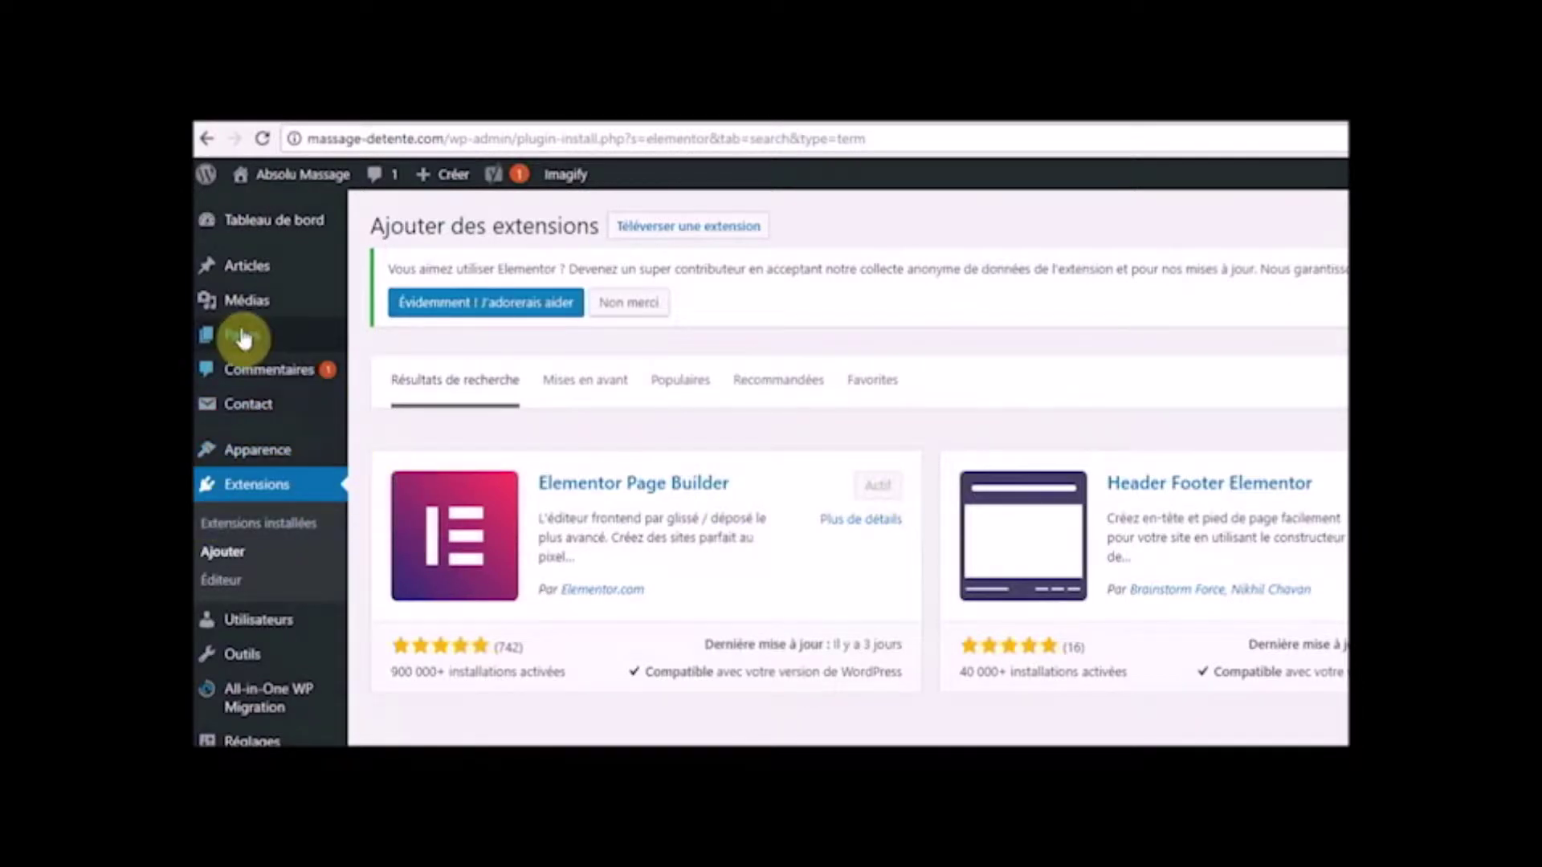
- Open the home page "Bienvenue sur Absolu Massage !" from the site's page list for editing
mouse_move(287, 345)
left_click(392, 343)
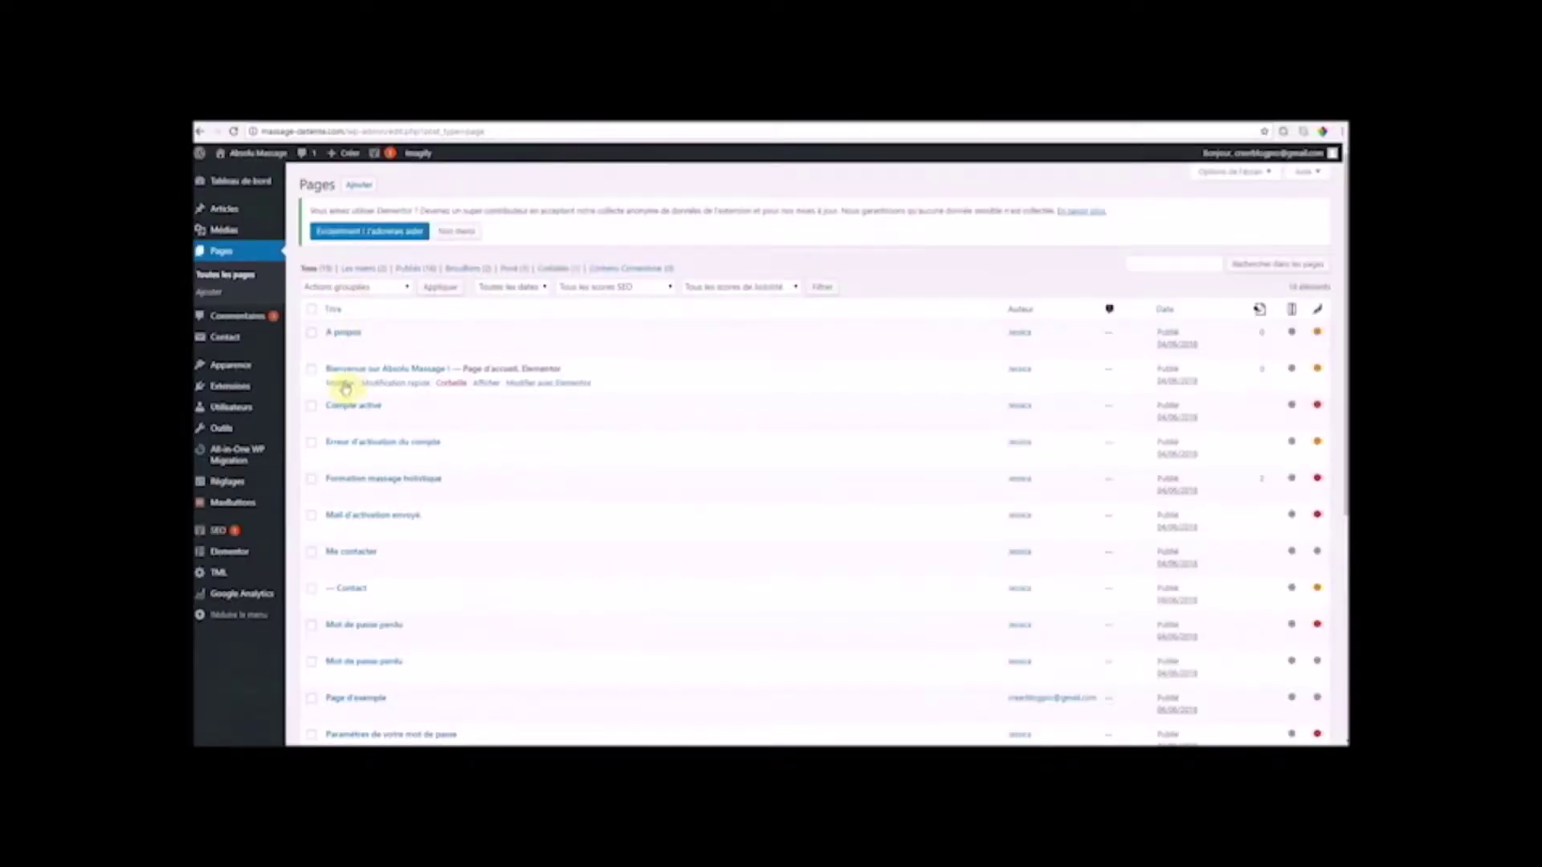
left_click(343, 384)
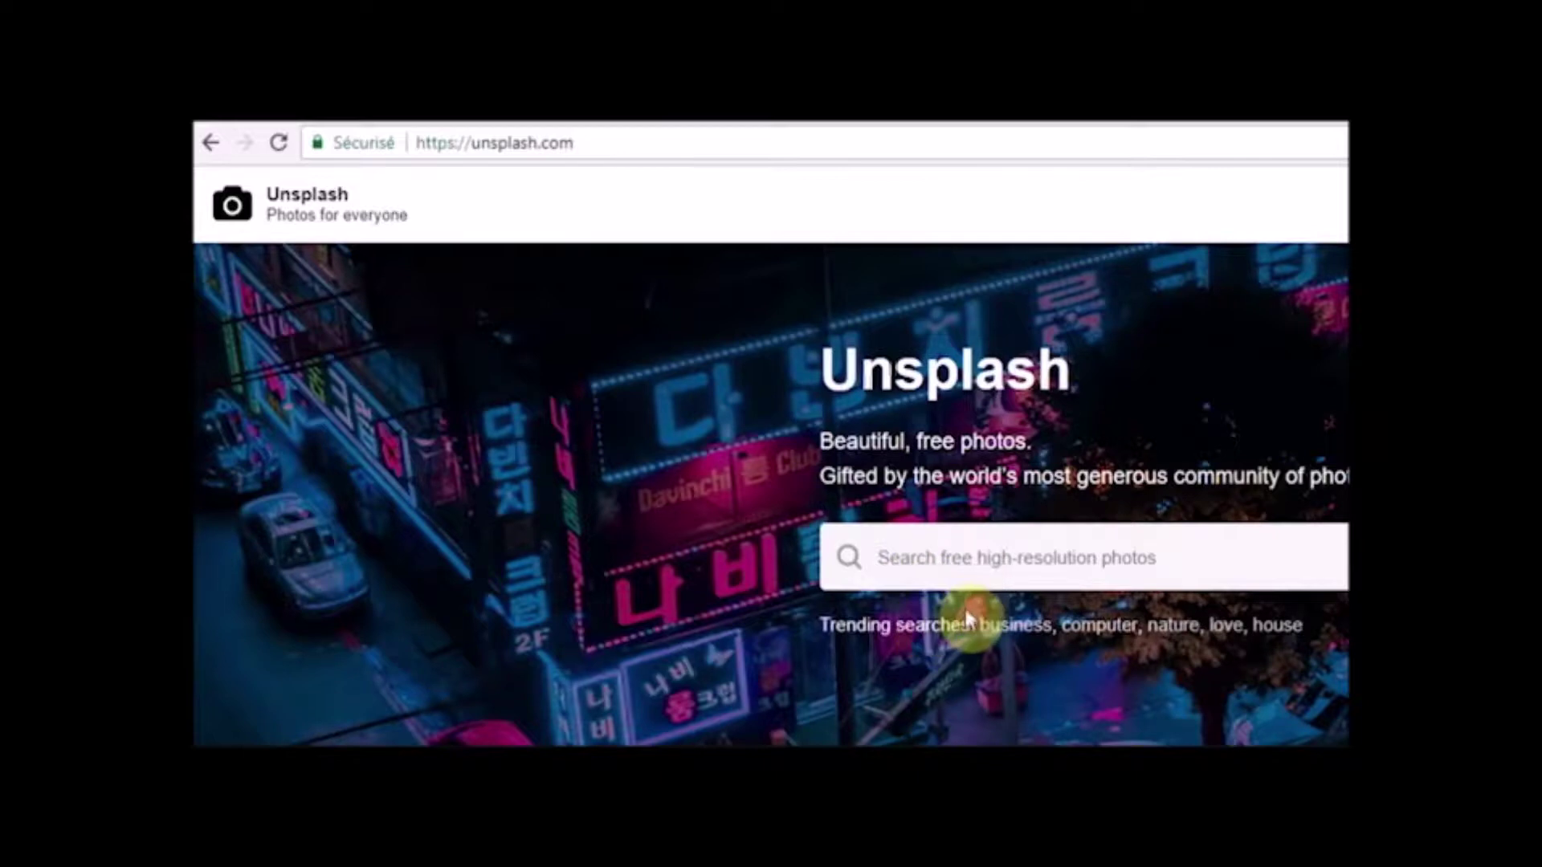
- Search Unsplash for free high-resolution photos using the keyword "massage"
left_click(908, 549)
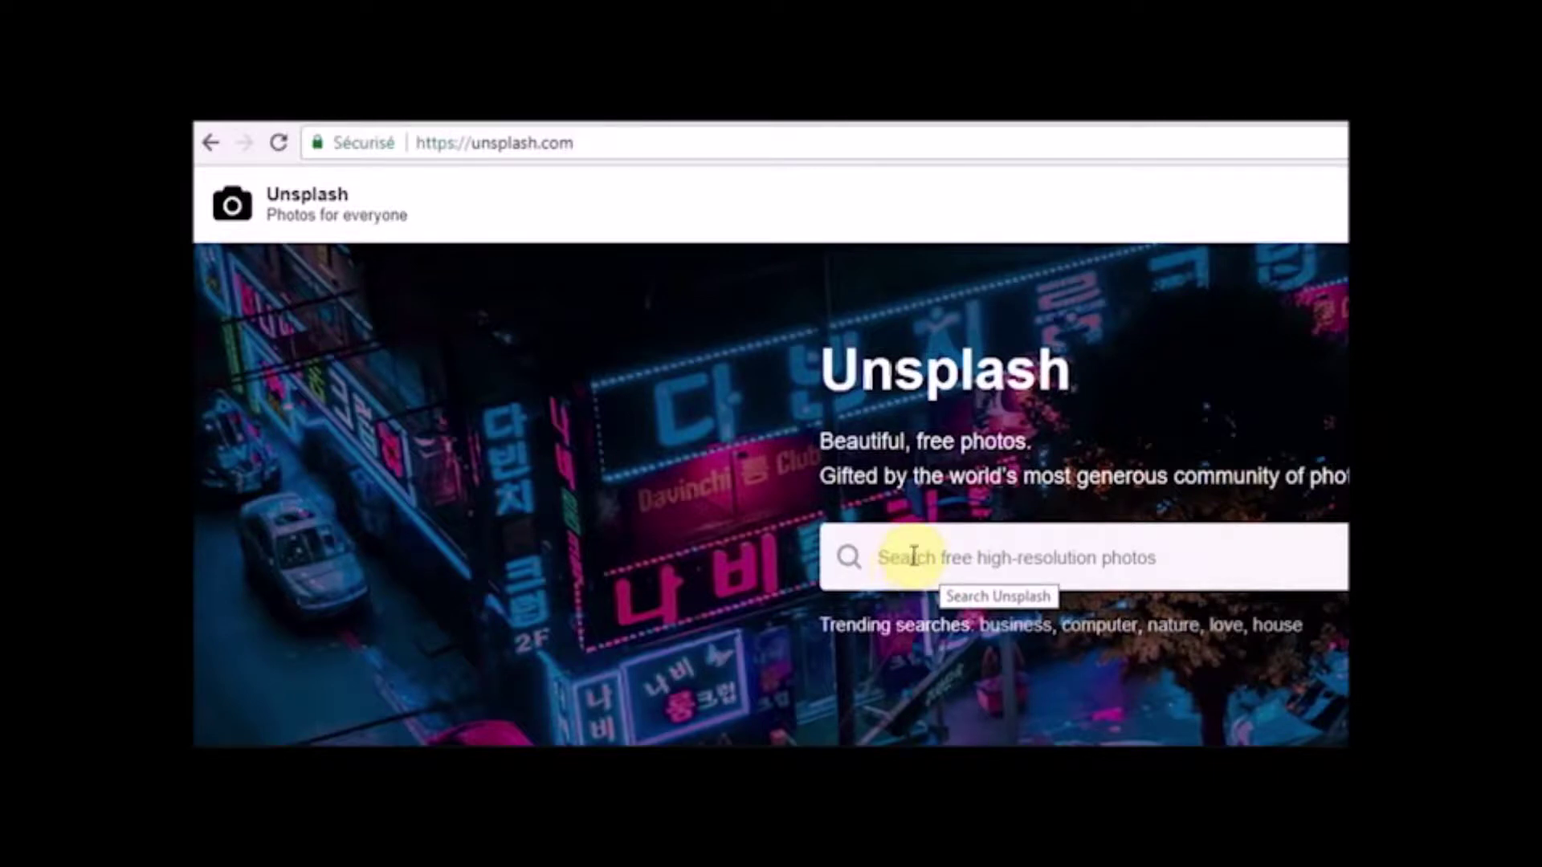
left_click(909, 552)
type("massa")
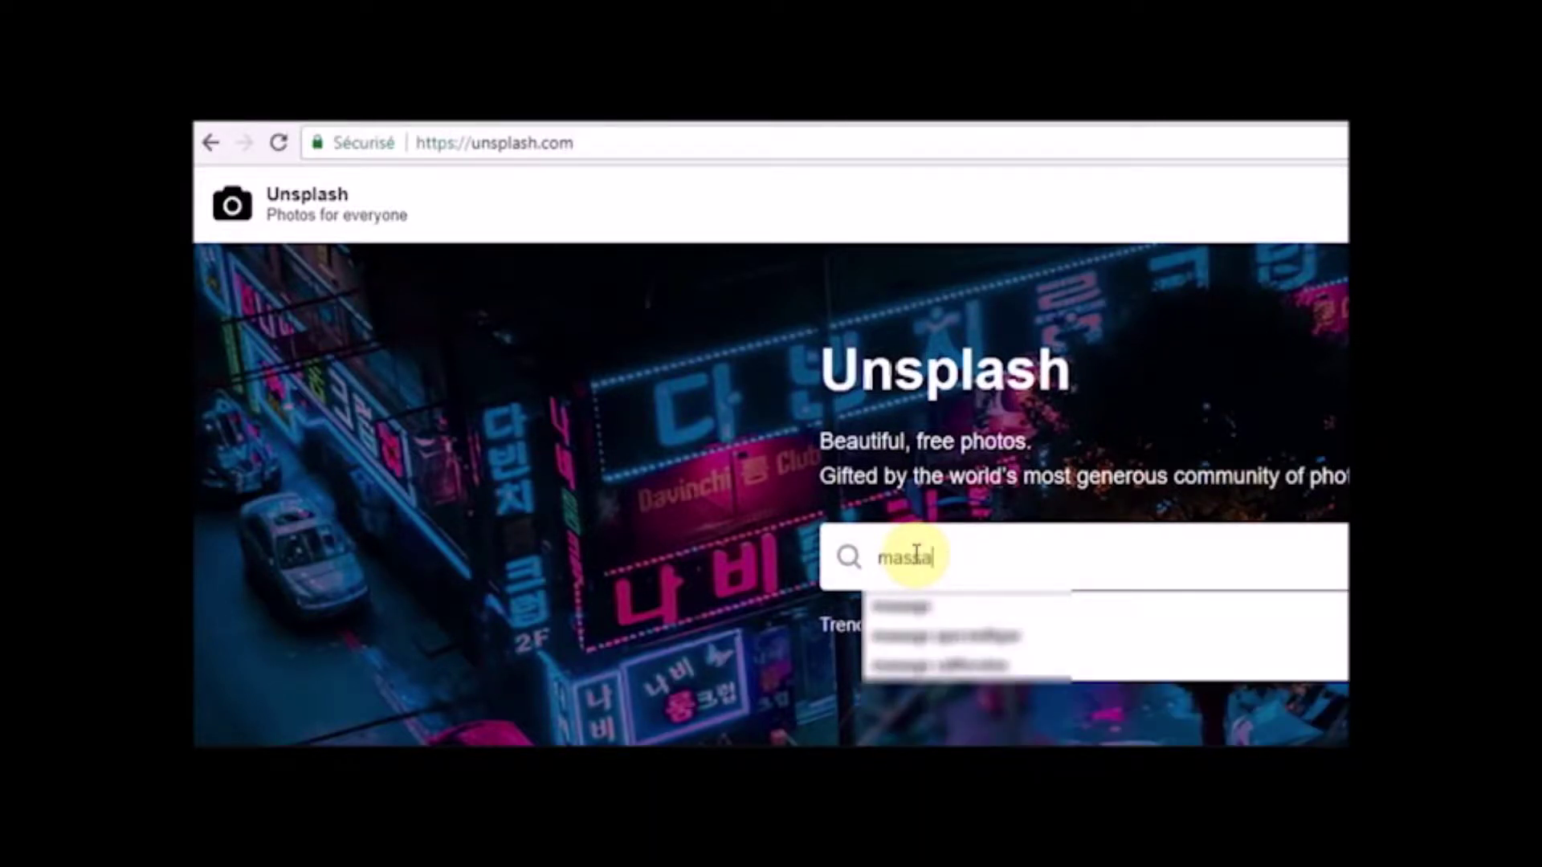
type("ge")
key("Return")
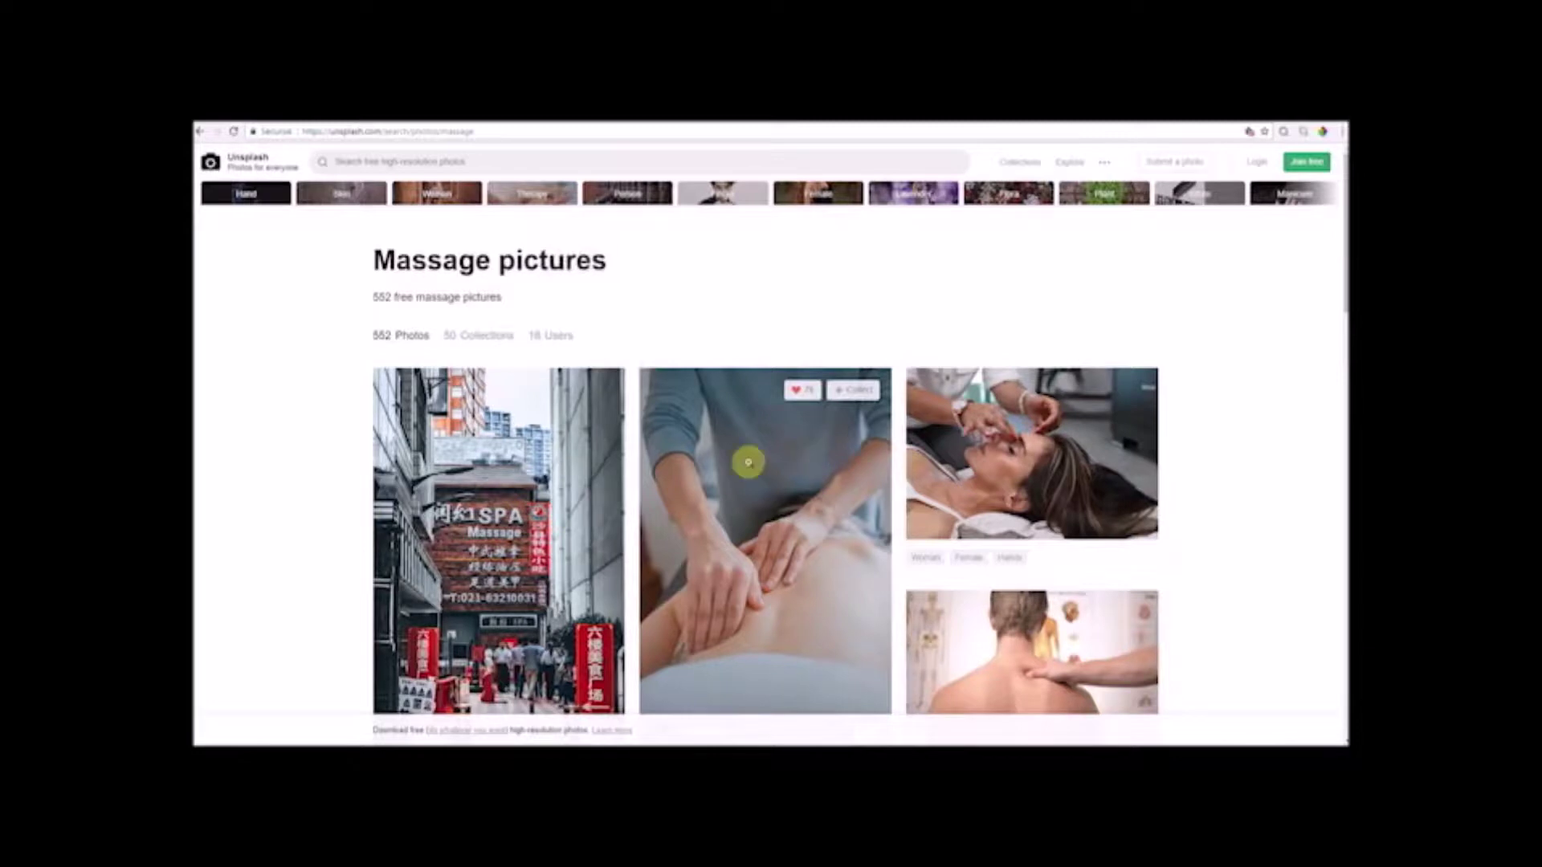
- Browse the massage photo results and examine which images would suit a massage website's home page
scroll(747, 459, "down", 5)
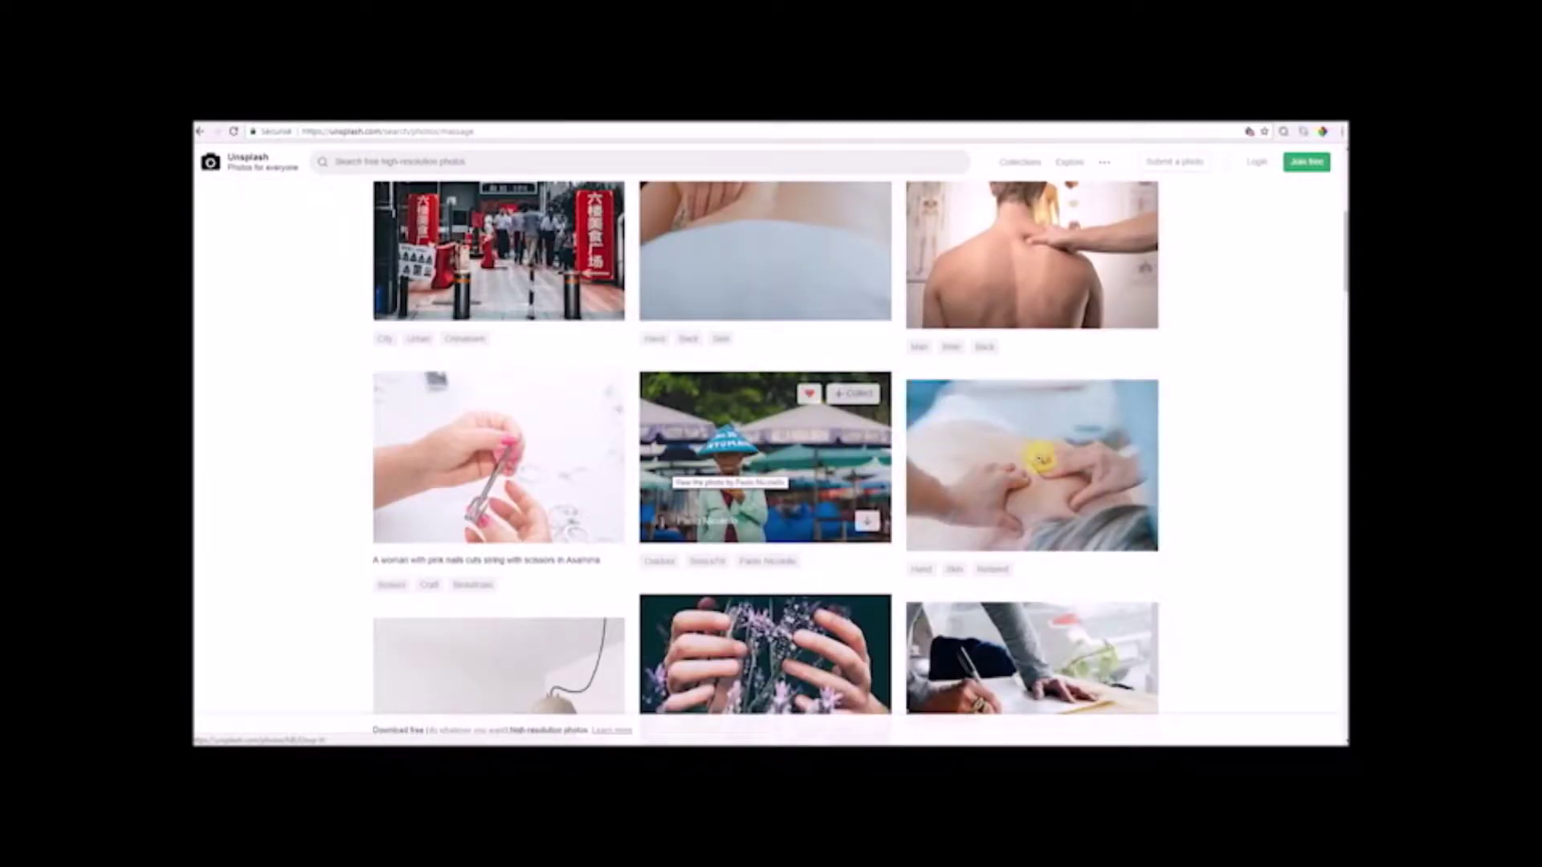
scroll(1036, 462, "down", 4)
scroll(1060, 510, "down", 5)
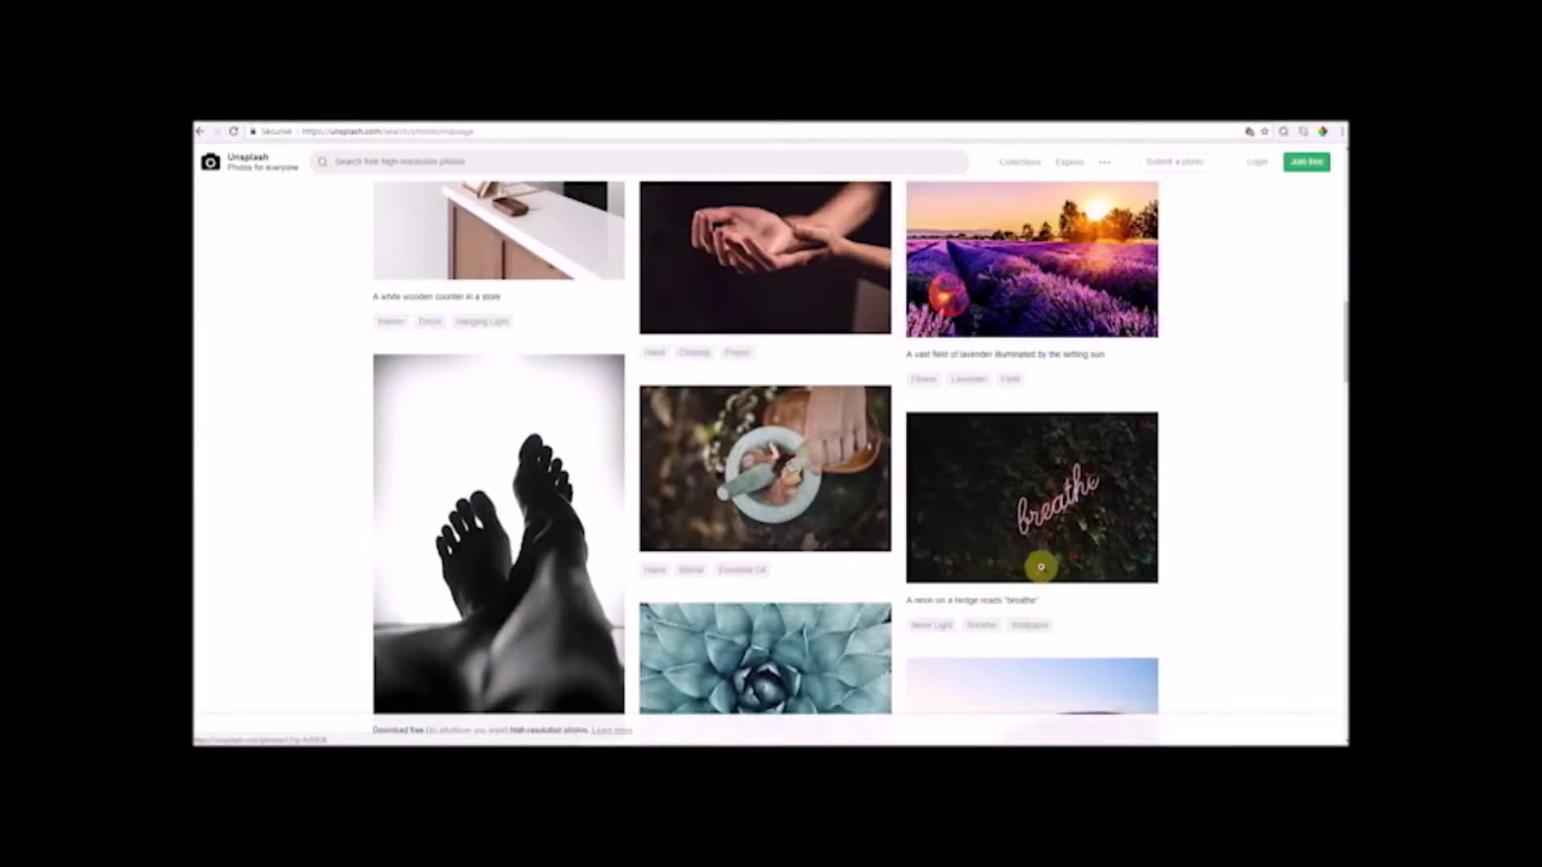
scroll(1039, 561, "down", 5)
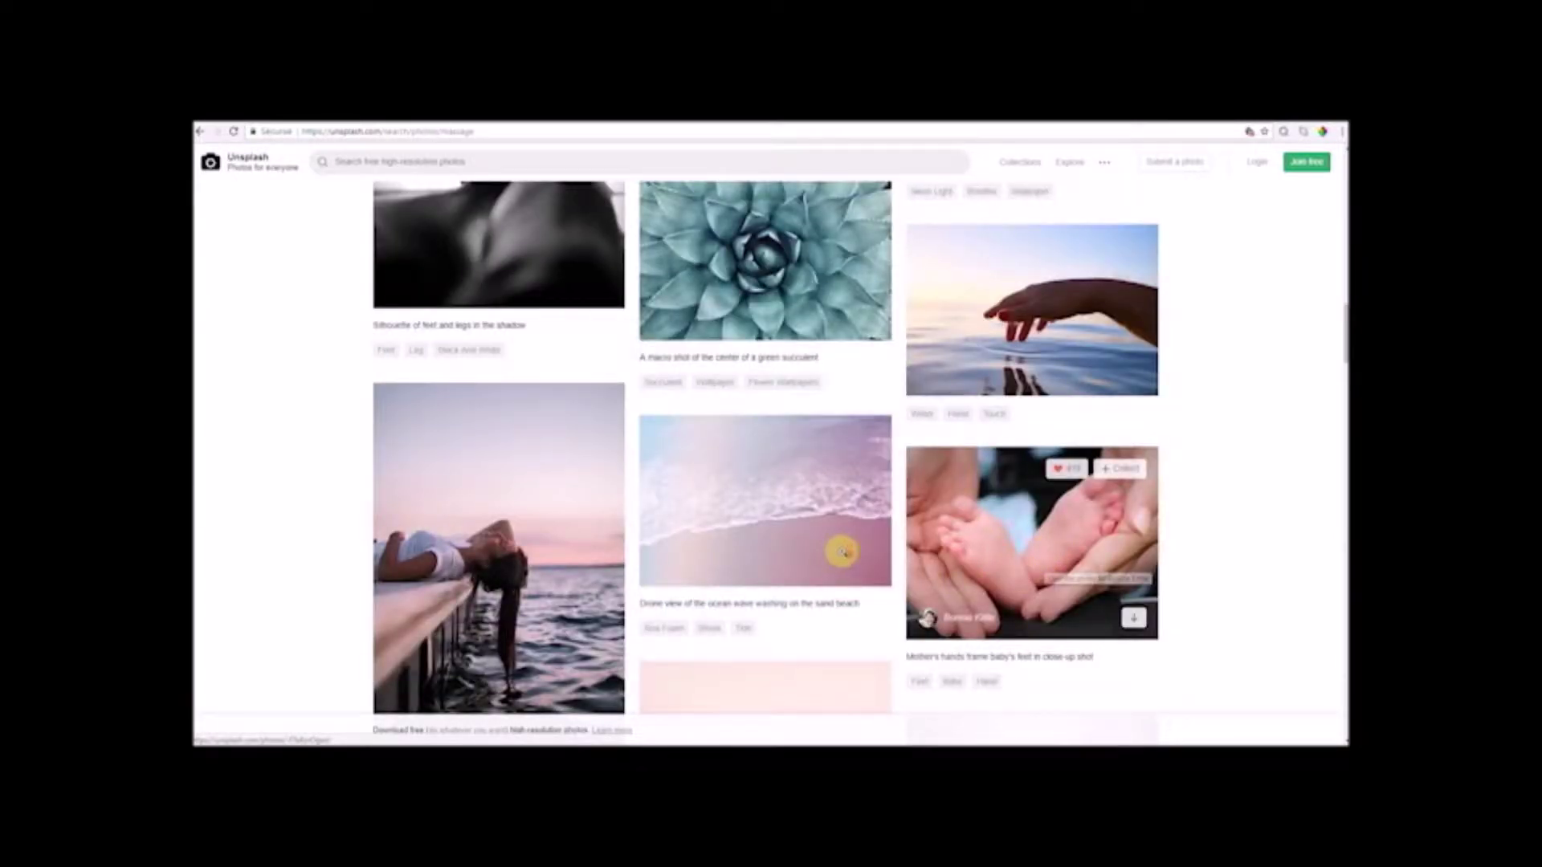
scroll(879, 490, "down", 3)
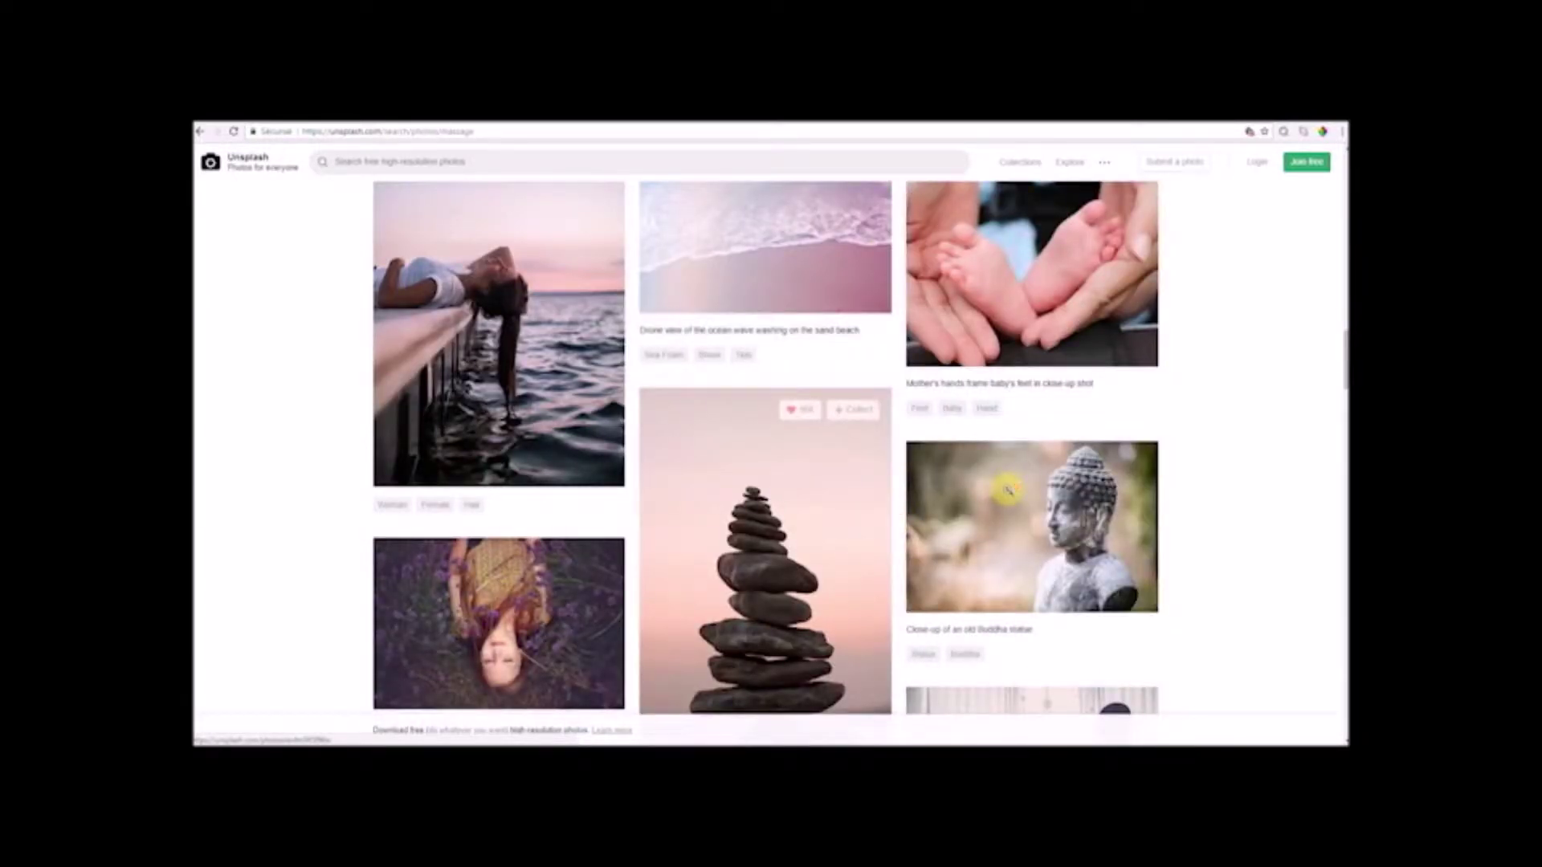
scroll(1010, 492, "down", 4)
scroll(992, 506, "down", 2)
left_click(662, 332)
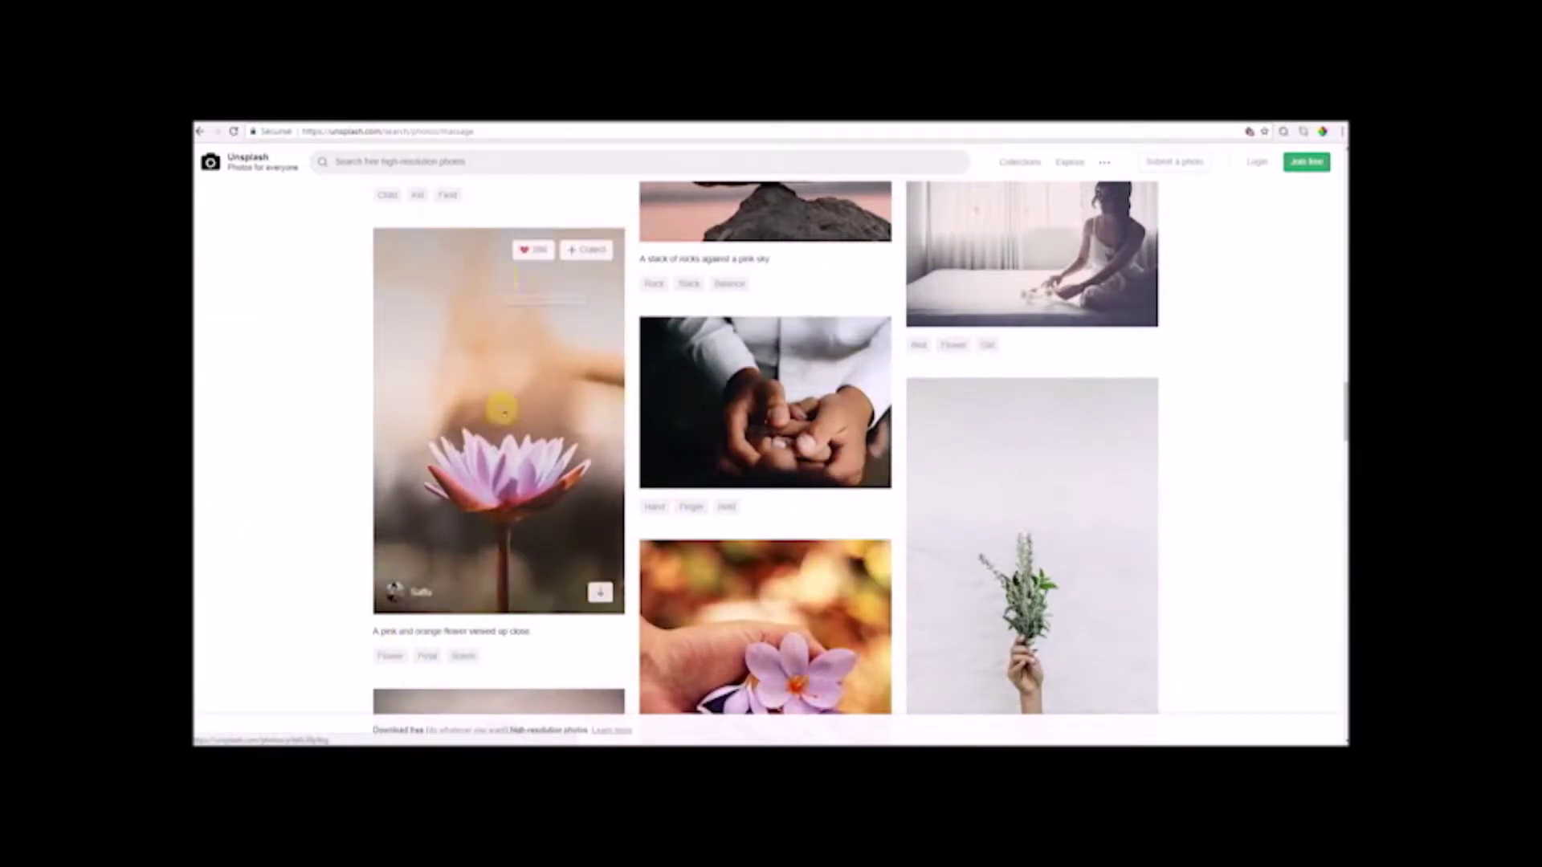
scroll(932, 510, "down", 1)
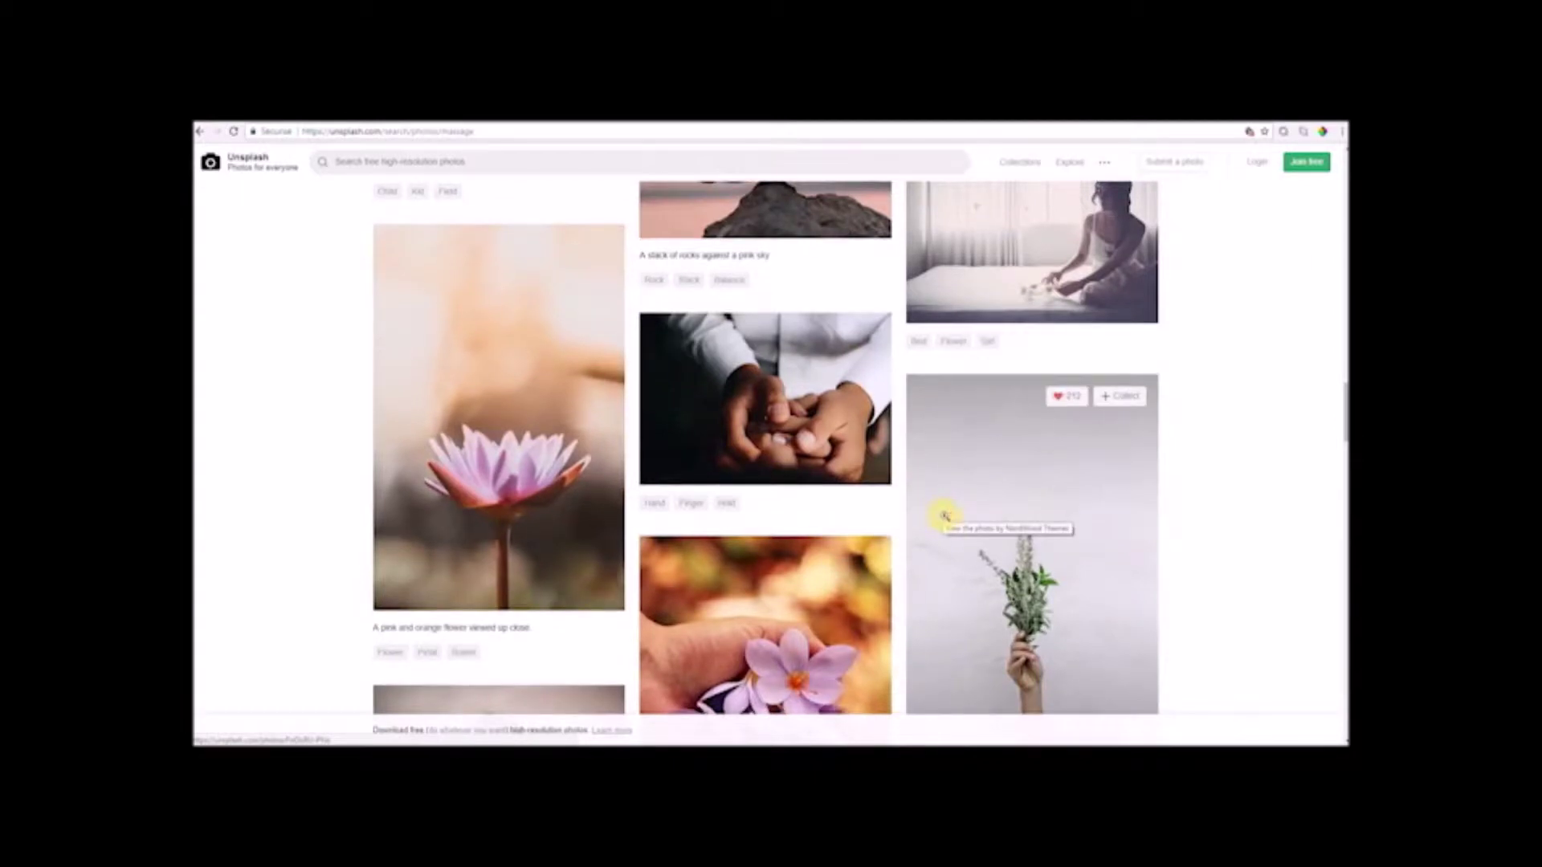
scroll(946, 515, "down", 5)
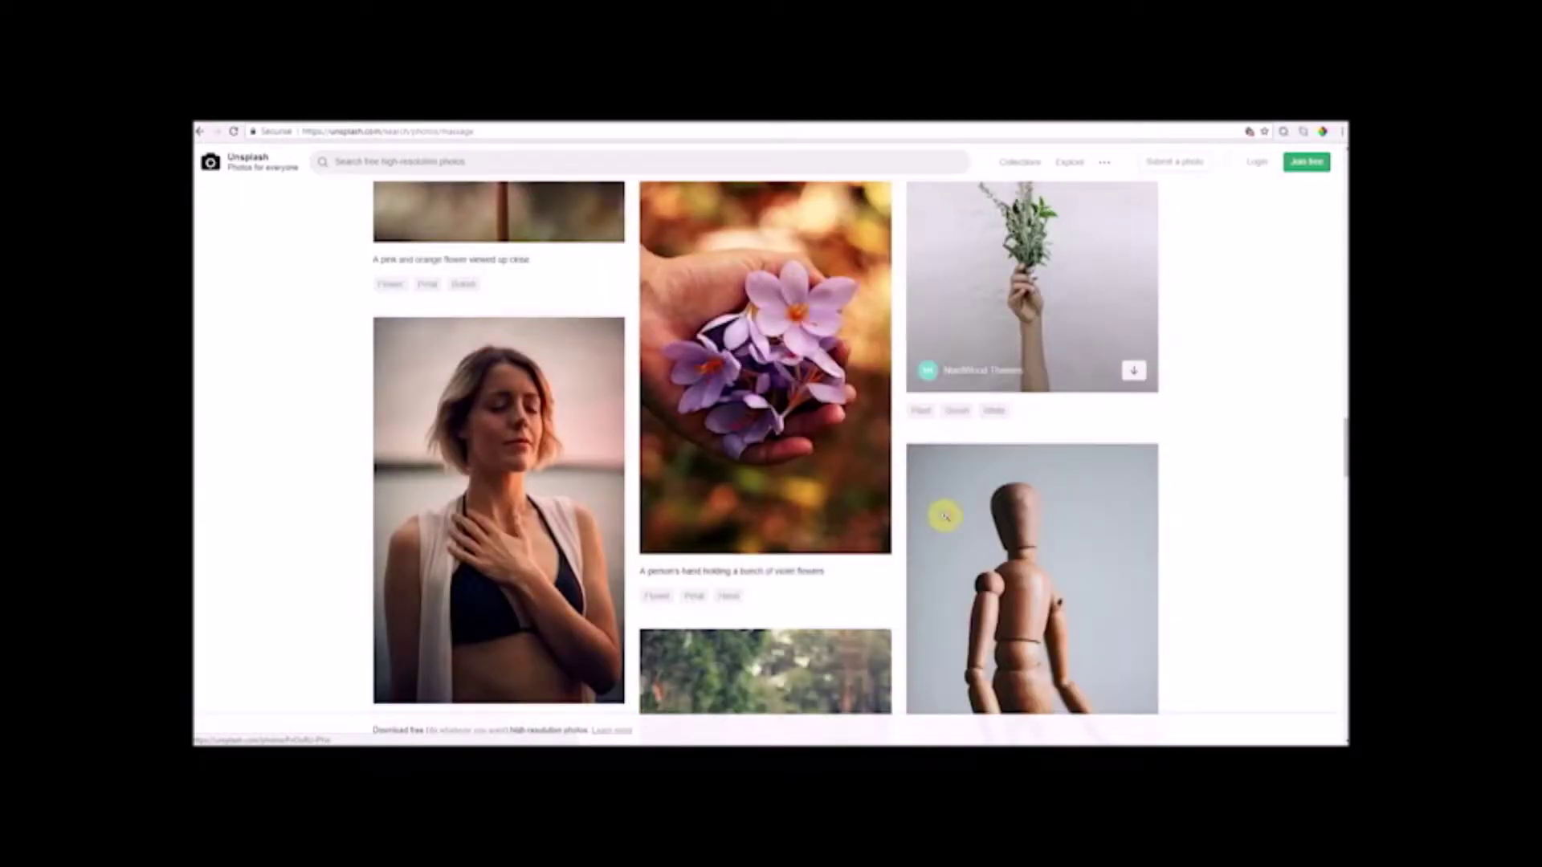
scroll(1220, 324, "down", 2)
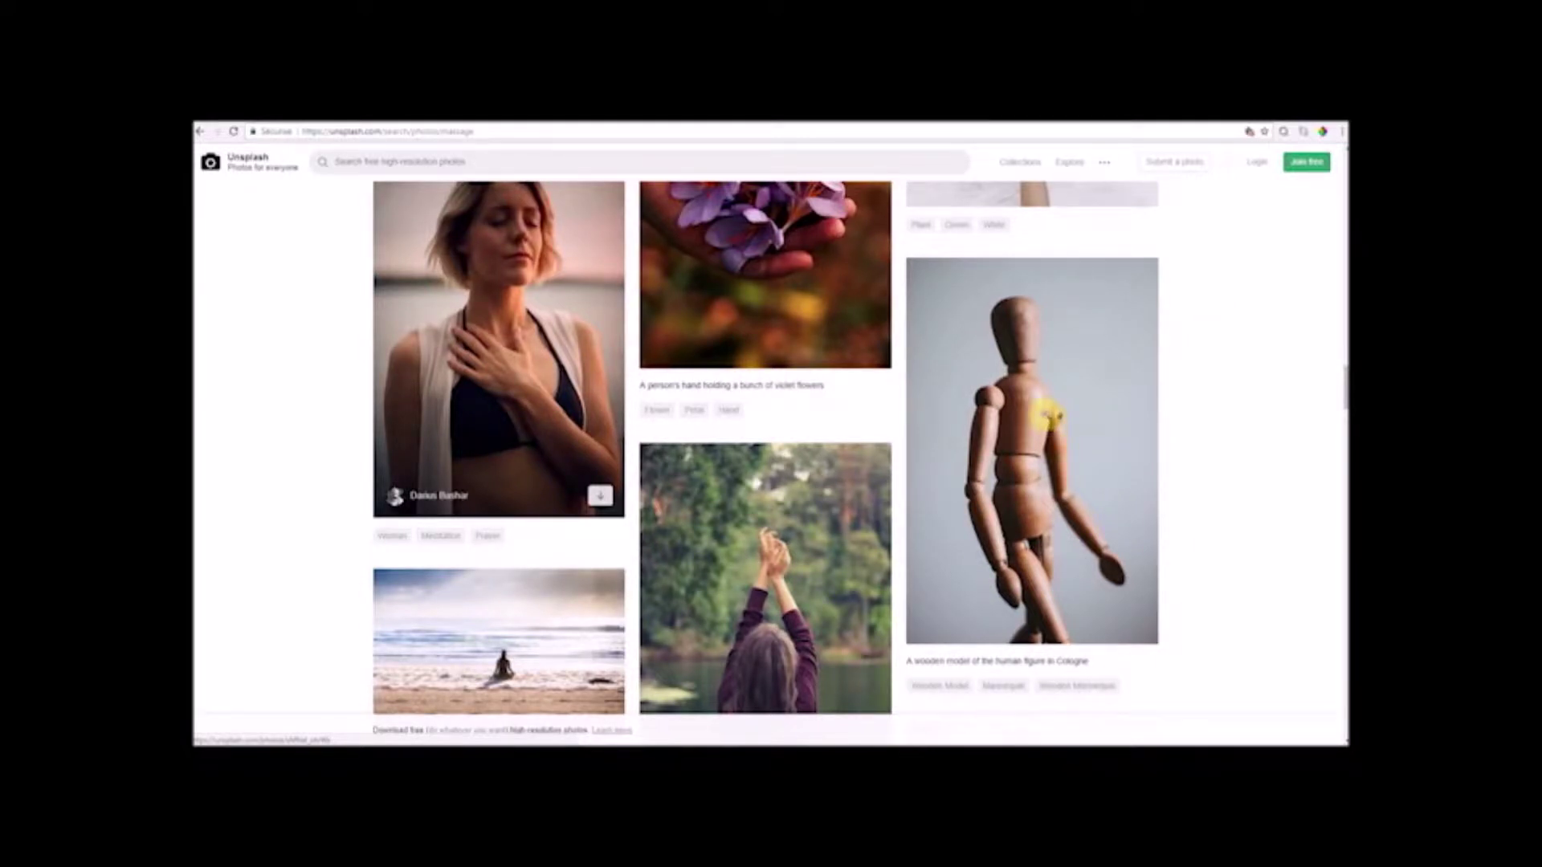
scroll(1104, 417, "down", 8)
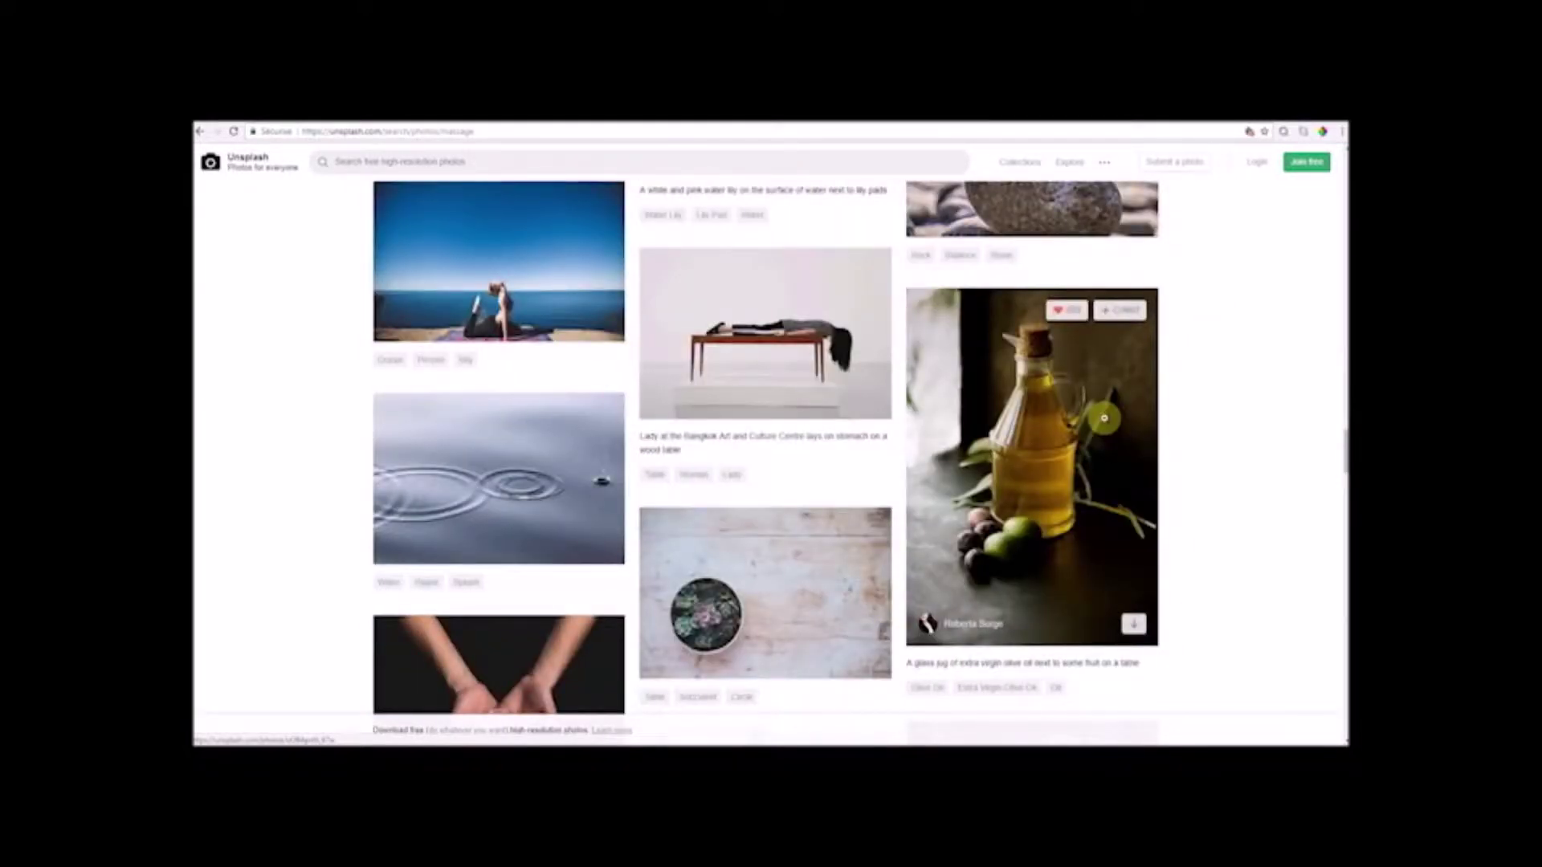
scroll(1105, 417, "down", 4)
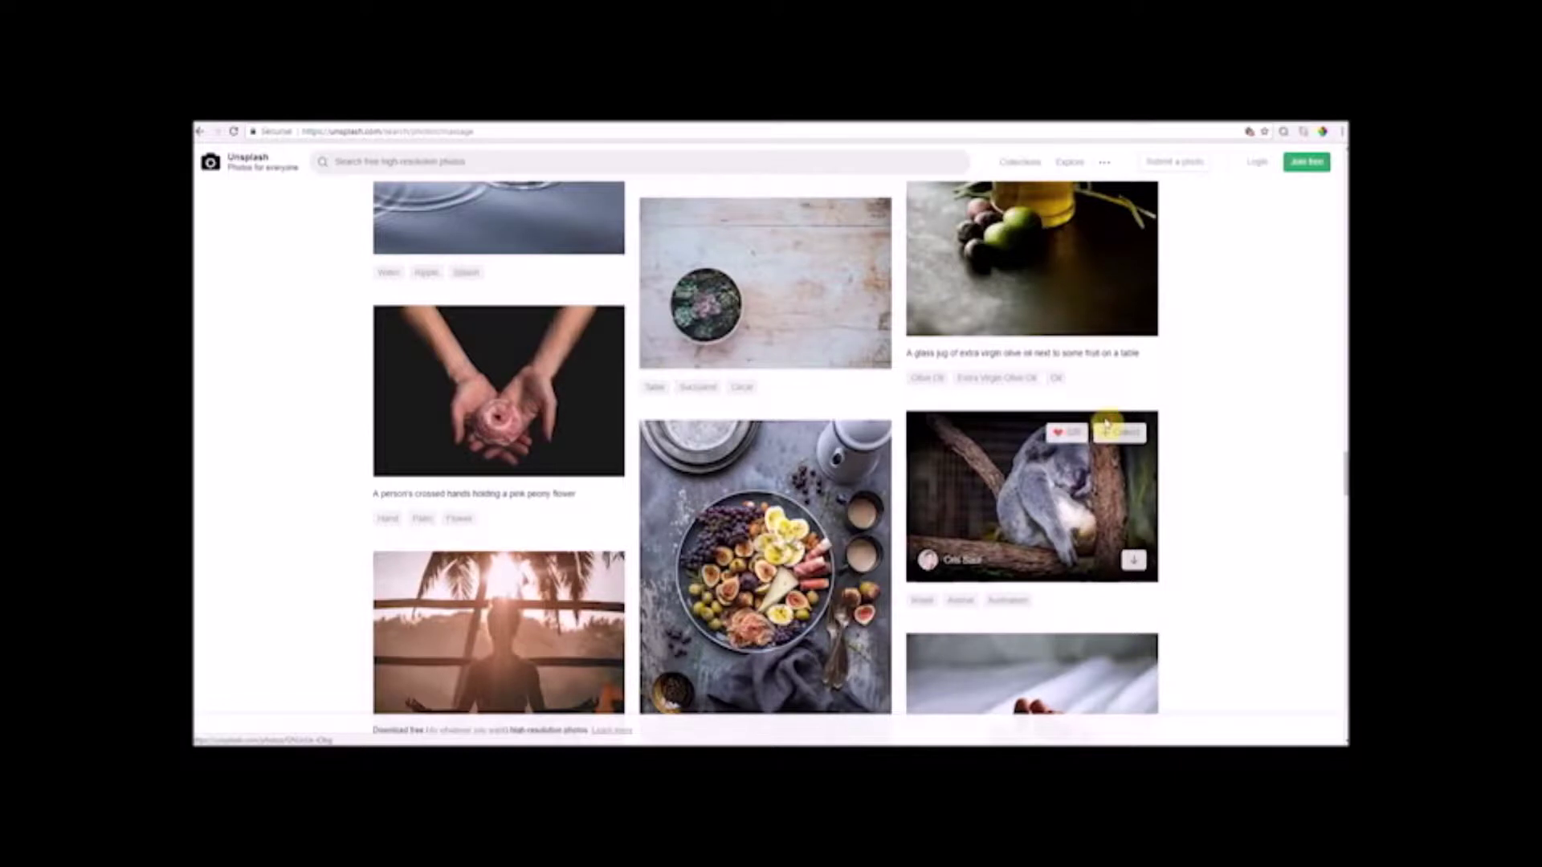
scroll(1106, 421, "down", 5)
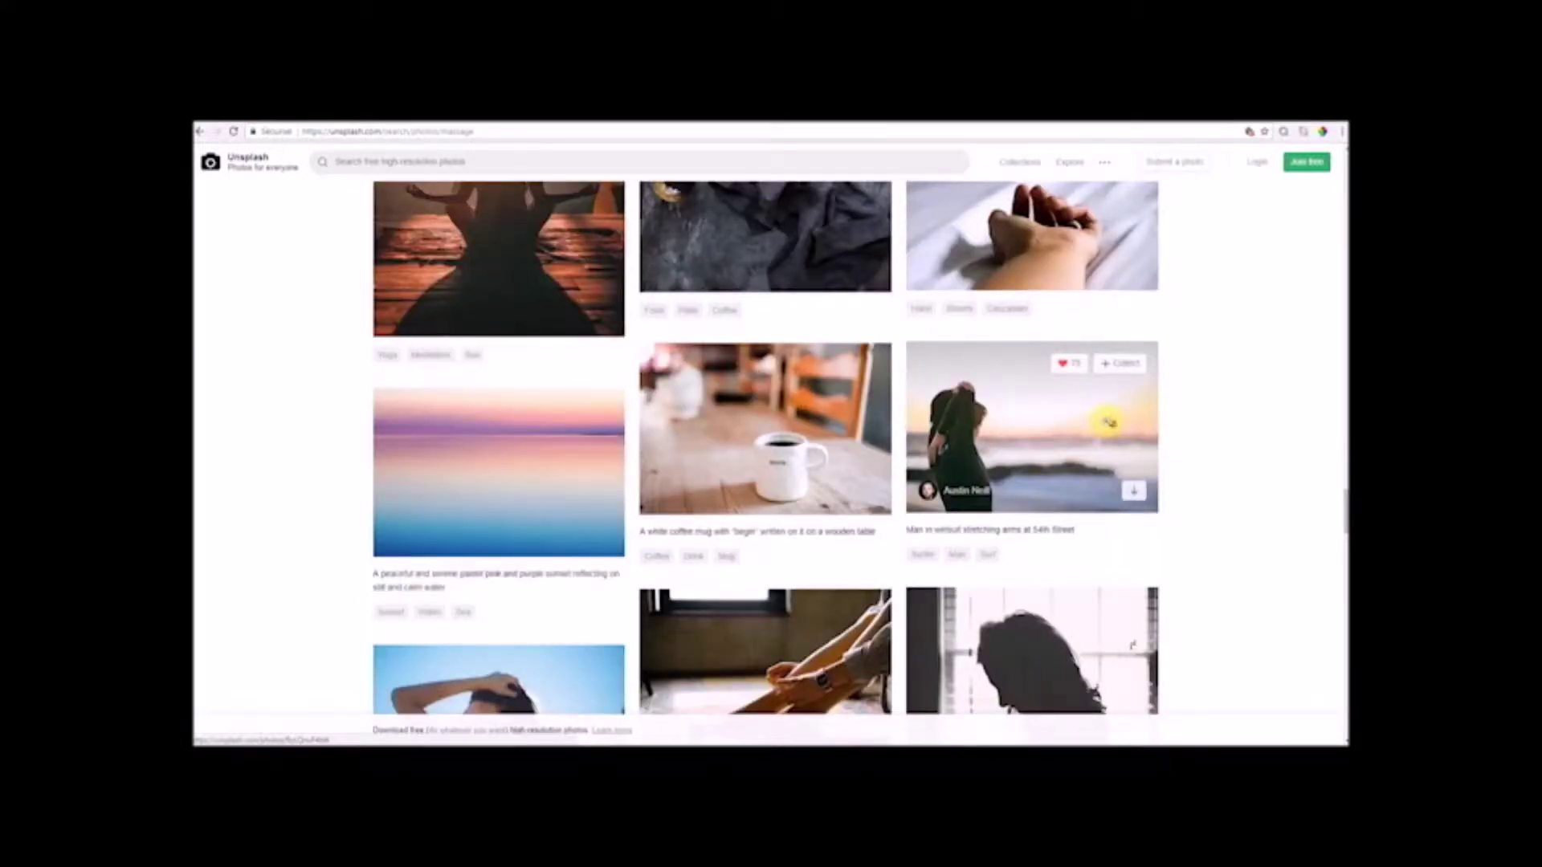
scroll(1109, 421, "down", 5)
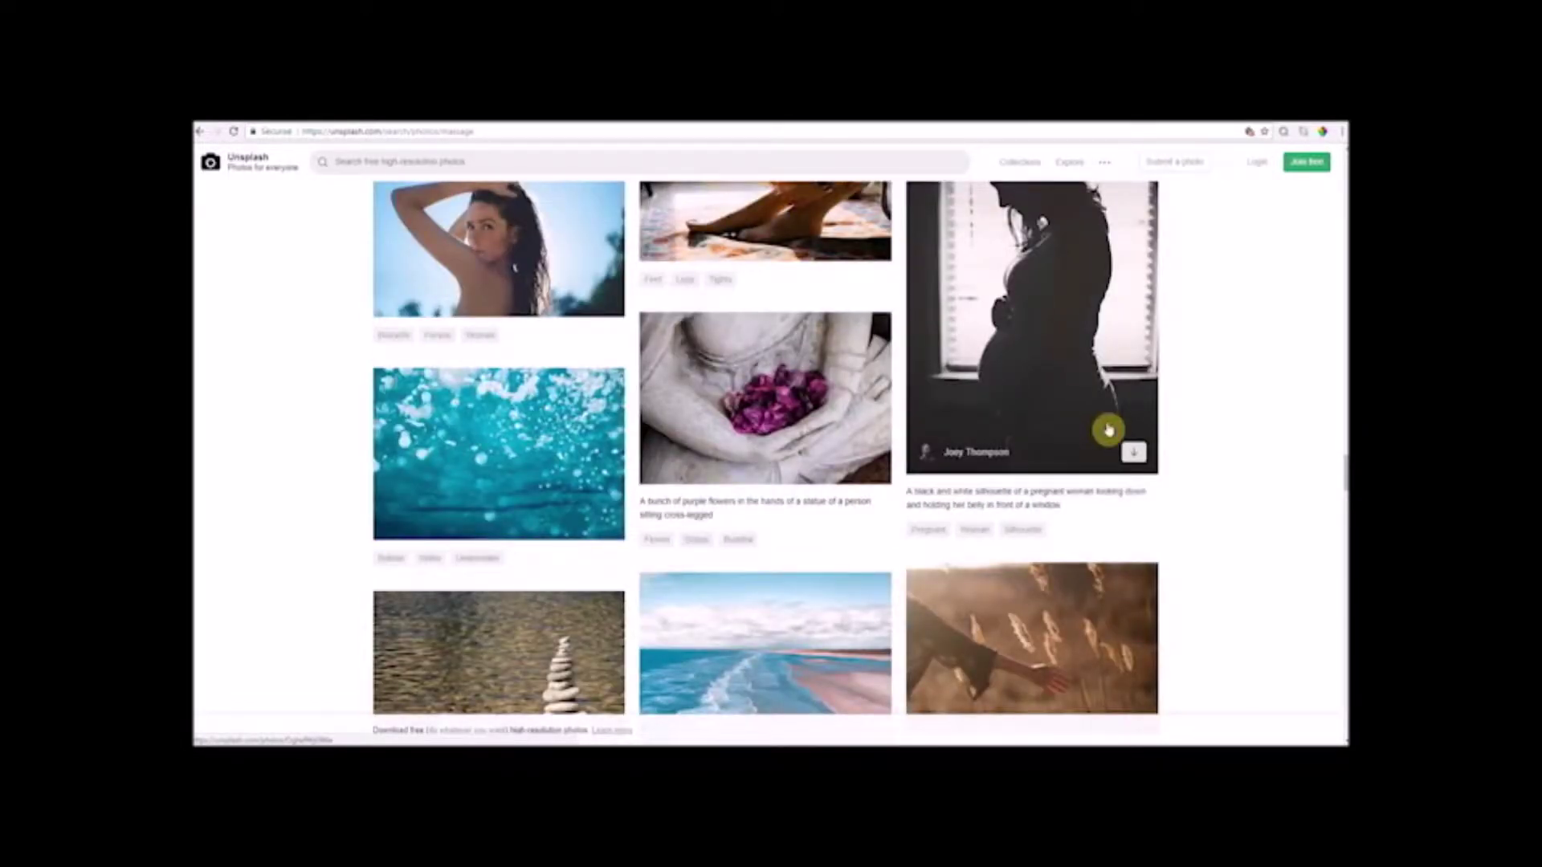
scroll(1195, 500, "down", 5)
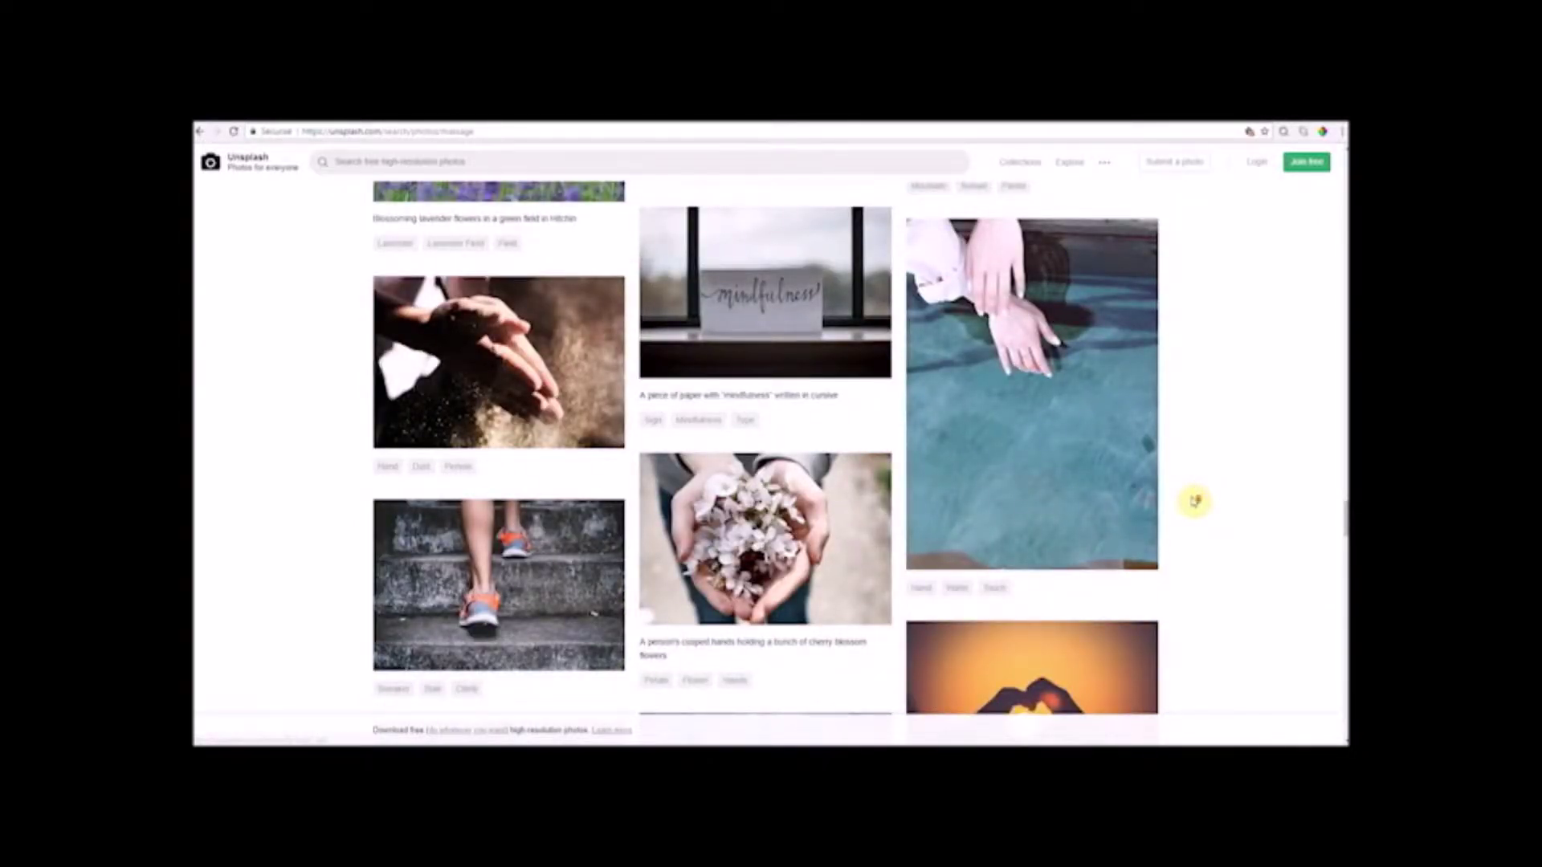
scroll(1194, 500, "down", 5)
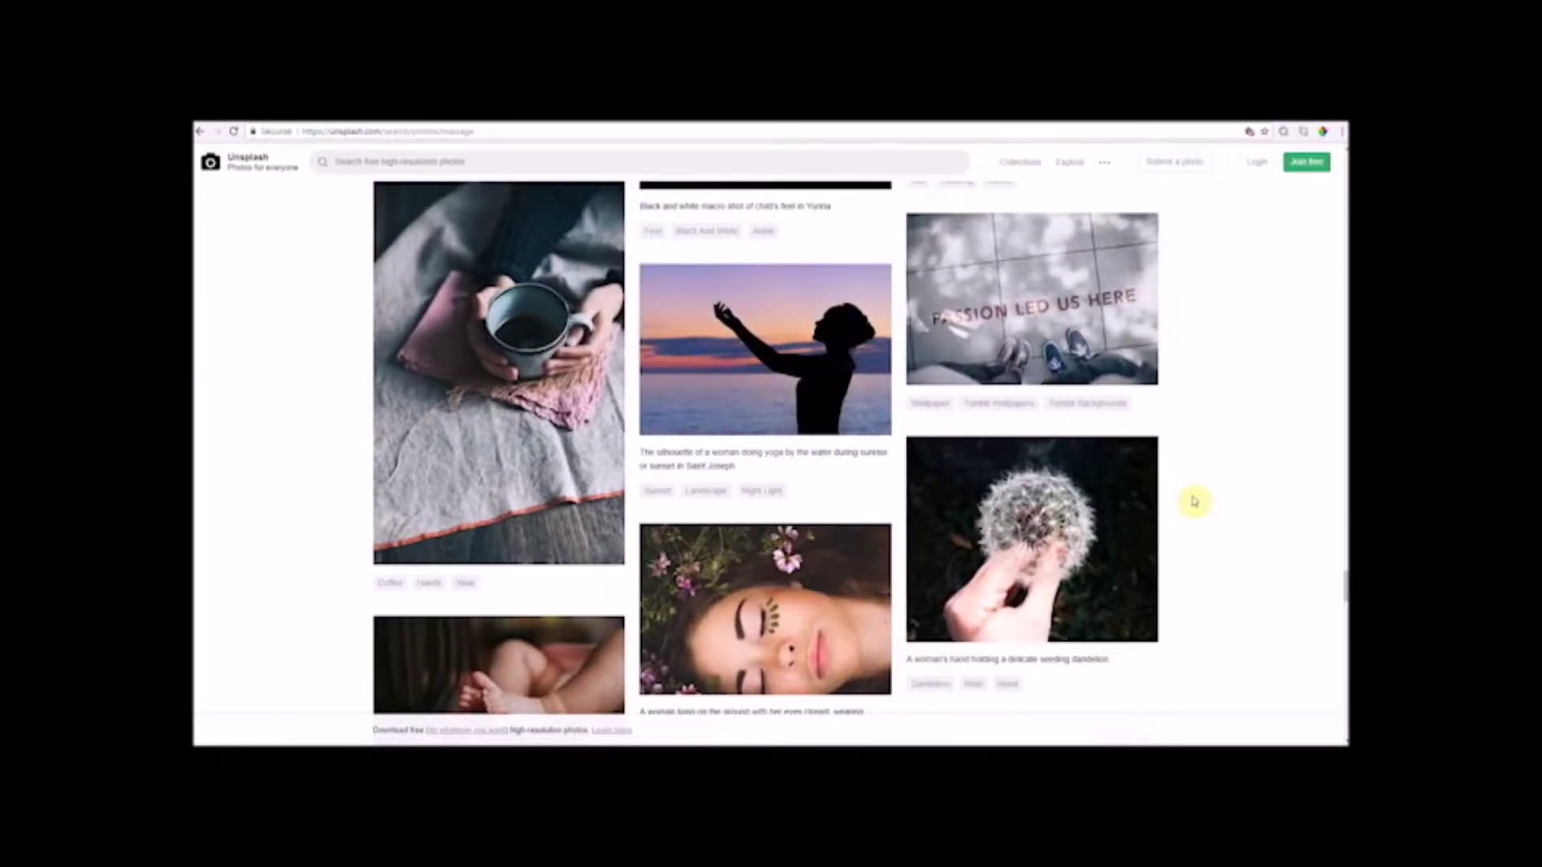
scroll(1194, 500, "down", 5)
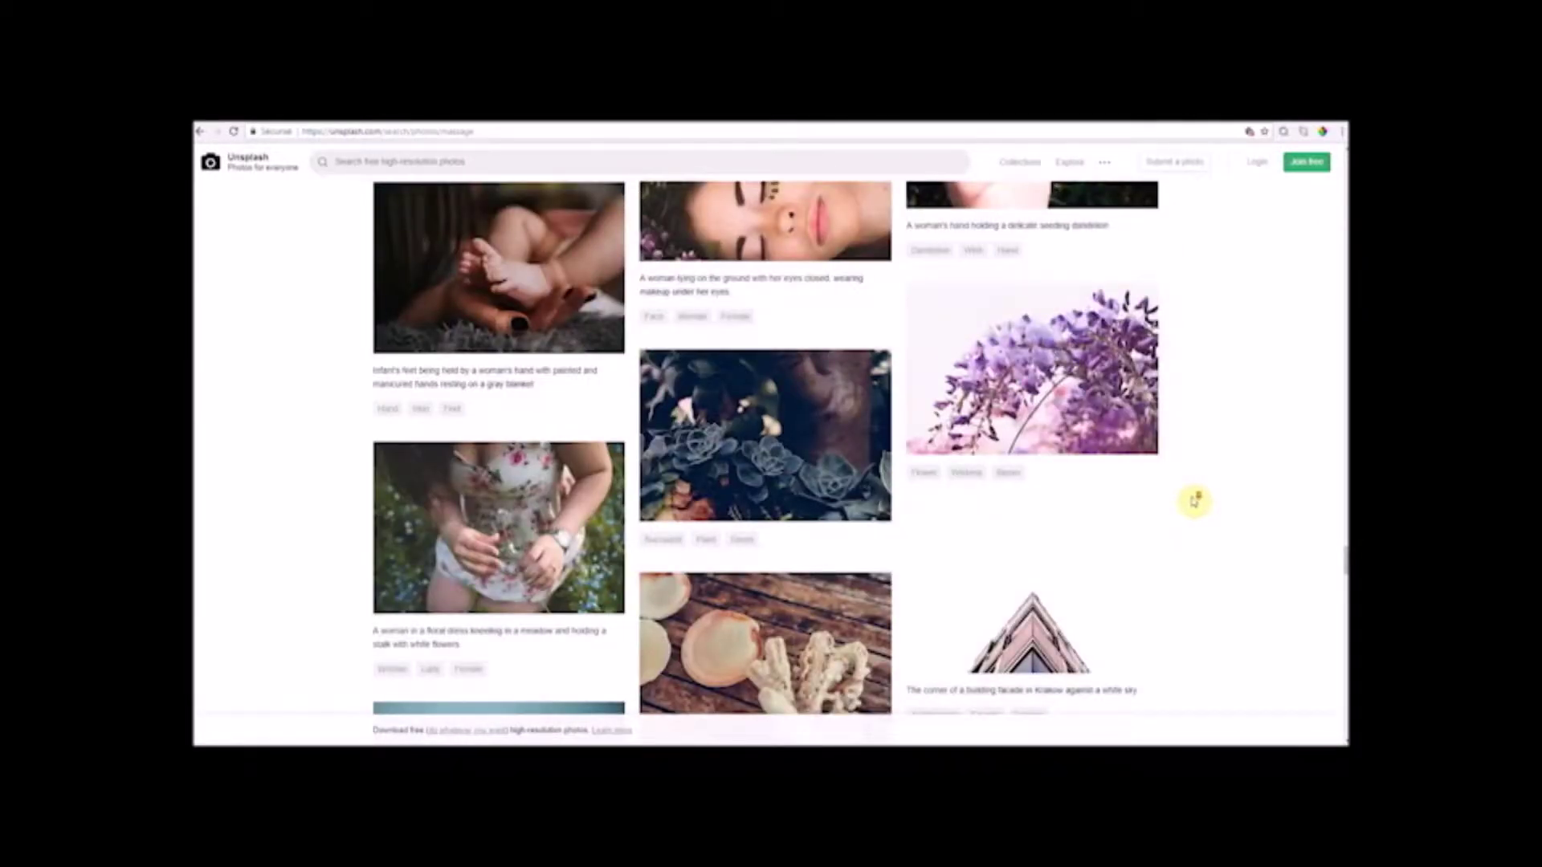
scroll(1195, 500, "down", 5)
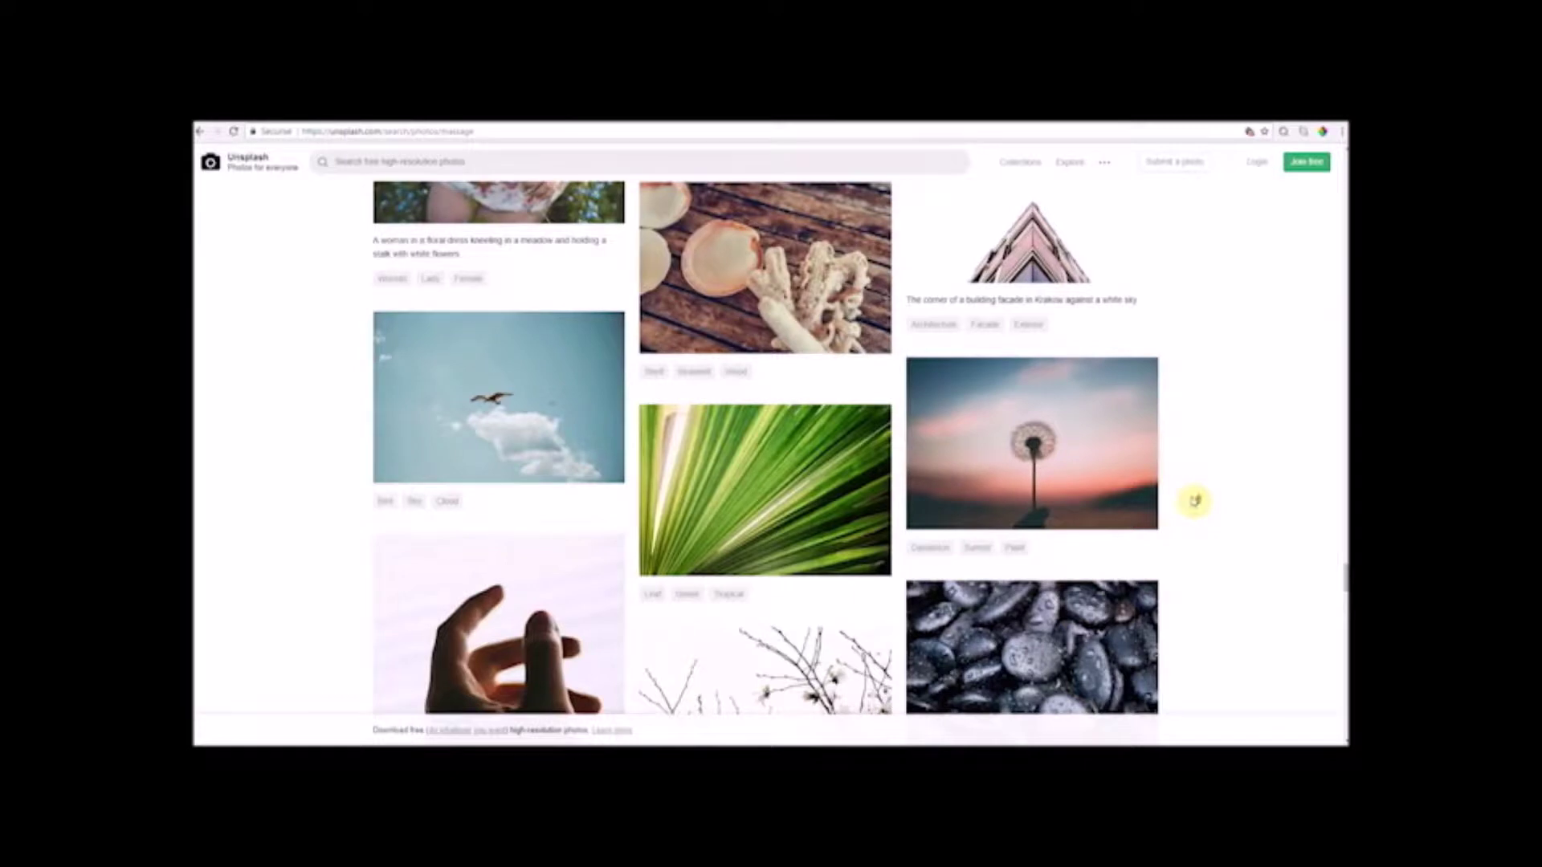
scroll(1181, 474, "up", 5)
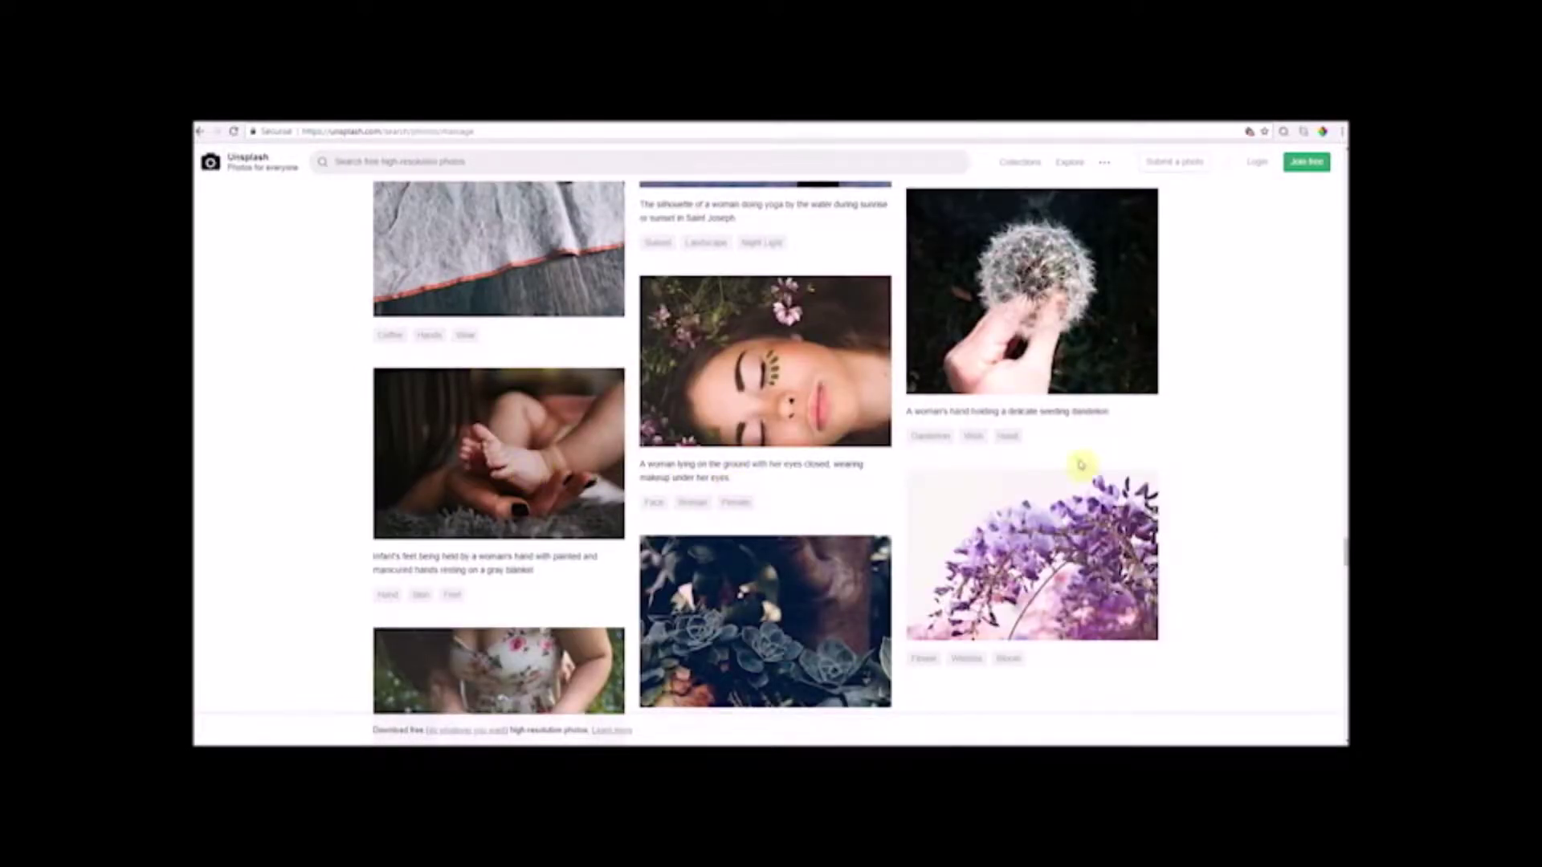
scroll(1141, 478, "down", 4)
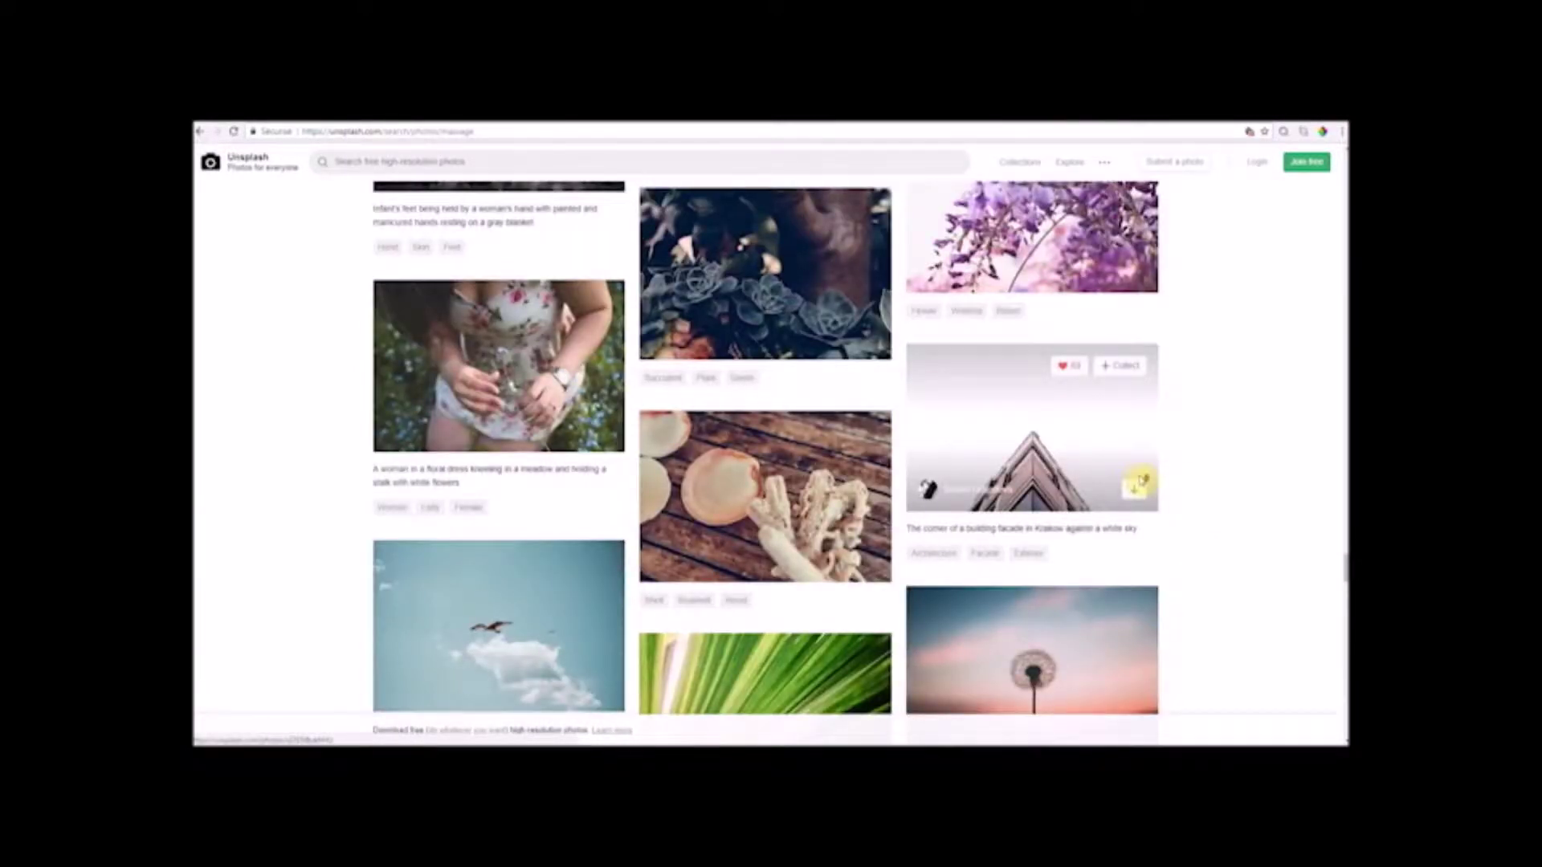
scroll(1142, 481, "down", 5)
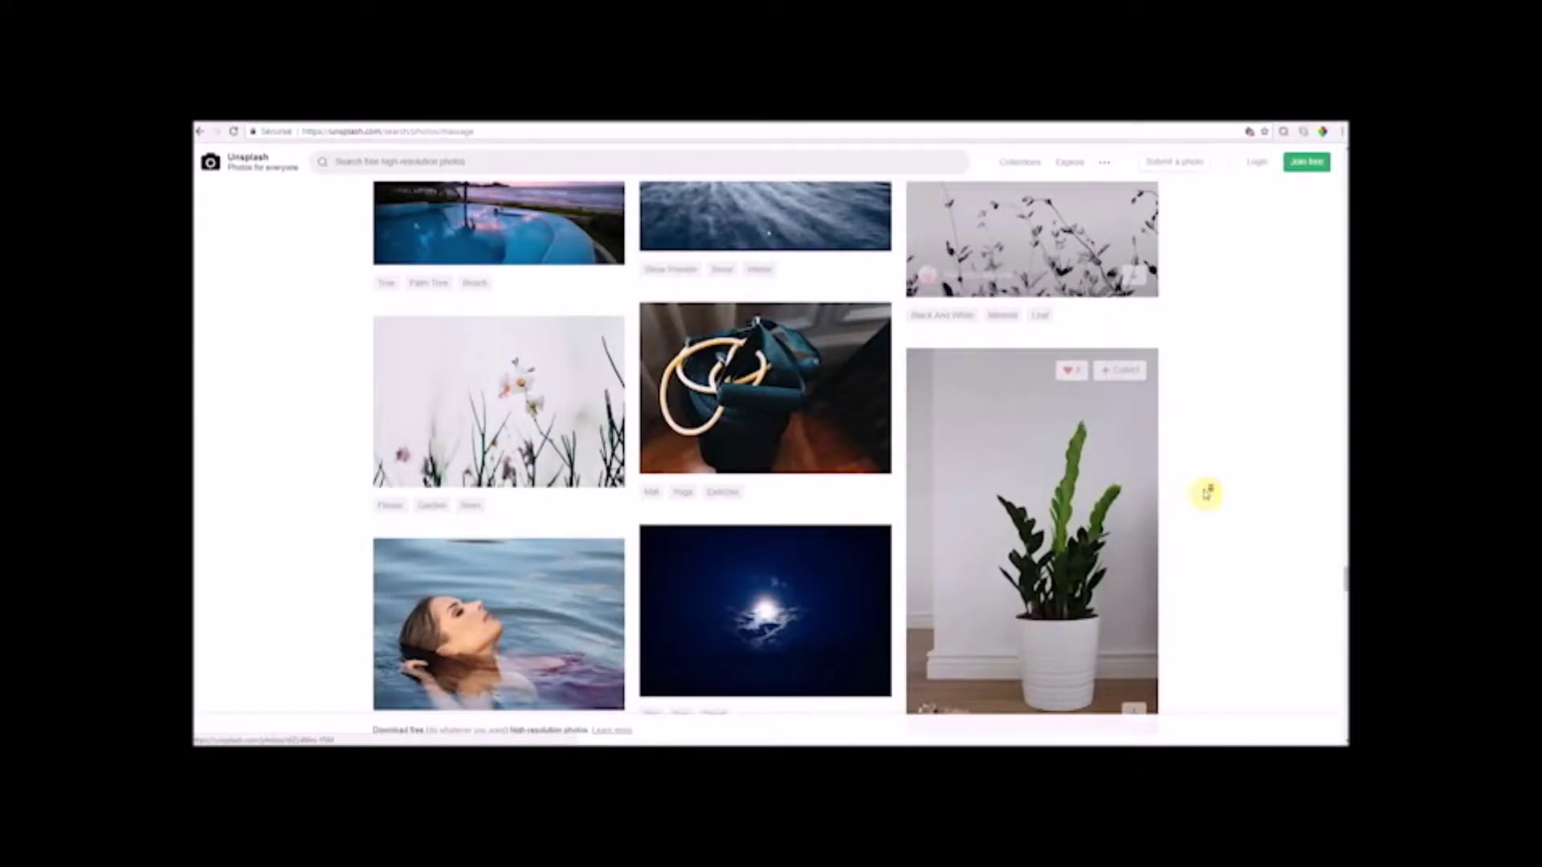
scroll(1205, 494, "down", 5)
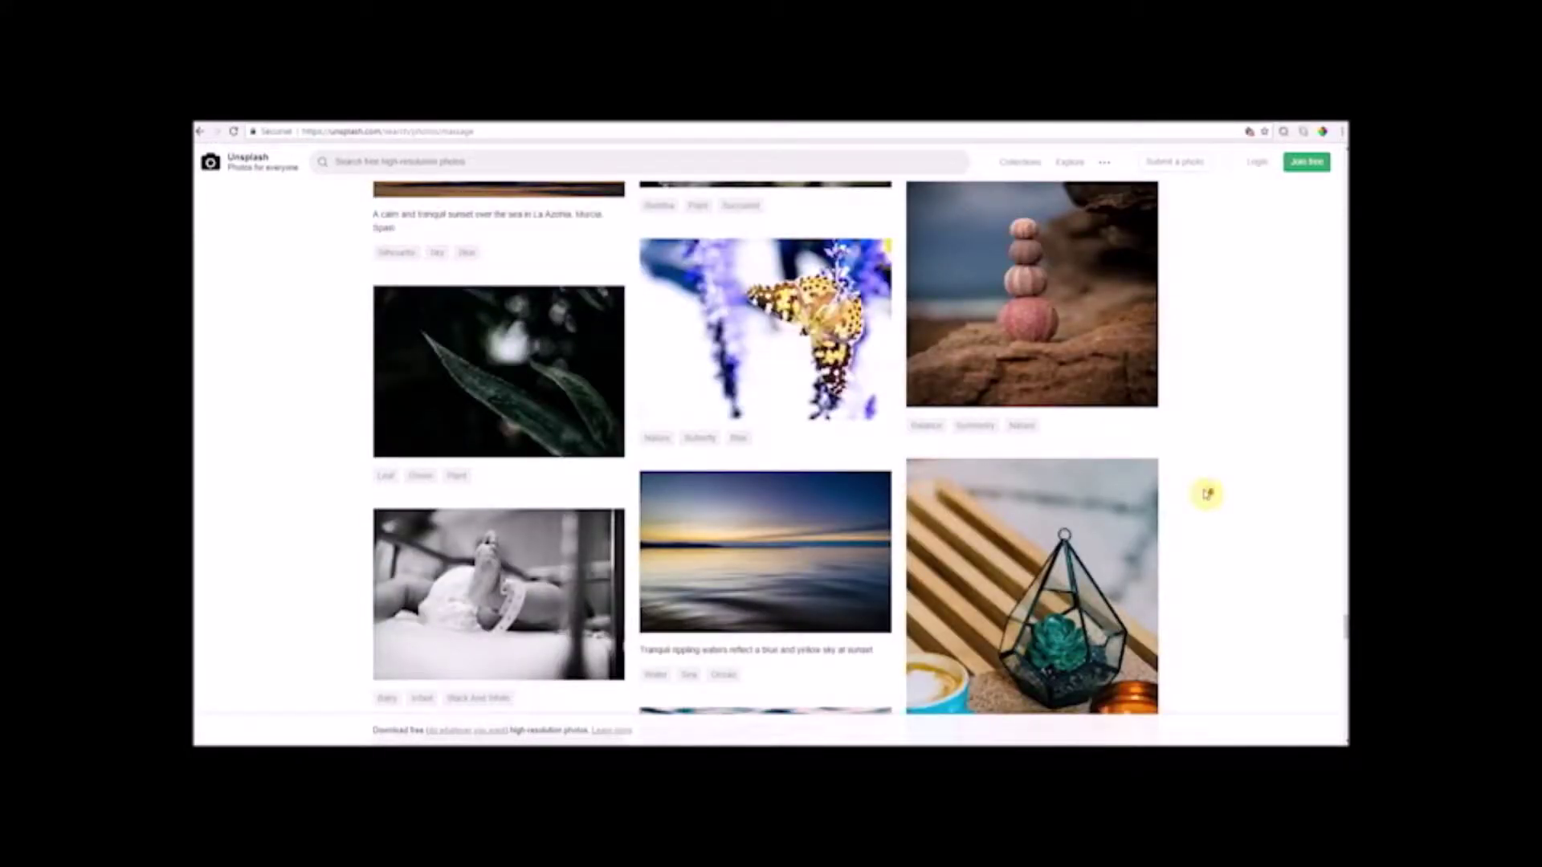
scroll(1207, 493, "down", 5)
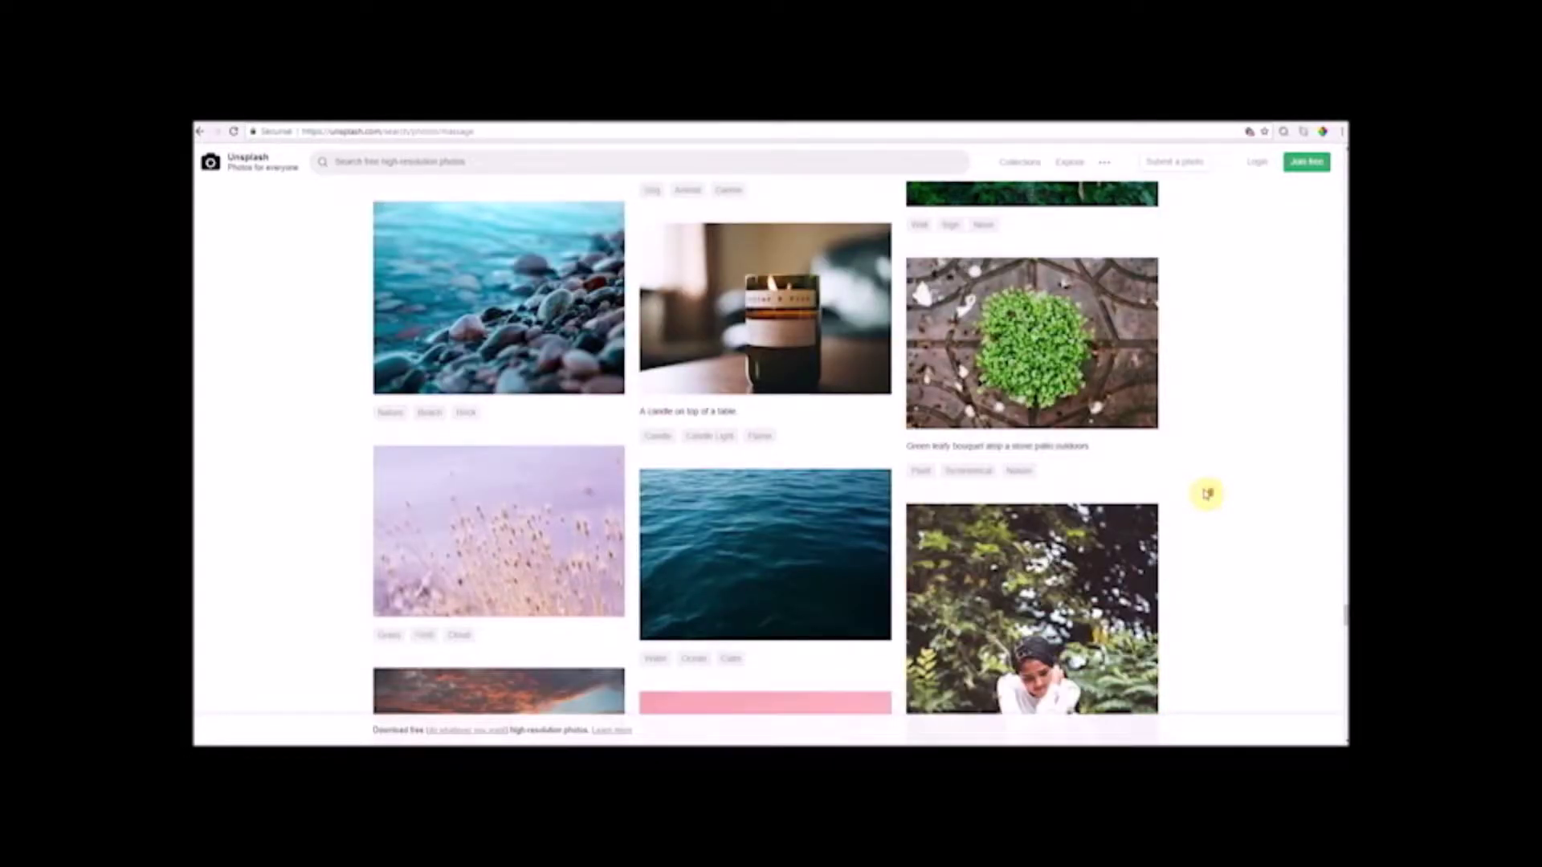
scroll(803, 361, "up", 1)
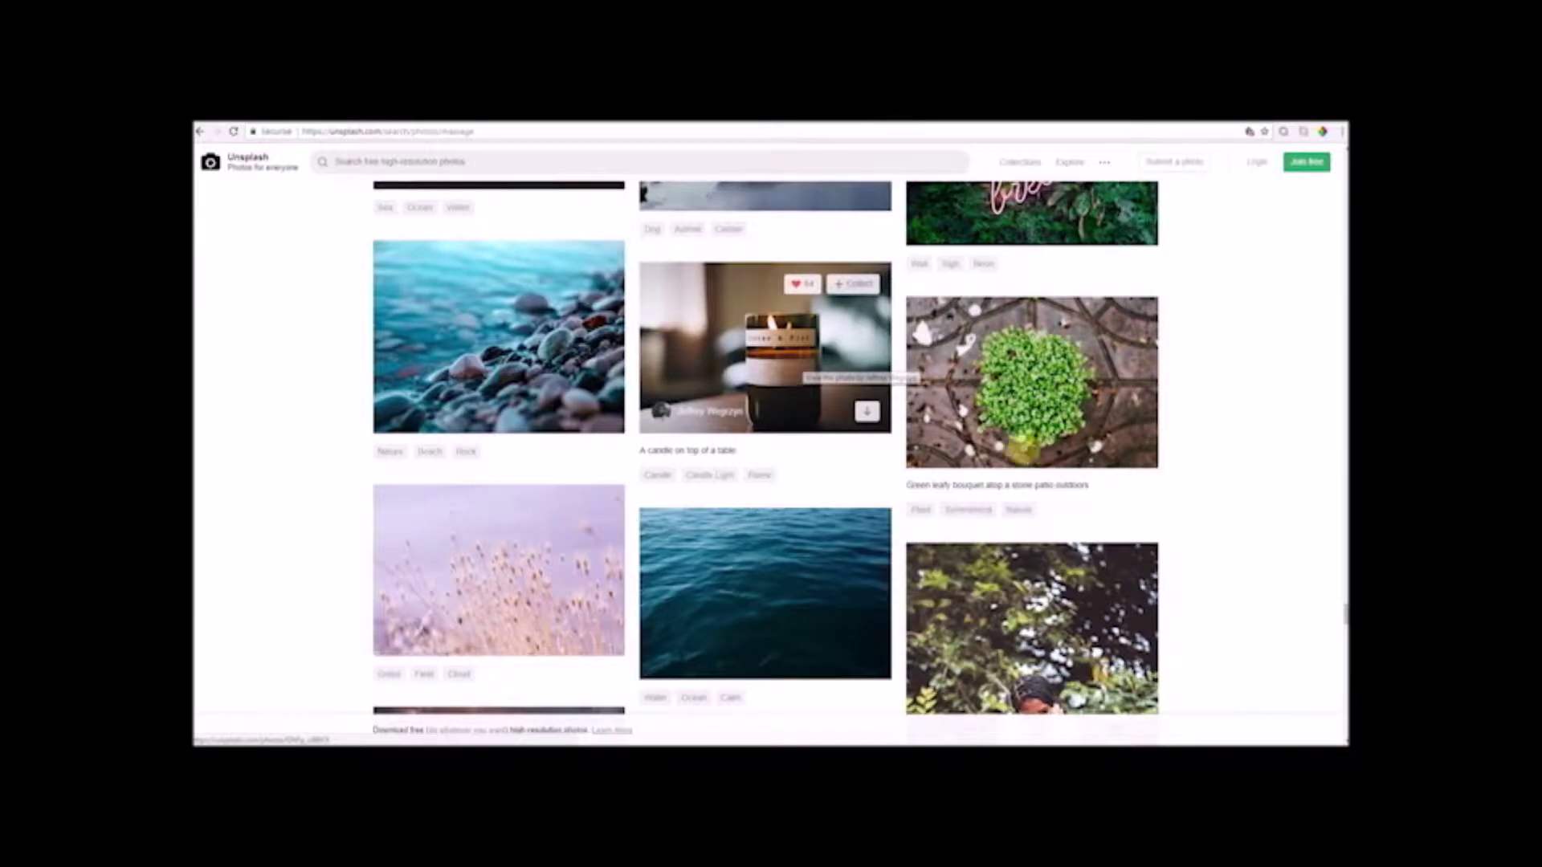
scroll(1012, 458, "down", 4)
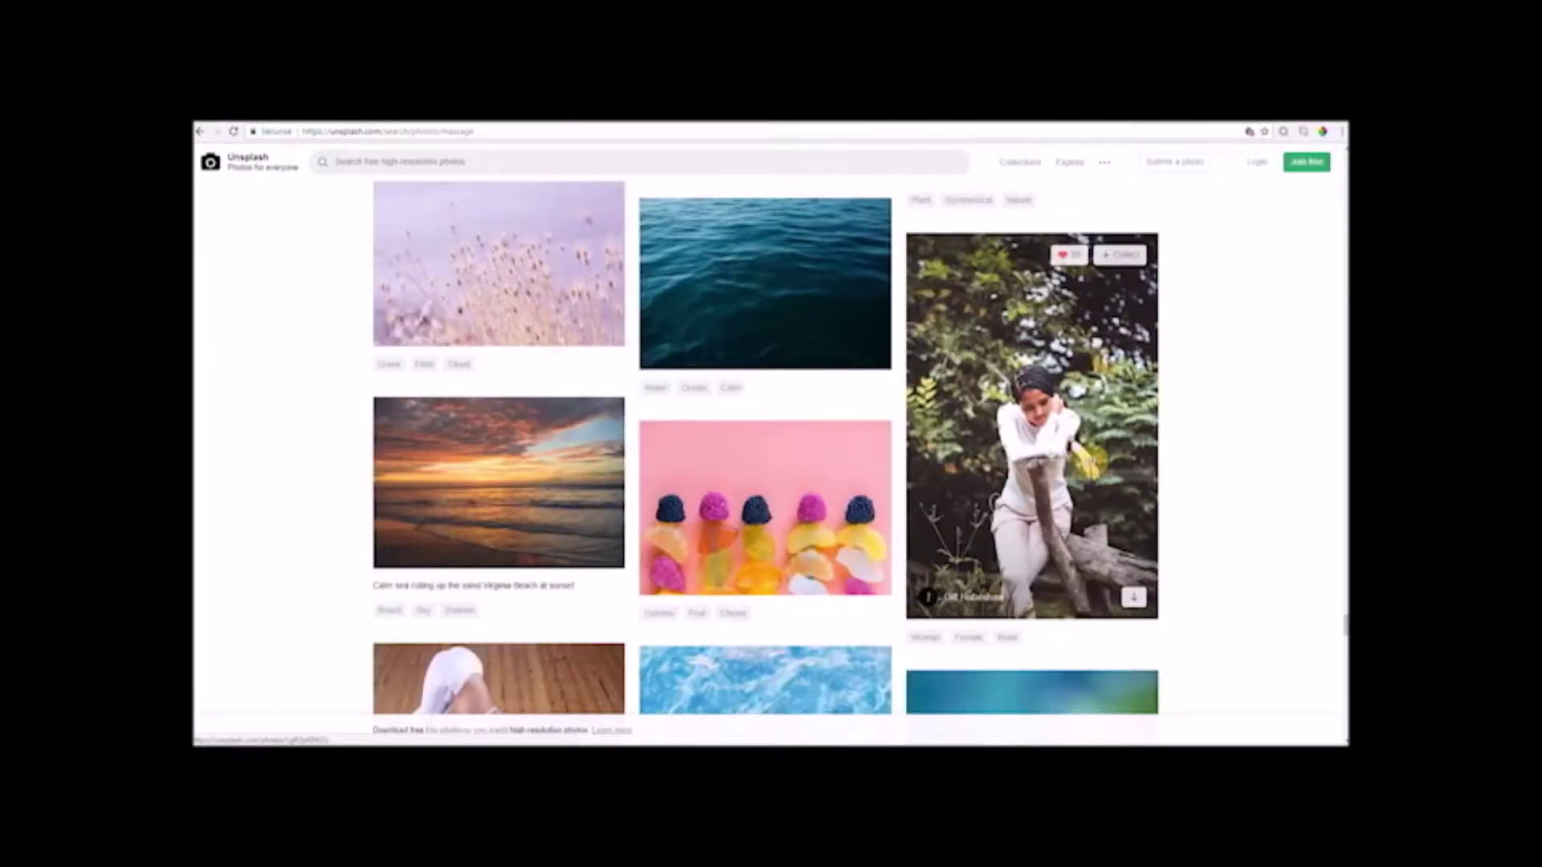
scroll(1184, 533, "down", 10)
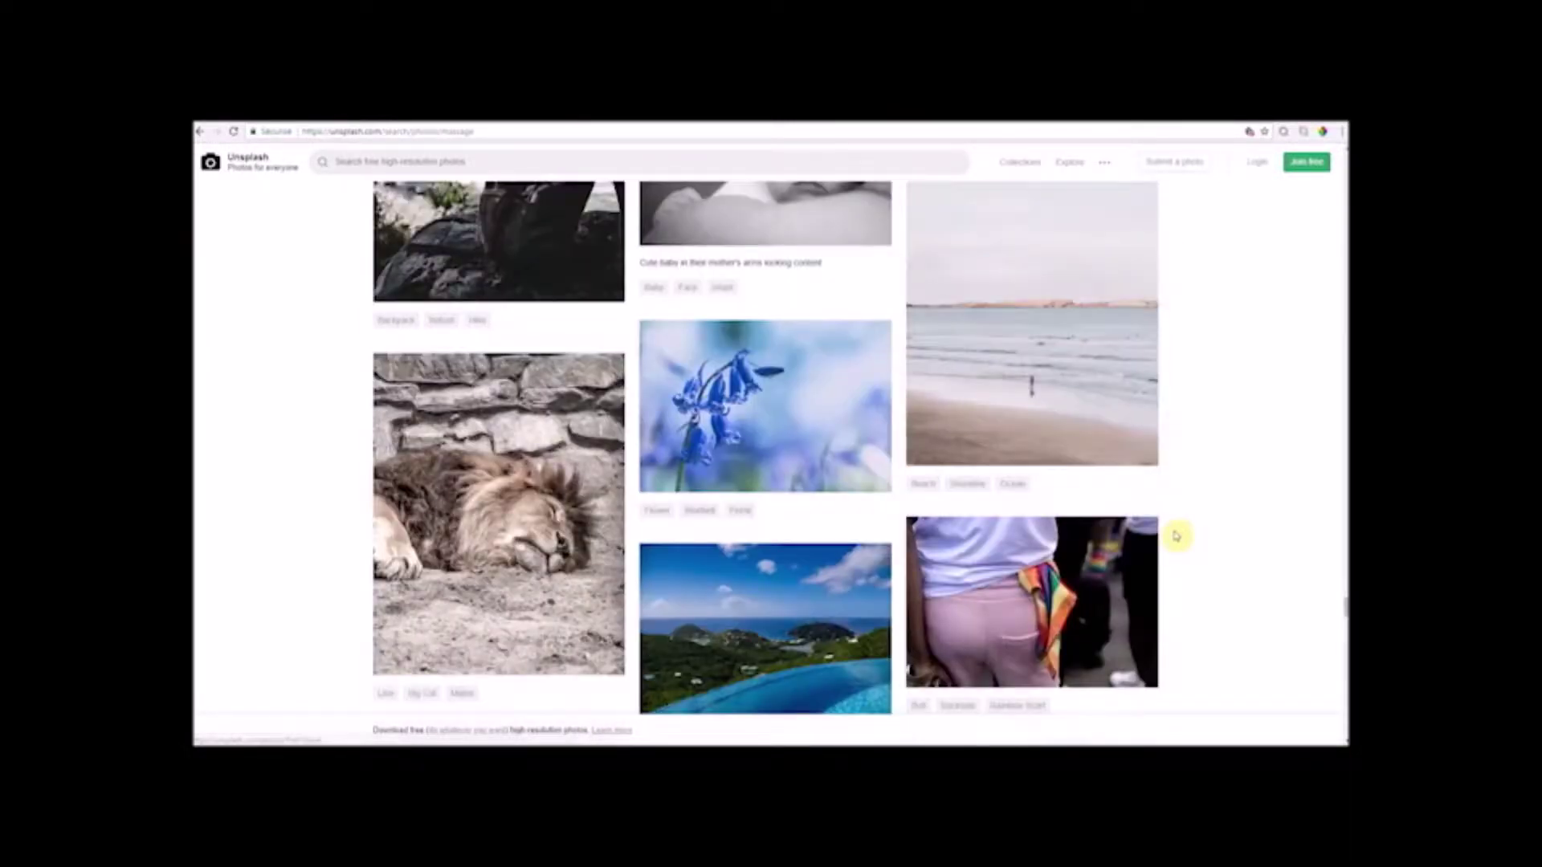
scroll(1174, 534, "down", 10)
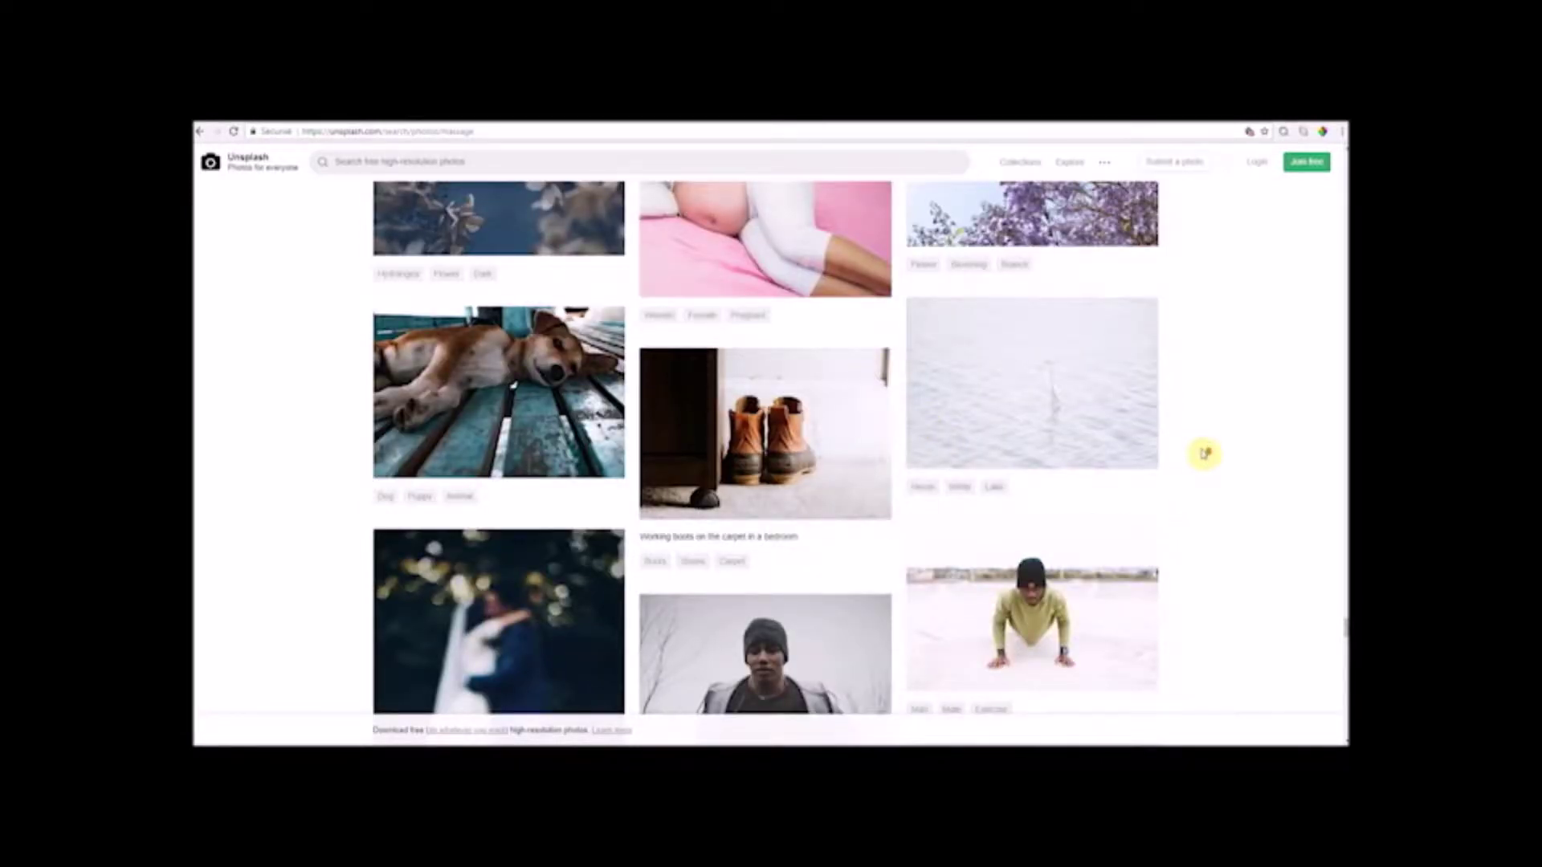
scroll(1205, 454, "down", 10)
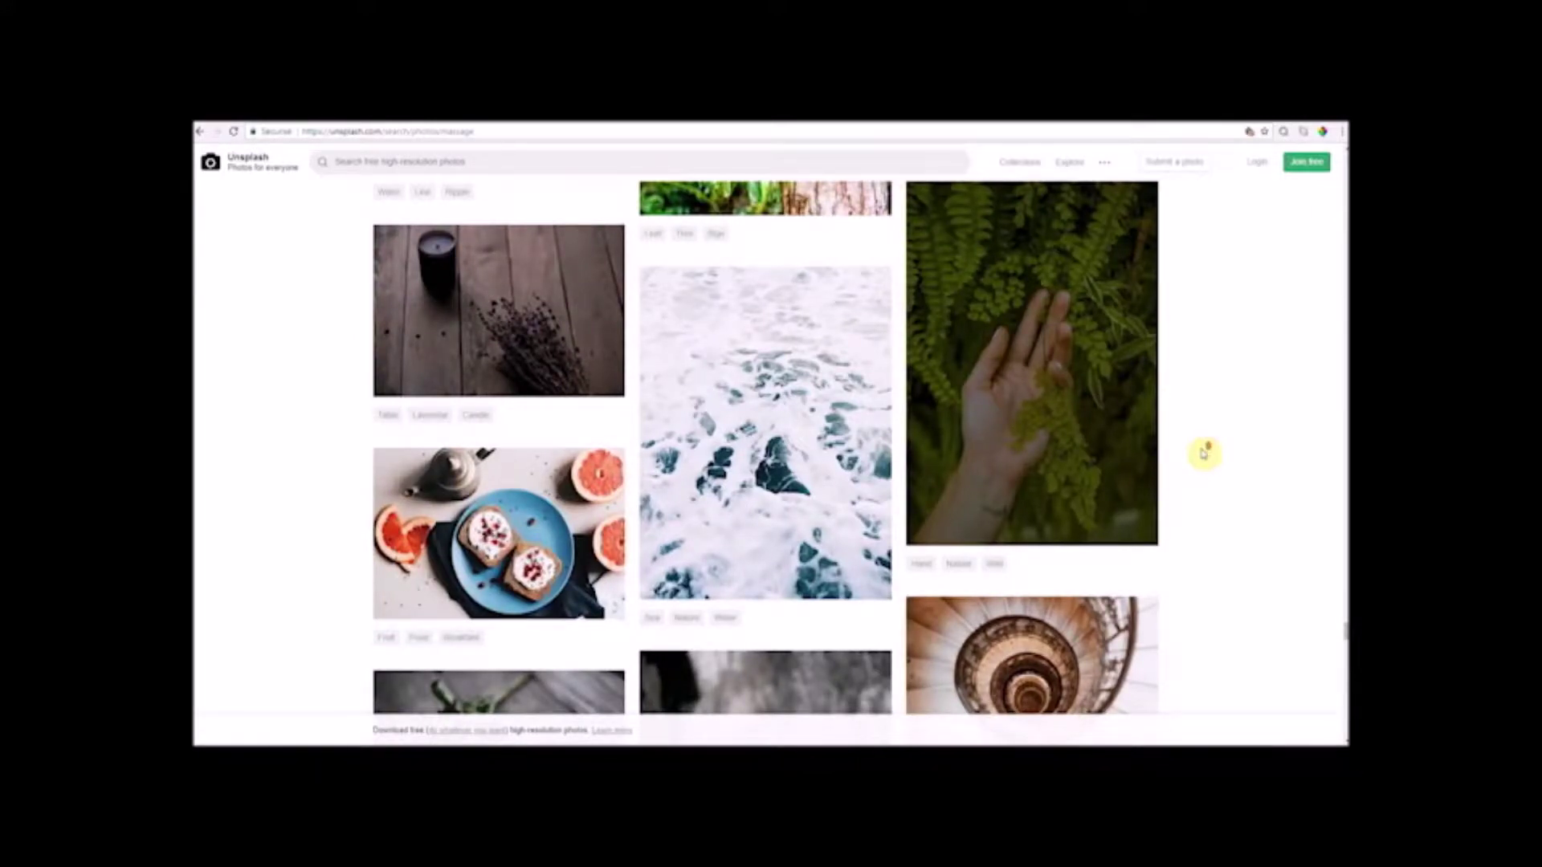
scroll(1205, 454, "down", 10)
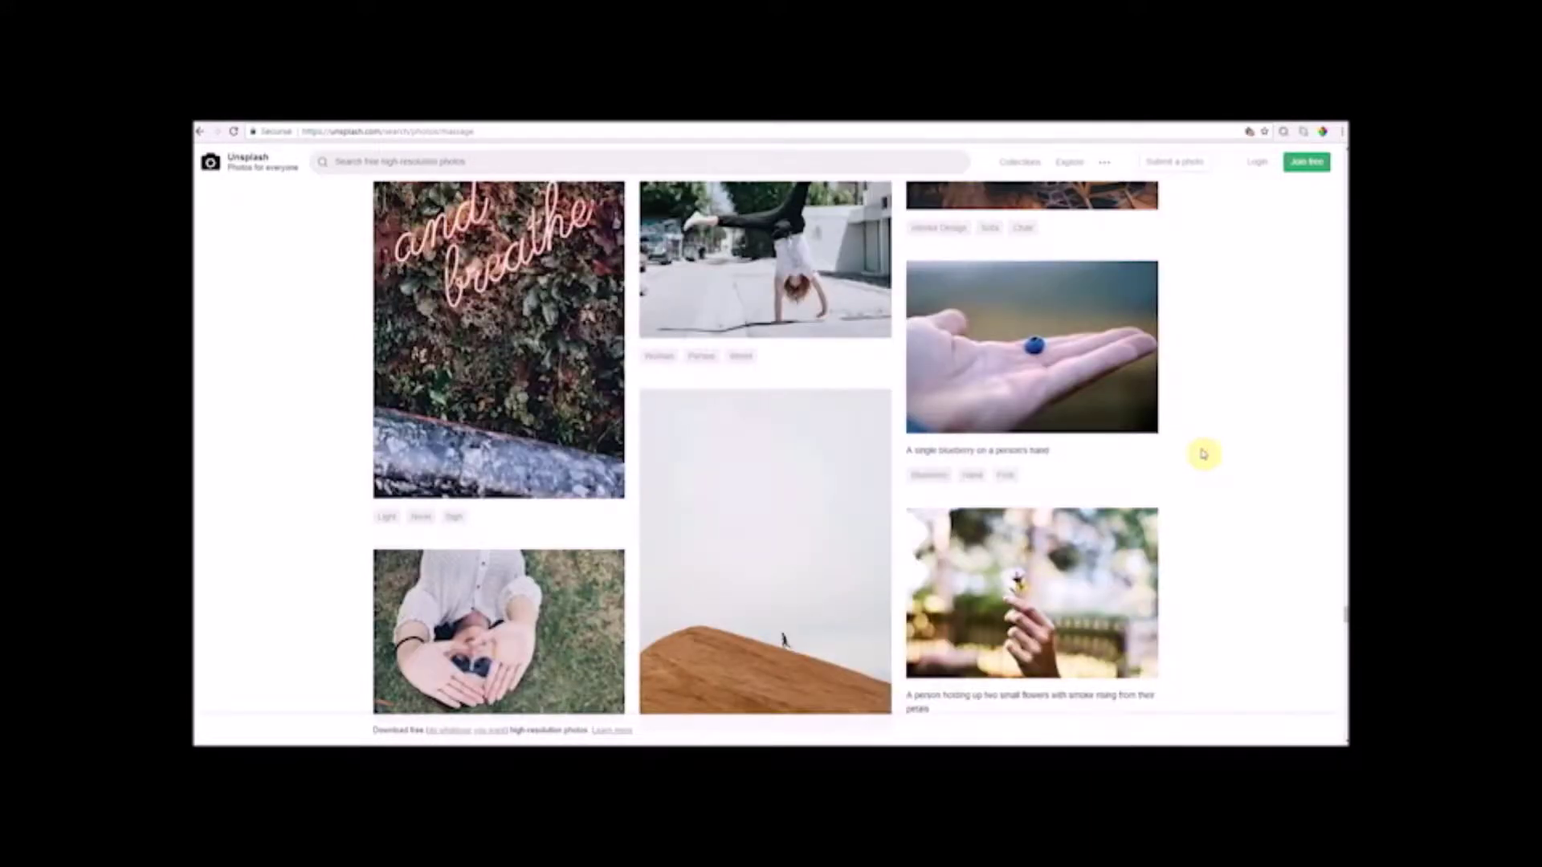
scroll(1205, 454, "down", 10)
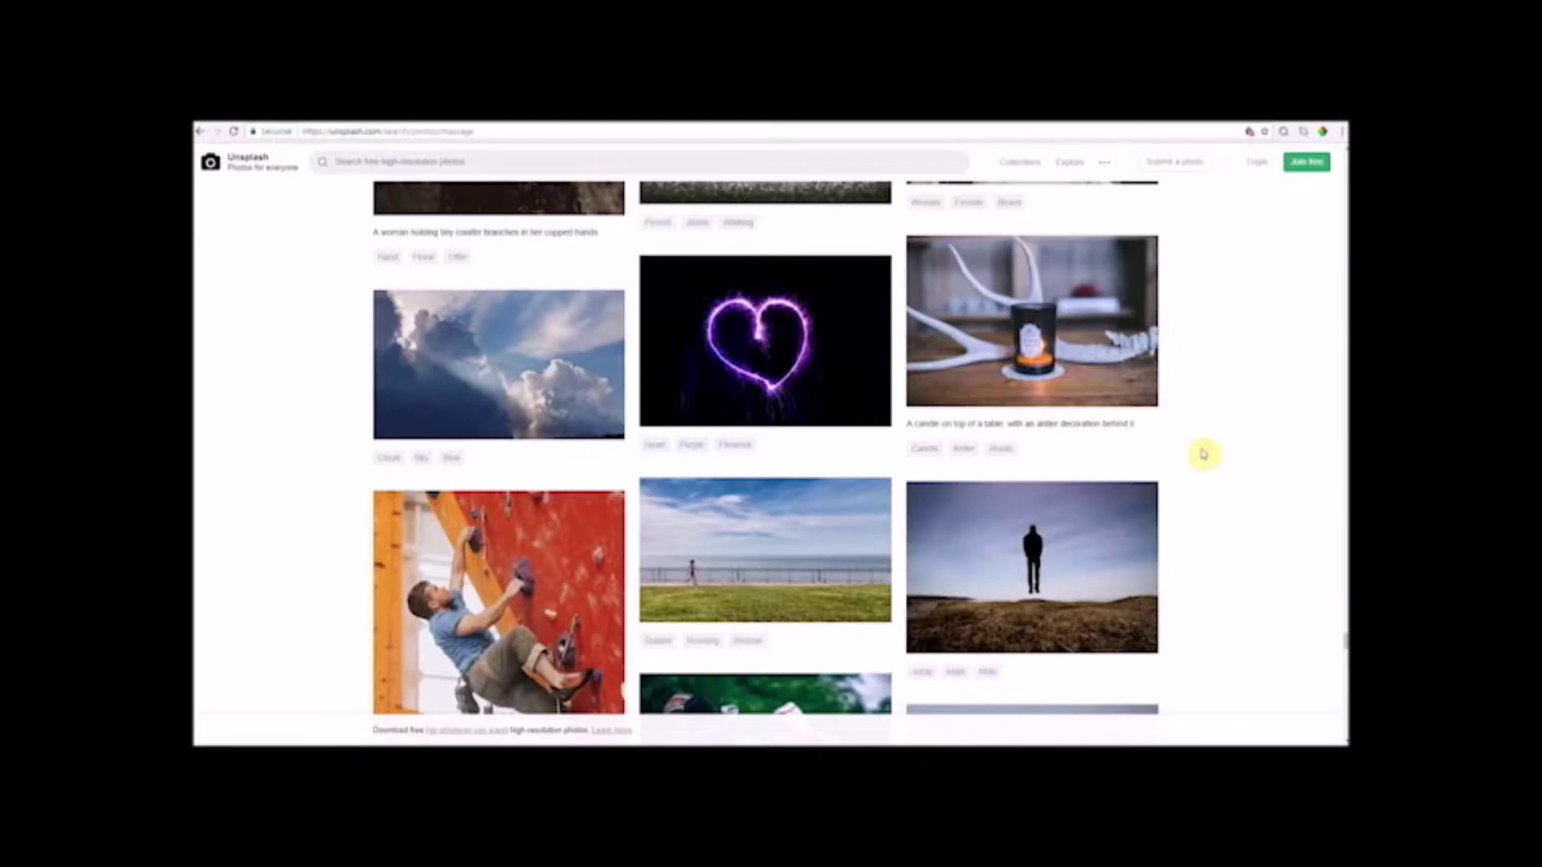
scroll(1203, 453, "down", 10)
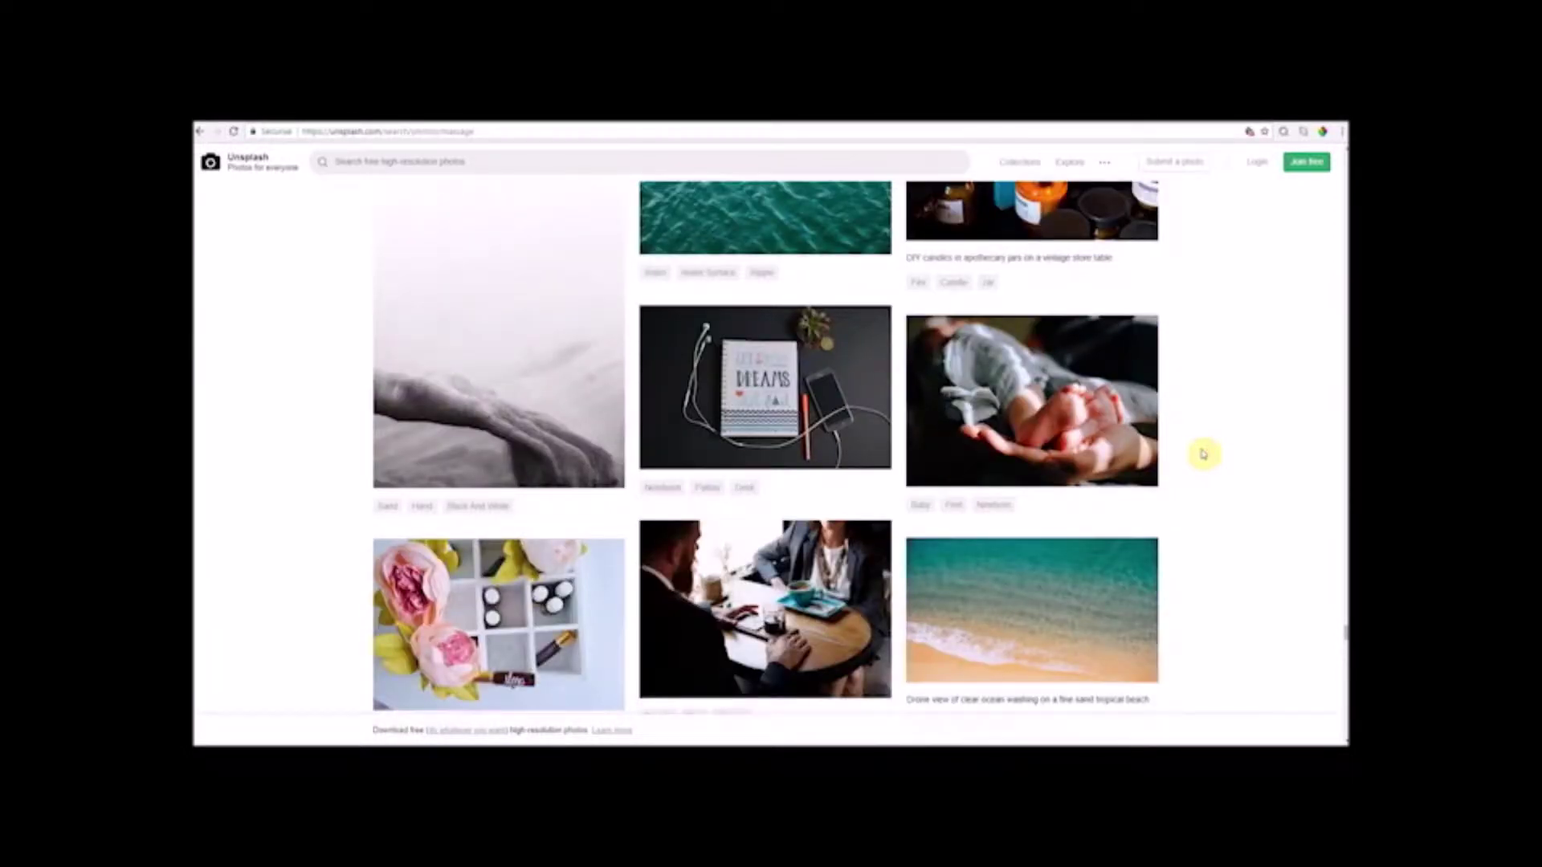
scroll(1204, 454, "down", 10)
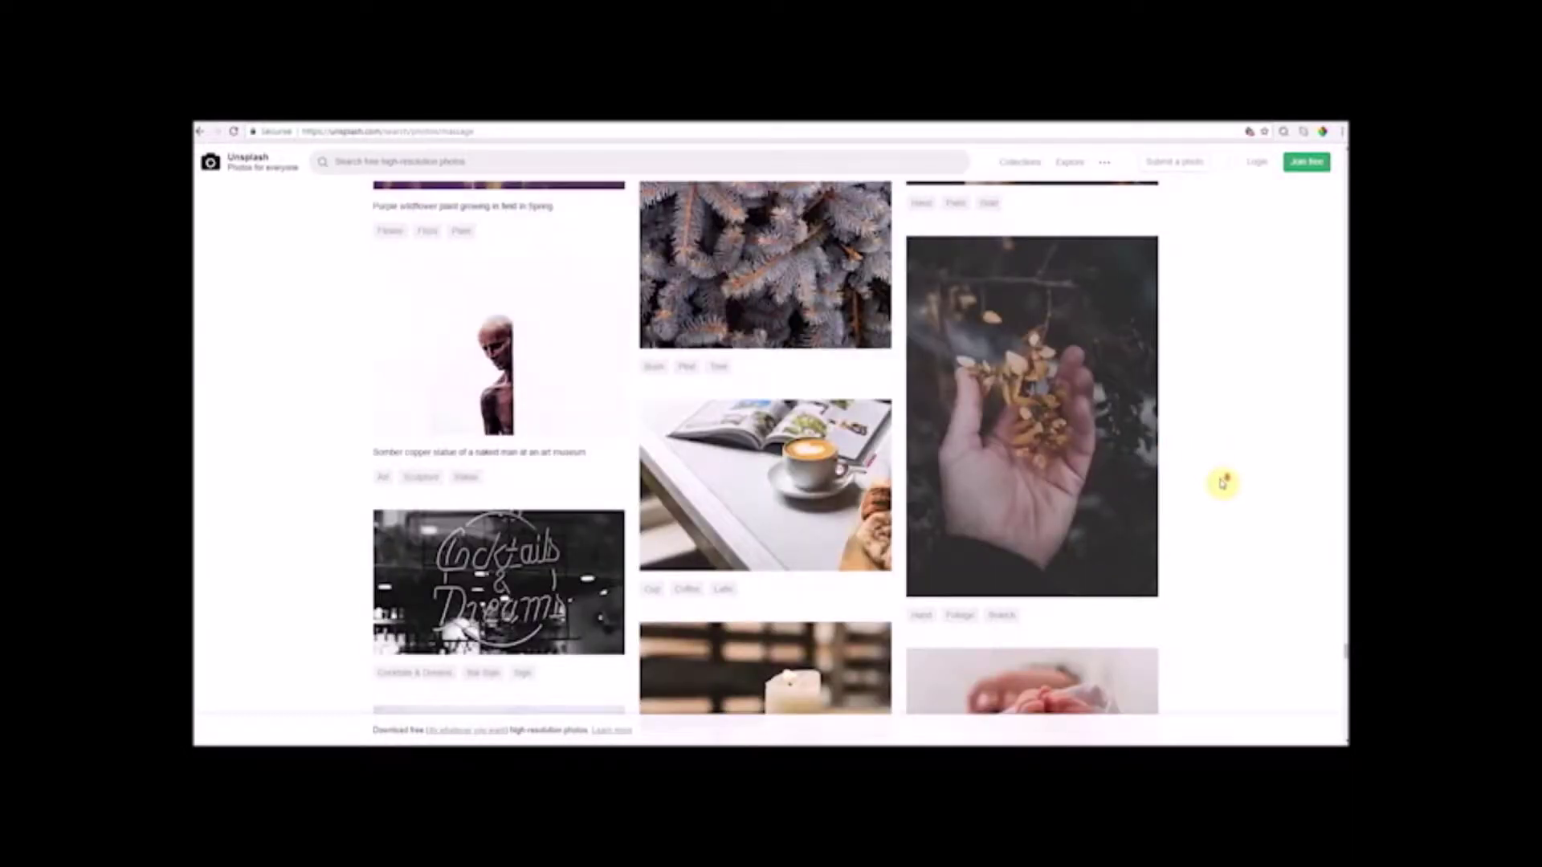
- Find the photo of a hand holding glitter against a teal background in the Unsplash results and download it
scroll(1237, 514, "down", 5)
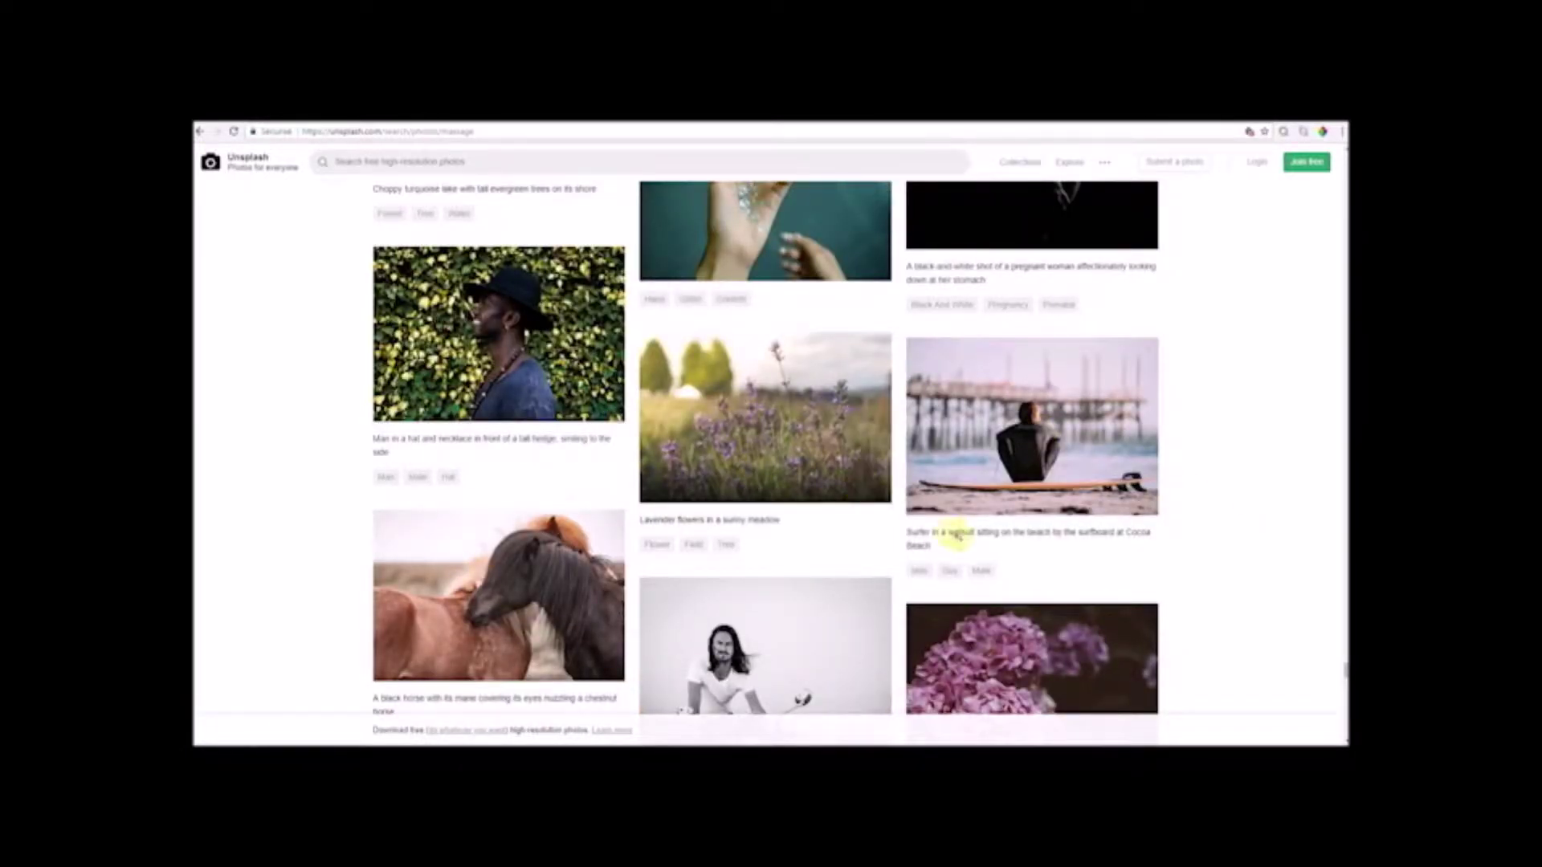
left_click(747, 257)
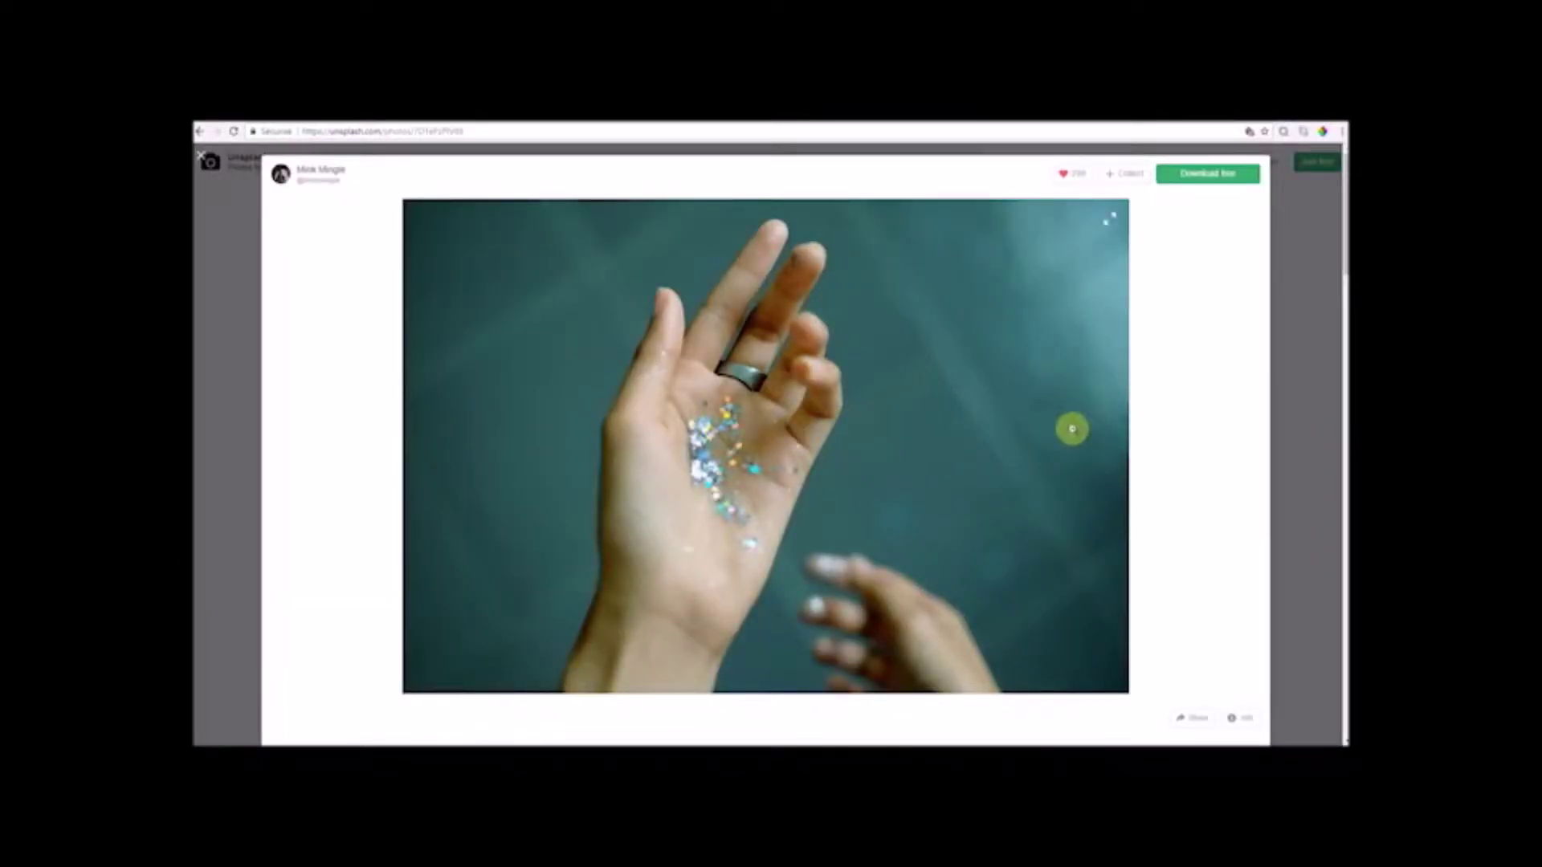
right_click(783, 454)
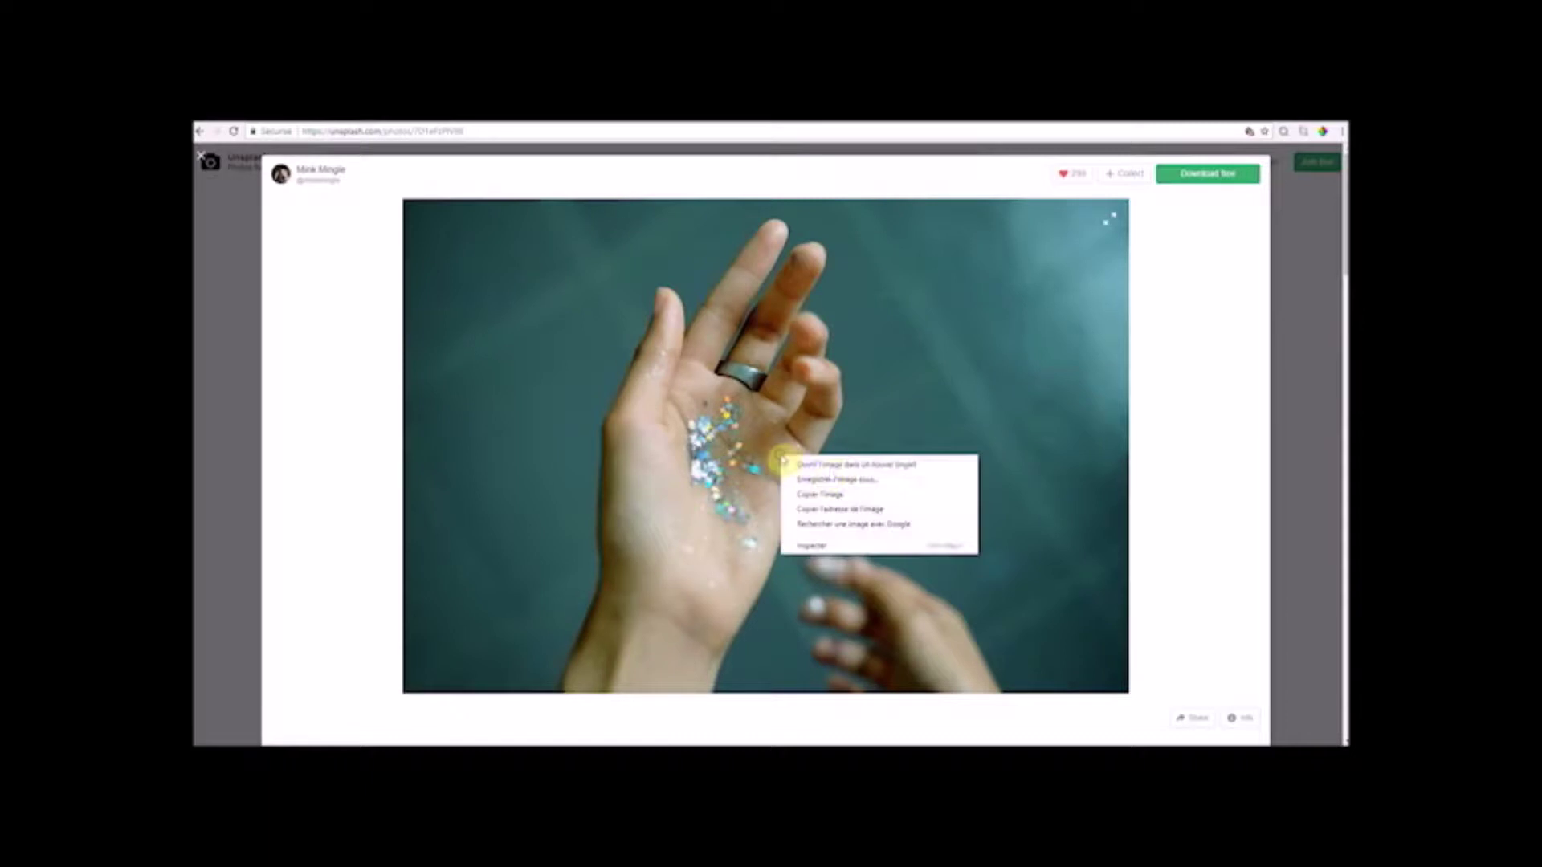
left_click(812, 381)
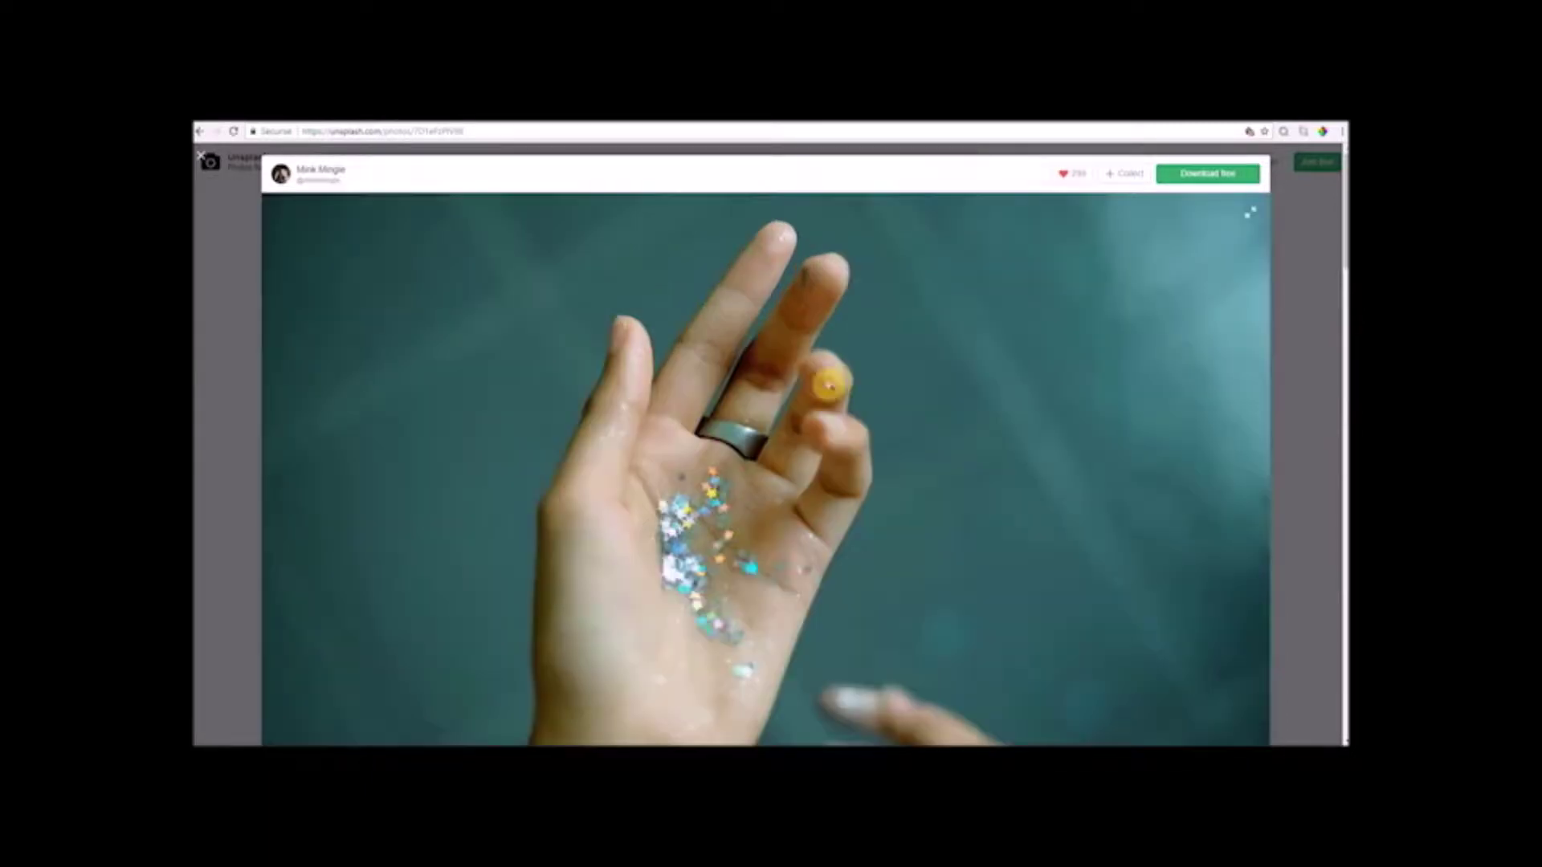
scroll(1205, 165, "down", 2)
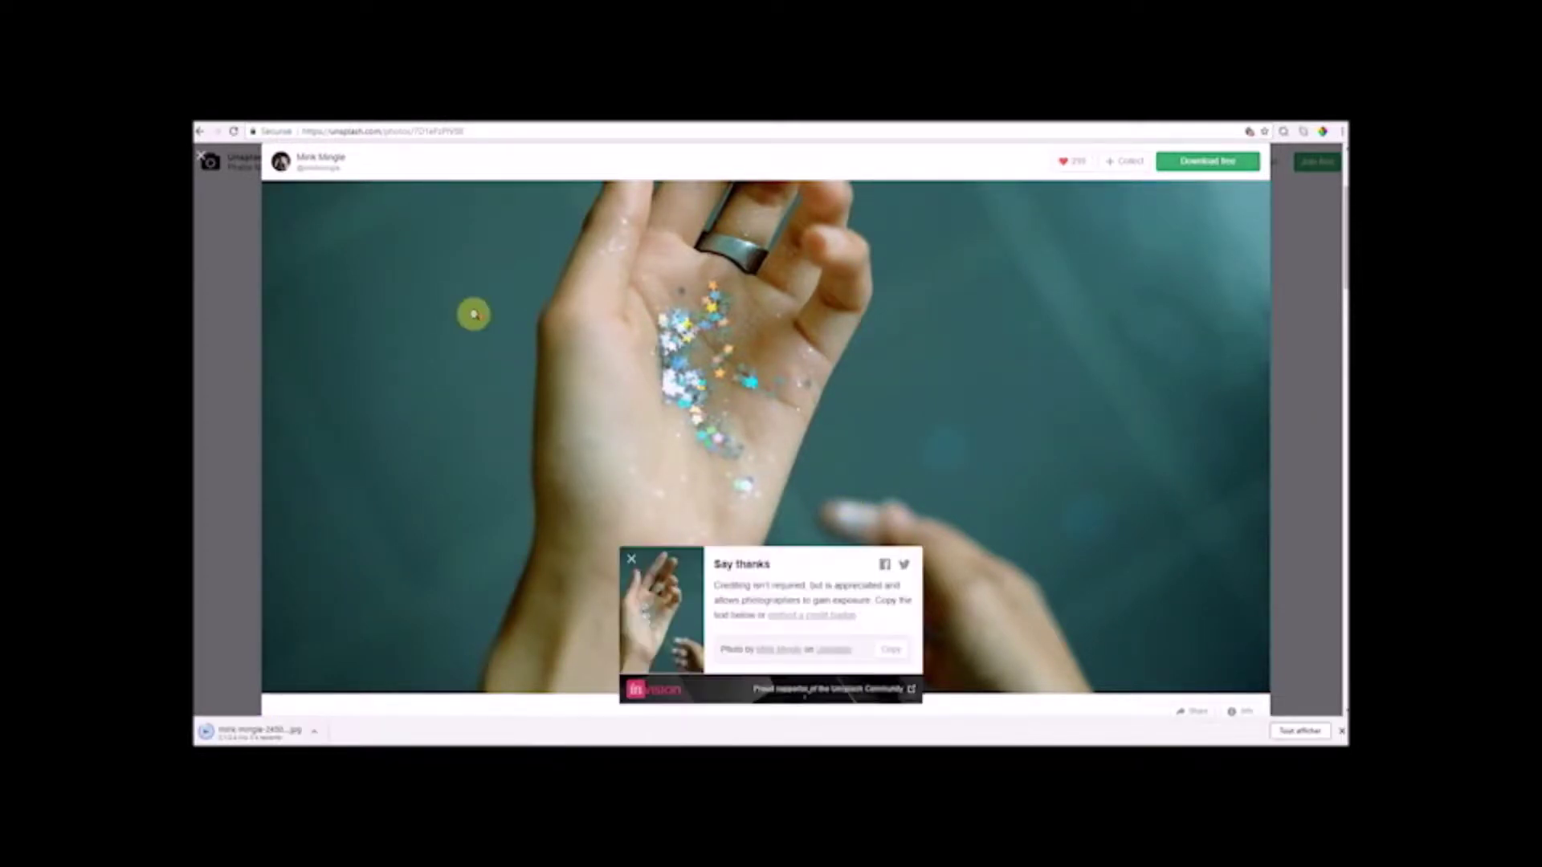
scroll(473, 313, "up", 3)
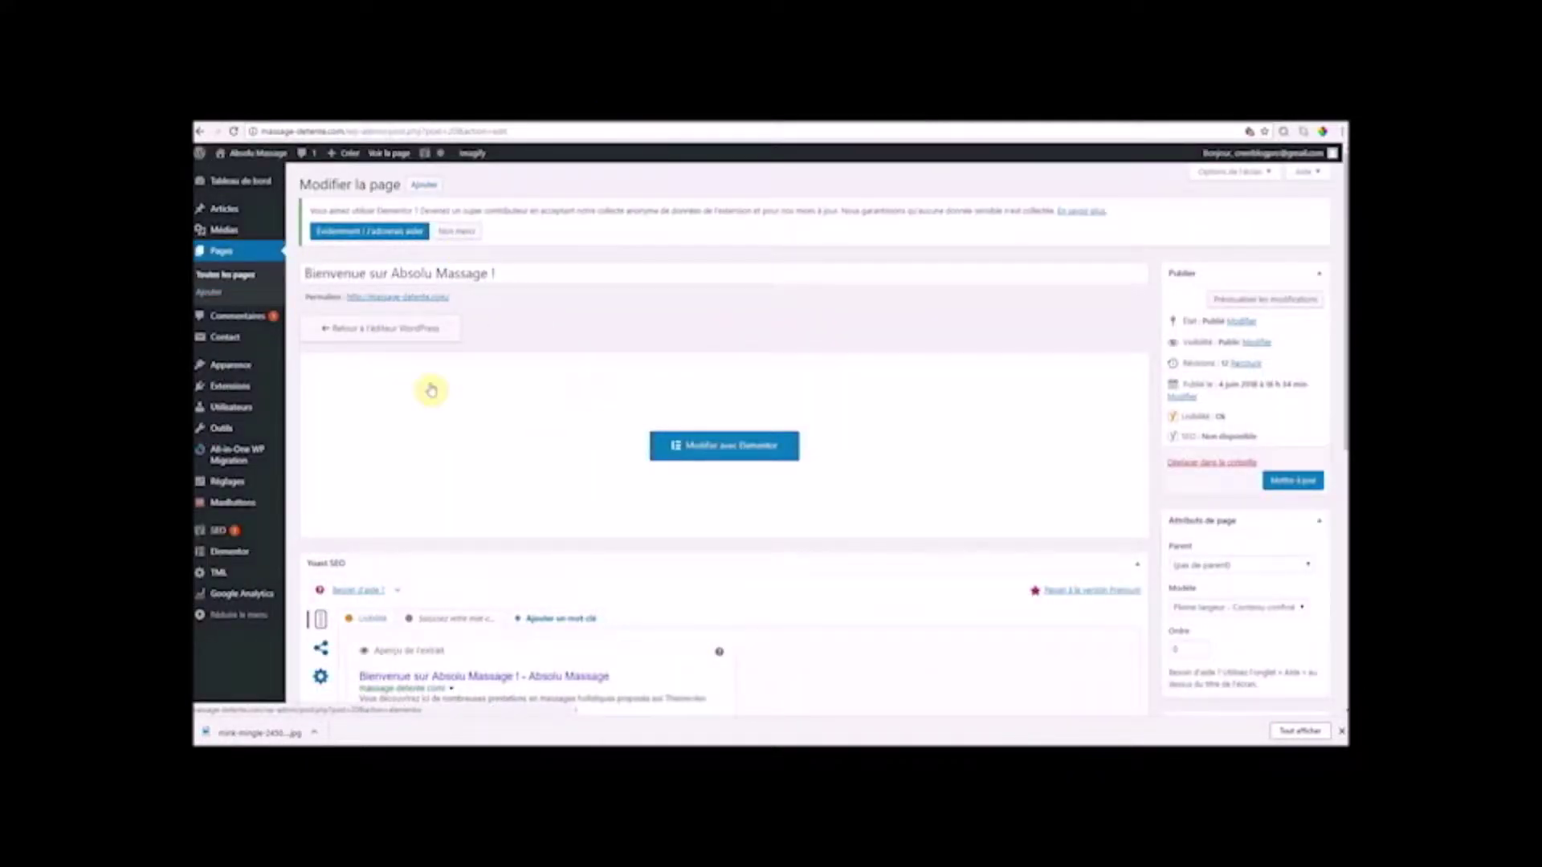
- Switch to the WordPress home page, open it in the Elementor editor and review its existing content
left_click(691, 441)
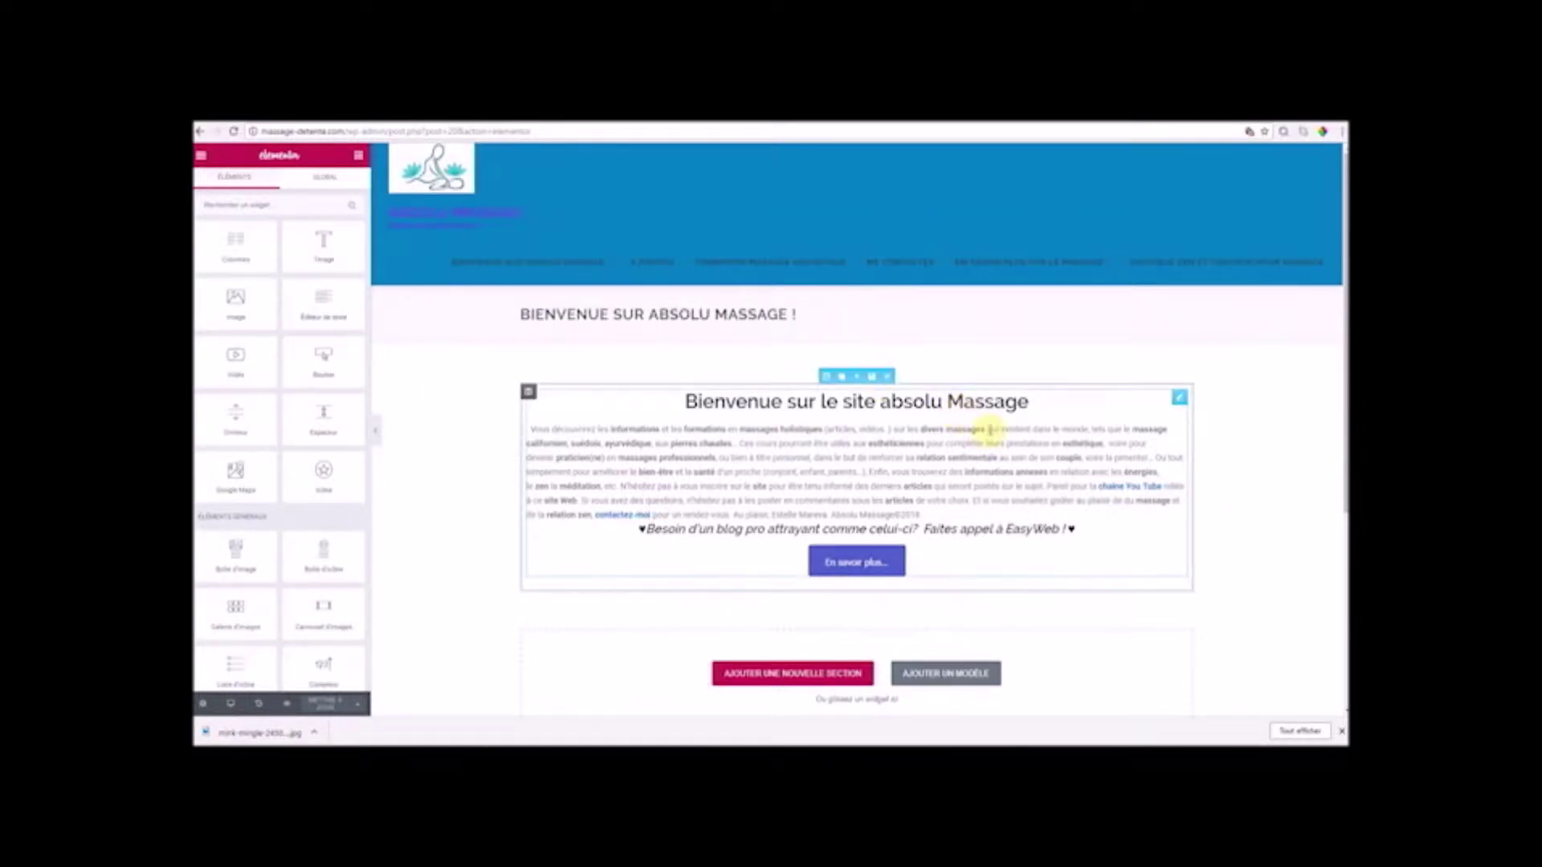
scroll(1026, 431, "down", 3)
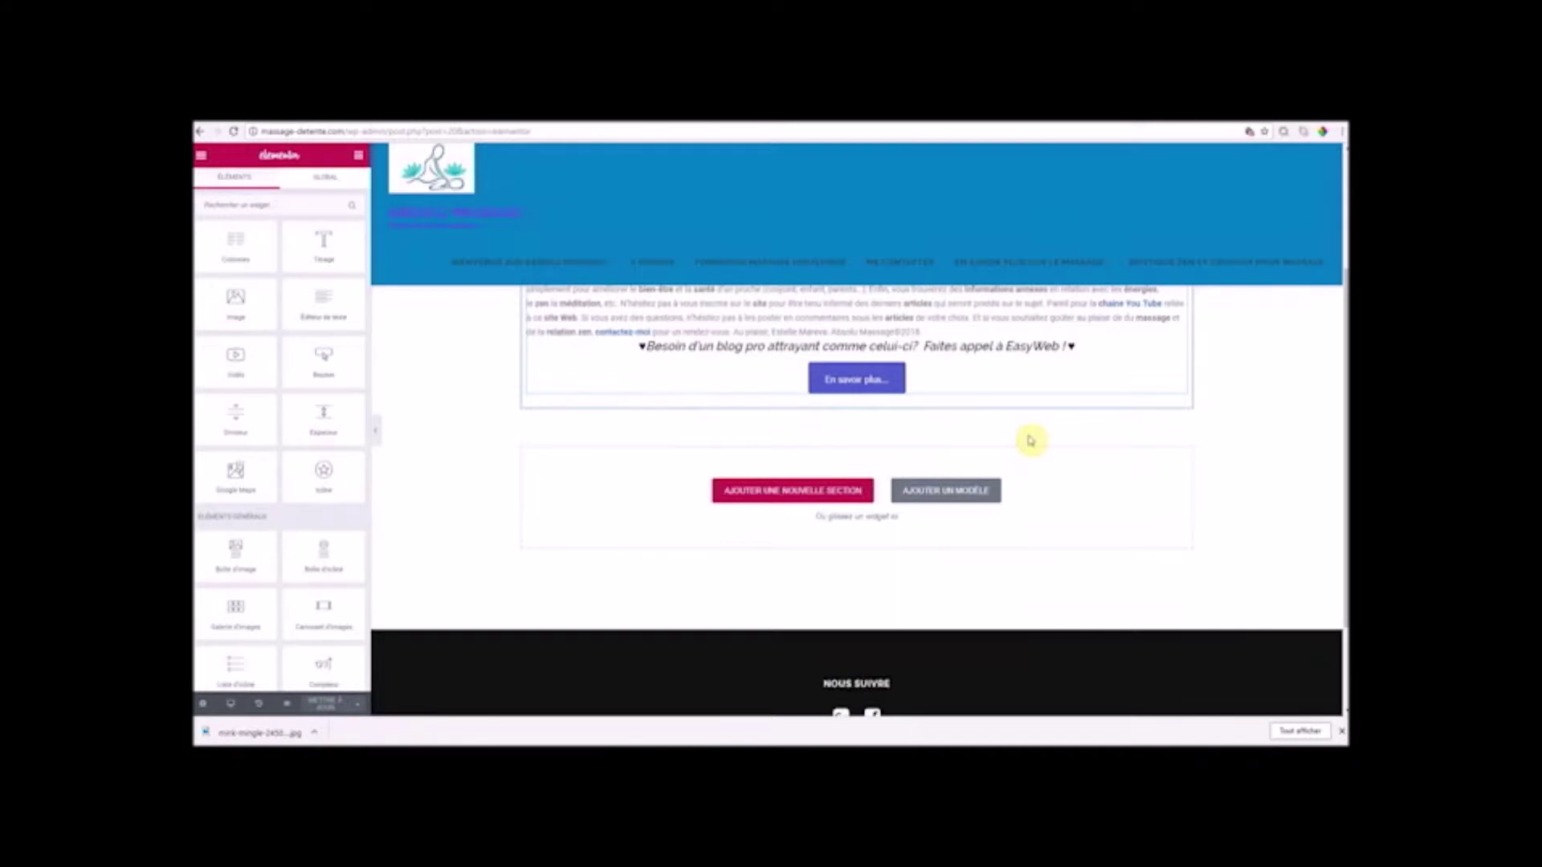
scroll(1030, 440, "up", 2)
scroll(1031, 440, "up", 1)
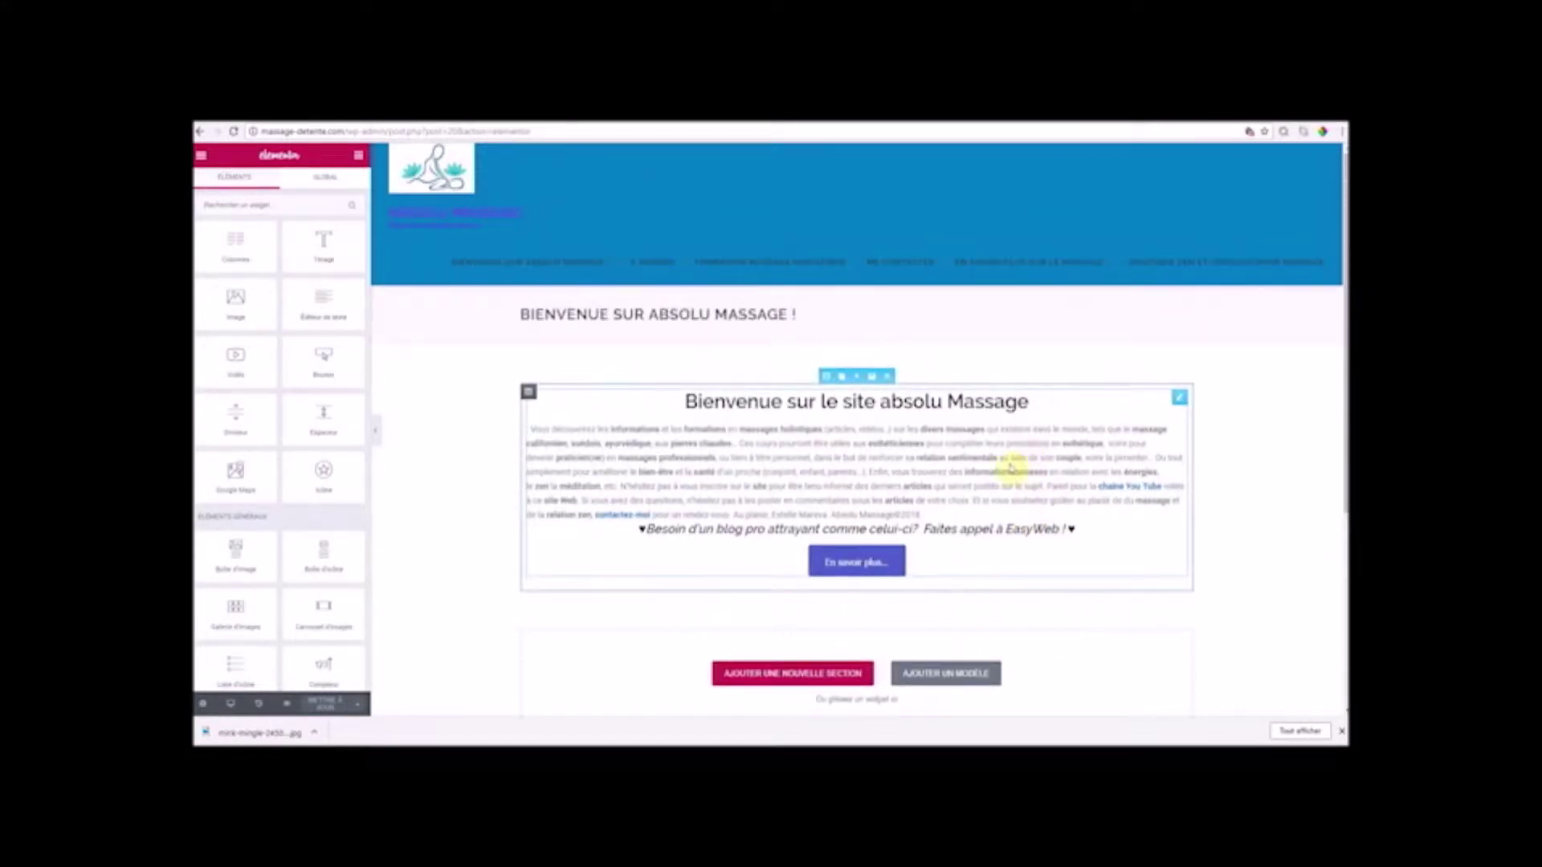
scroll(1011, 464, "down", 3)
scroll(1018, 461, "up", 3)
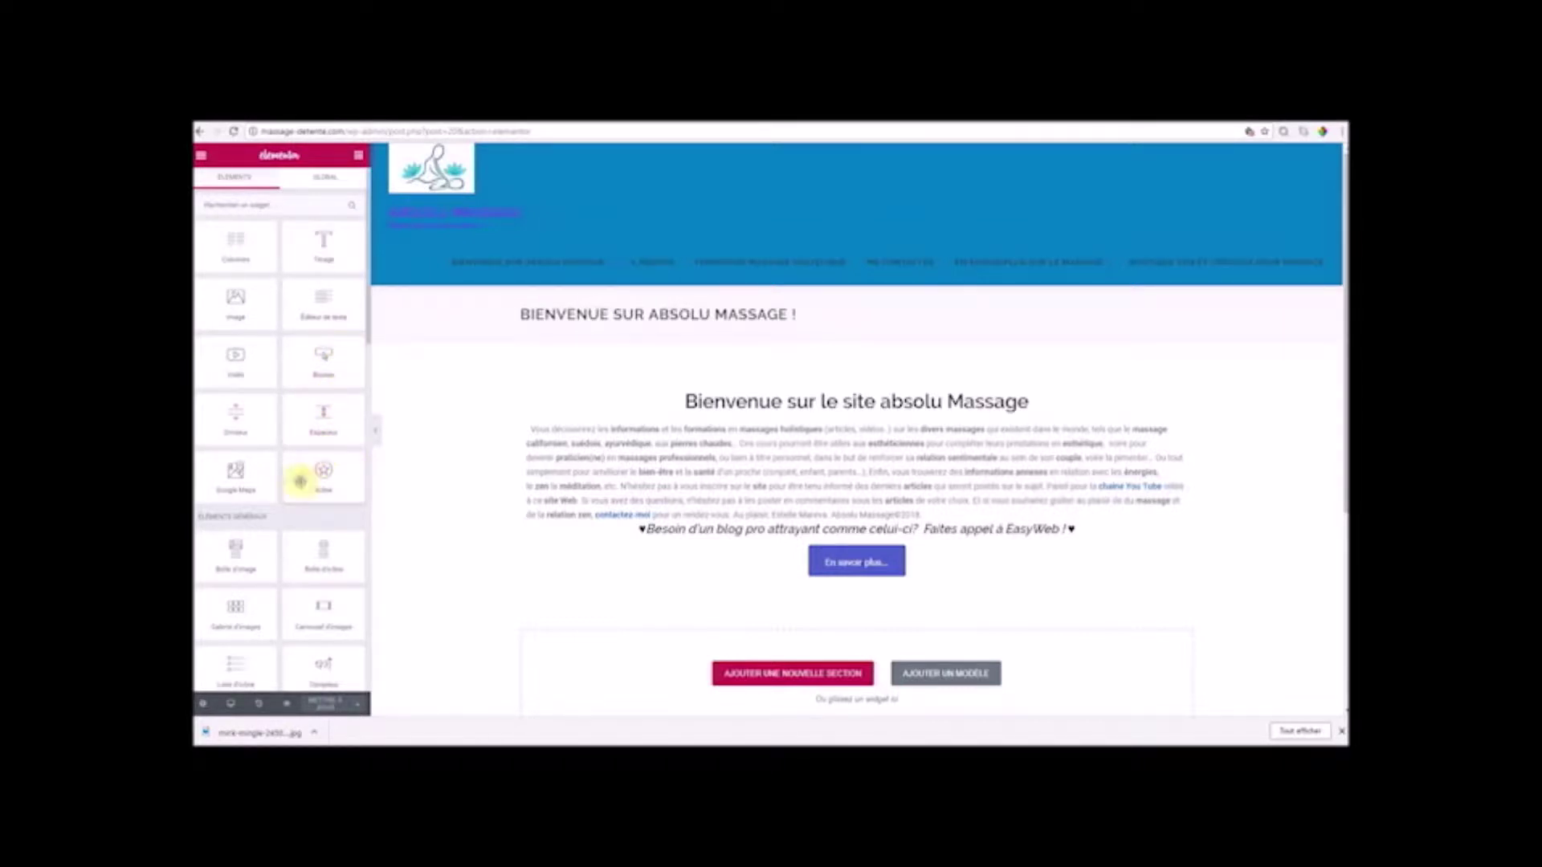
scroll(307, 484, "down", 1)
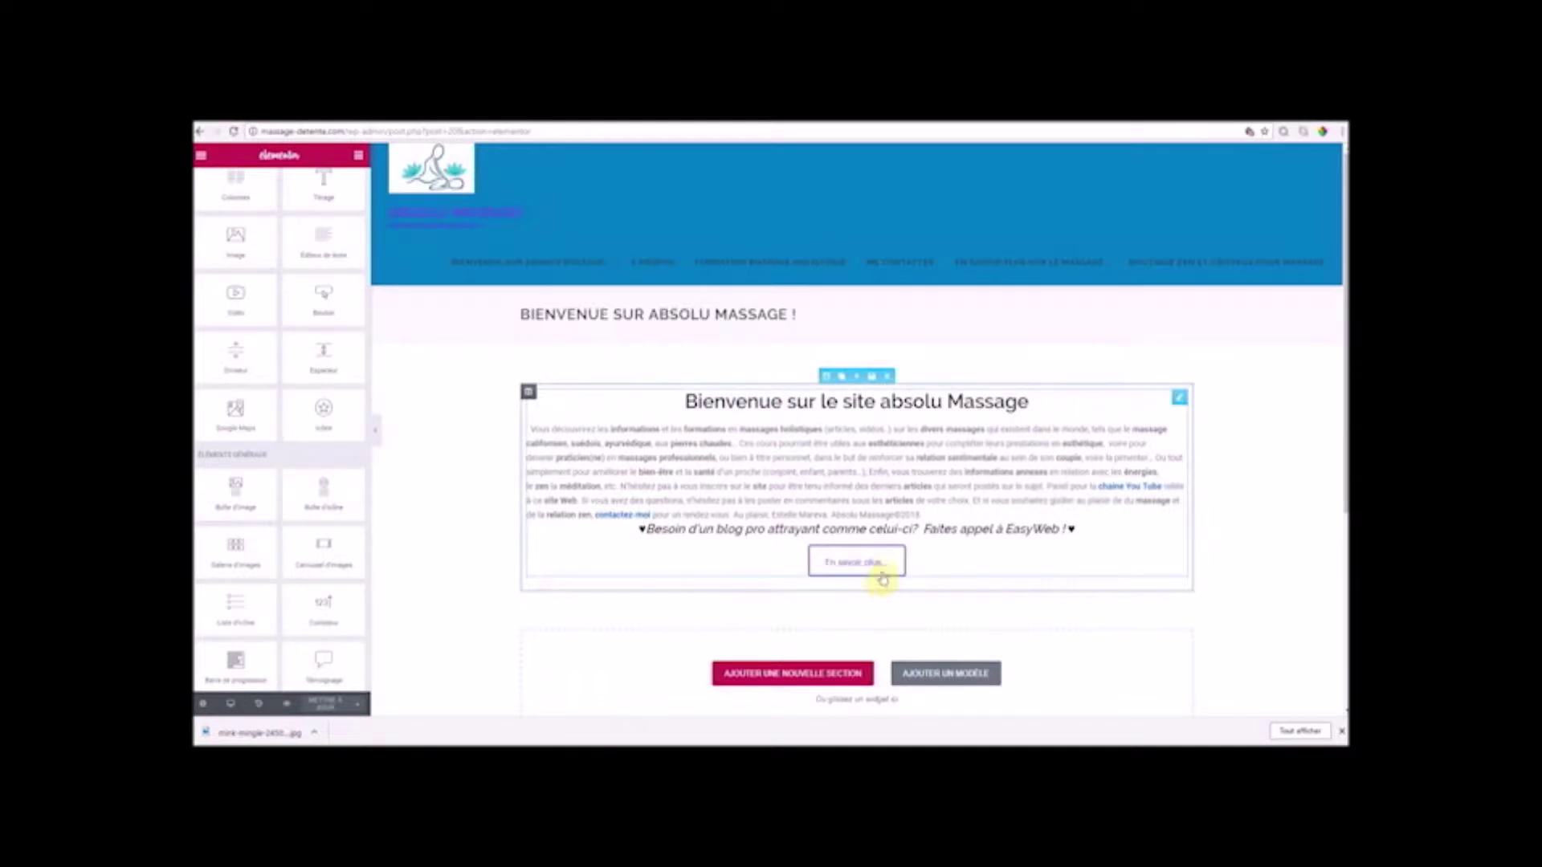
- Add a new section with a single-column structure below the welcome text section
scroll(945, 648, "down", 2)
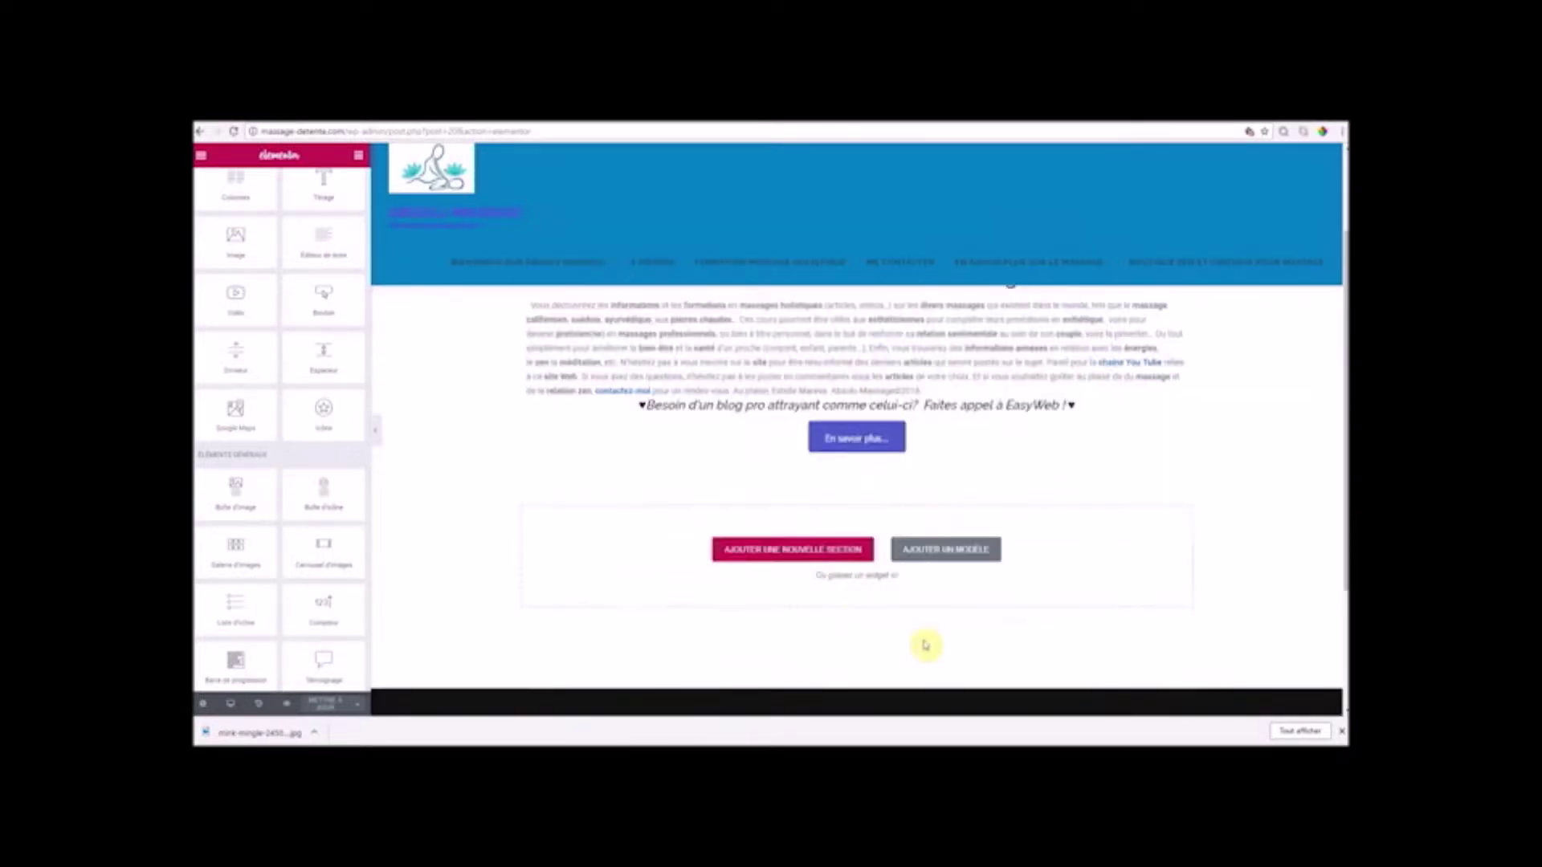
left_click(803, 551)
scroll(826, 647, "up", 2)
scroll(833, 631, "down", 4)
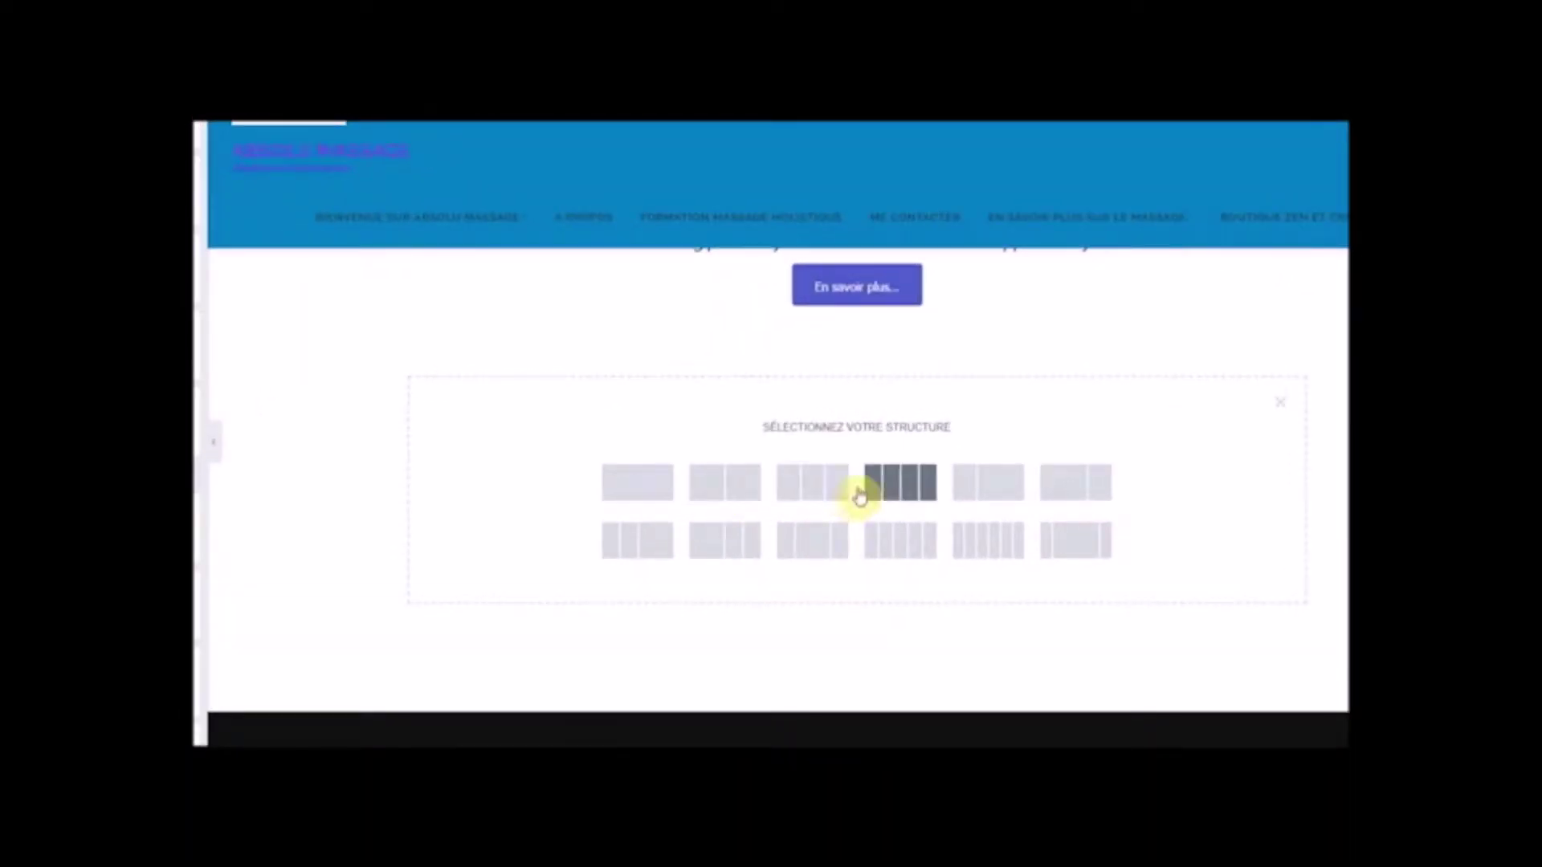
scroll(889, 558, "up", 1)
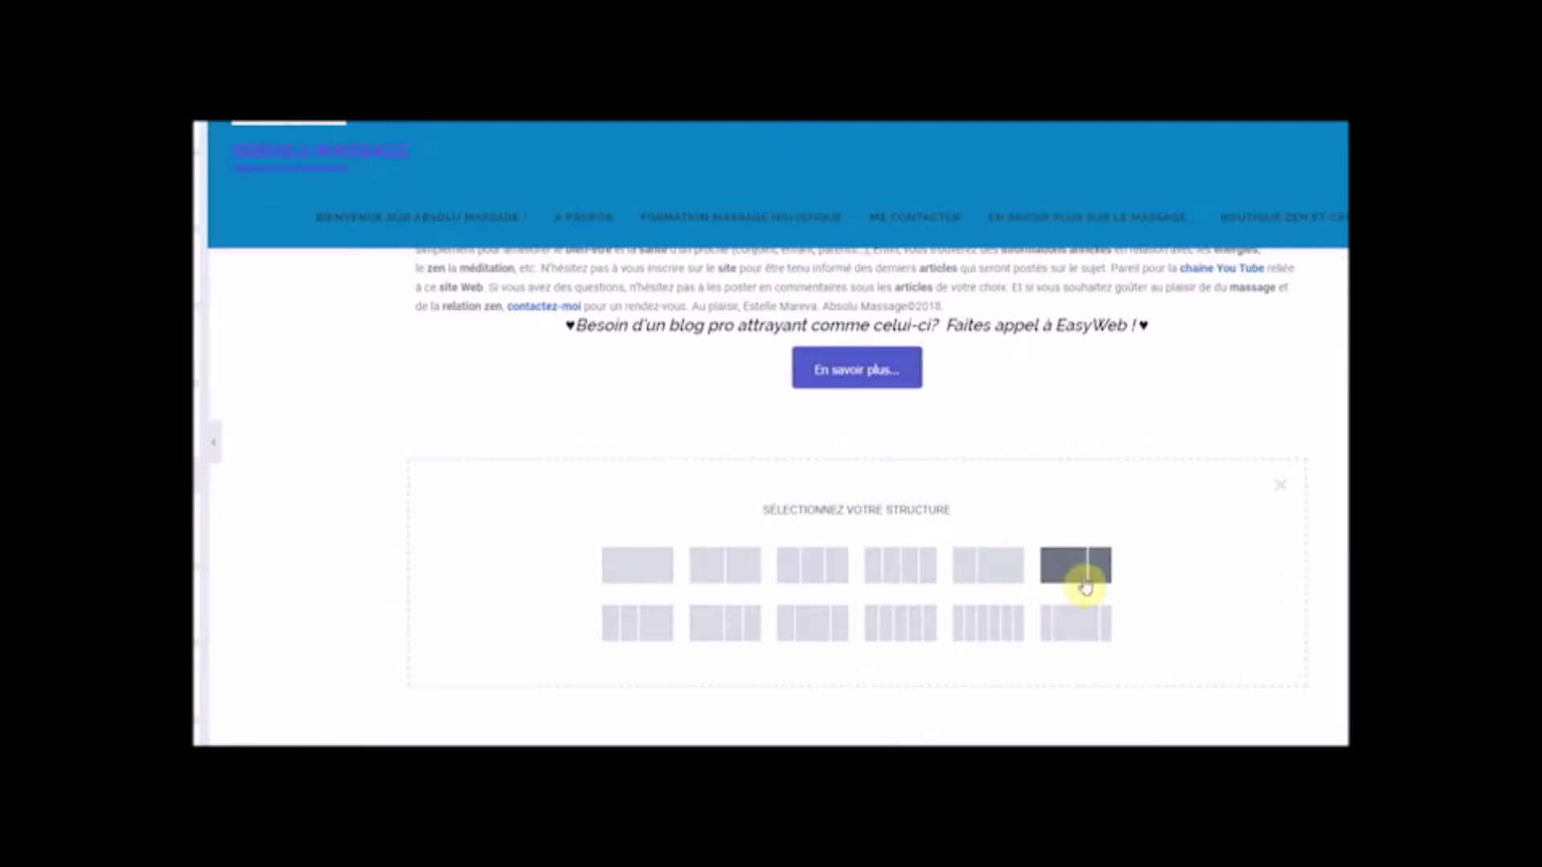
scroll(1100, 575, "up", 3)
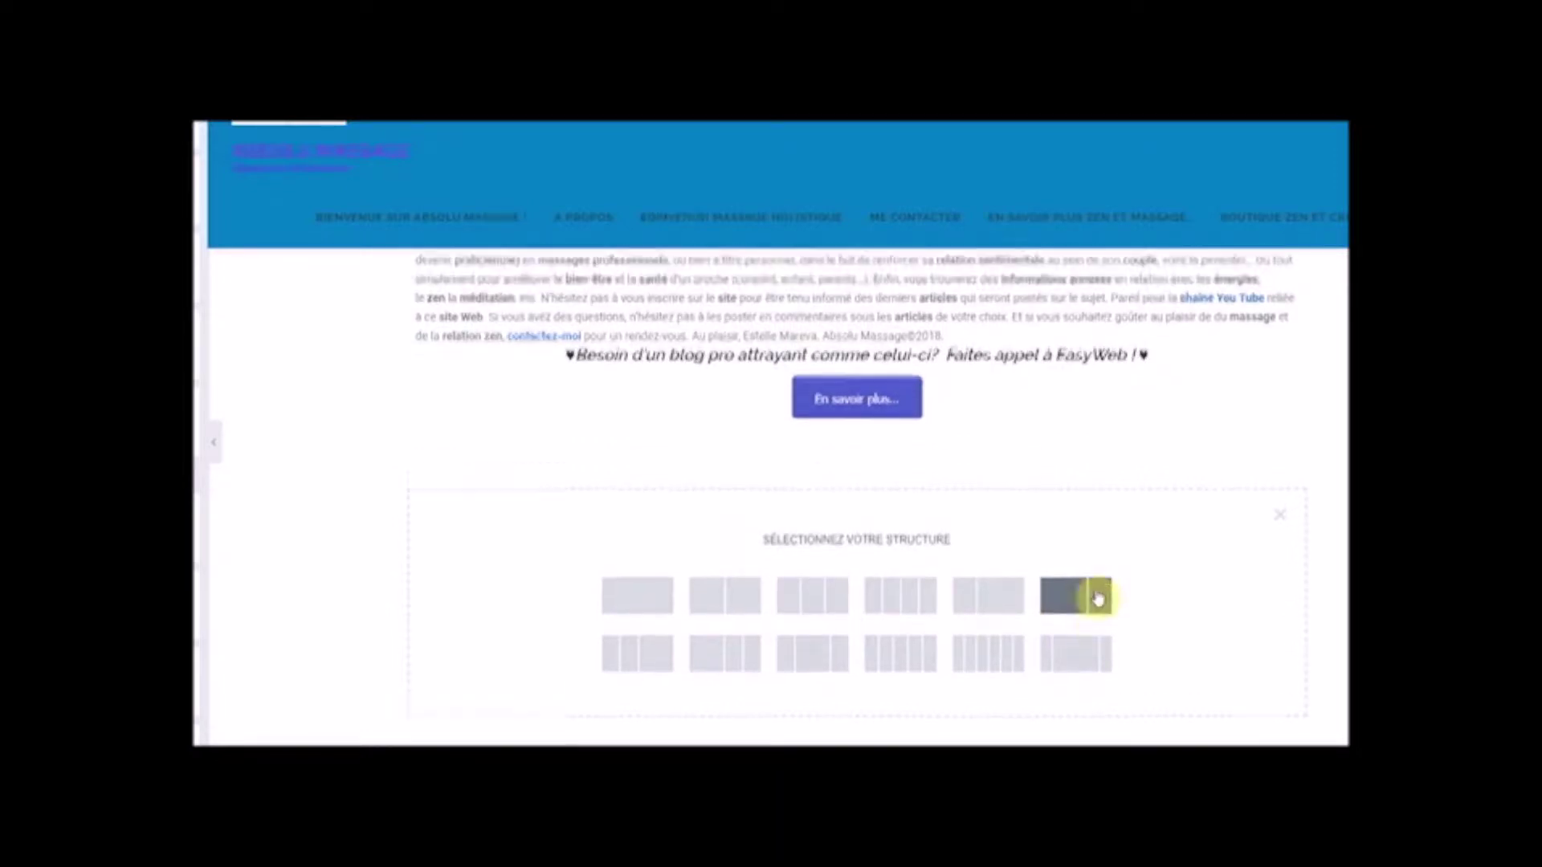
scroll(1099, 595, "down", 2)
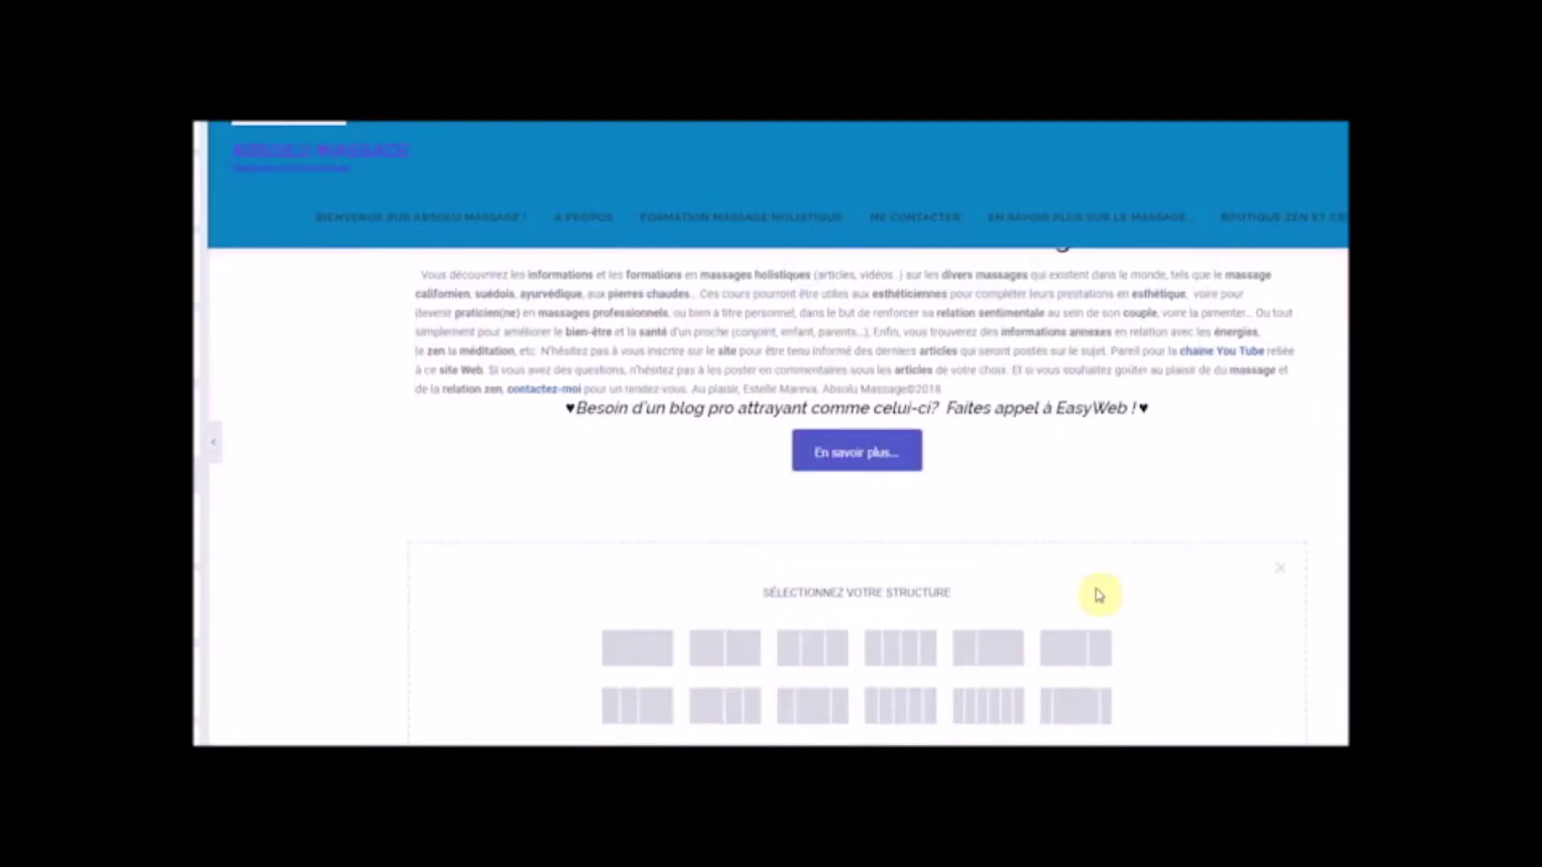
left_click(645, 652)
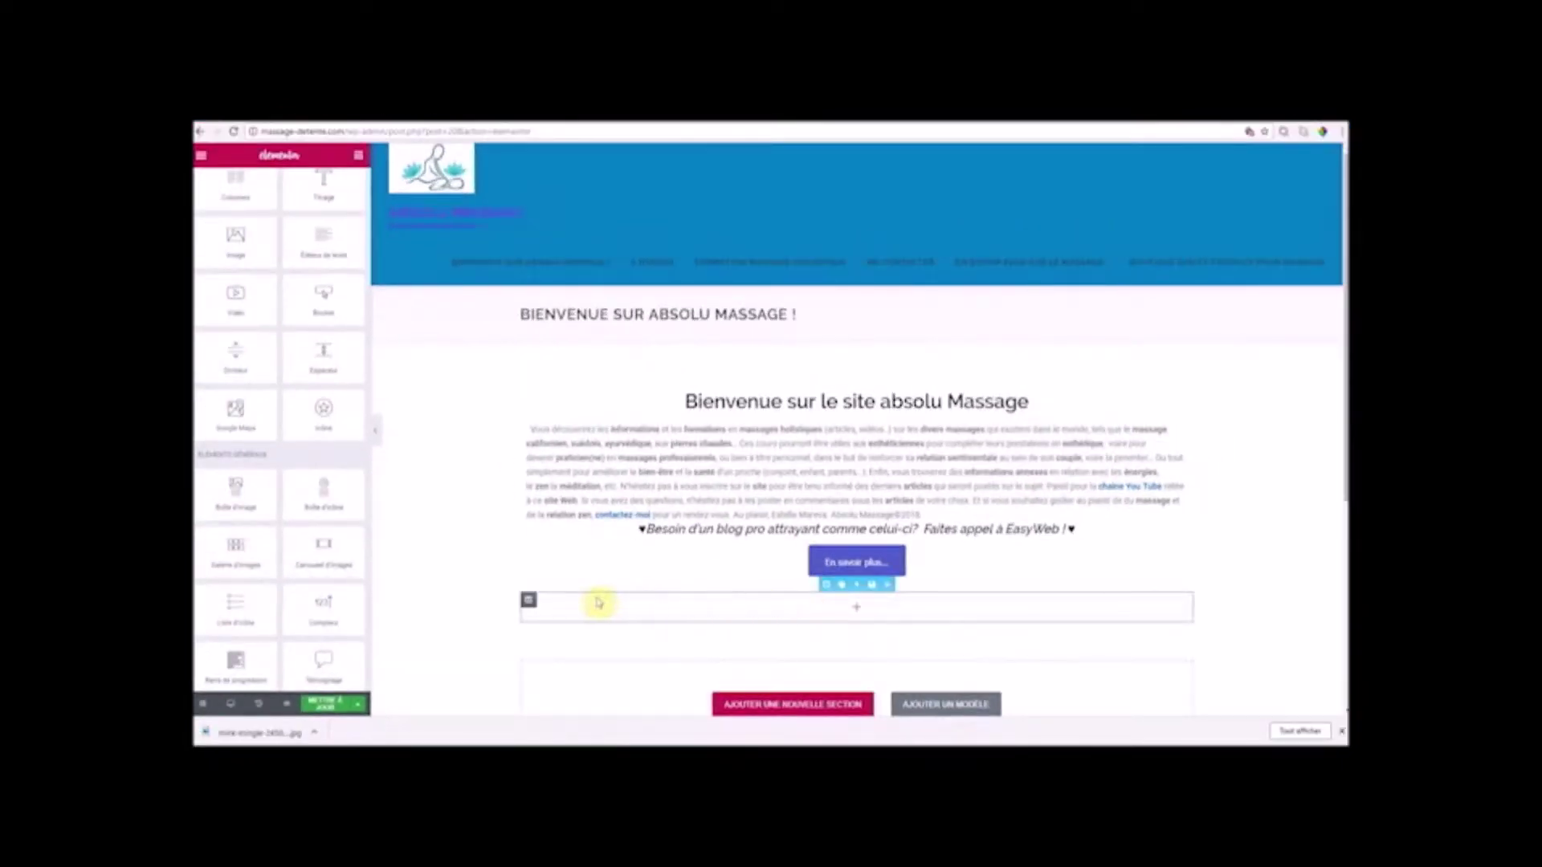
- Move the new empty section above the "Bienvenue sur le site absolu Massage" section
left_click_drag(602, 546, 612, 369)
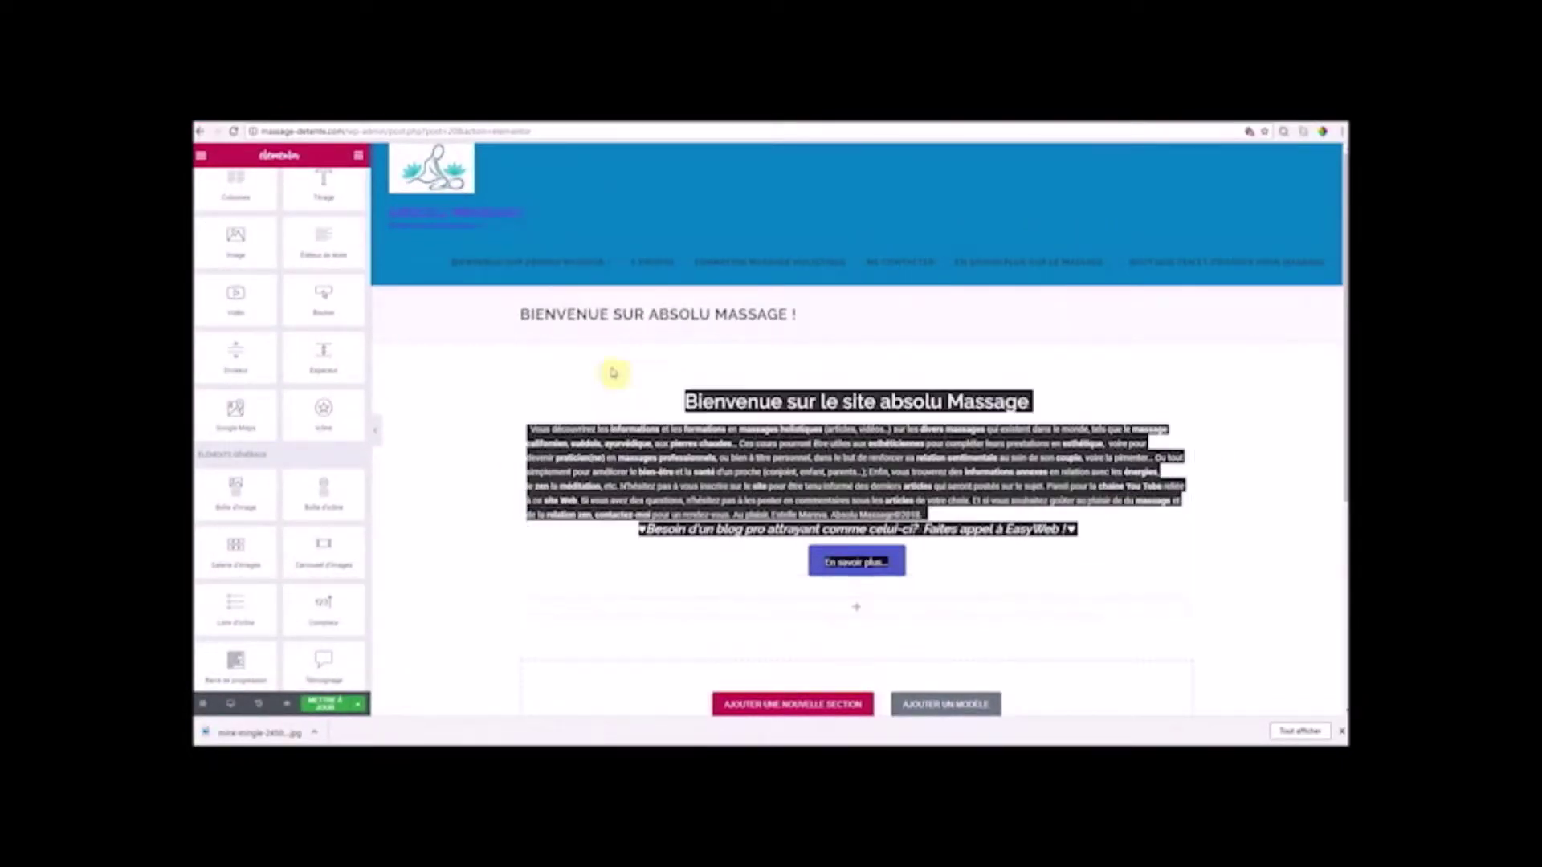
left_click_drag(825, 584, 764, 341)
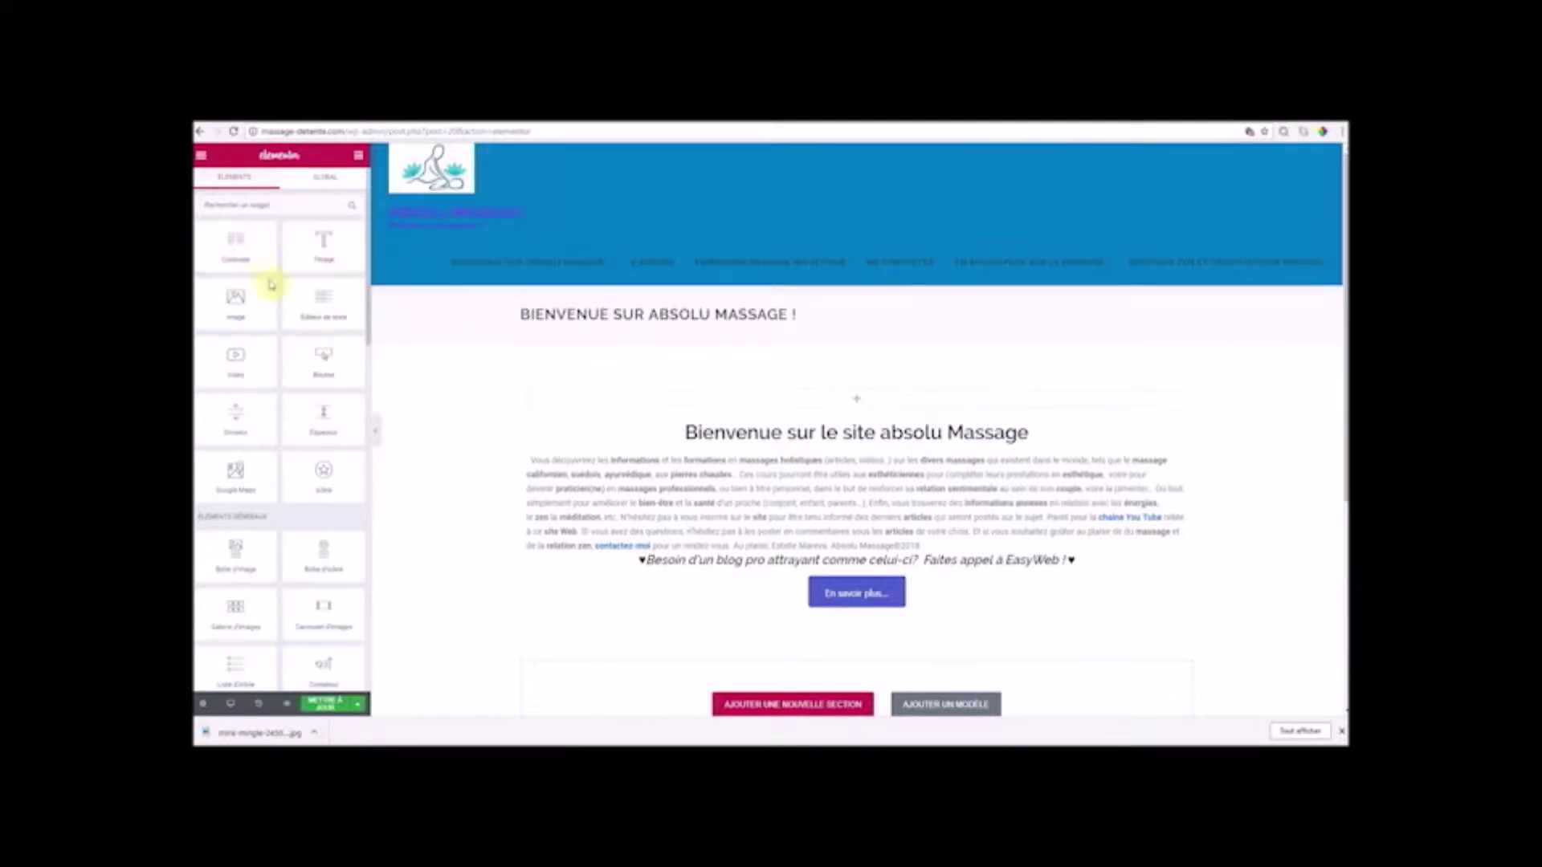
- Look through the available Elementor and WordPress widgets to see which could display images in the empty section
scroll(329, 469, "down", 2)
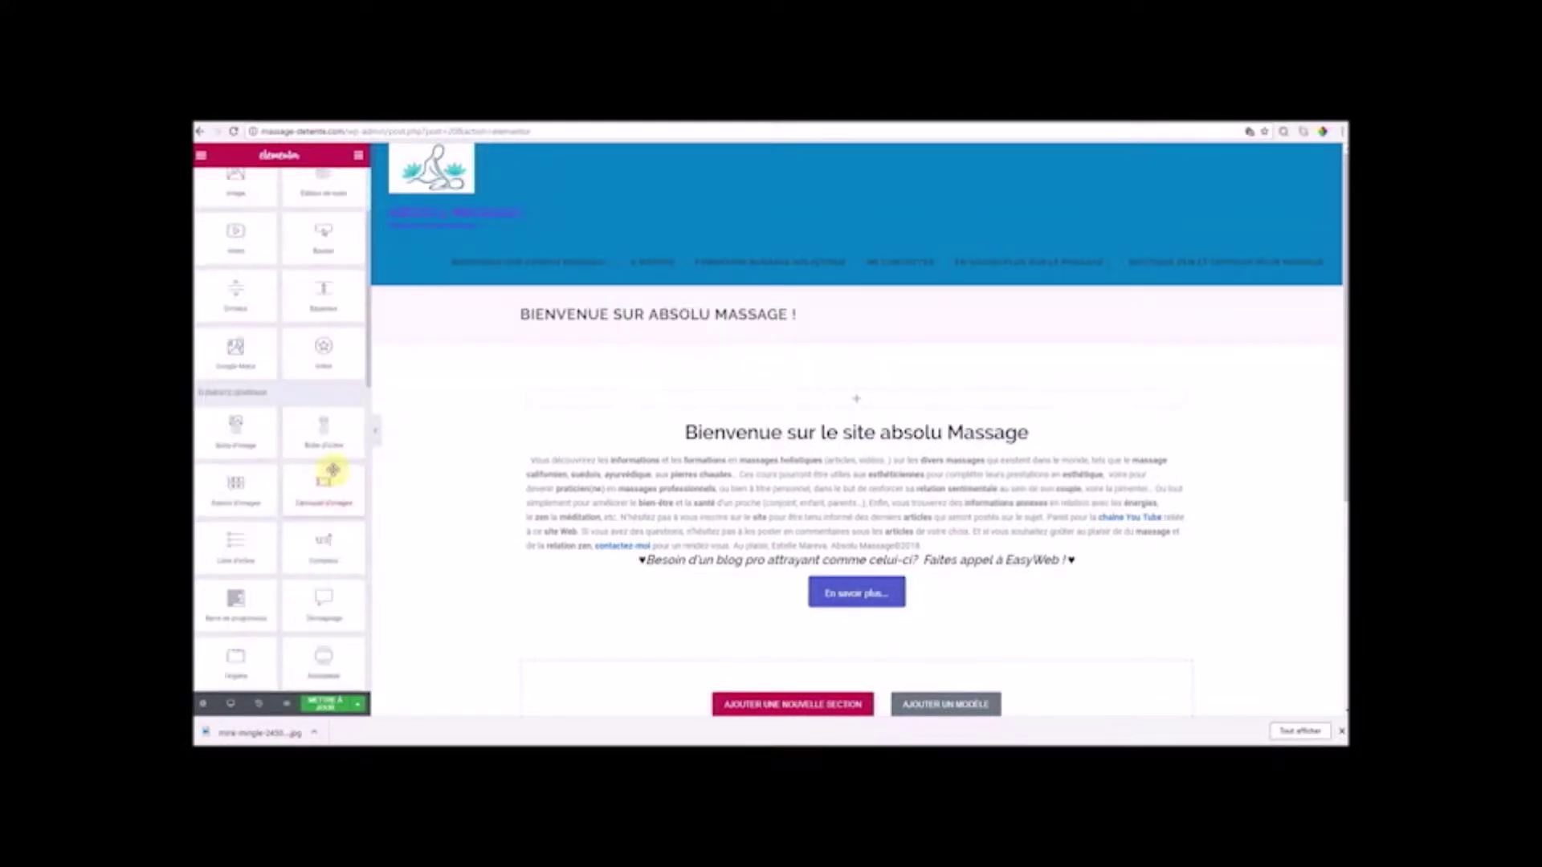
scroll(329, 551, "down", 4)
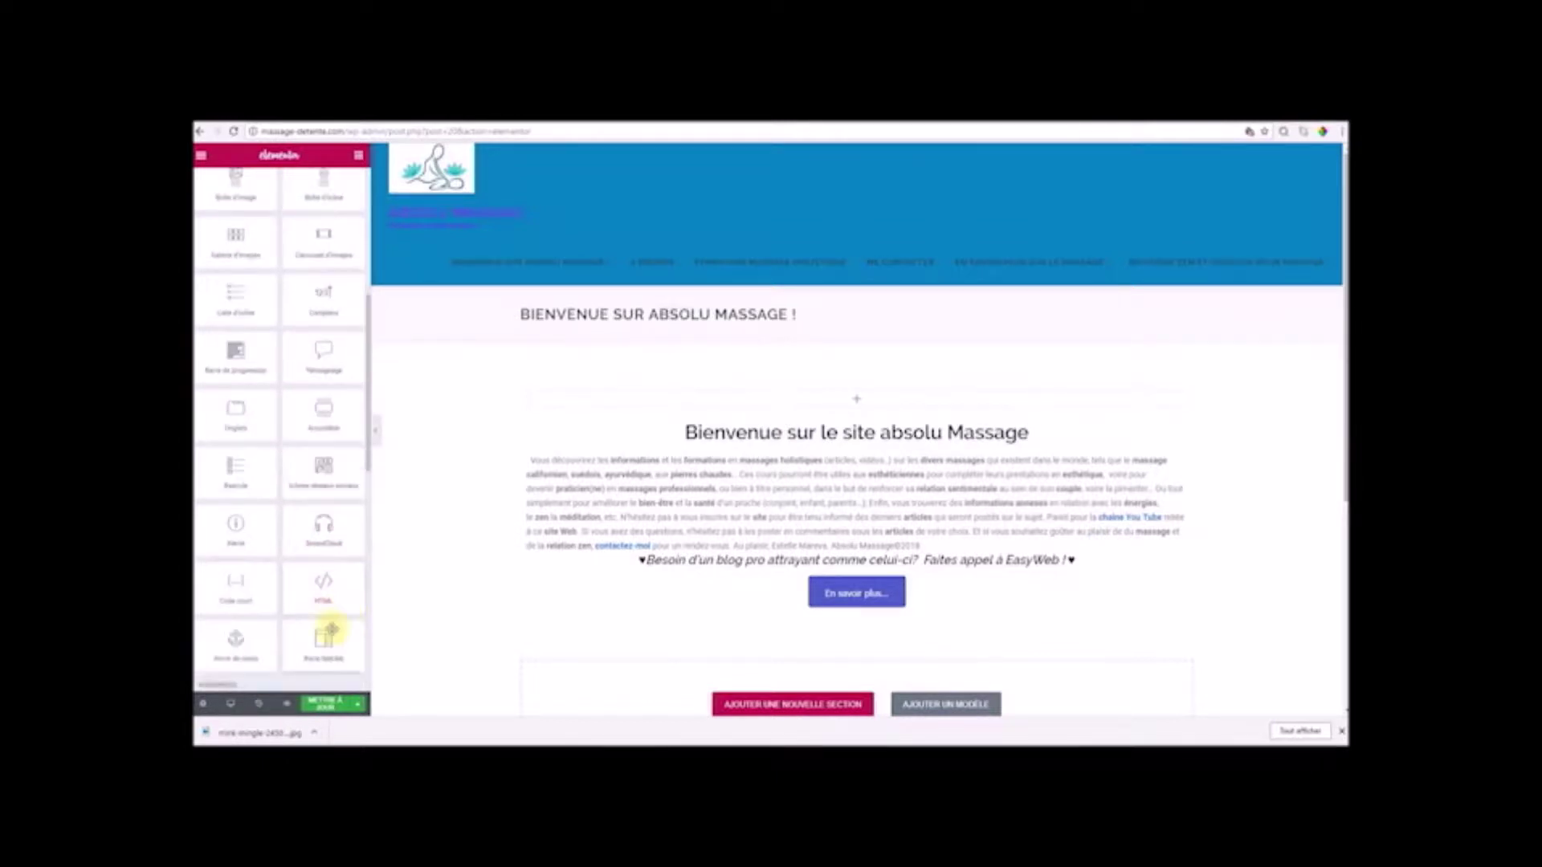
scroll(313, 604, "down", 2)
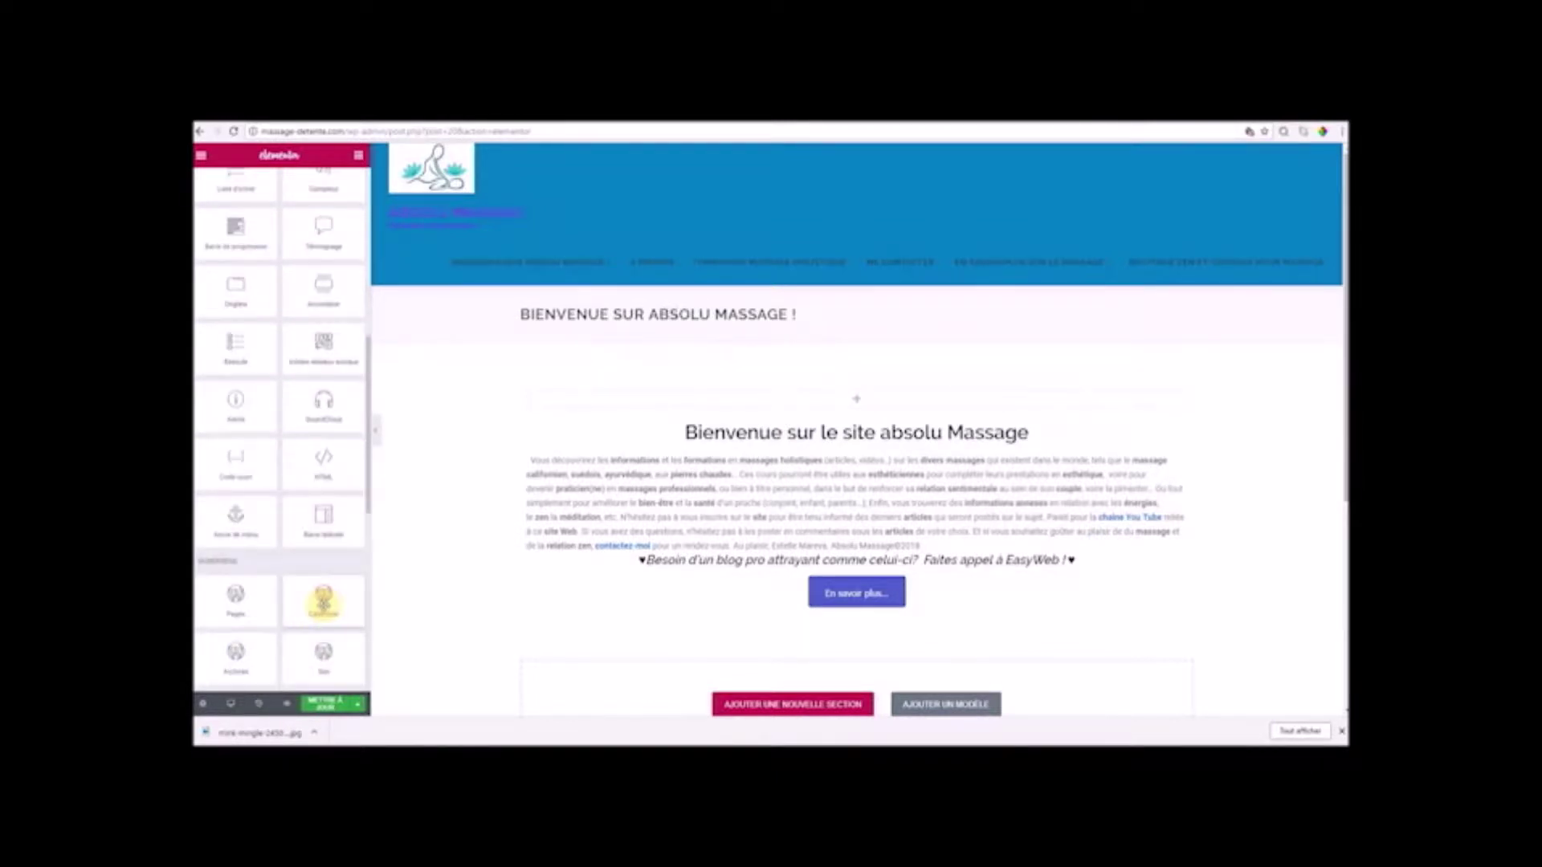
scroll(341, 588, "down", 4)
scroll(356, 624, "up", 11)
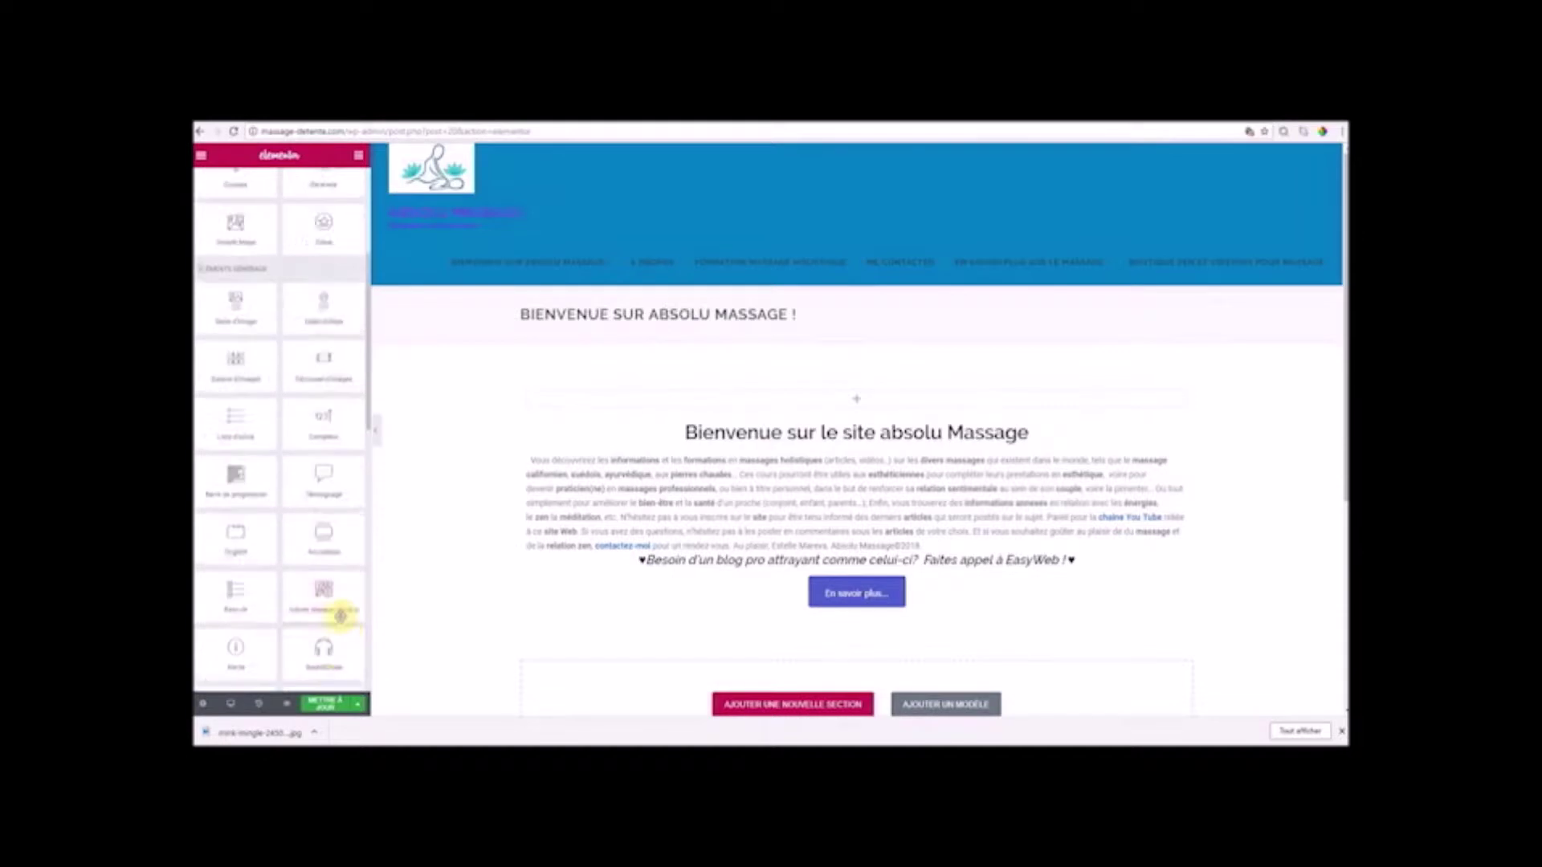
scroll(337, 554, "up", 1)
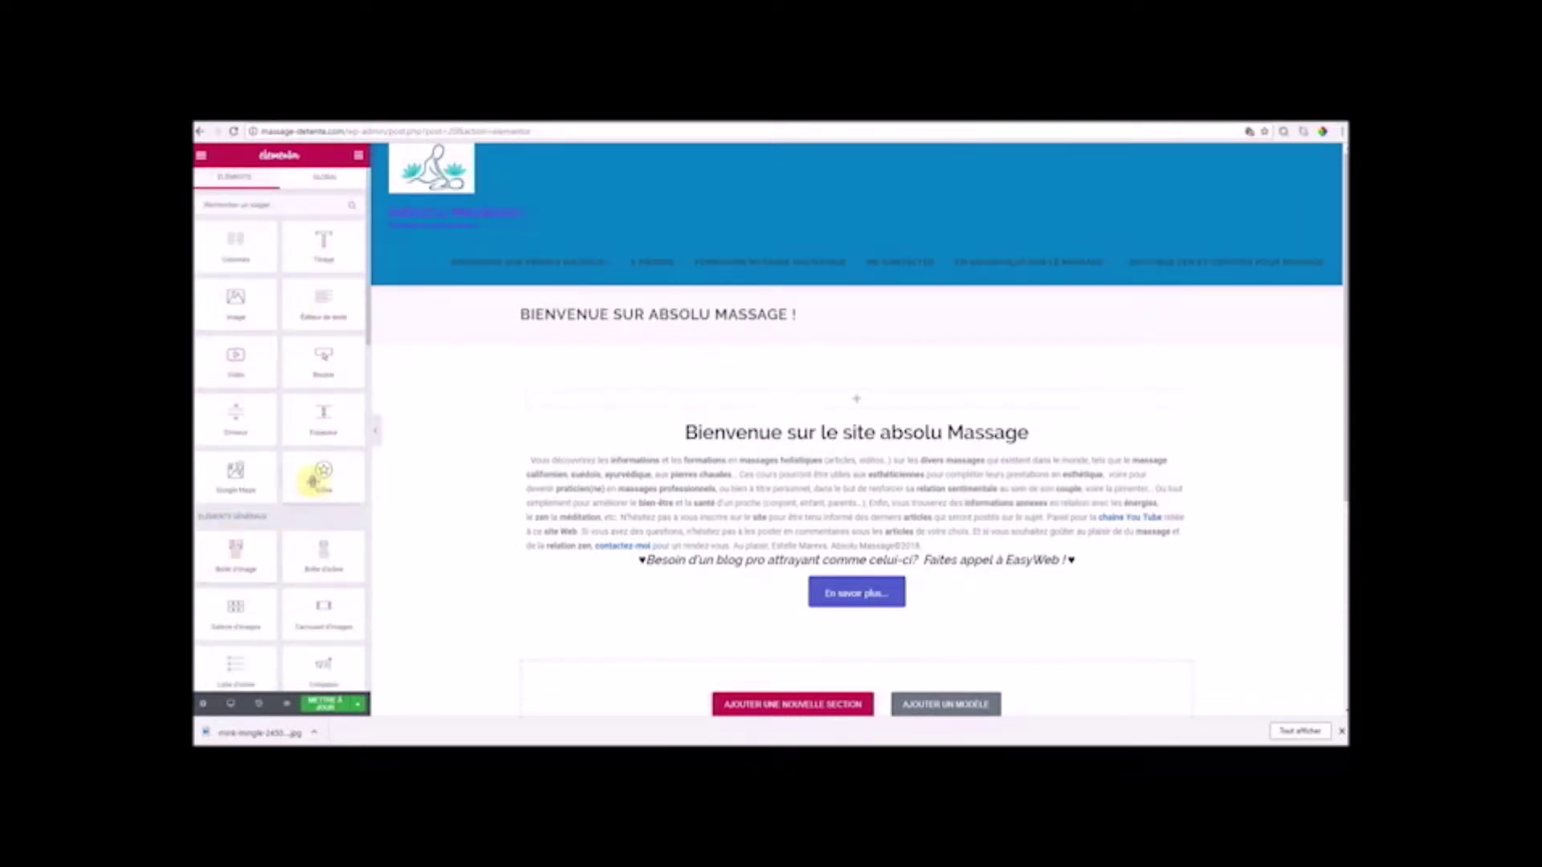
scroll(341, 534, "down", 10)
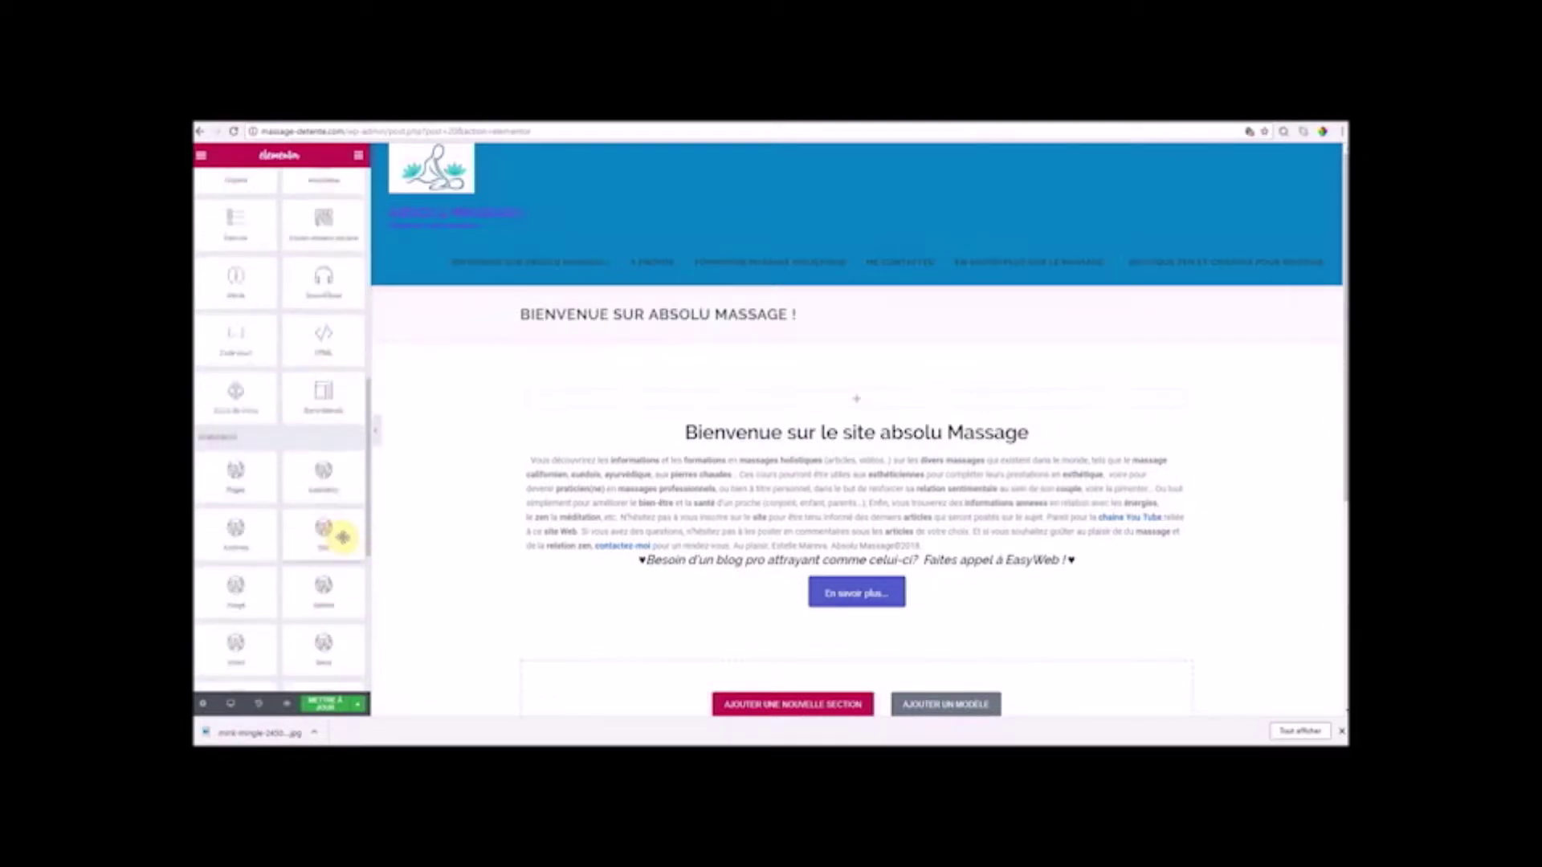
scroll(317, 598, "down", 3)
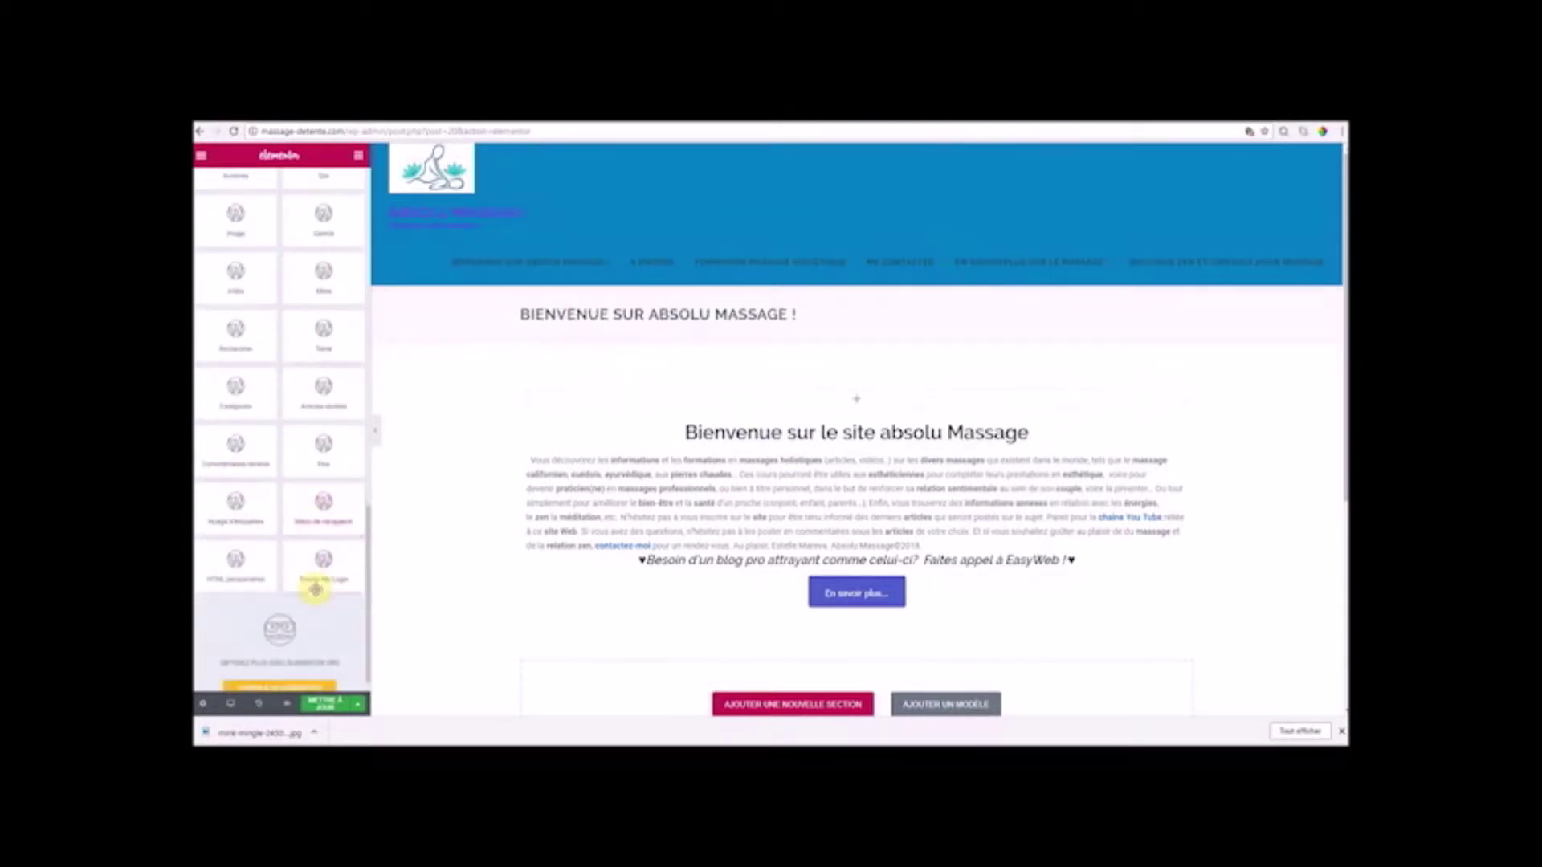
scroll(321, 601, "down", 1)
scroll(332, 601, "up", 10)
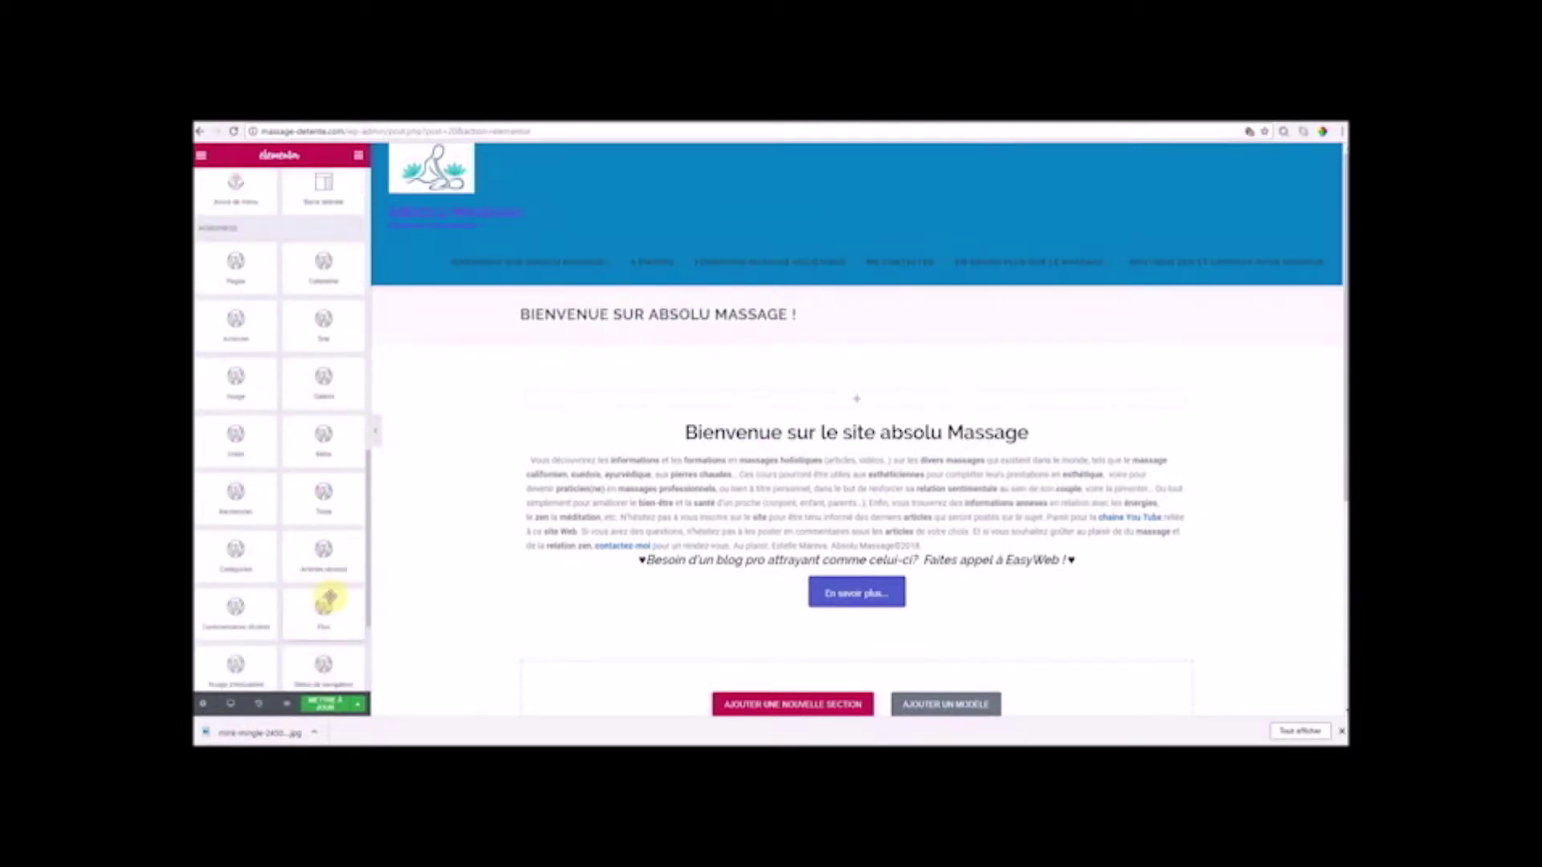
scroll(319, 438, "up", 3)
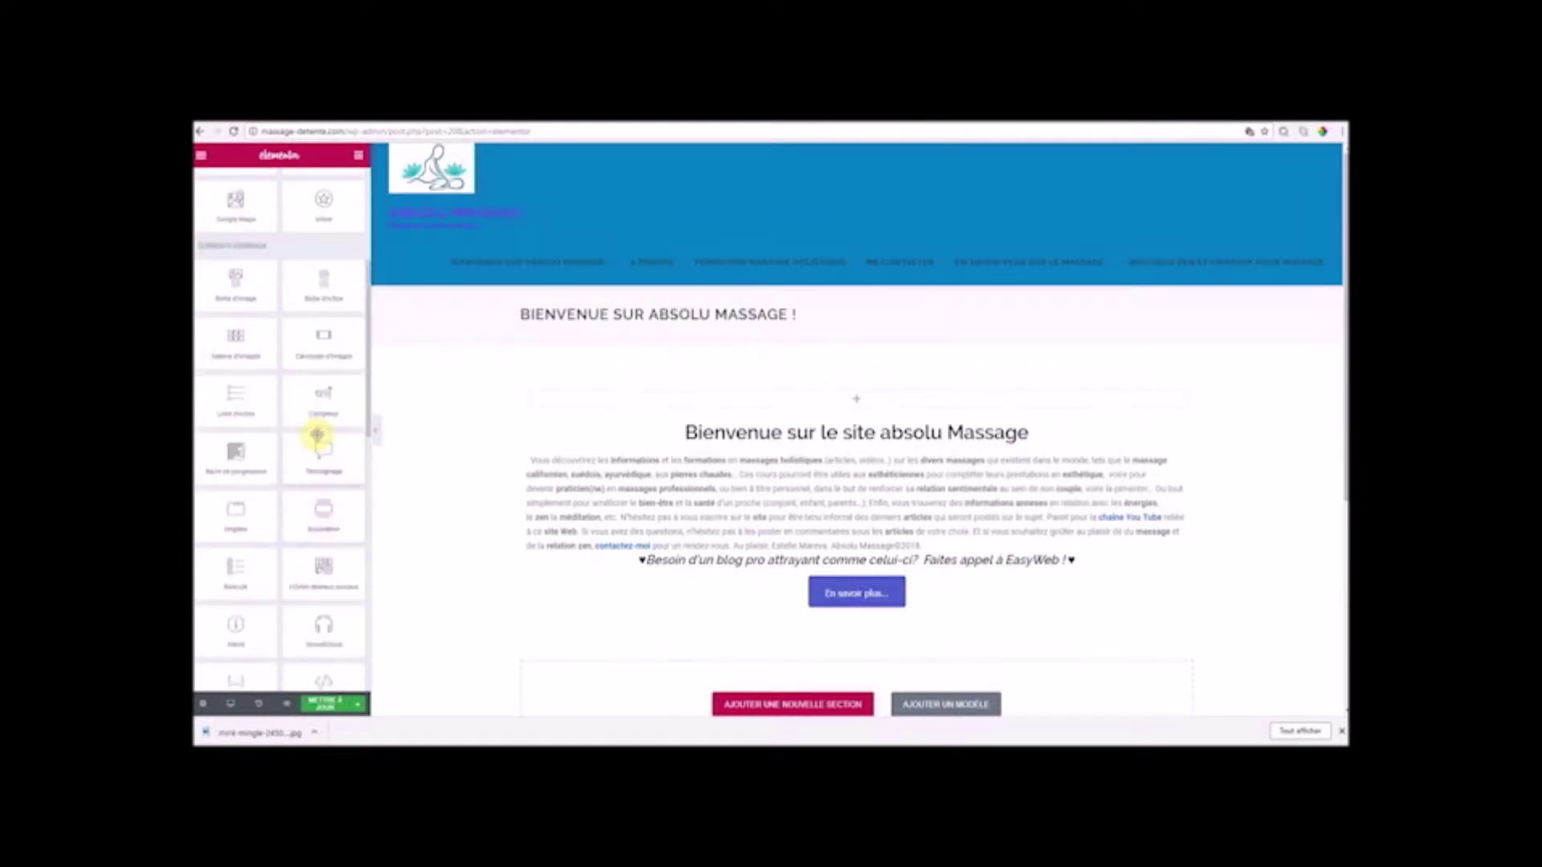
scroll(319, 439, "up", 3)
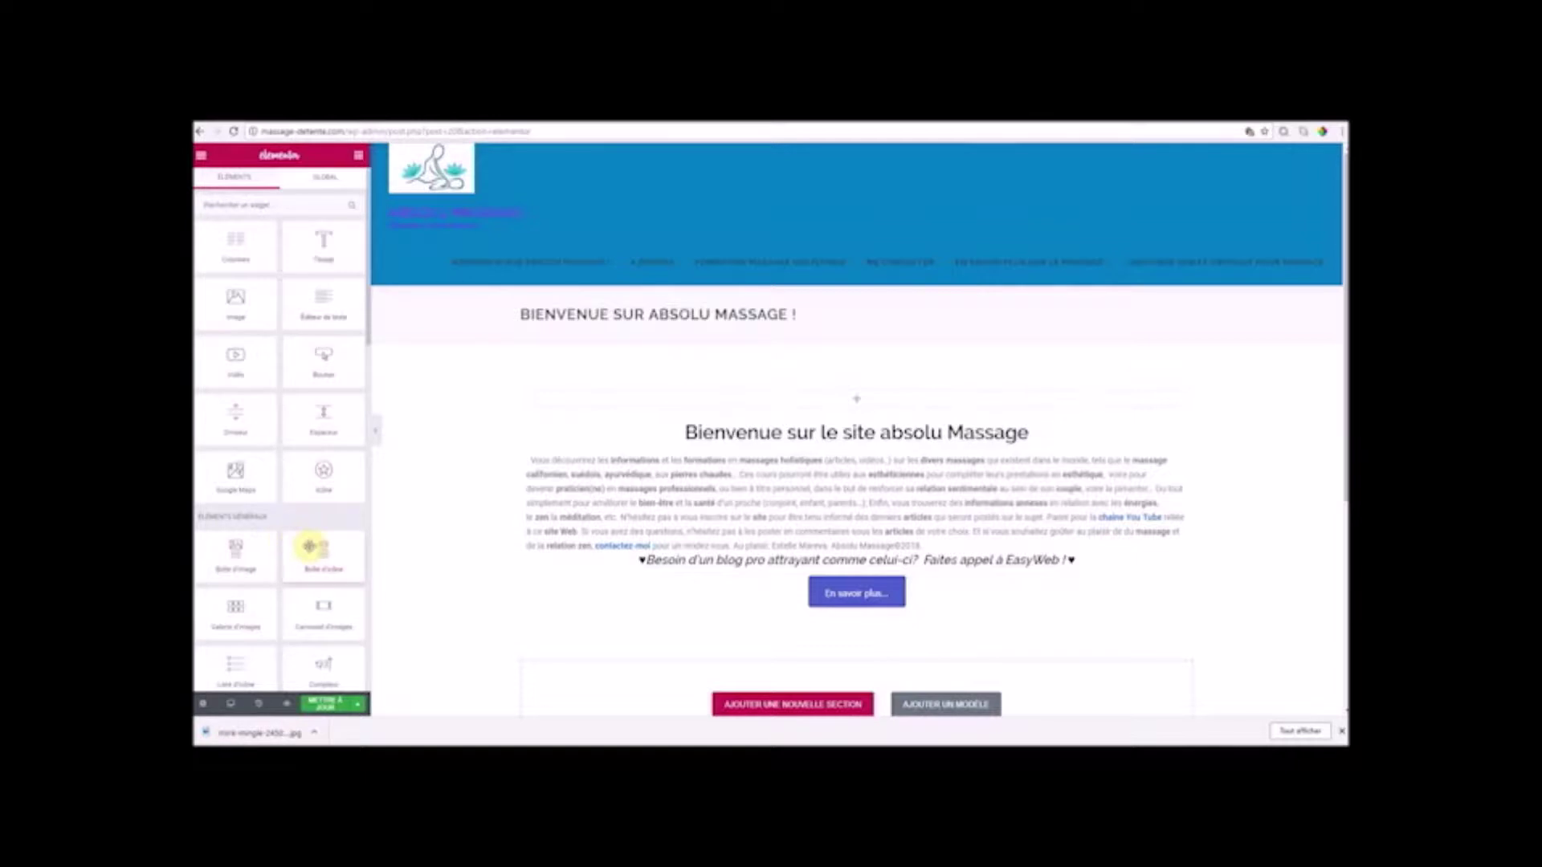
- Place an image carousel widget in the empty section above the welcome heading
scroll(313, 544, "down", 2)
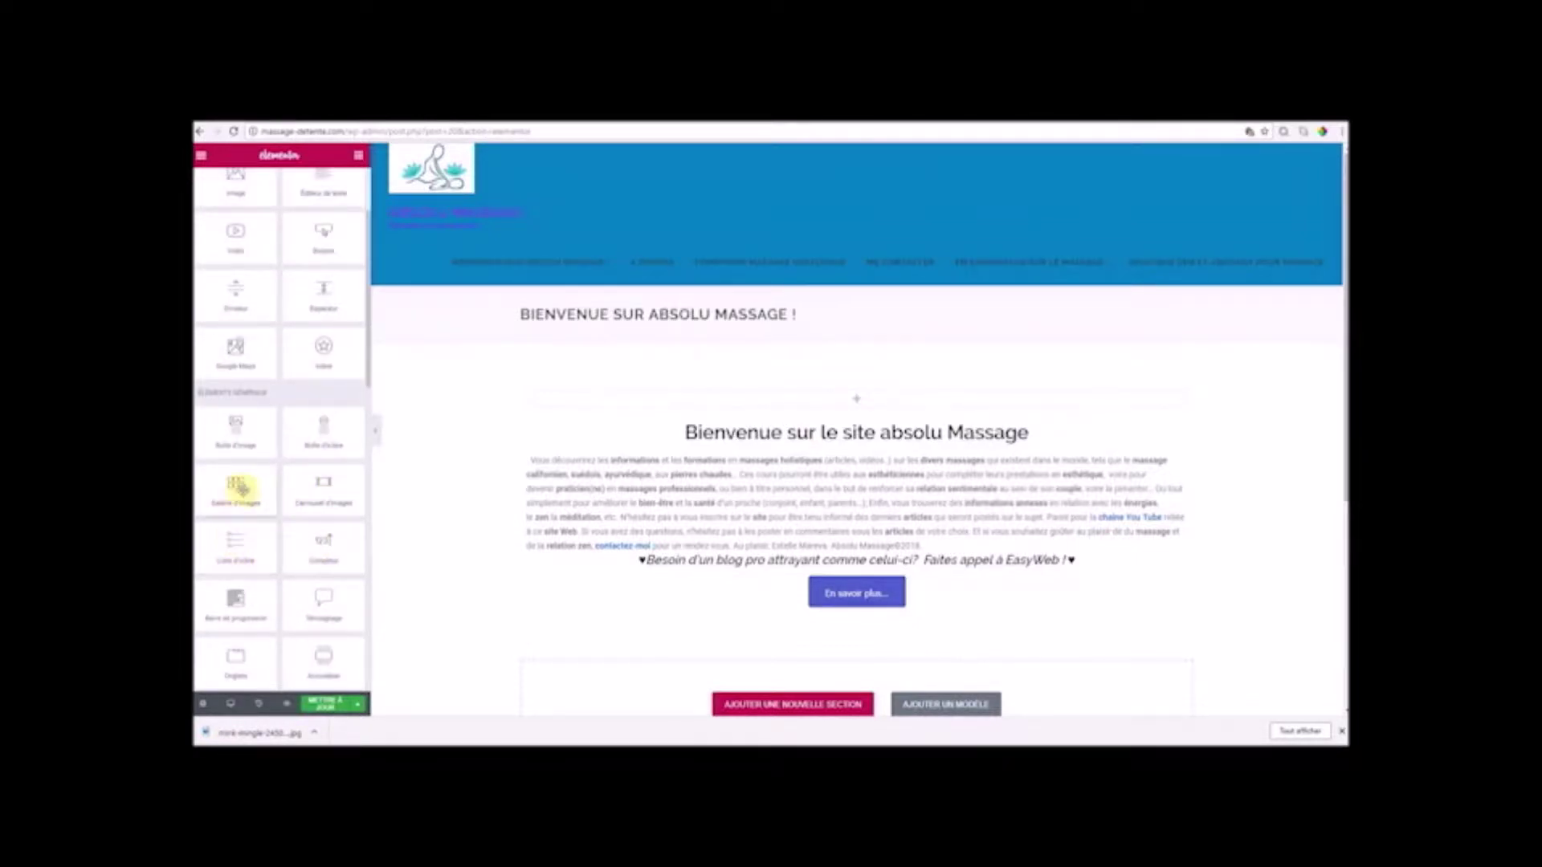
left_click_drag(322, 498, 836, 407)
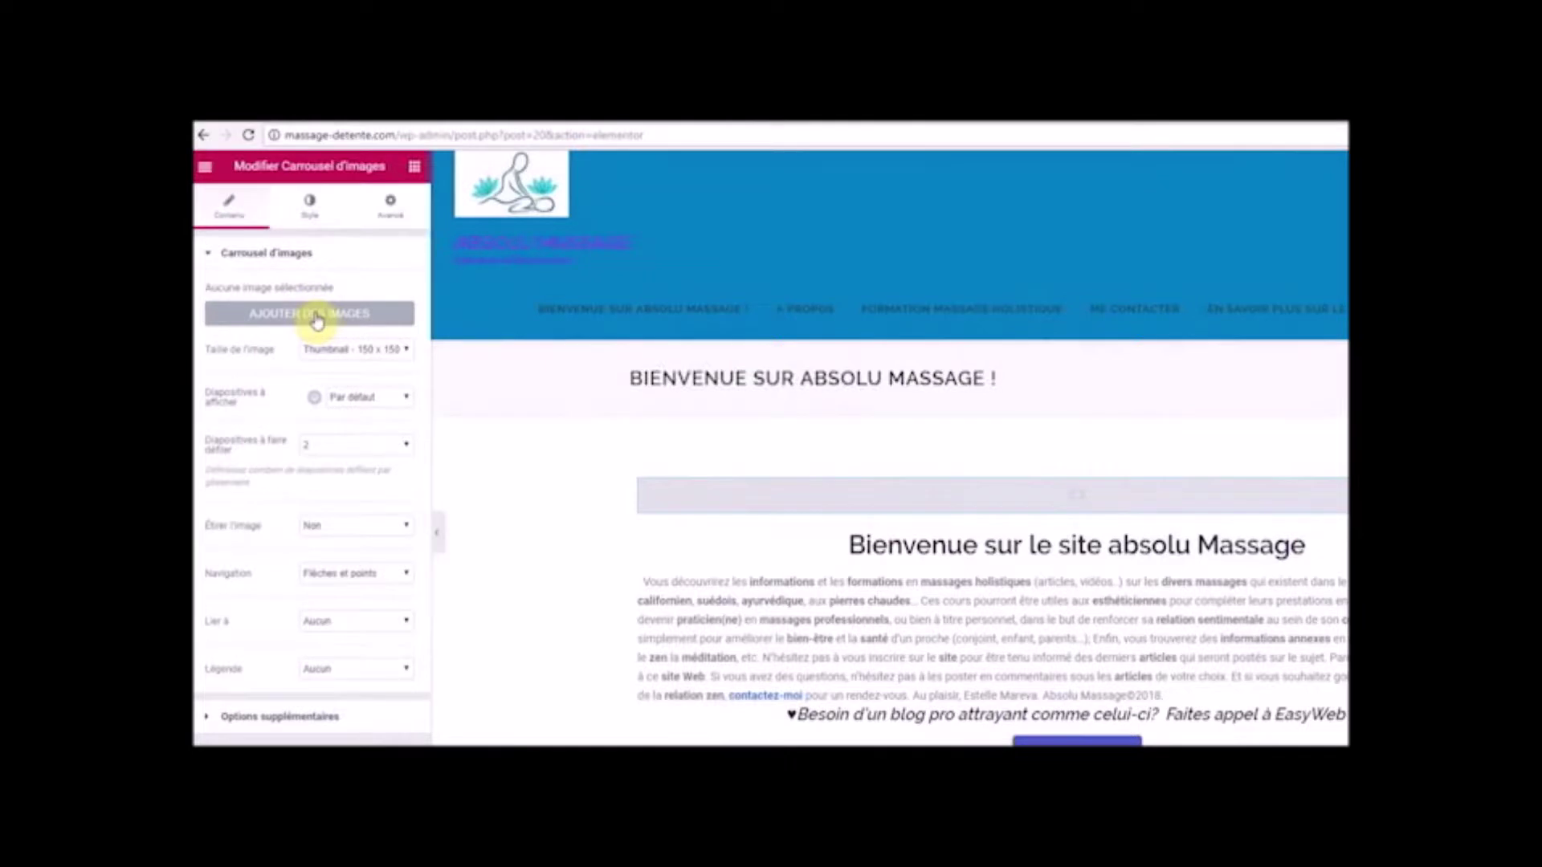
- Upload the mink-mingle-245029-unsplash photo from the Téléchargements folder for the carousel's new gallery
left_click(318, 321)
left_click(425, 239)
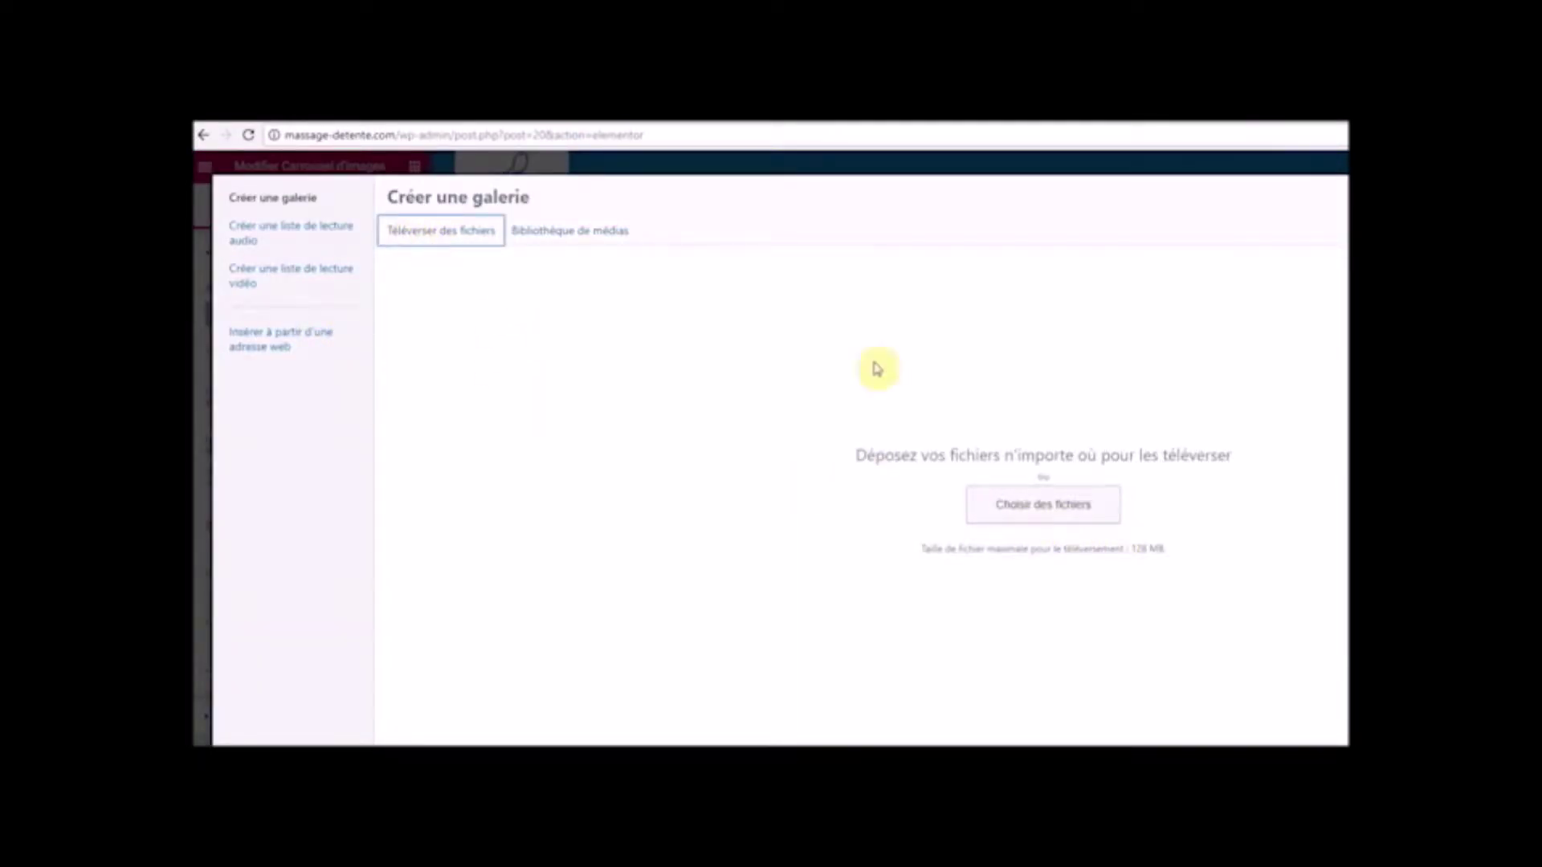
left_click(1014, 506)
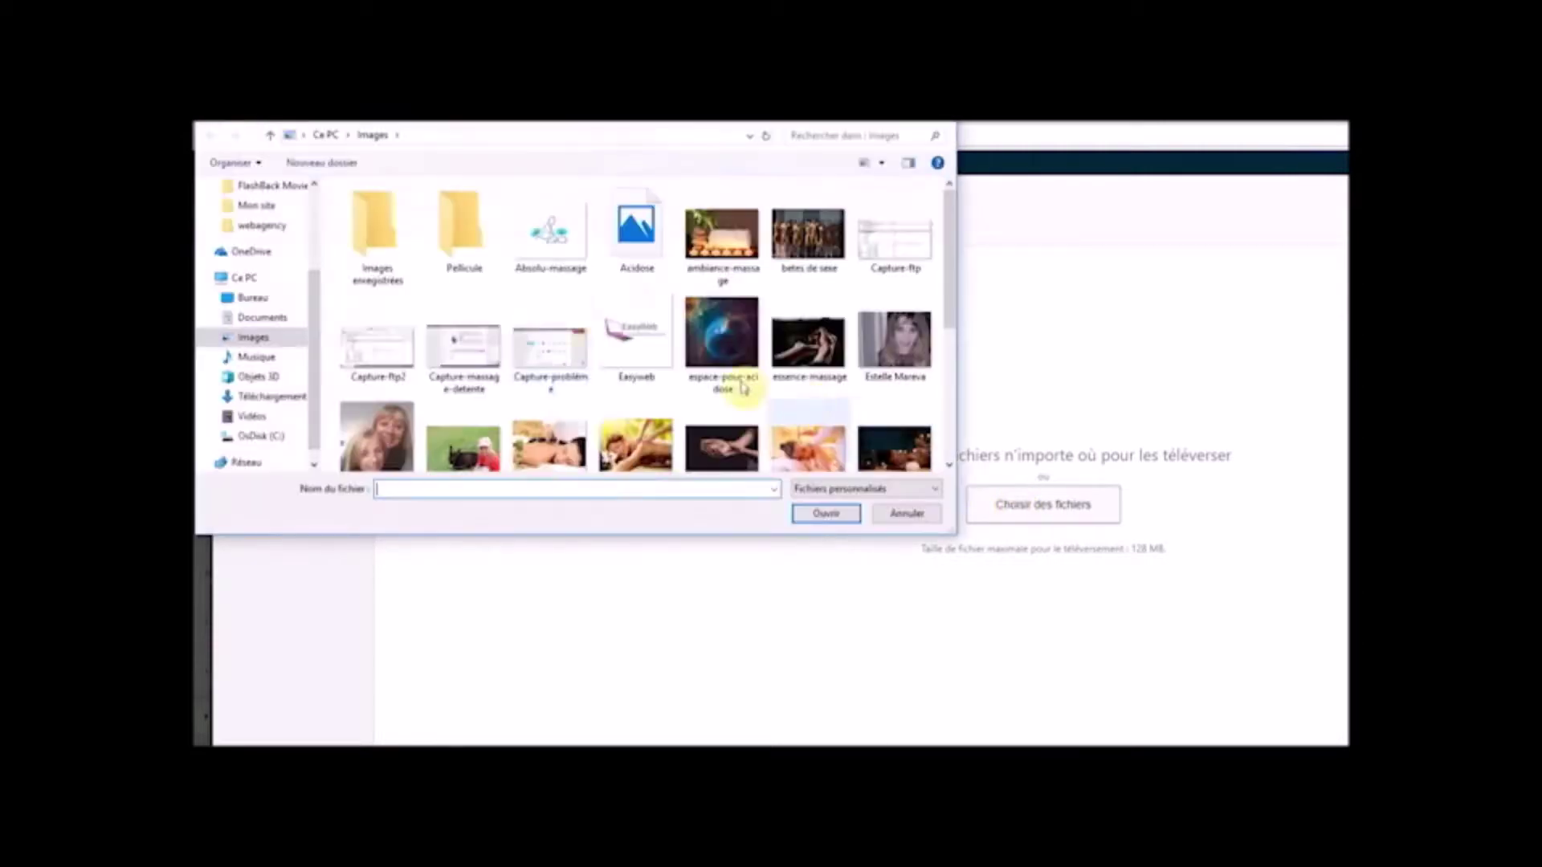
left_click(269, 398)
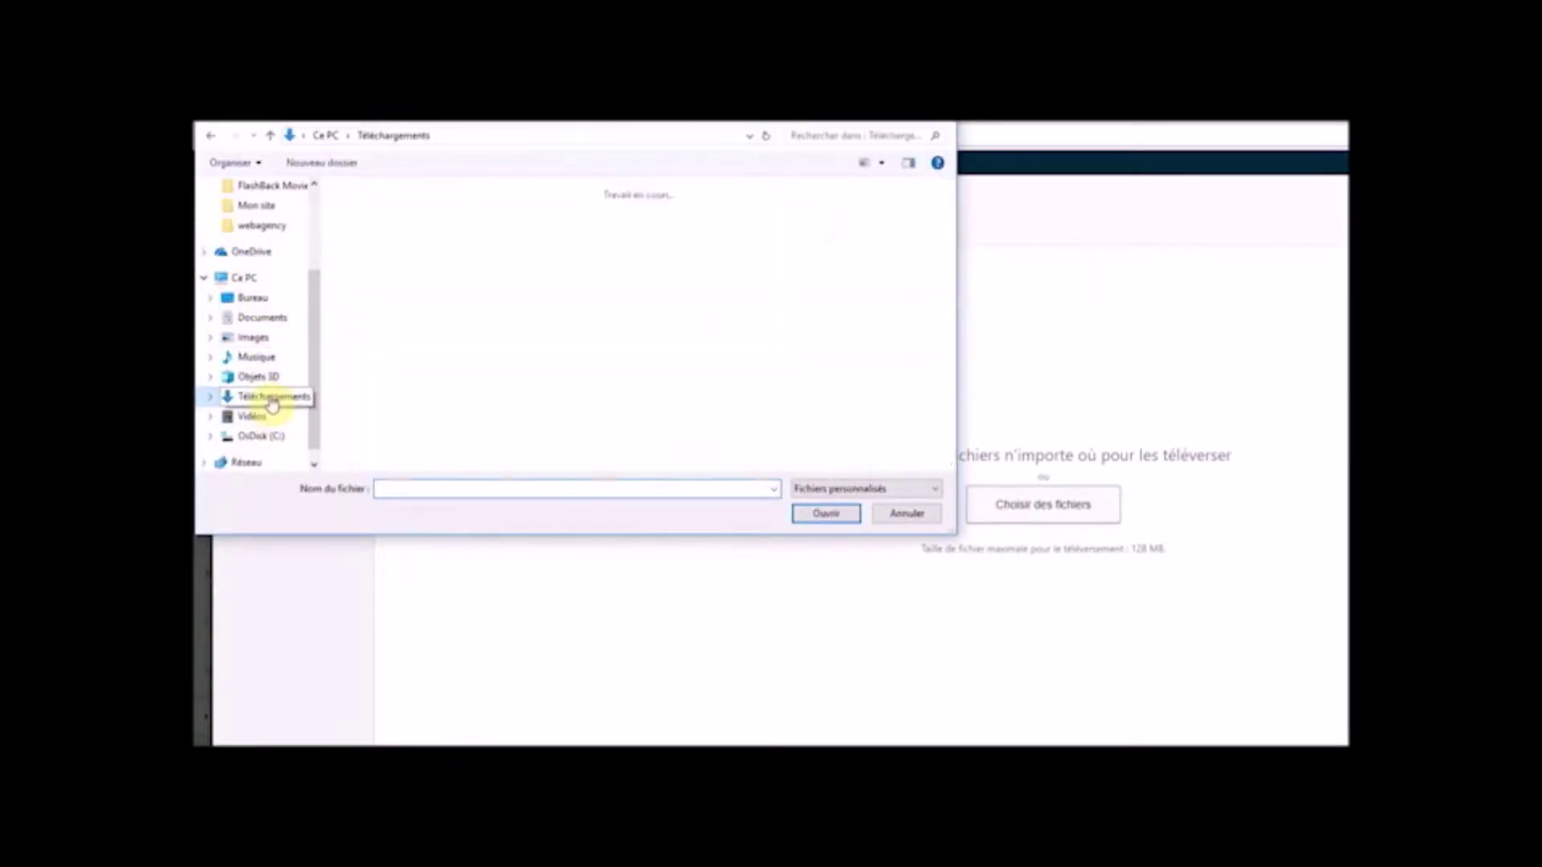
scroll(635, 322, "down", 5)
left_click(636, 413)
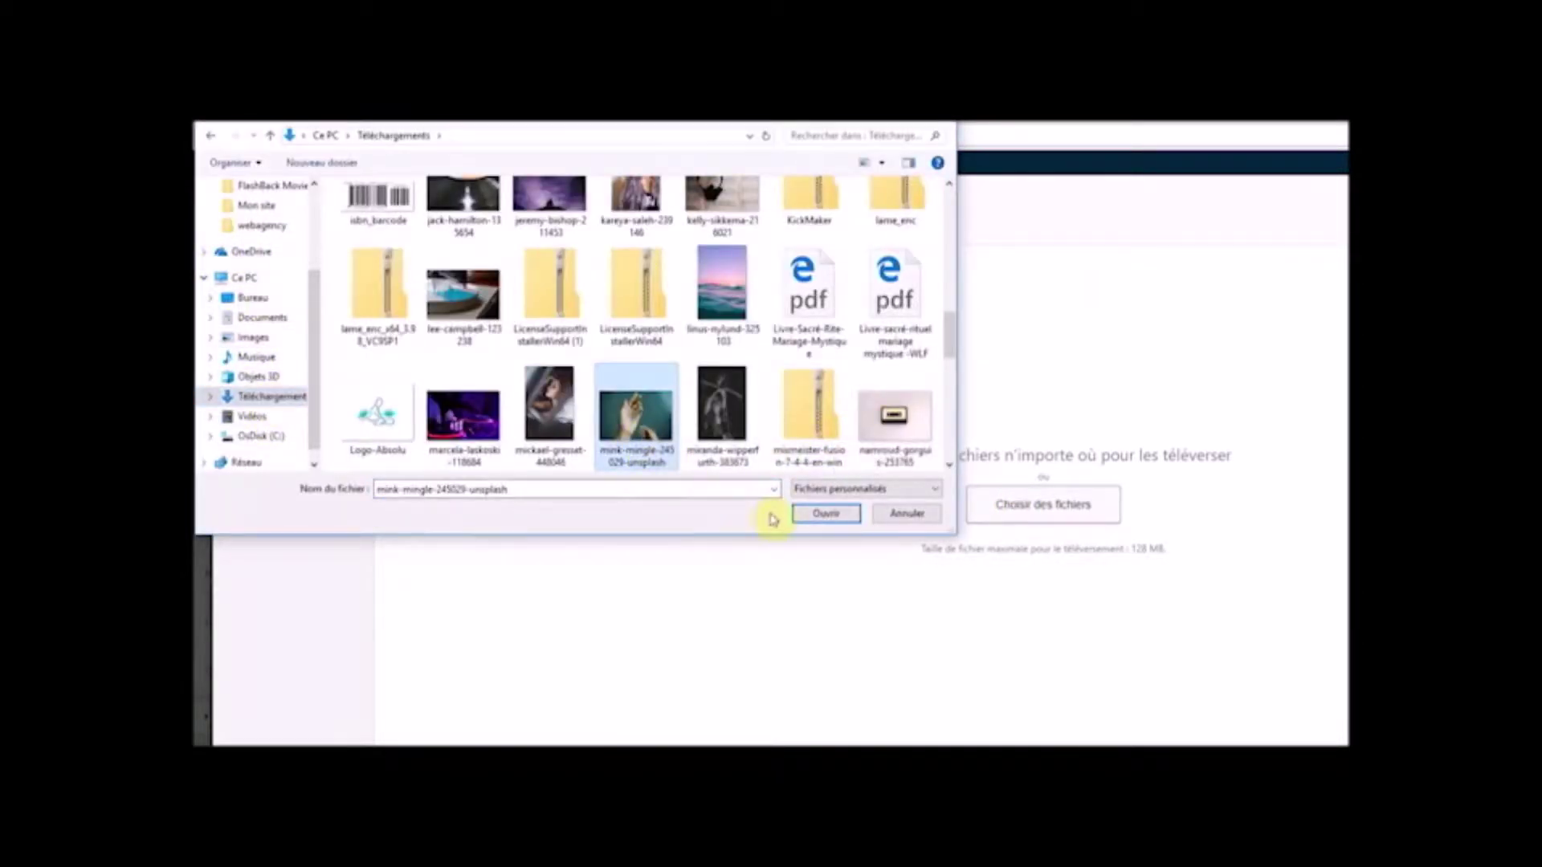
left_click(824, 514)
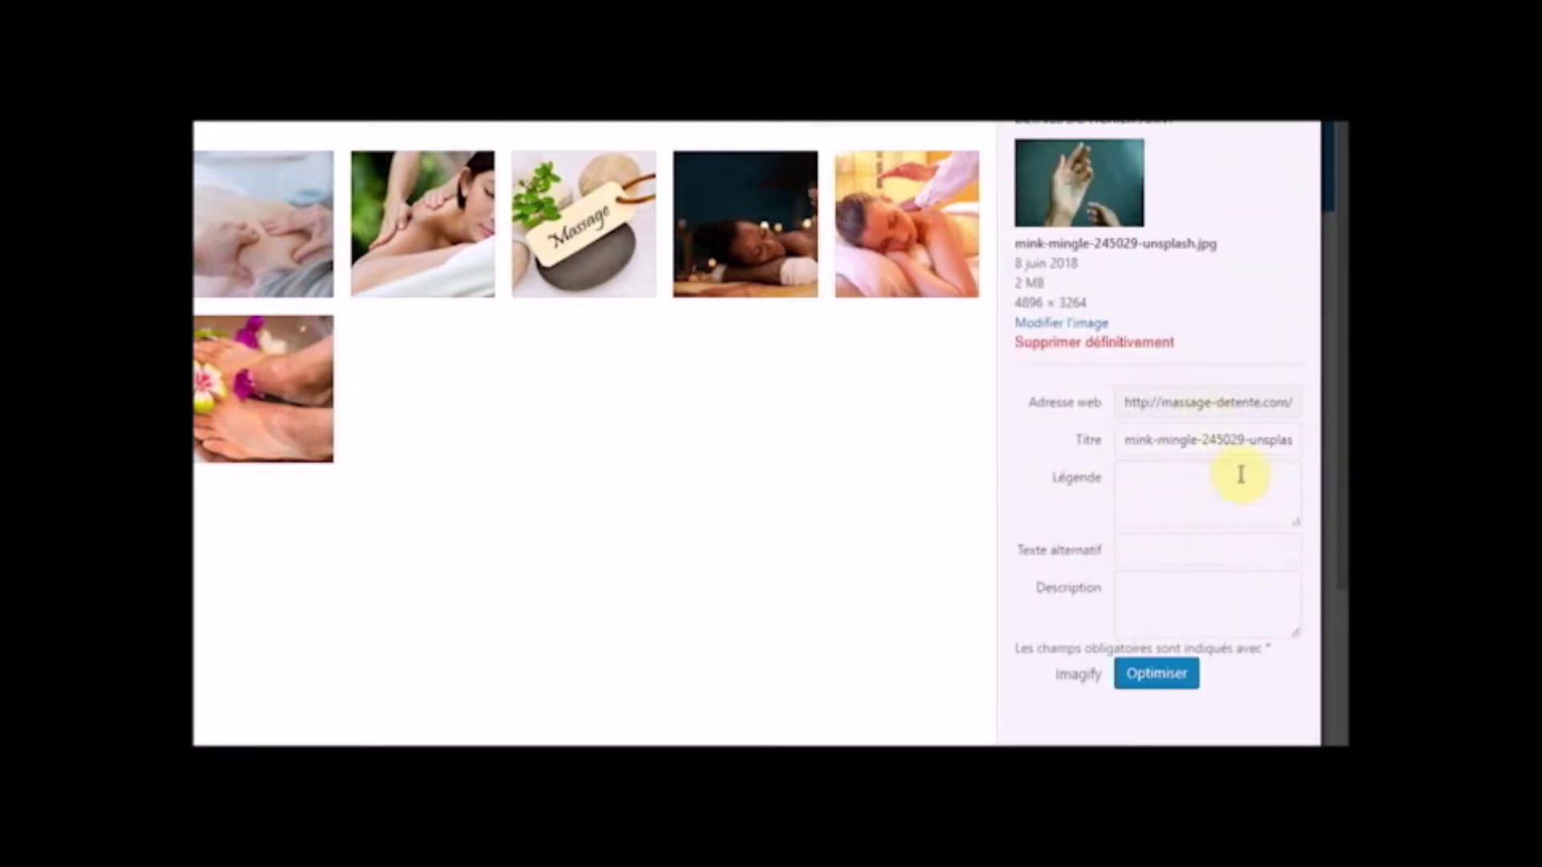
- Give the uploaded photo the title "Main de fée" and alternative text "Massage holistique", and create the gallery with it
left_click_drag(1128, 439, 1306, 458)
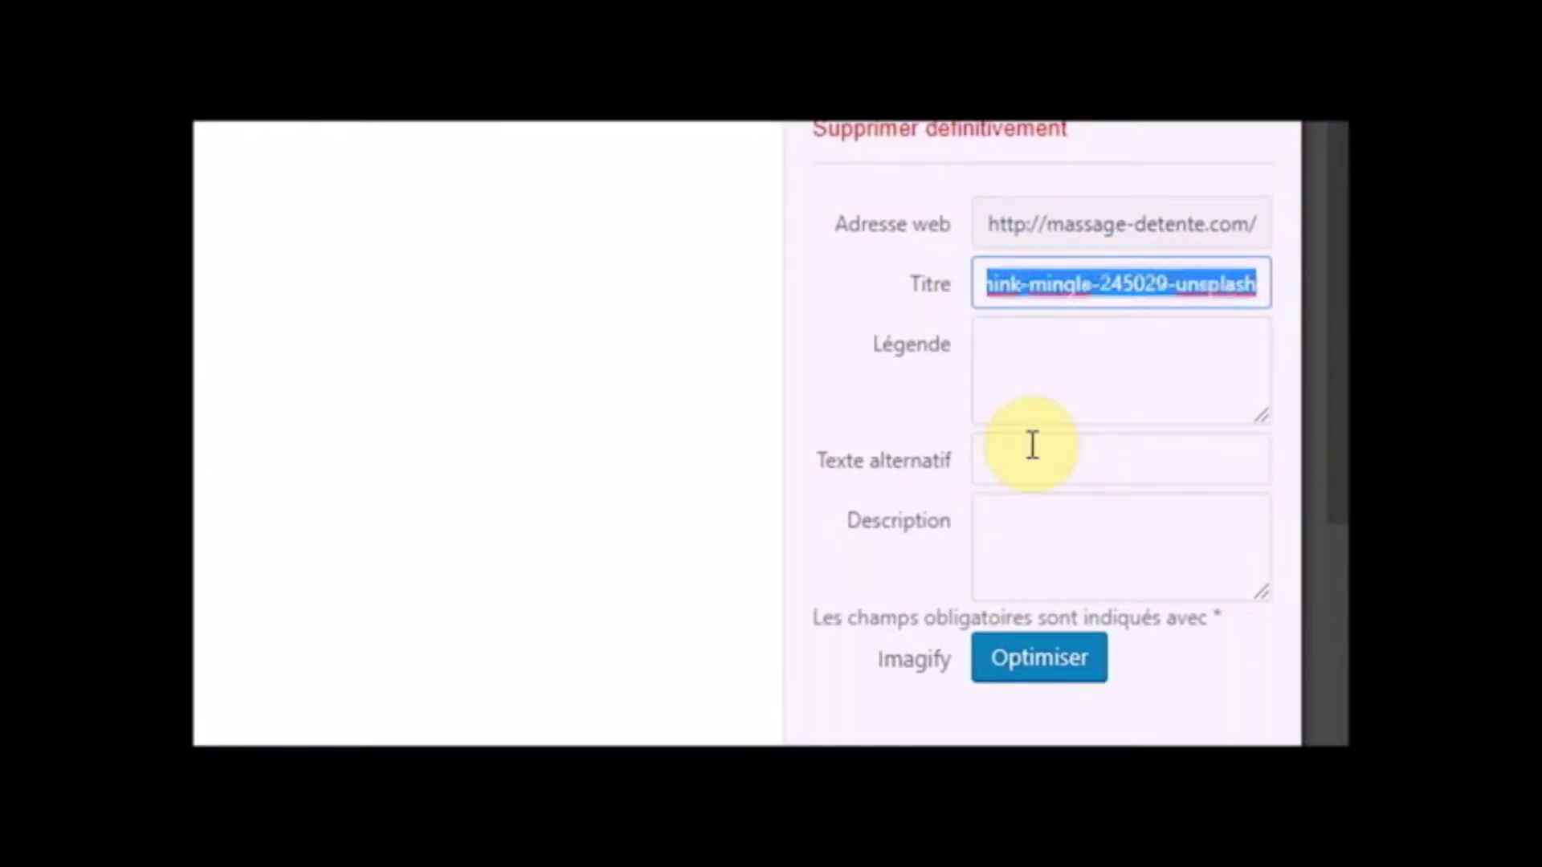
key("BackSpace")
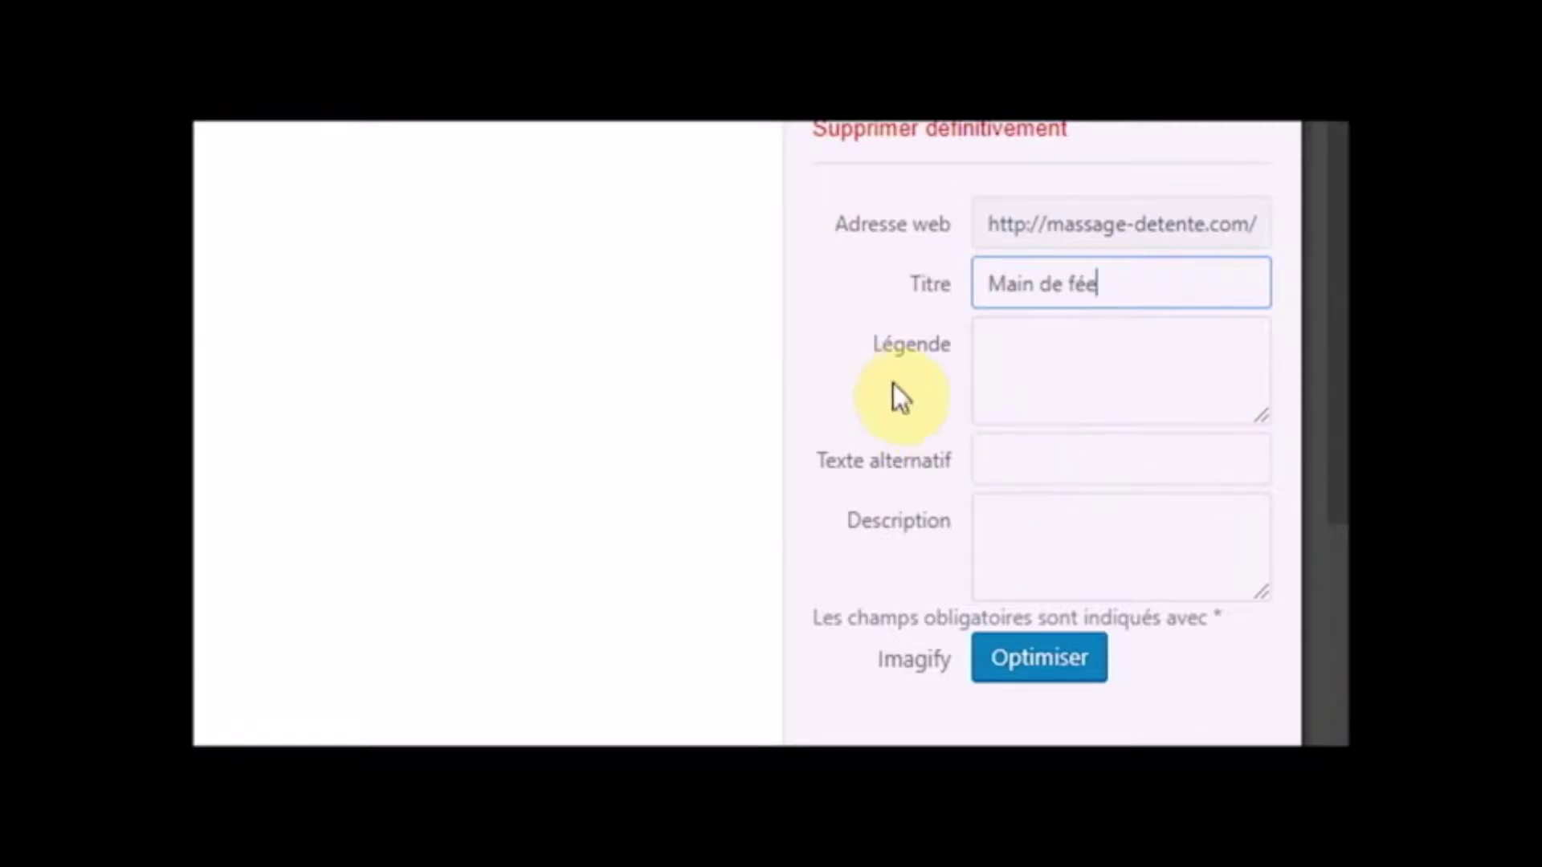
left_click(1069, 473)
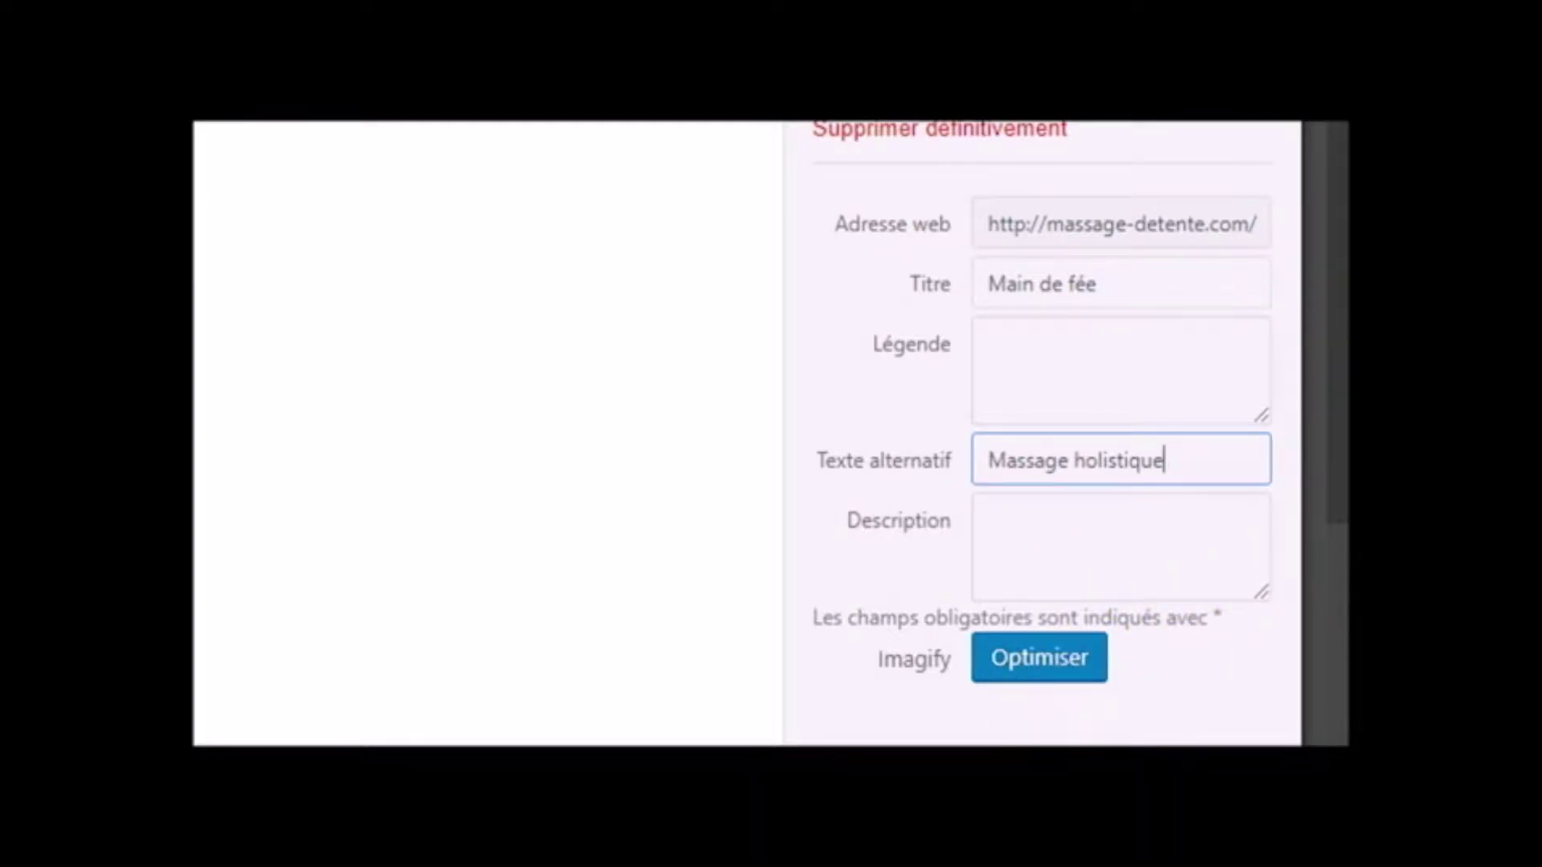
left_click(1262, 682)
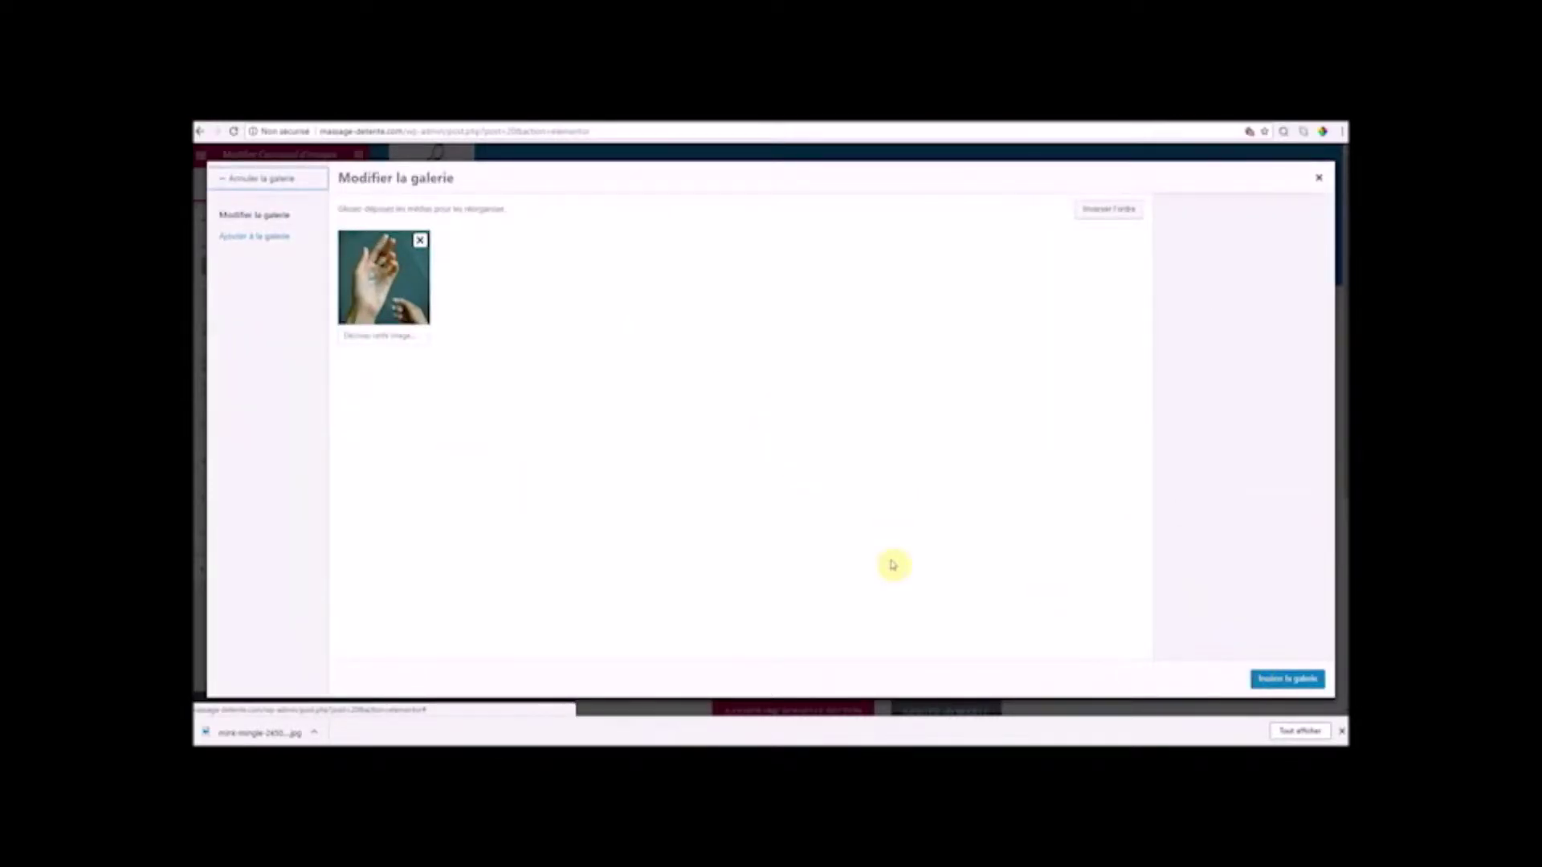
- Fill the carousel gallery with three library photos: the teal hands, the hands on black and the back massage on a yellow-green background
left_click(254, 238)
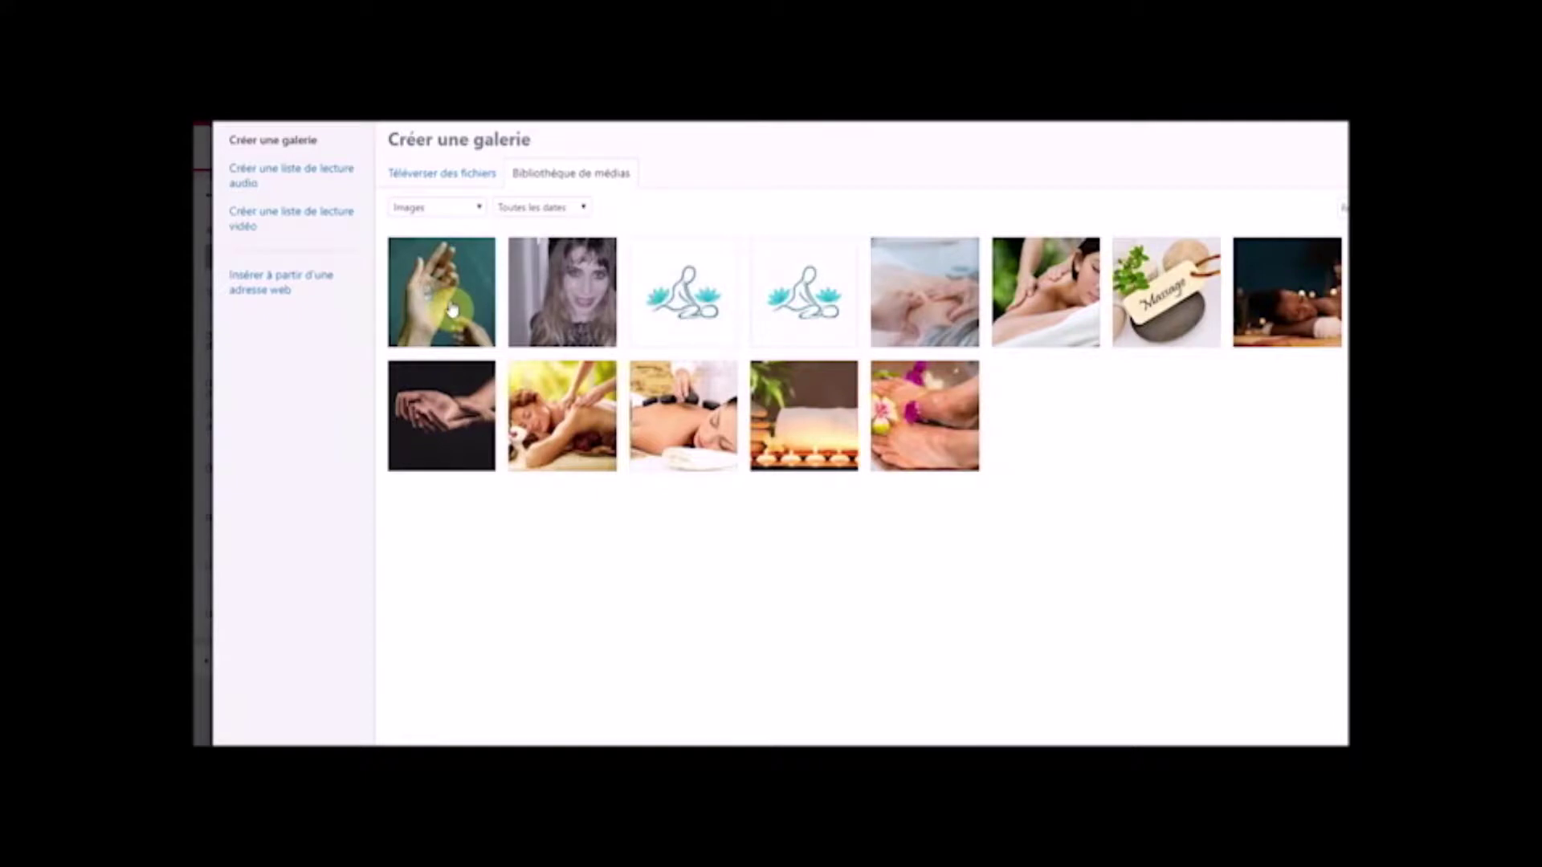
left_click(437, 305)
left_click(434, 406)
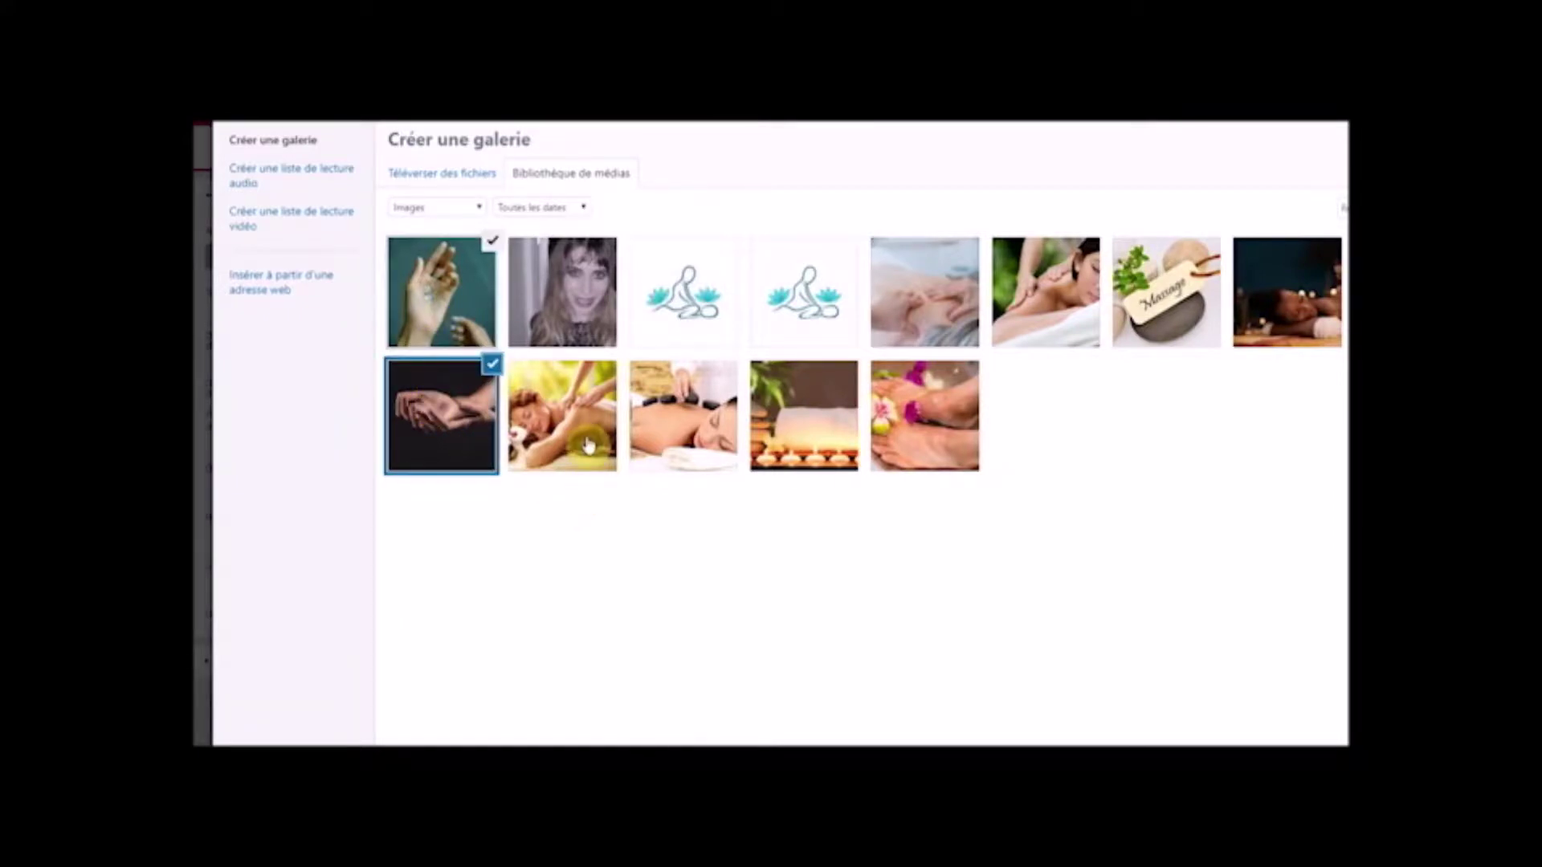
left_click(788, 438)
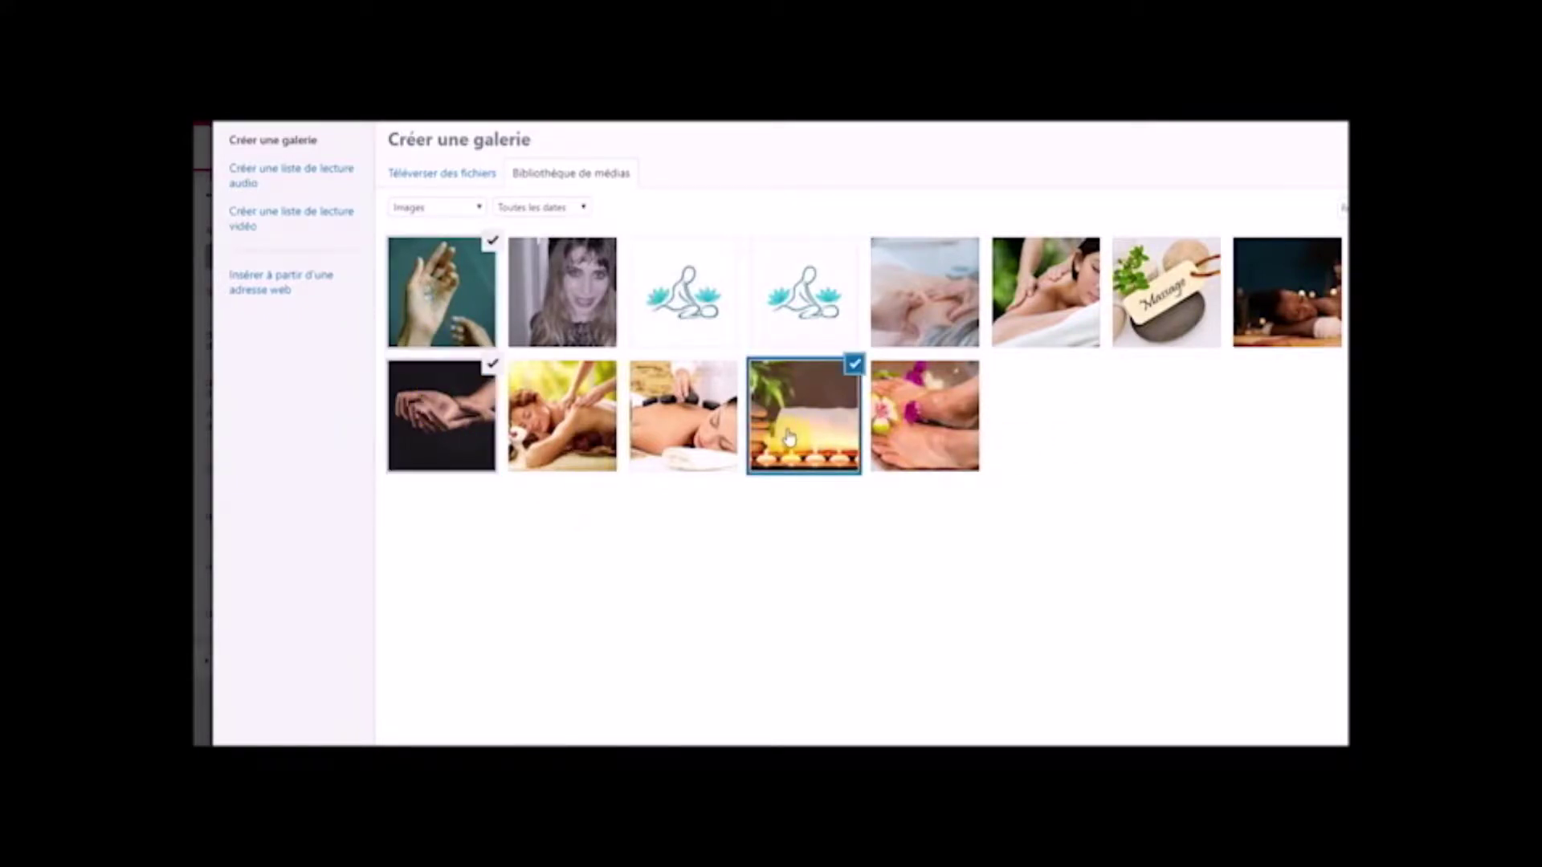
left_click(854, 365)
left_click(673, 423)
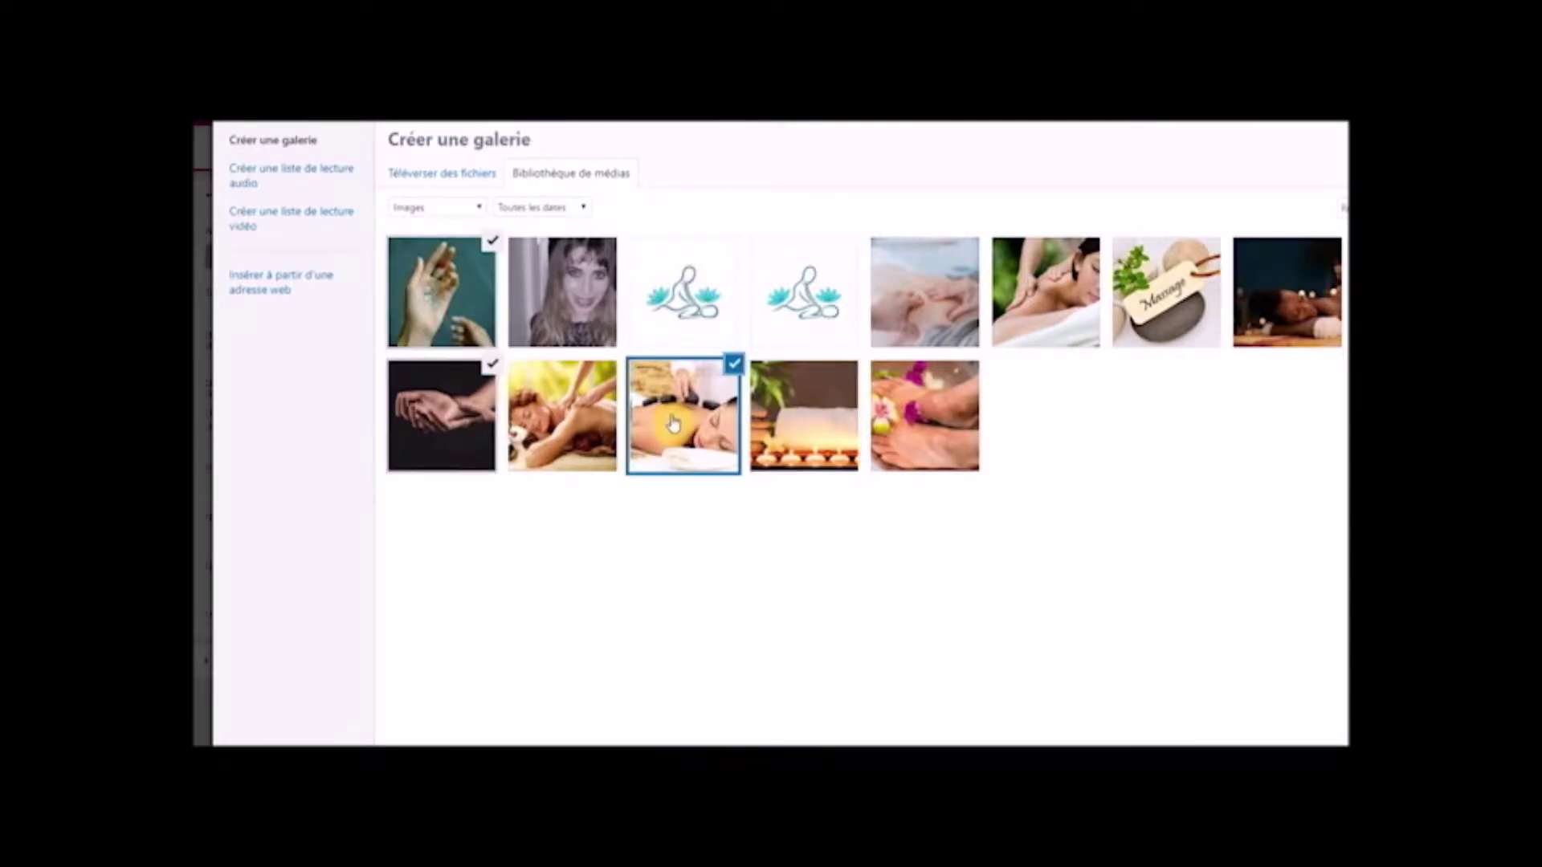
left_click(734, 364)
left_click(578, 415)
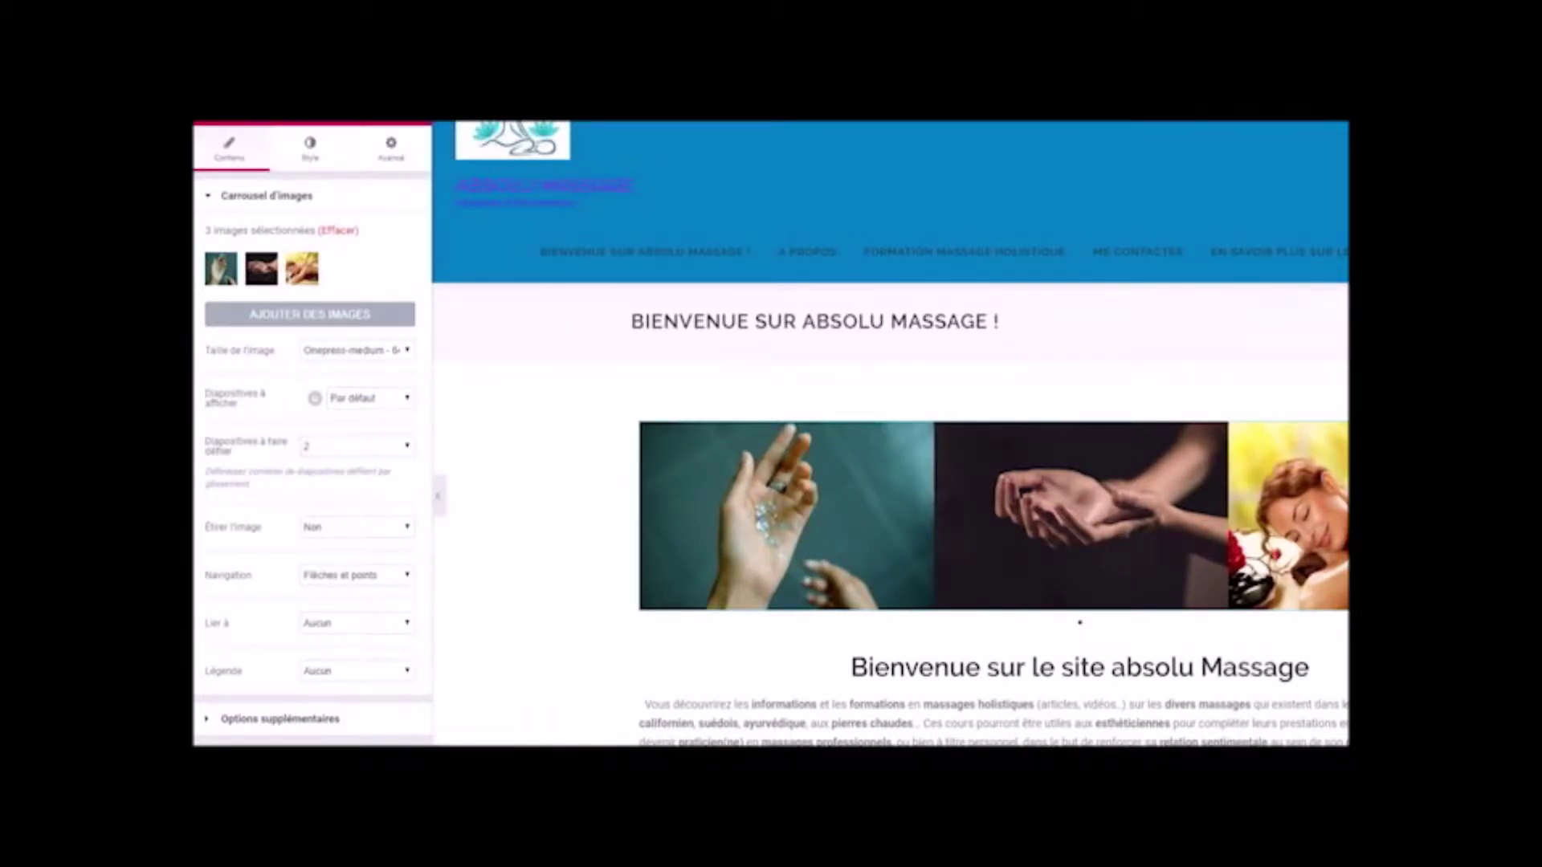
- Keep the carousel's navigation arrows positioned "À l'intérieur" and set their size to 20
left_click(391, 149)
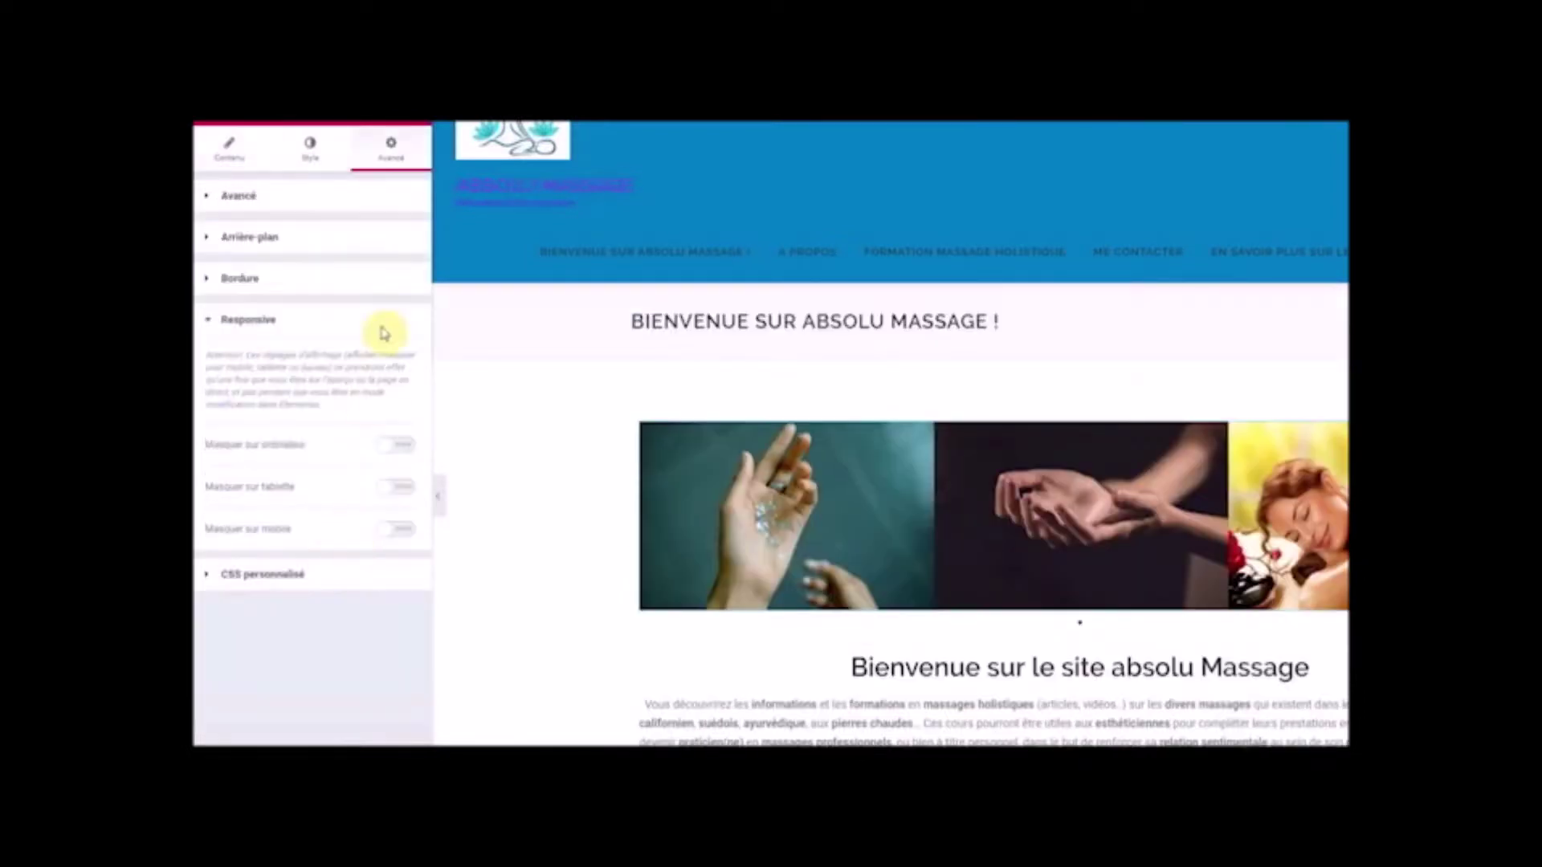
left_click(225, 153)
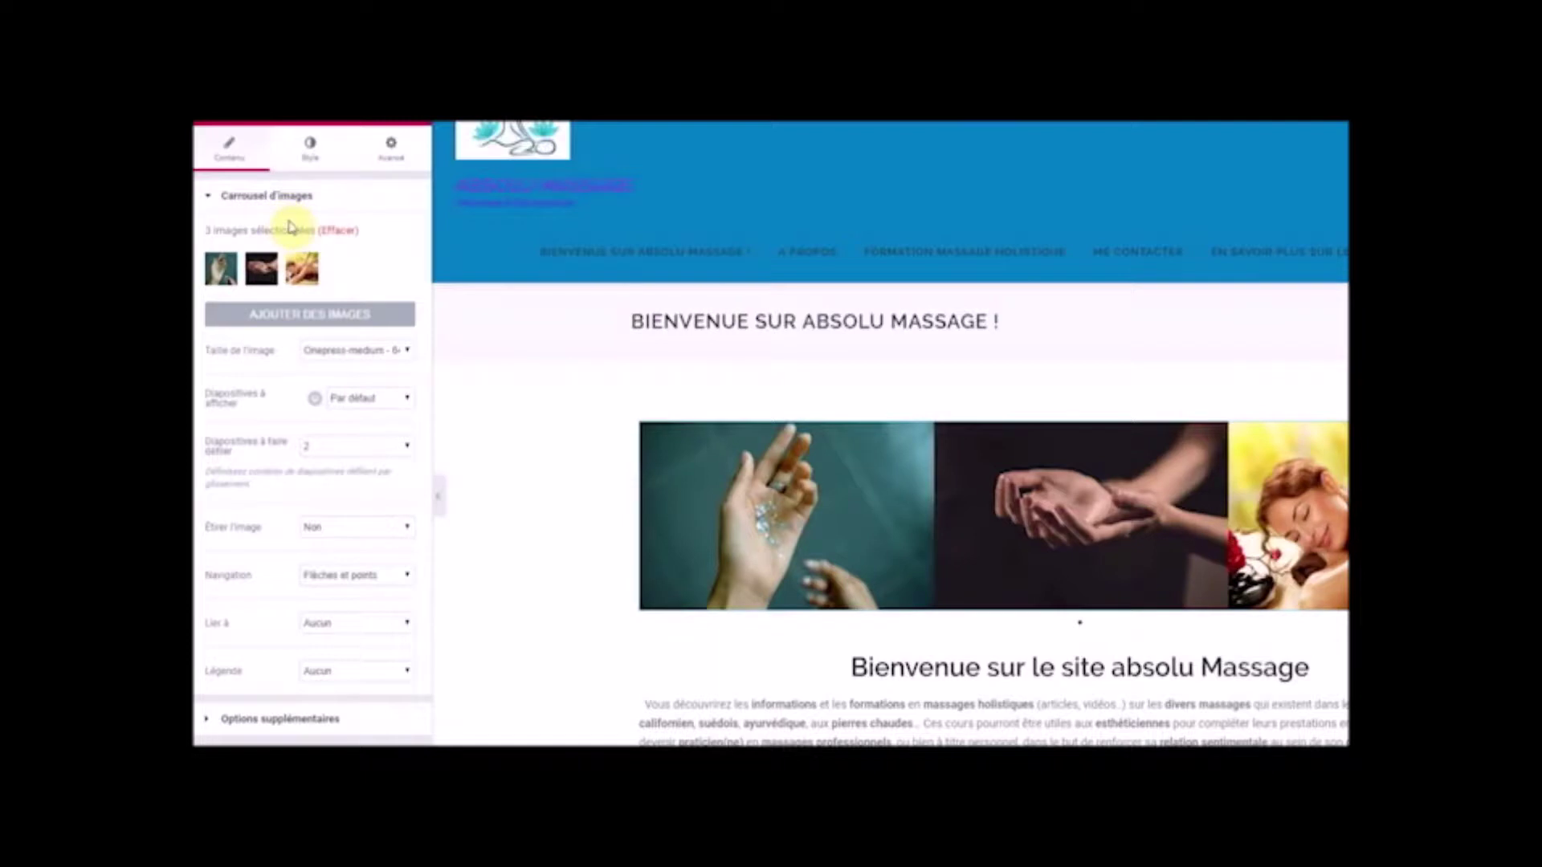
left_click(311, 171)
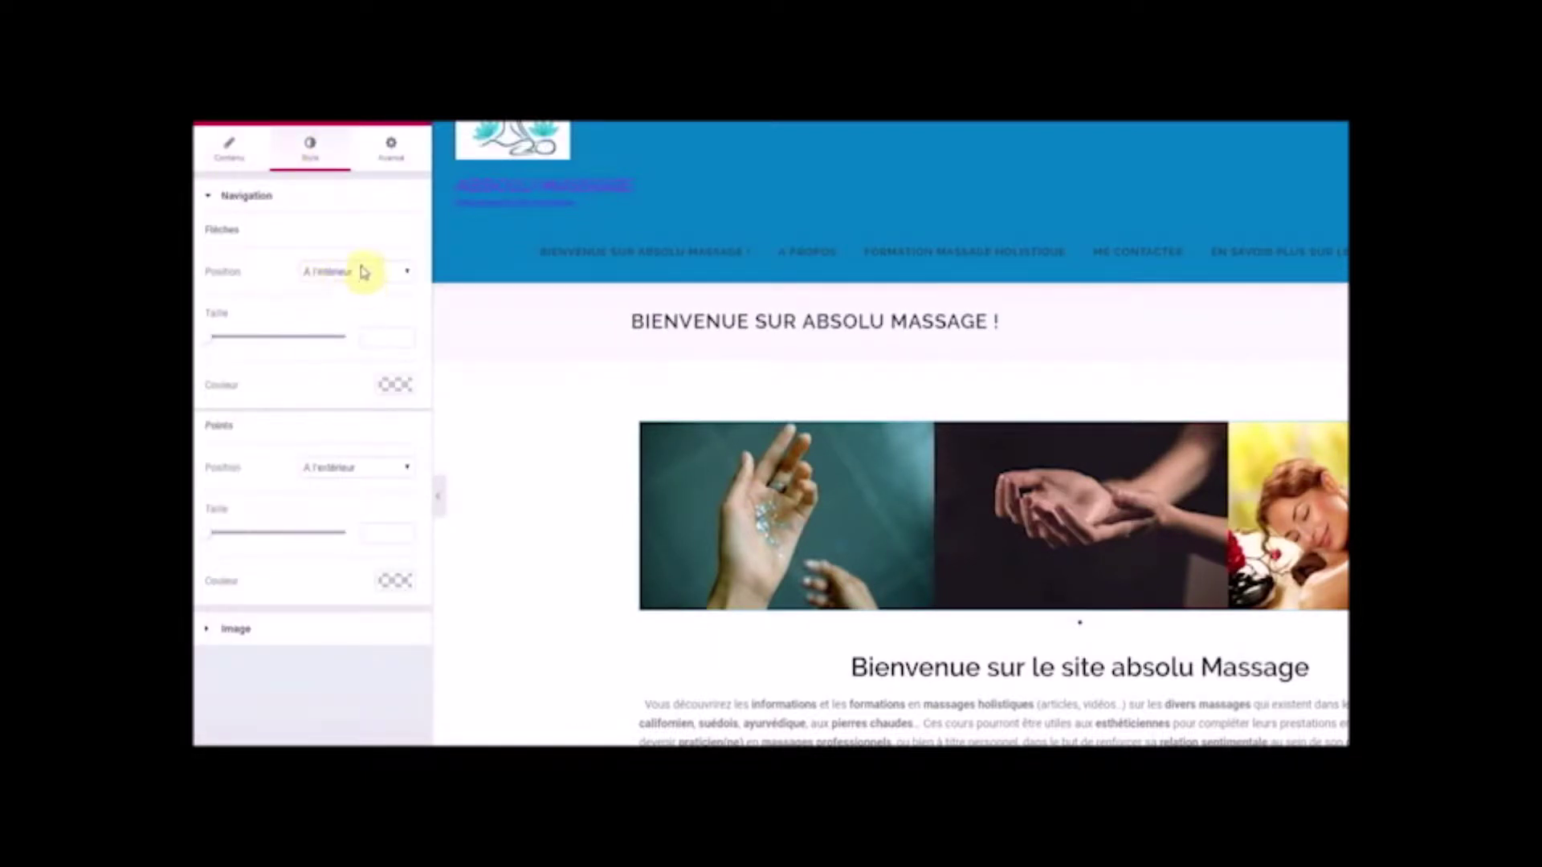
left_click(406, 274)
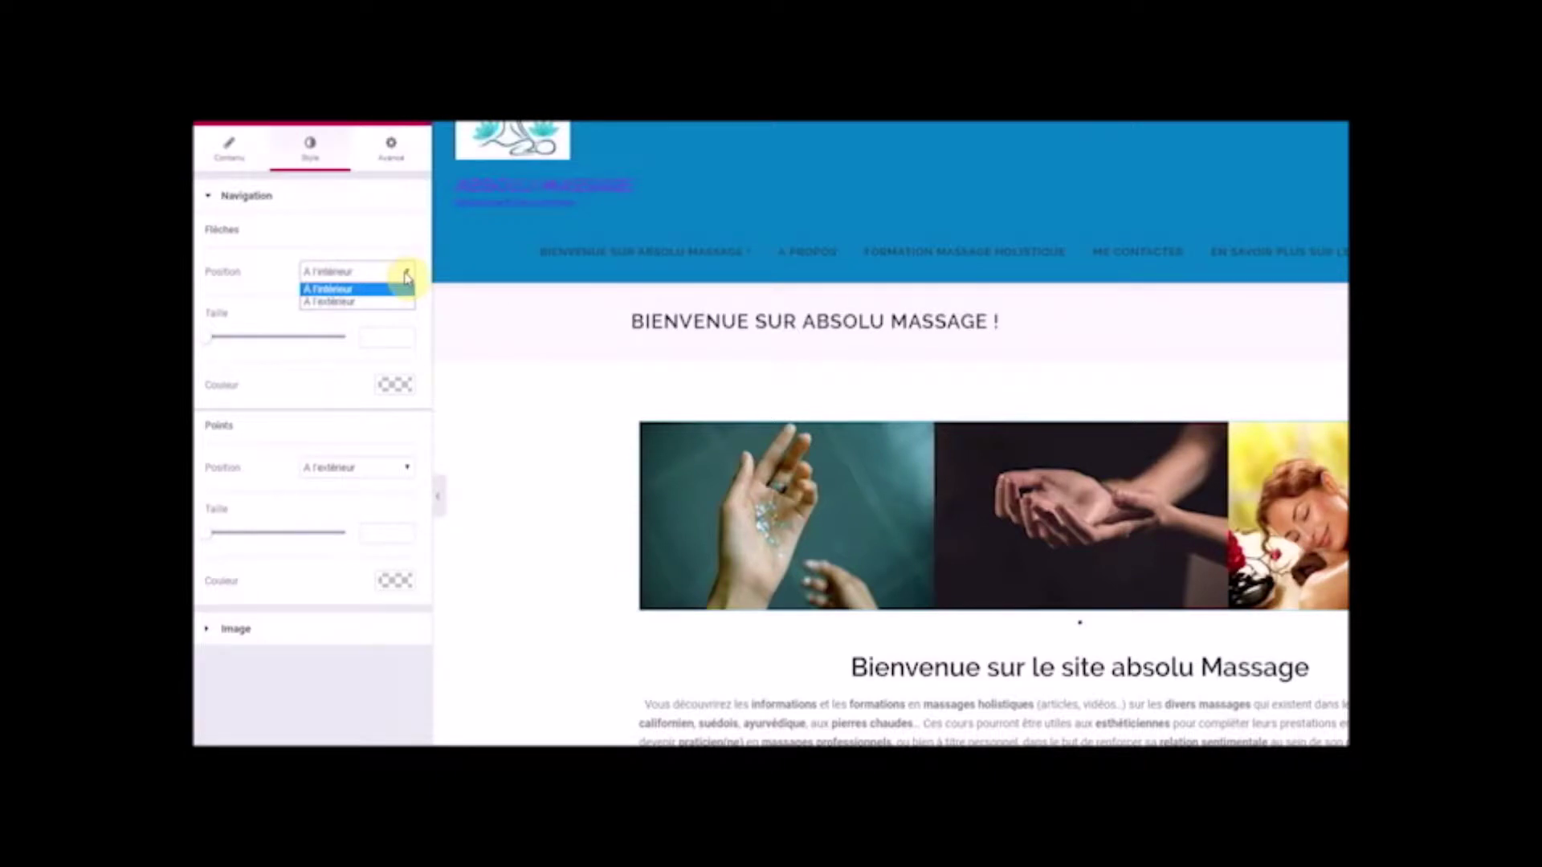
left_click(401, 288)
mouse_move(211, 341)
left_mouse_down()
mouse_move(233, 351)
mouse_move(200, 355)
left_mouse_up()
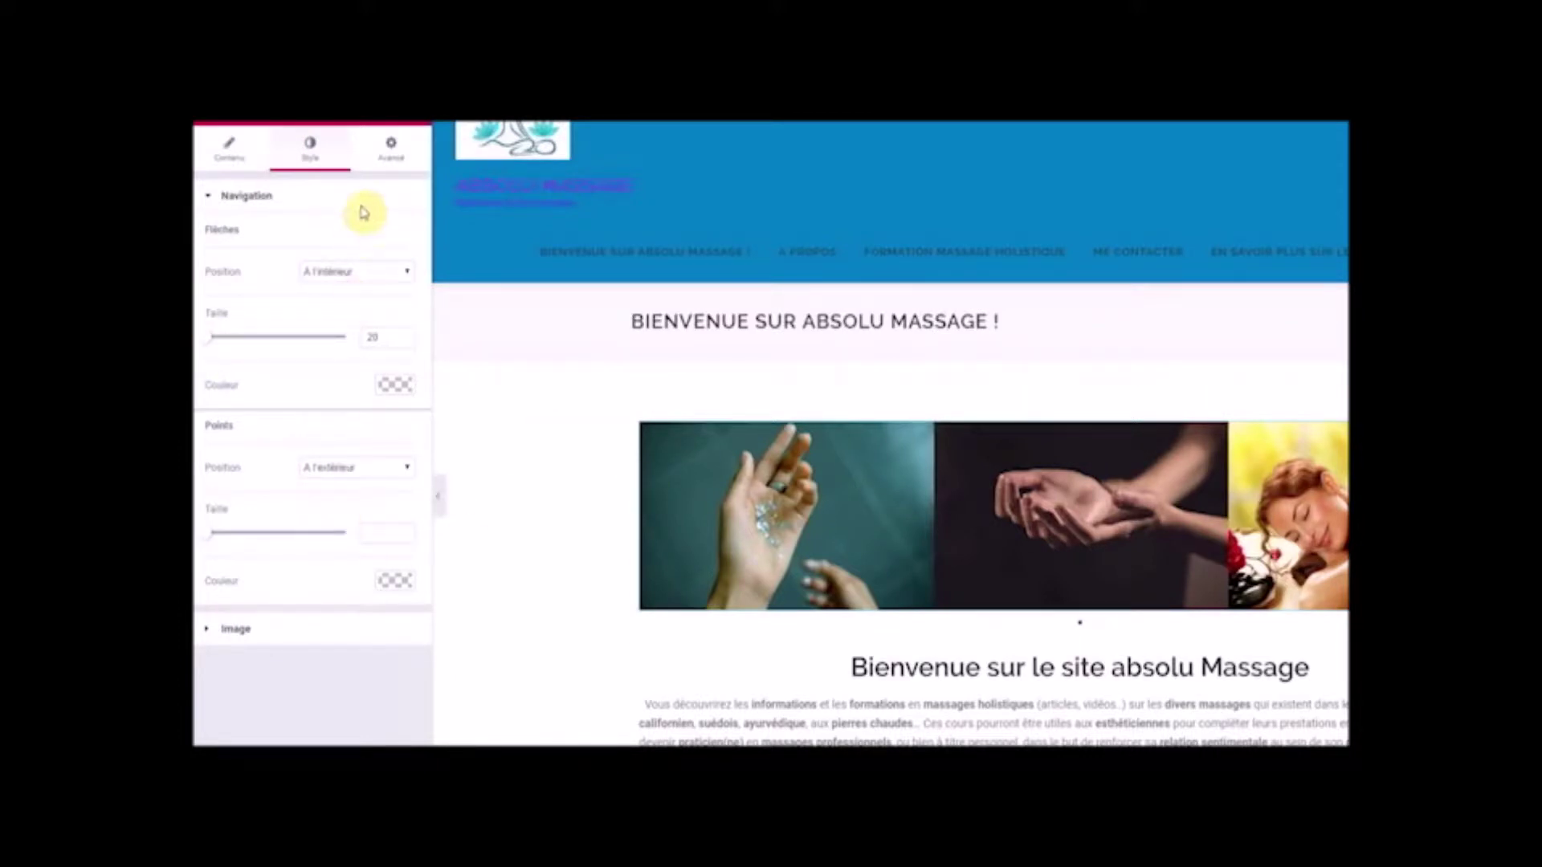
- Review the carousel's advanced and responsive settings and Elementor's general style and settings options
left_click(391, 150)
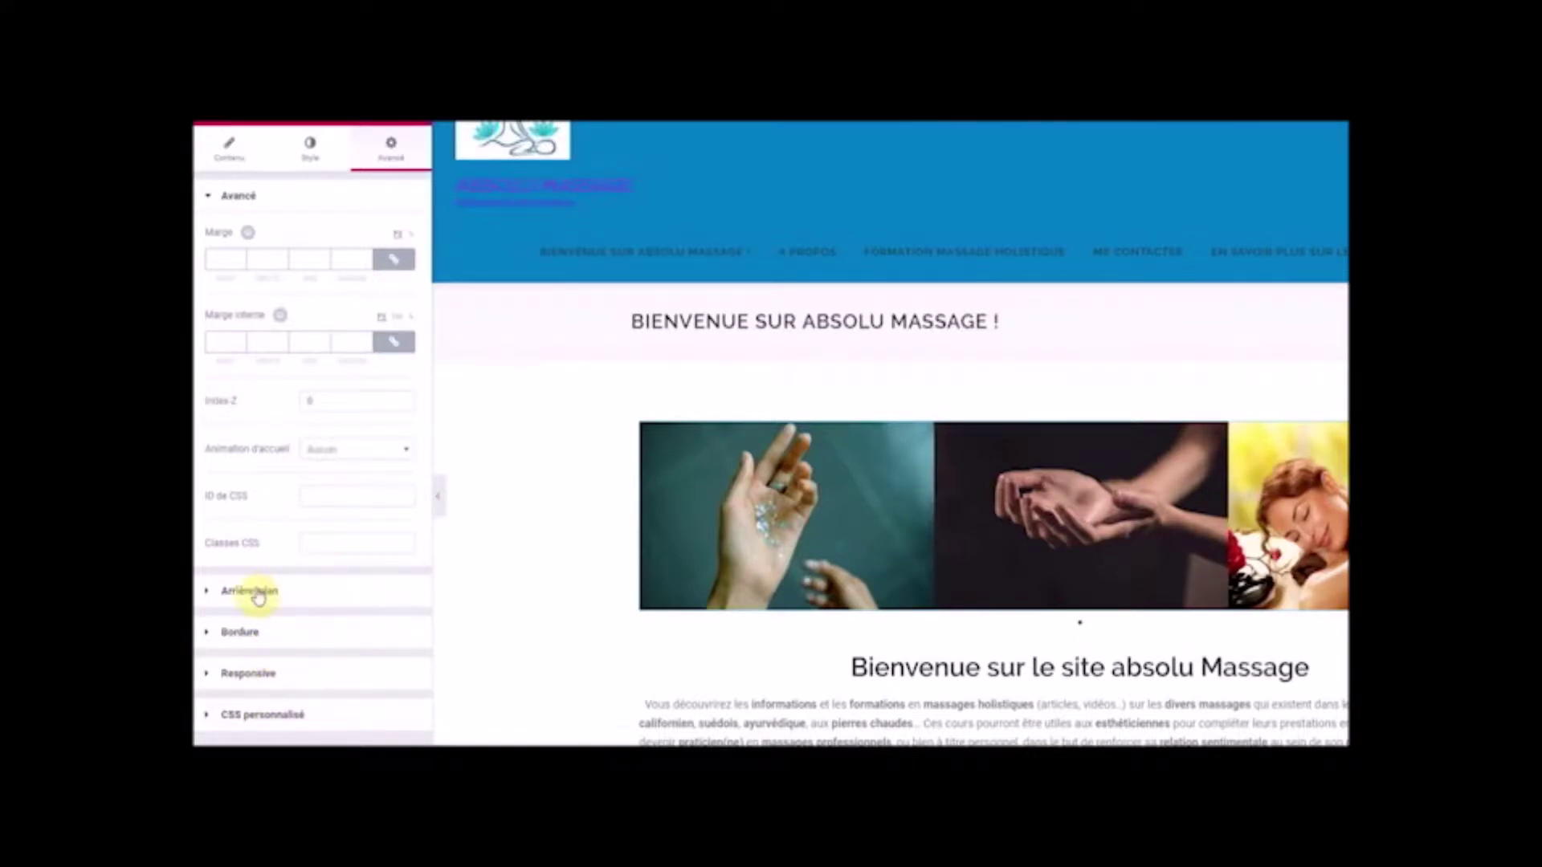
left_click(252, 682)
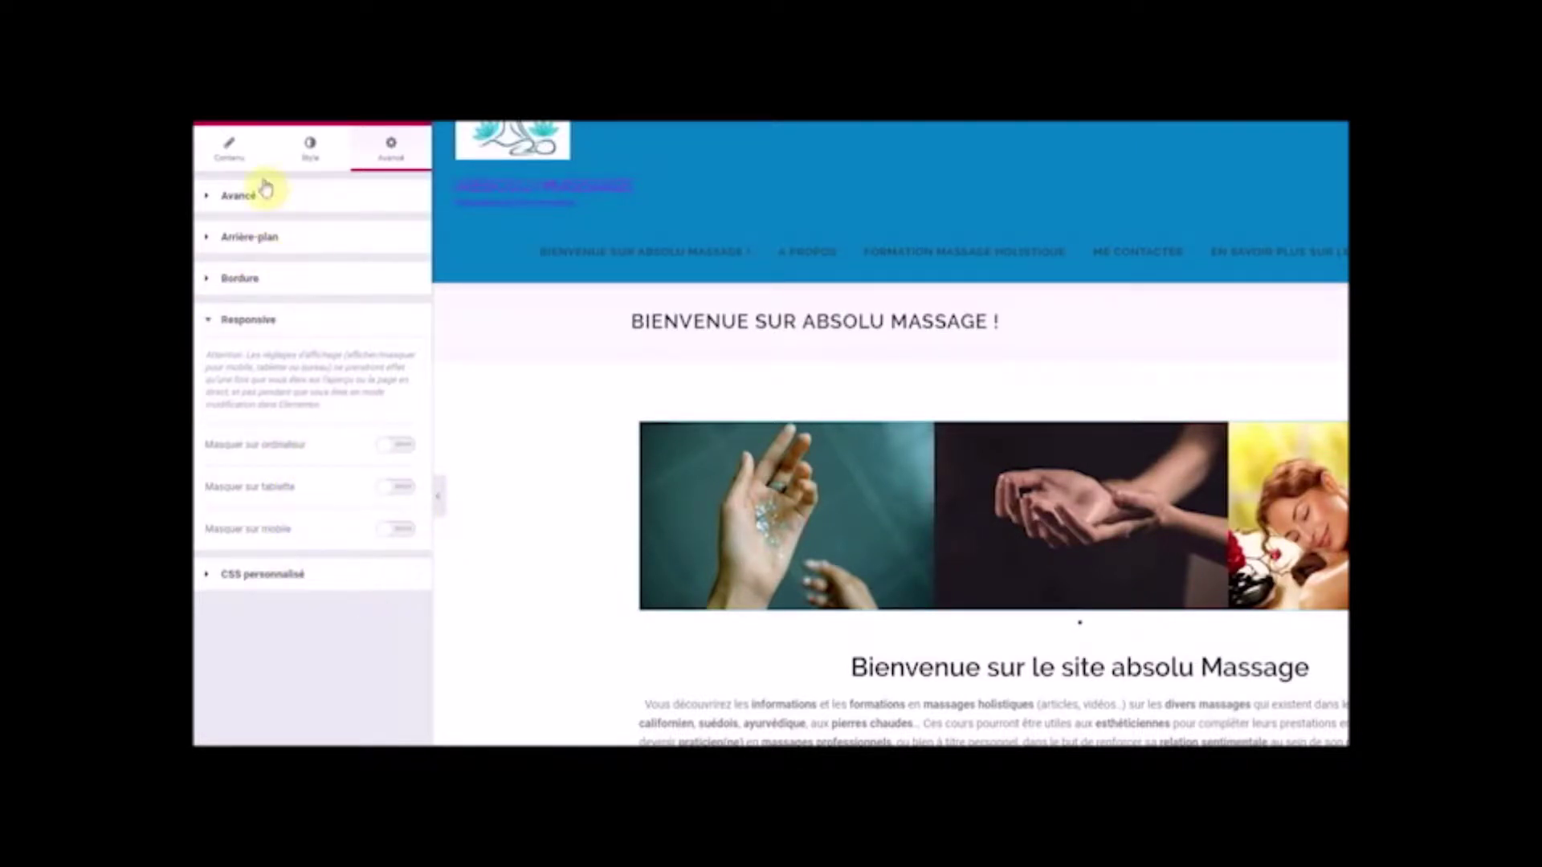
left_click(310, 149)
left_click(207, 122)
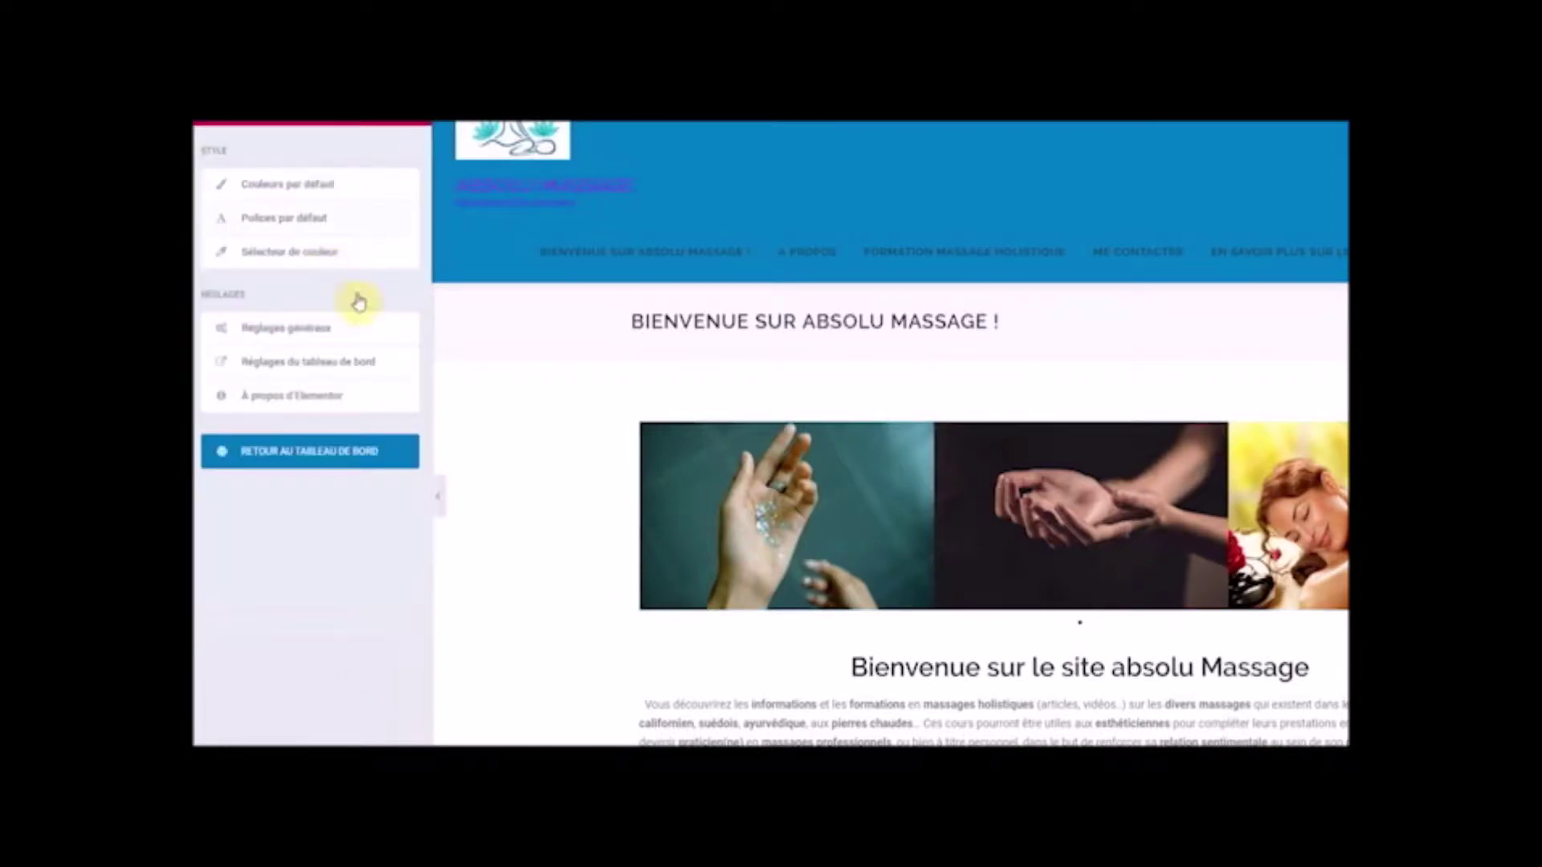
- Place a Titrage heading widget between the image carousel and the existing welcome text
left_click(411, 127)
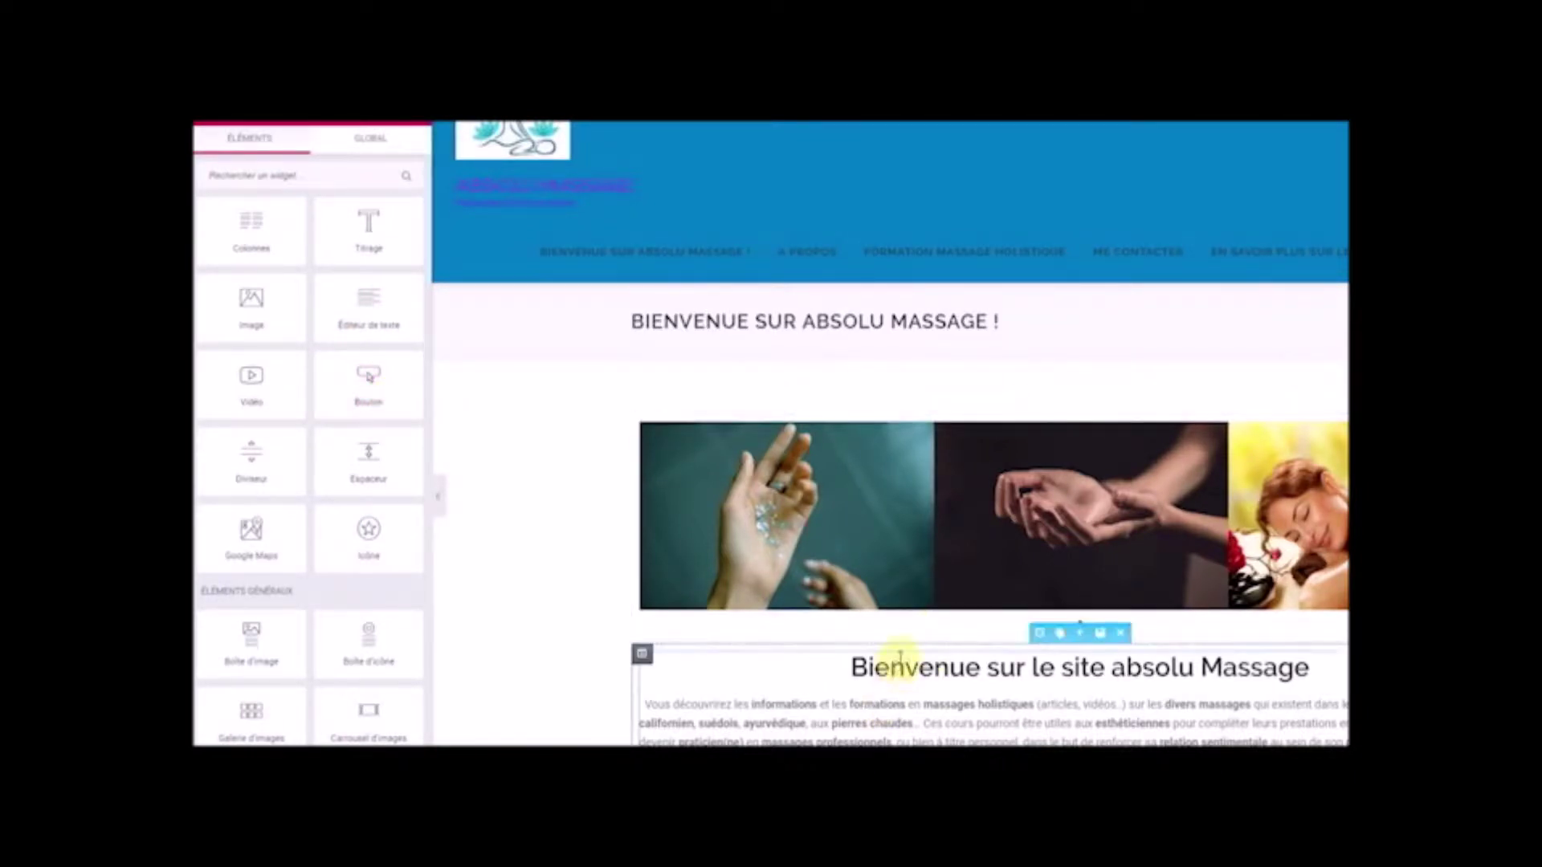
scroll(1127, 717, "down", 5)
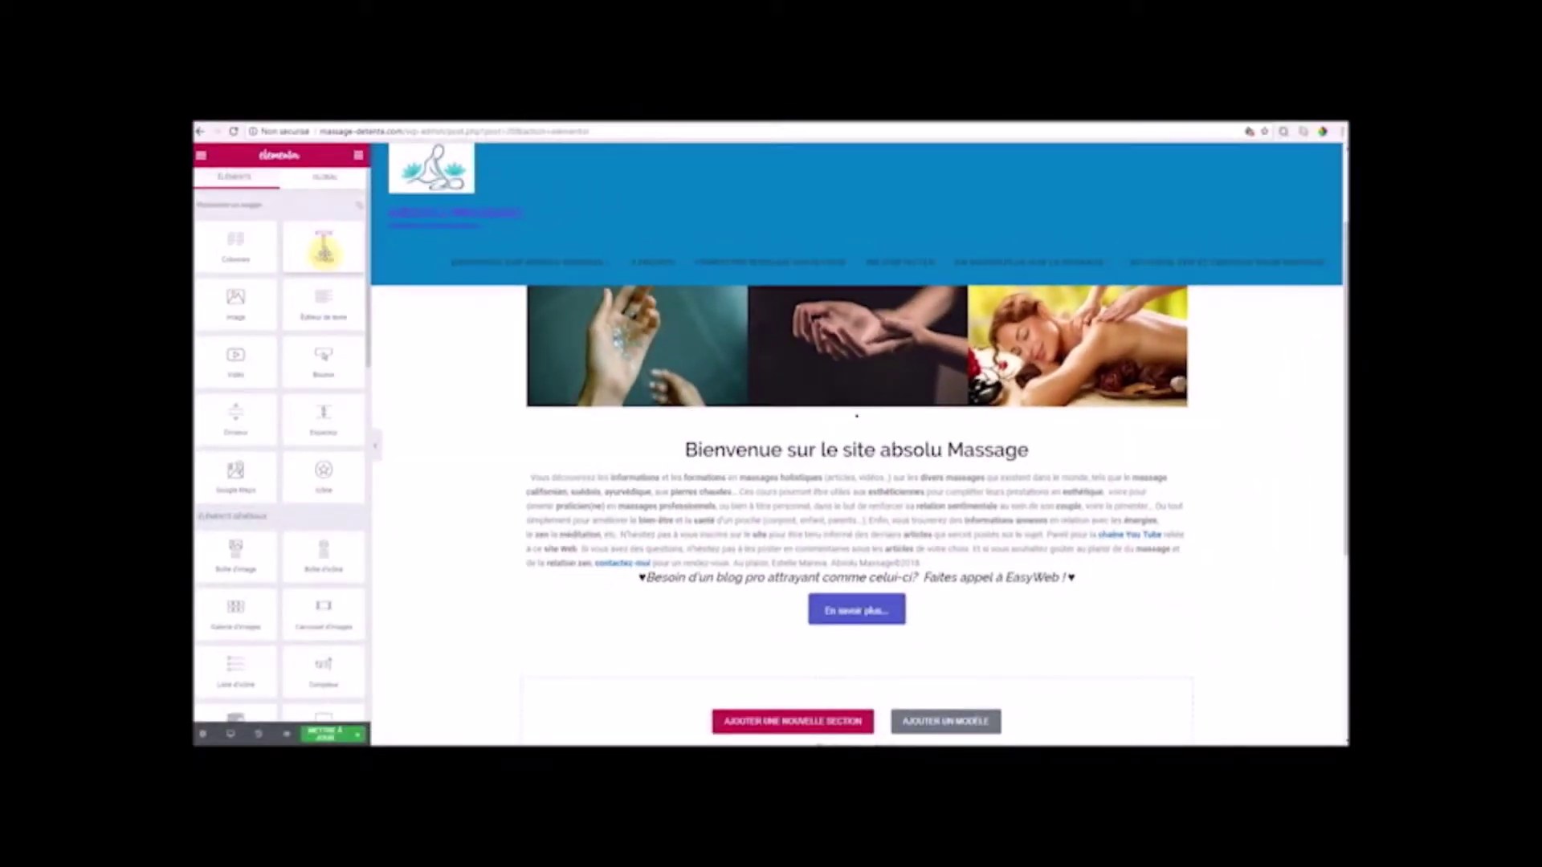
left_click_drag(323, 251, 855, 453)
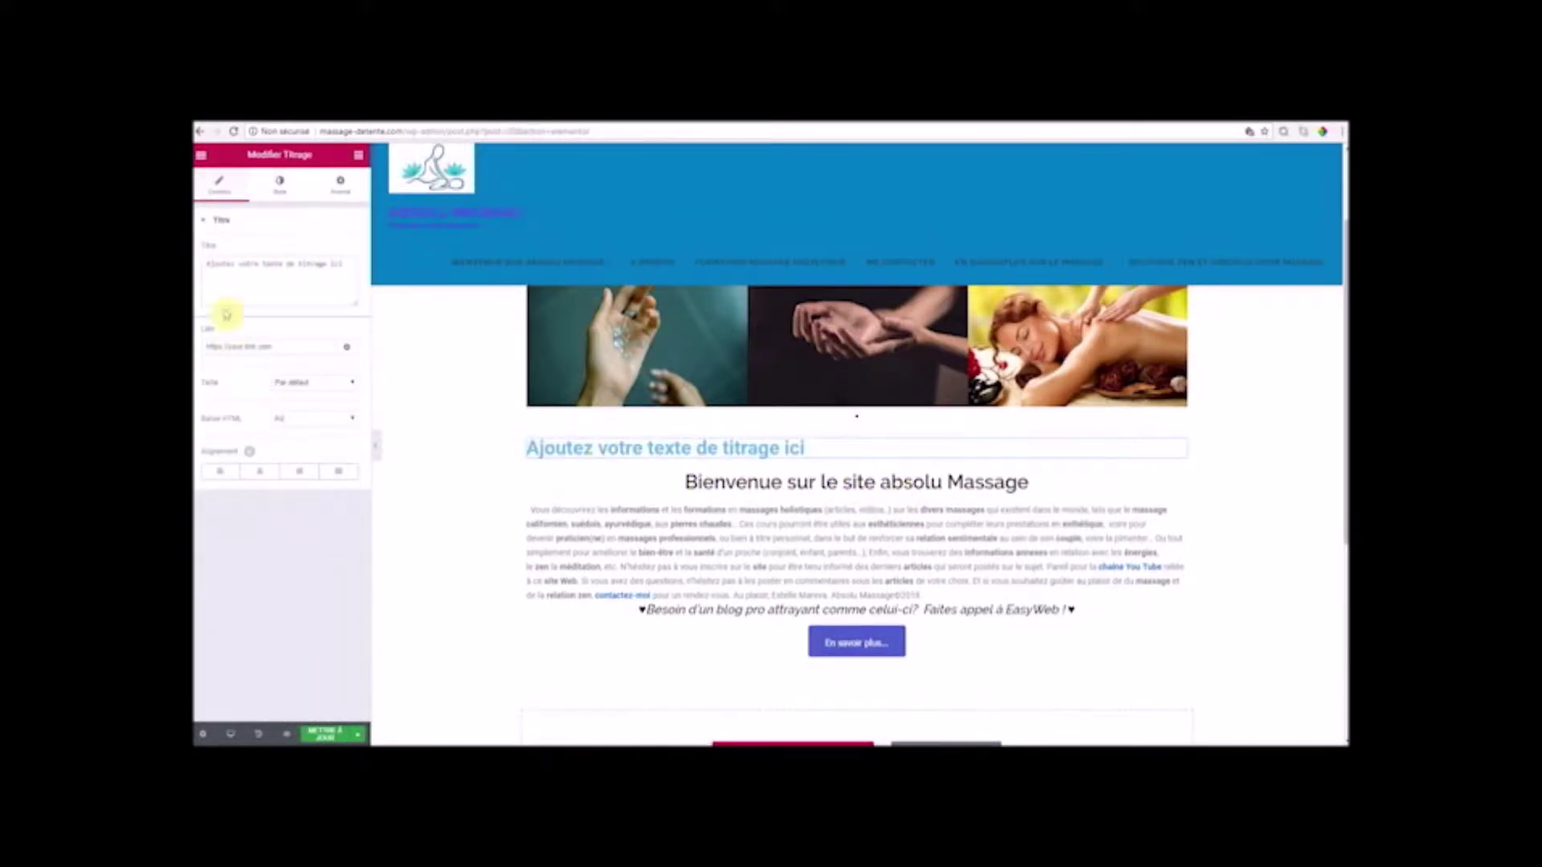
- Set the new heading's text to "Bienvenue sur le site Absolu Massage" and centre it
left_click_drag(209, 263, 328, 278)
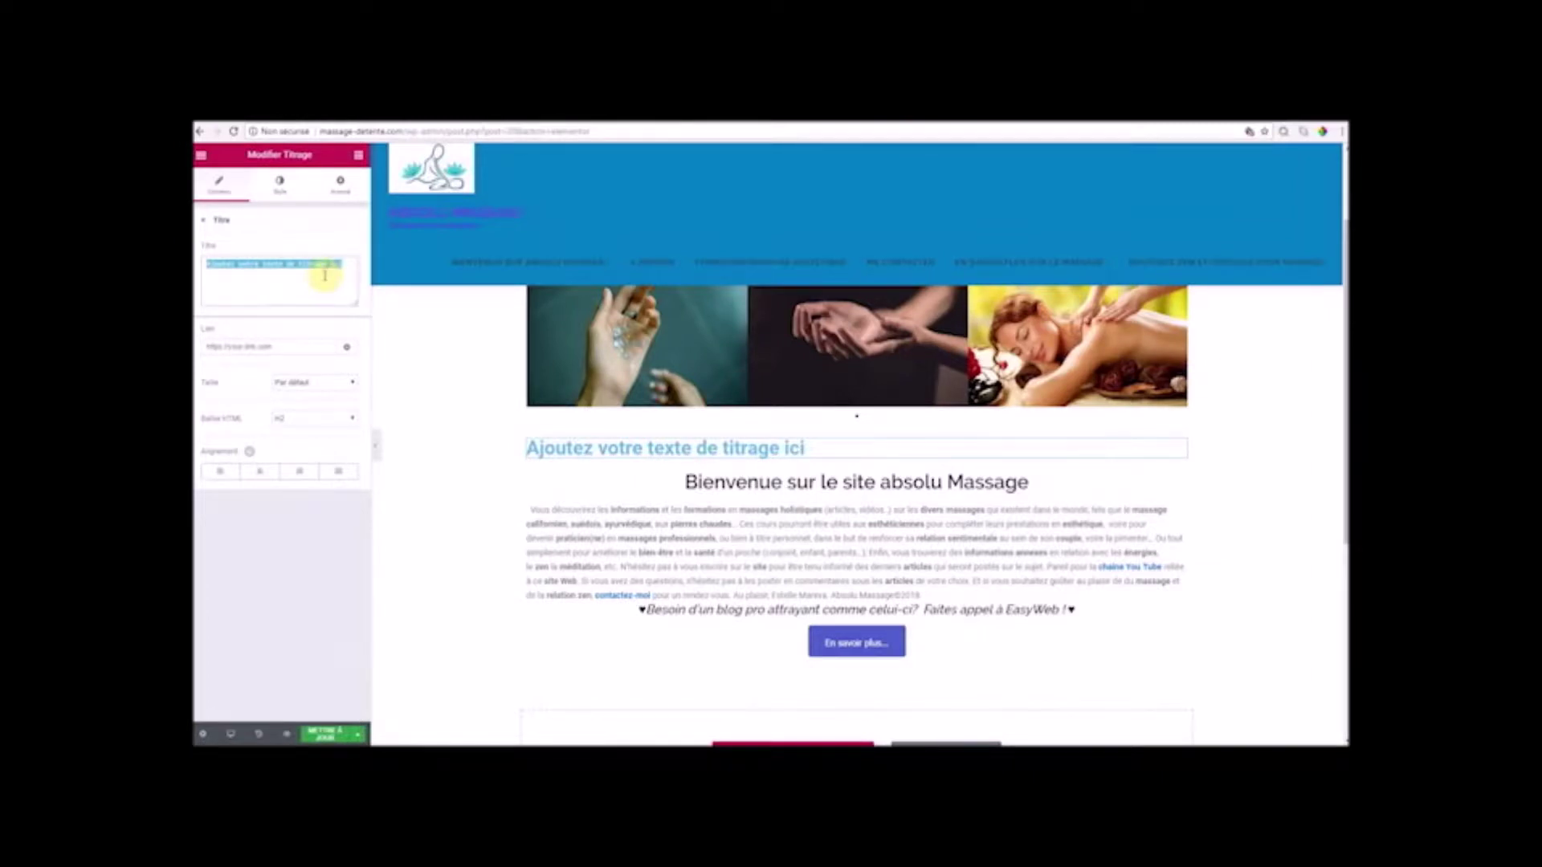
key("BackSpace")
type("B")
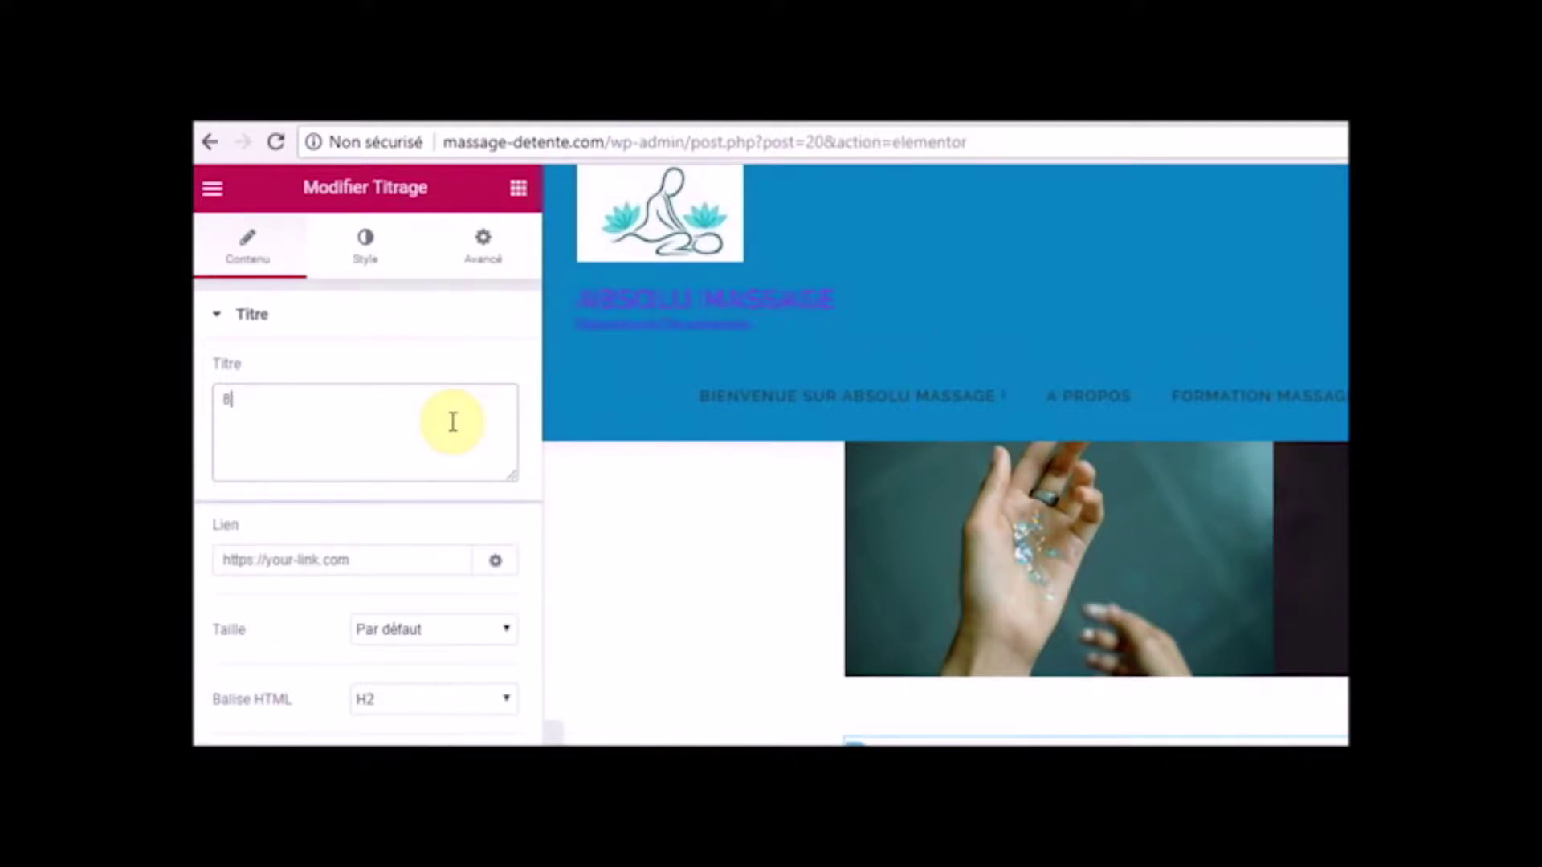
type("ienvenue sur le site Absolu Massage")
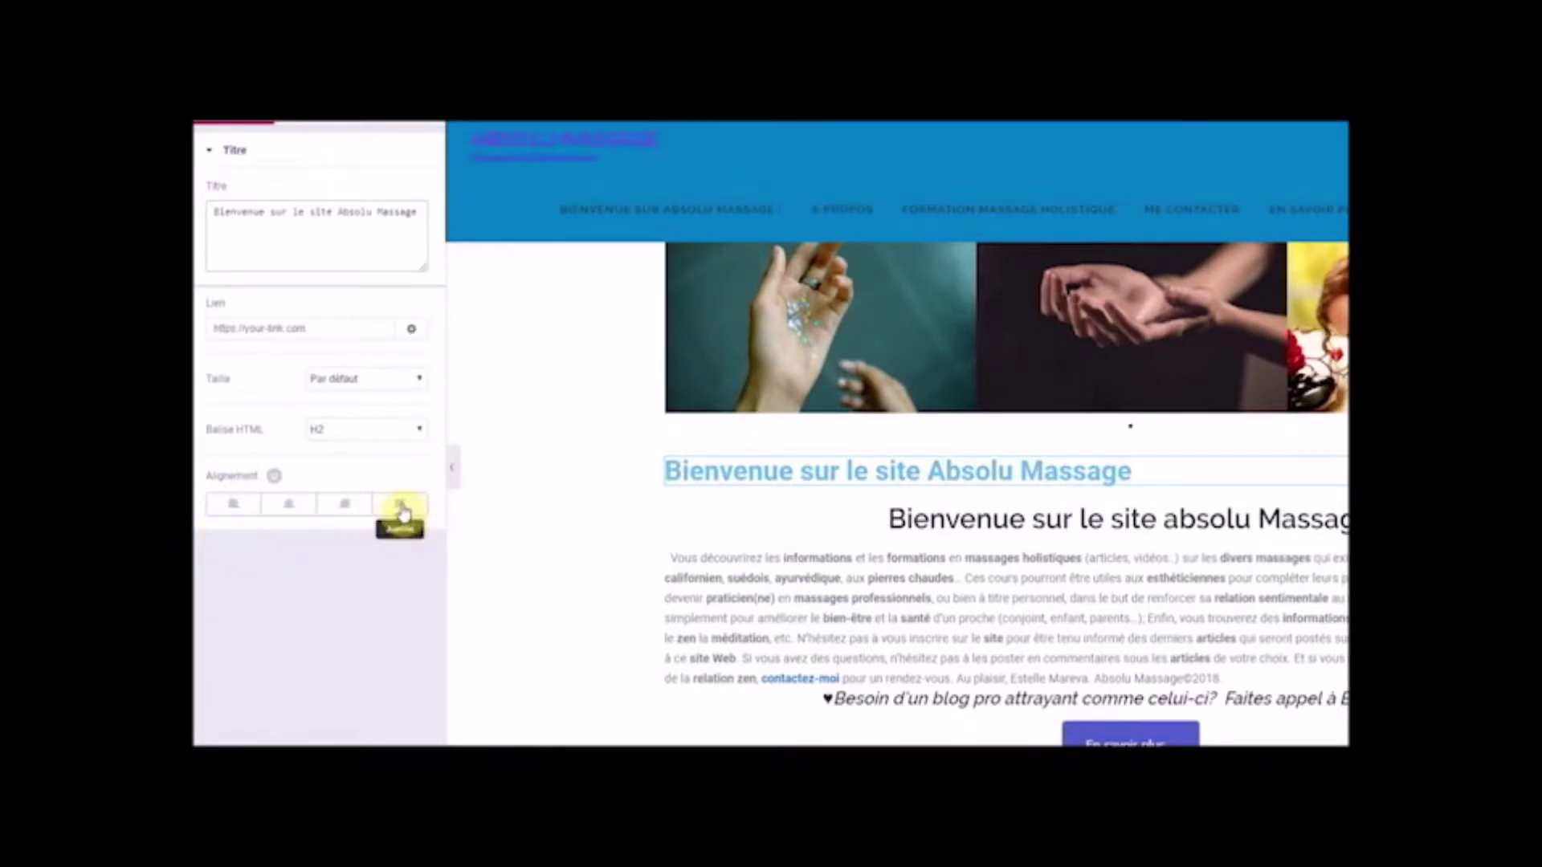
left_click(289, 506)
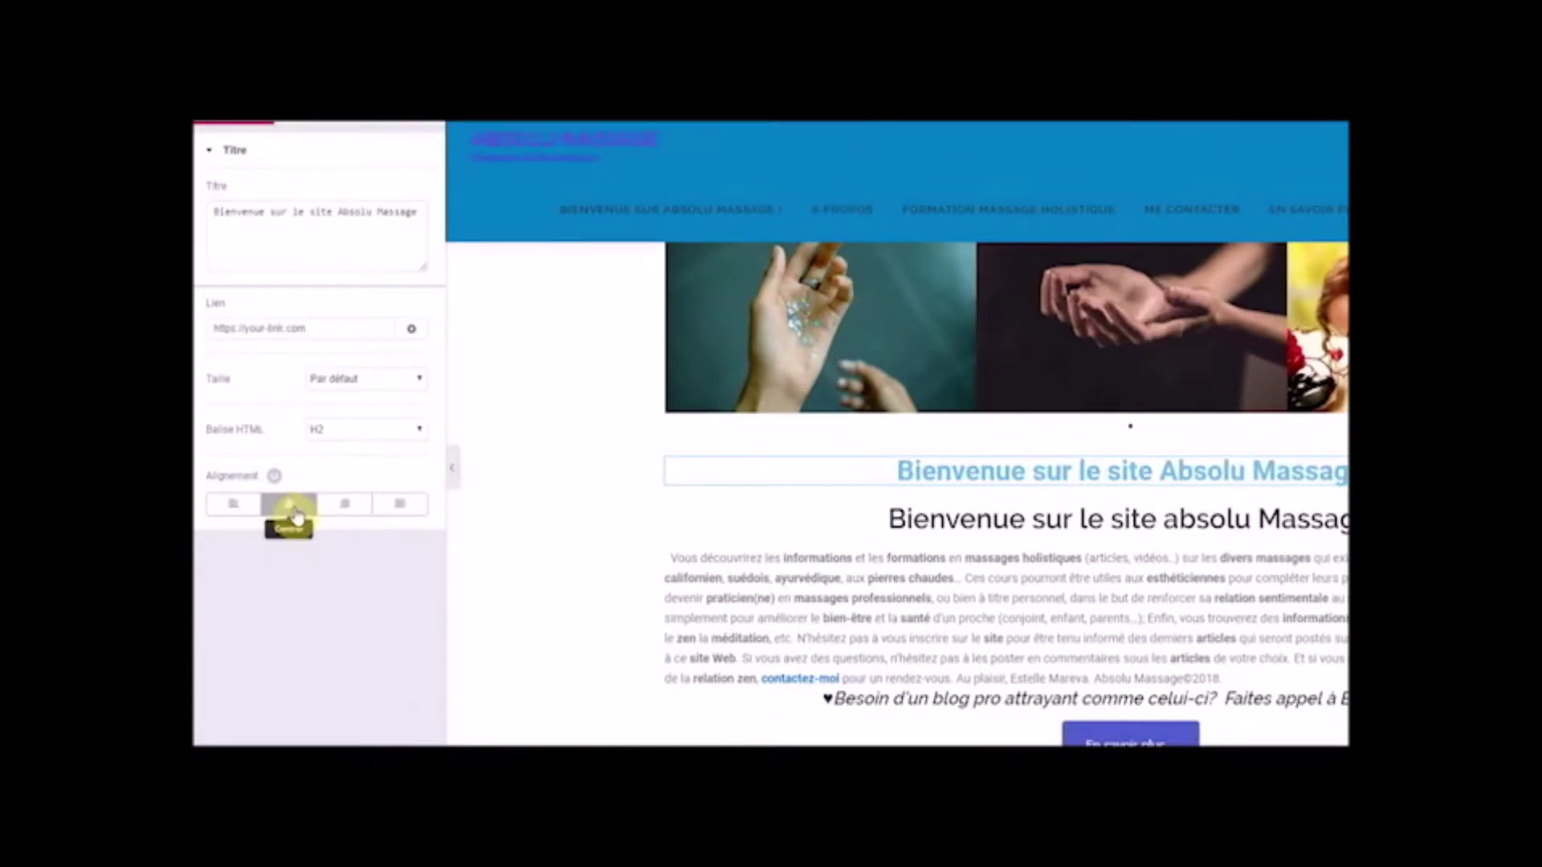
- Change the new heading's text colour to the dark blue palette swatch
left_click(325, 123)
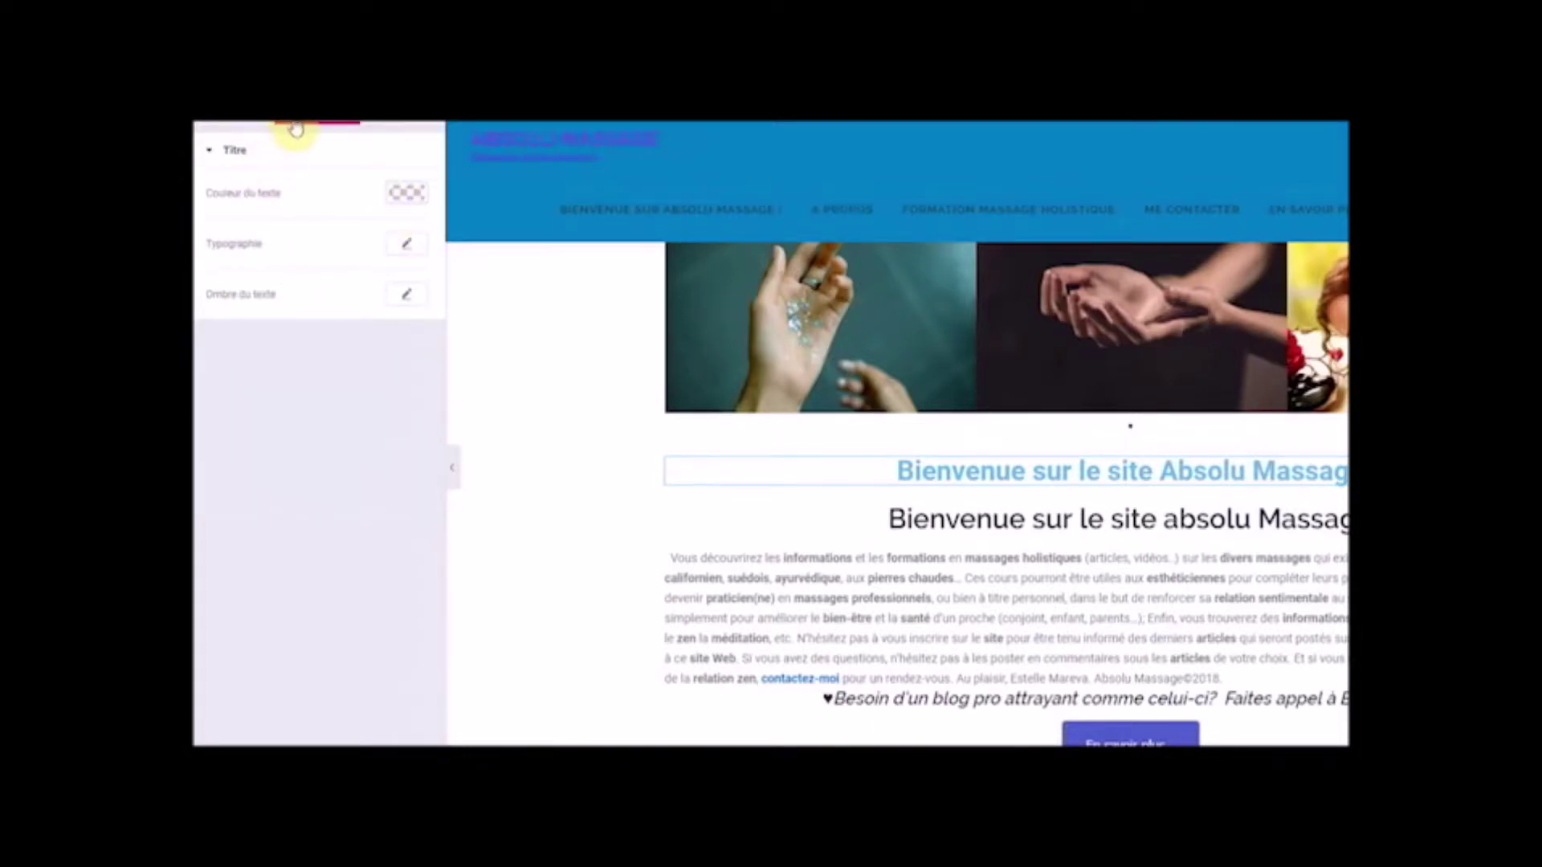
left_click(401, 201)
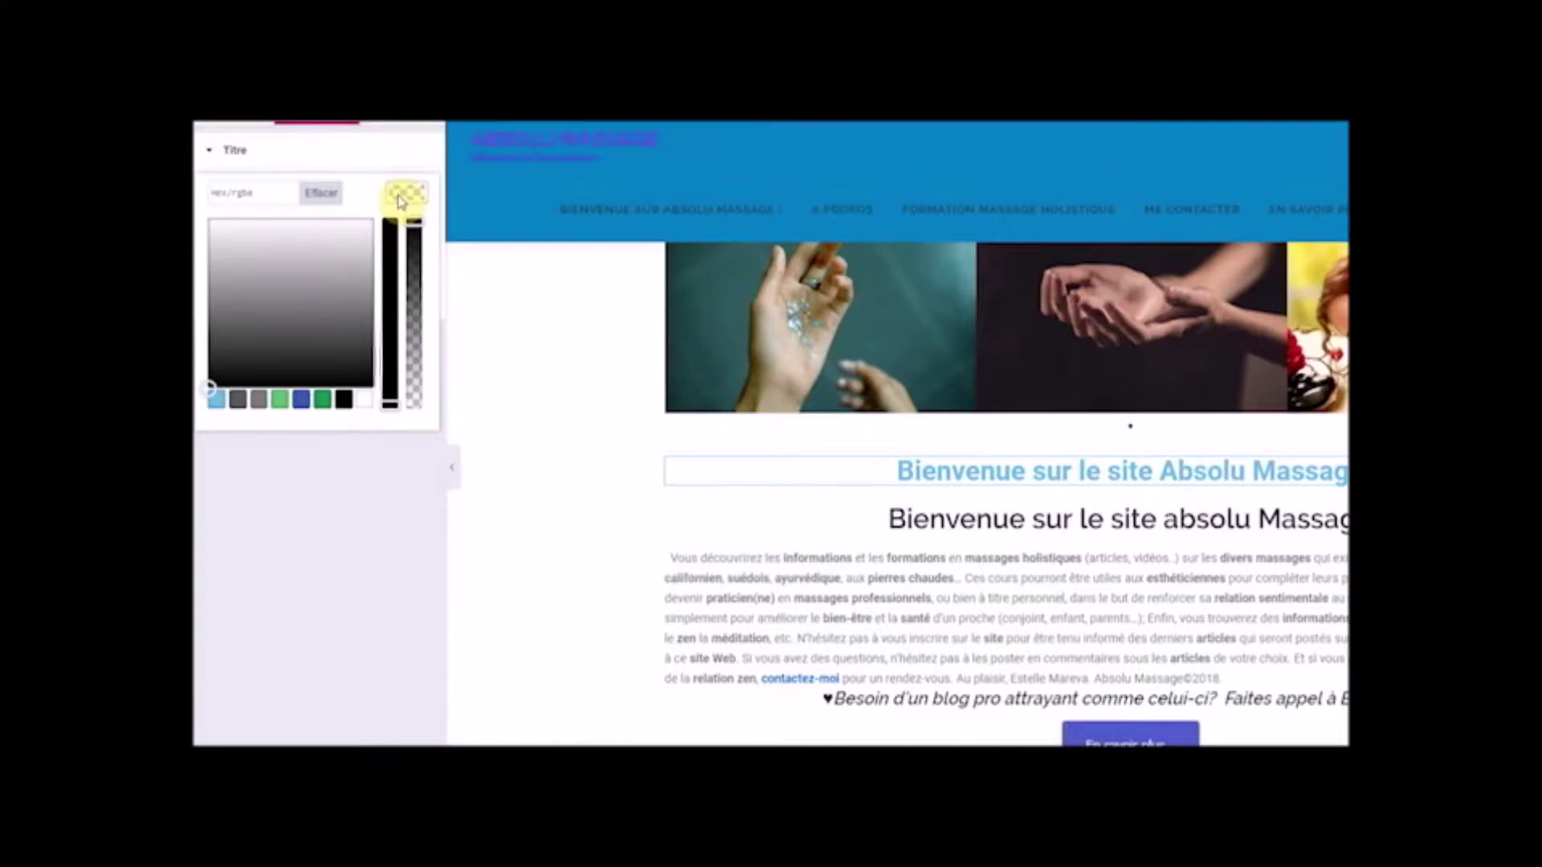
left_click(302, 401)
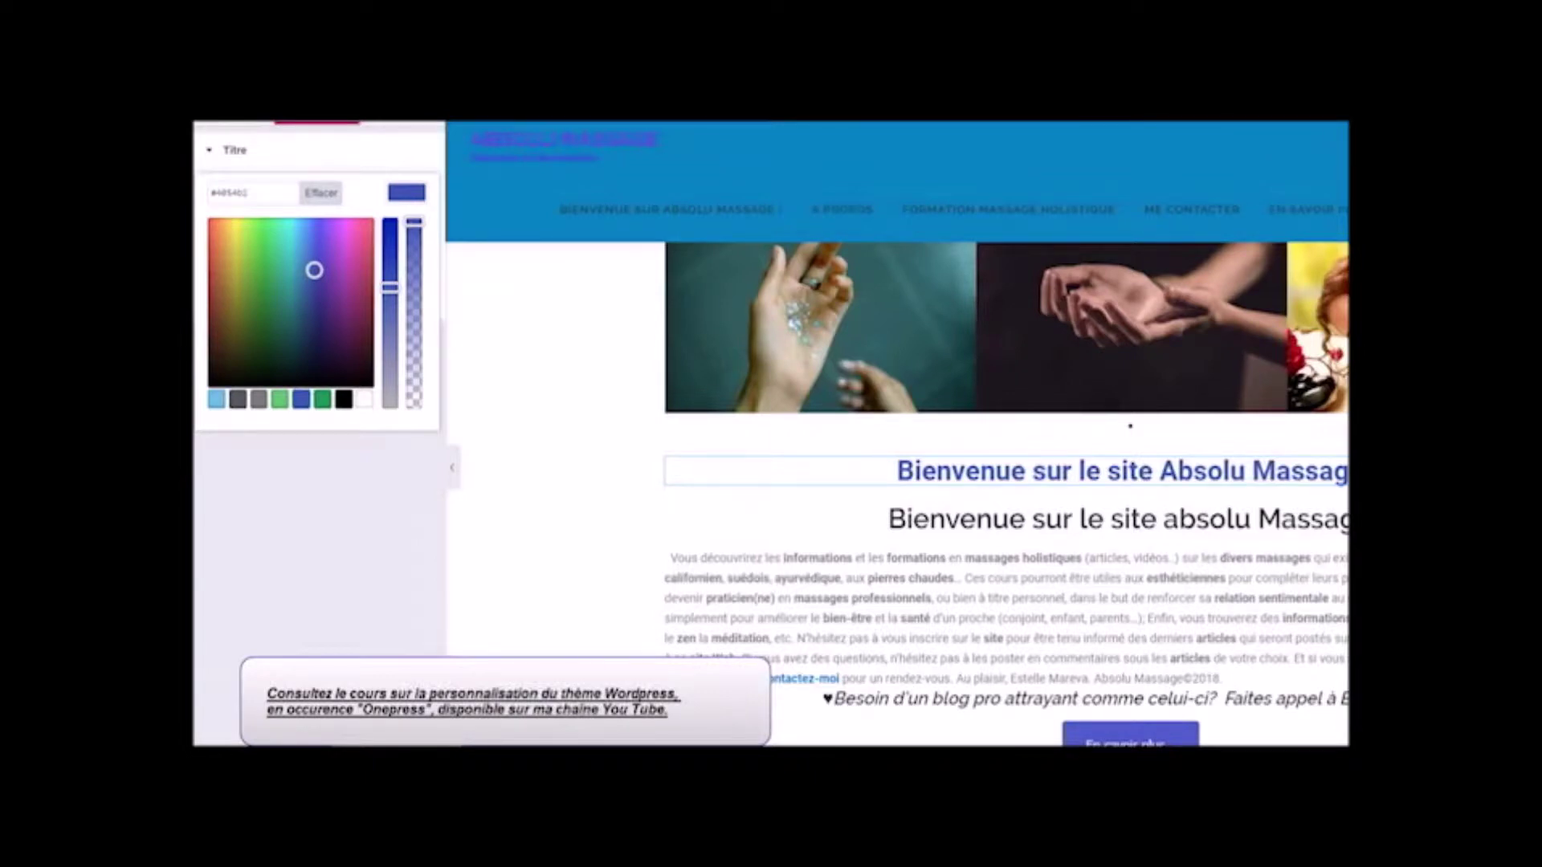
- Sample the hex colour code of the page header's blue background with the ColorPick Eyedropper extension
right_click(1323, 132)
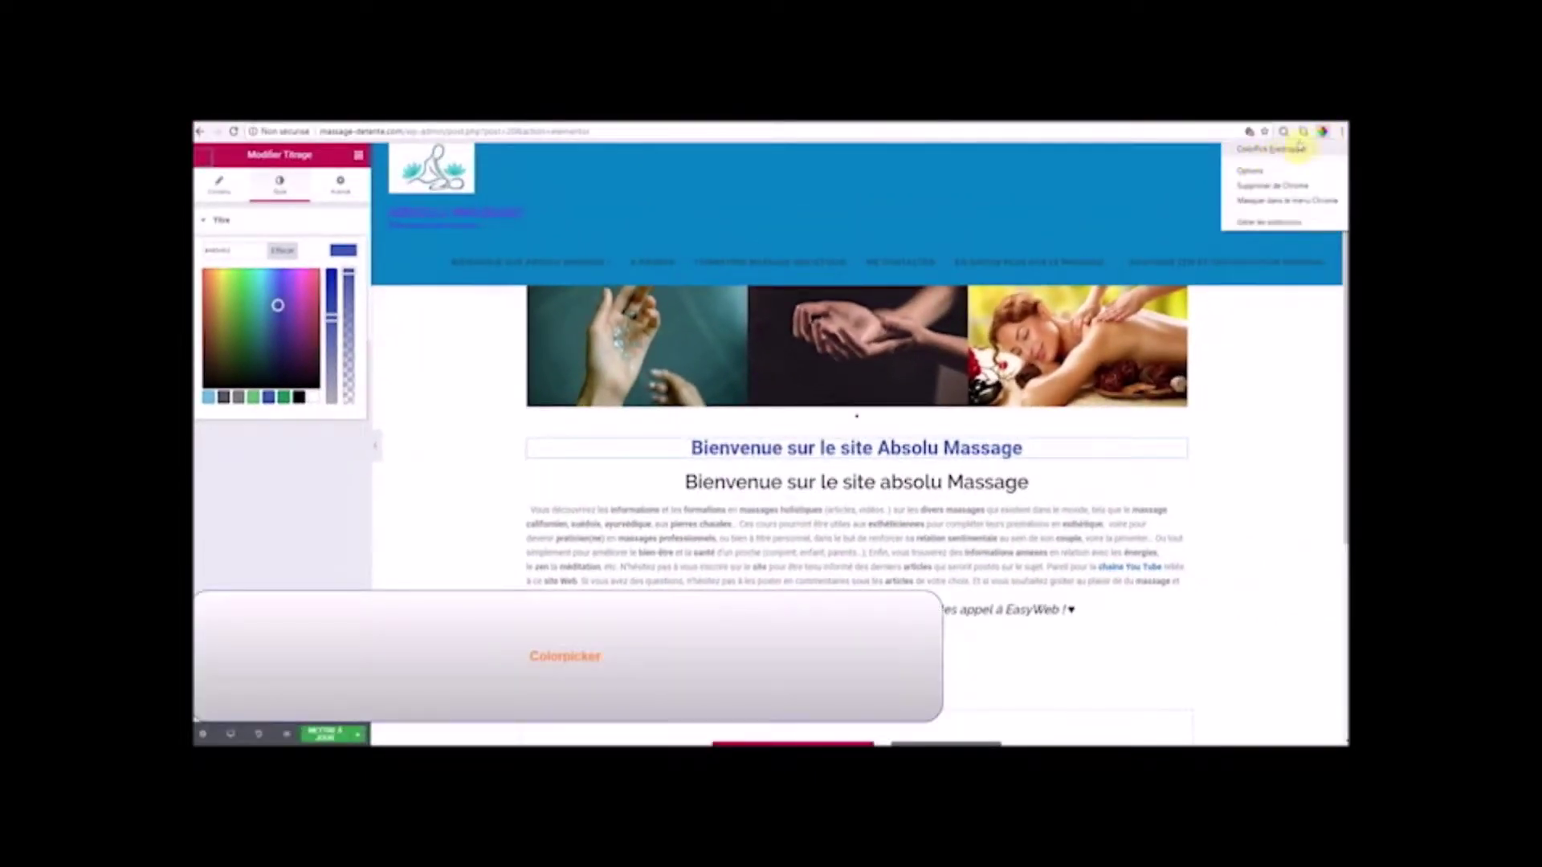
left_click(1323, 132)
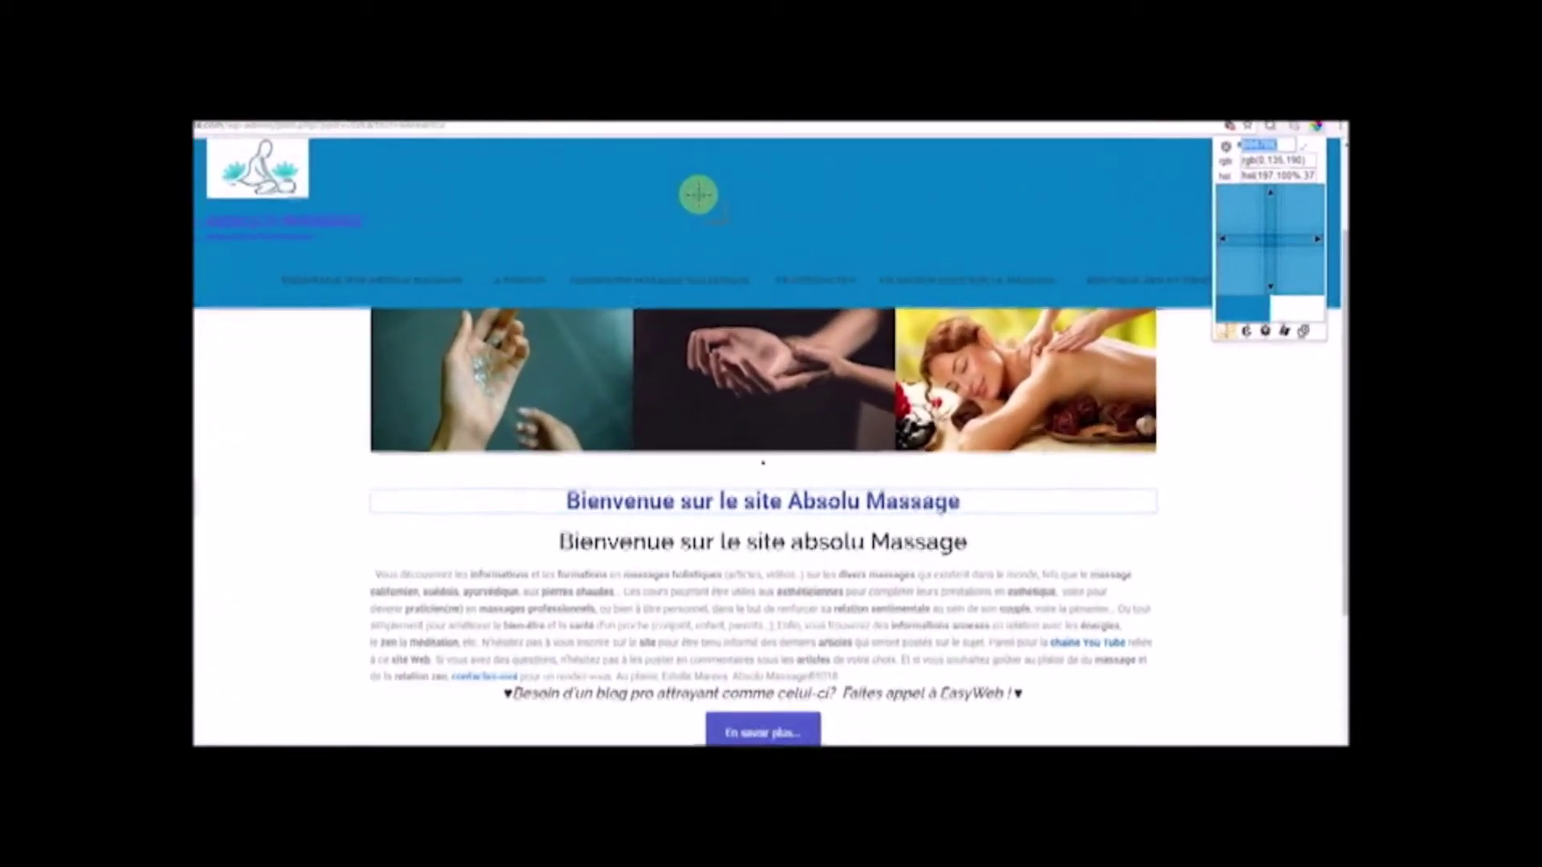
left_click(628, 204)
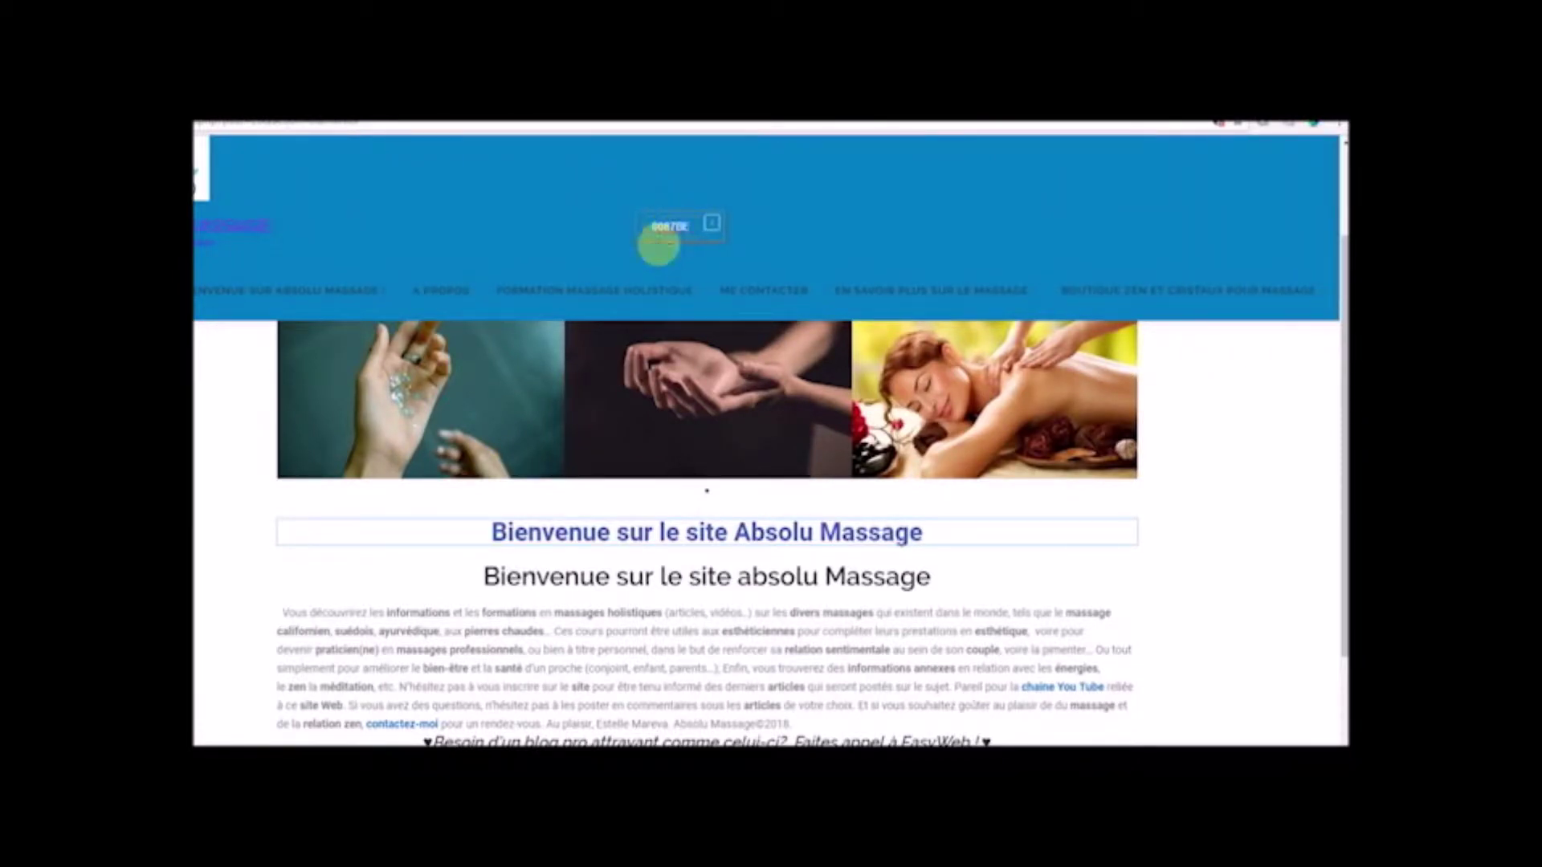
- Copy the sampled header colour code 0087BE and apply it as the welcome heading's text colour
left_click_drag(652, 228, 673, 228)
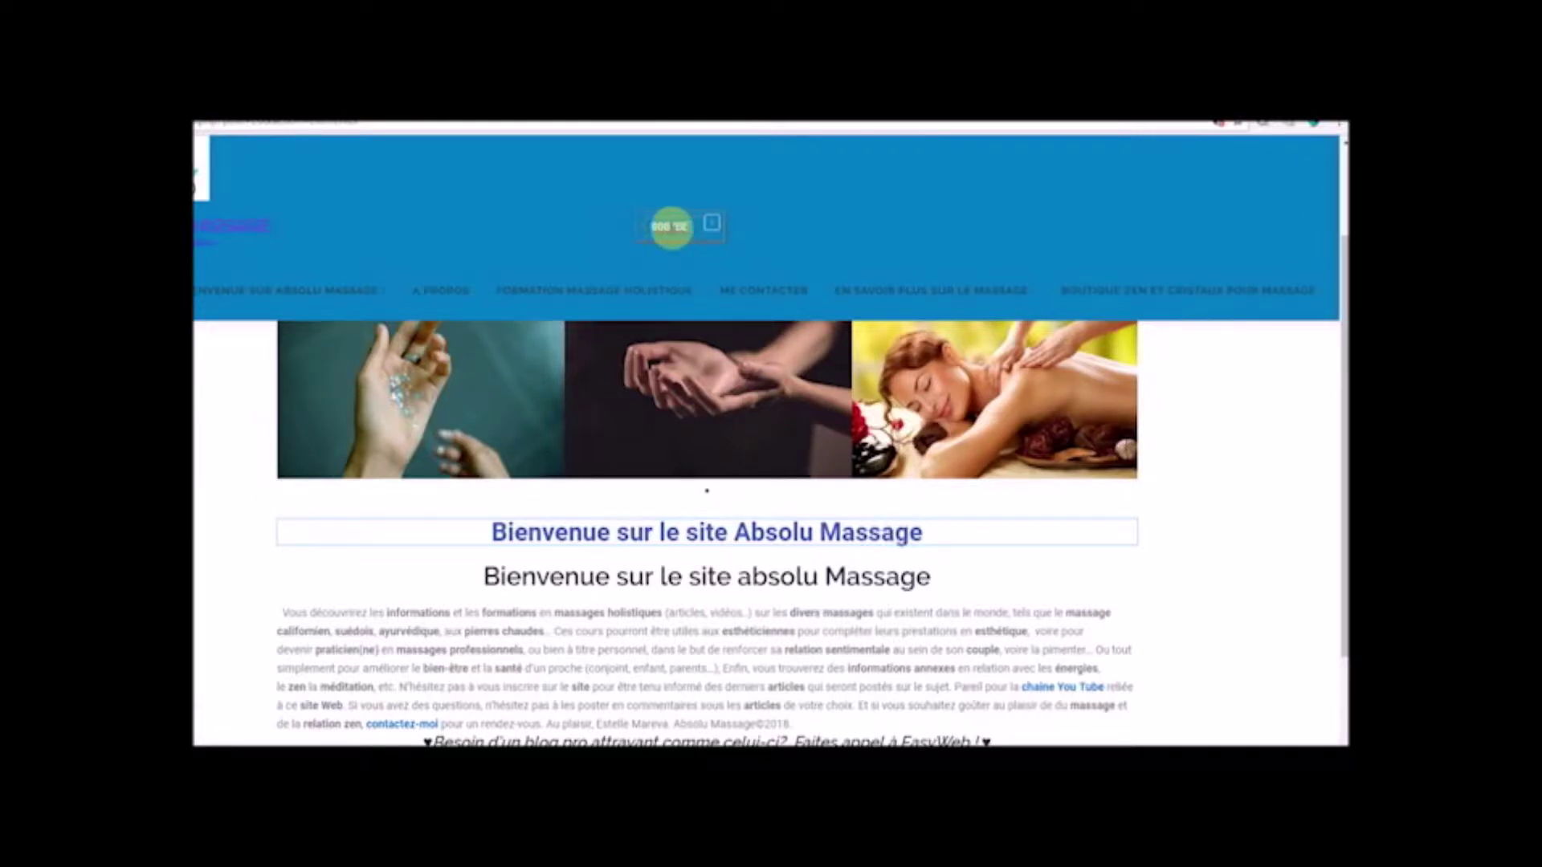
right_click(672, 227)
left_click(723, 321)
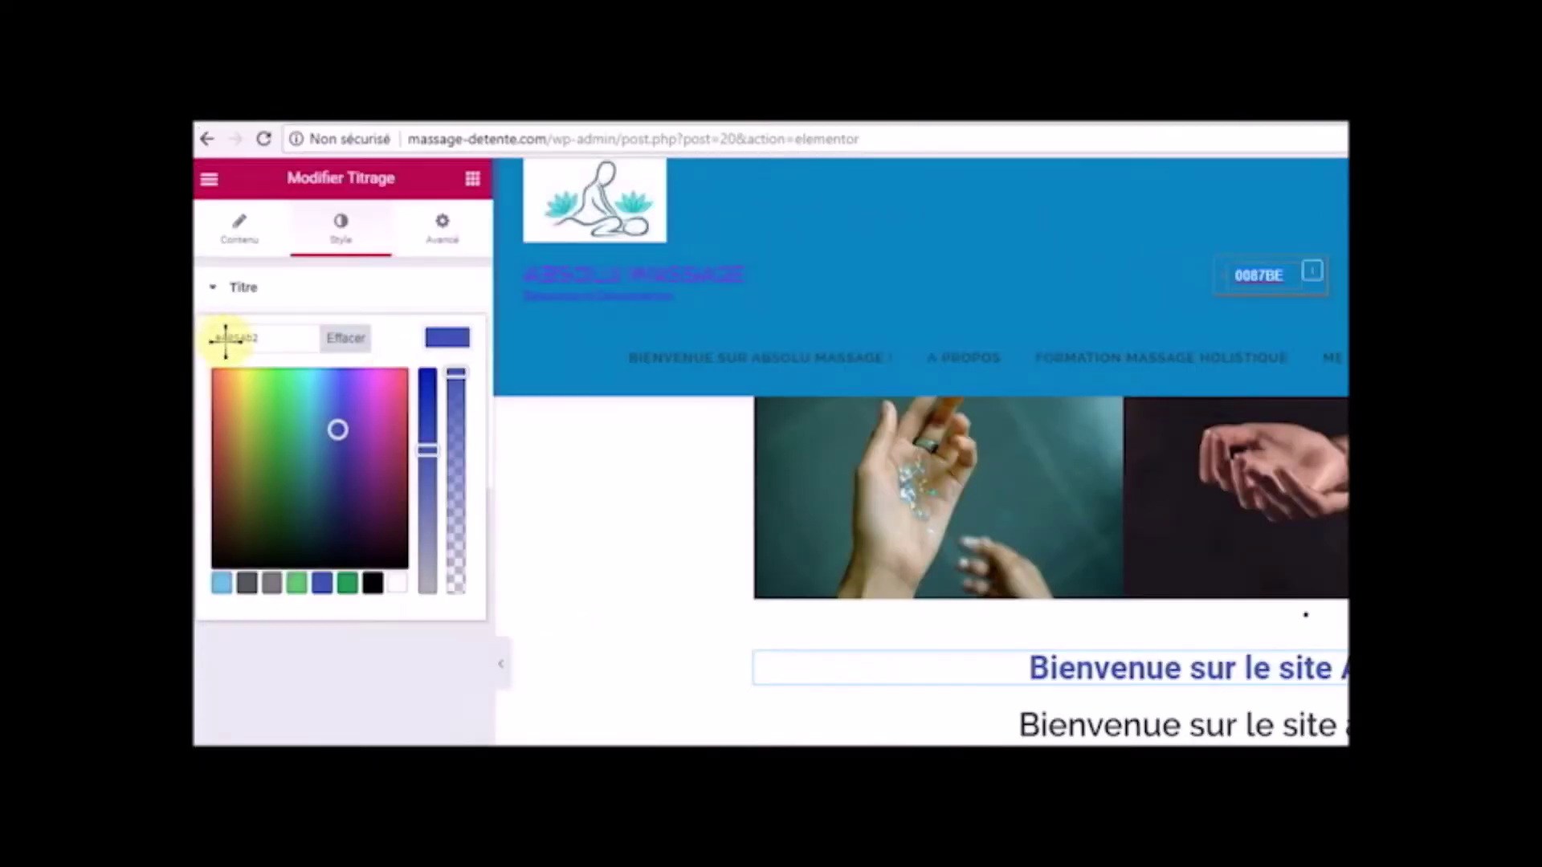
left_click_drag(264, 337, 226, 337)
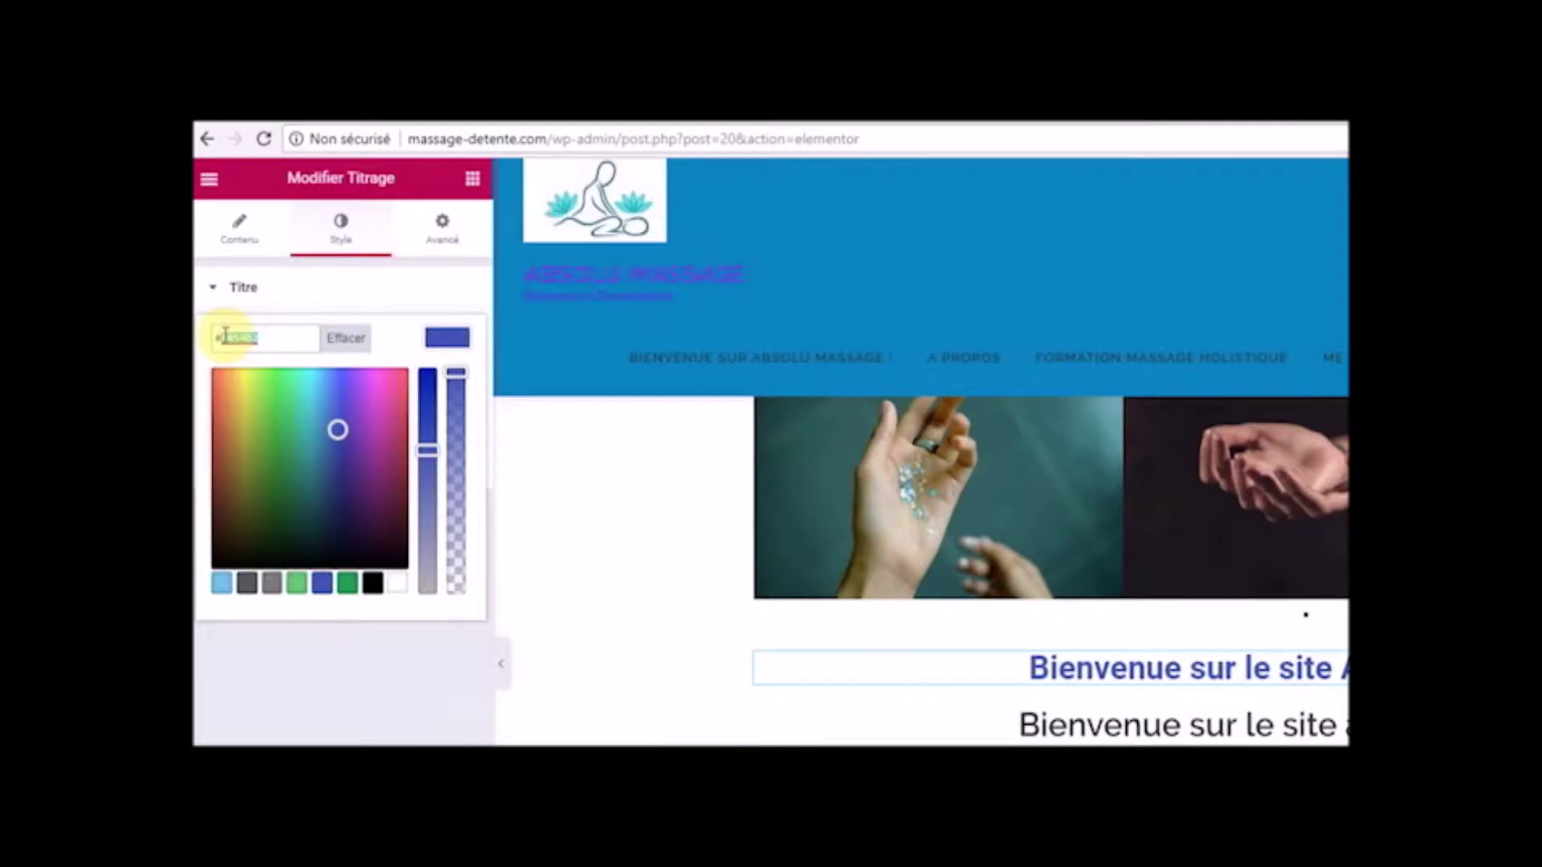
key("BackSpace")
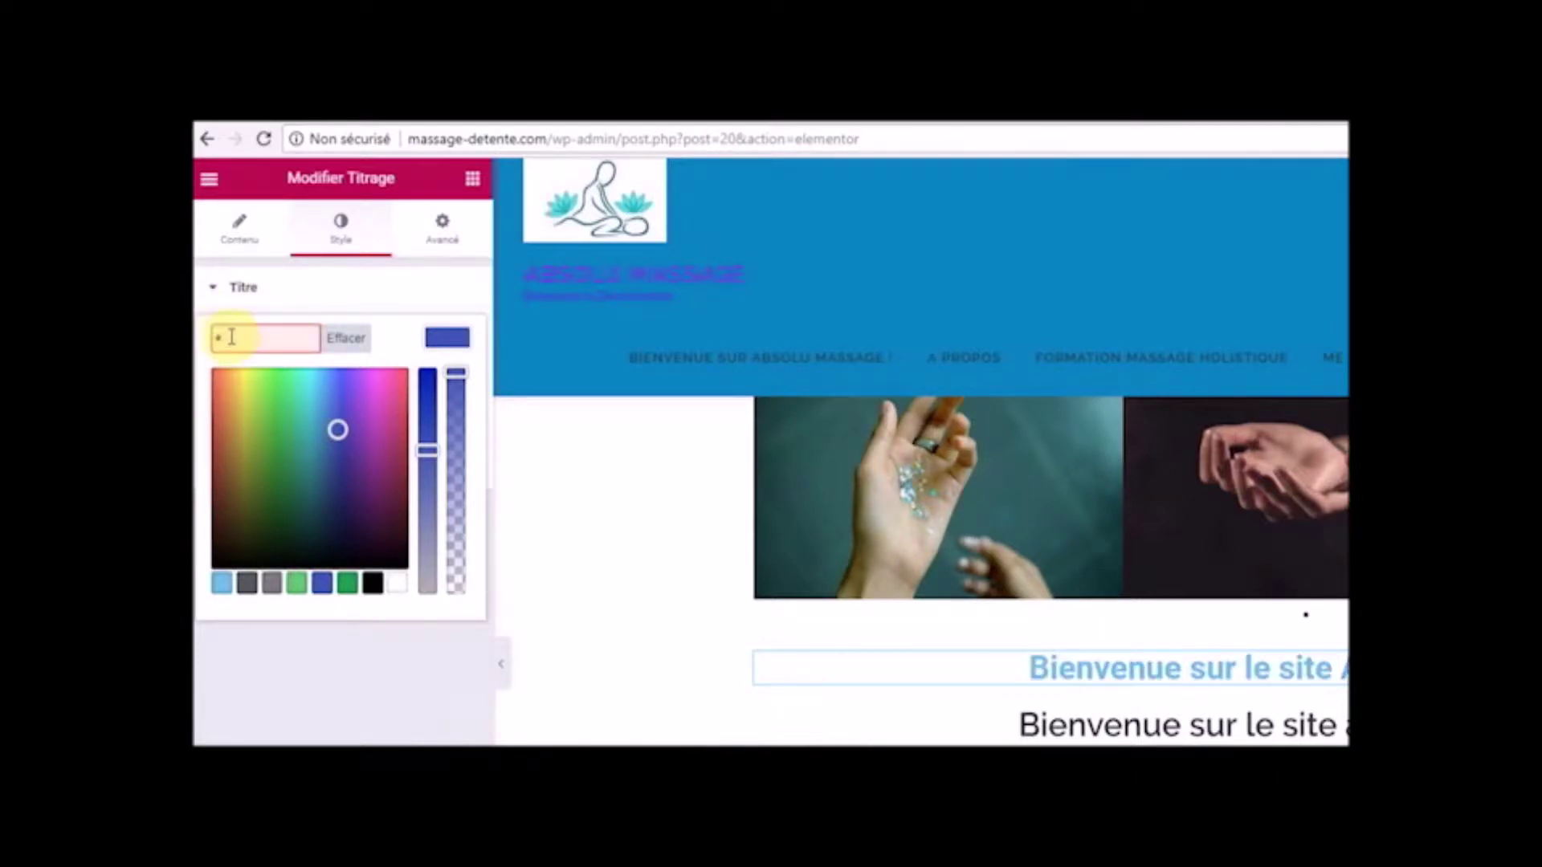
right_click(231, 337)
left_click(299, 468)
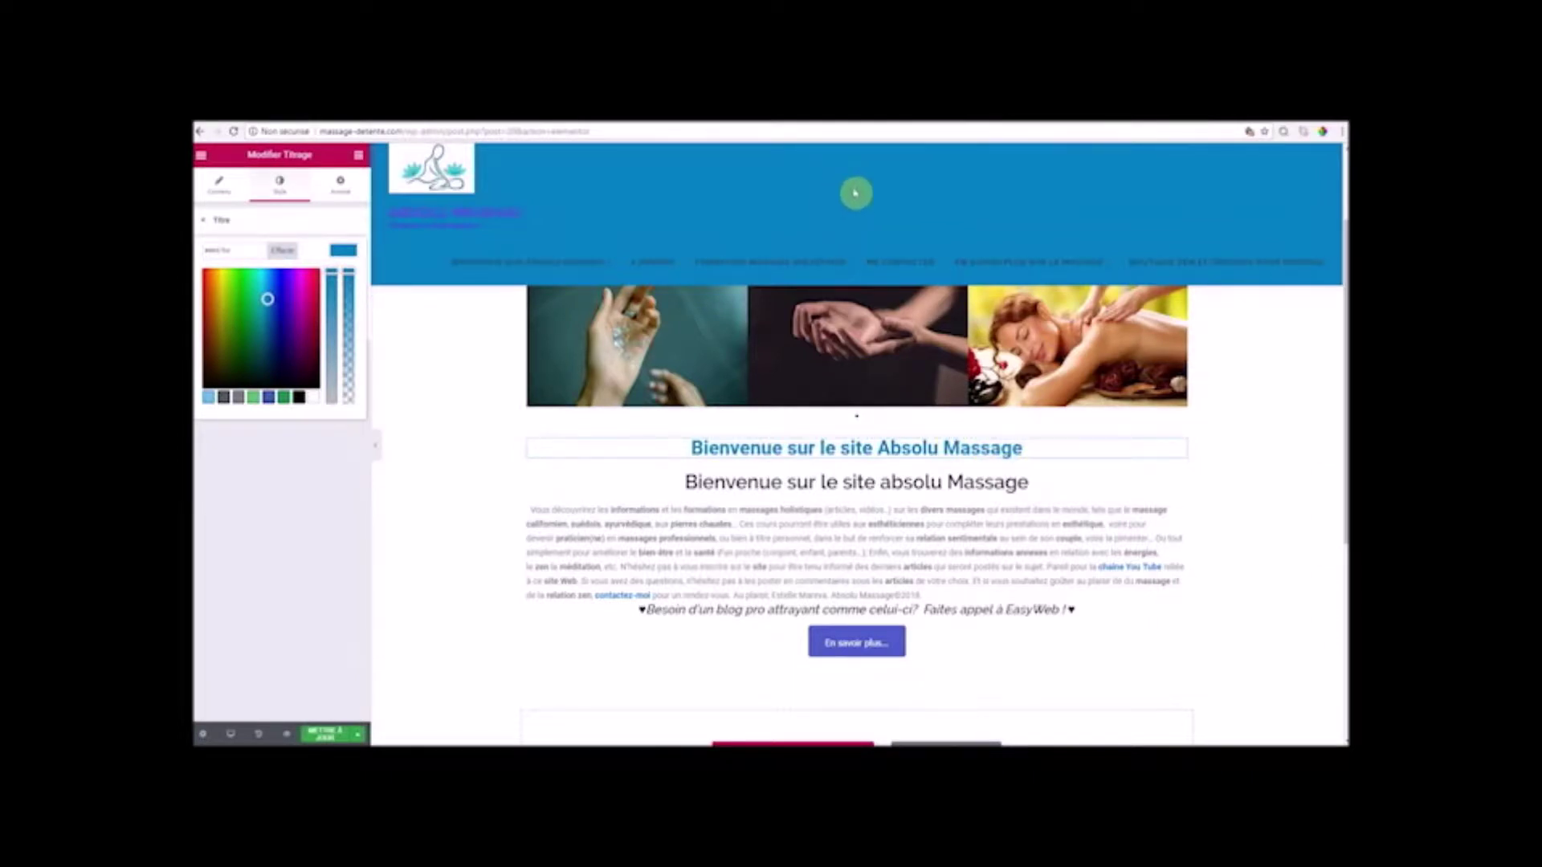
left_click(283, 492)
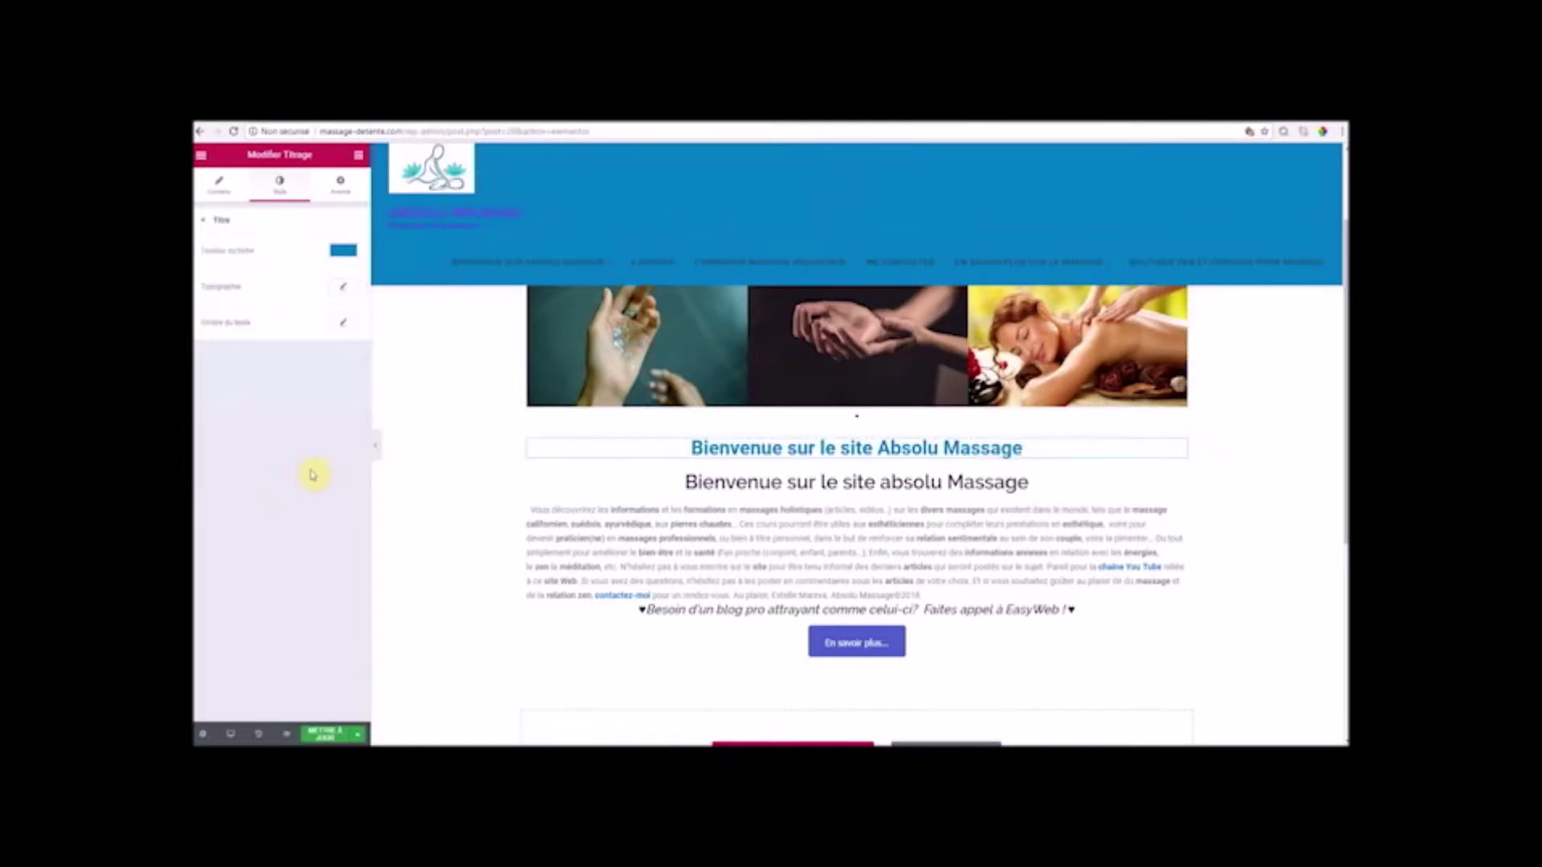
- Set the welcome heading's typography to size 41, letter spacing 3.3 and line height 1.8
left_click(346, 290)
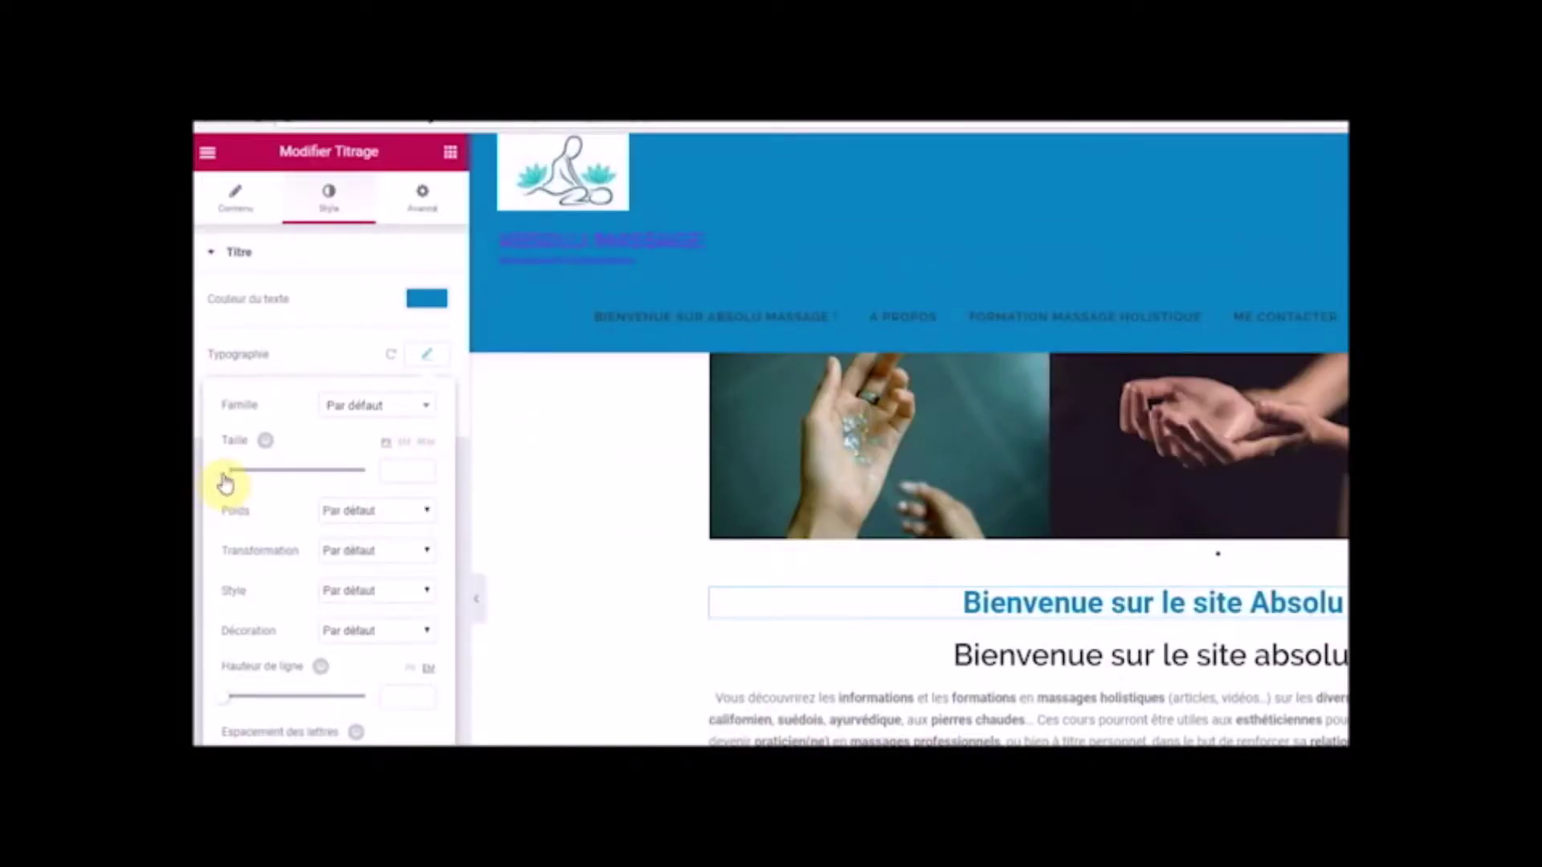
left_click_drag(225, 482, 252, 481)
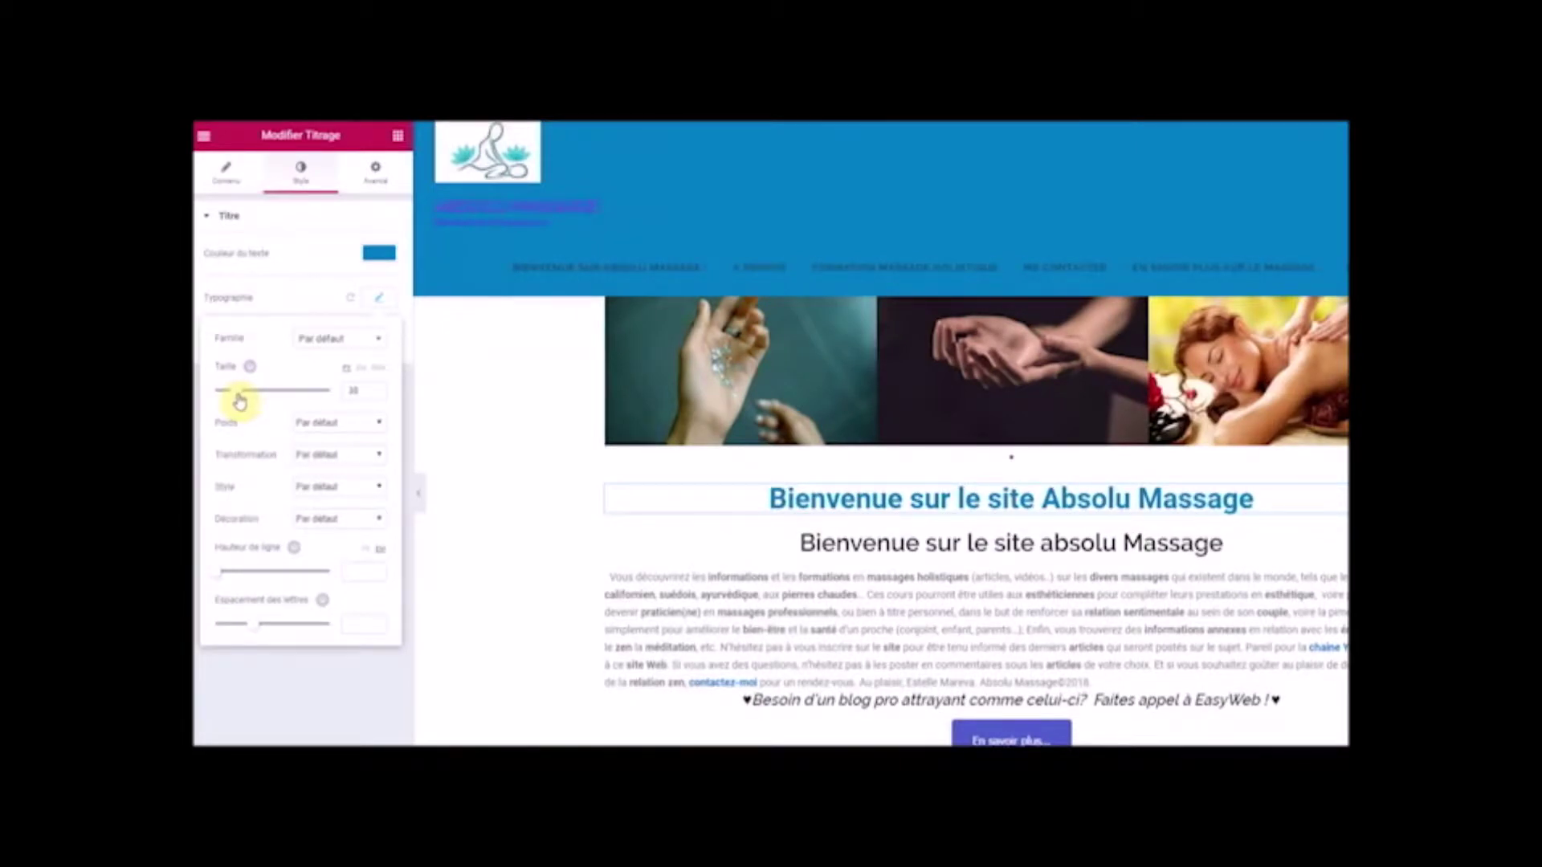
left_click_drag(240, 401, 242, 404)
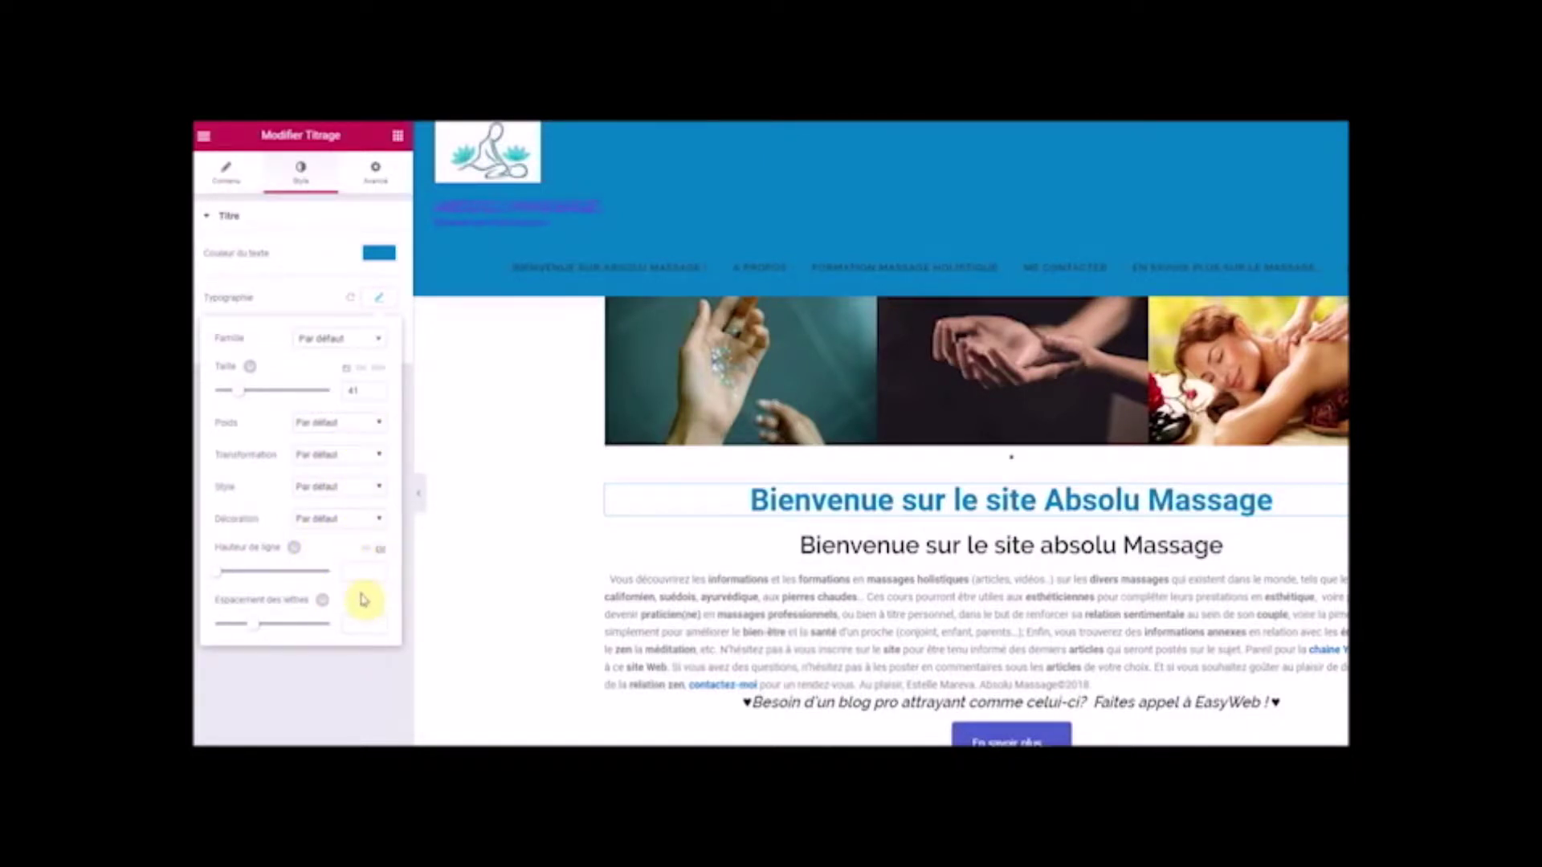
left_click_drag(257, 632, 283, 636)
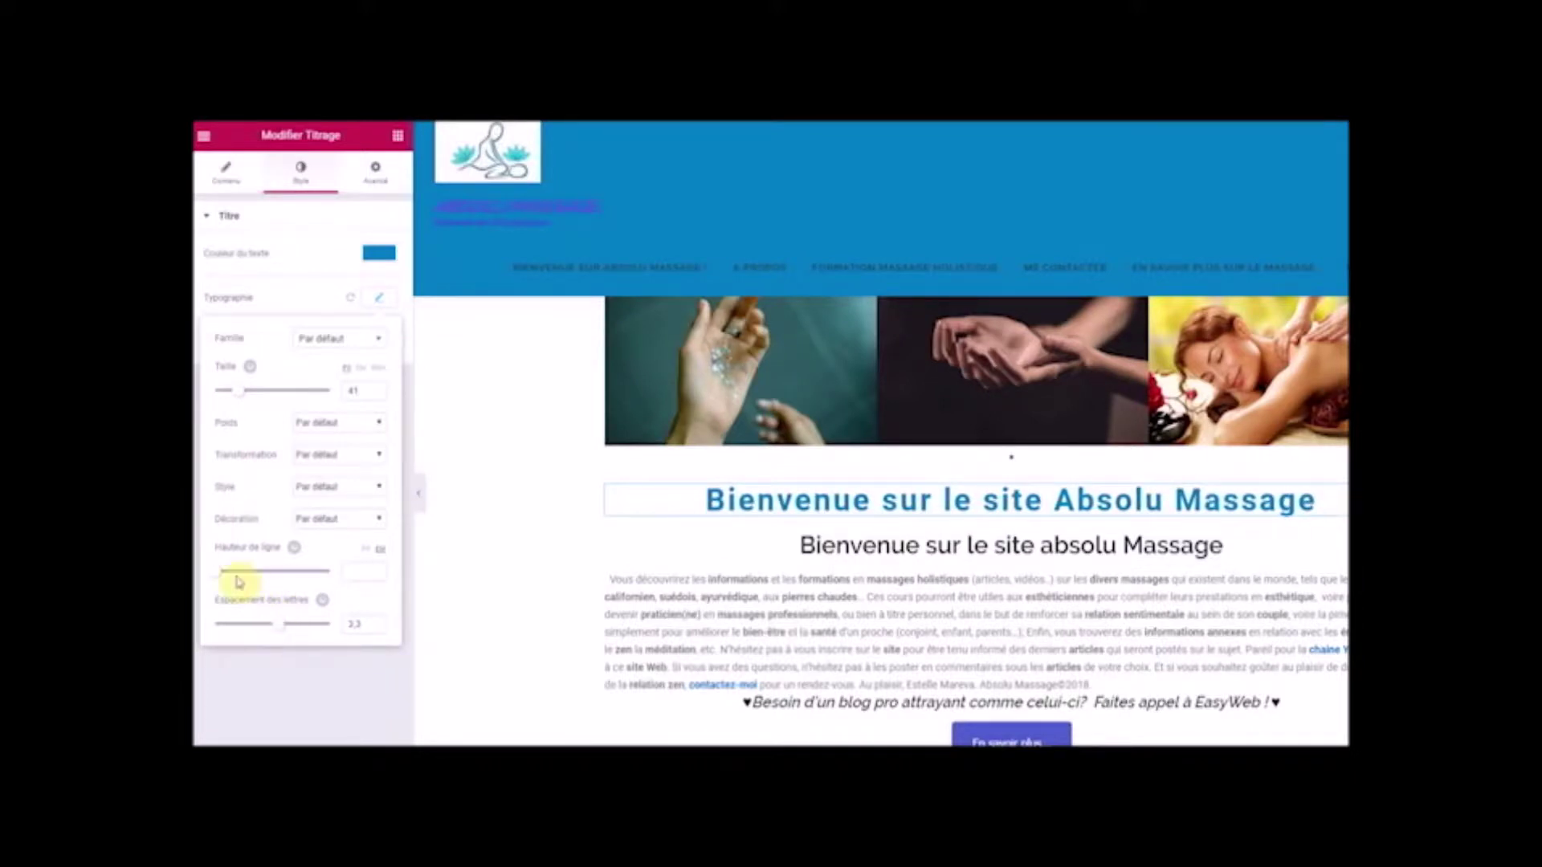
left_click_drag(217, 578, 237, 584)
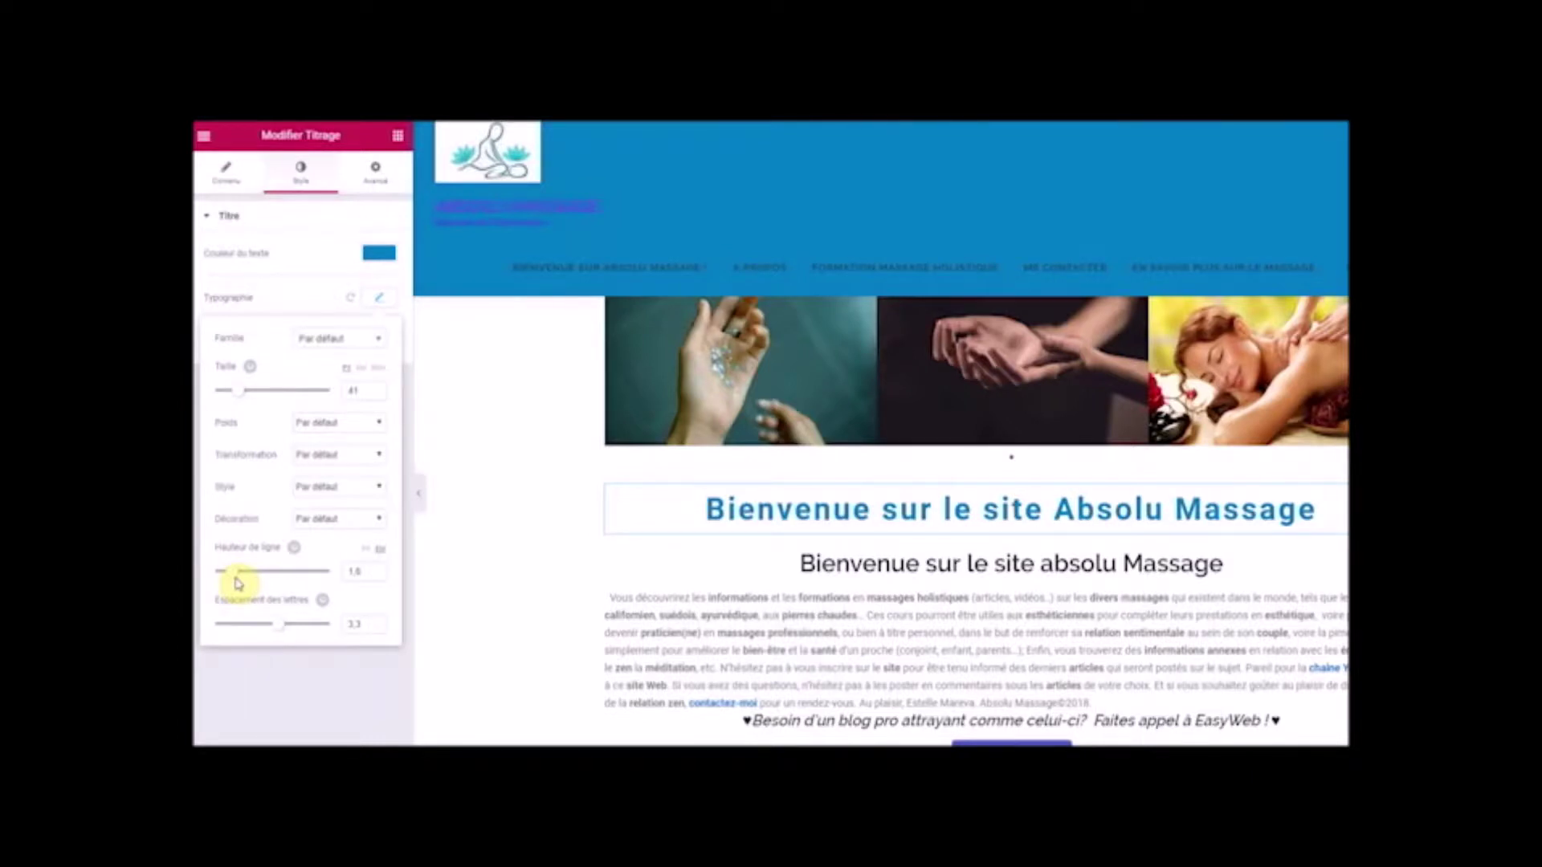
- Try the Italique style on the welcome heading, and set its style to Oblique
left_click(384, 522)
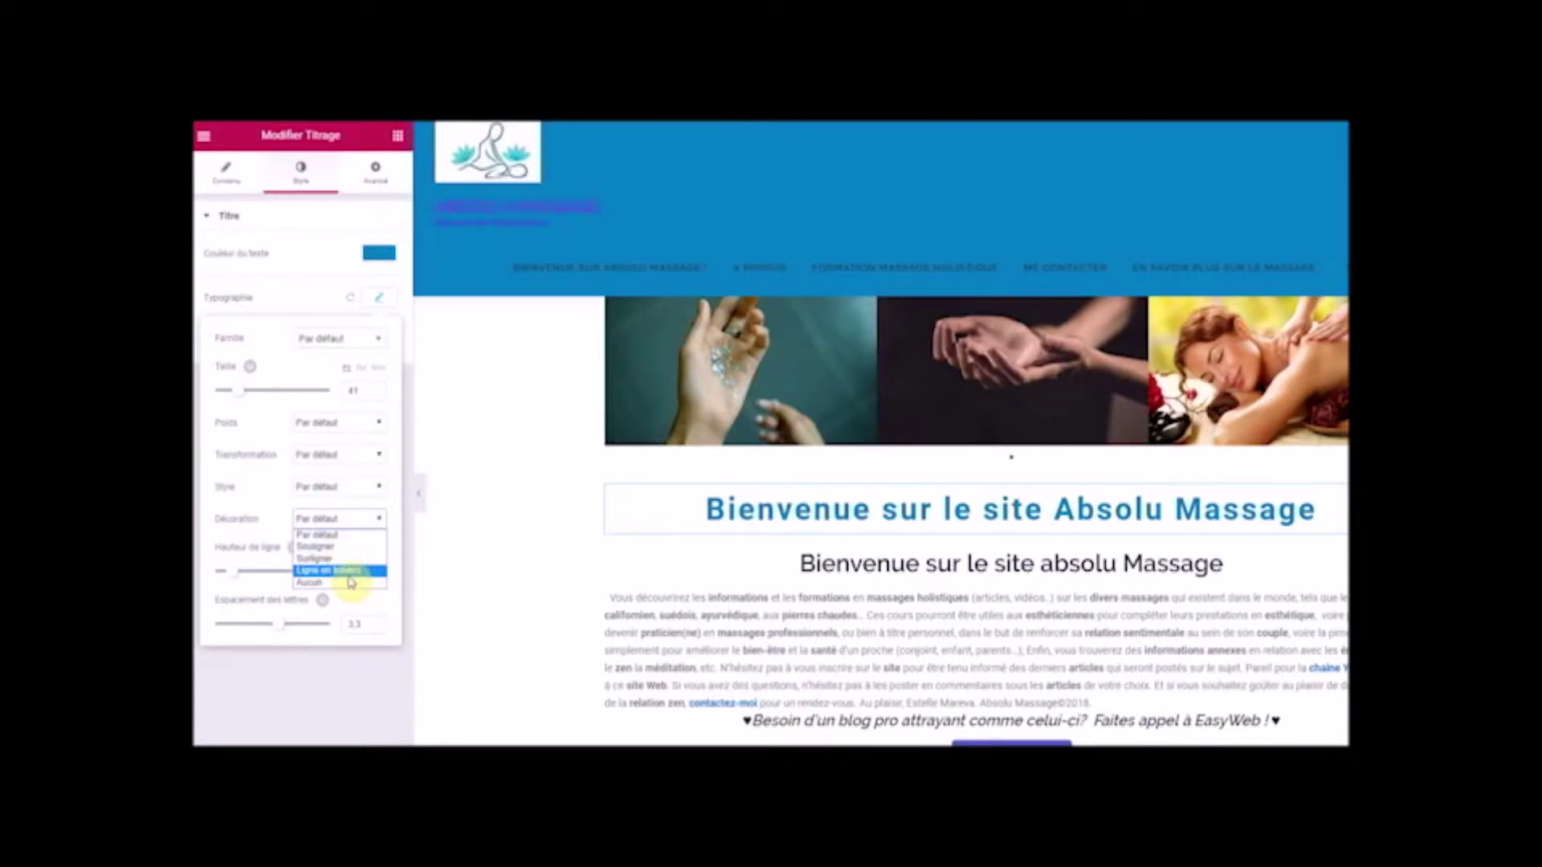
left_click(379, 490)
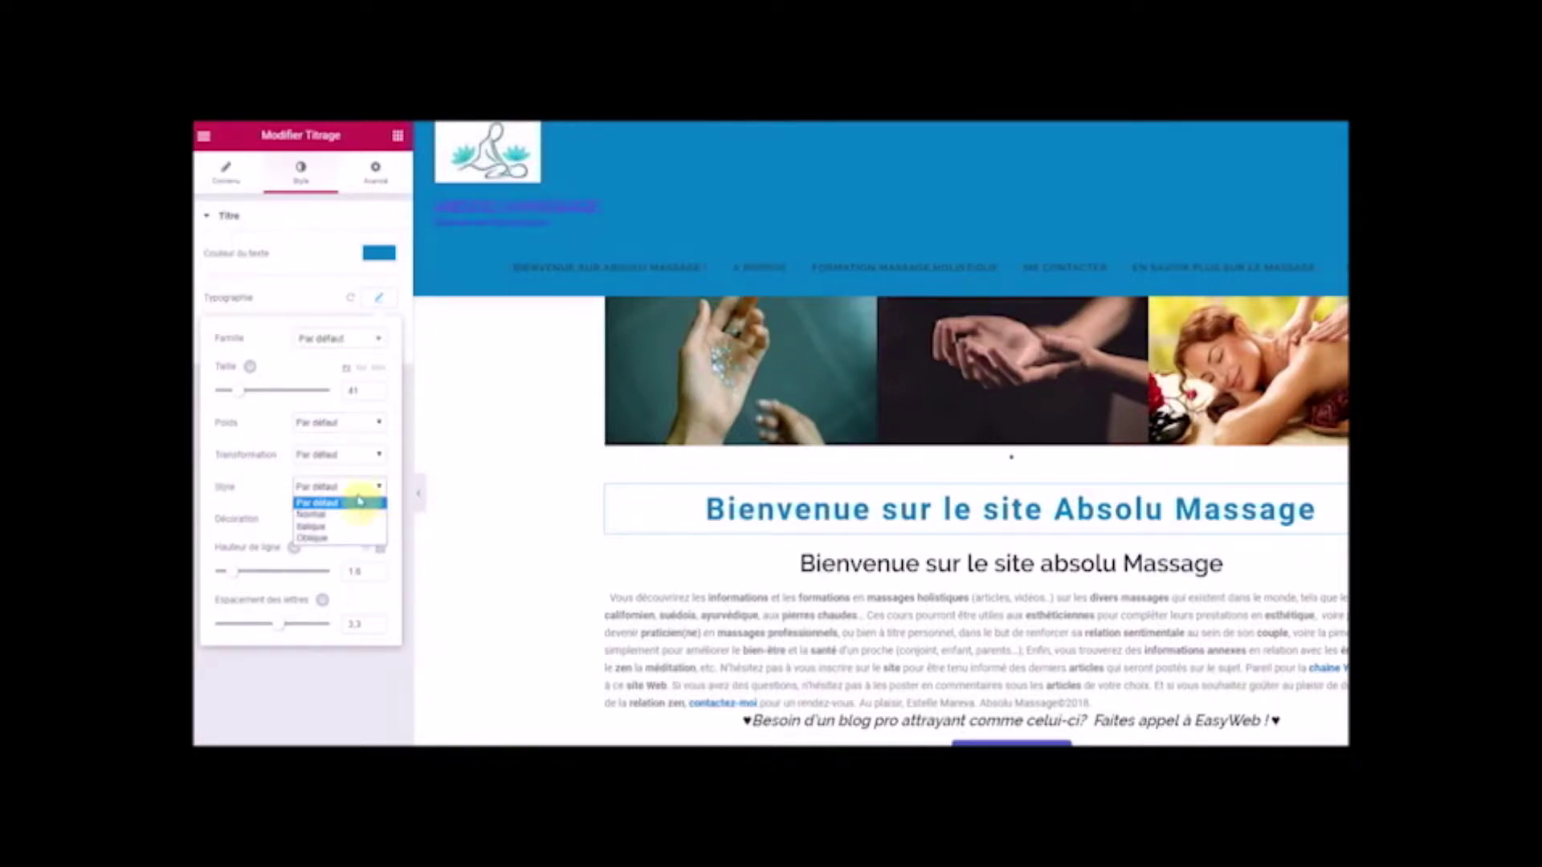
left_click(331, 528)
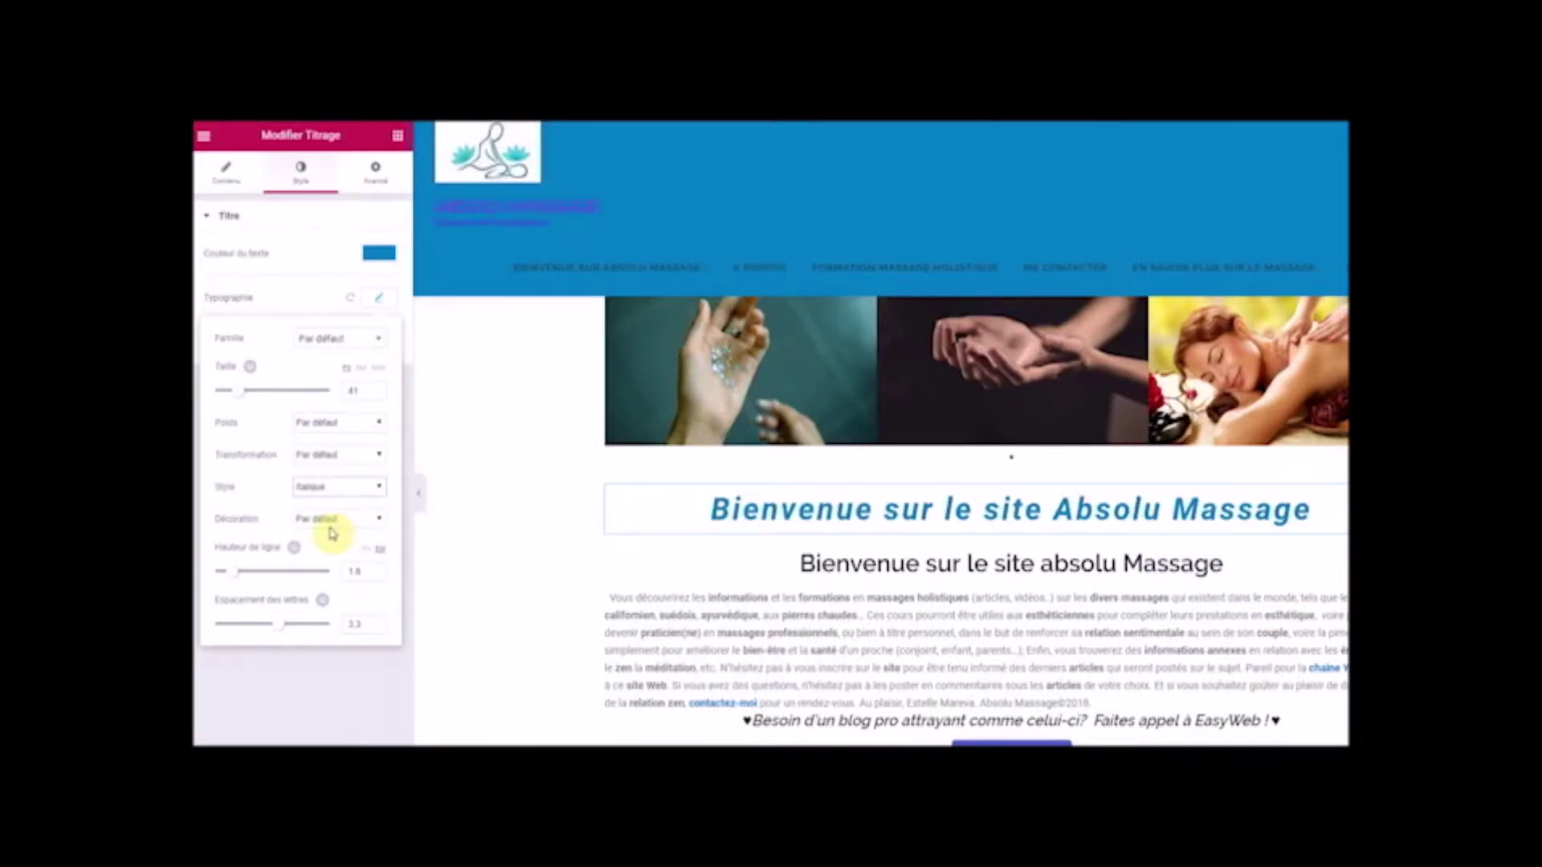
left_click(379, 488)
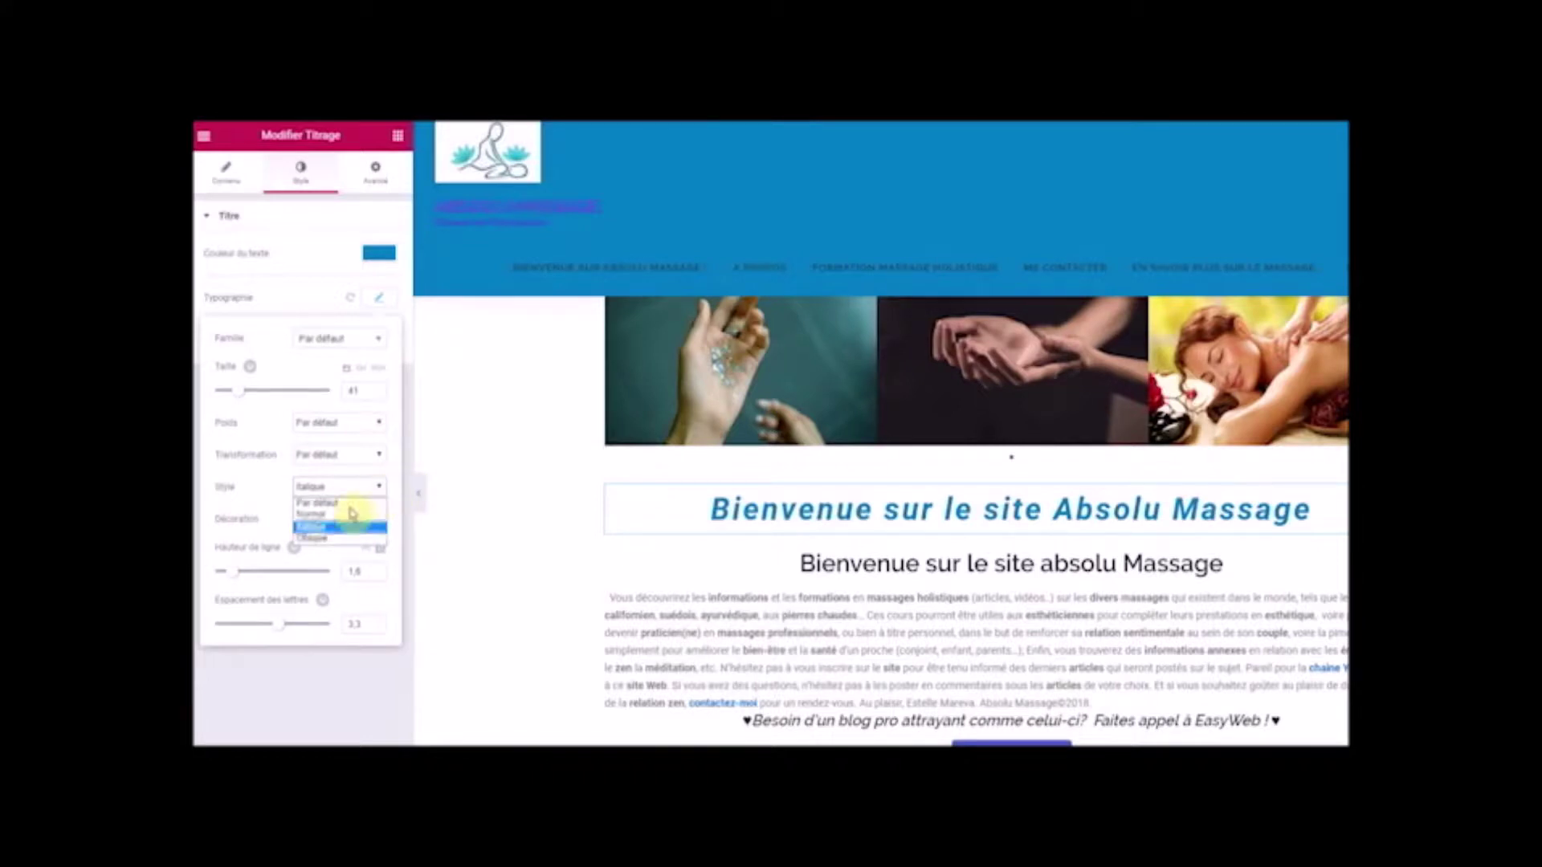
left_click(325, 539)
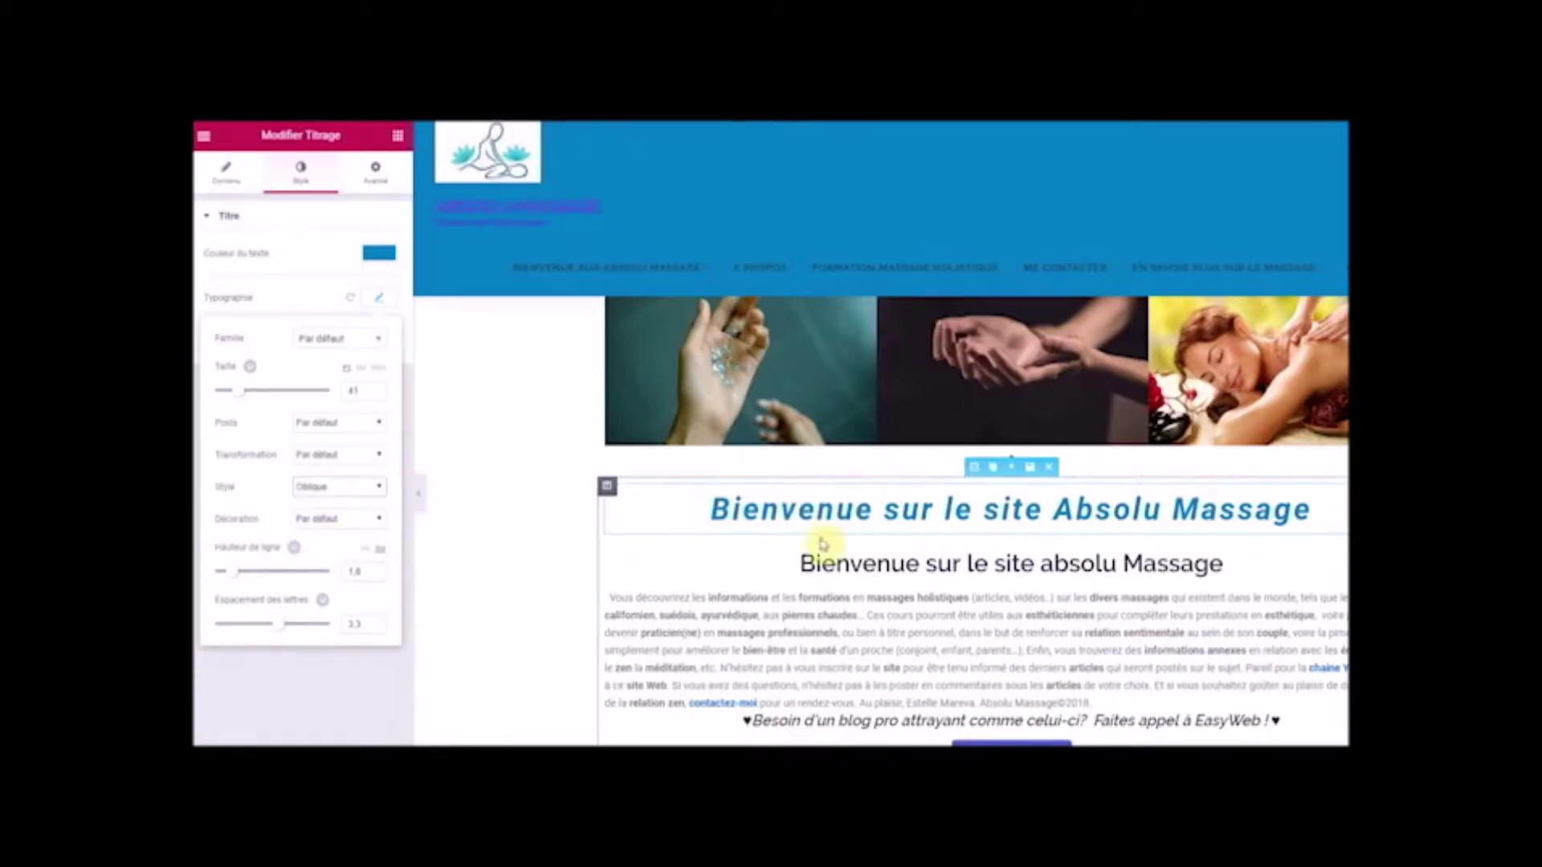
- Try the Bold weight on the welcome heading and return the weight to Par défaut
left_click(380, 430)
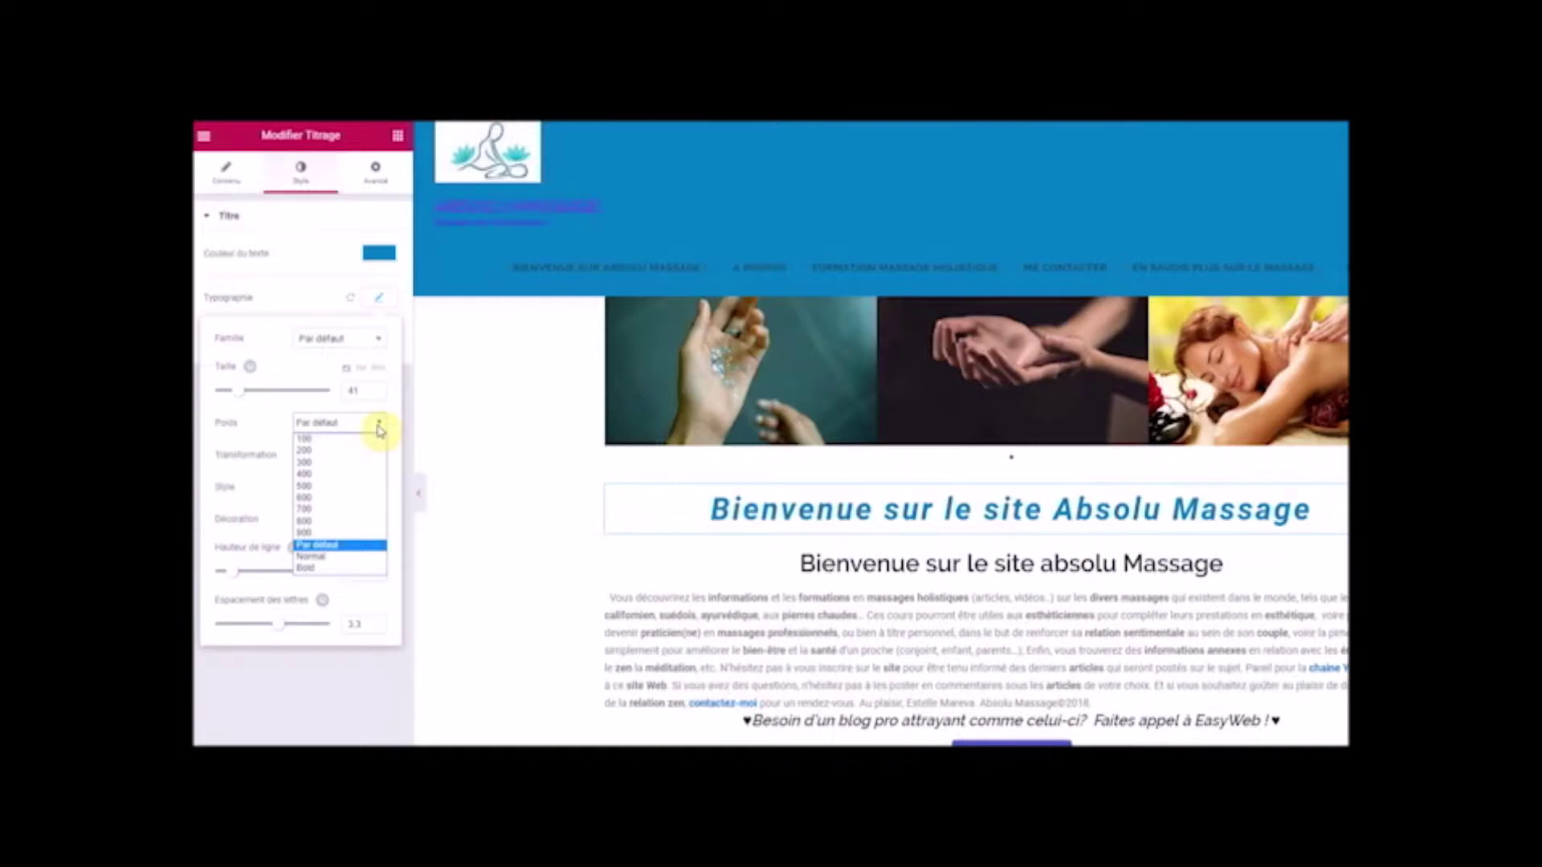
left_click(333, 568)
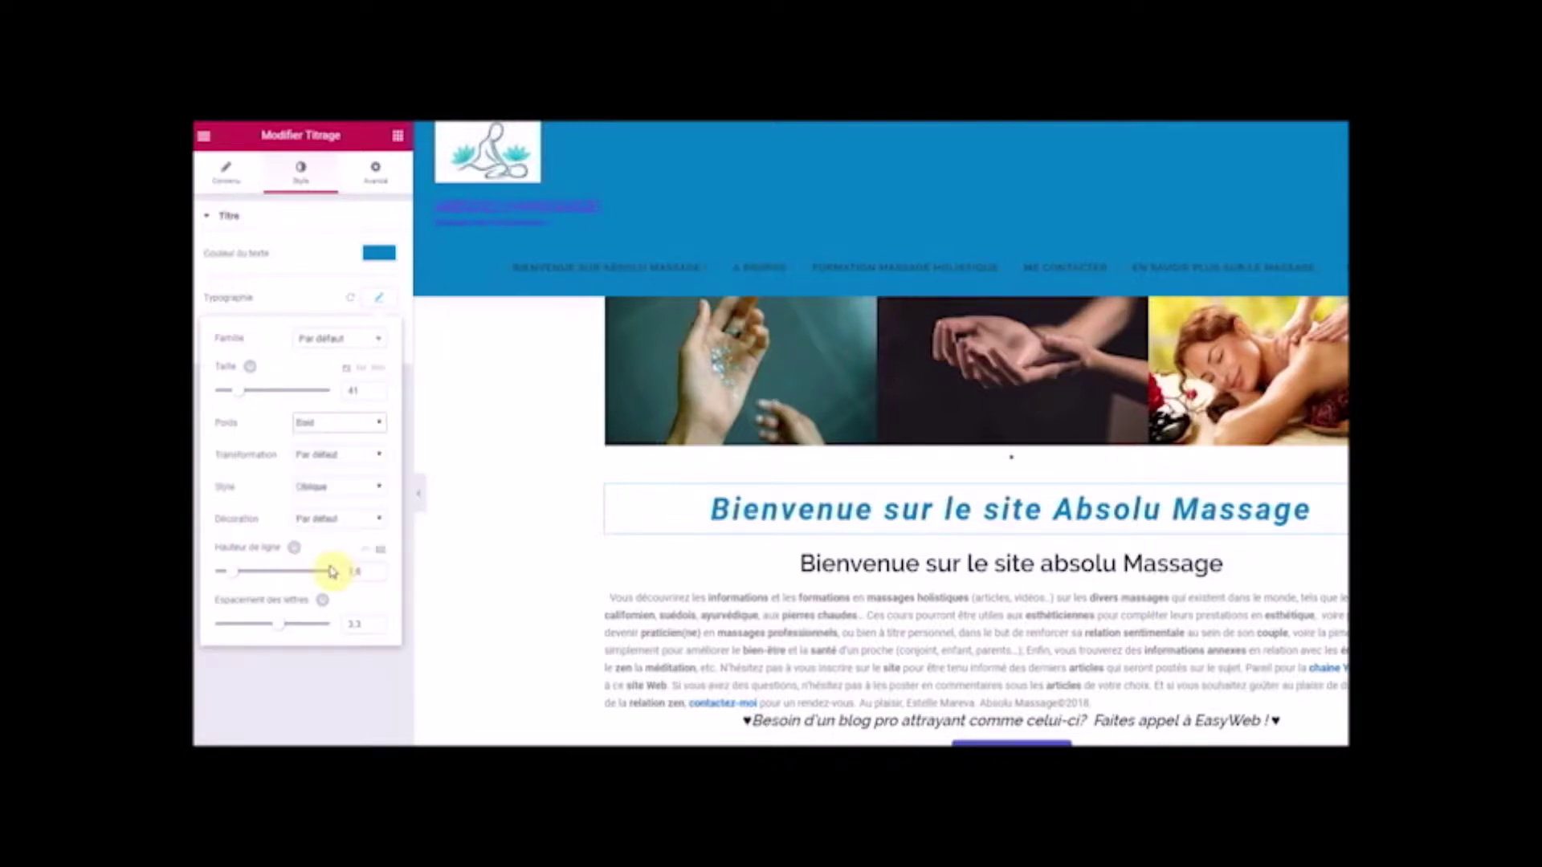
left_click(378, 424)
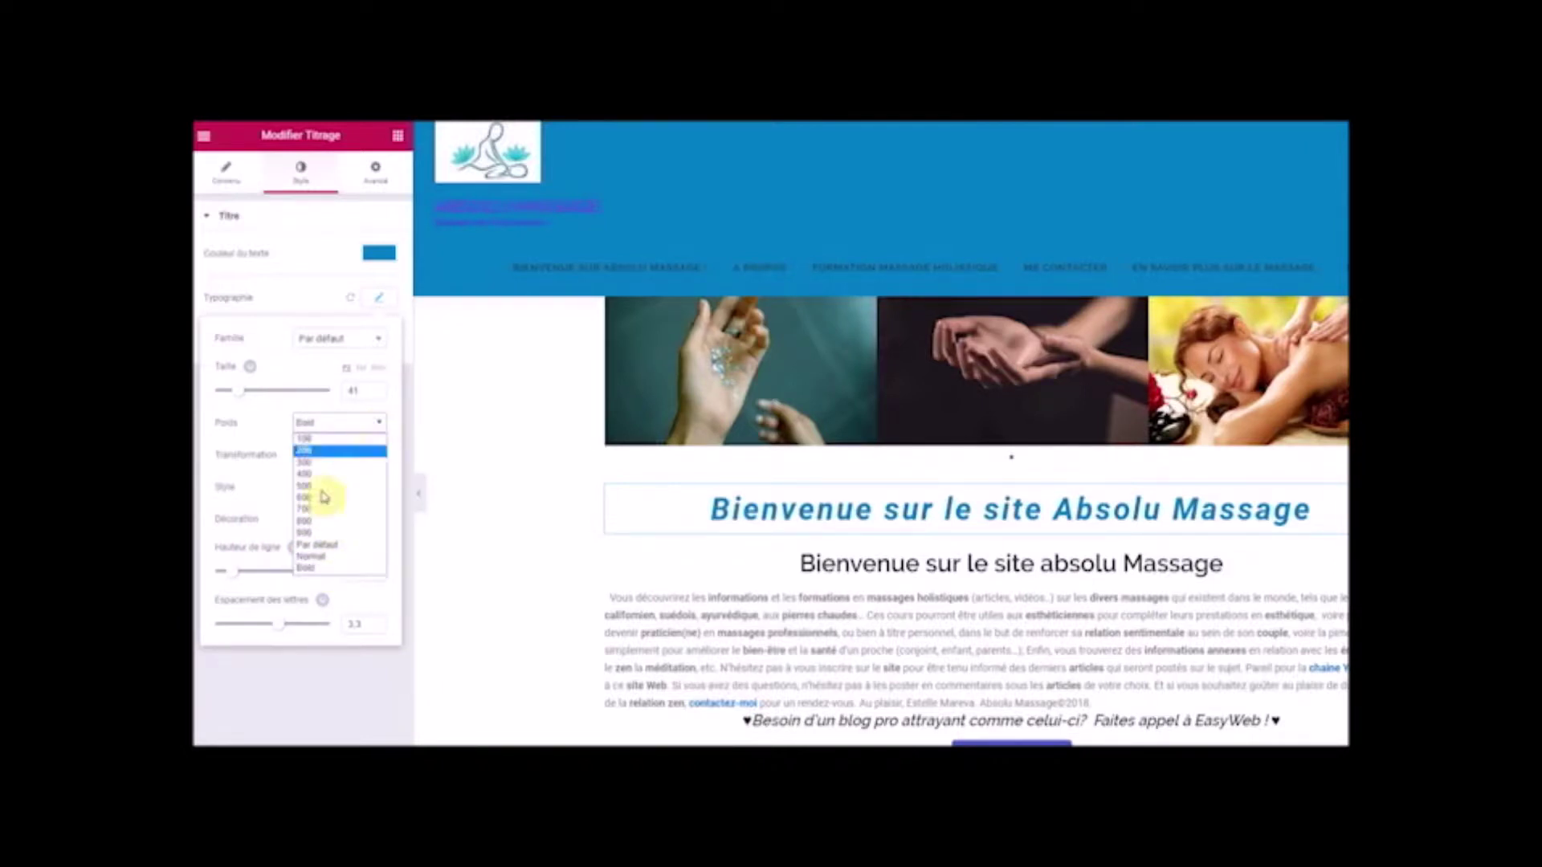
left_click(329, 549)
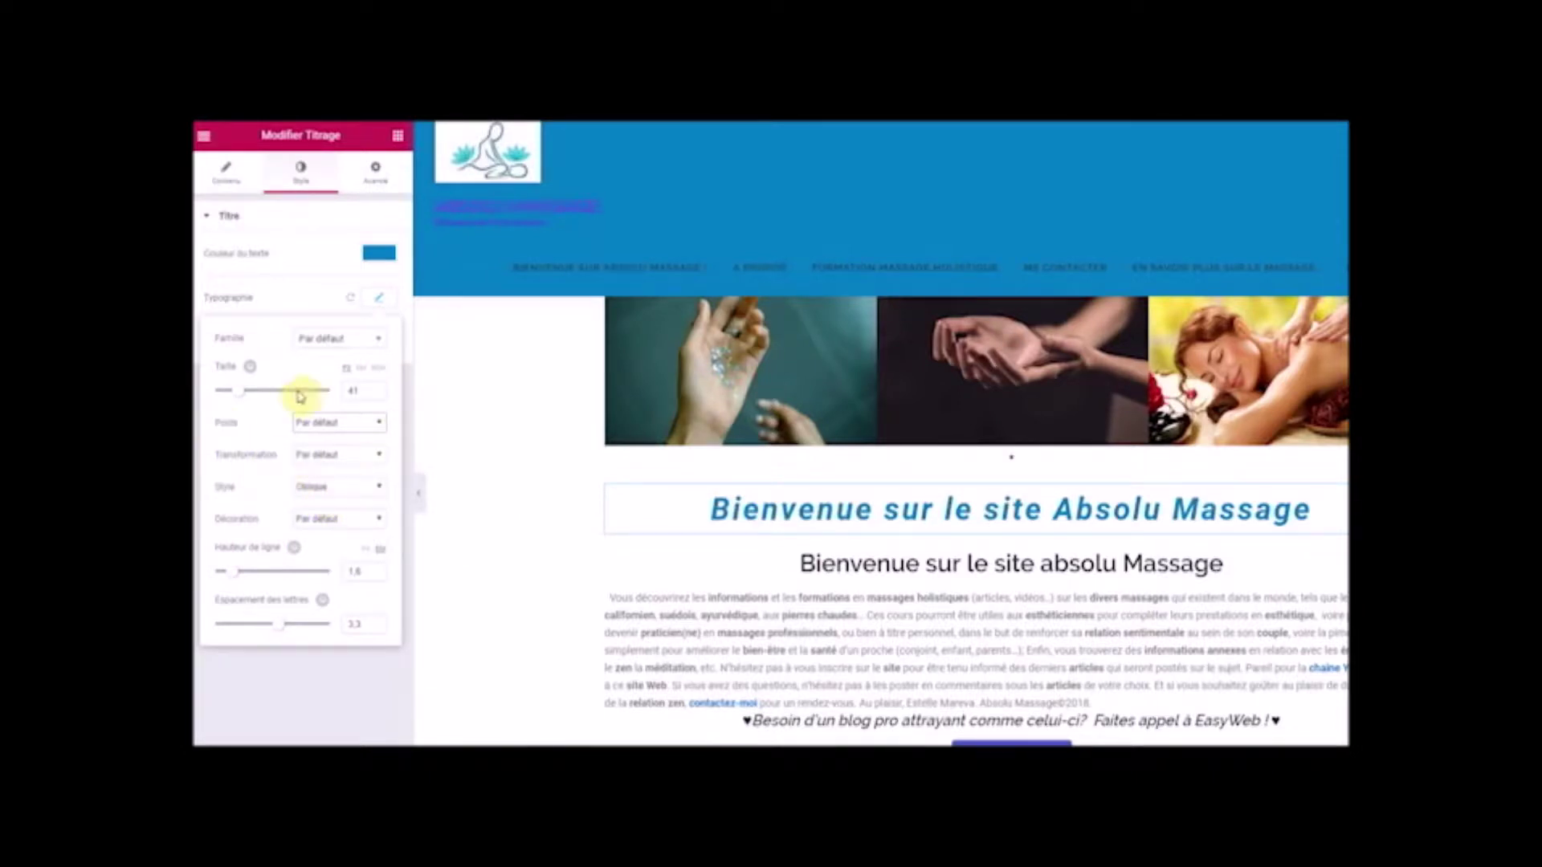
- Give the welcome heading a classic background type in its advanced settings and open the background colour choice
left_click(224, 215)
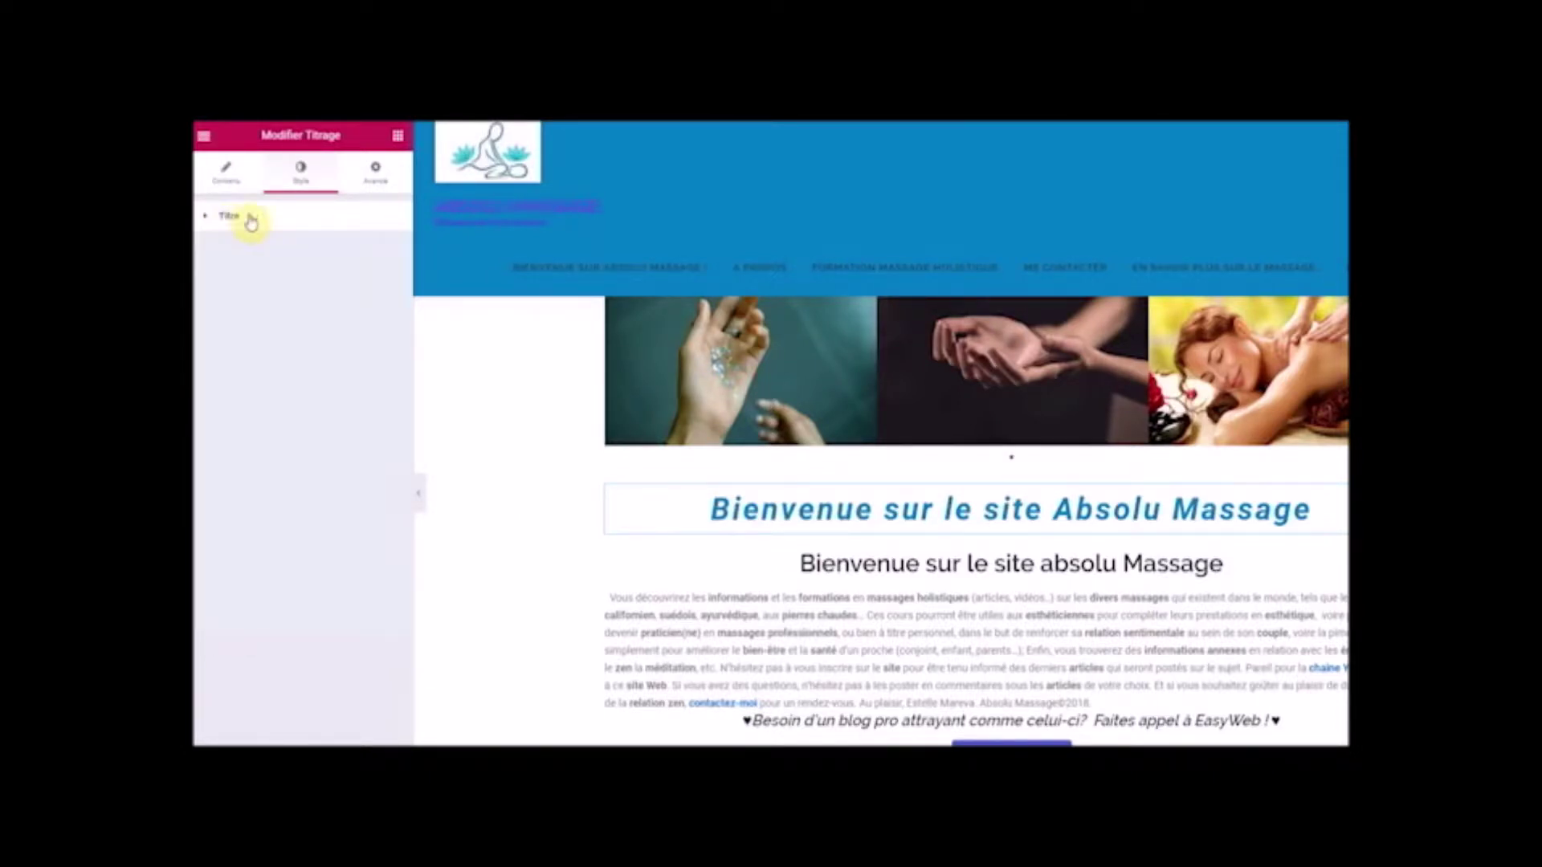
left_click(389, 185)
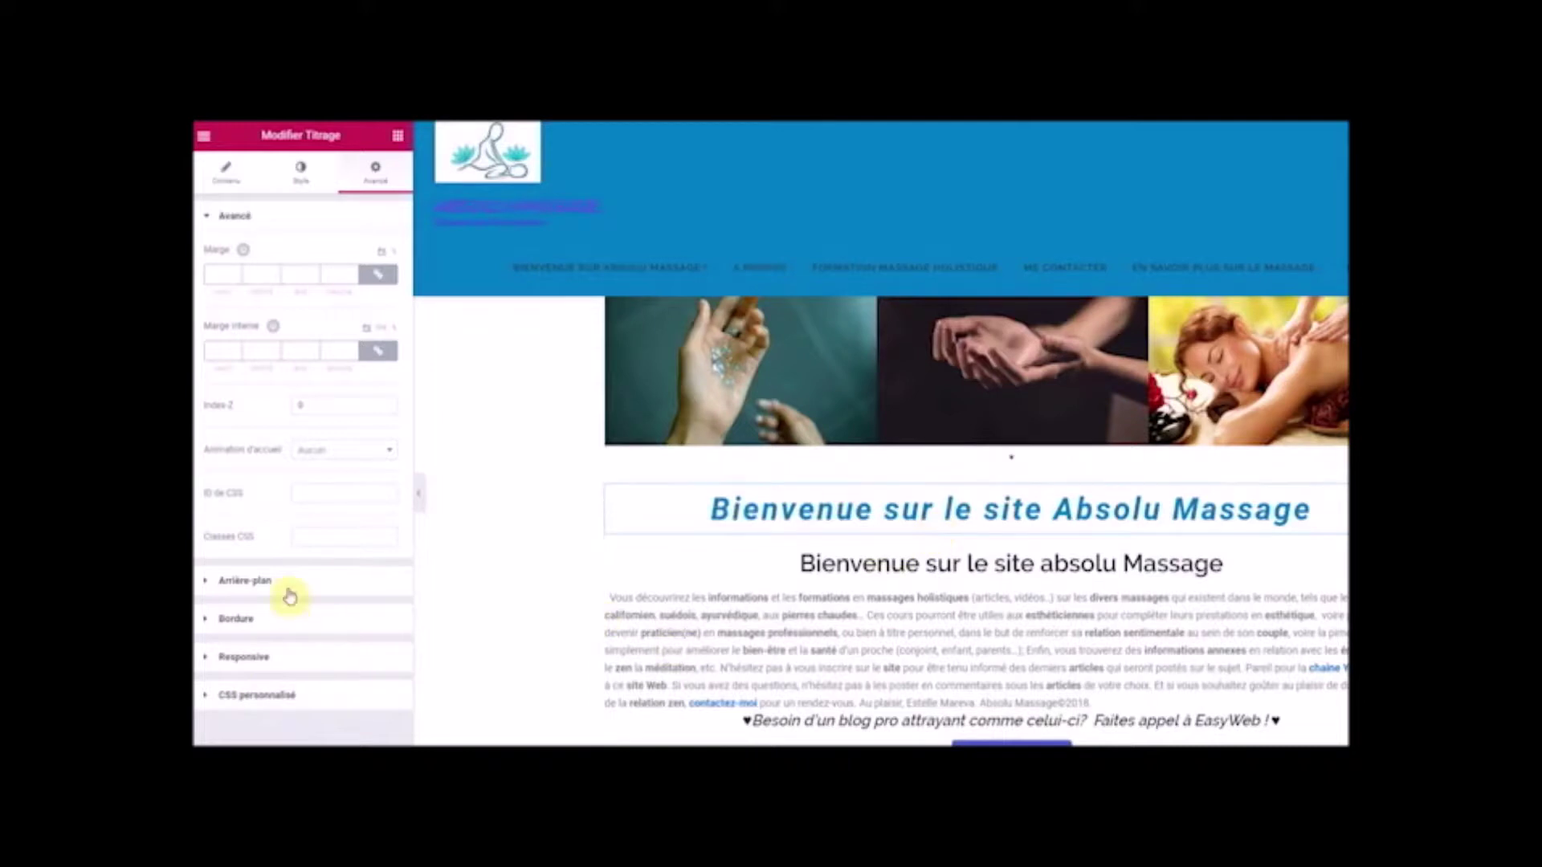
left_click(235, 579)
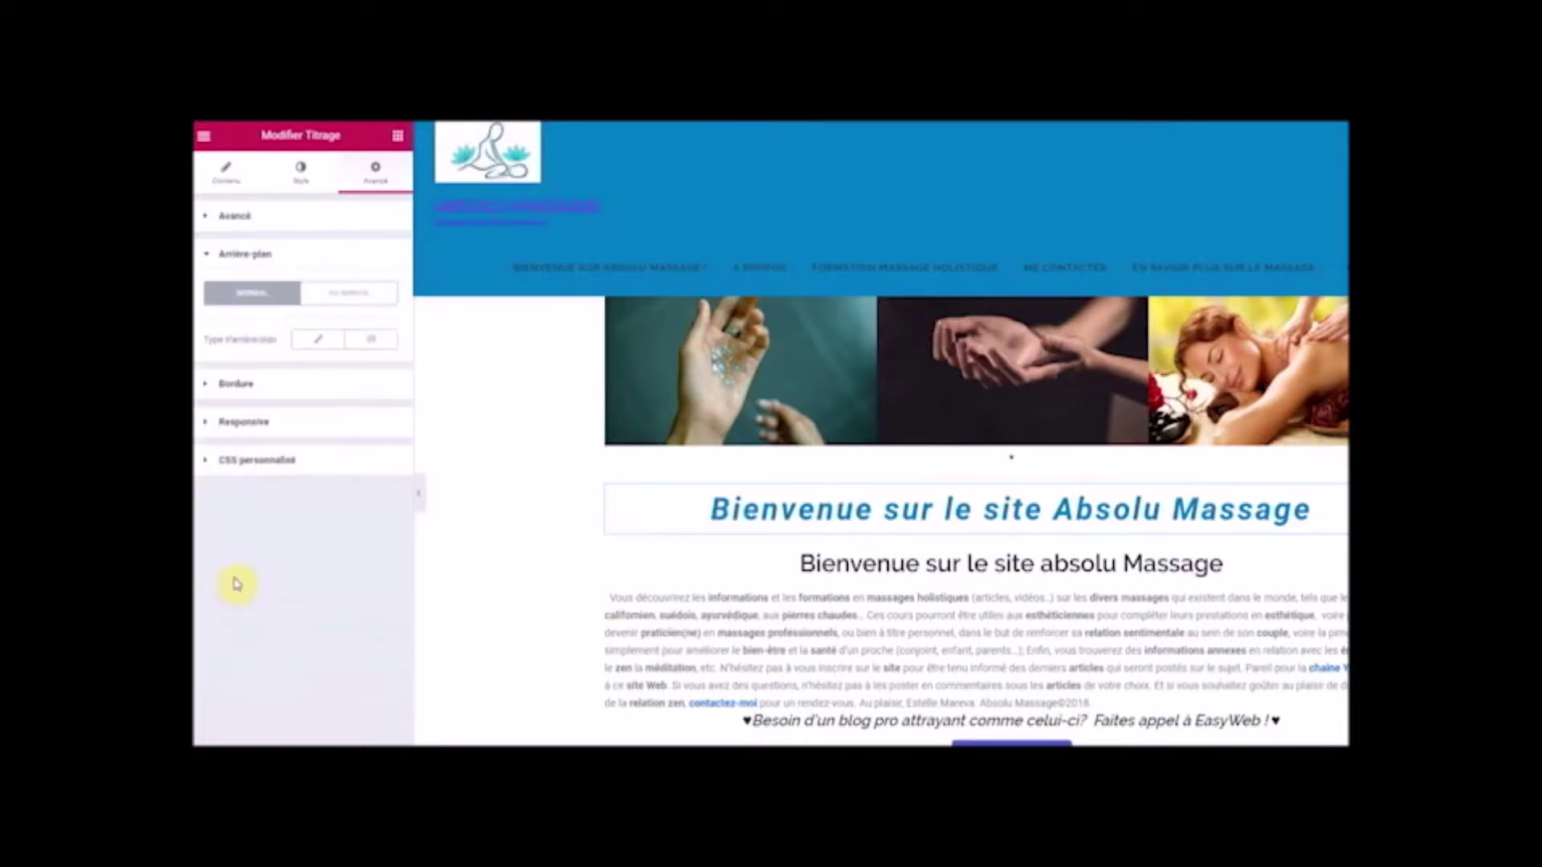
left_click(315, 344)
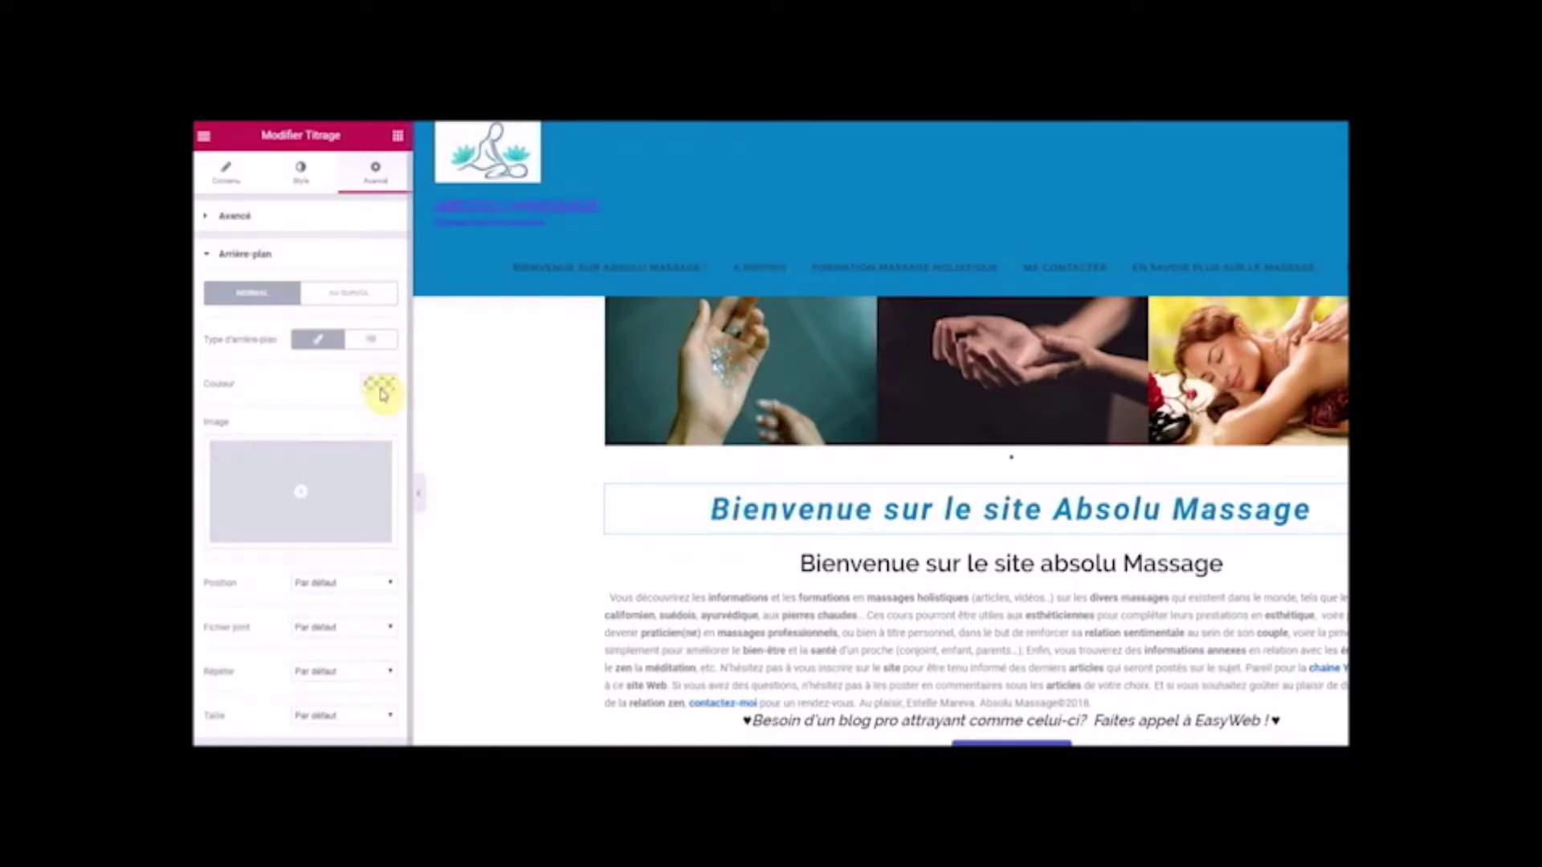
left_click(381, 389)
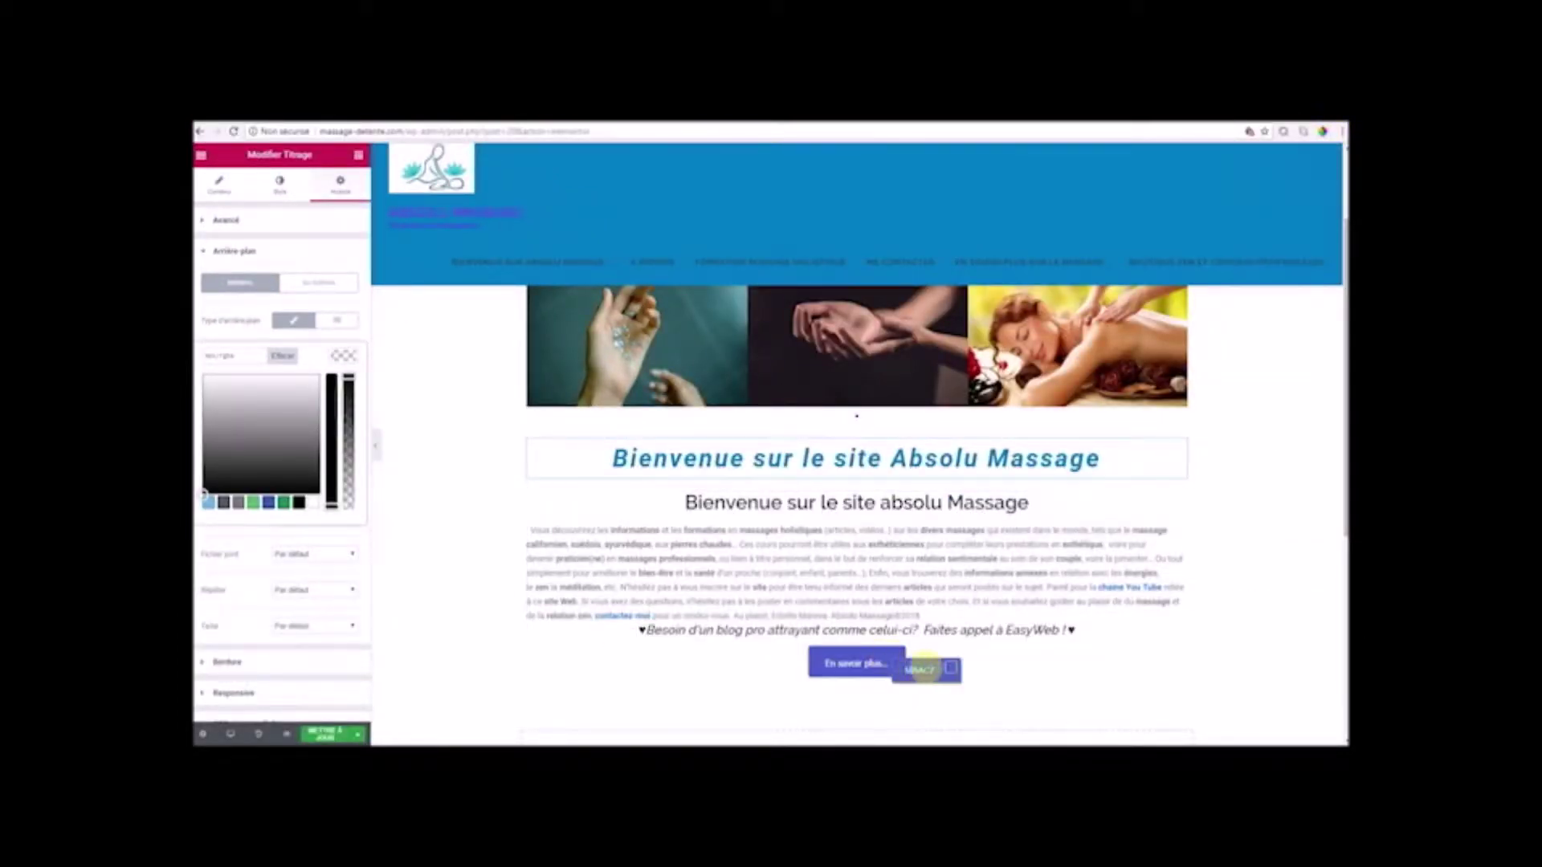
- Copy the sampled hex colour code of the "En savoir plus..." button and leave the colour sampler
right_click(926, 669)
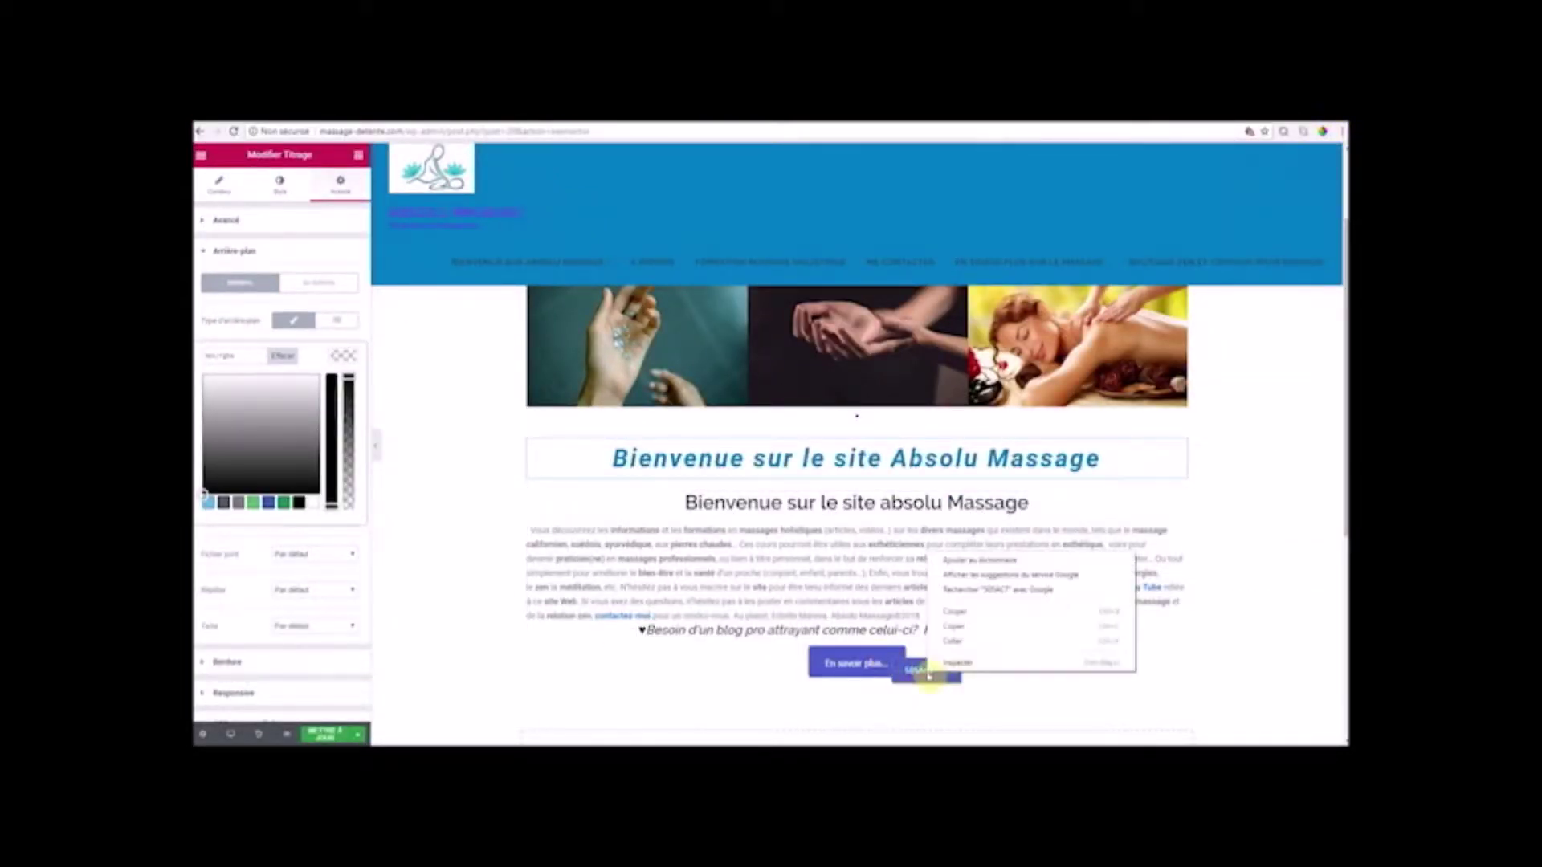
left_click(963, 623)
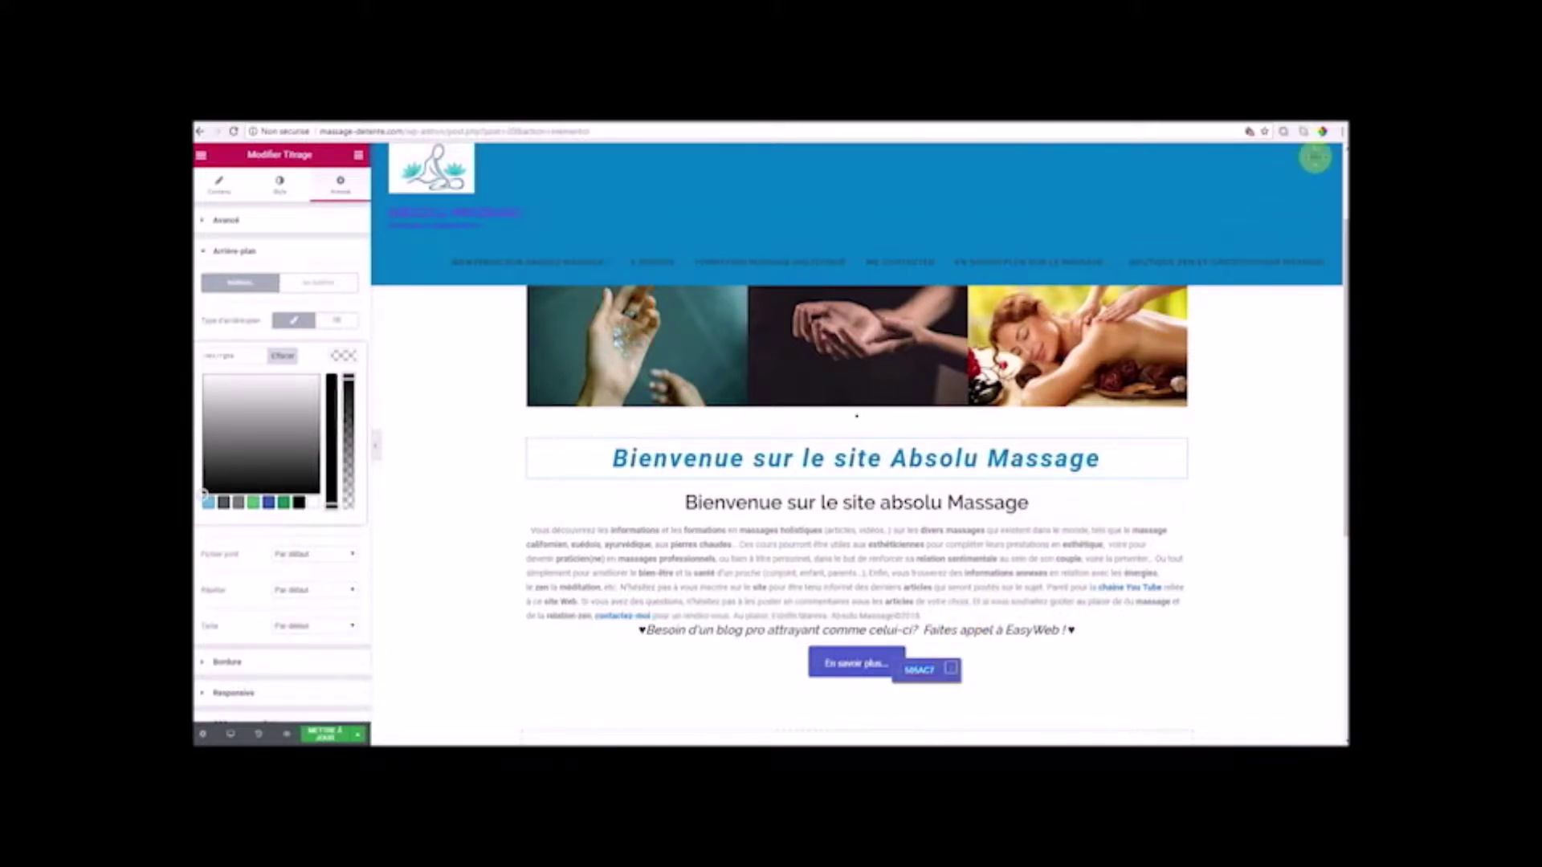
left_click(1322, 132)
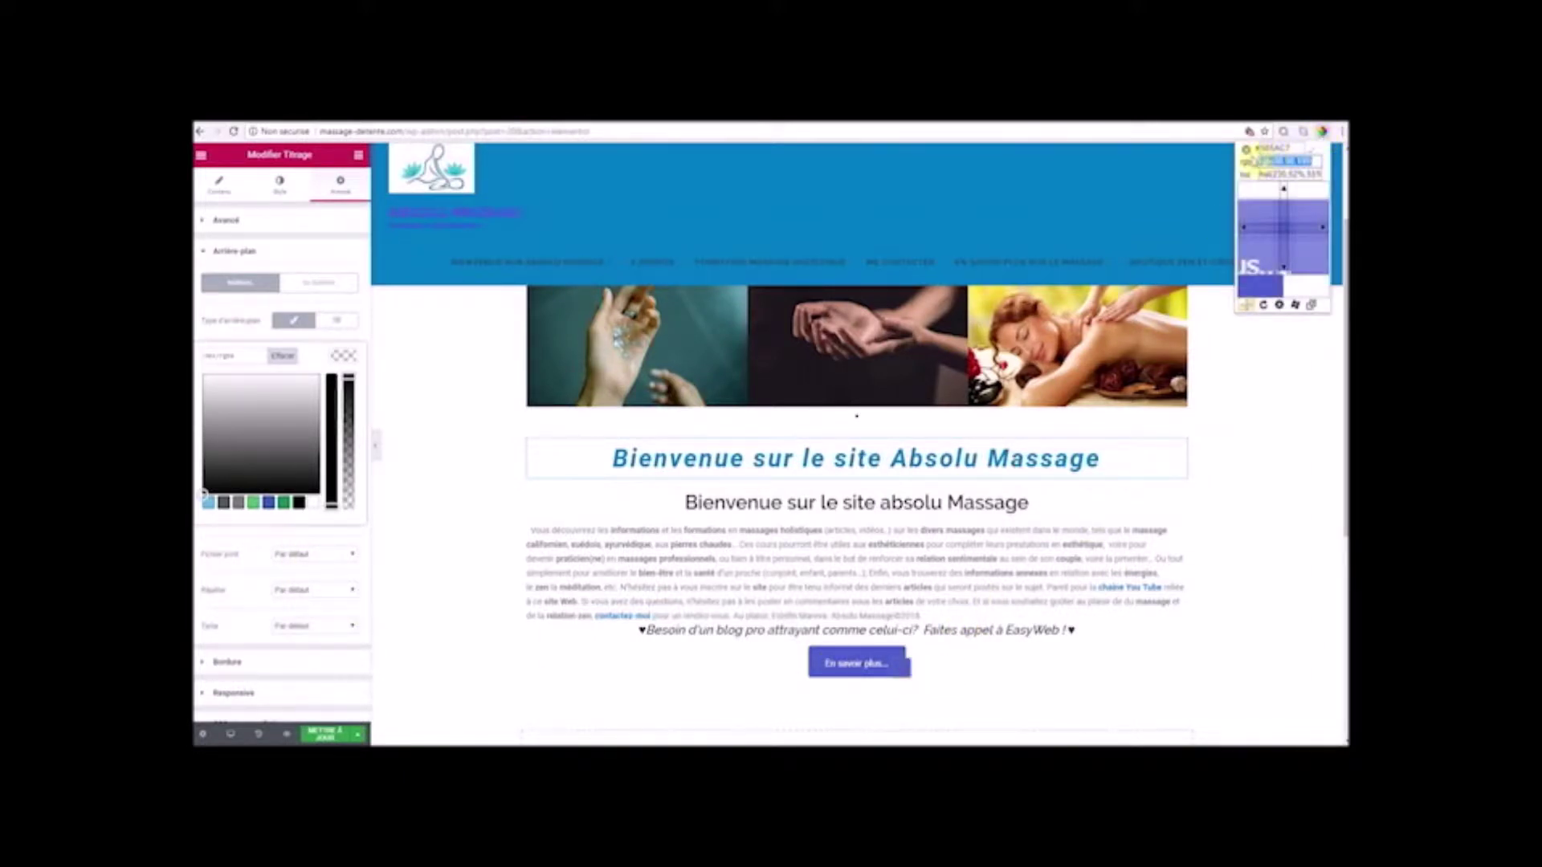
left_click(943, 361)
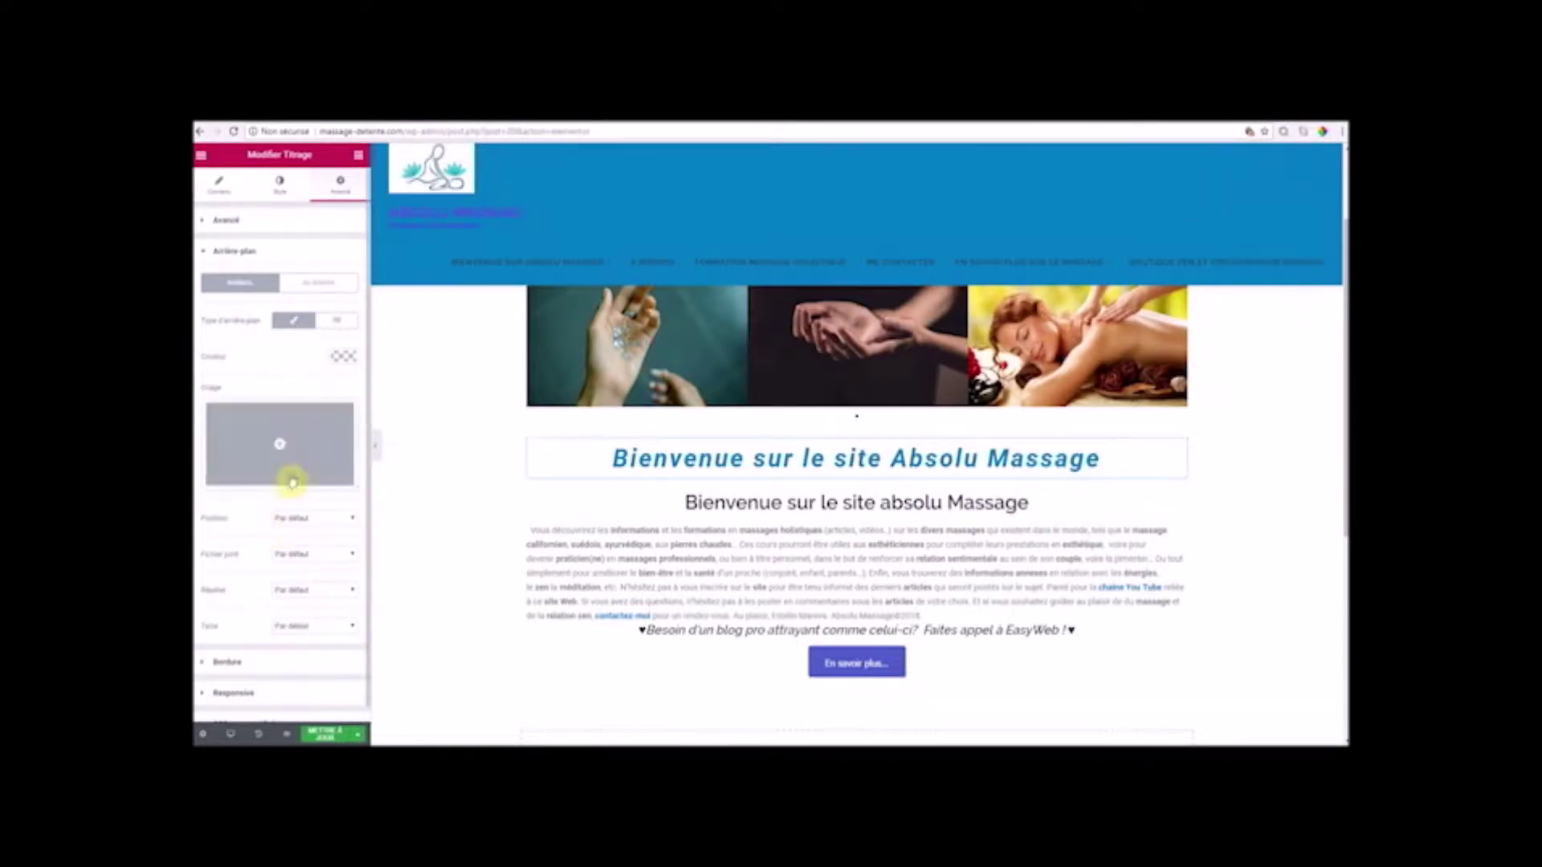
- Set the welcome heading's background colour to the copied button colour code, prefixed with #
left_click(343, 355)
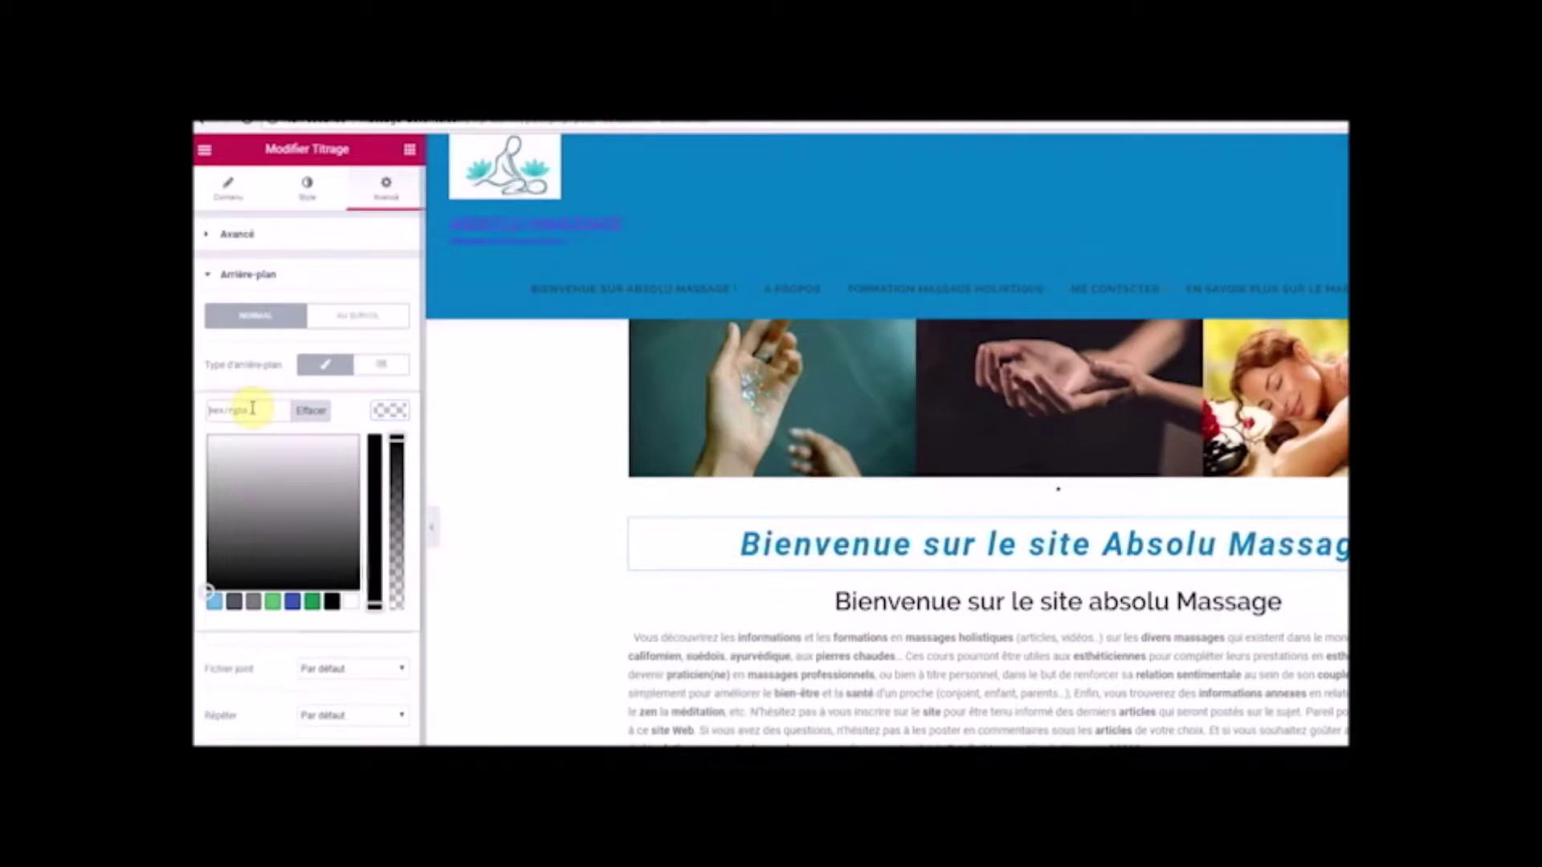
right_click(243, 414)
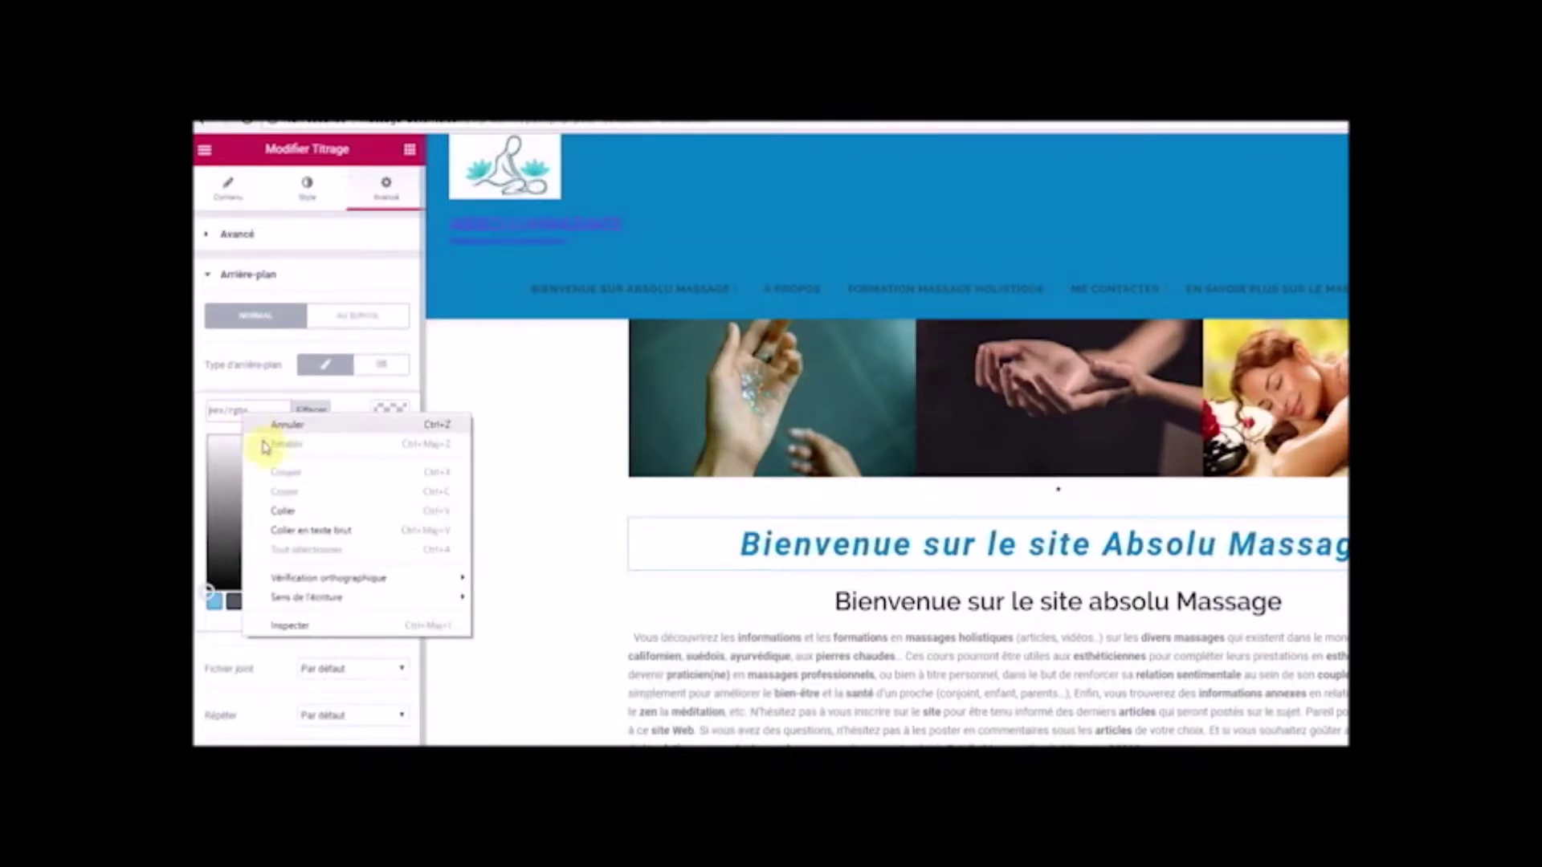
left_click(298, 518)
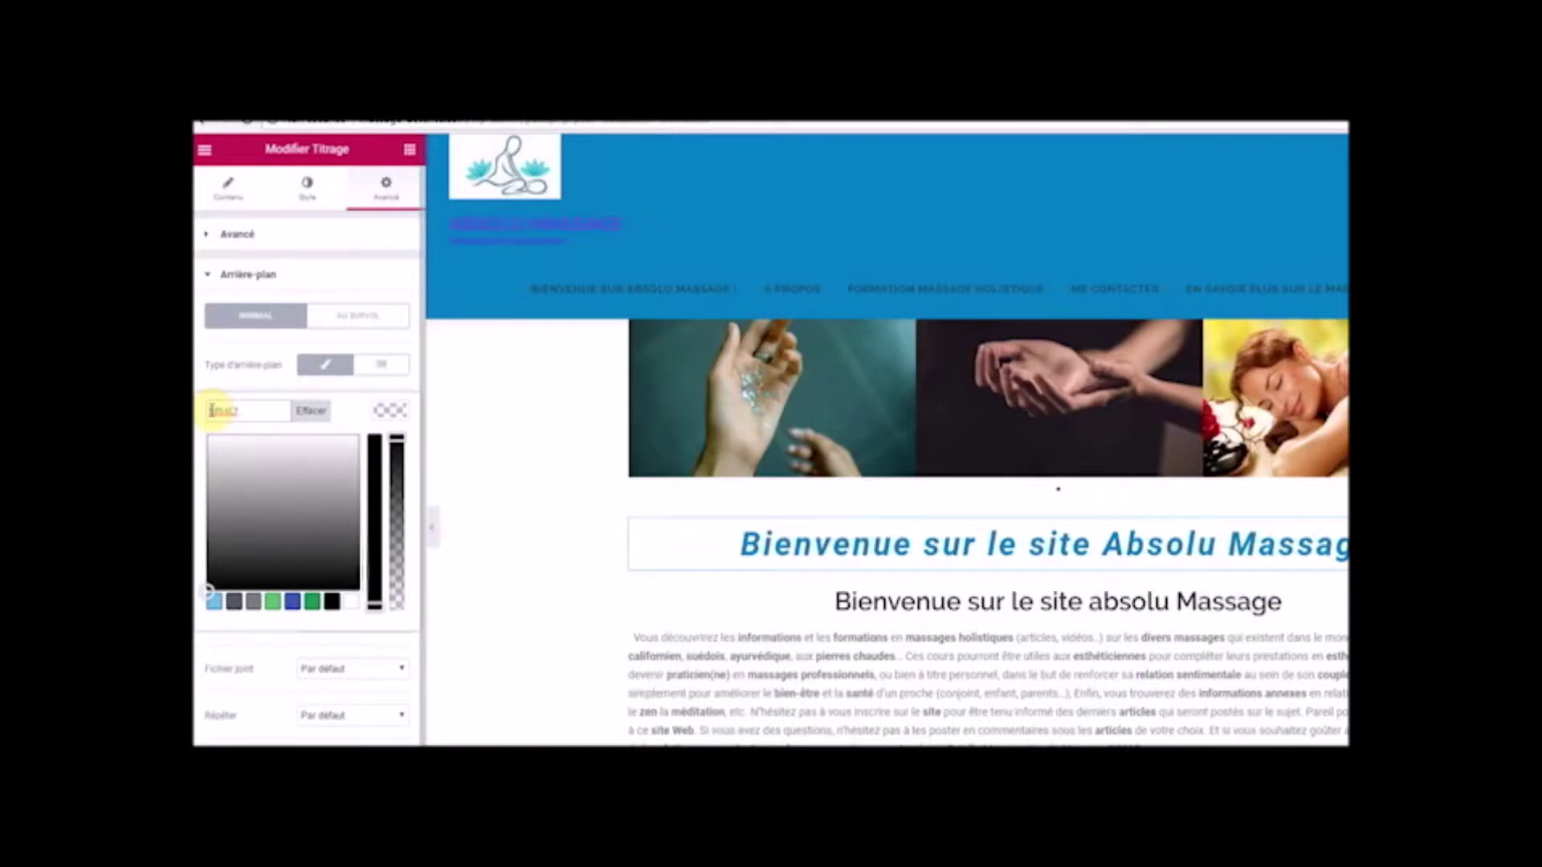
type("#")
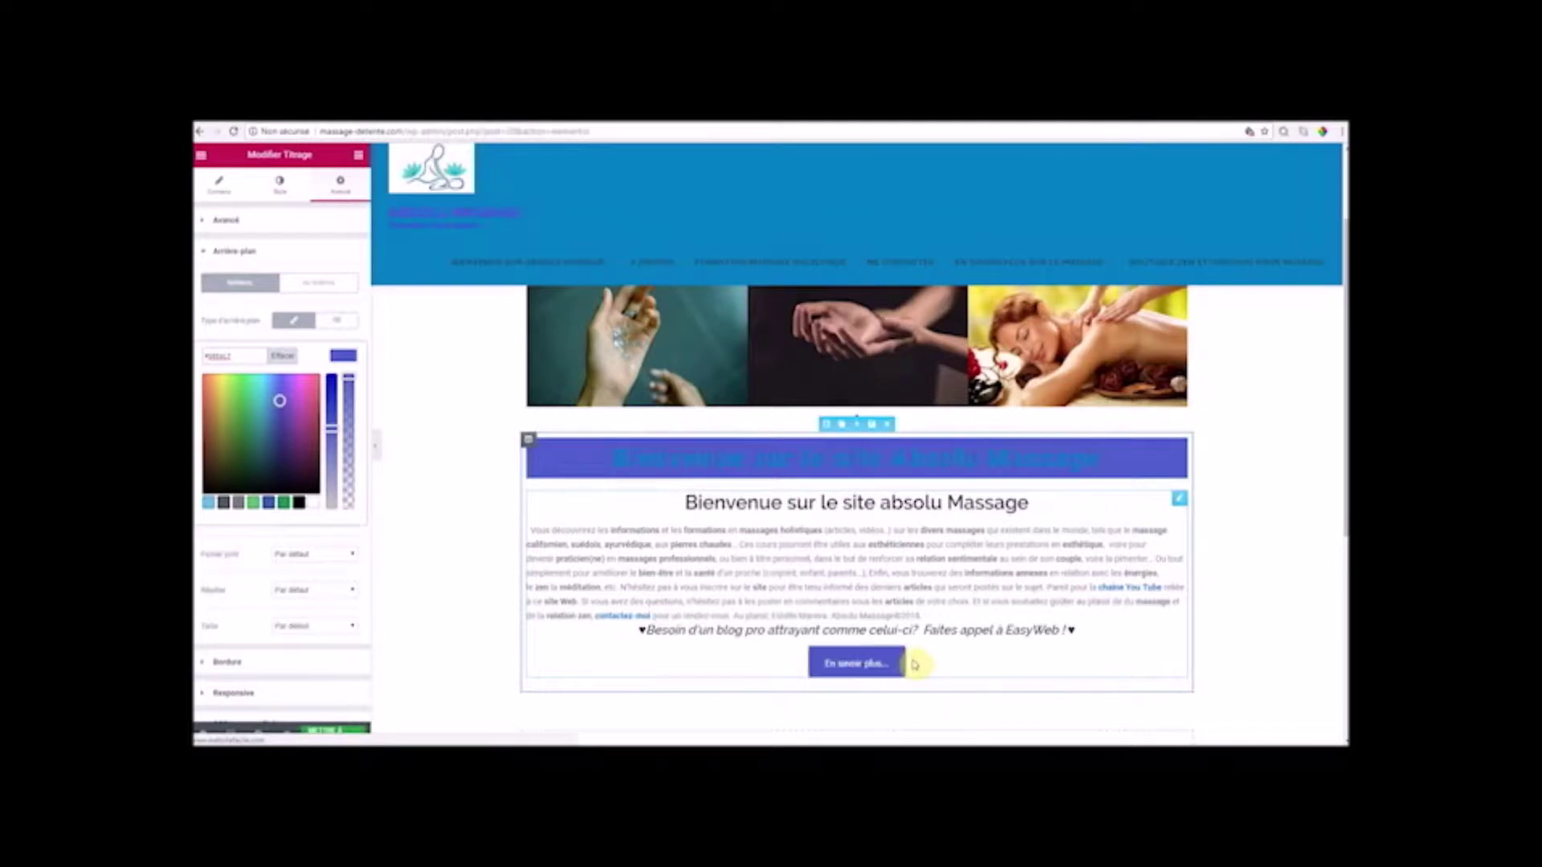
- Review the welcome heading's advanced, responsive and content settings and return to the widget list
left_click(441, 568)
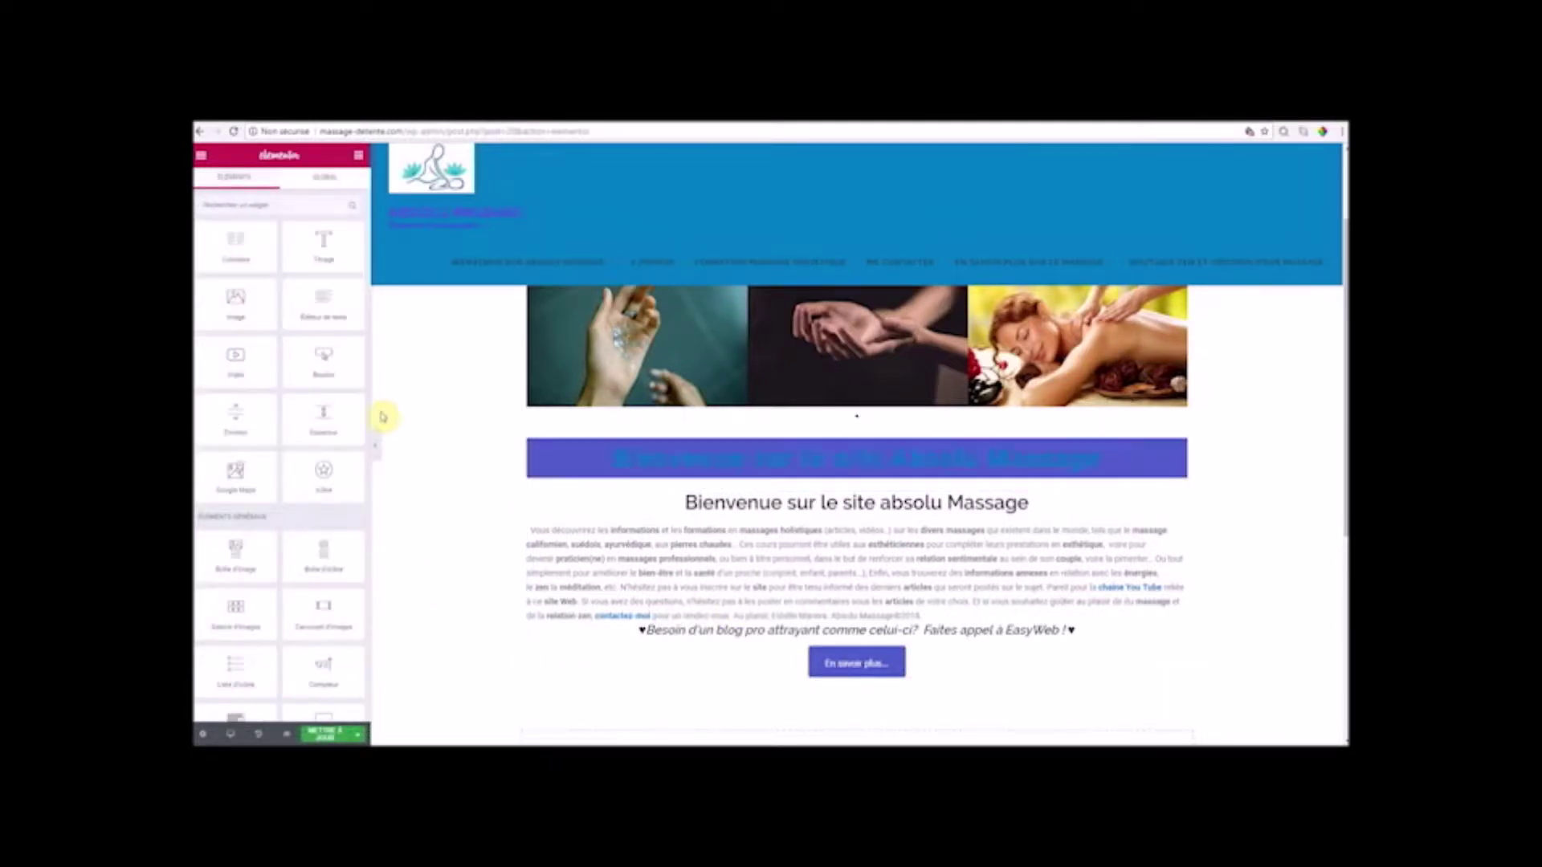
left_click(685, 451)
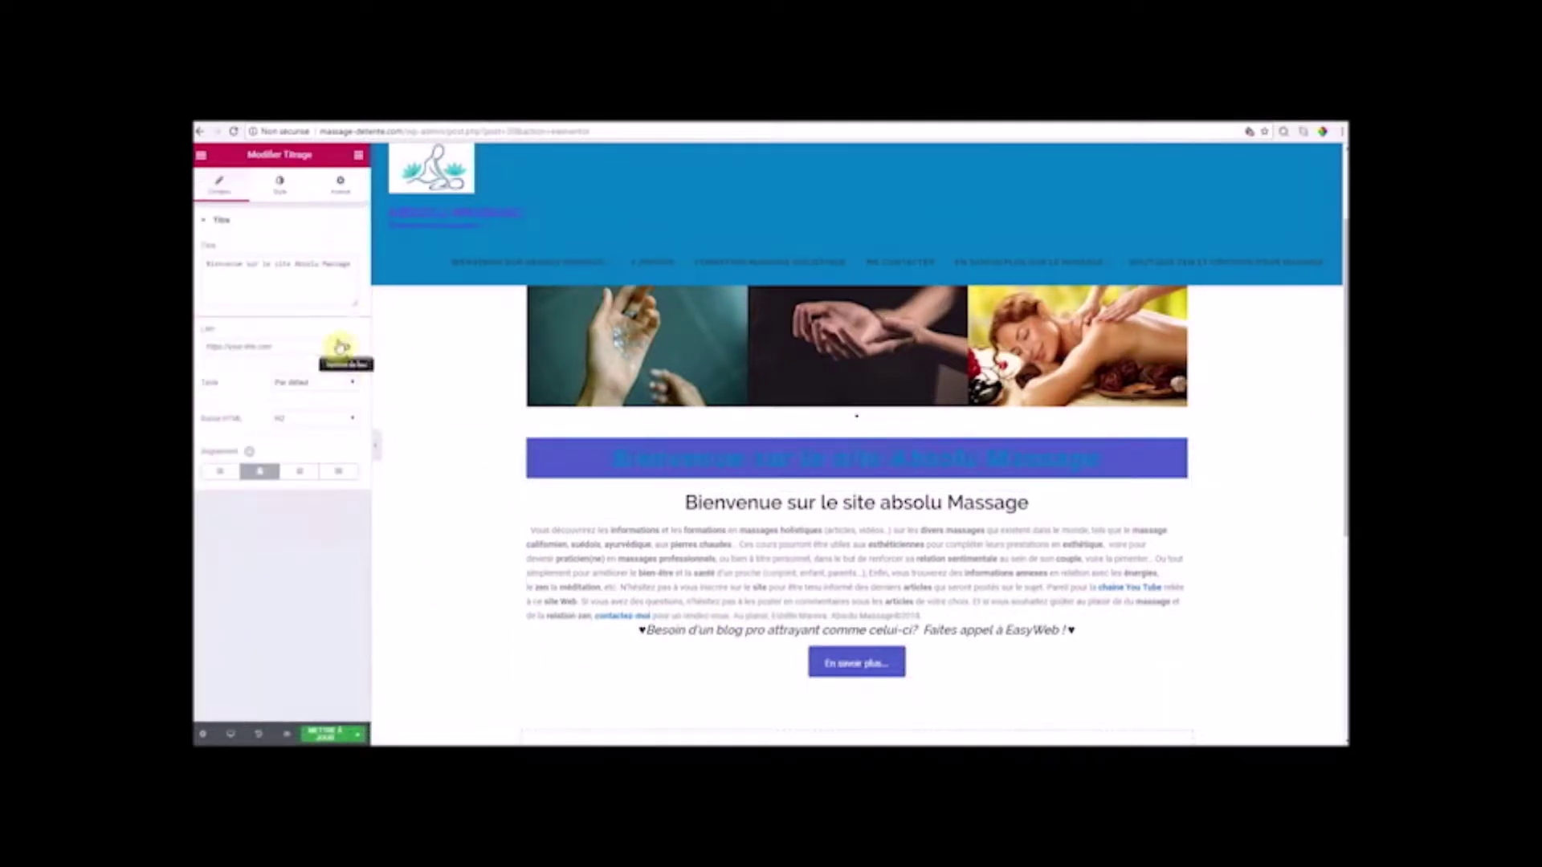
left_click(340, 183)
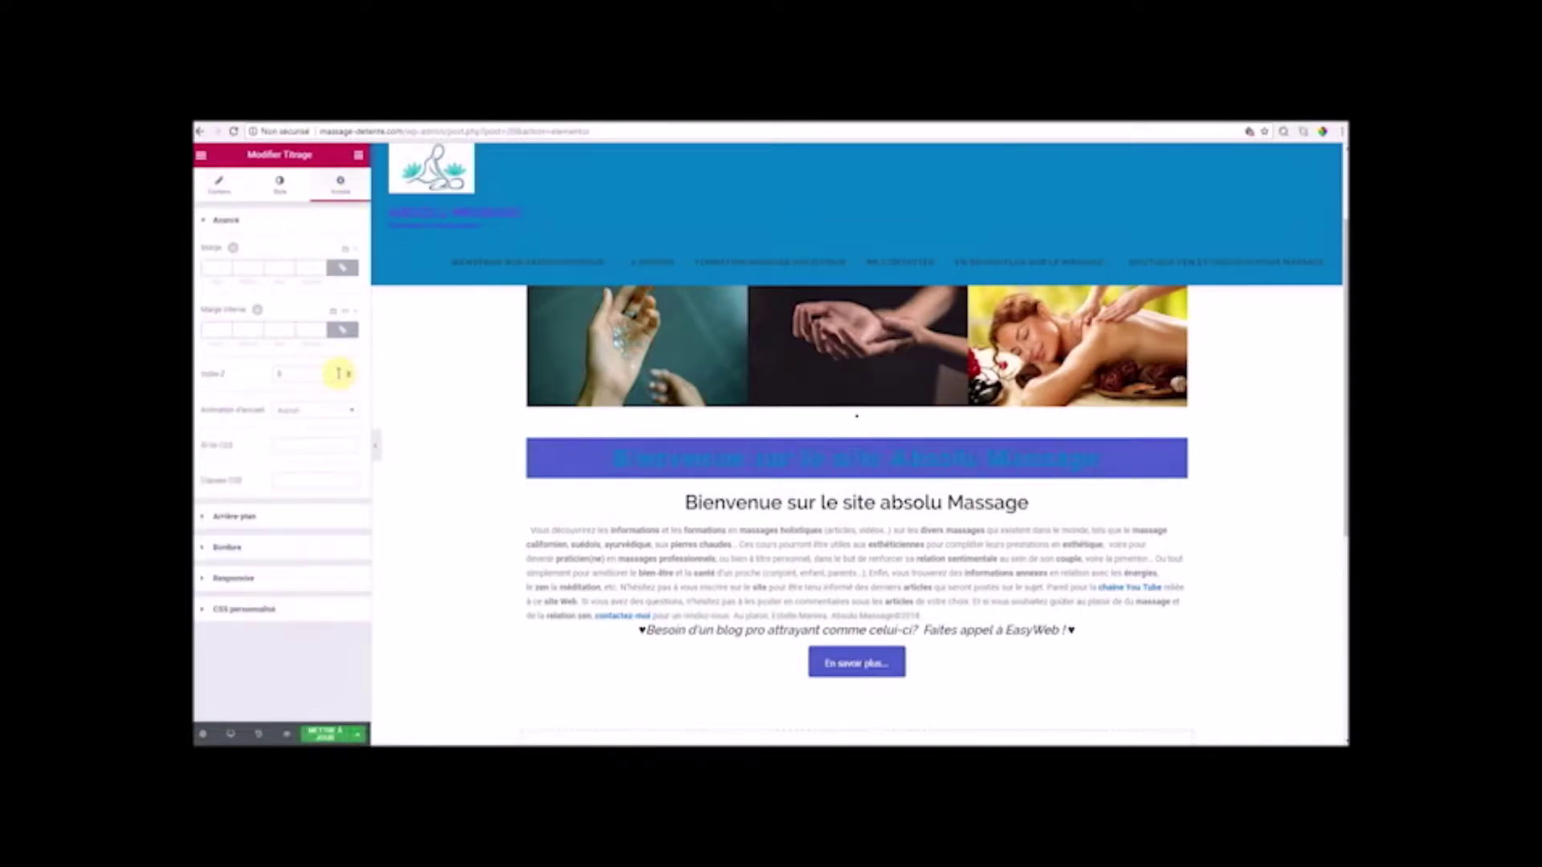
left_click(211, 585)
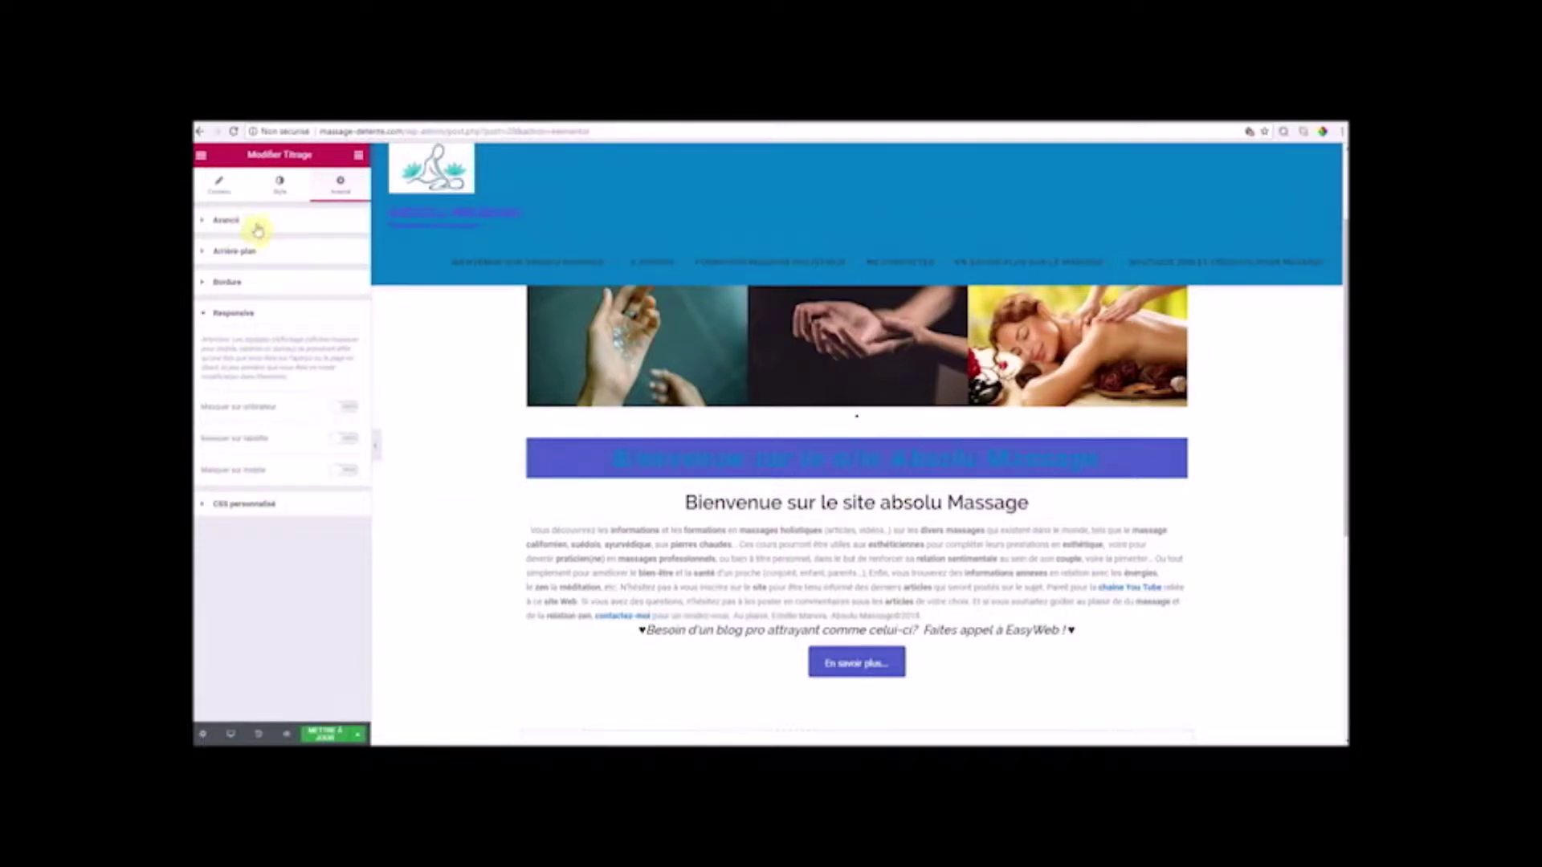
left_click(223, 197)
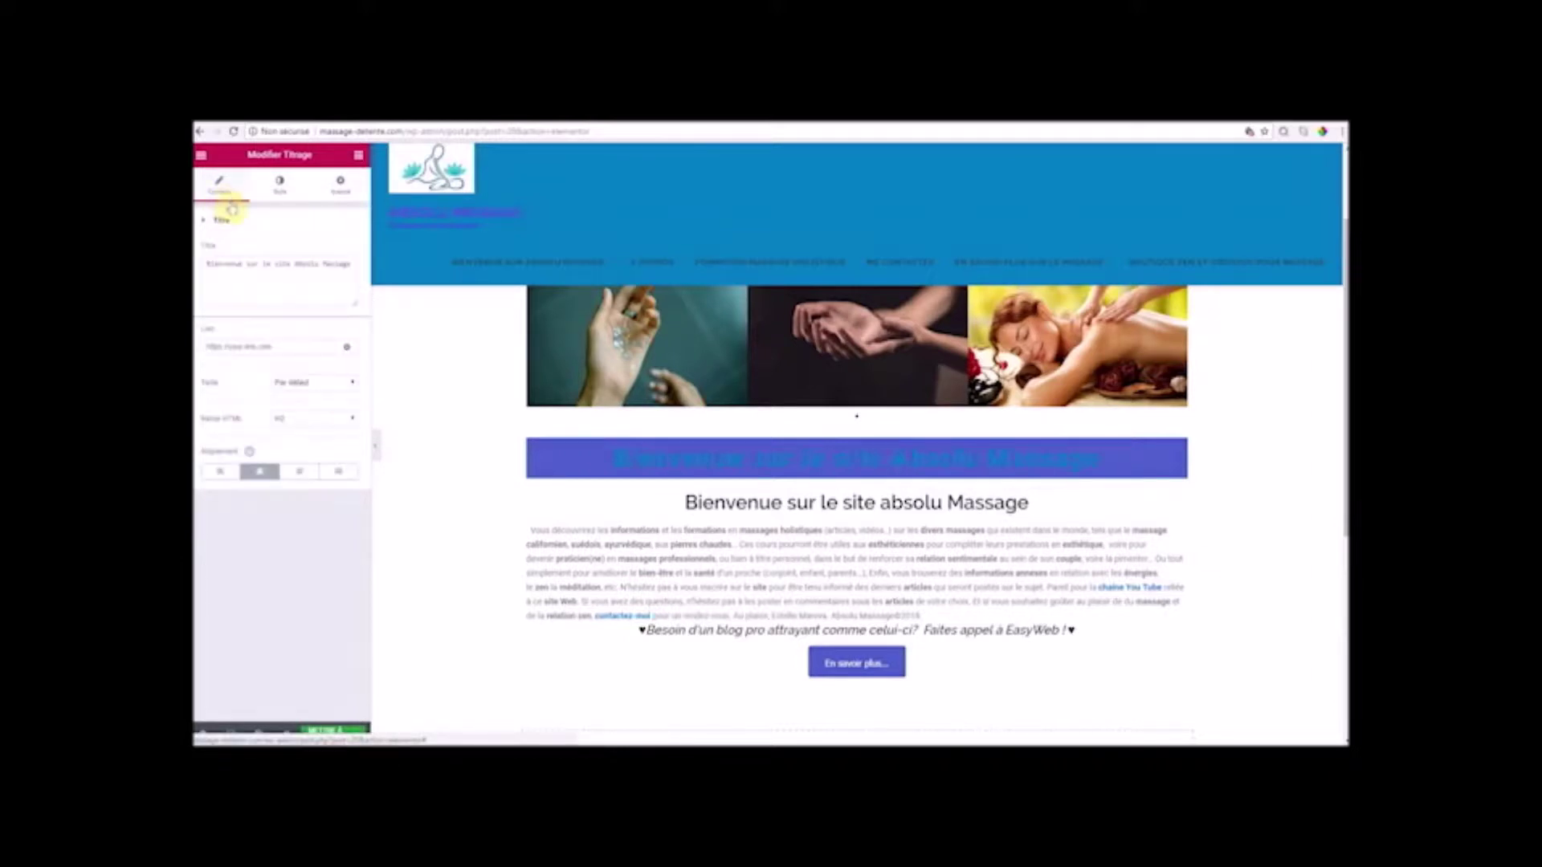
left_click(358, 155)
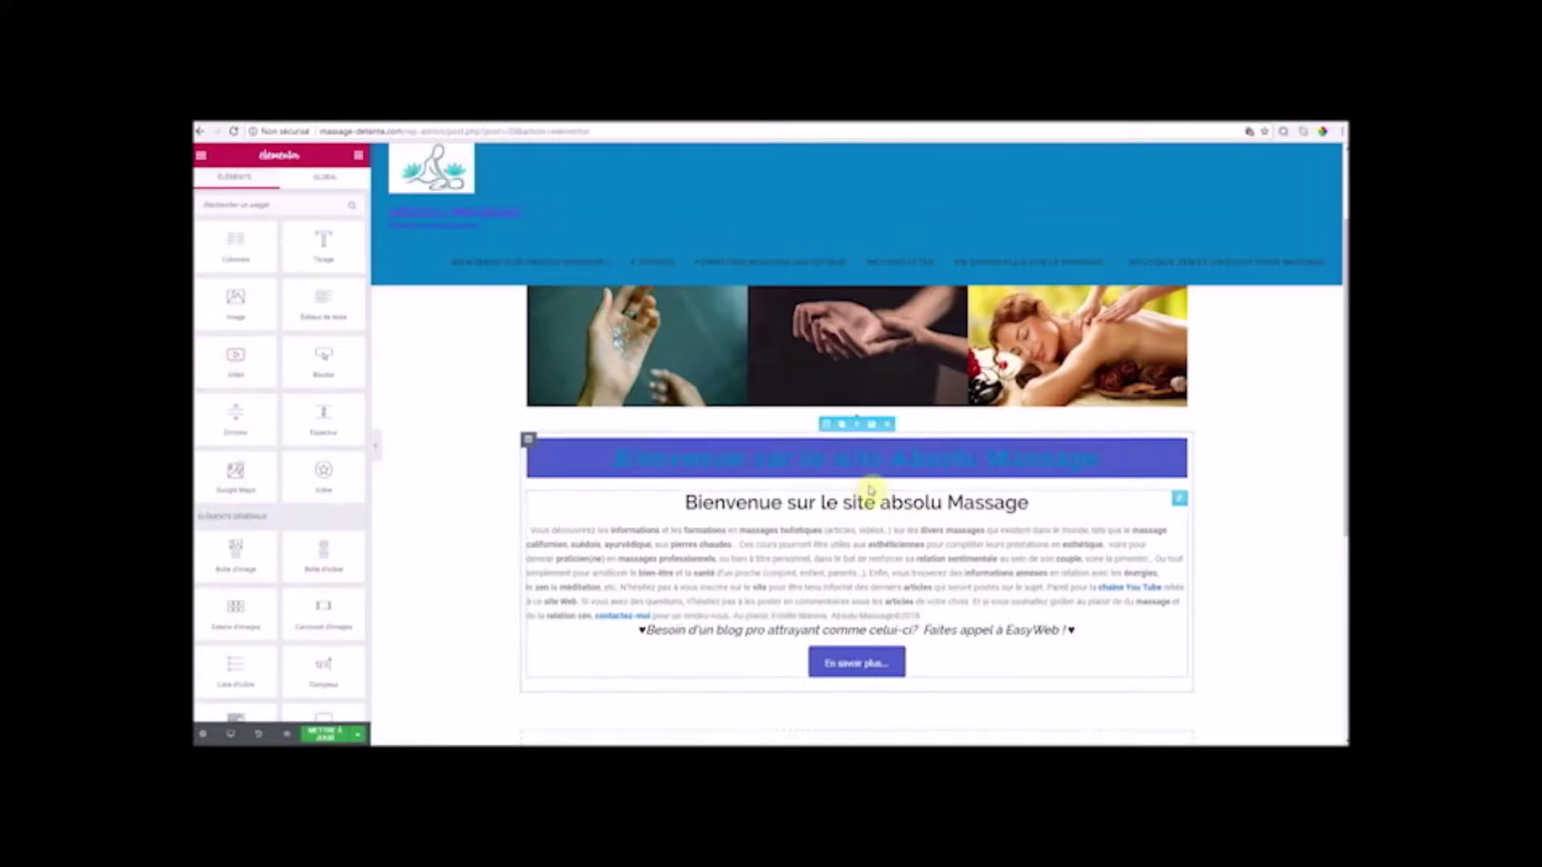
- Add a Compteur (counter) widget directly below the "En savoir plus..." button
scroll(317, 598, "down", 1)
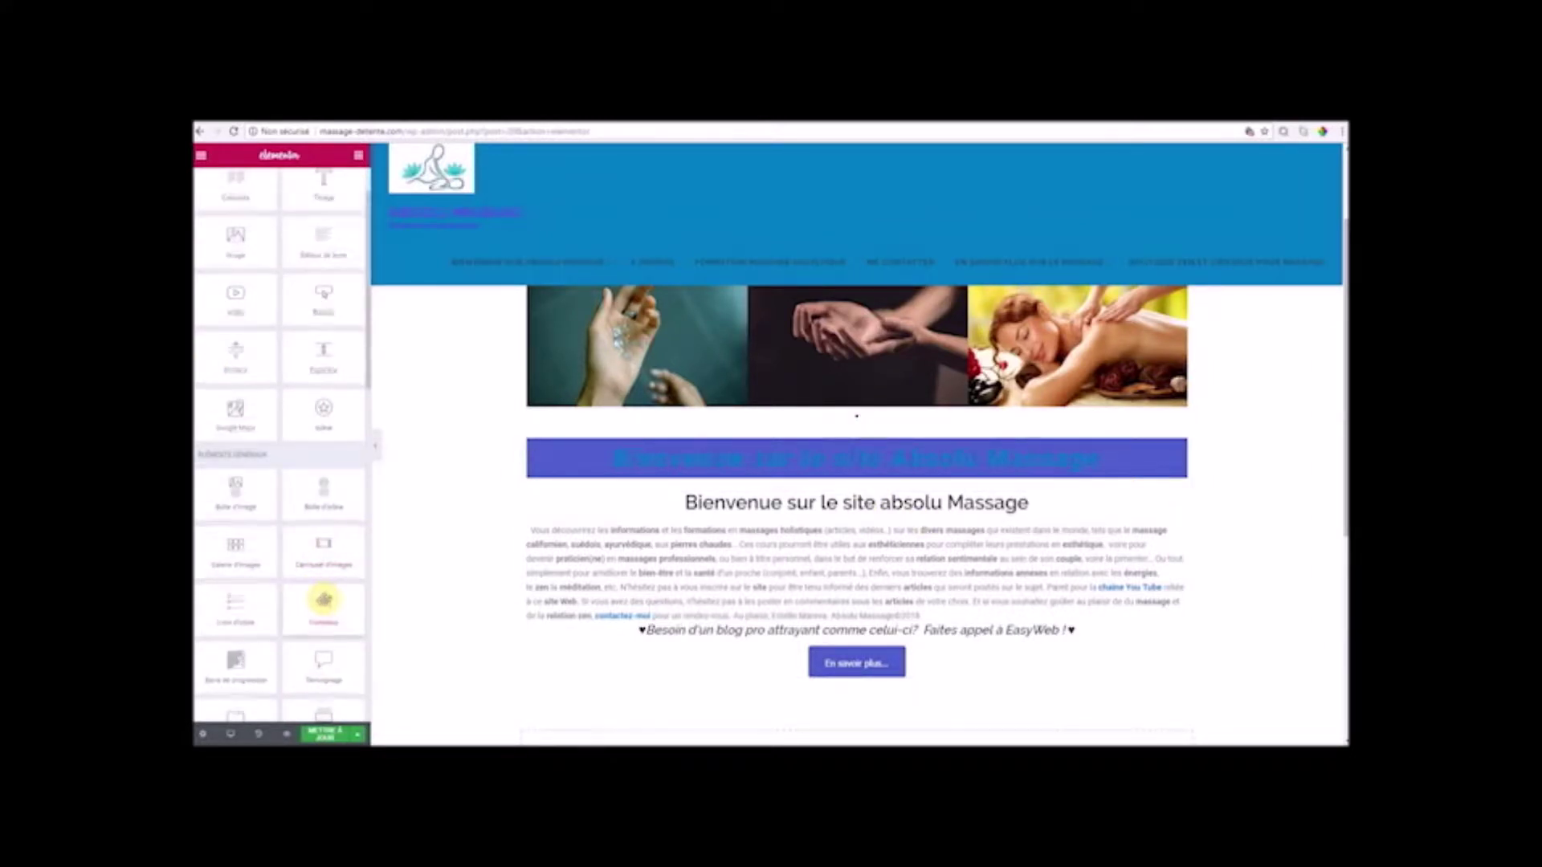
scroll(323, 599, "down", 3)
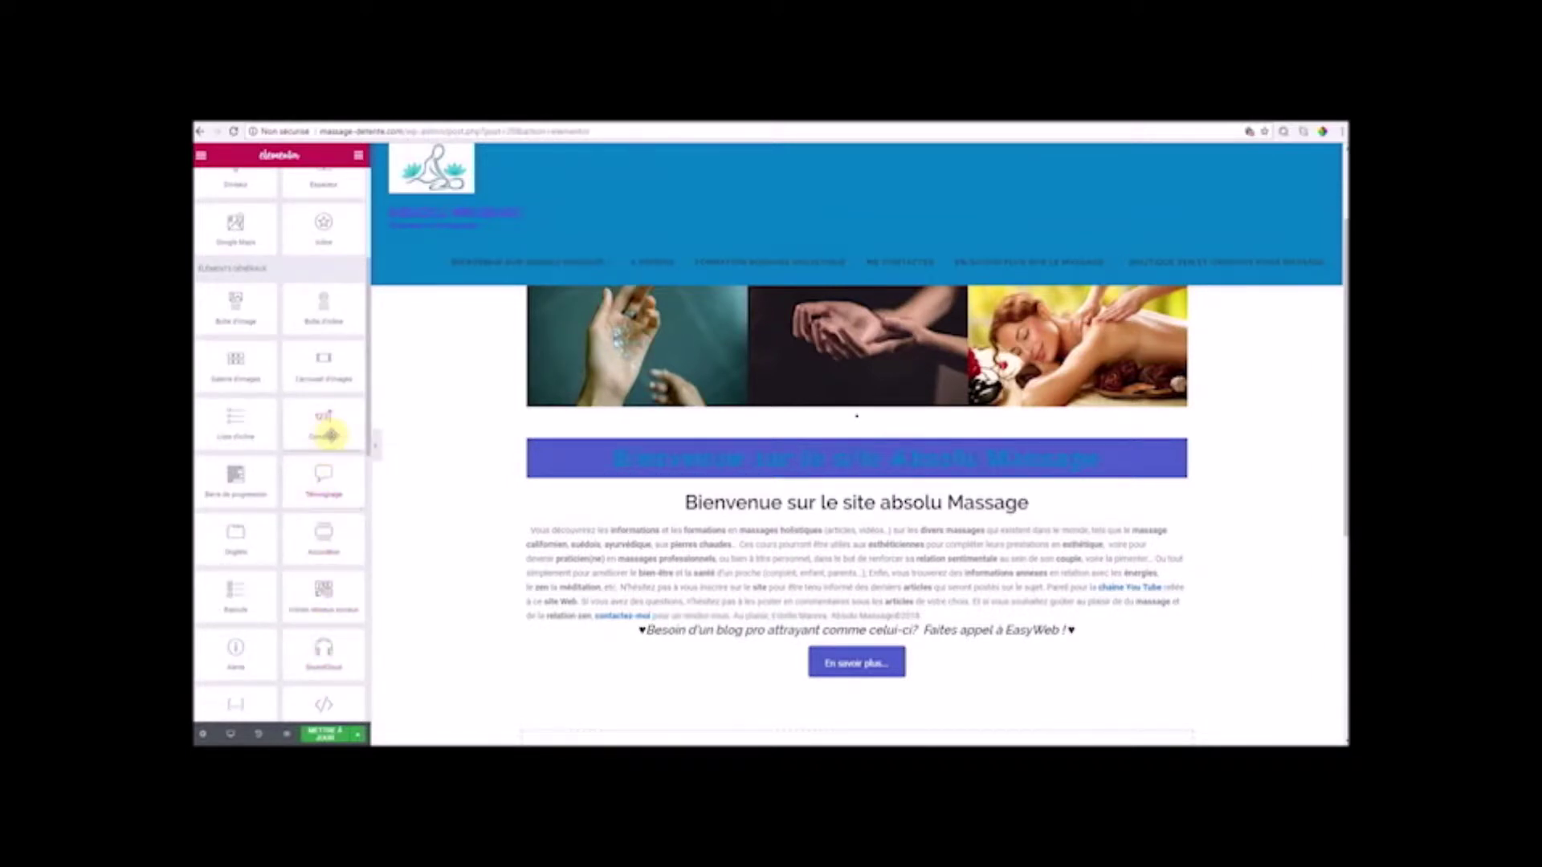
left_click_drag(331, 435, 664, 697)
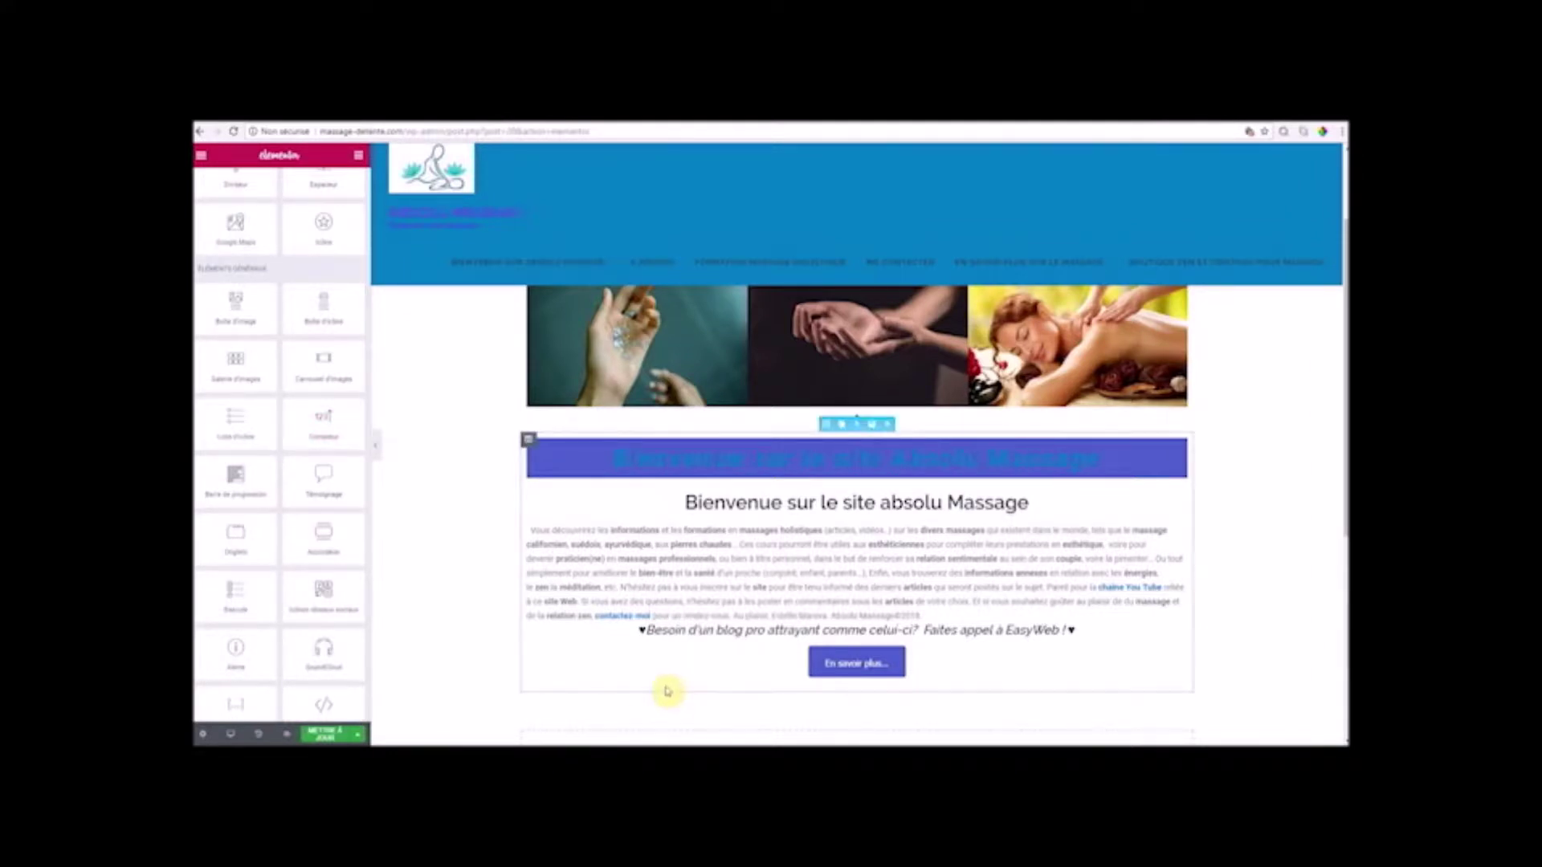
left_click_drag(324, 430, 356, 428)
left_click_drag(872, 521, 1121, 652)
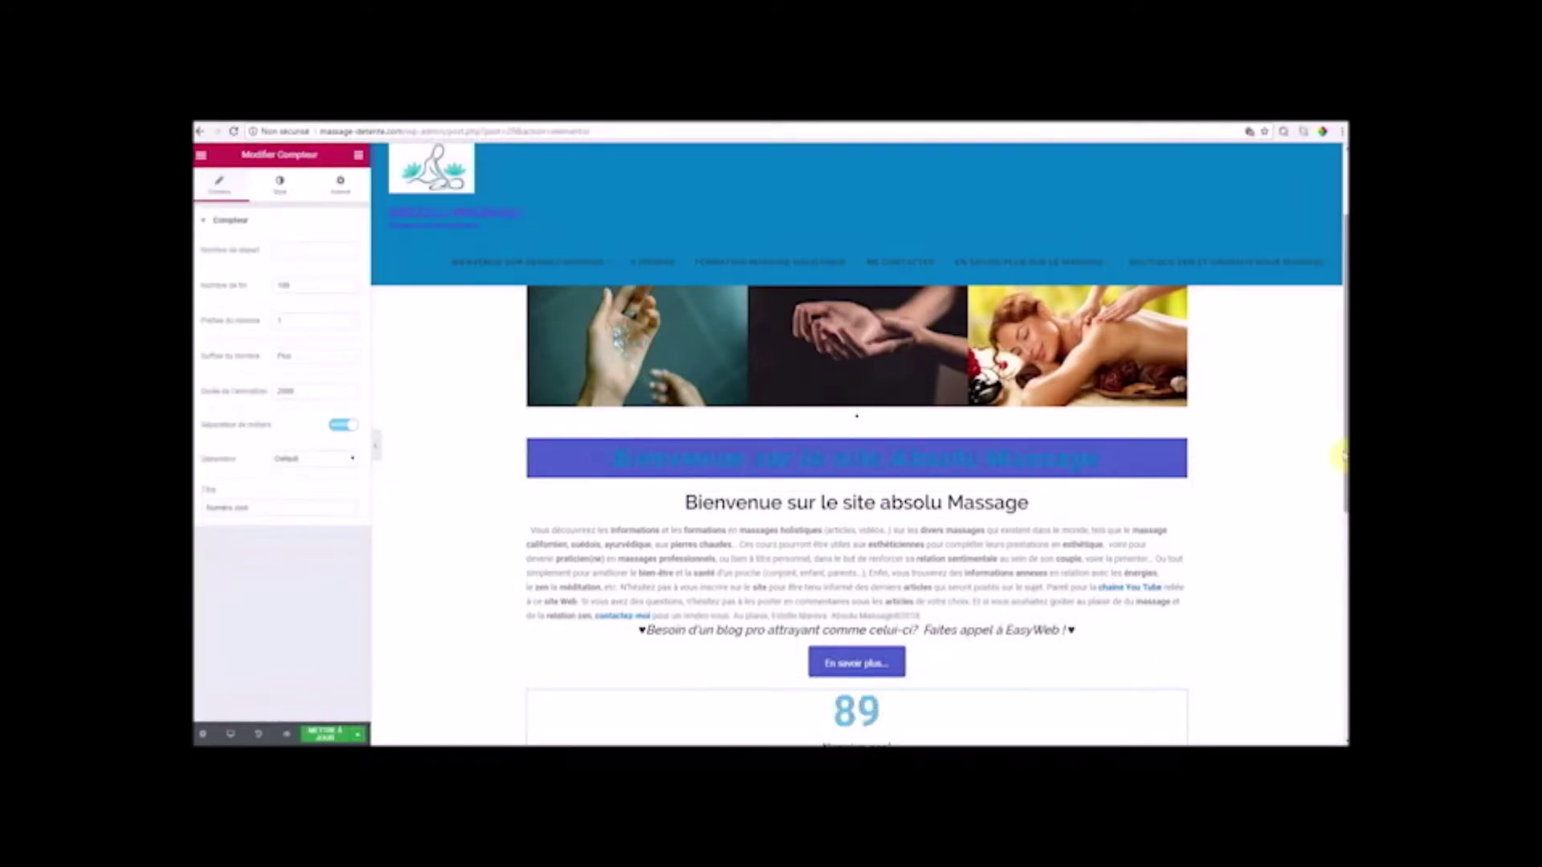
left_click_drag(1343, 450, 1343, 554)
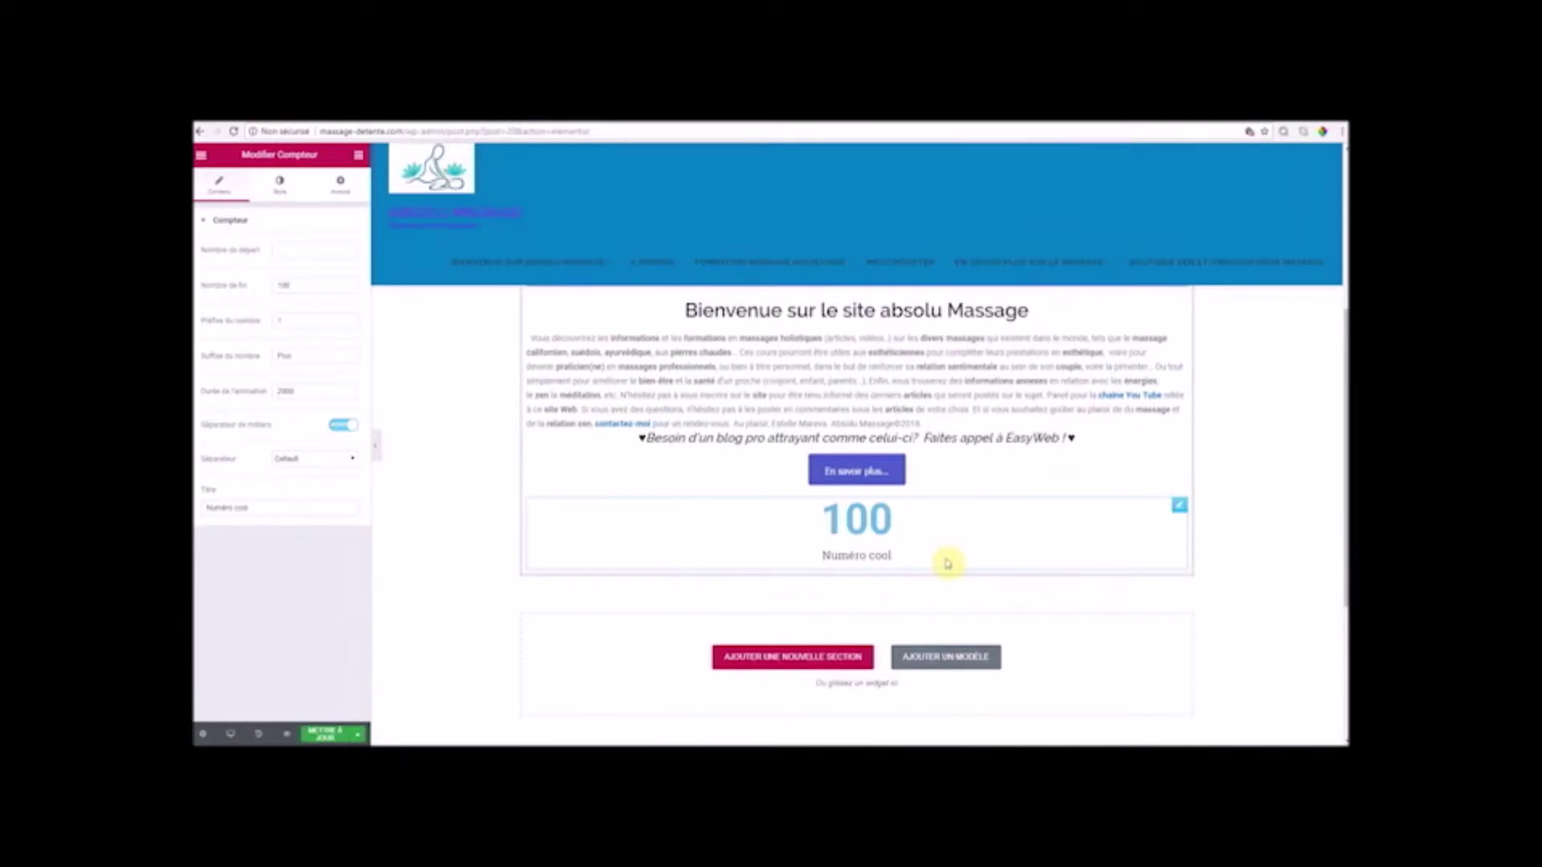
scroll(946, 557, "up", 2)
scroll(948, 552, "down", 3)
scroll(954, 552, "up", 3)
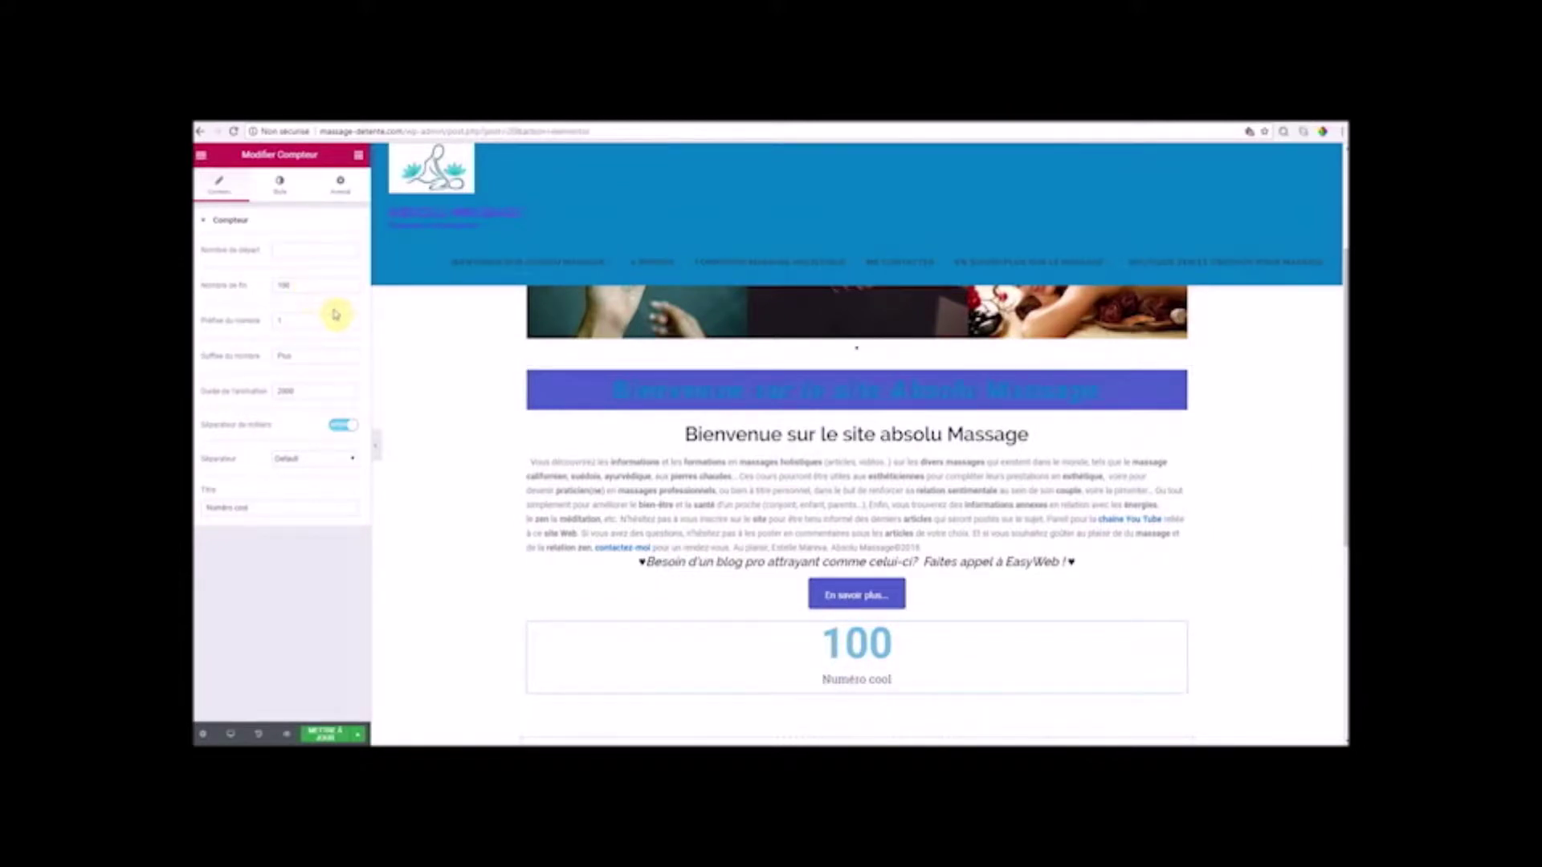
- Try a start number of 1 and an end number of 125000 on the counter
left_click(349, 284)
left_click(349, 284)
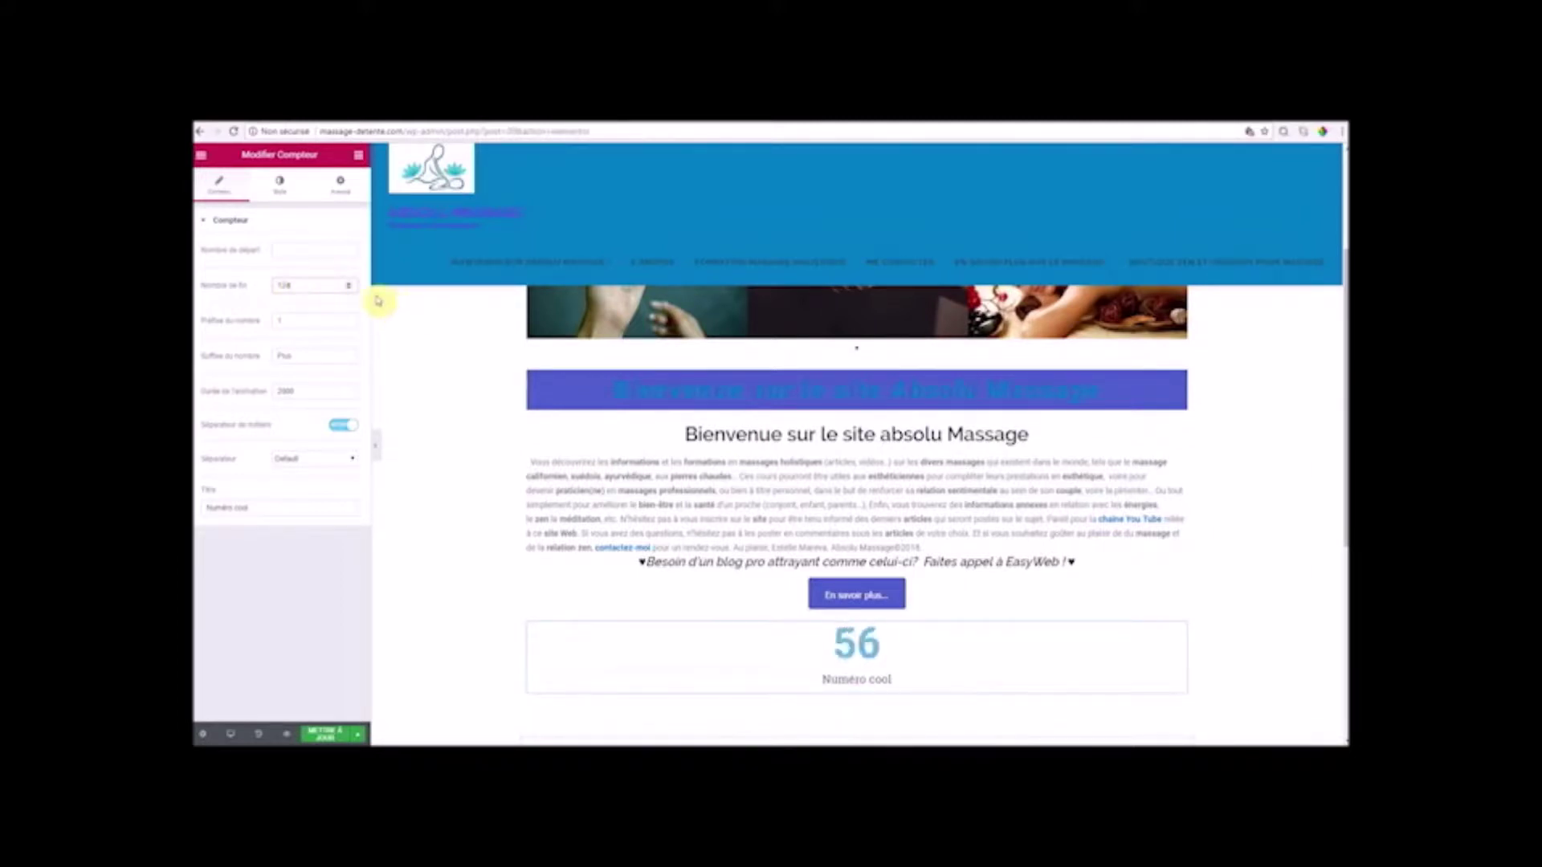
left_click(349, 285)
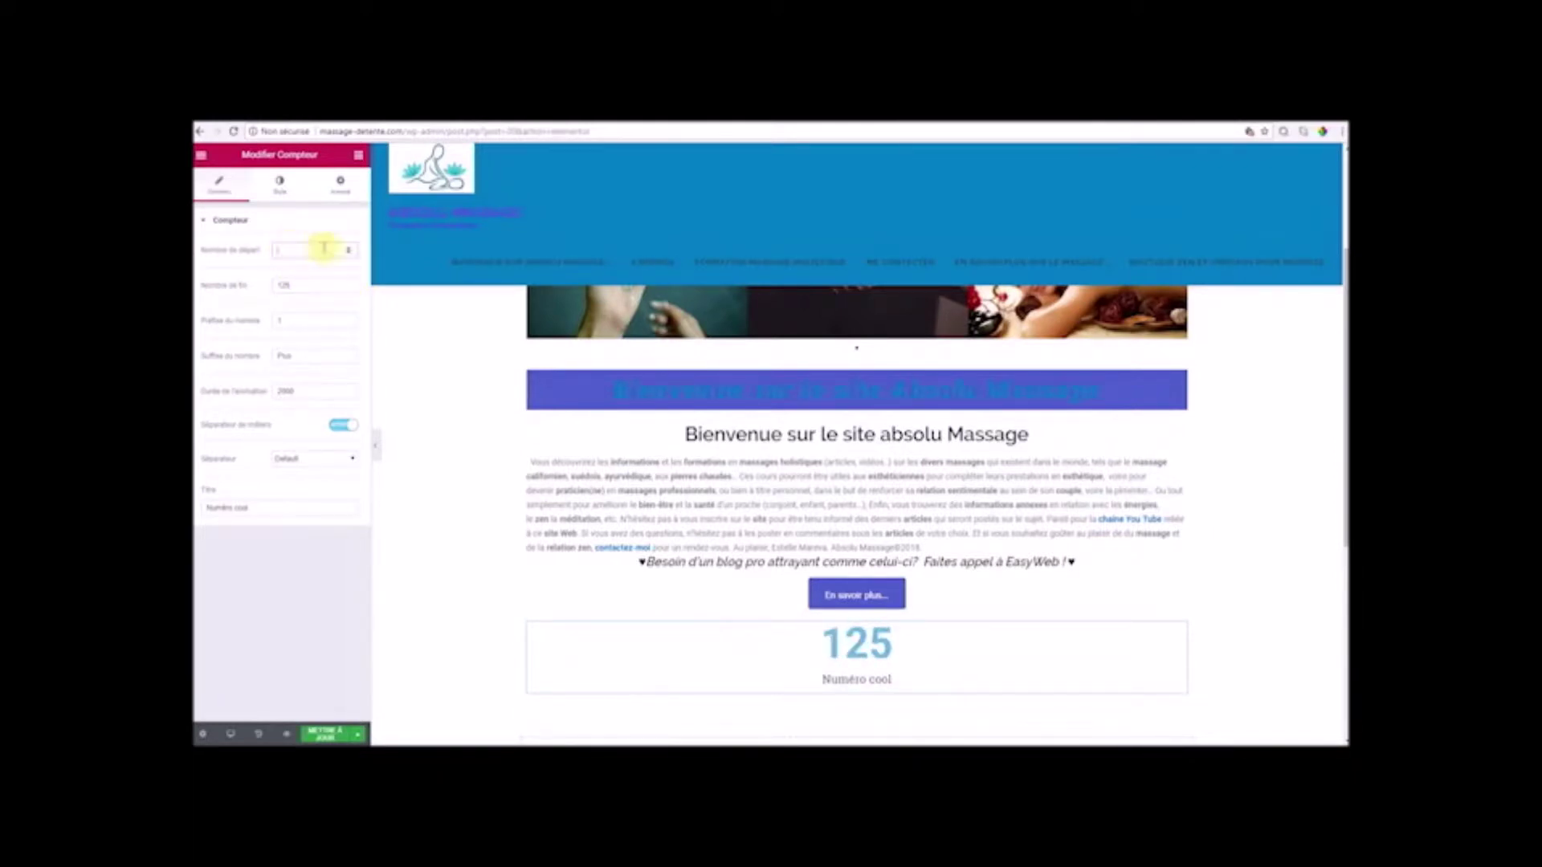
left_click(349, 252)
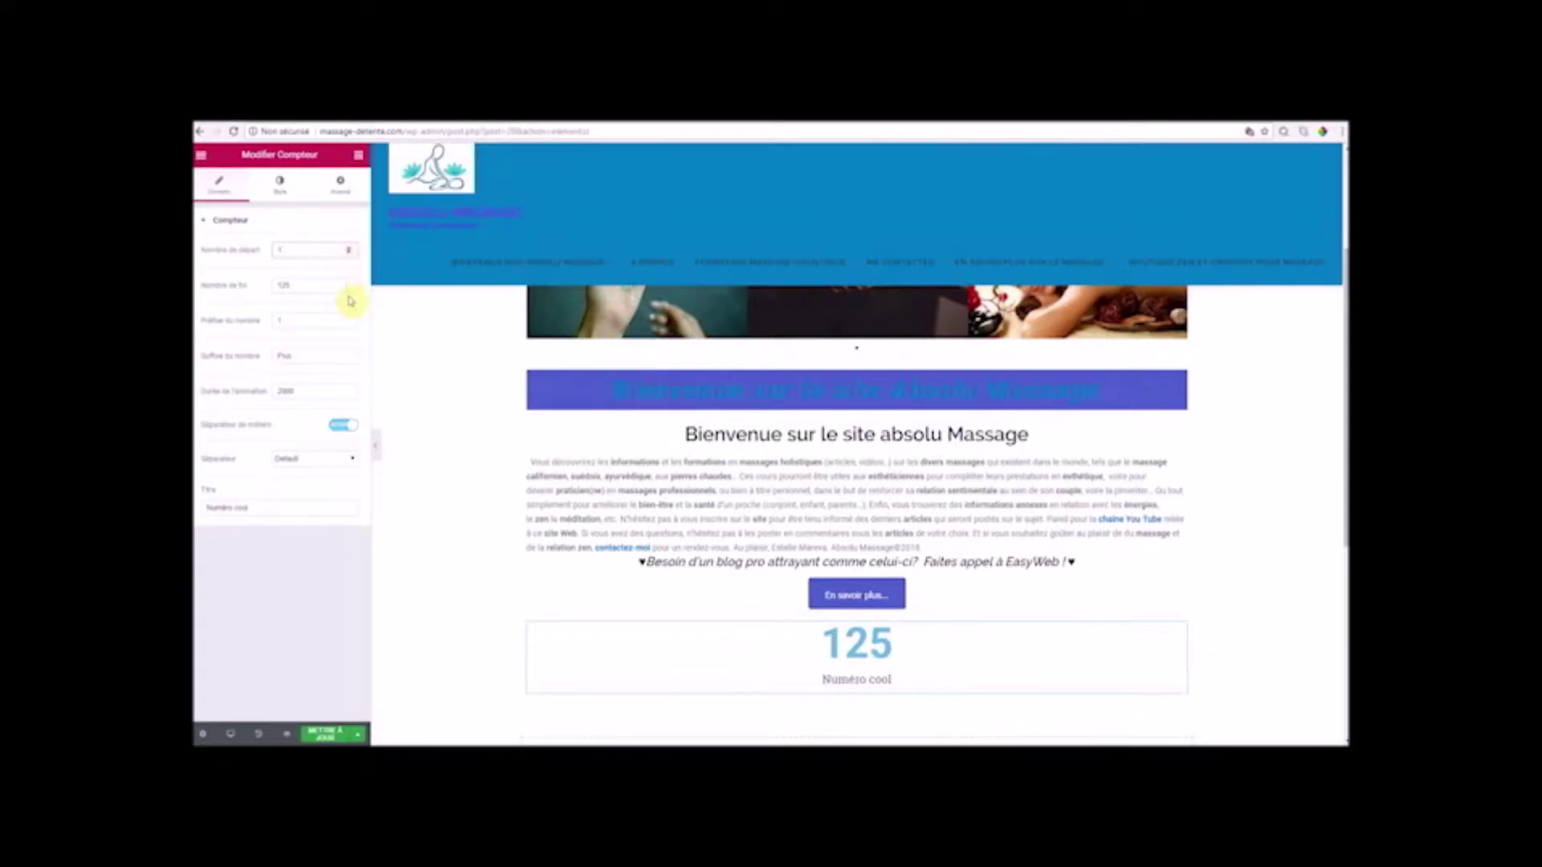
left_click(293, 285)
type("00")
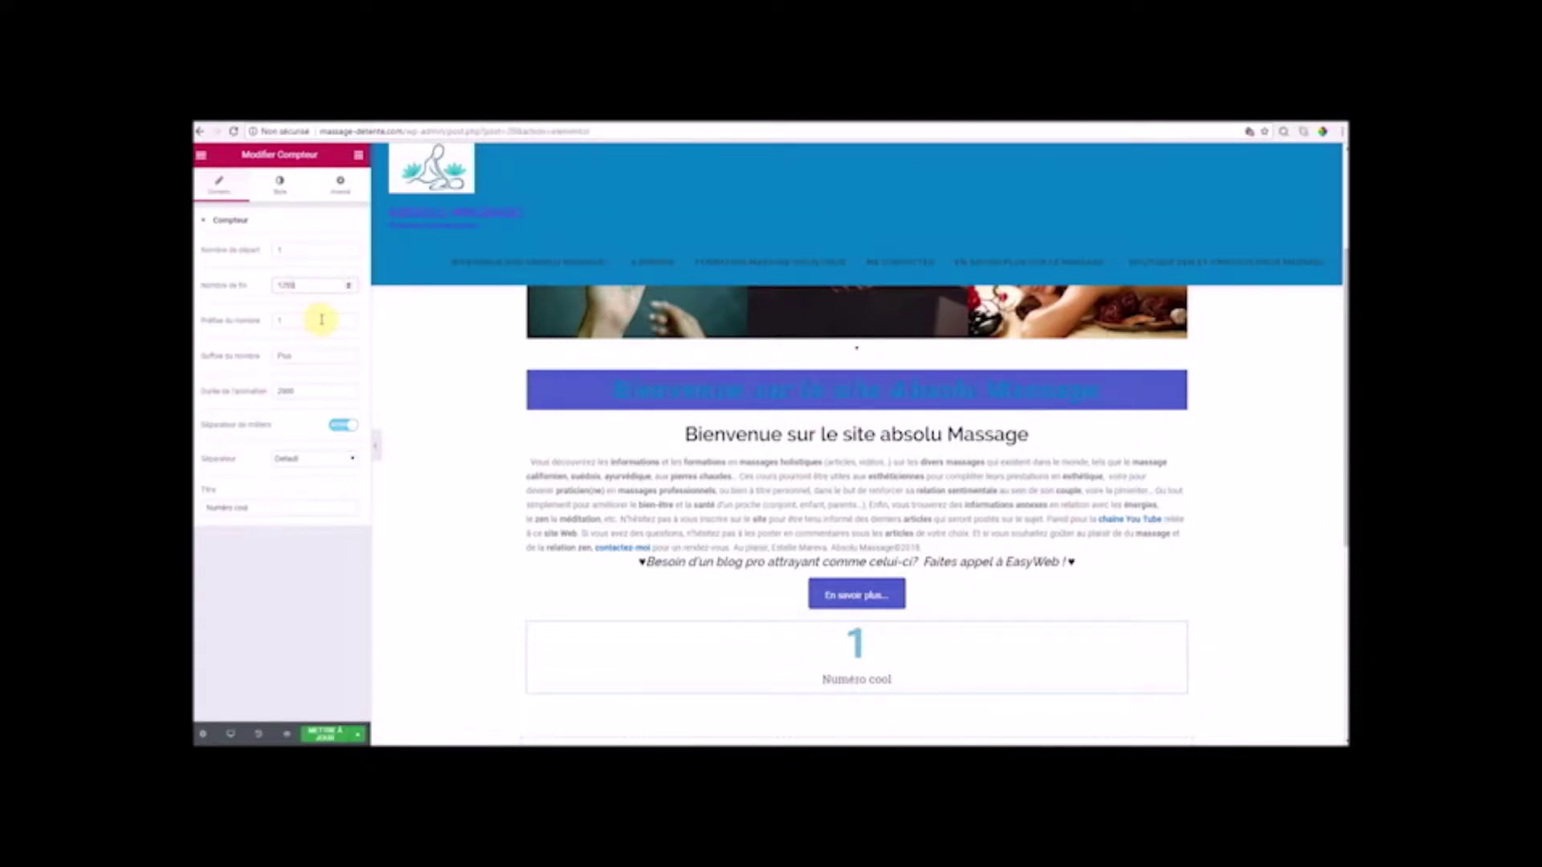
type("0")
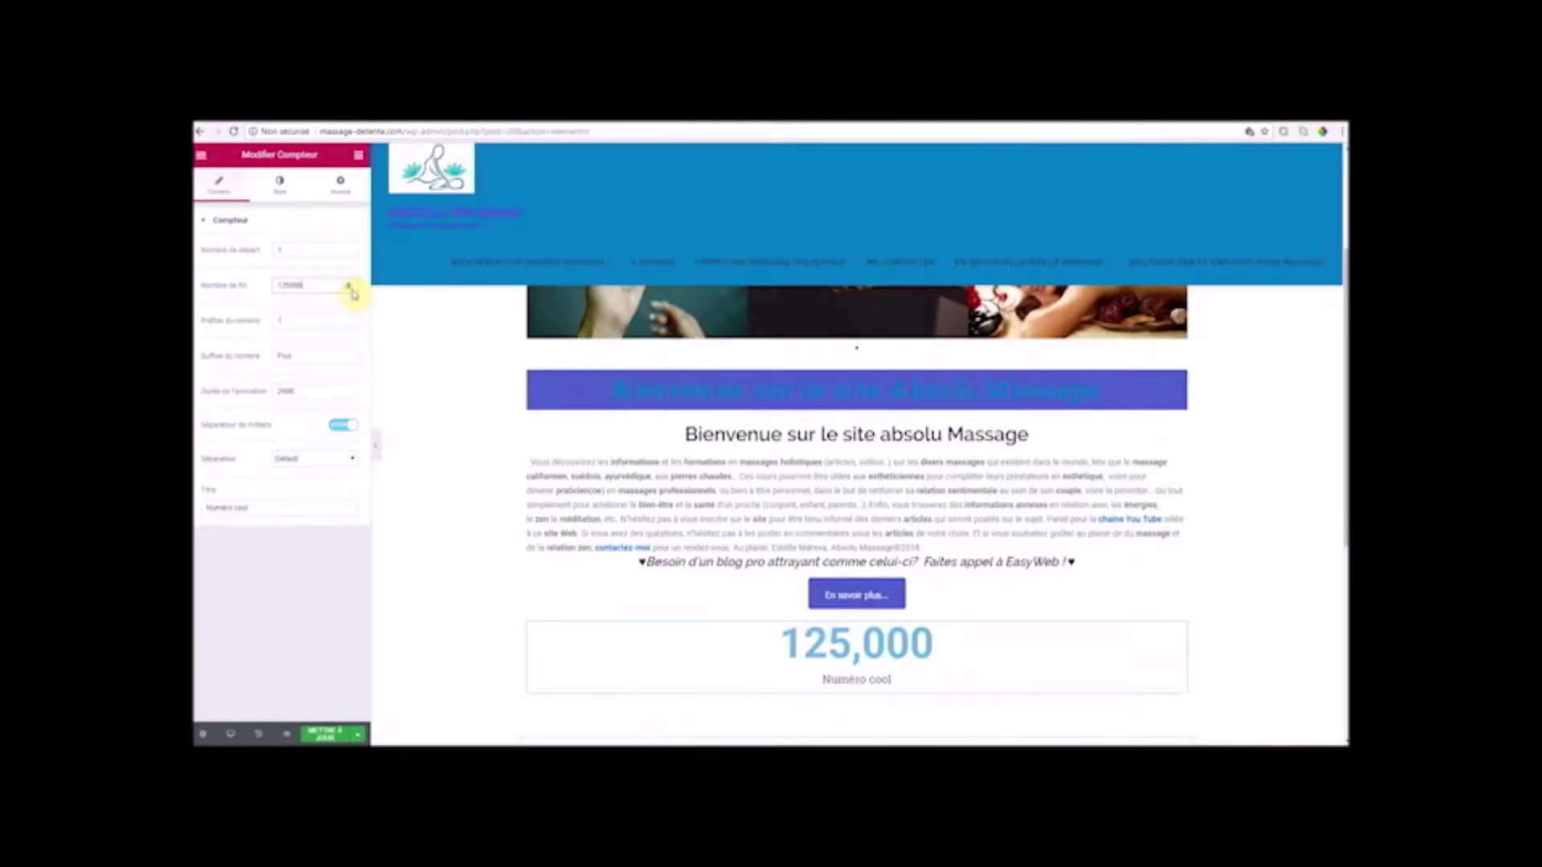
- Try a start number of 101 with an empty end number, and return the counter to an empty start and an end of 100
left_click_drag(310, 286, 270, 287)
key("BackSpace")
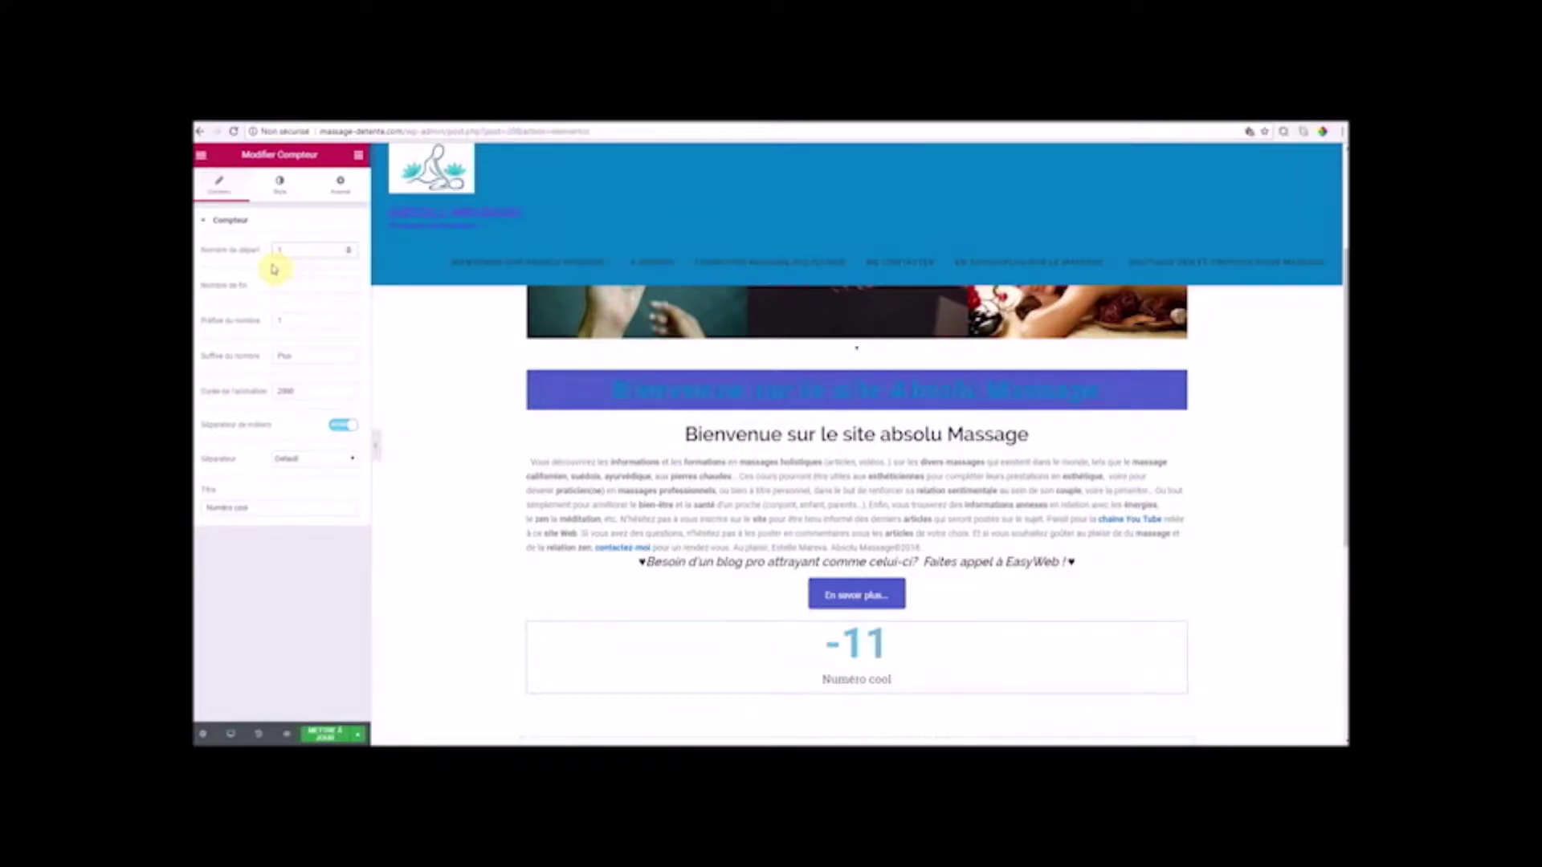
type("00")
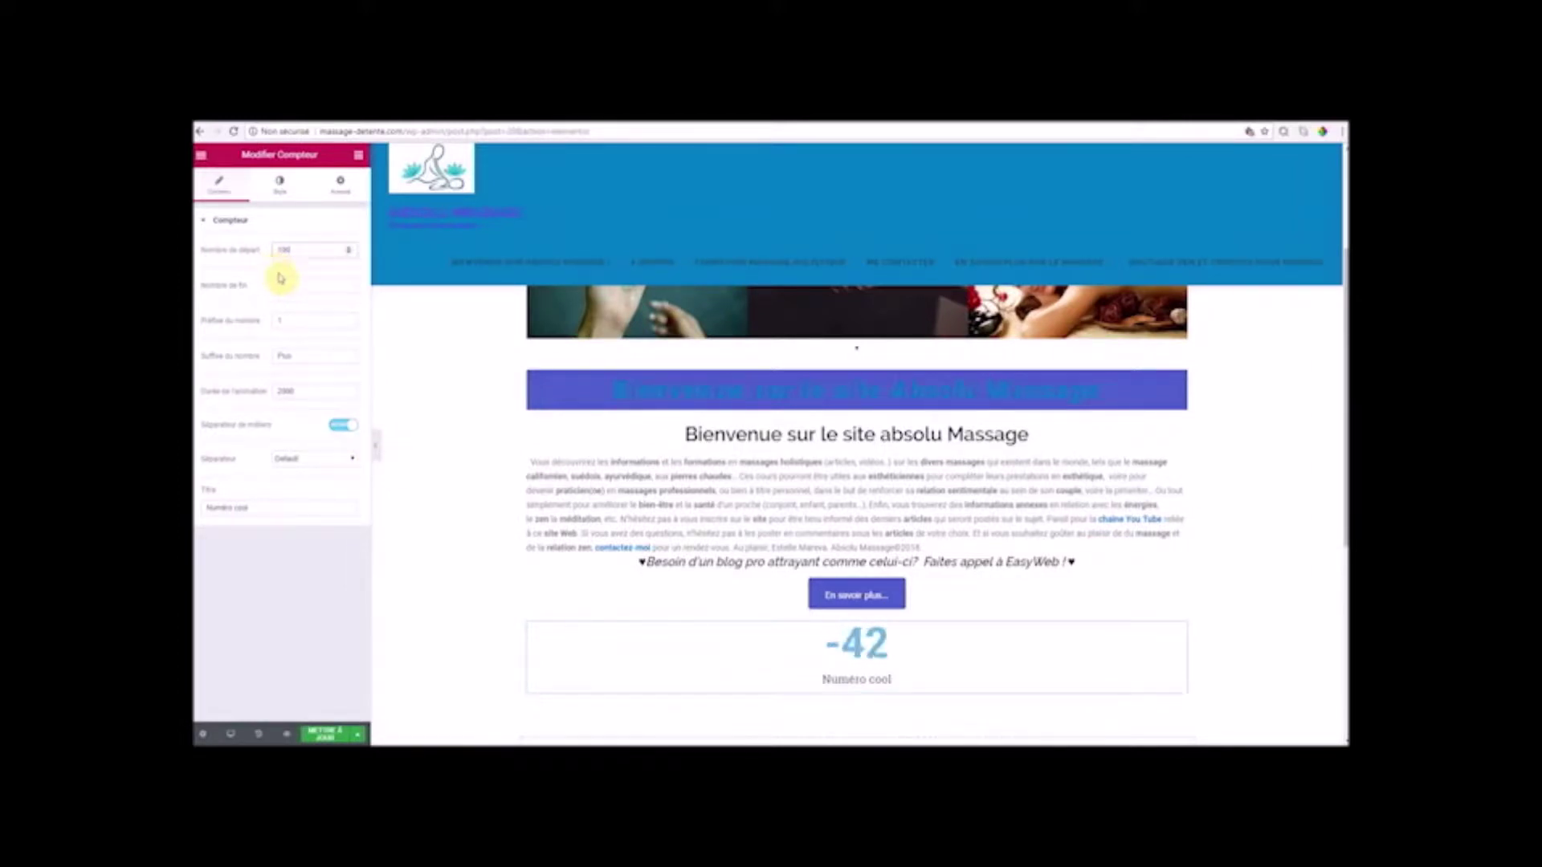
key("BackSpace")
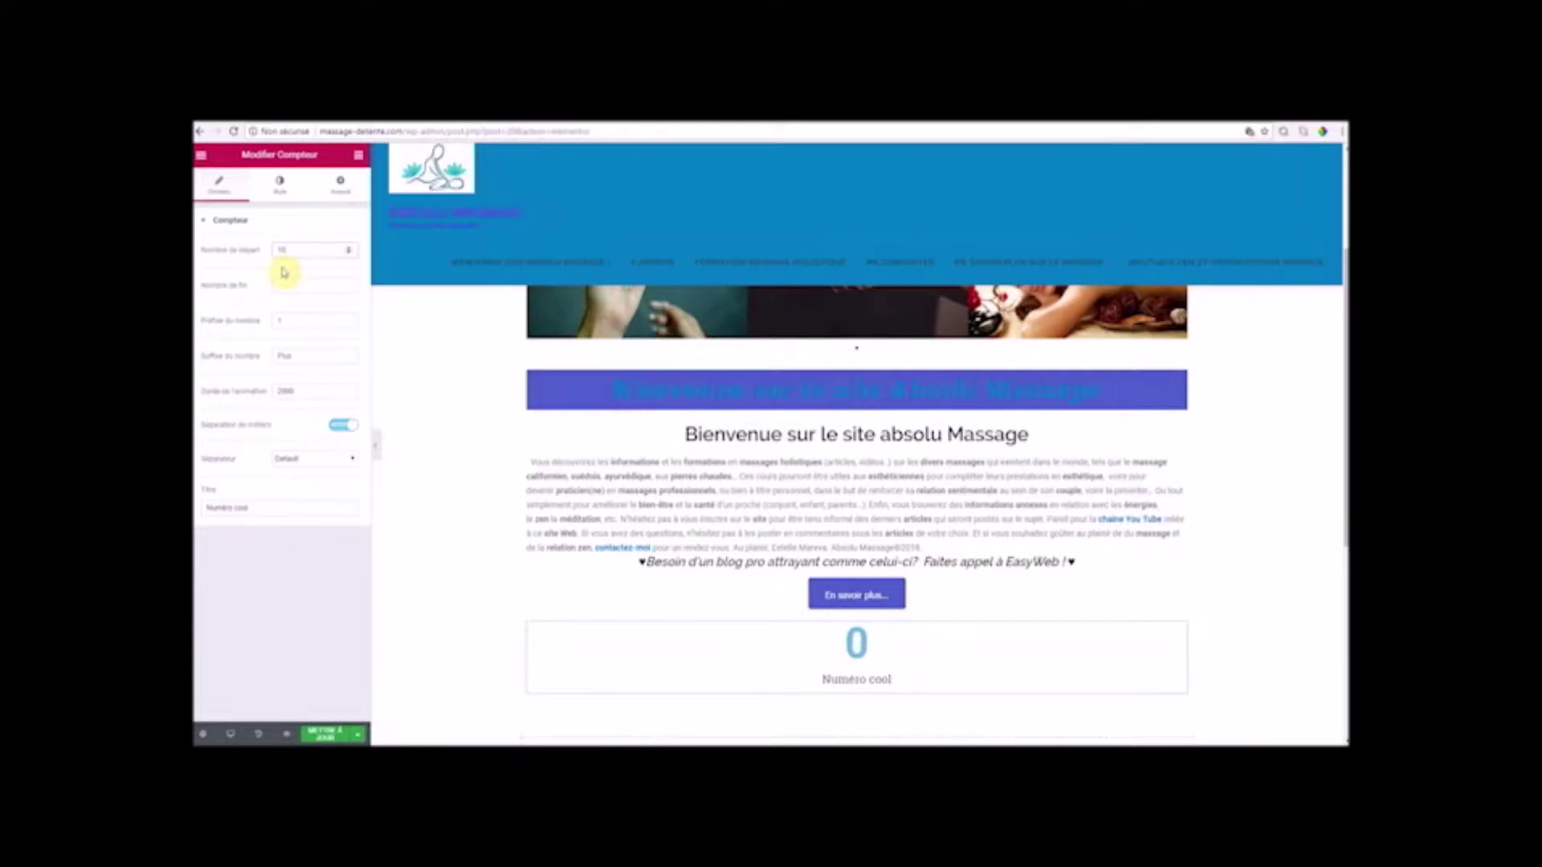
type("1")
left_click(288, 282)
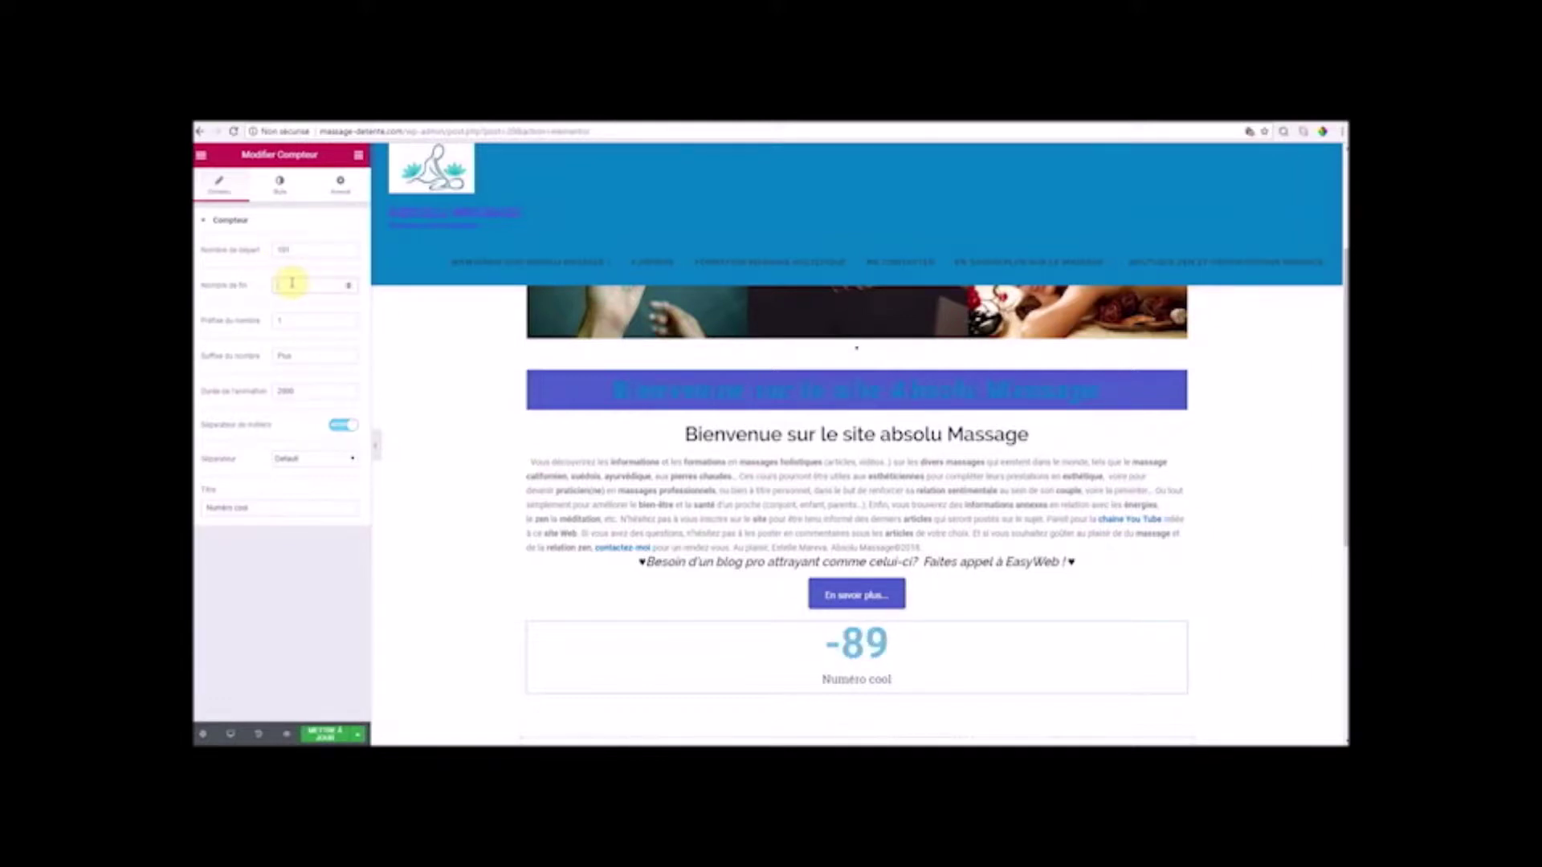
key("BackSpace")
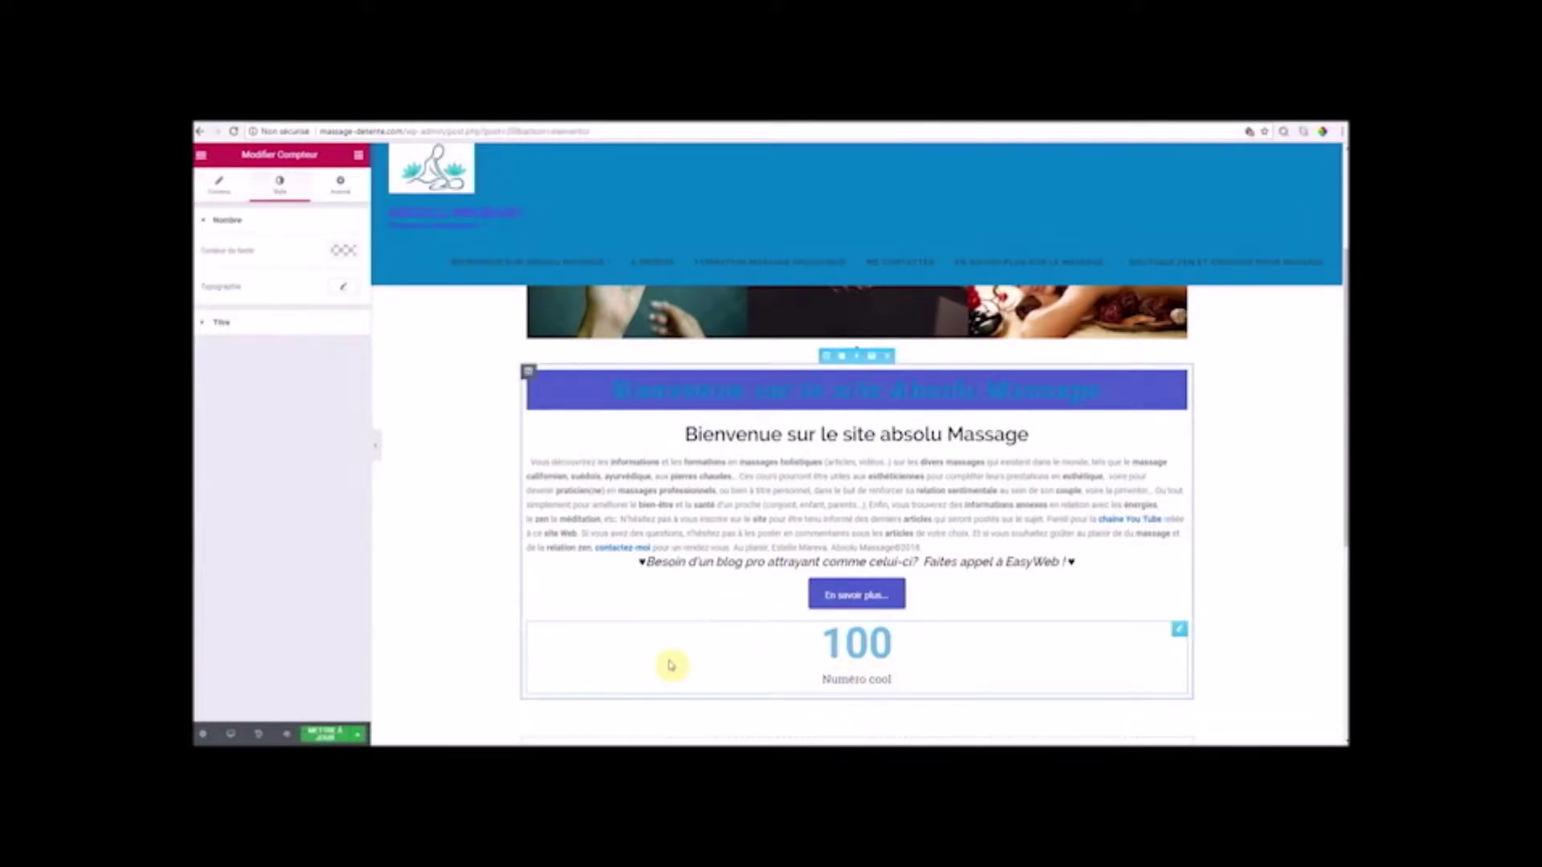
- Sample the page header's blue background with the colour picker extension and copy its hex code for the counter number
left_click(343, 252)
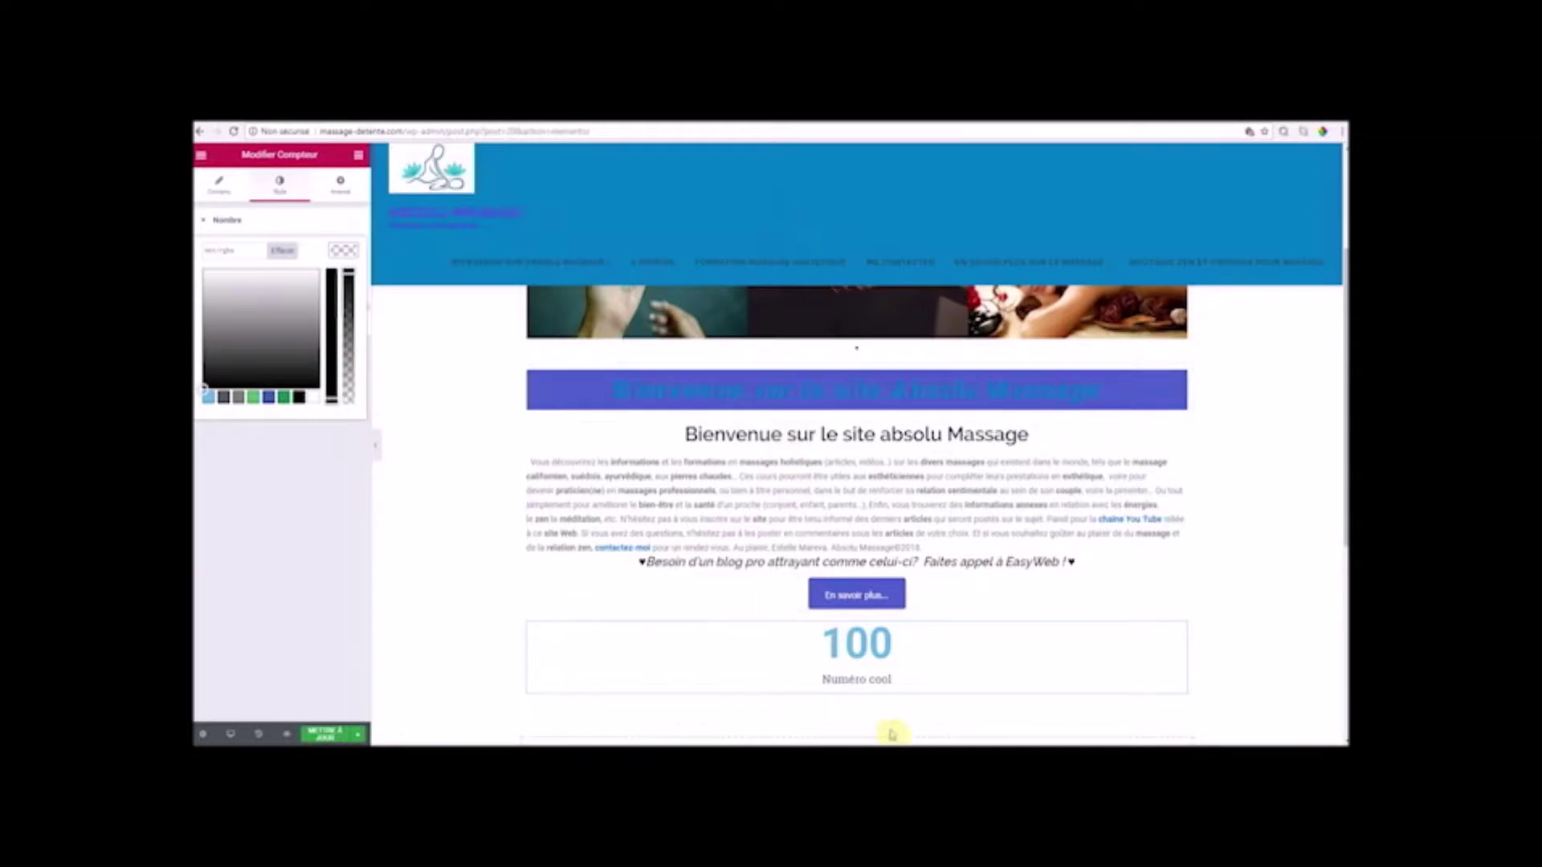
left_click(835, 216)
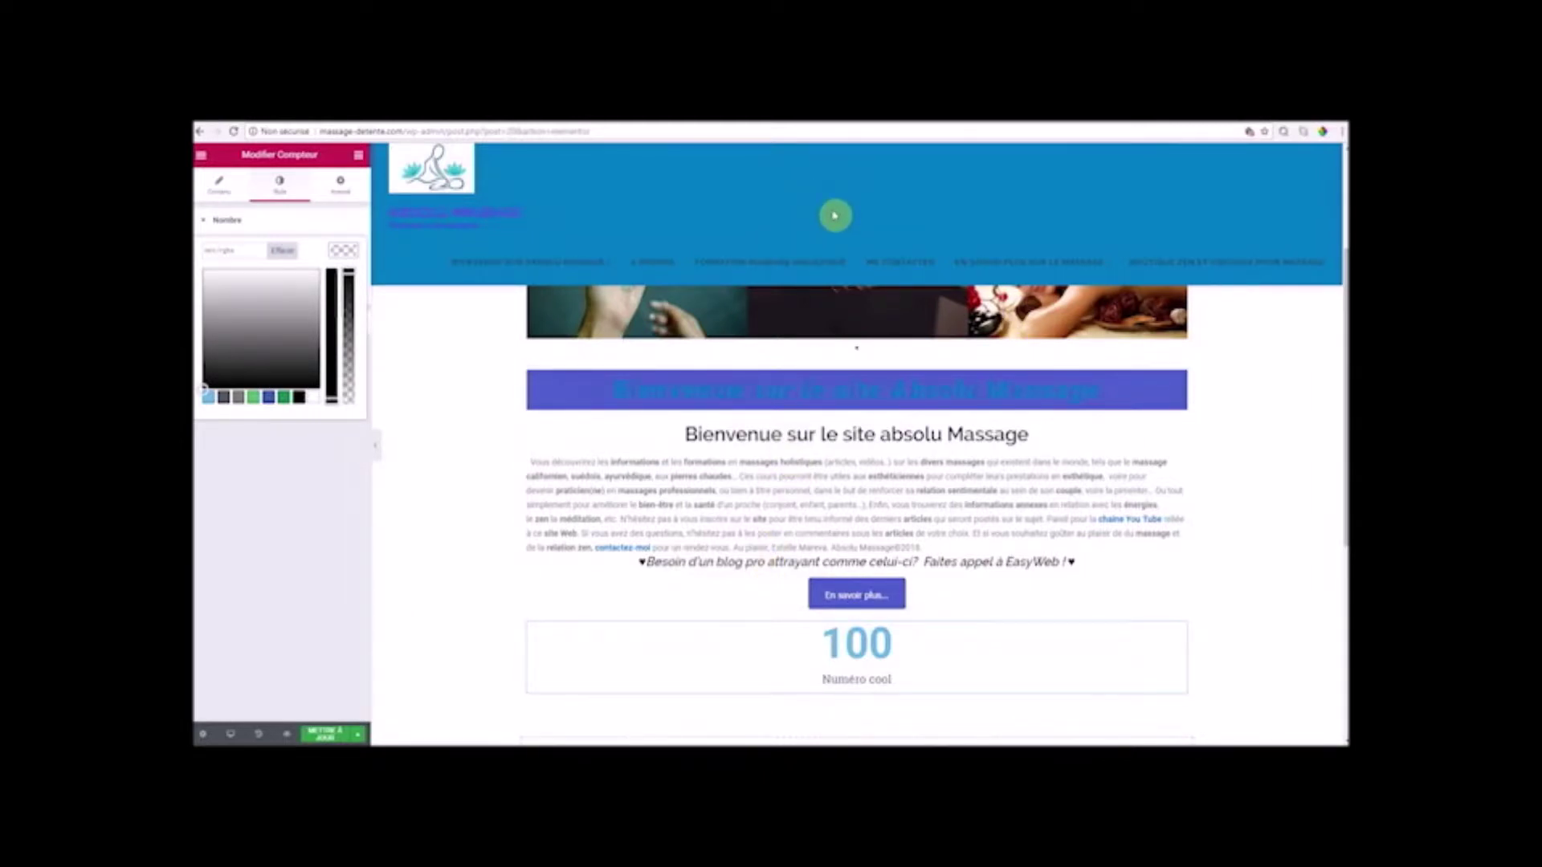
left_click(1326, 132)
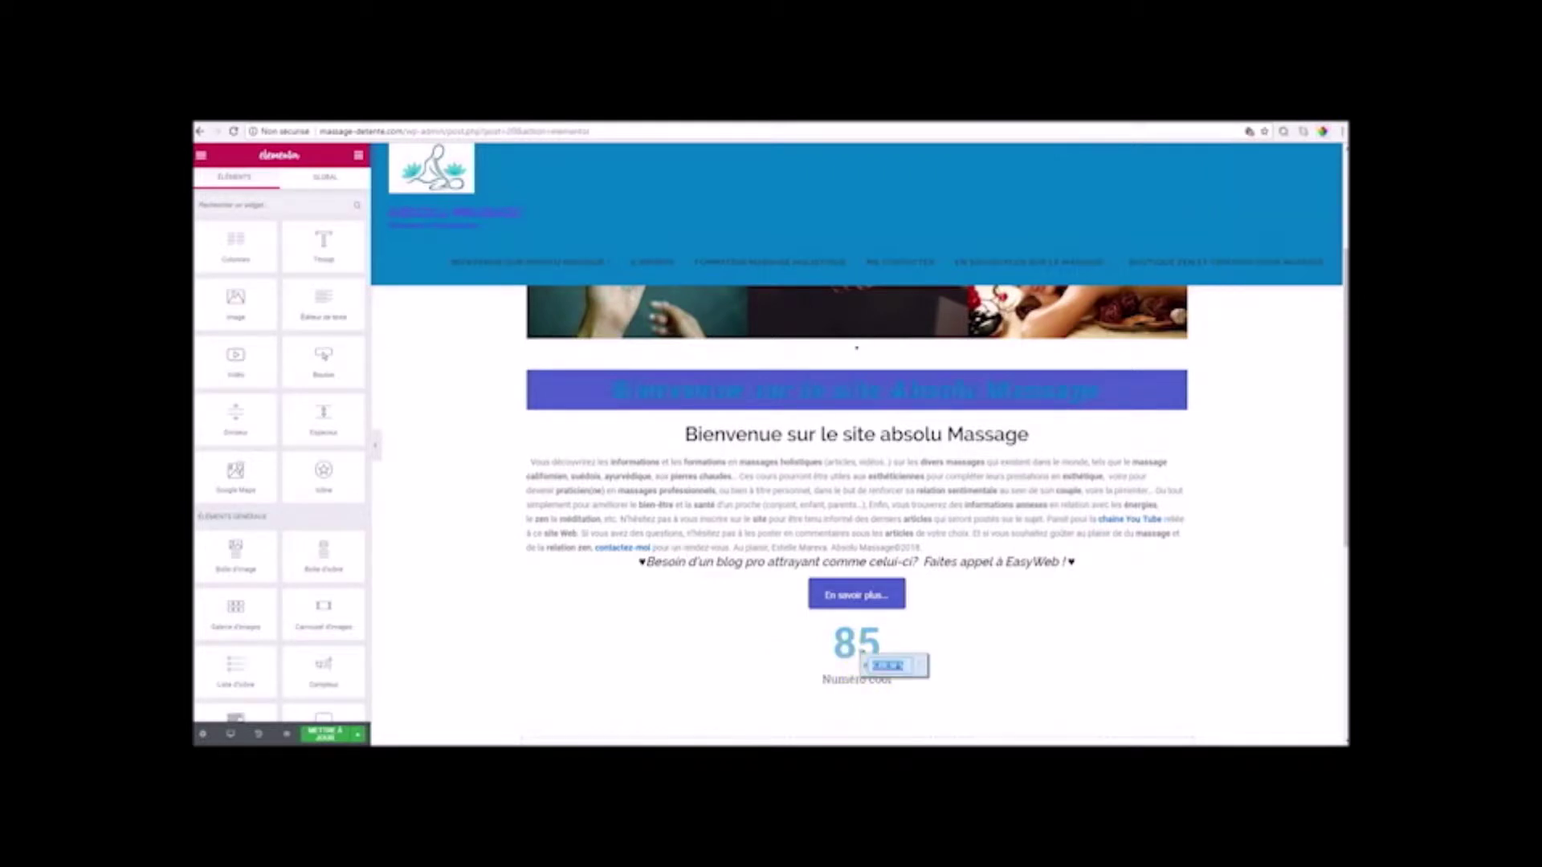
left_click(993, 234)
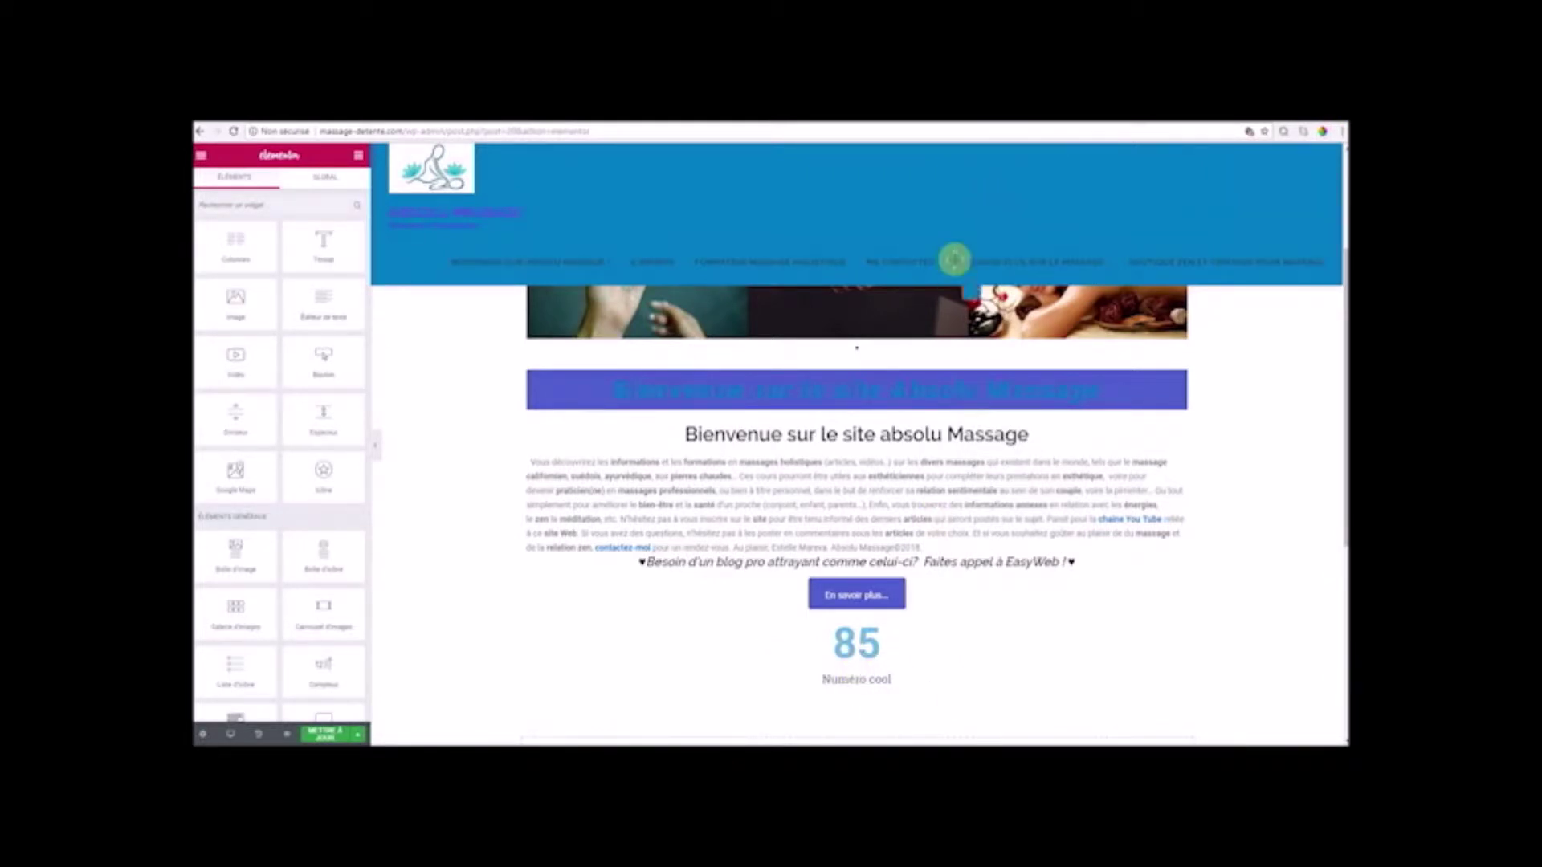
right_click(954, 207)
left_click(939, 196)
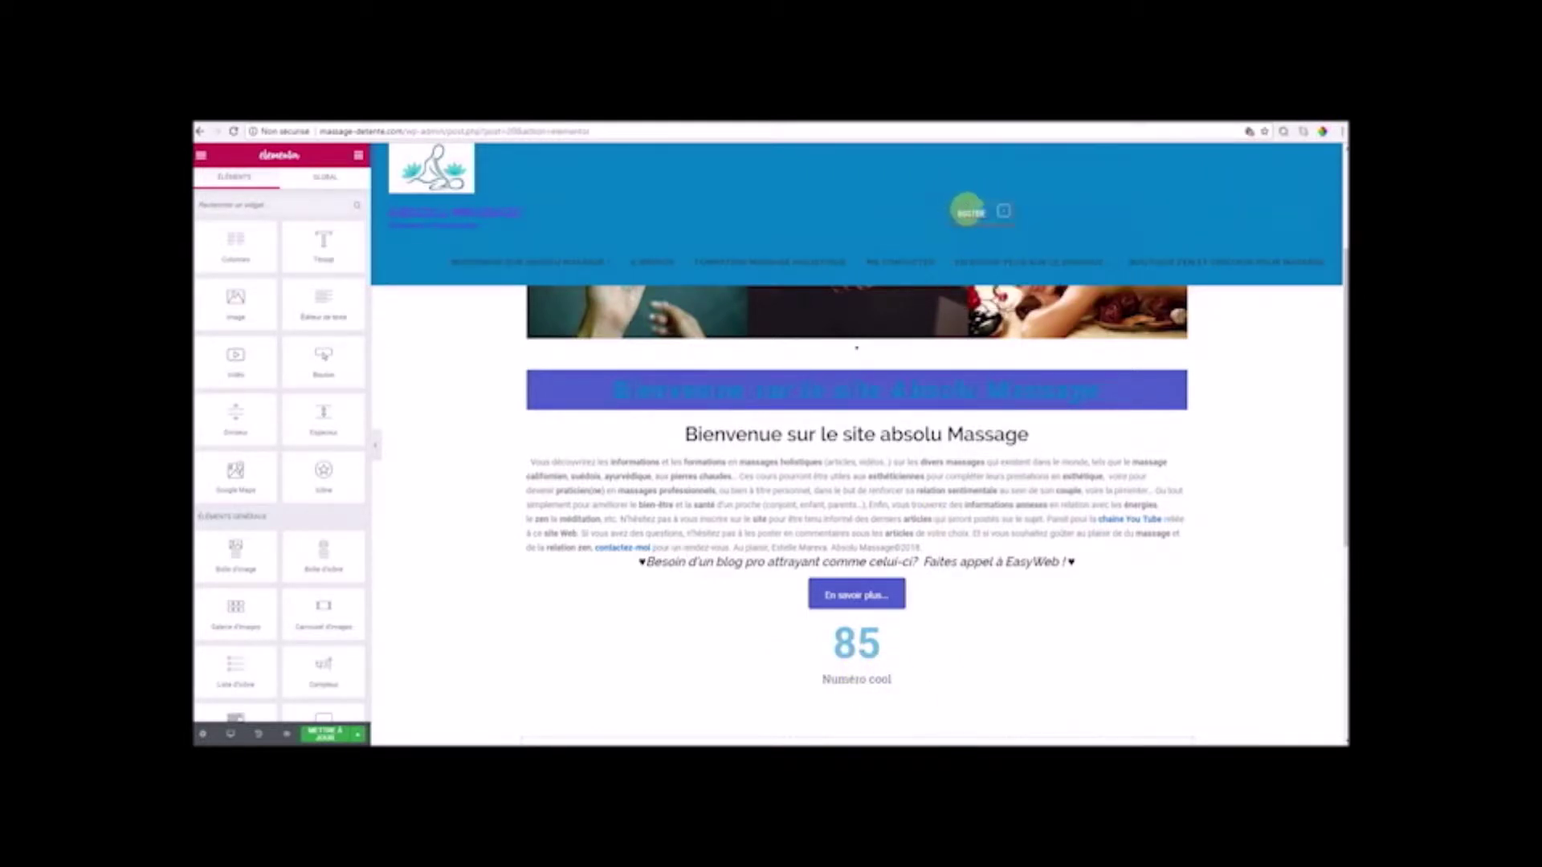
right_click(968, 212)
left_click(1004, 291)
left_click(1329, 136)
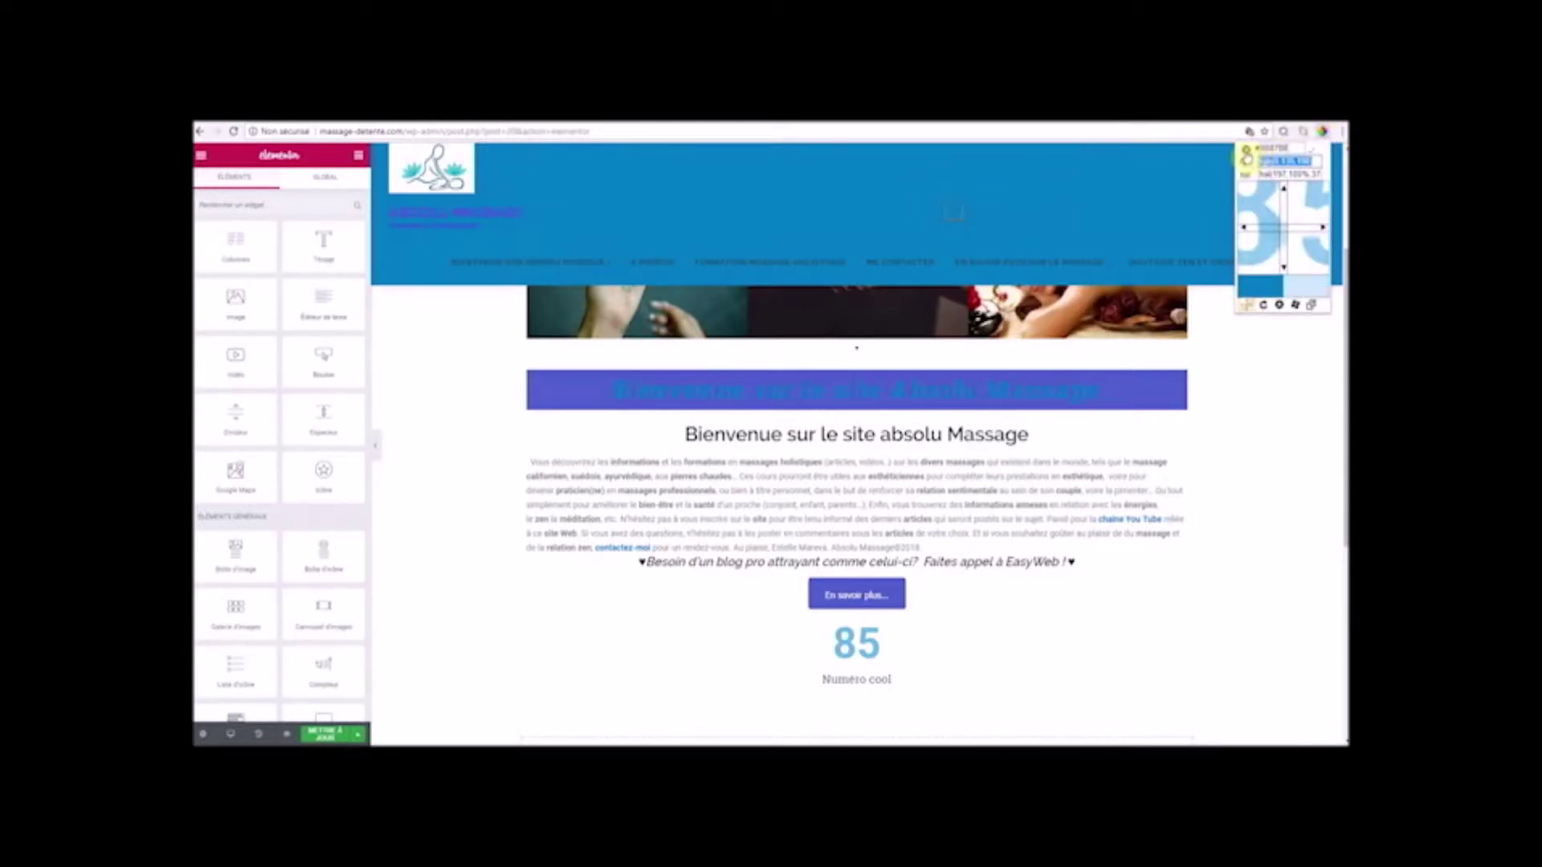
- Set the text colour of the counter's number to the copied header blue code, prefixed with #
left_click(901, 649)
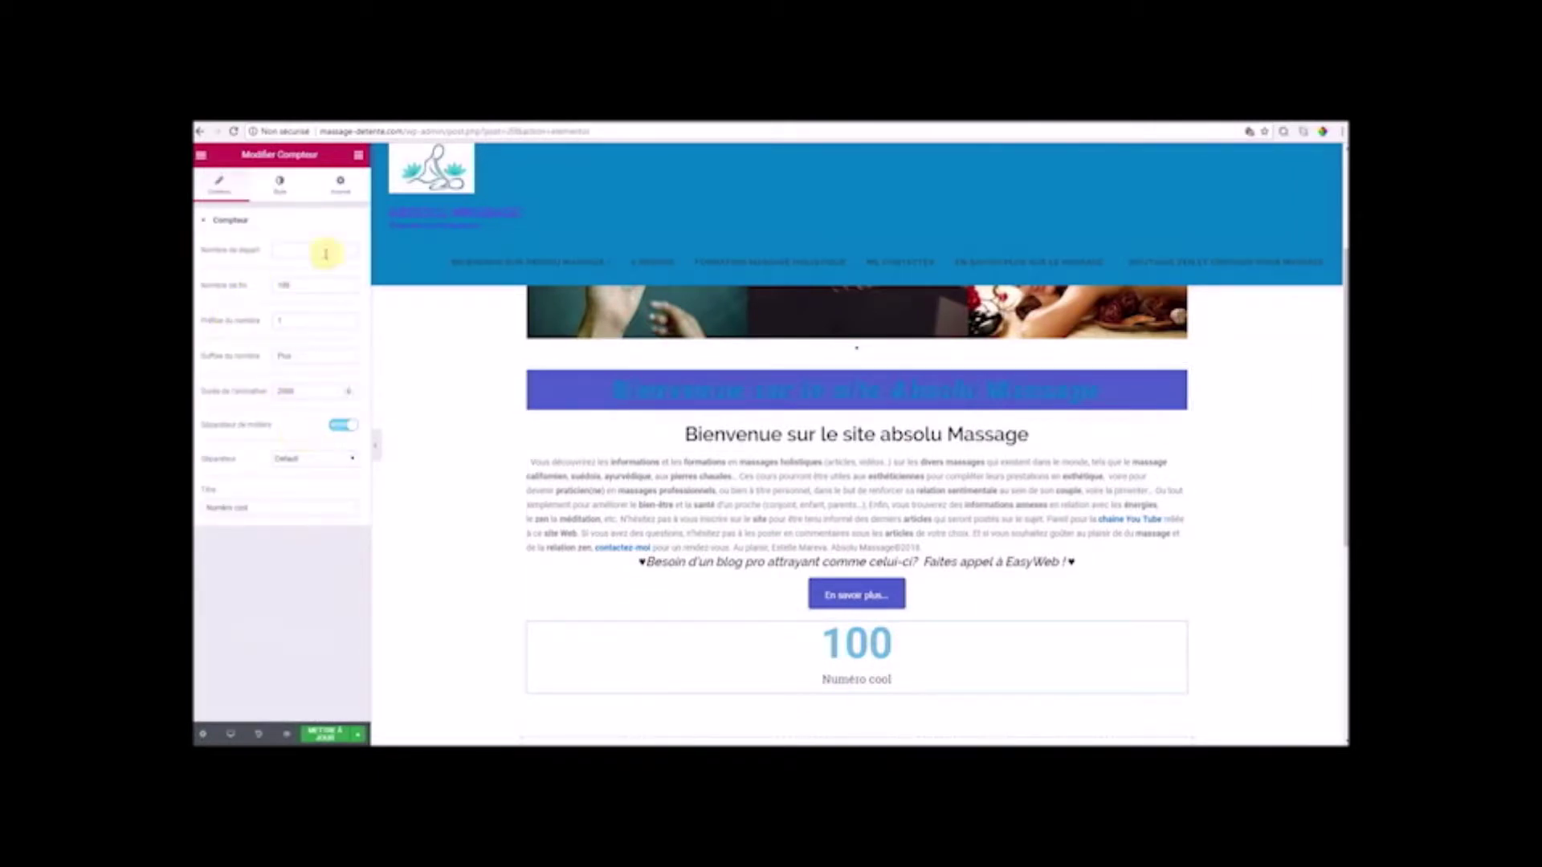
left_click(286, 190)
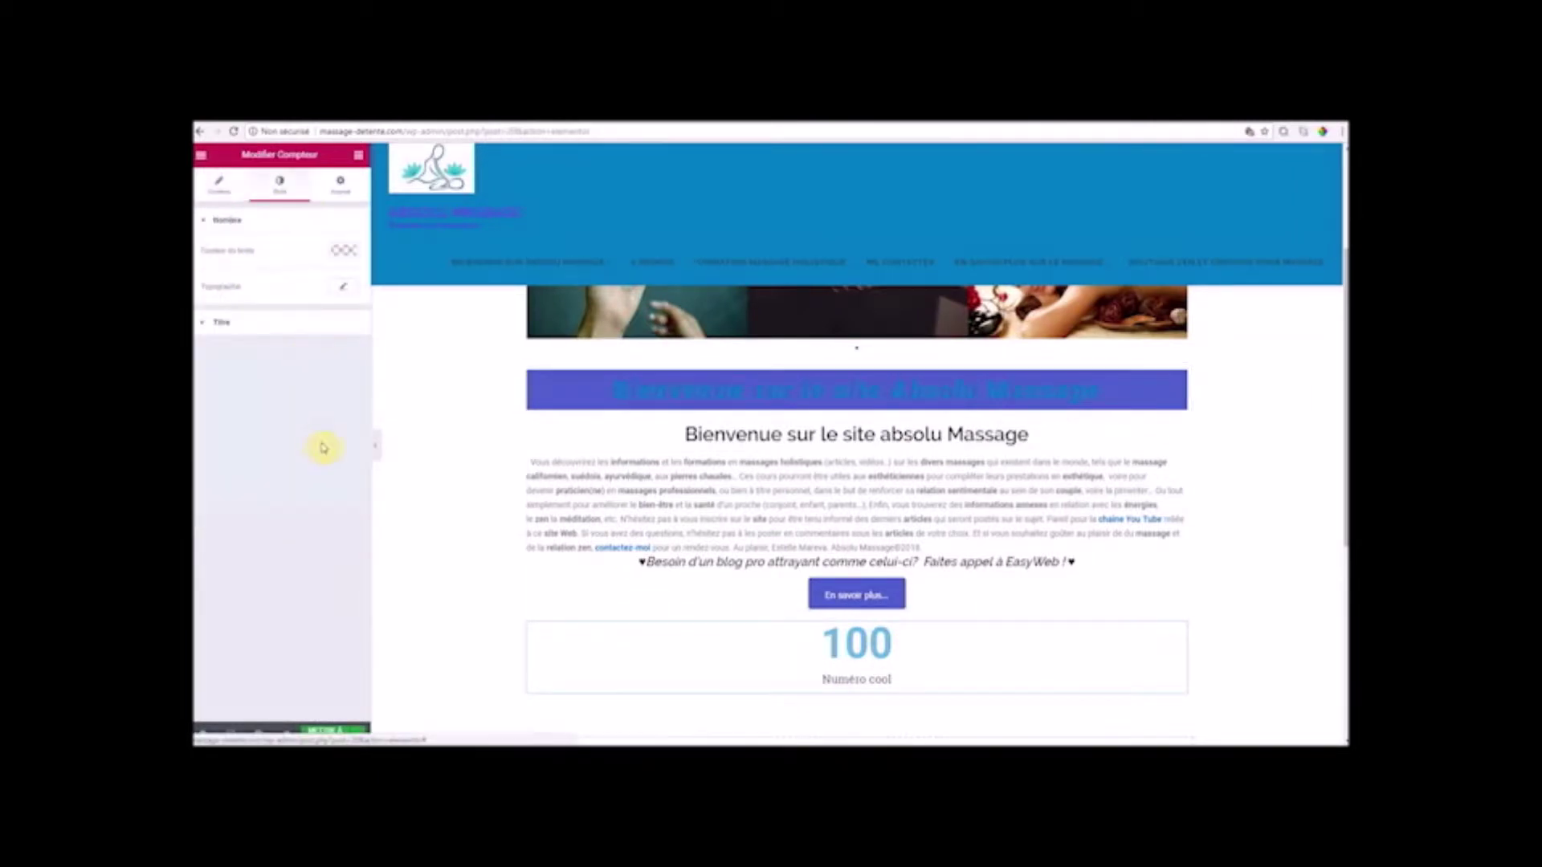
left_click(345, 251)
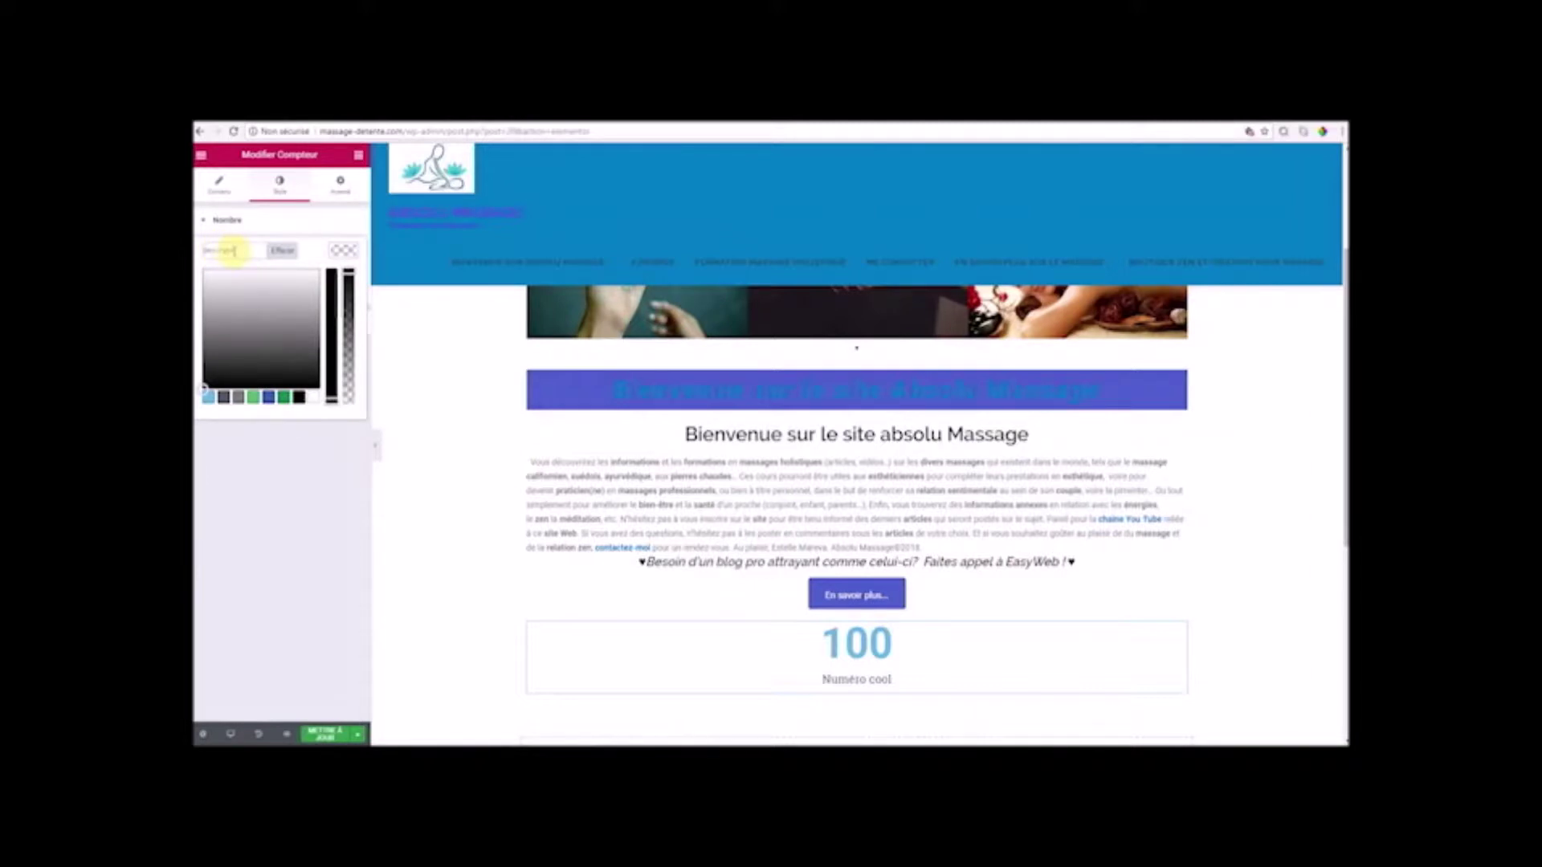
right_click(231, 251)
left_click(270, 325)
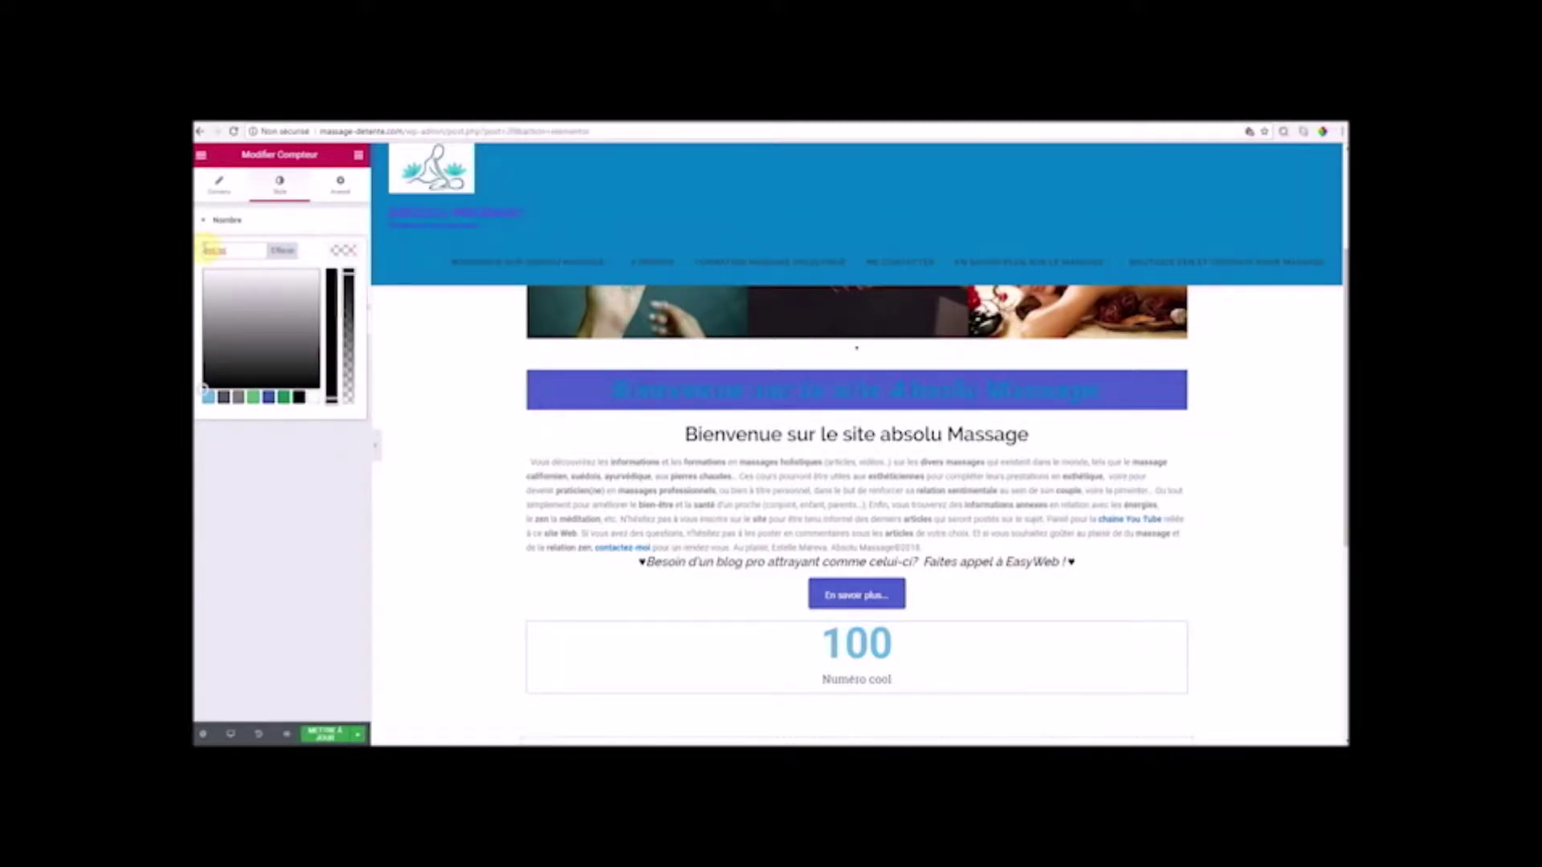
type("#")
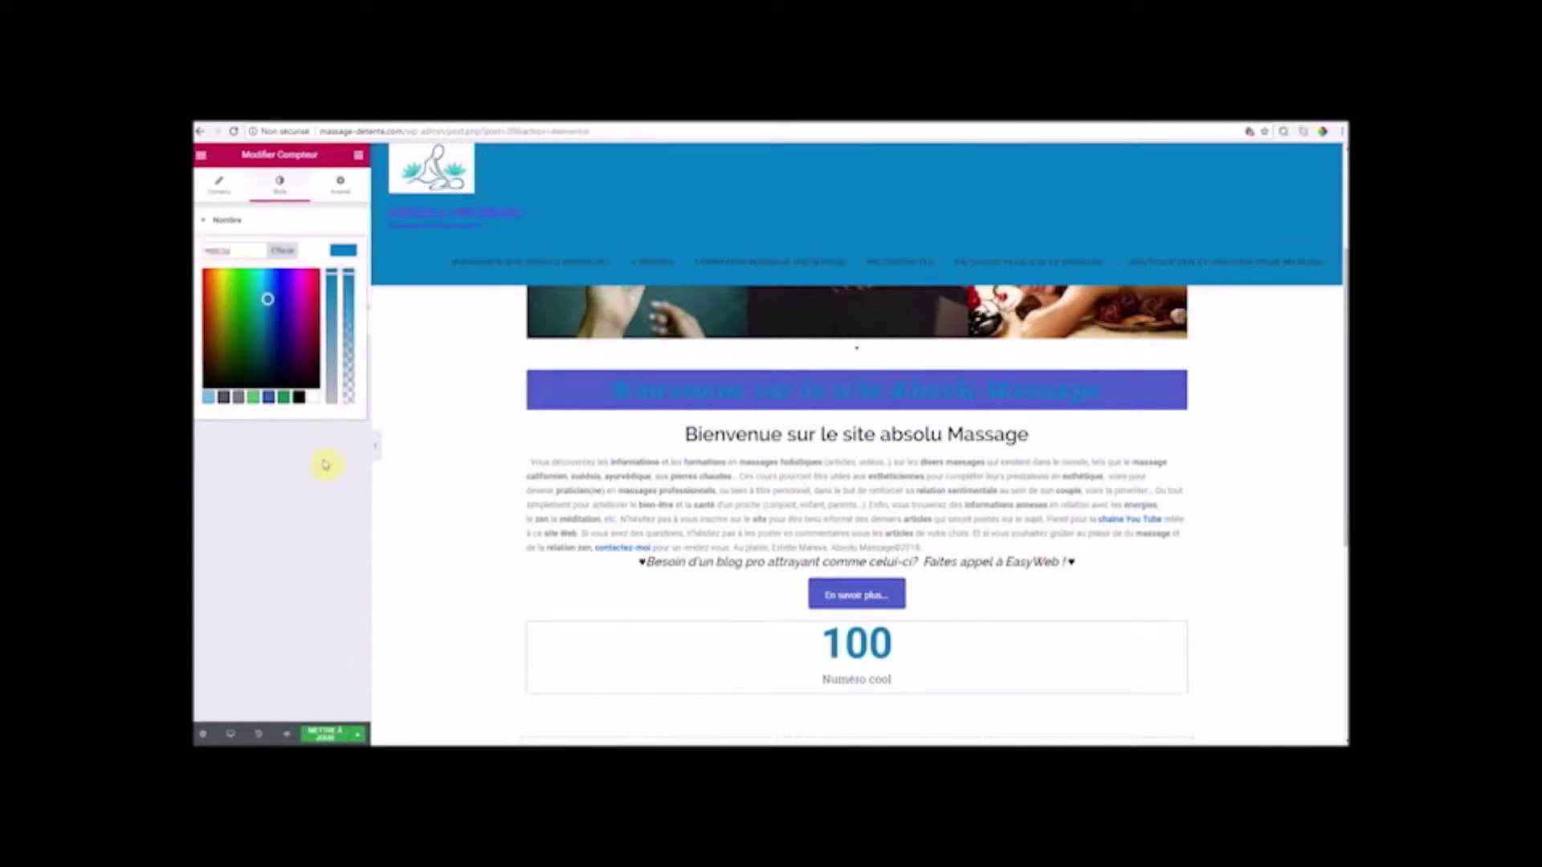
left_click(325, 466)
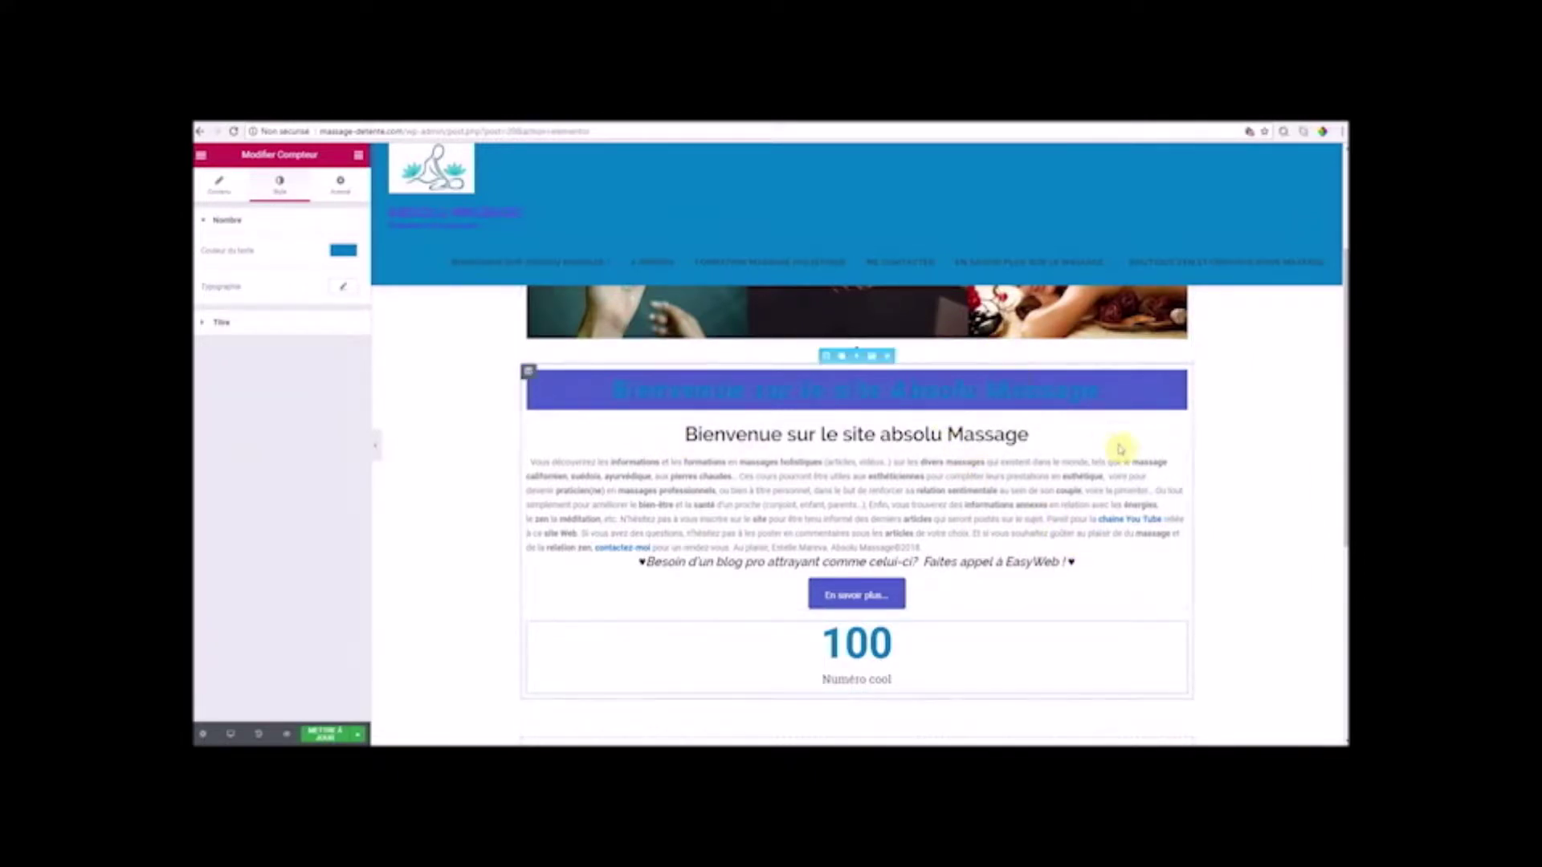
- Try Racing Sans One as the font family of the counter's number
left_click(344, 290)
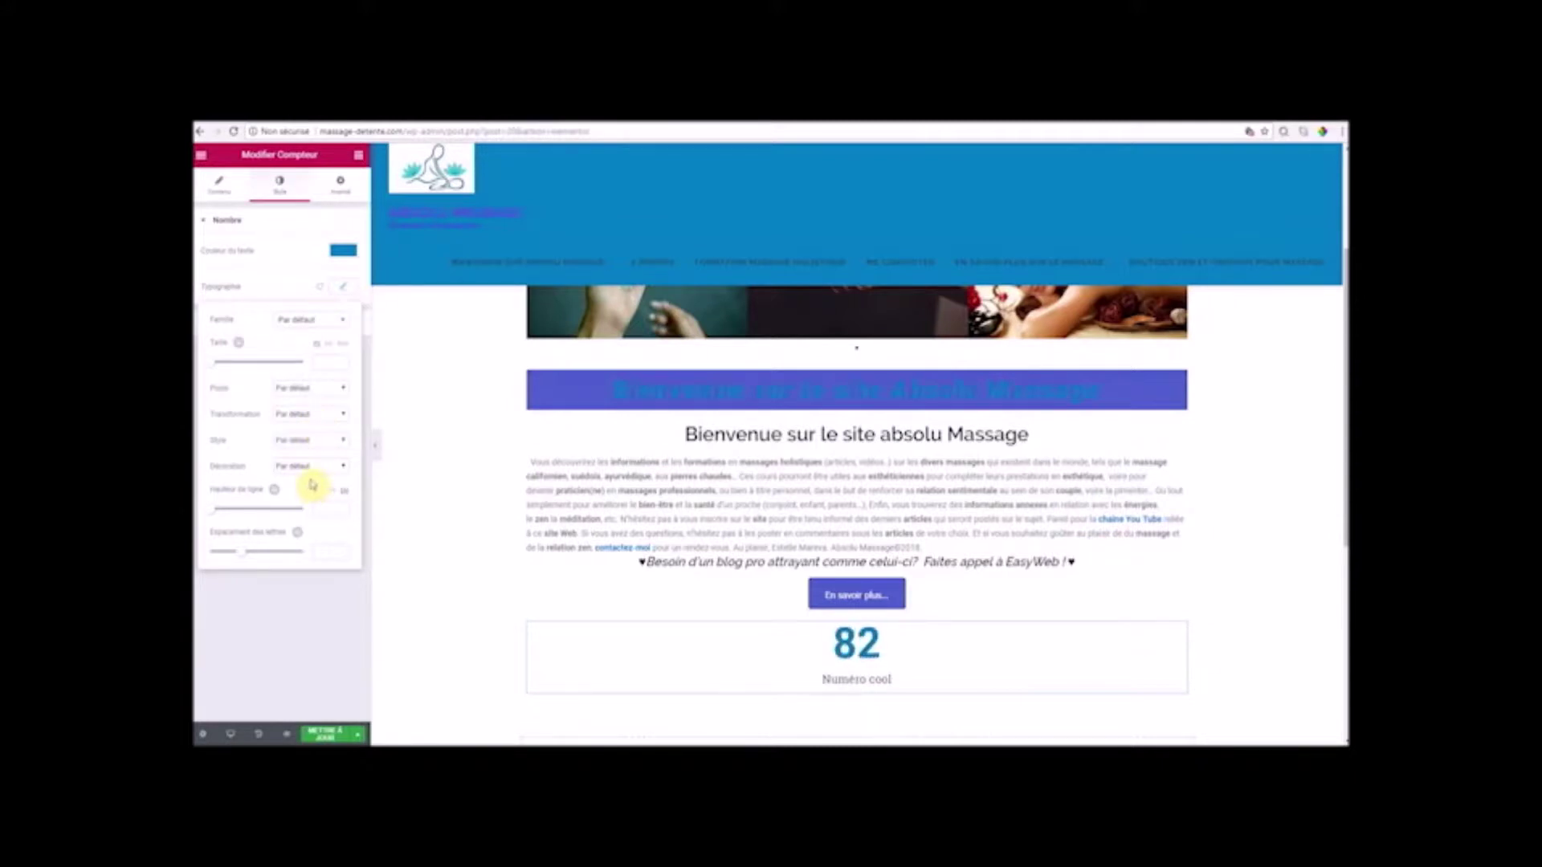
left_click(344, 325)
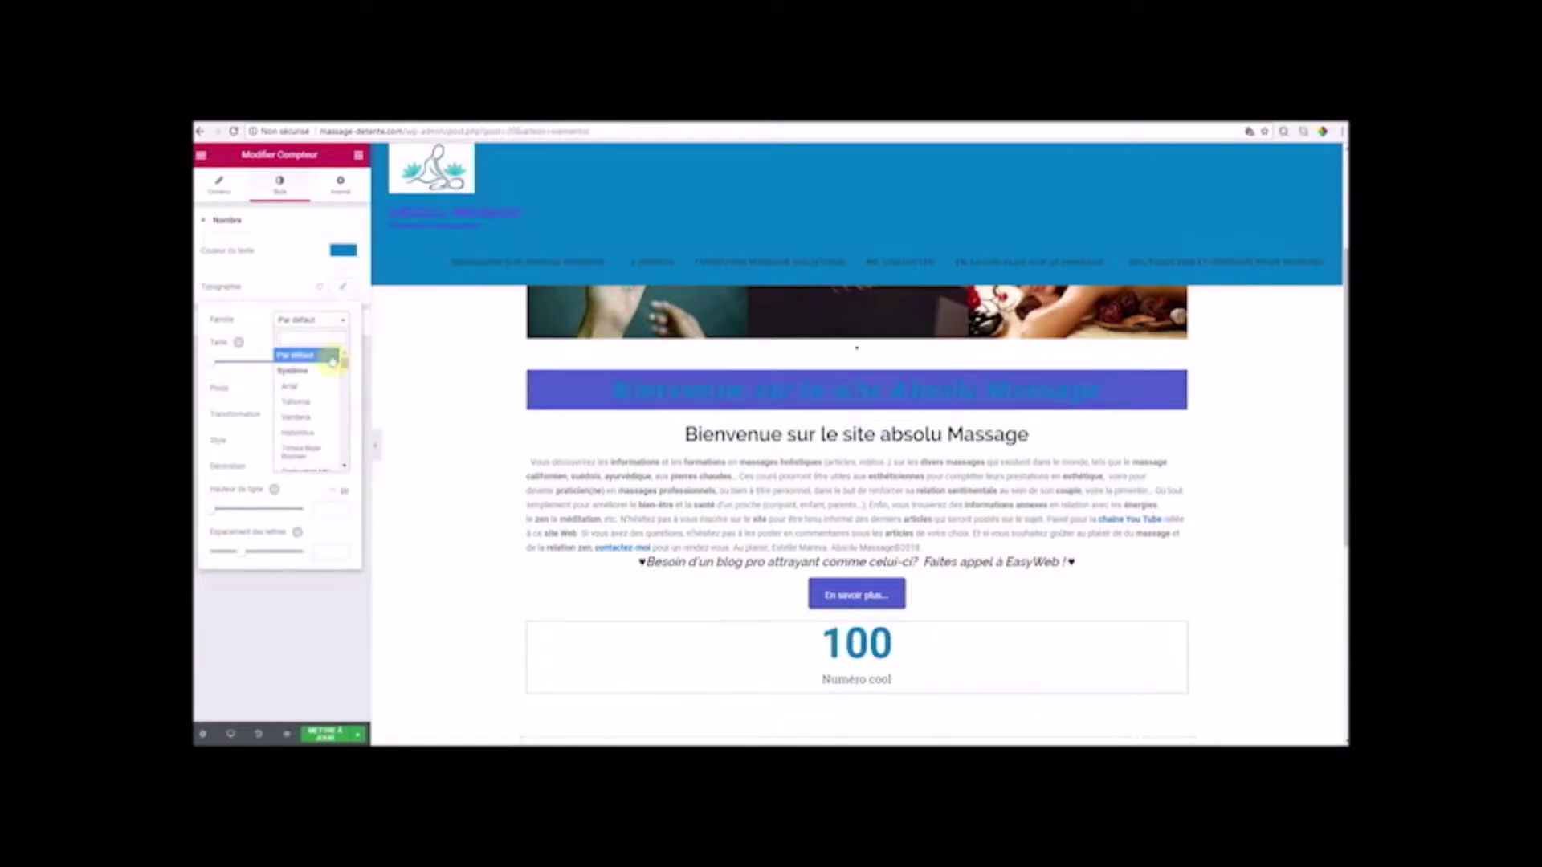
scroll(322, 430, "down", 2)
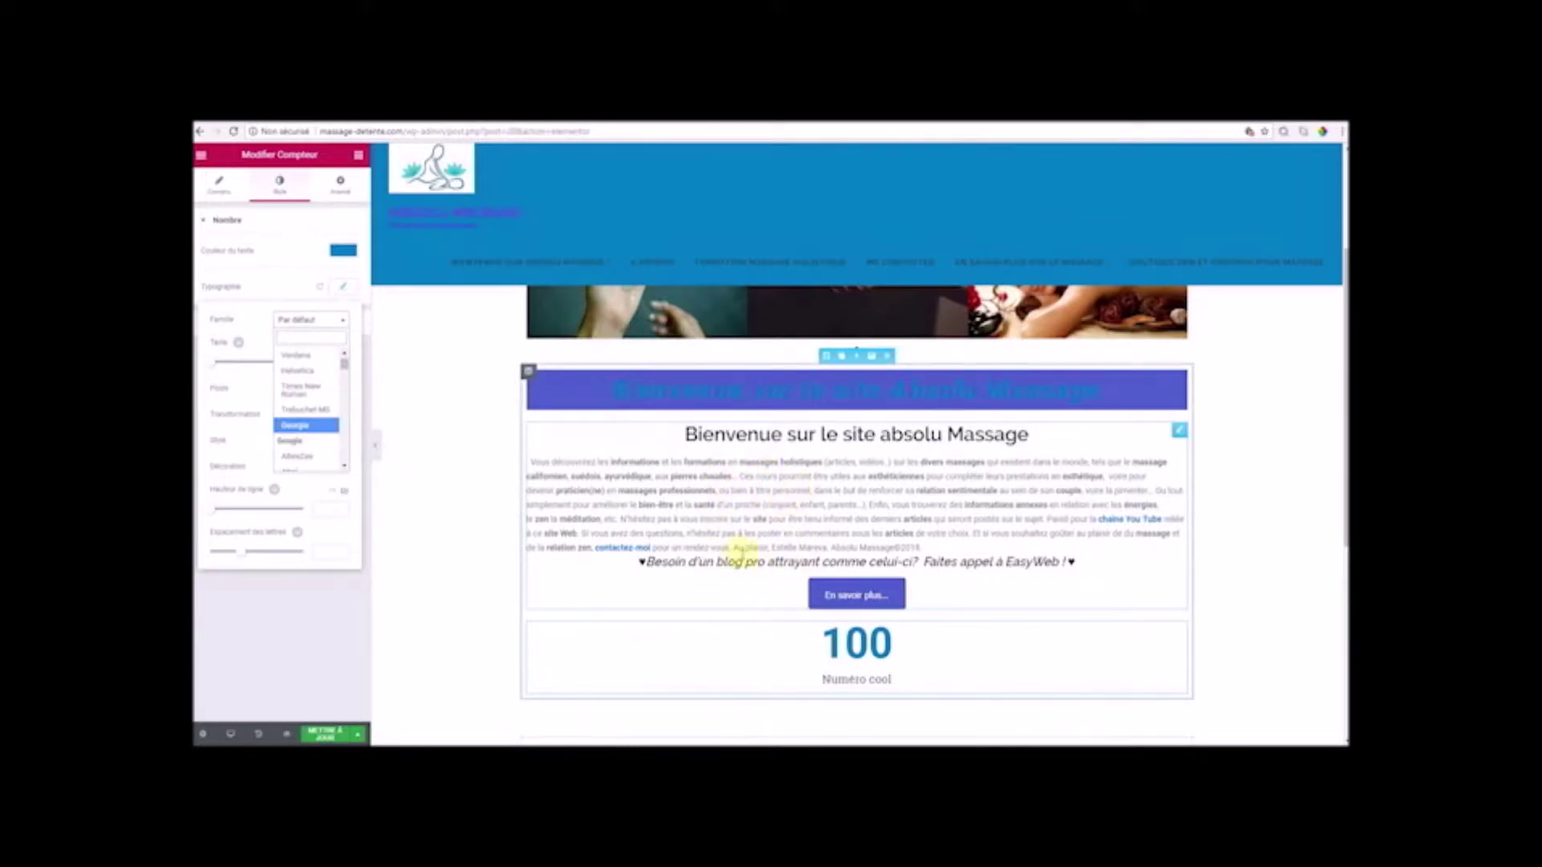
scroll(312, 418, "down", 2)
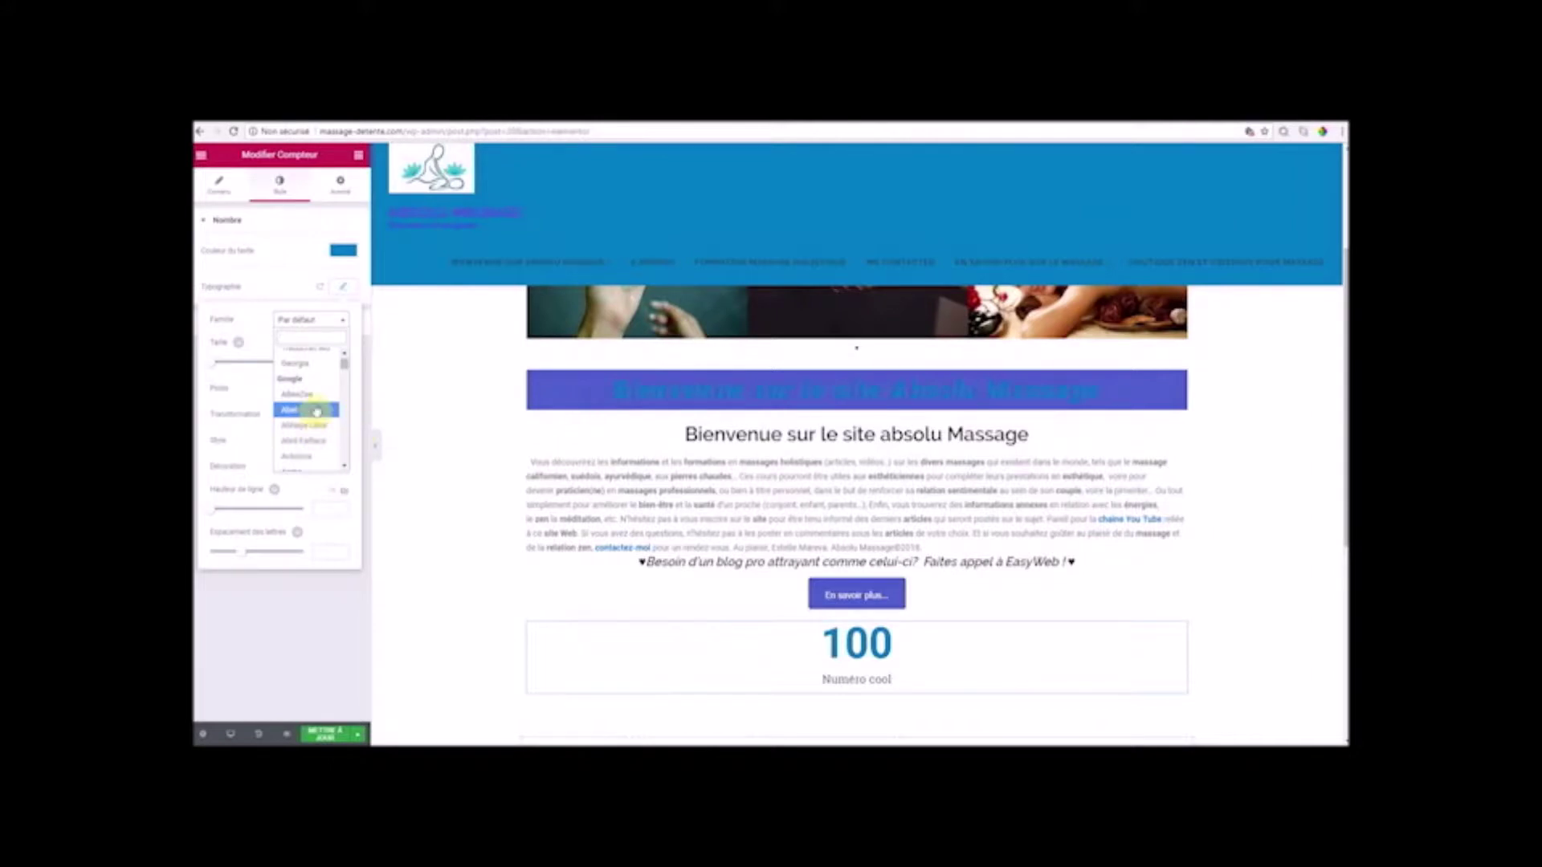
left_click_drag(345, 365, 355, 439)
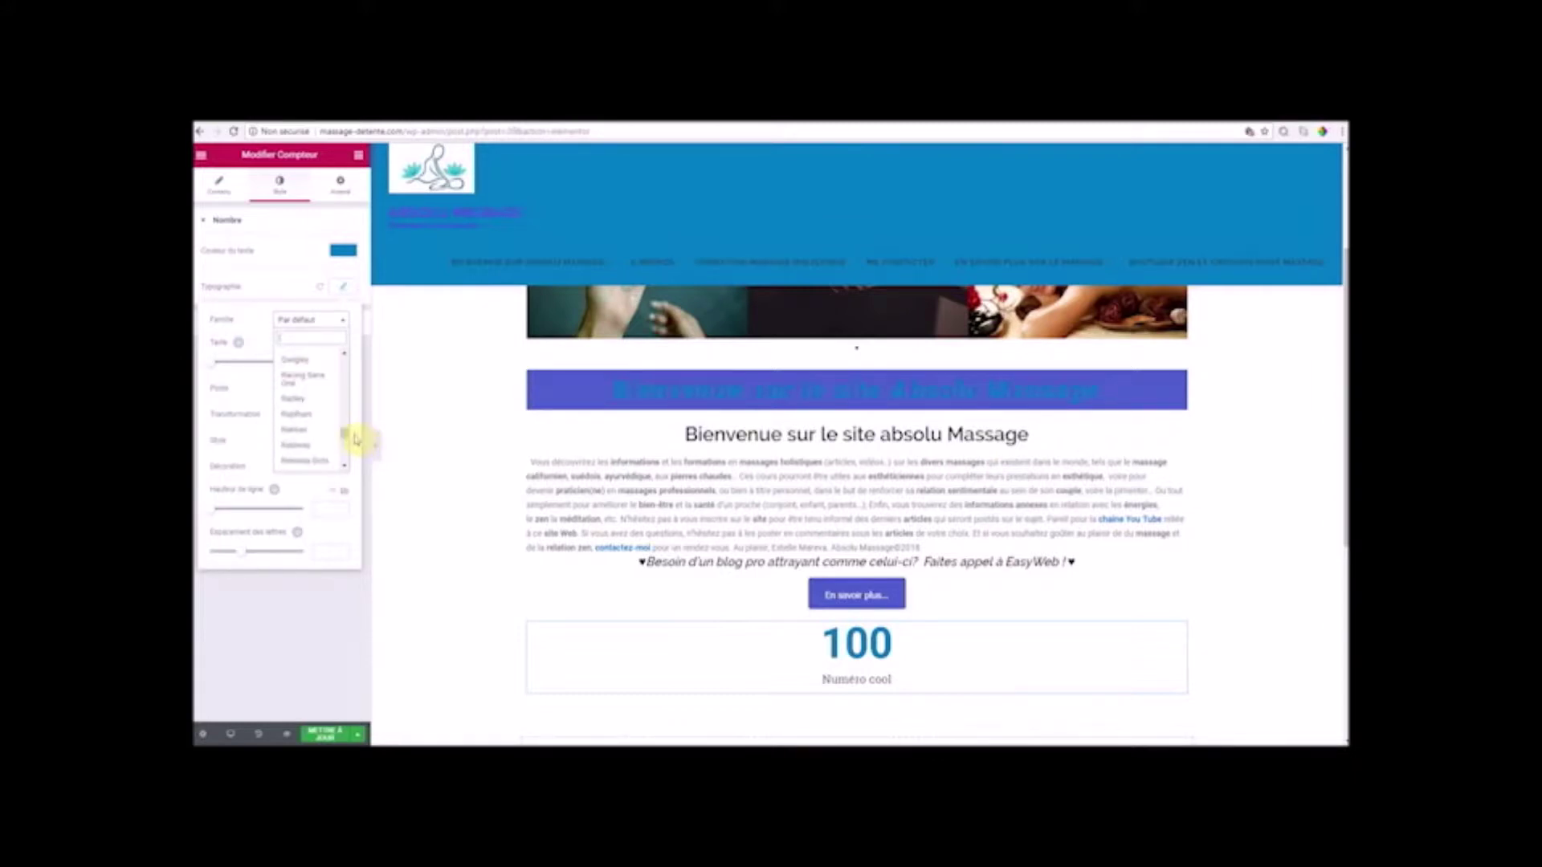
left_click(313, 377)
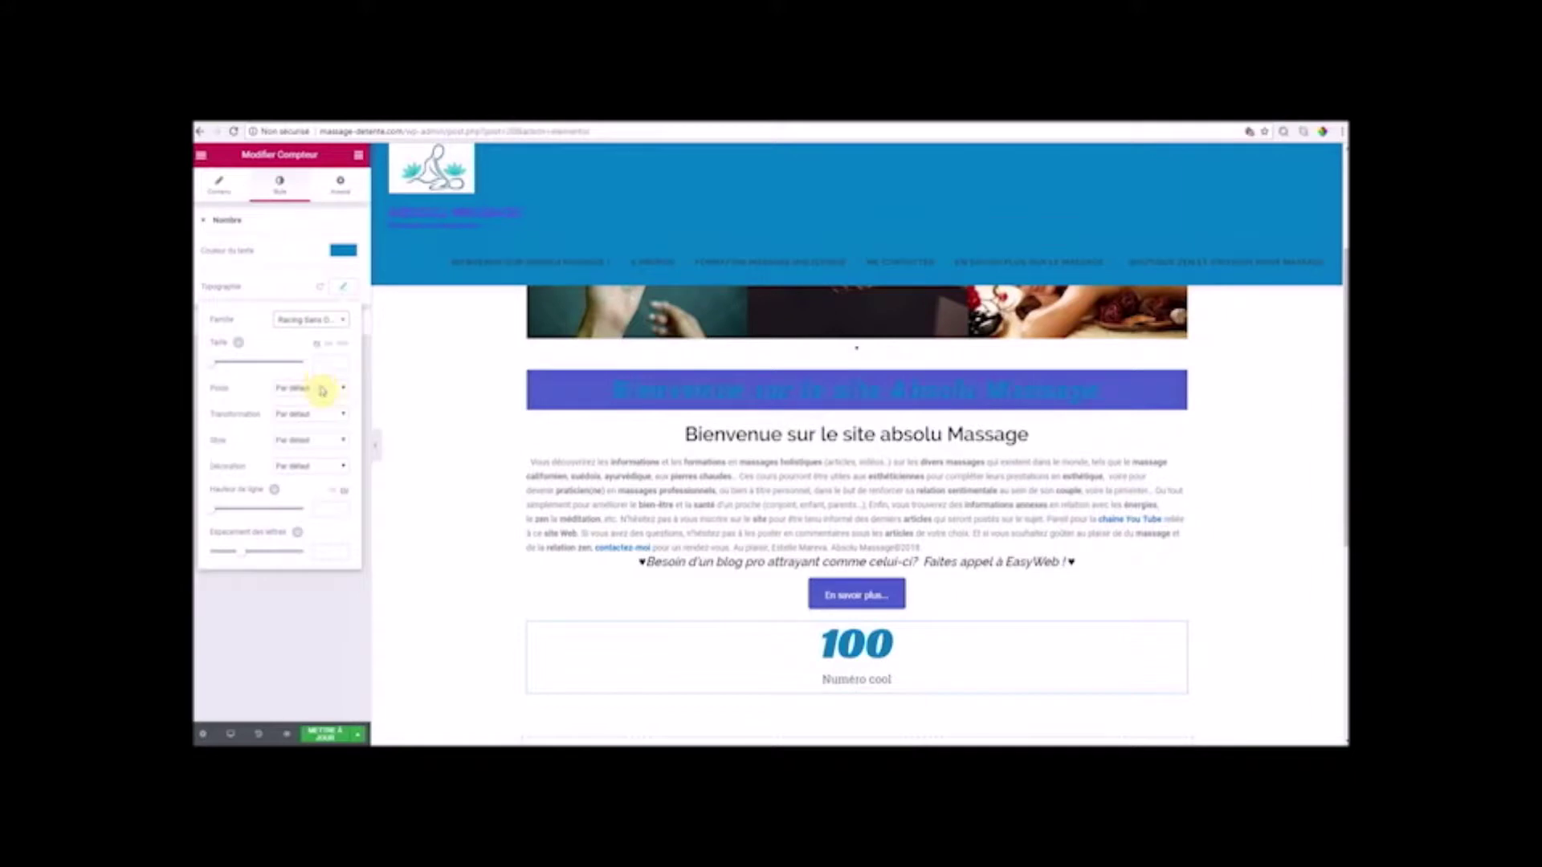
- Change the counter number's font family to Oxygen and enlarge its text size
left_click(343, 322)
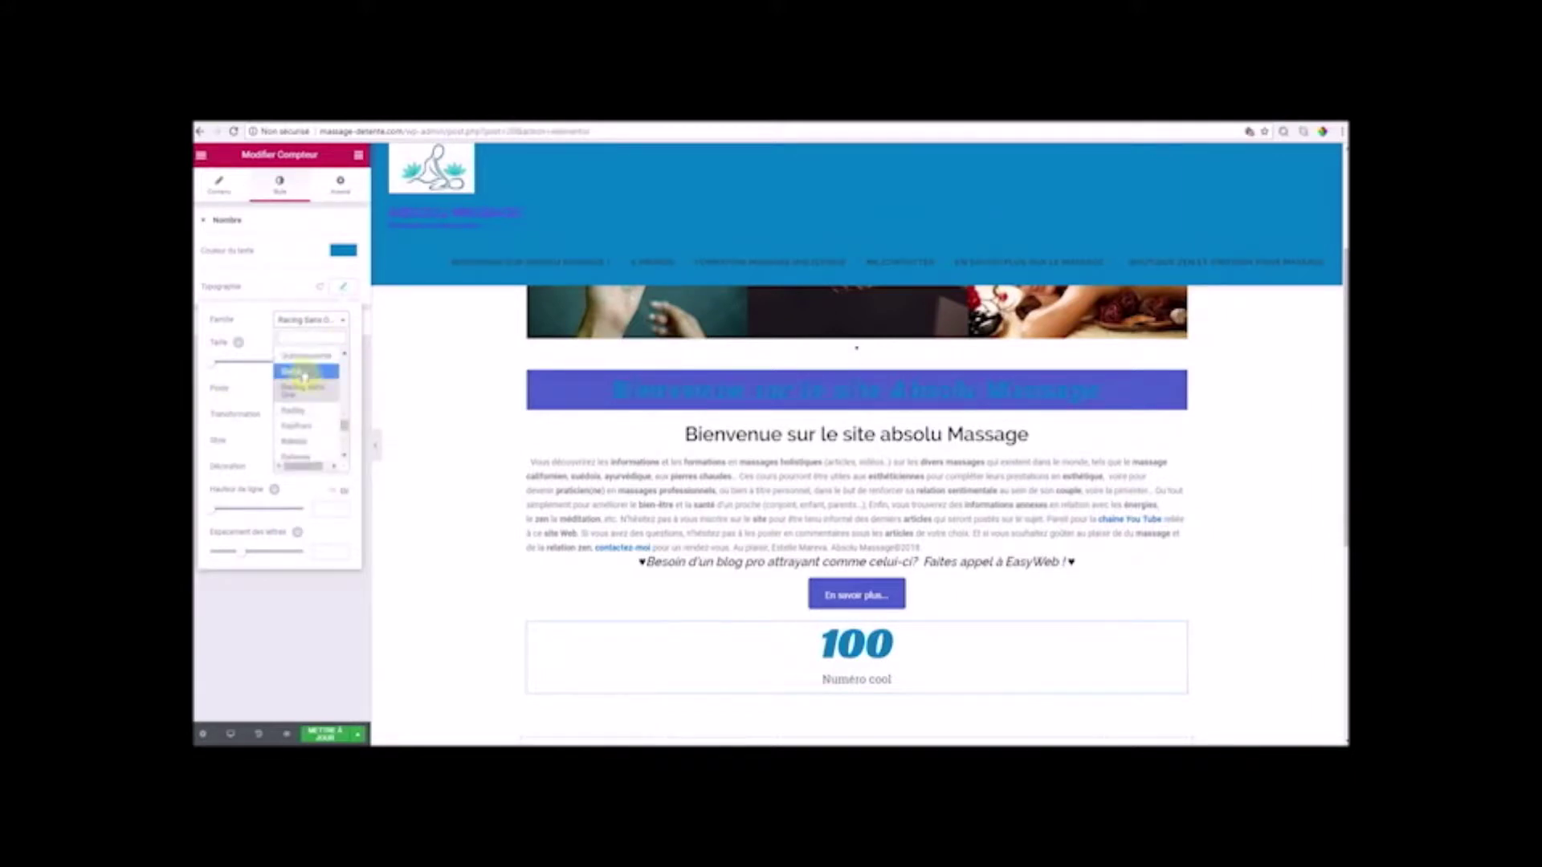
scroll(313, 398, "up", 3)
left_click(310, 423)
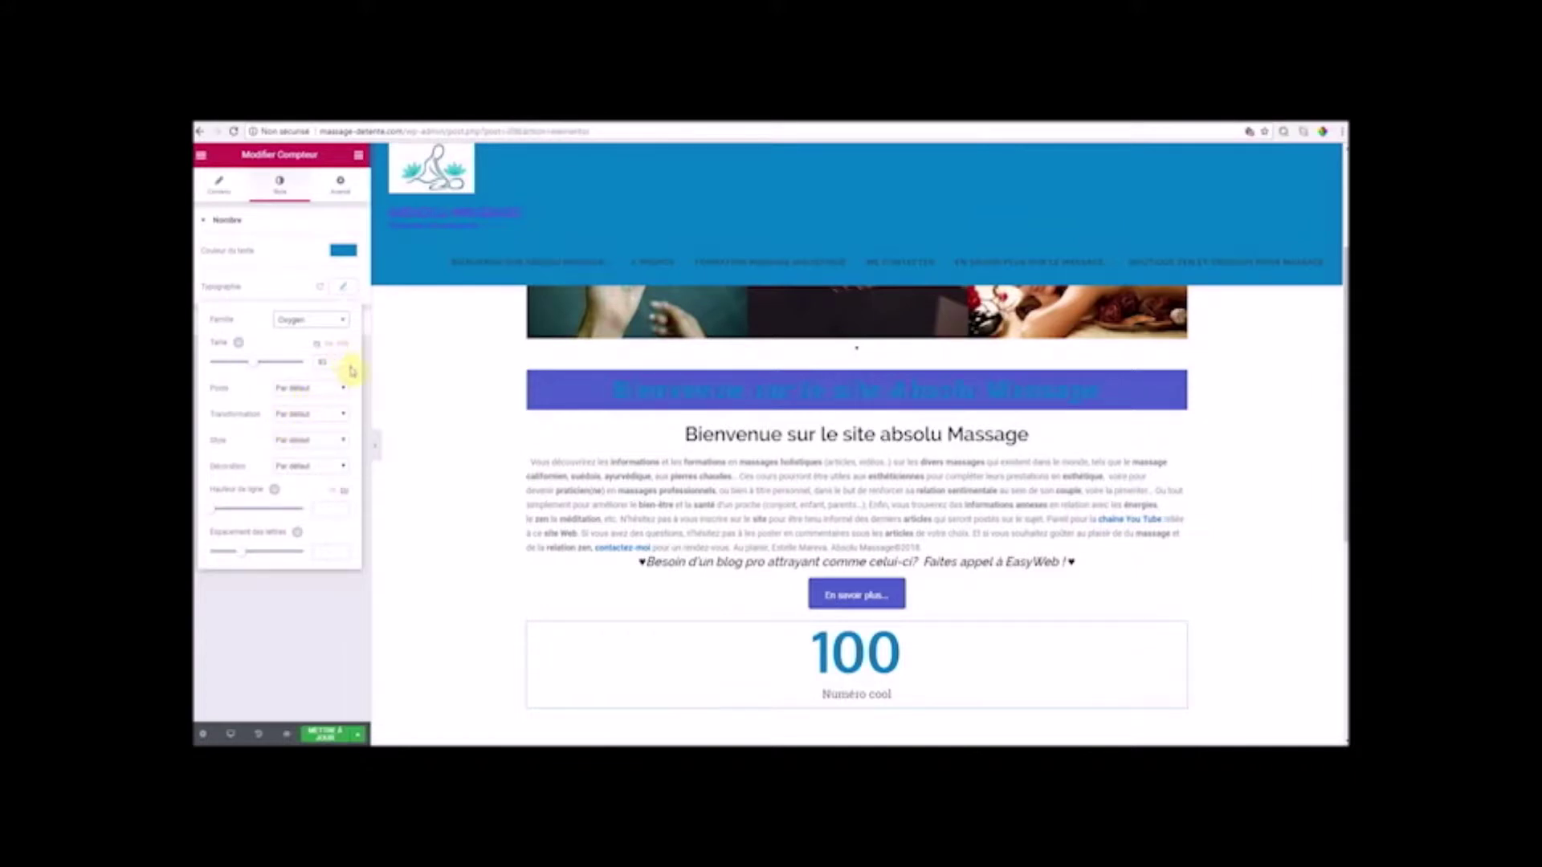
- Set the counter number's font family to Milonga and close its typography settings
left_click(345, 323)
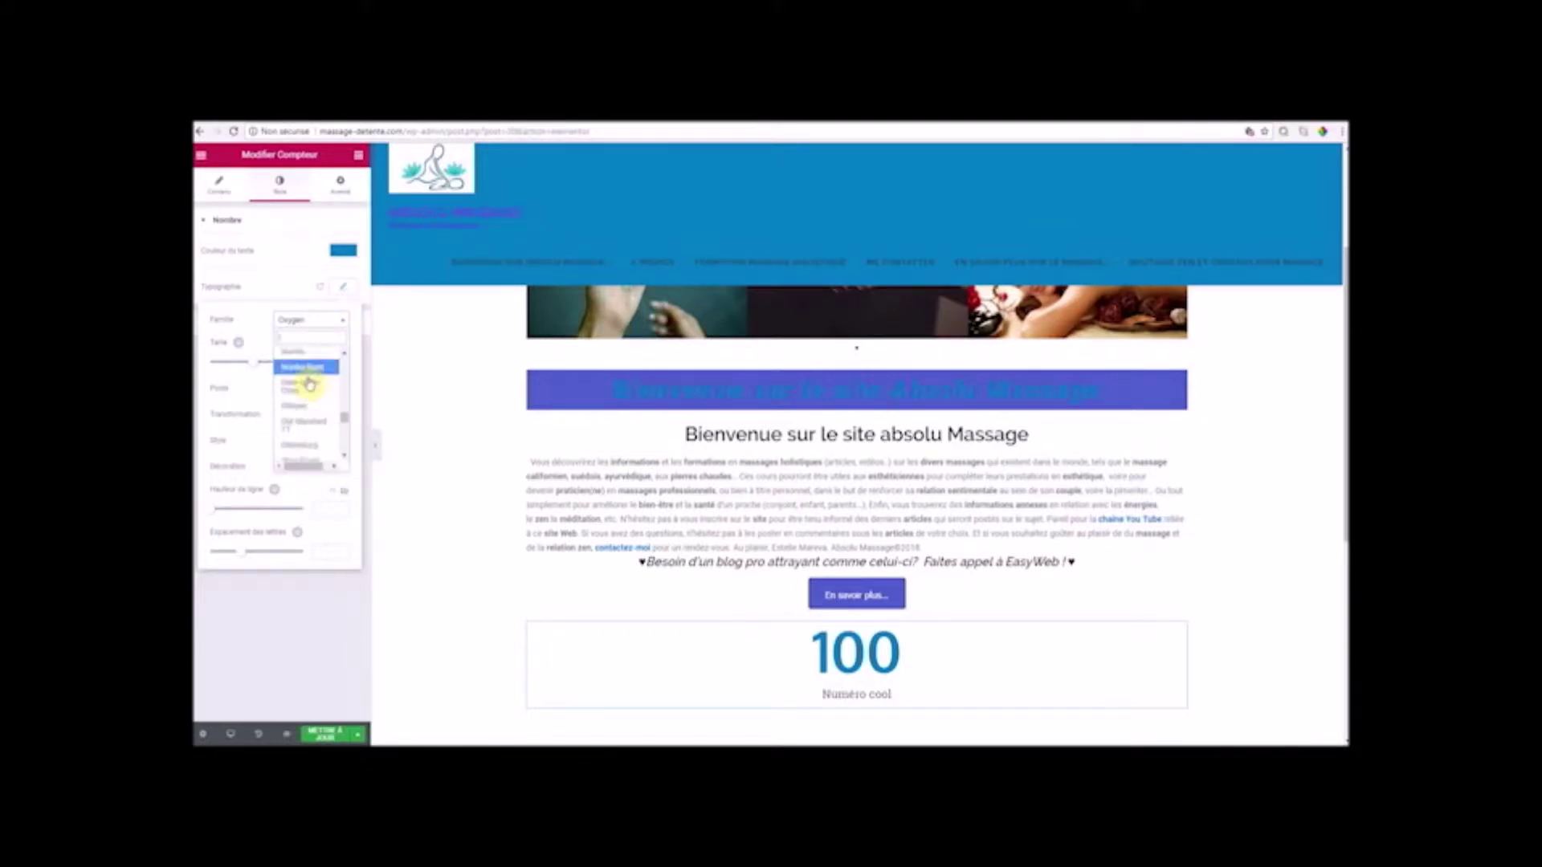
scroll(326, 399, "down", 10)
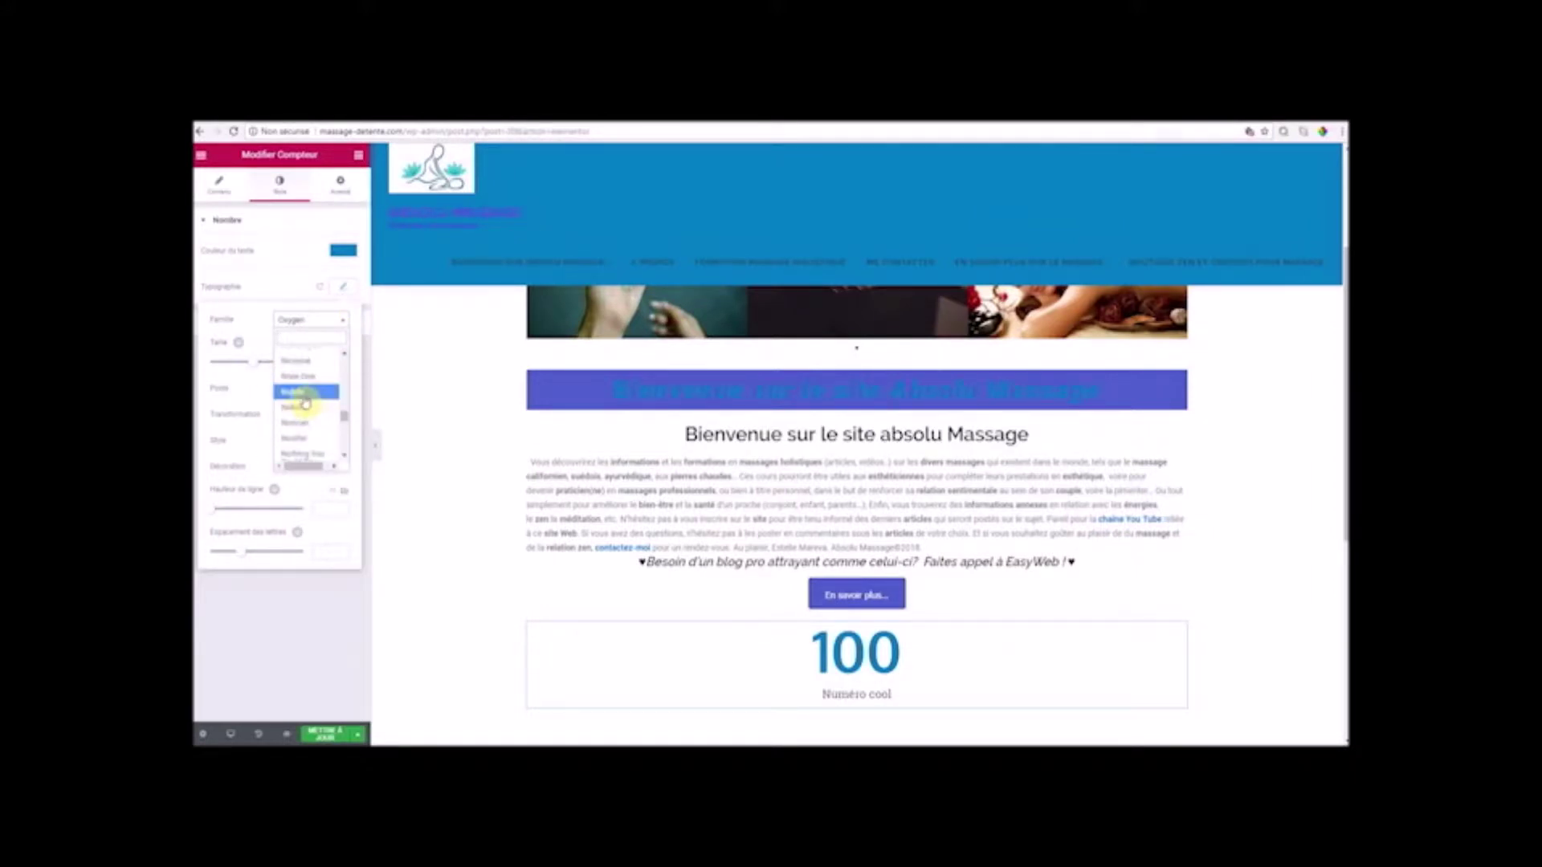
scroll(305, 403, "up", 5)
scroll(305, 403, "up", 3)
scroll(306, 403, "up", 5)
scroll(320, 418, "up", 5)
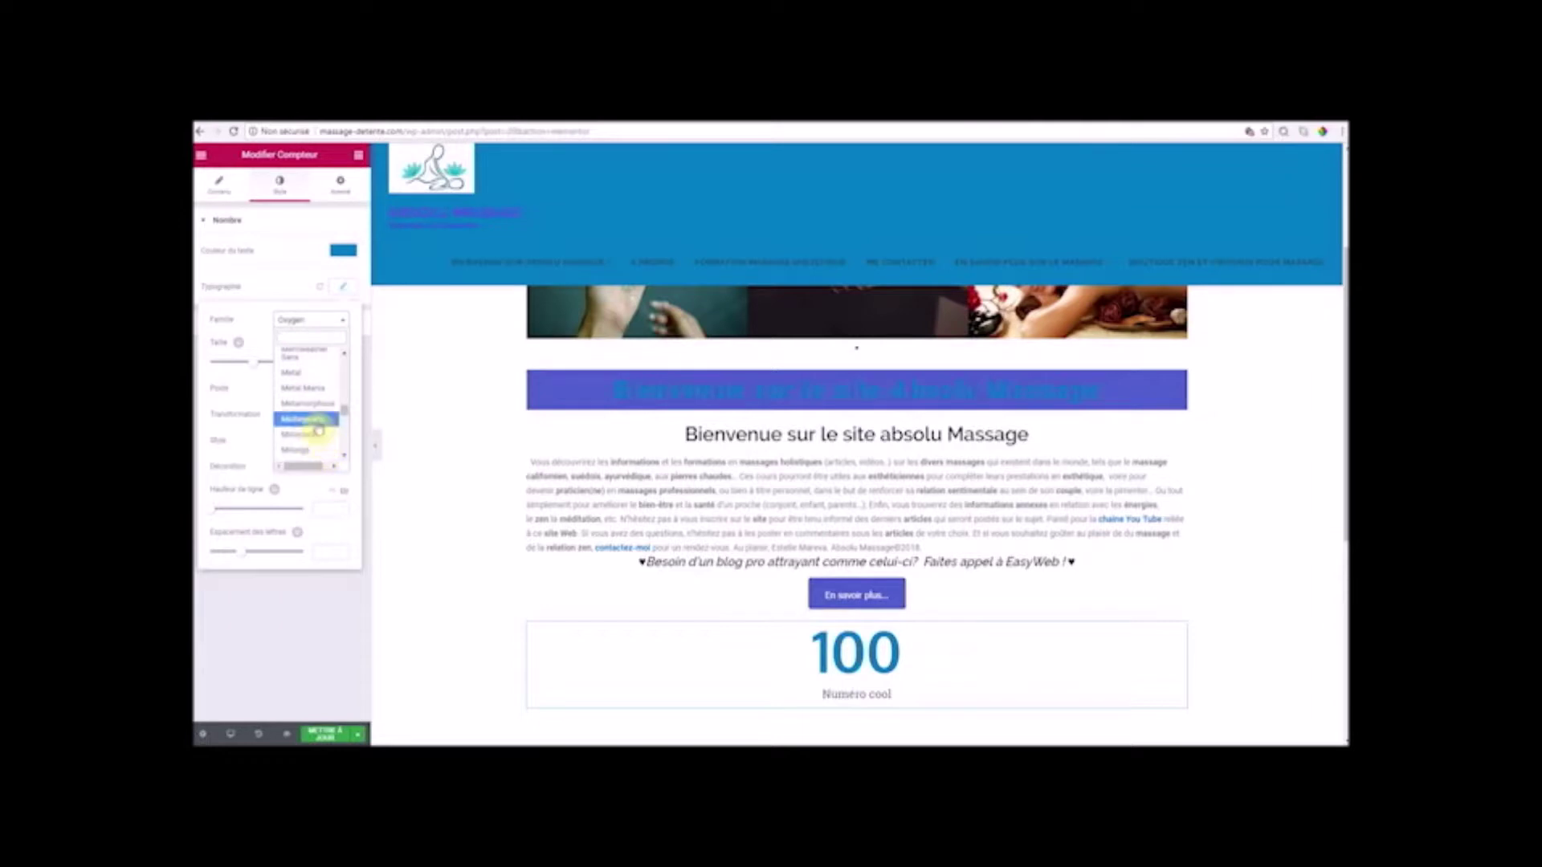
left_click(320, 451)
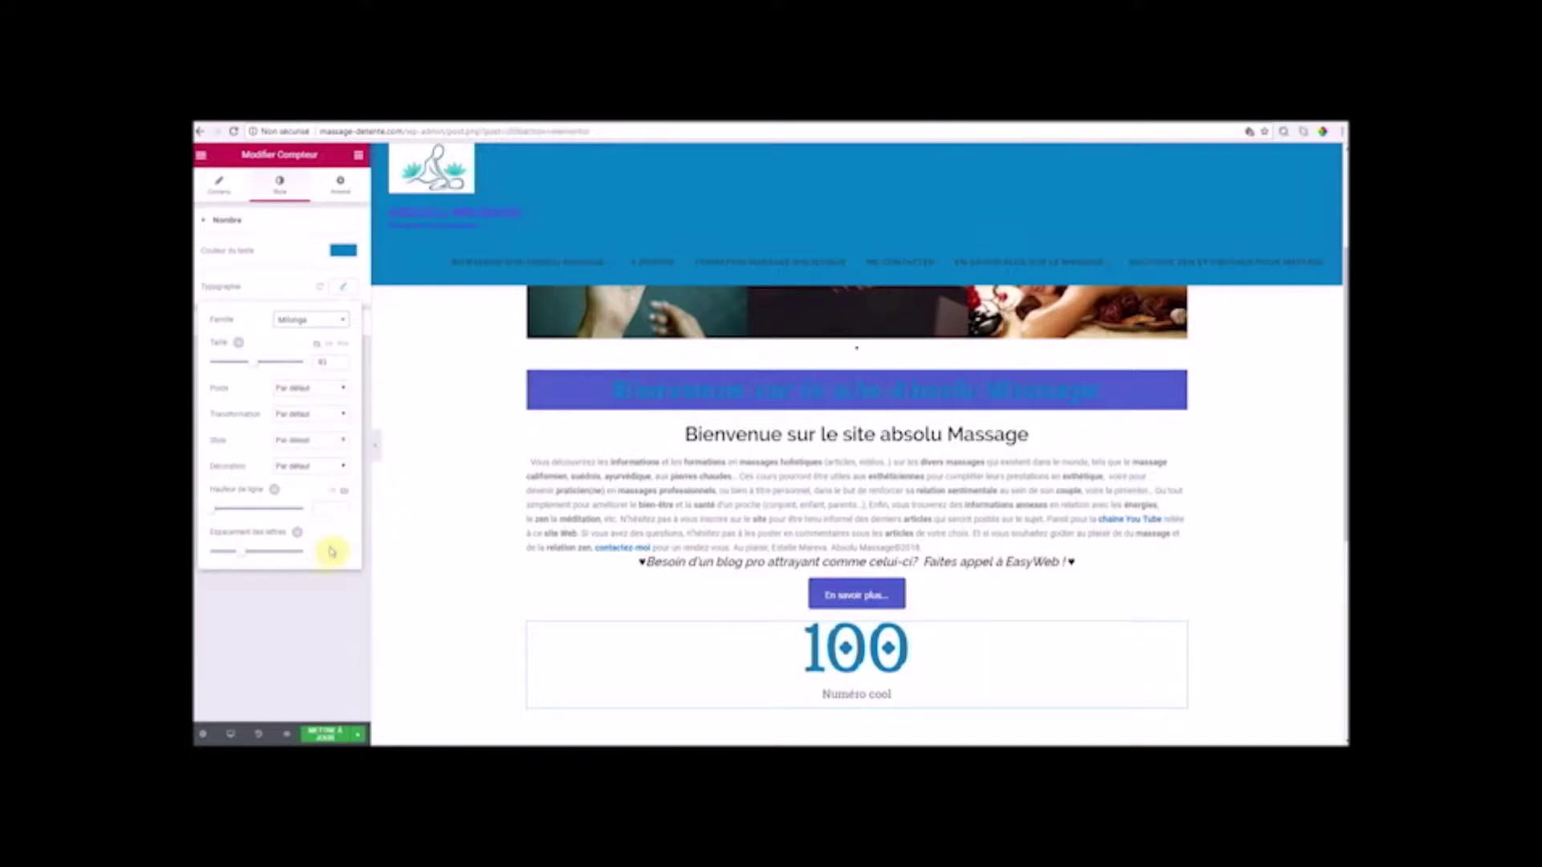
left_click(294, 614)
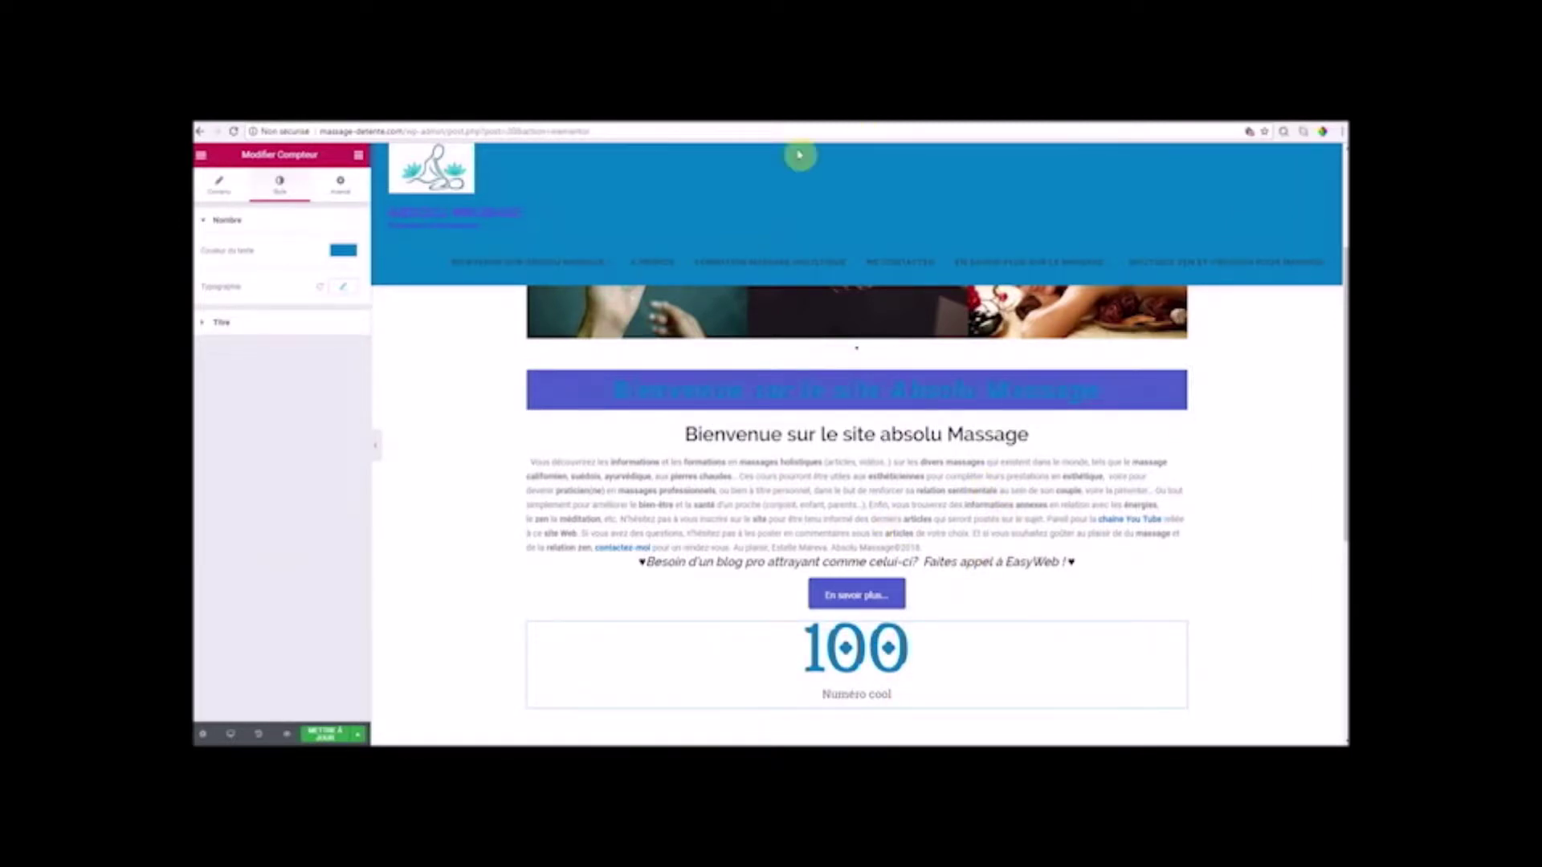
- Check the counter's advanced settings, update the page and return to the list of available widgets
left_click(350, 196)
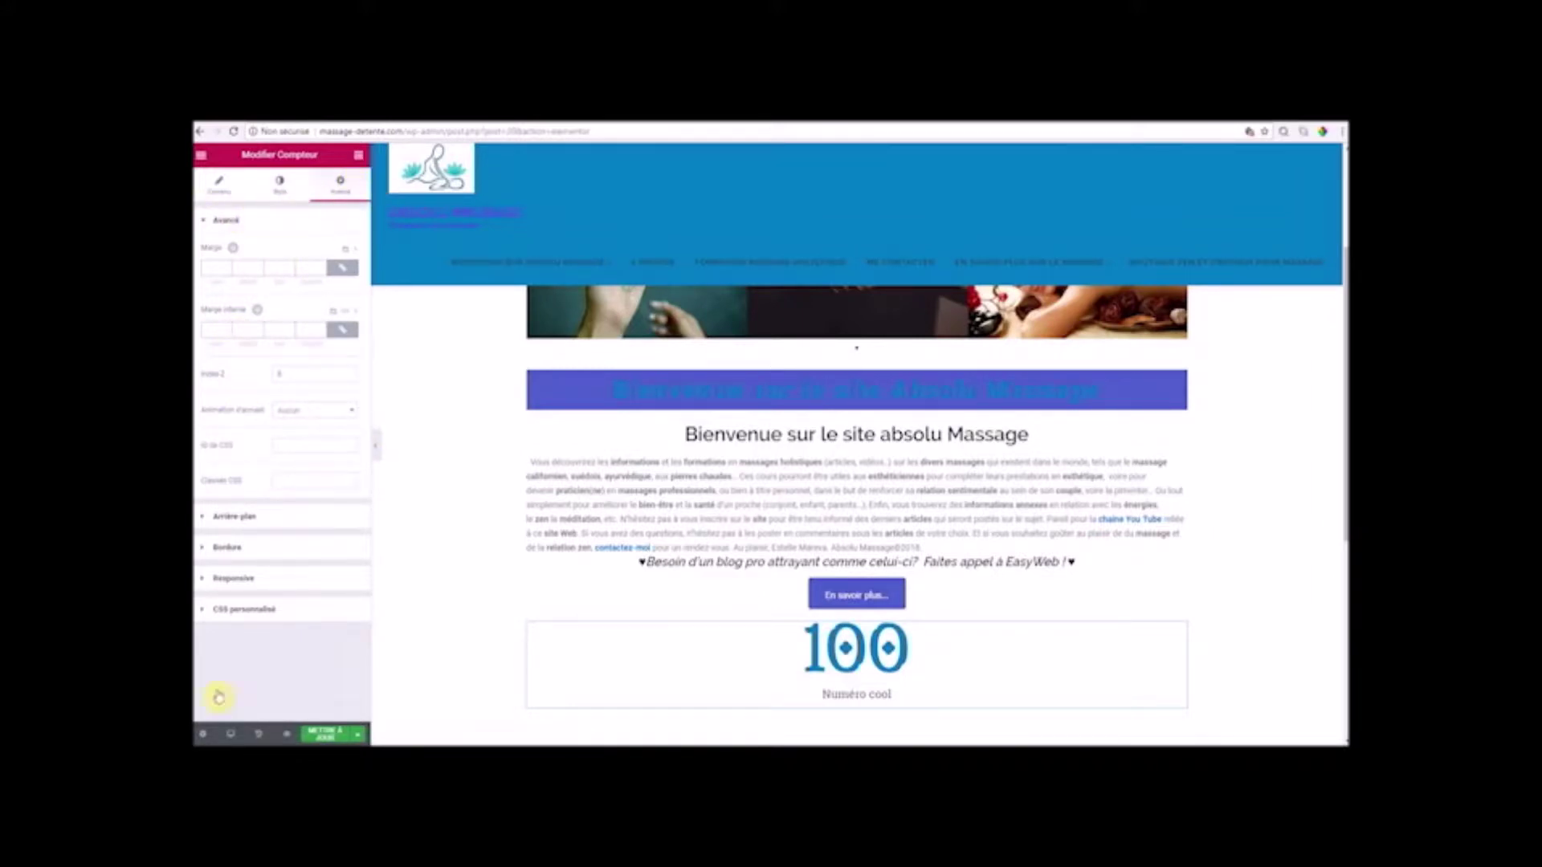
left_click(332, 740)
left_click(358, 154)
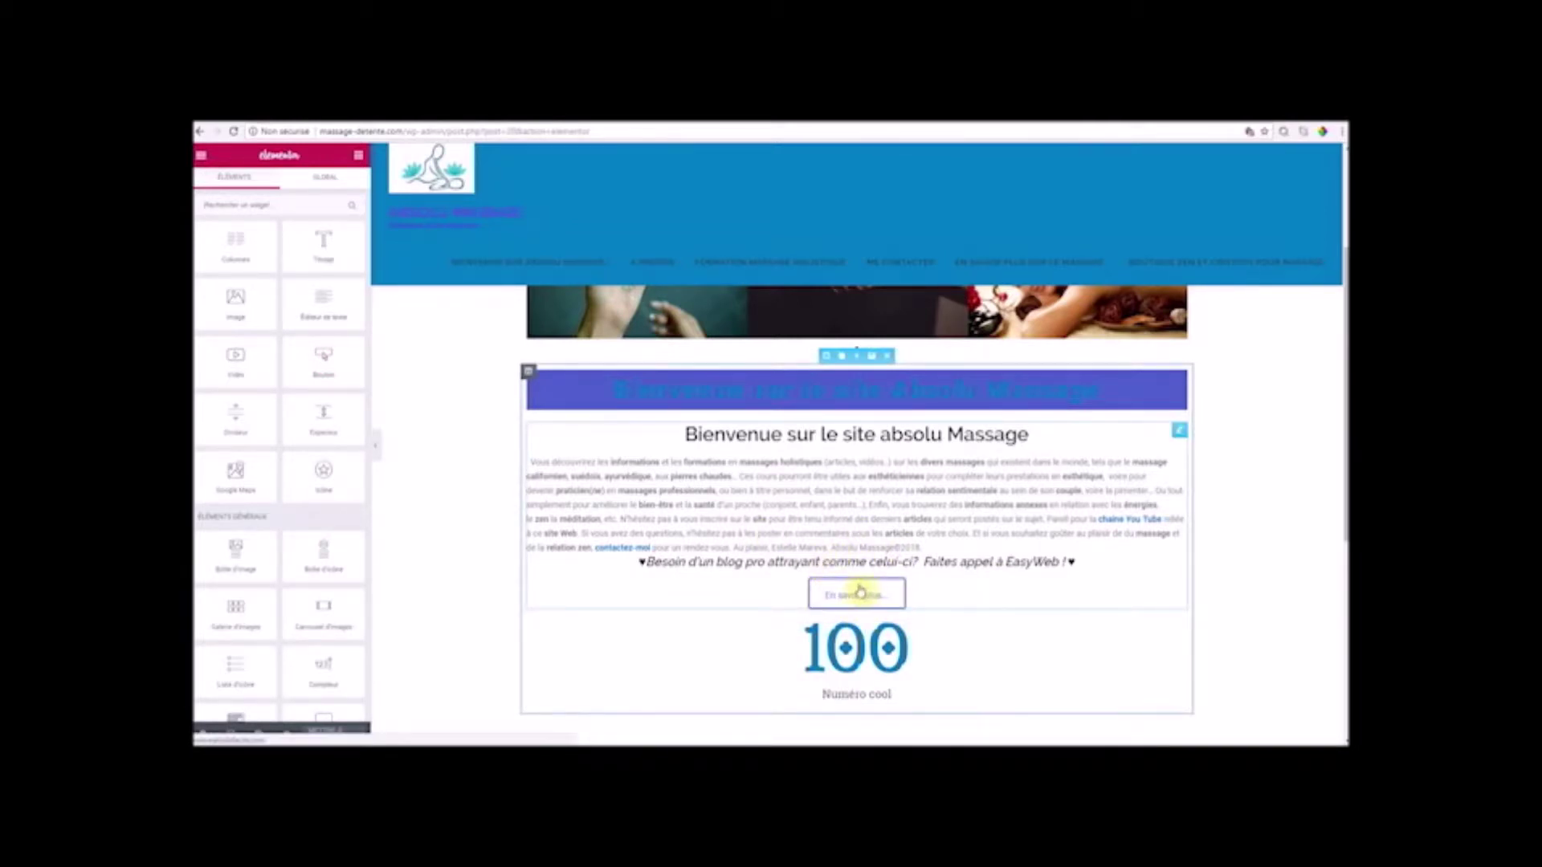
- Look over the basic and general widgets, and review the photo carousel and welcome text on the page
scroll(328, 481, "down", 2)
scroll(328, 481, "down", 2)
scroll(314, 466, "down", 1)
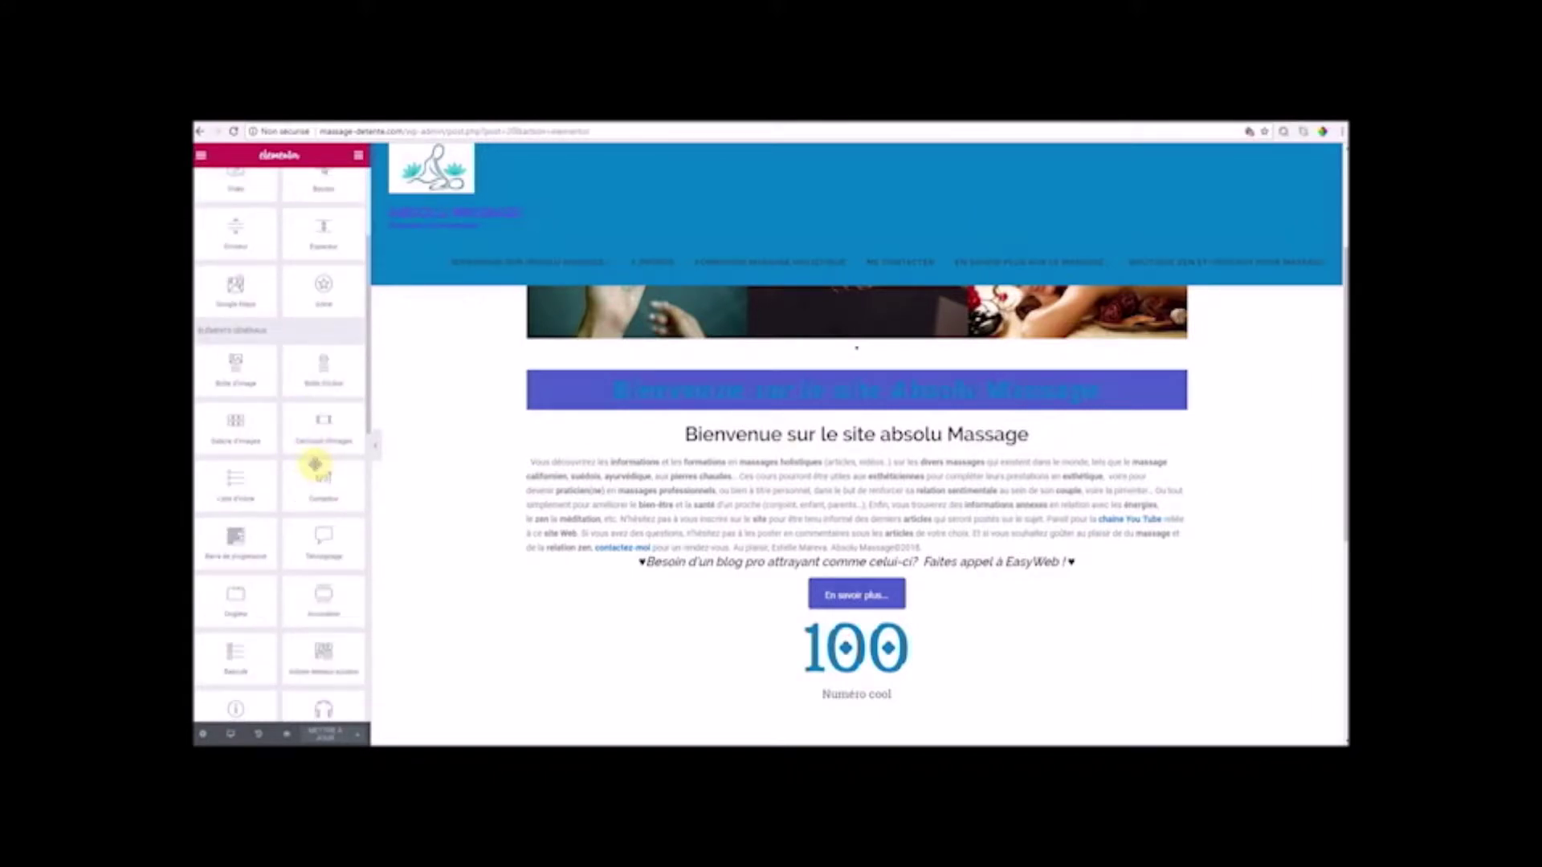
scroll(315, 466, "up", 2)
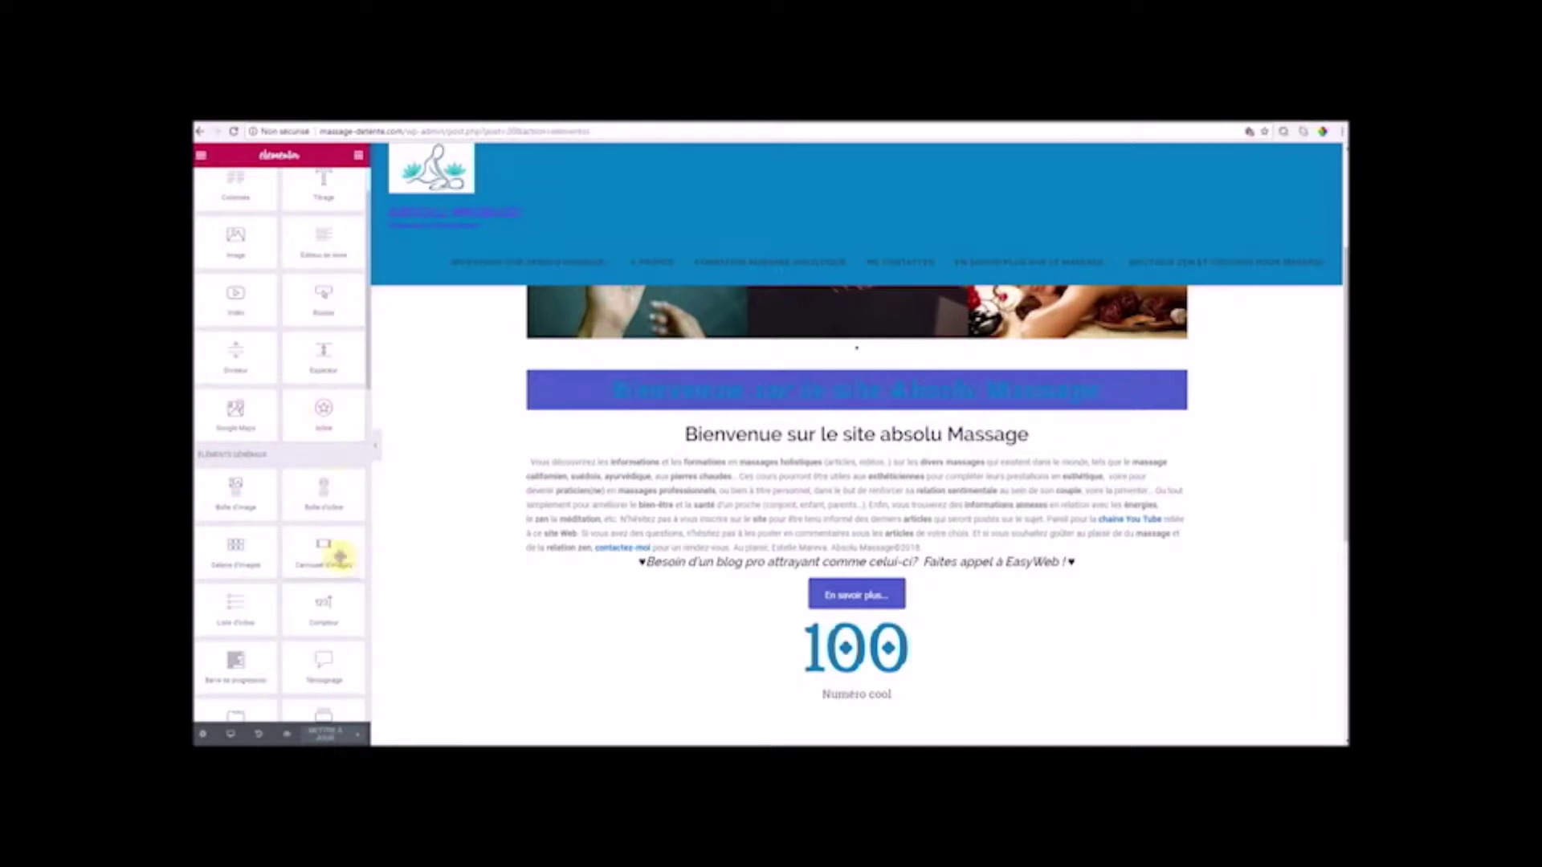
scroll(340, 511, "down", 5)
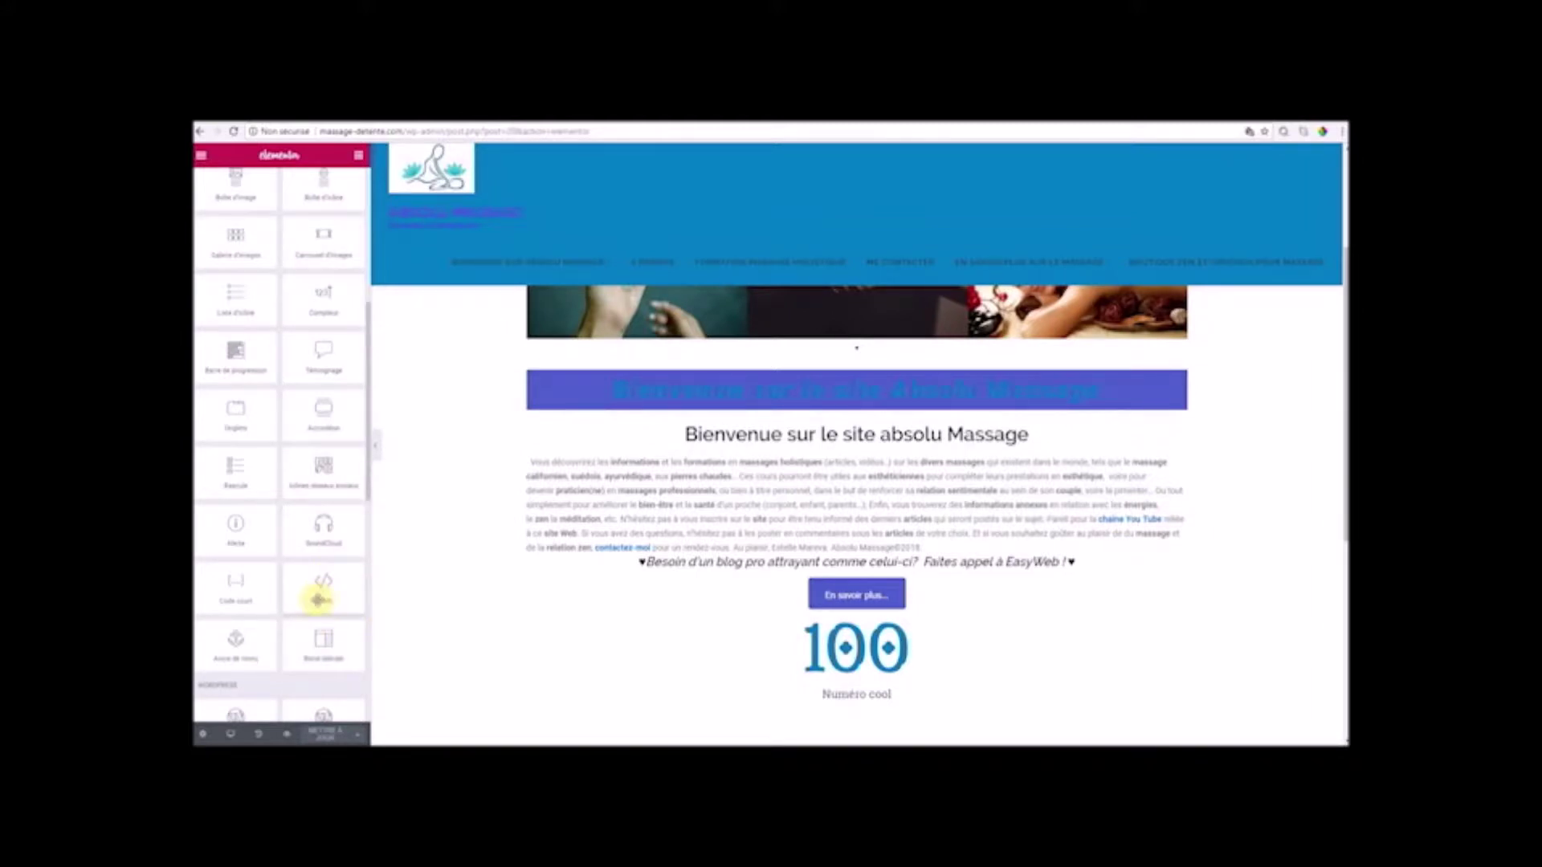
scroll(1316, 505, "up", 3)
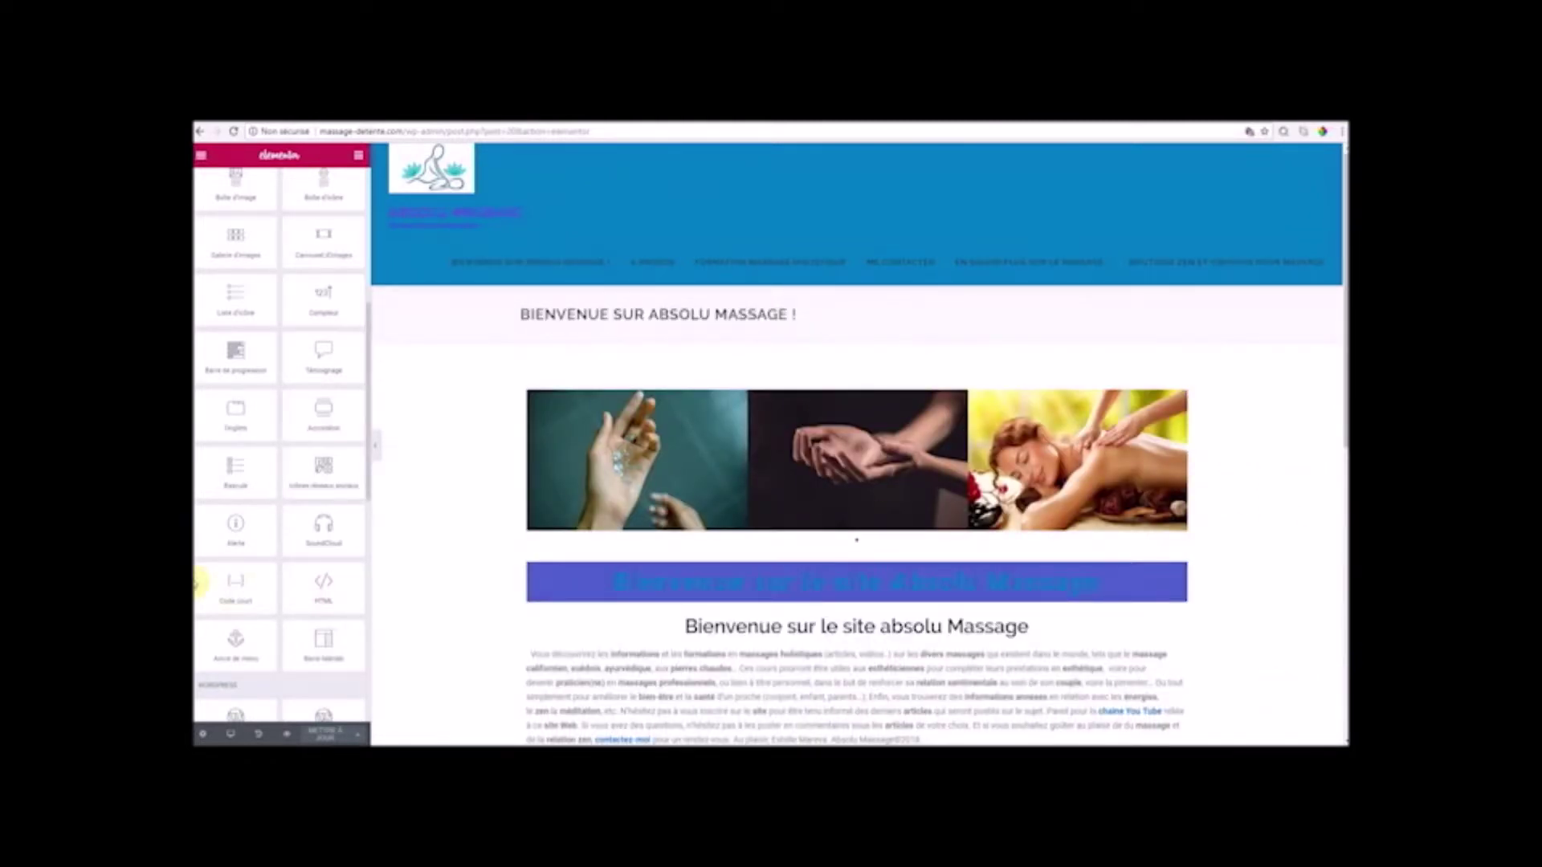
scroll(321, 462, "down", 1)
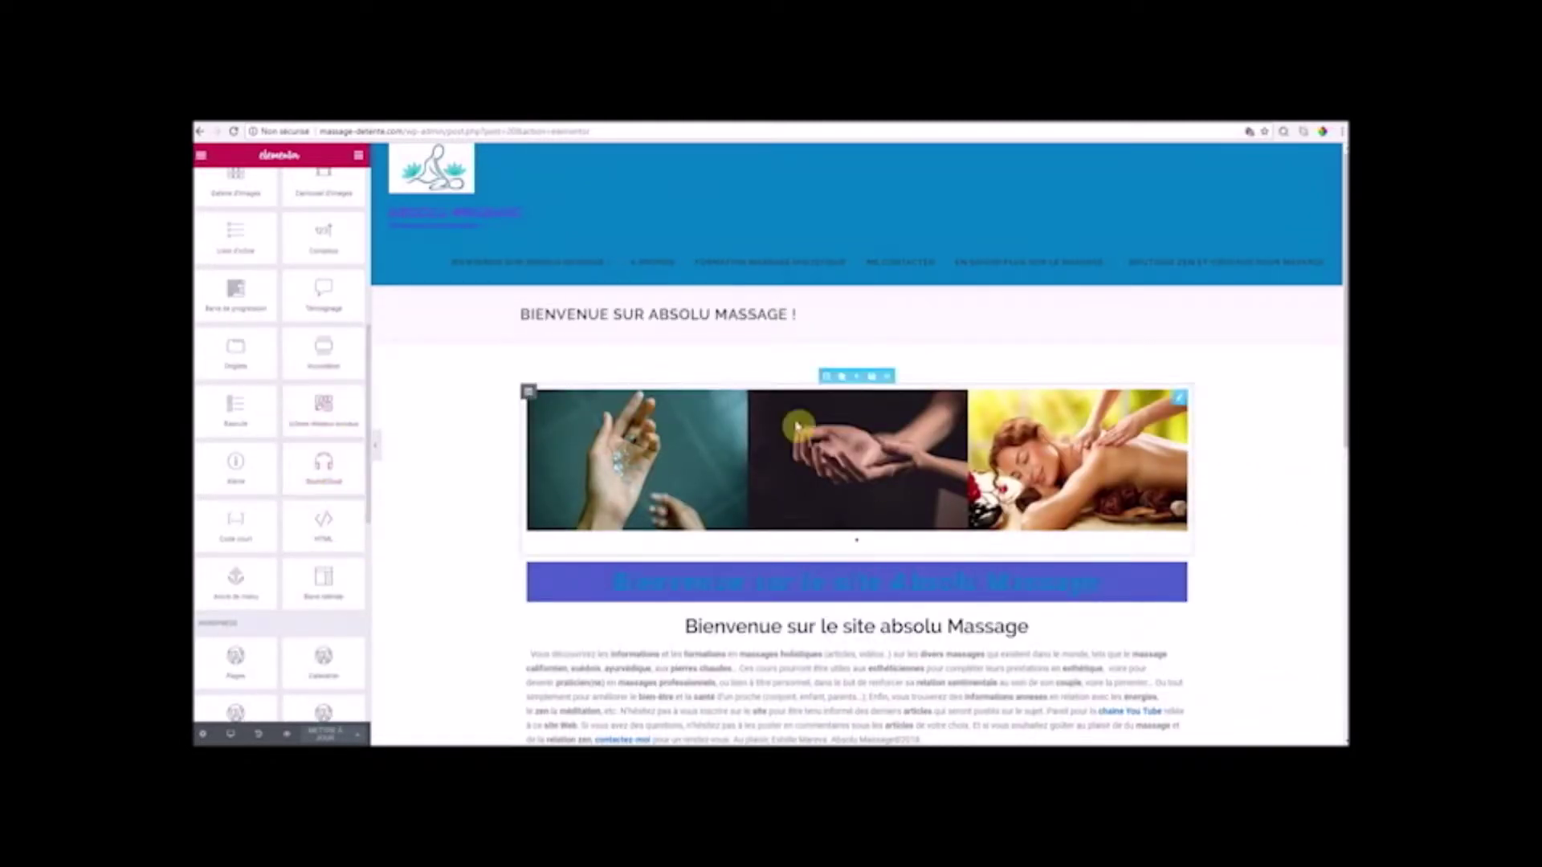
scroll(1175, 514, "down", 5)
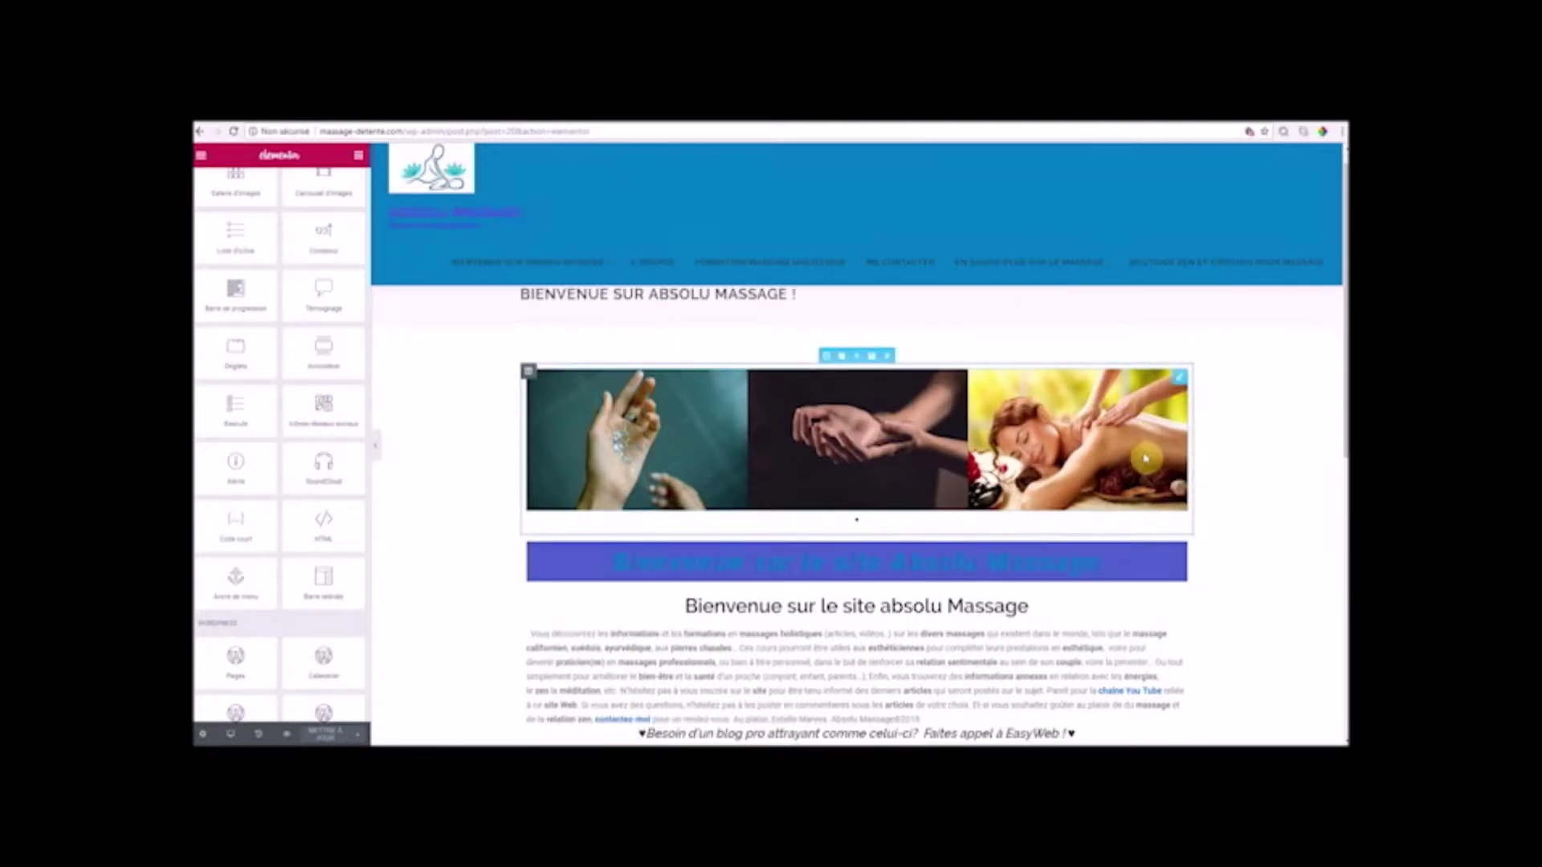
scroll(1148, 455, "up", 2)
scroll(697, 382, "up", 1)
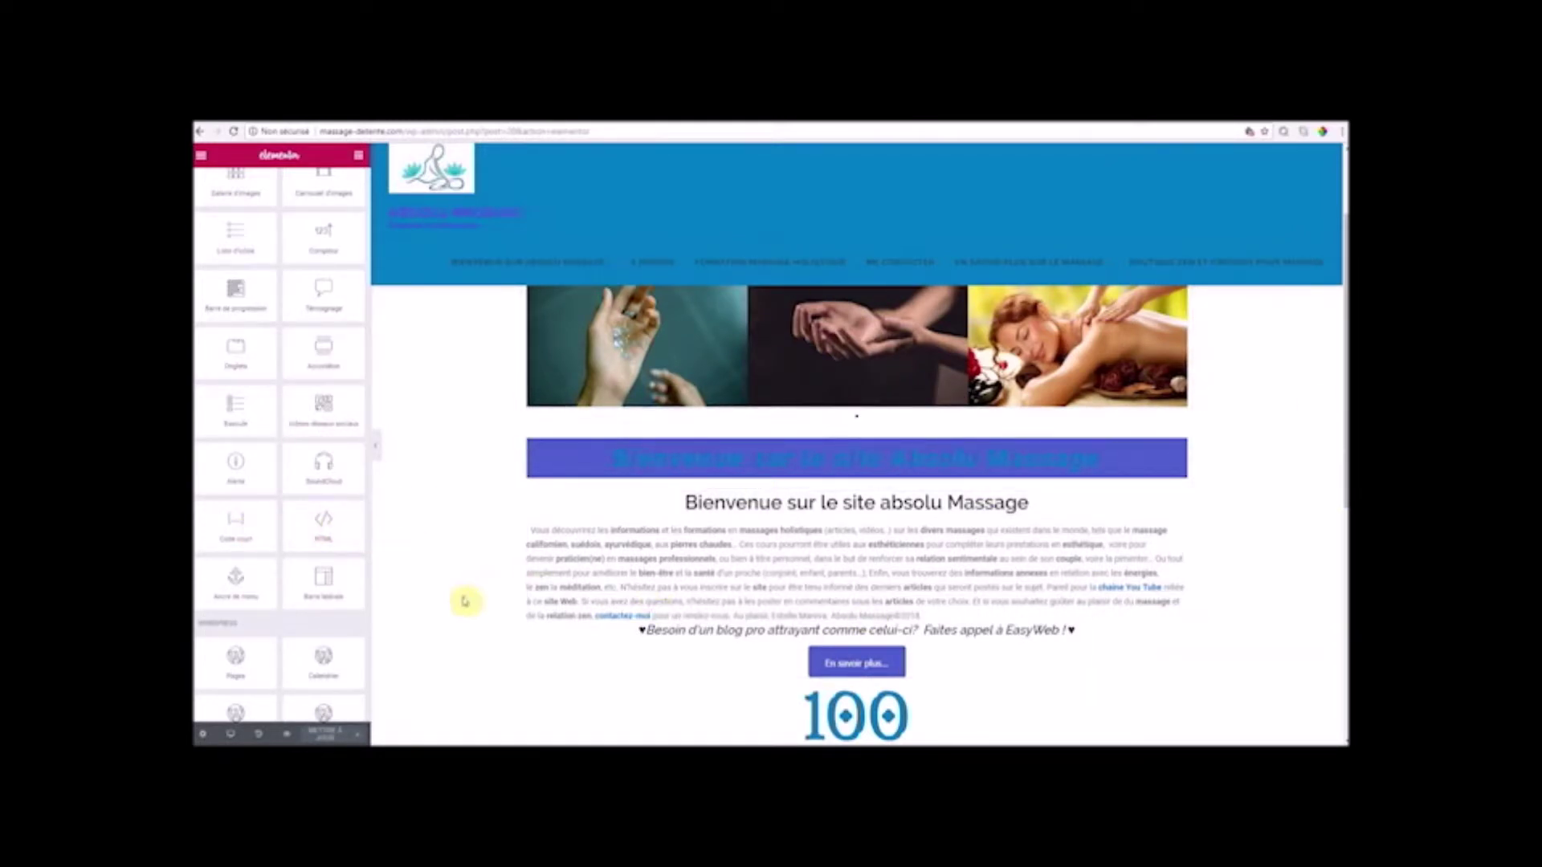
- Examine the WordPress widgets through the end of the widget list, and return to its beginning
scroll(348, 587, "down", 1)
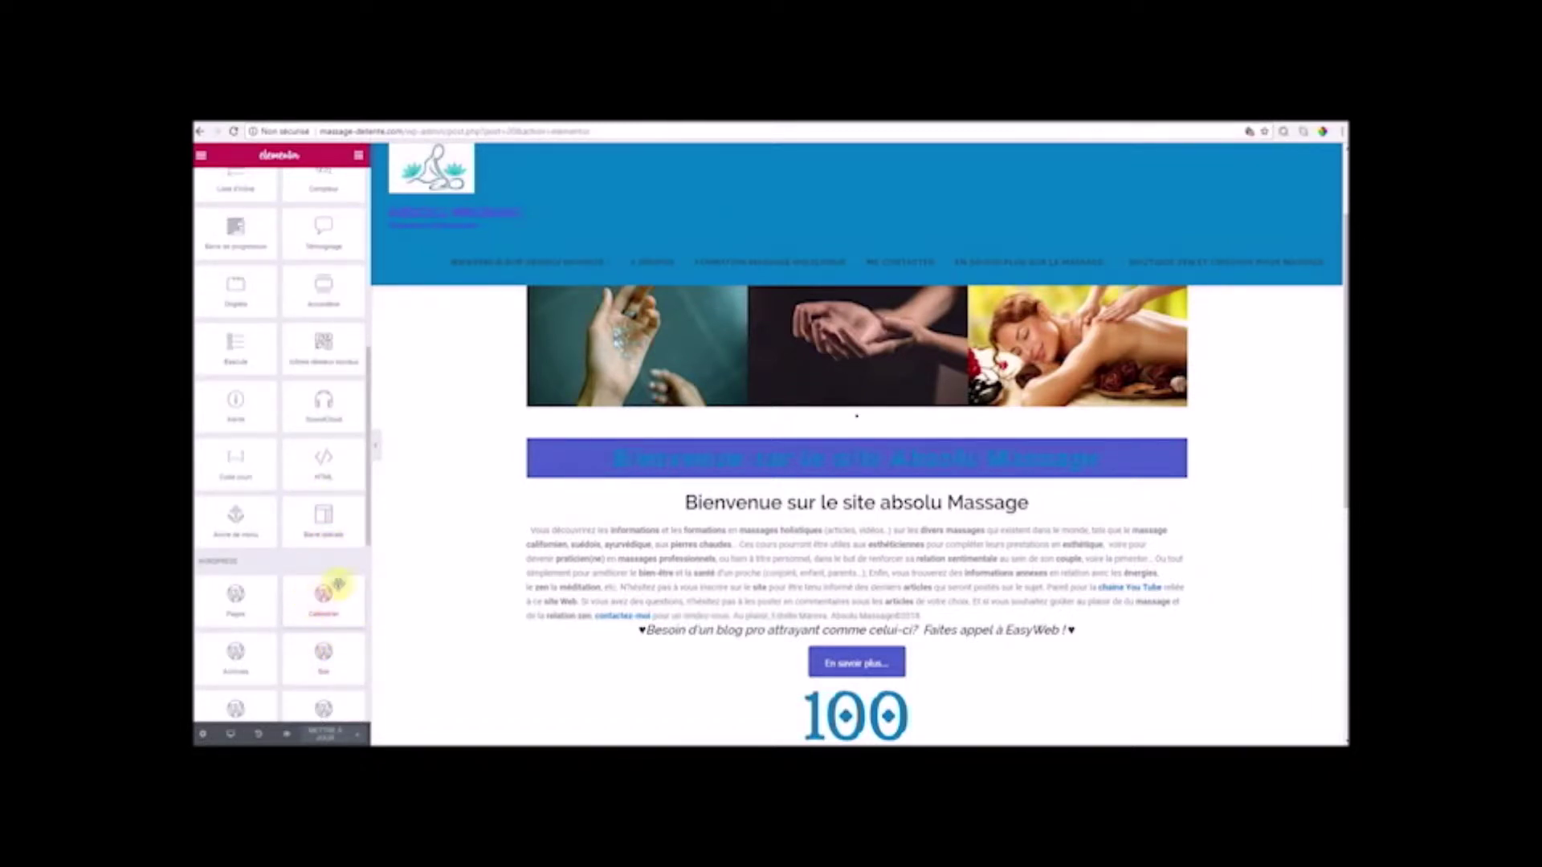
scroll(284, 552, "up", 1)
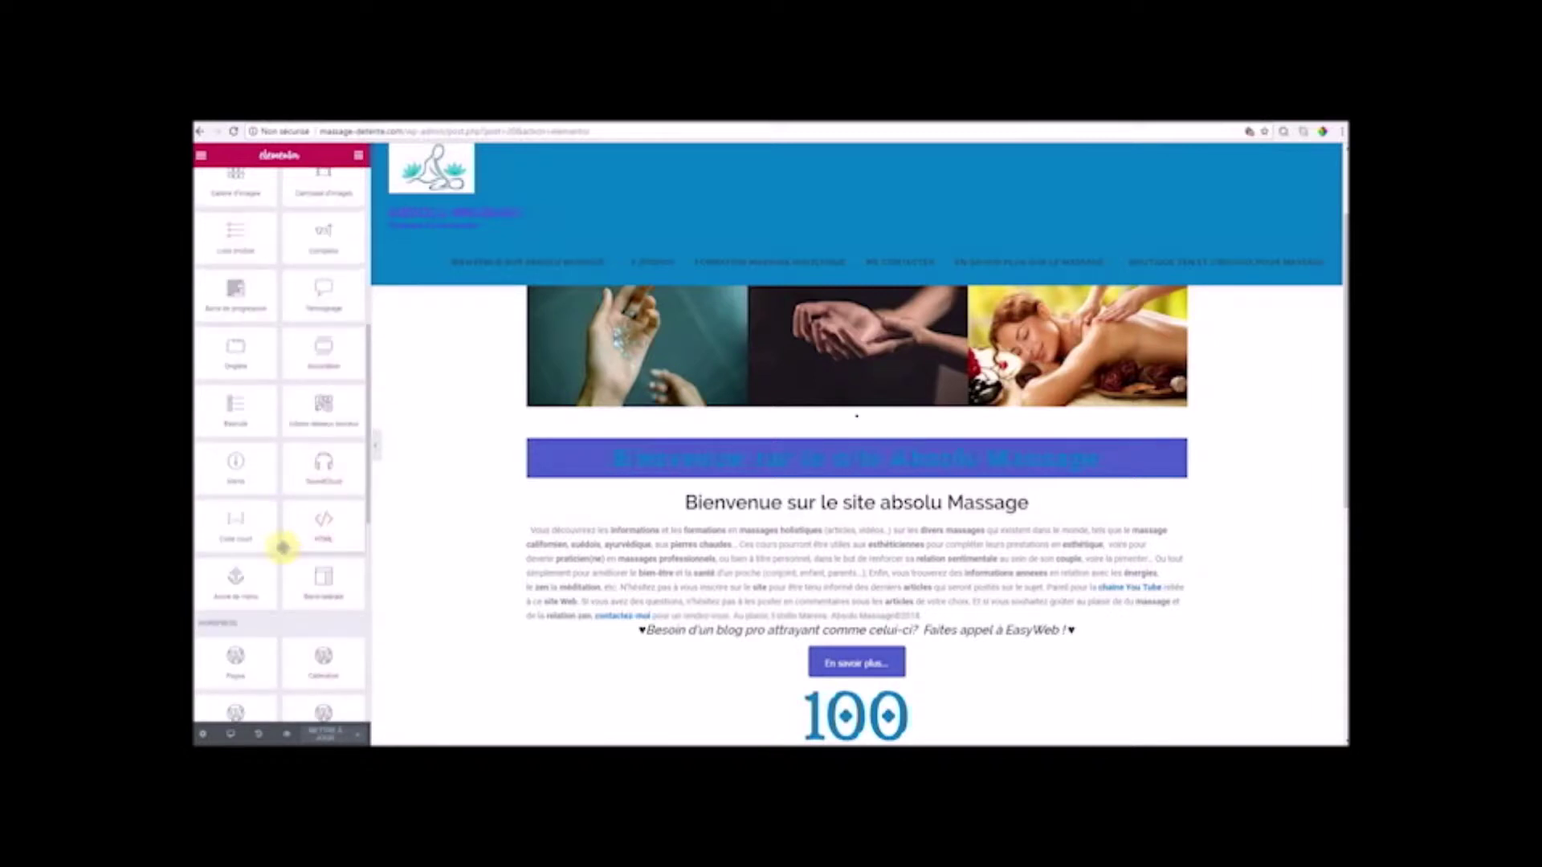
scroll(284, 545, "down", 4)
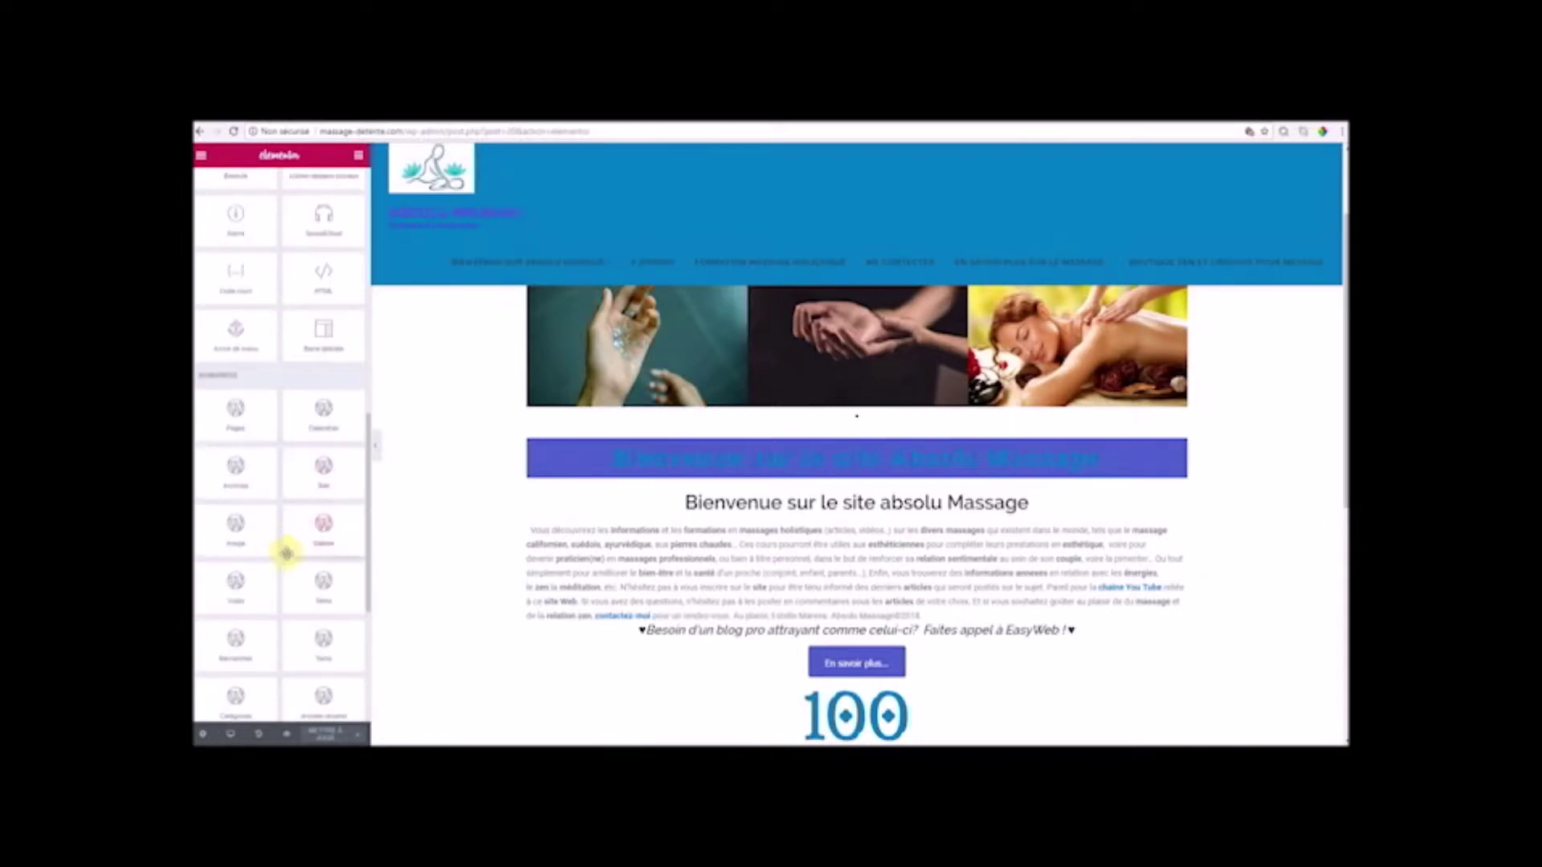
scroll(337, 623, "down", 4)
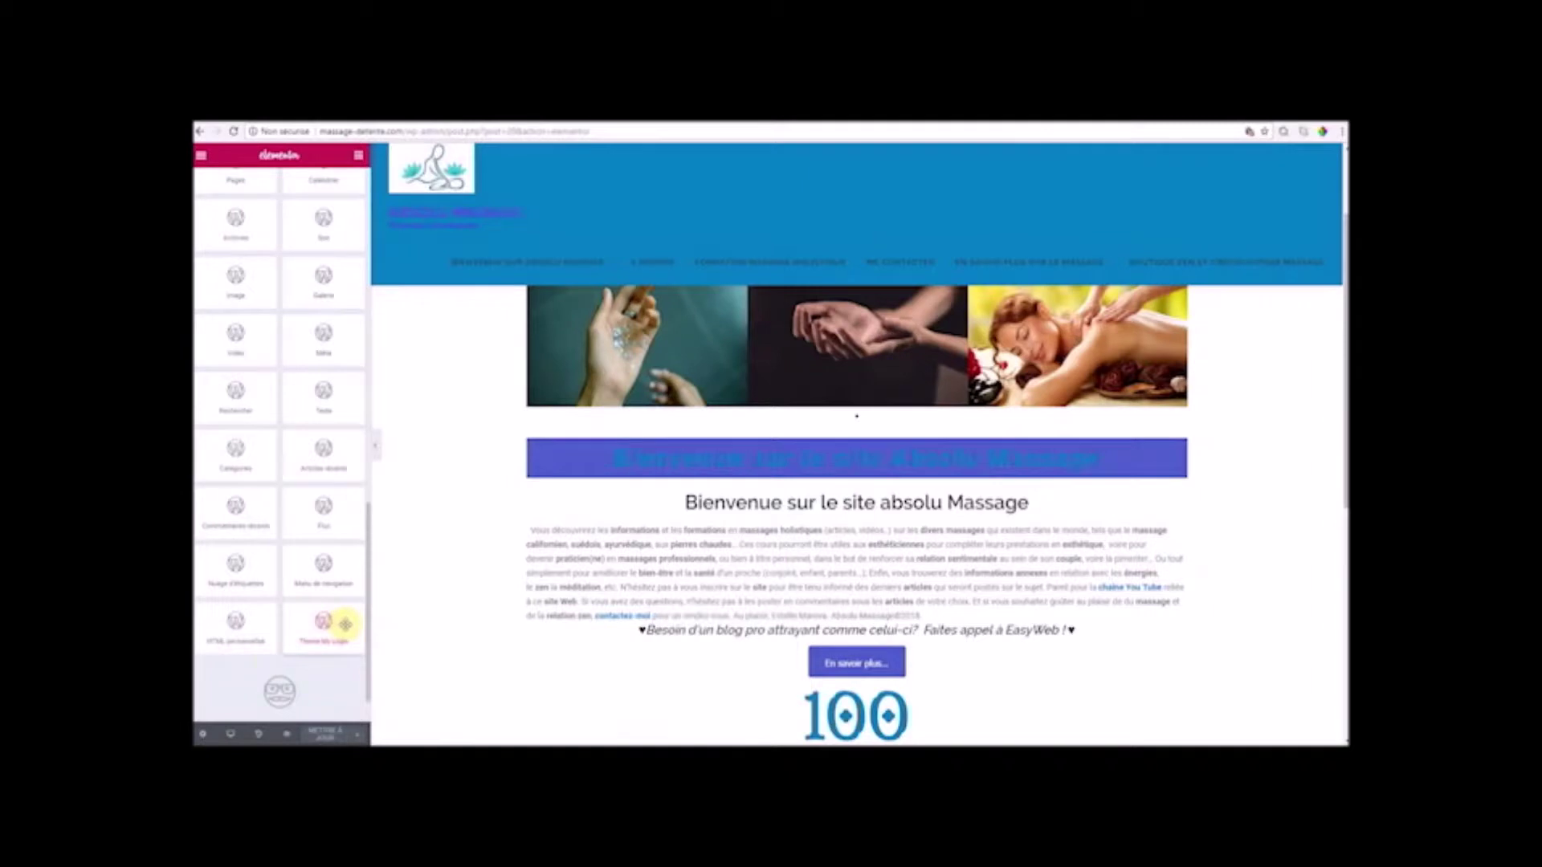
scroll(280, 654, "up", 10)
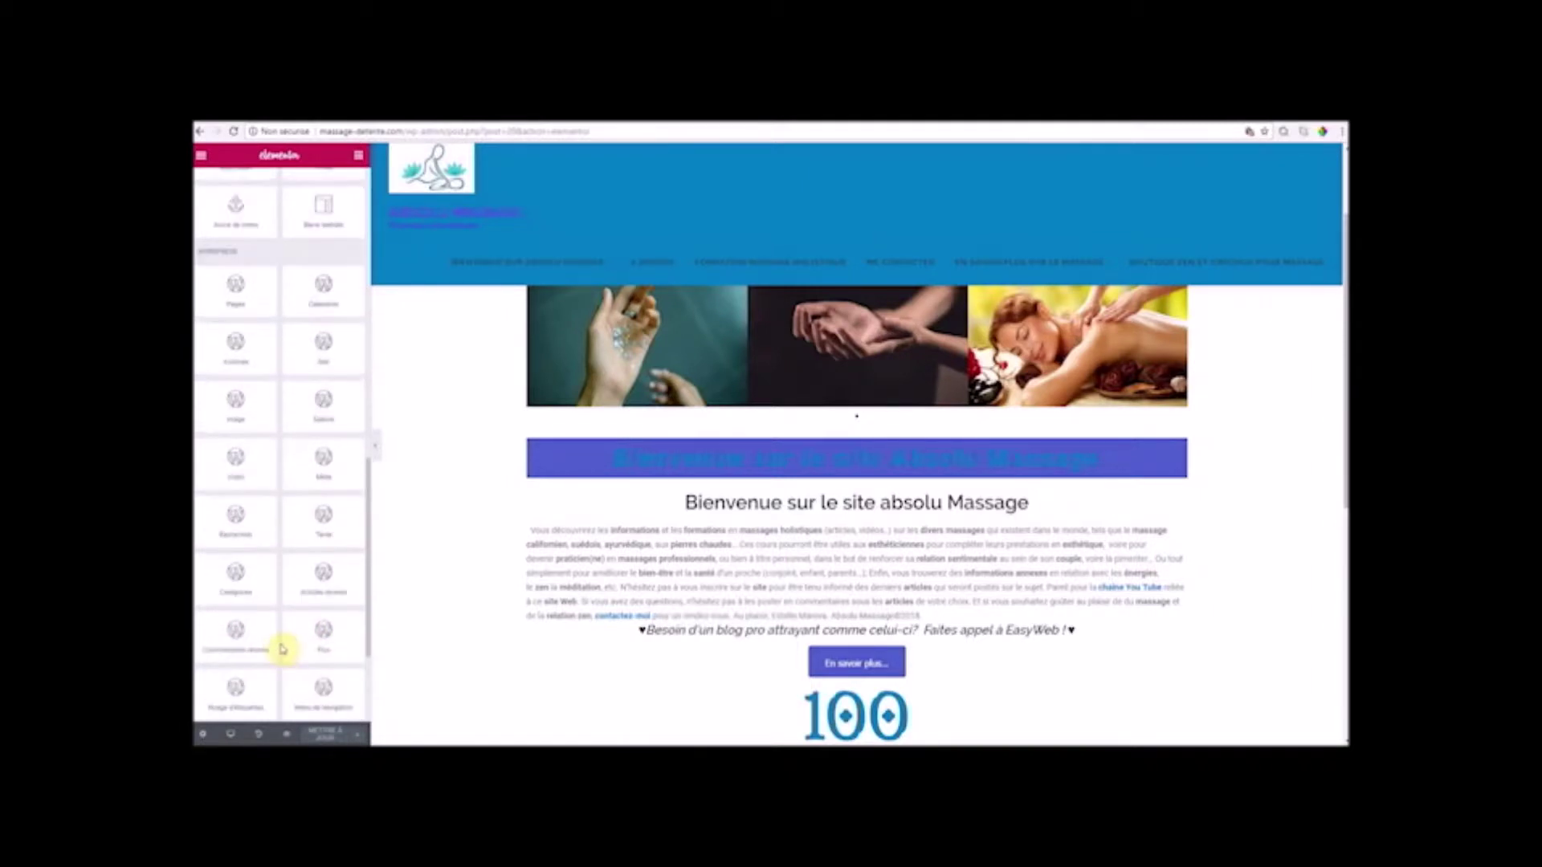
scroll(315, 530, "up", 5)
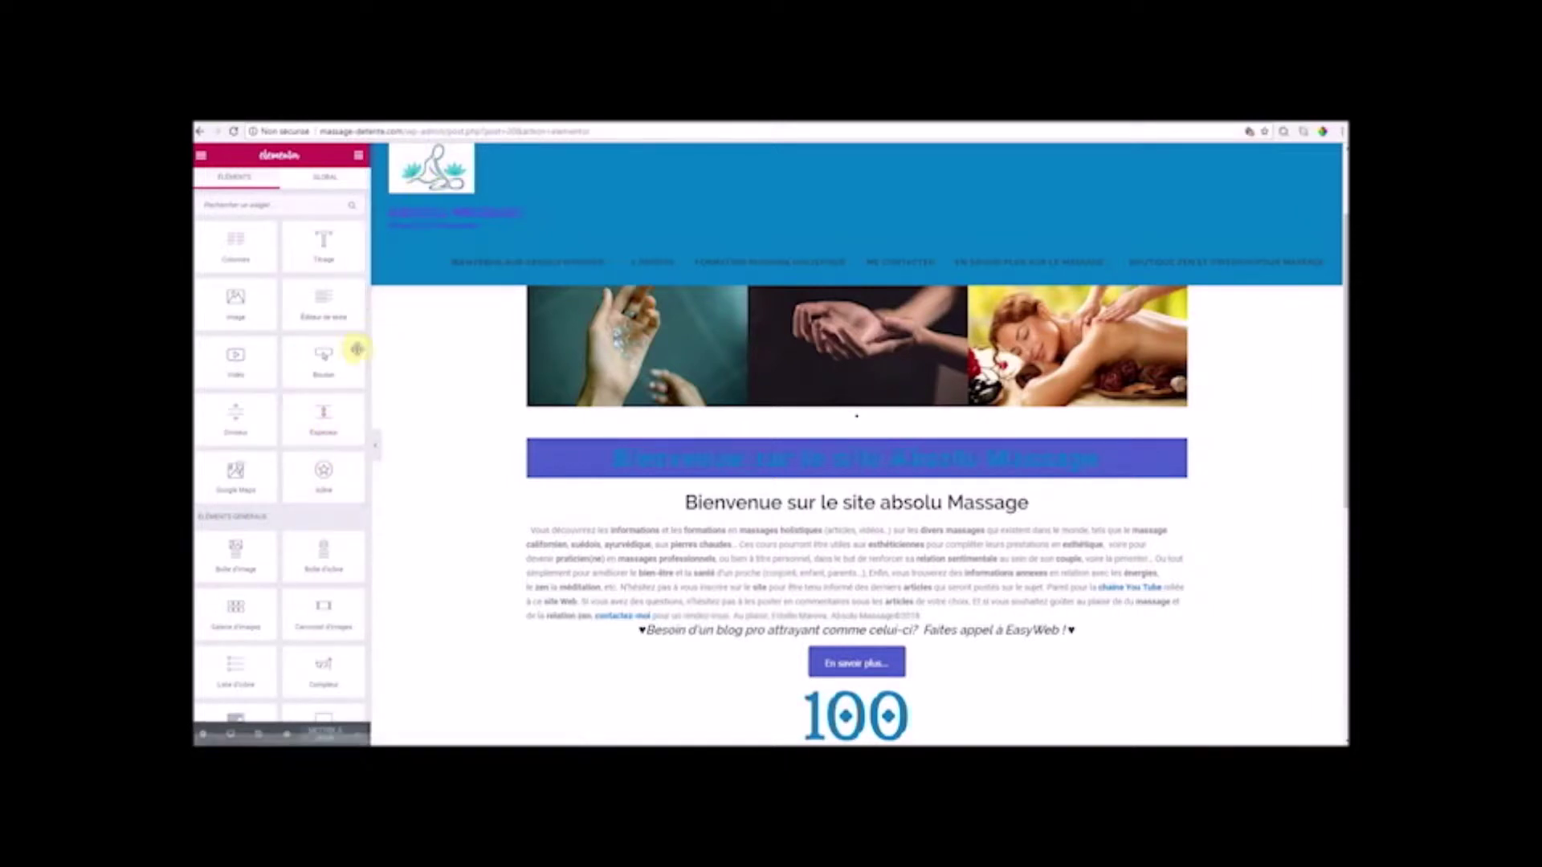
scroll(1343, 251, "up", 2)
- Delete the duplicate line "Bienvenue sur le site absolu Massage" from the text block below the blue welcome heading
left_click_drag(1343, 251, 1344, 315)
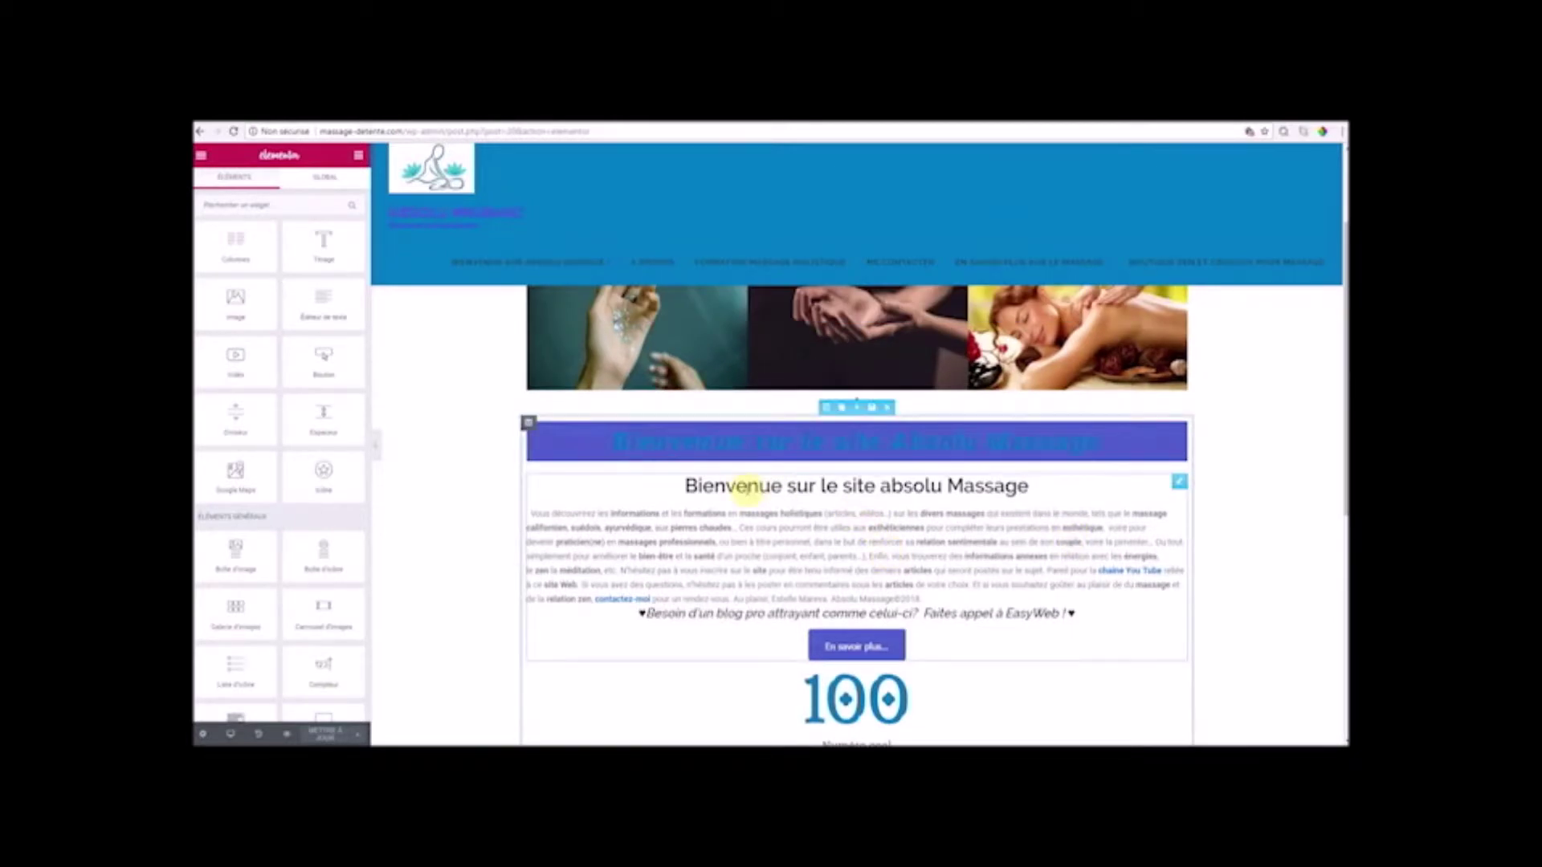
left_click(746, 489)
left_click_drag(684, 495, 1059, 501)
key("BackSpace")
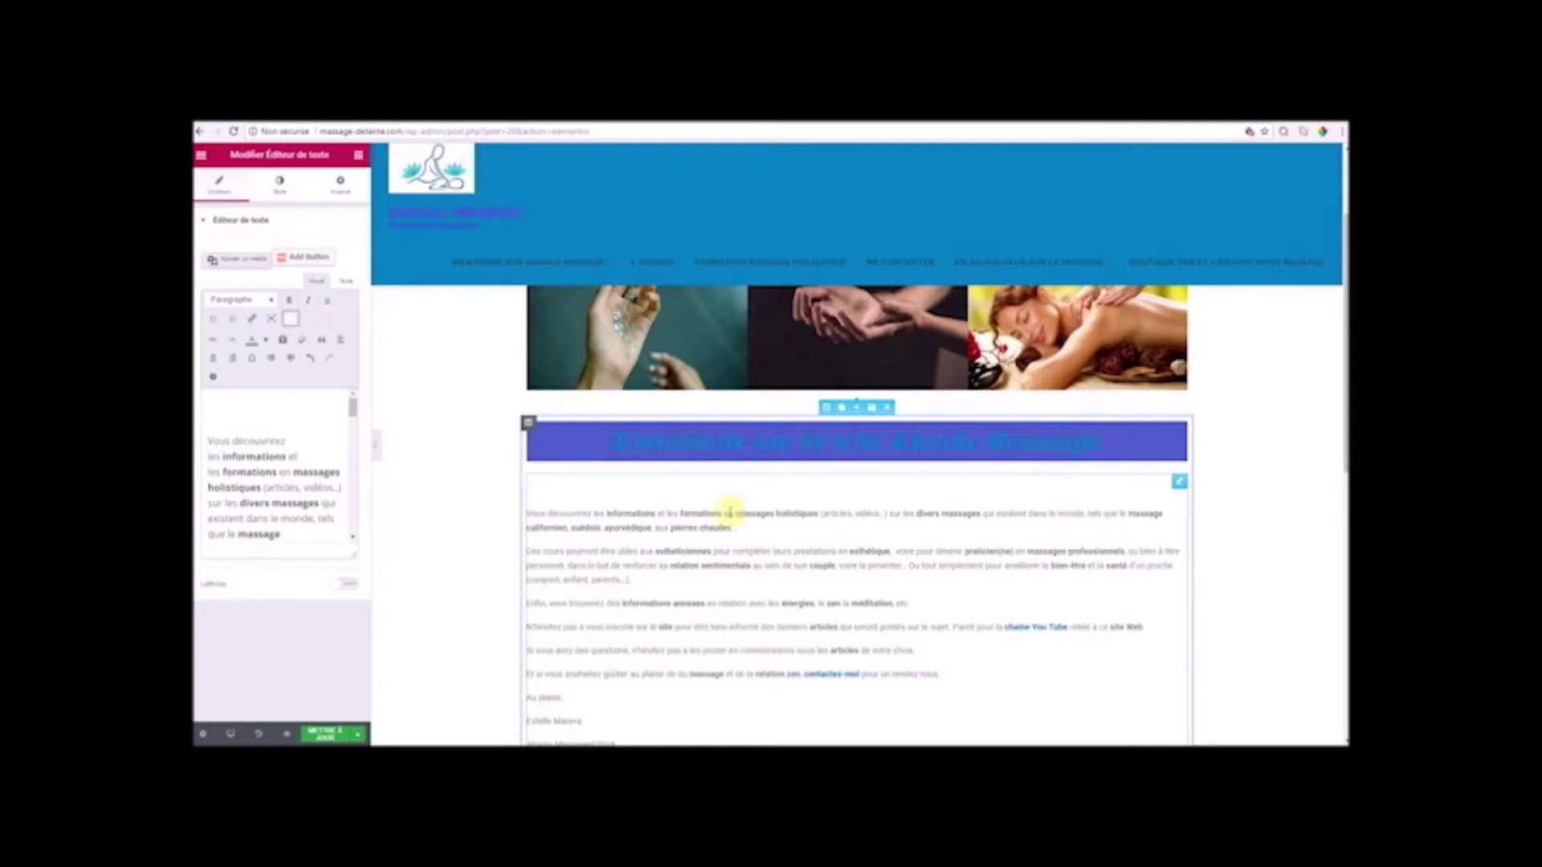
- Review the page layout from the photo carousel through the edited text block to the counter
scroll(1041, 606, "up", 2)
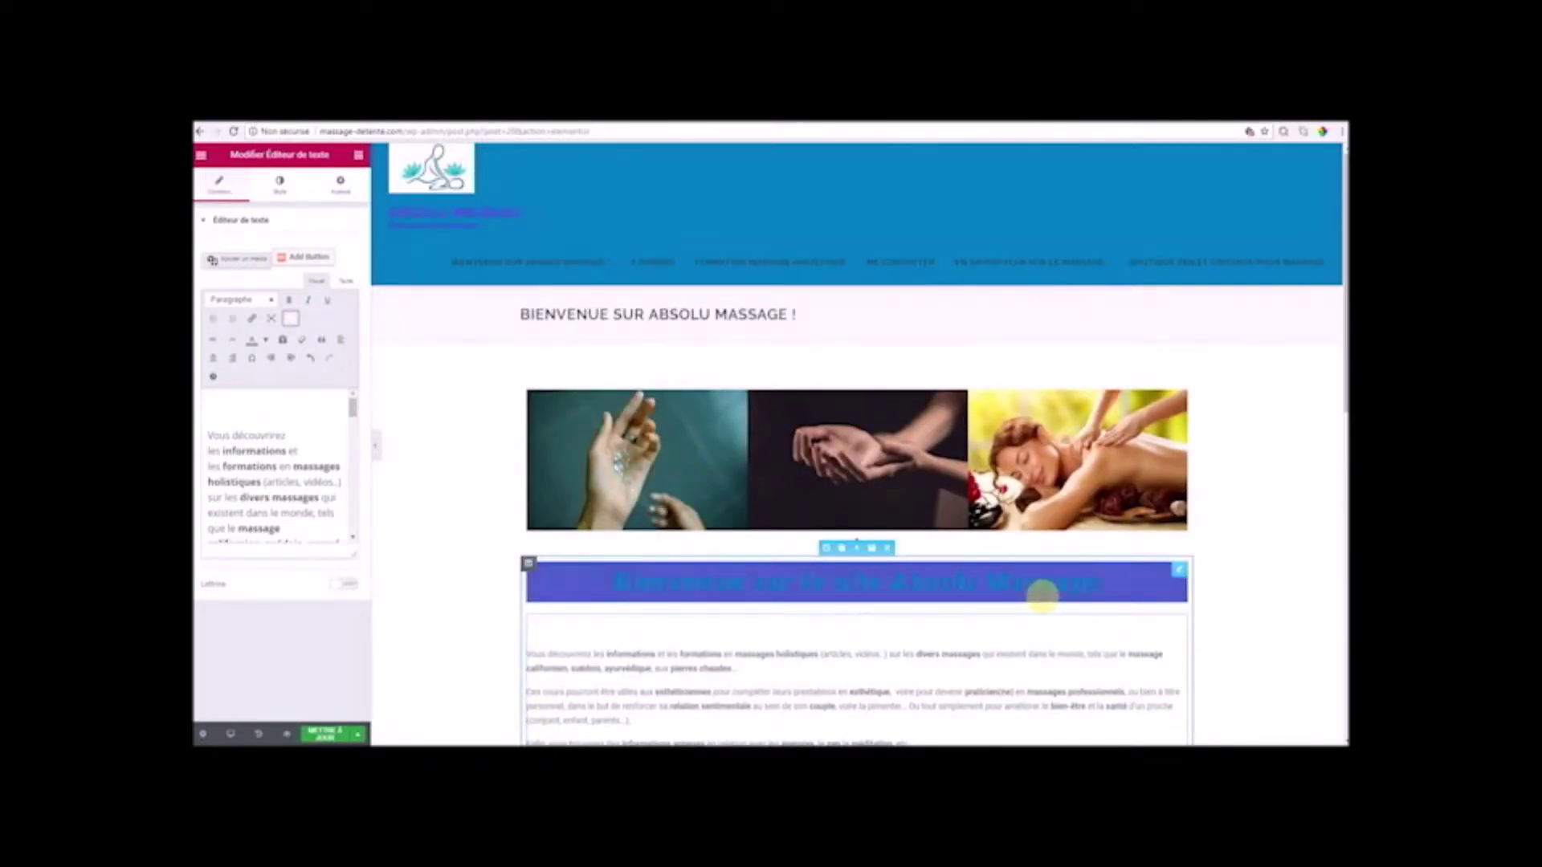
scroll(908, 491, "down", 5)
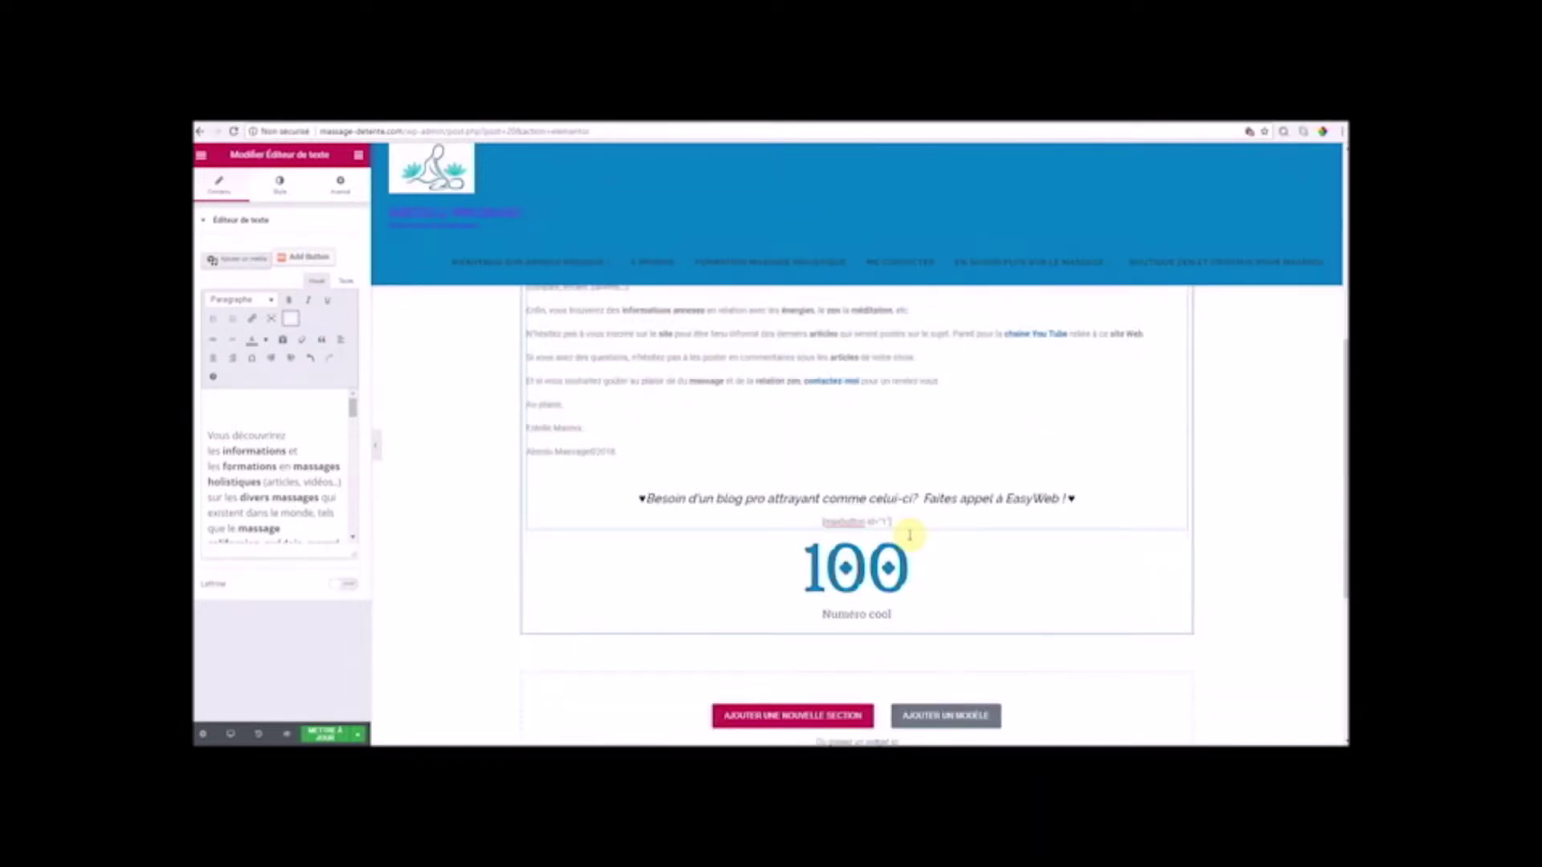
scroll(910, 535, "up", 5)
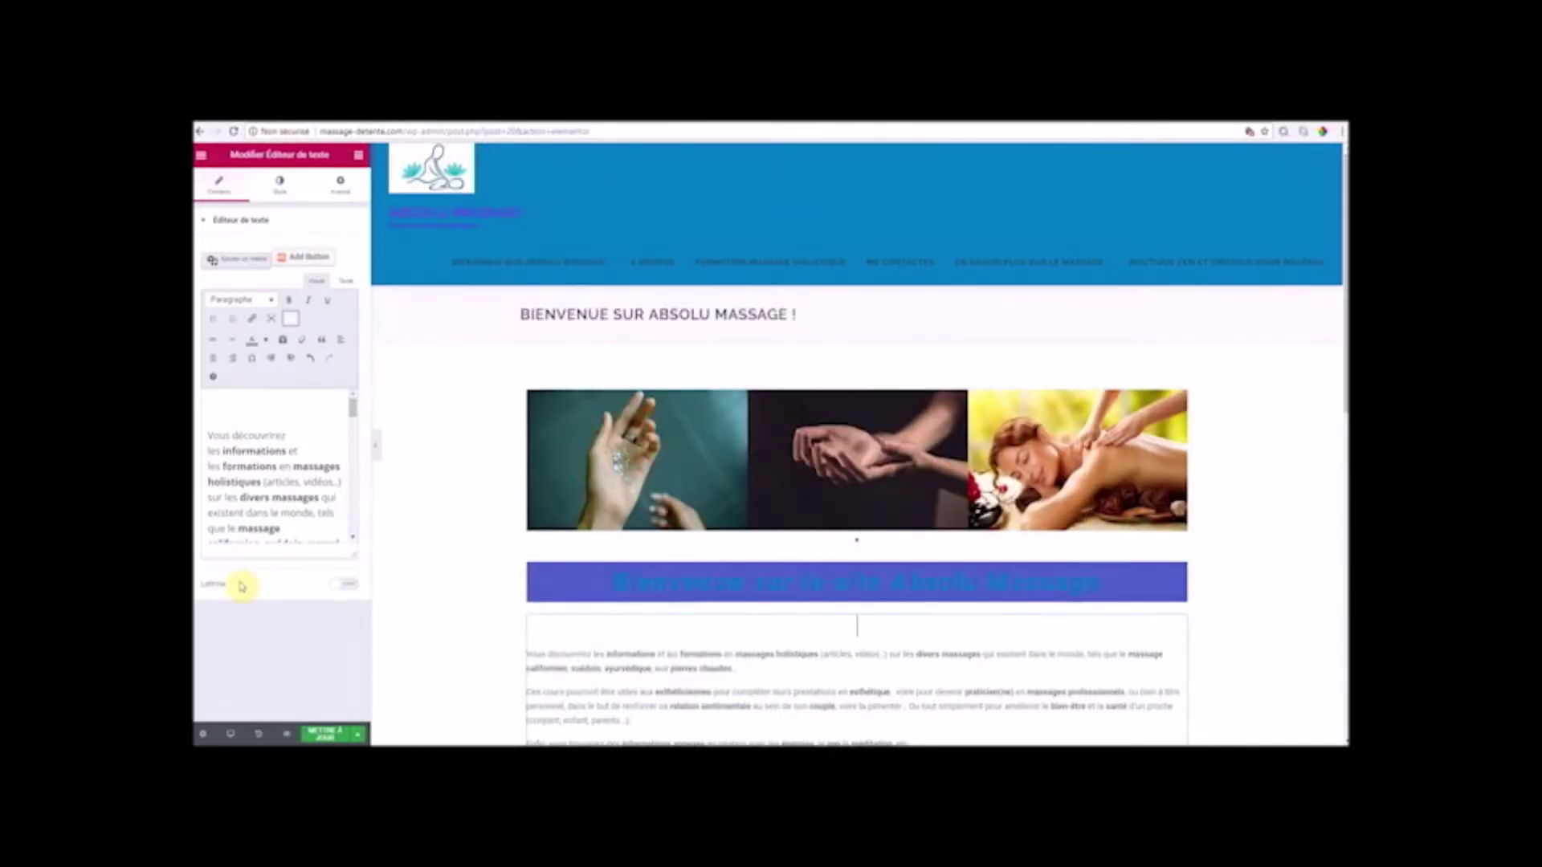
scroll(1028, 441, "down", 3)
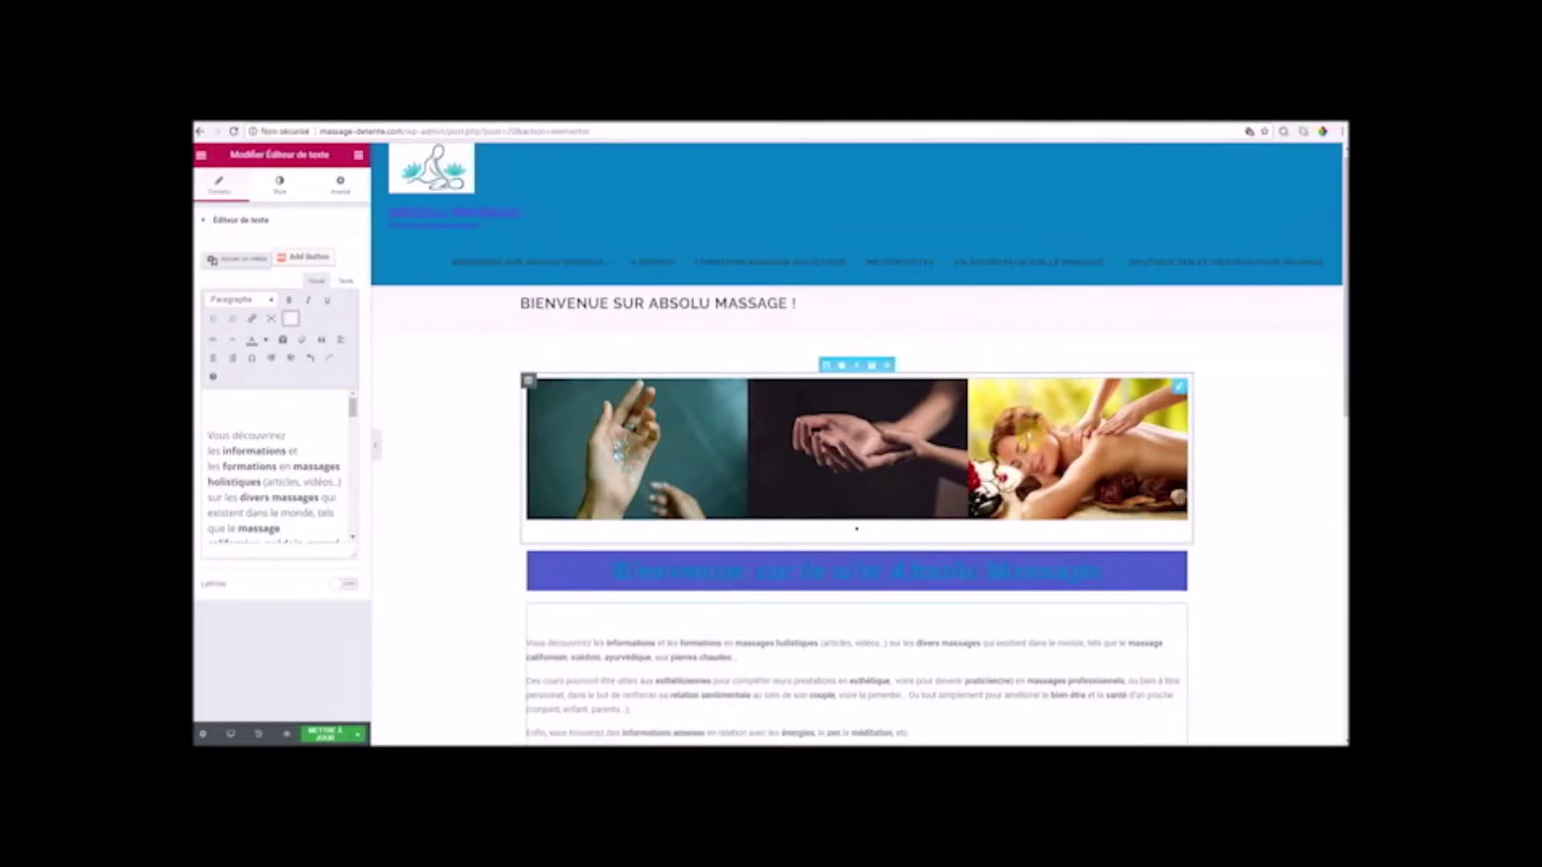
scroll(1007, 544, "down", 1)
scroll(975, 572, "up", 2)
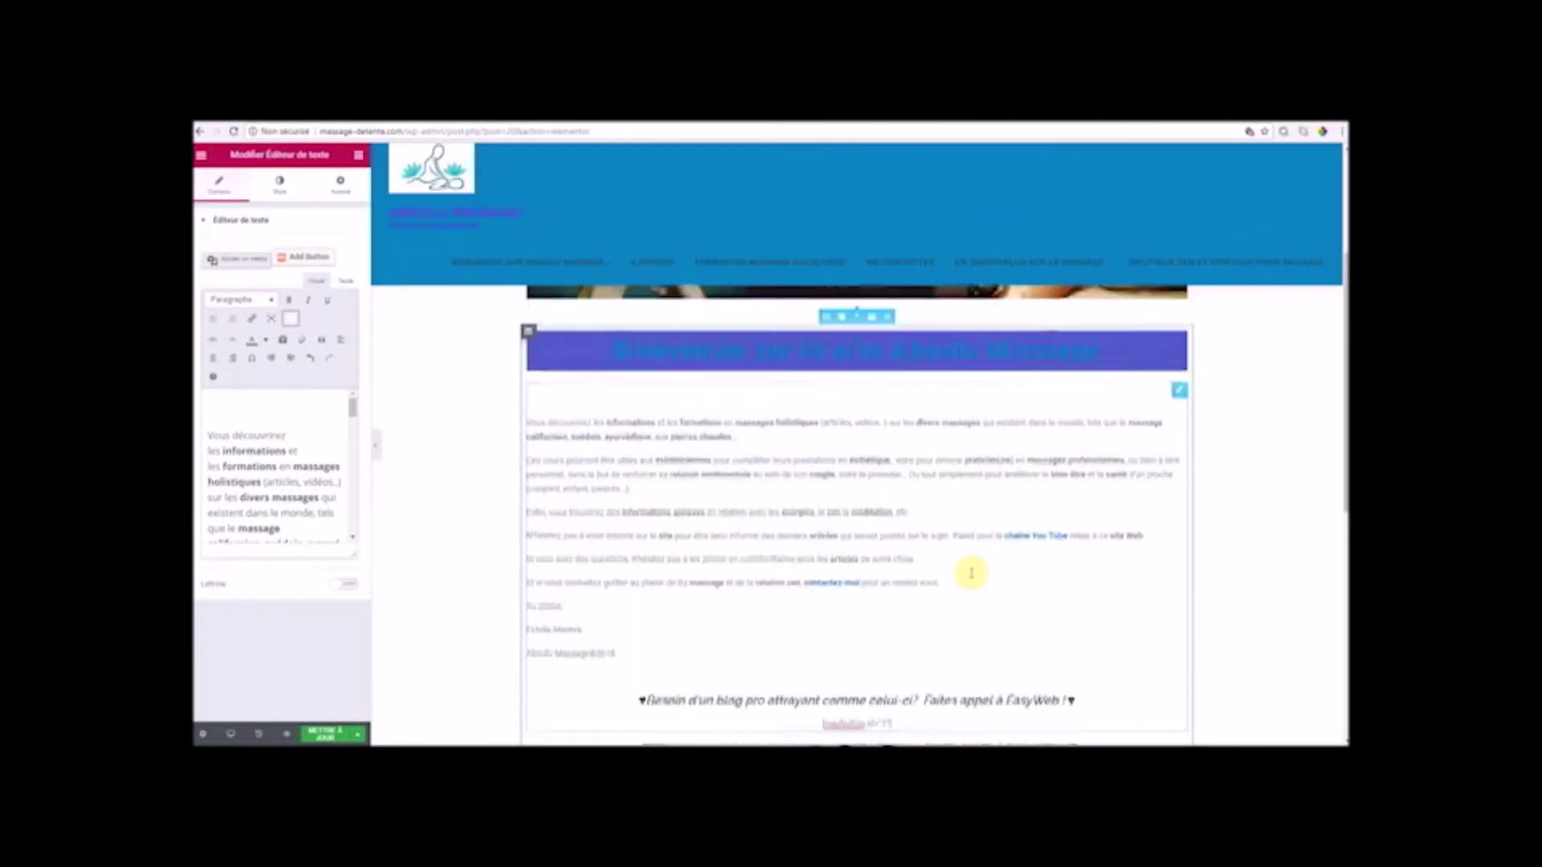
- Center all the text in the text block below the blue welcome heading
scroll(976, 572, "down", 1)
left_click_drag(618, 638, 527, 407)
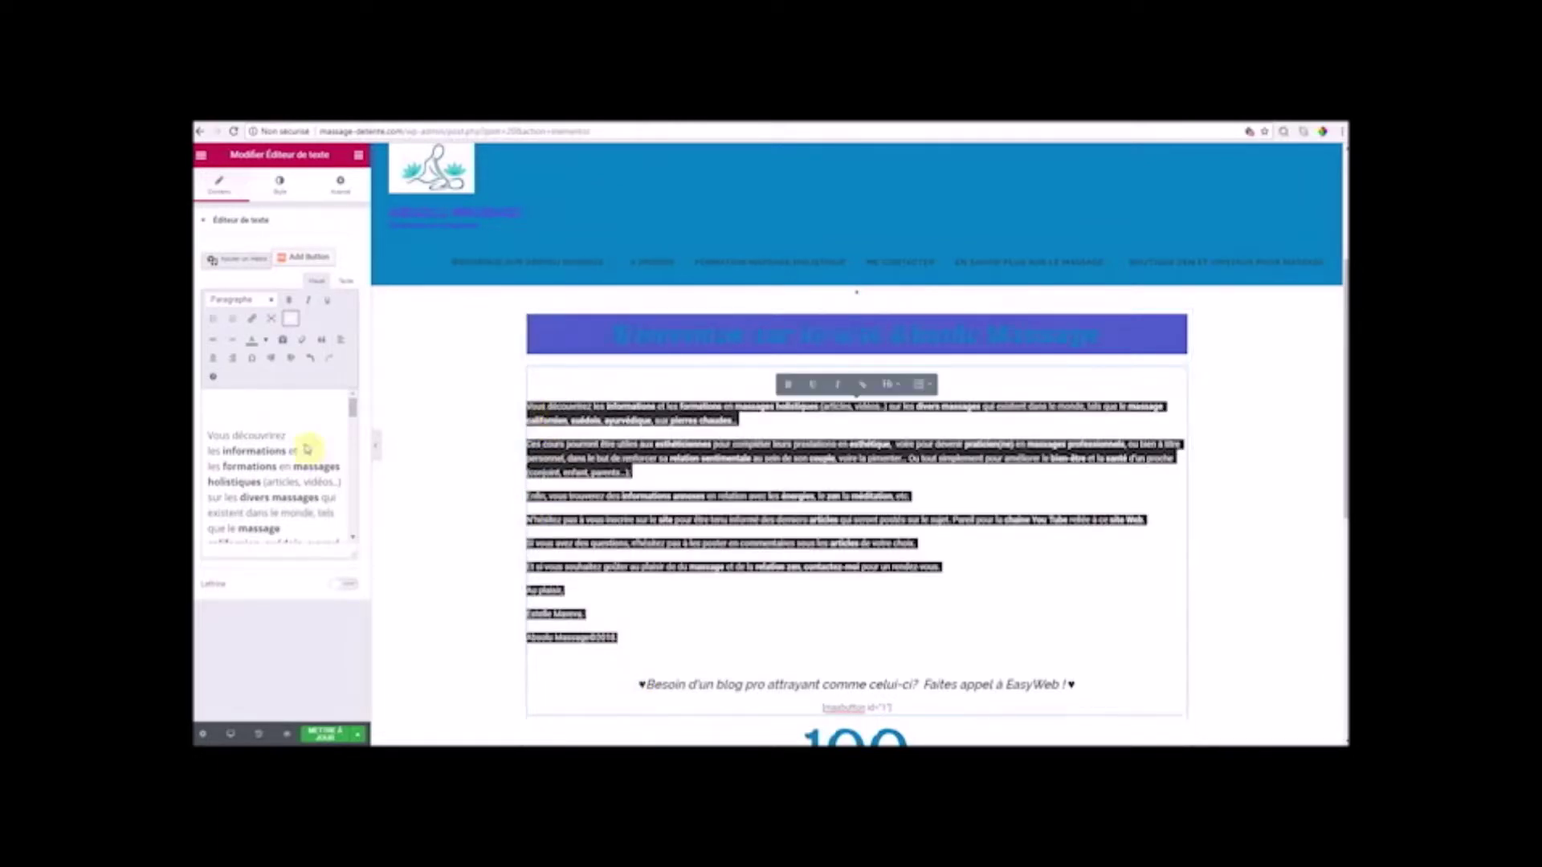
left_click(215, 361)
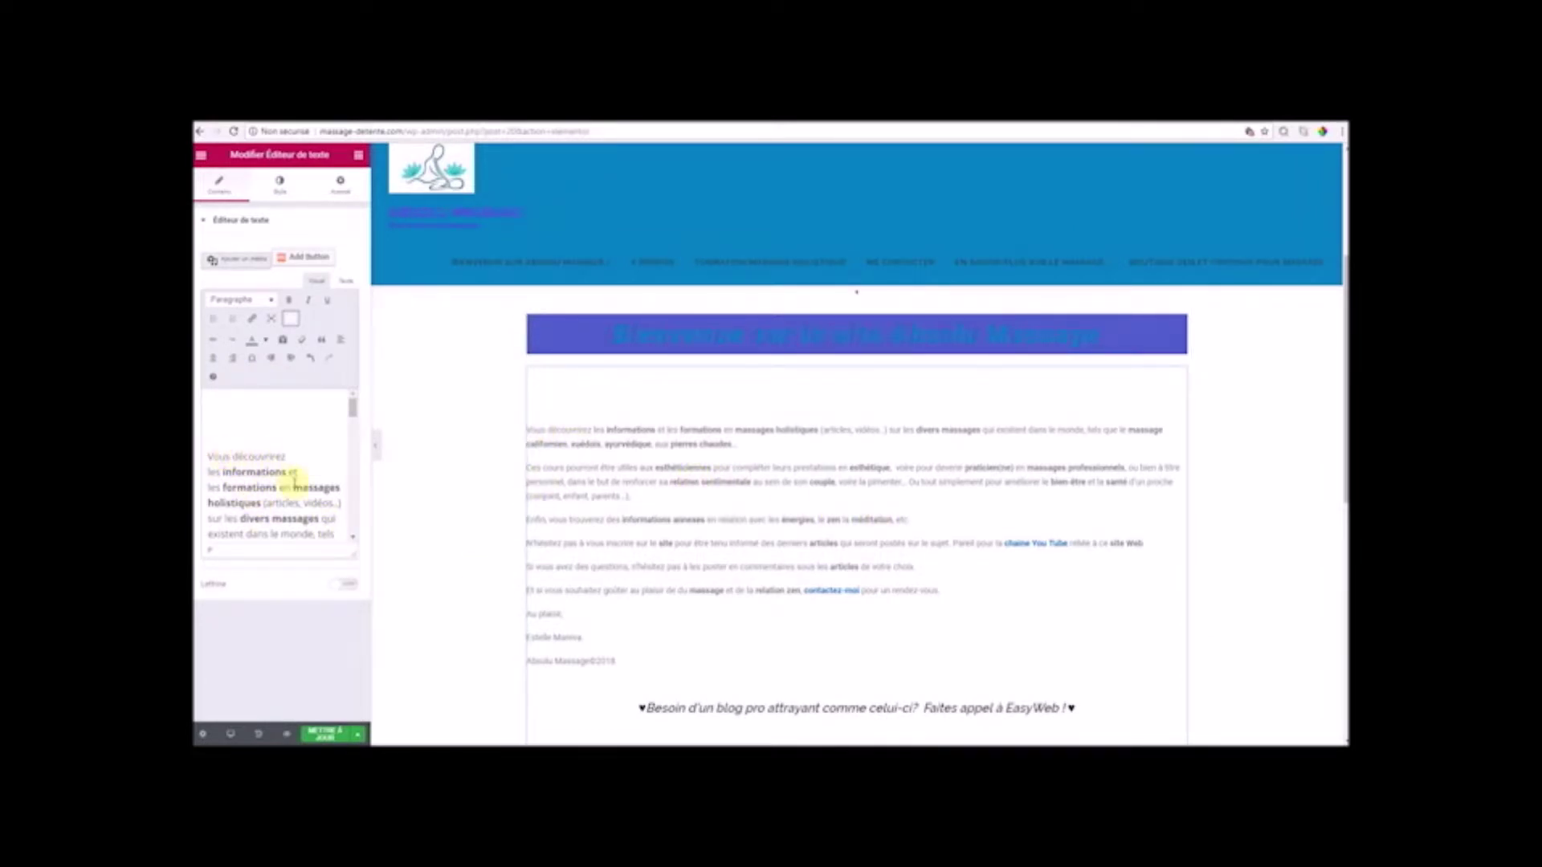
left_click_drag(270, 466, 356, 577)
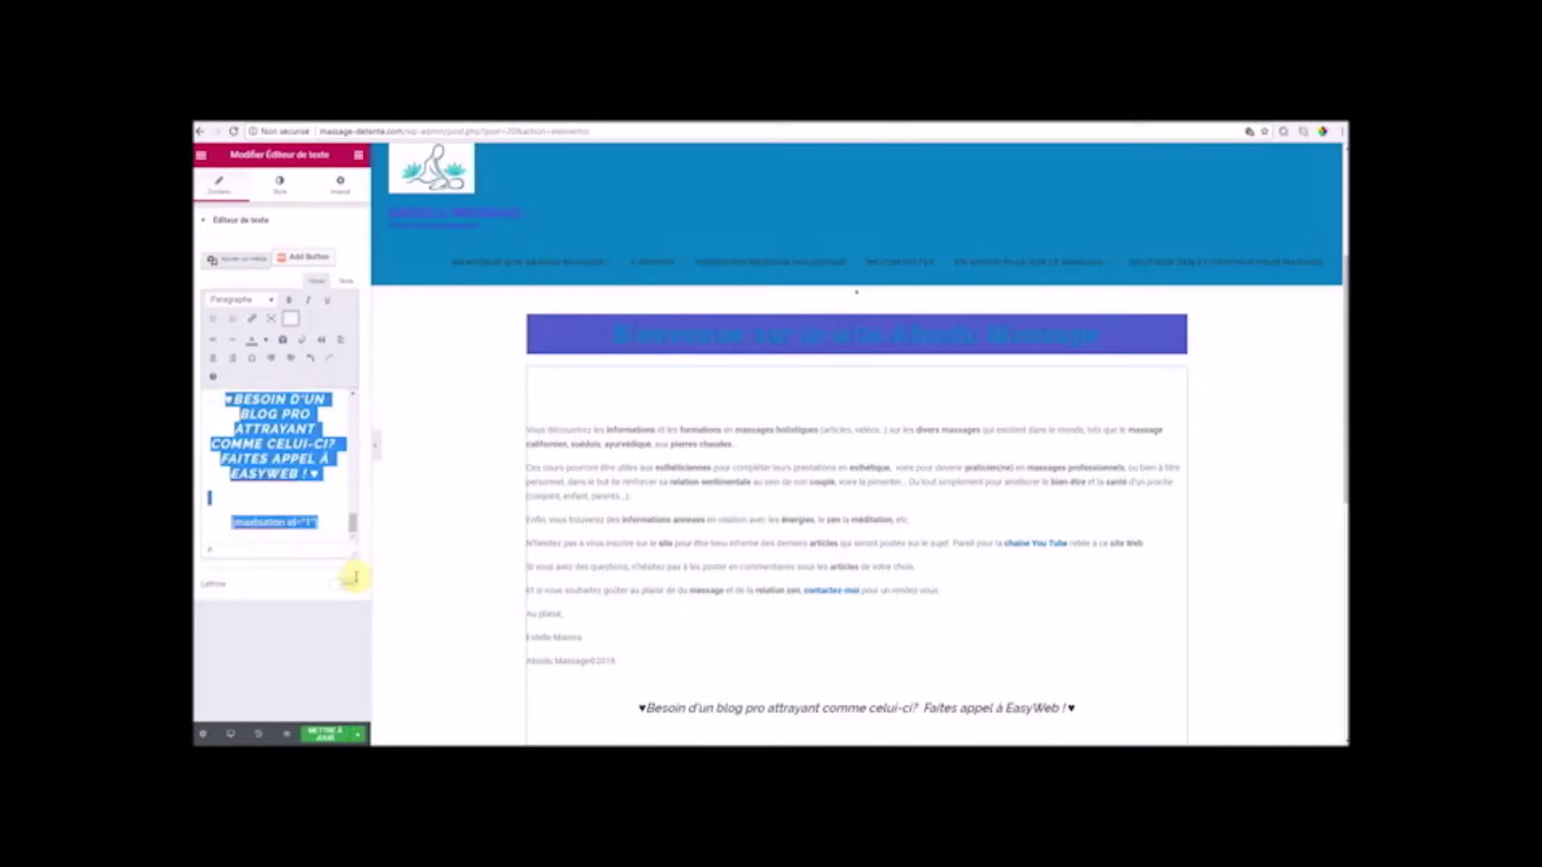
left_click(212, 369)
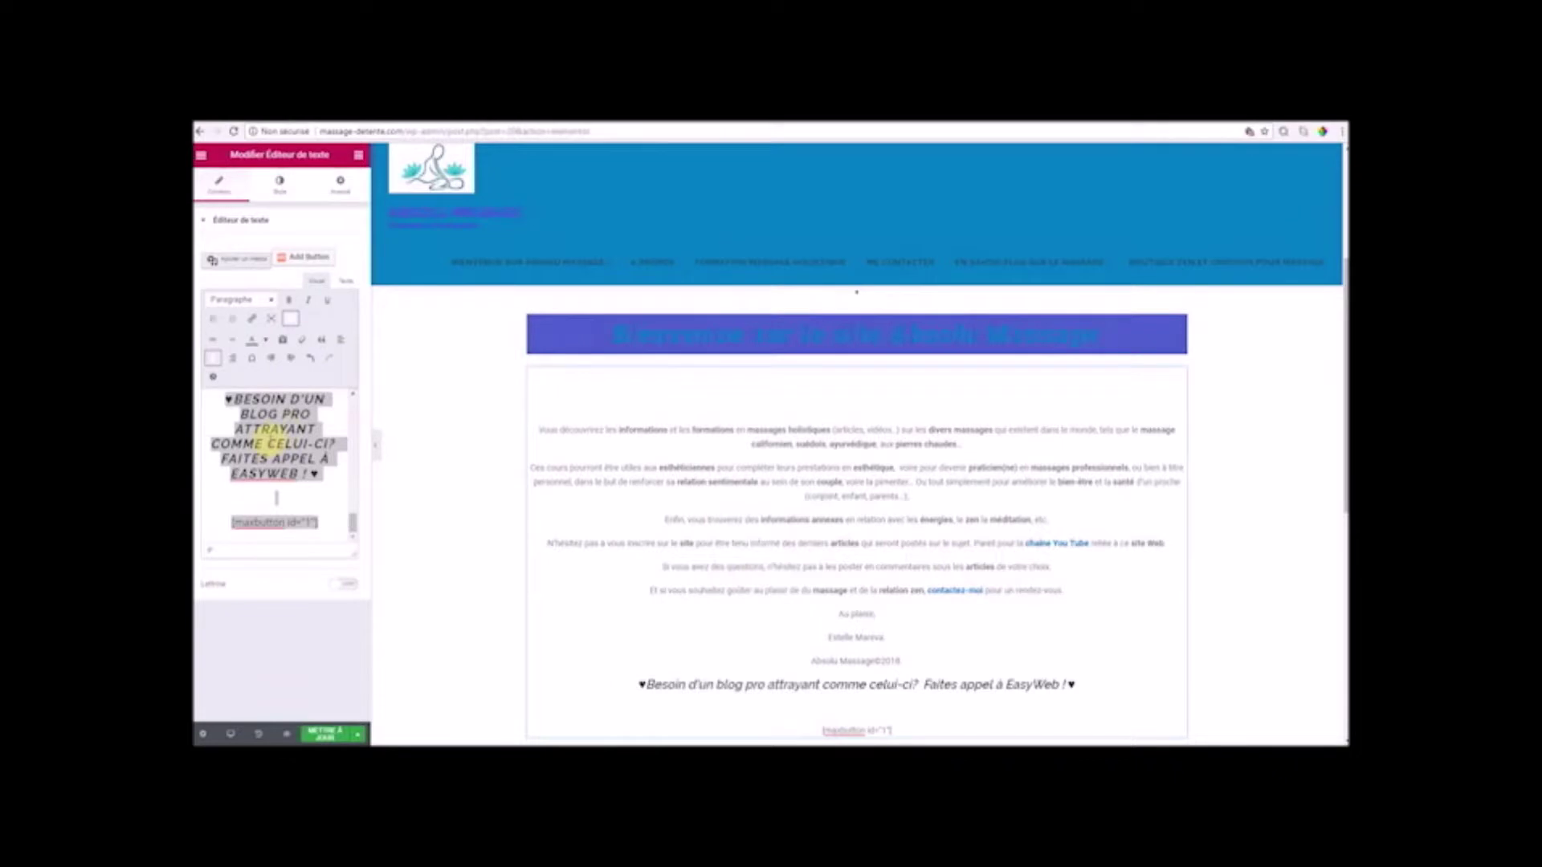
left_click(285, 421)
left_click_drag(351, 524, 352, 508)
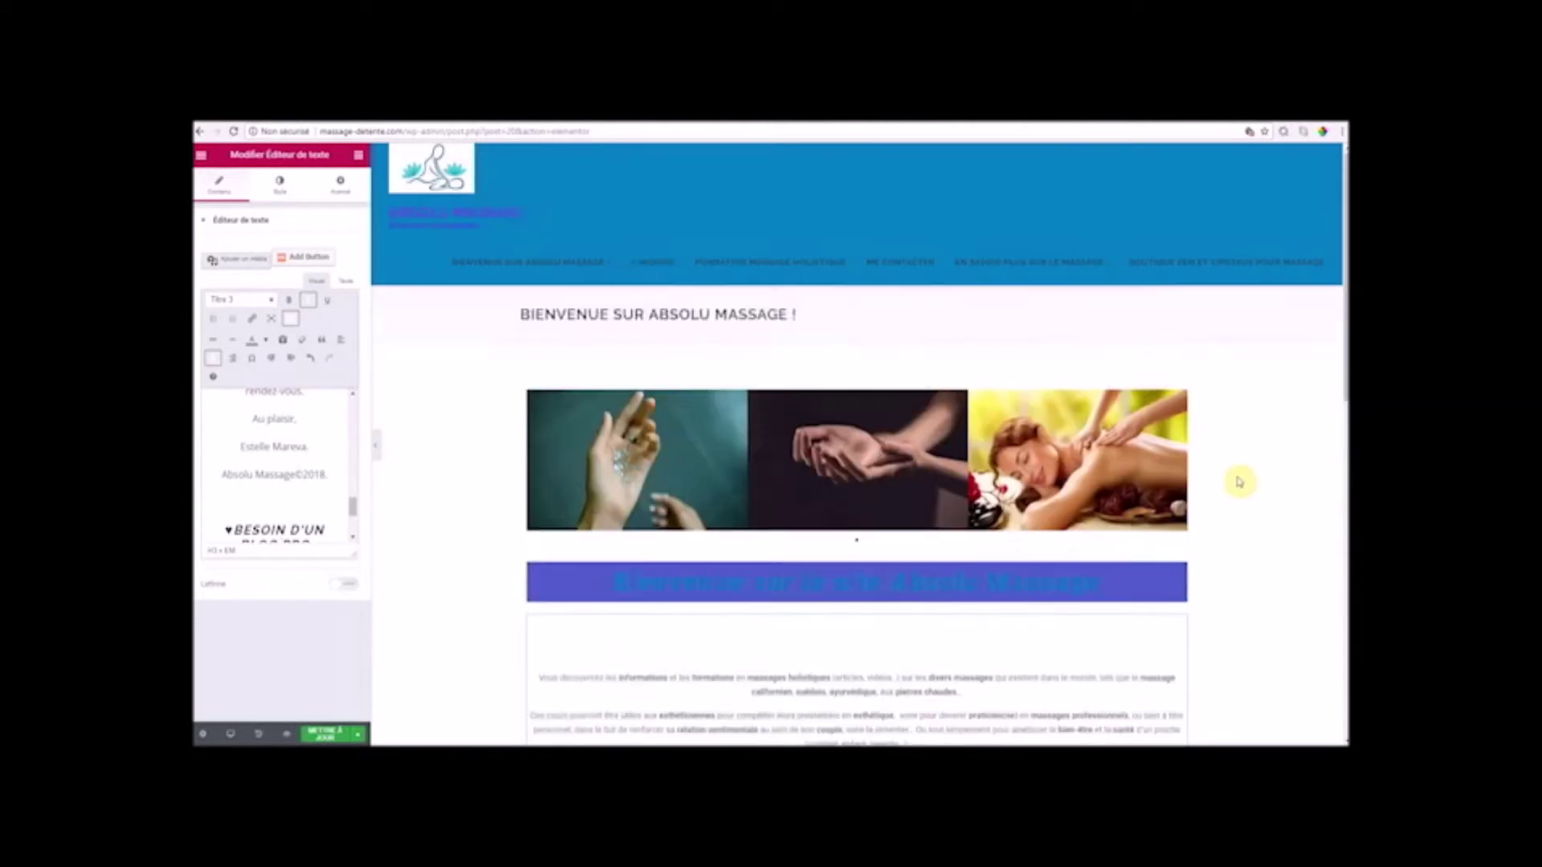
- Review the page from the centered text block past the counter to the footer, and return to the new-section area
scroll(1221, 450, "down", 4)
scroll(1236, 640, "down", 3)
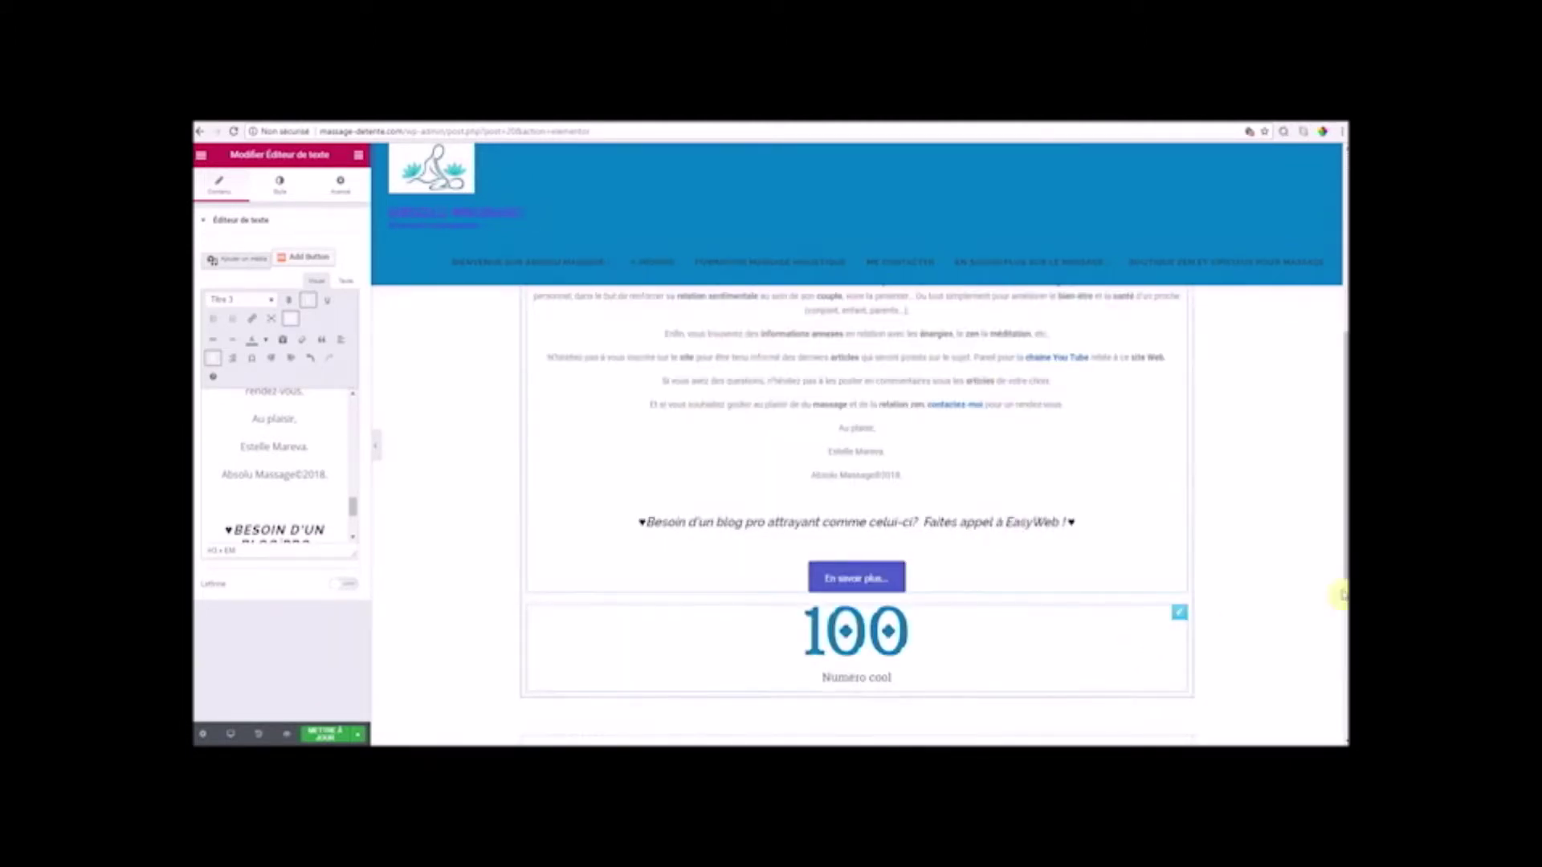
scroll(1232, 619, "down", 3)
scroll(919, 498, "down", 3)
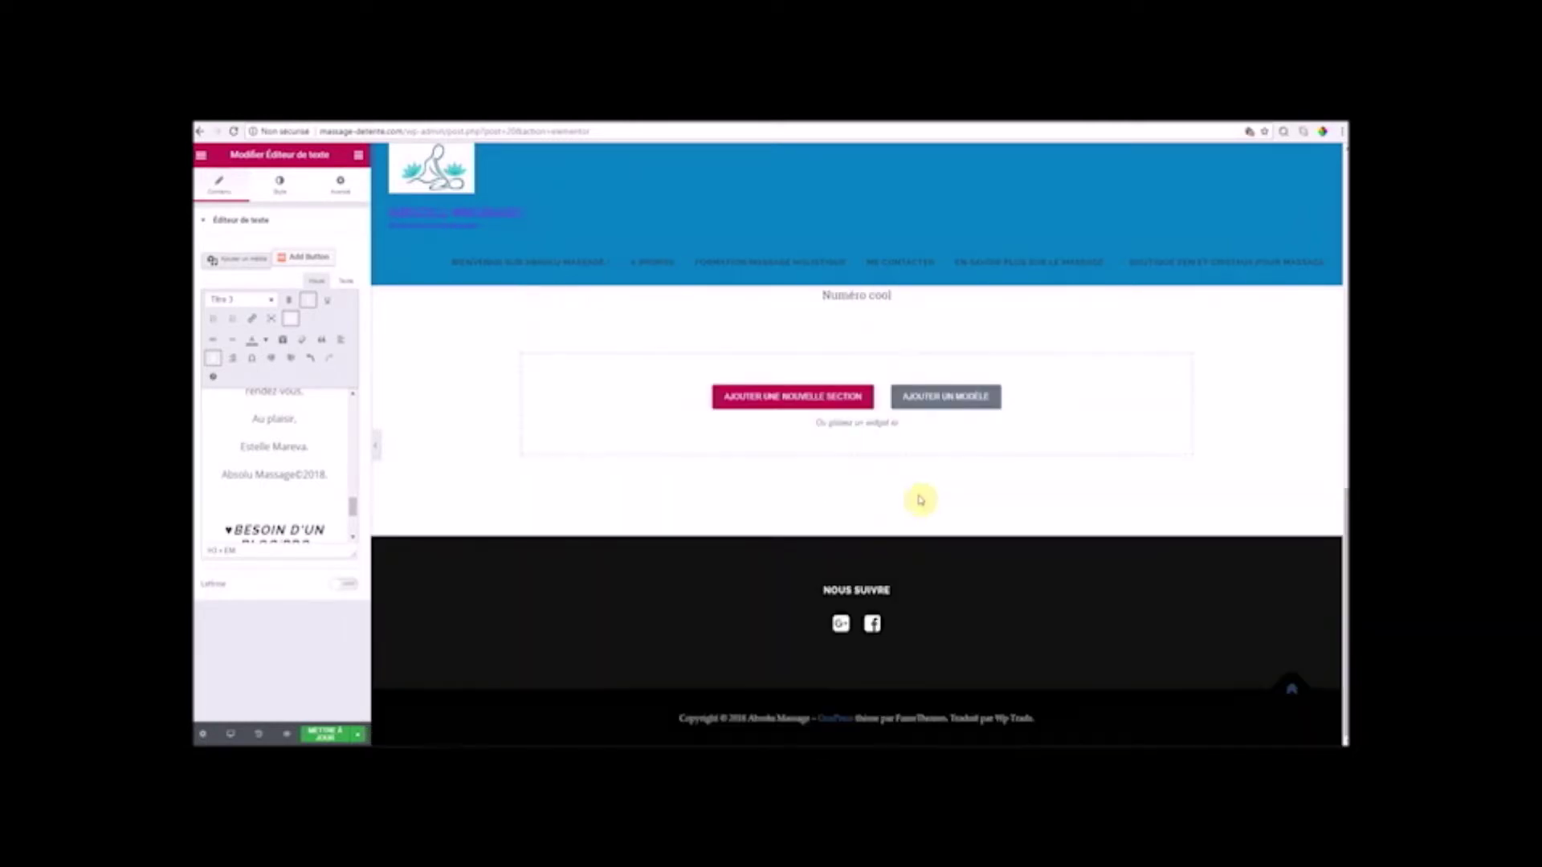
scroll(919, 499, "up", 3)
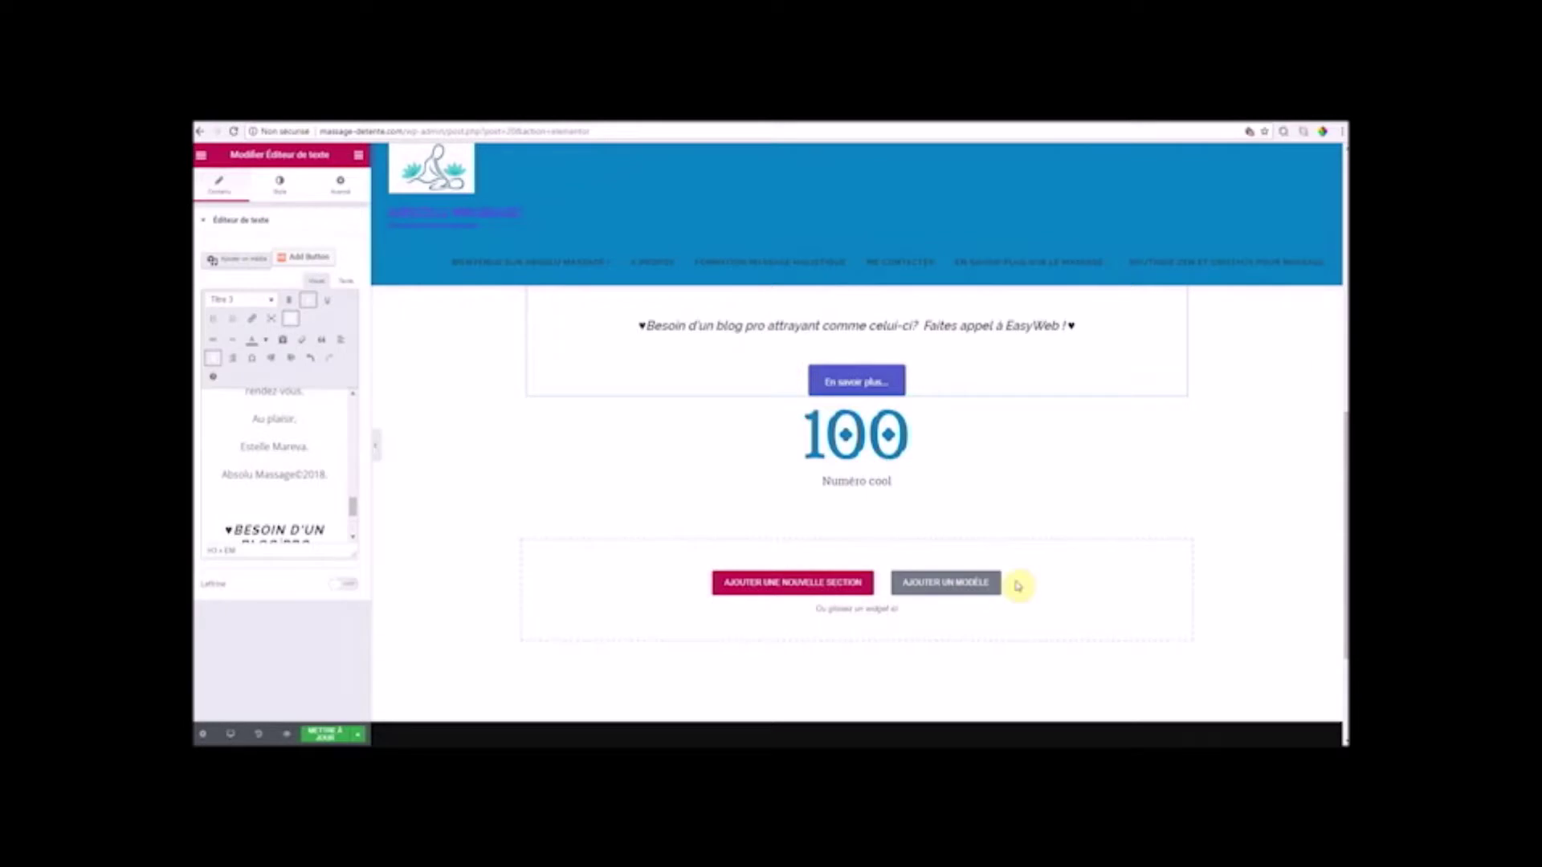
scroll(1156, 544, "down", 3)
scroll(1126, 550, "up", 3)
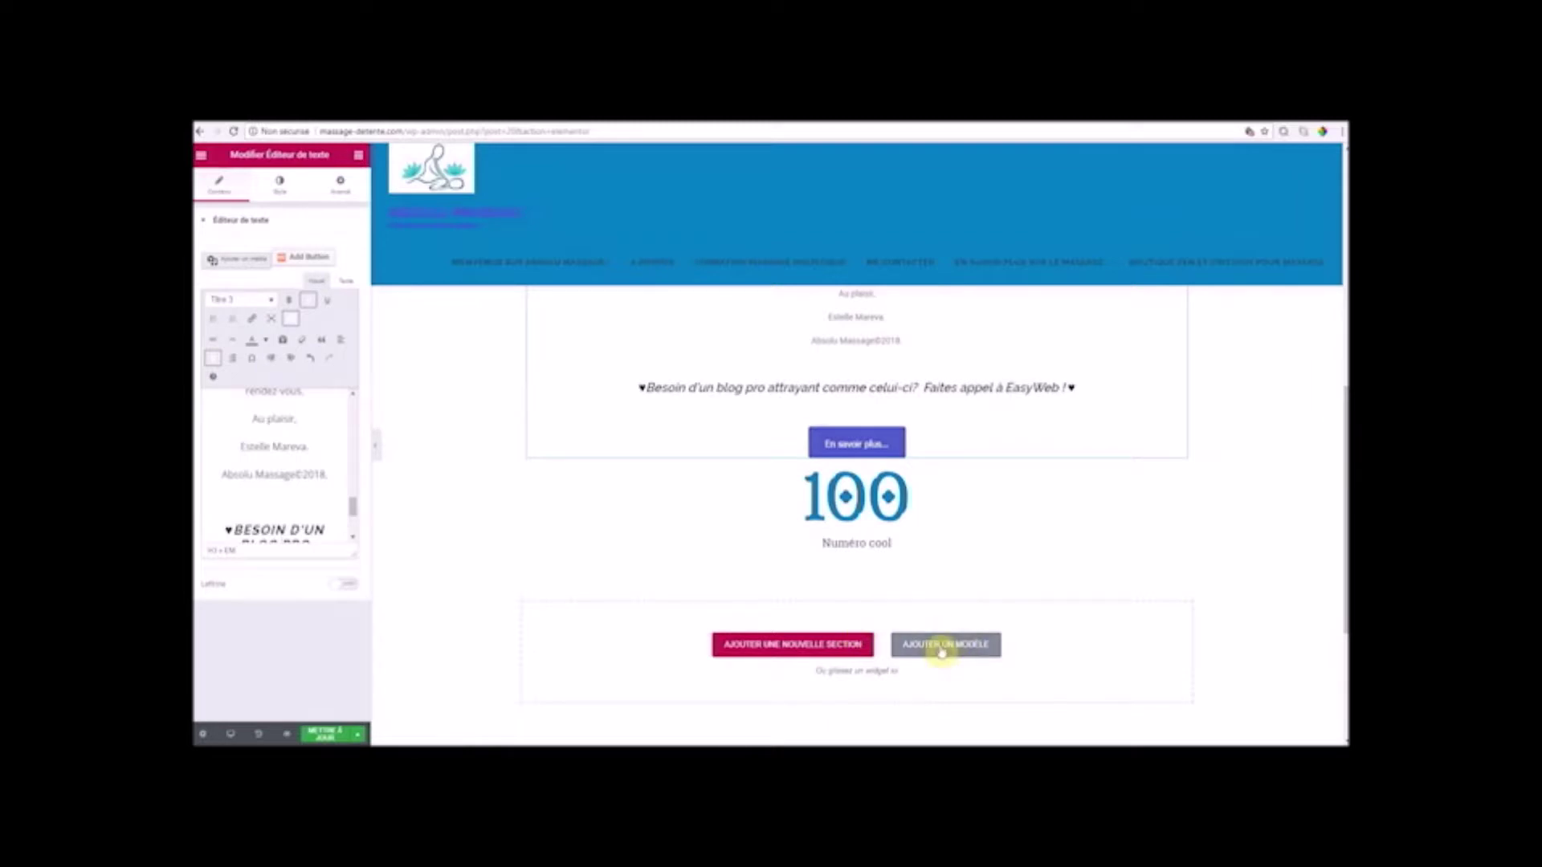
- Open the template library from the empty section below the counter and browse the page templates
left_click(948, 652)
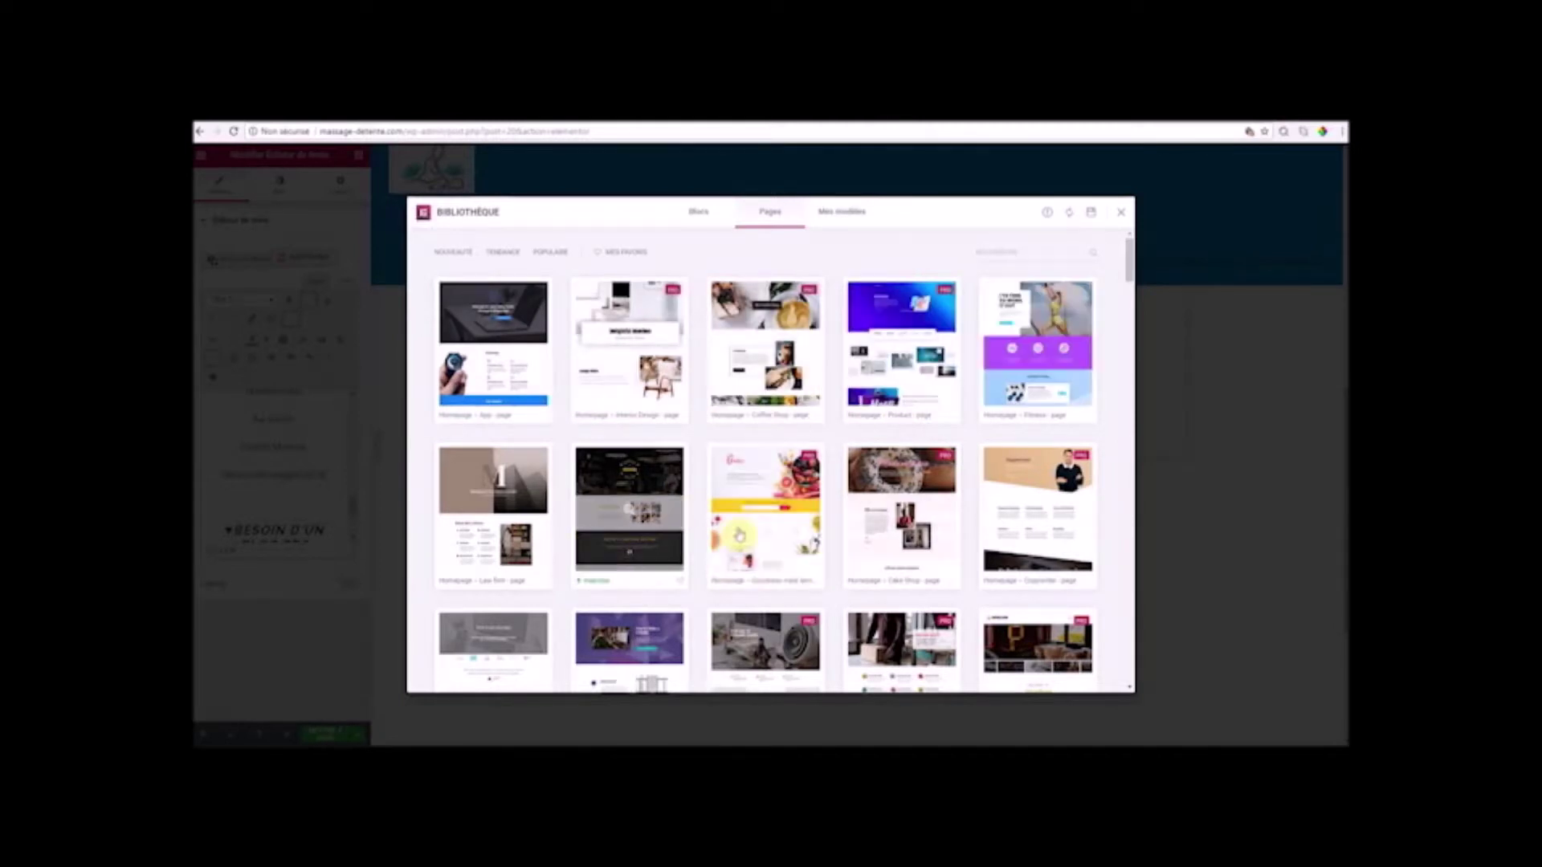
scroll(779, 426, "down", 1)
scroll(799, 456, "down", 3)
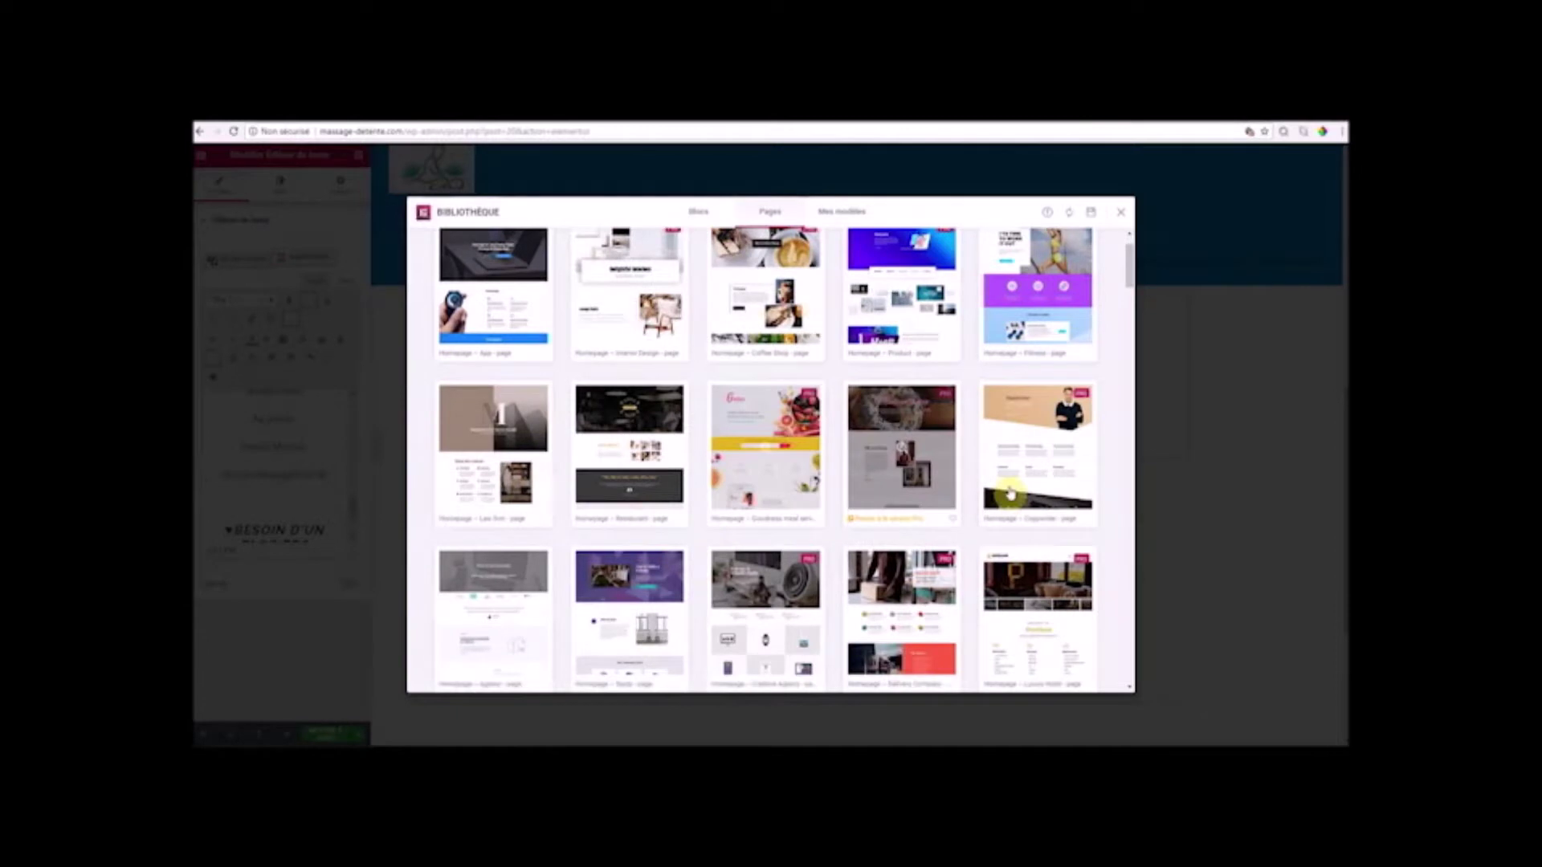
scroll(964, 557, "down", 1)
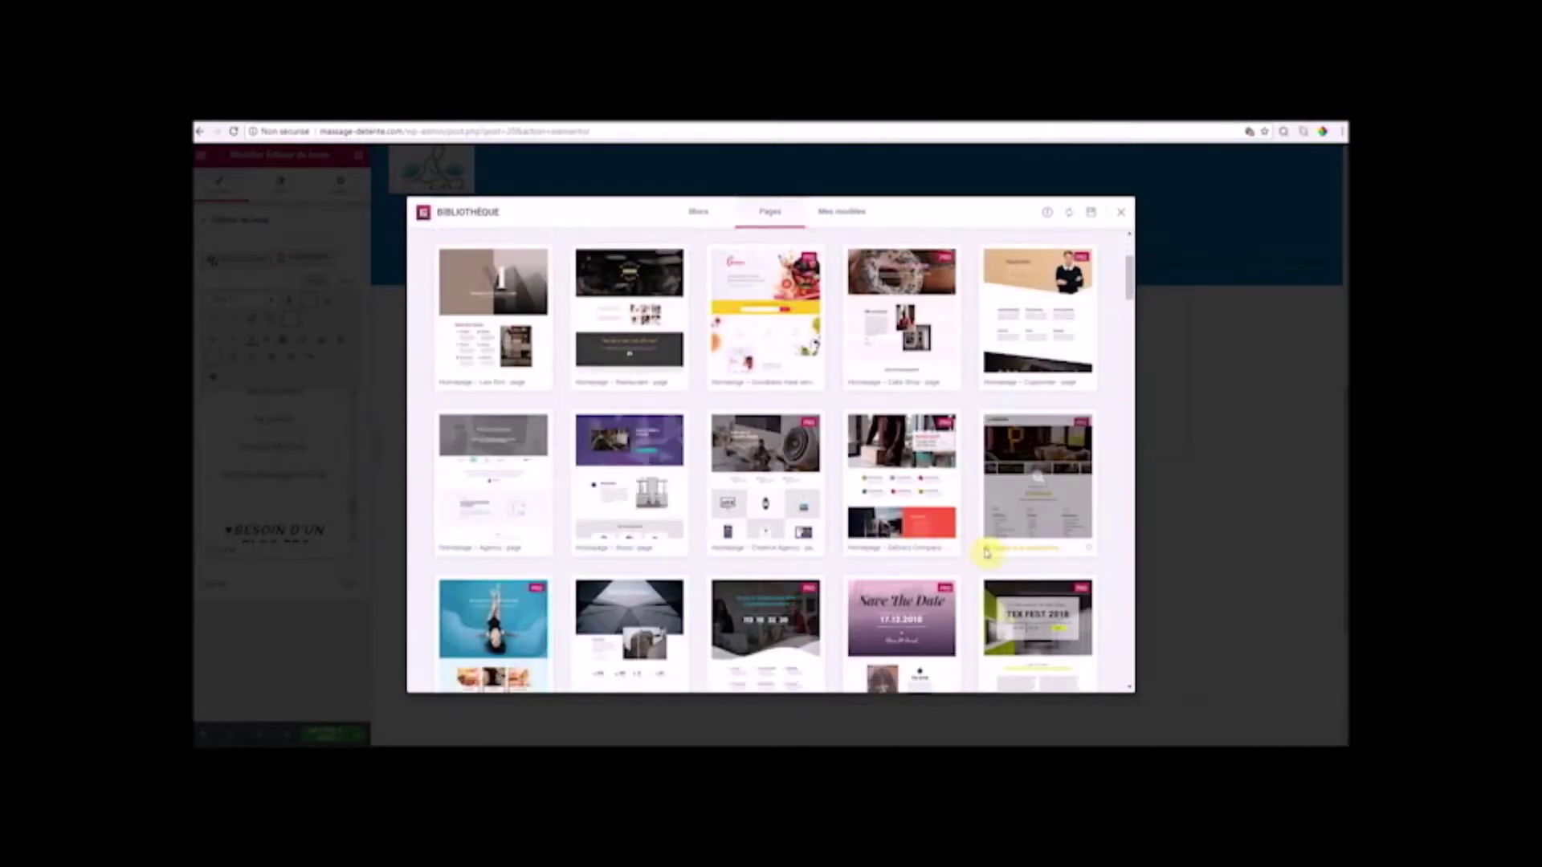
scroll(720, 572, "down", 2)
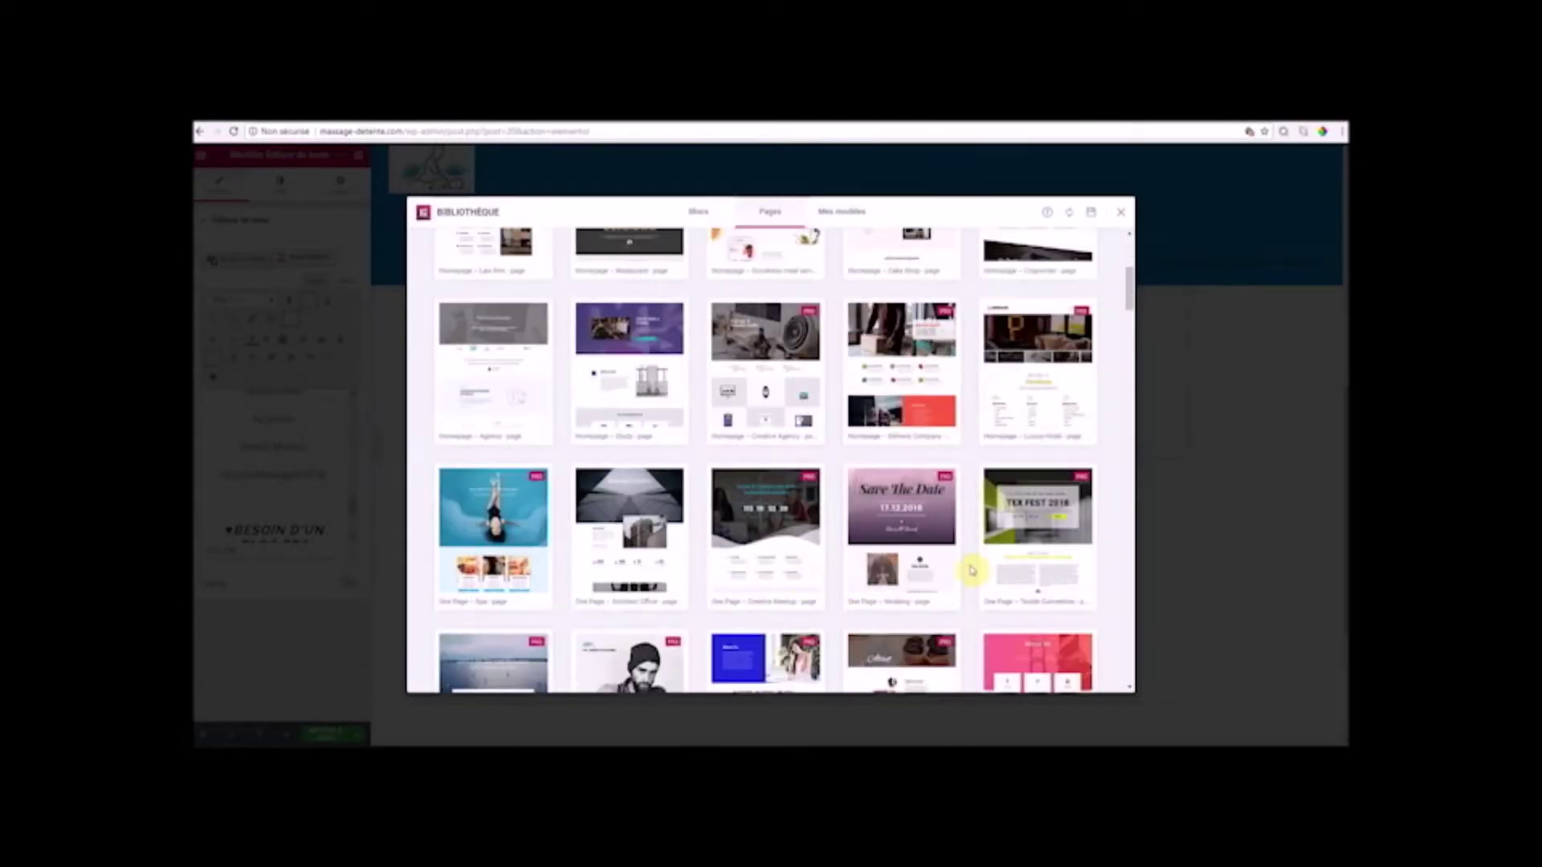
scroll(753, 487, "down", 3)
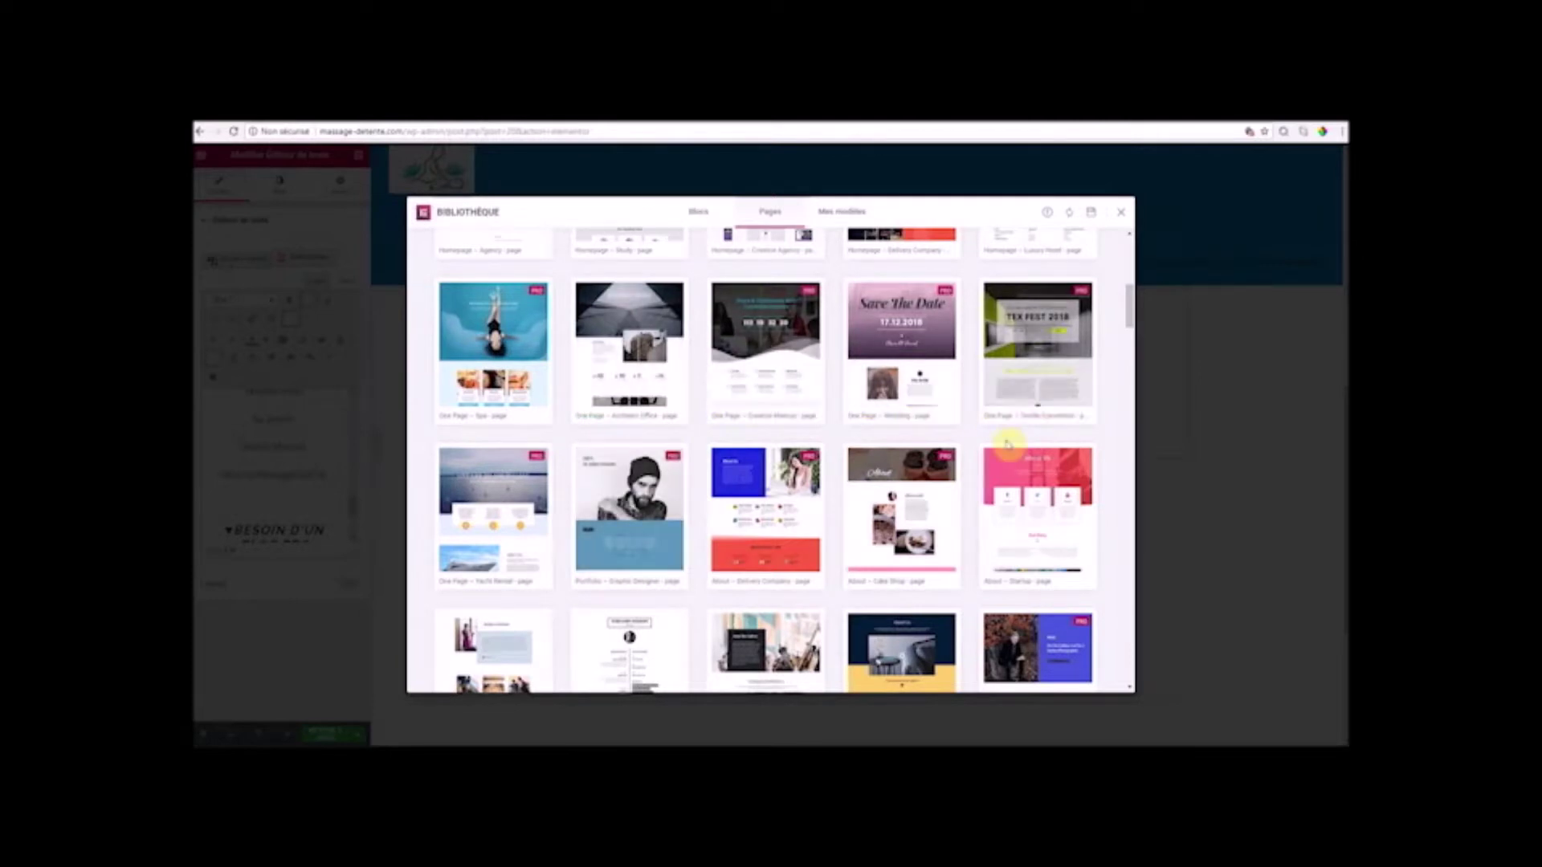
scroll(1012, 434, "up", 5)
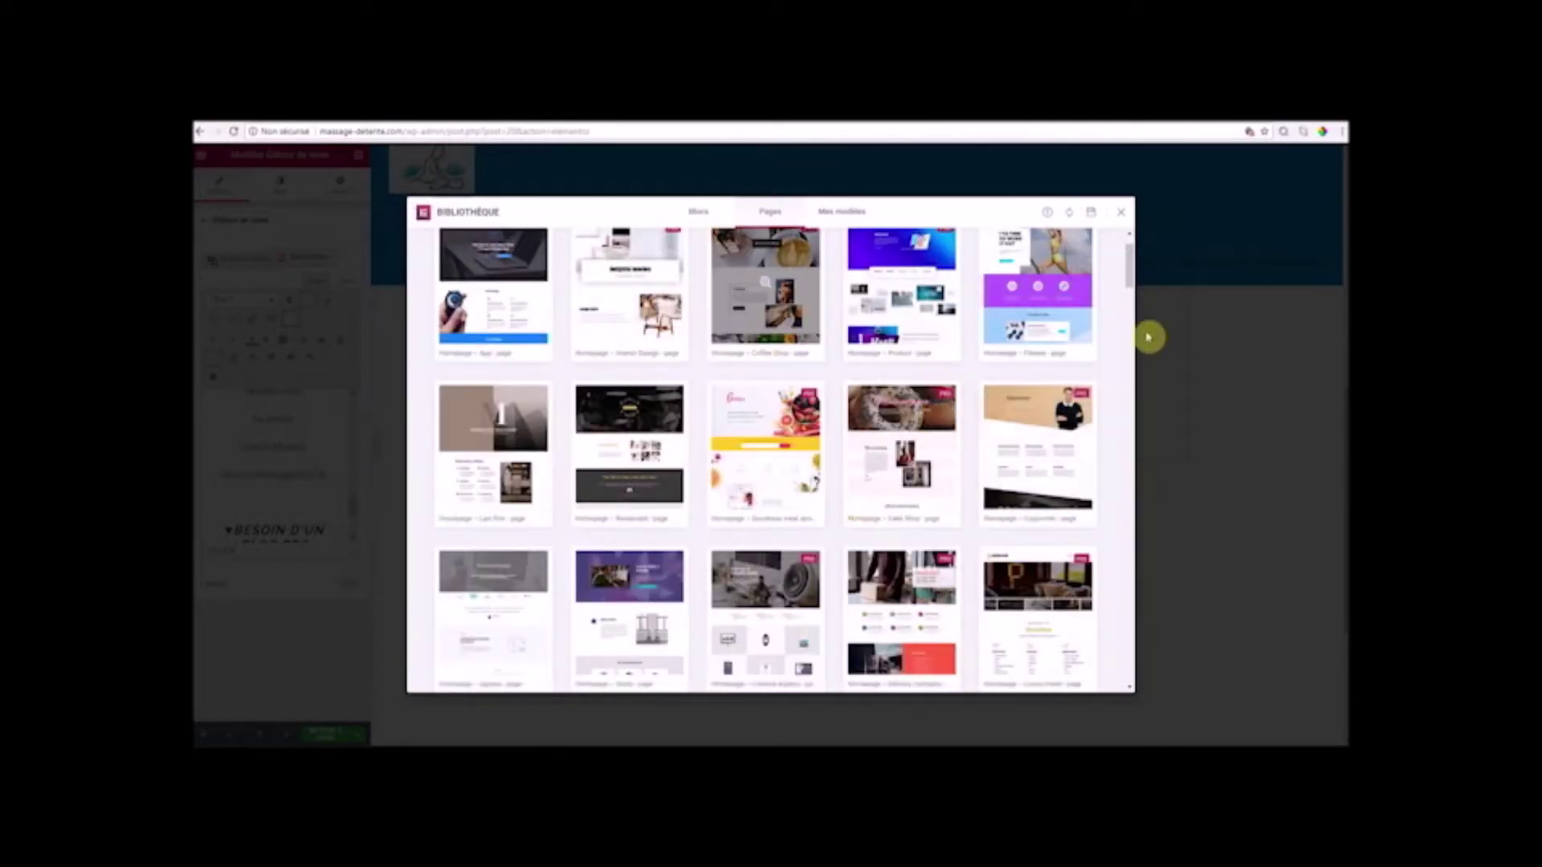
scroll(905, 402, "up", 1)
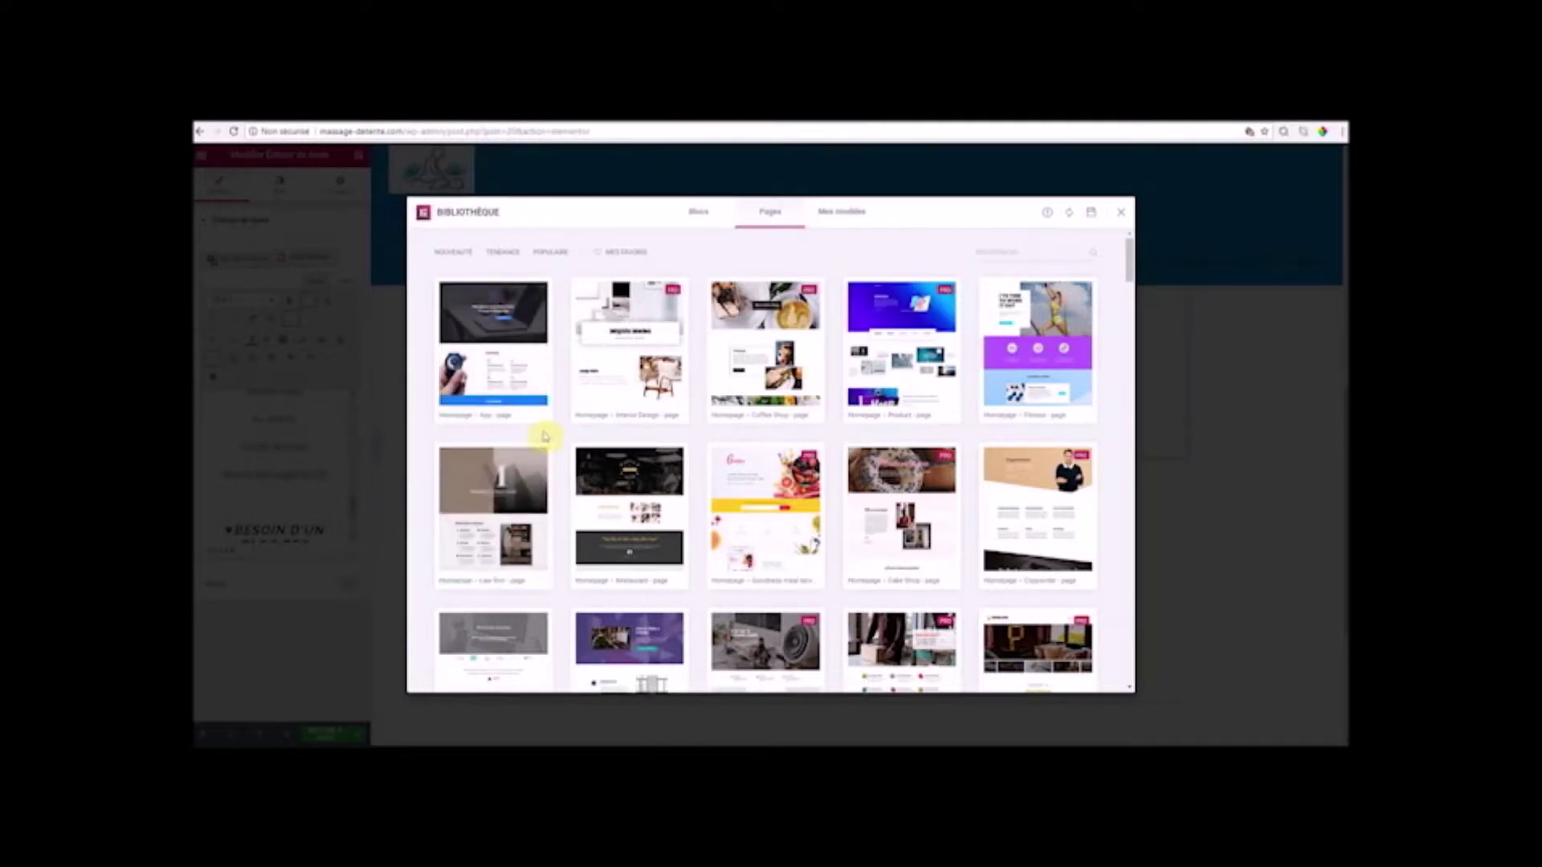
- Preview the "Homepage – App" page template, skim through its sections and return to its header
left_click(493, 350)
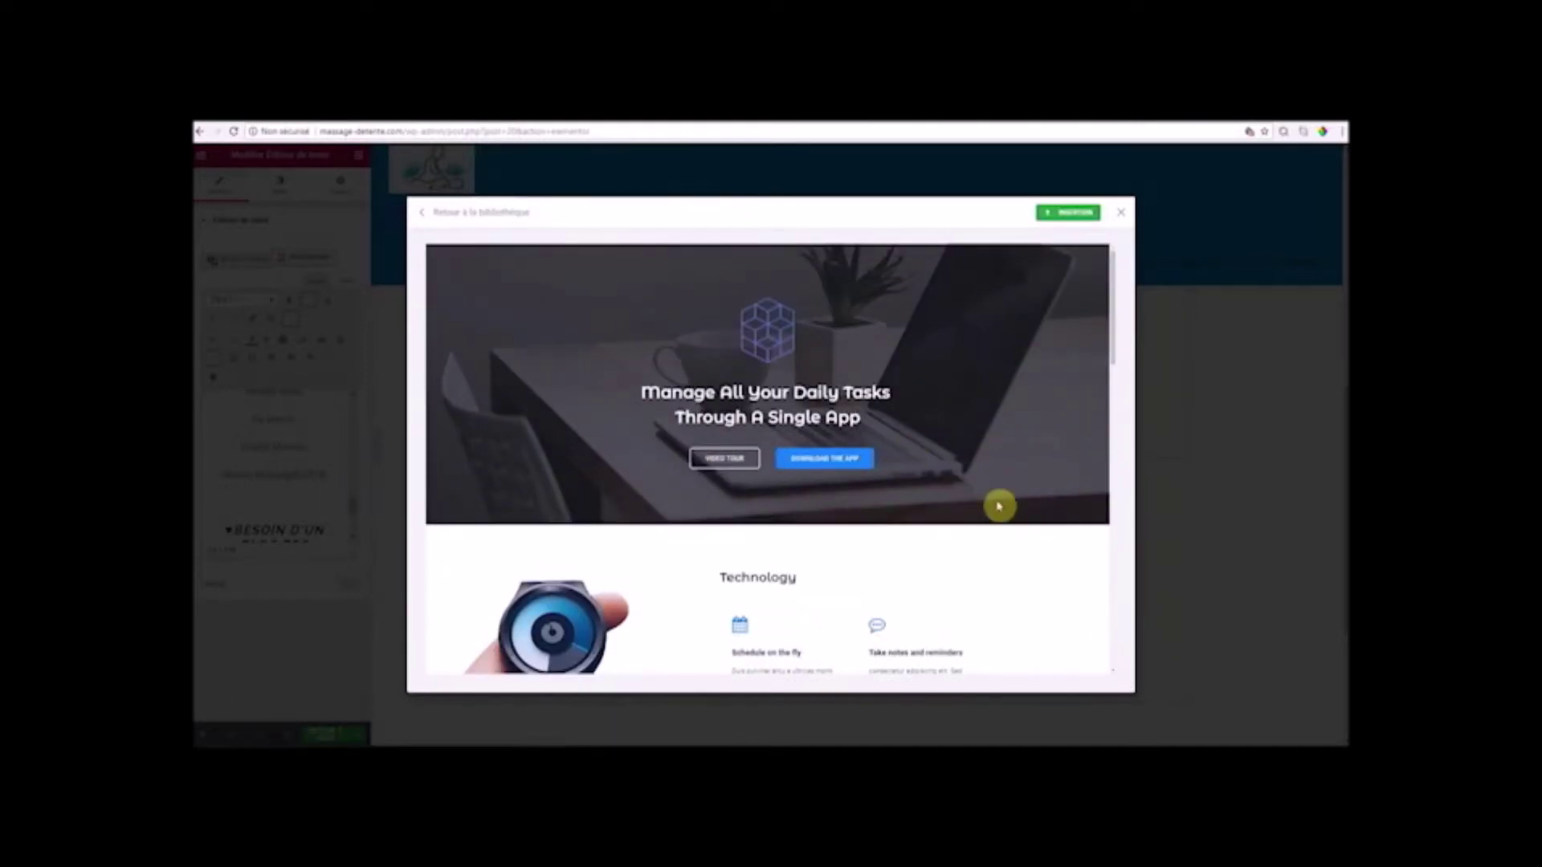
scroll(1000, 502, "down", 2)
scroll(998, 500, "down", 3)
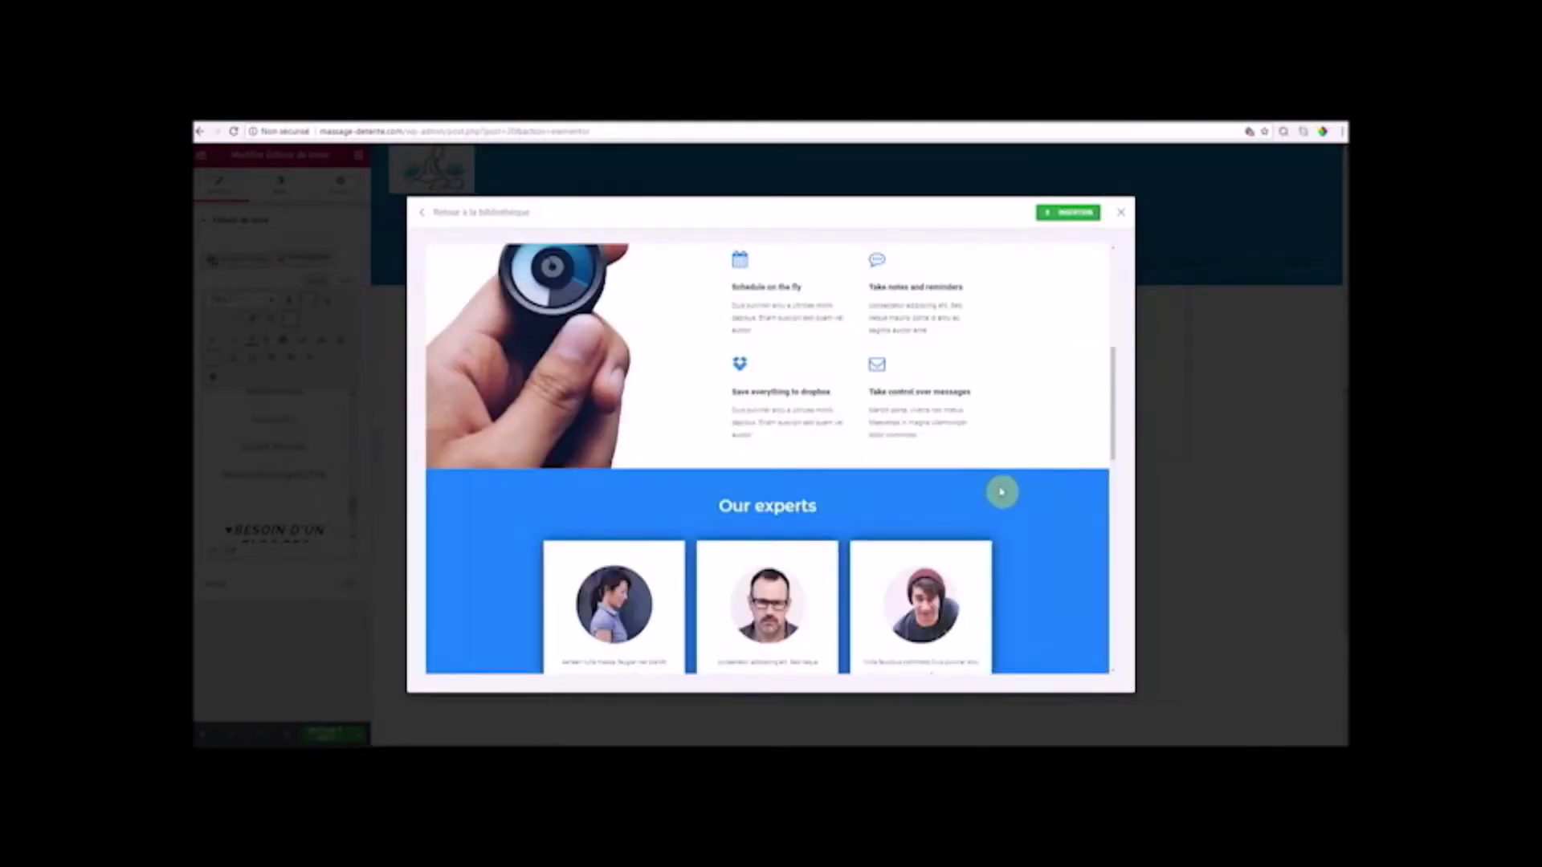
scroll(1001, 492, "down", 6)
scroll(1001, 488, "up", 8)
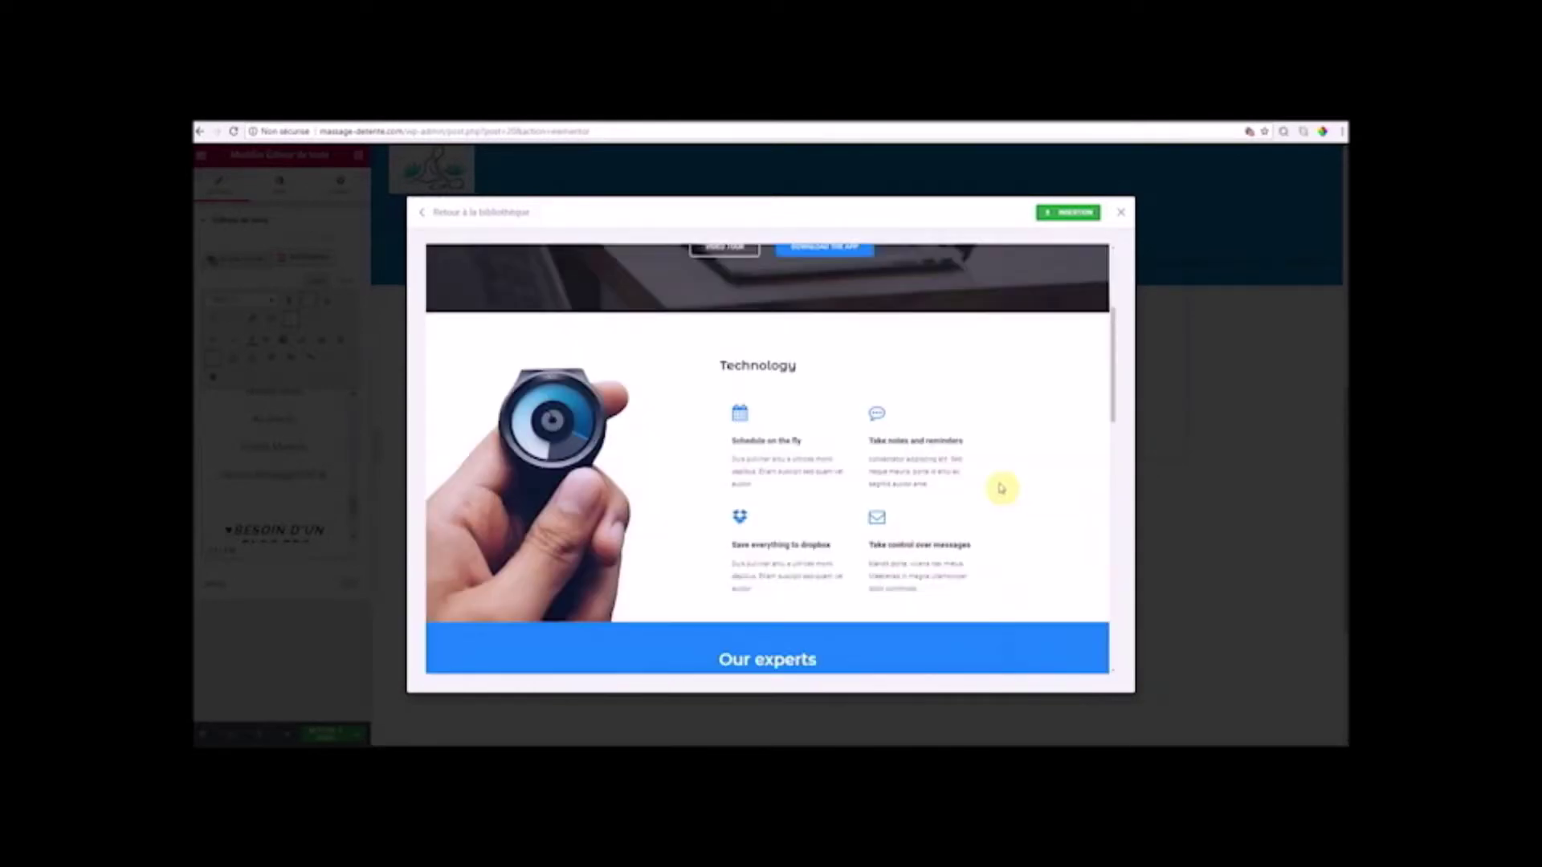
scroll(1001, 490, "up", 3)
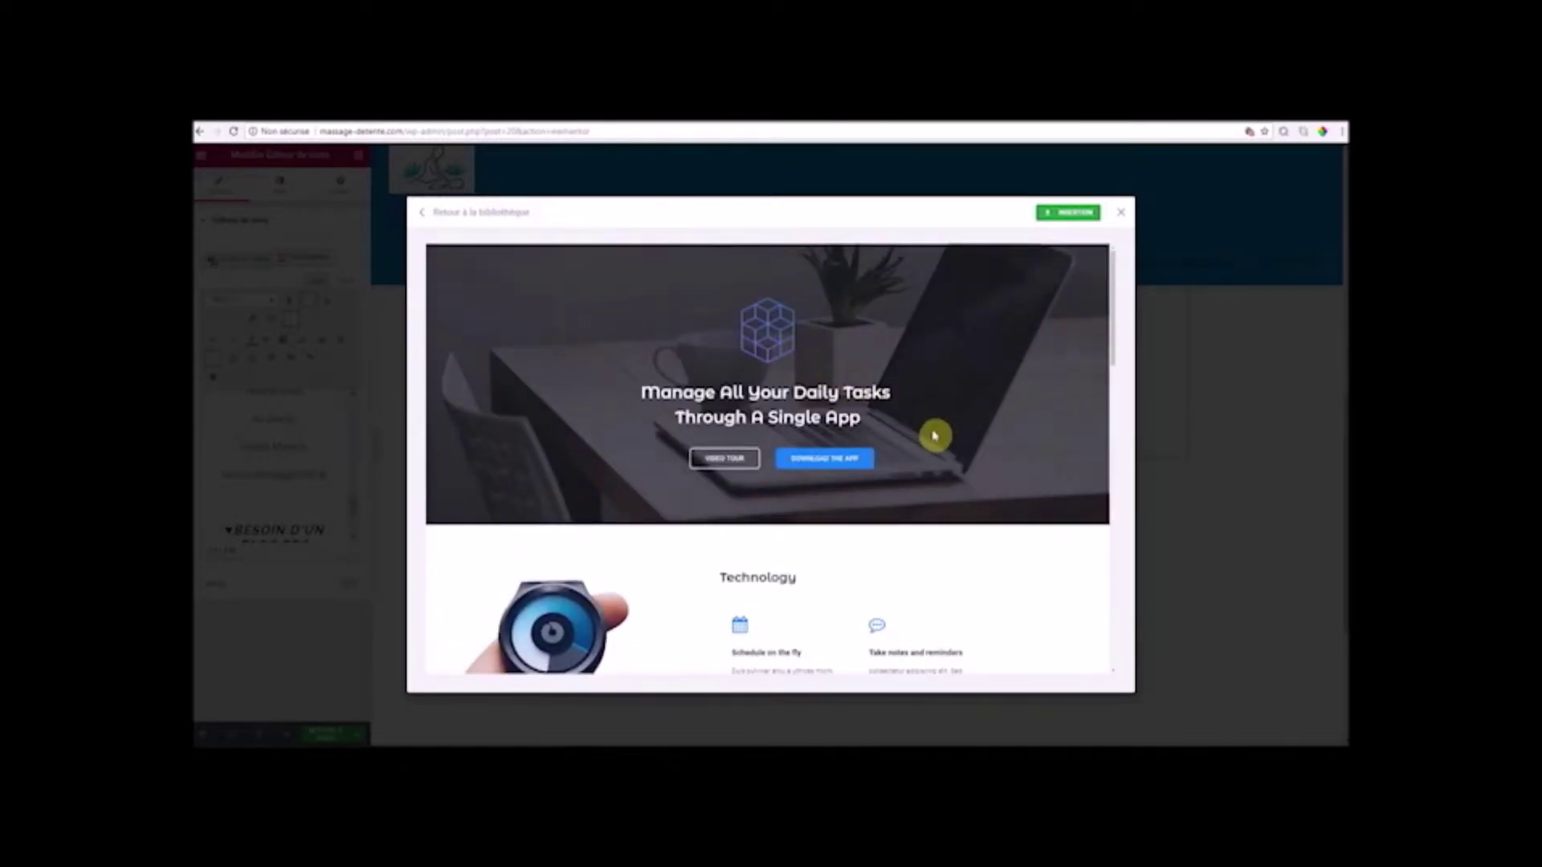
- Examine the app template's experts, testimonial, client logo and footer sections
scroll(936, 440, "down", 1)
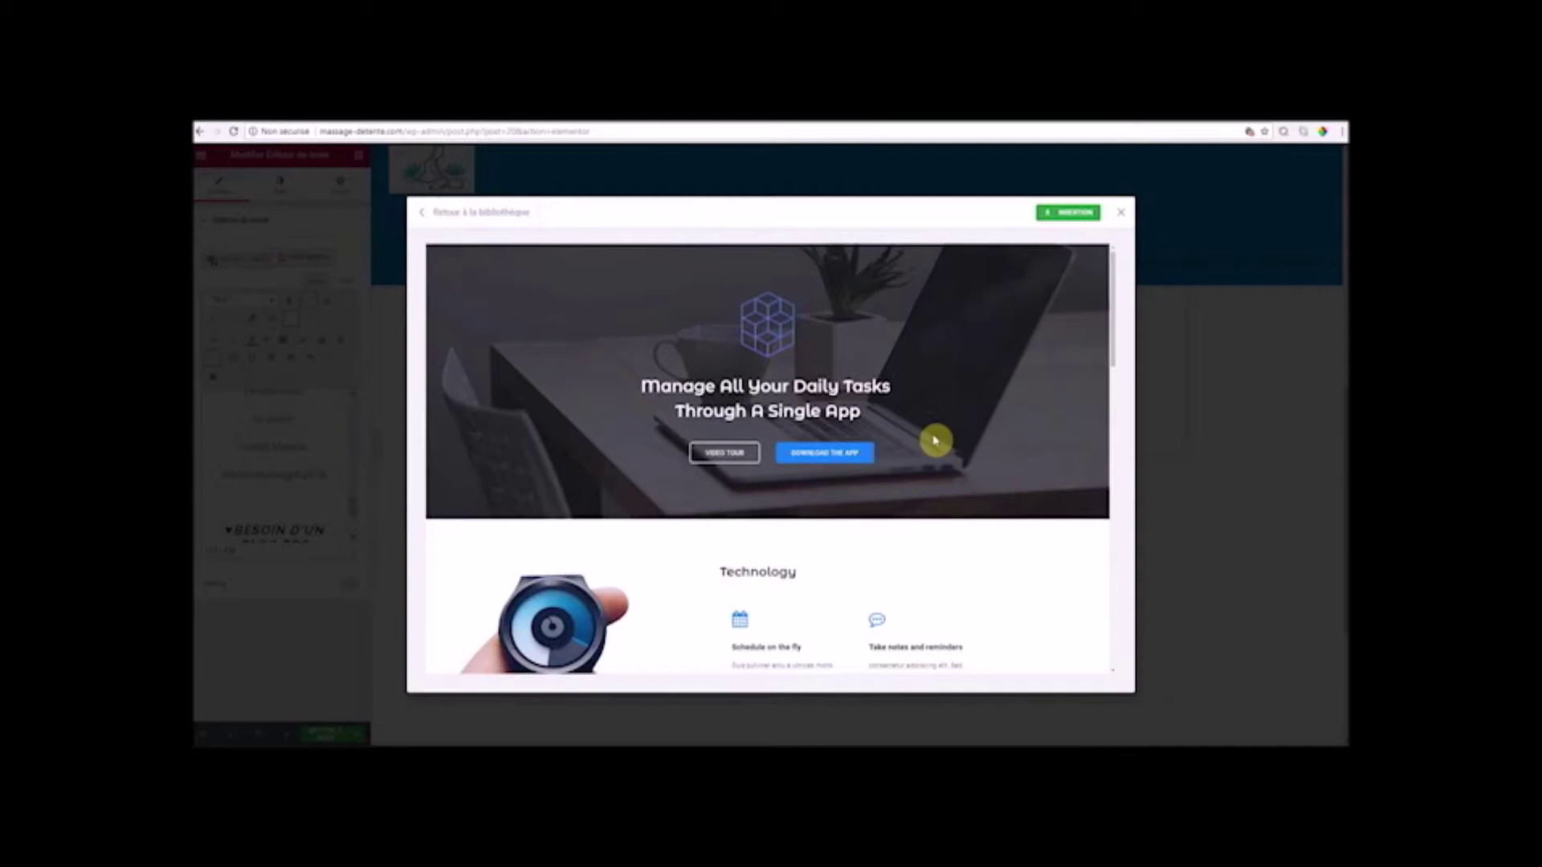
scroll(830, 482, "down", 5)
scroll(969, 542, "down", 4)
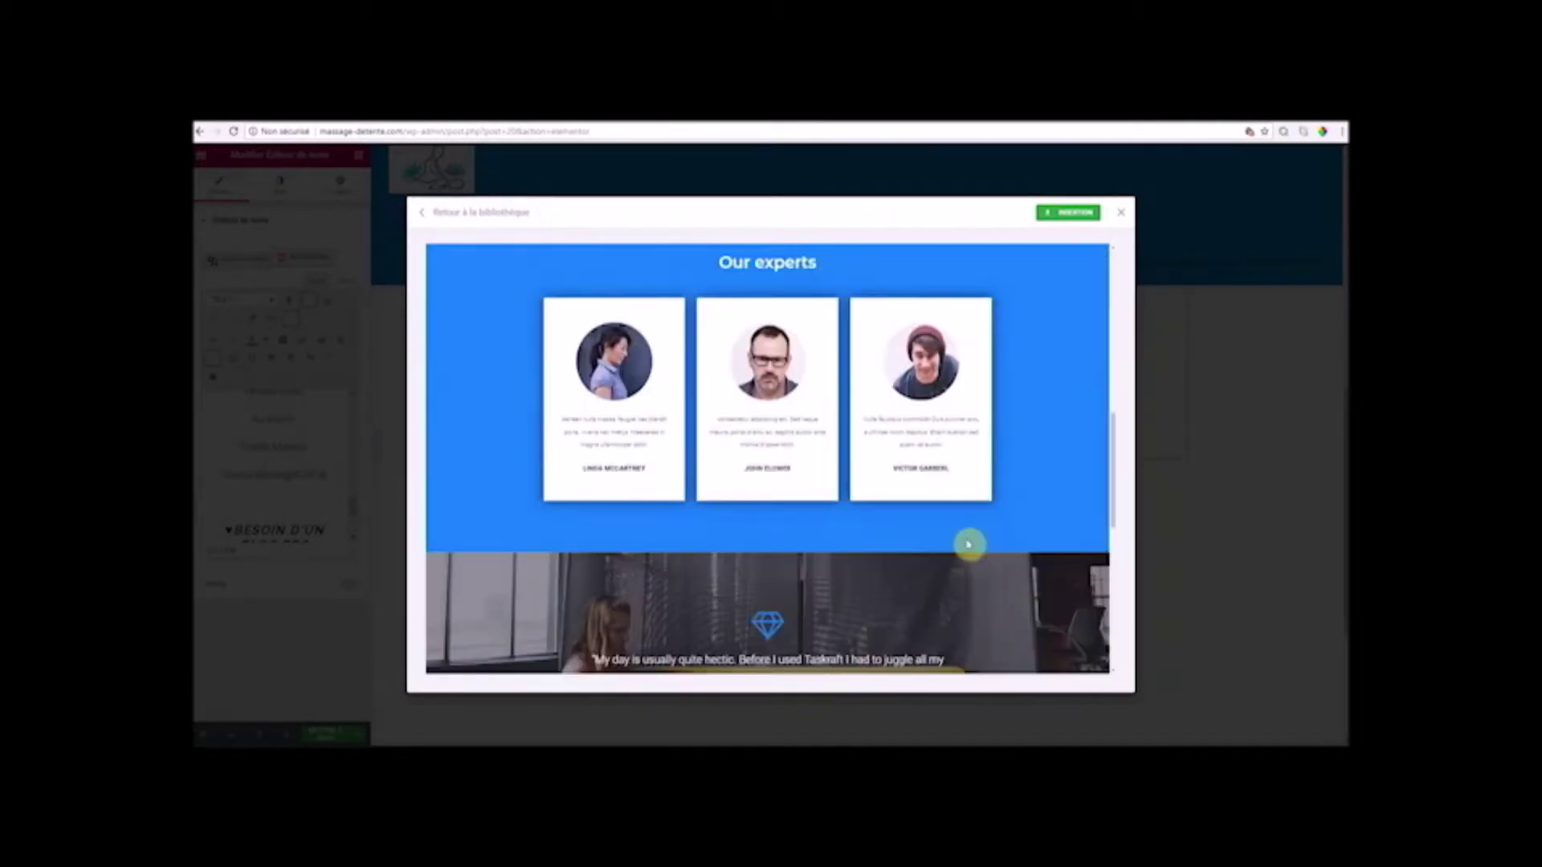
scroll(964, 543, "down", 2)
scroll(988, 358, "down", 3)
scroll(988, 534, "down", 1)
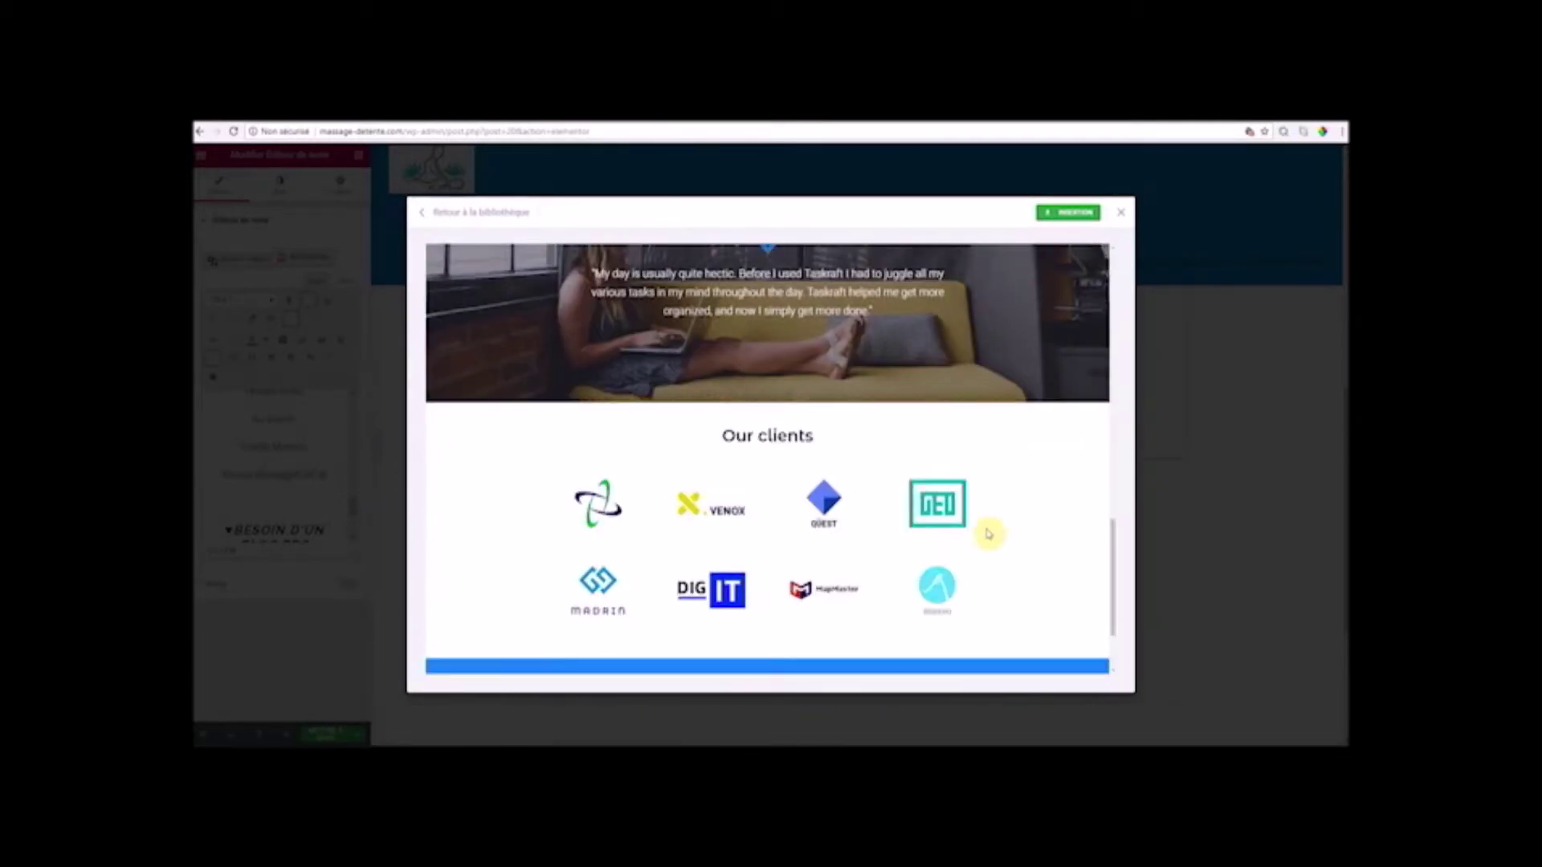
scroll(988, 534, "down", 2)
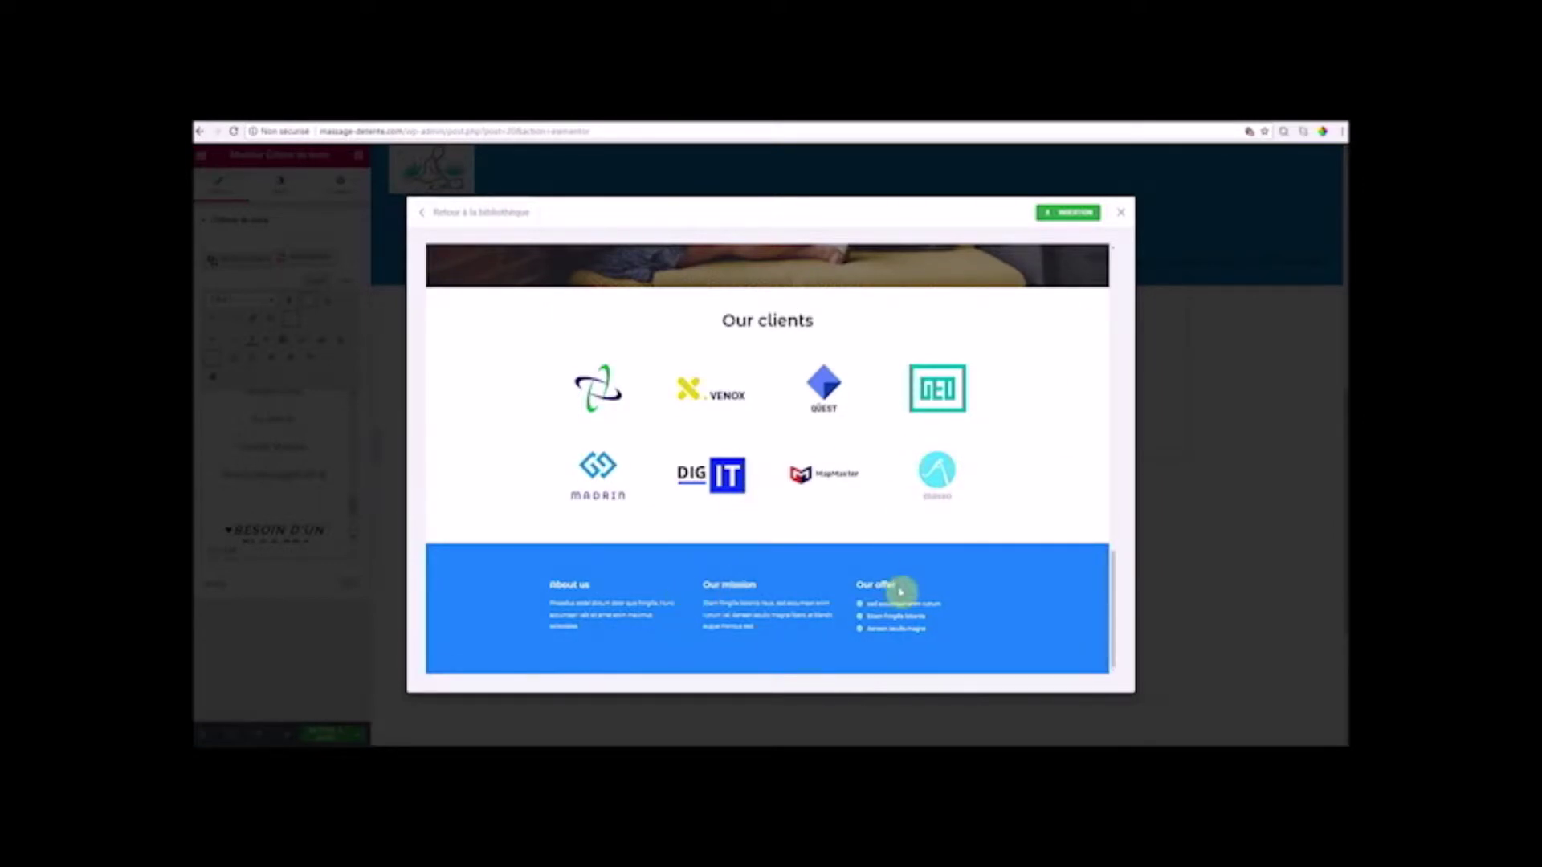
scroll(907, 601, "up", 1)
scroll(909, 601, "down", 1)
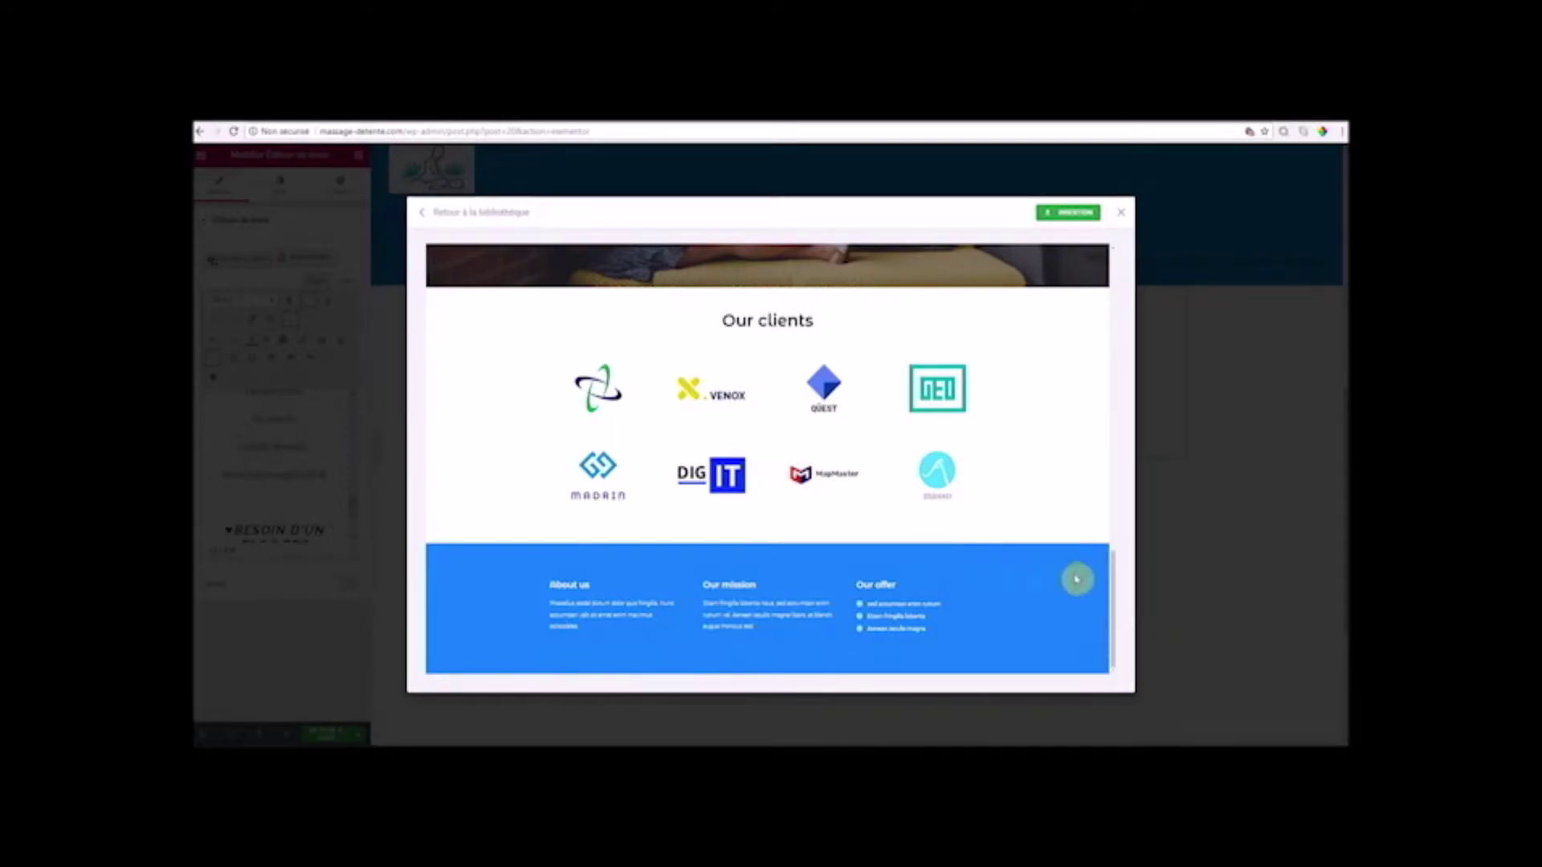
scroll(1065, 552, "up", 2)
scroll(1059, 557, "down", 2)
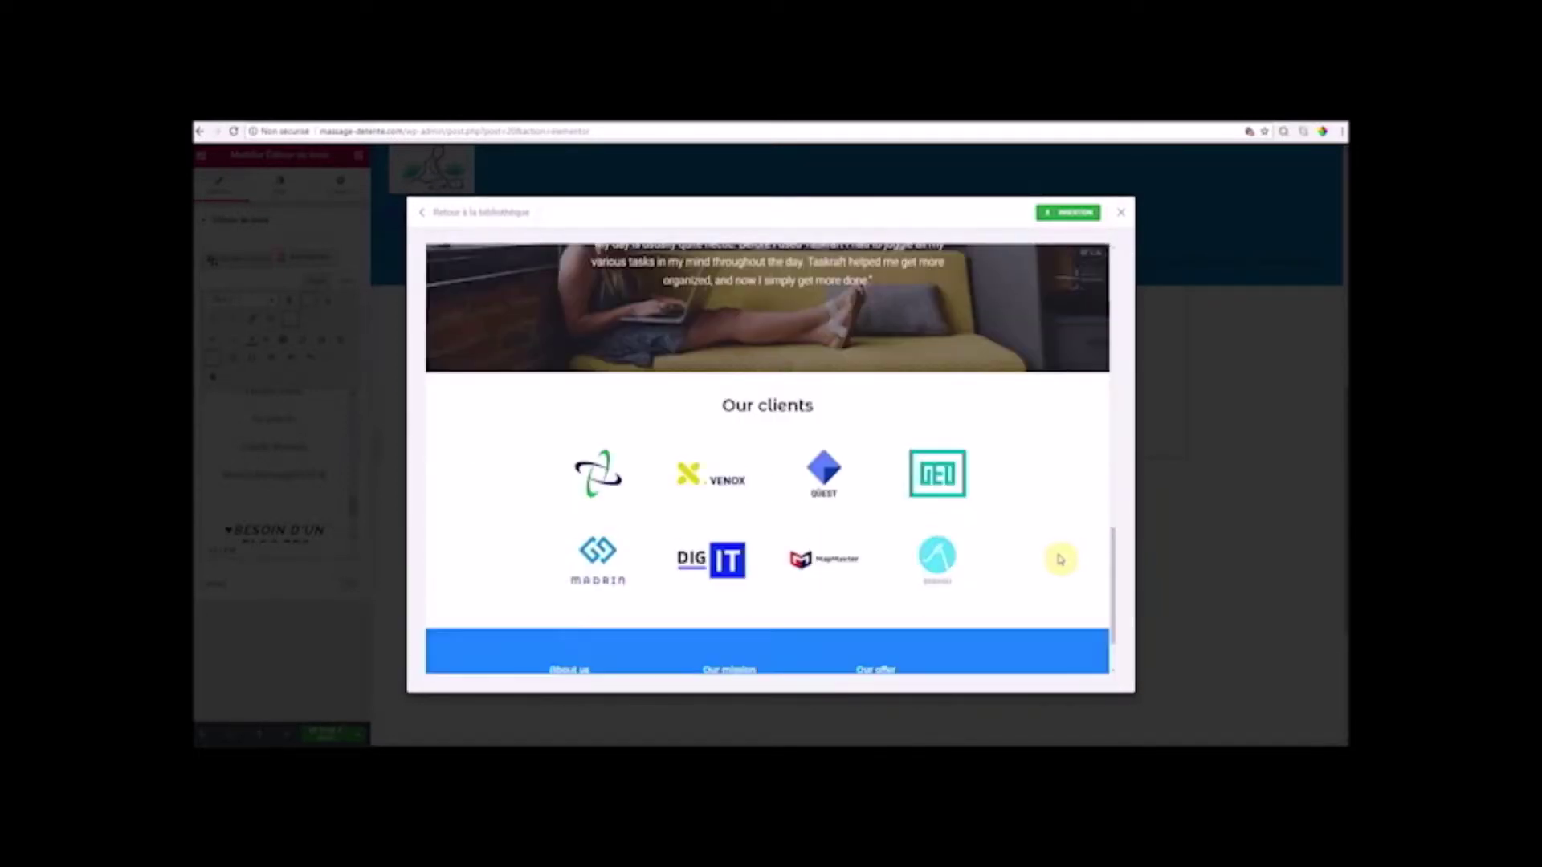
- Recheck the app template's header and Technology section, and close the library without inserting the template
scroll(1060, 560, "up", 10)
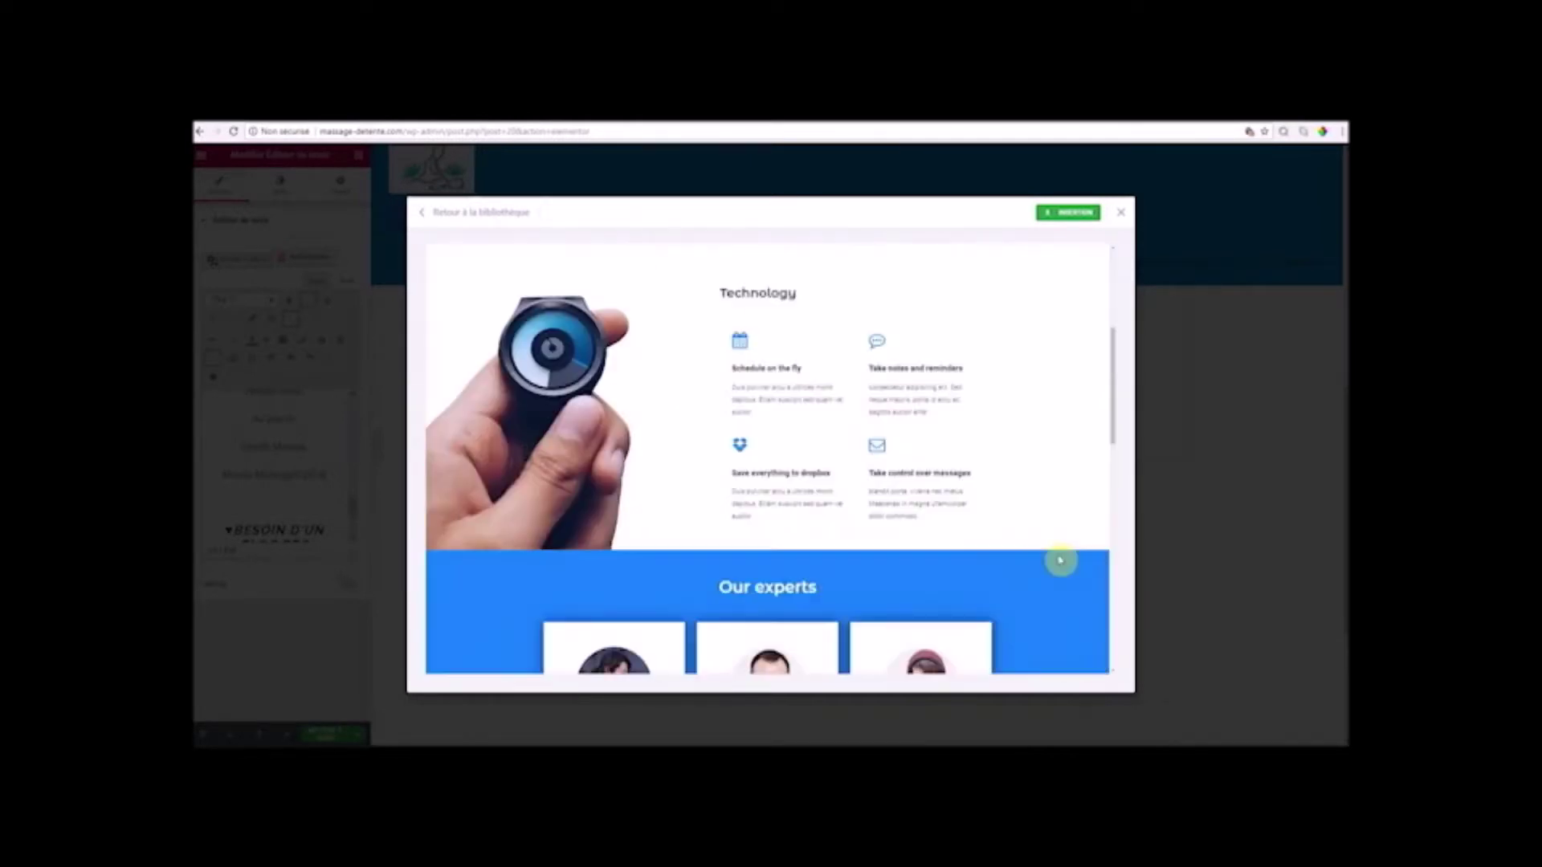
scroll(1030, 520, "up", 1)
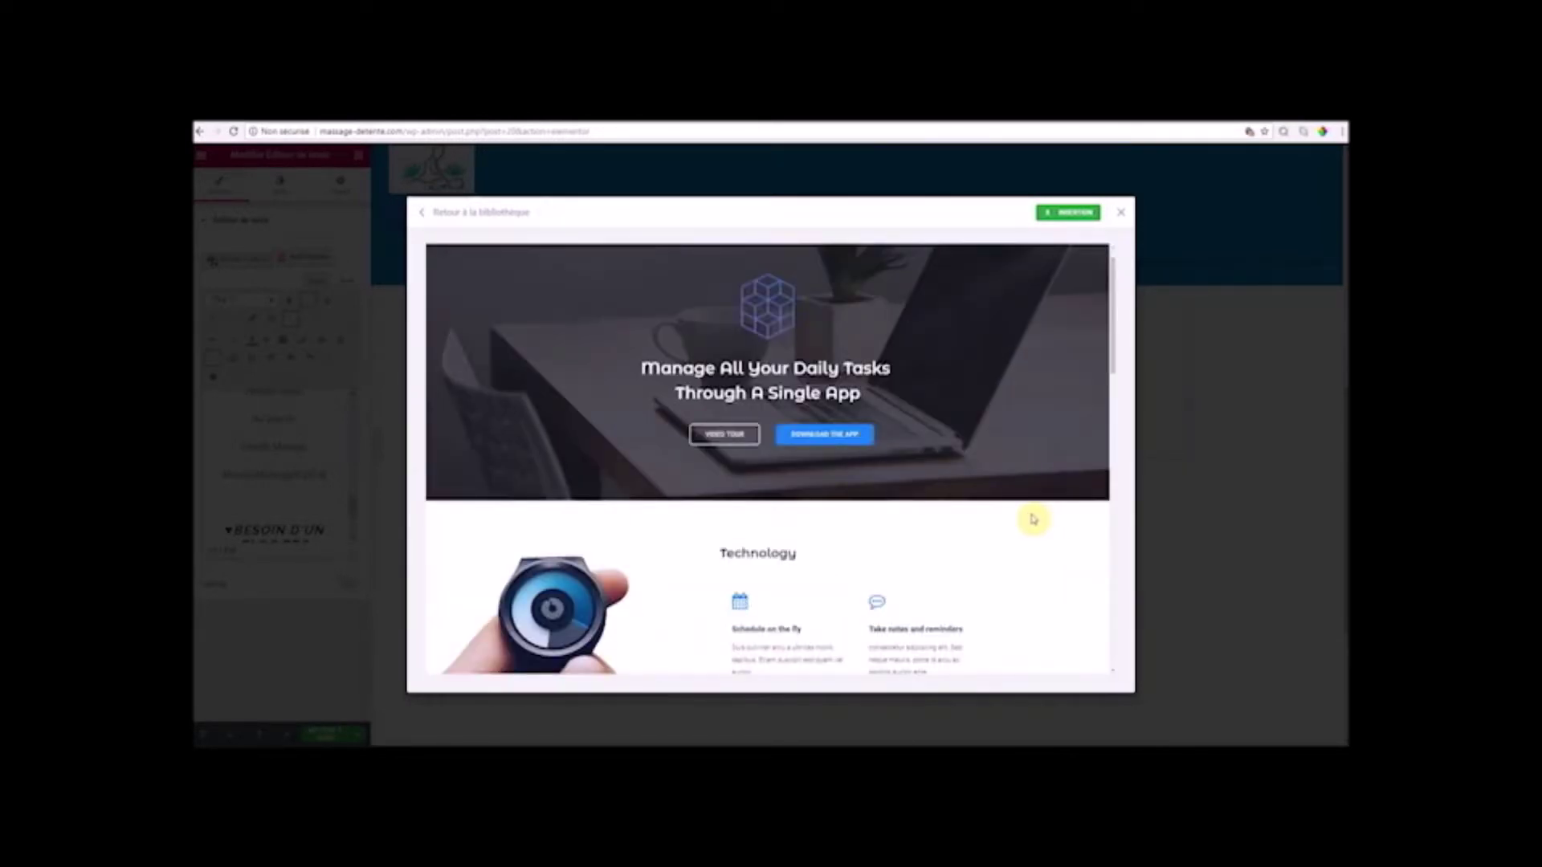
scroll(768, 426, "down", 2)
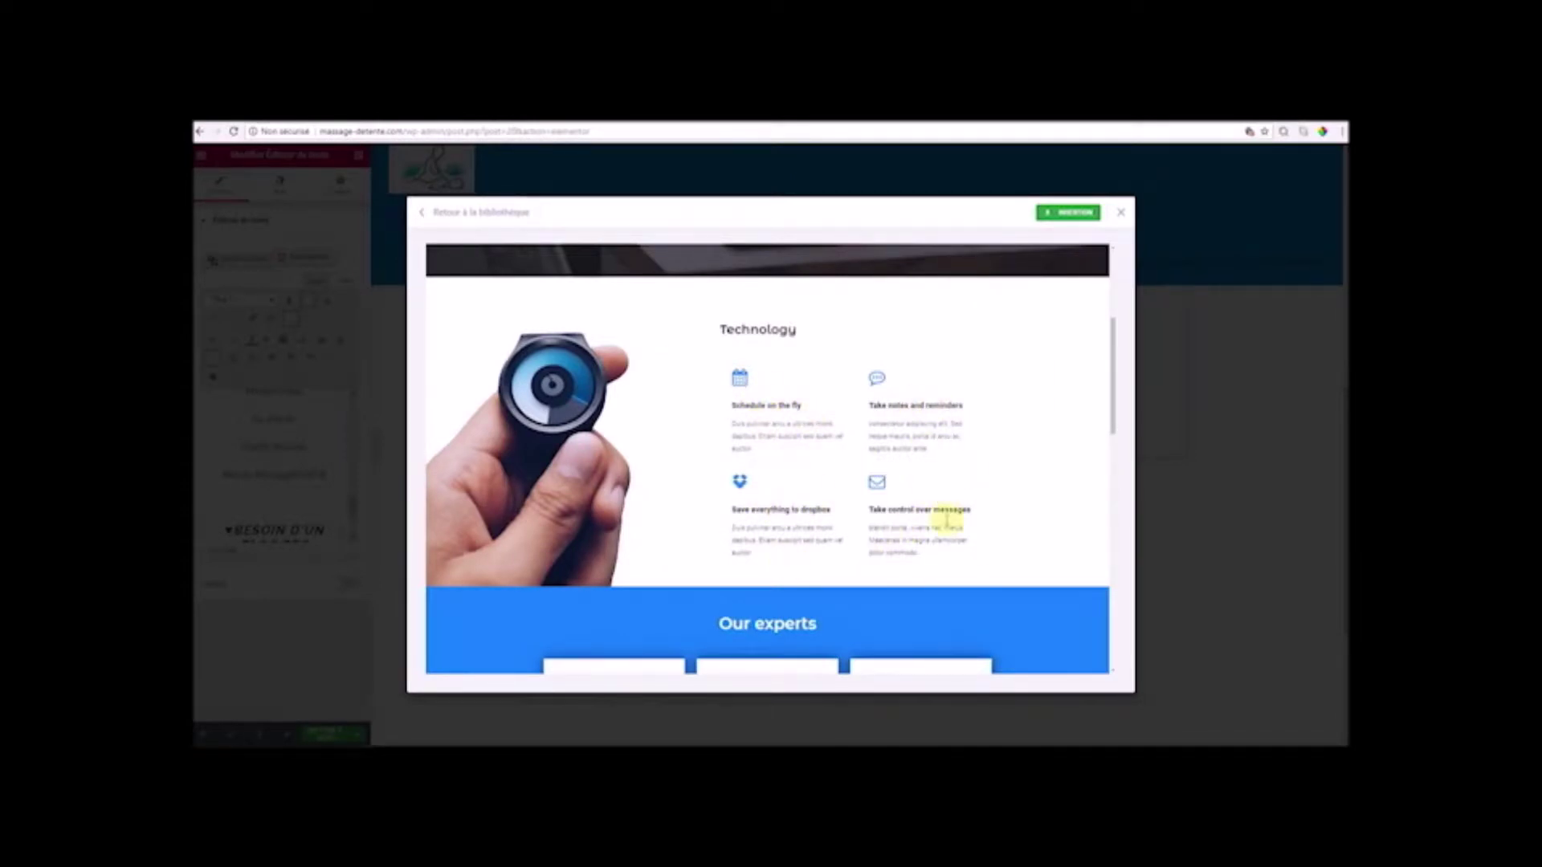
scroll(889, 458, "up", 5)
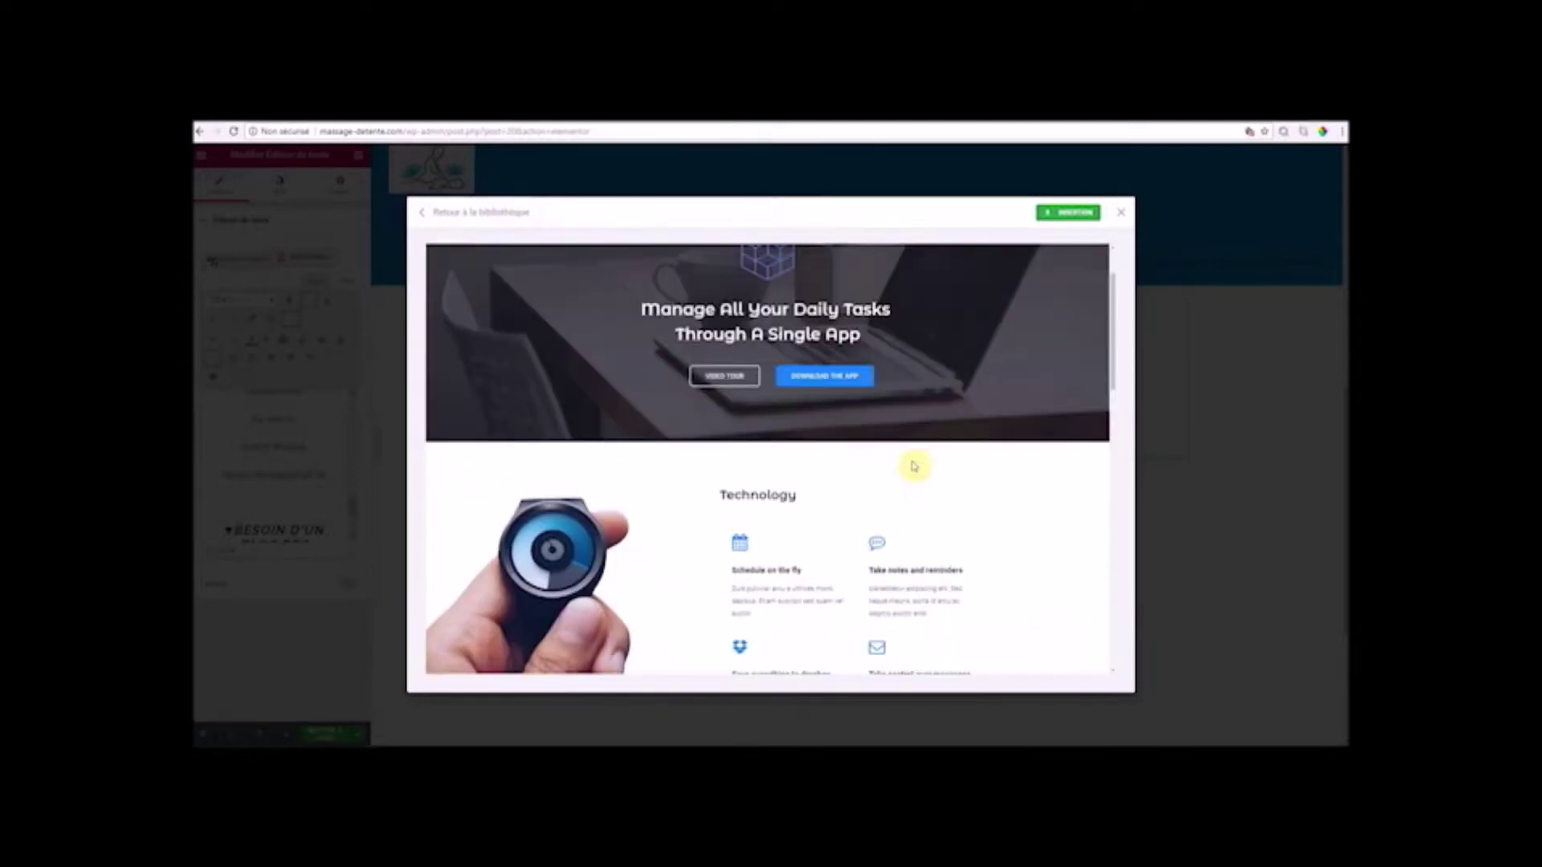
left_click(1120, 212)
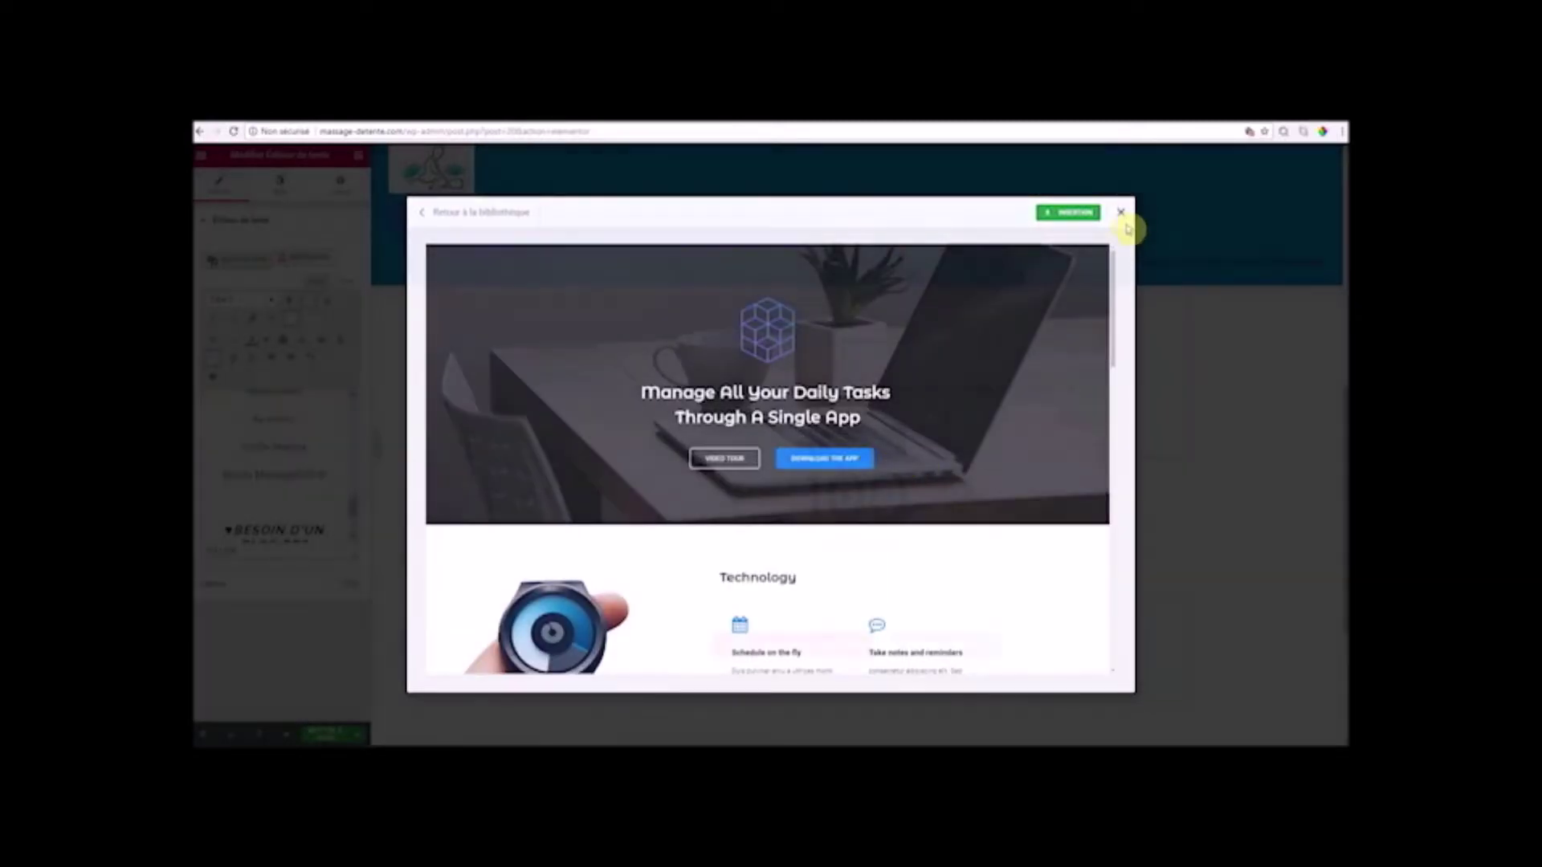
- Review the home page's photo carousel, blue welcome heading and centered text down to the link button
scroll(957, 534, "up", 10)
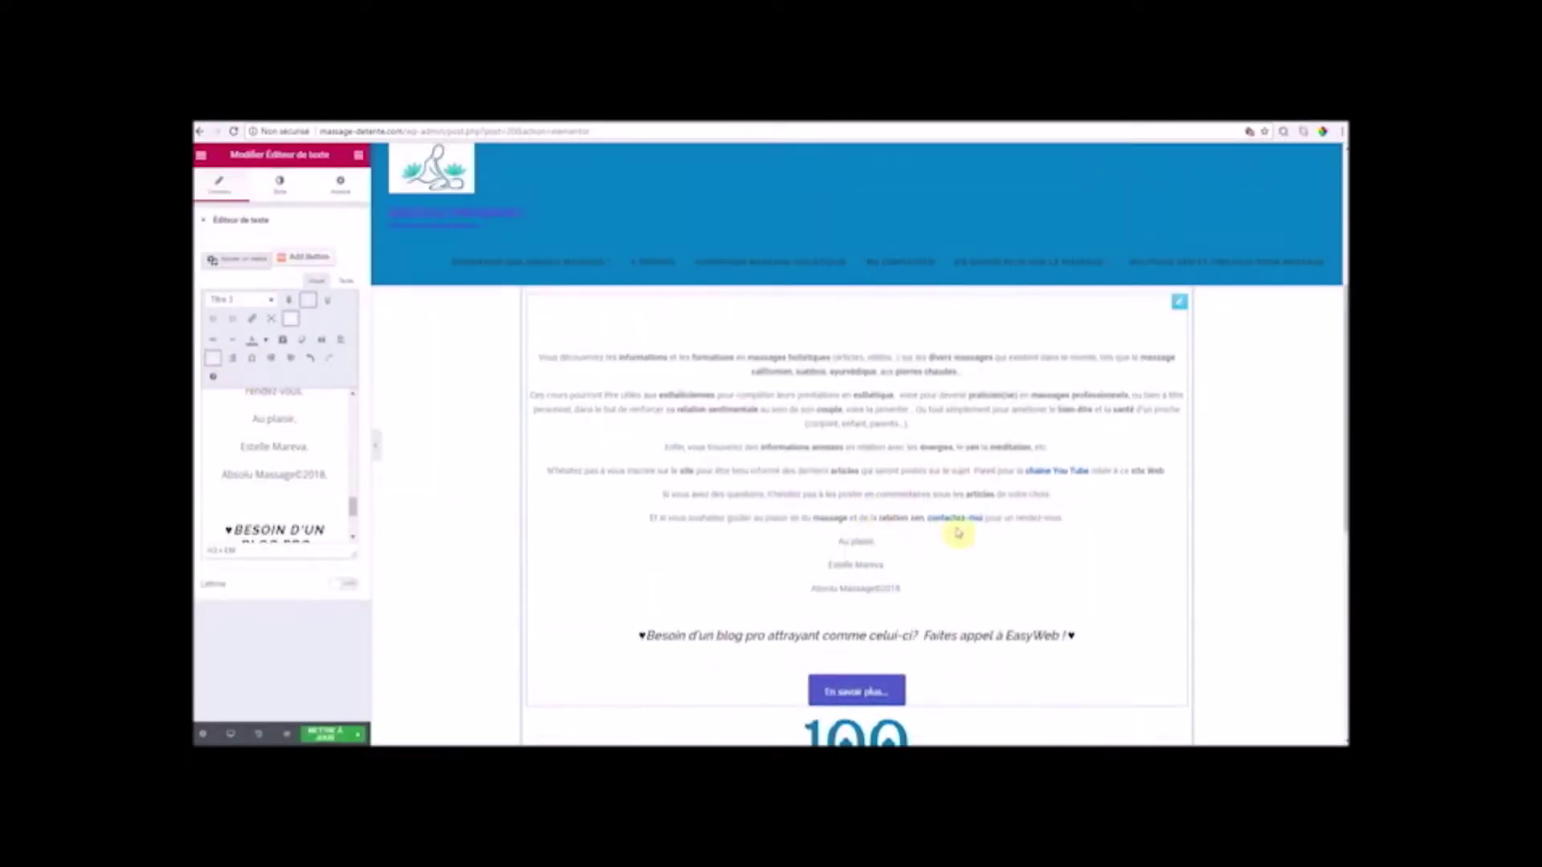
scroll(989, 591, "up", 2)
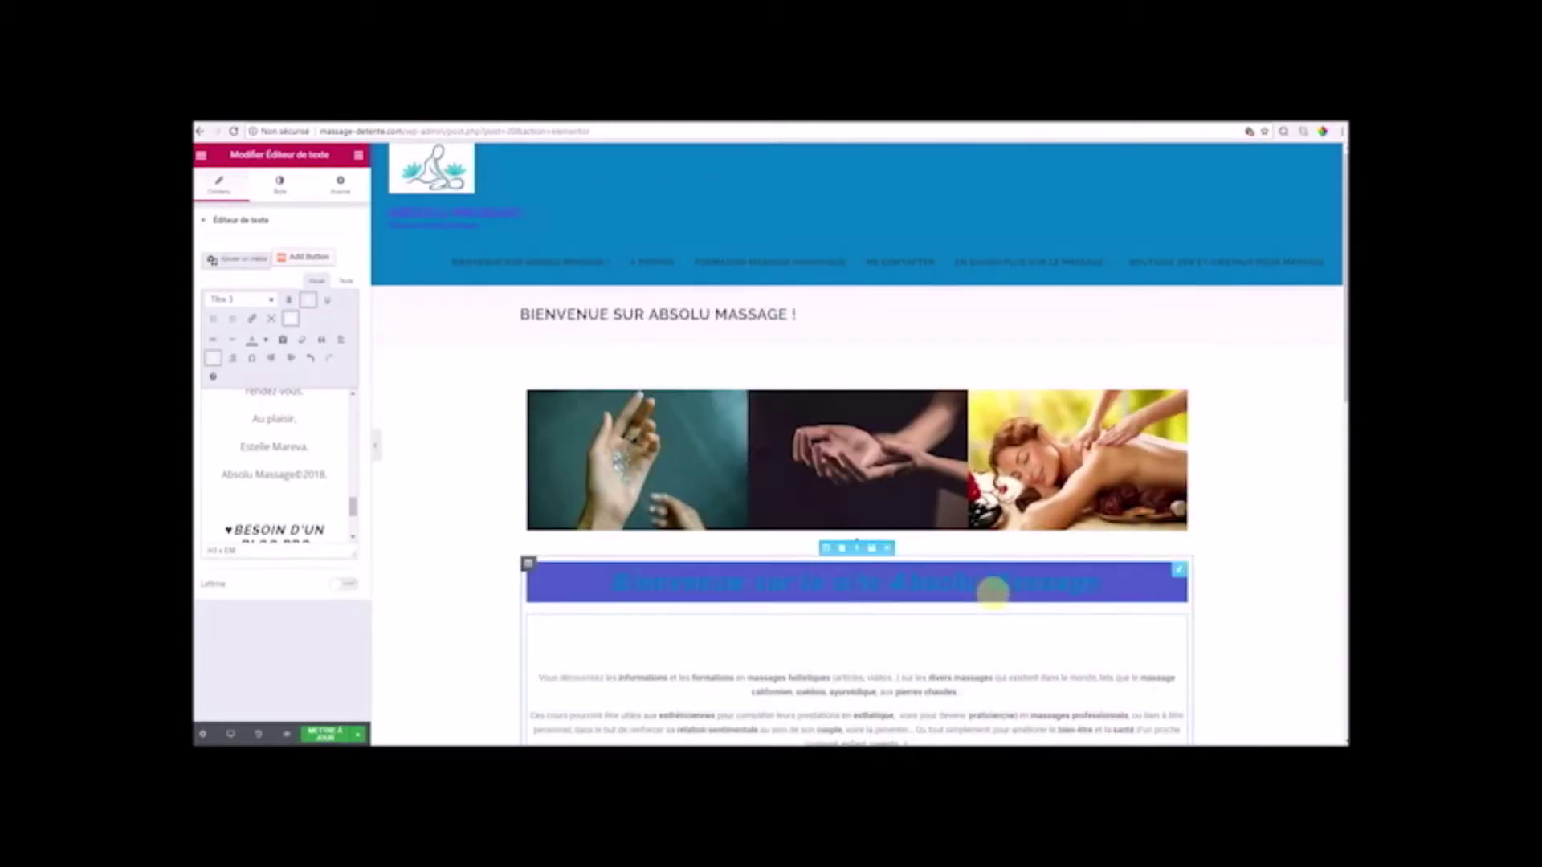
scroll(1000, 578, "down", 8)
scroll(1003, 575, "up", 6)
scroll(1003, 575, "down", 3)
scroll(1005, 578, "up", 4)
scroll(1269, 682, "down", 3)
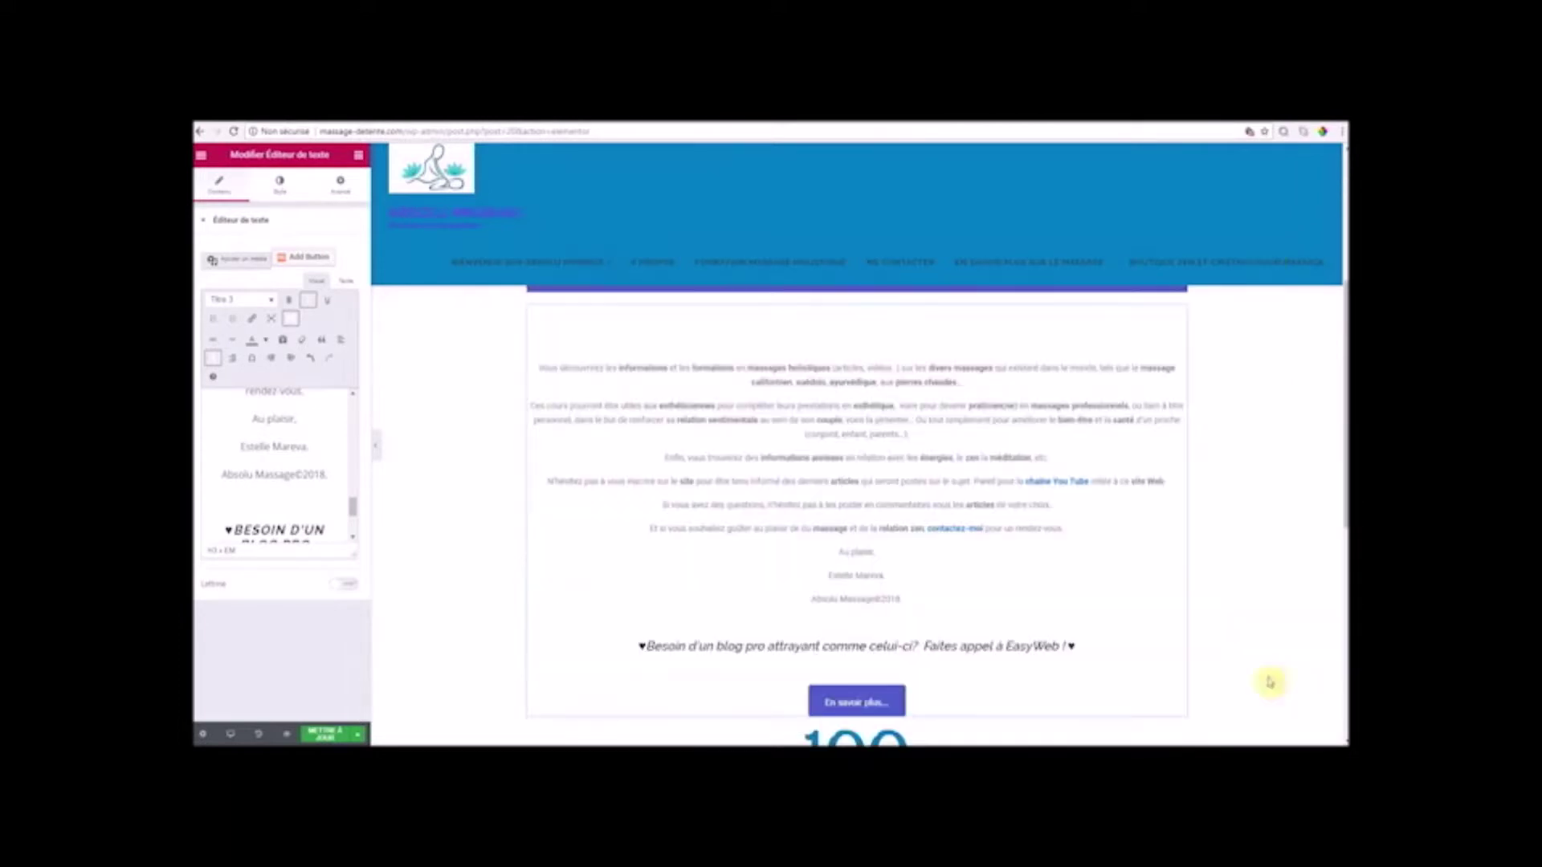
scroll(914, 486, "up", 3)
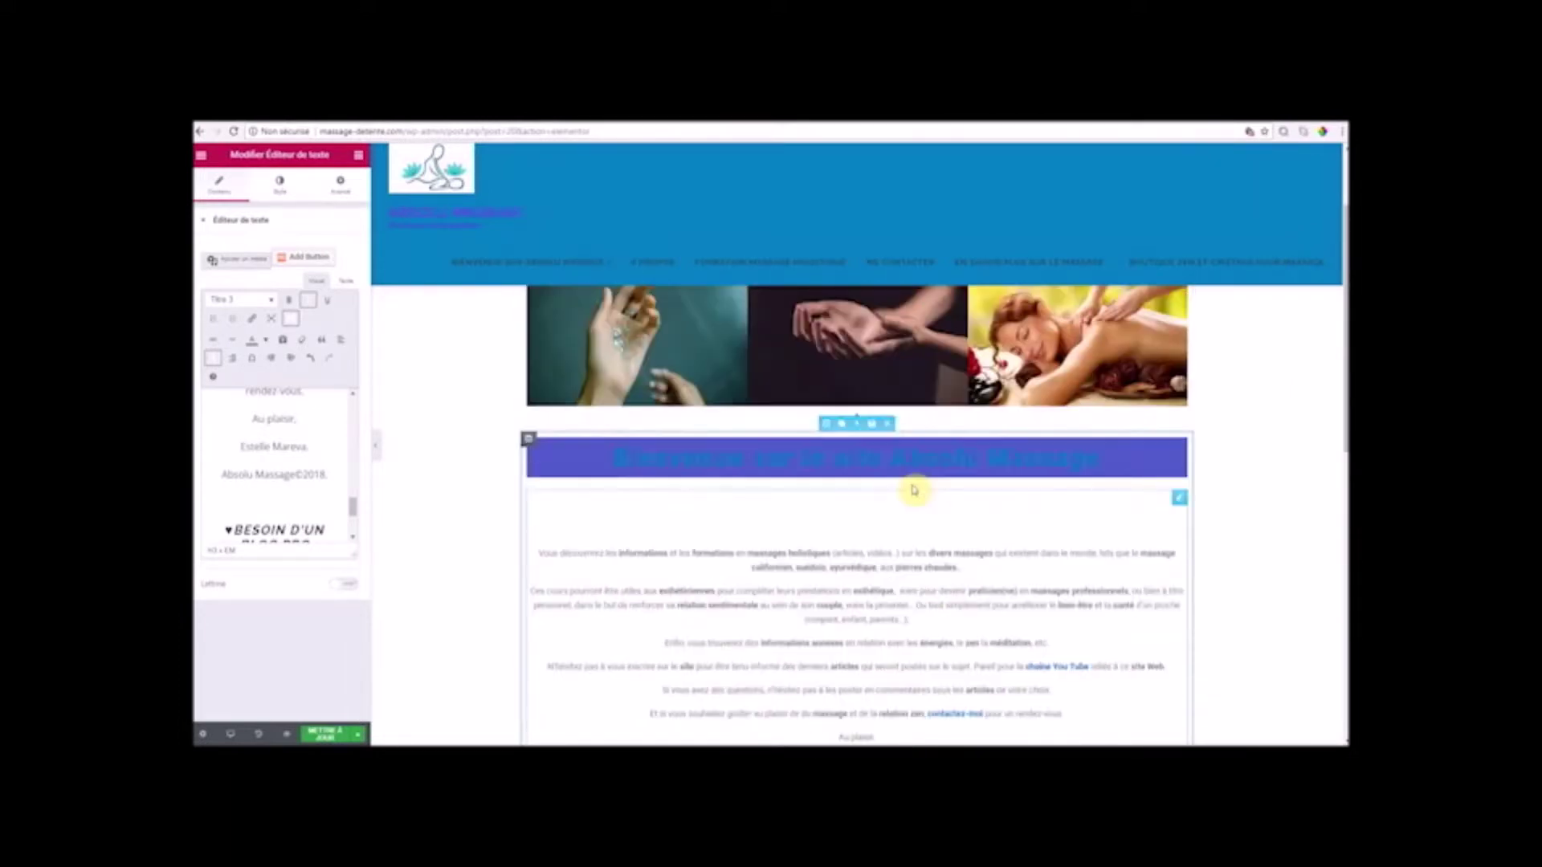
- Open the widget library and look through the basic and general elements available for the home page
scroll(913, 490, "down", 3)
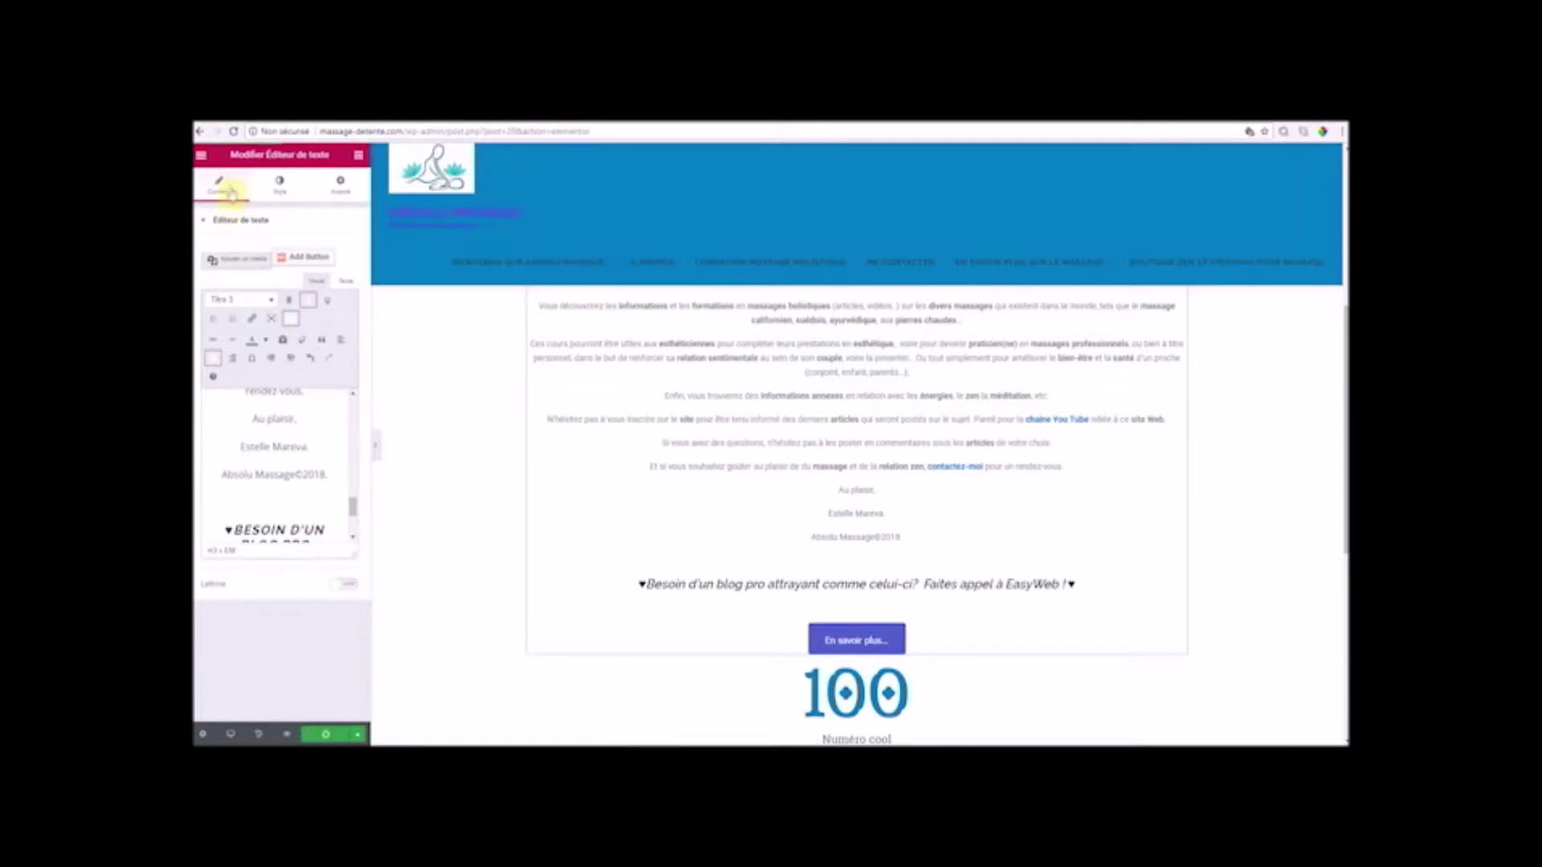
left_click(358, 155)
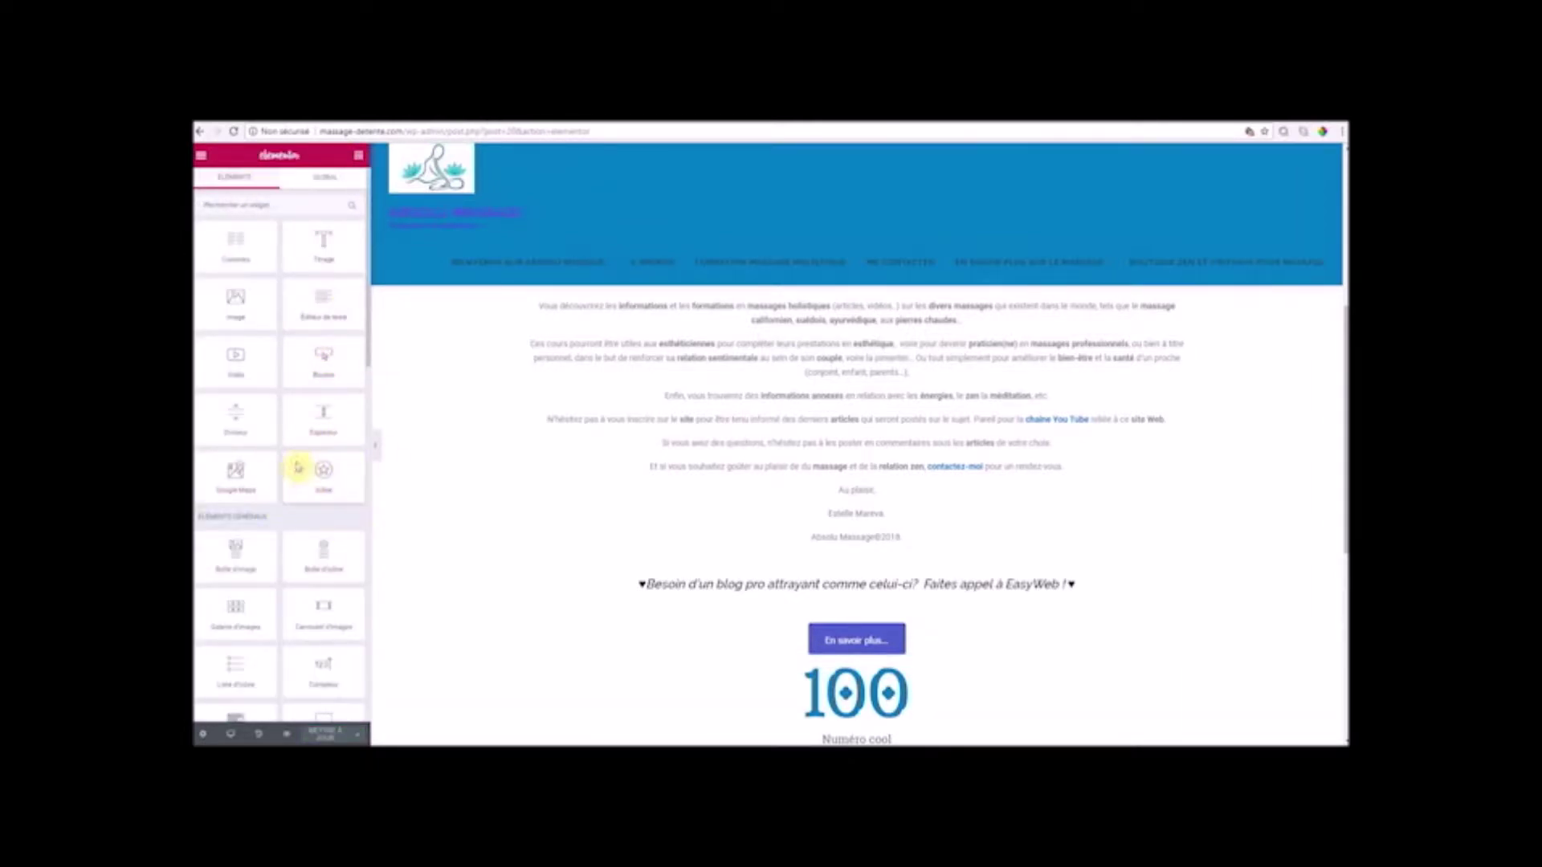
scroll(313, 523, "down", 1)
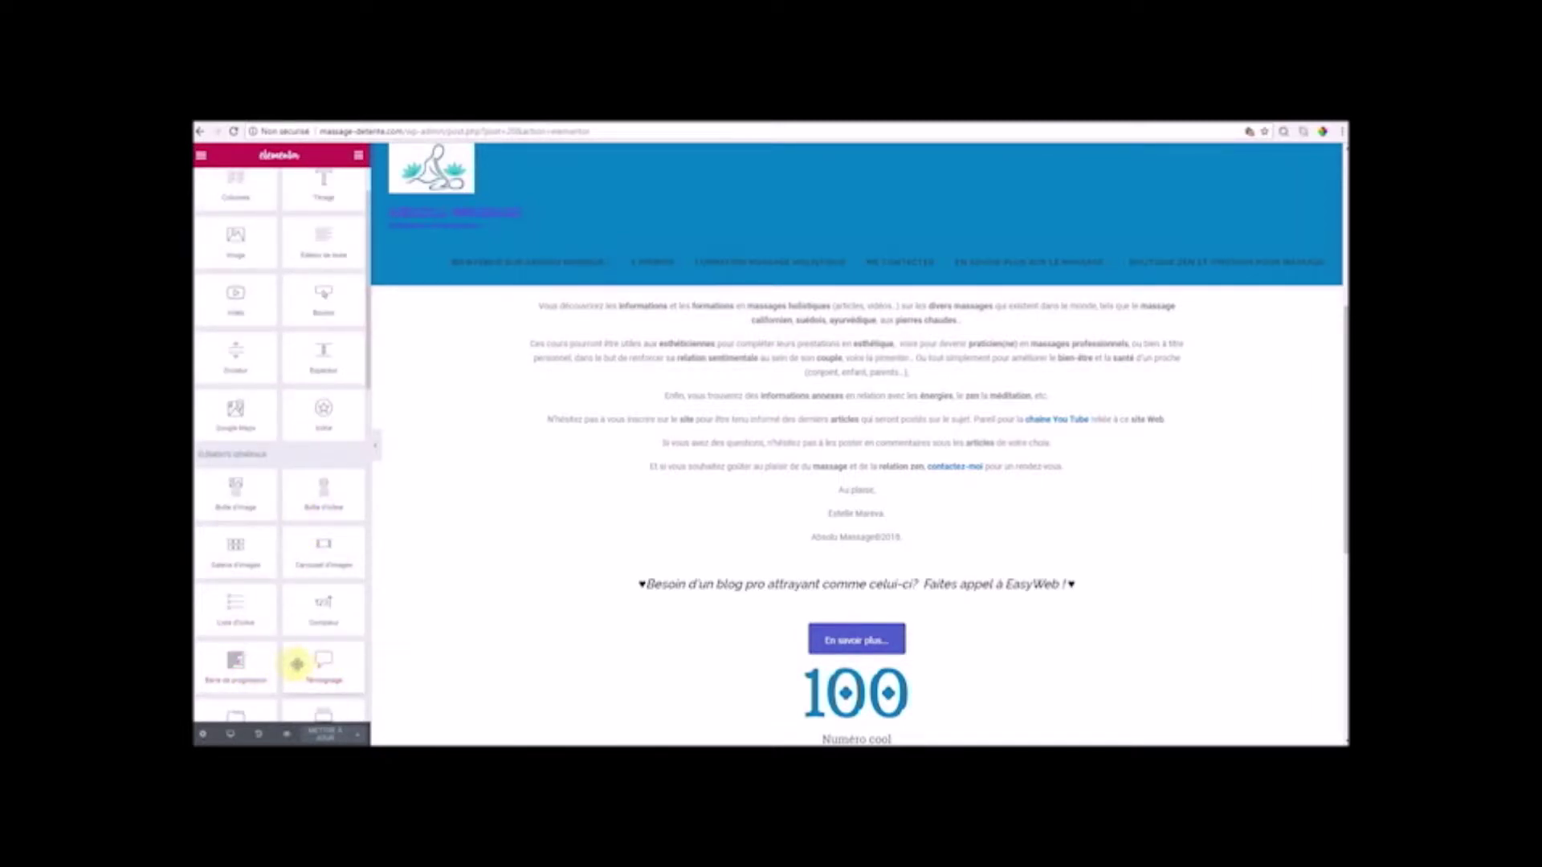
scroll(325, 634, "down", 1)
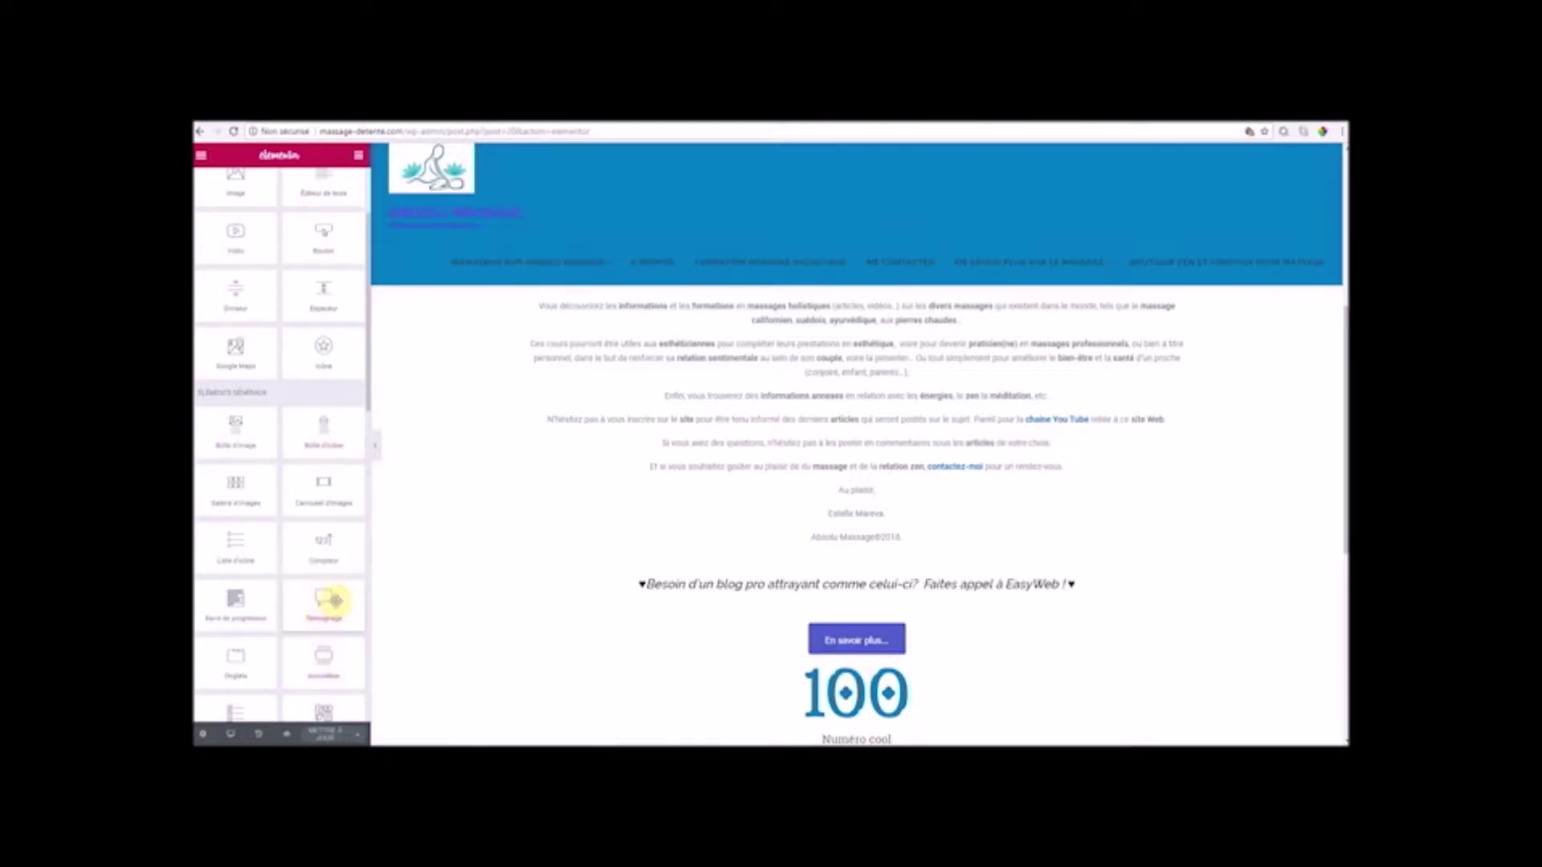
scroll(337, 612, "down", 2)
scroll(289, 707, "down", 2)
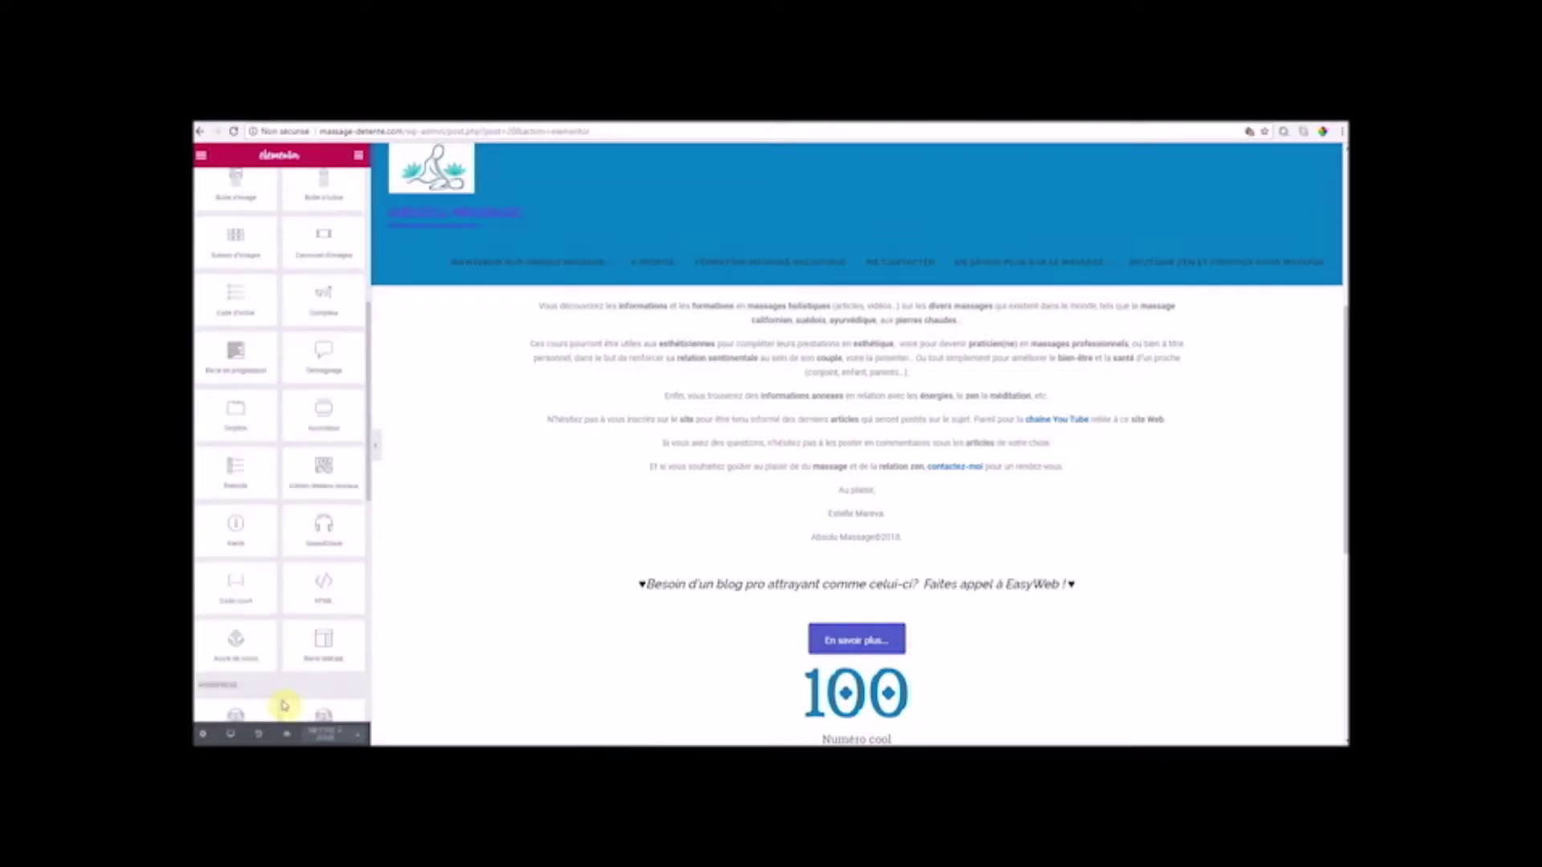
scroll(285, 705, "up", 1)
scroll(265, 694, "down", 1)
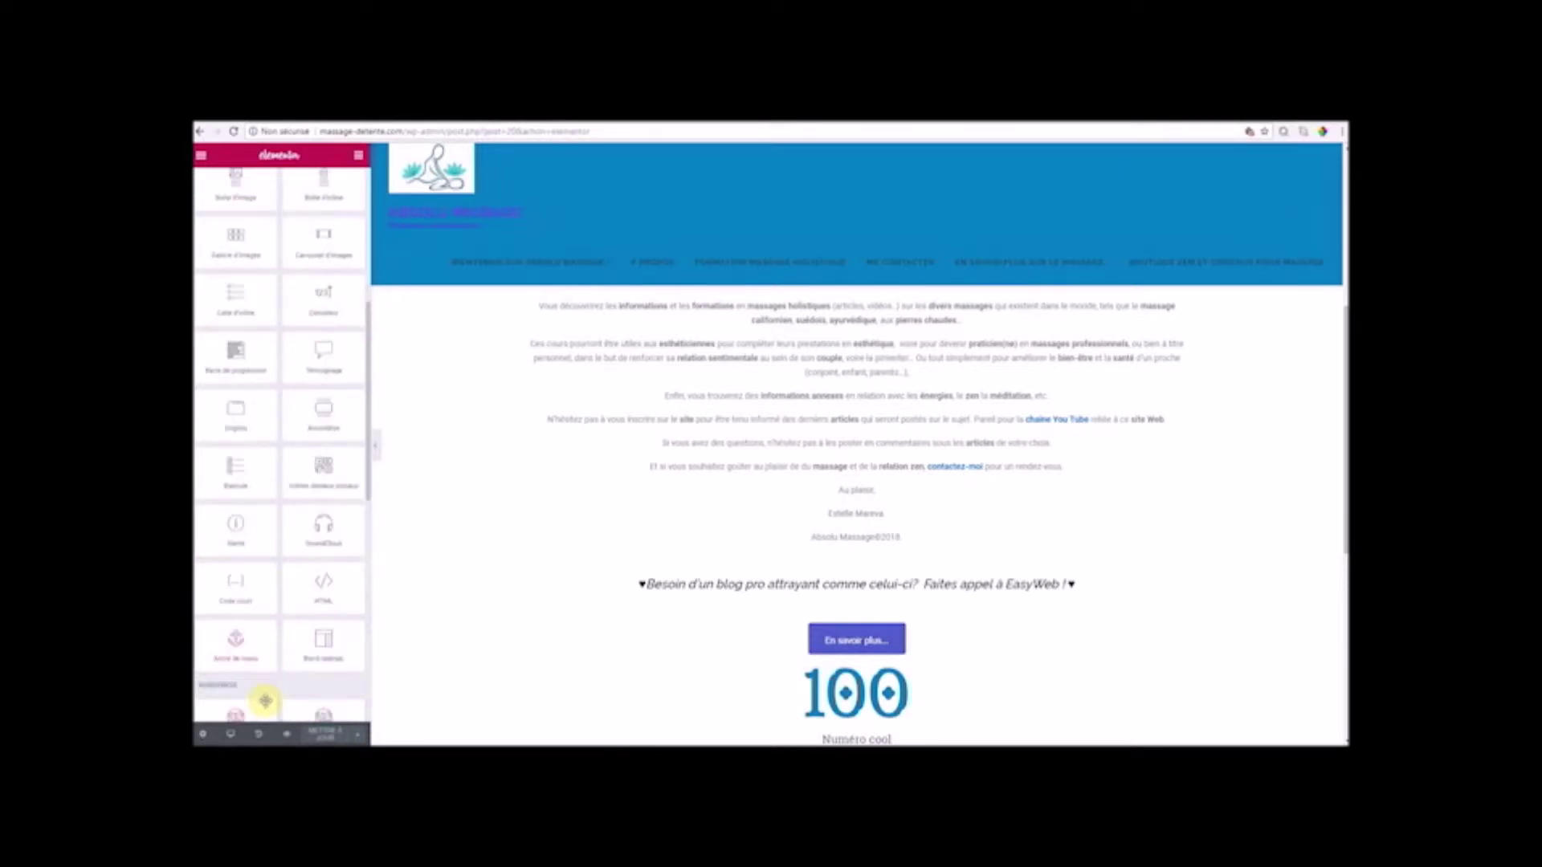
scroll(318, 649, "down", 3)
scroll(318, 647, "up", 2)
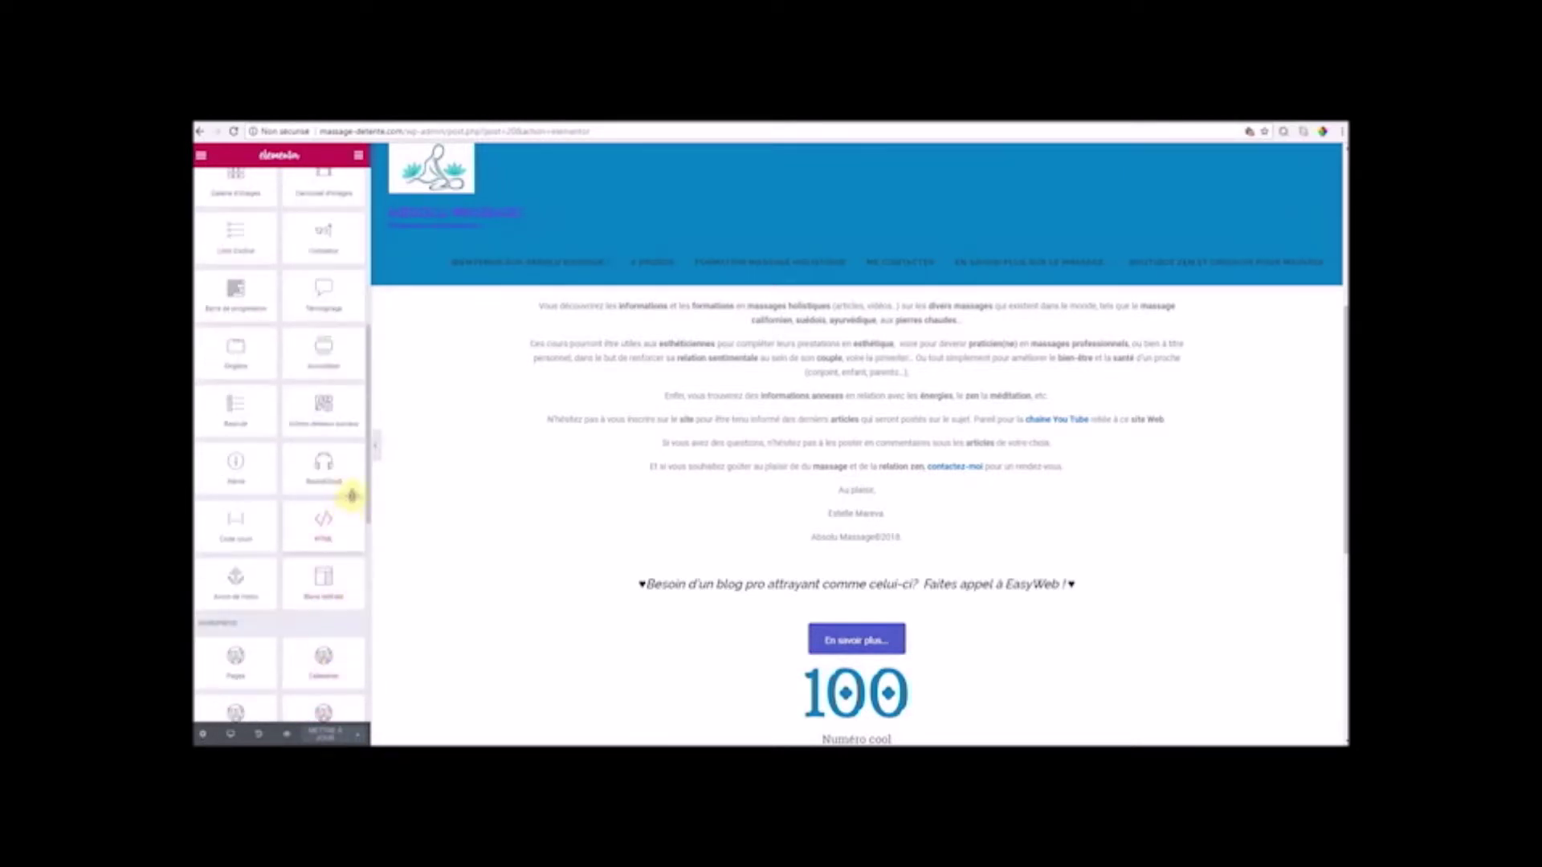
scroll(351, 478, "up", 1)
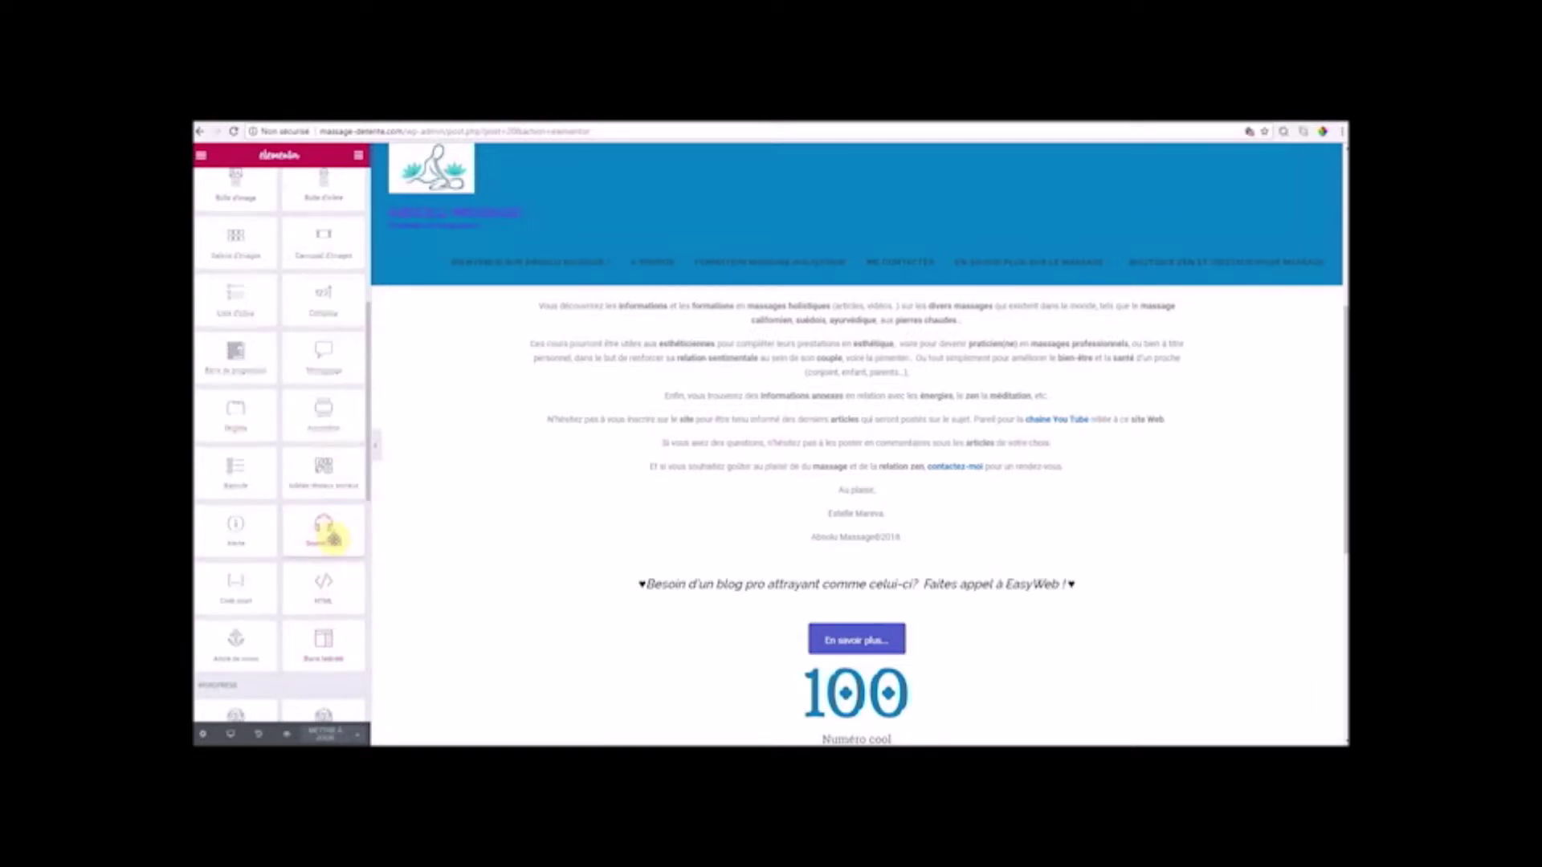
scroll(333, 539, "up", 2)
scroll(338, 539, "up", 2)
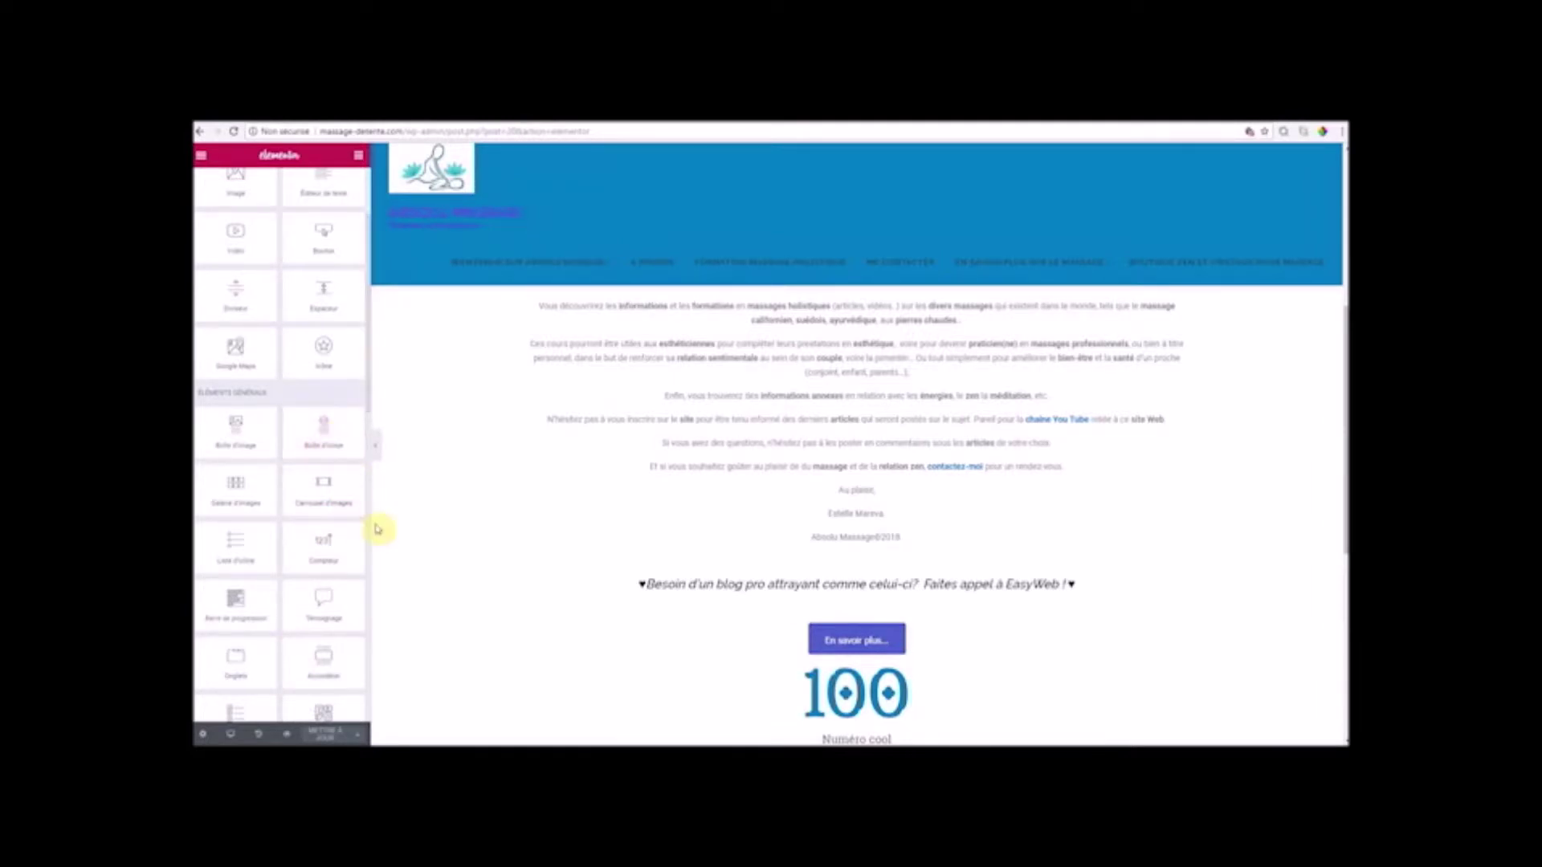
- Try an icon box between the "En savoir plus..." button and the counter, and delete it
left_click_drag(321, 434, 980, 687)
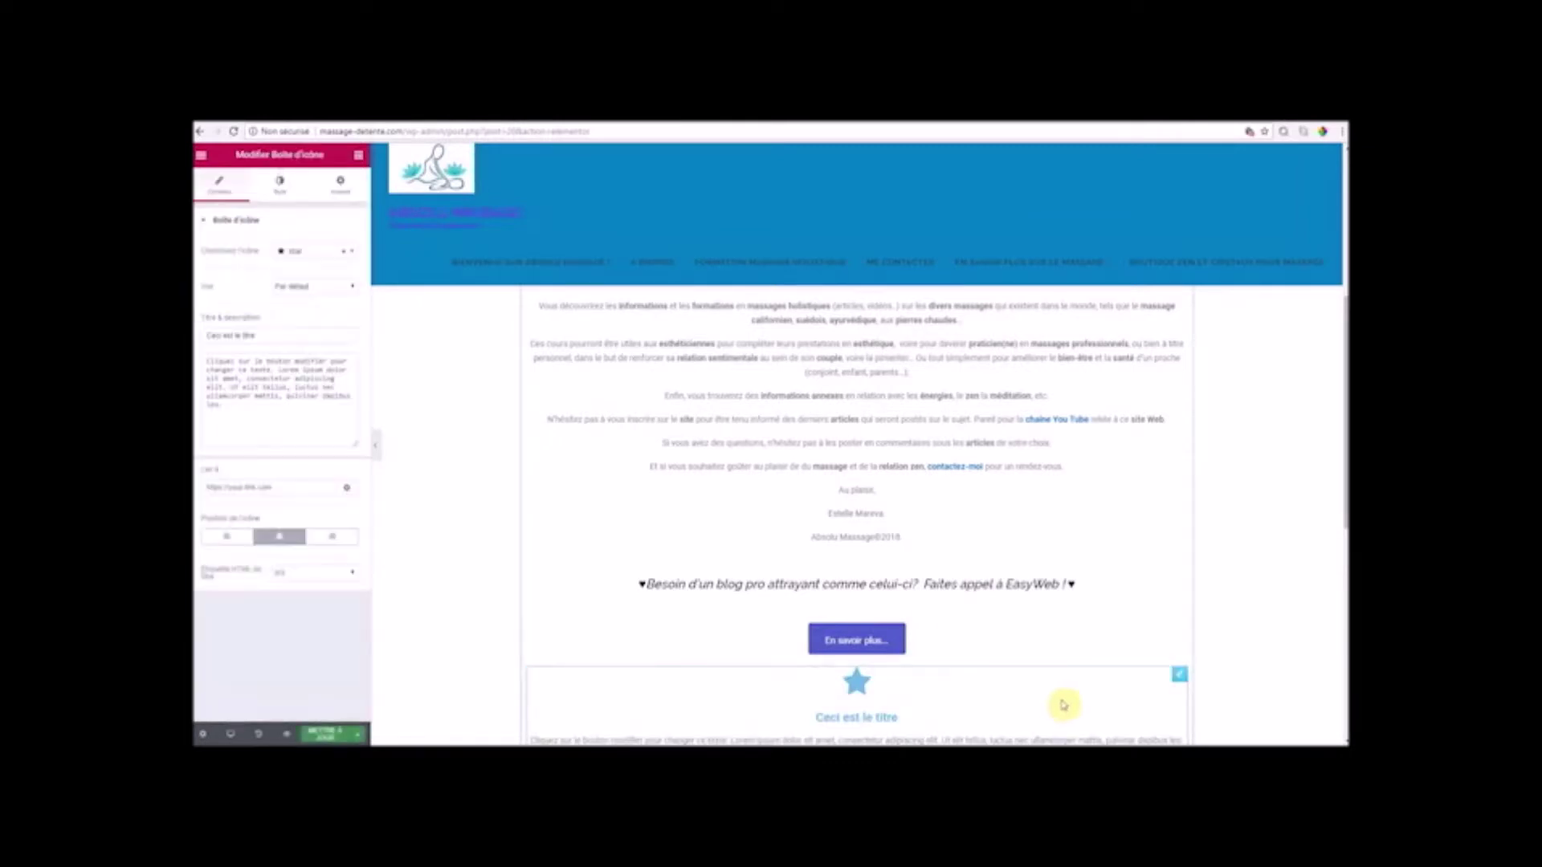
scroll(1068, 692, "down", 4)
scroll(1071, 689, "up", 2)
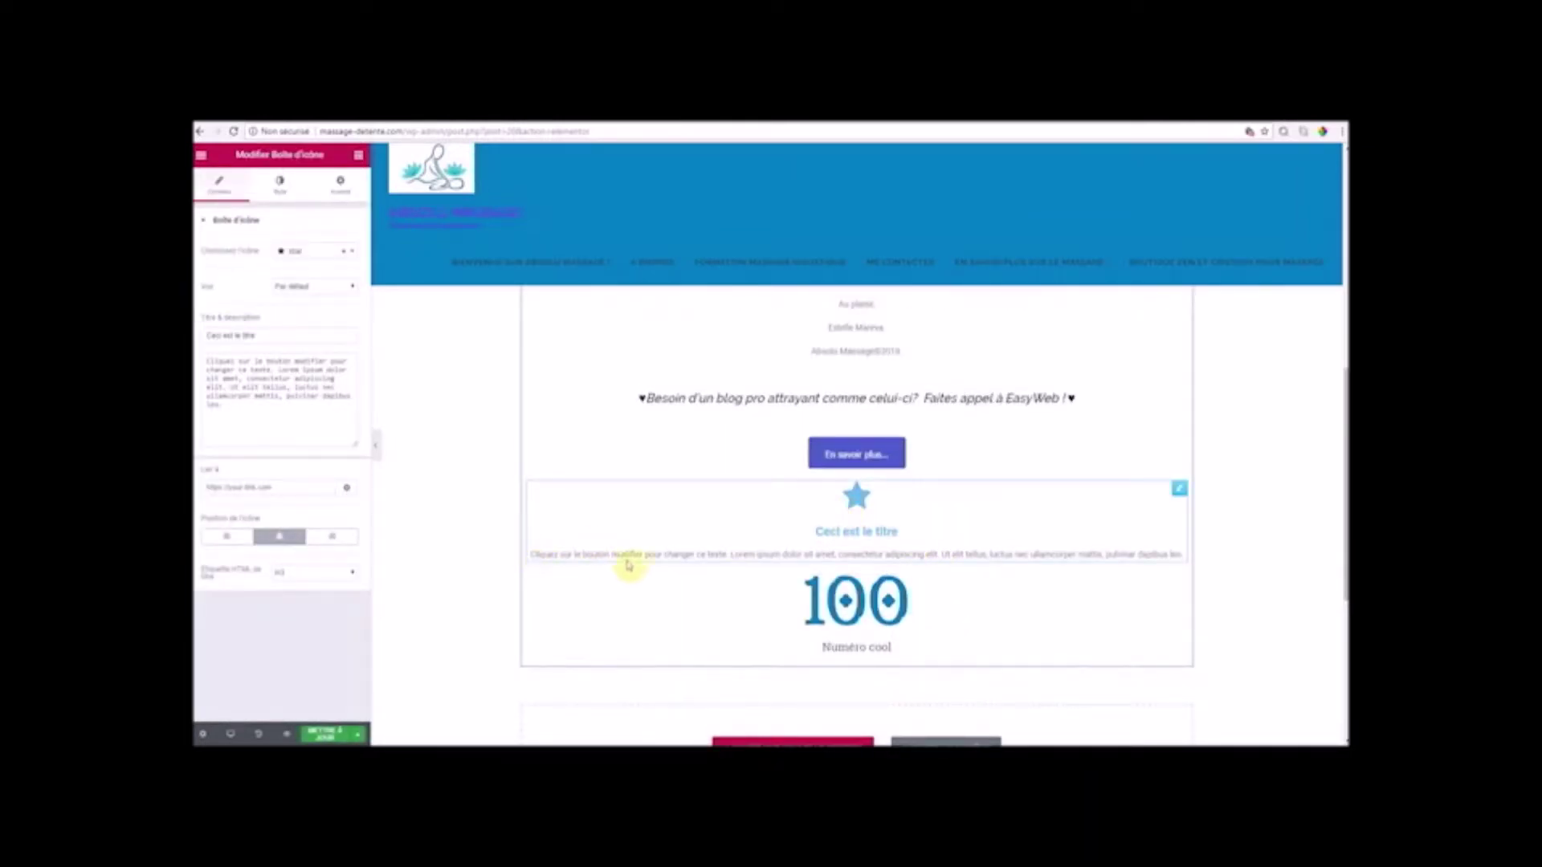
scroll(881, 538, "down", 2)
scroll(884, 529, "up", 2)
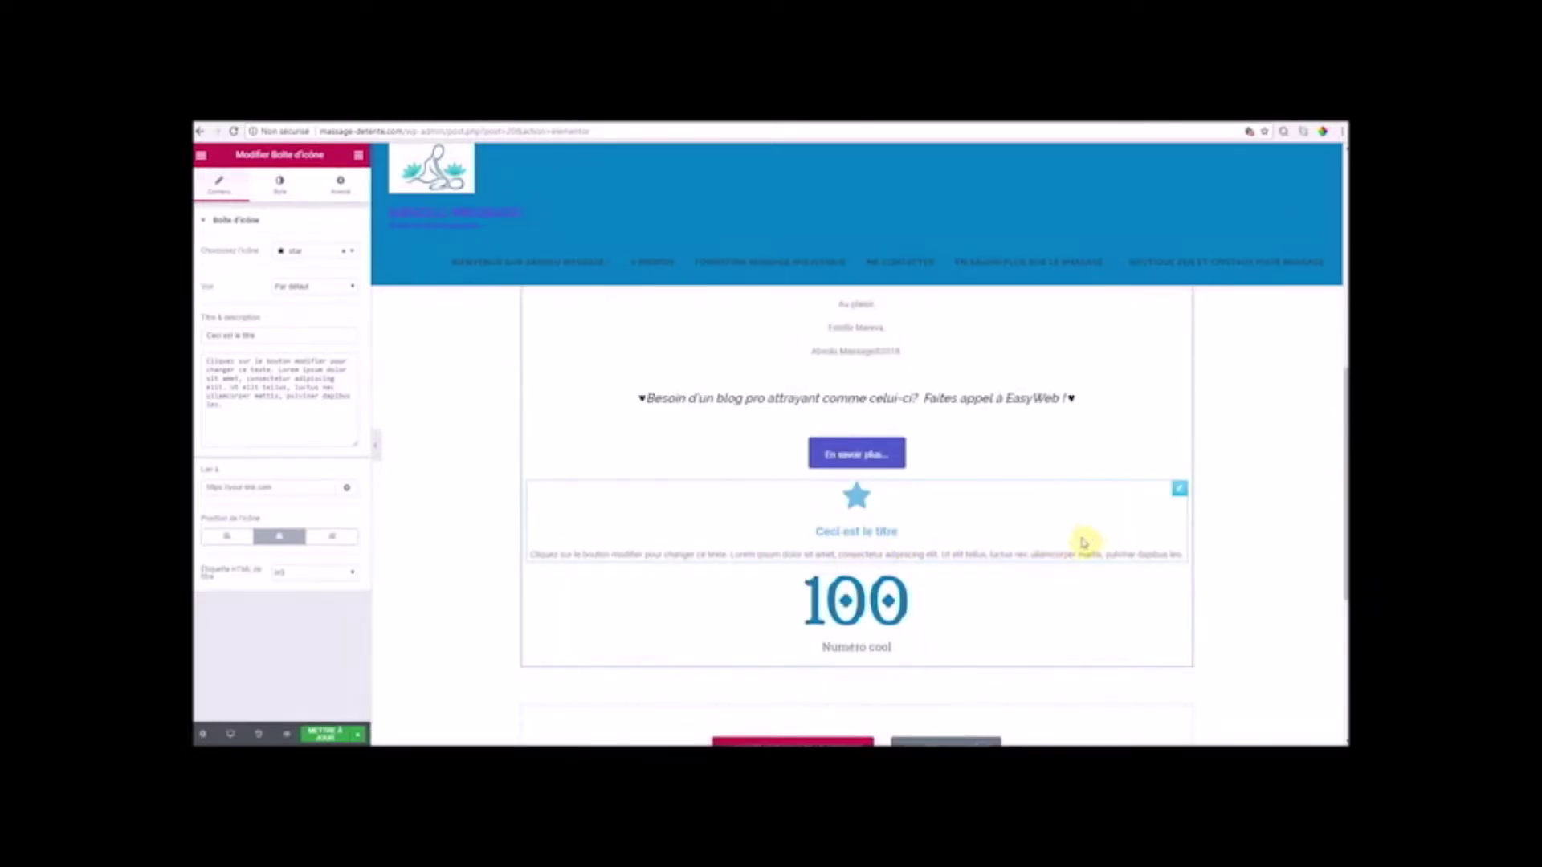
mouse_move(1150, 490)
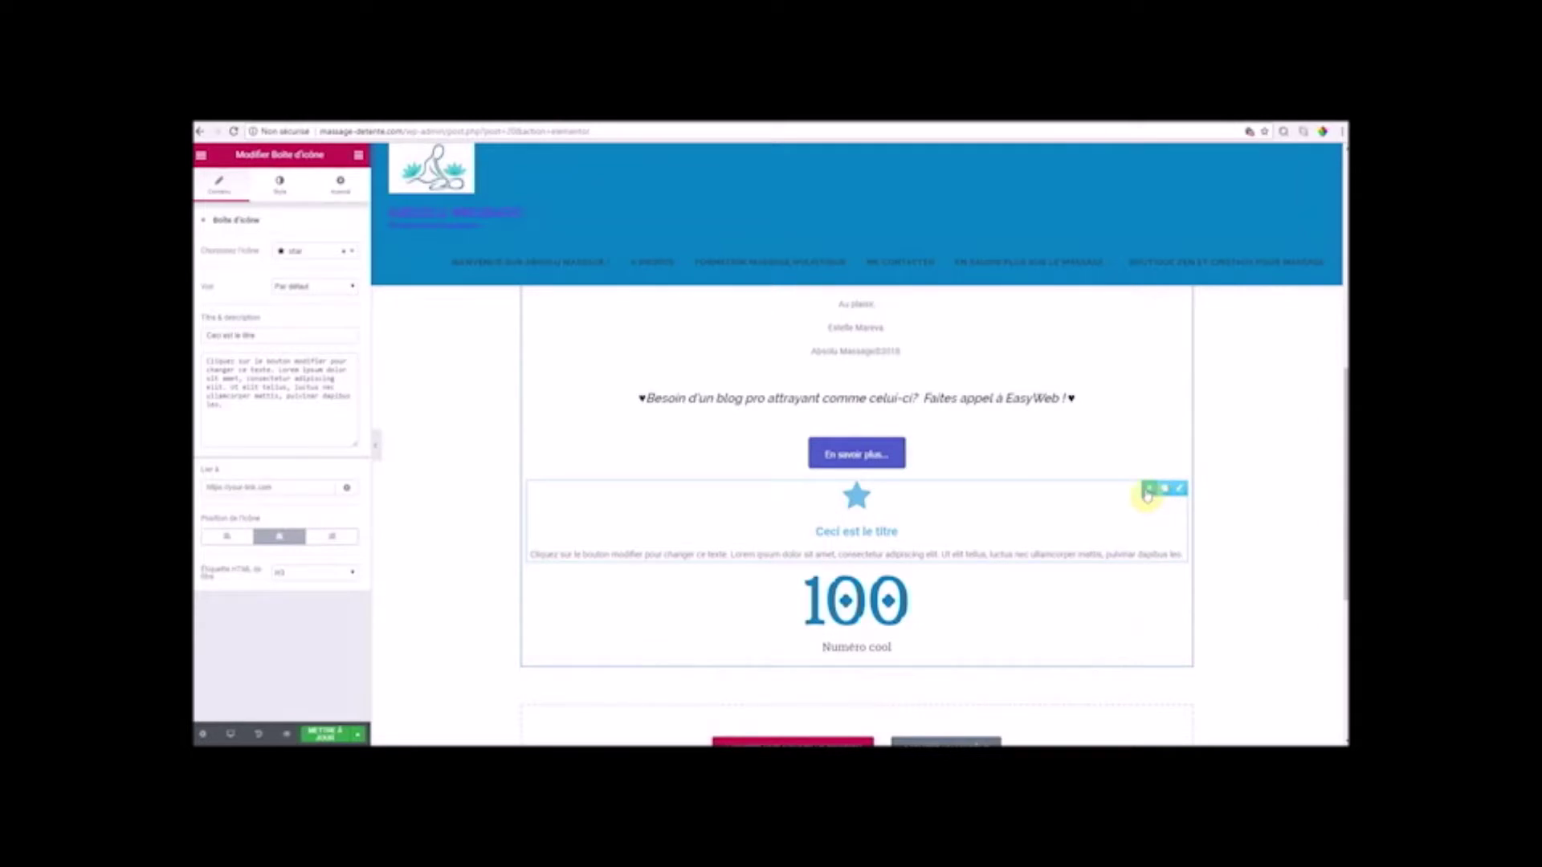
left_click(1149, 489)
- Add a new section with two equal columns below the "Numéro cool" counter
scroll(891, 627, "down", 2)
left_click(813, 480)
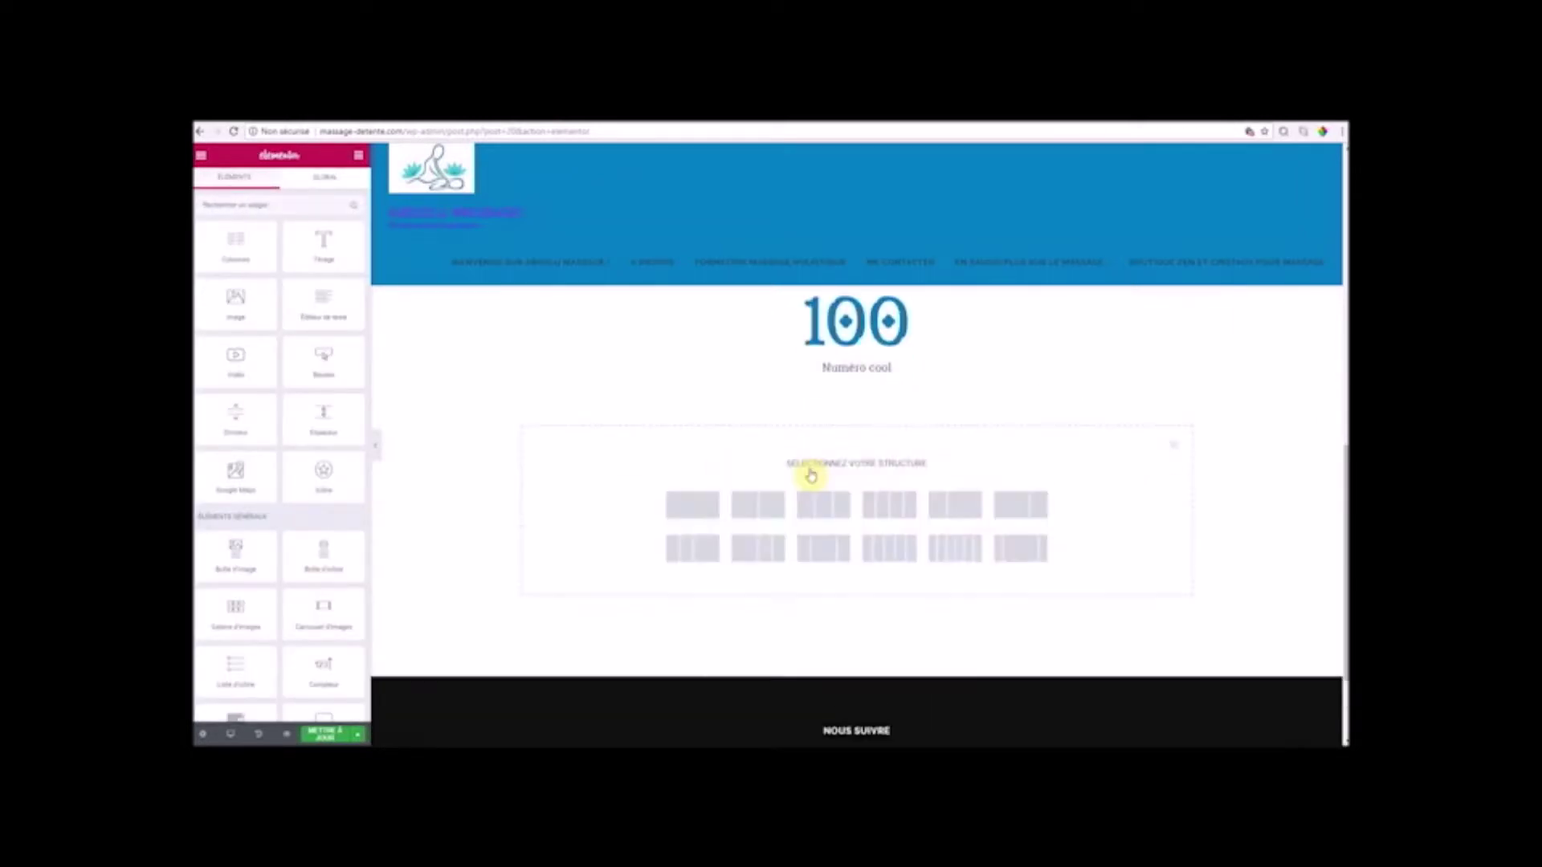
scroll(922, 575, "up", 3)
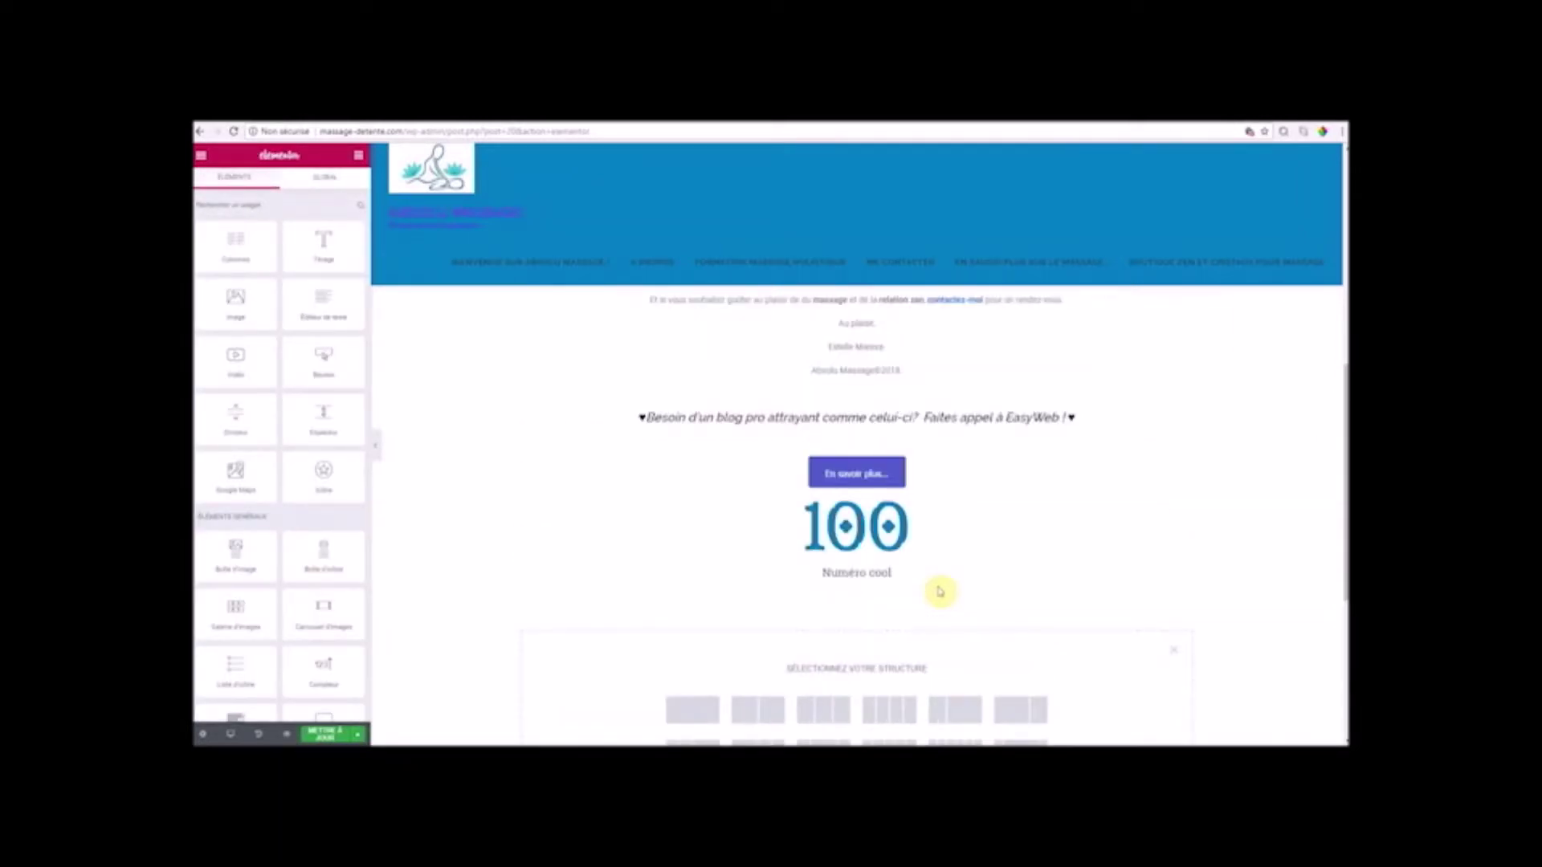
scroll(939, 592, "down", 3)
left_click(760, 511)
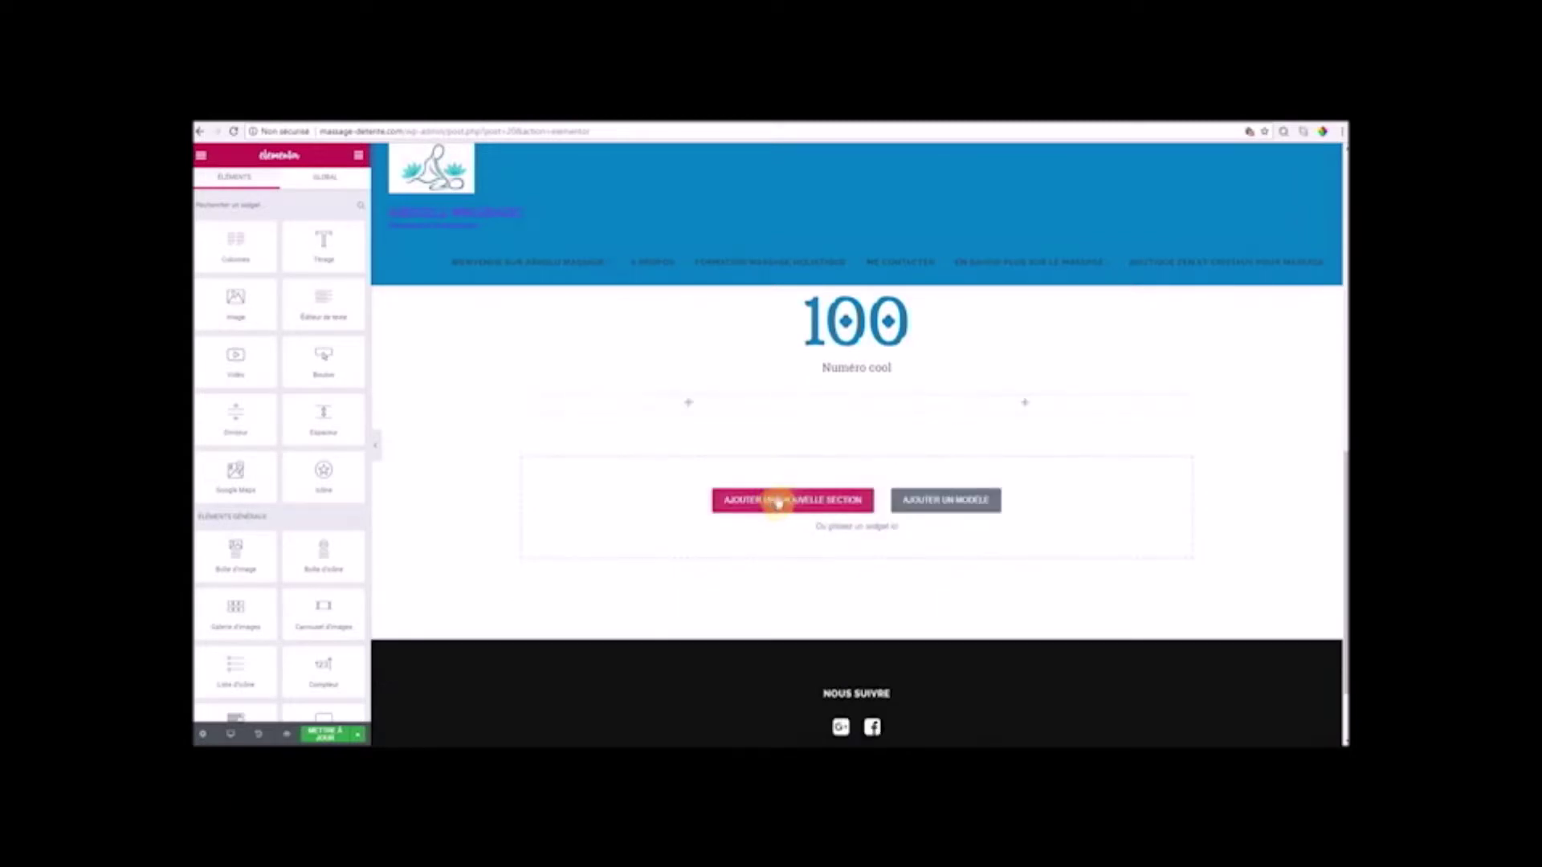
scroll(1046, 640, "up", 3)
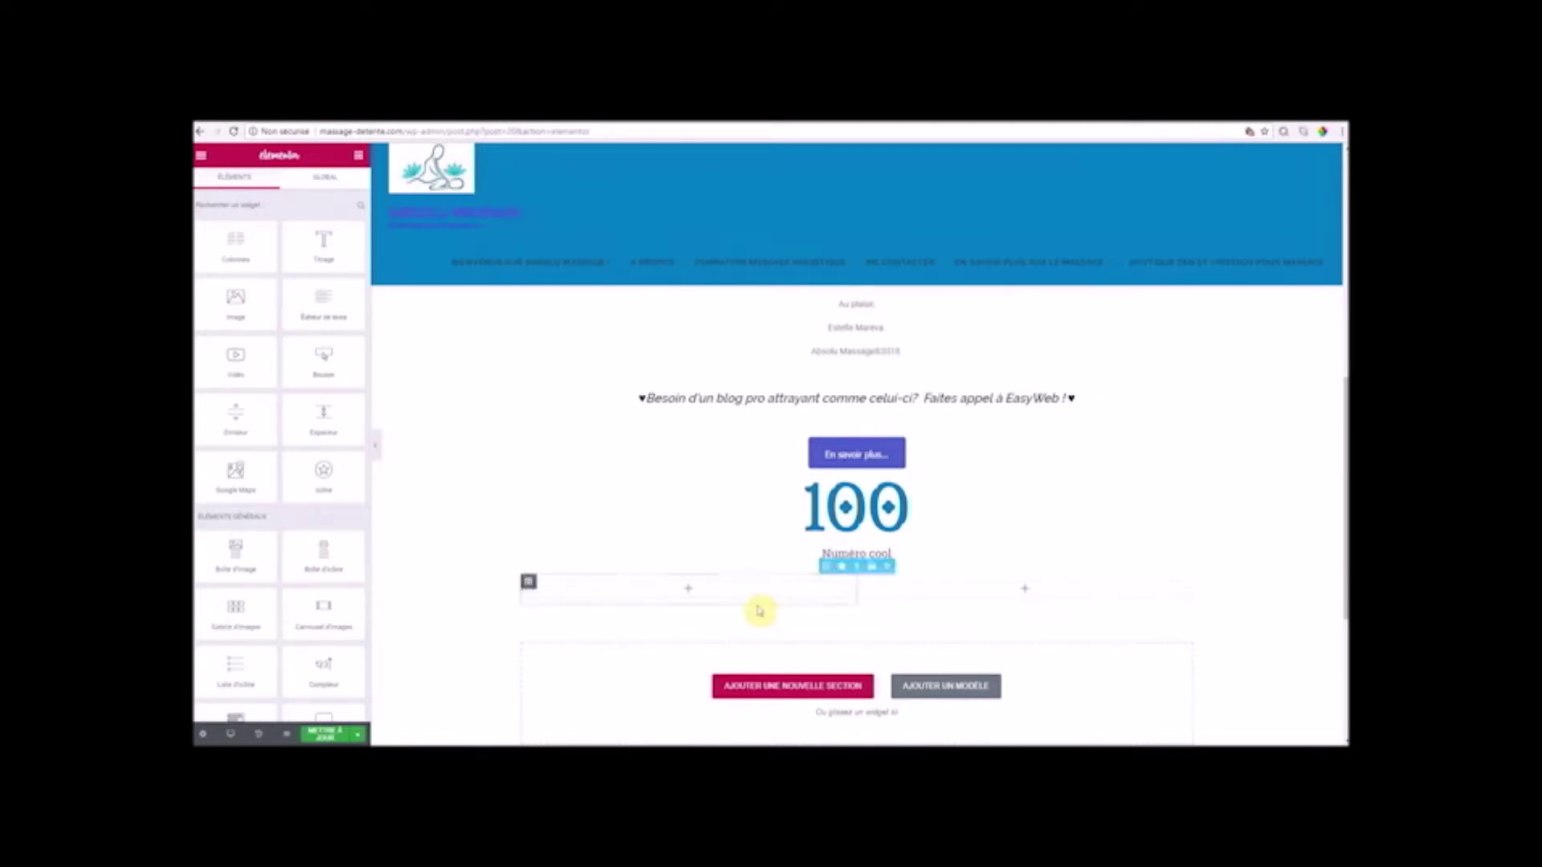
scroll(1141, 609, "up", 1)
scroll(1153, 608, "up", 2)
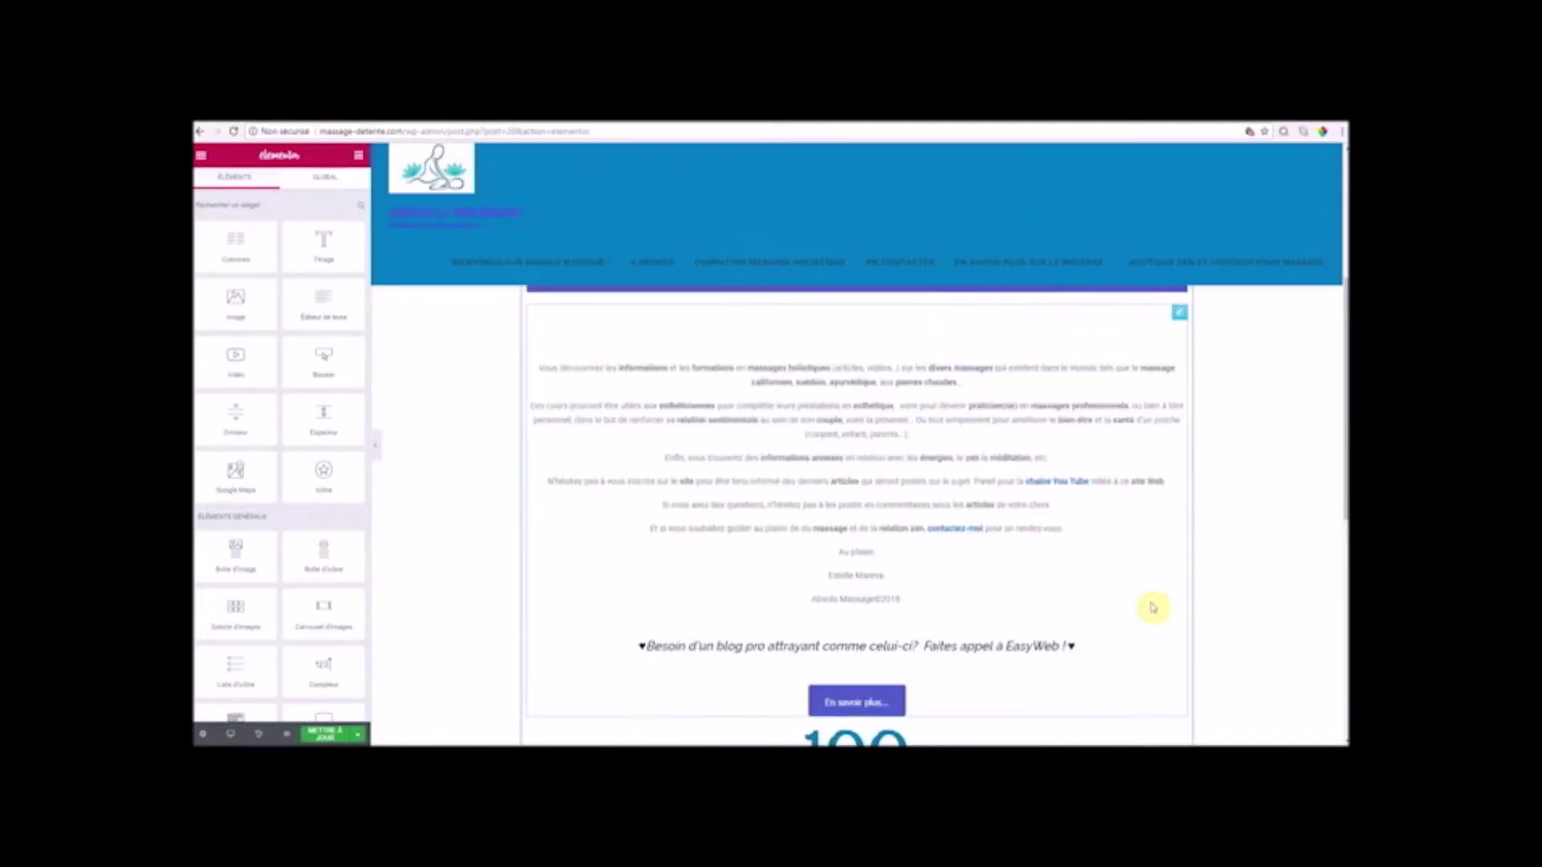
scroll(1025, 634, "down", 2)
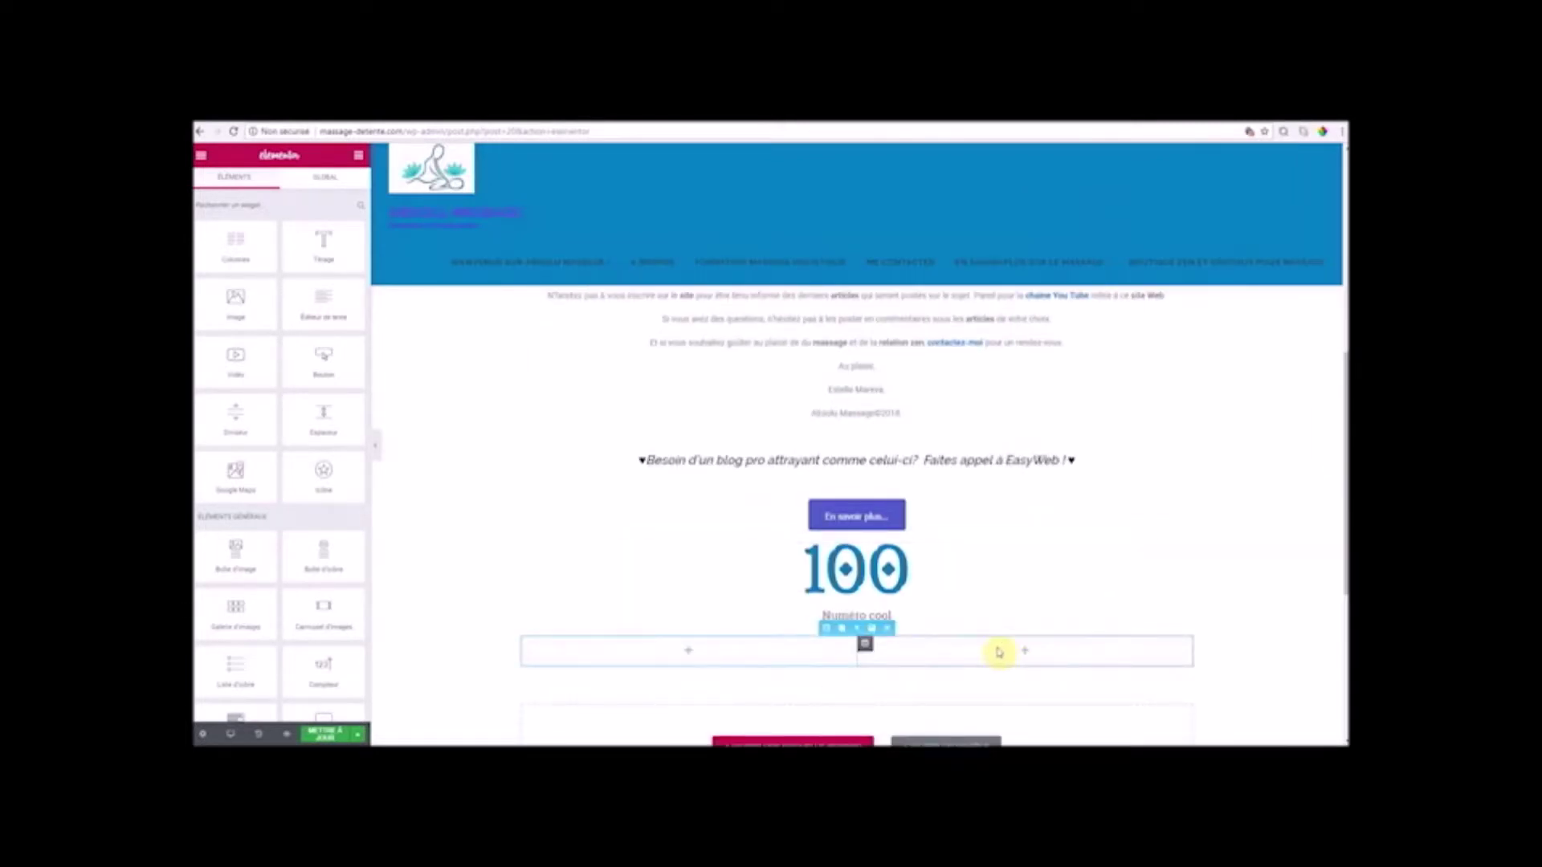
scroll(1128, 647, "up", 2)
scroll(1129, 647, "down", 3)
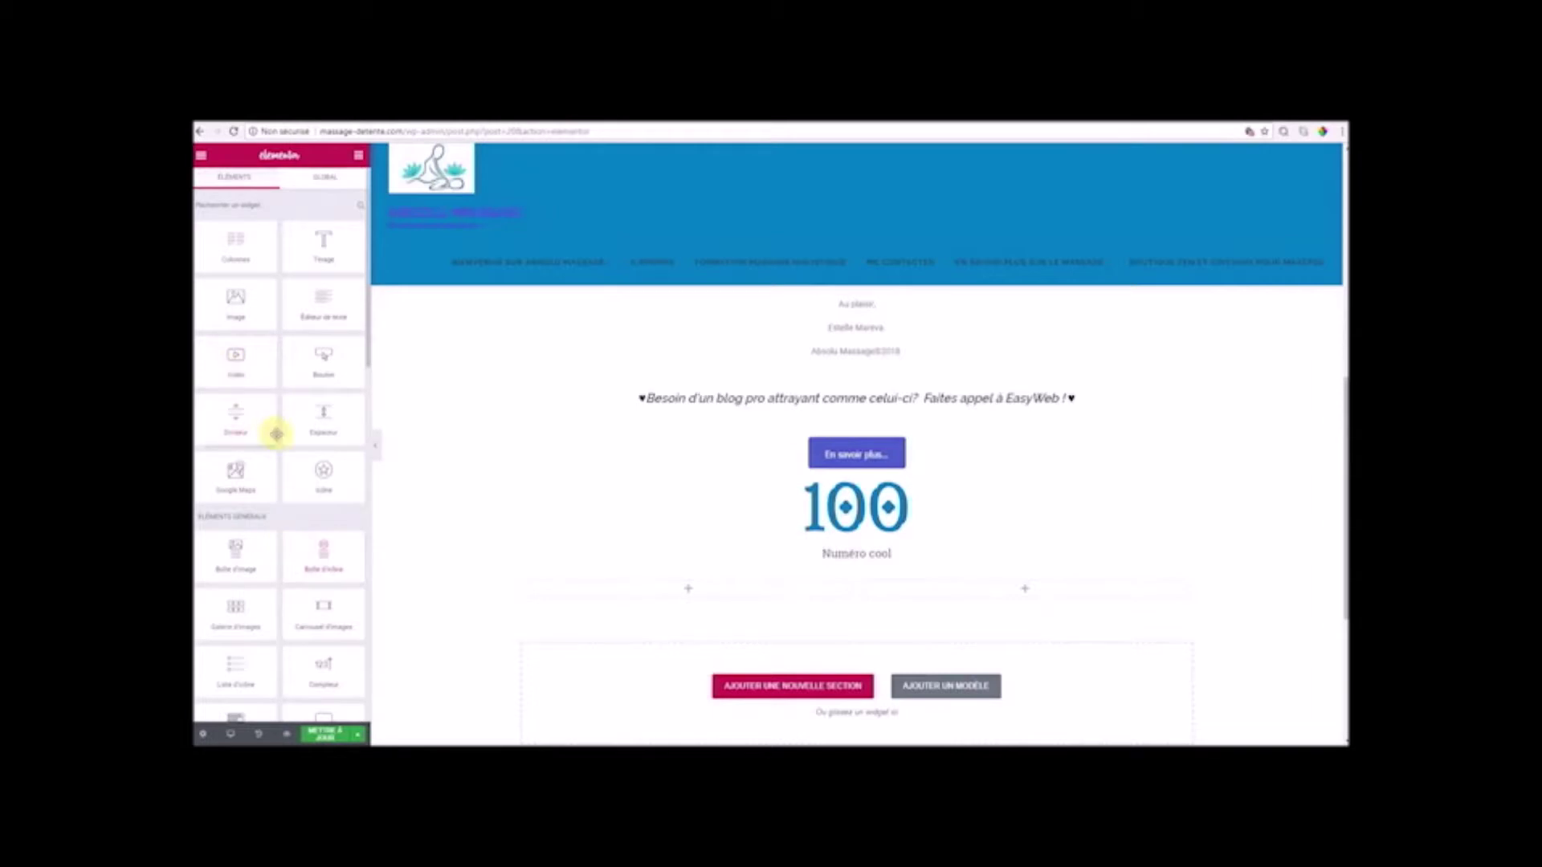
- Look through the general and WordPress widgets that could fill the new two-column section
scroll(324, 658, "down", 2)
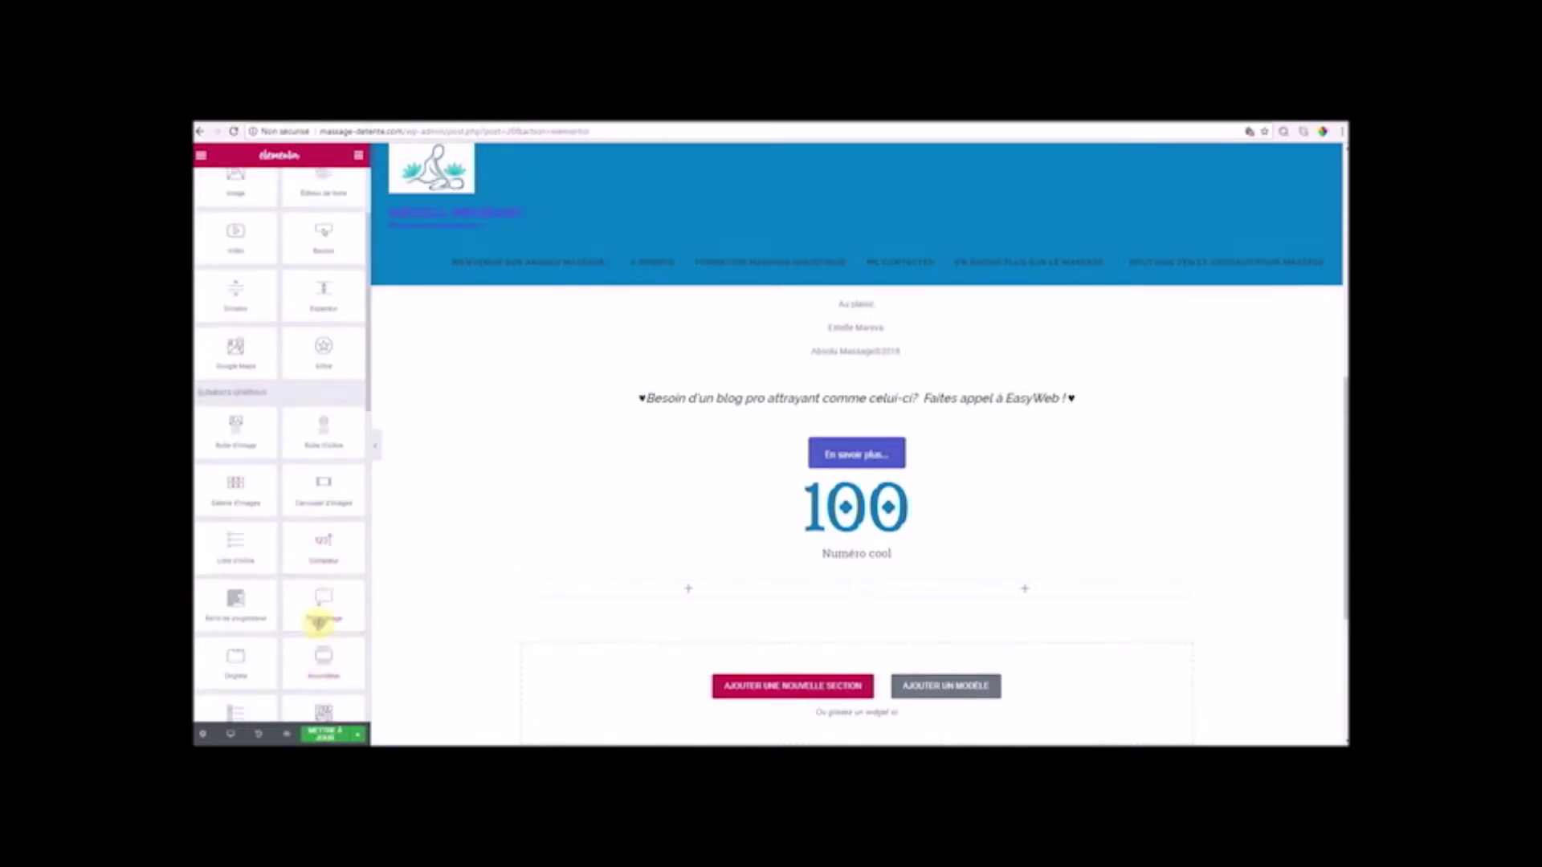
scroll(340, 650, "down", 1)
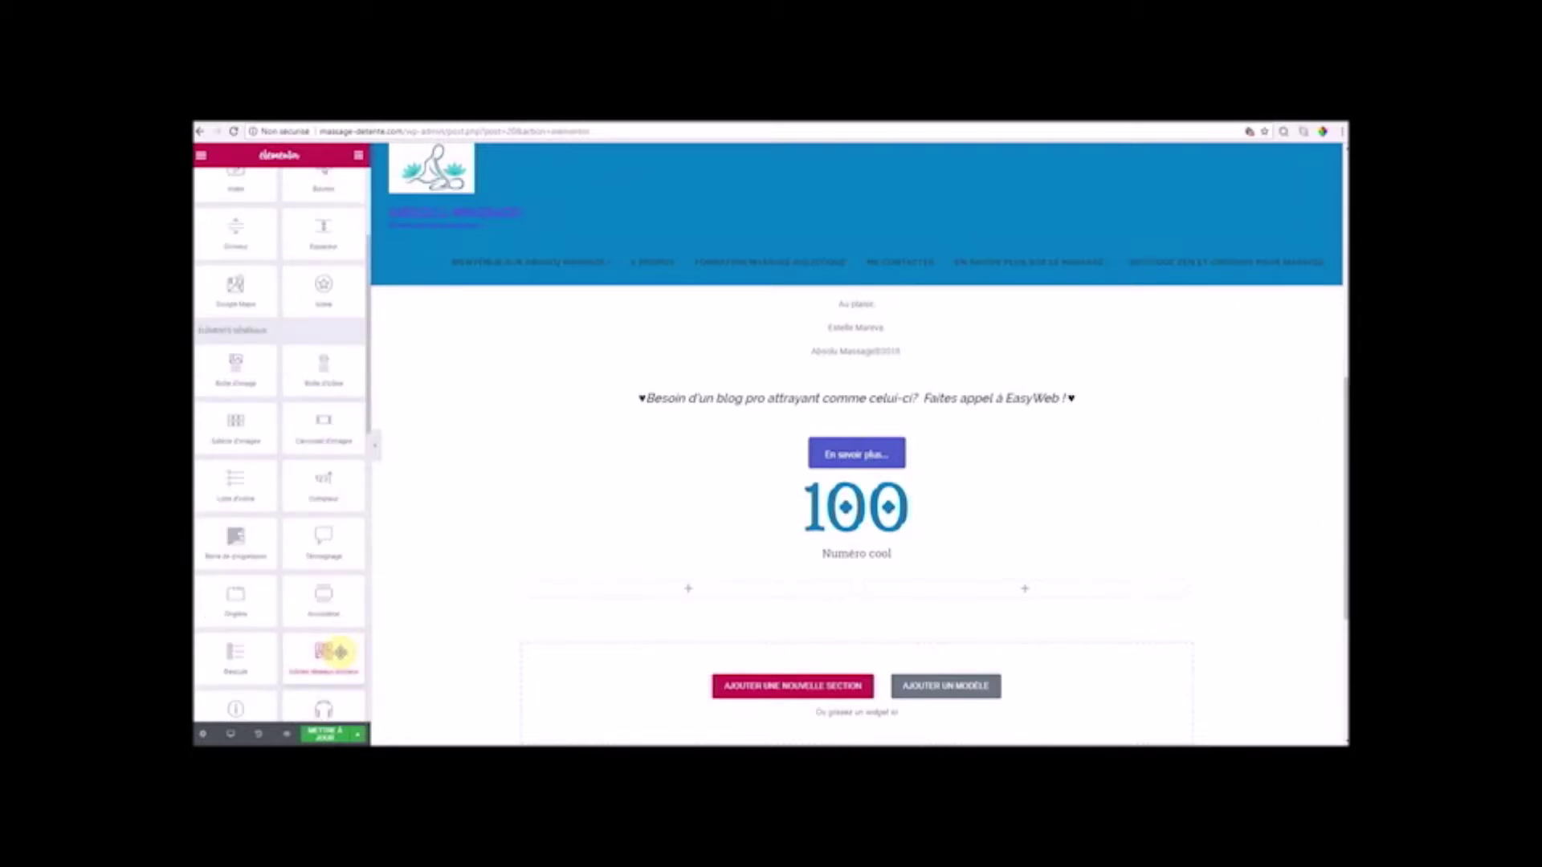
scroll(292, 603, "down", 1)
scroll(297, 651, "down", 1)
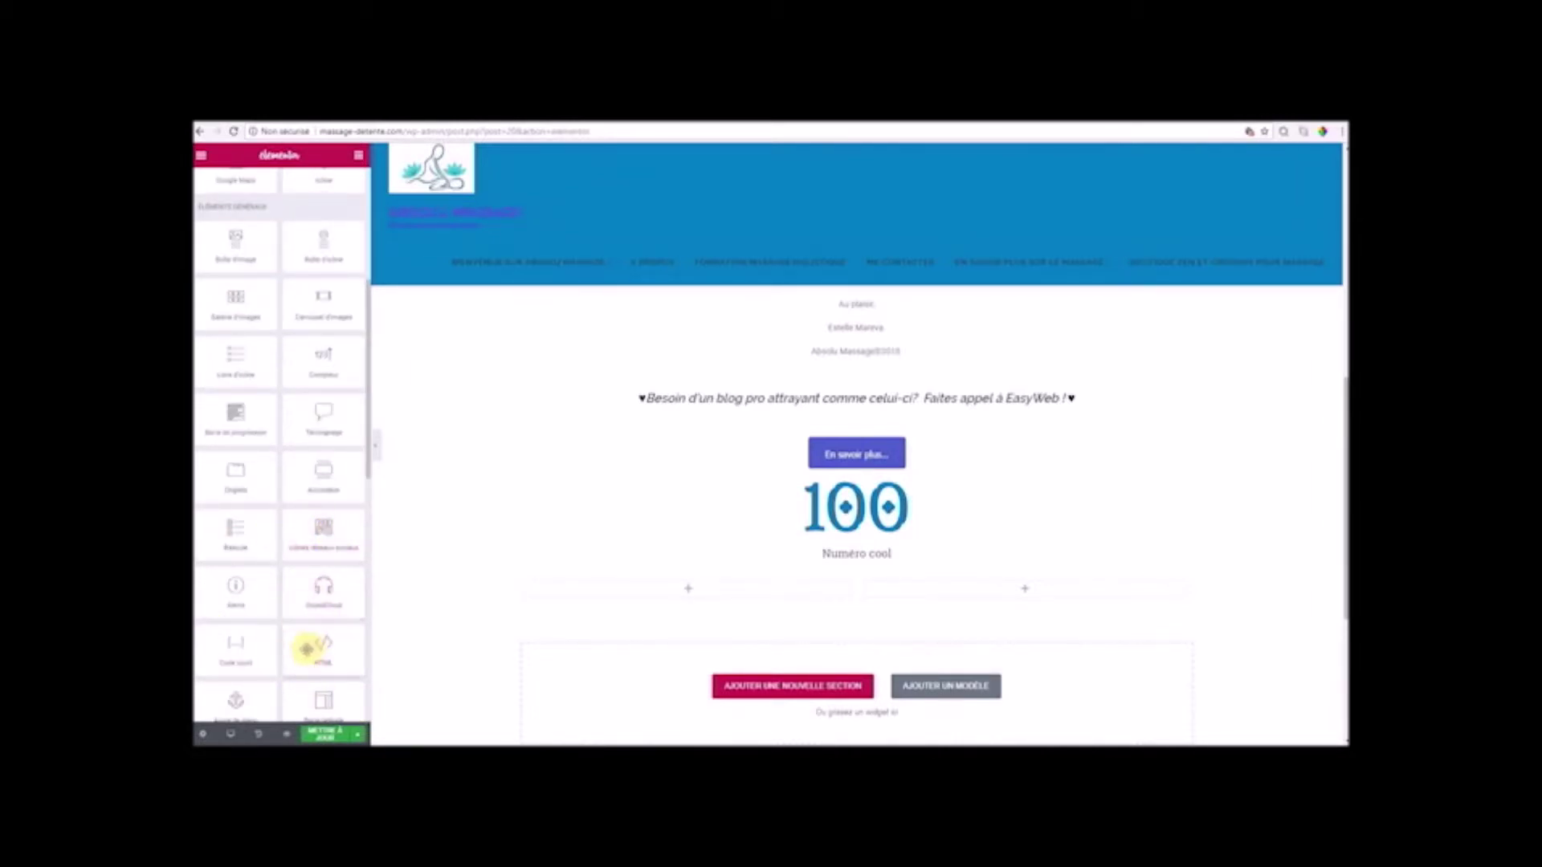
scroll(883, 738, "down", 3)
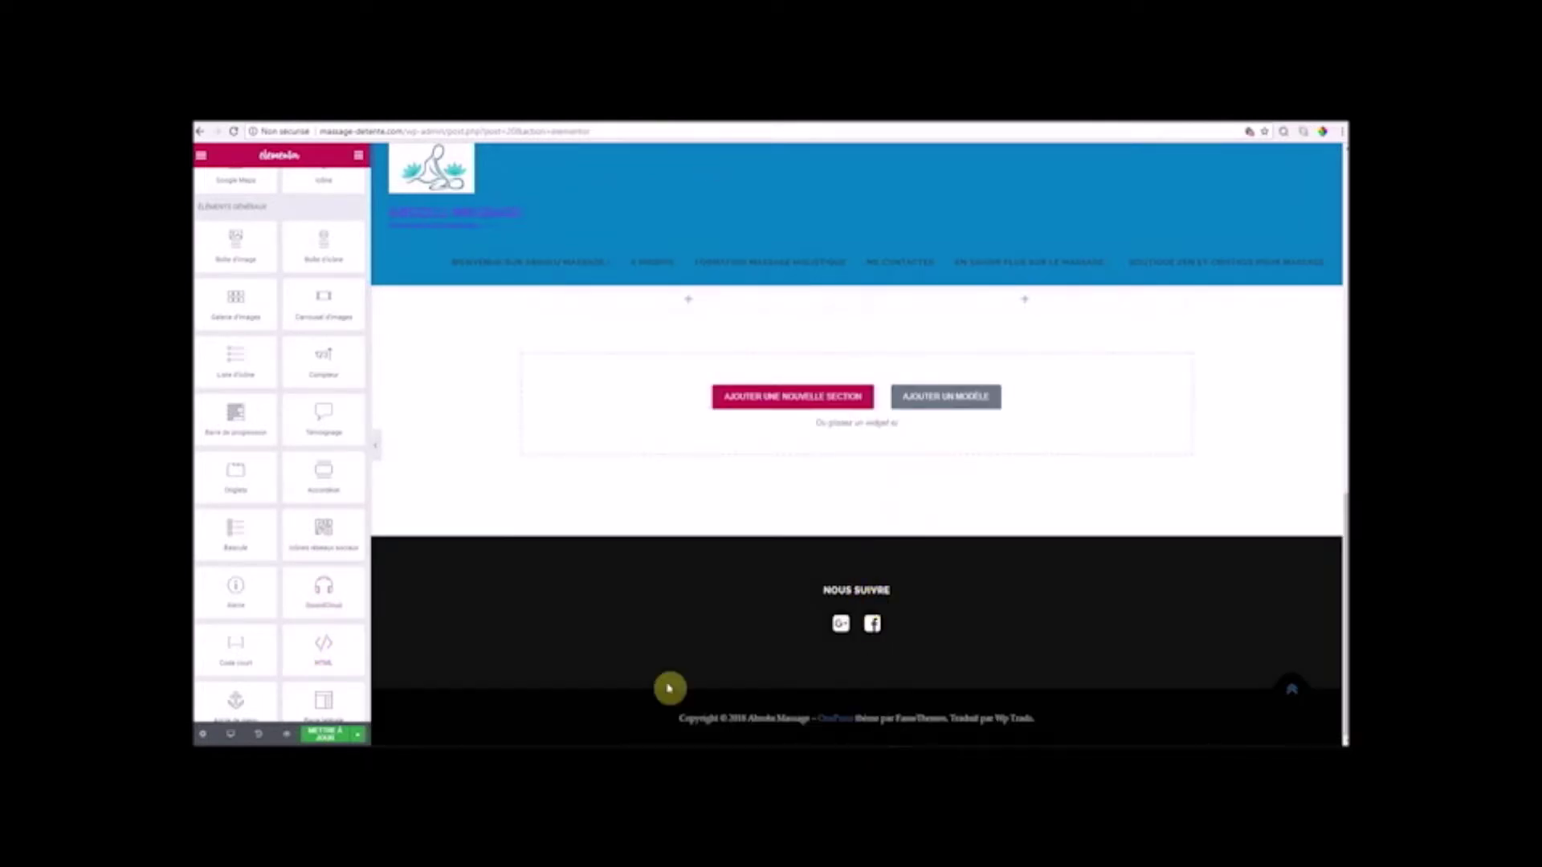
scroll(854, 619, "up", 2)
scroll(310, 702, "down", 1)
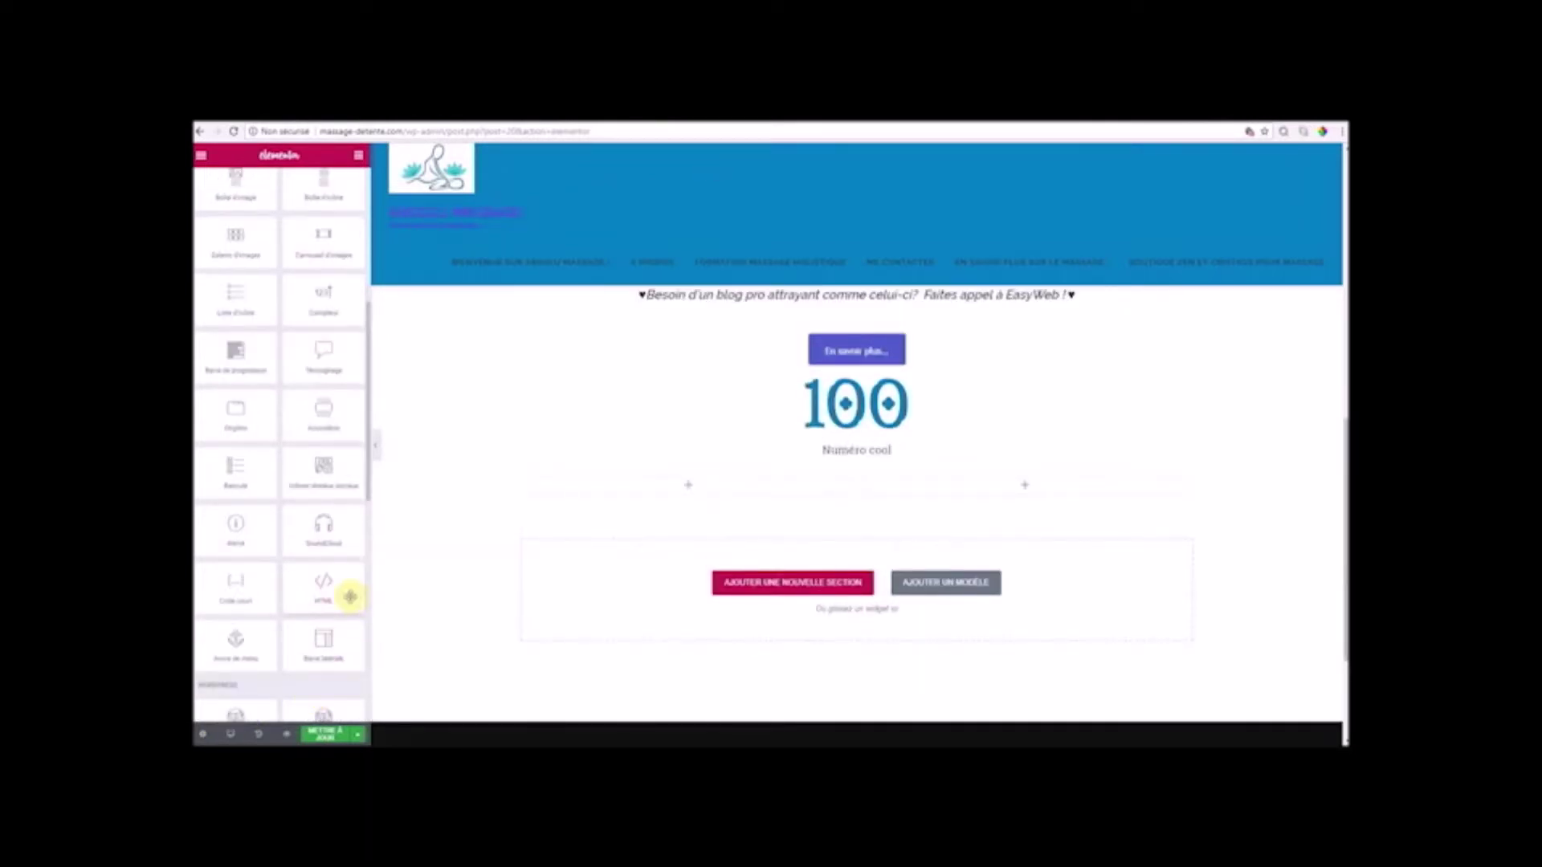
scroll(339, 657, "down", 5)
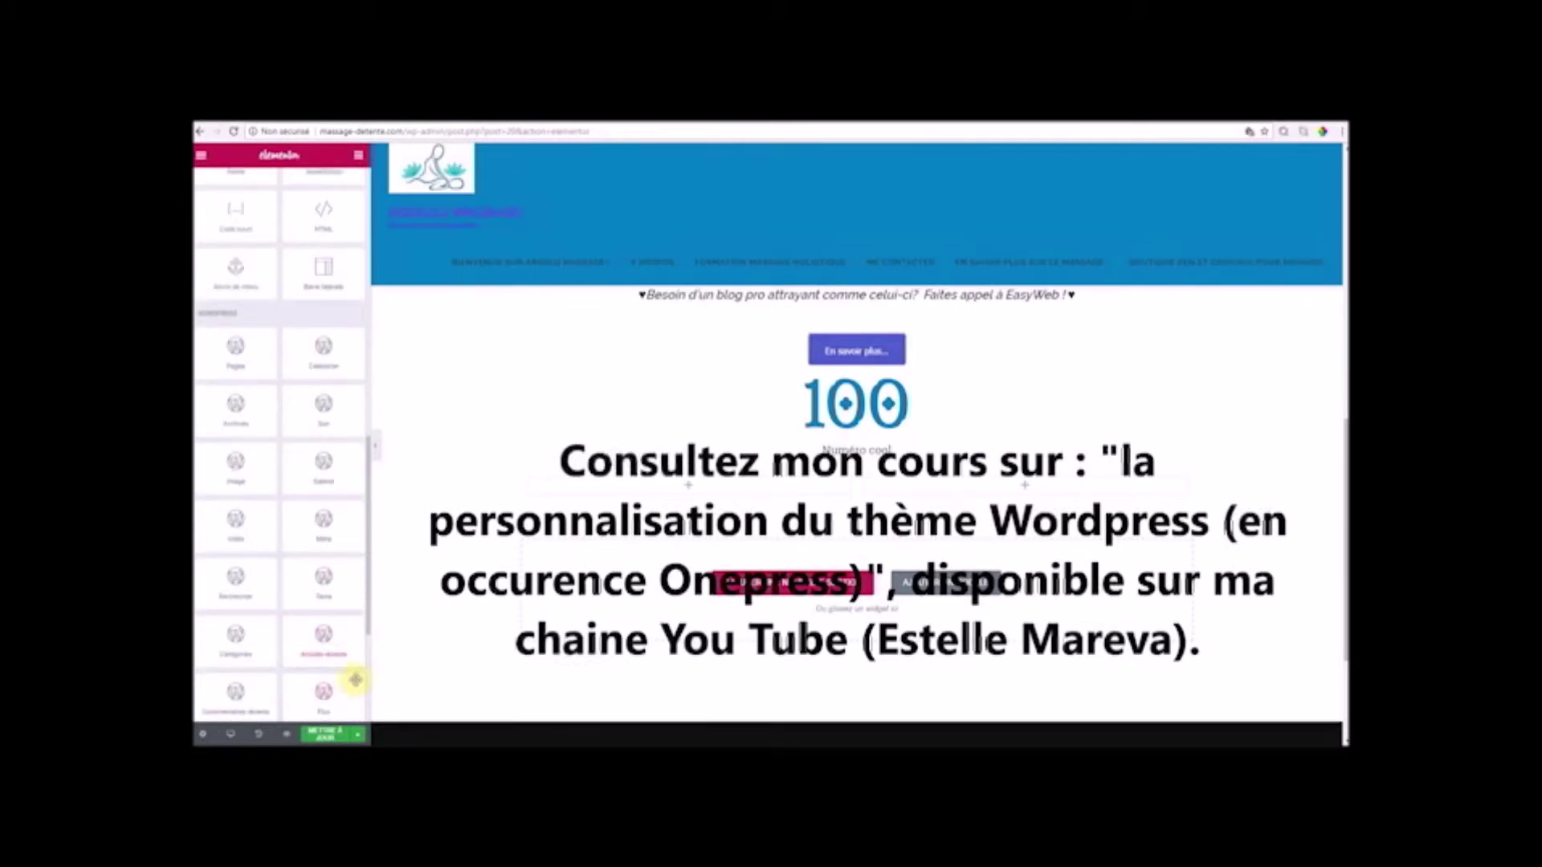
scroll(345, 683, "down", 1)
scroll(325, 662, "up", 5)
scroll(325, 660, "up", 8)
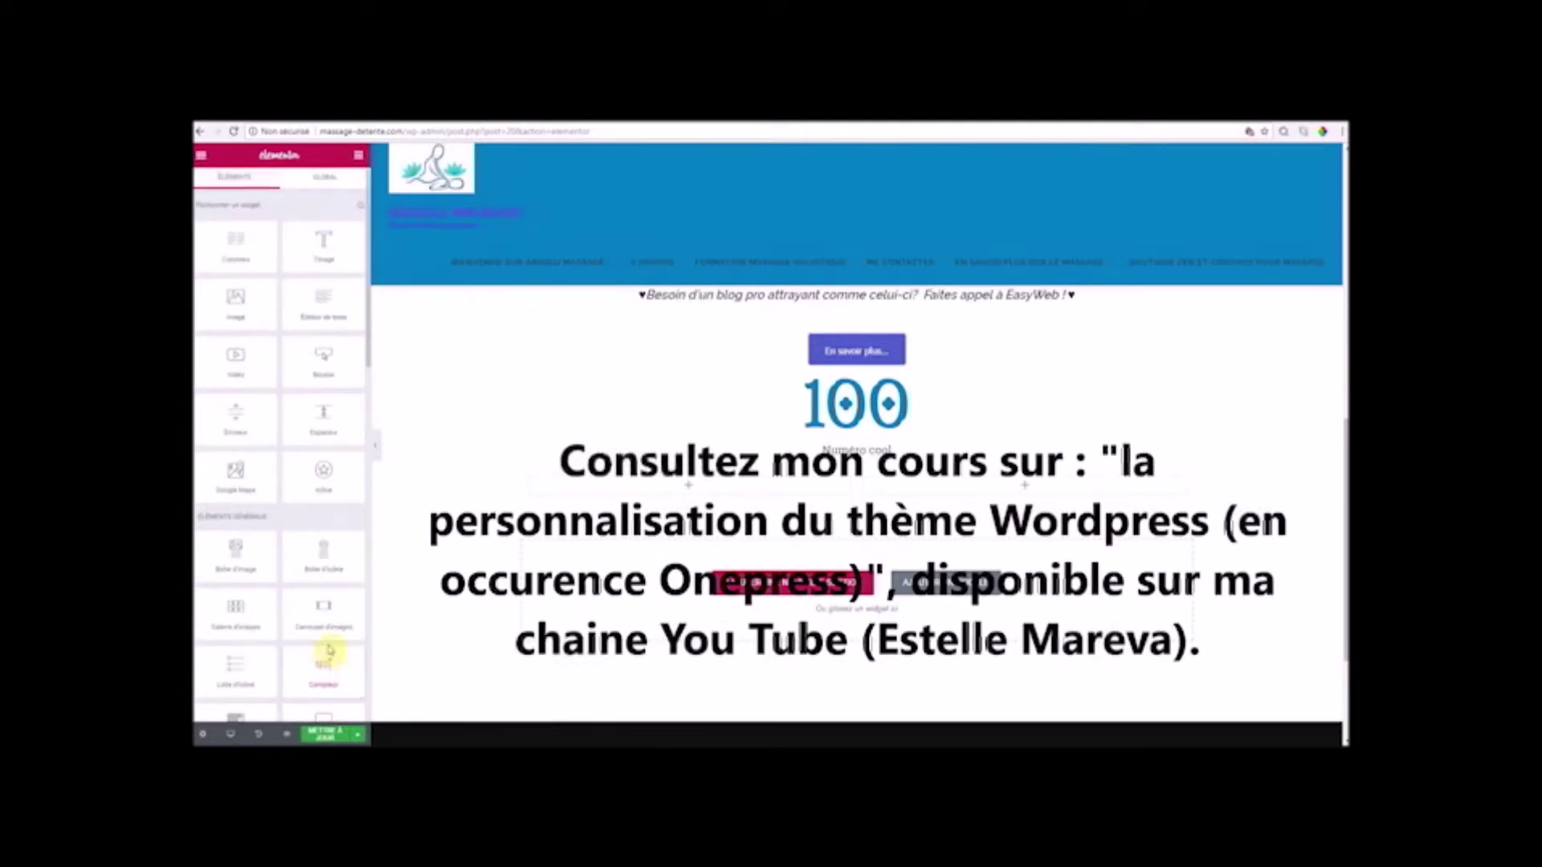
- Place an icon box in the left column of the new two-column section
scroll(328, 651, "down", 1)
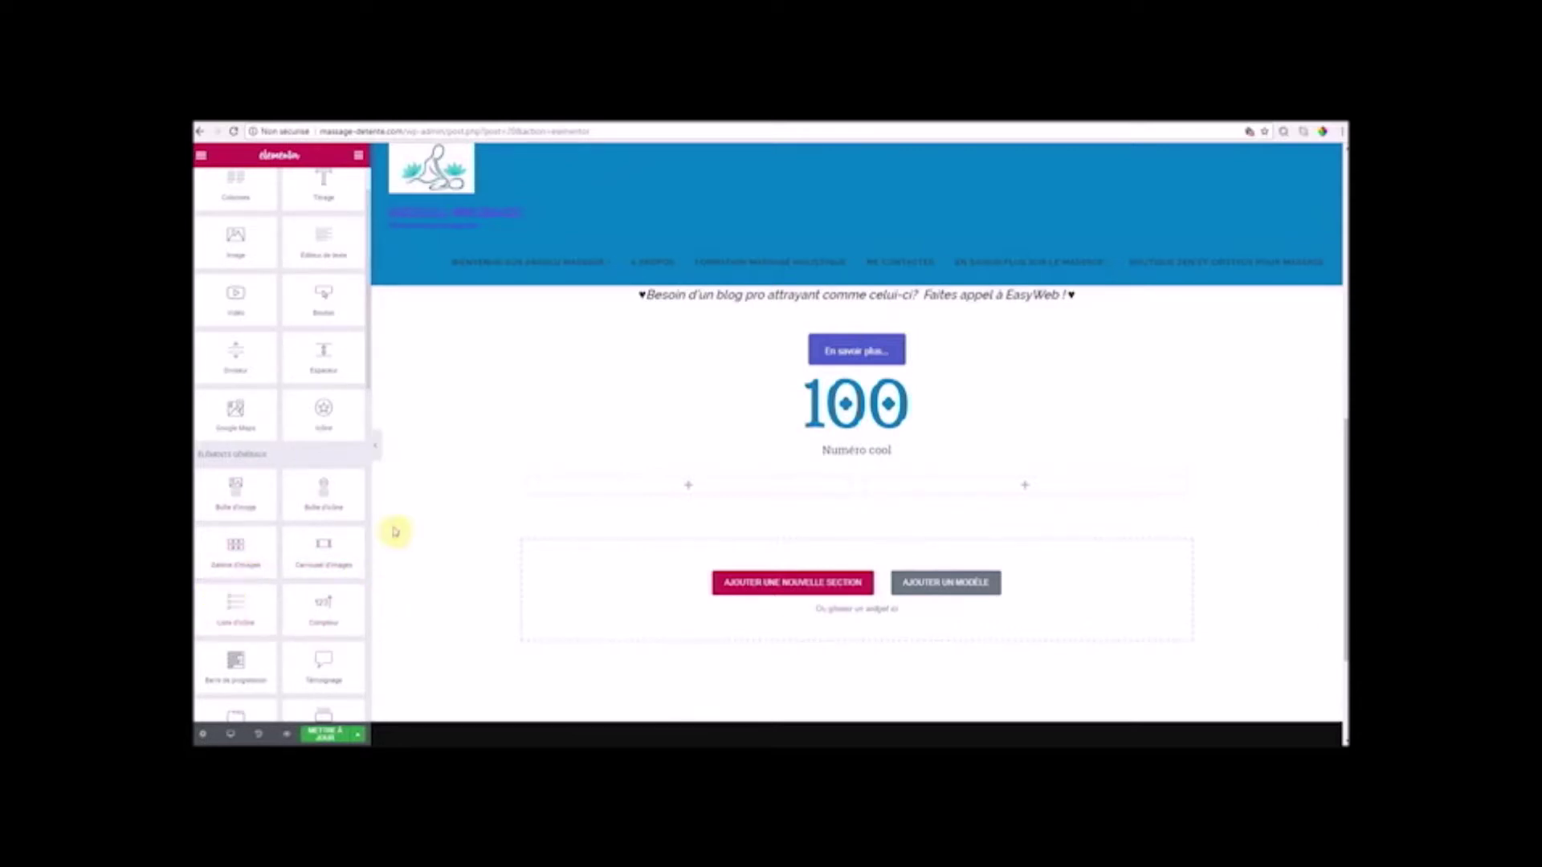
left_click_drag(334, 508, 696, 488)
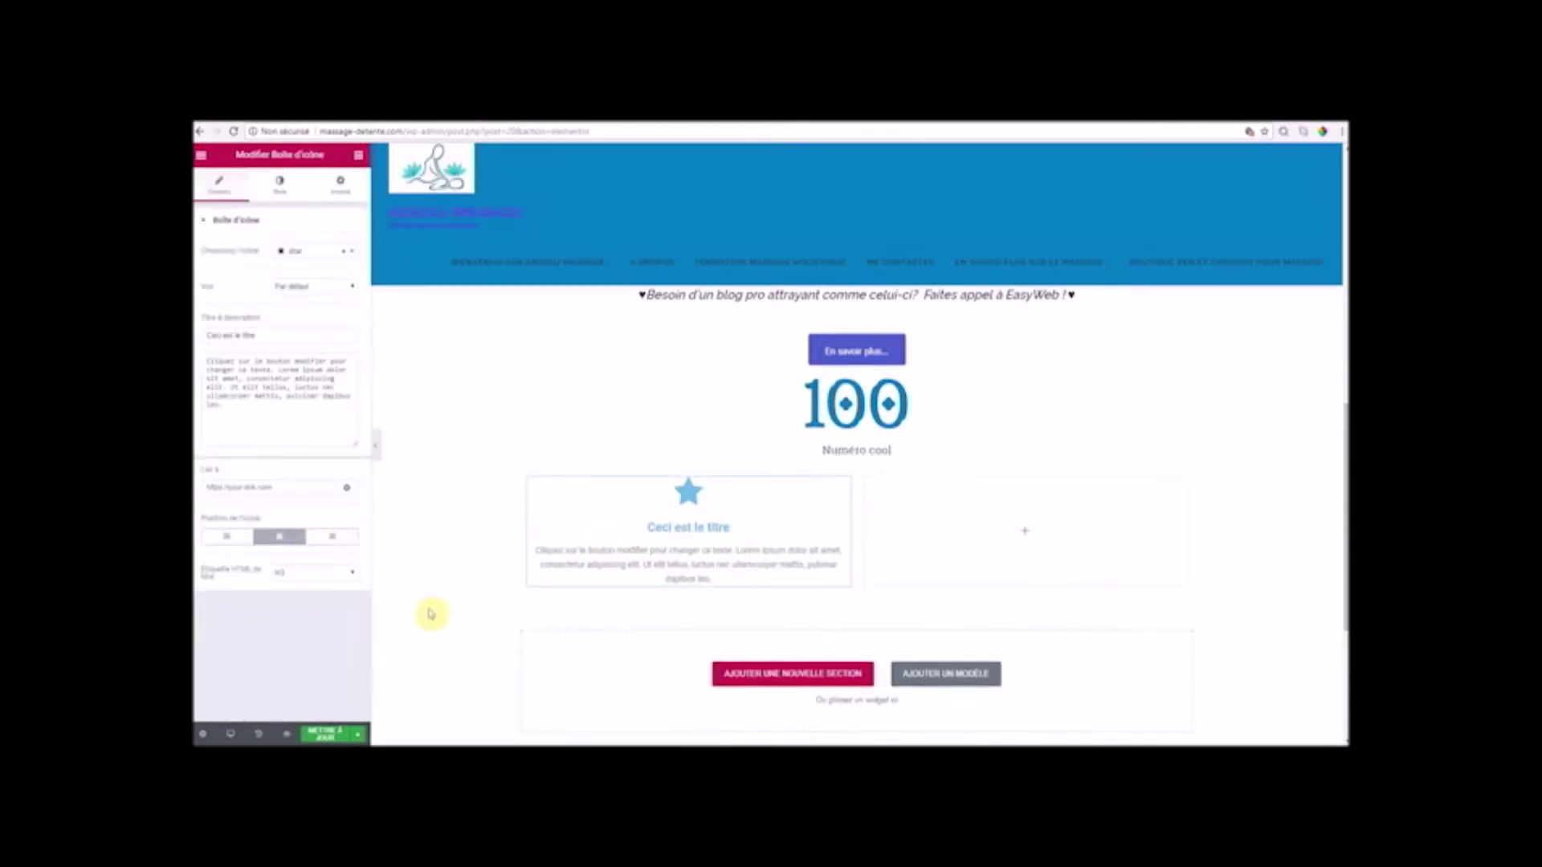
scroll(431, 613, "up", 1)
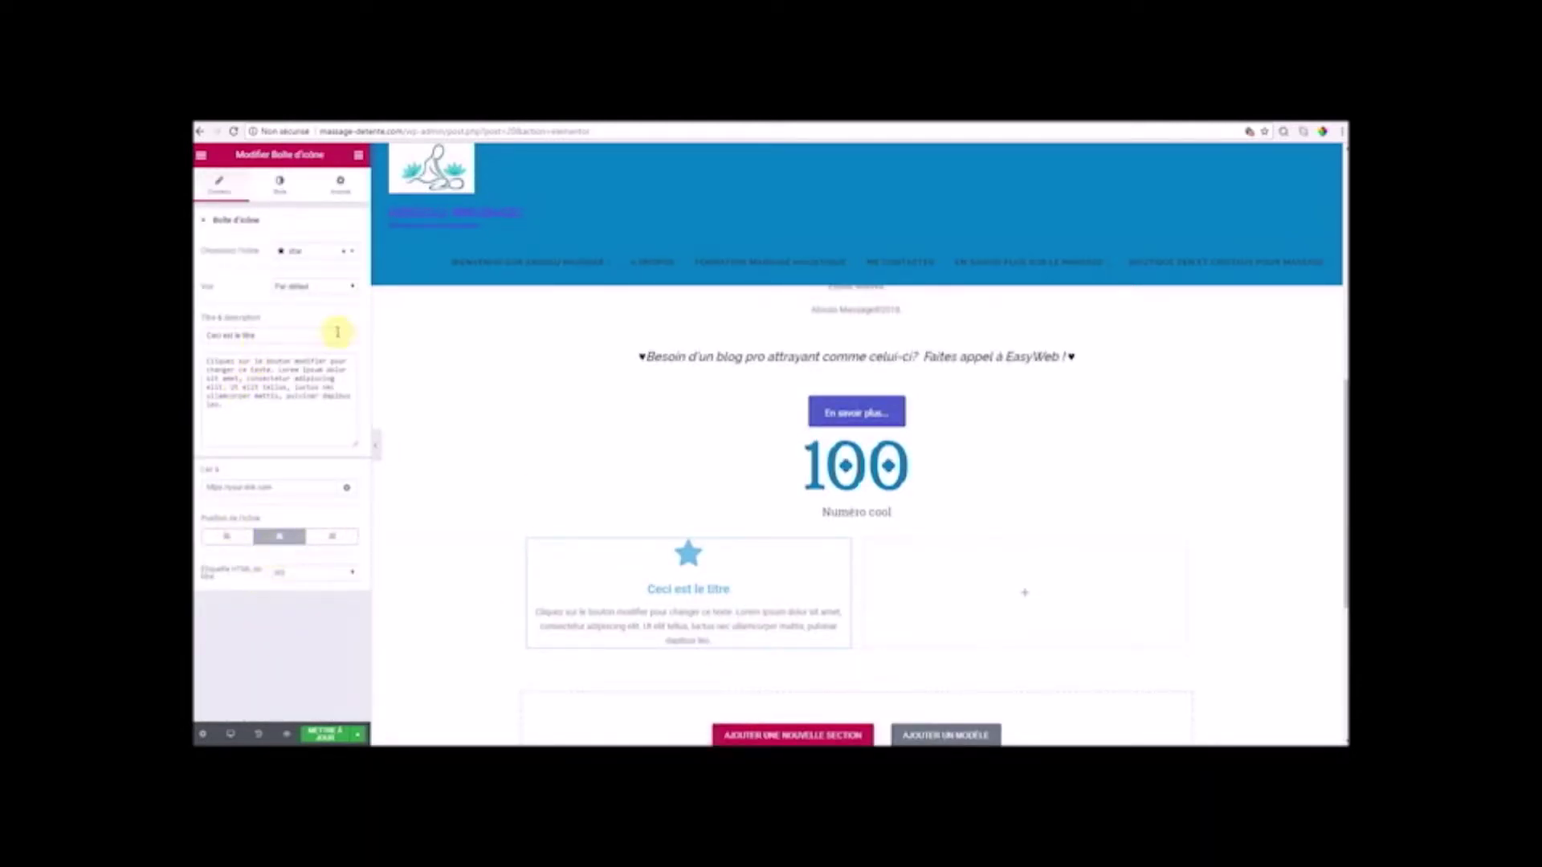
- Browse the icon list for the left column's icon box and choose the youtube-play icon
left_click(354, 257)
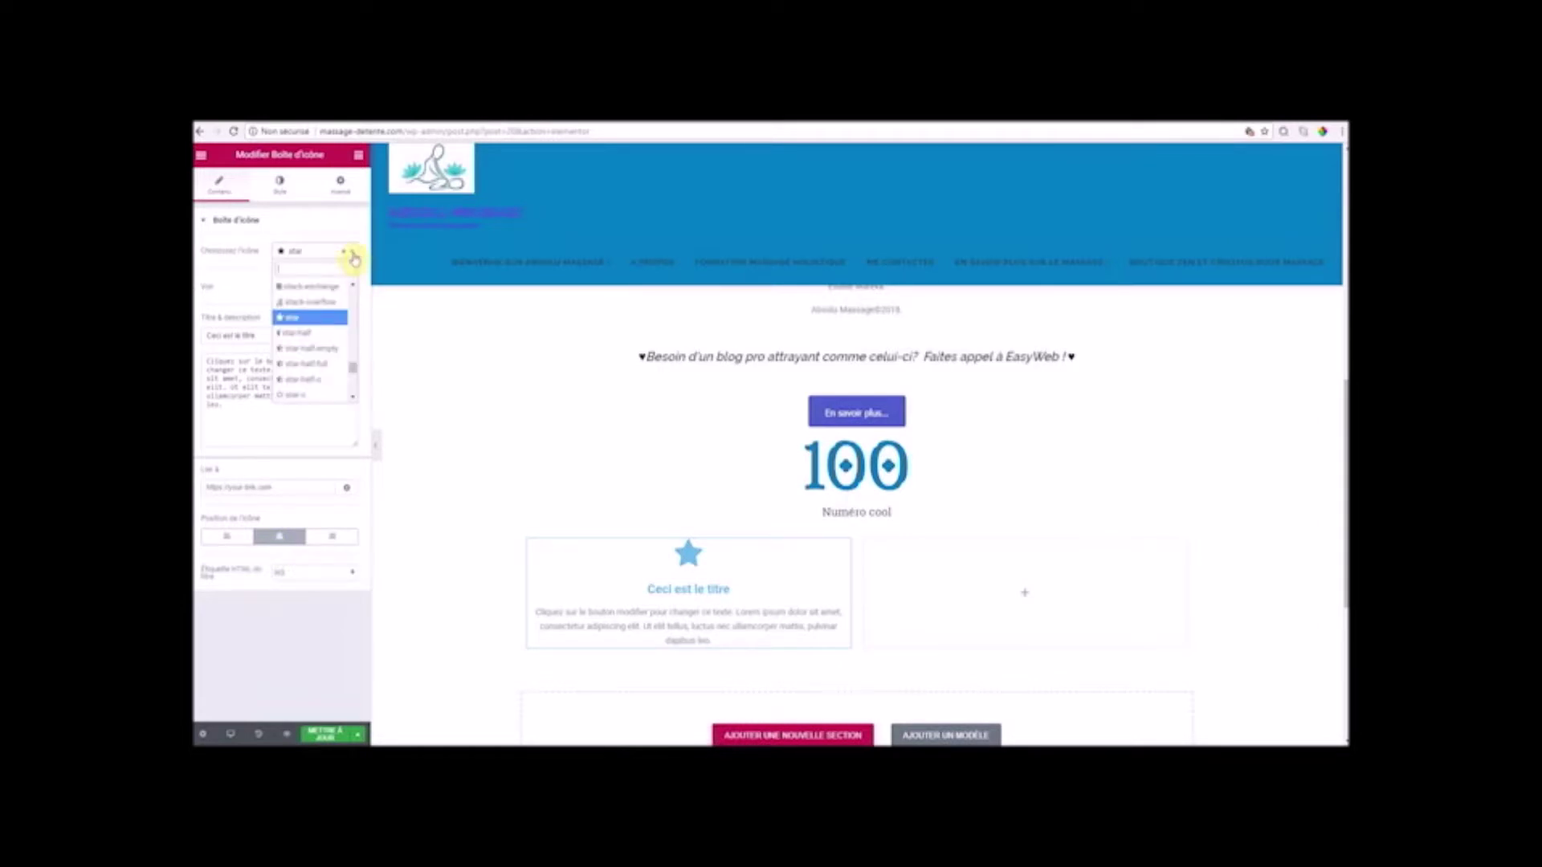
scroll(321, 354, "down", 3)
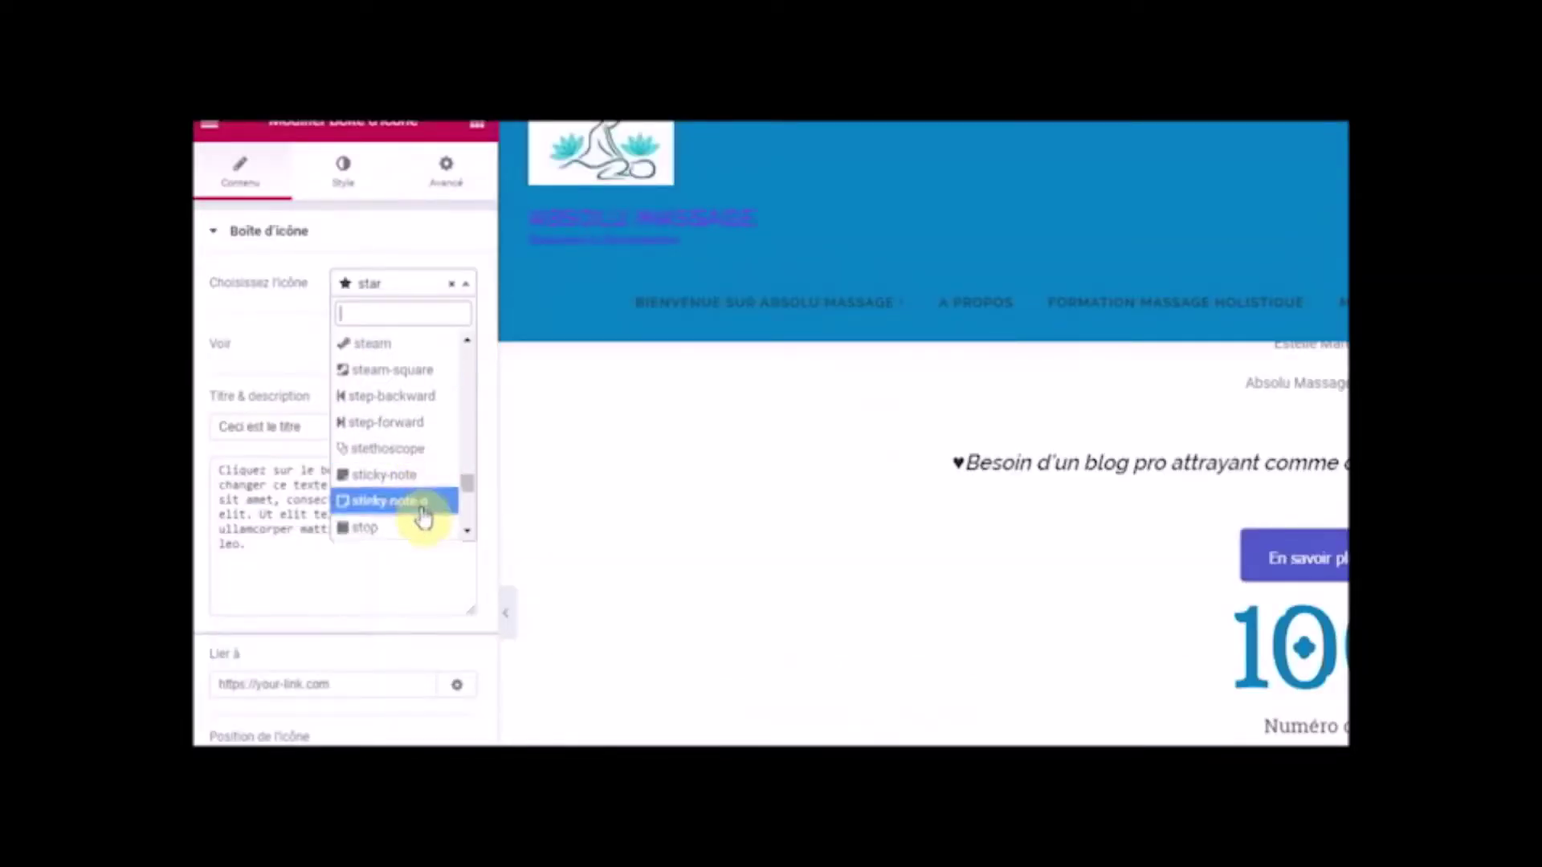
scroll(407, 430, "down", 1)
scroll(396, 372, "up", 2)
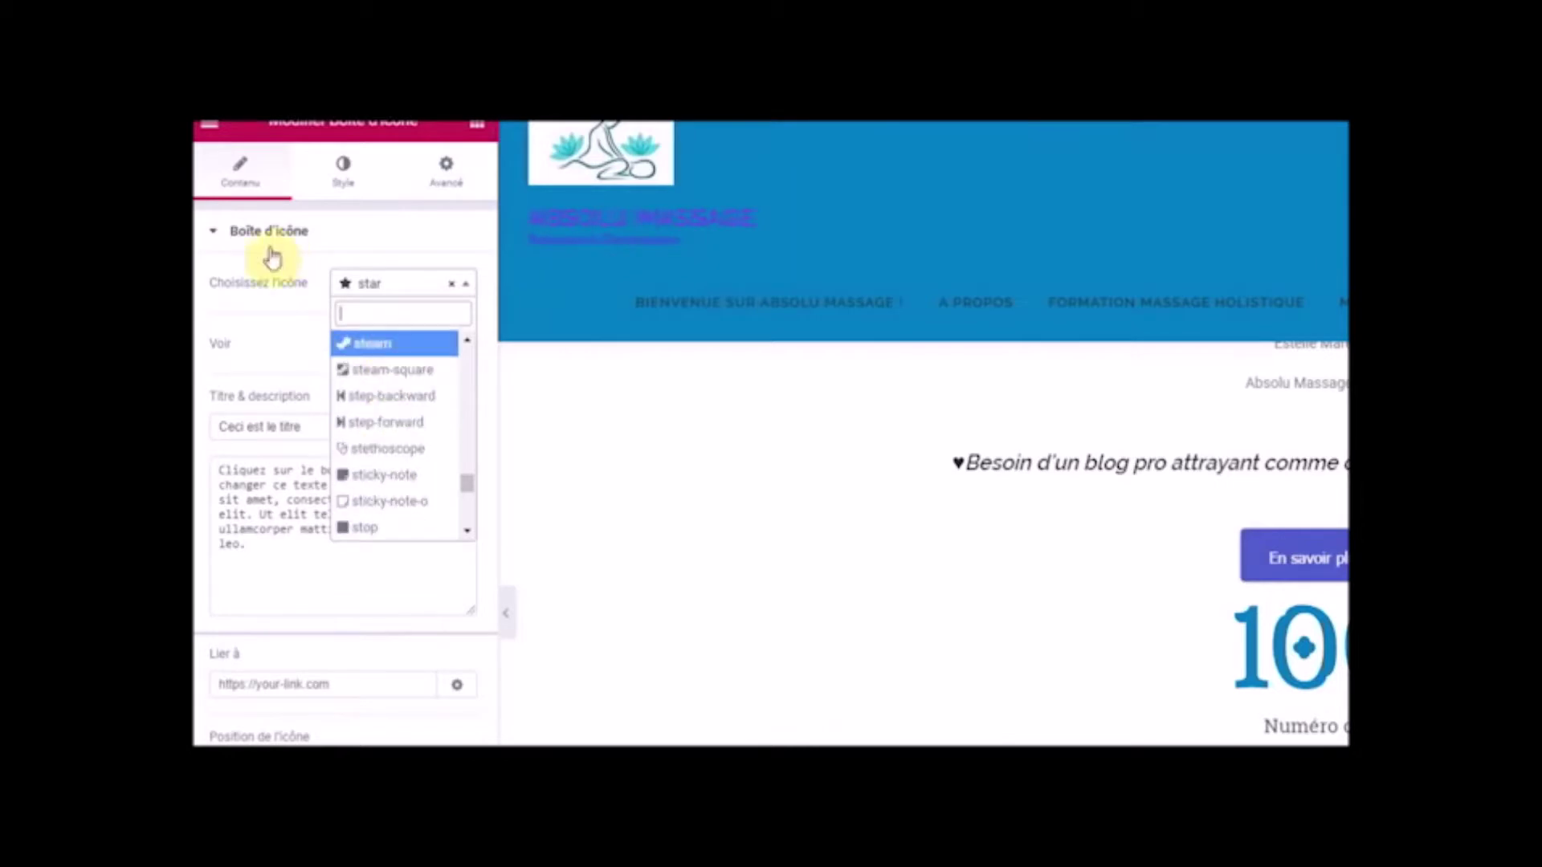
scroll(387, 402, "down", 4)
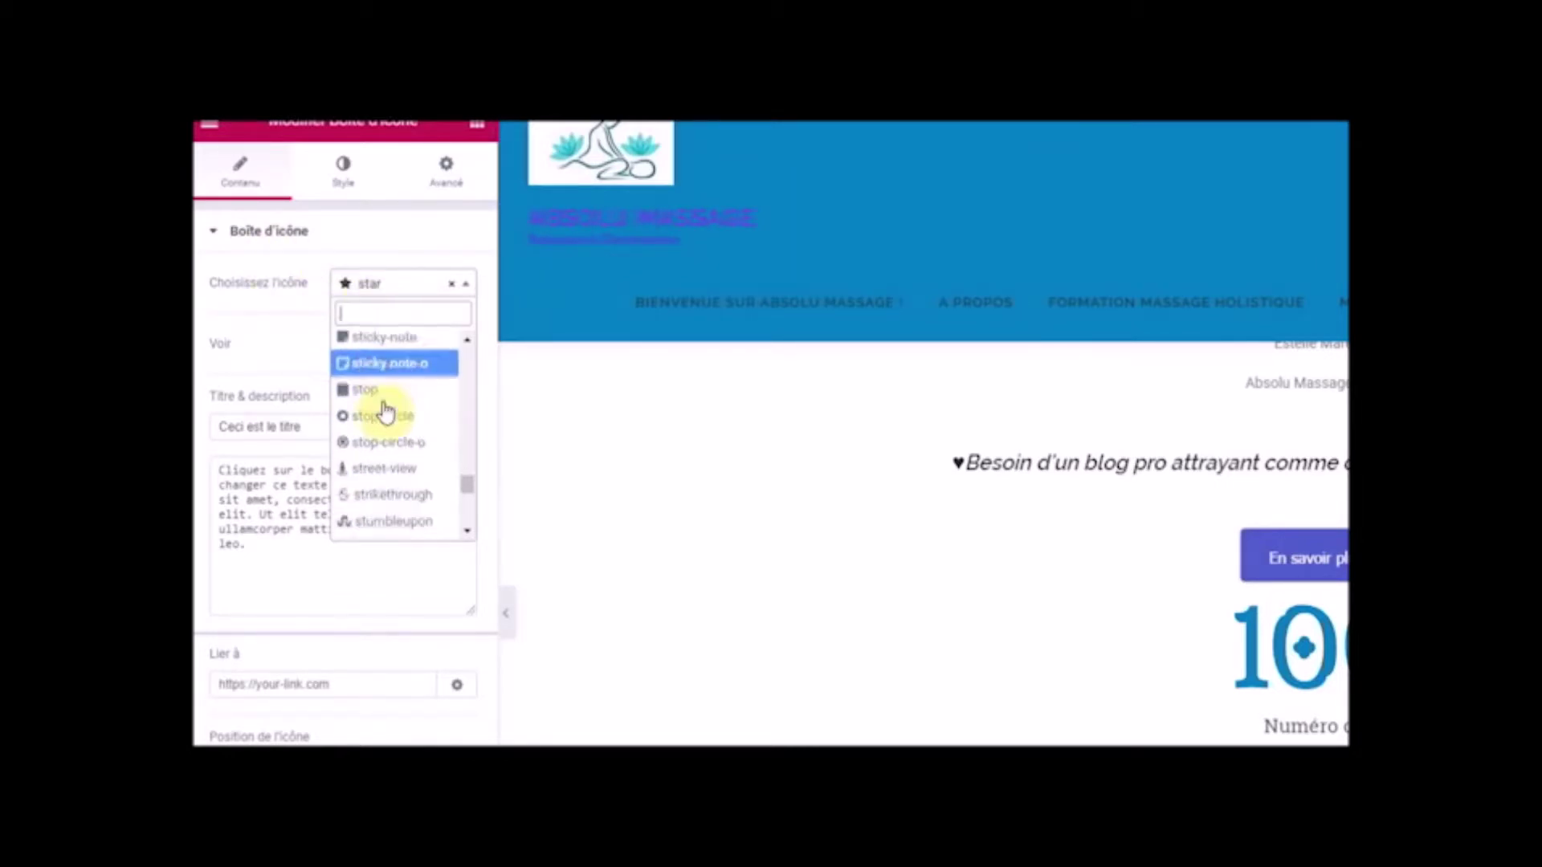
scroll(393, 356, "up", 5)
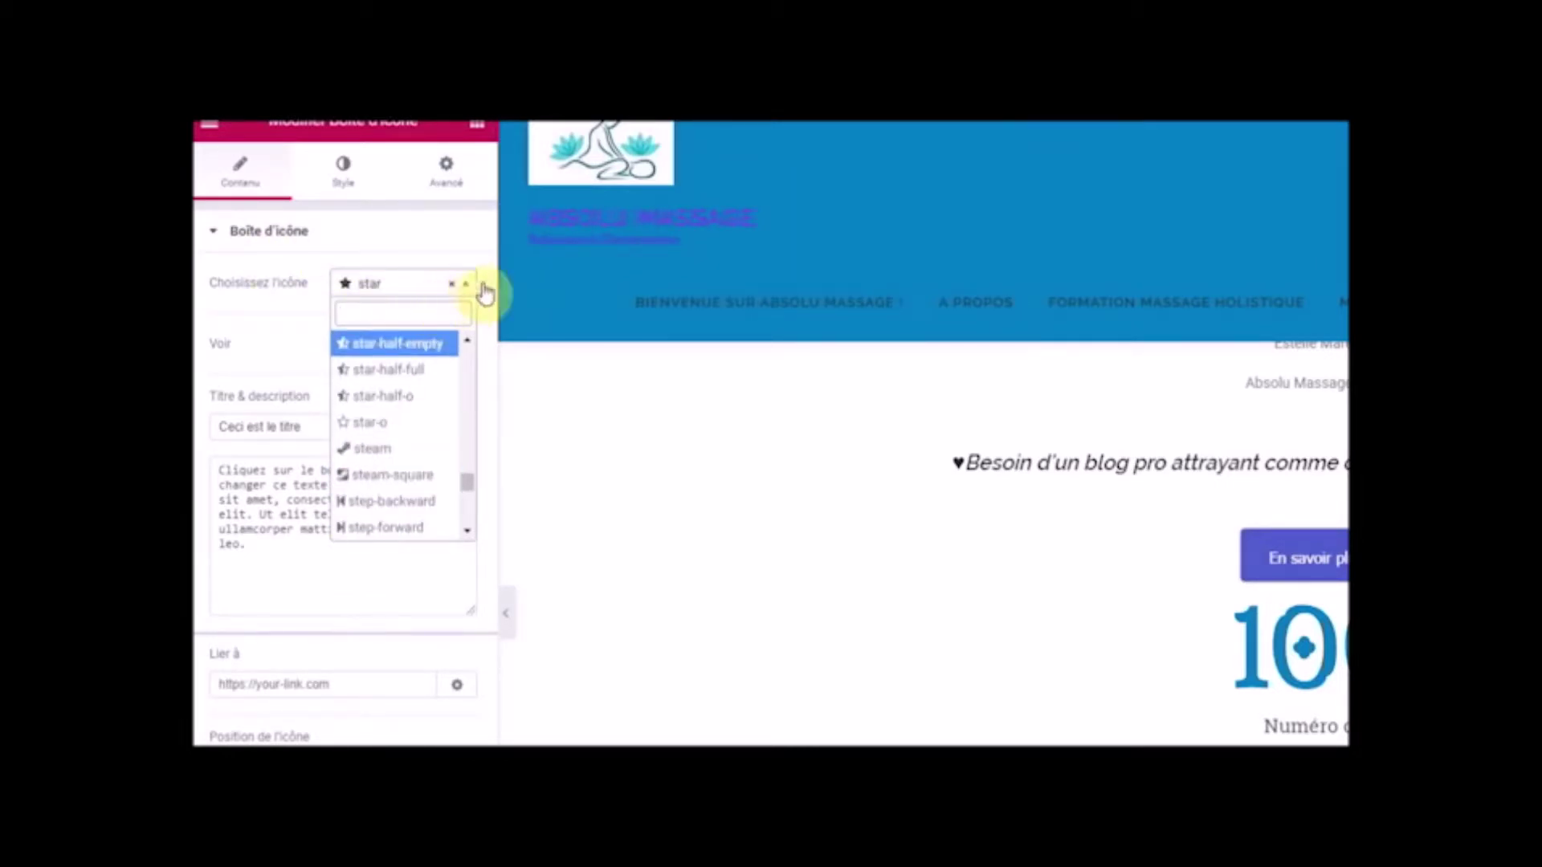
left_click(466, 291)
left_click(464, 291)
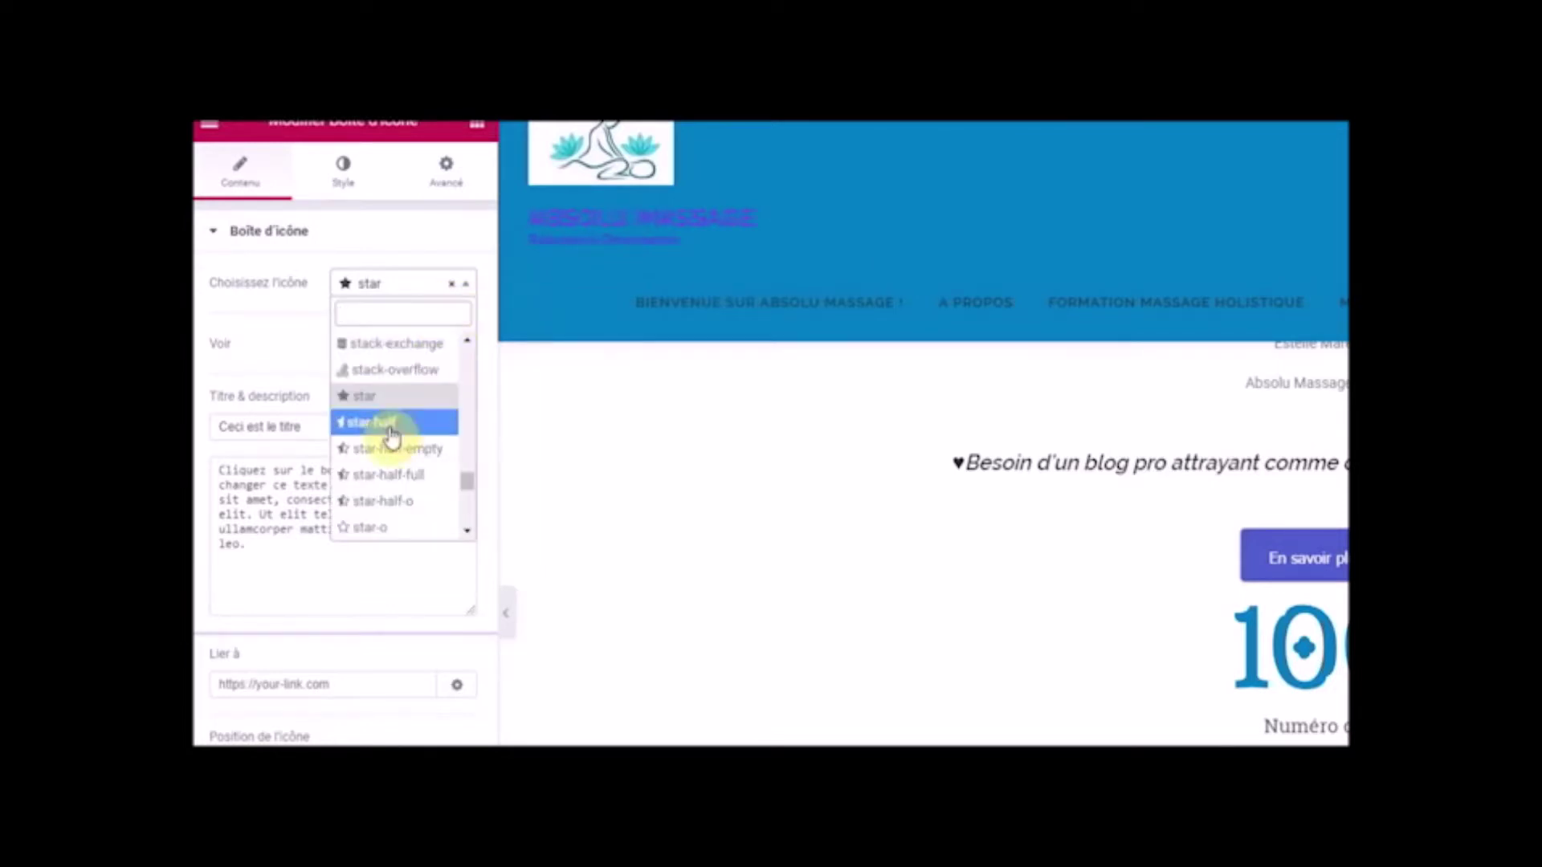
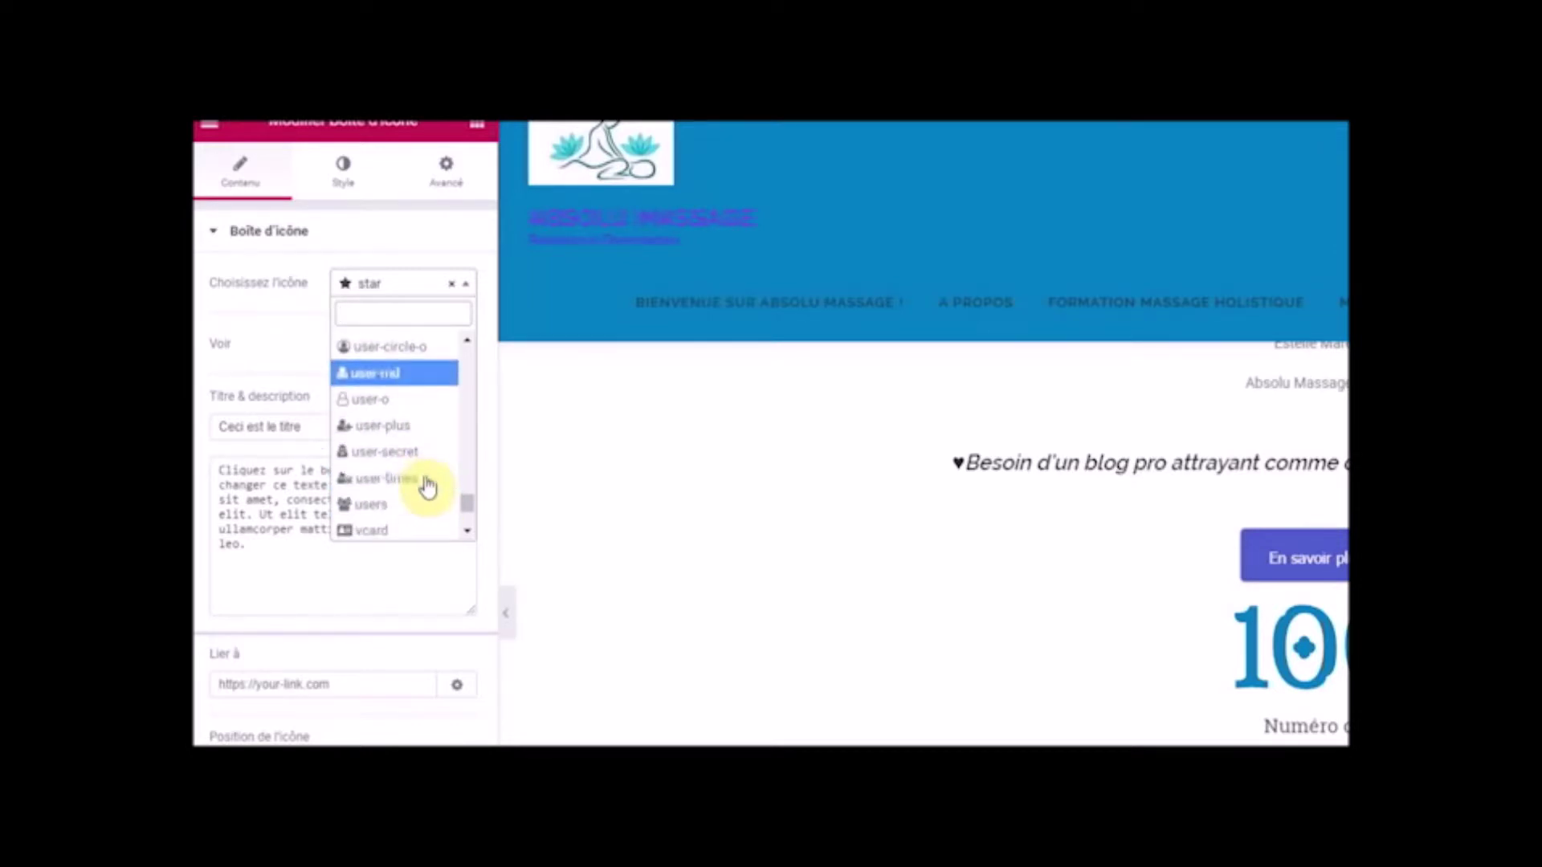
scroll(427, 486, "down", 2)
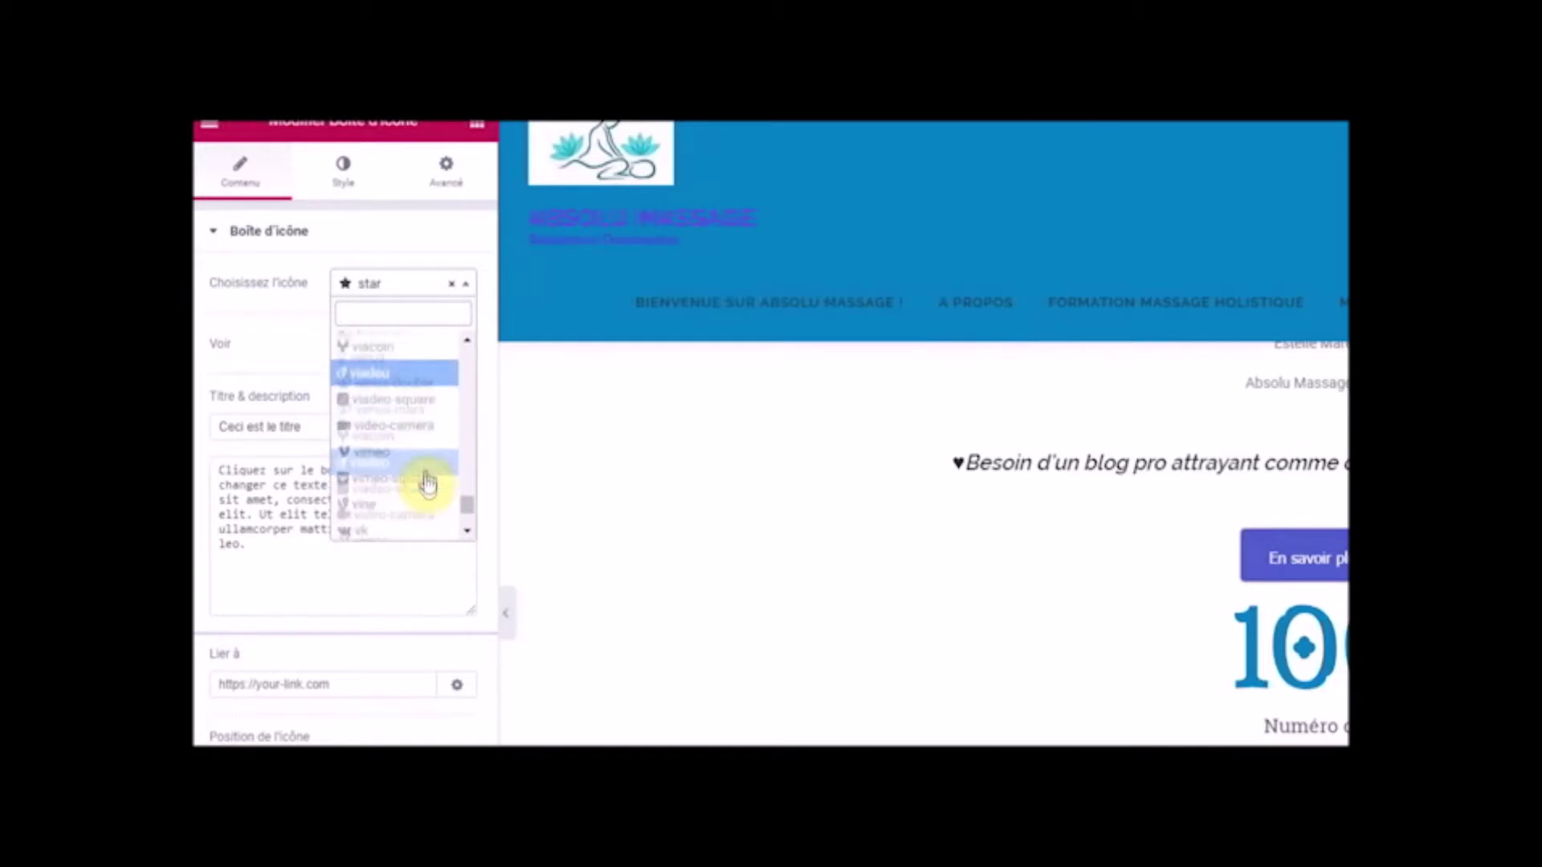
scroll(427, 482, "down", 4)
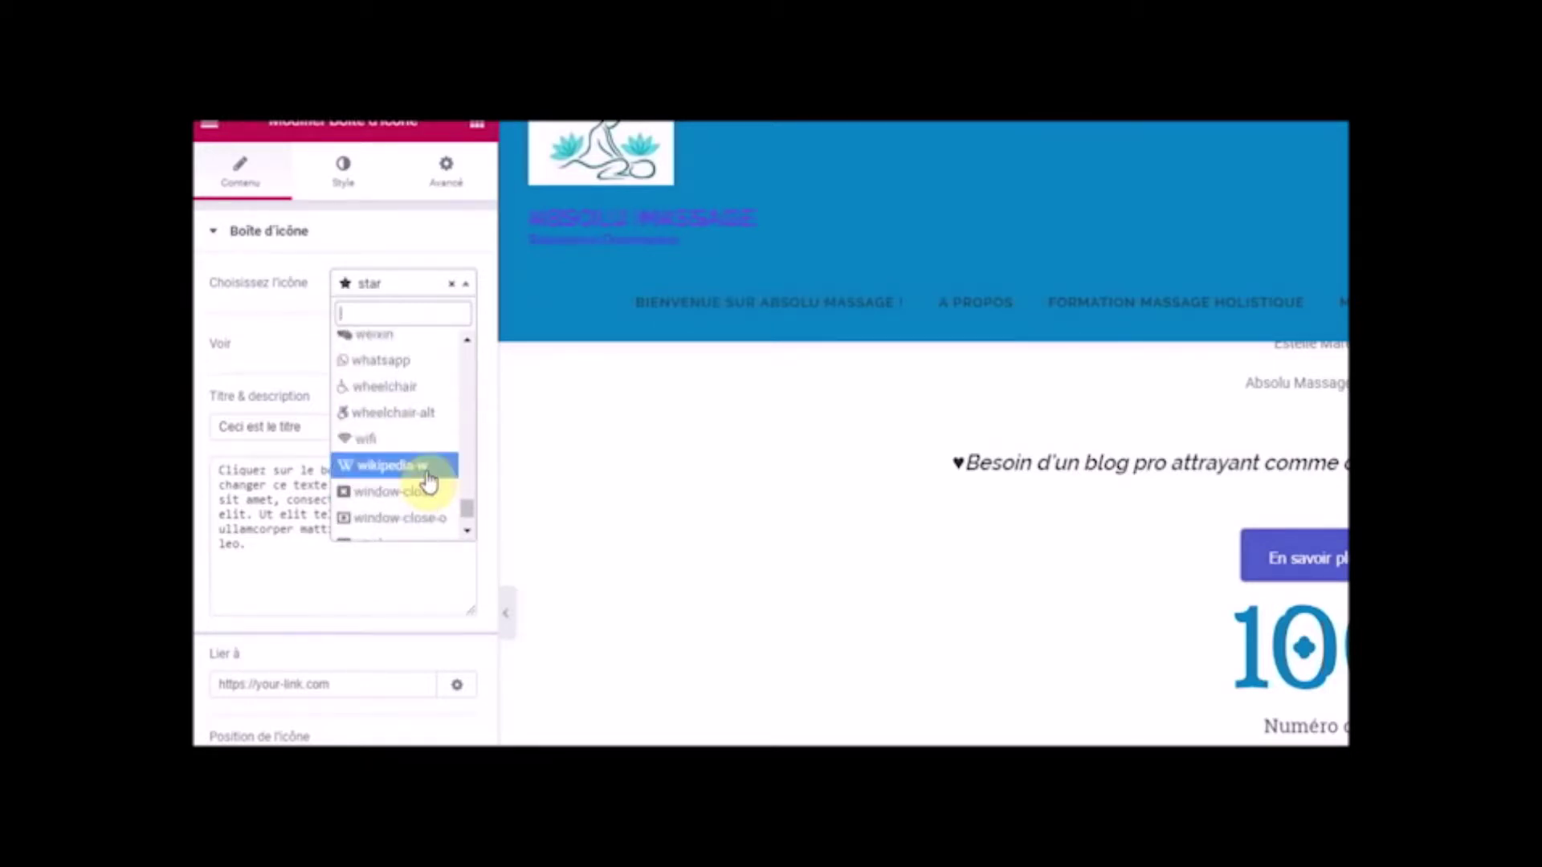
scroll(427, 481, "down", 5)
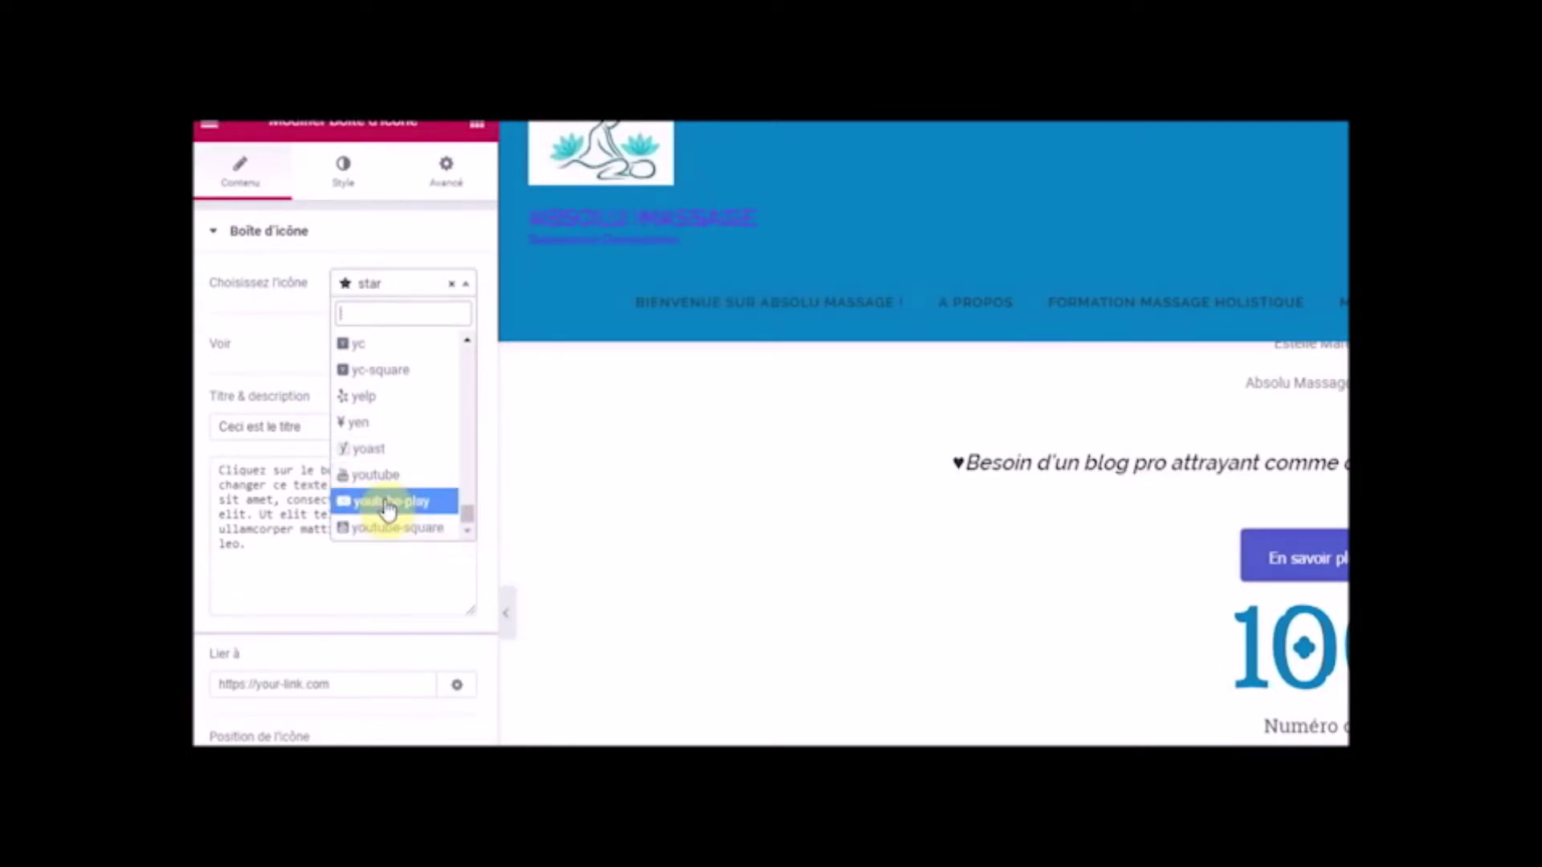
left_click(388, 506)
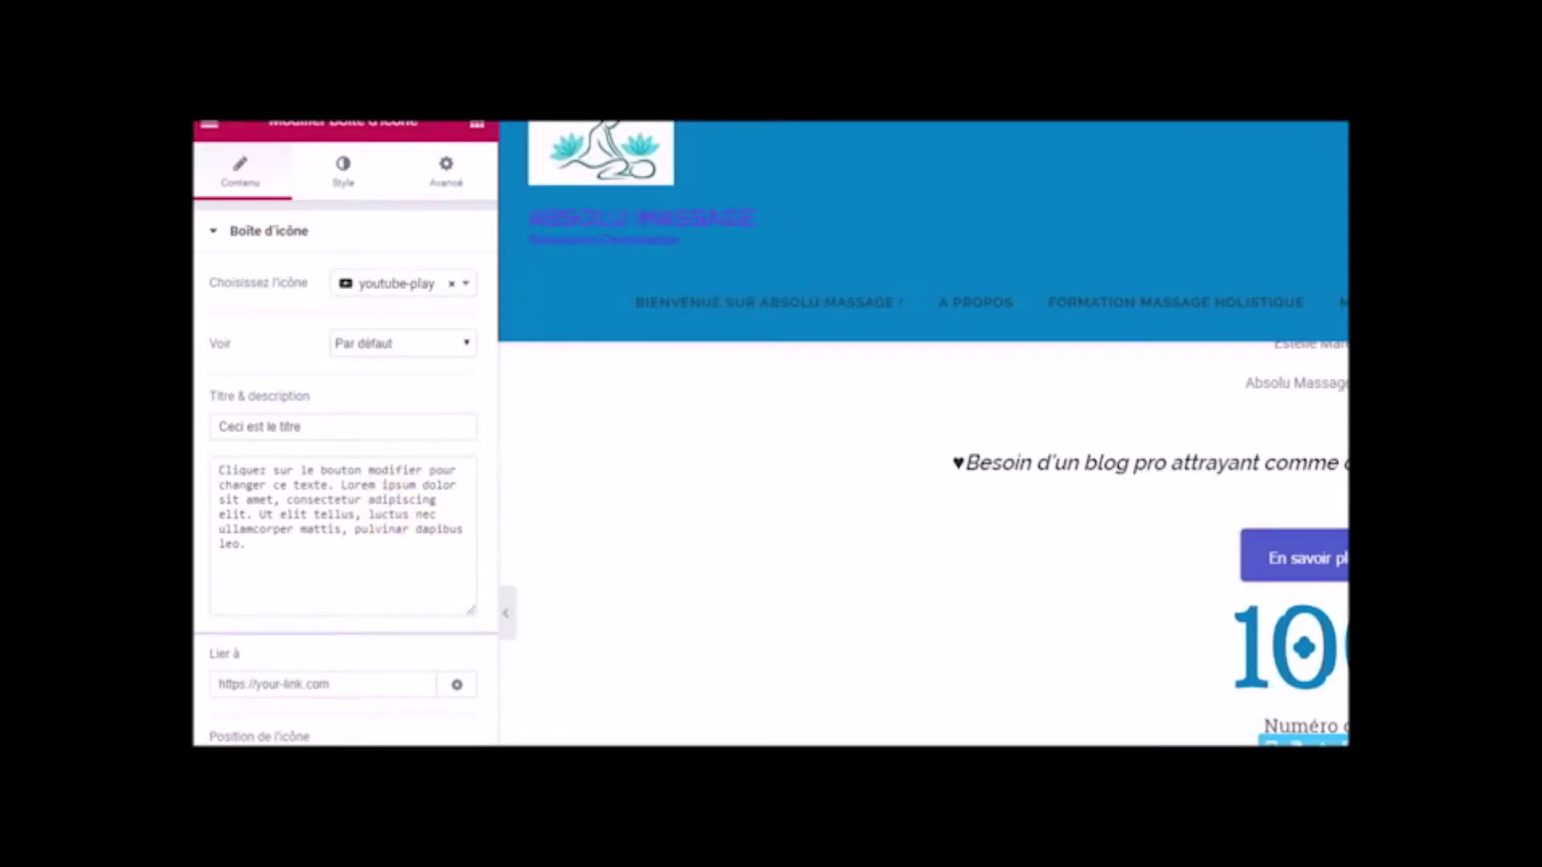
- Title the icon box "Notre chaine You Tube" and describe it as "Découvrez nos cours de massages professionnels holistiques et nos soins pour le corps."
left_click_drag(334, 428, 213, 413)
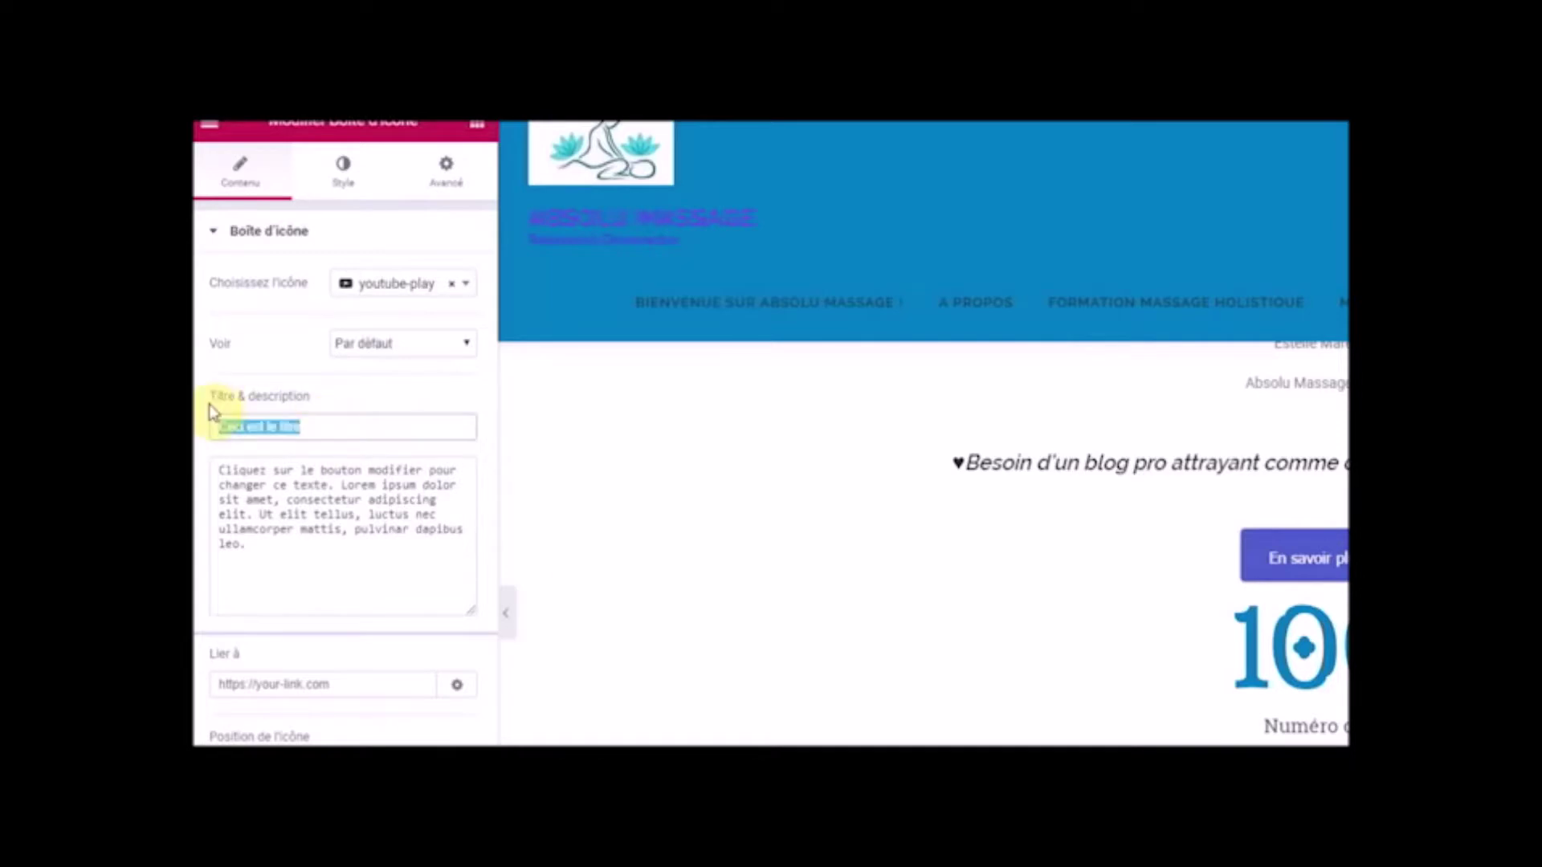
type("Notre chaine You Tube")
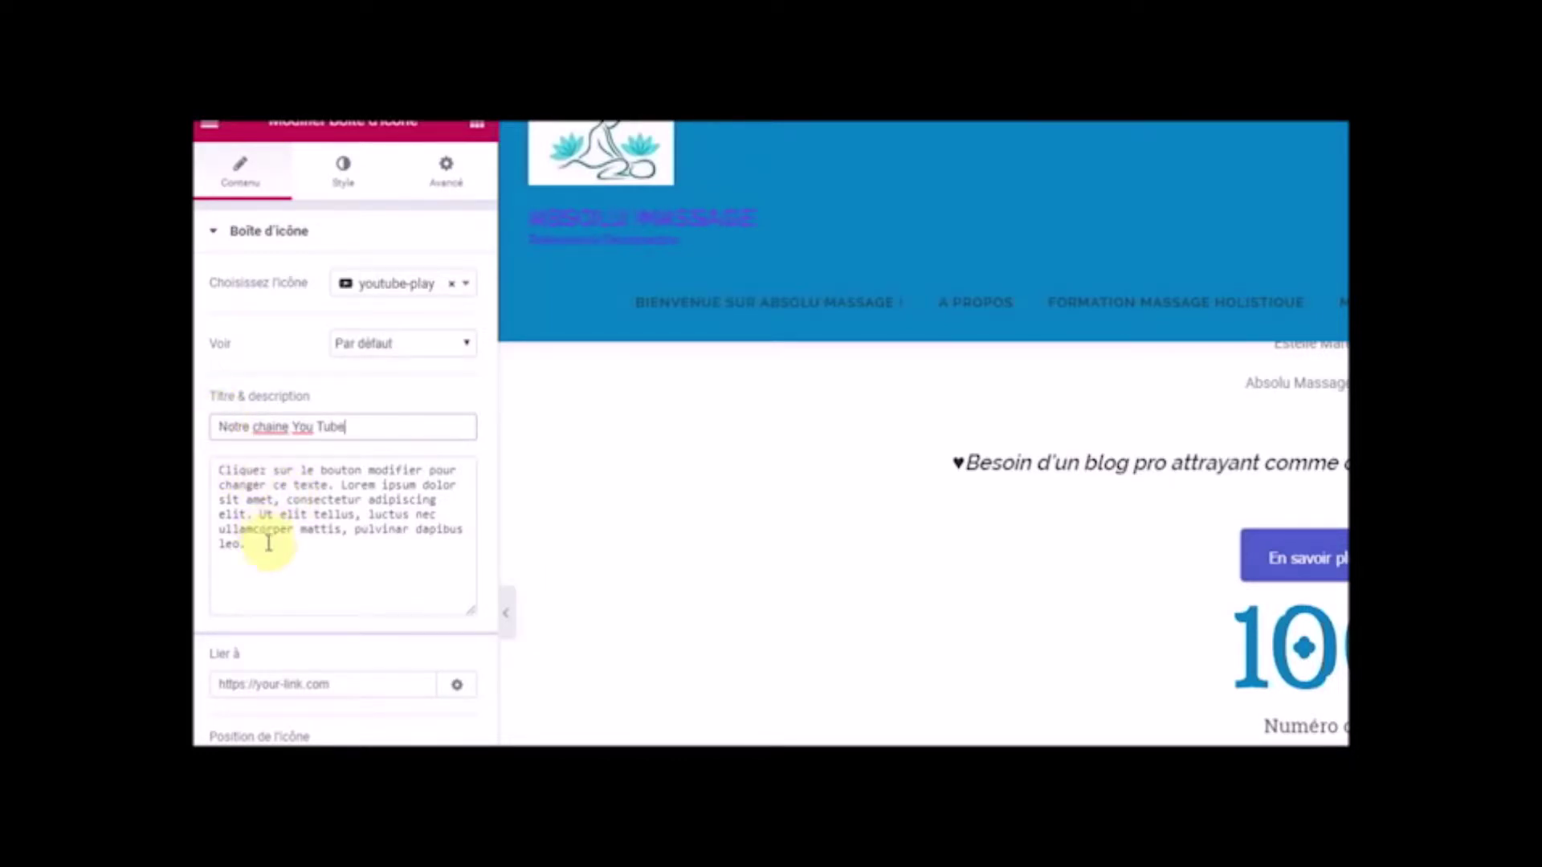
left_click_drag(215, 467, 244, 541)
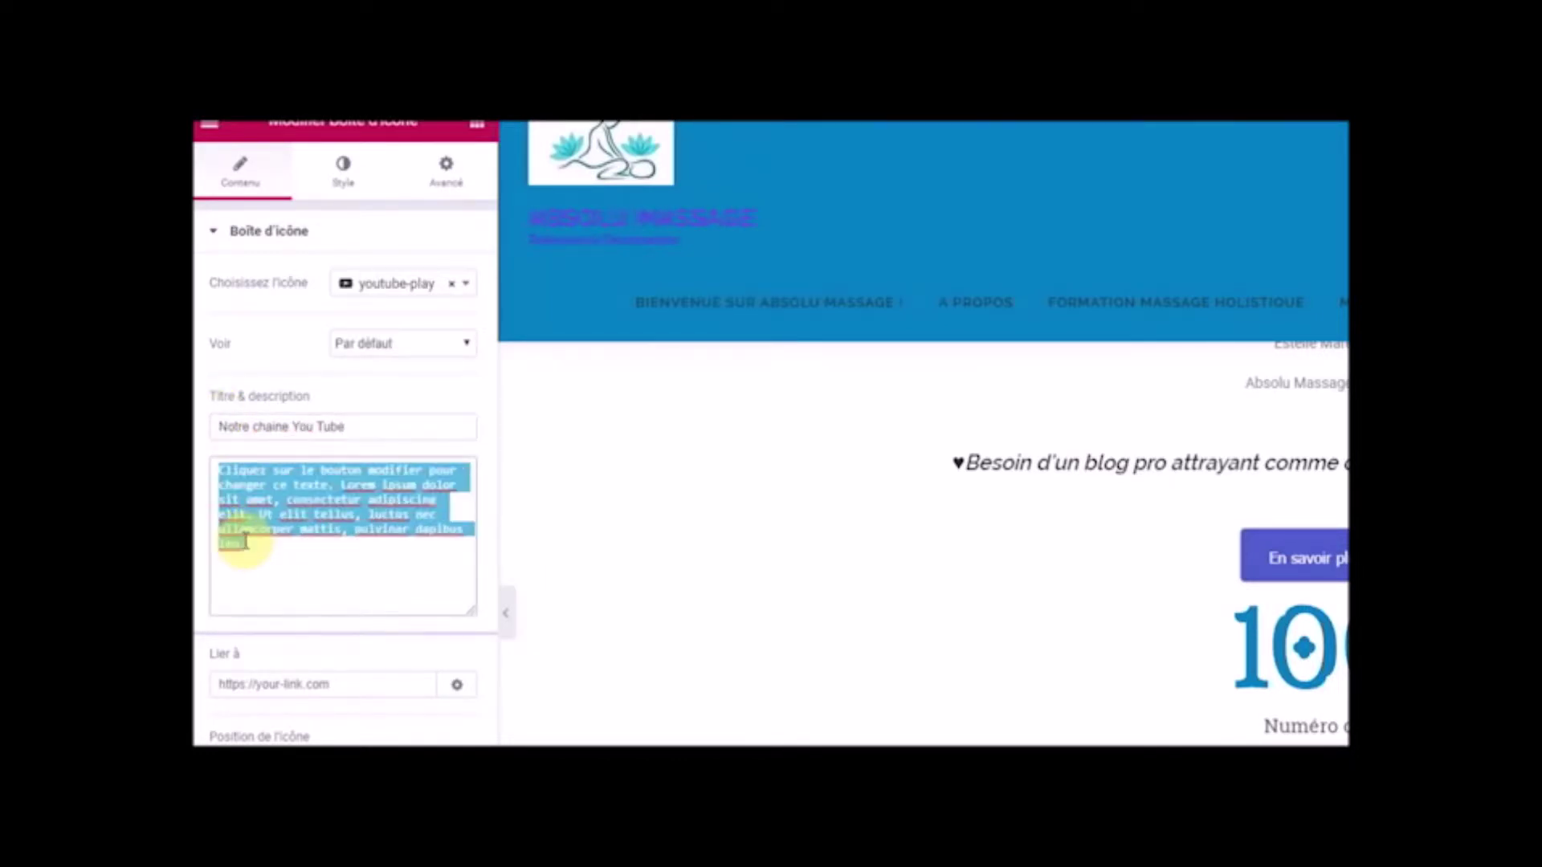
key("BackSpace")
type("Découvrez nos")
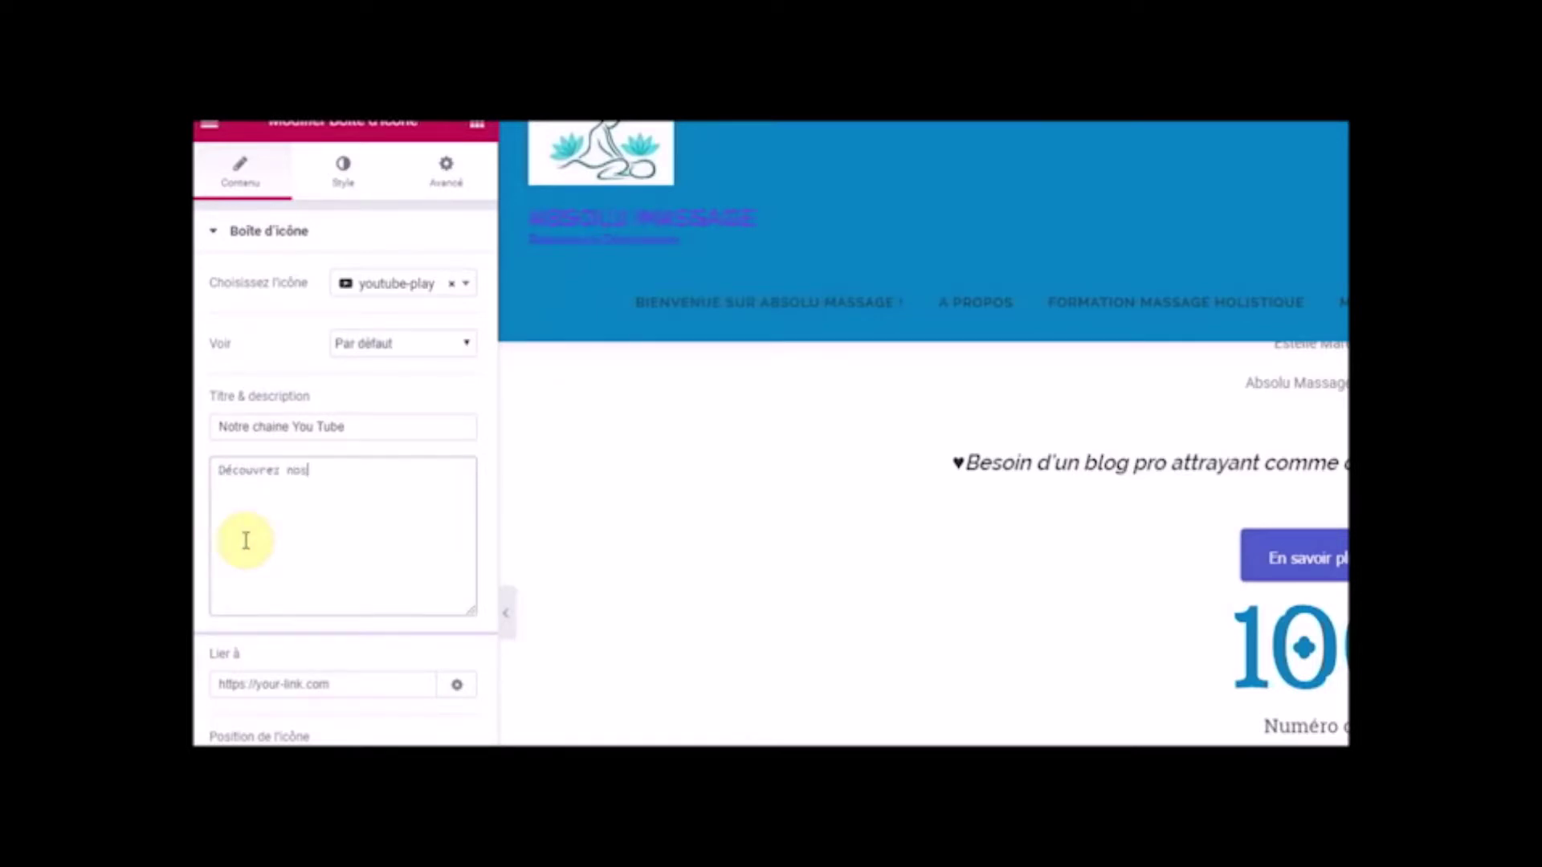
type(" cours de massages professionnels ho")
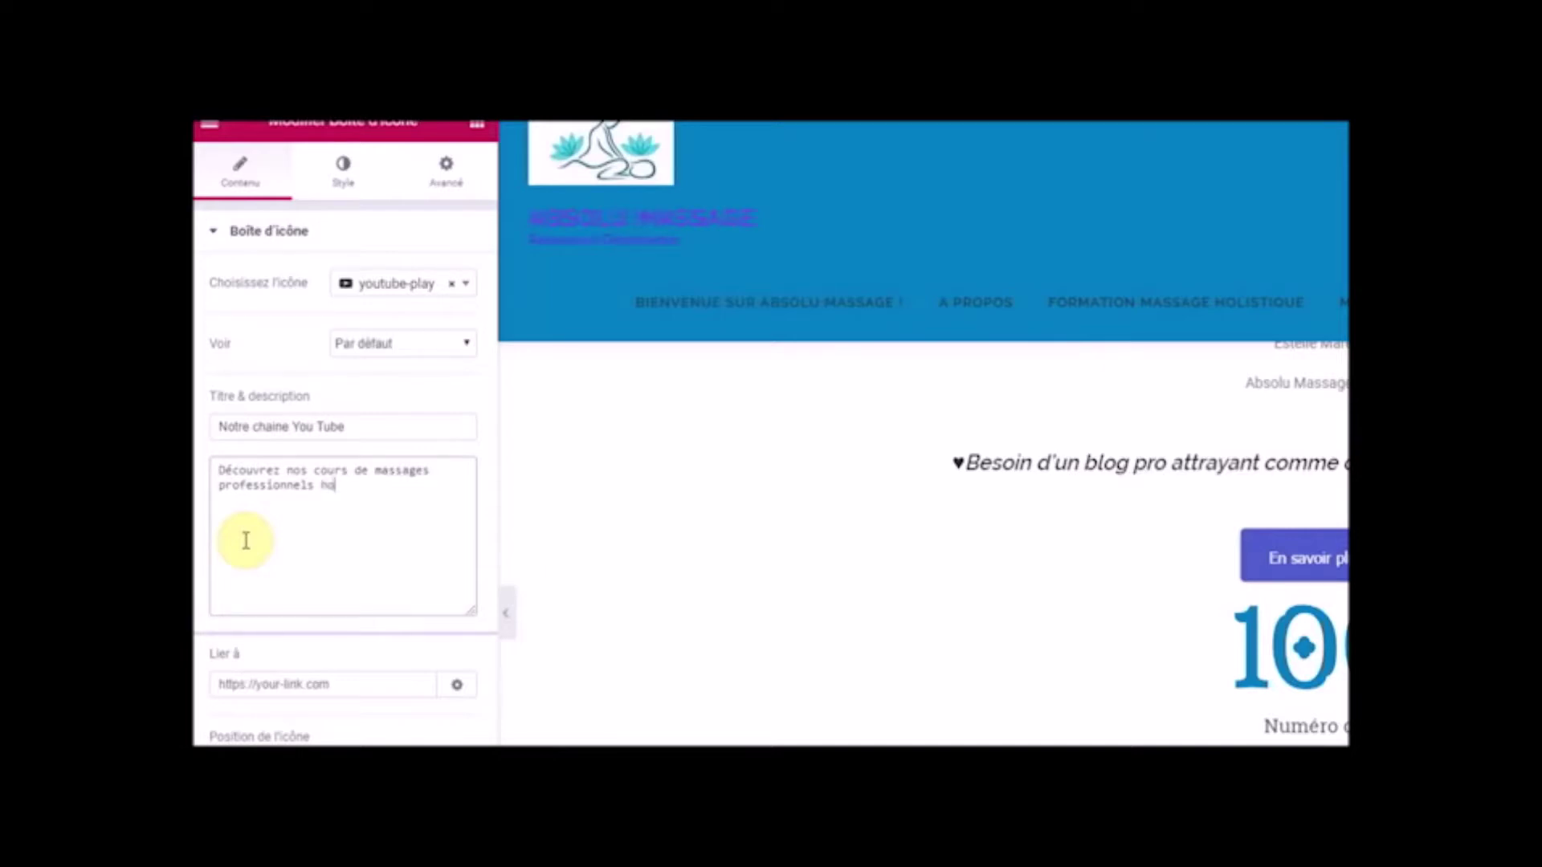
type("listiques et nos soins")
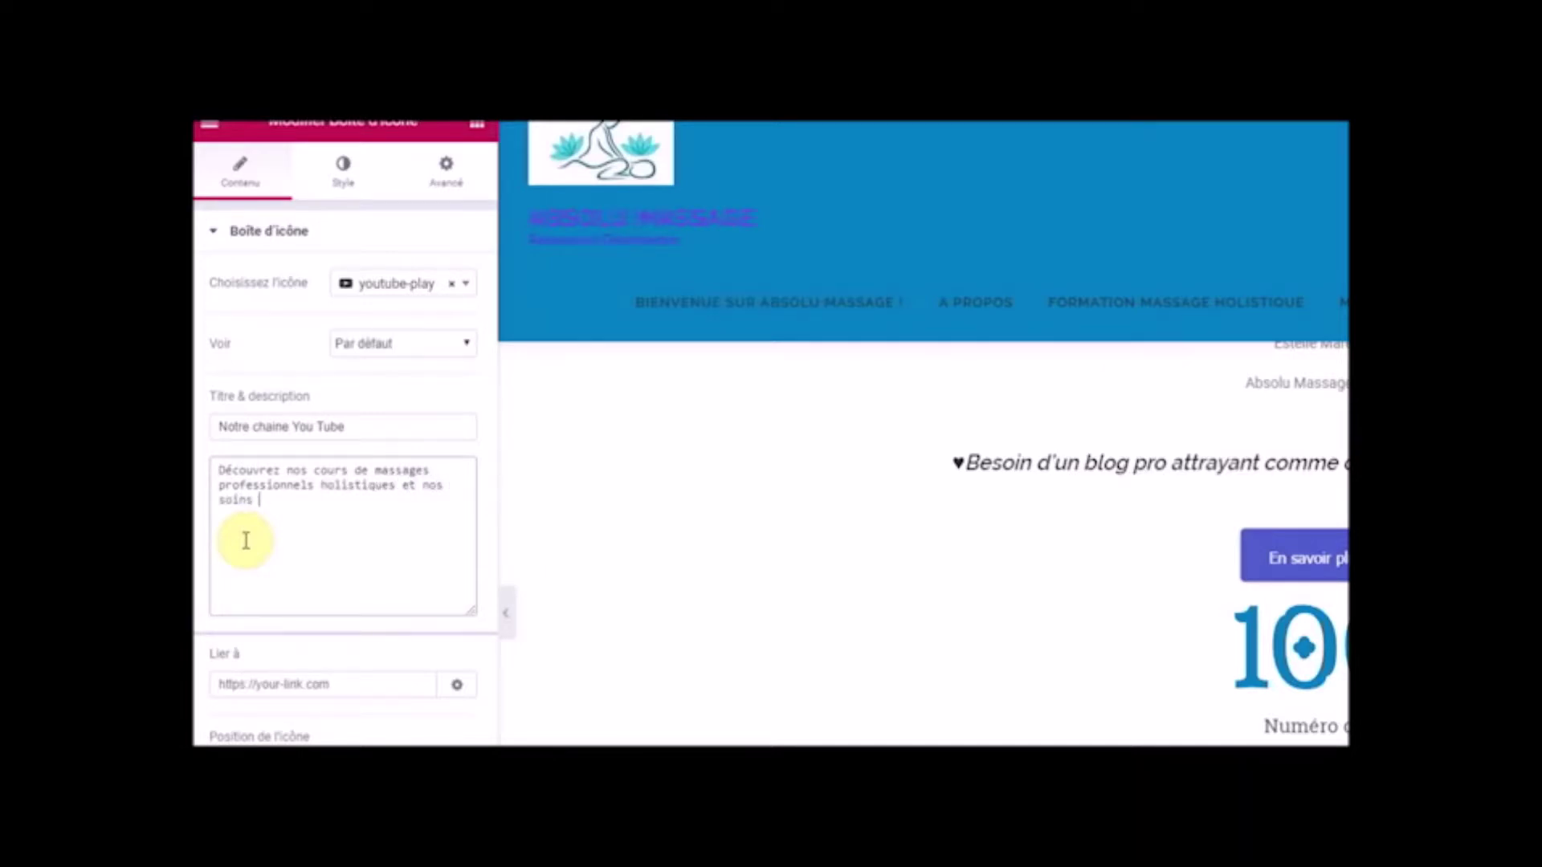
type(" pour le corps.")
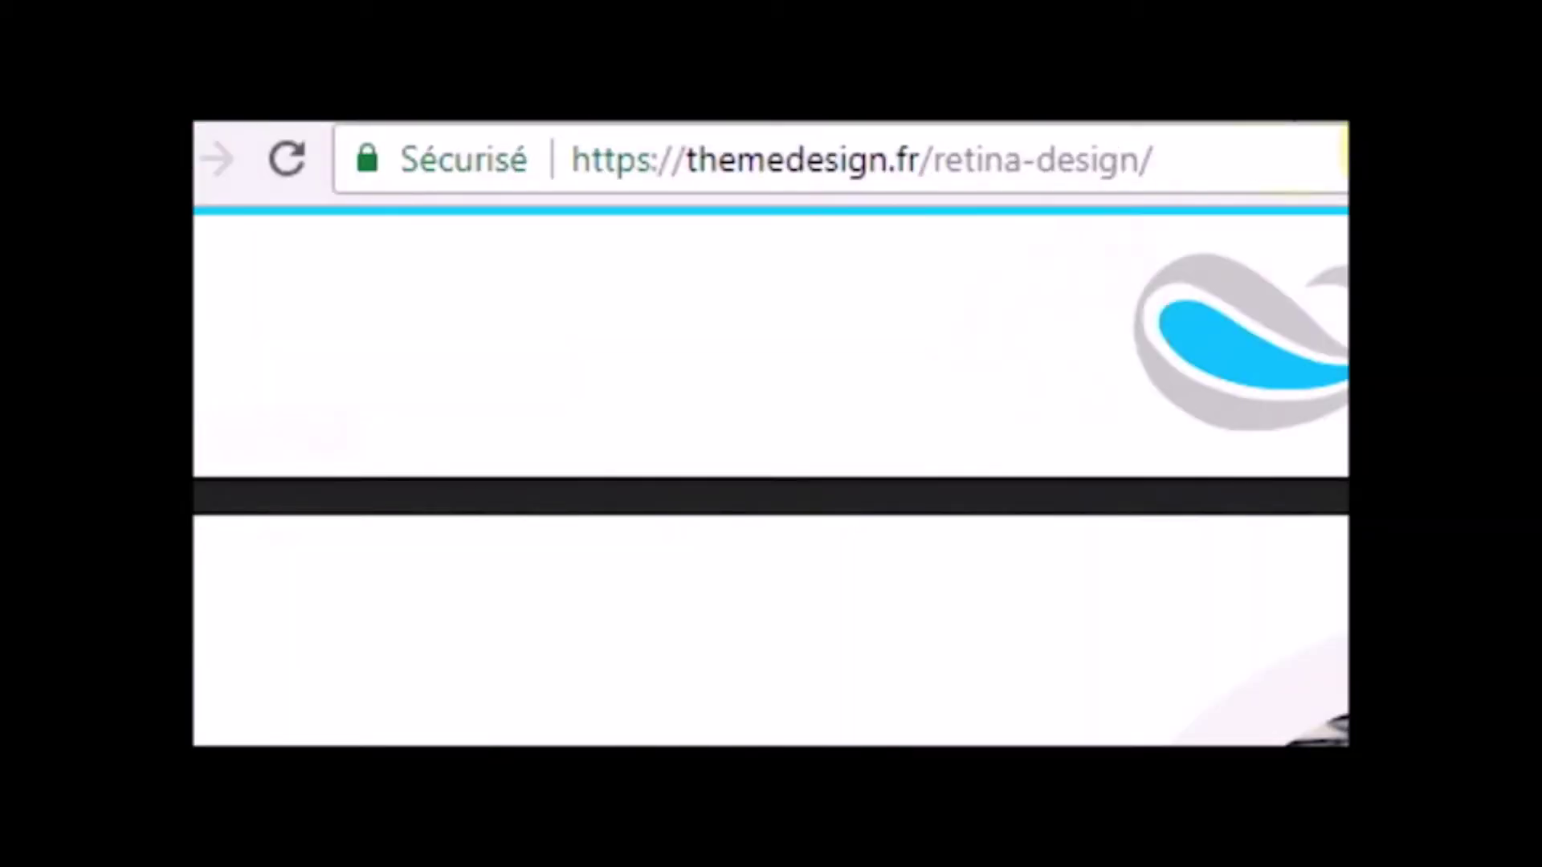
- Switch to the other browser page, search the web for "you tube" and open the YouTube site
left_click(393, 135)
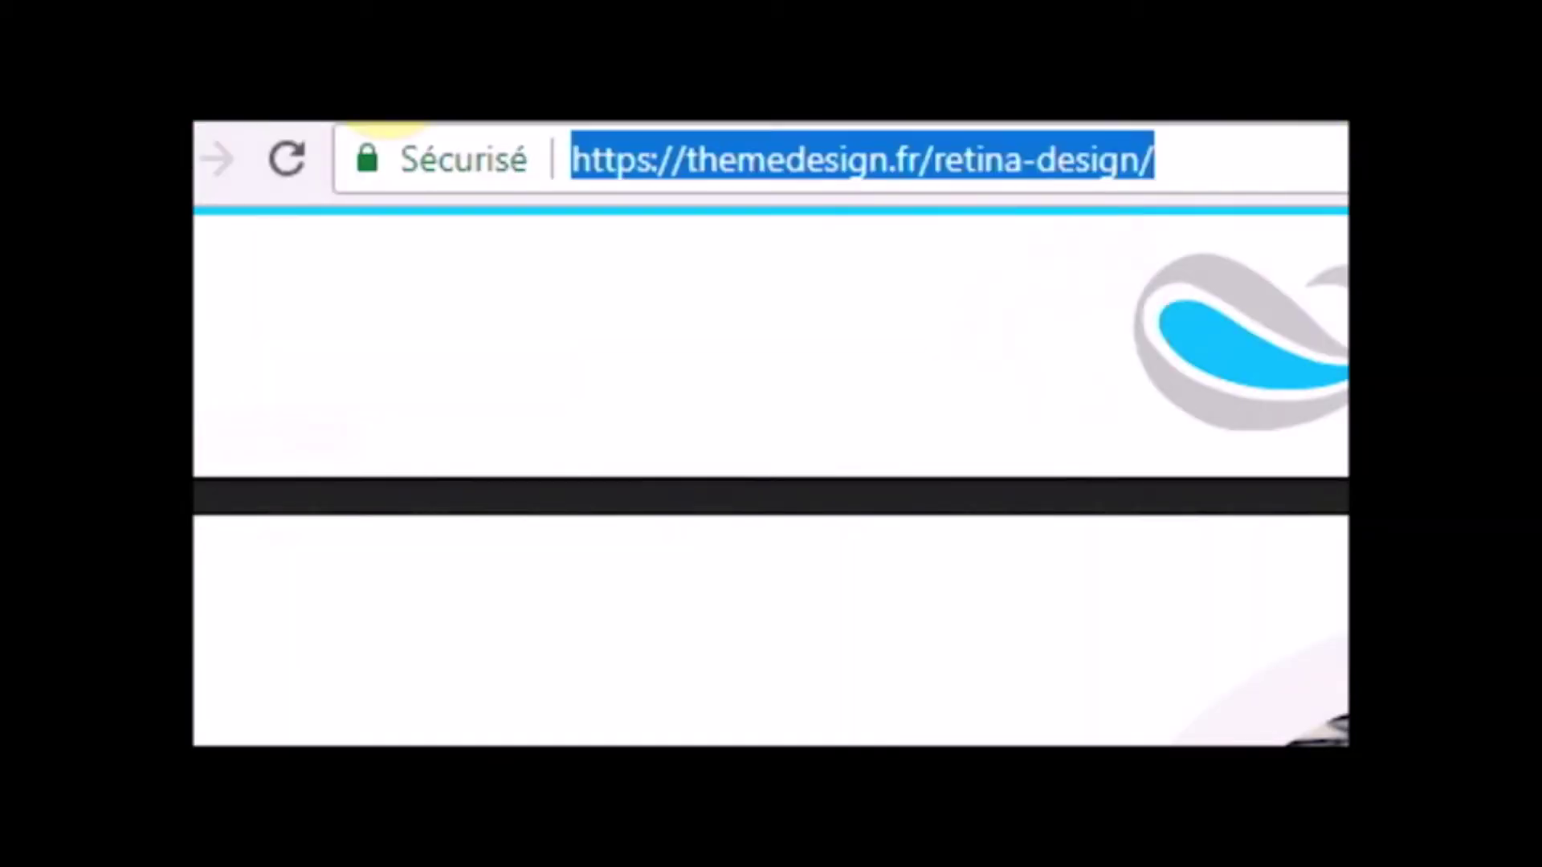
key("BackSpace")
type("you tube")
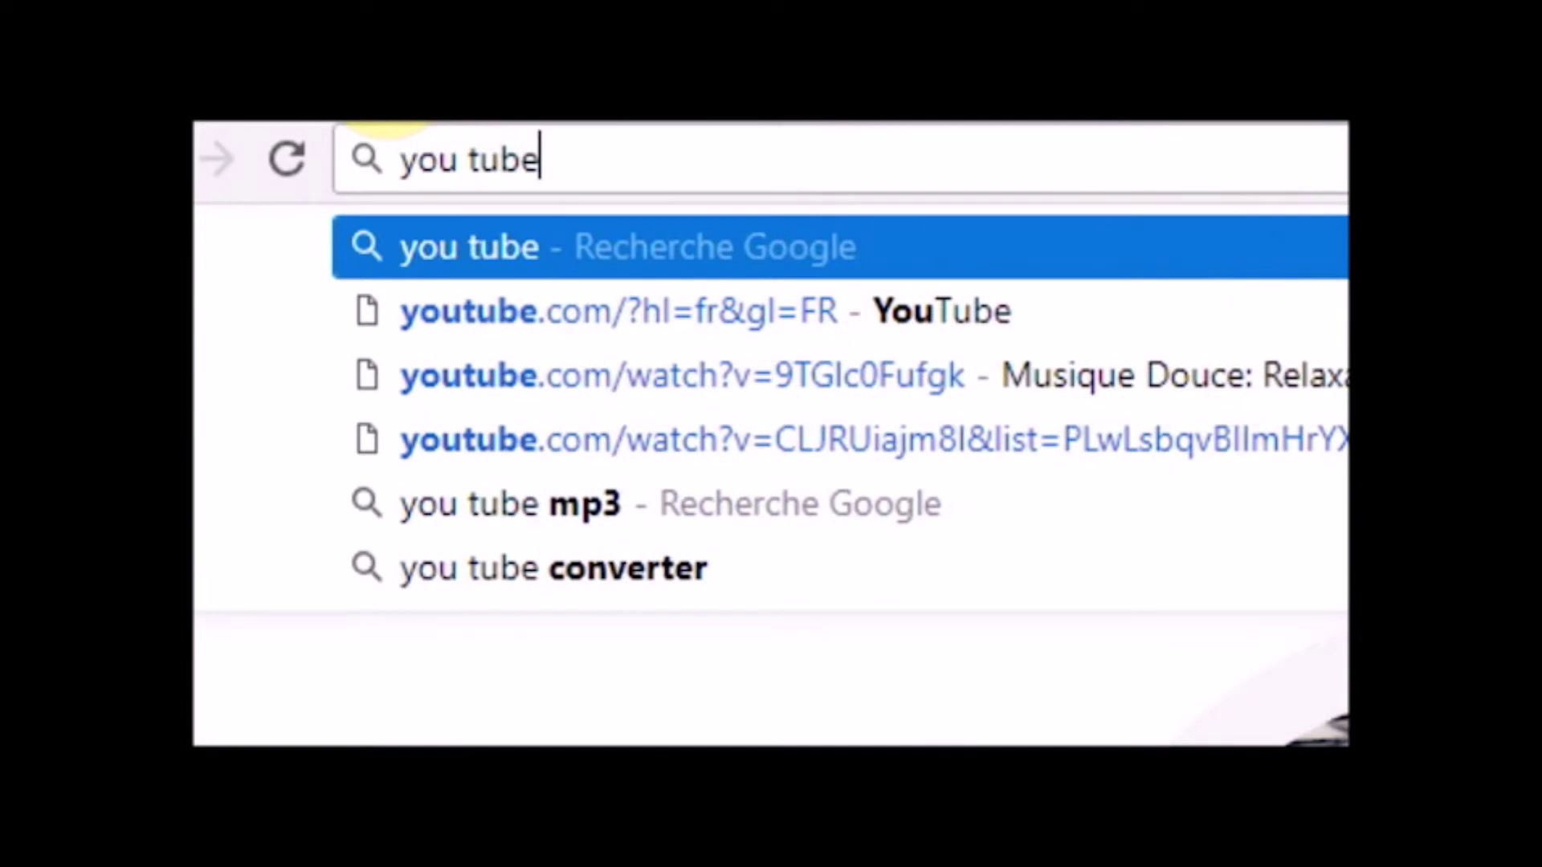
key("Return")
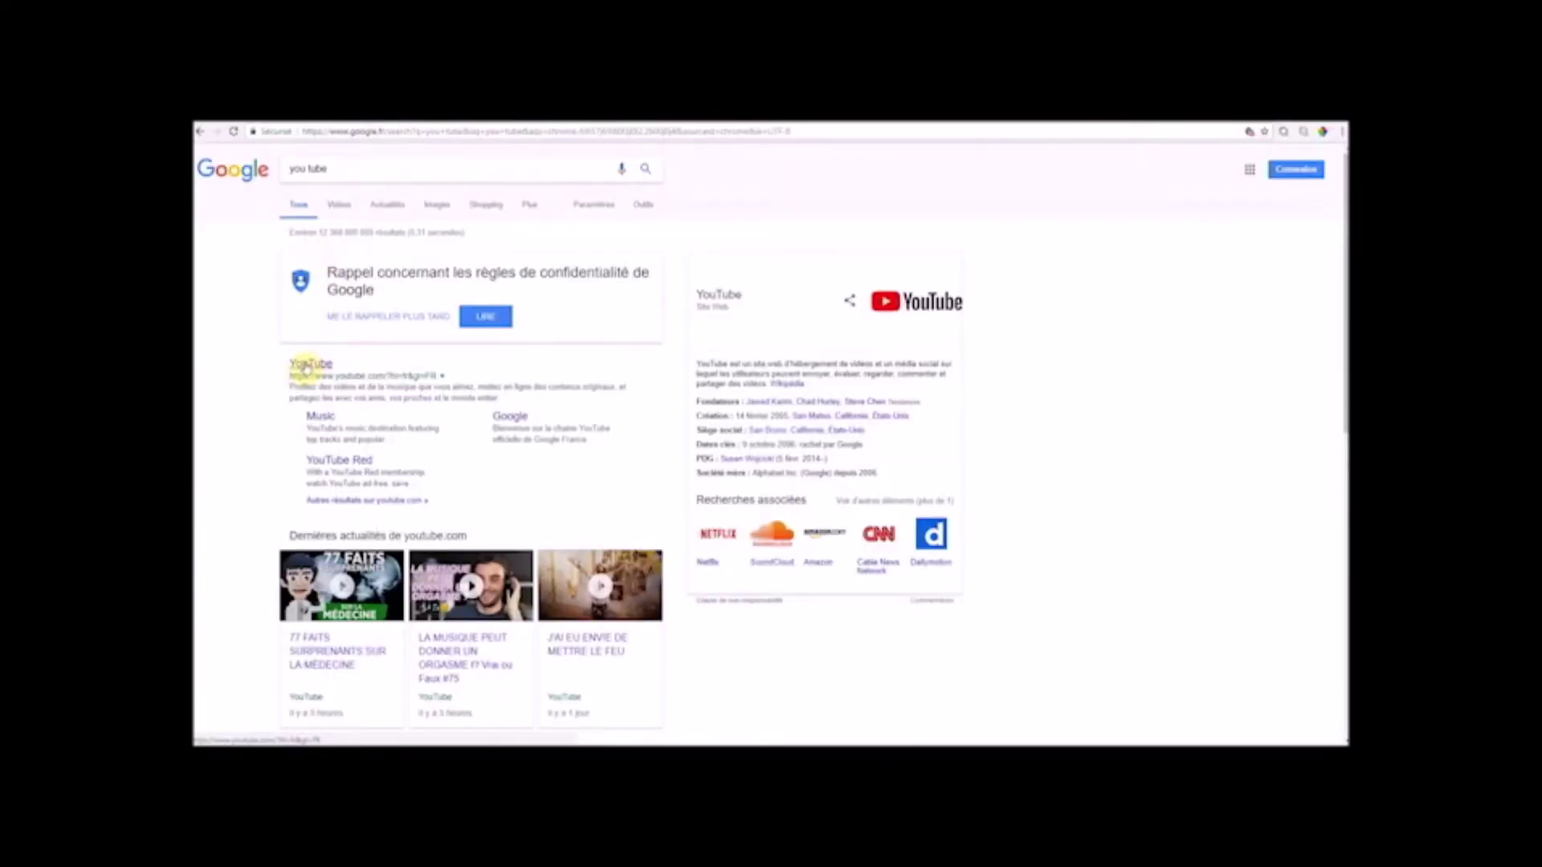
left_click(305, 366)
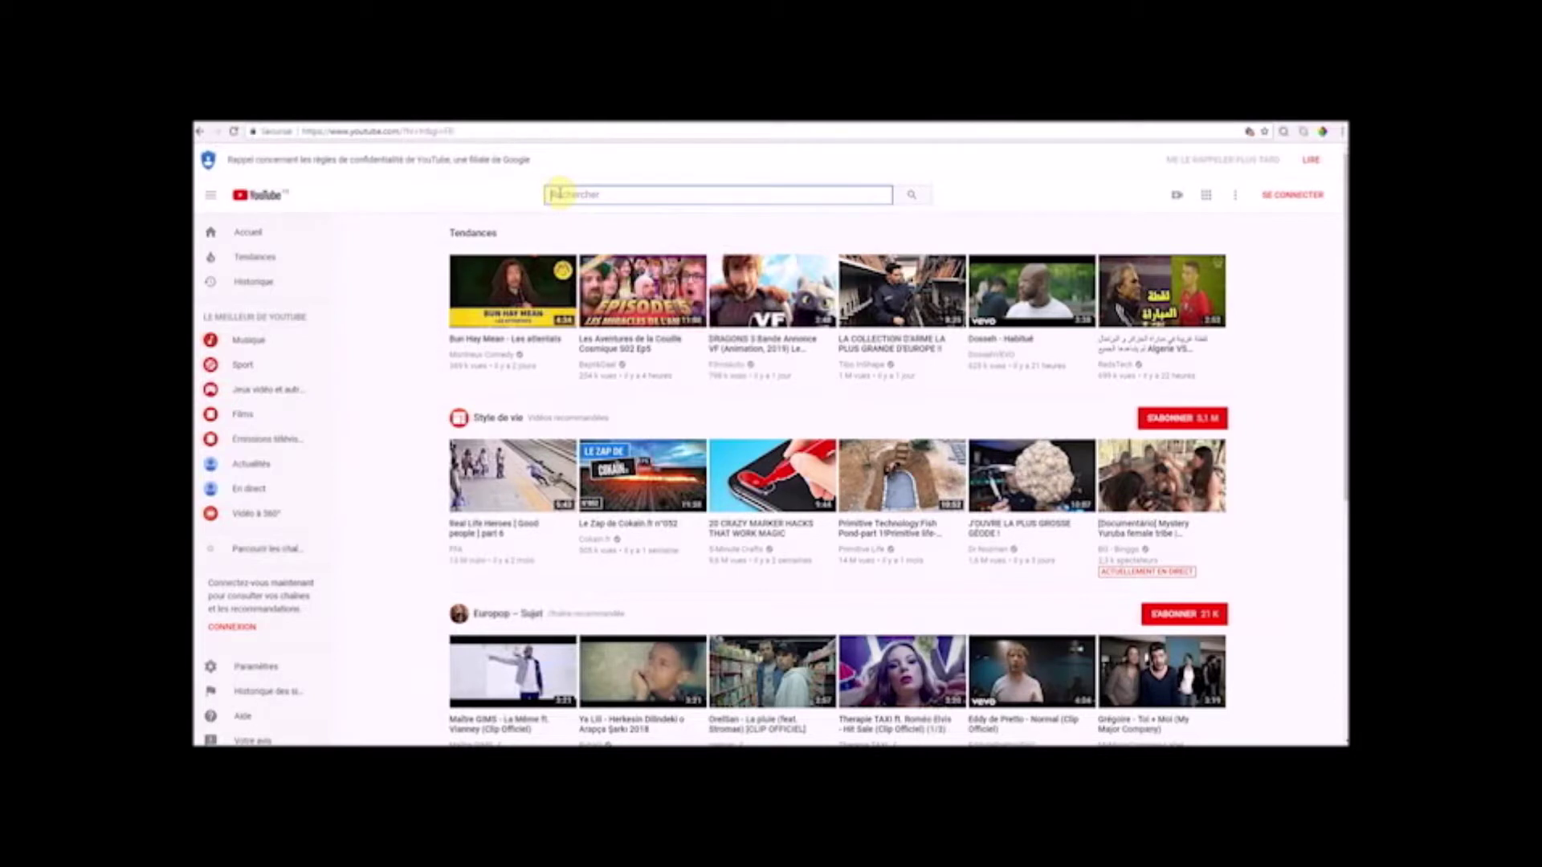
- Find the Astral Butterfly channel on YouTube and copy the address of its channel page
type("astral butterfgly")
key("Return")
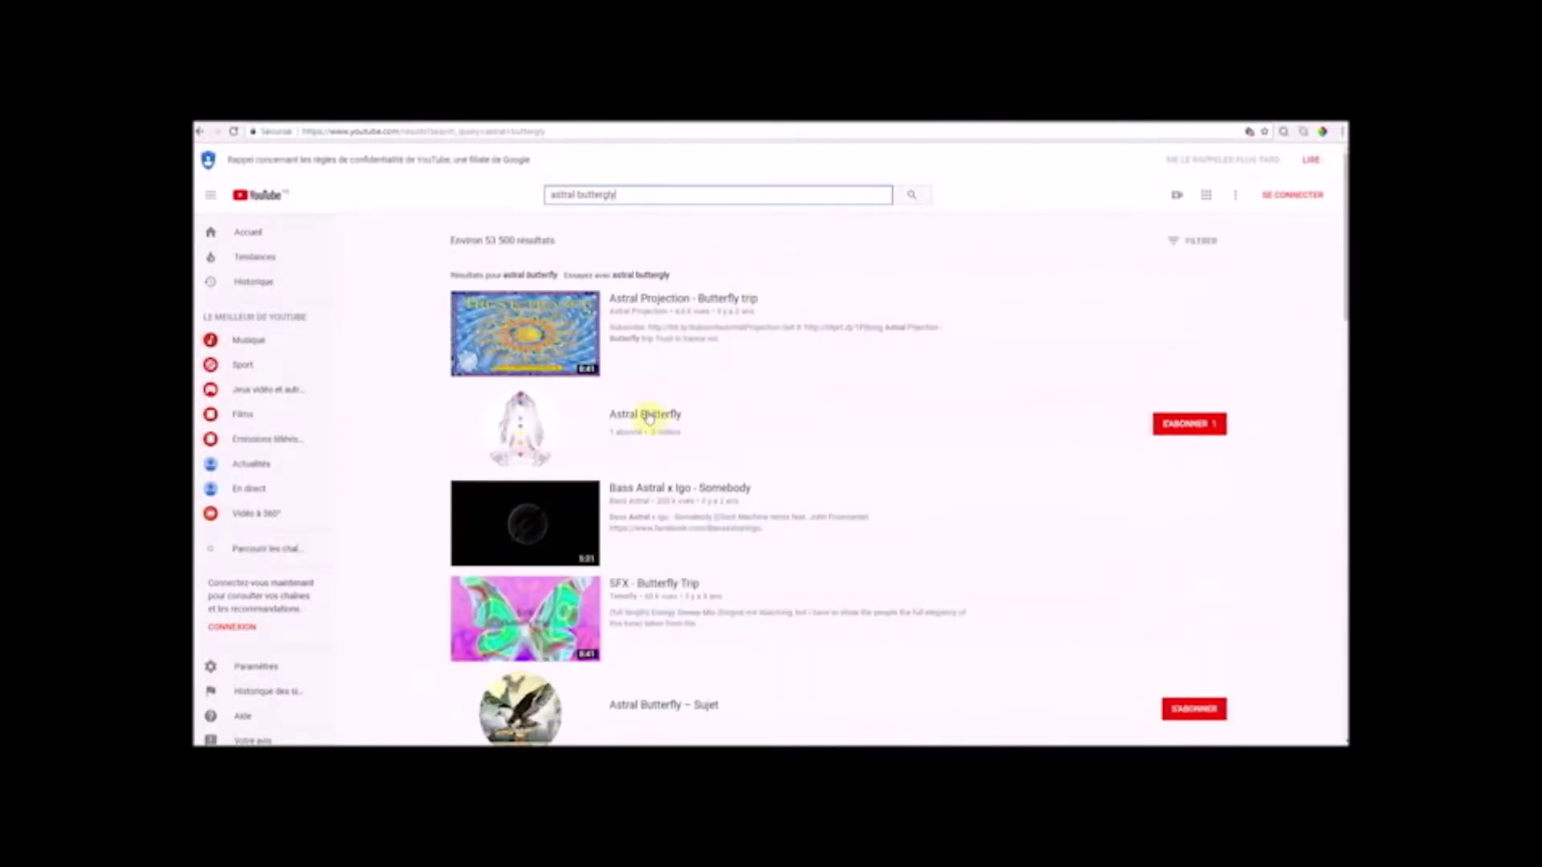
left_click(645, 414)
left_click(552, 131)
right_click(554, 132)
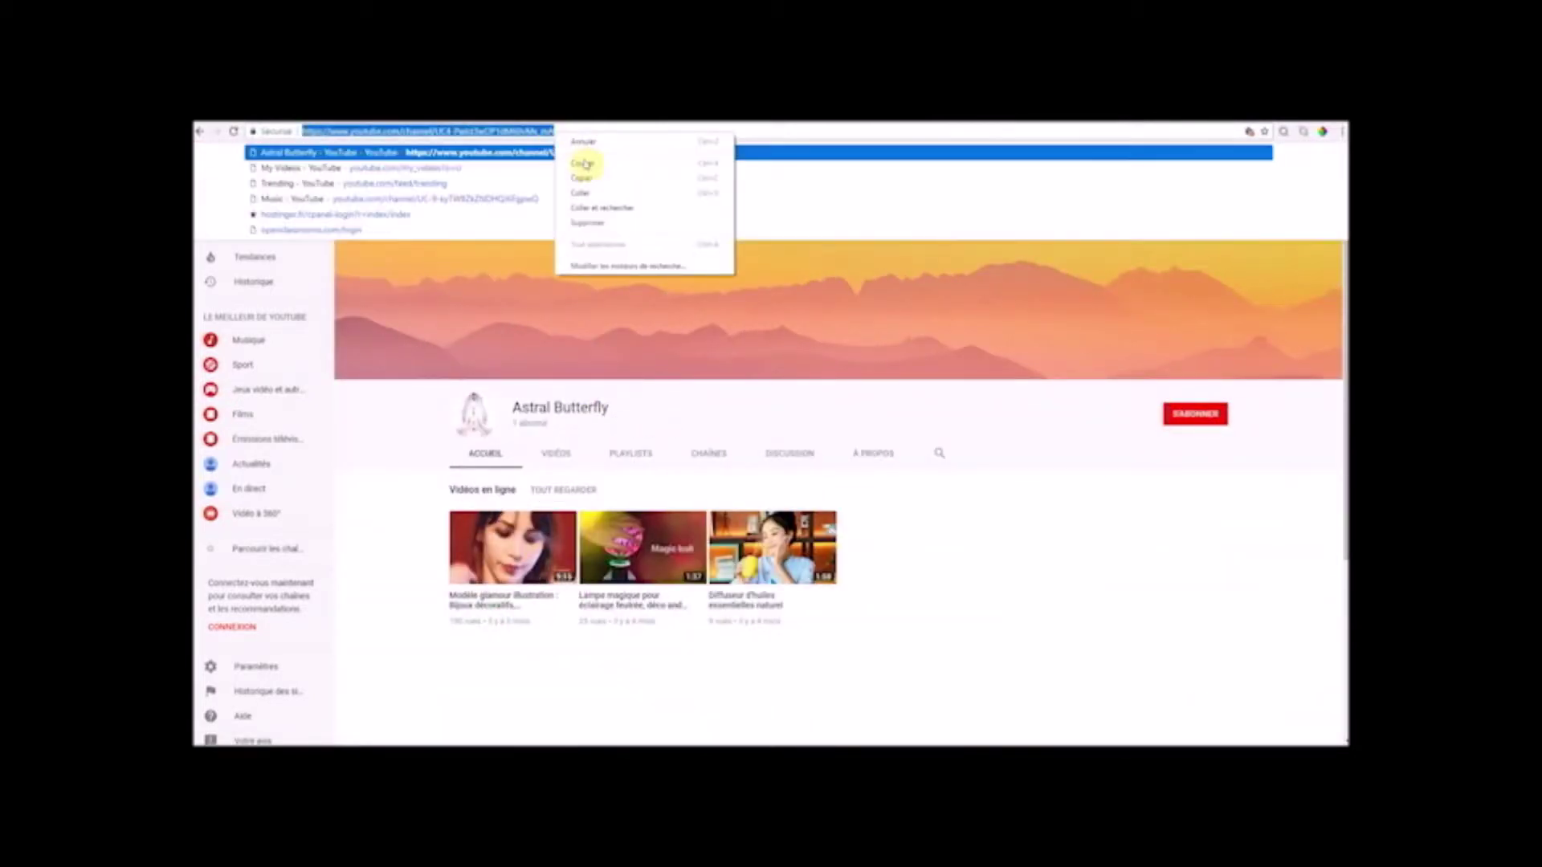
left_click(582, 178)
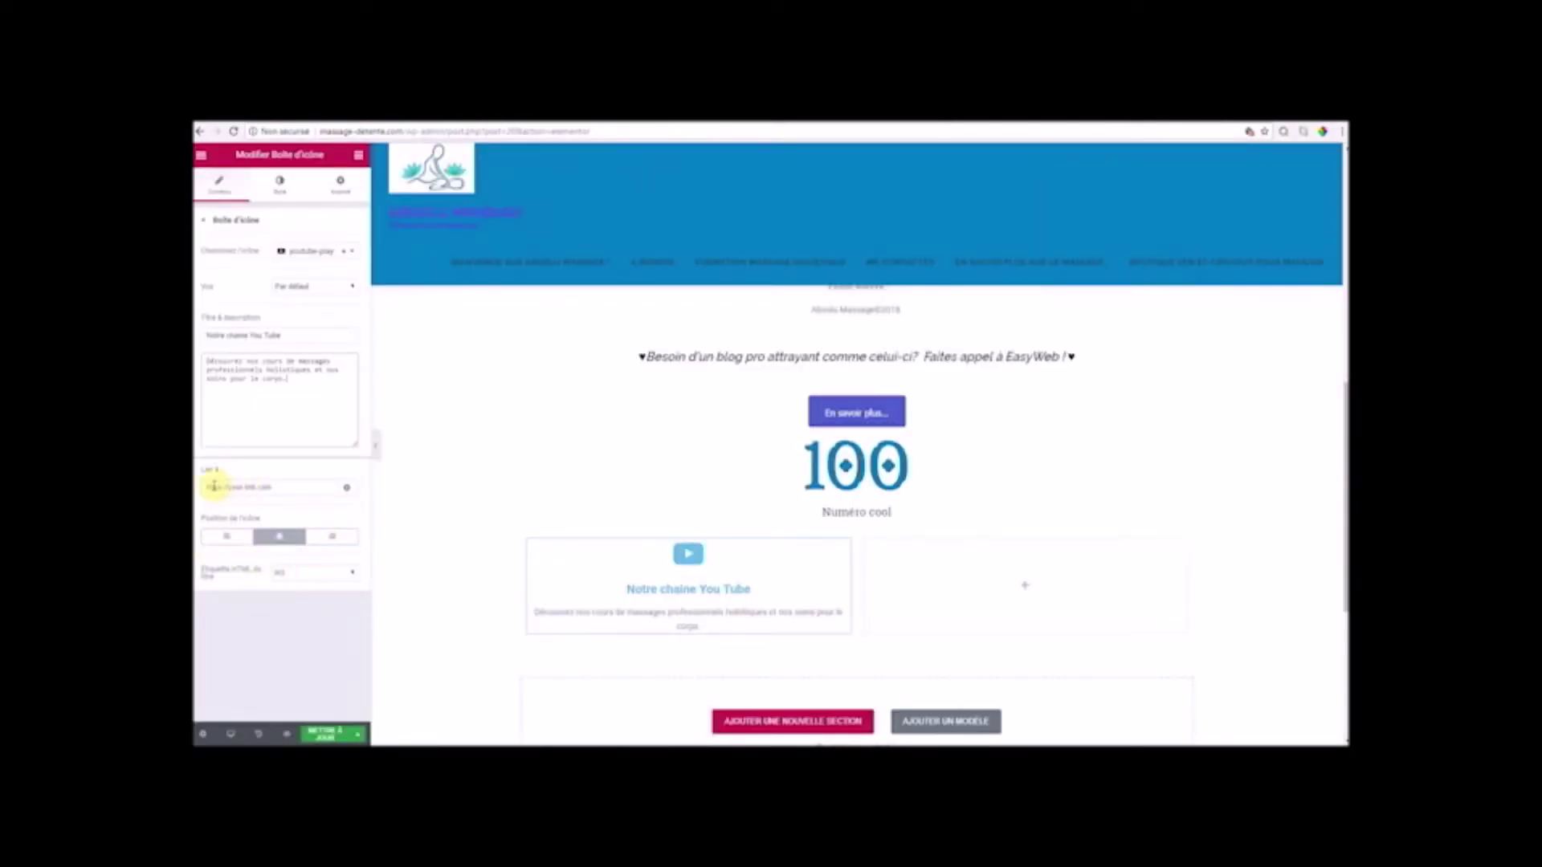
- Back in Elementor, link the "Notre chaine You Tube" icon box to the copied channel address
right_click(214, 486)
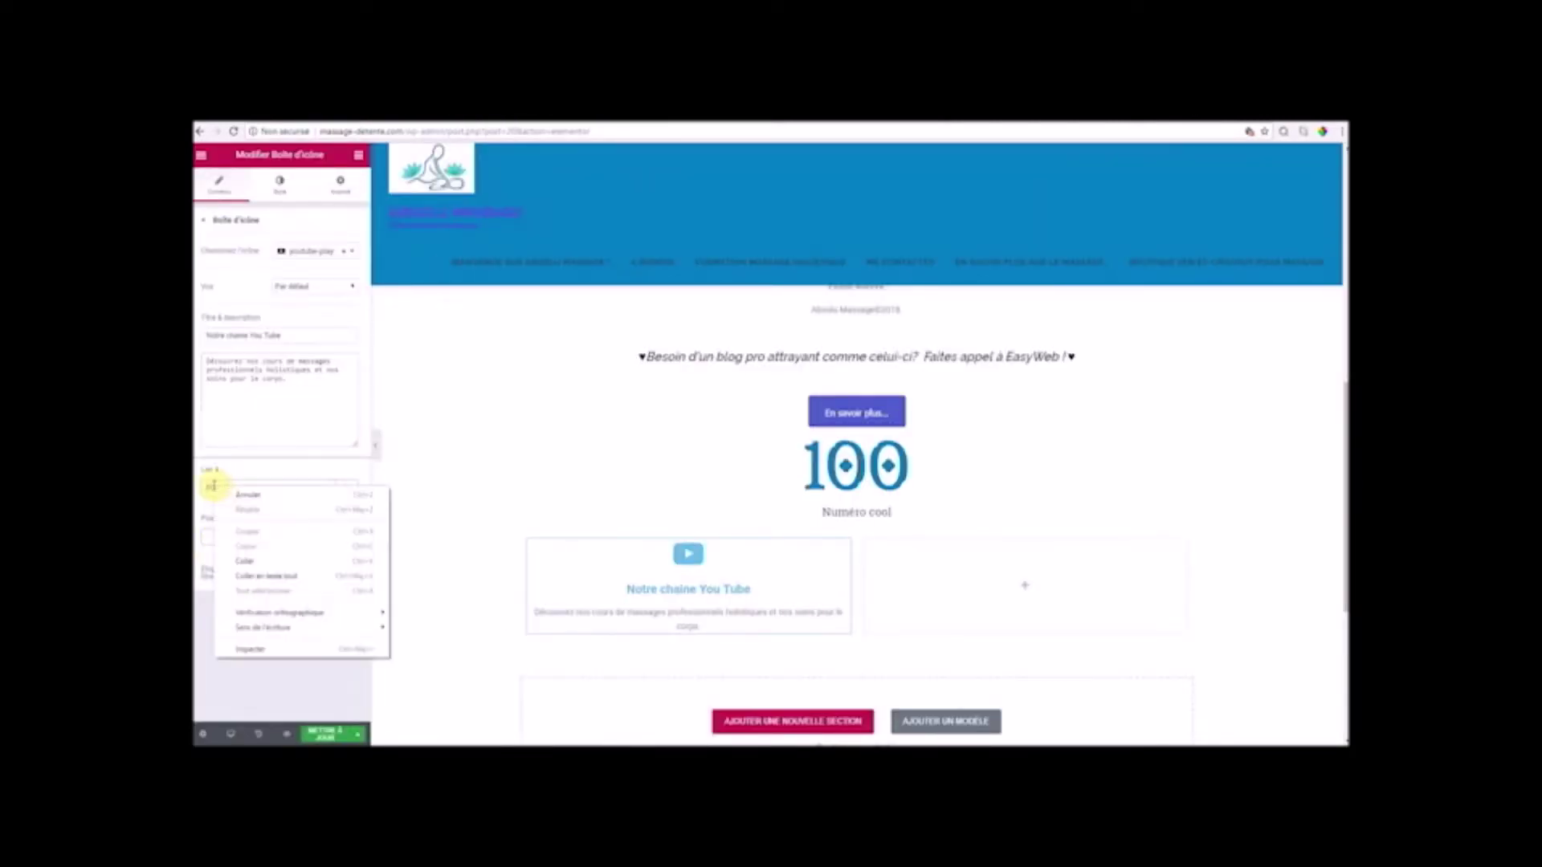
left_click(250, 552)
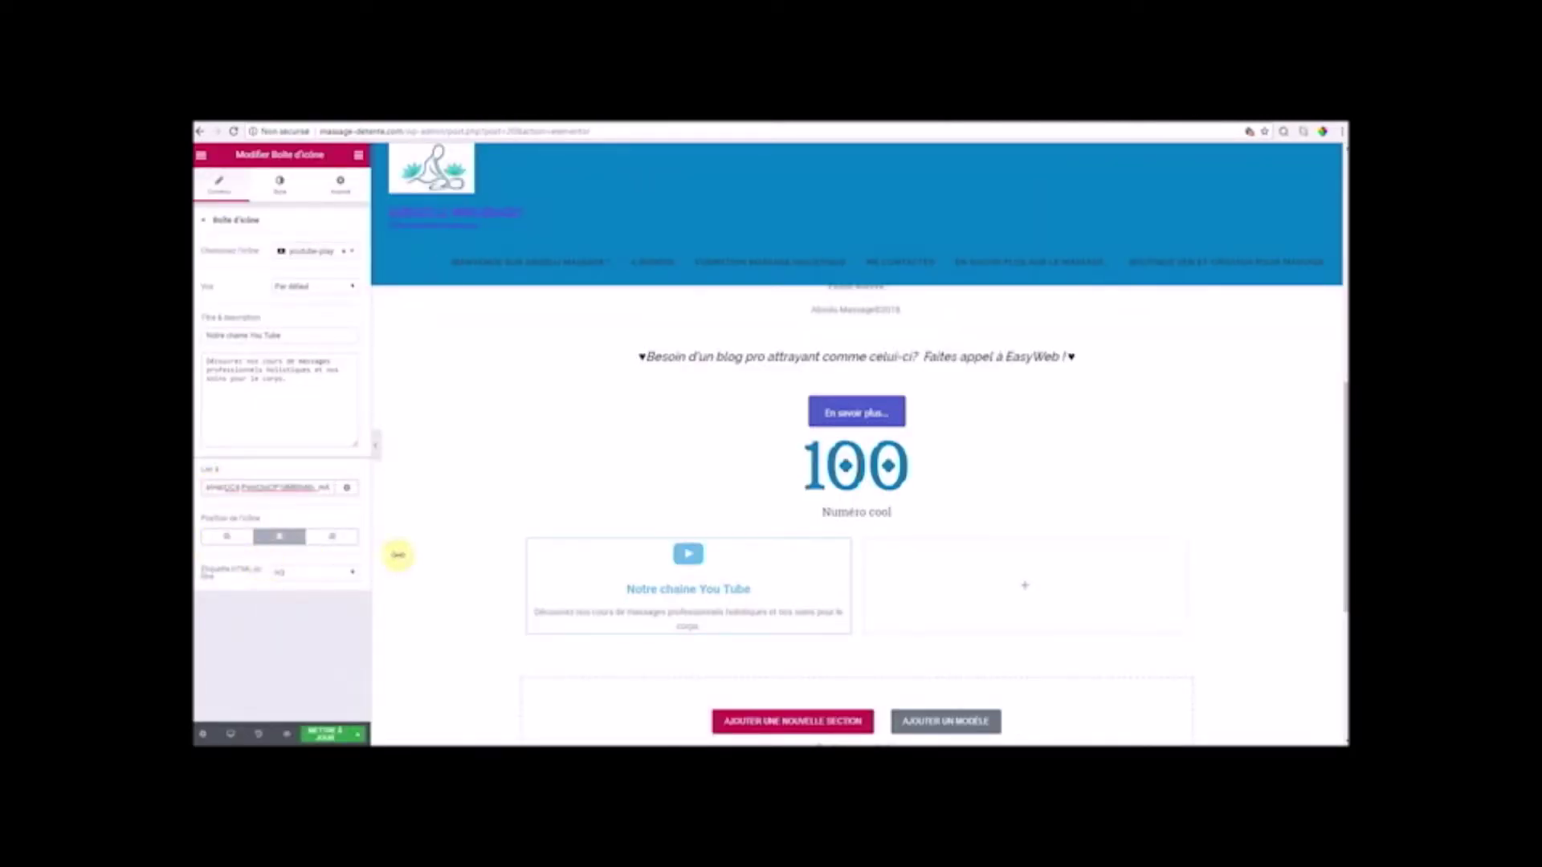
left_click(441, 557)
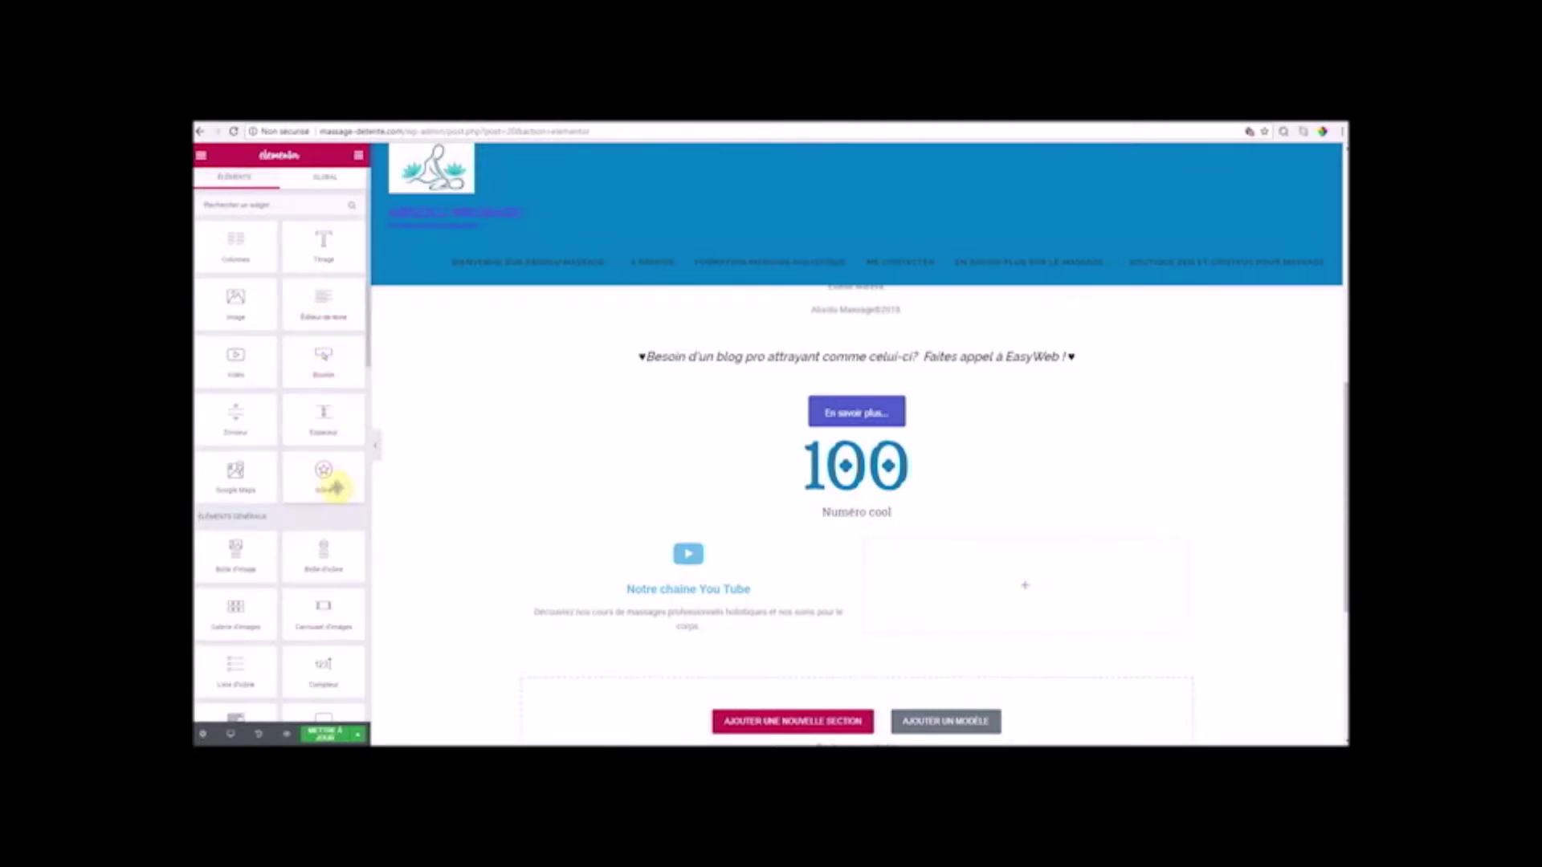
- Try a plain icon in the right column of the two-column section and put an icon box there instead
left_click_drag(325, 474, 1031, 582)
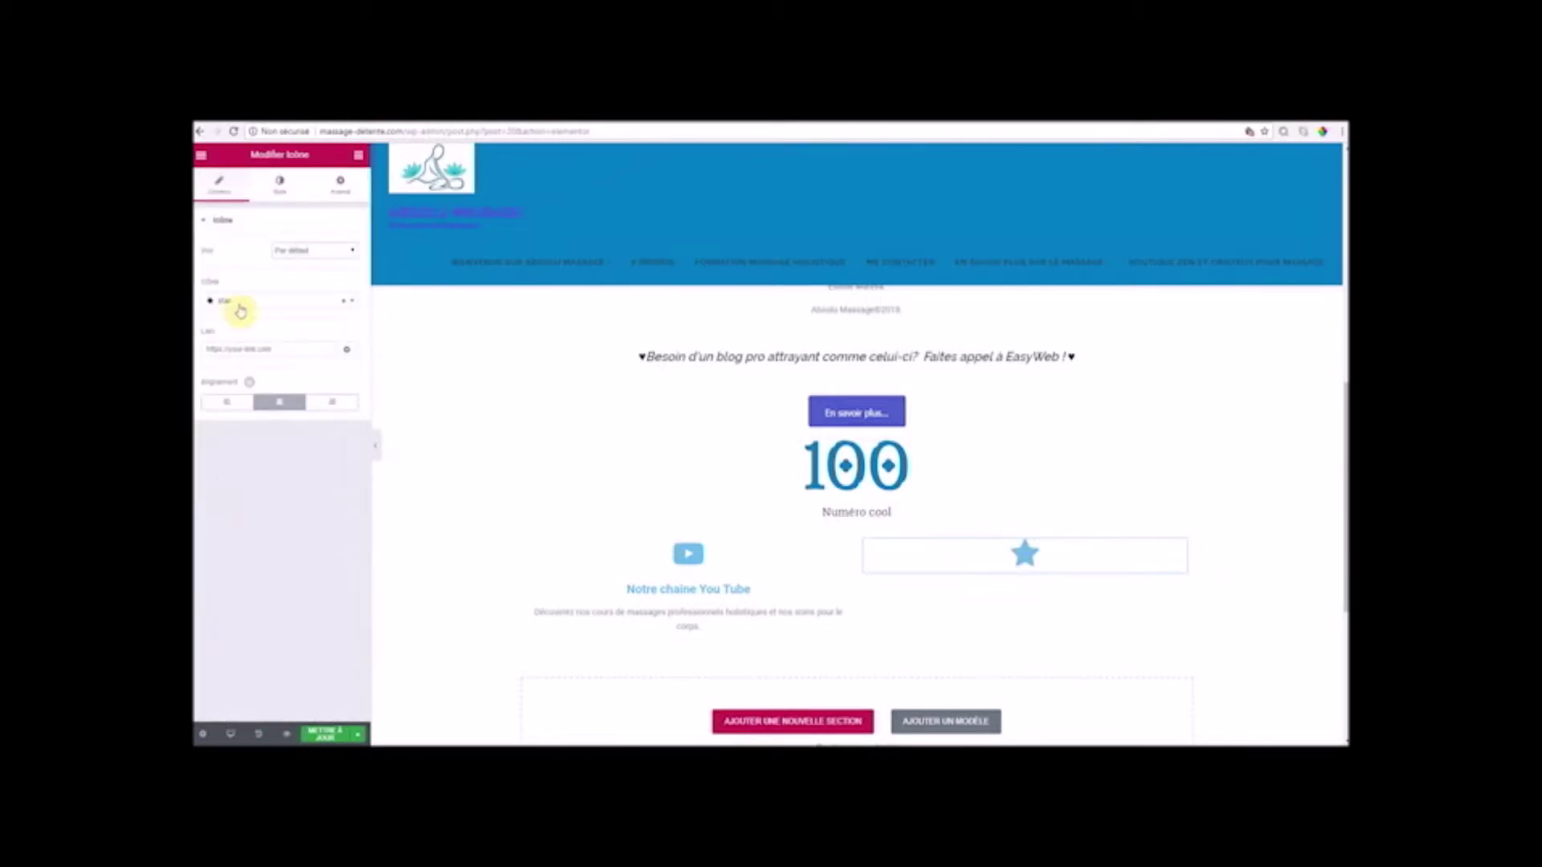
left_click(347, 301)
scroll(273, 365, "down", 3)
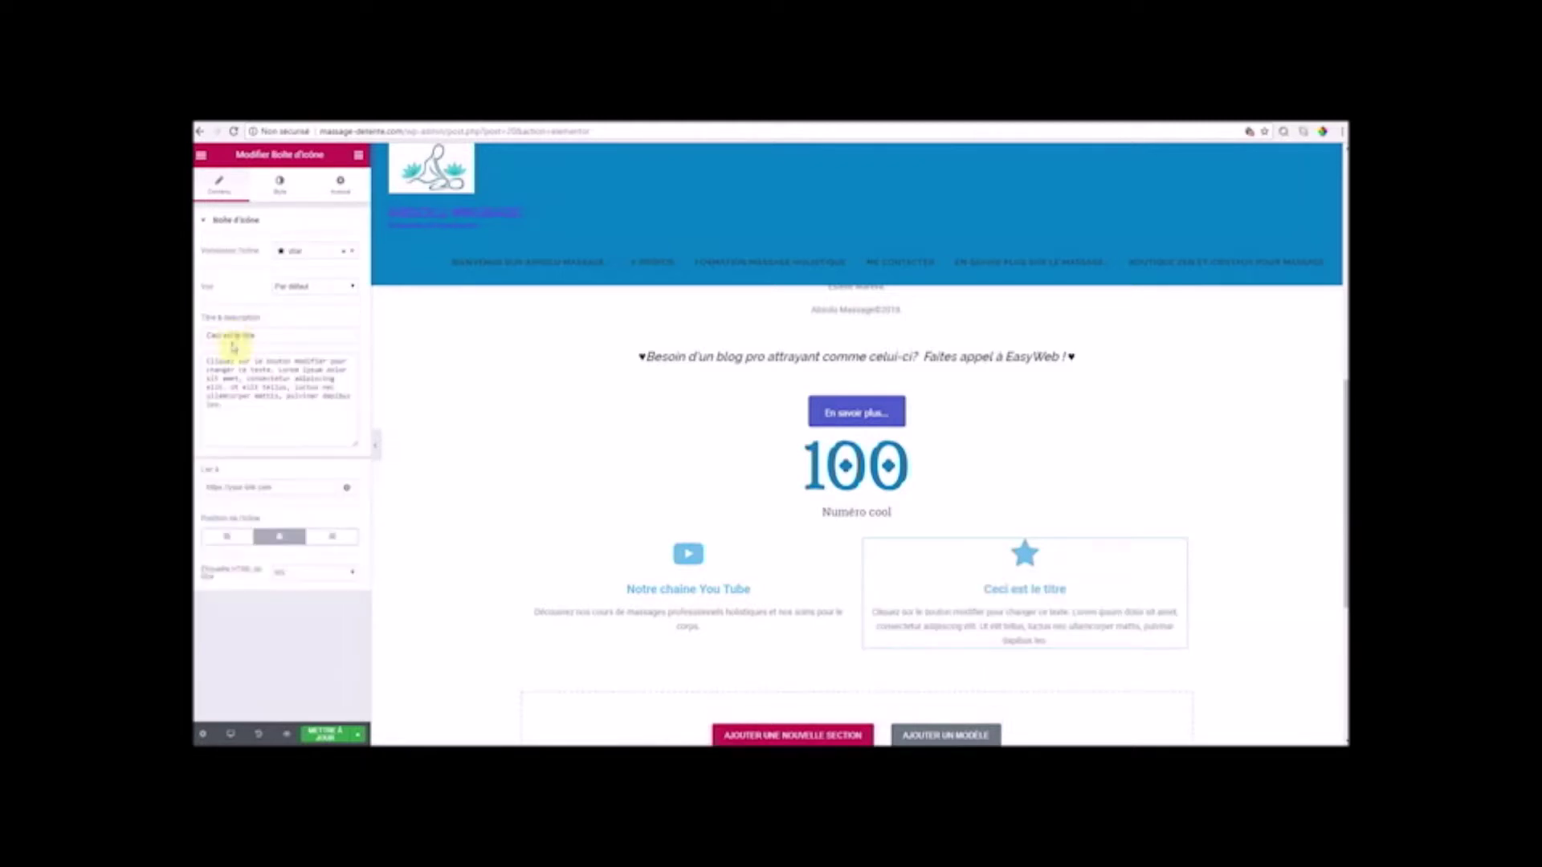
- Set the title of the right column's icon box to "Les différents masages"
triple_click(249, 335)
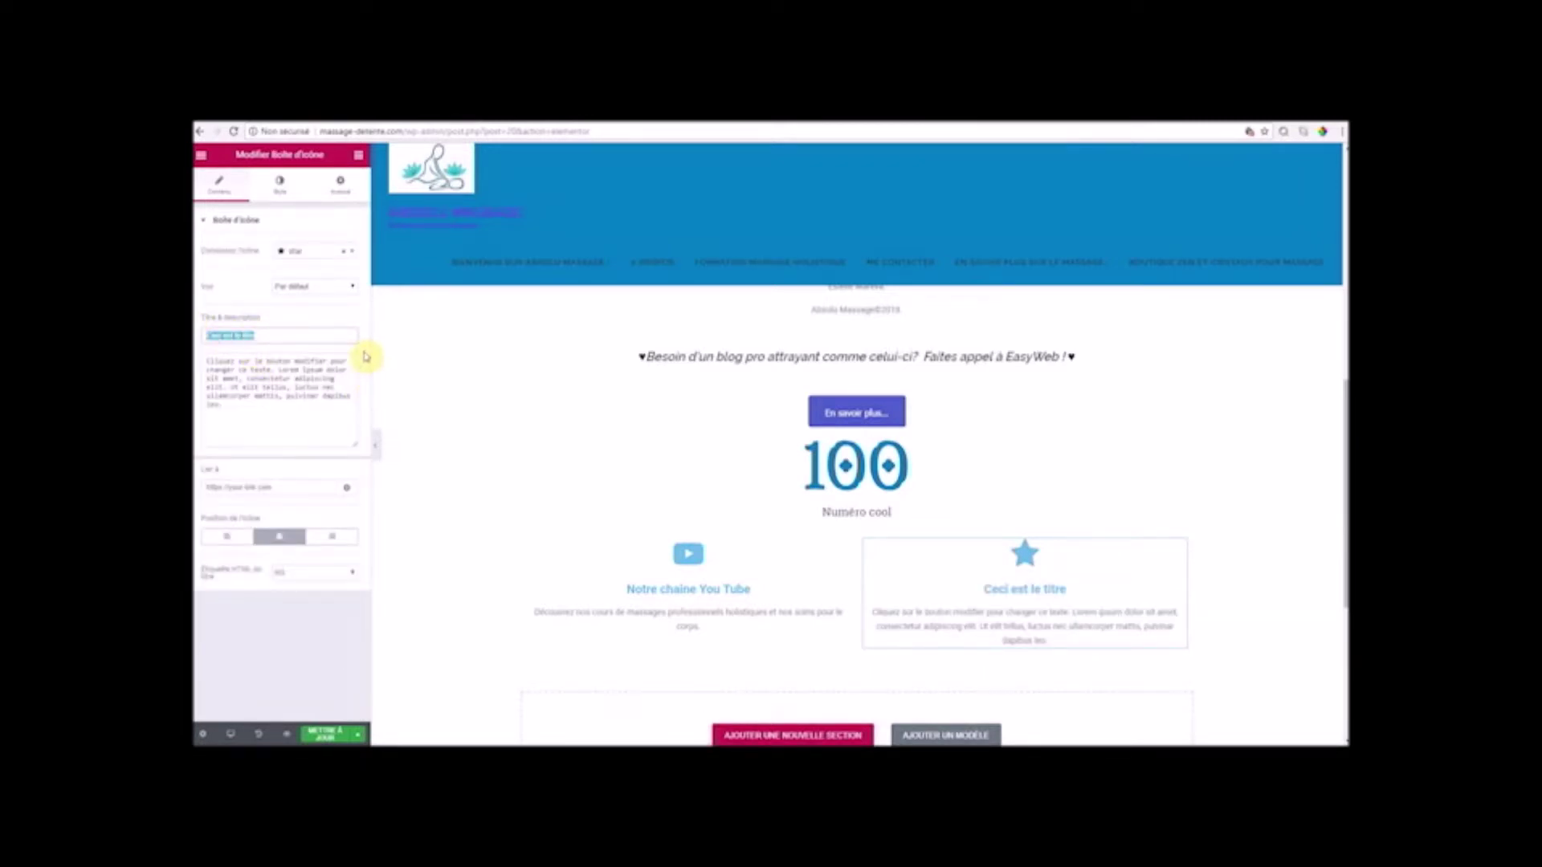
key("BackSpace")
type("No")
key("BackSpace")
key("BackSpace")
key("BackSpace")
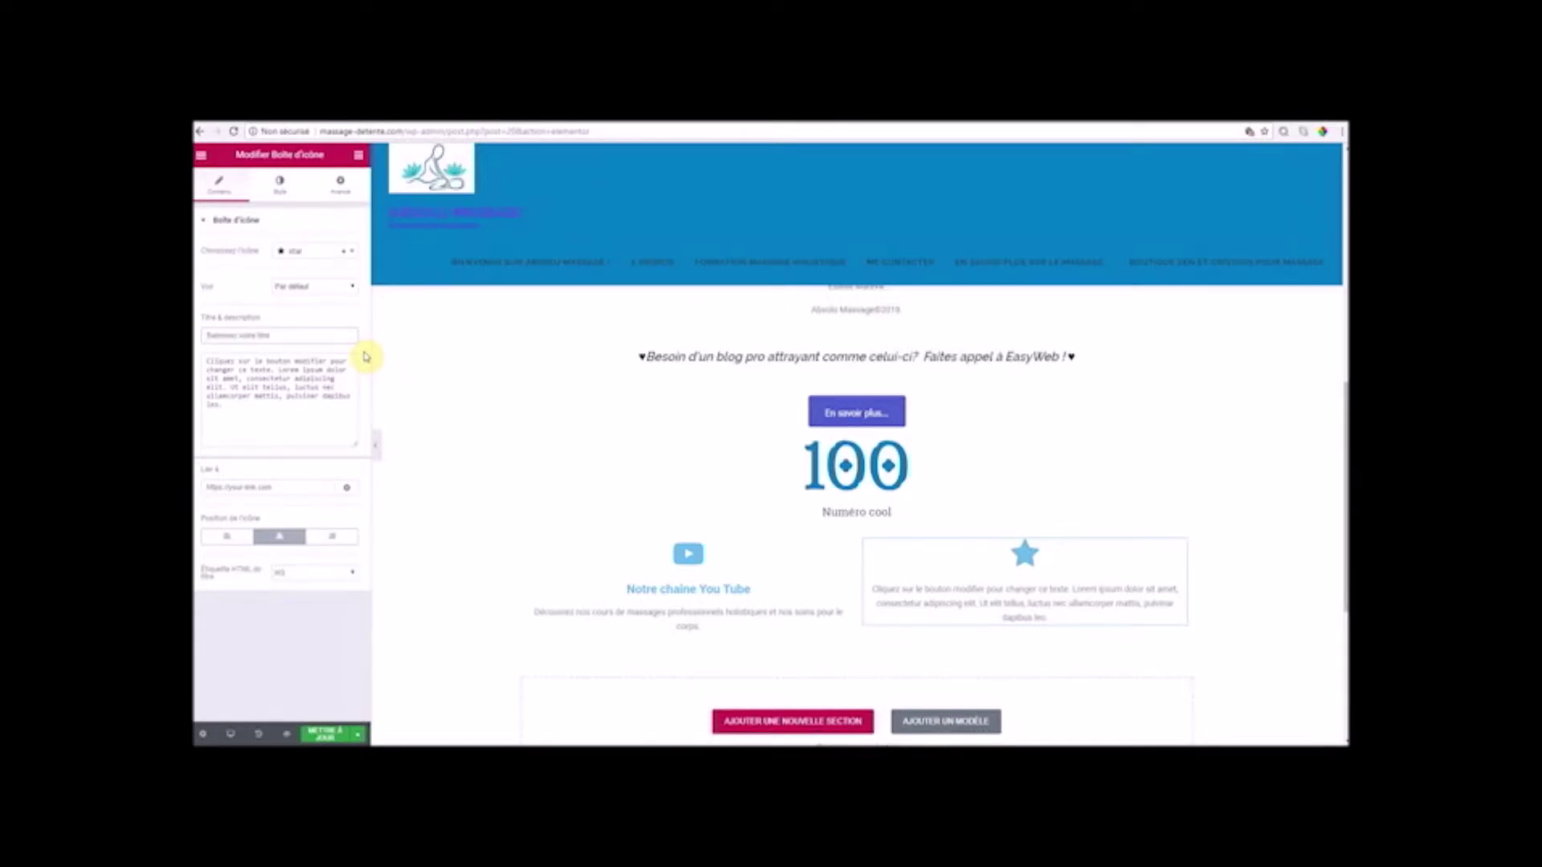
type("Les diff")
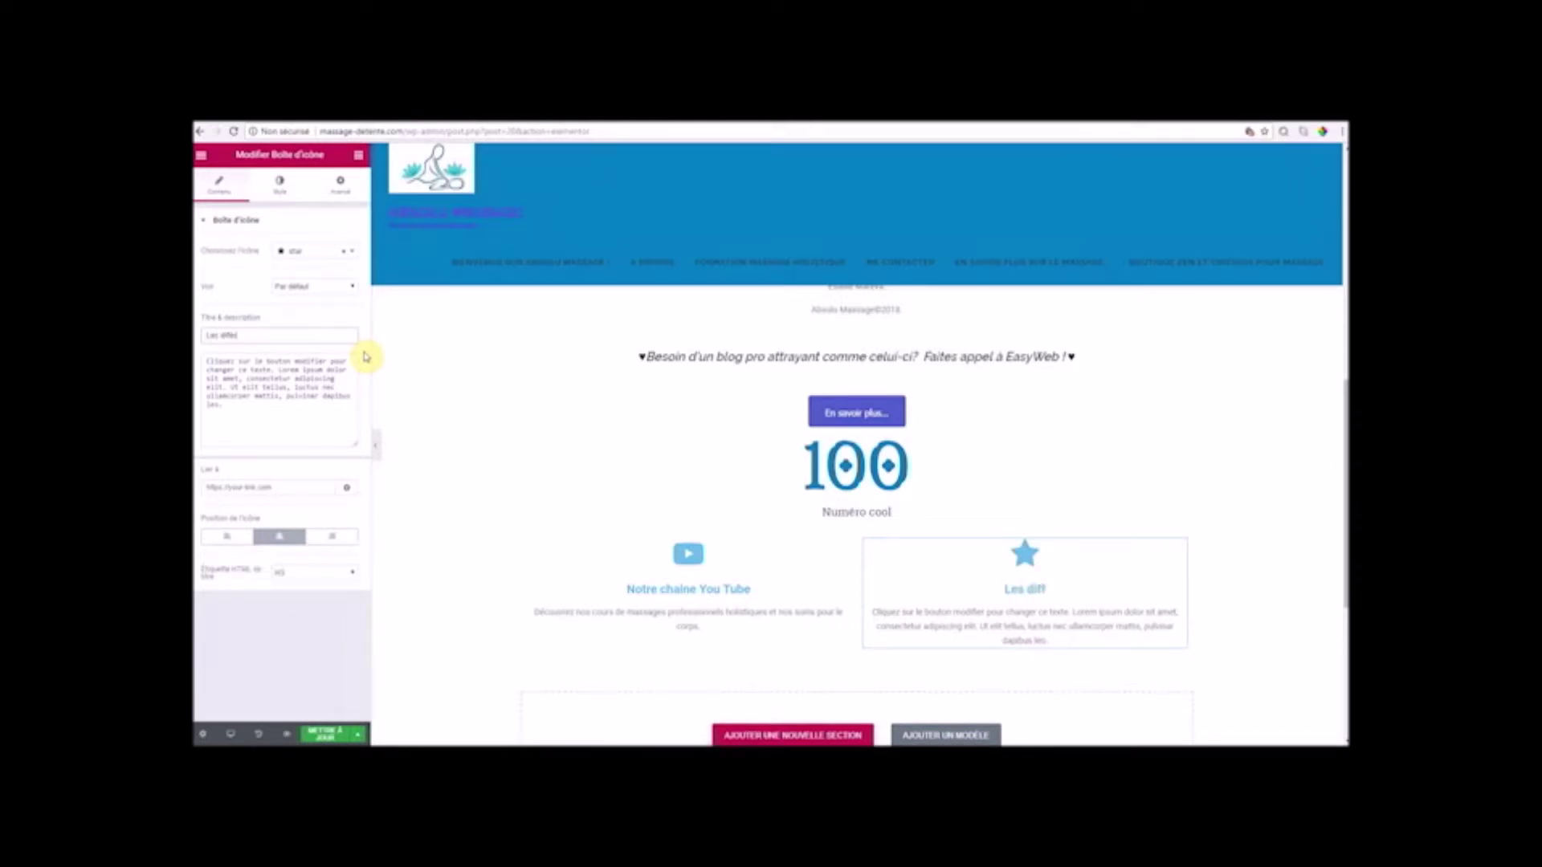
type("érents massages")
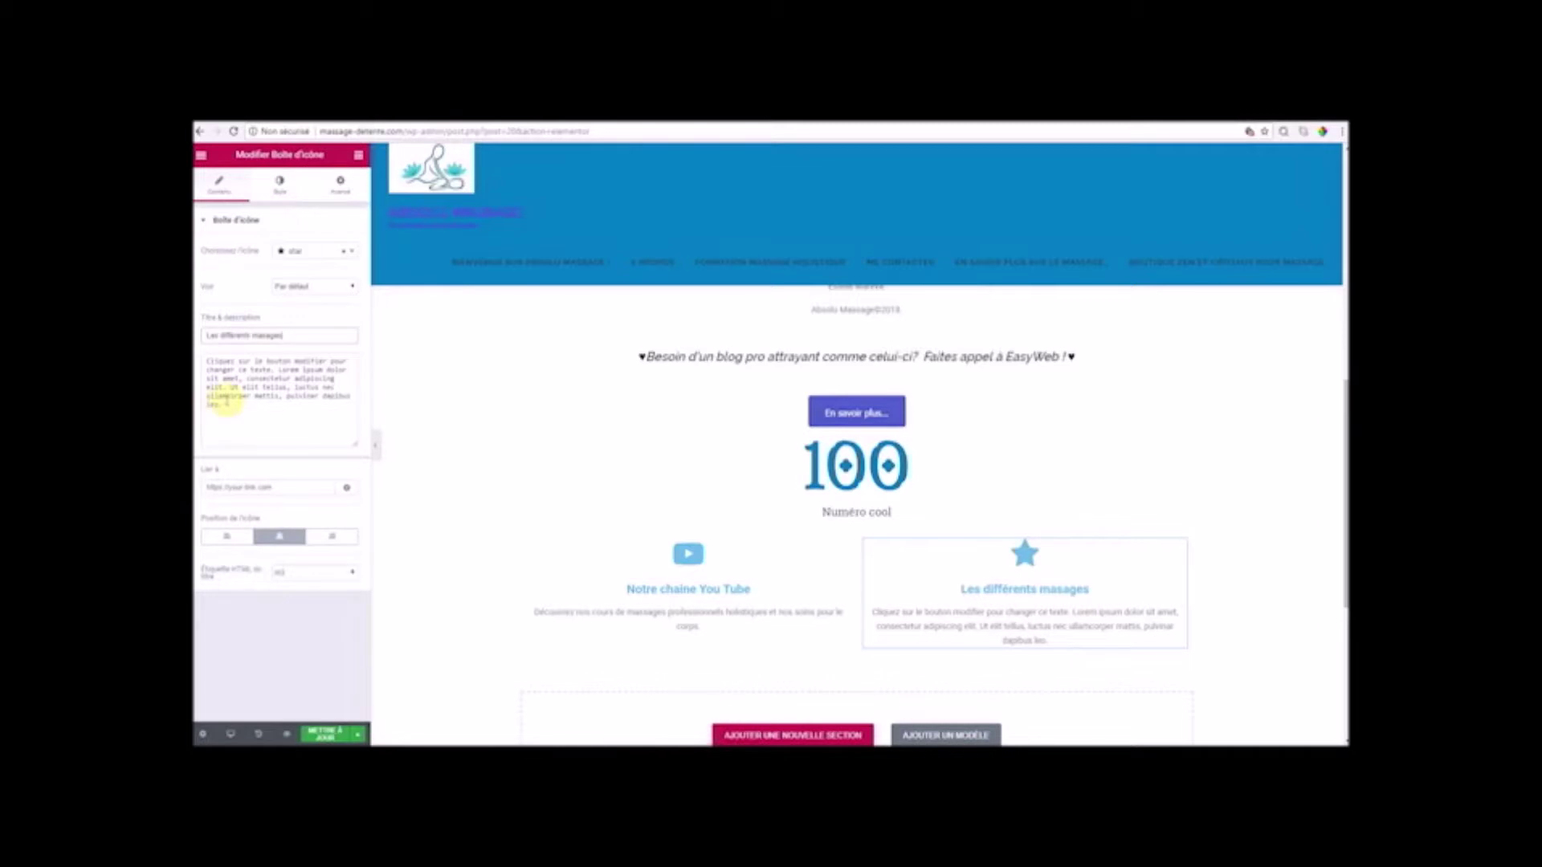
- Replace the right icon box's description with "Découvrez nos articles sur les massages et les soins corps."
left_click_drag(220, 404, 205, 361)
key("BackSpace")
type("Découvrez nos articles sur l")
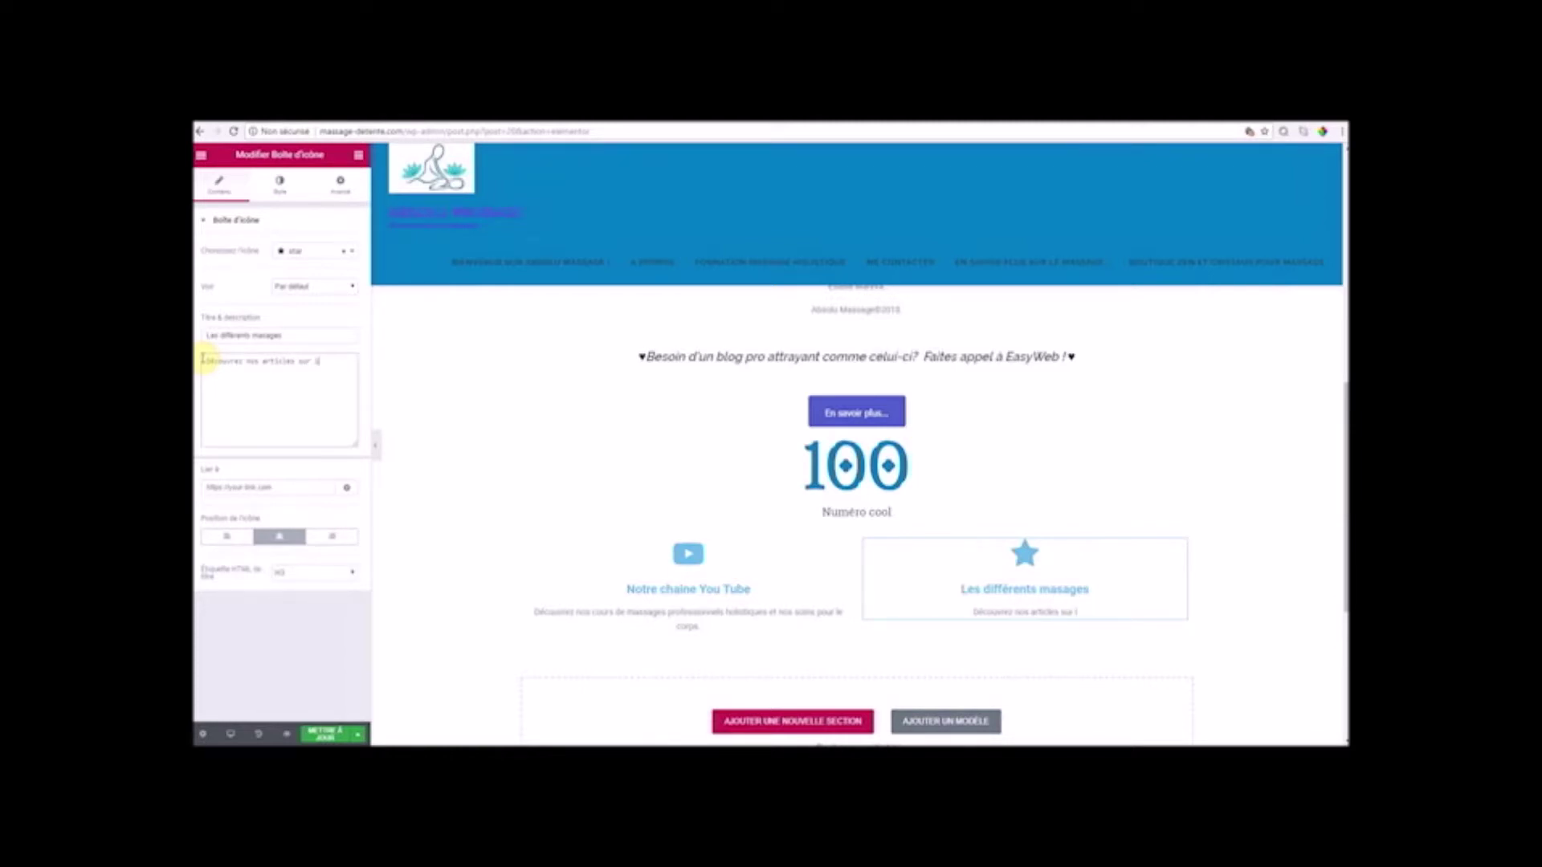
type("massages et les soins du cor")
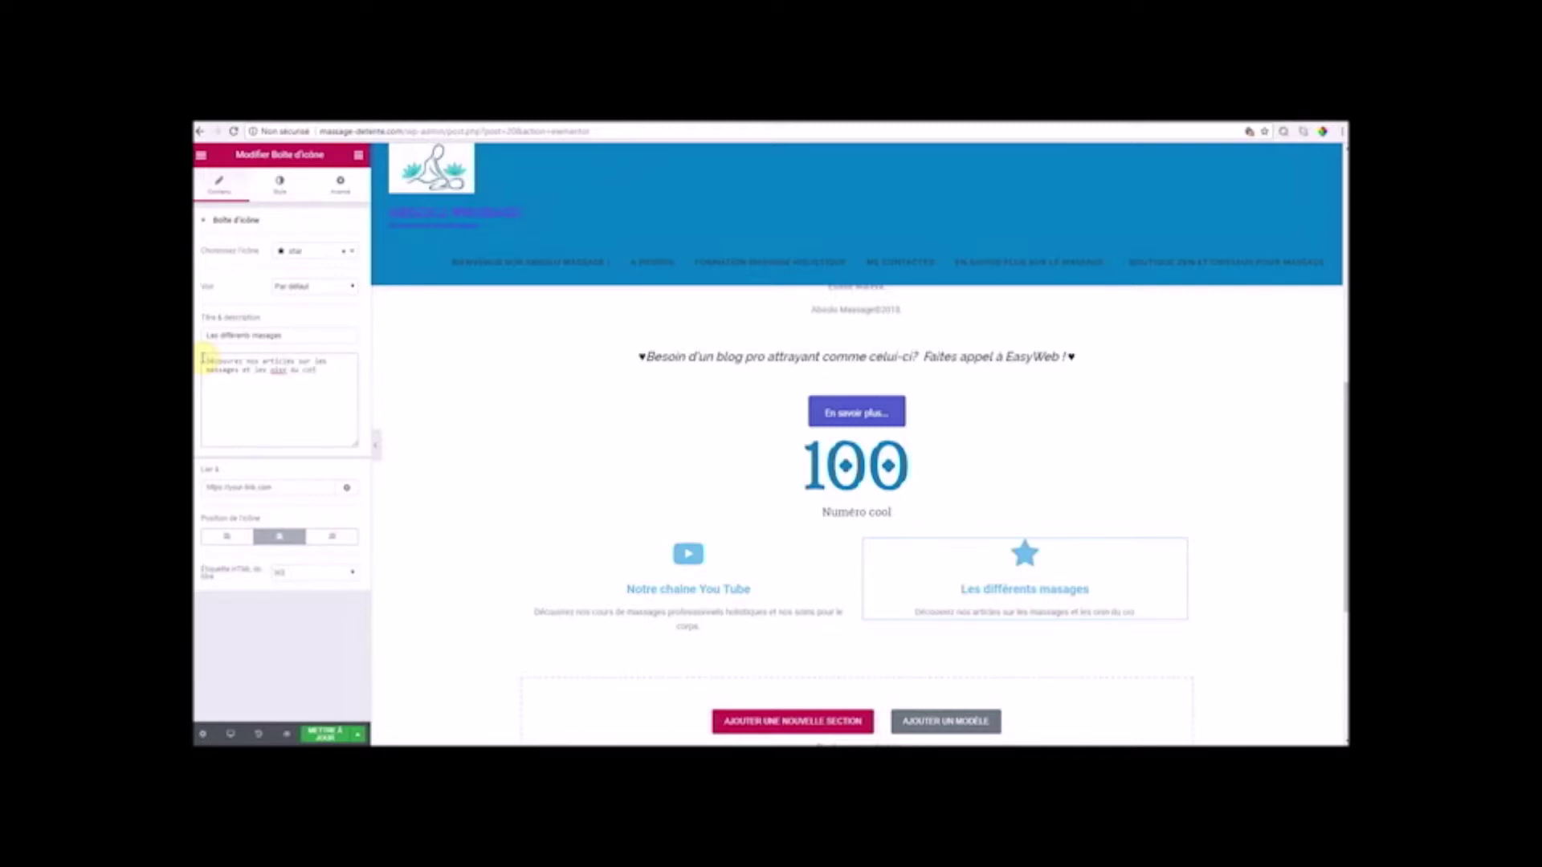
key("BackSpace")
key("BackSpace")
key("BackSpace")
key("BackSpace")
key("BackSpace")
key("BackSpace")
key("BackSpace")
key("BackSpace")
key("BackSpace")
key("BackSpace")
key("BackSpace")
type("soins !")
key("BackSpace")
key("BackSpace")
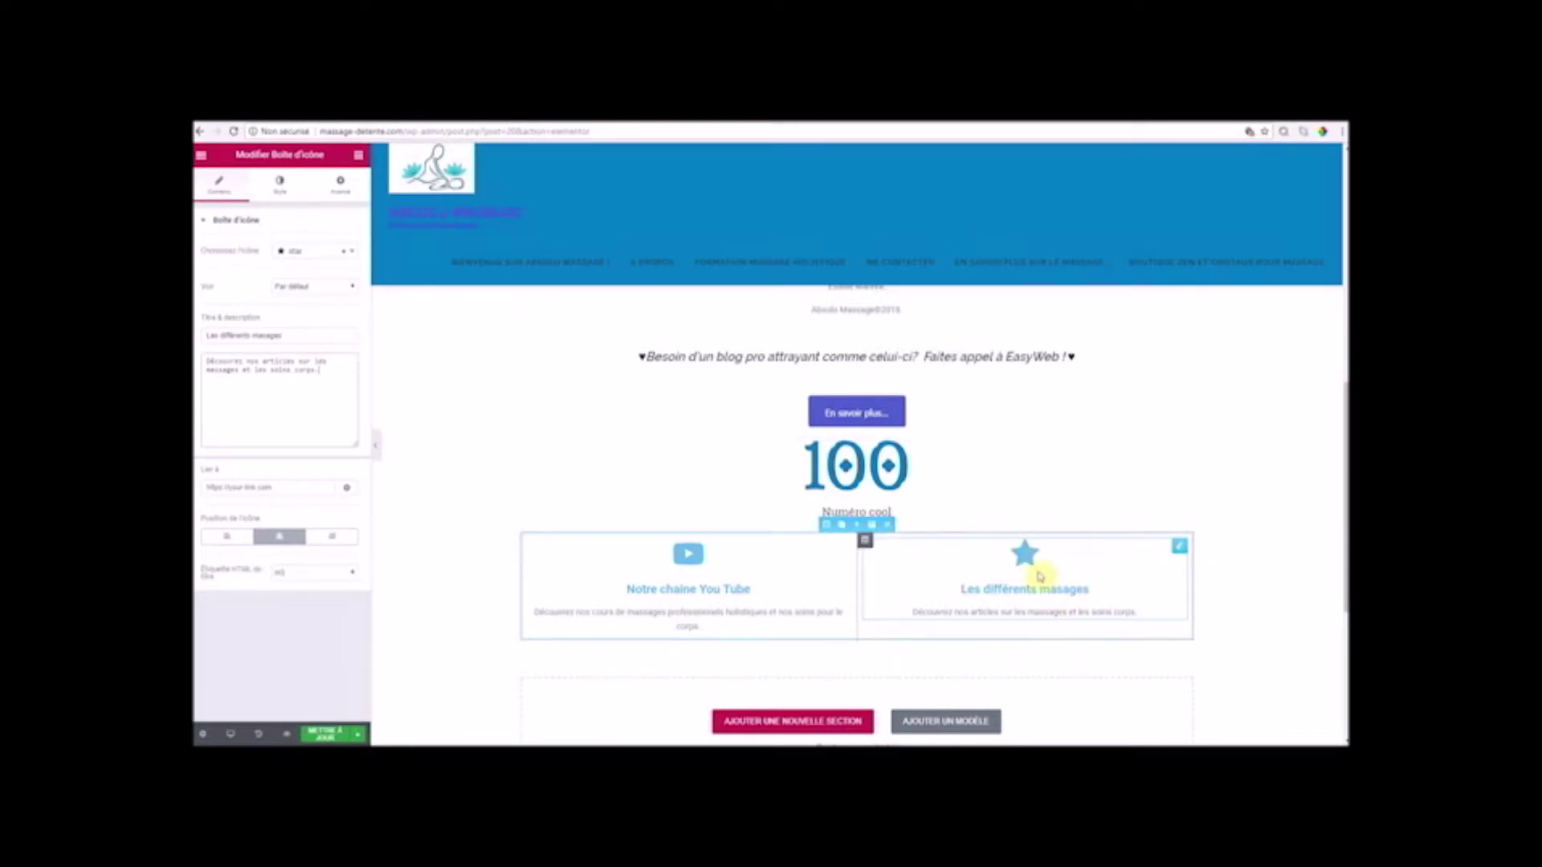
scroll(1148, 574, "down", 1)
scroll(1154, 572, "down", 1)
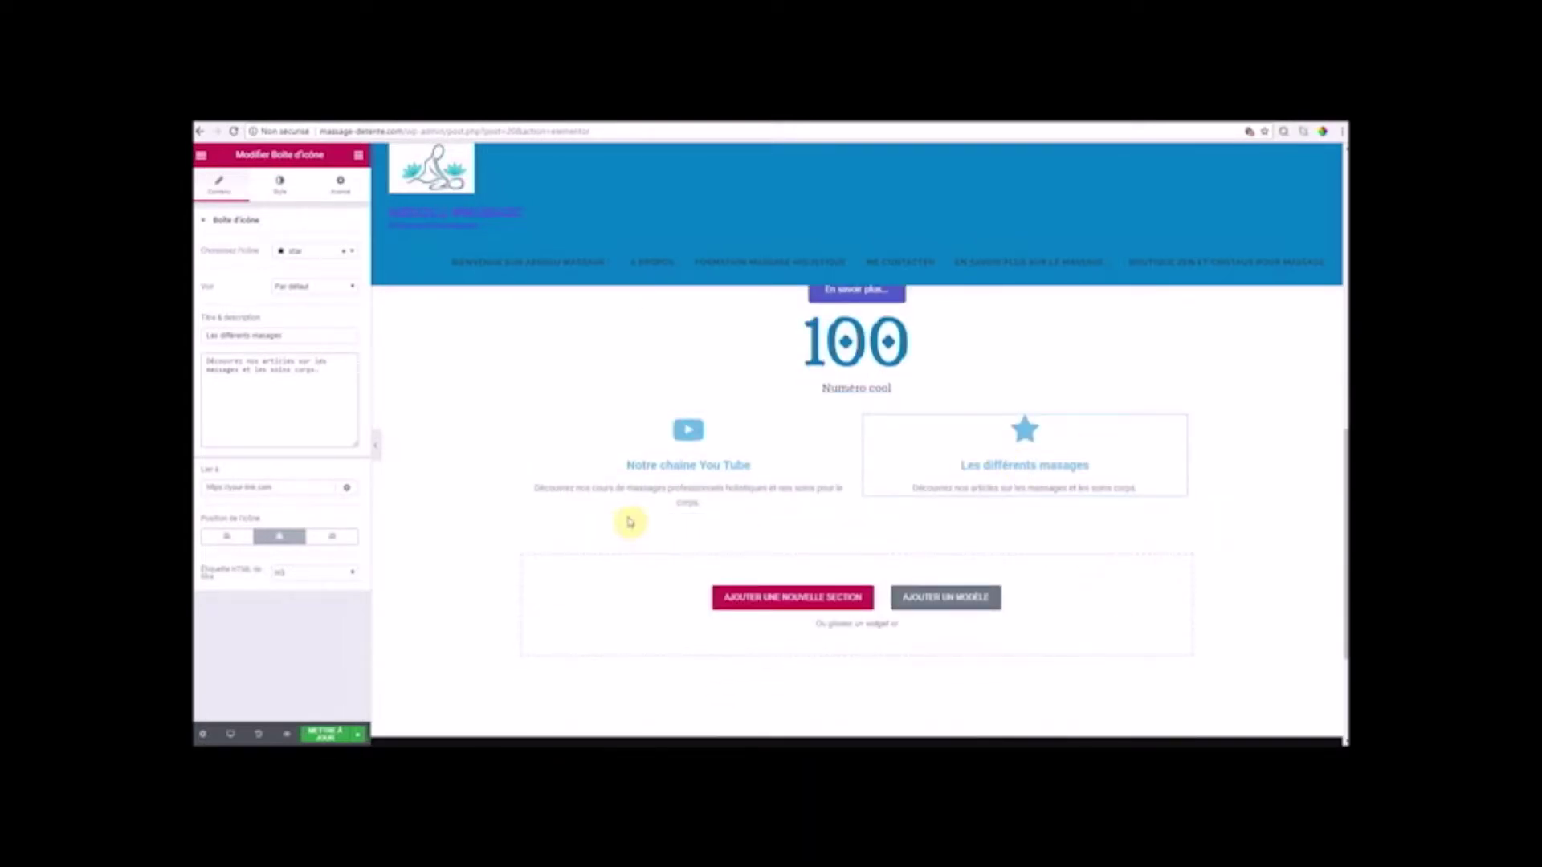
- Correct the icon box title to "Les différents massages" and link the box to the copied URL of the Les Massages category page
left_click(289, 368)
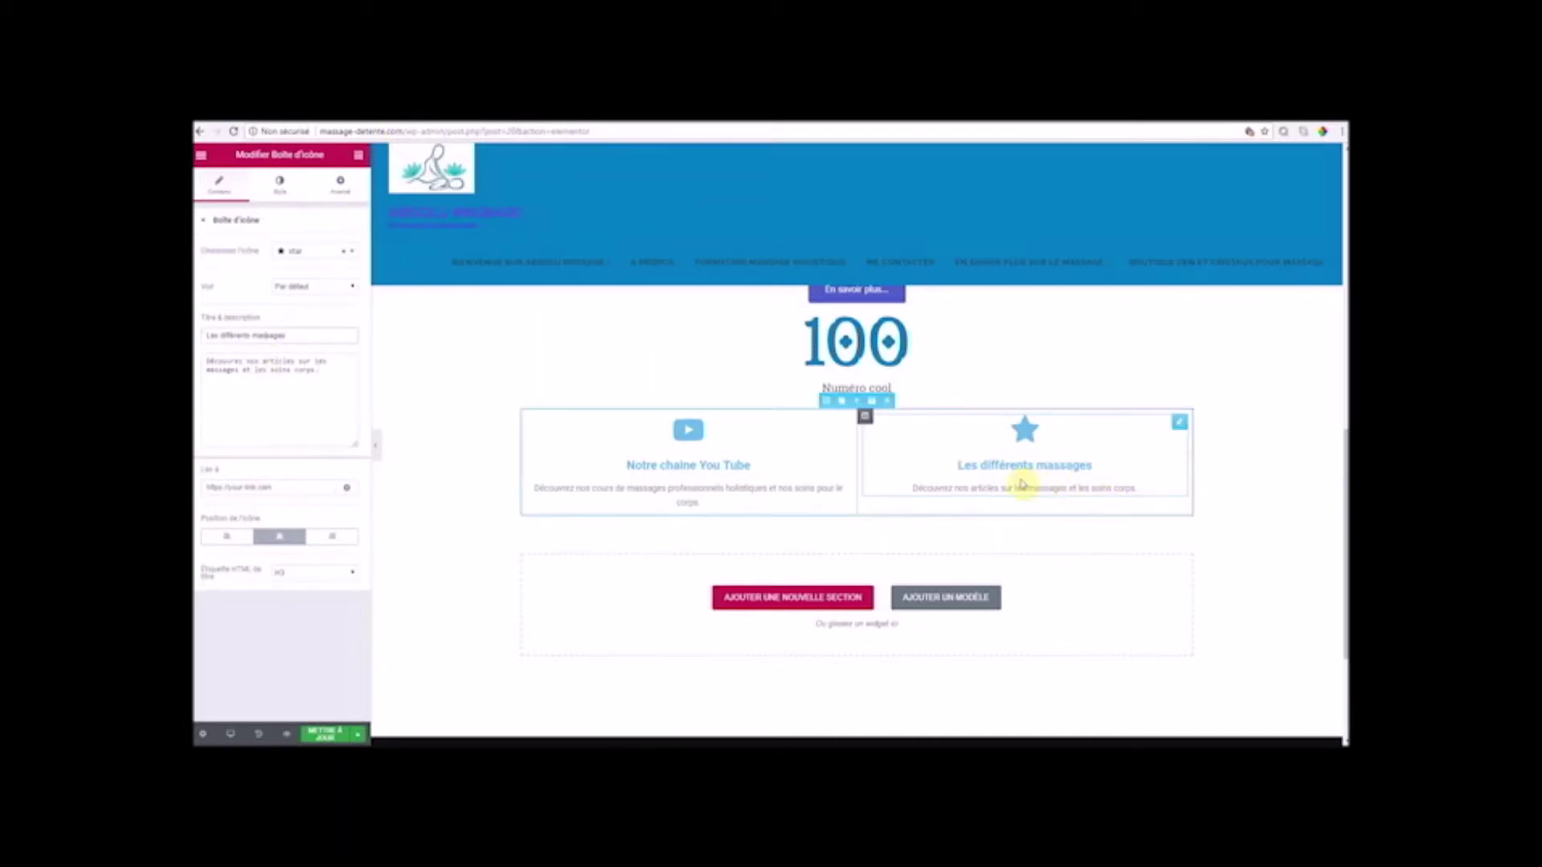
left_click(625, 132)
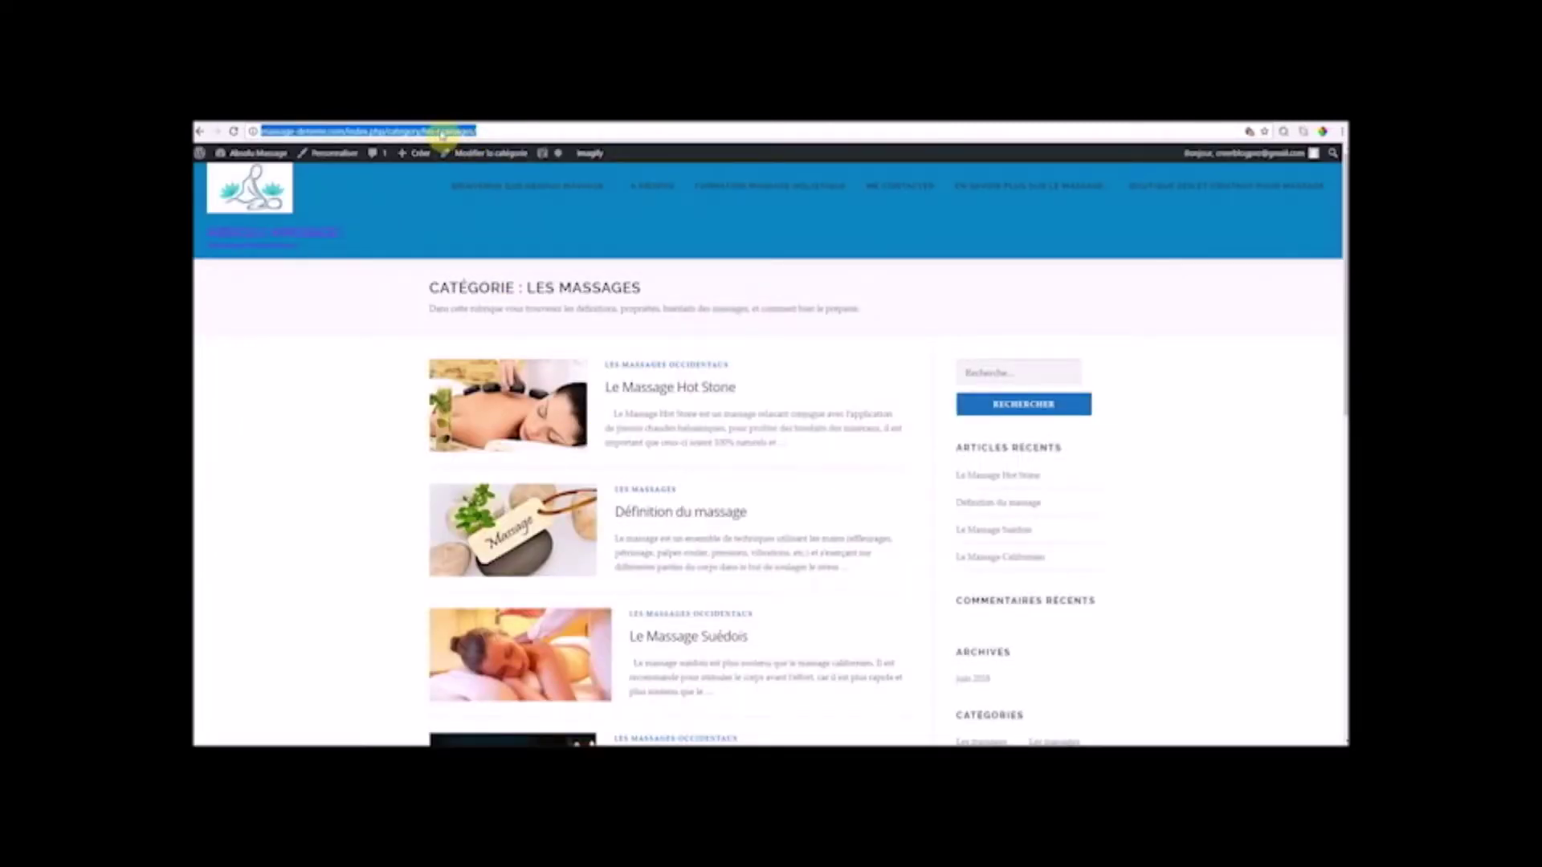
right_click(441, 134)
left_click(476, 181)
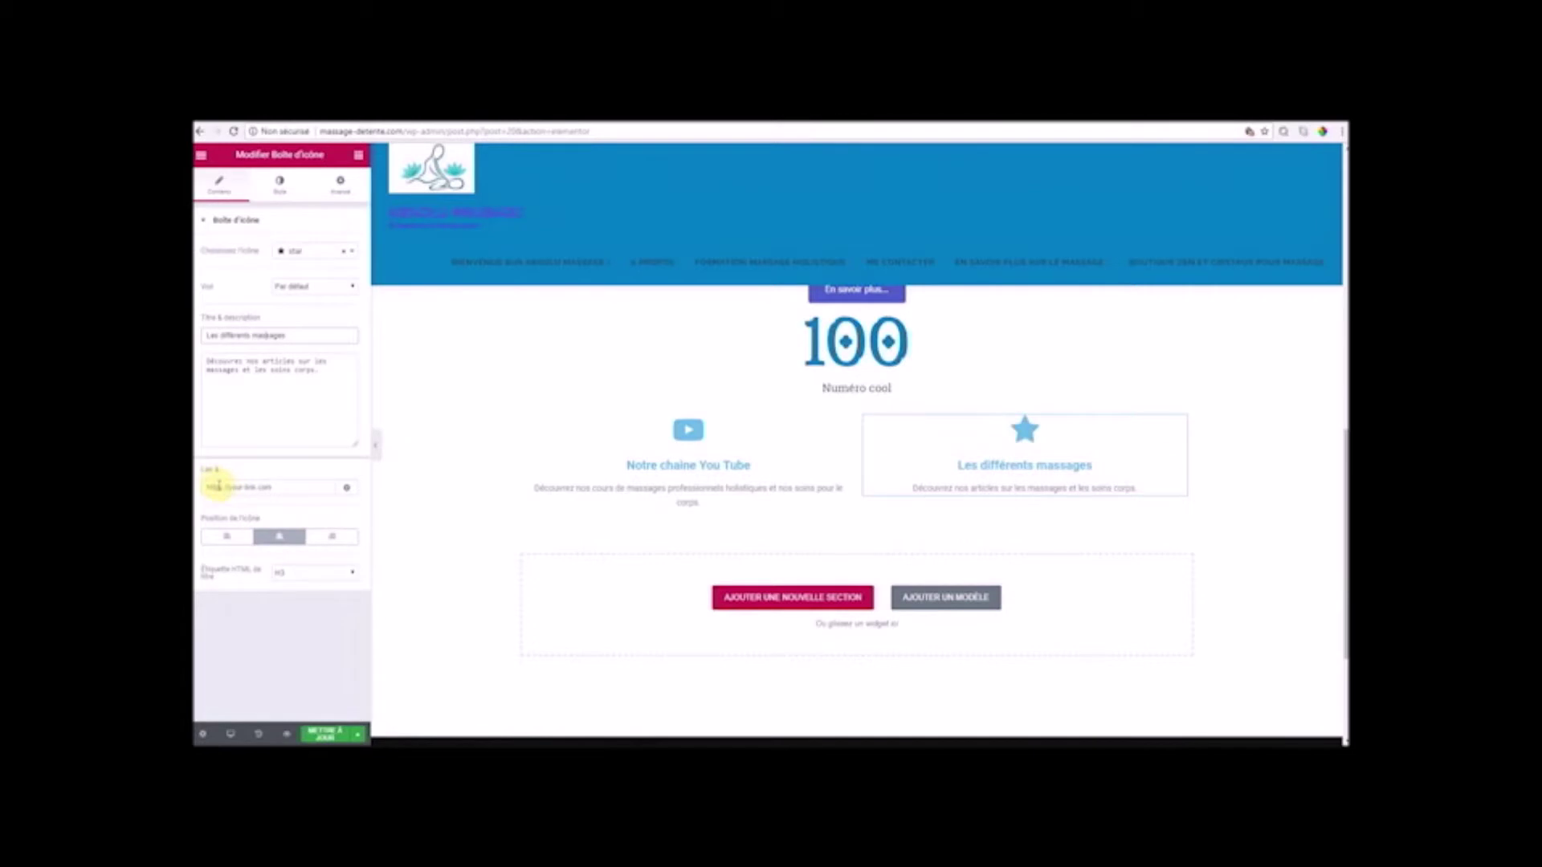
right_click(219, 486)
left_click(247, 562)
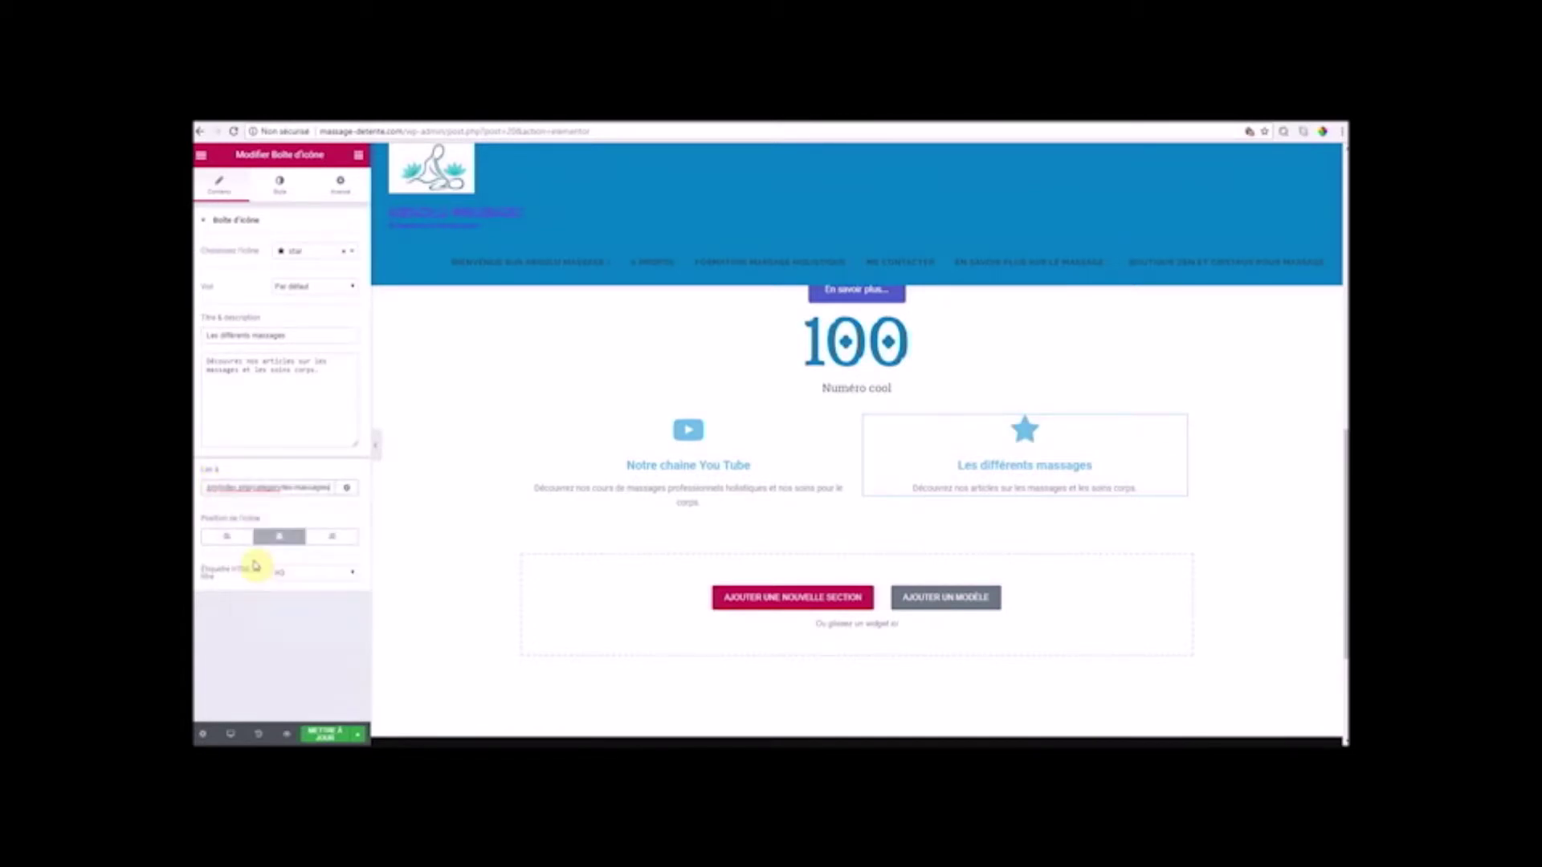
- Make the "Les différents massages" link open in a new window and leave the icon position centred
left_click(287, 414)
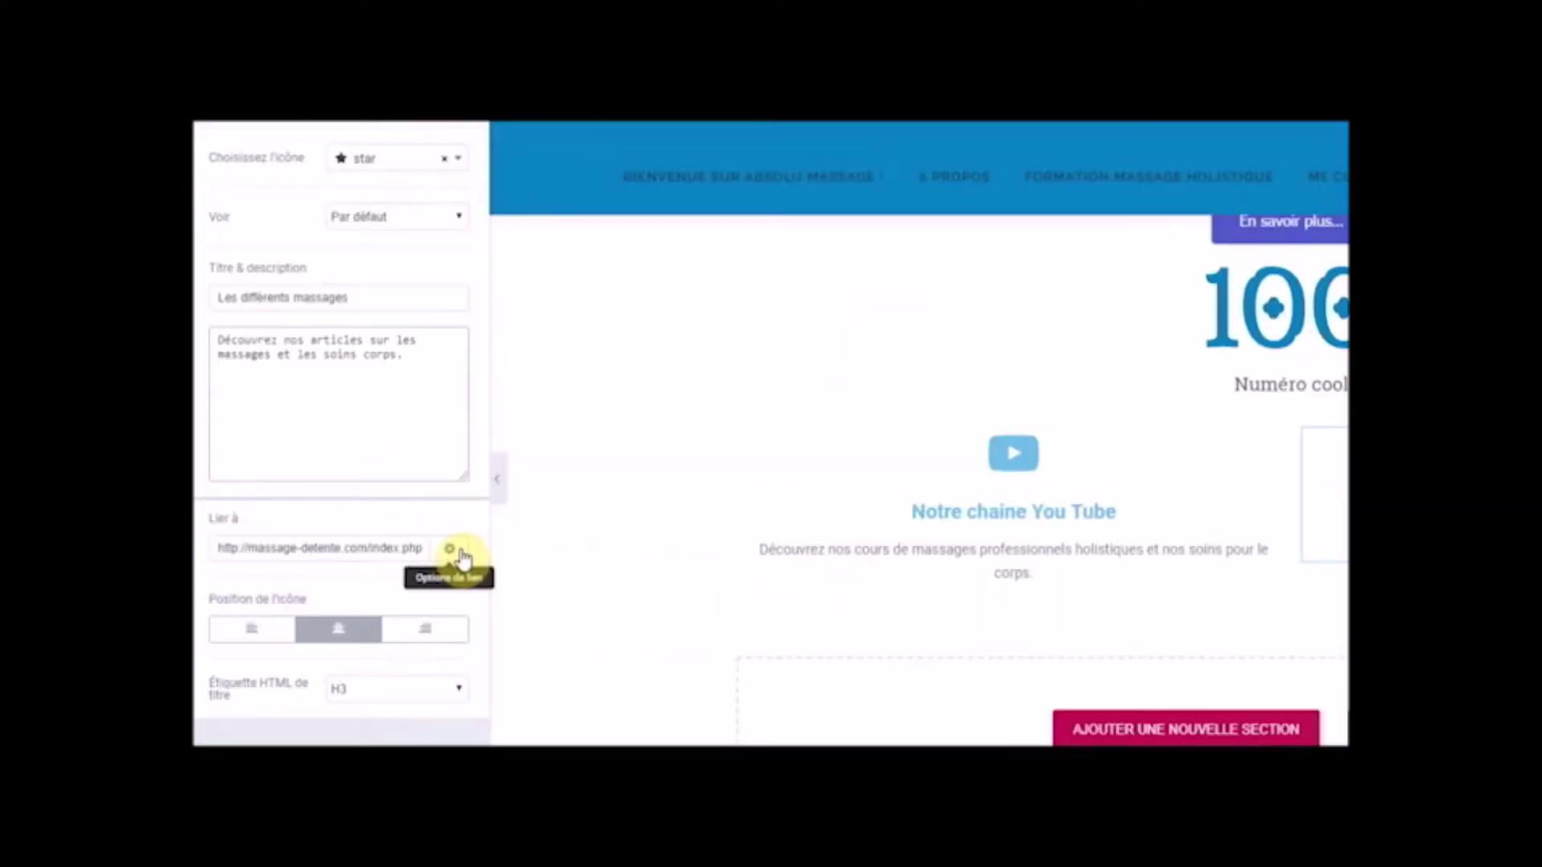
left_click(456, 552)
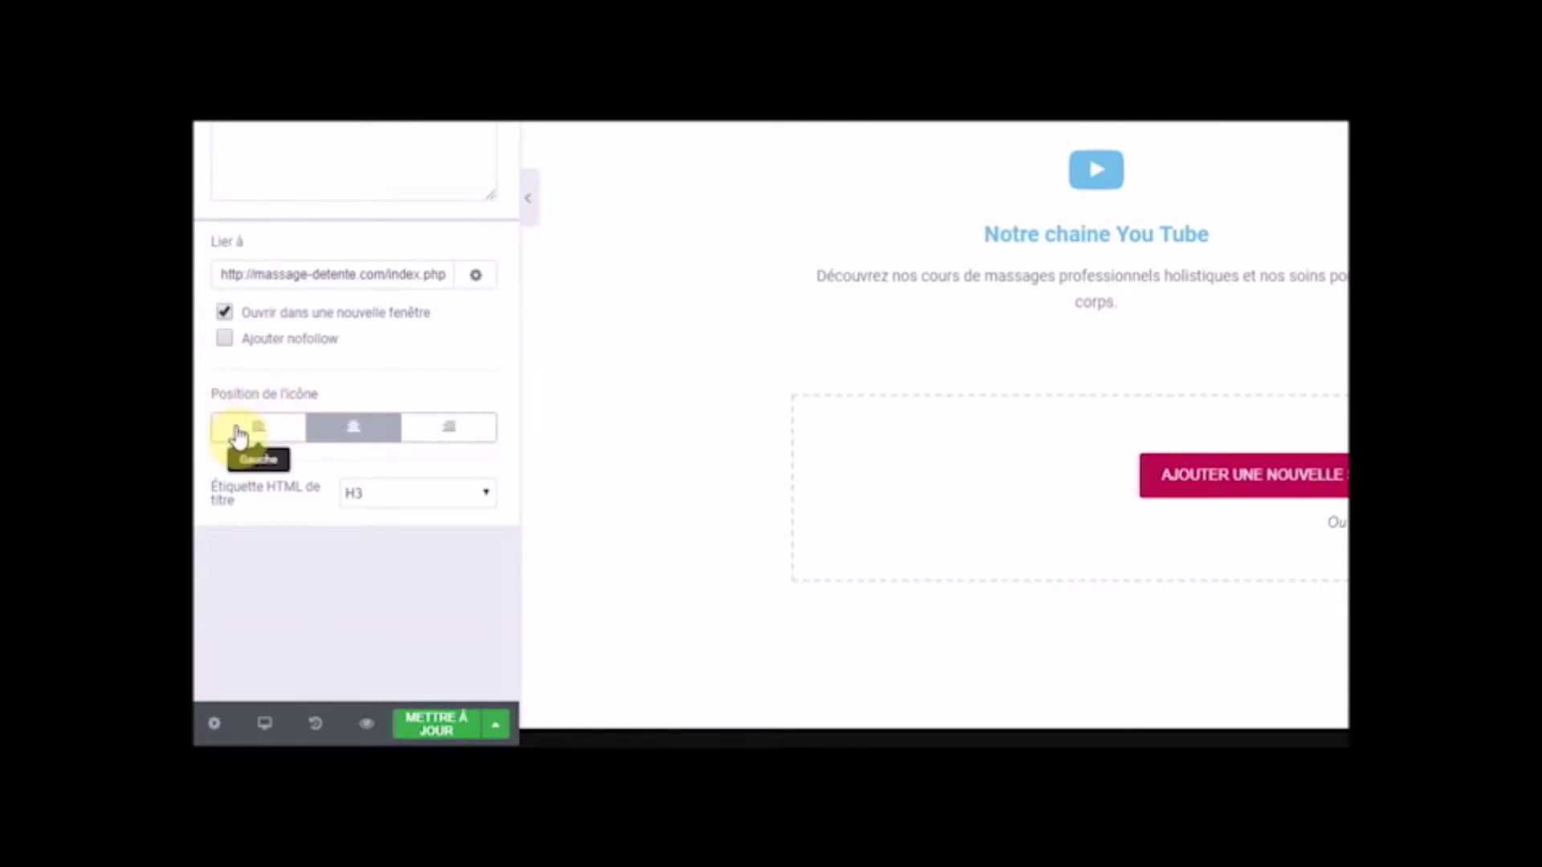
left_click(440, 439)
left_click(357, 433)
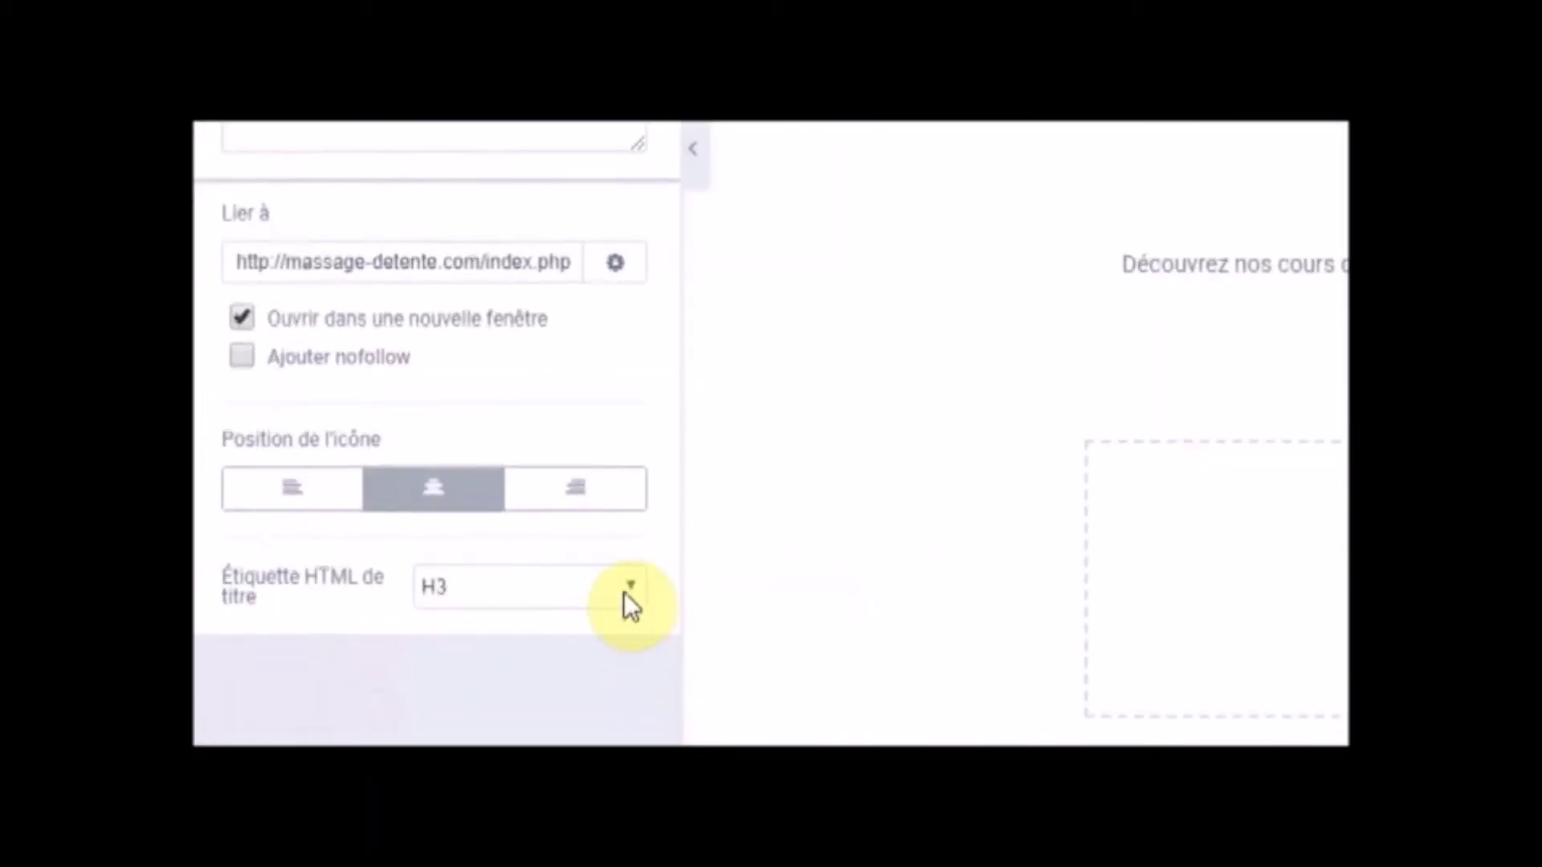
- Set the title HTML tag of the "Les différents massages" icon box to H2
left_click(351, 608)
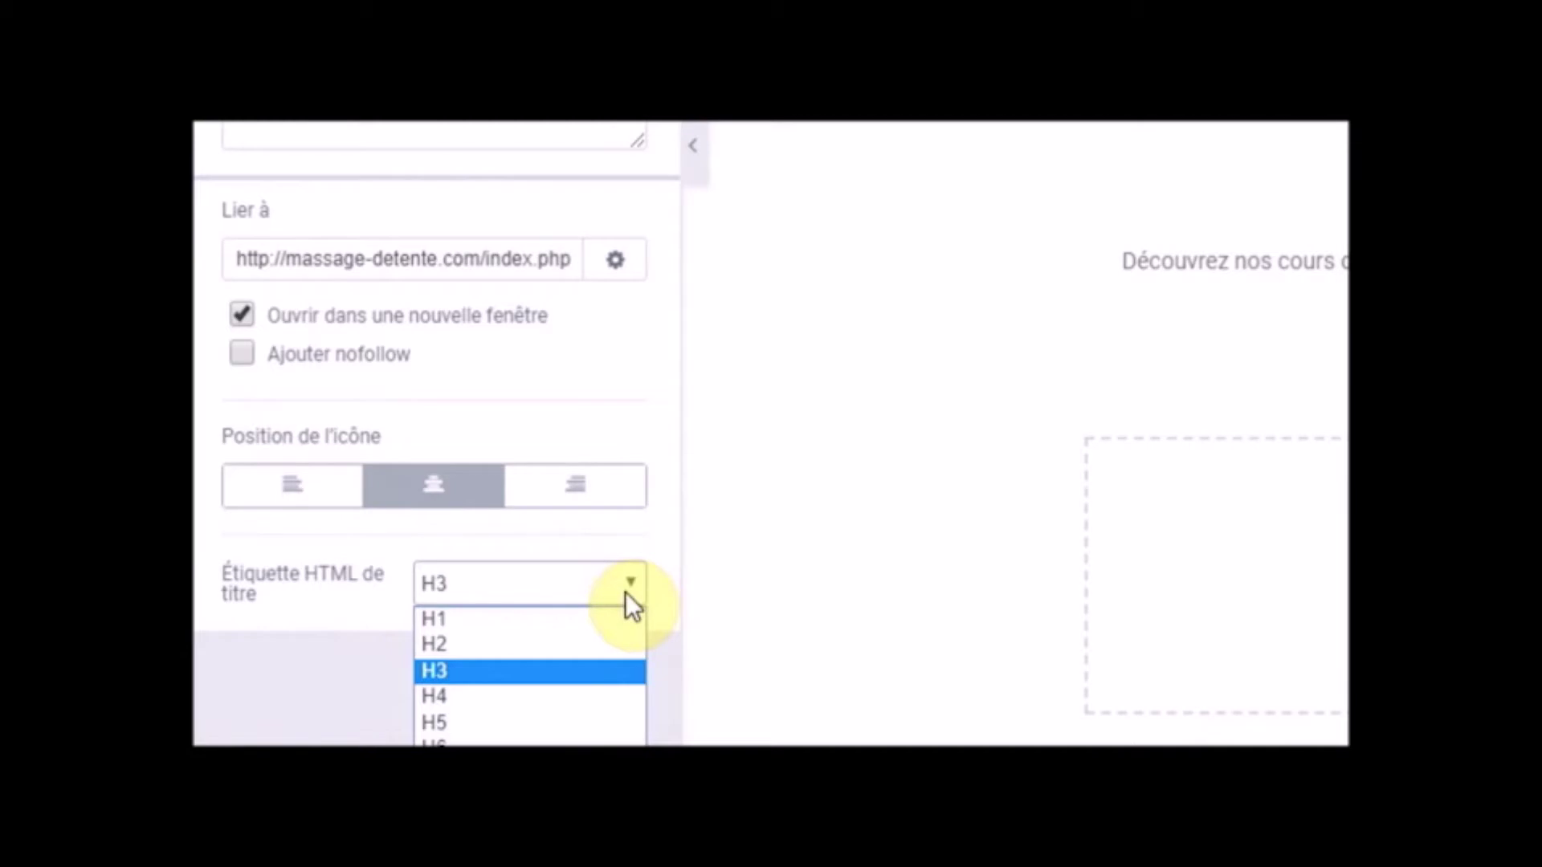
left_click(484, 590)
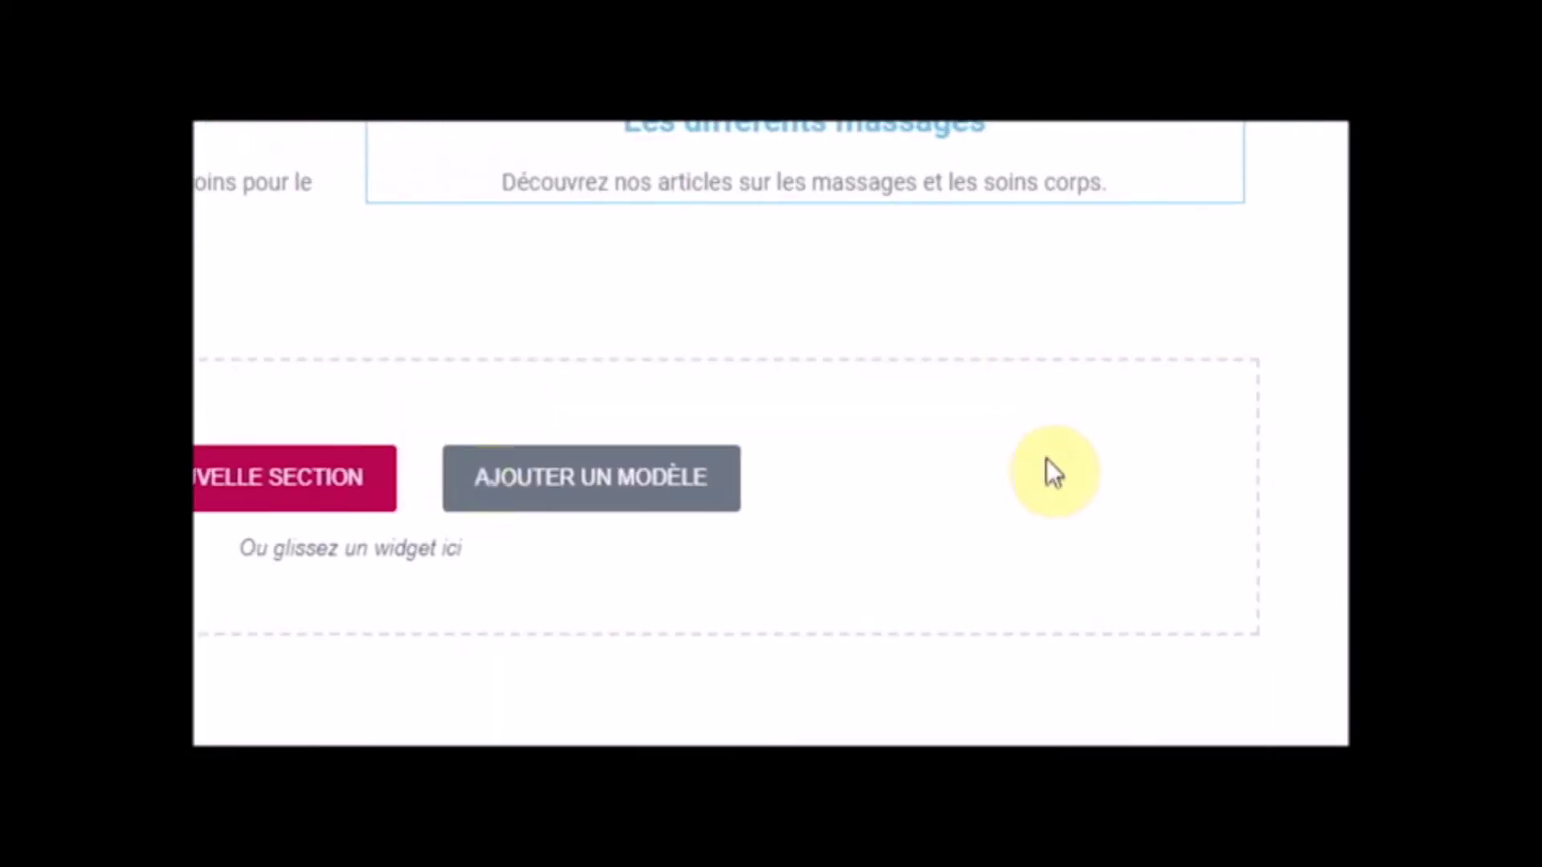
left_click(593, 524)
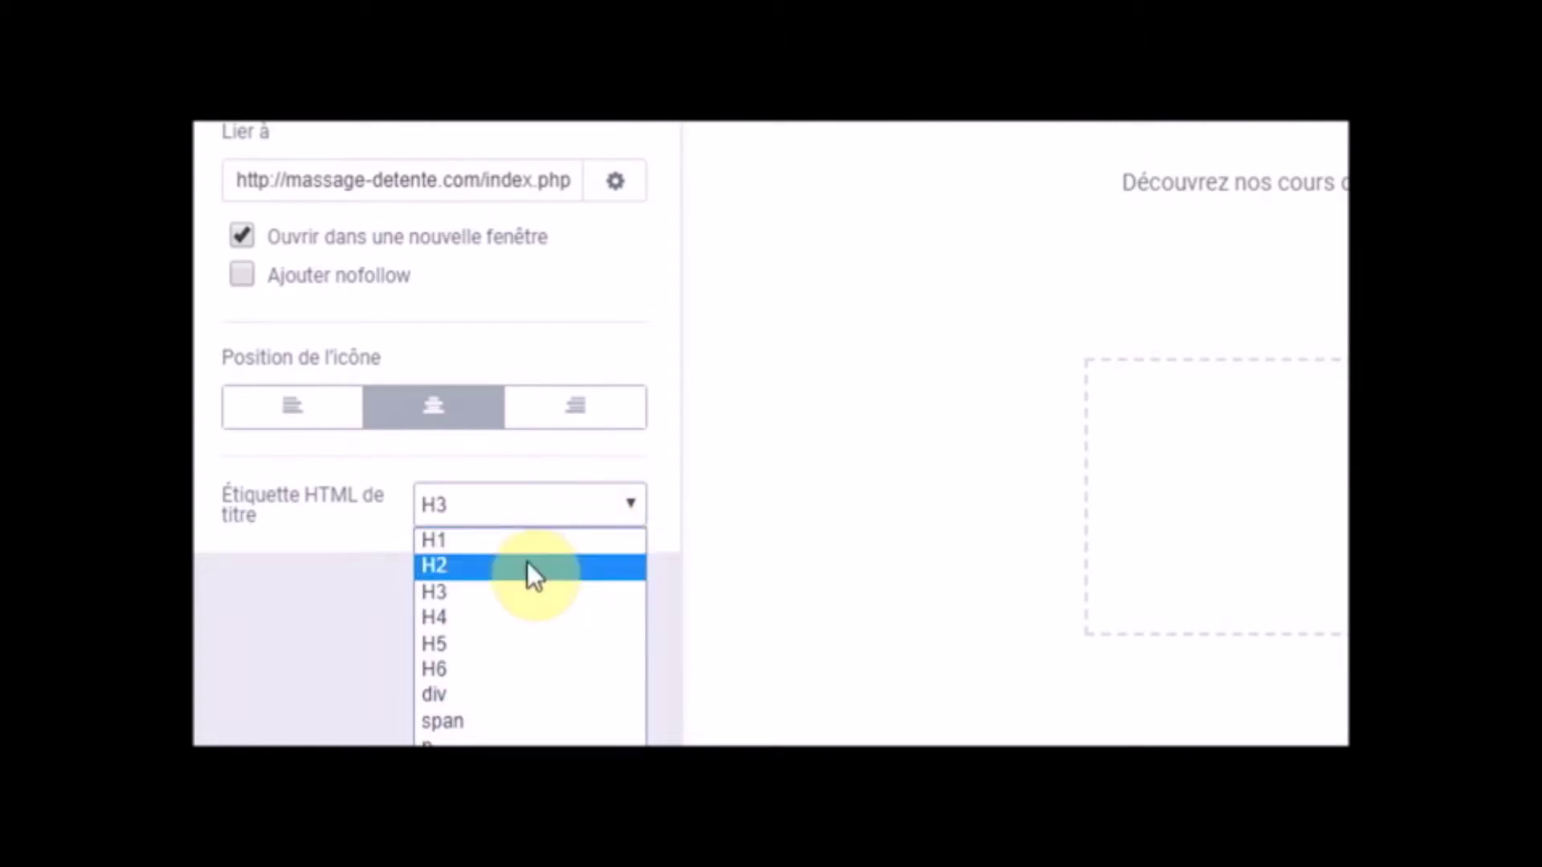
left_click(528, 564)
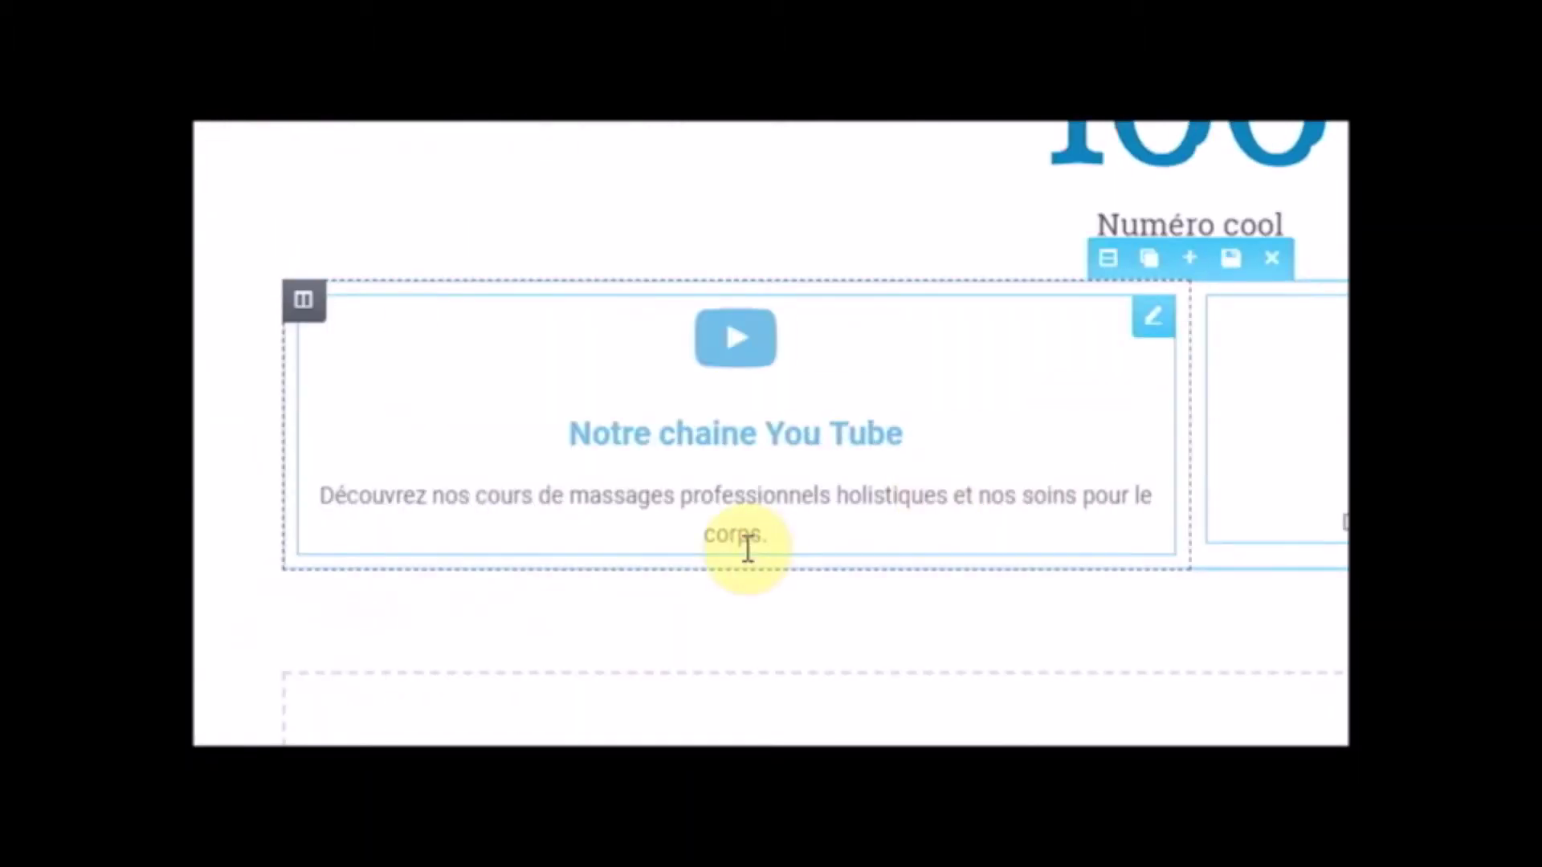
- Set the title HTML tag of the "Notre chaine You Tube" icon box to H2
left_click(827, 440)
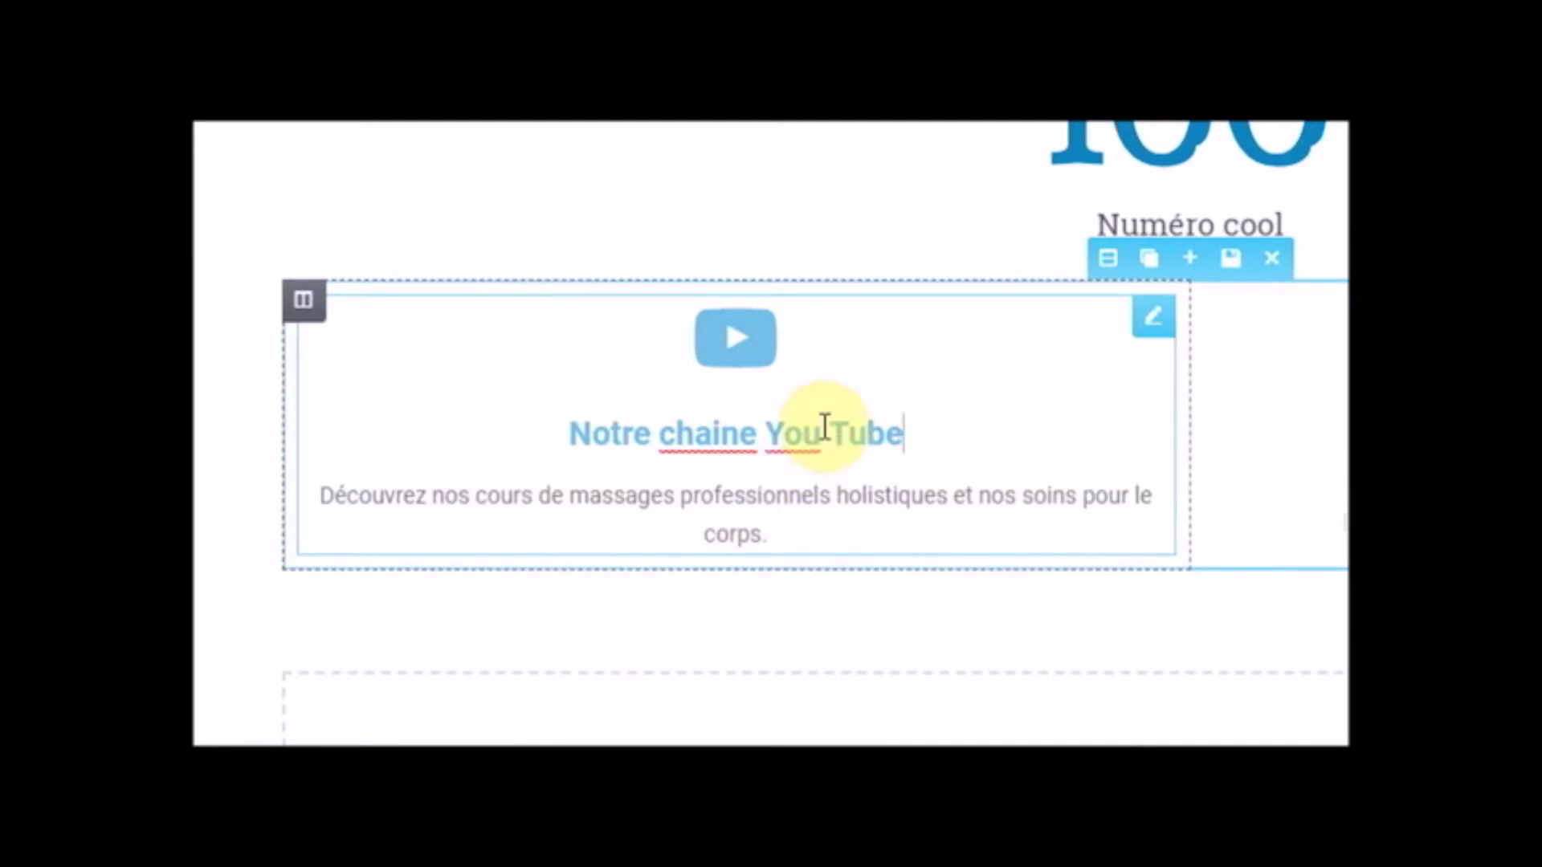
double_click(663, 427)
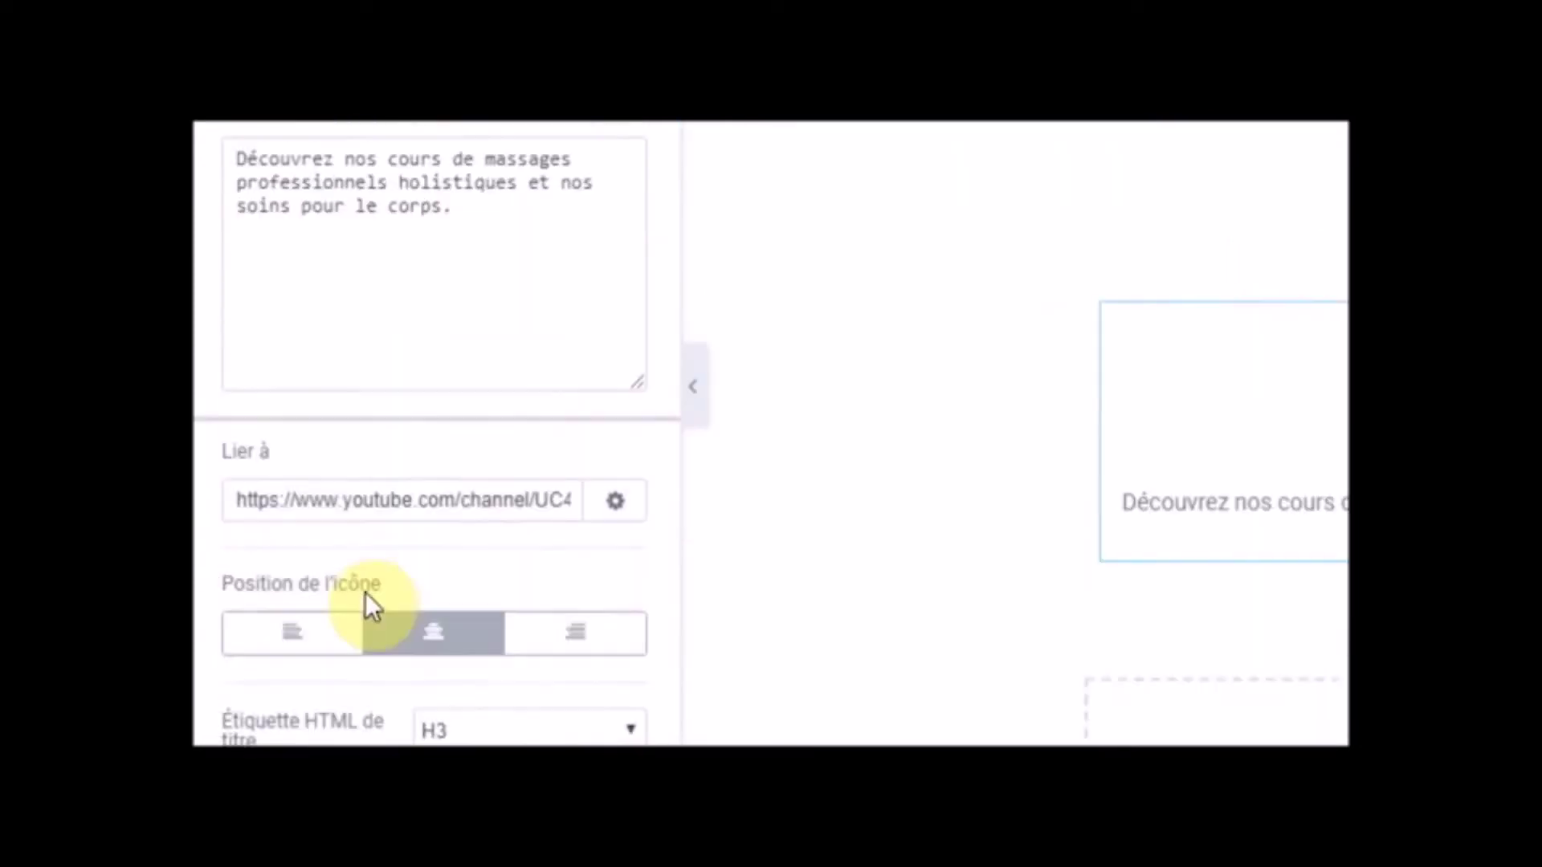
left_click(595, 552)
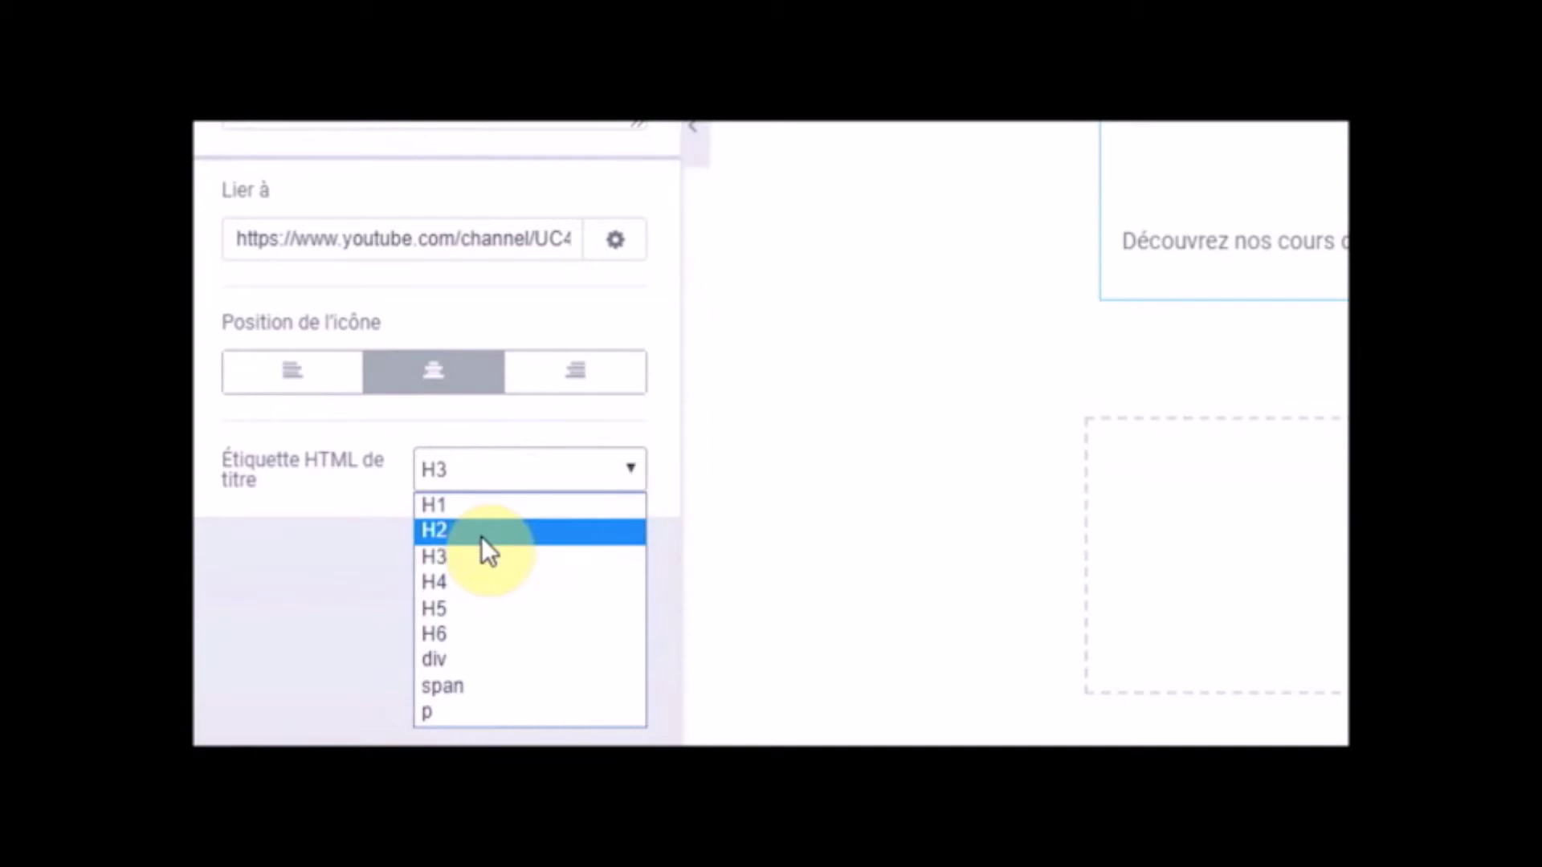
left_click(480, 536)
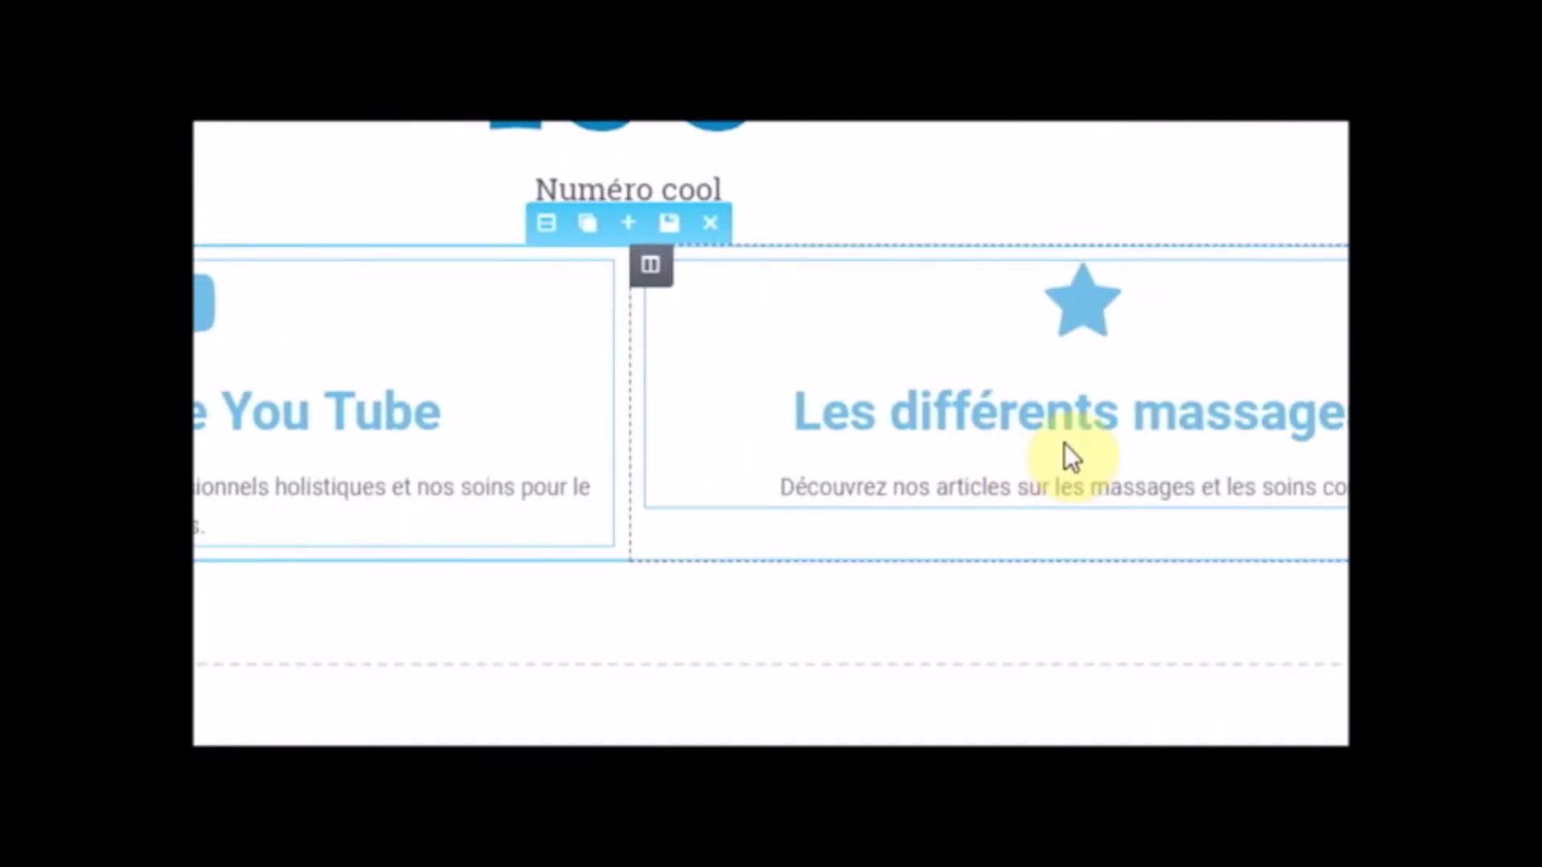
scroll(672, 570, "up", 3)
scroll(996, 579, "up", 4)
scroll(994, 575, "down", 7)
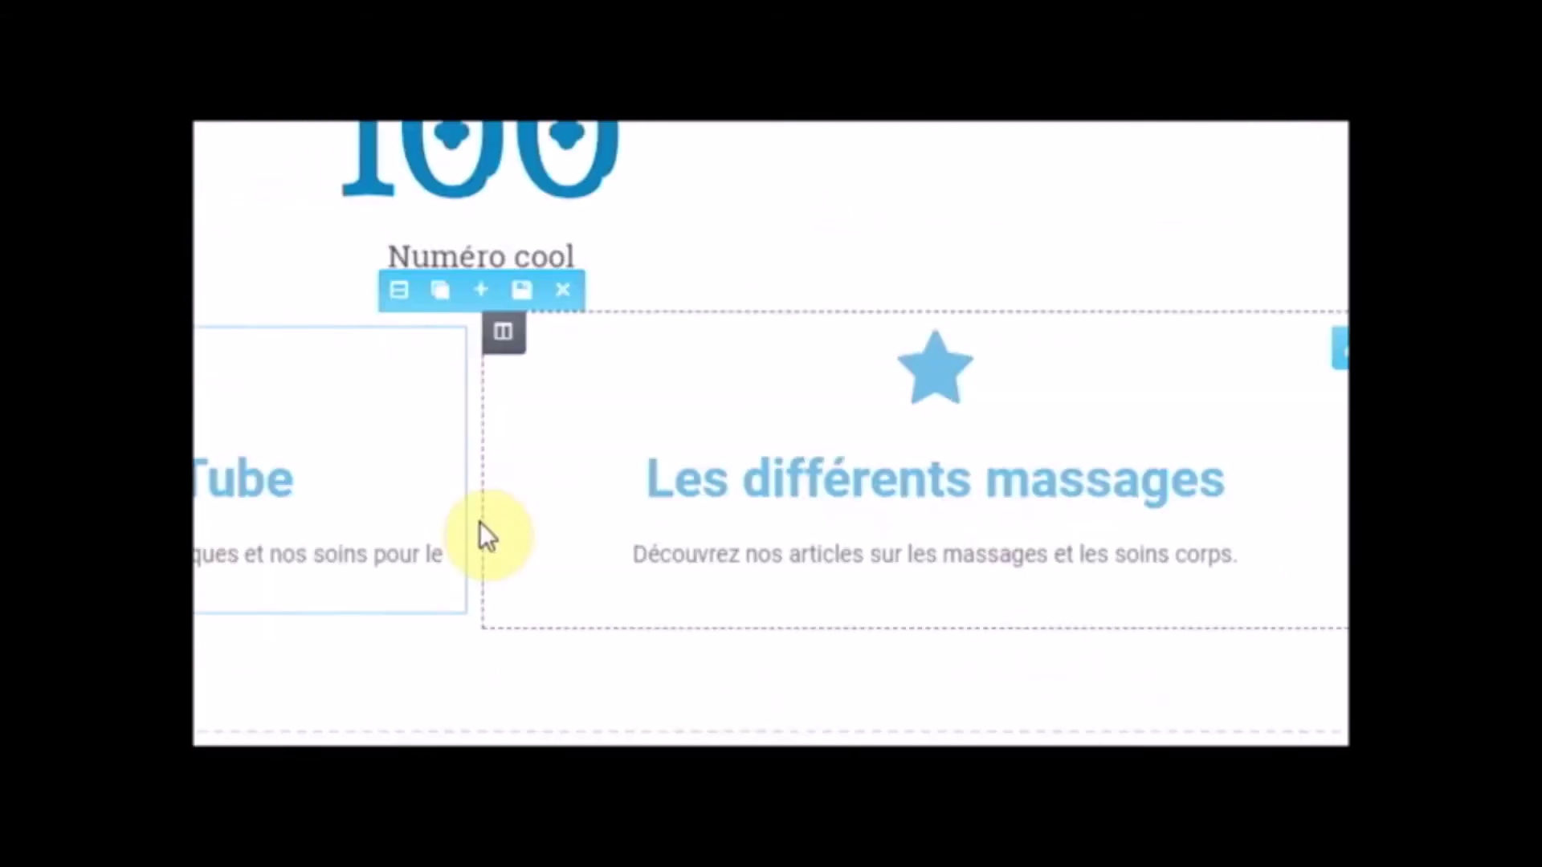
left_click(492, 506)
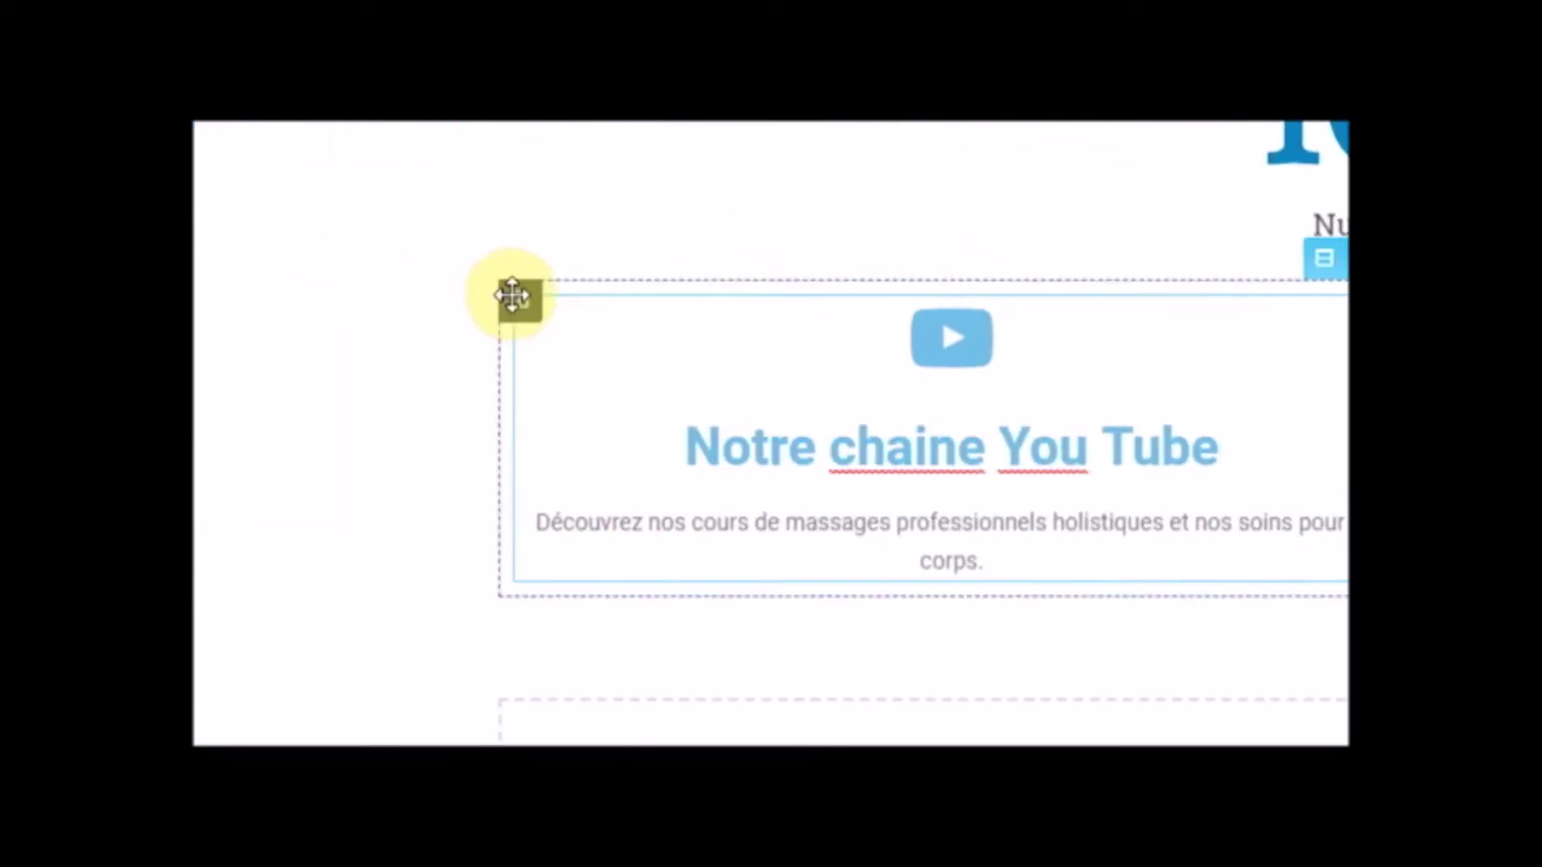
mouse_move(415, 302)
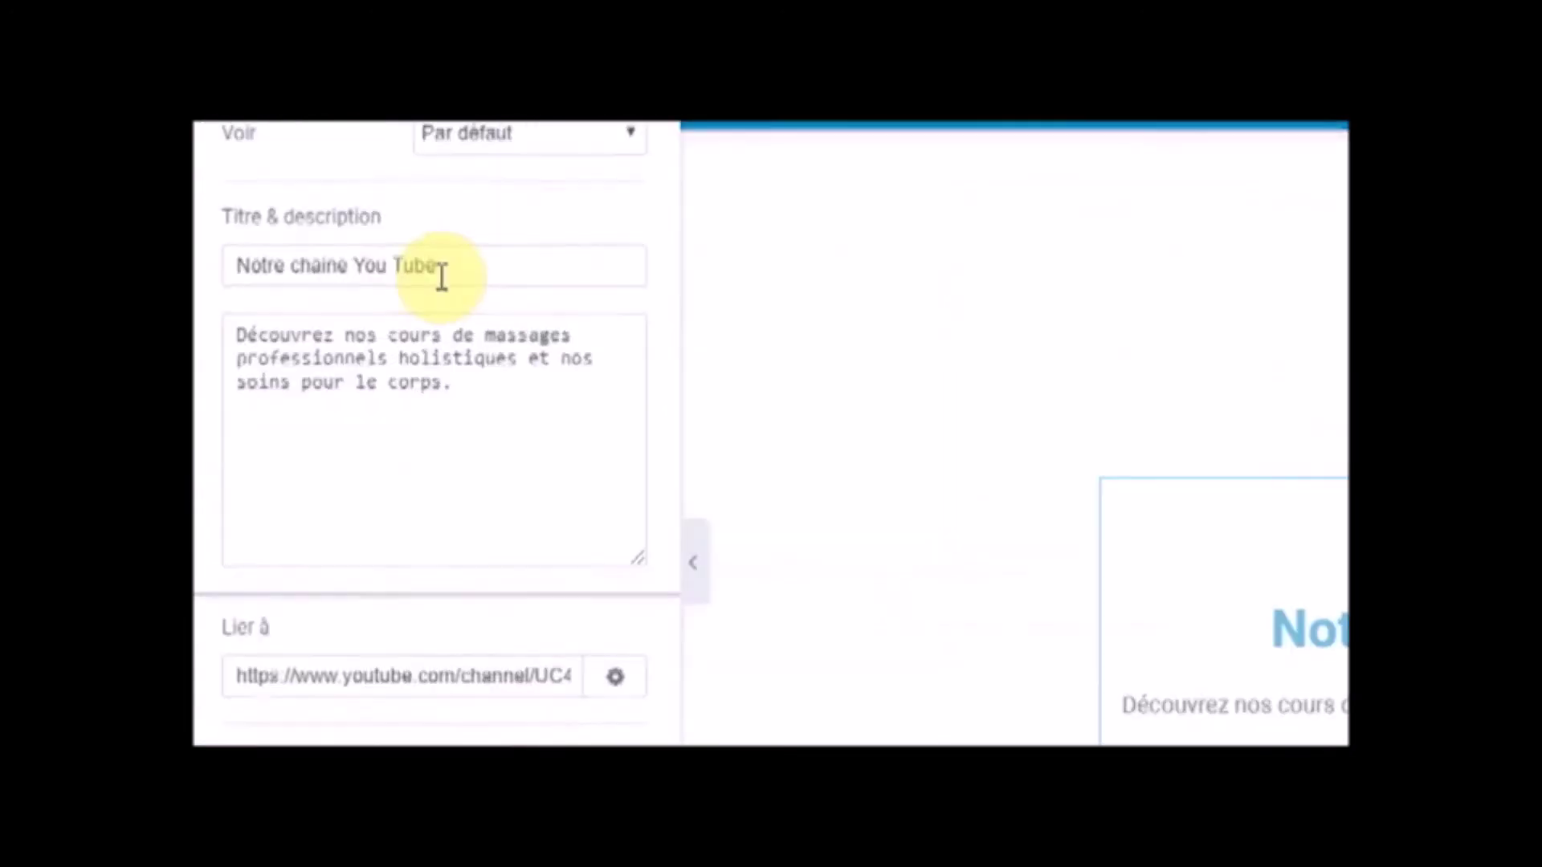
left_click(434, 368)
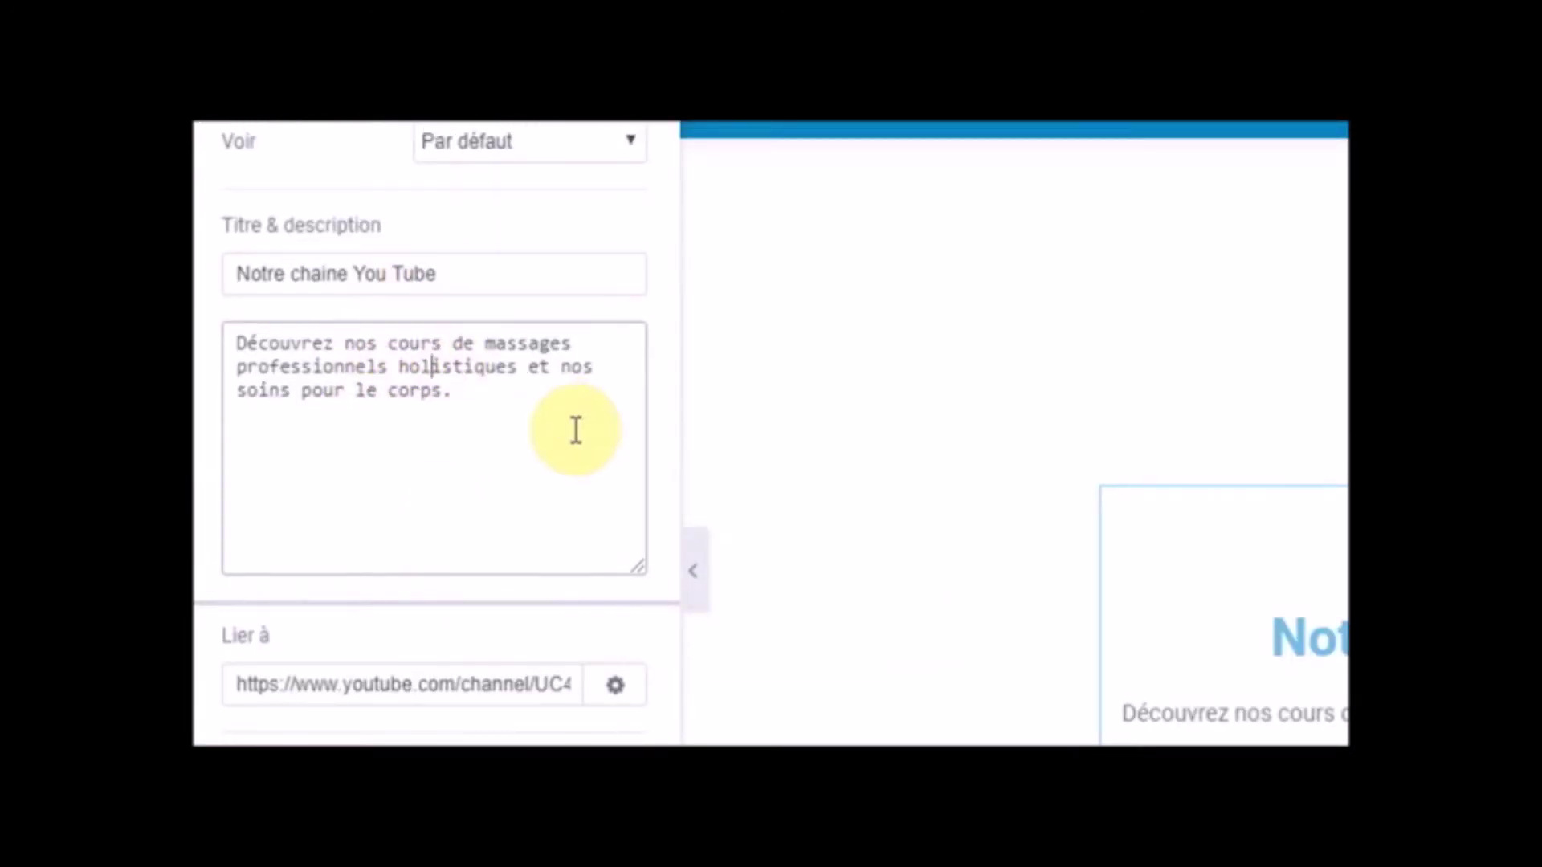
- In the content styling of the "Notre chaine You Tube" box, set the title colour to the dark blue swatch
left_click(444, 291)
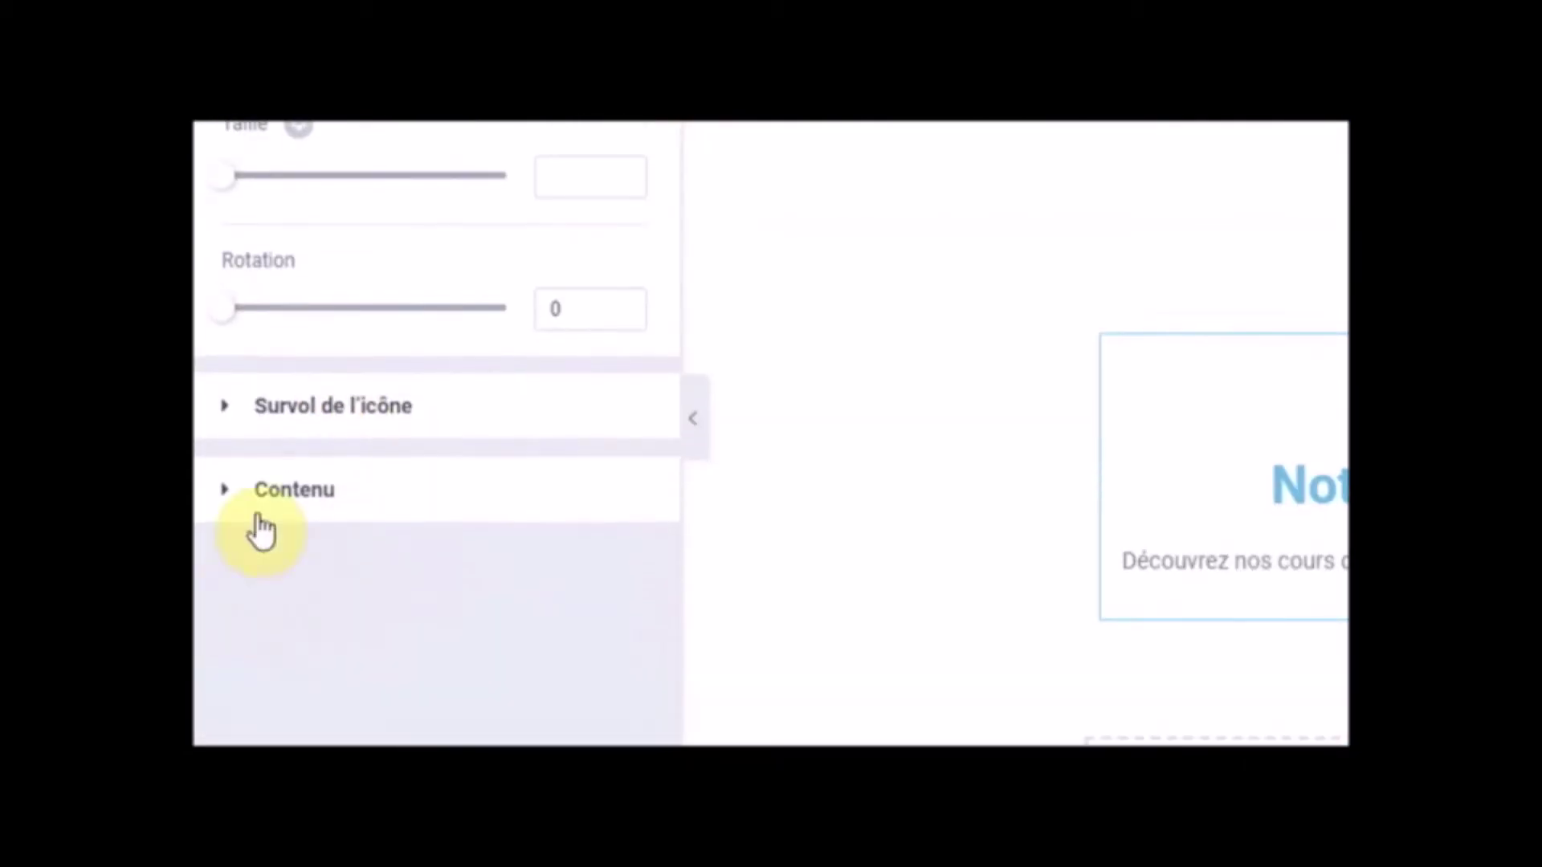
left_click(317, 491)
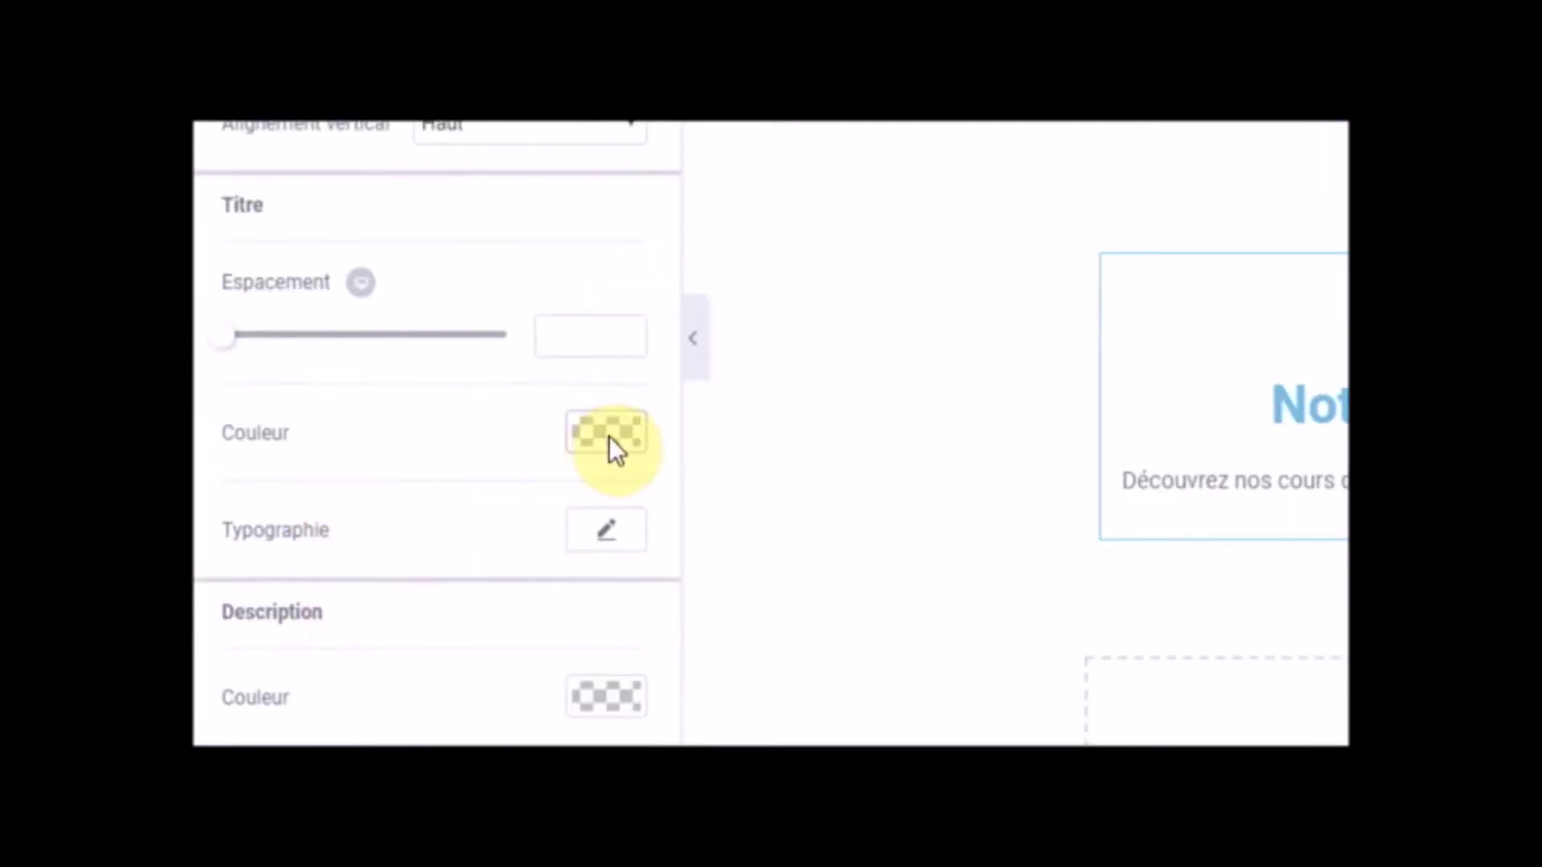
left_click(608, 436)
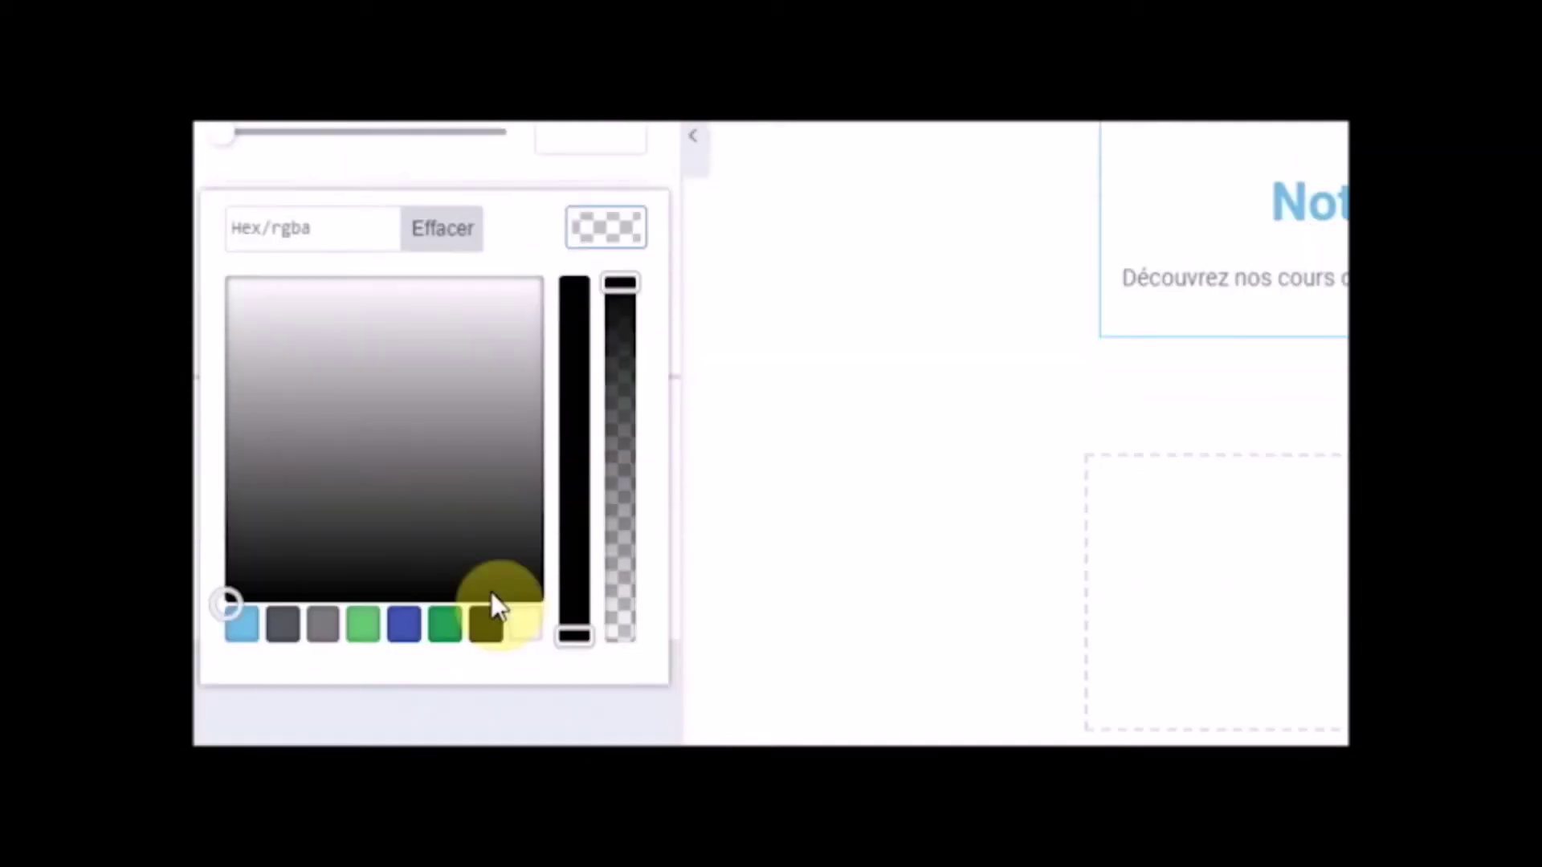
left_click(289, 553)
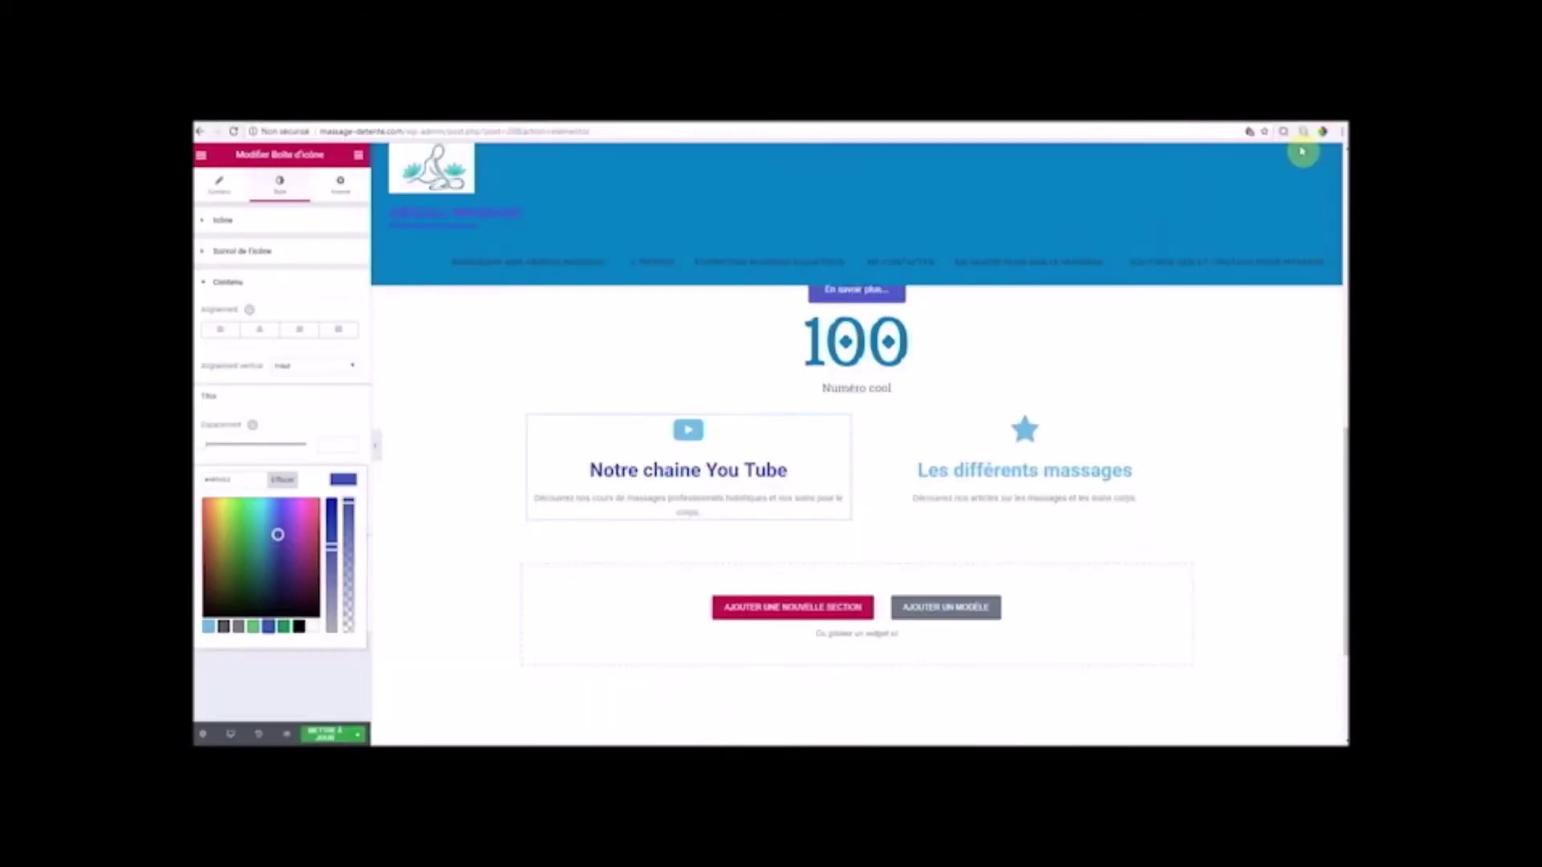
- Change the "Notre chaine You Tube" title colour to the header's blue by pasting the colour code from the colour picker extension
left_click(1324, 133)
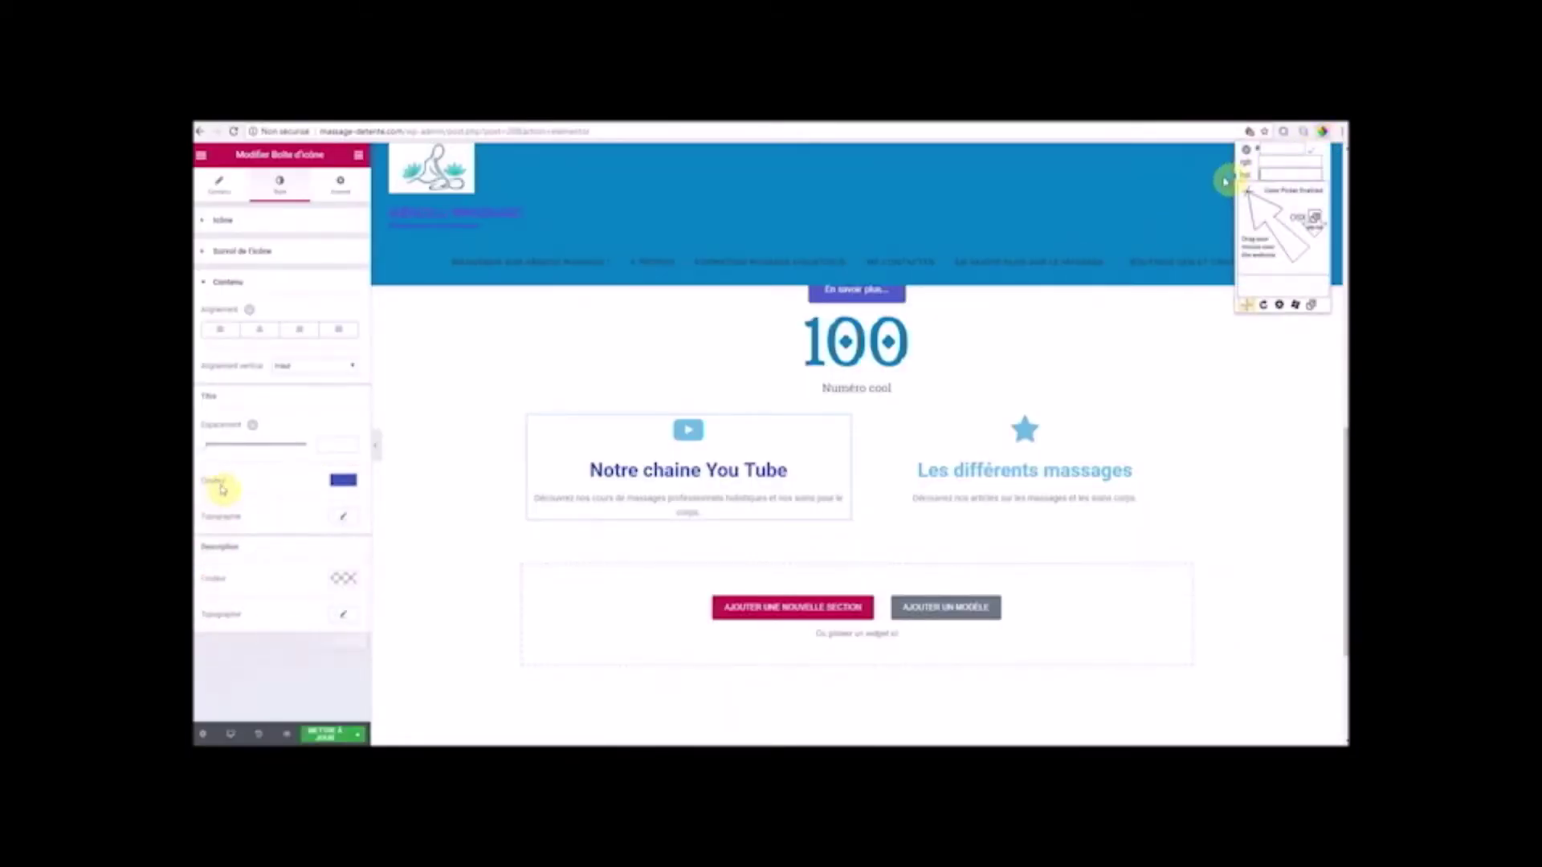
left_click(346, 481)
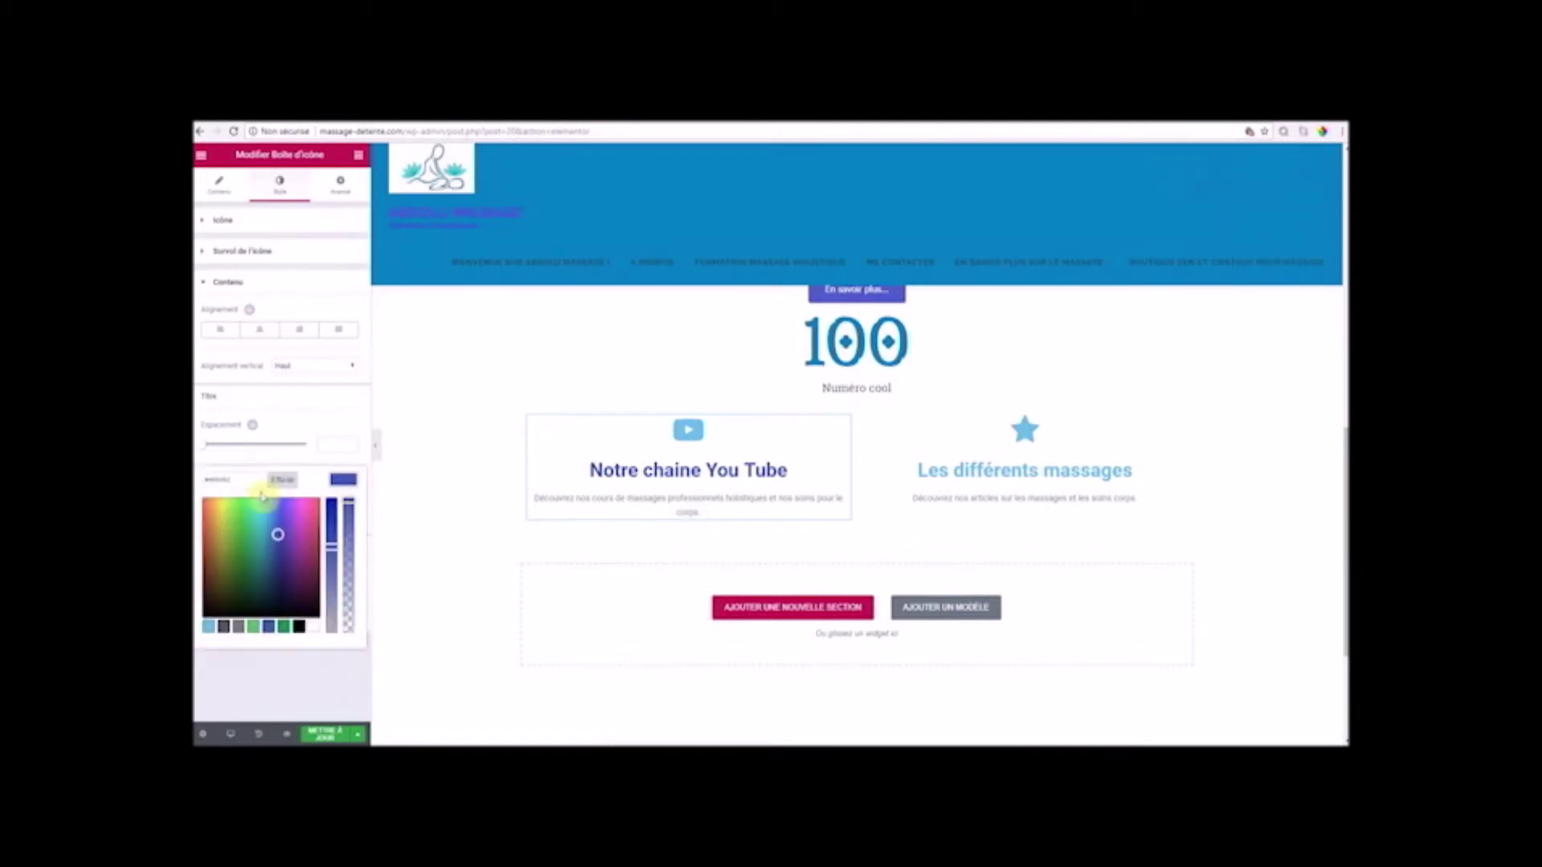
right_click(212, 479)
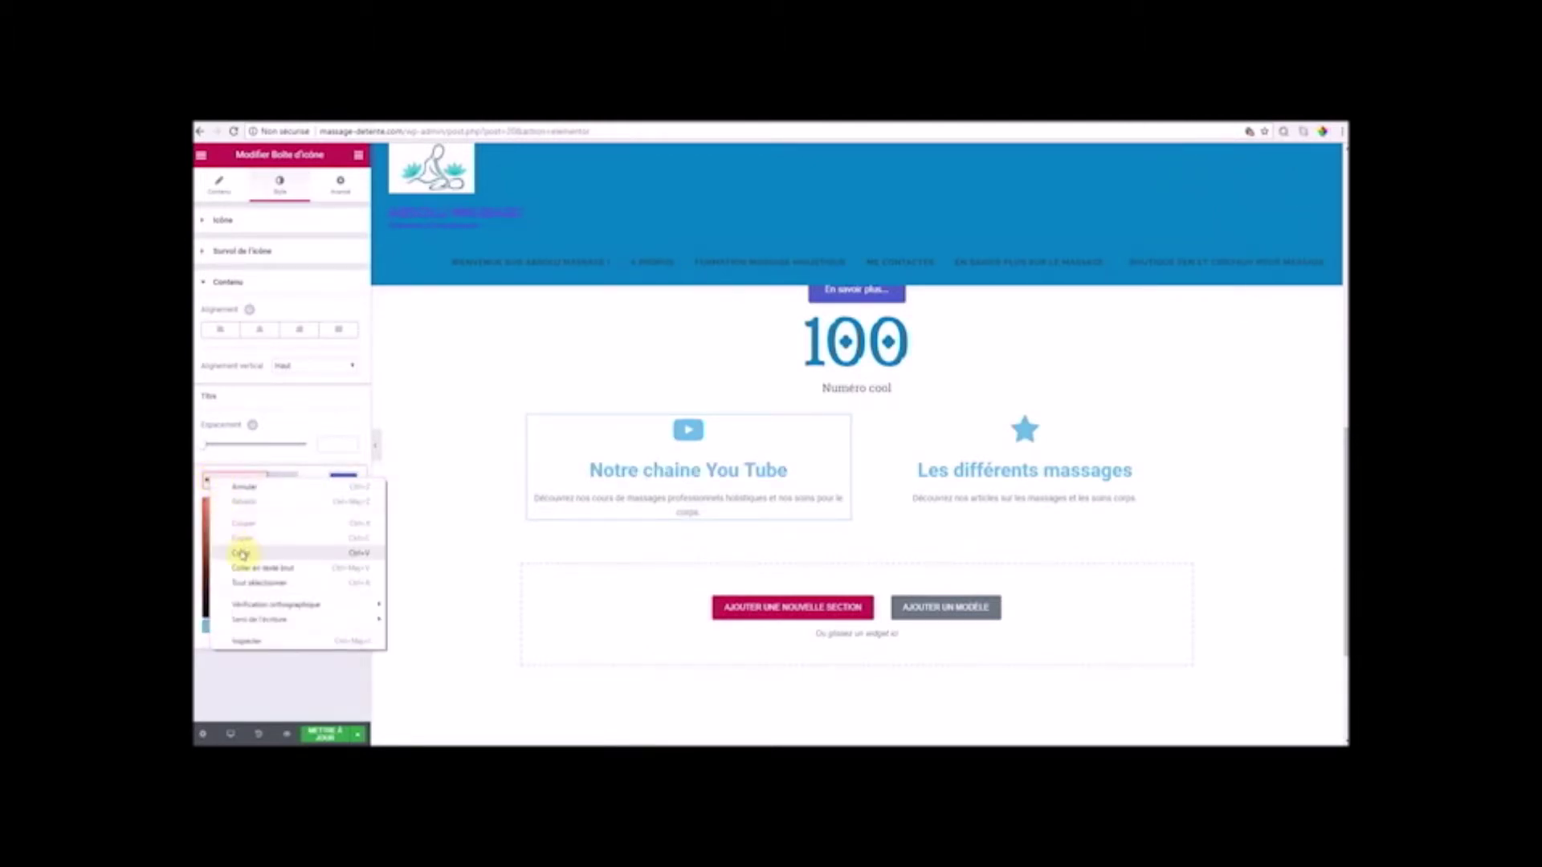
left_click(241, 553)
left_click(346, 490)
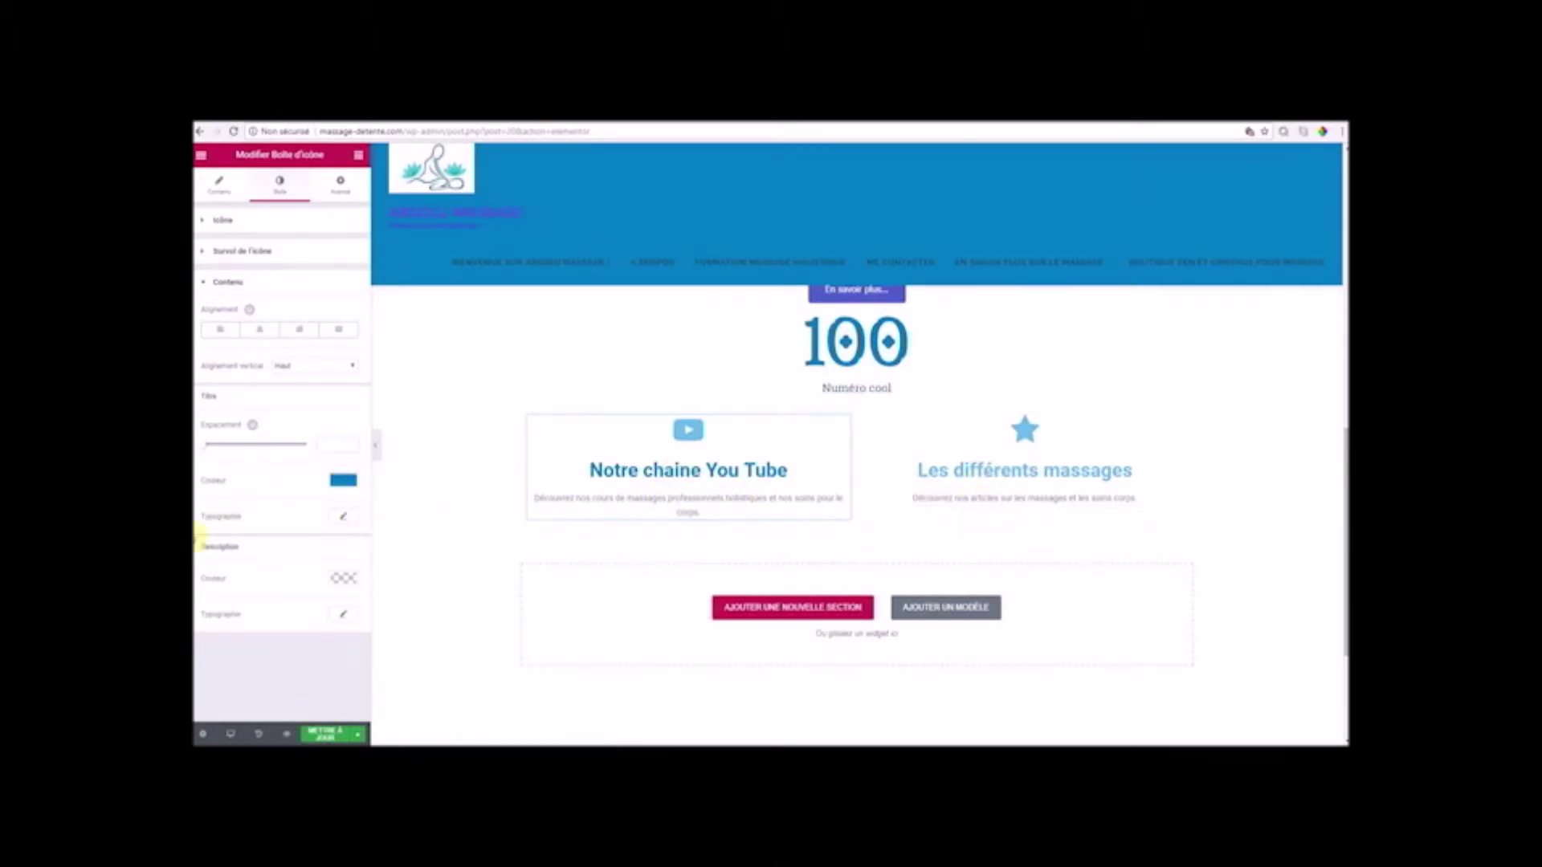
- Set the title colour of the "Les différents massages" box to the same header blue using the copied colour code
left_click(976, 473)
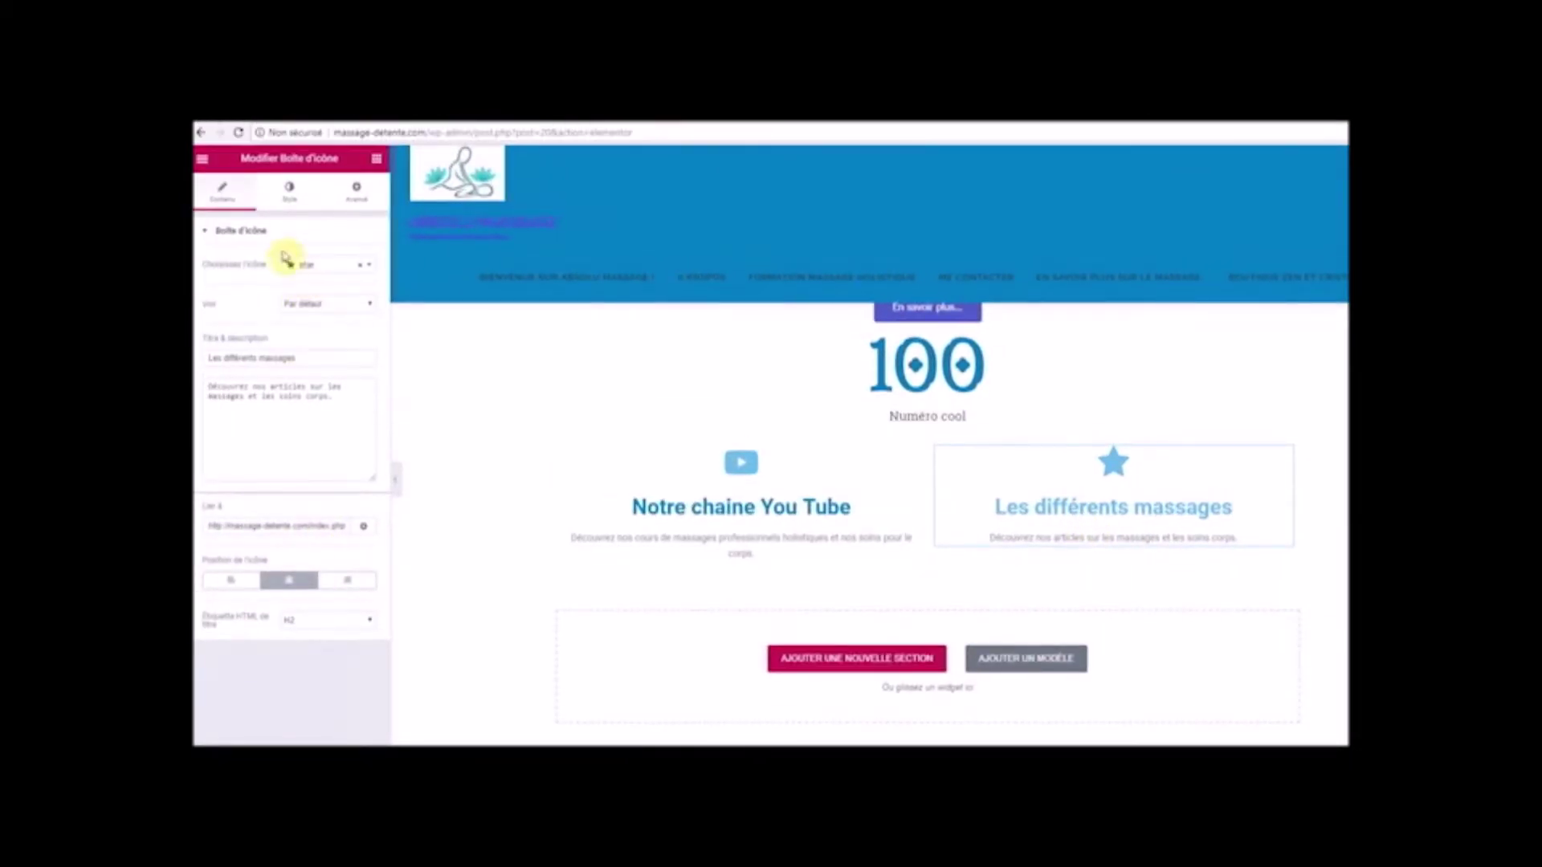
left_click(292, 197)
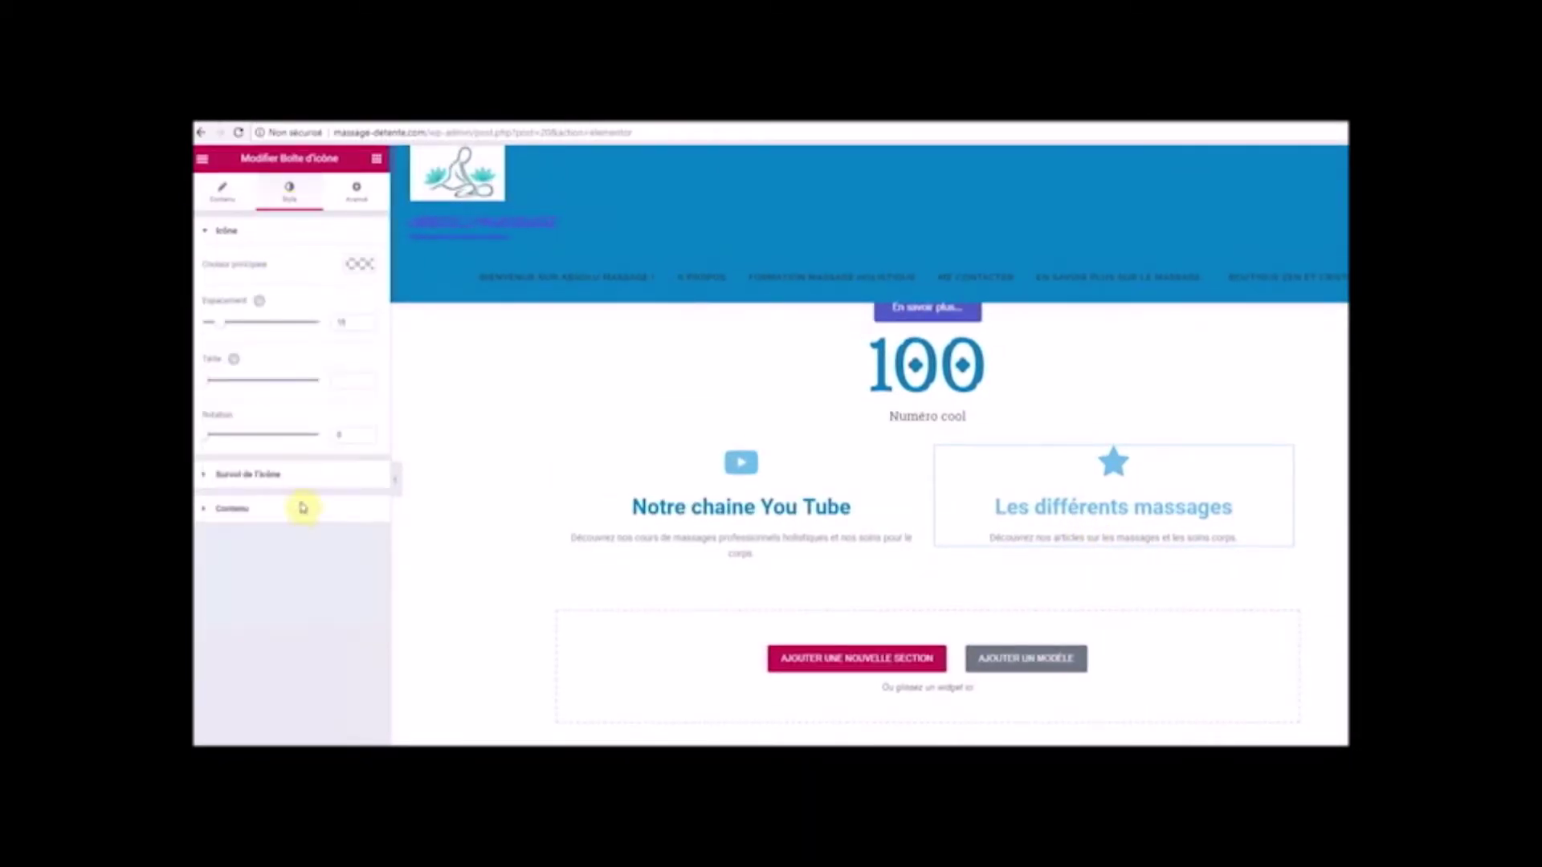
left_click(231, 511)
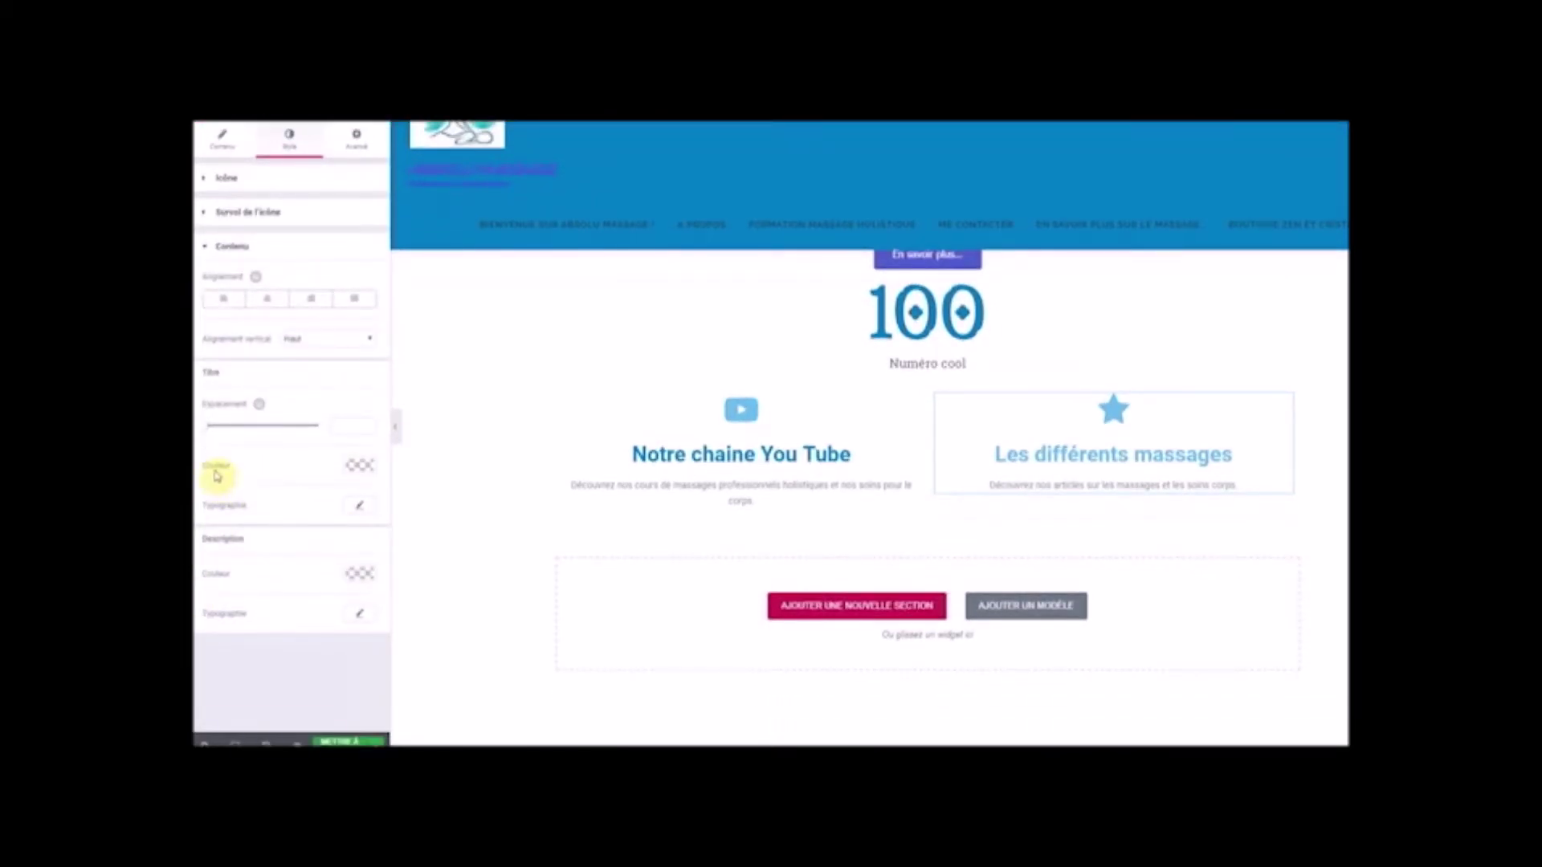
left_click(356, 467)
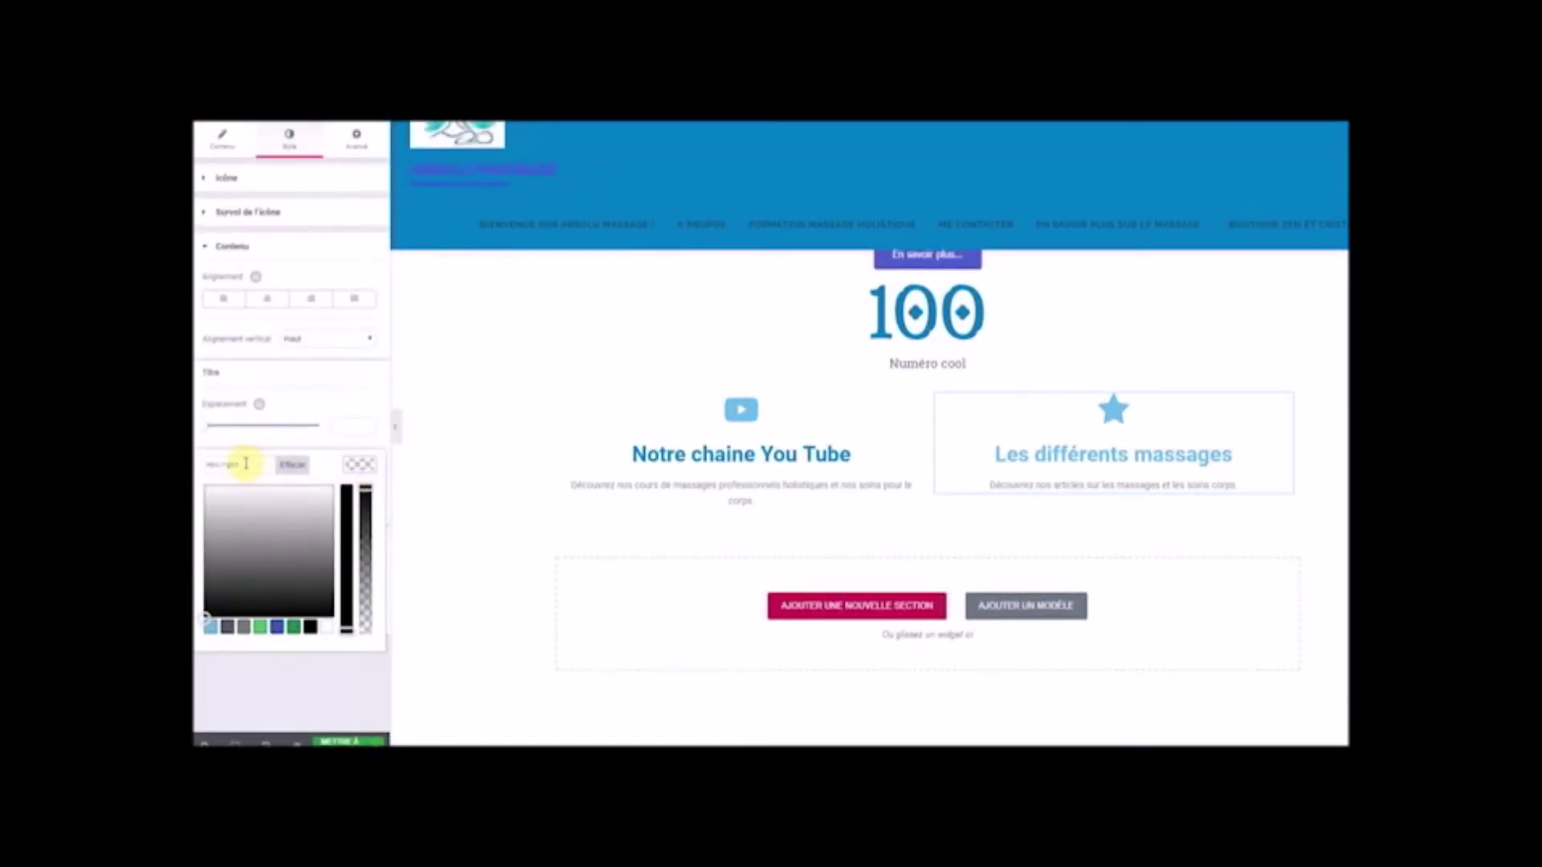
right_click(246, 463)
left_click(285, 546)
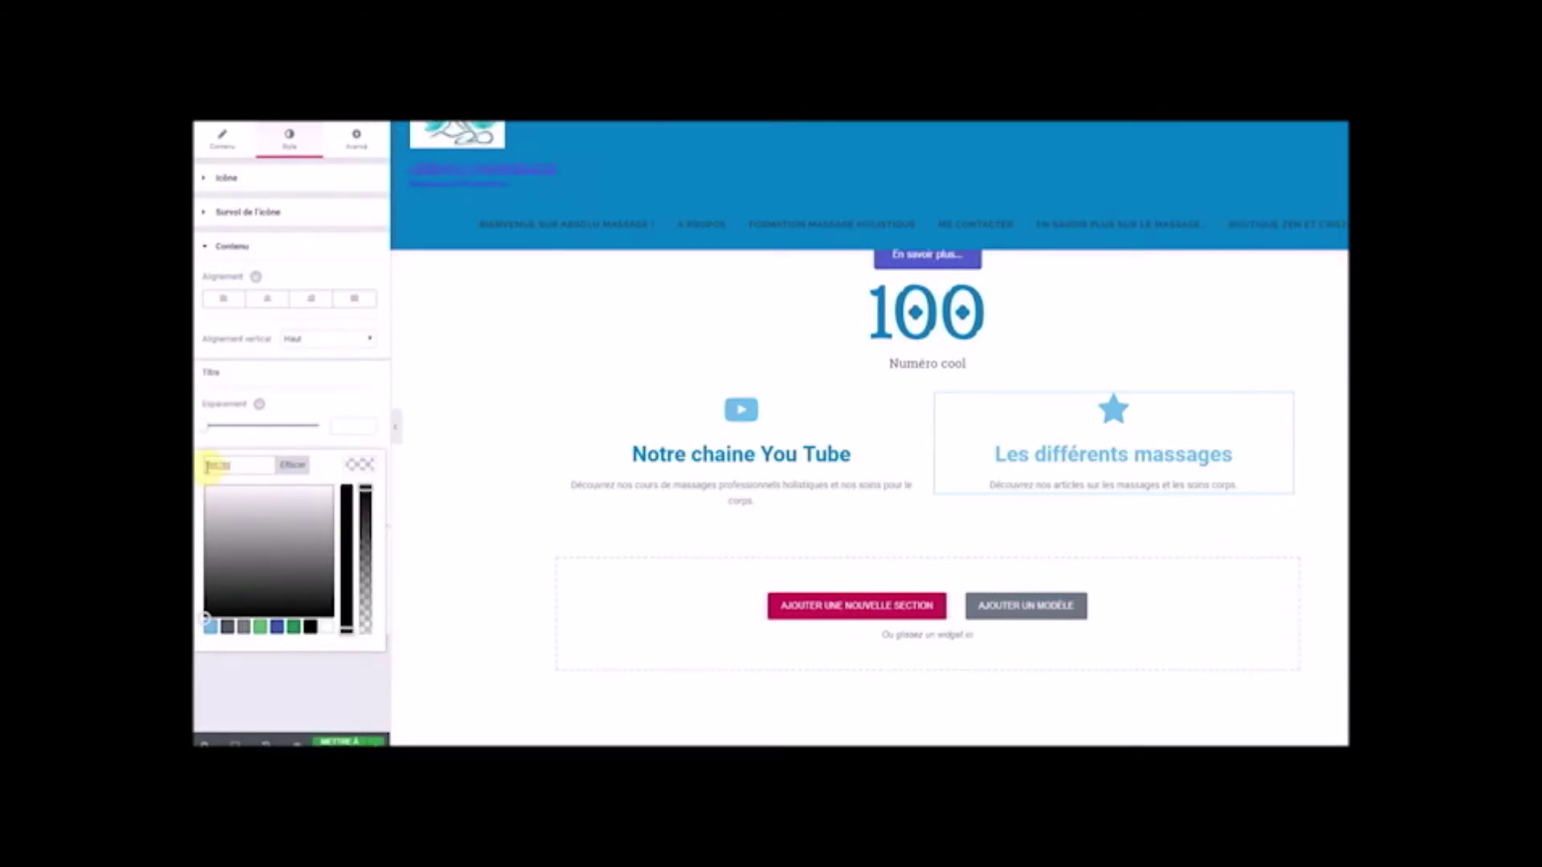
key("Return")
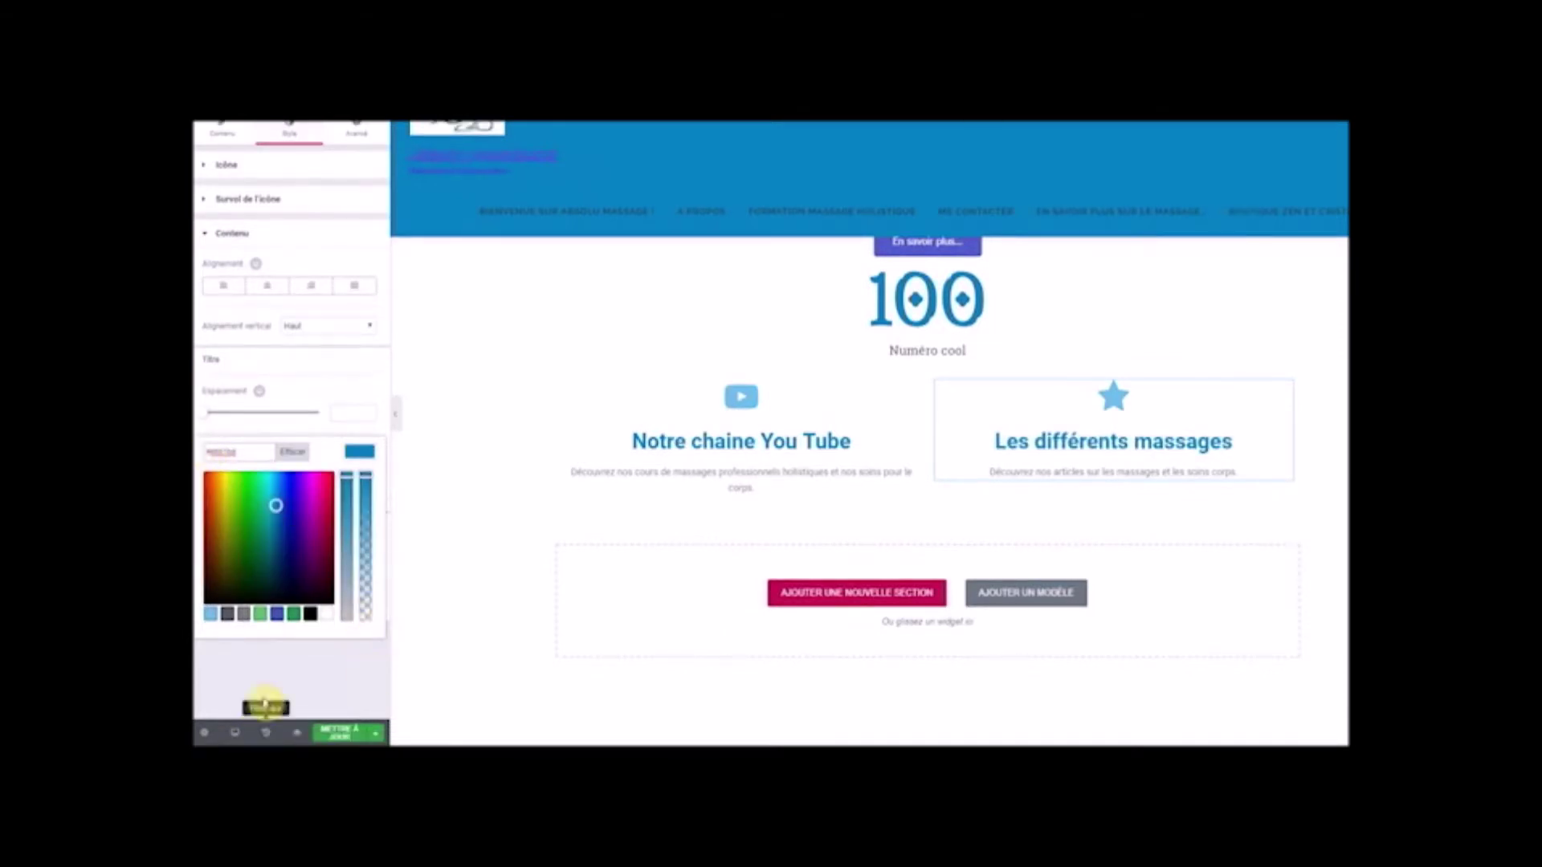
left_click(279, 681)
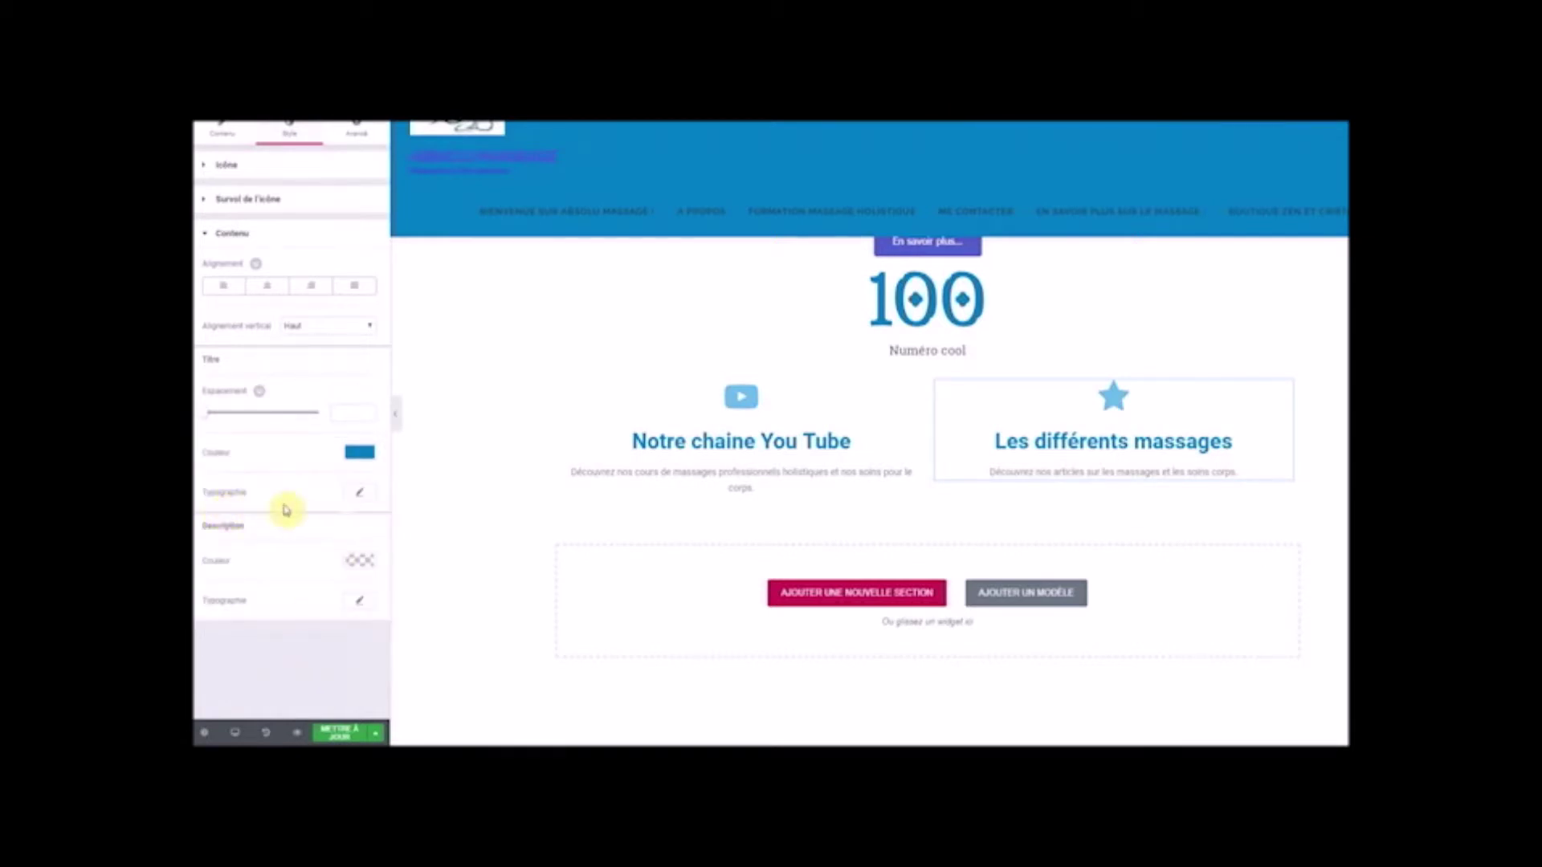
- Set the title font weight of the "Les différents massages" box to Bold
left_click(360, 495)
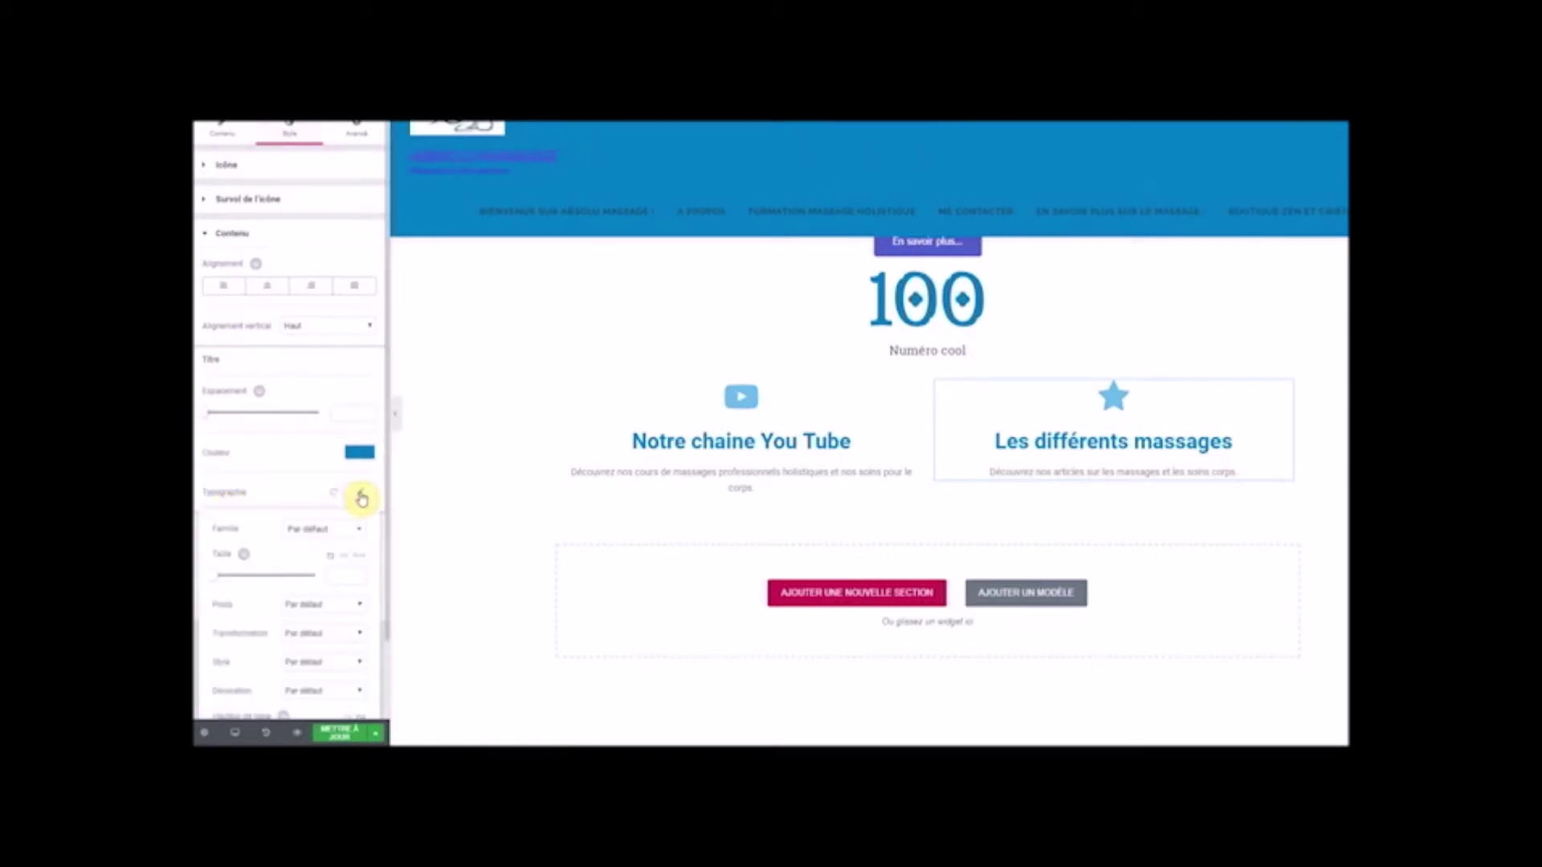
scroll(343, 616, "down", 1)
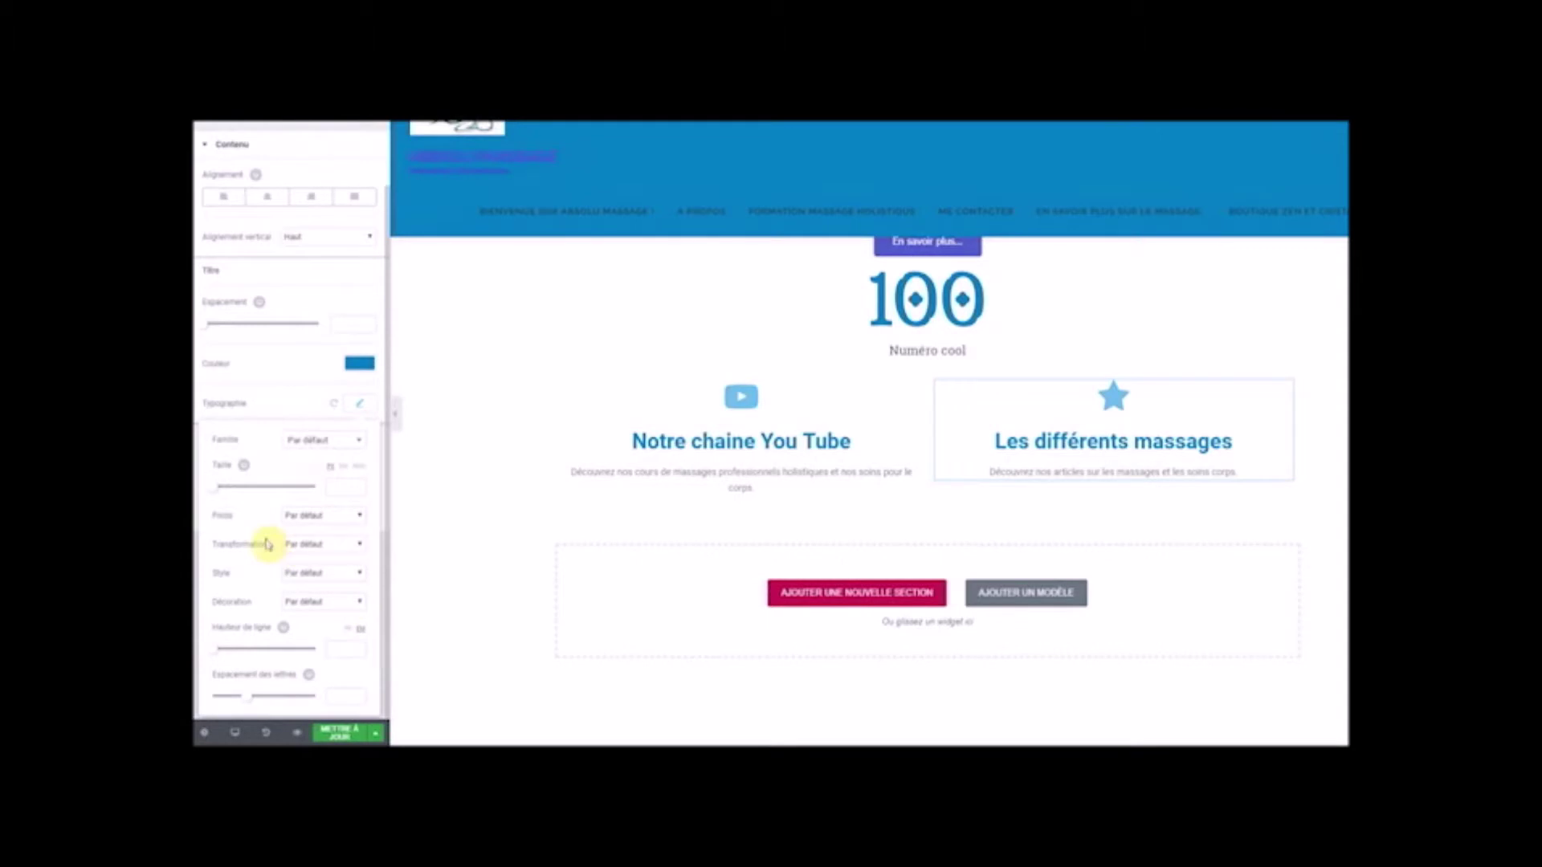
left_click(347, 526)
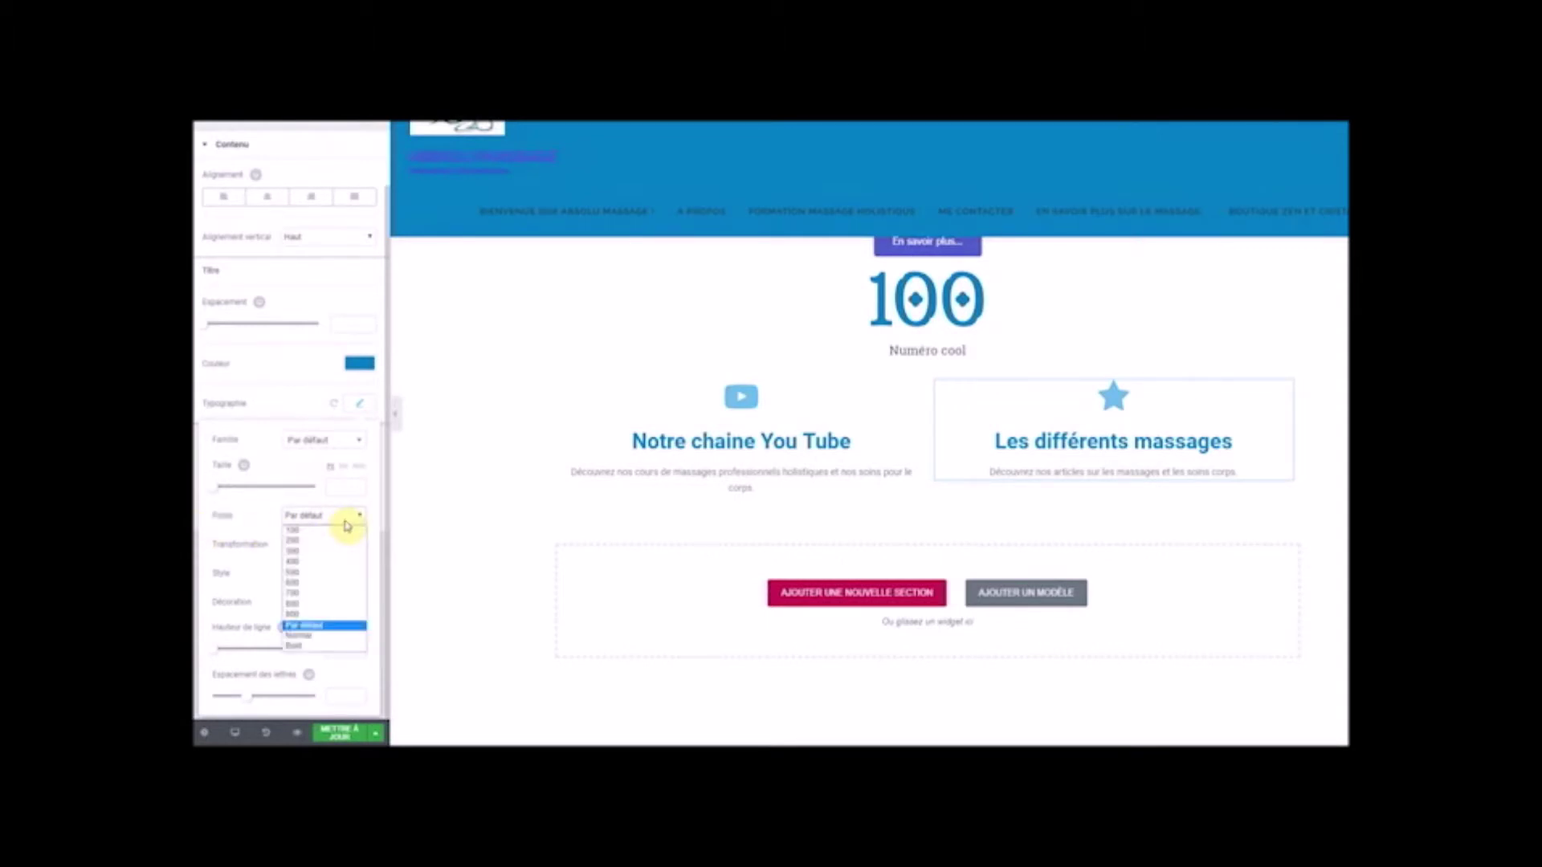
left_click(325, 652)
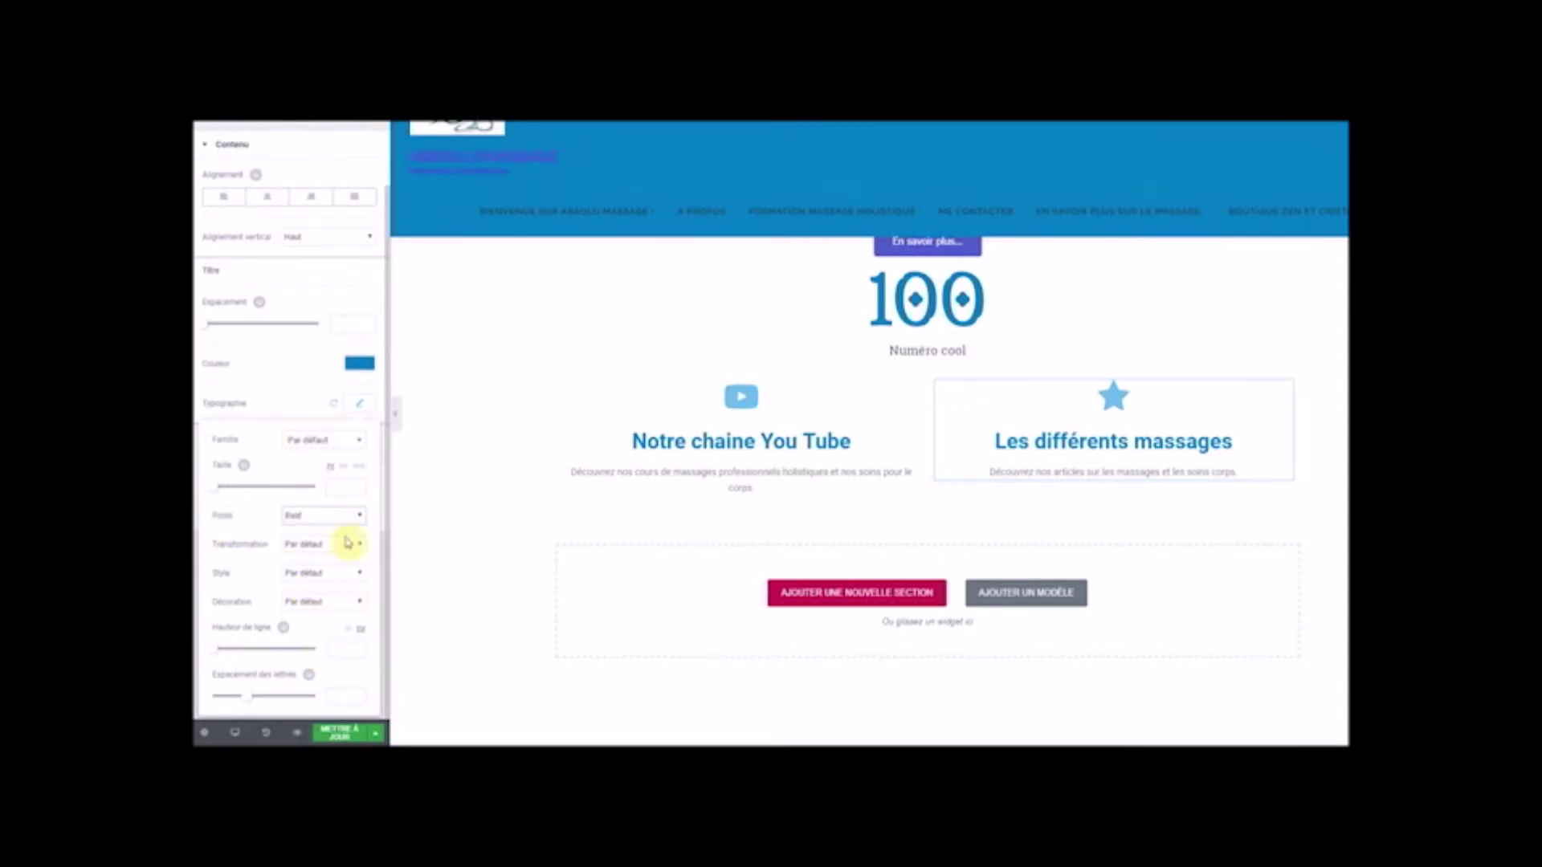
- Enlarge the title of the "Les différents massages" box to a font size of 36
left_click_drag(216, 495, 235, 498)
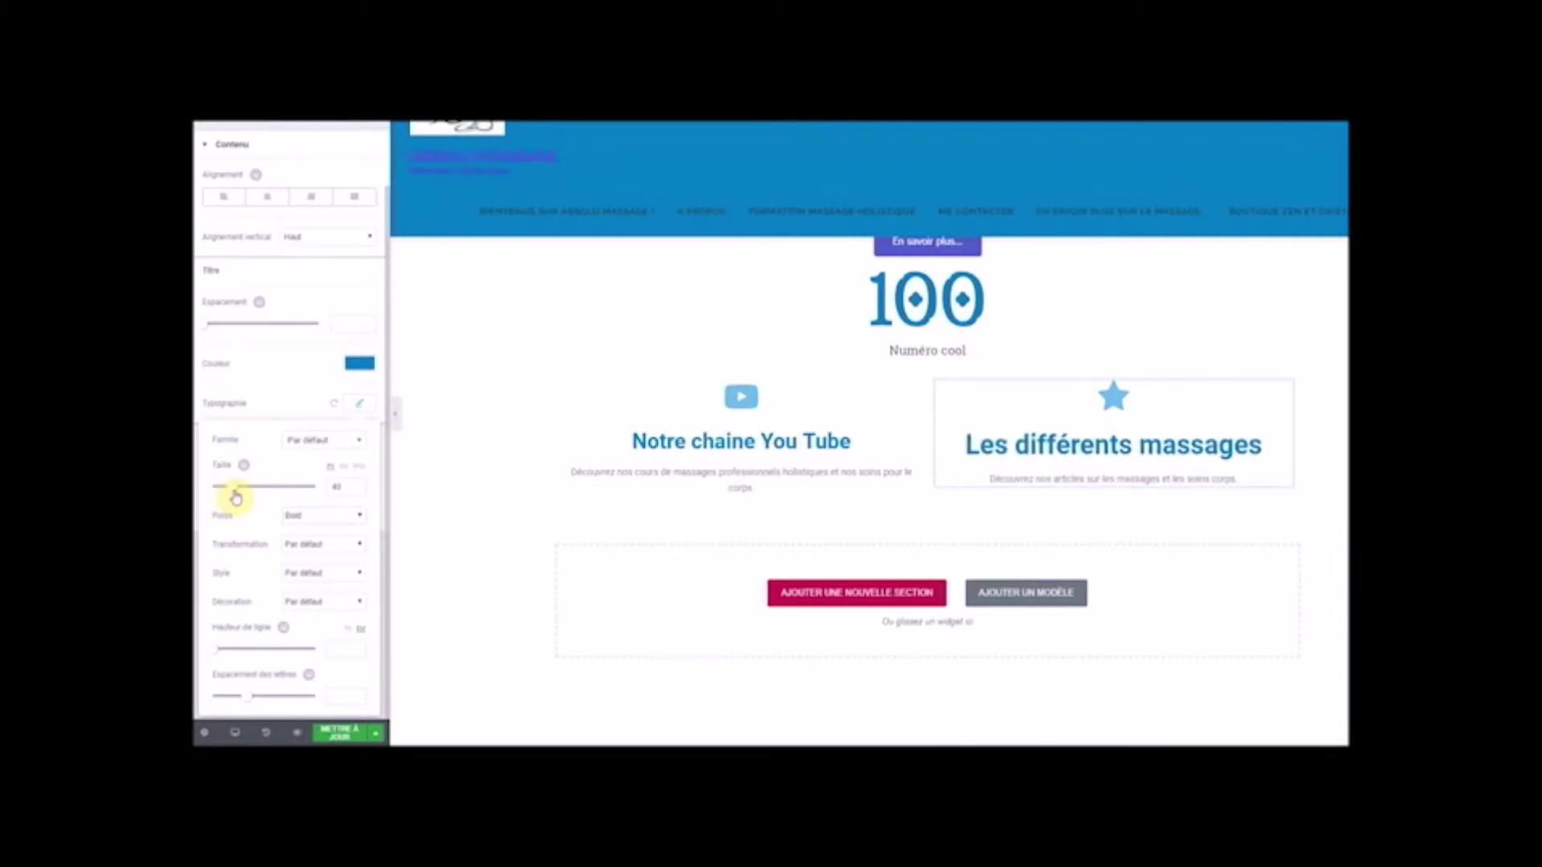
scroll(991, 423, "up", 10)
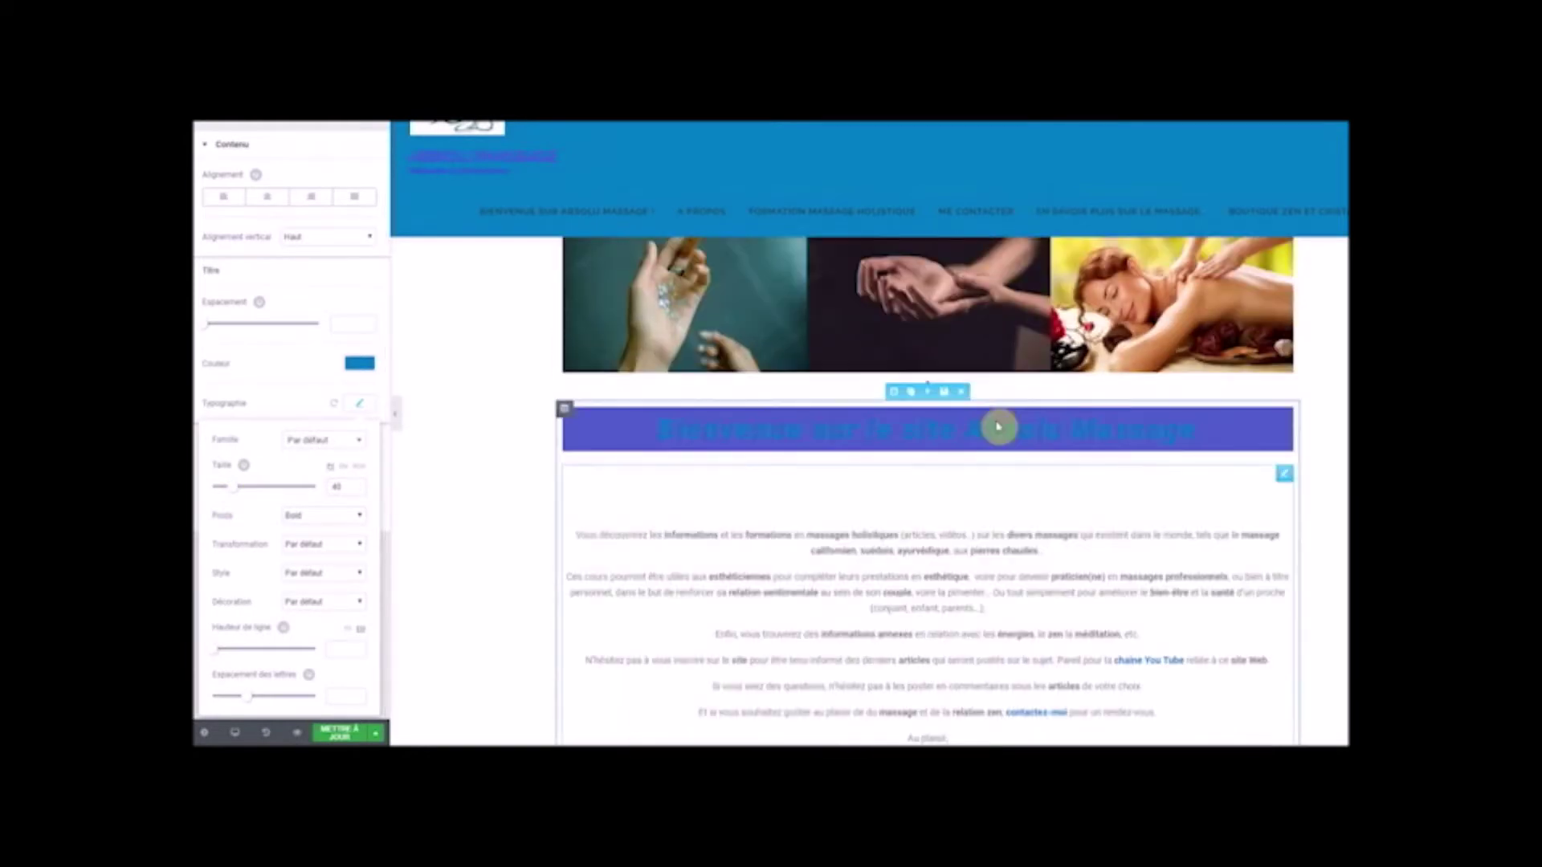
scroll(998, 423, "down", 10)
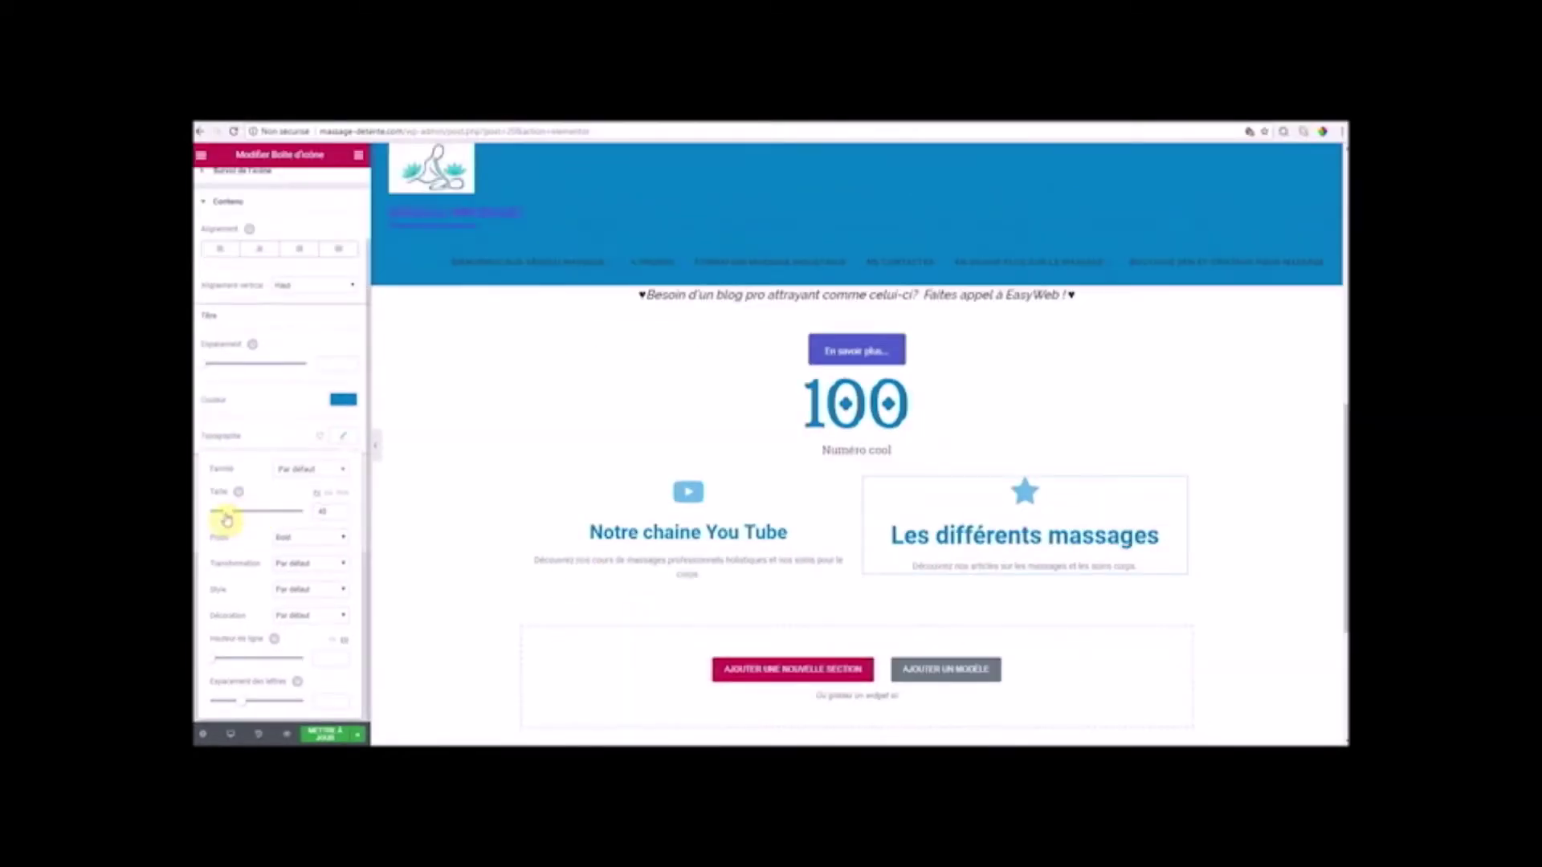
left_click_drag(226, 519, 225, 520)
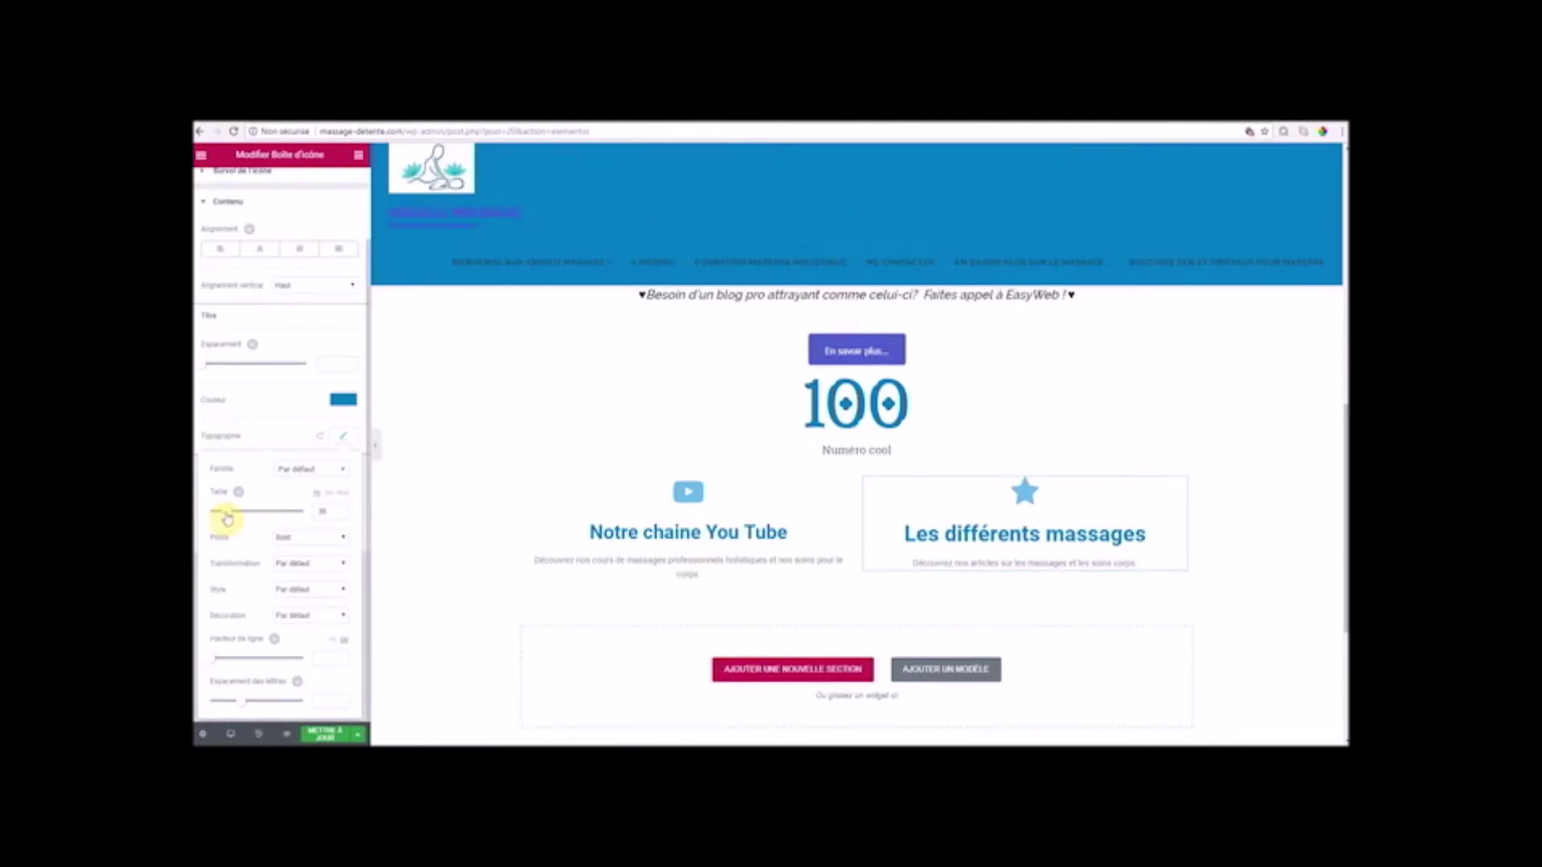
- Set the title font size of the "Notre chaine You Tube" box to 36, matching the other box
left_click(675, 551)
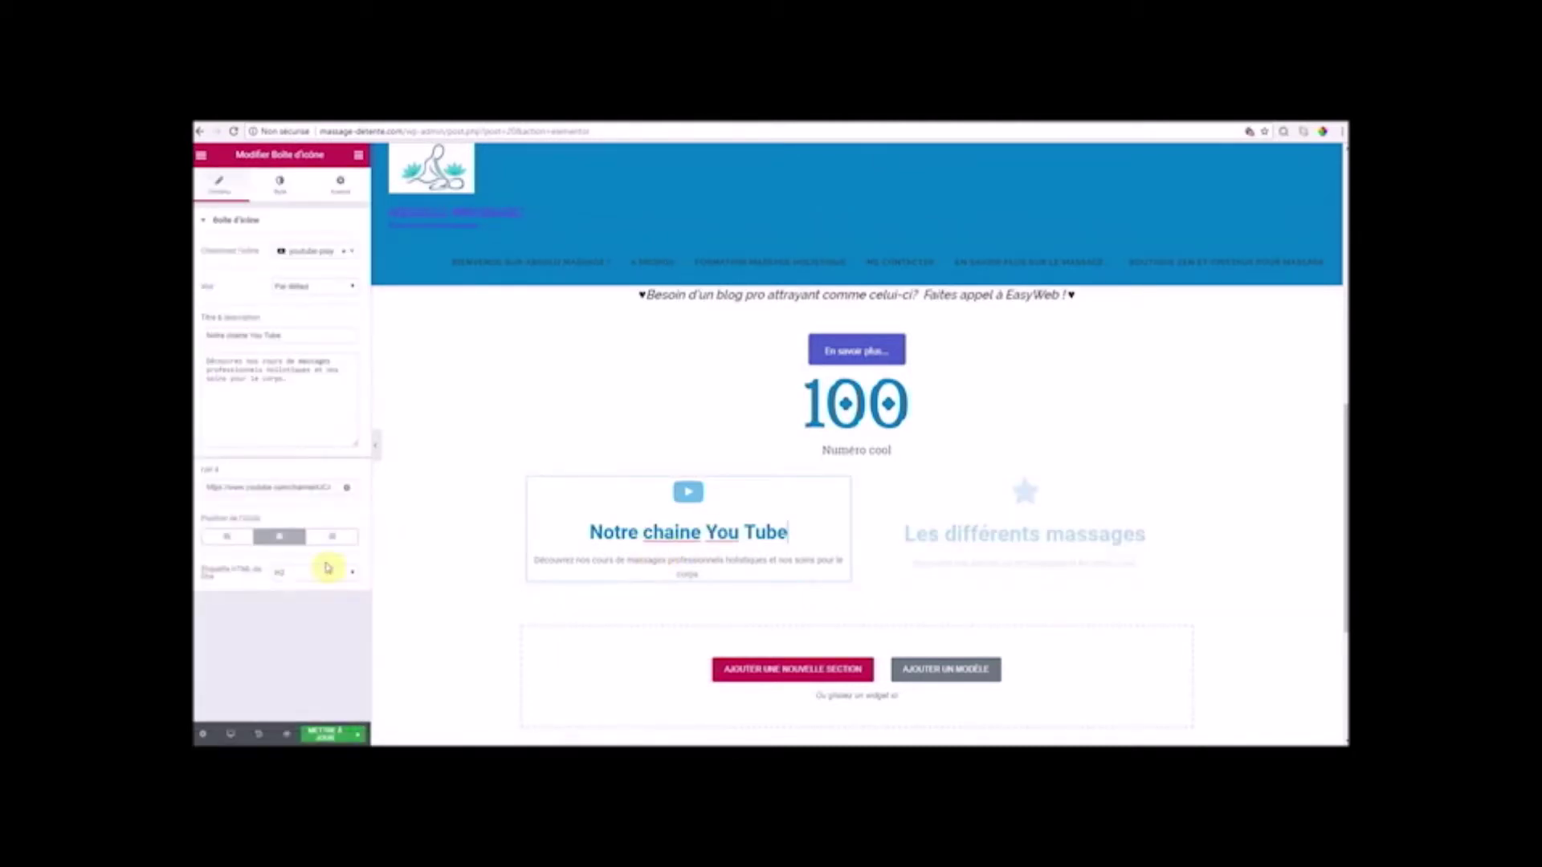
left_click(274, 194)
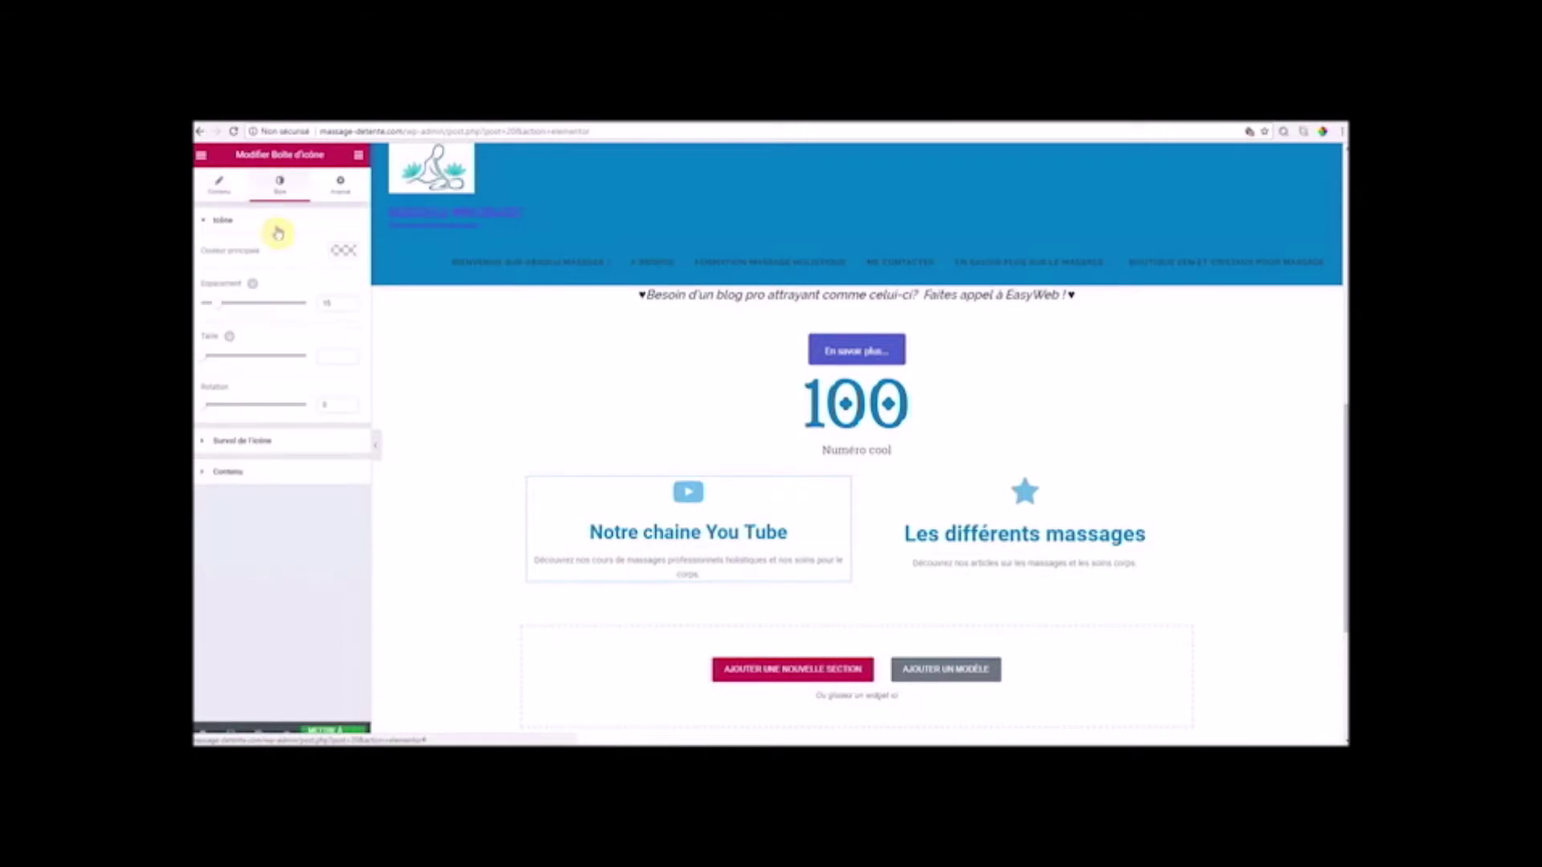
left_click(213, 471)
scroll(380, 576, "down", 1)
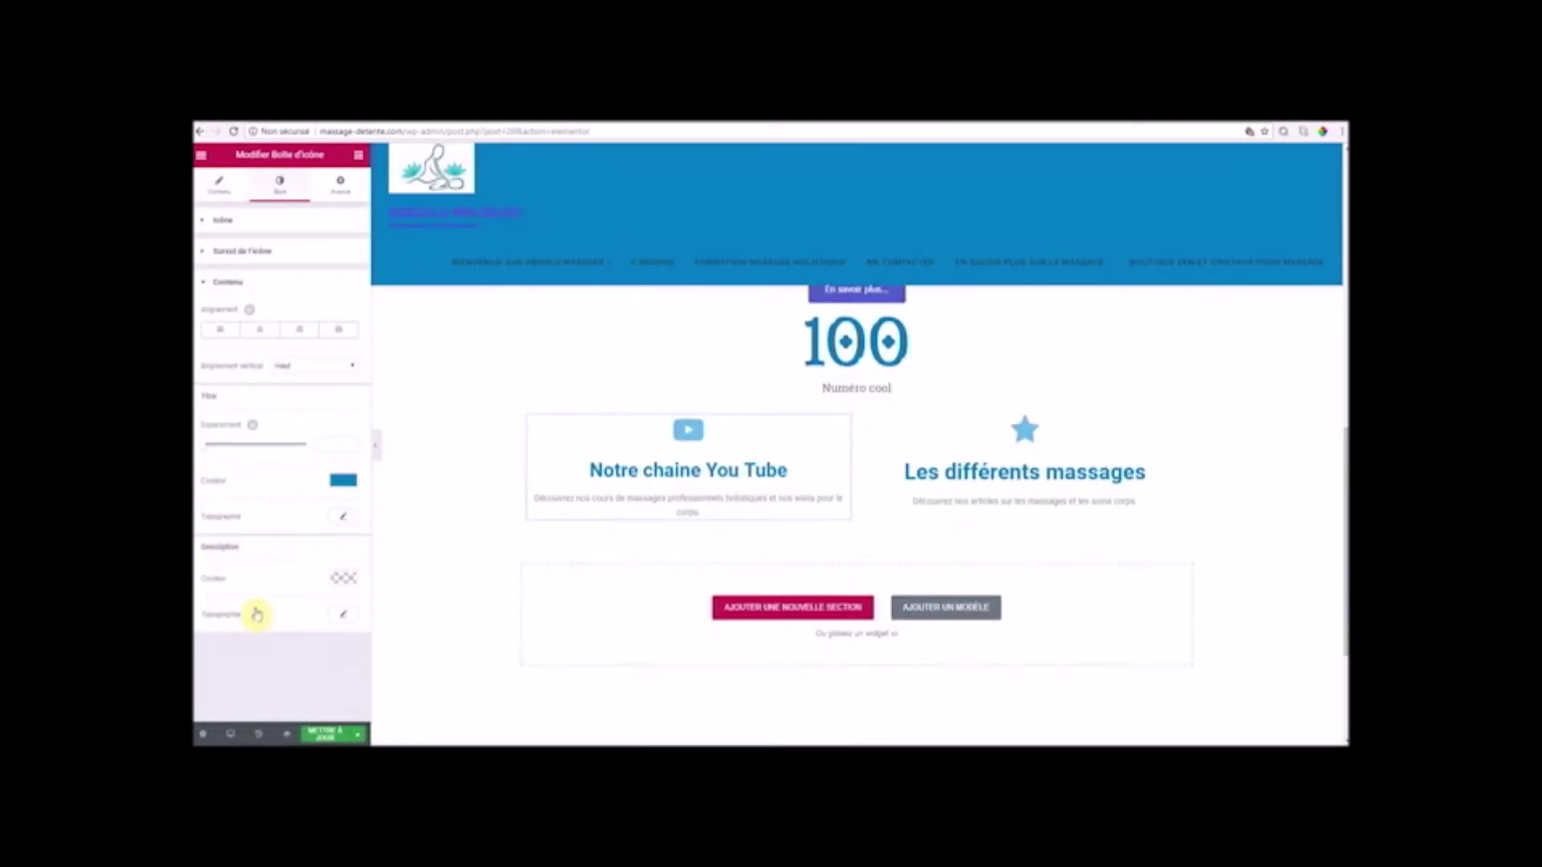
left_click(339, 520)
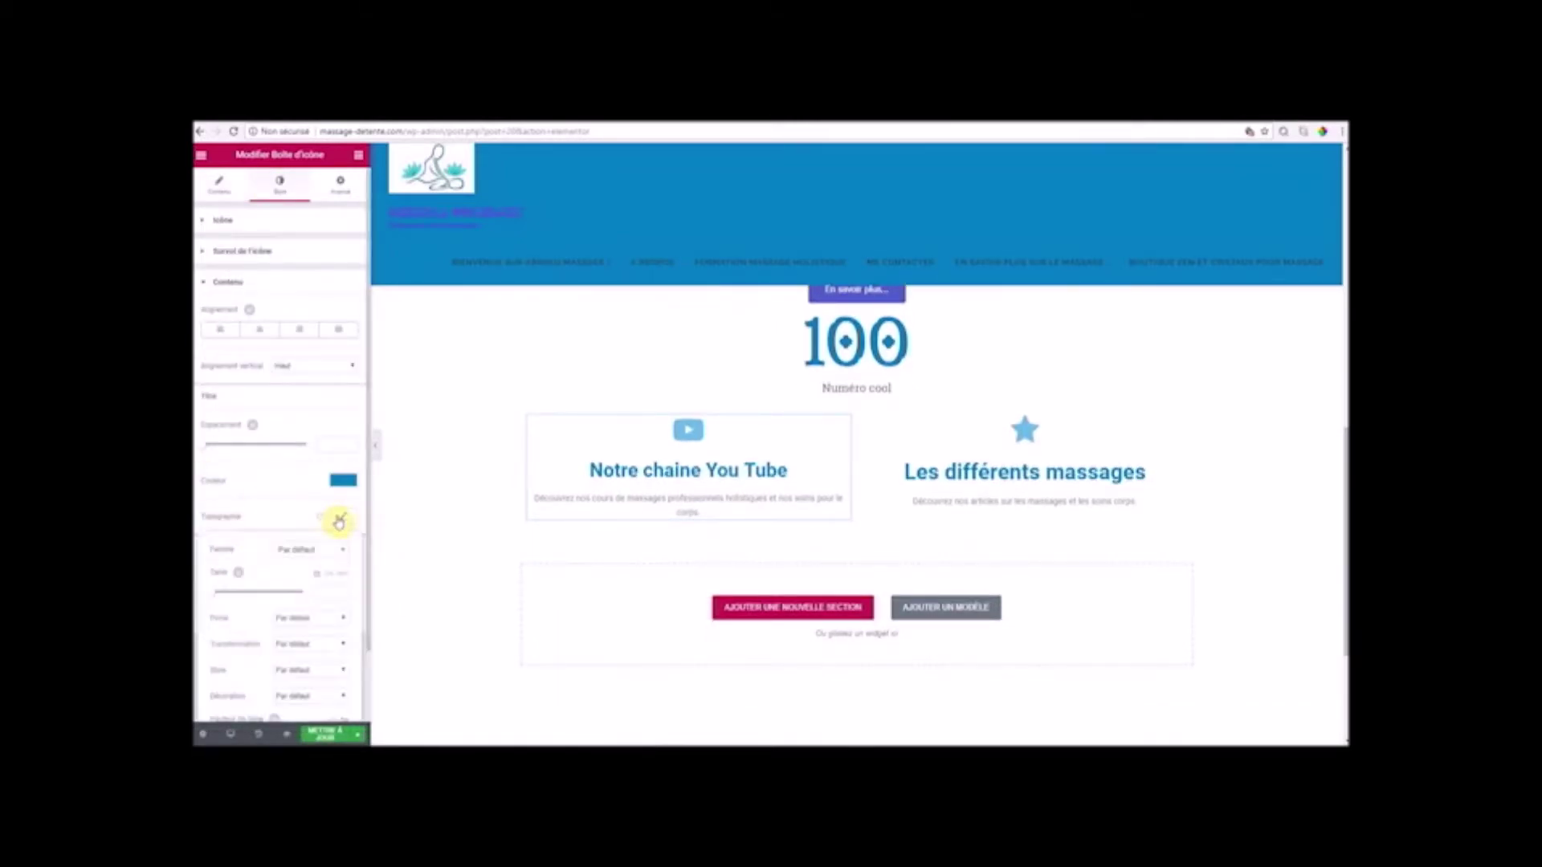
left_click_drag(215, 596, 233, 597)
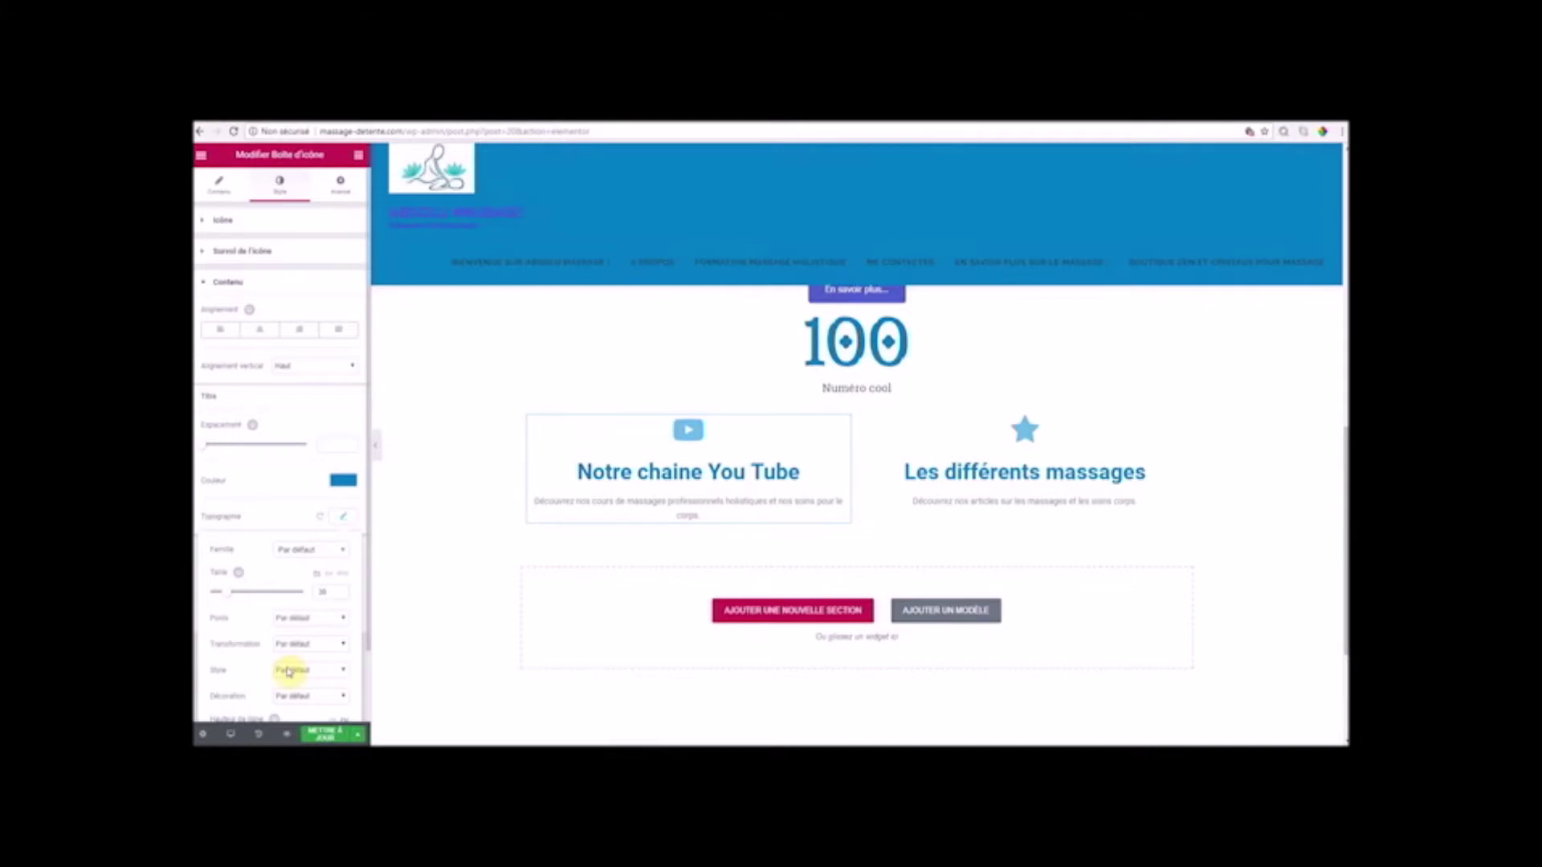
scroll(289, 671, "down", 1)
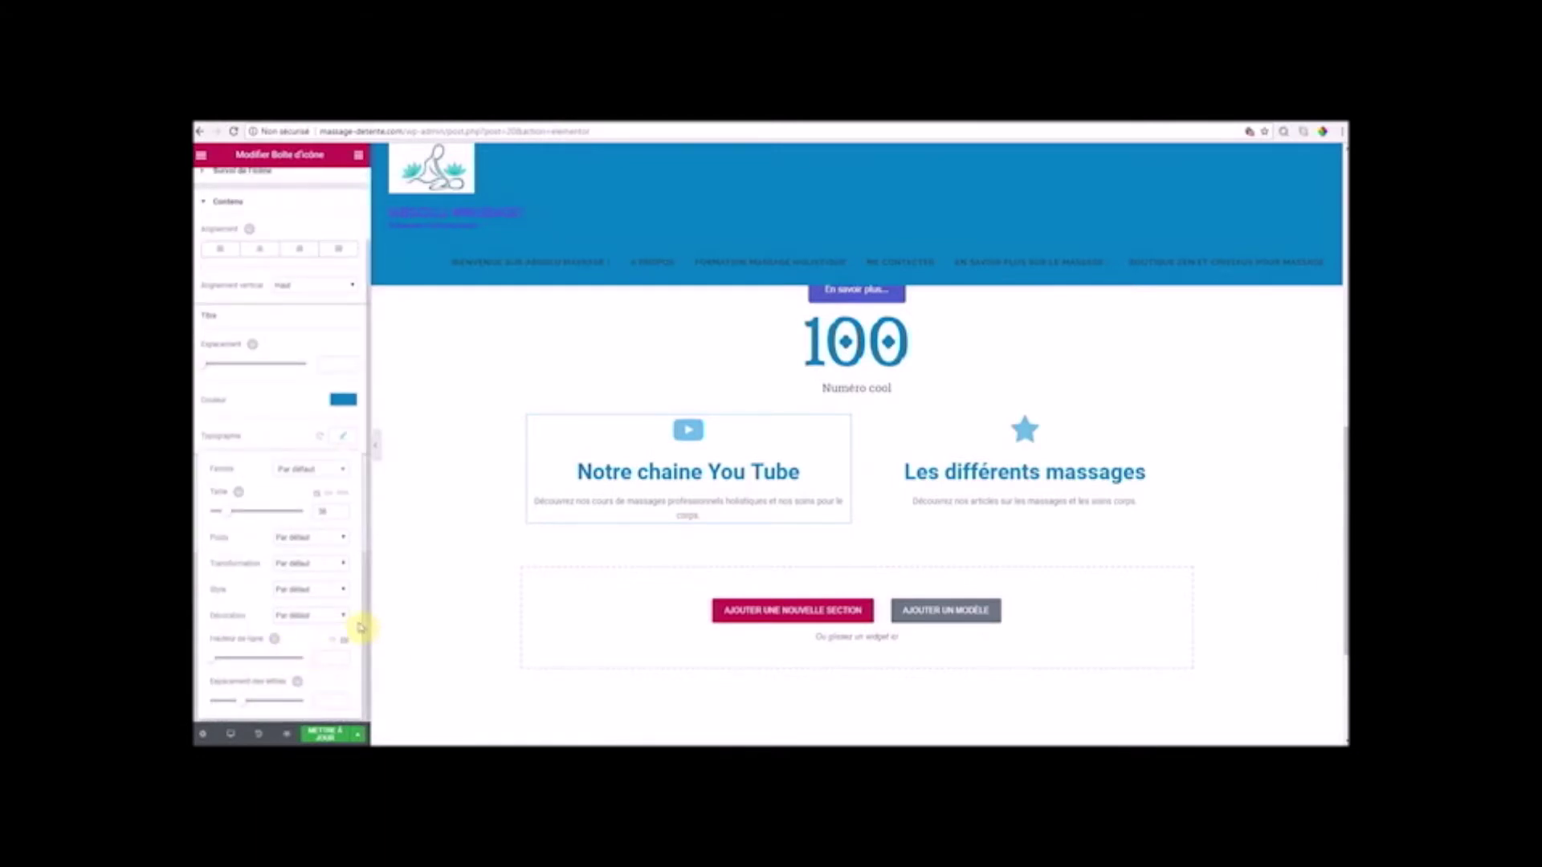
left_click(330, 481)
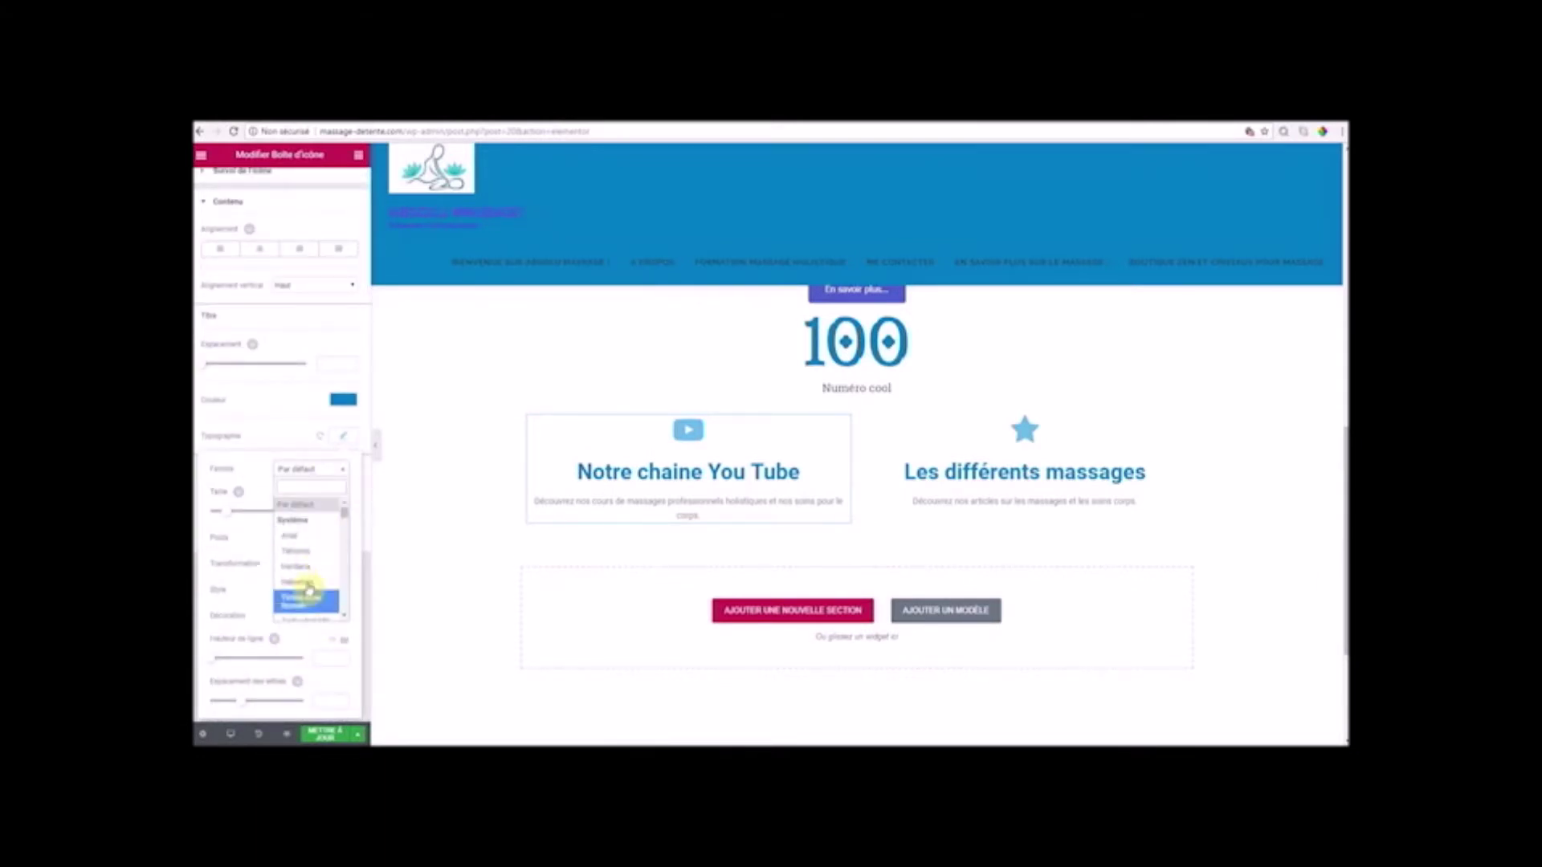
left_click(264, 444)
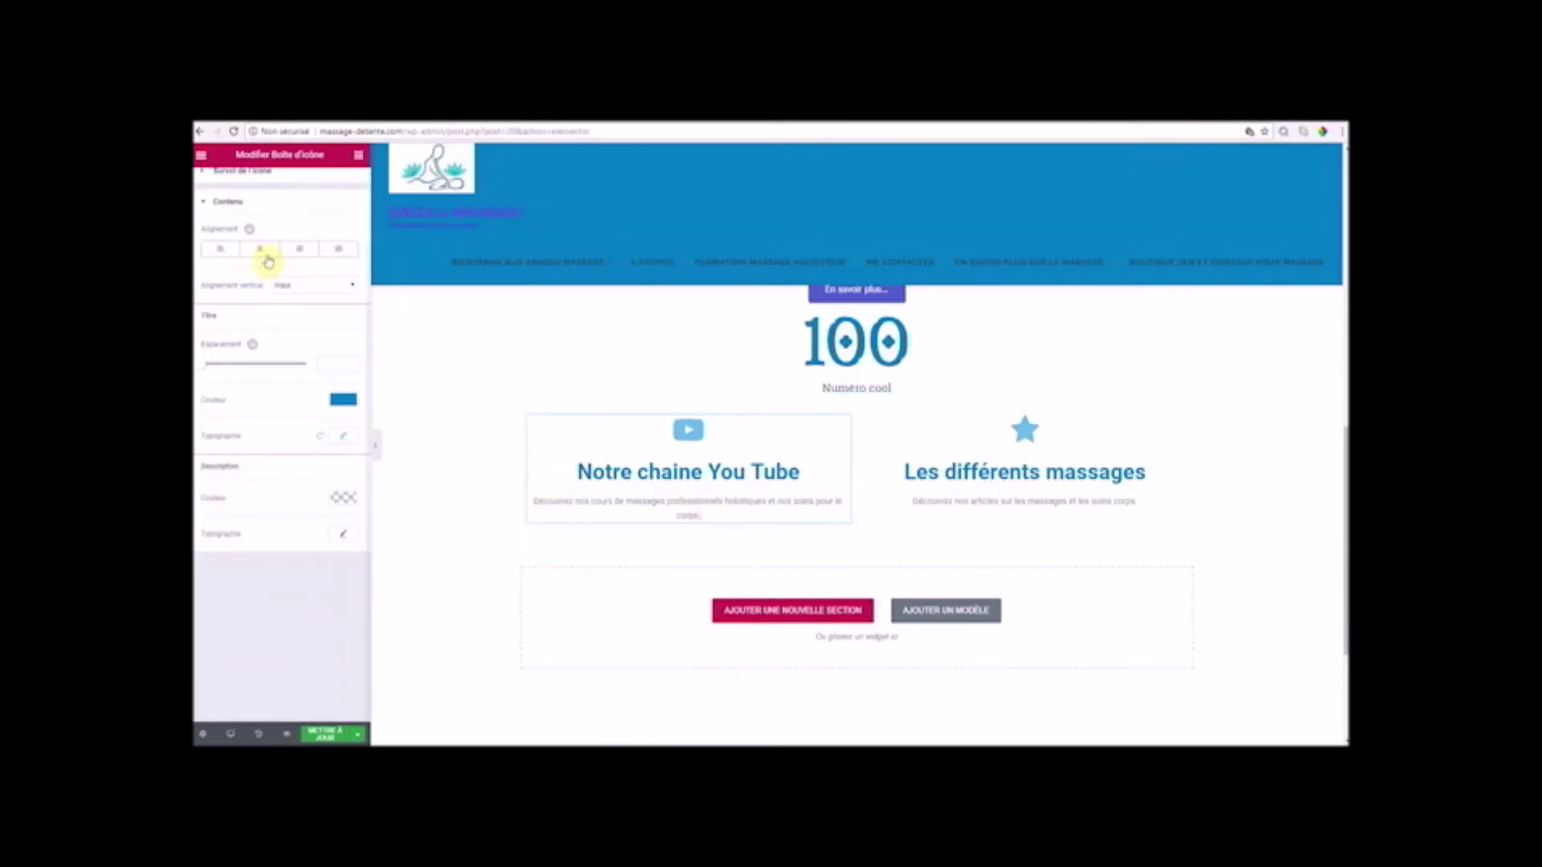
- Try green and then red as the main colour of the "Notre chaine You Tube" icon
scroll(295, 341, "up", 2)
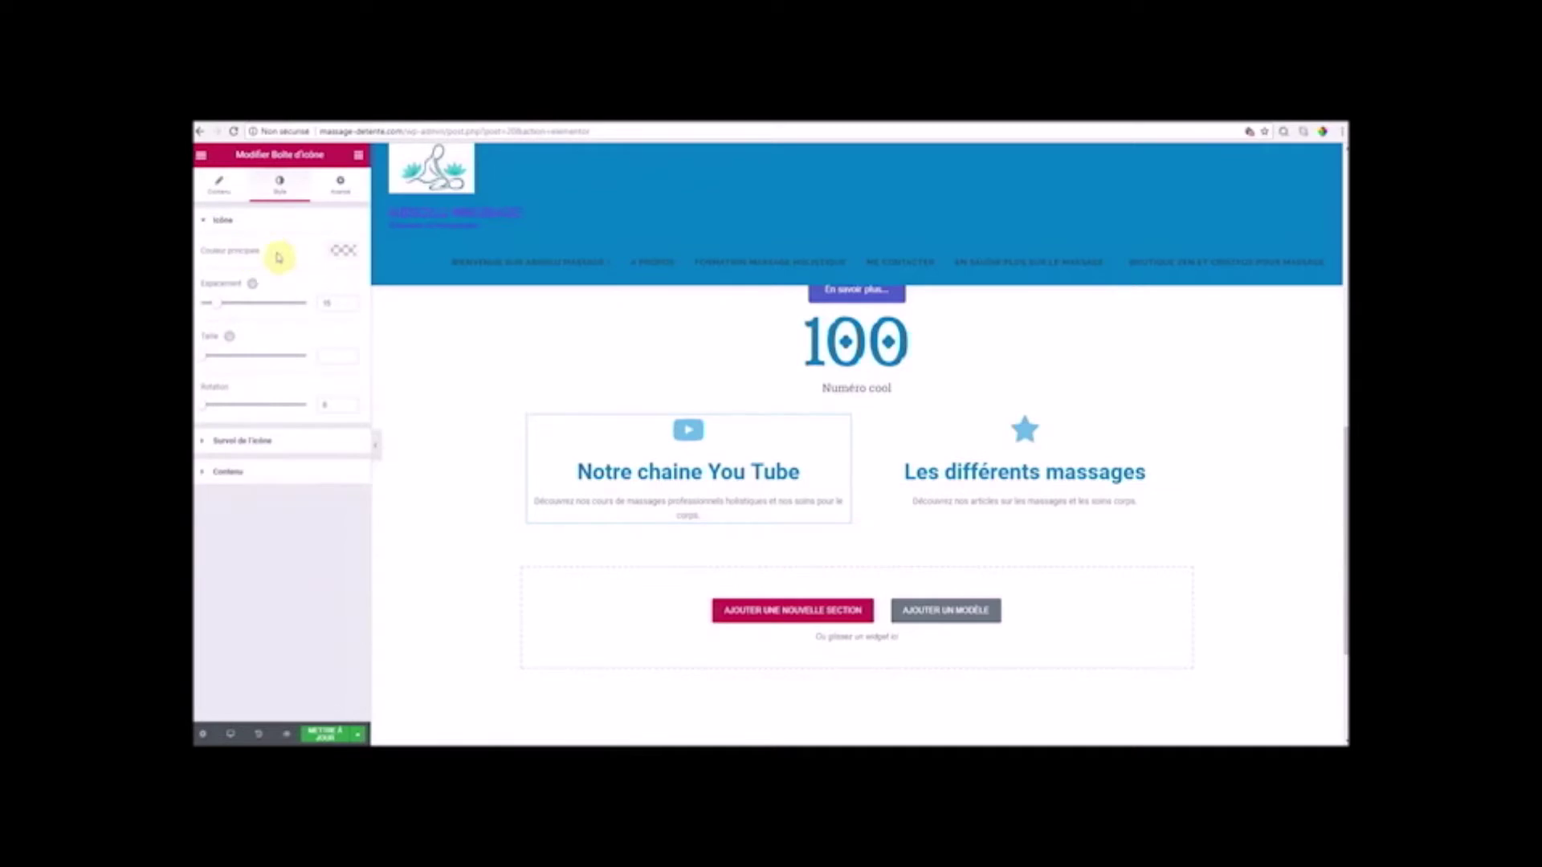
left_click(346, 253)
left_click(254, 400)
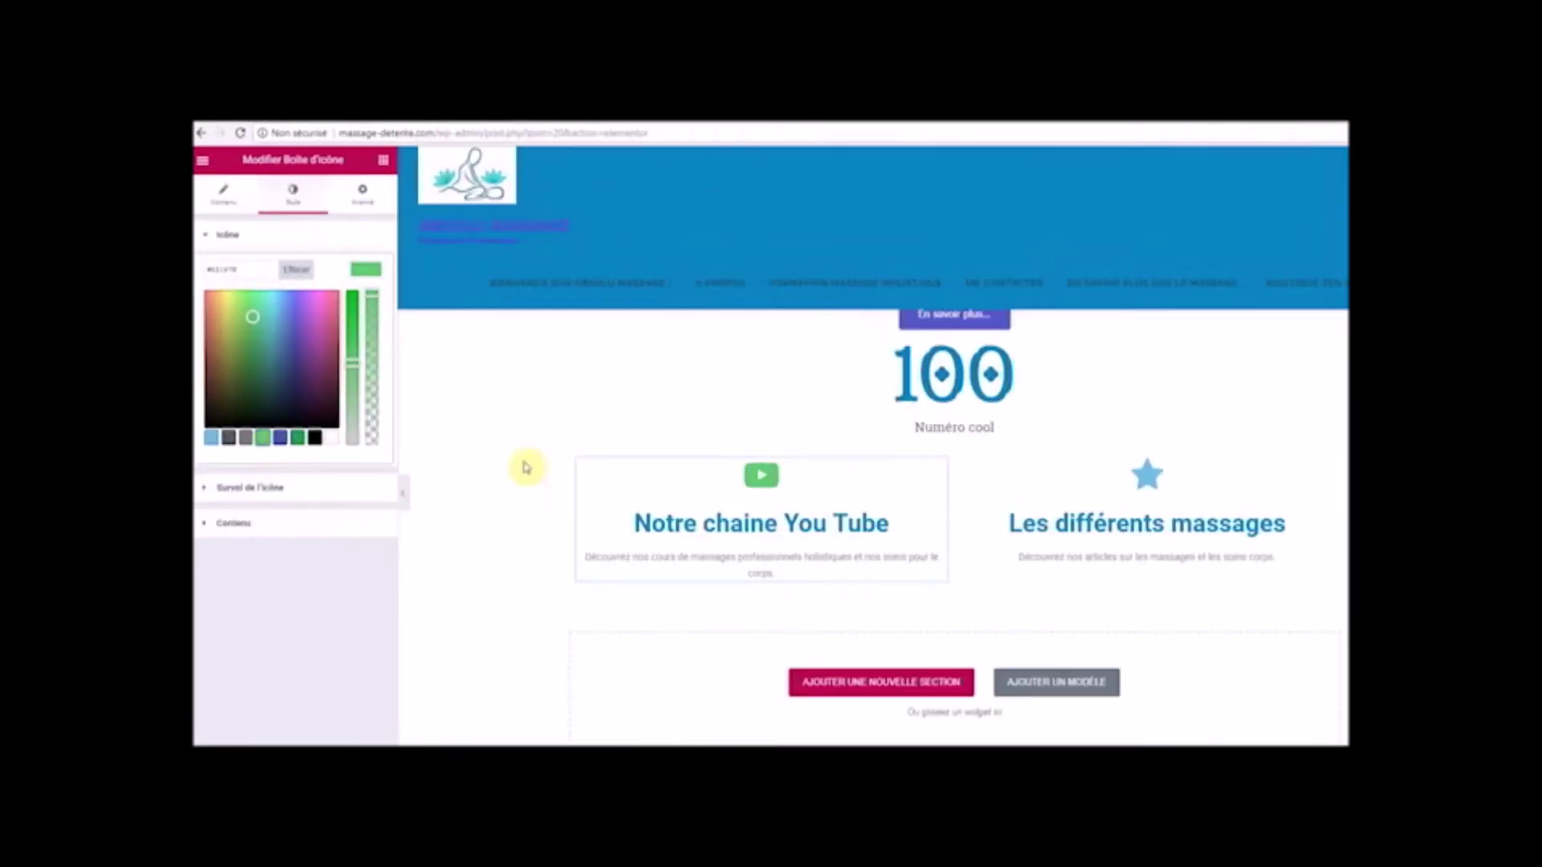
scroll(1093, 523, "up", 10)
scroll(1183, 517, "down", 10)
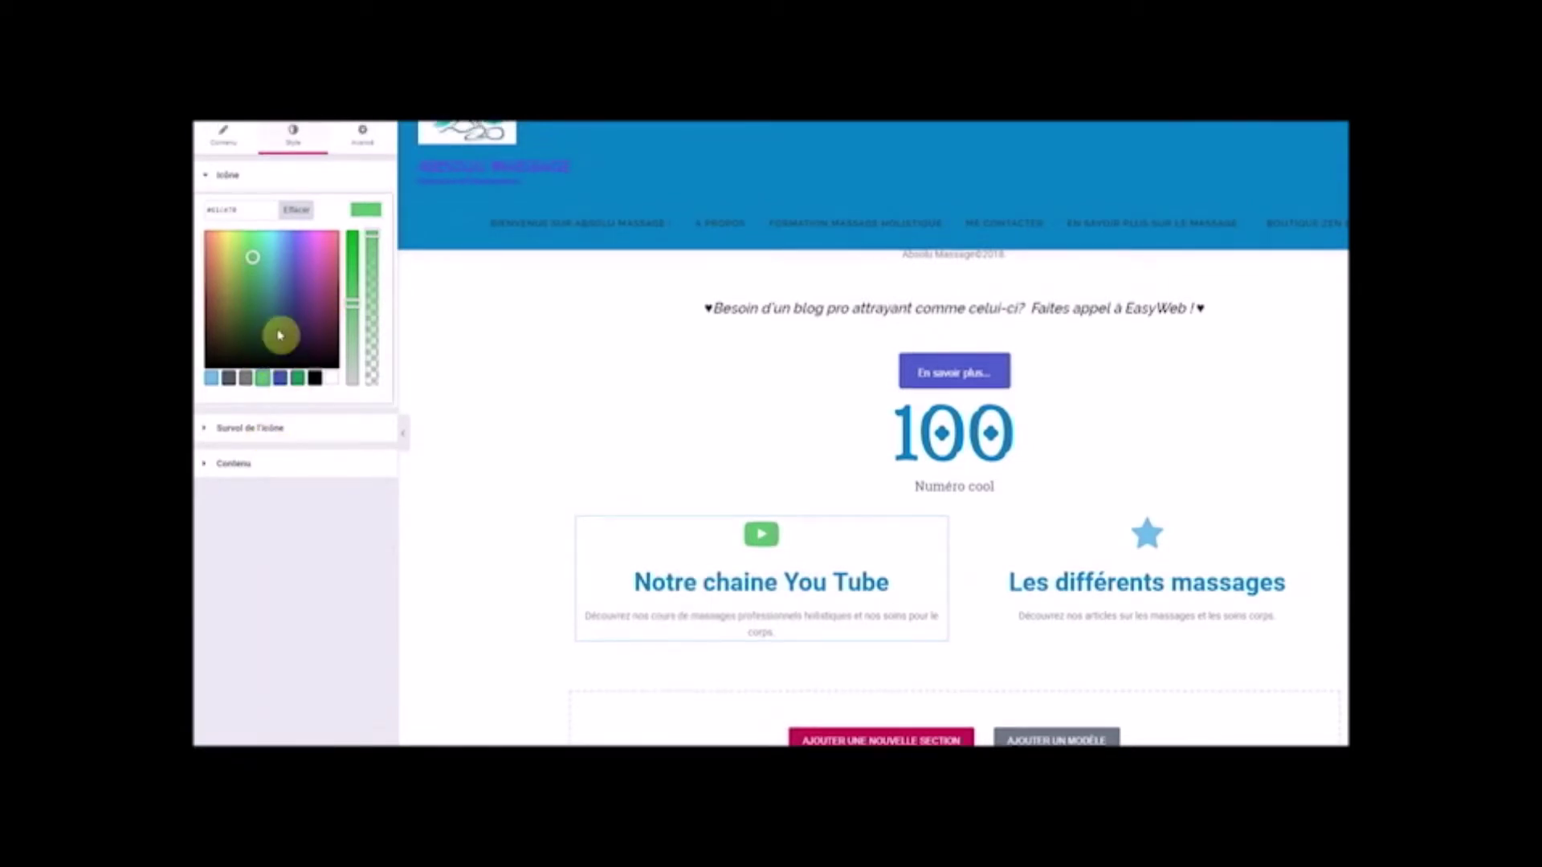
left_click(206, 238)
left_click(368, 241)
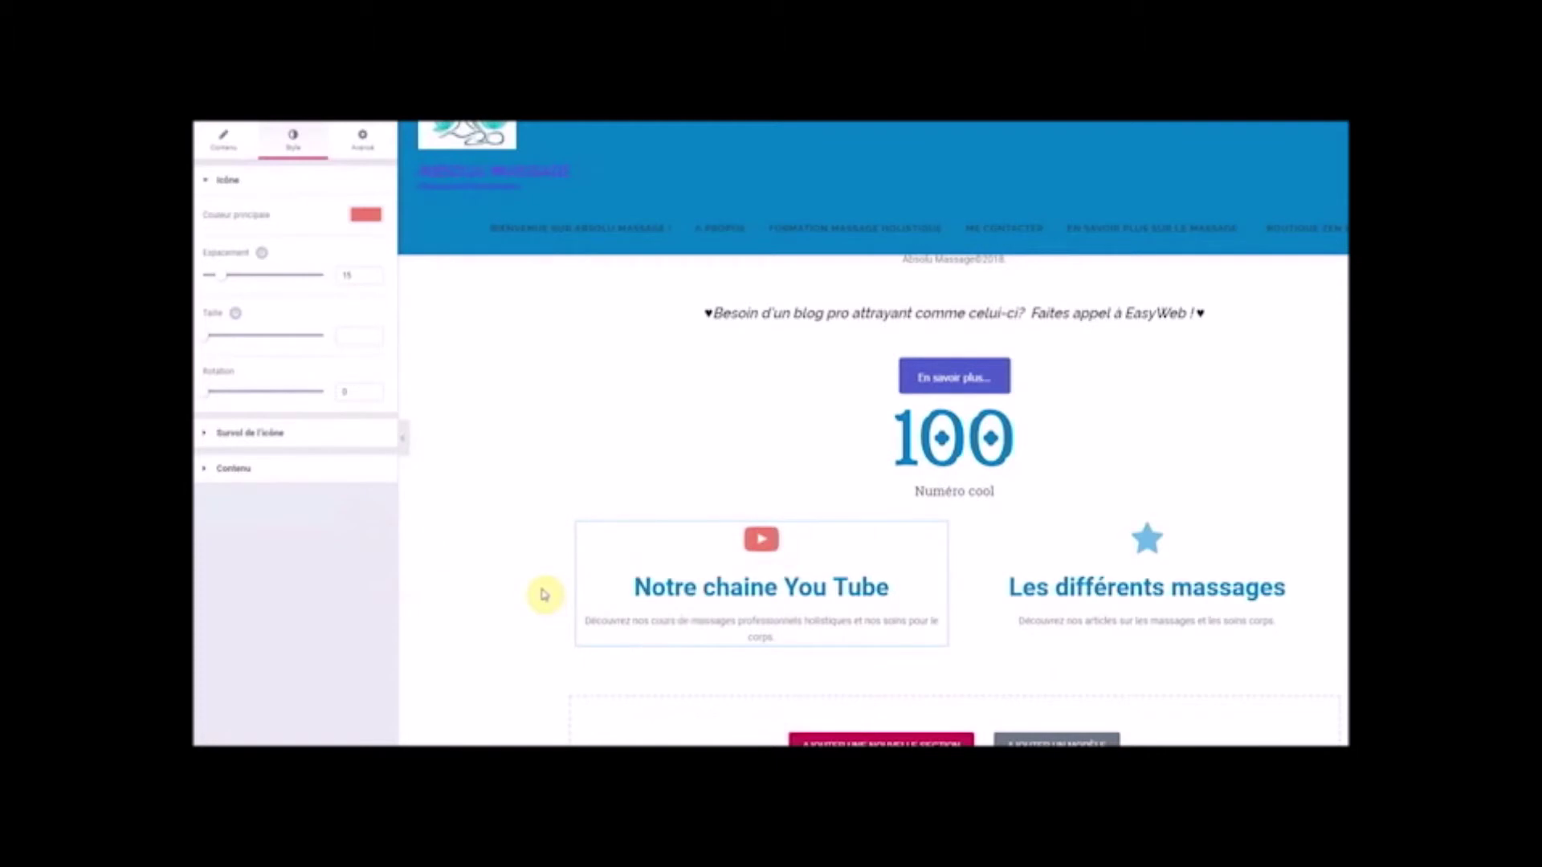
- Compare the icon colour with the rest of the page and change the "Notre chaine You Tube" icon to a purple shade
scroll(1064, 497, "up", 2)
scroll(1063, 501, "down", 3)
scroll(1065, 494, "up", 12)
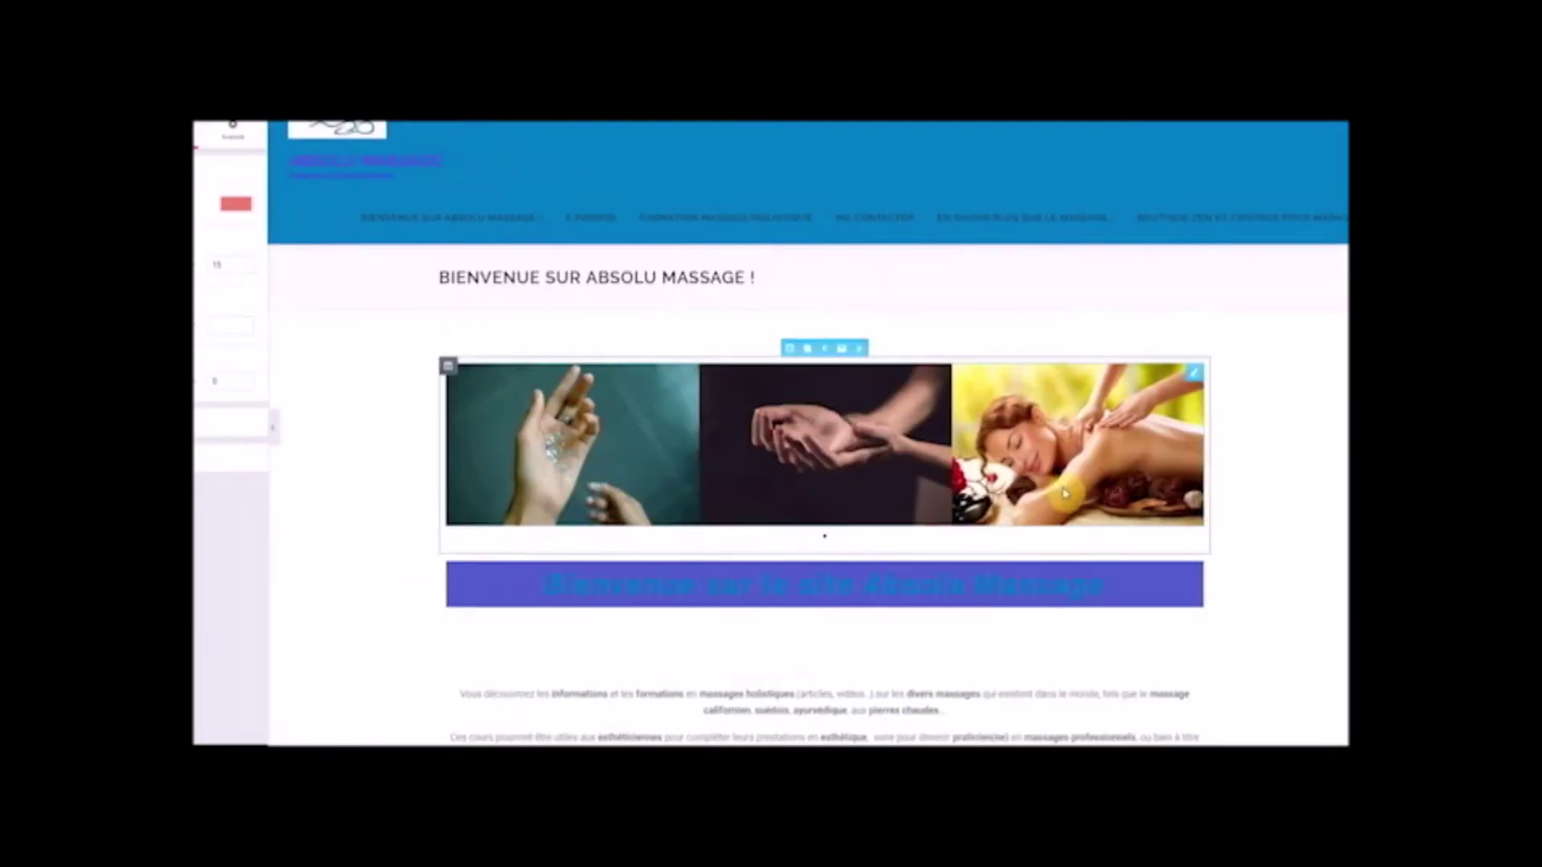
scroll(1065, 493, "down", 12)
scroll(1061, 494, "up", 4)
left_click(236, 204)
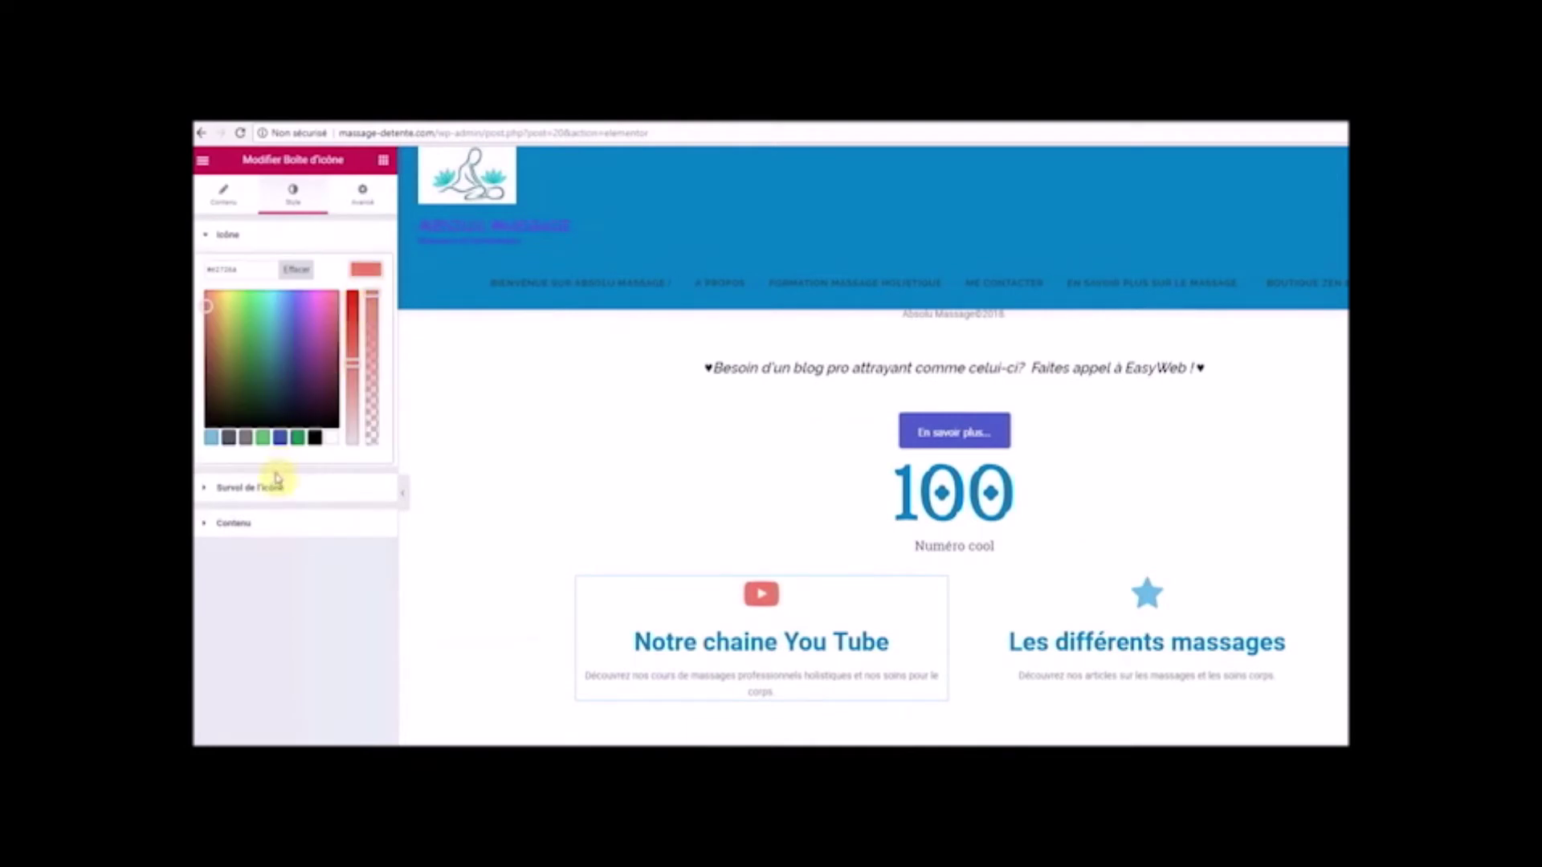
mouse_move(311, 356)
left_mouse_down()
mouse_move(323, 297)
mouse_move(293, 310)
mouse_move(320, 347)
left_mouse_up()
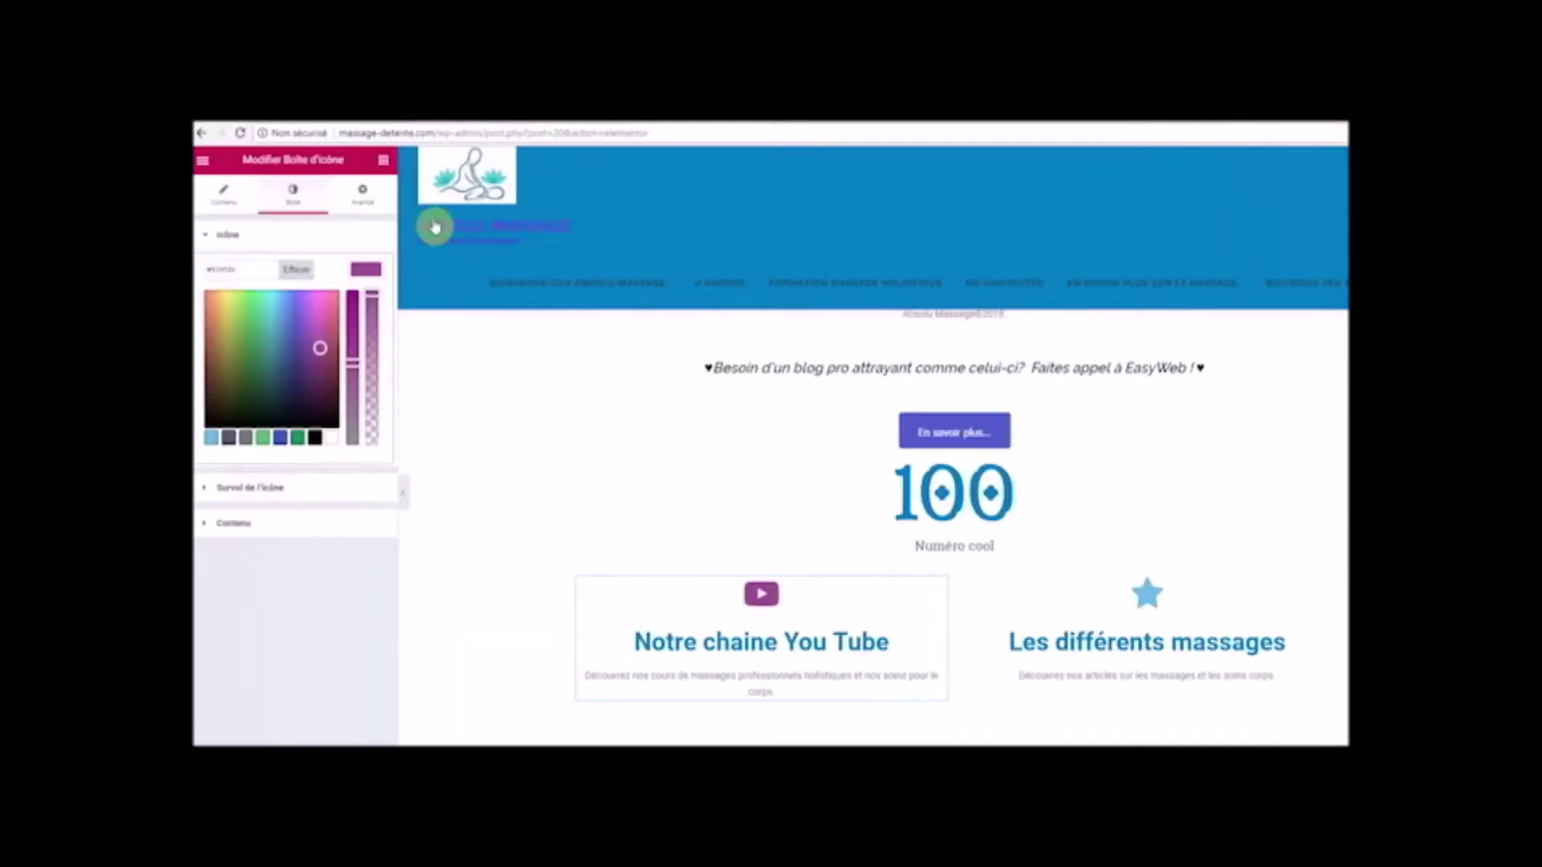
- Set the "Notre chaine You Tube" icon's main colour to the header title's purple by copying and pasting its colour code 8224E3
left_click(438, 223)
right_click(474, 243)
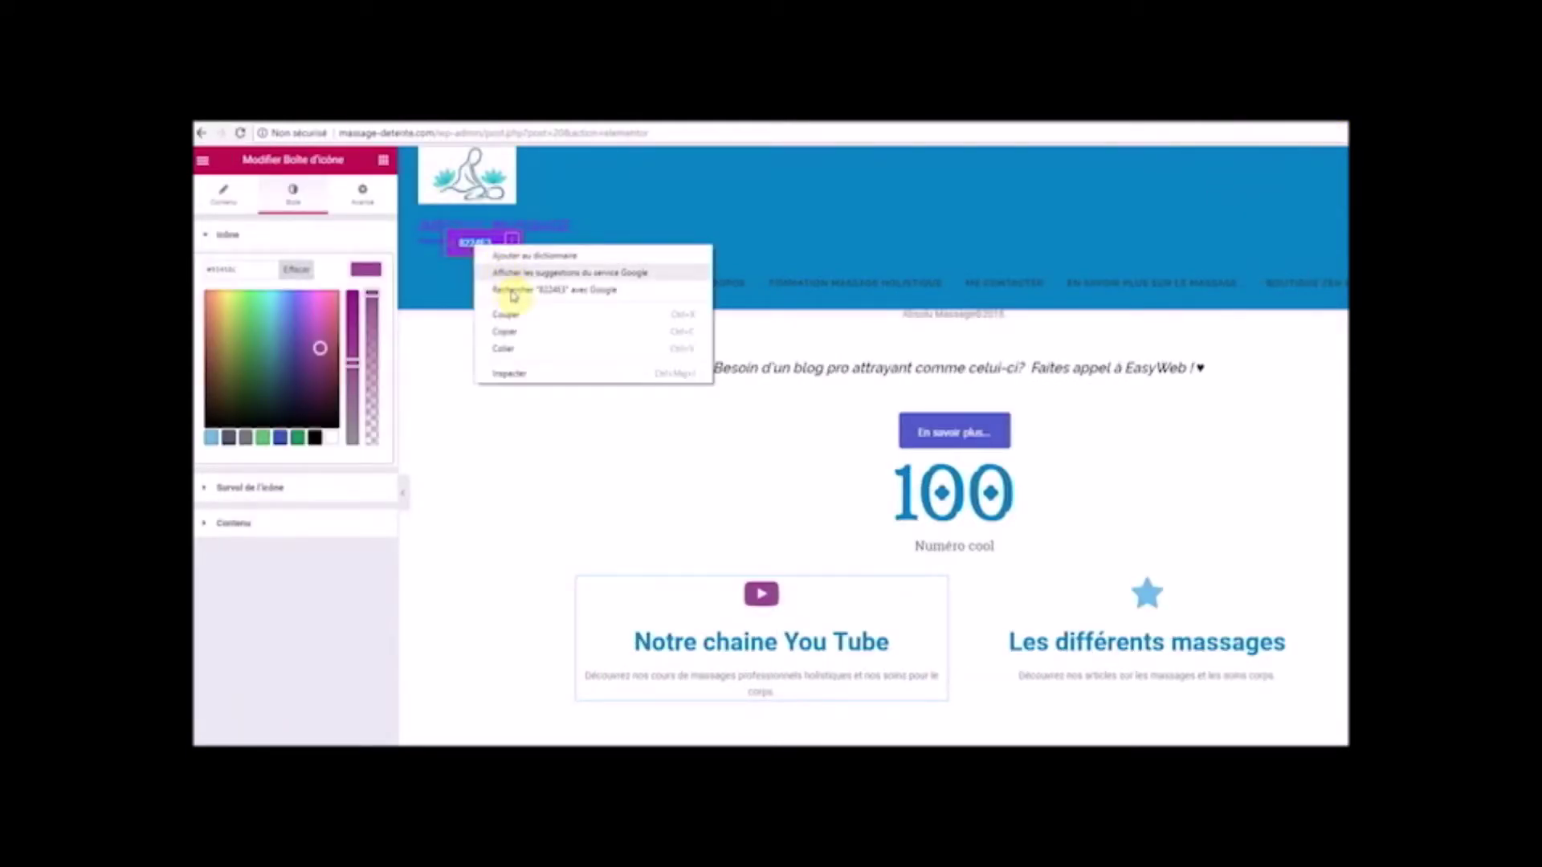
left_click(506, 332)
left_click(237, 269)
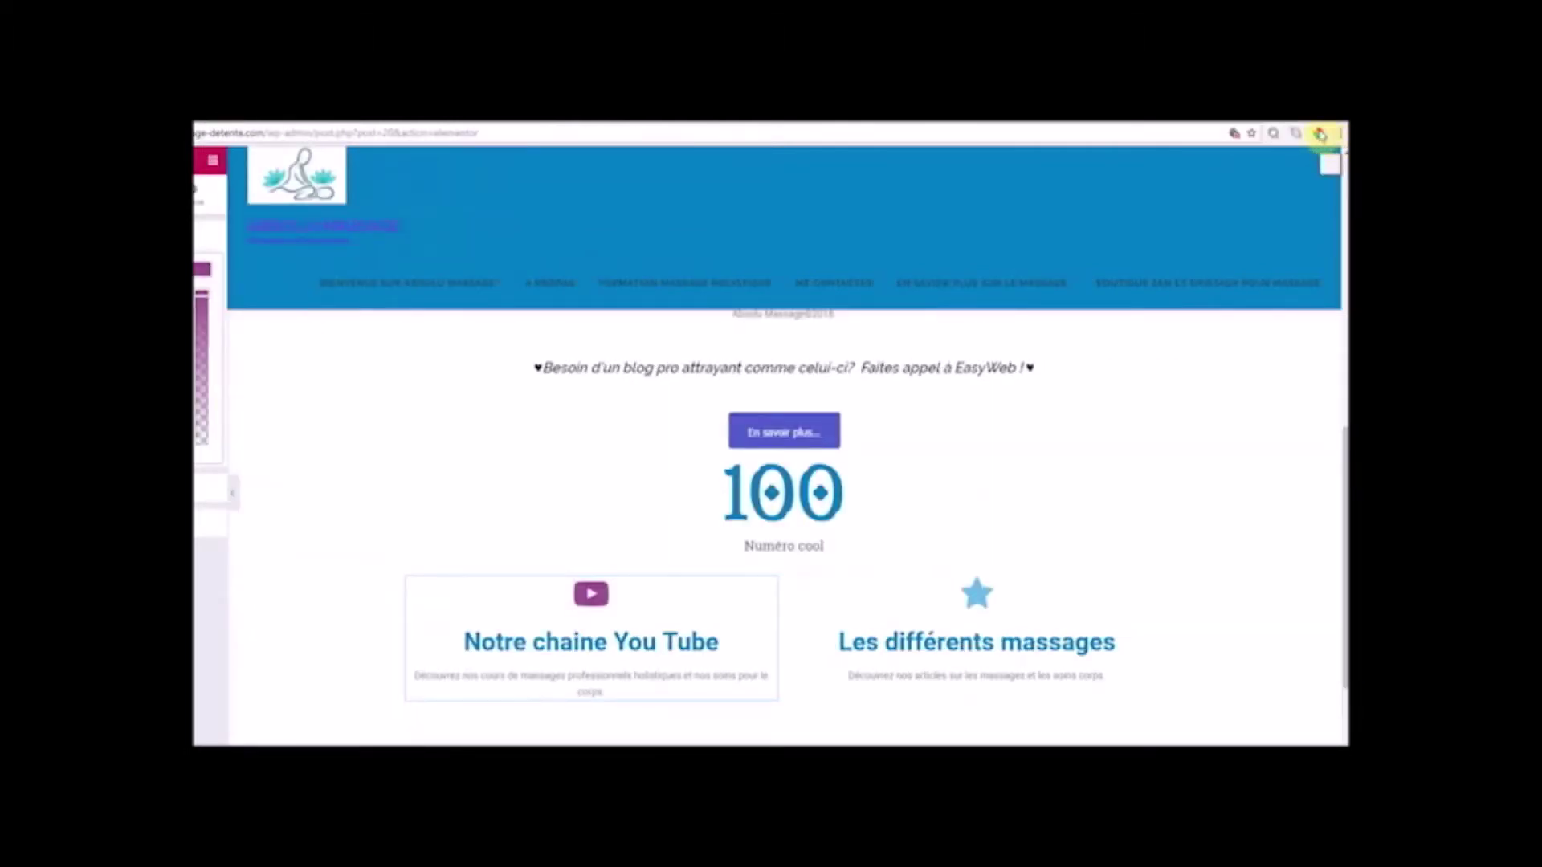
left_click(1320, 135)
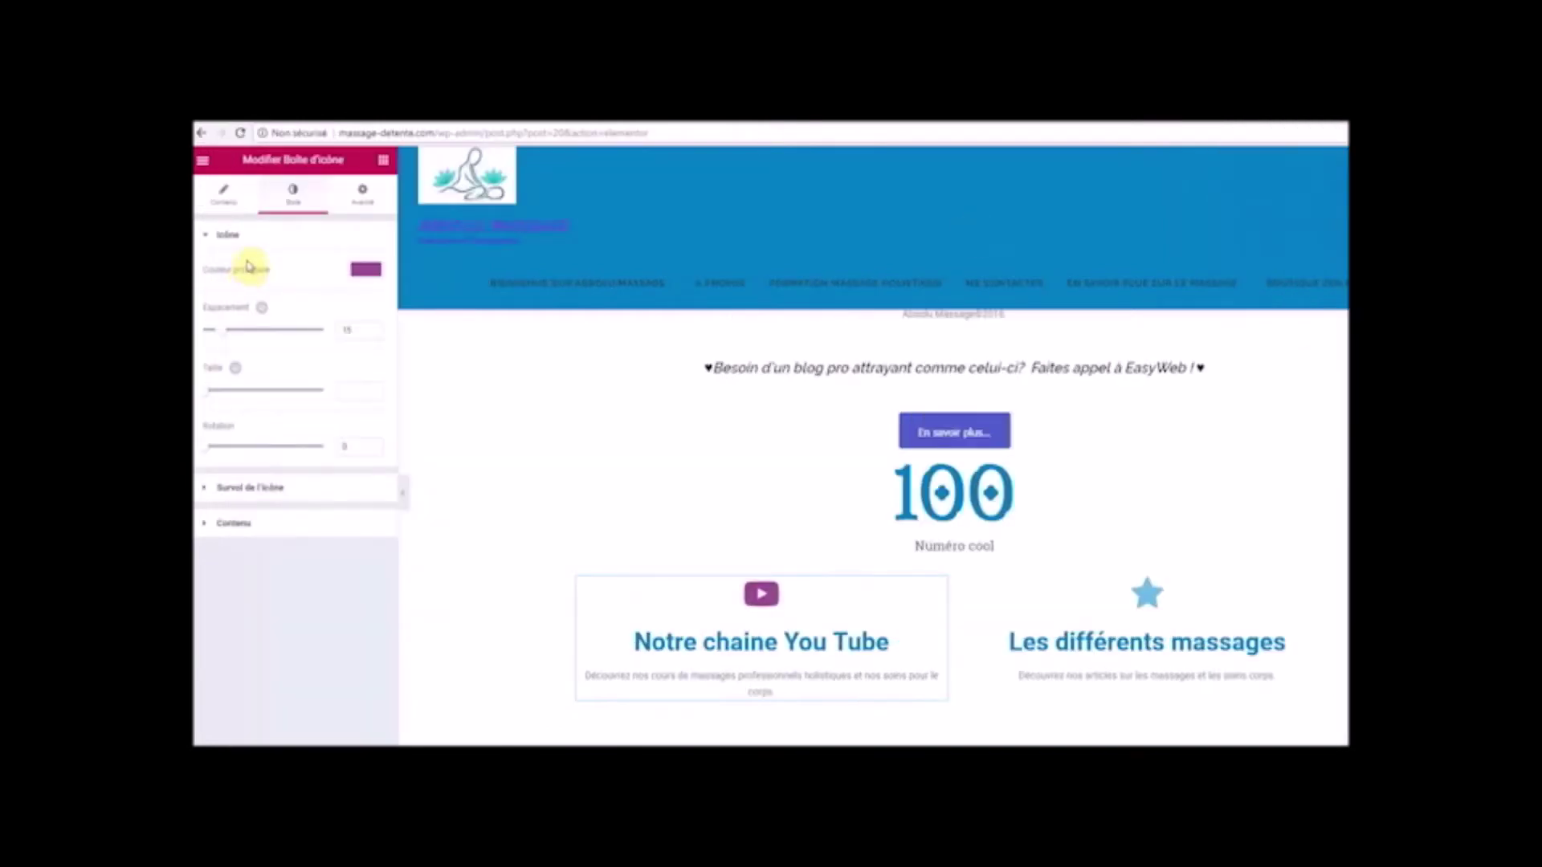
left_click(365, 270)
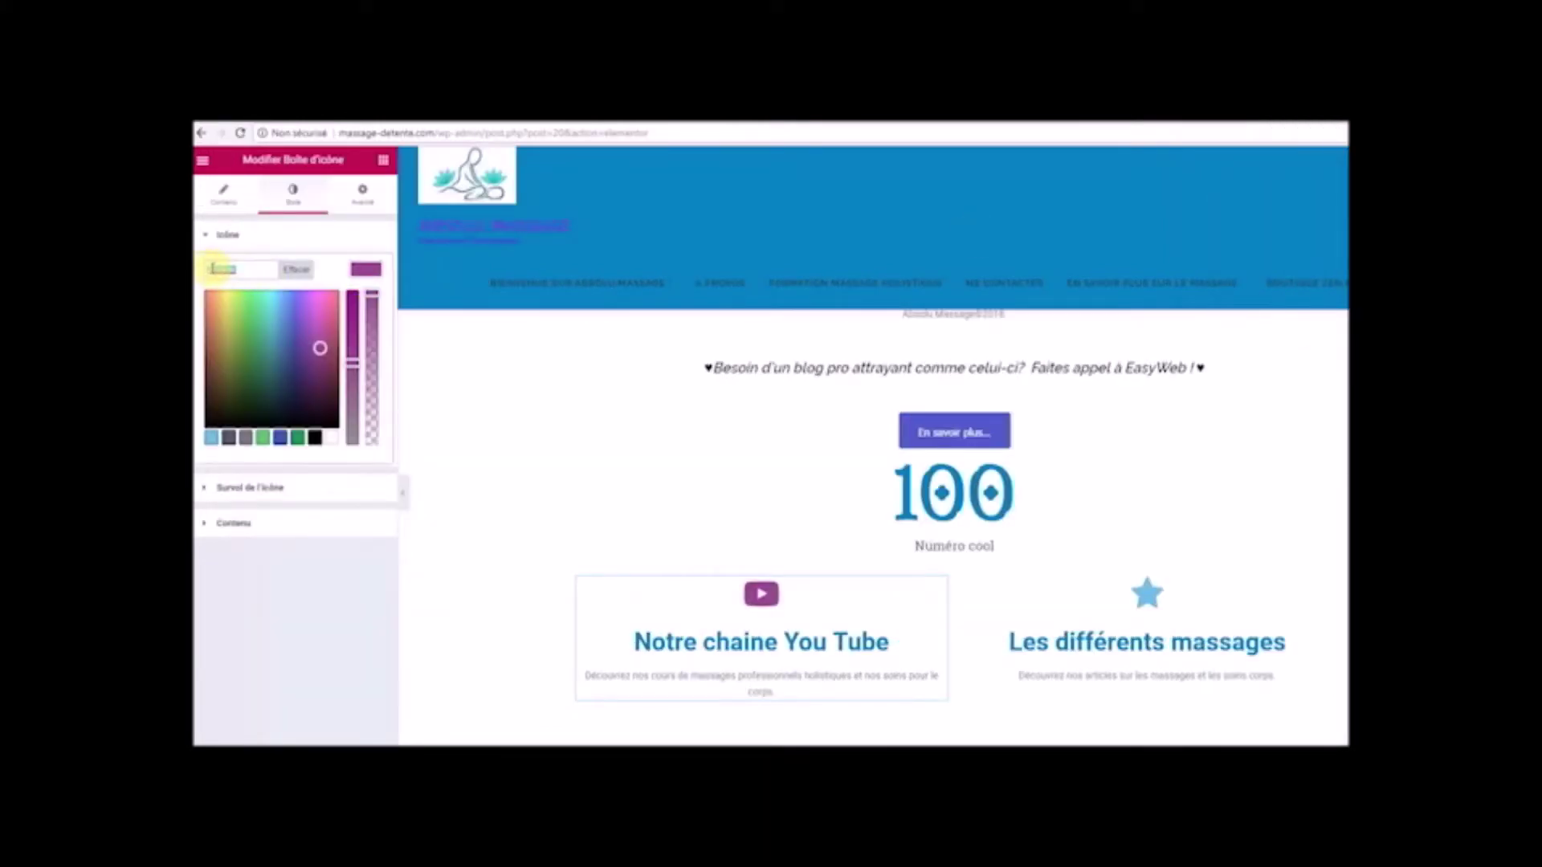
right_click(221, 269)
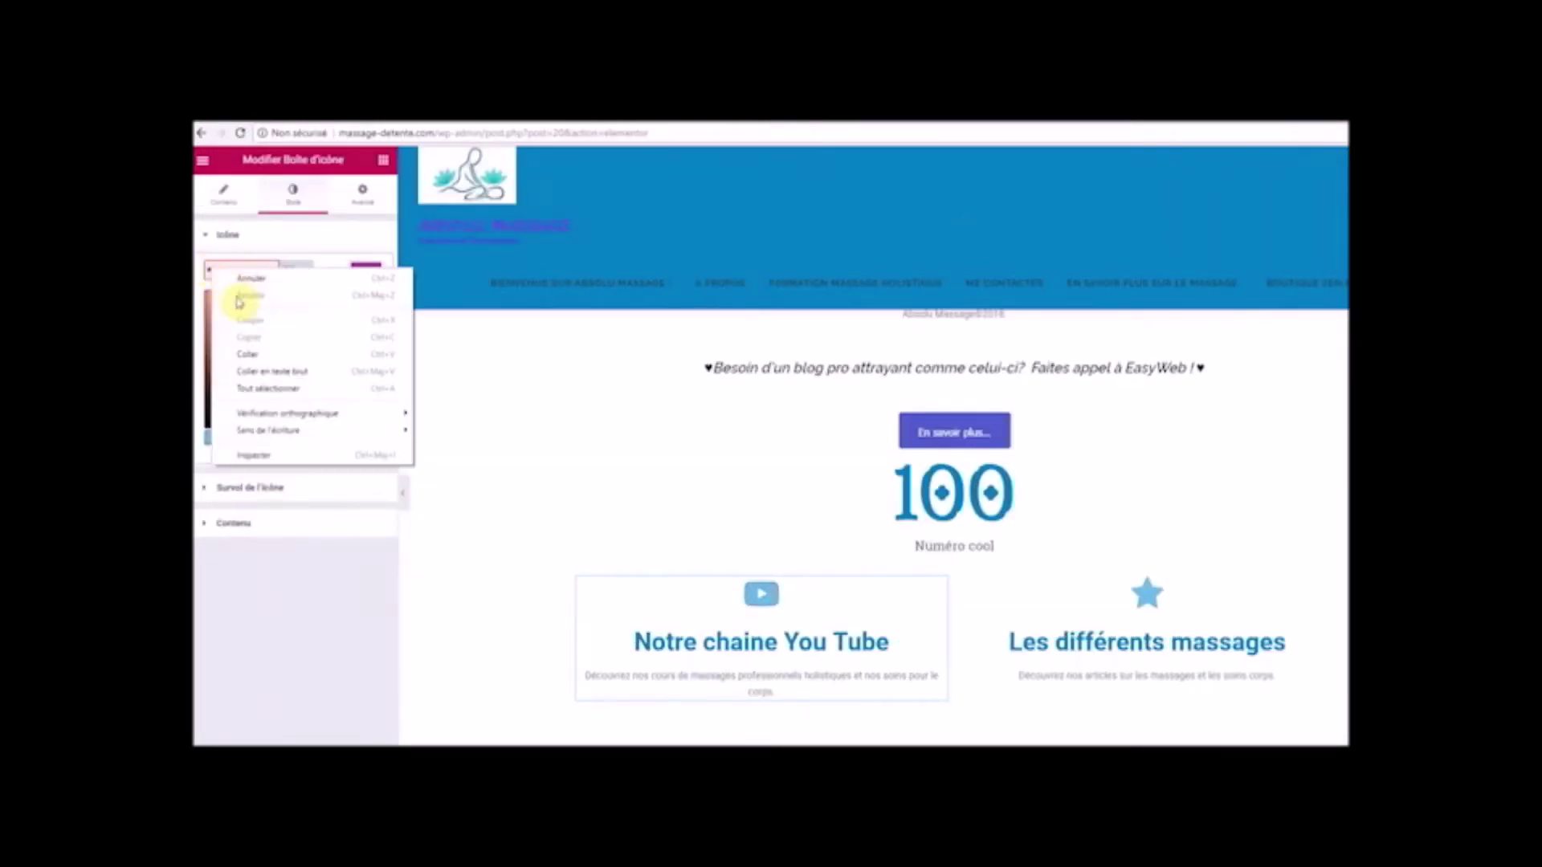
left_click(249, 348)
left_click(316, 608)
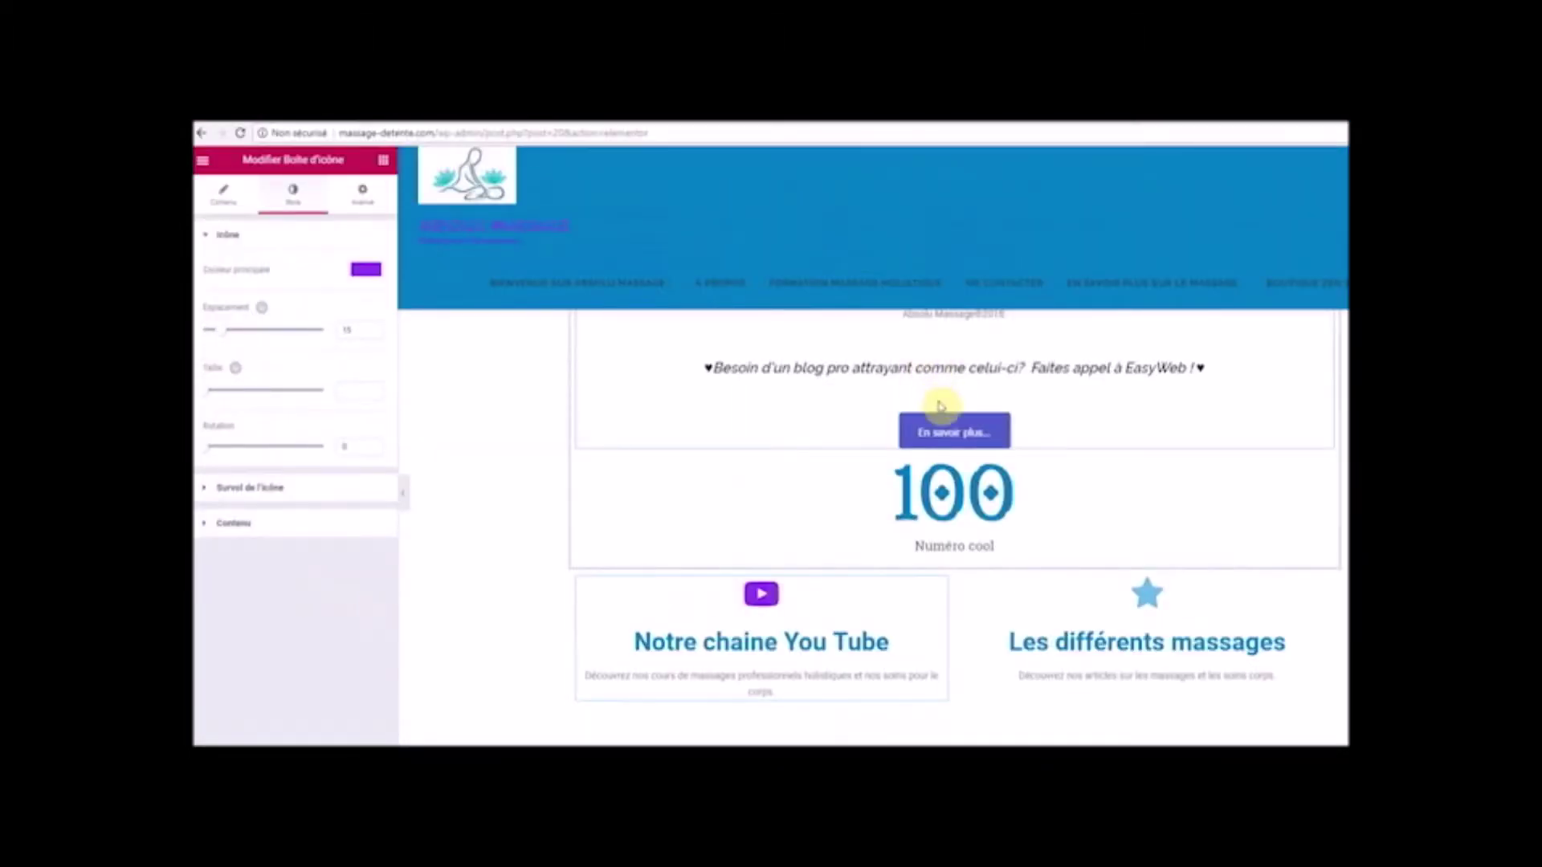
- Set the description text colour of the "Notre chaine You Tube" box to the black swatch
left_click_drag(1344, 391, 1343, 337)
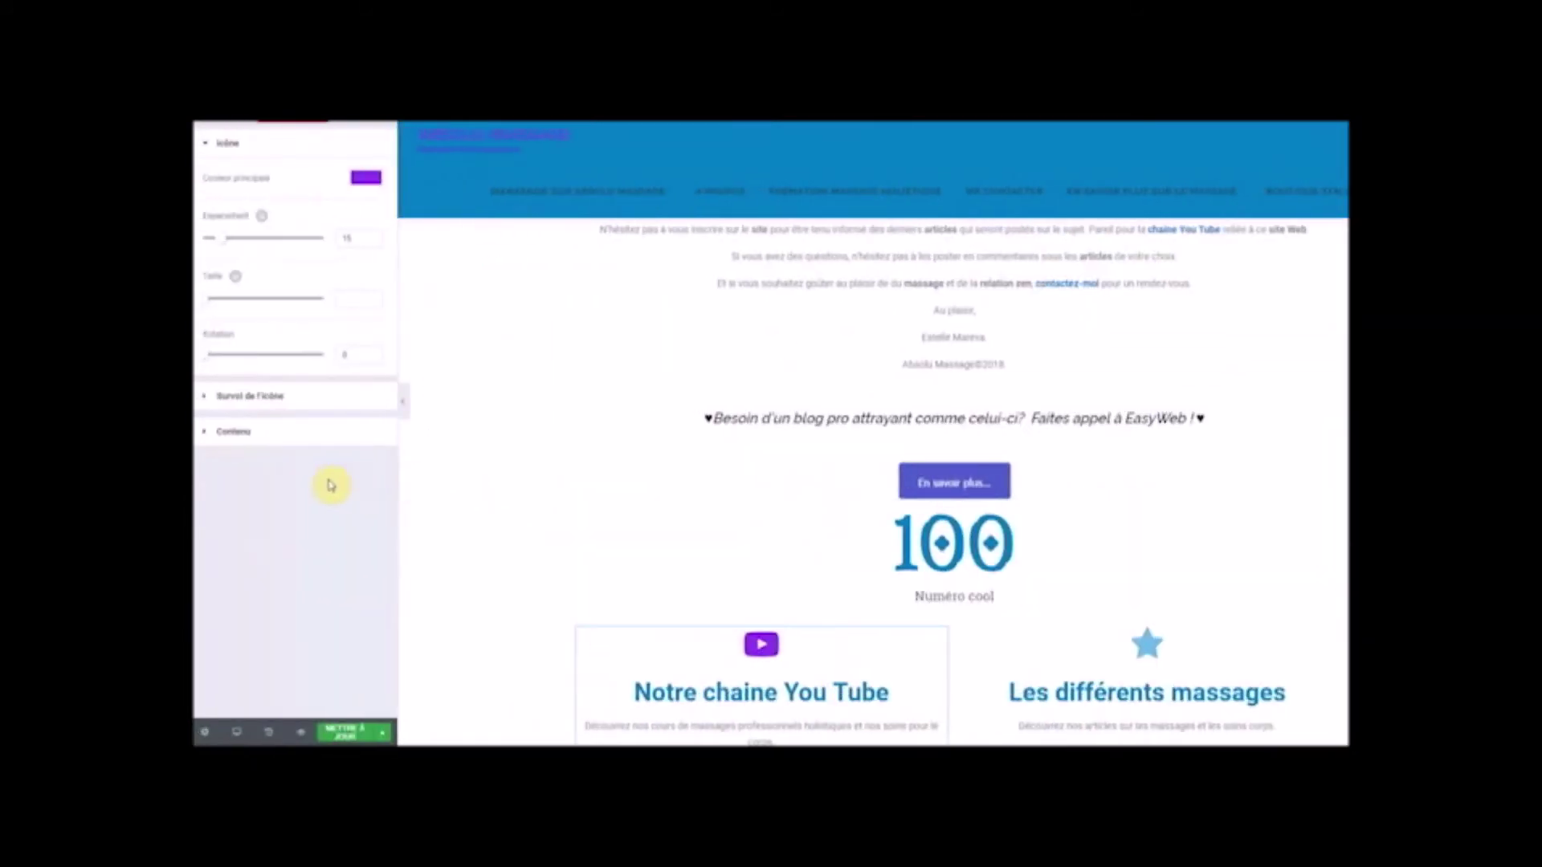
left_click(235, 441)
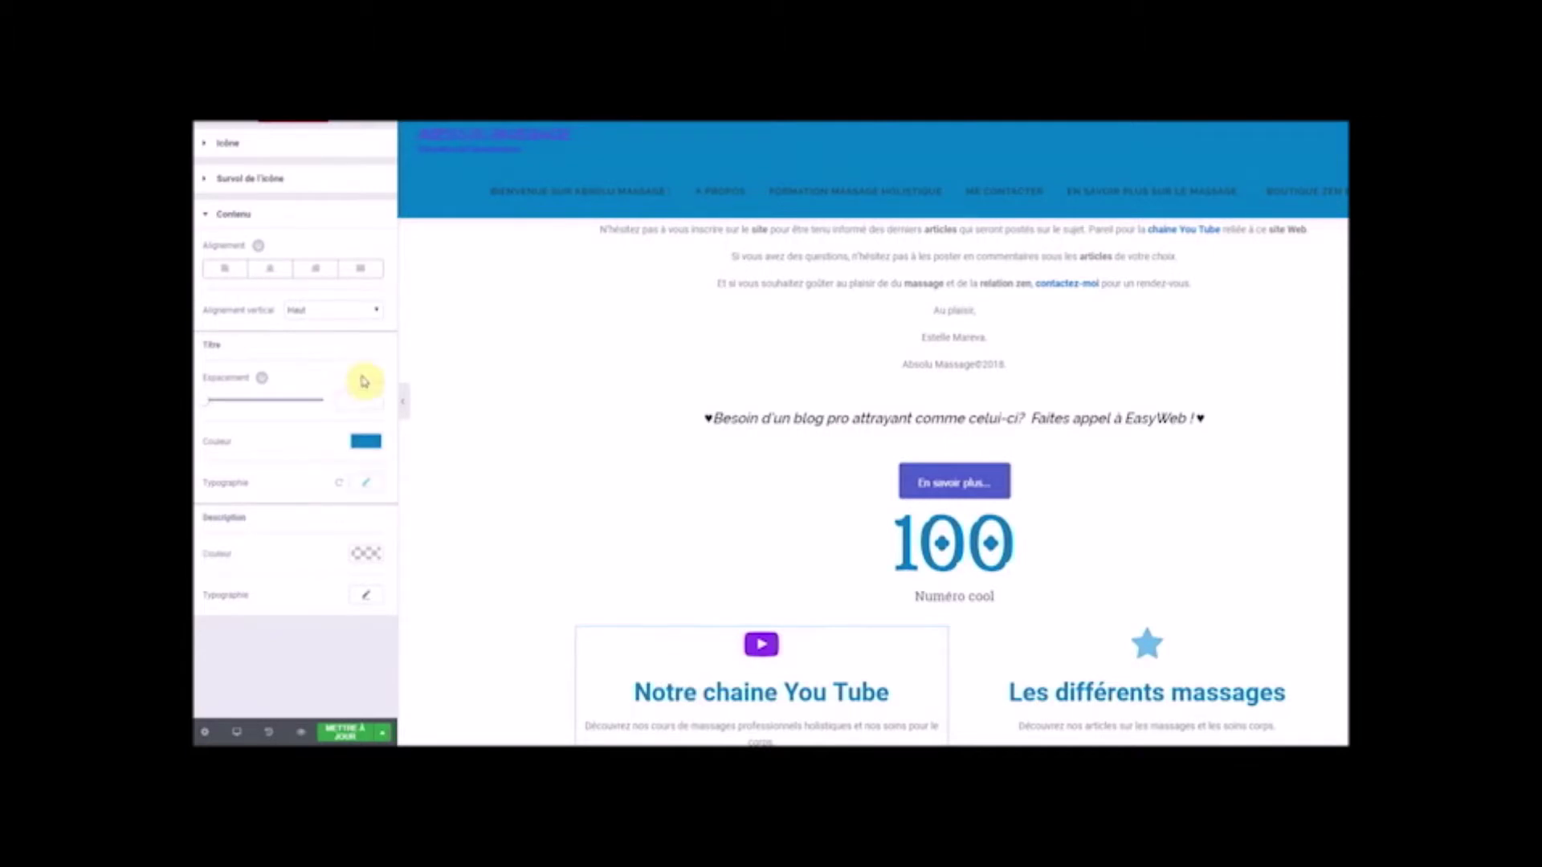
left_click(372, 562)
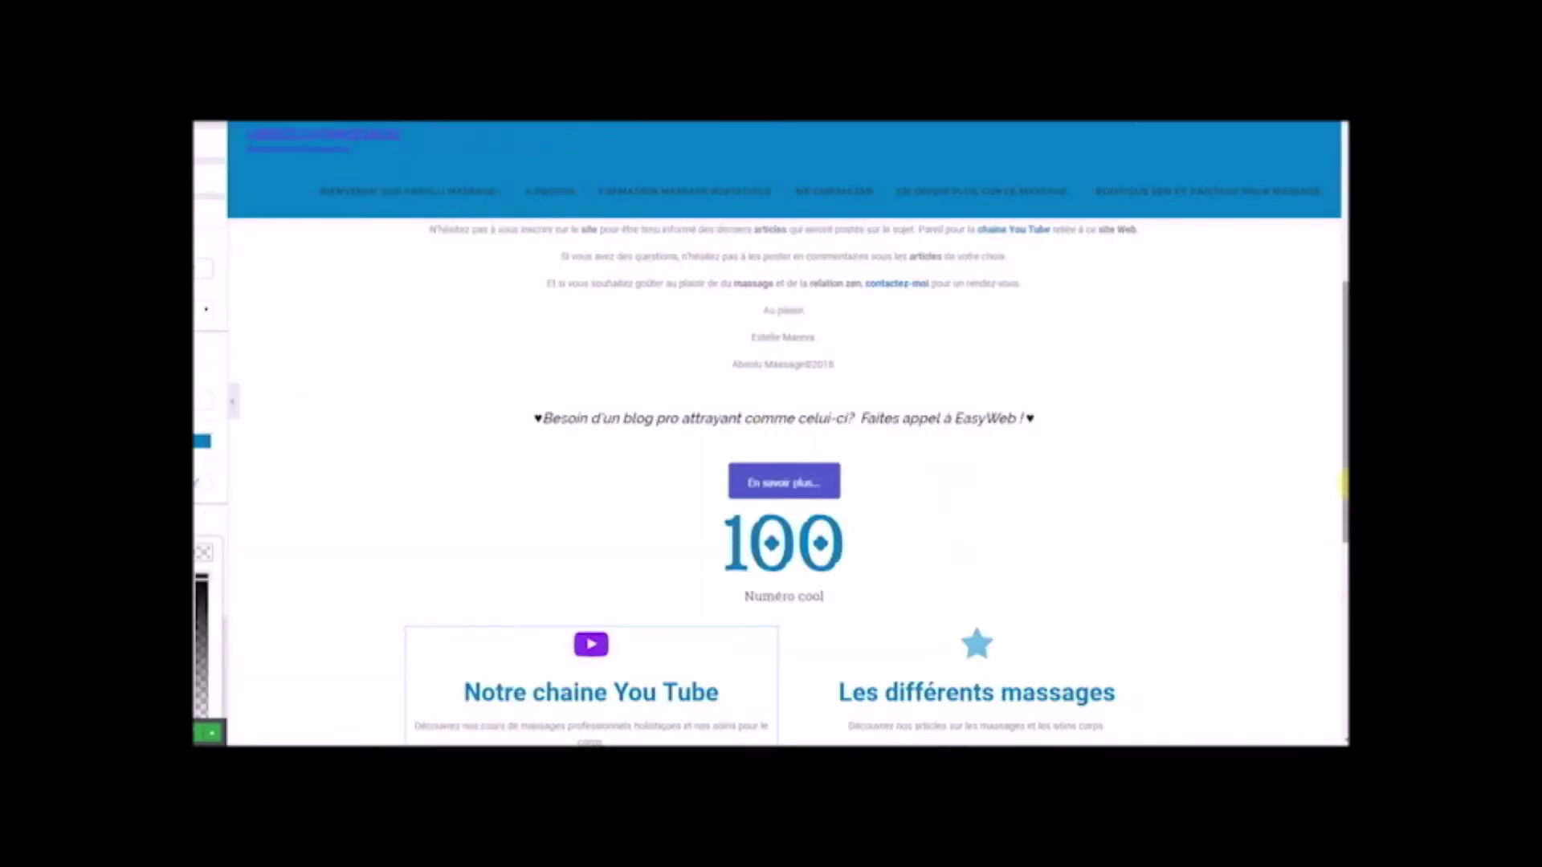
scroll(783, 482, "down", 2)
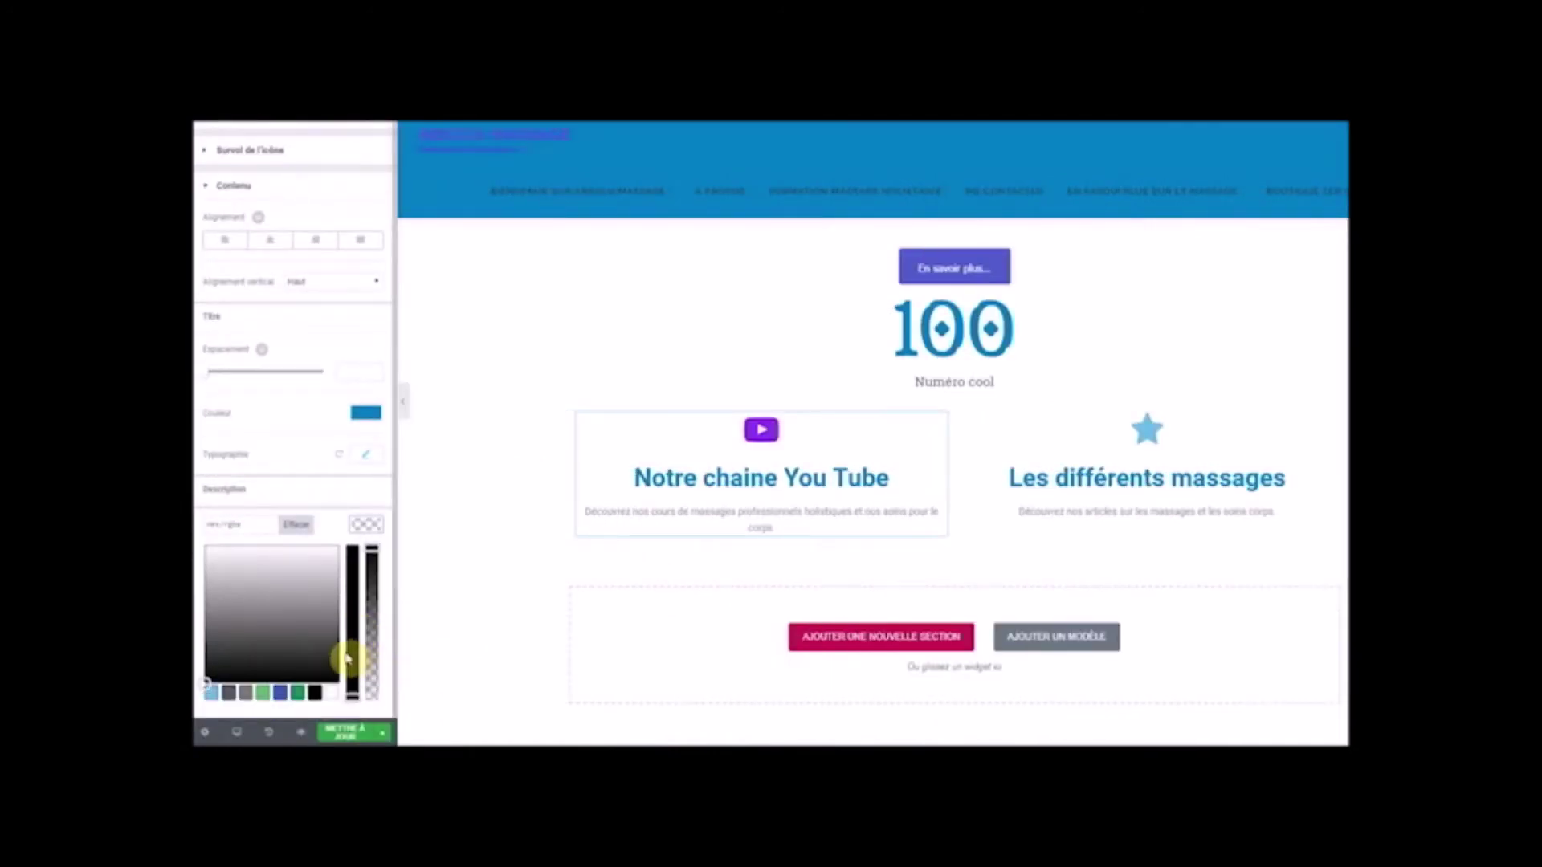
left_click(229, 697)
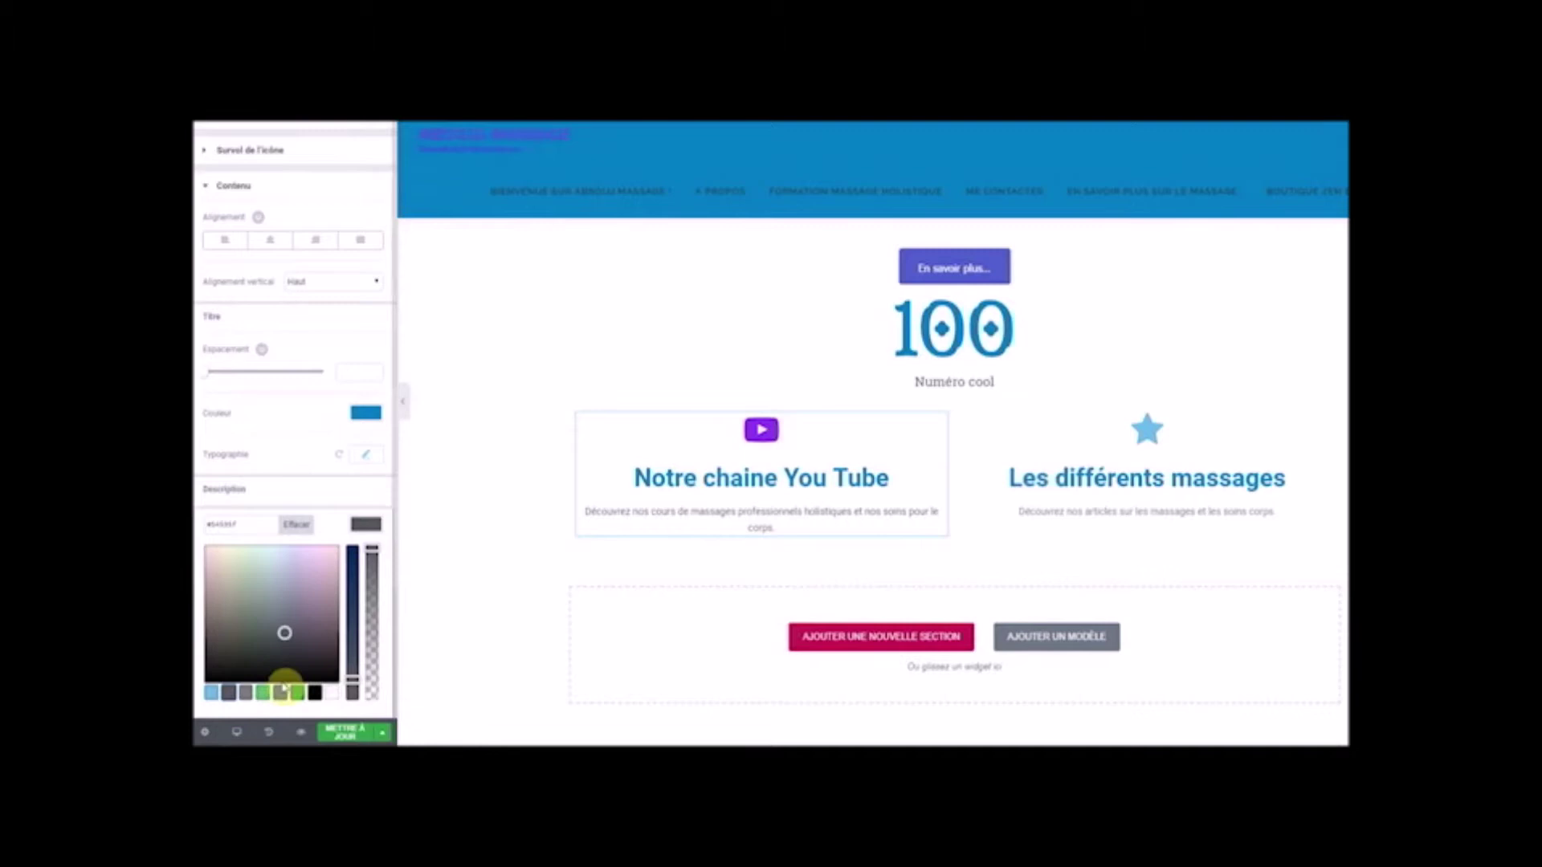
left_click(314, 693)
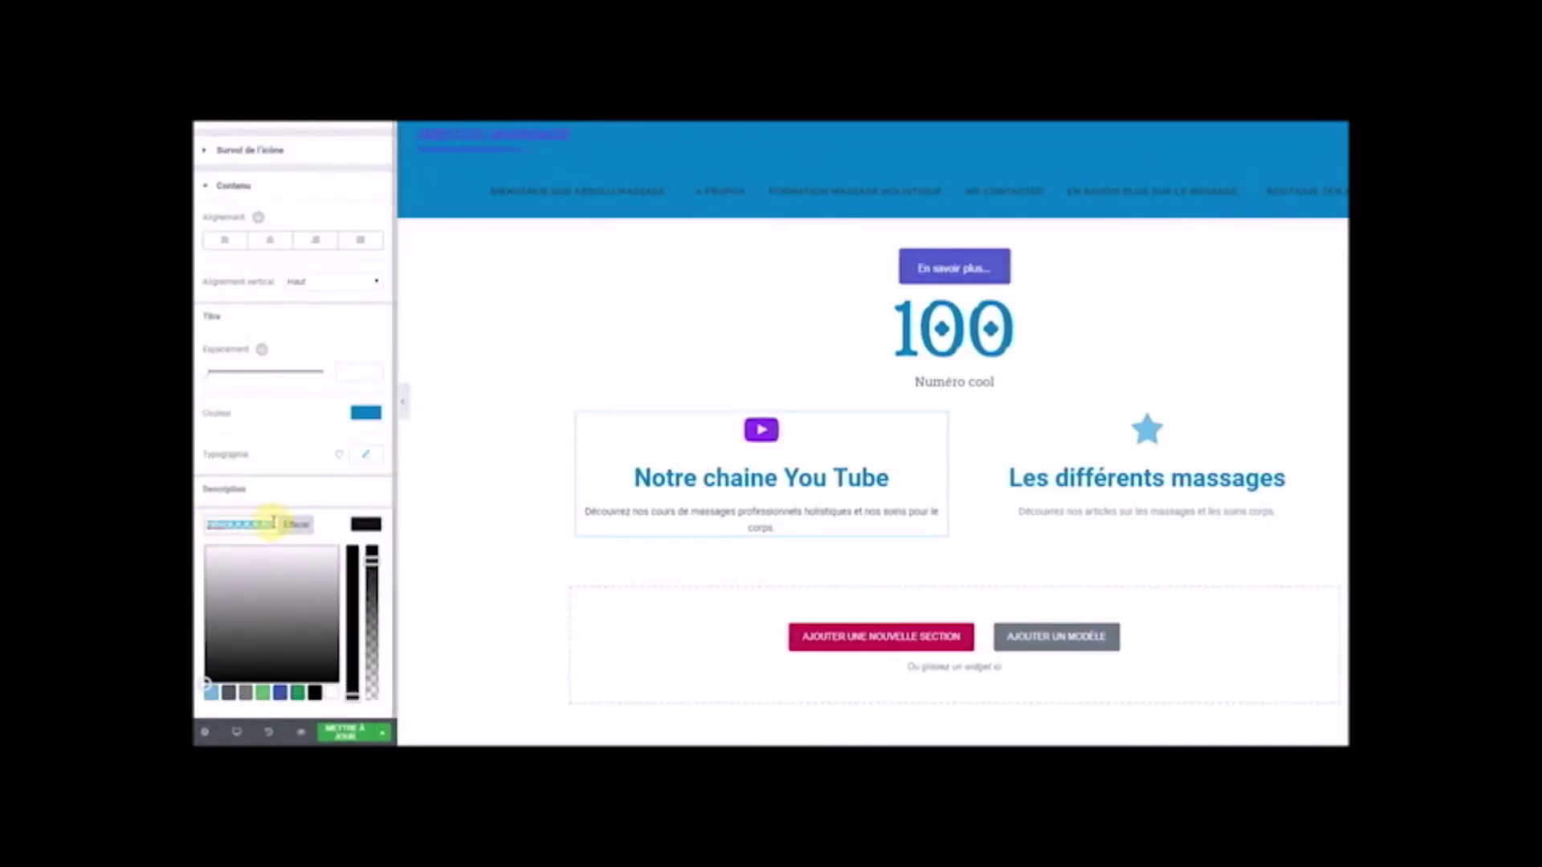
- Copy the description colour code of the "Notre chaine You Tube" box and paste it as the "Les différents massages" description colour
right_click(266, 524)
left_click(303, 543)
left_click(1008, 509)
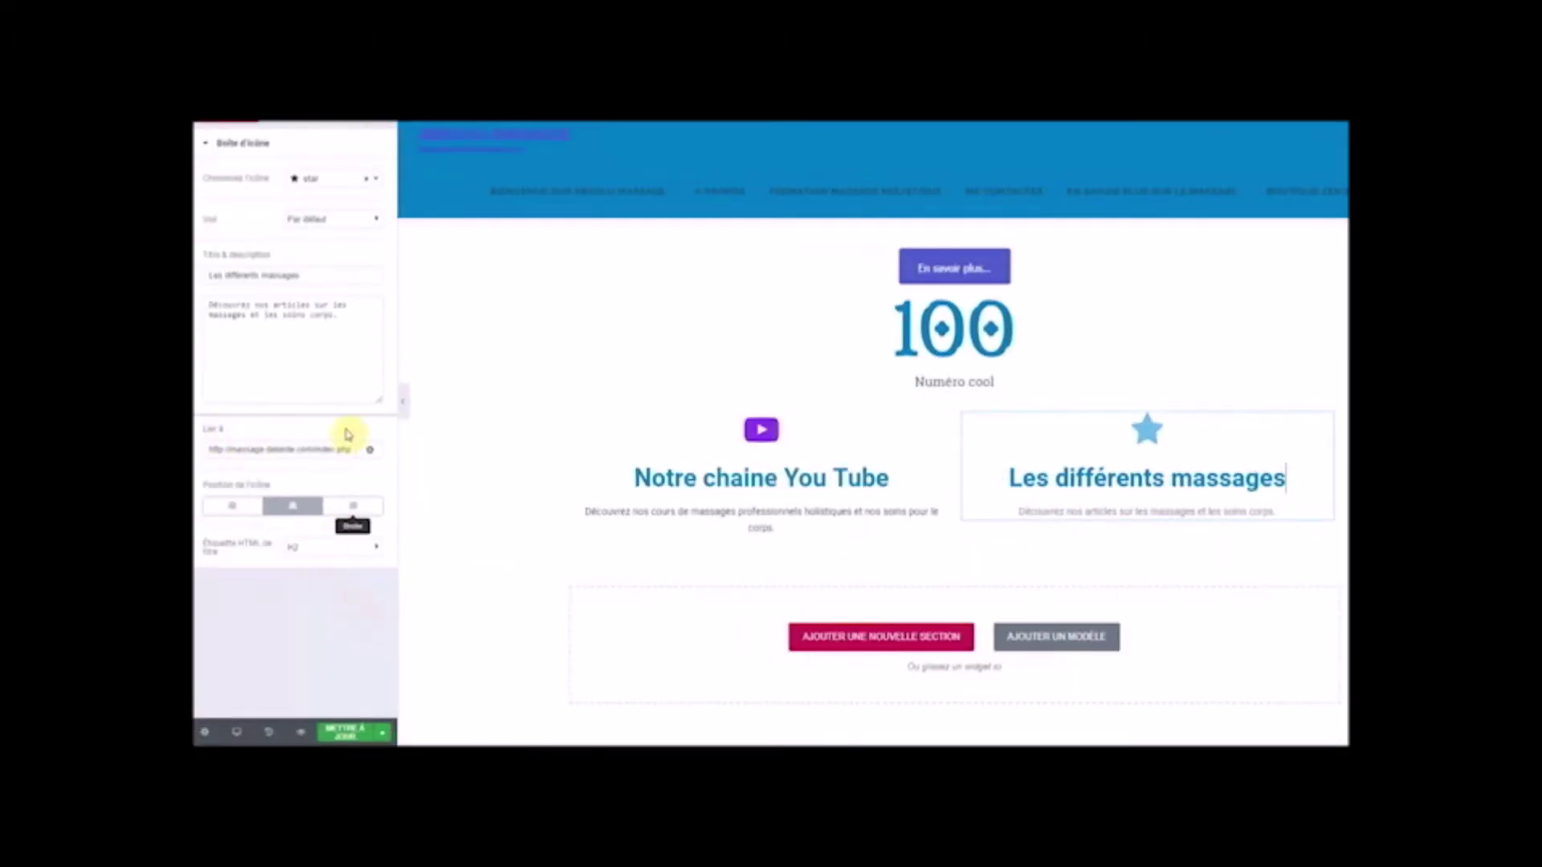
left_click(294, 194)
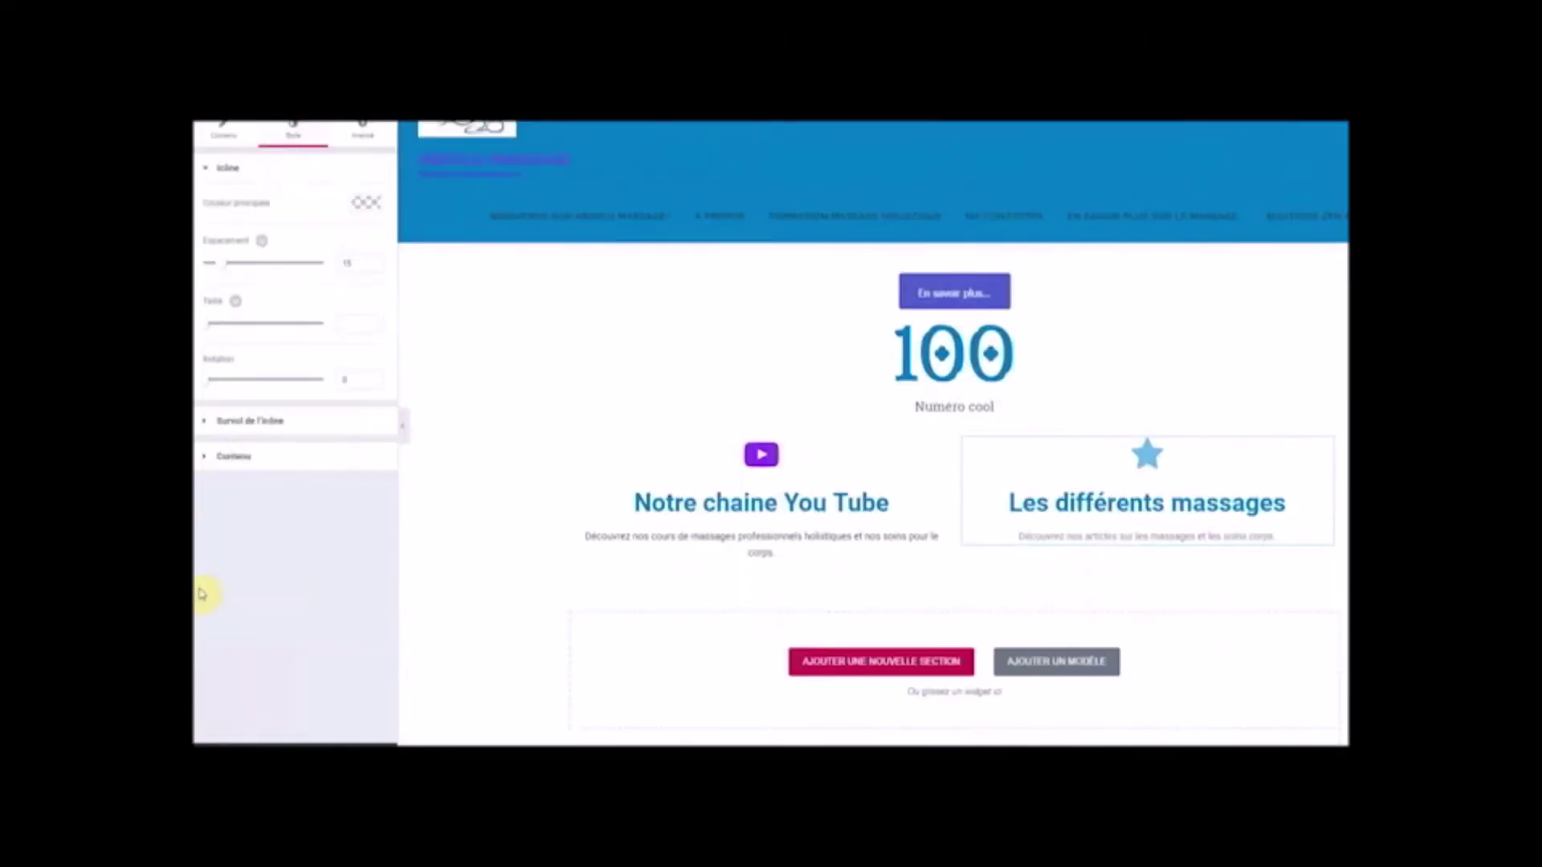
left_click(243, 466)
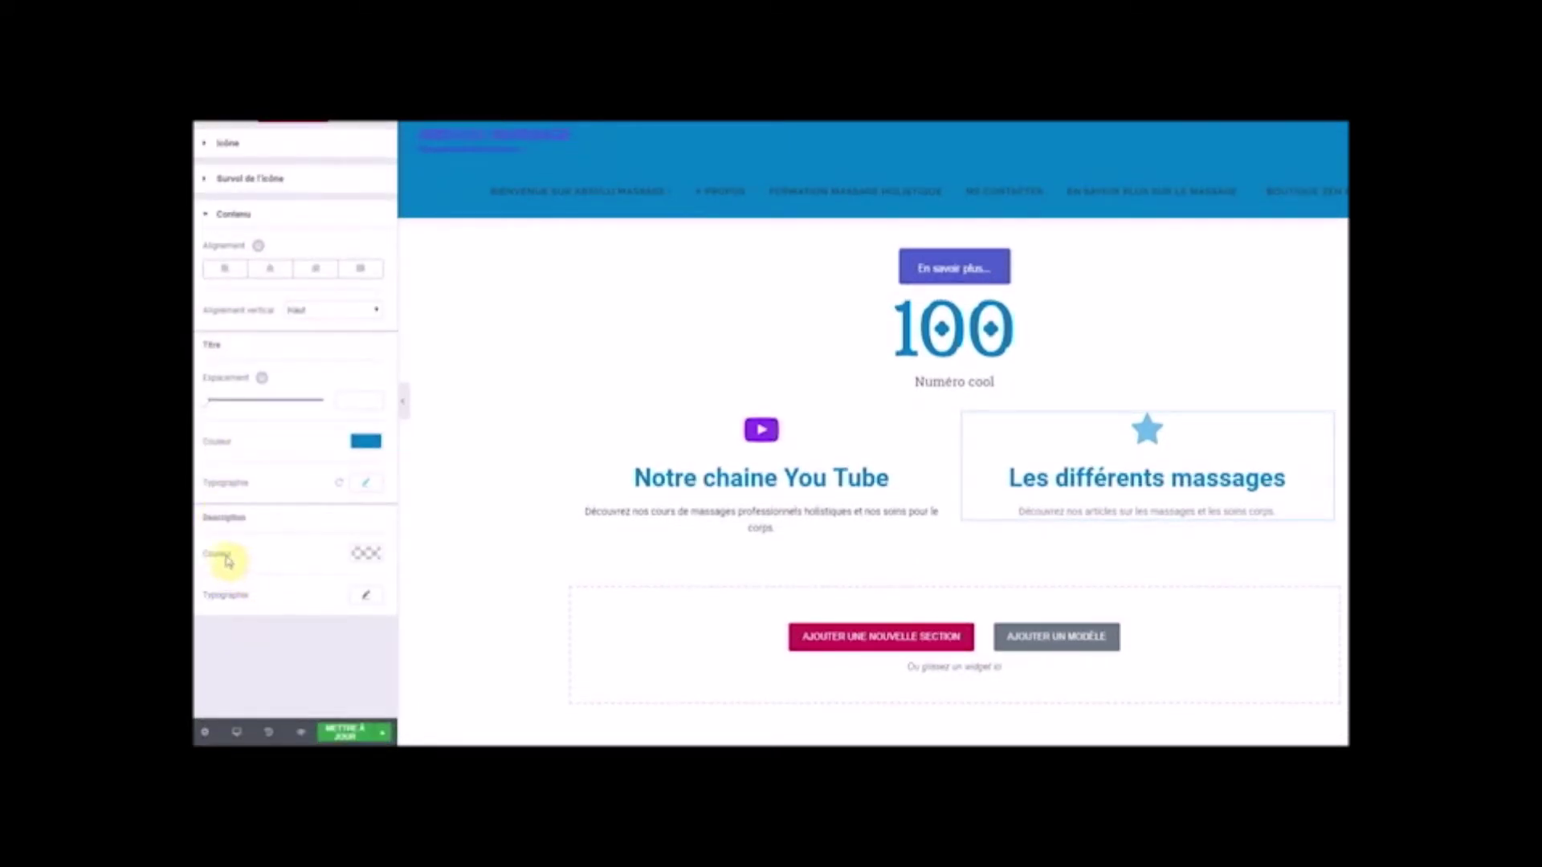
left_click(368, 554)
right_click(219, 550)
left_click(253, 440)
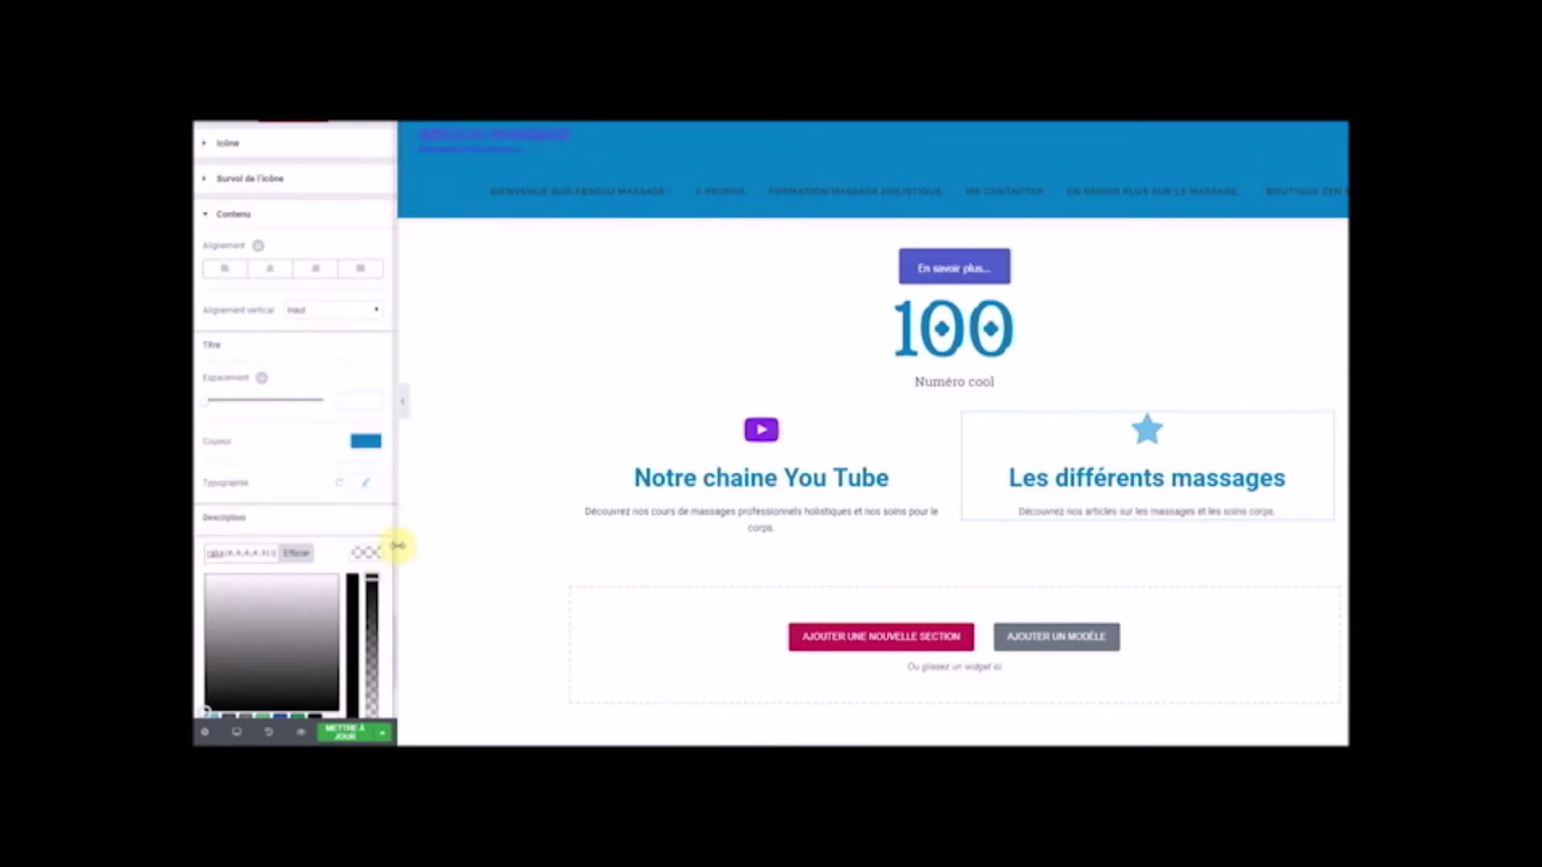
left_click(419, 556)
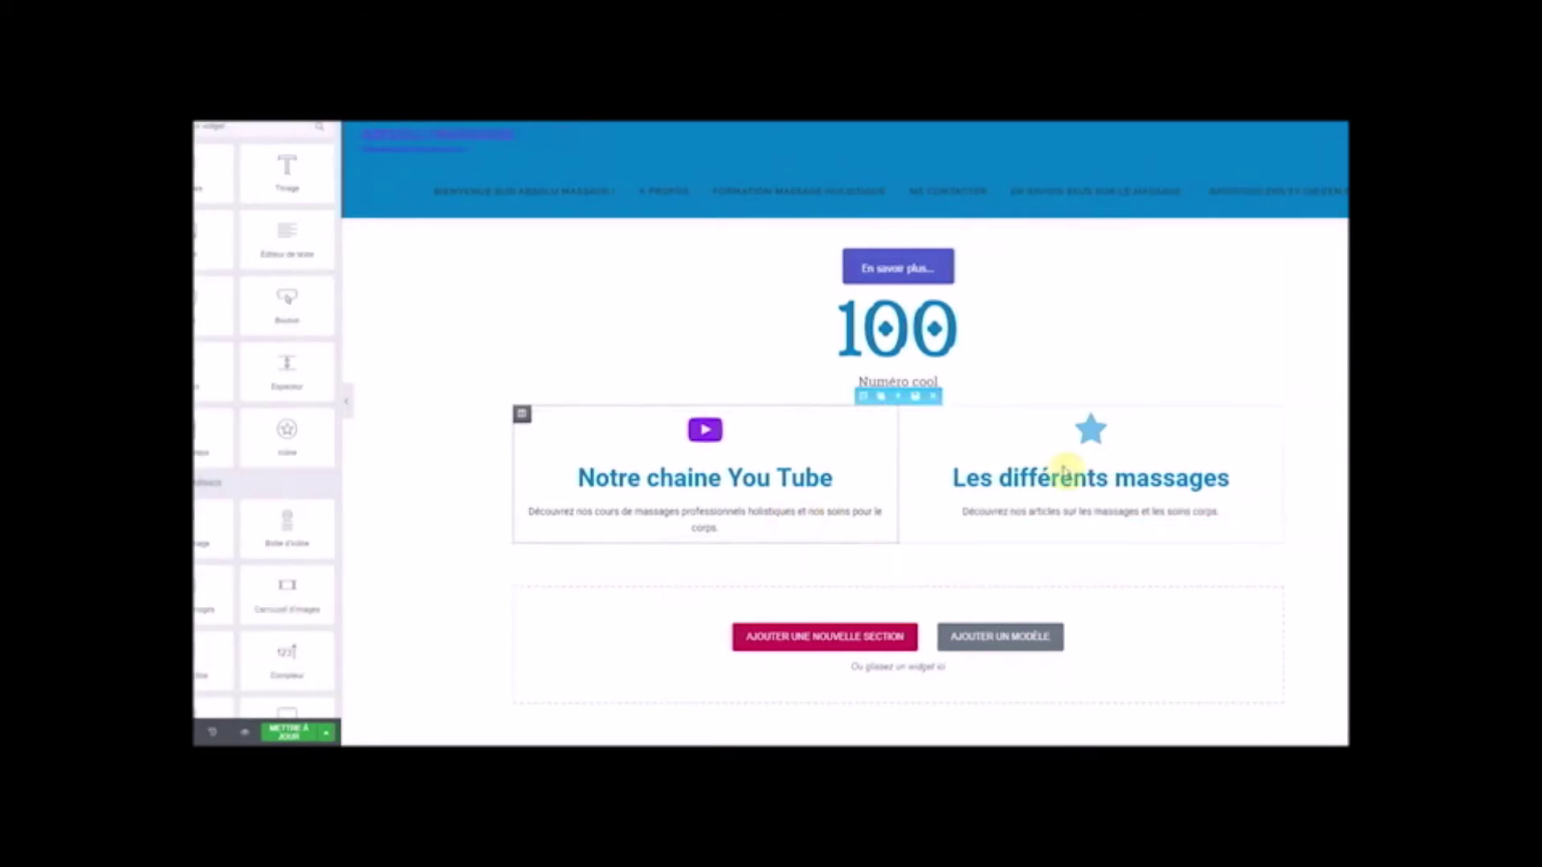
- Set the description font family of the "Les différents massages" box to Verdana
left_click(944, 504)
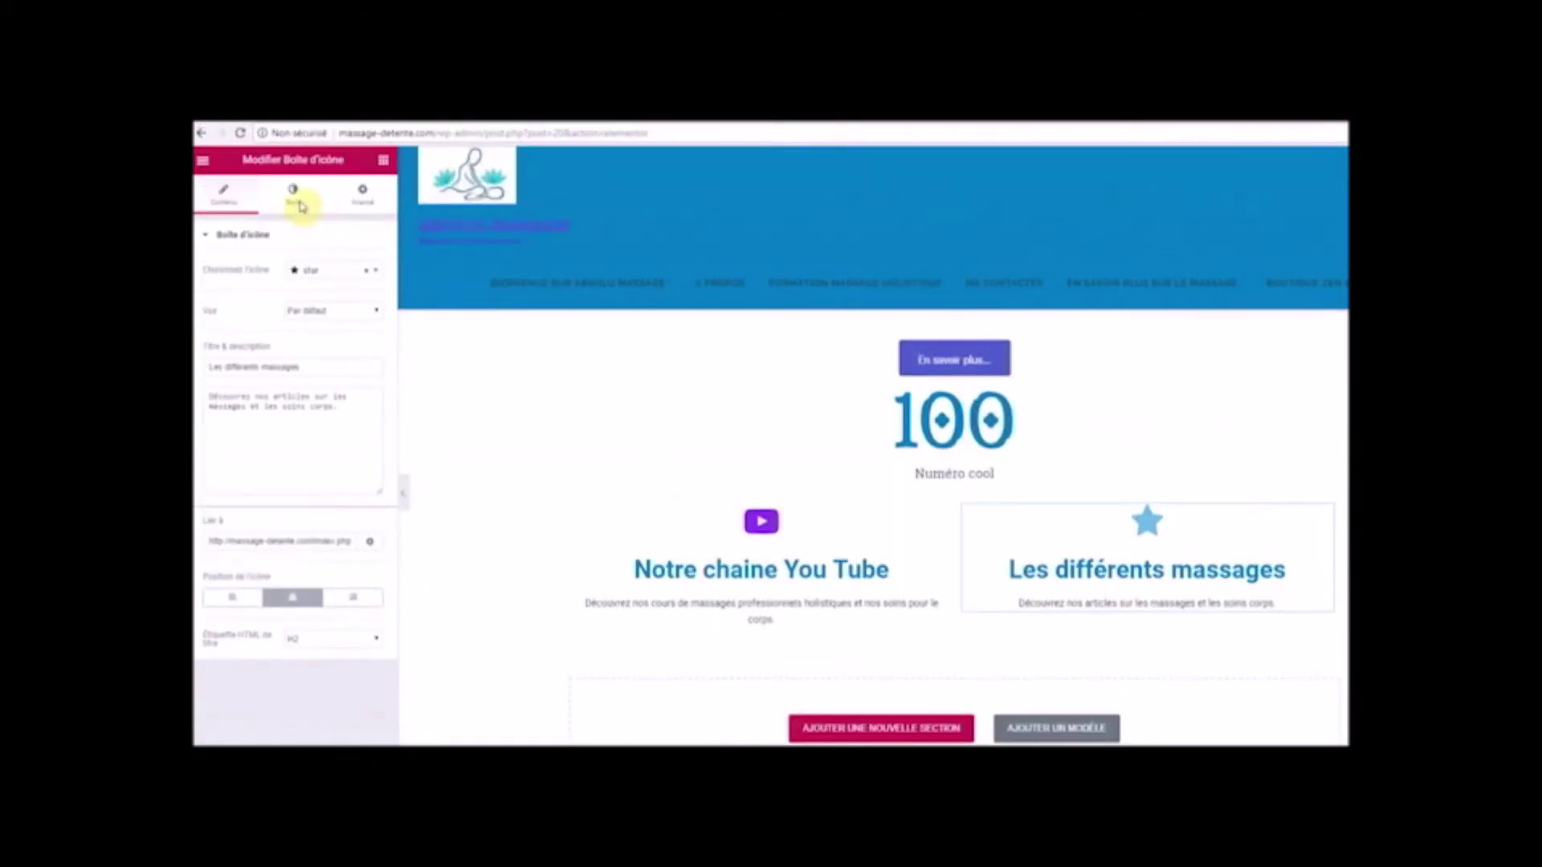
left_click(300, 208)
left_click(233, 437)
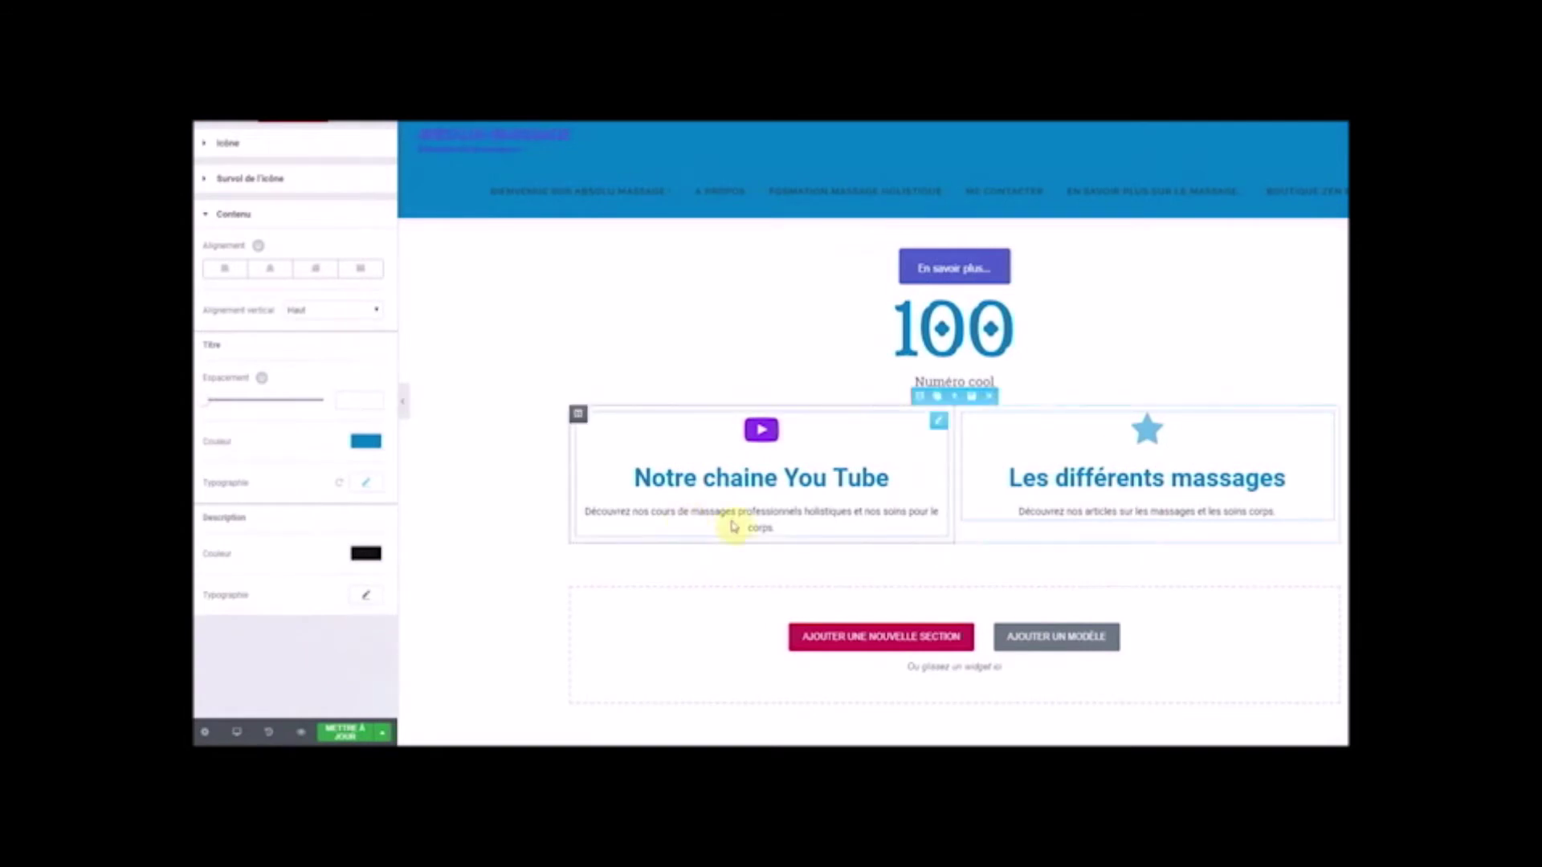
left_click(368, 597)
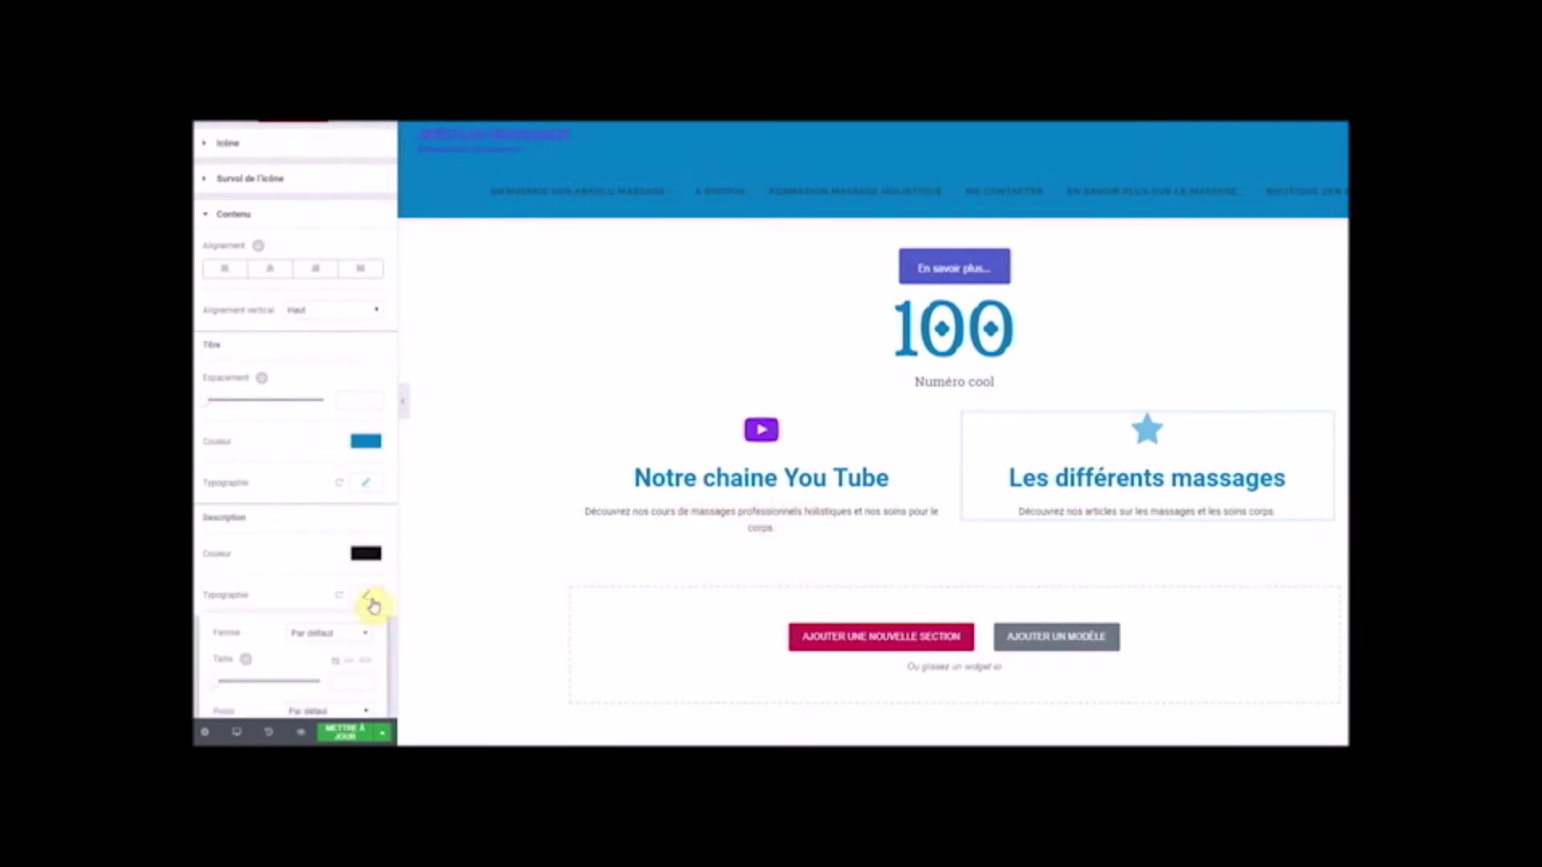
scroll(369, 654, "down", 2)
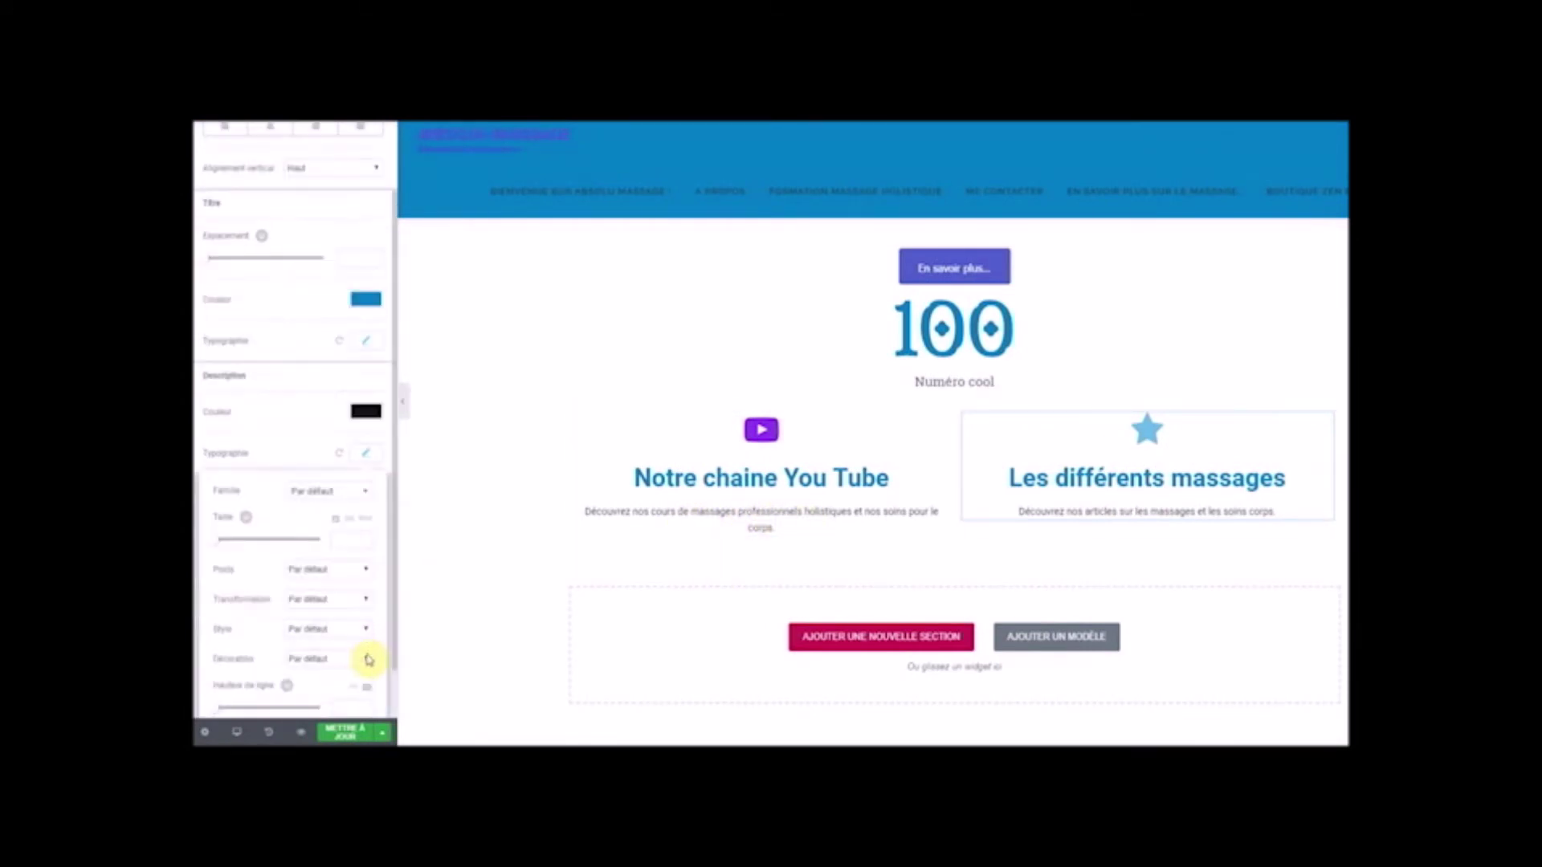
left_click(377, 493)
left_click_drag(367, 550, 377, 587)
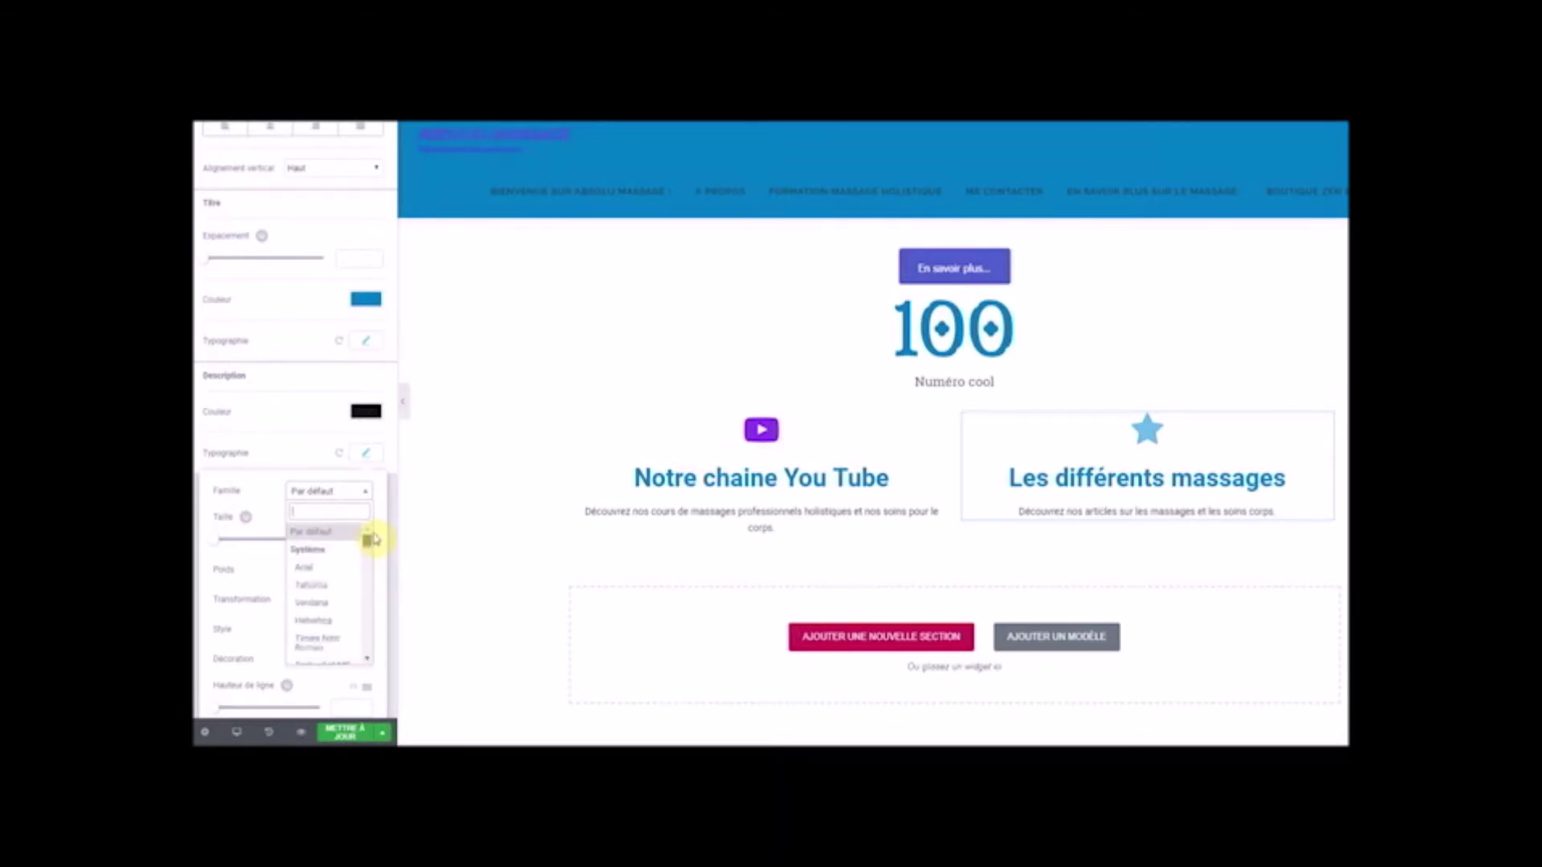
left_click_drag(370, 600, 396, 544)
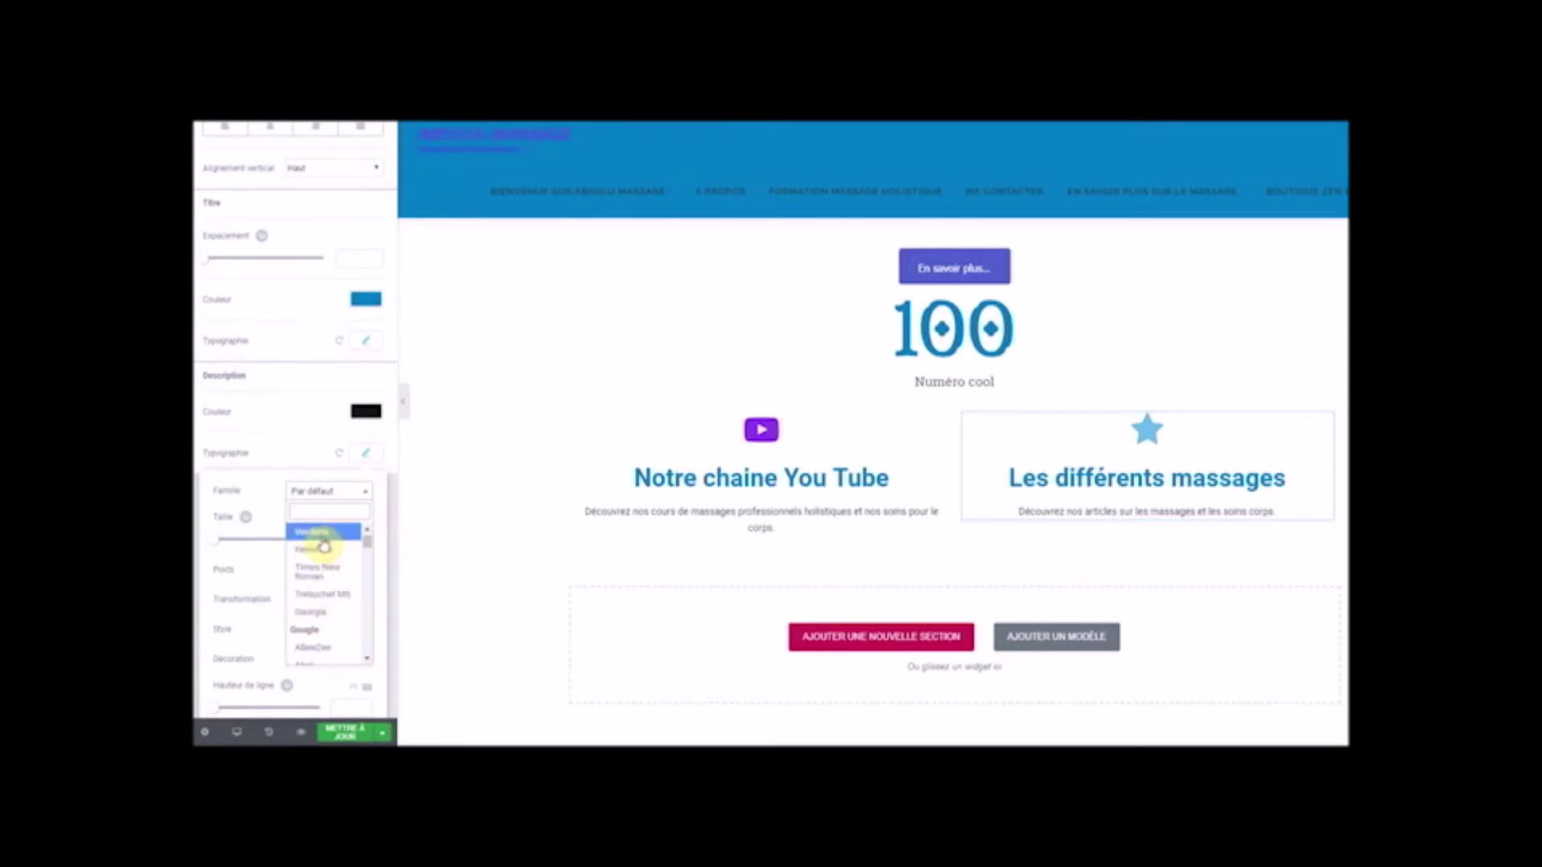
left_click(319, 533)
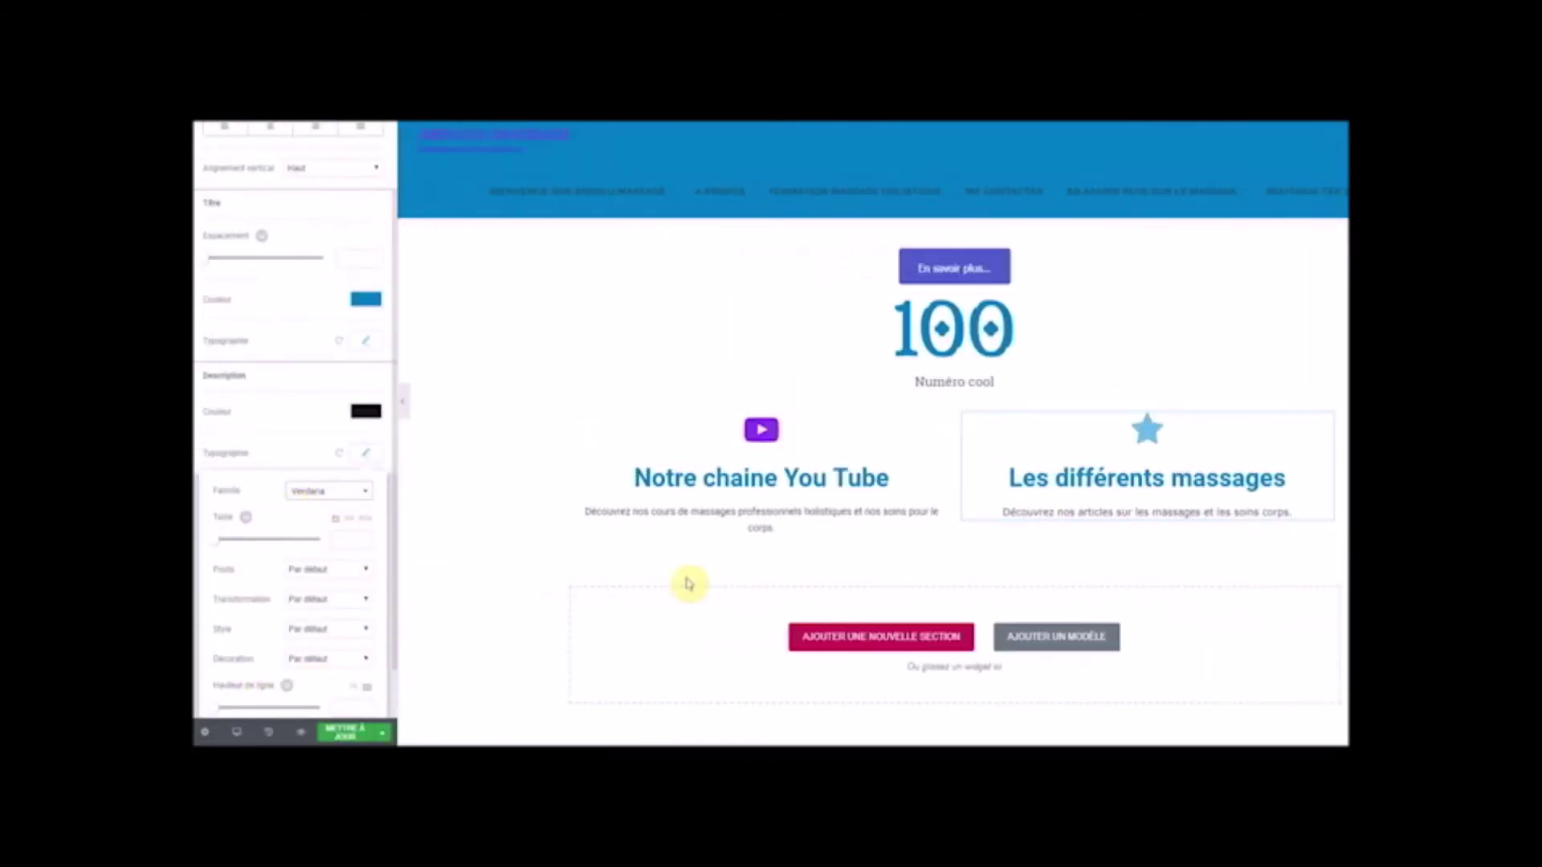
- Set the description font family of the "Notre chaine You Tube" box to Verdana
left_click(733, 511)
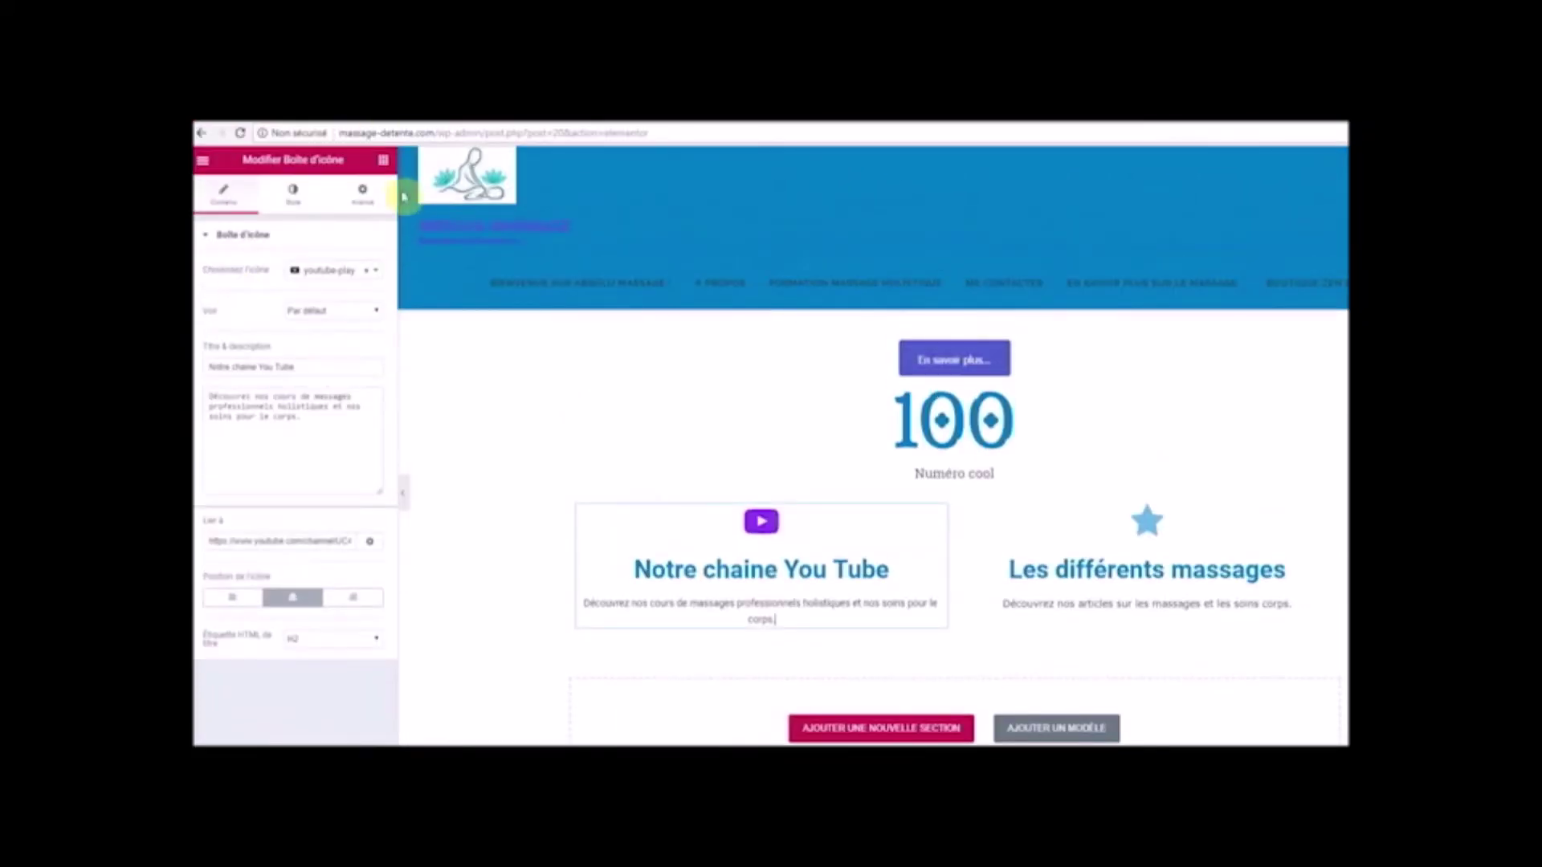
left_click(299, 198)
left_click(232, 532)
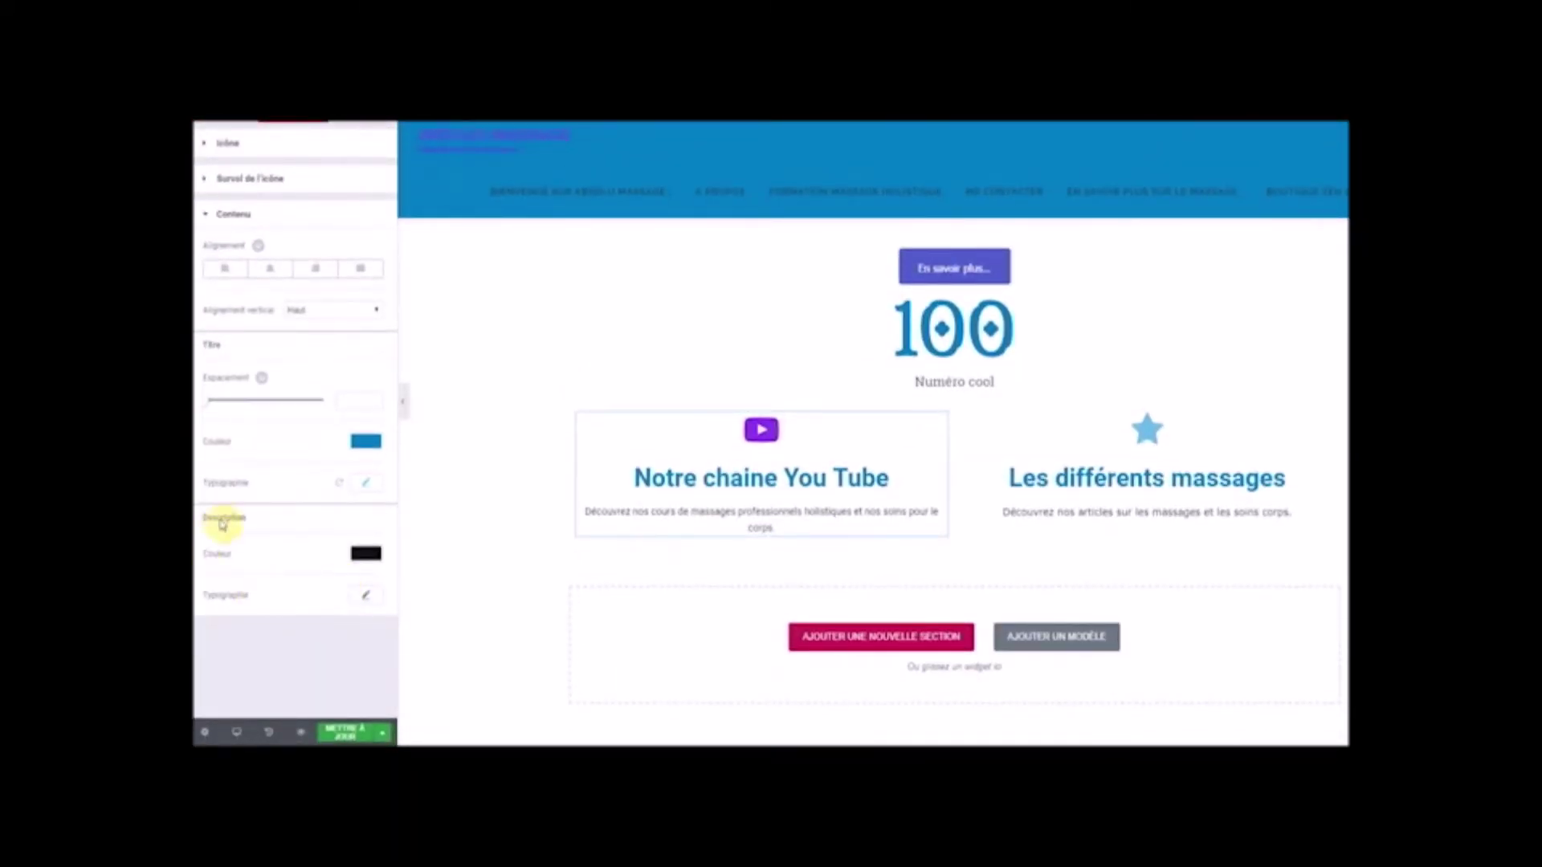
left_click(369, 599)
scroll(357, 615, "down", 1)
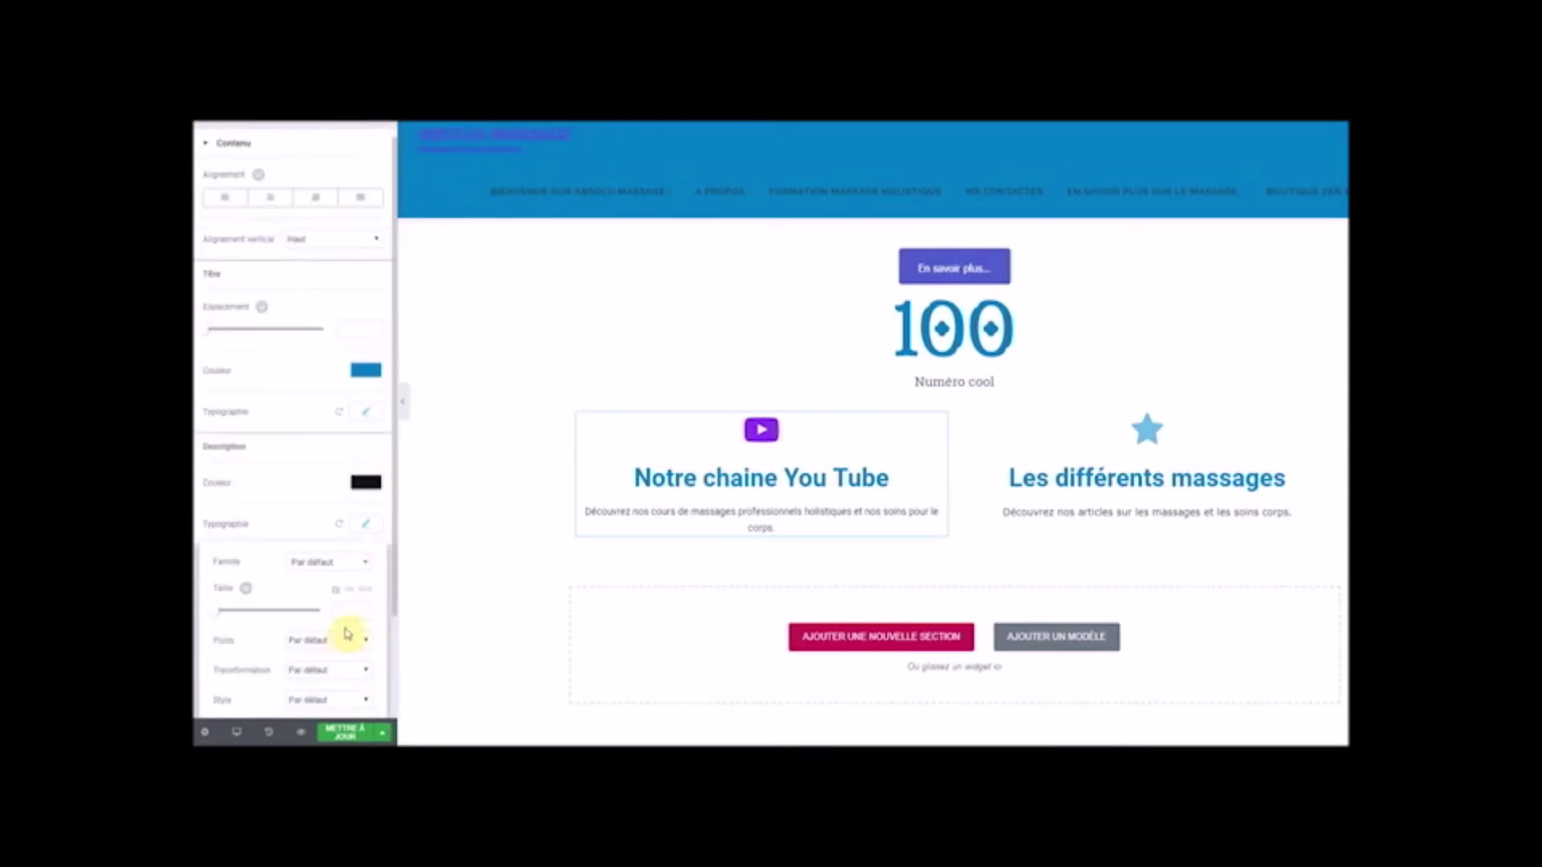
left_click(358, 570)
scroll(339, 661, "down", 3)
scroll(337, 667, "up", 2)
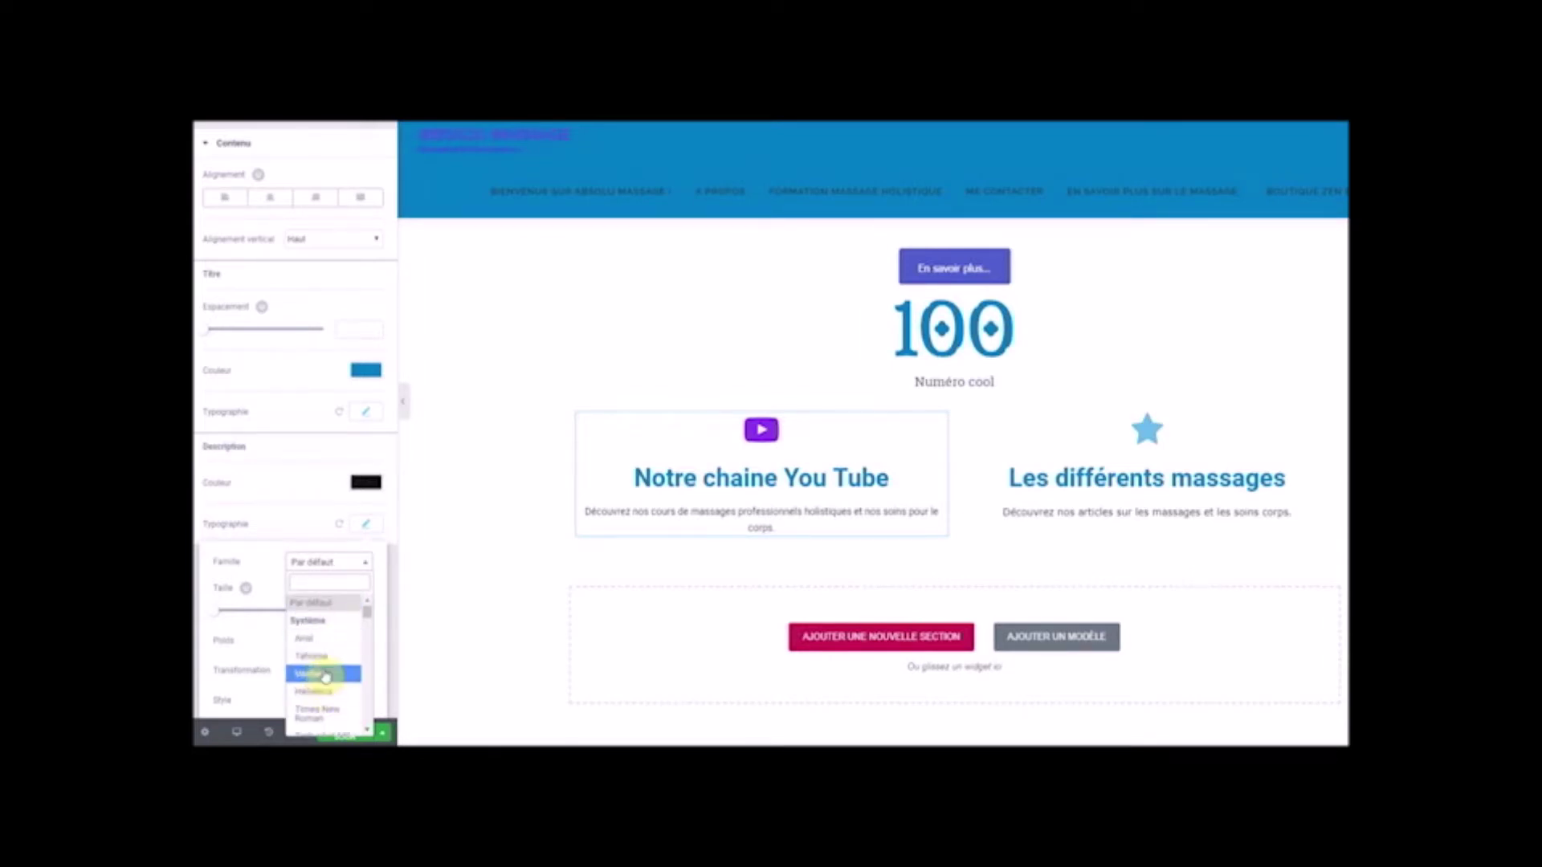
left_click(327, 675)
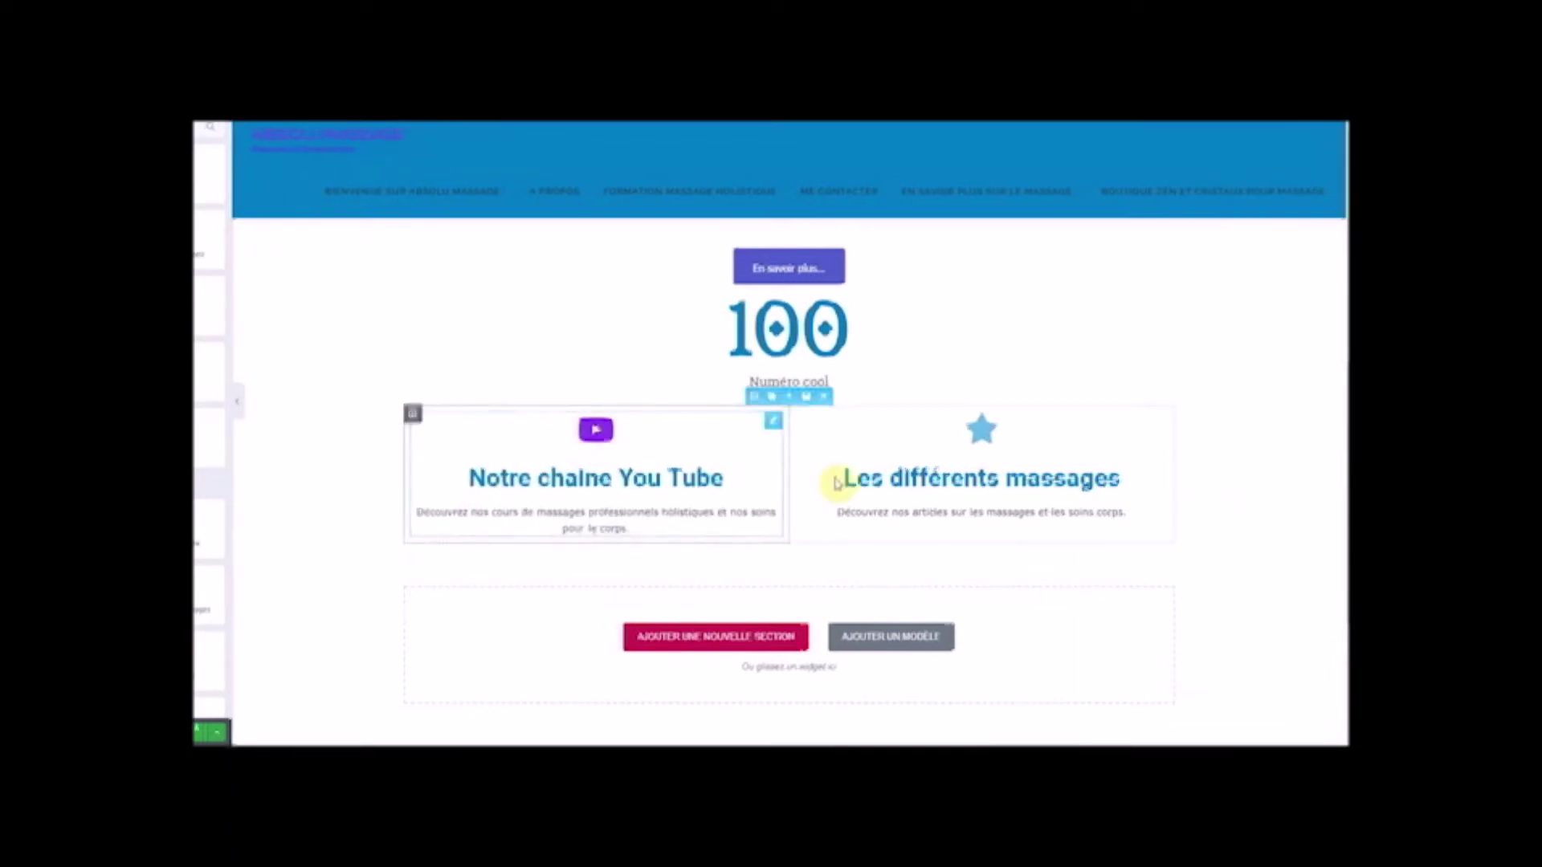
- Open the welcome text block for editing, select its text and check which paragraph style it uses
scroll(1108, 617, "up", 10)
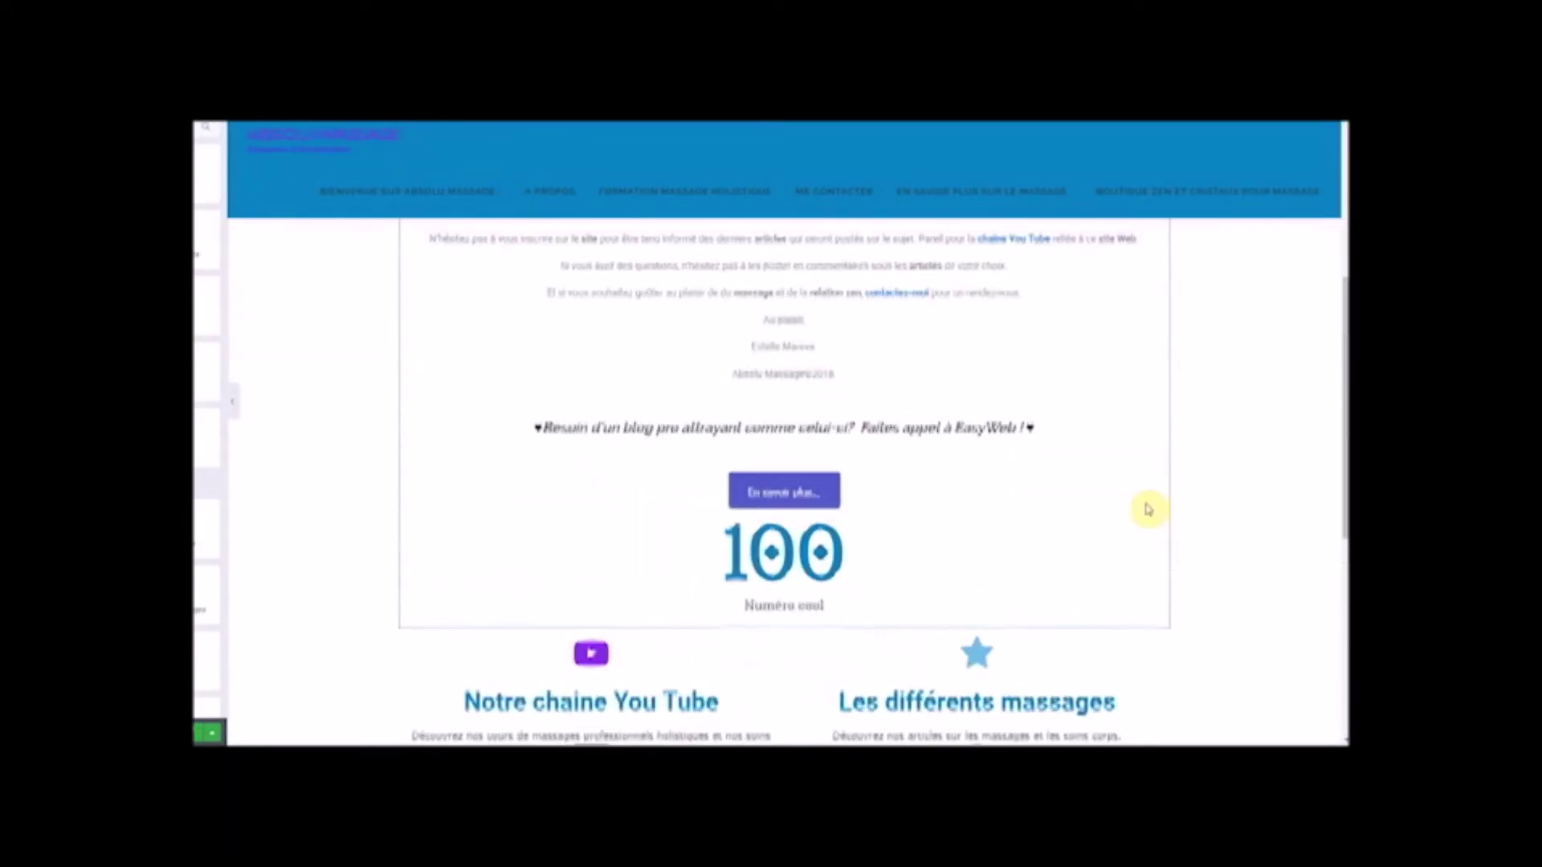
scroll(788, 296, "down", 2)
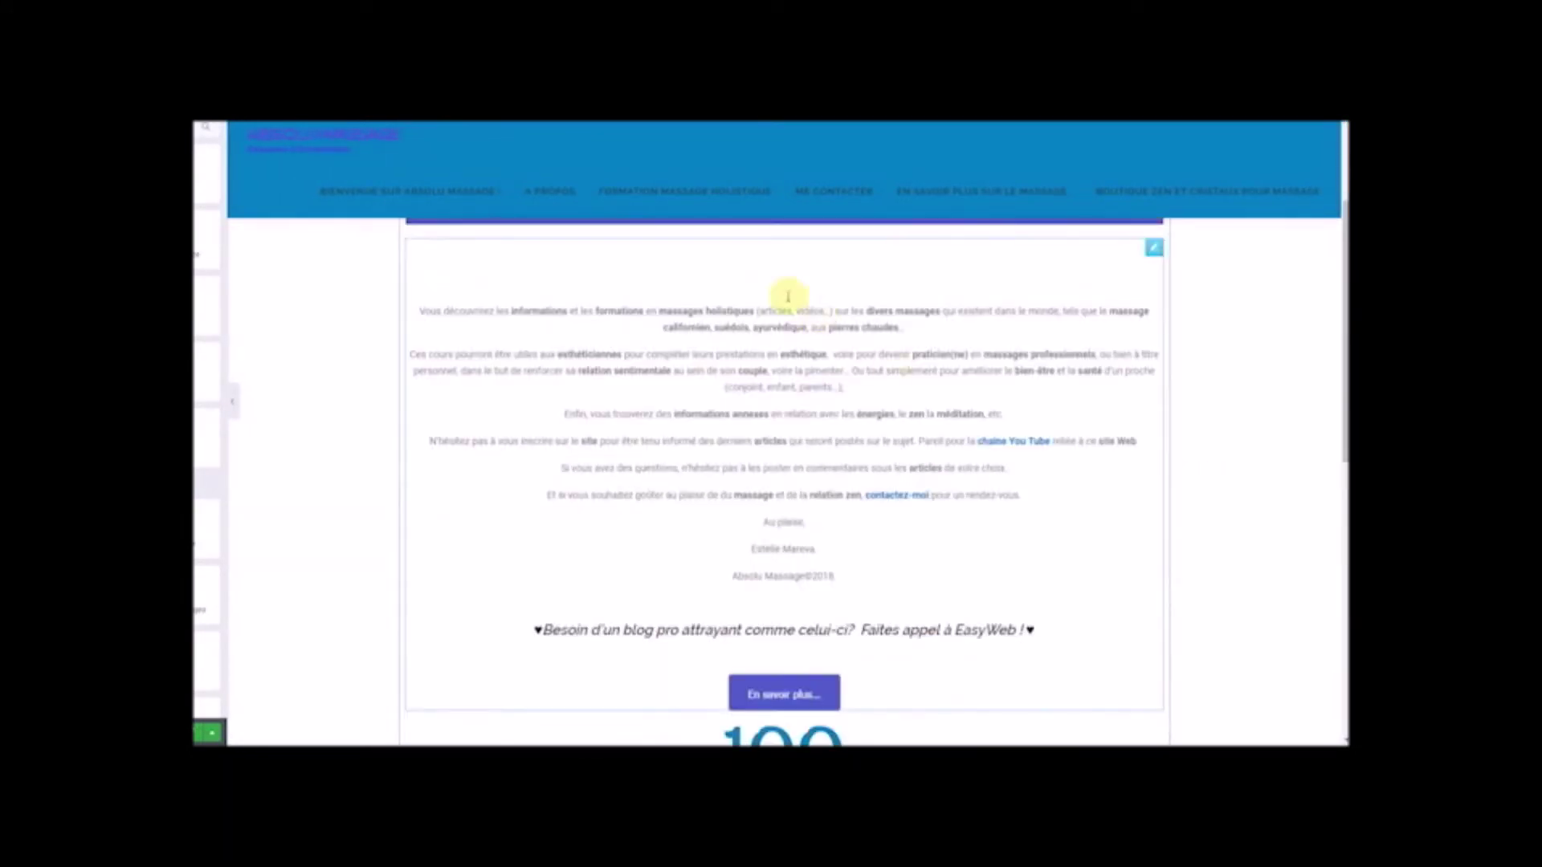
left_click(731, 324)
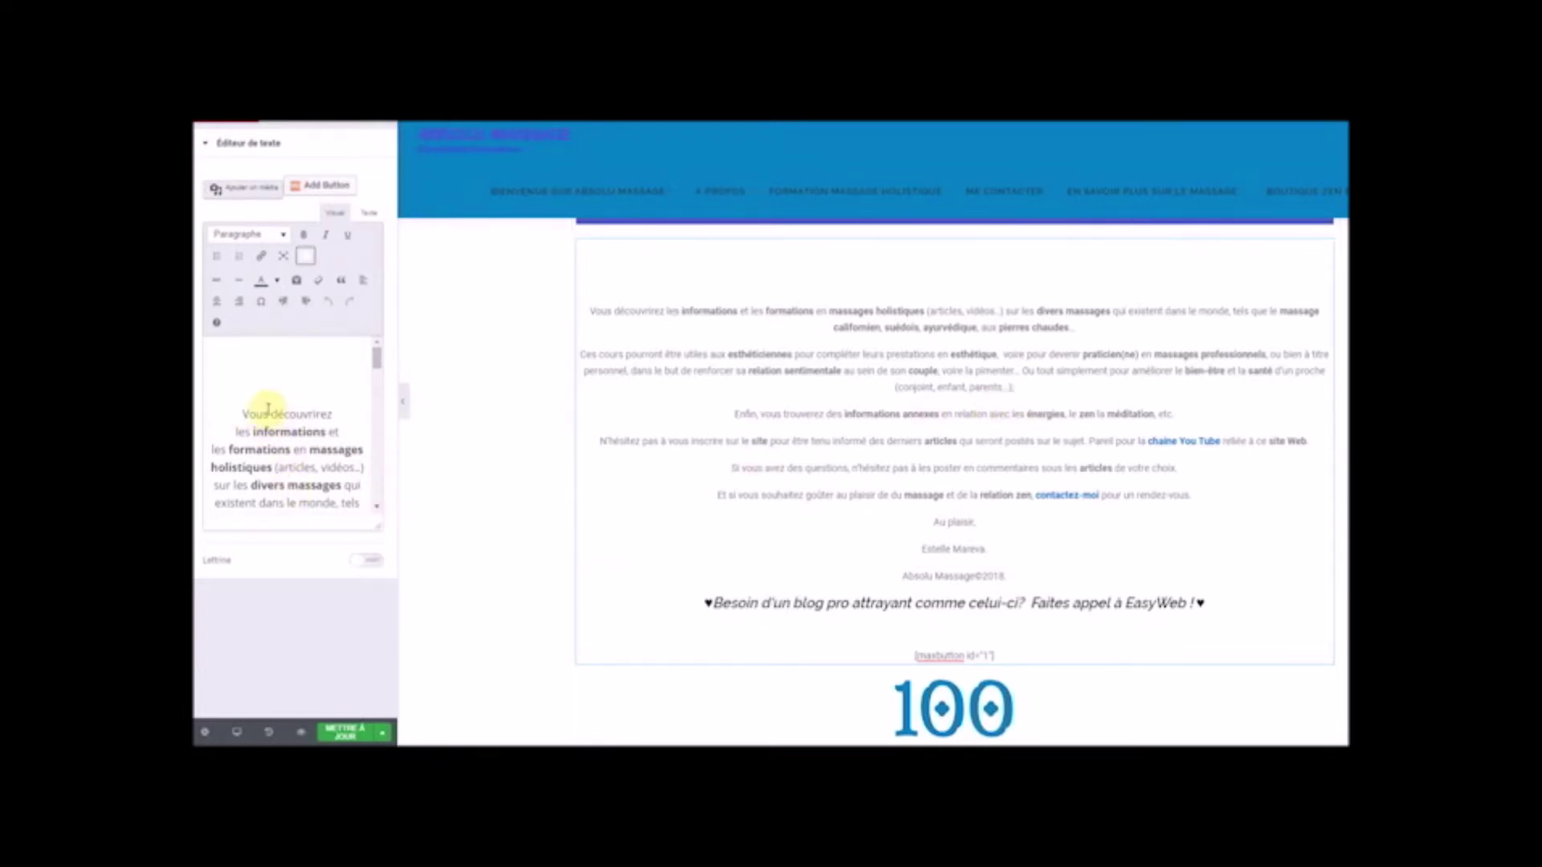
left_click(265, 431)
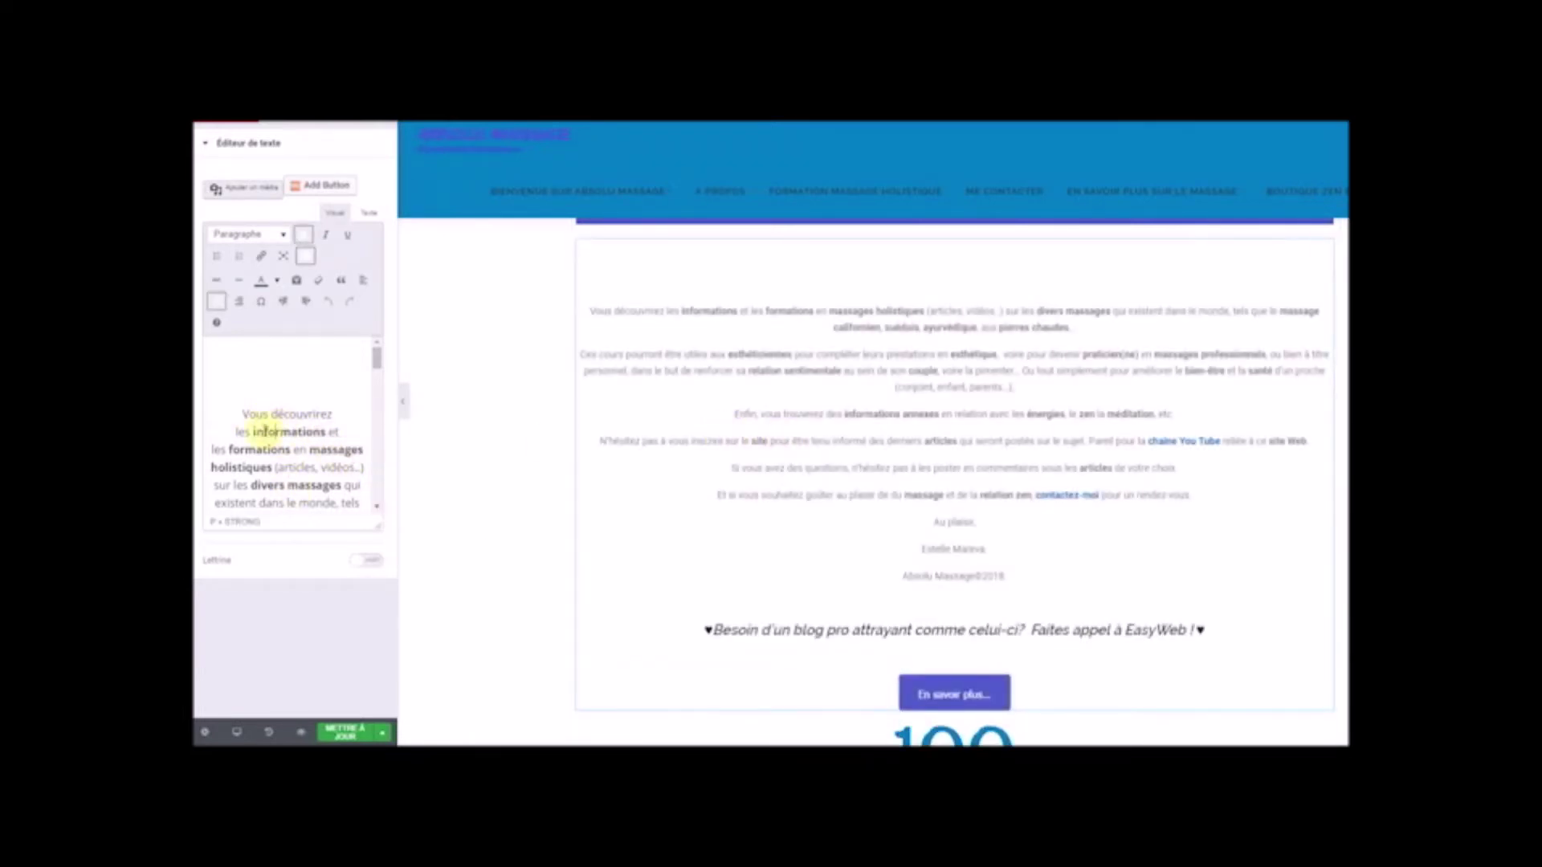
left_click_drag(246, 412, 371, 551)
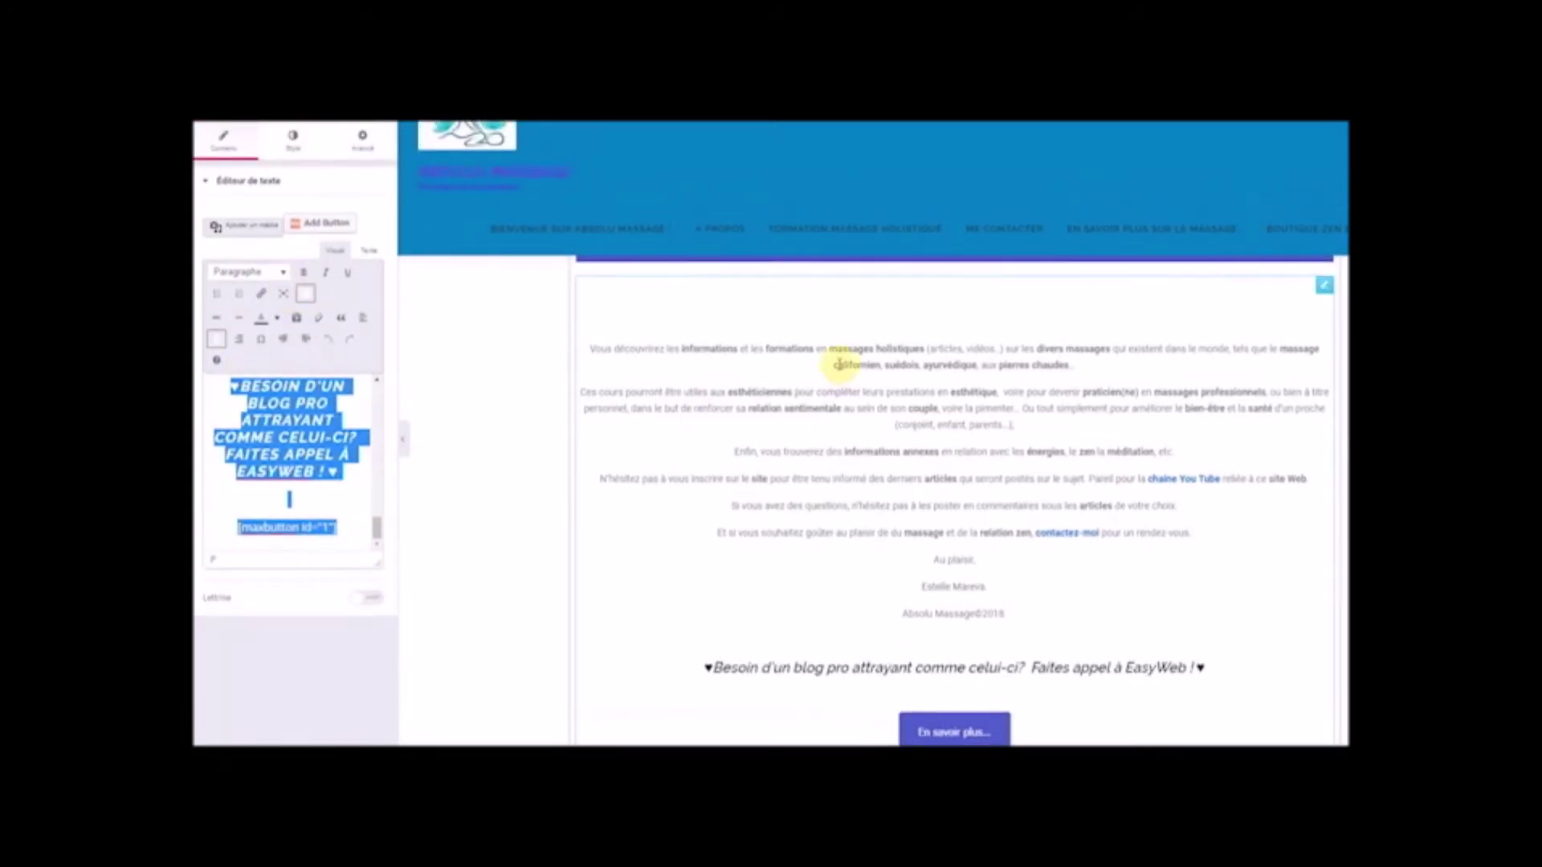
left_click(279, 280)
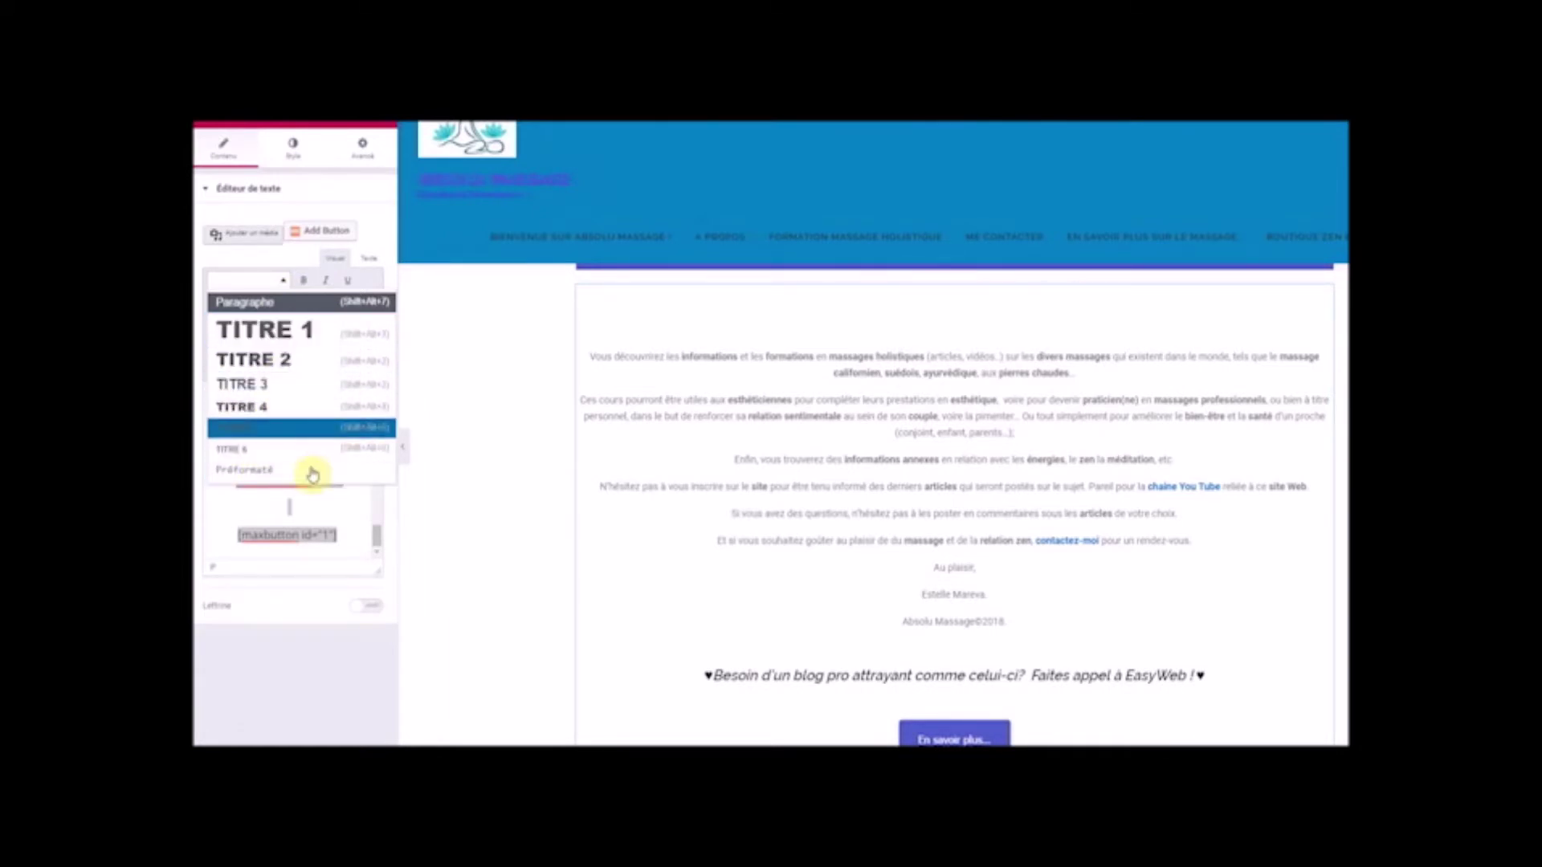
left_click(323, 596)
scroll(325, 405, "up", 9)
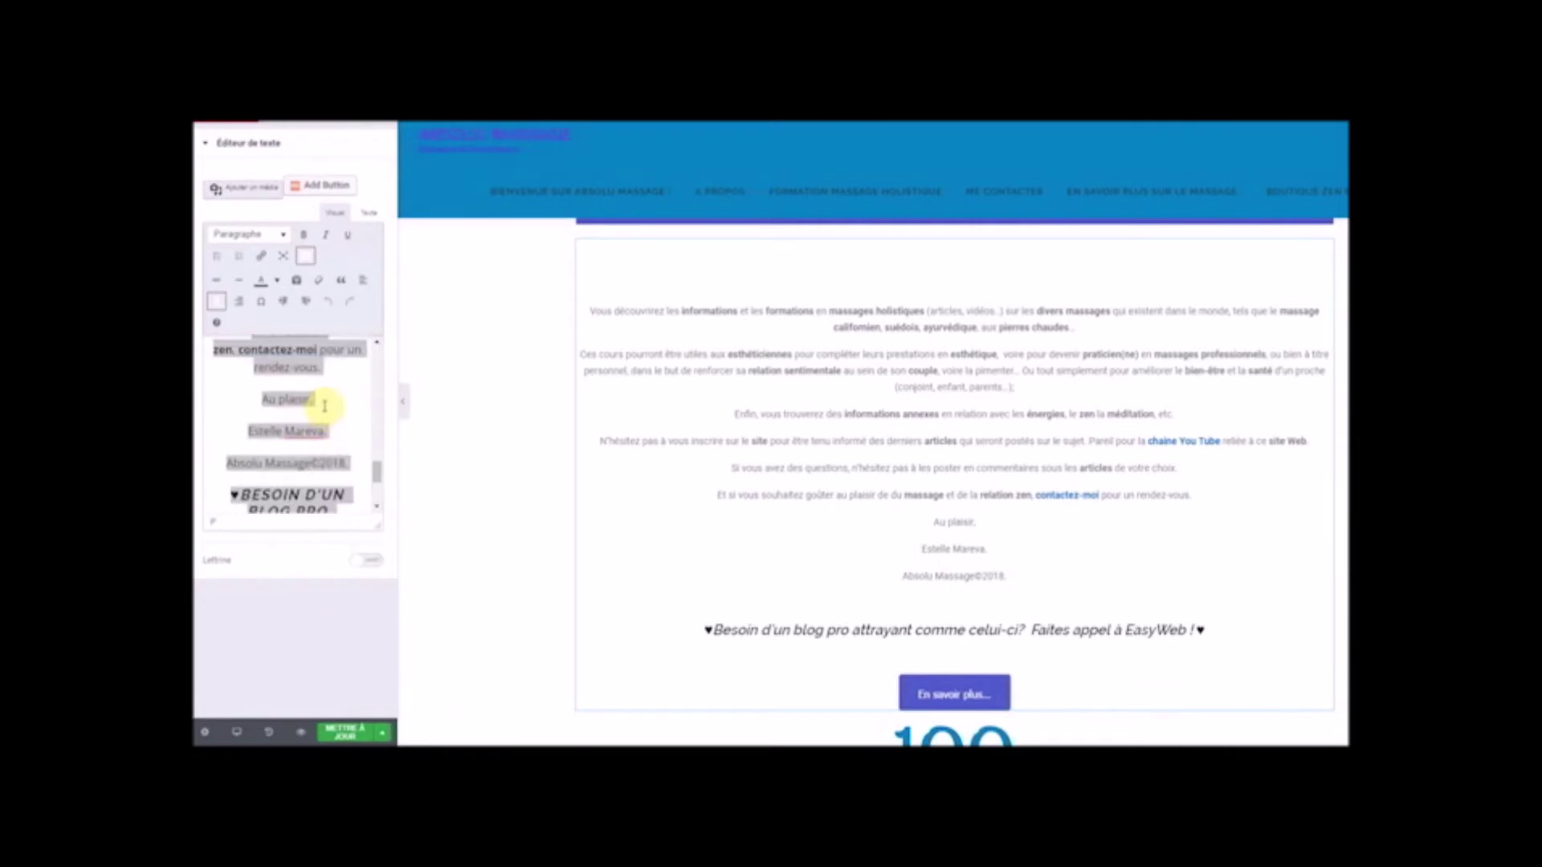
scroll(327, 399, "up", 5)
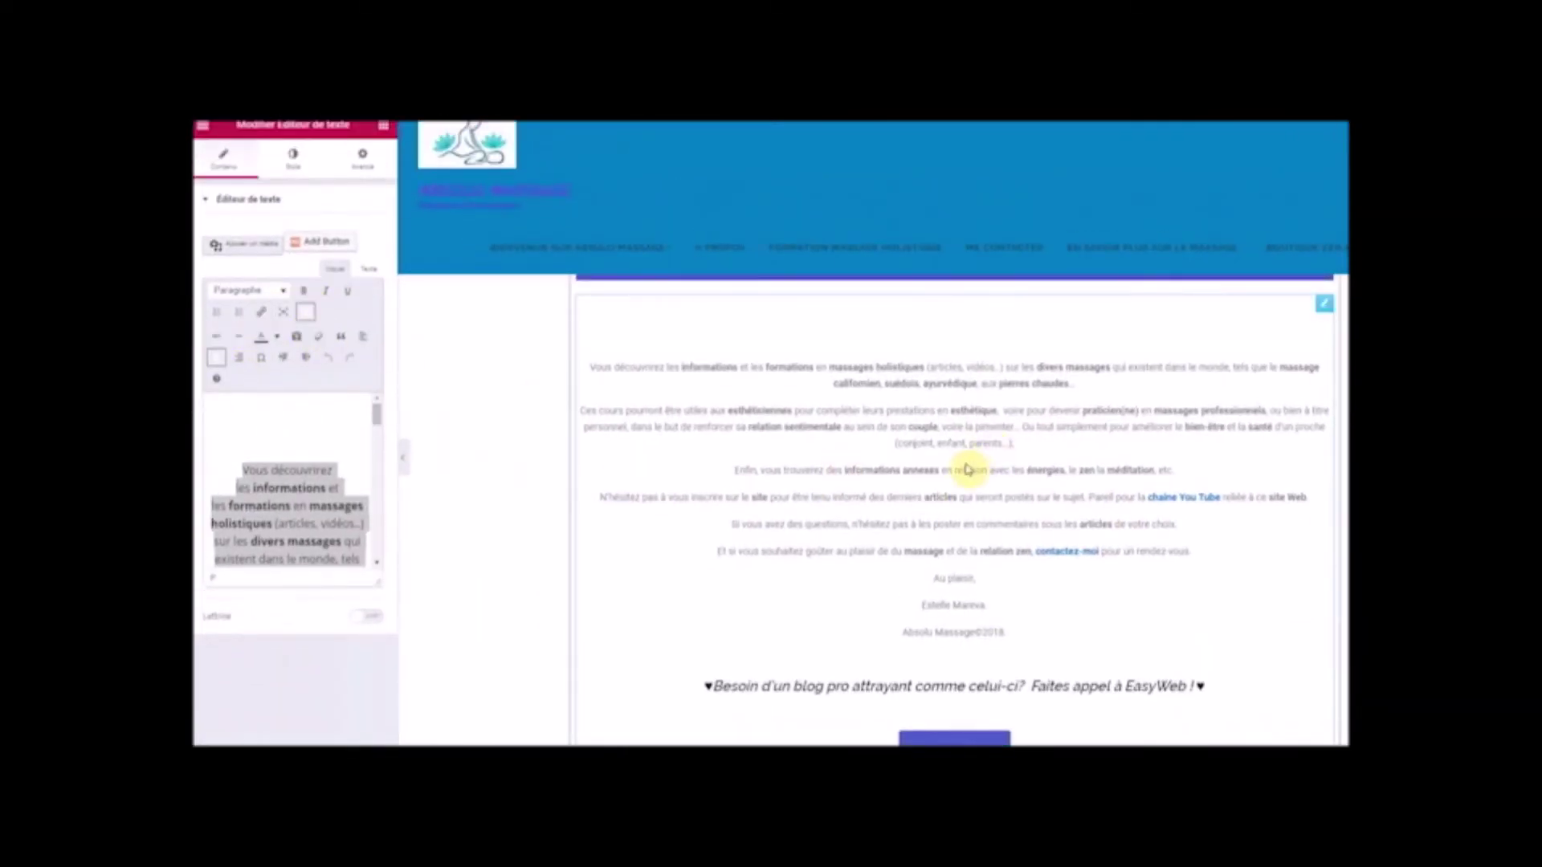
- Compare the welcome text's appearance with the descriptions of the two icon boxes further down the page
scroll(1060, 493, "up", 3)
scroll(1048, 474, "down", 8)
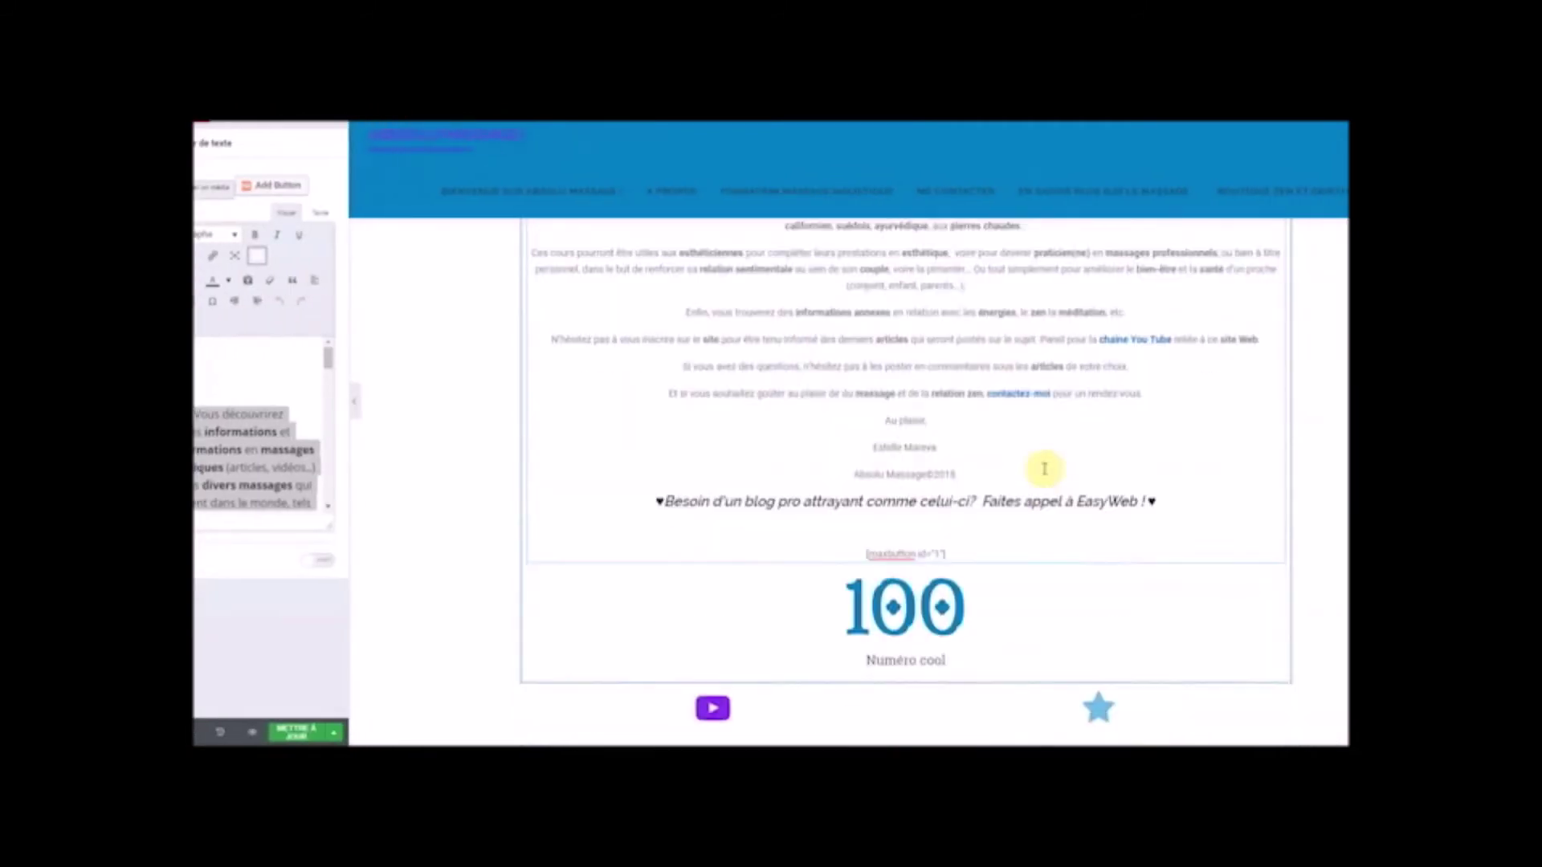
scroll(1026, 358, "up", 5)
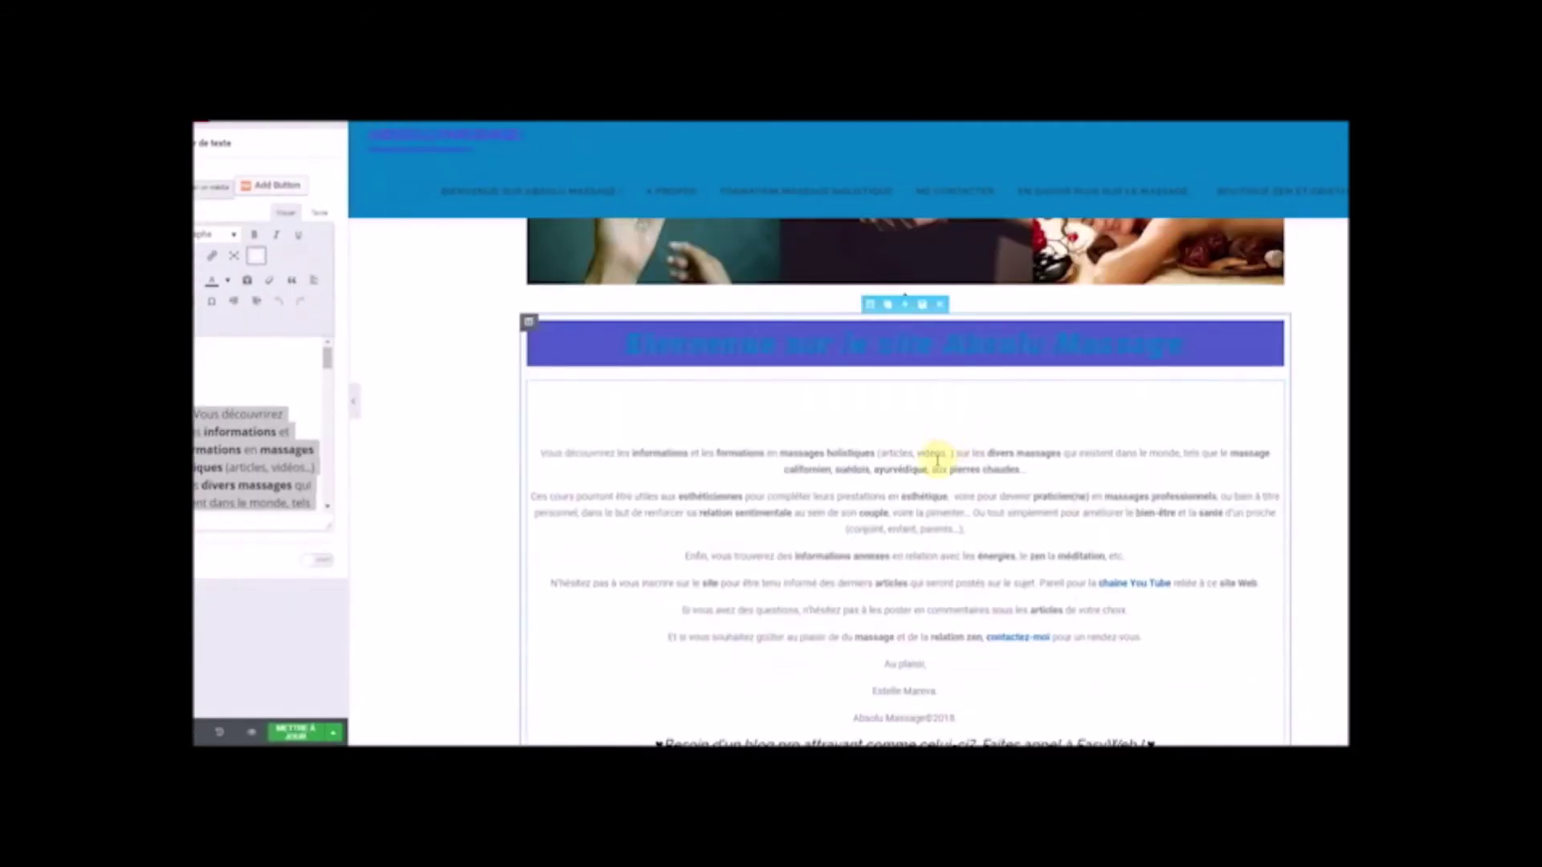
scroll(888, 369, "down", 2)
scroll(1060, 538, "down", 8)
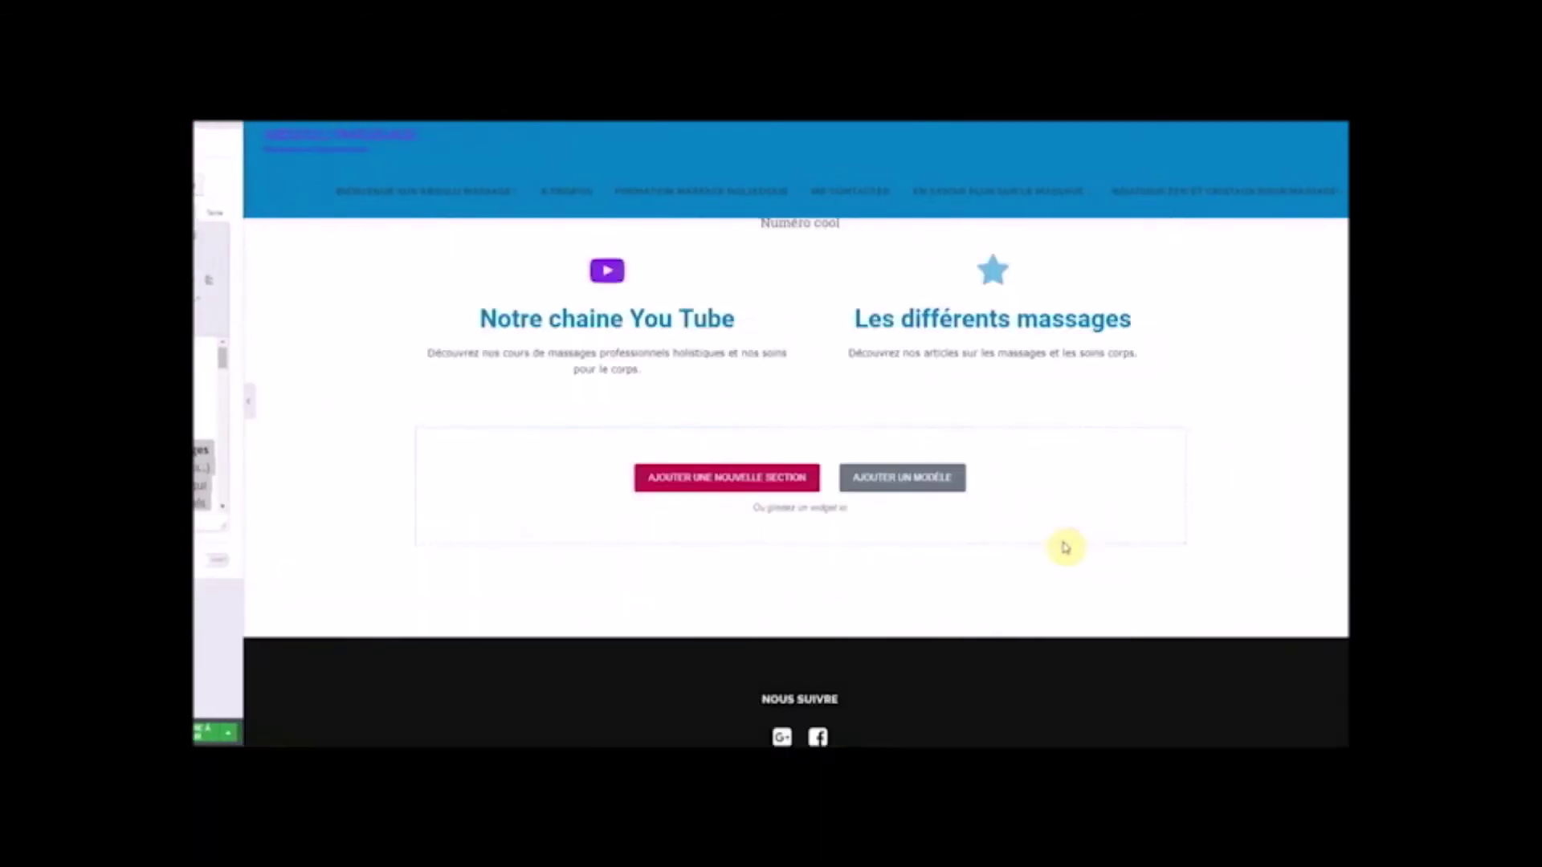
scroll(1079, 687, "up", 6)
left_click(803, 385)
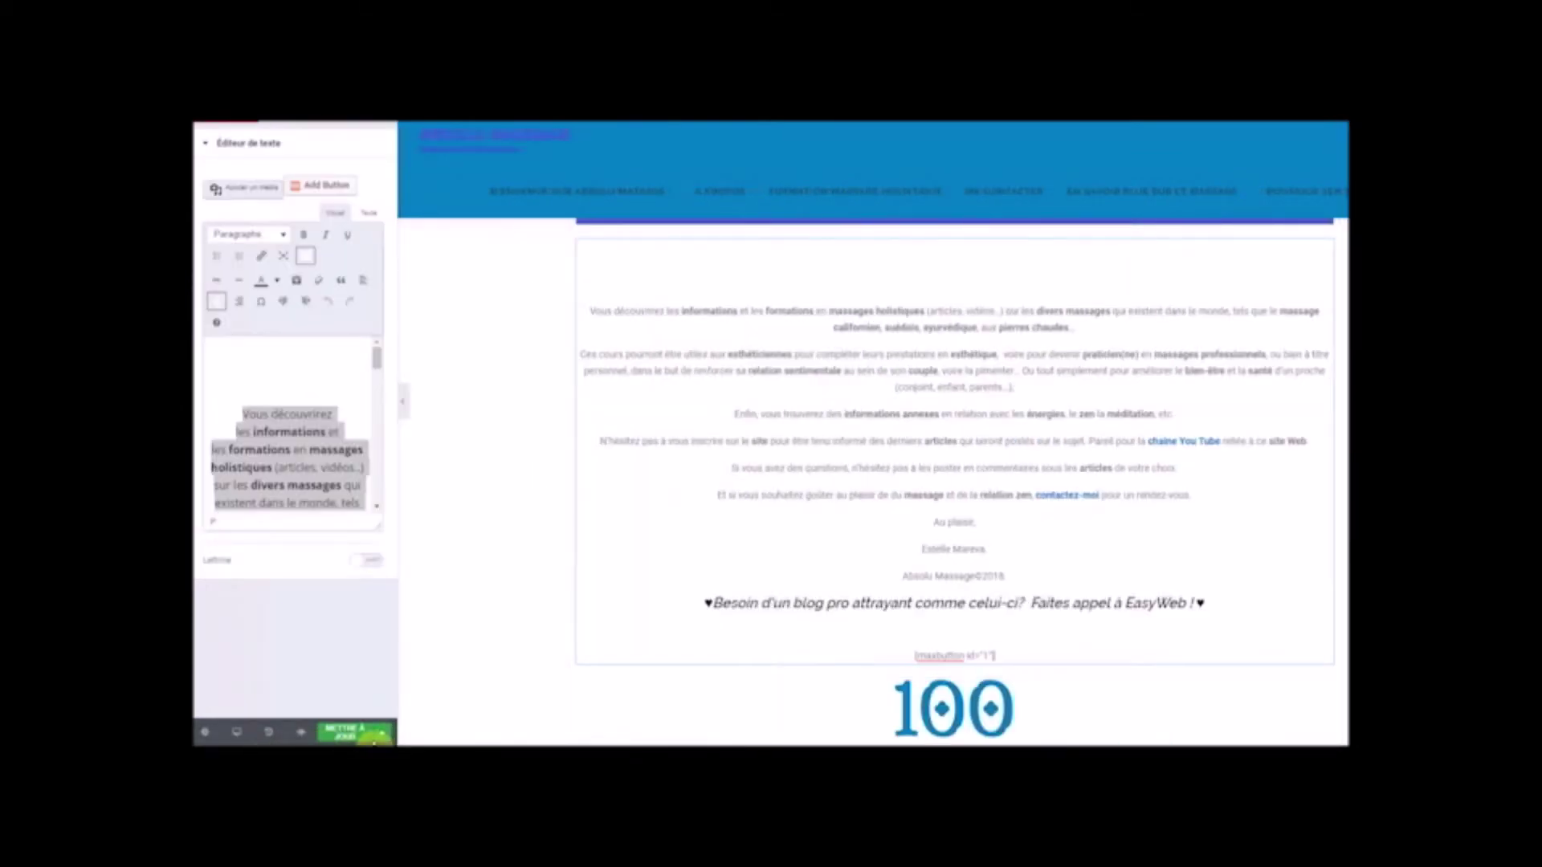
- Update the page and preview it, checking the counter and the two icon boxes
left_click(354, 735)
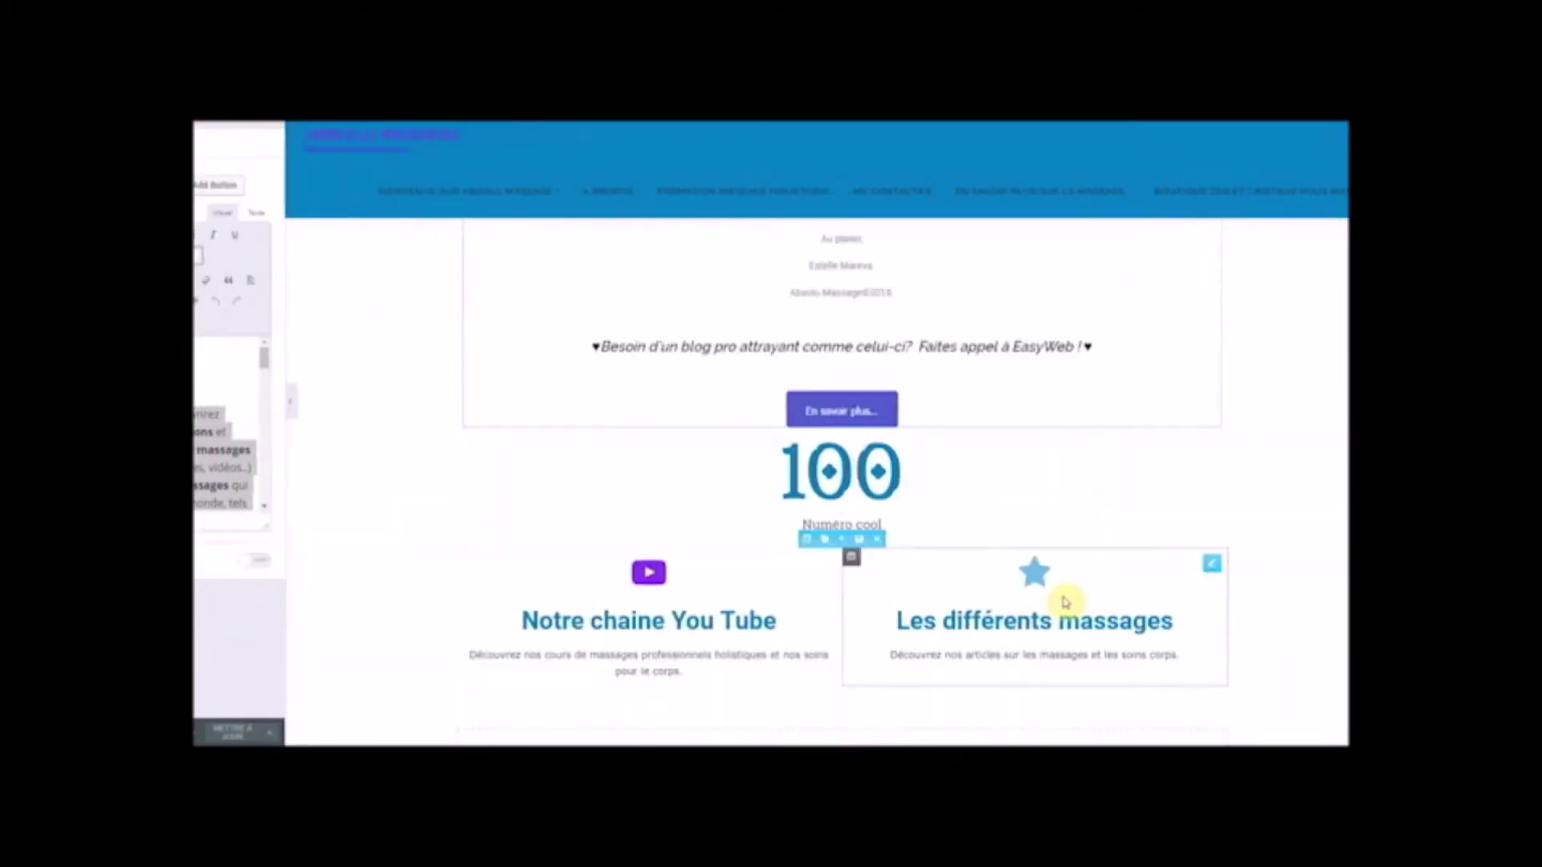
scroll(1066, 601, "down", 5)
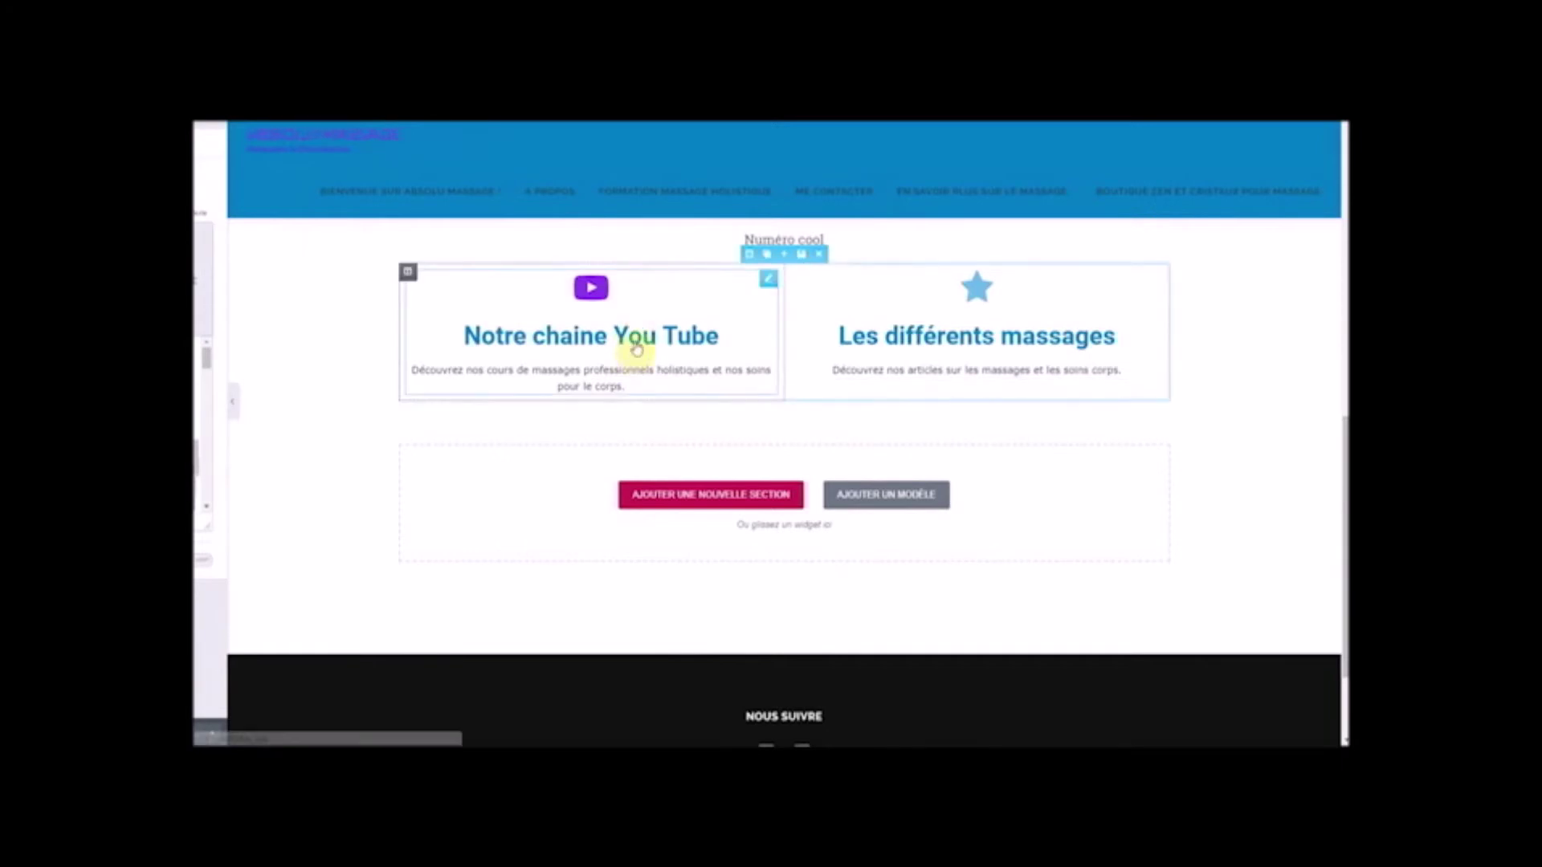
scroll(438, 446, "up", 2)
scroll(482, 538, "down", 3)
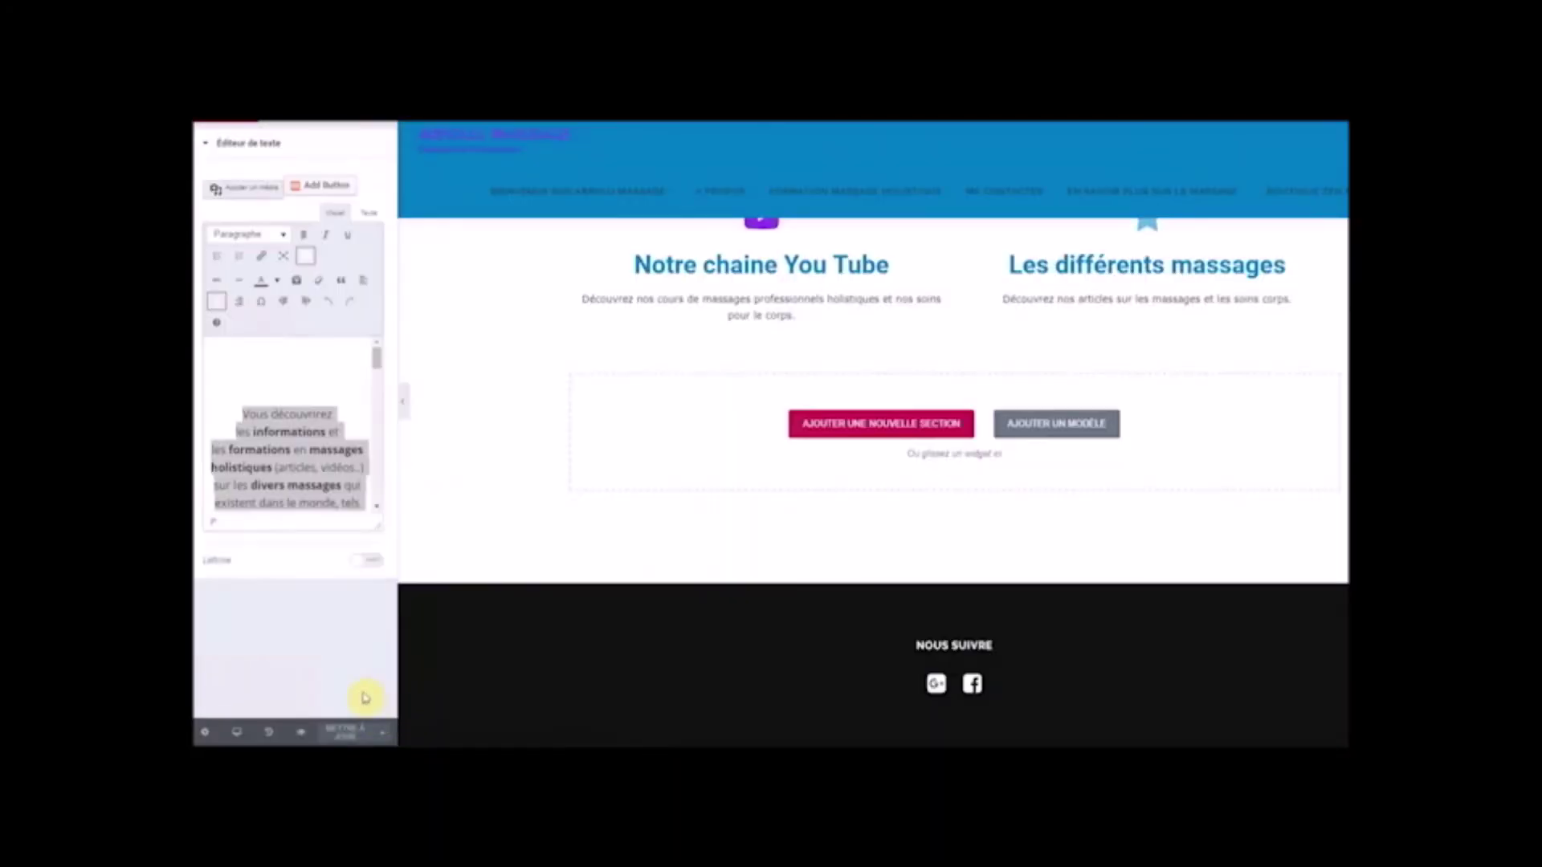
left_click(302, 731)
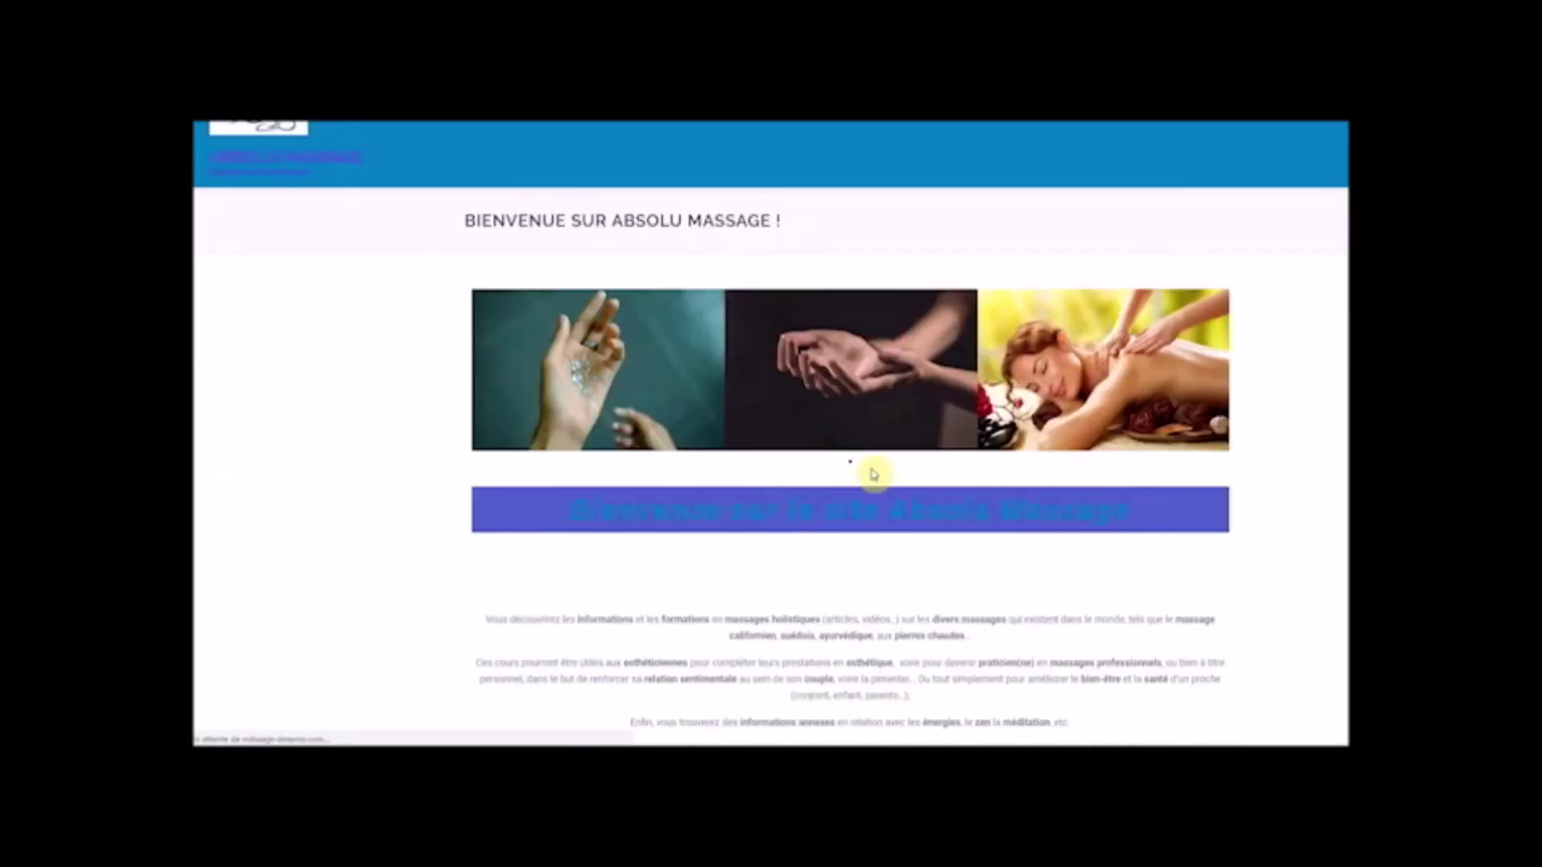
scroll(1337, 496, "down", 5)
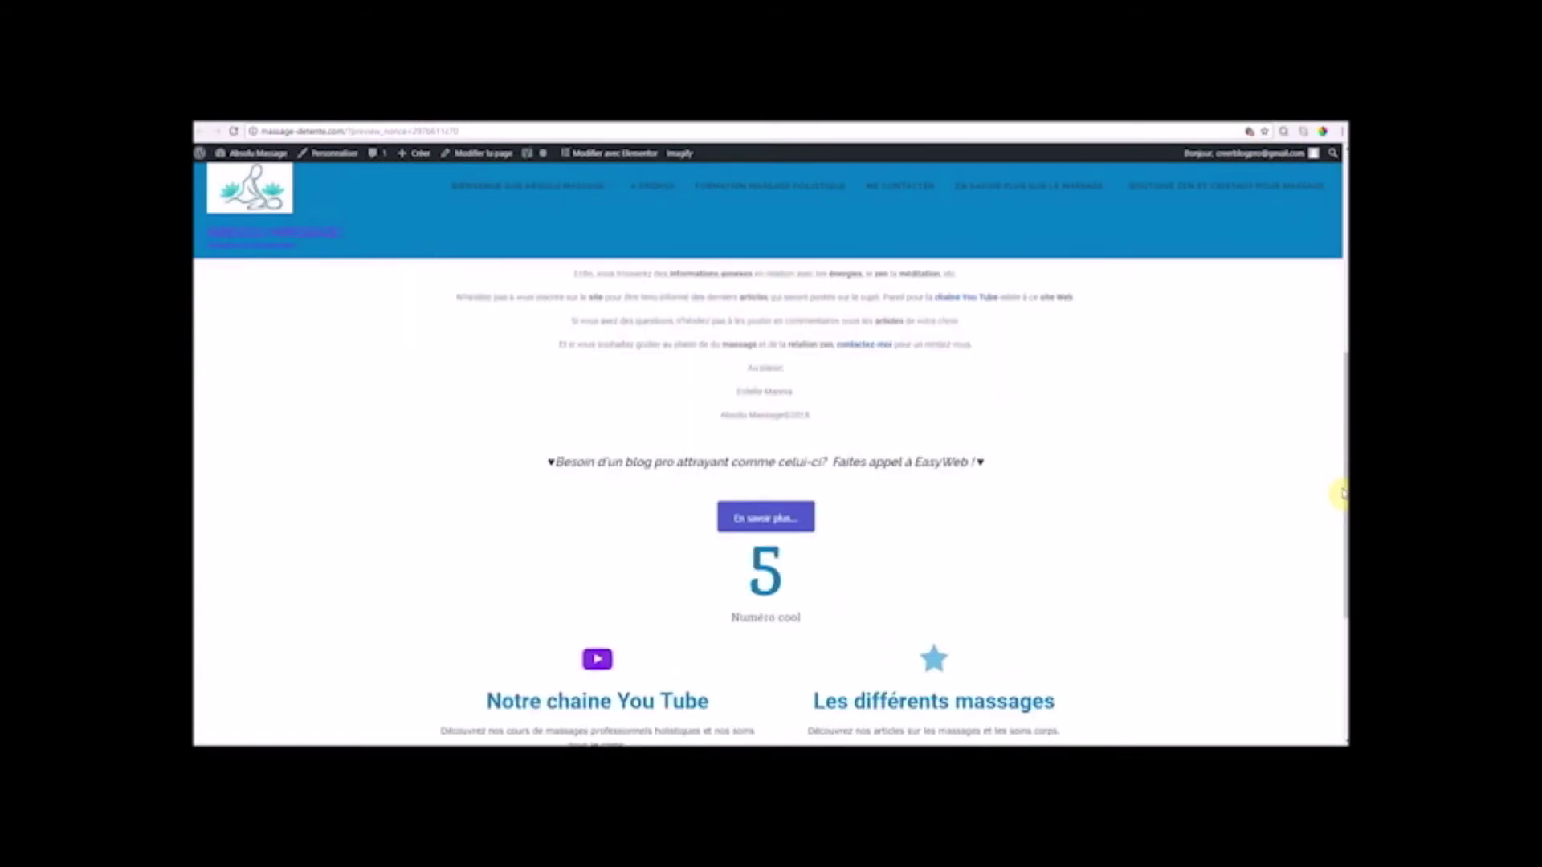
scroll(1337, 494, "down", 2)
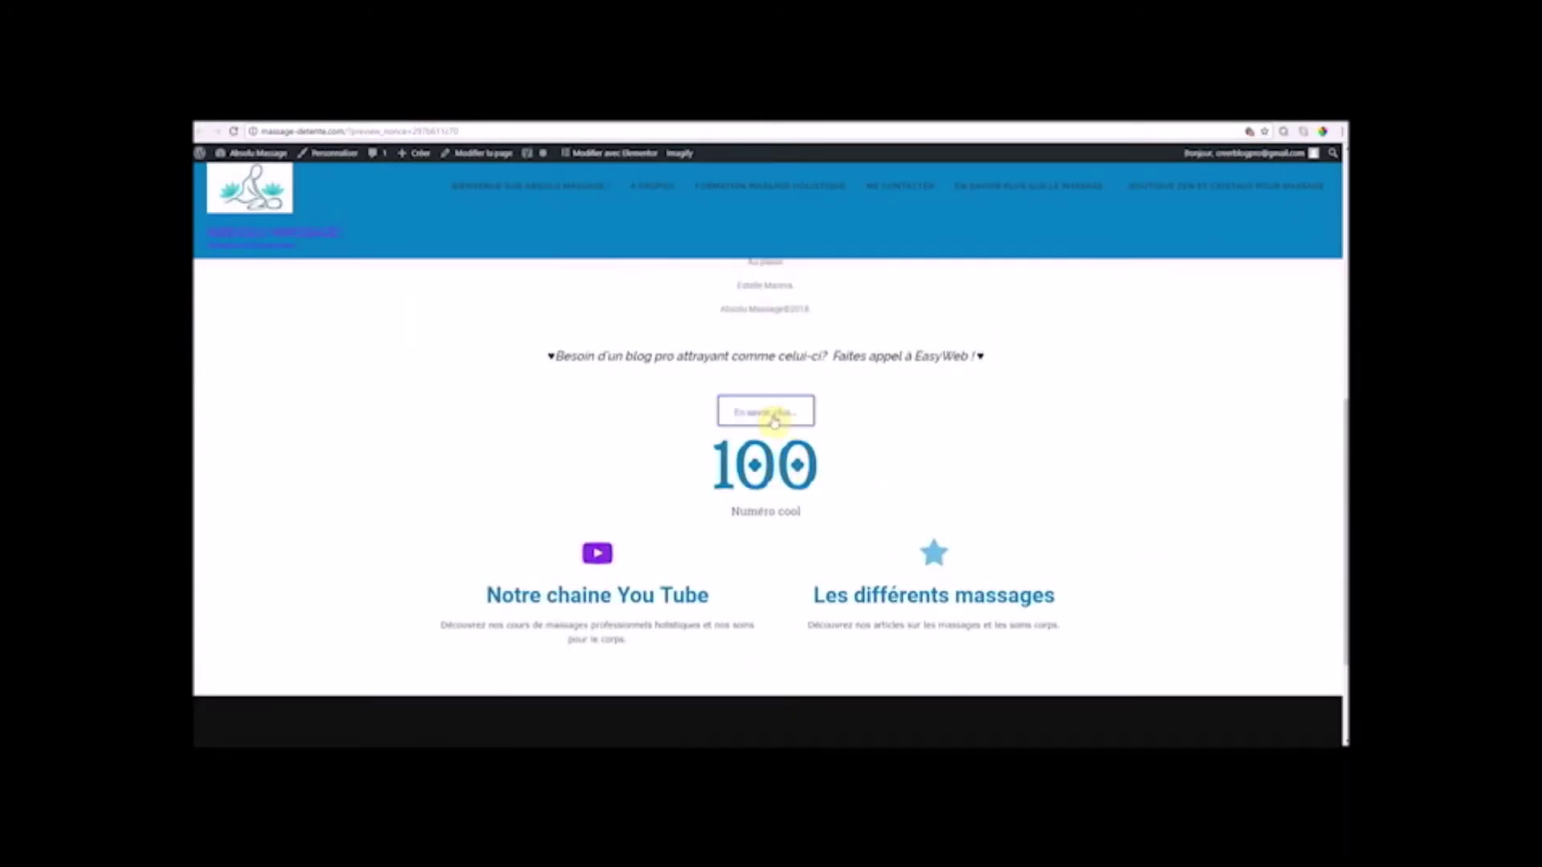
- Test the links of the "Notre chaine You Tube" and "Les différents massages" icons in the preview and return to the page
scroll(1116, 438, "down", 1)
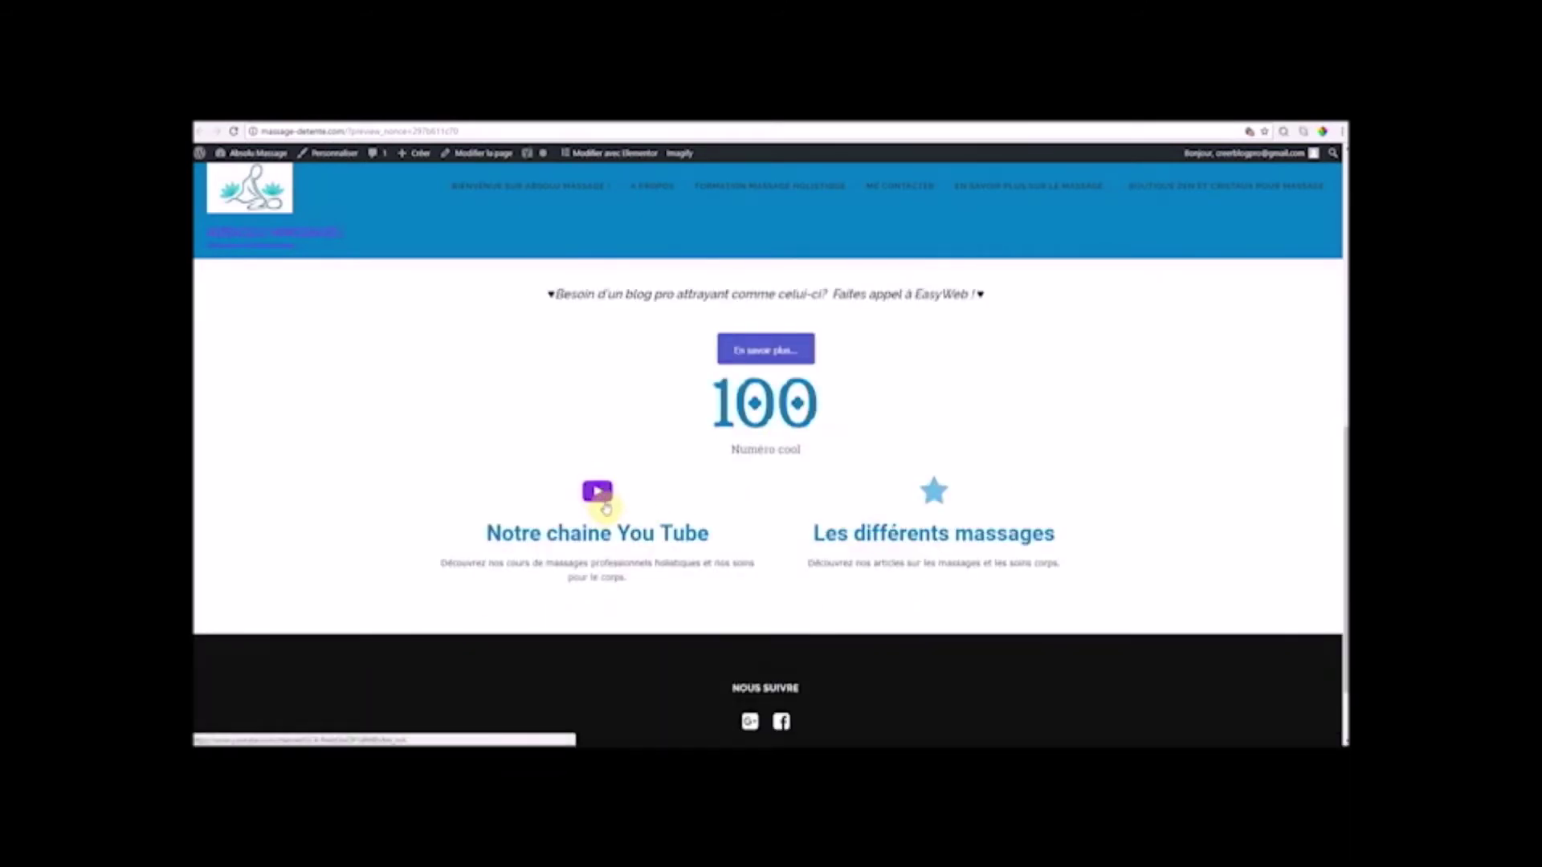
left_click(597, 493)
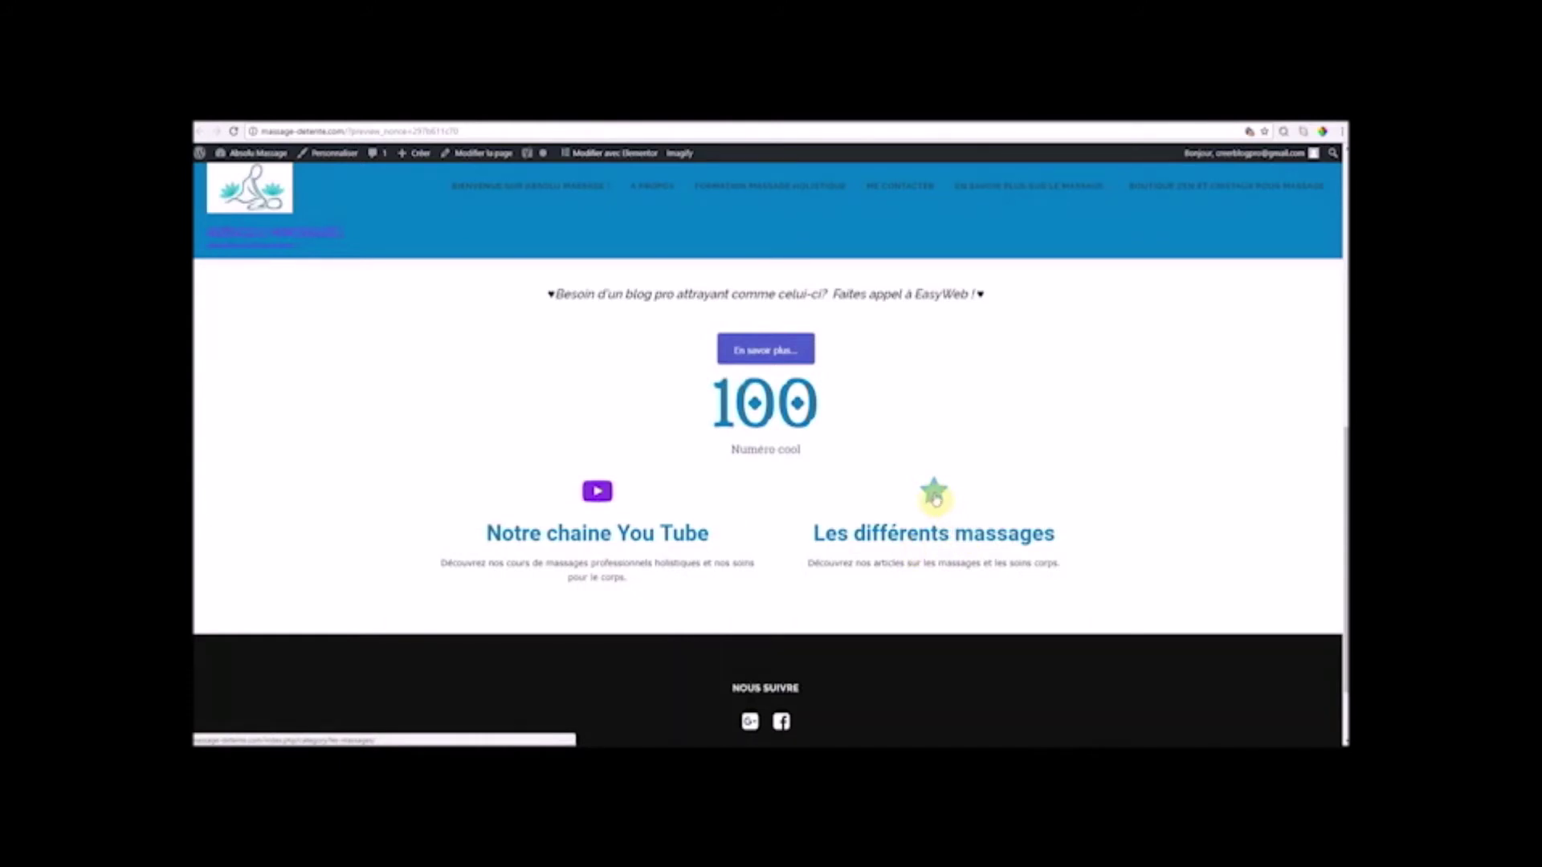
left_click(936, 496)
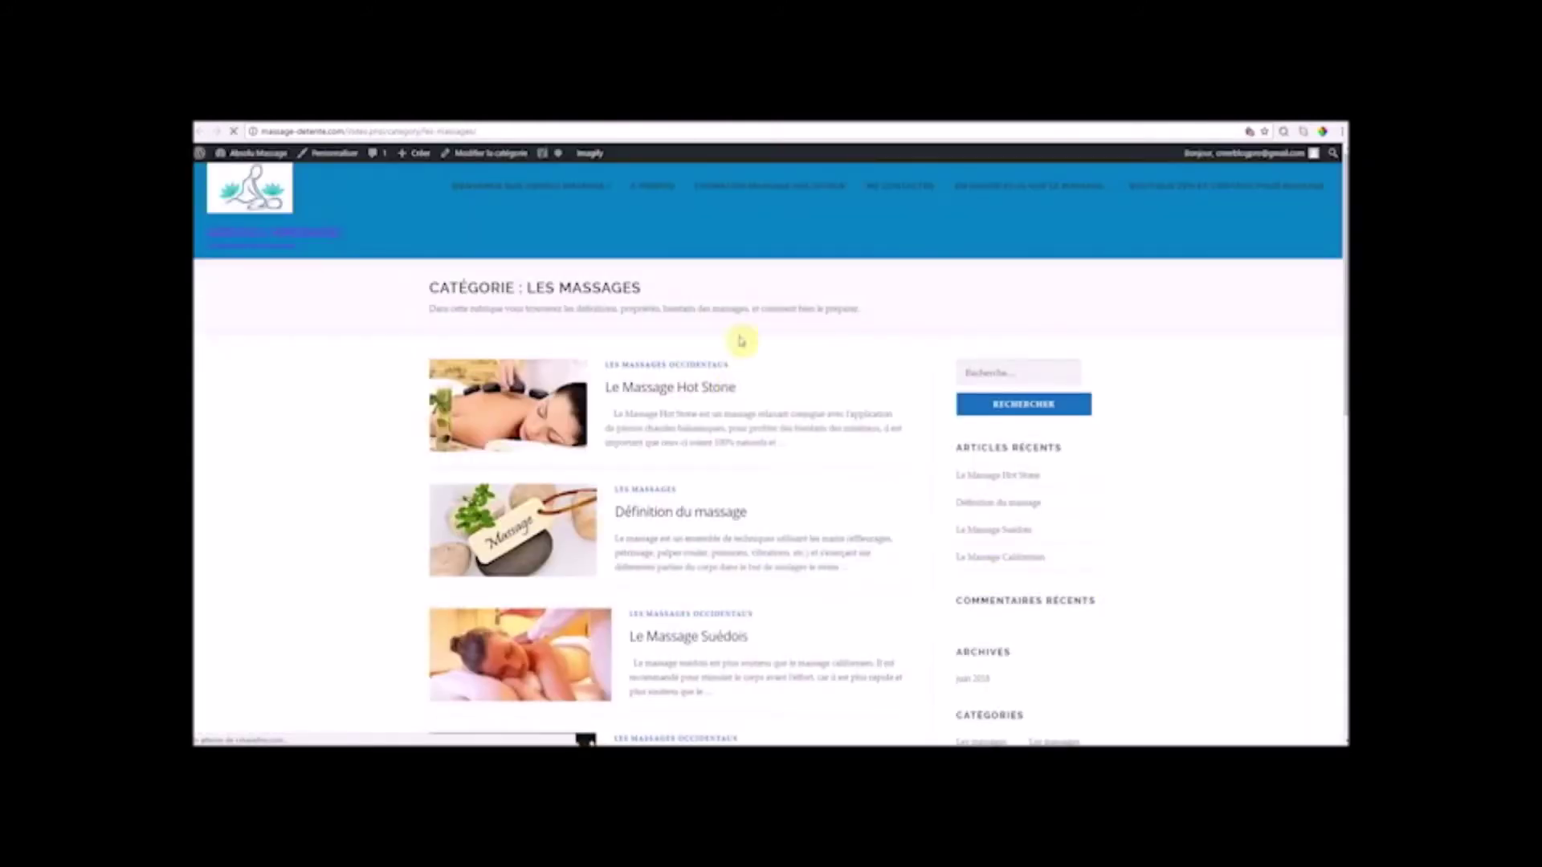
key("alt+Left")
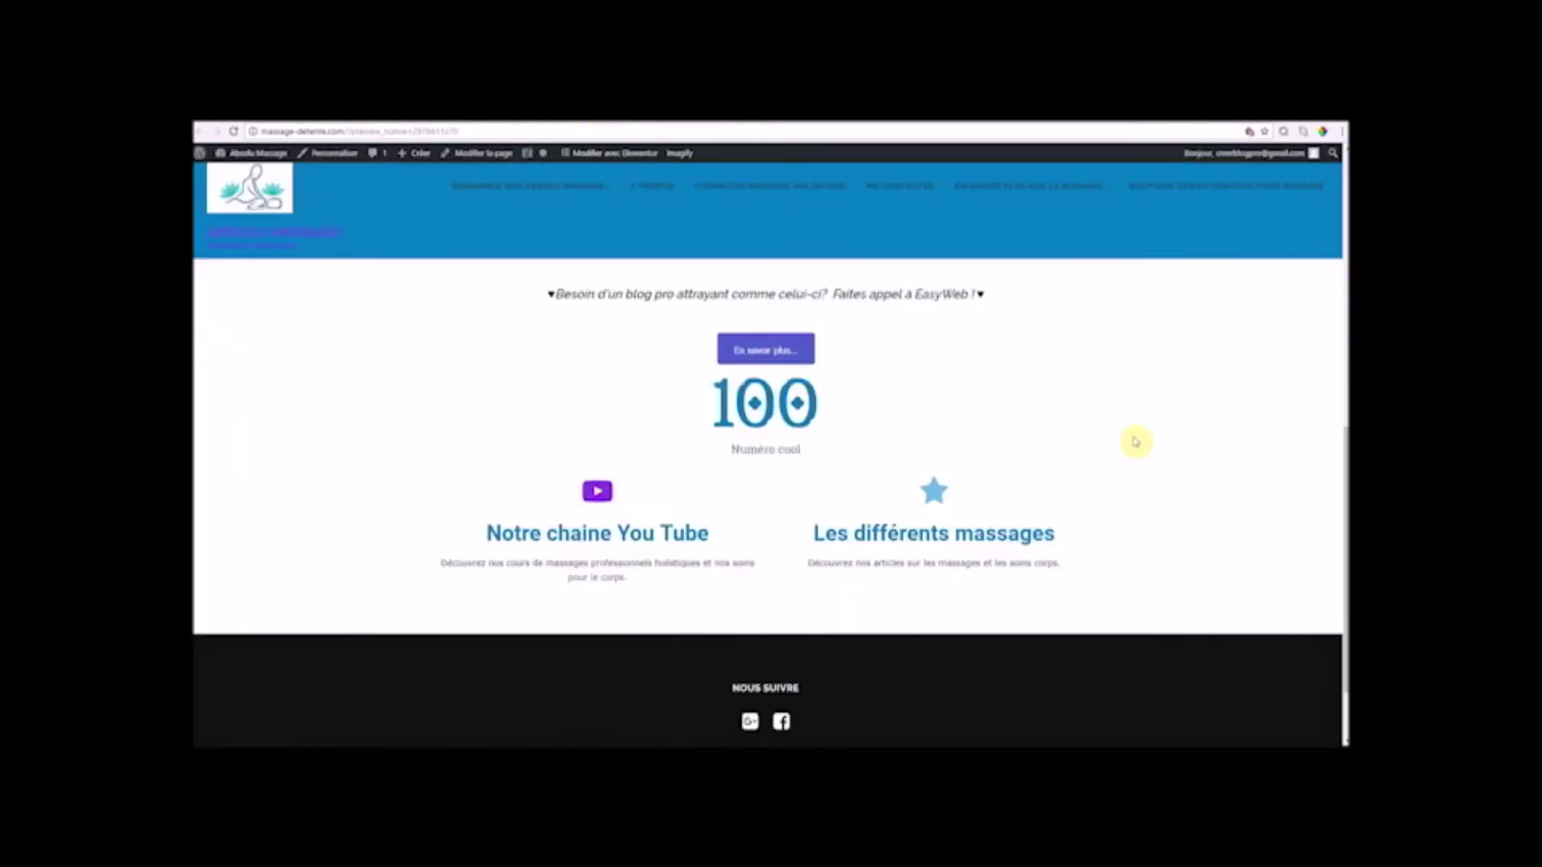
scroll(905, 438, "up", 10)
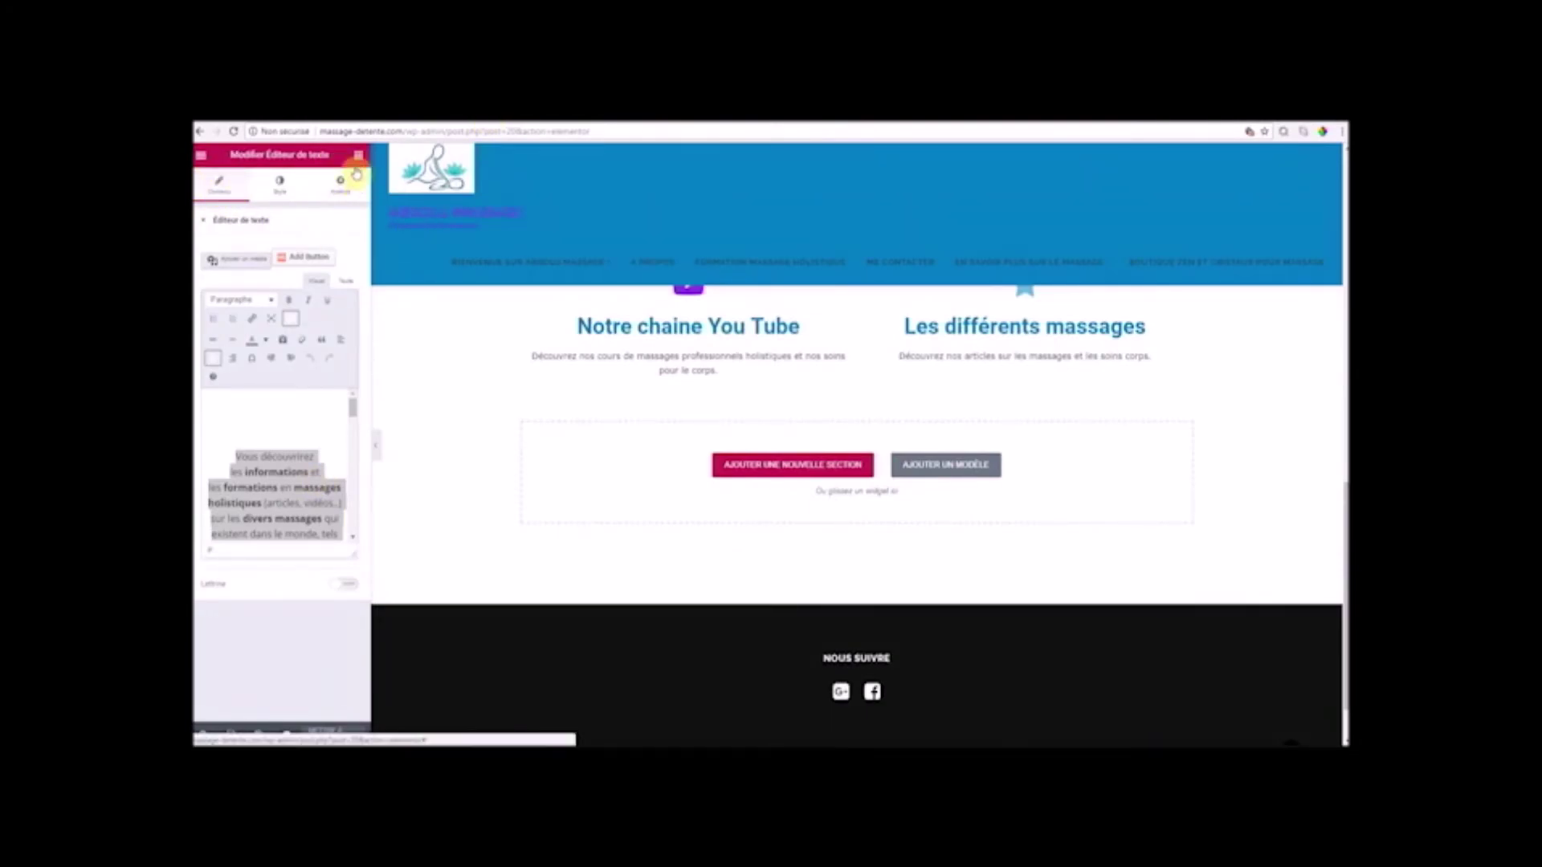
- Review the welcome text block's advanced settings and the "Notre chaine You Tube" box's icon style settings, comparing them with the page
left_click(340, 193)
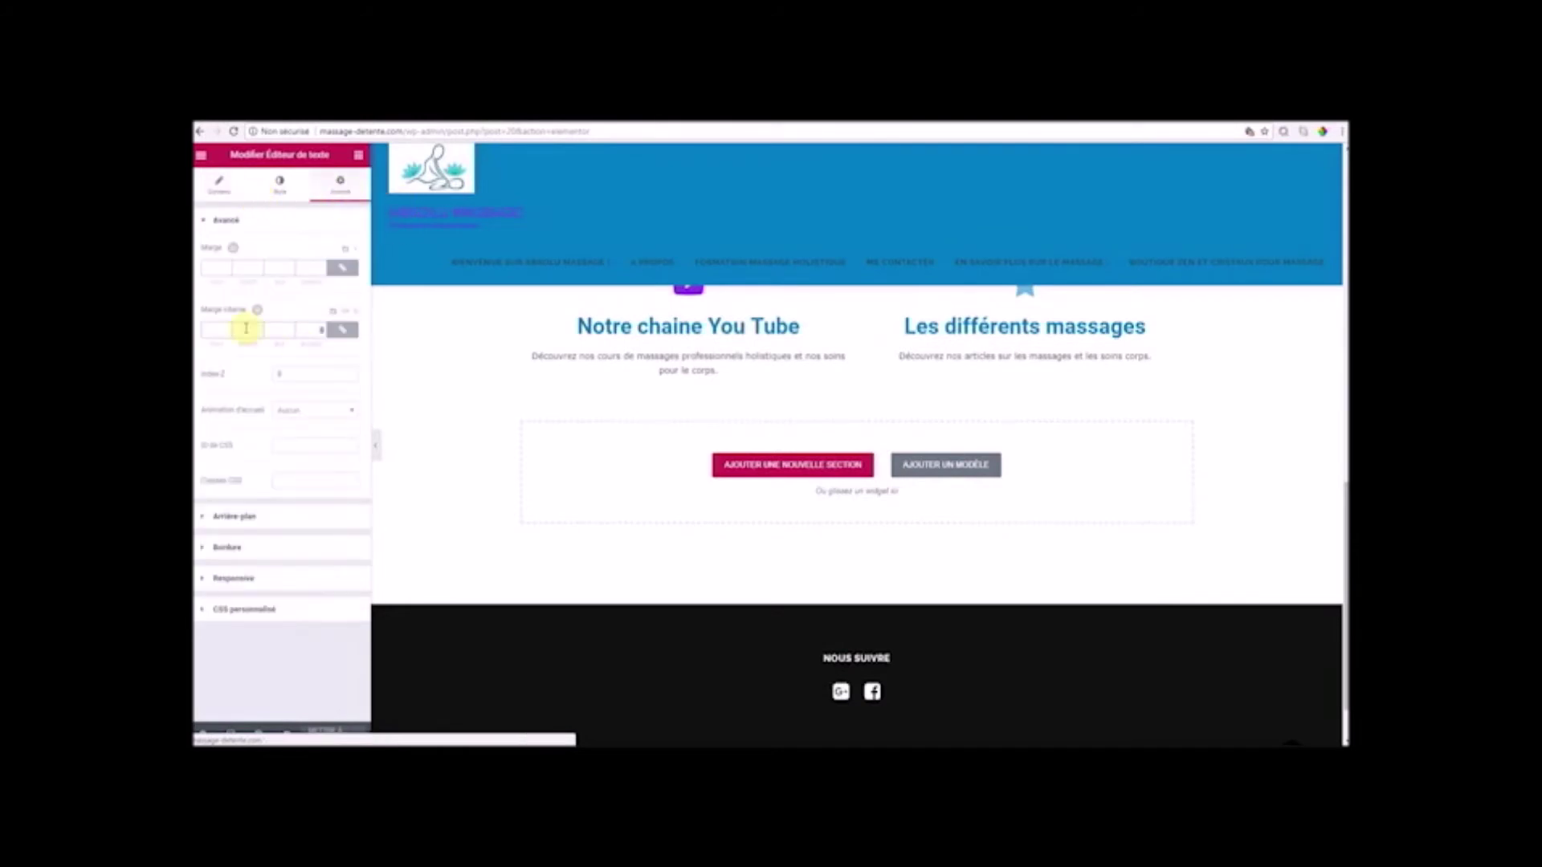
scroll(664, 379, "up", 1)
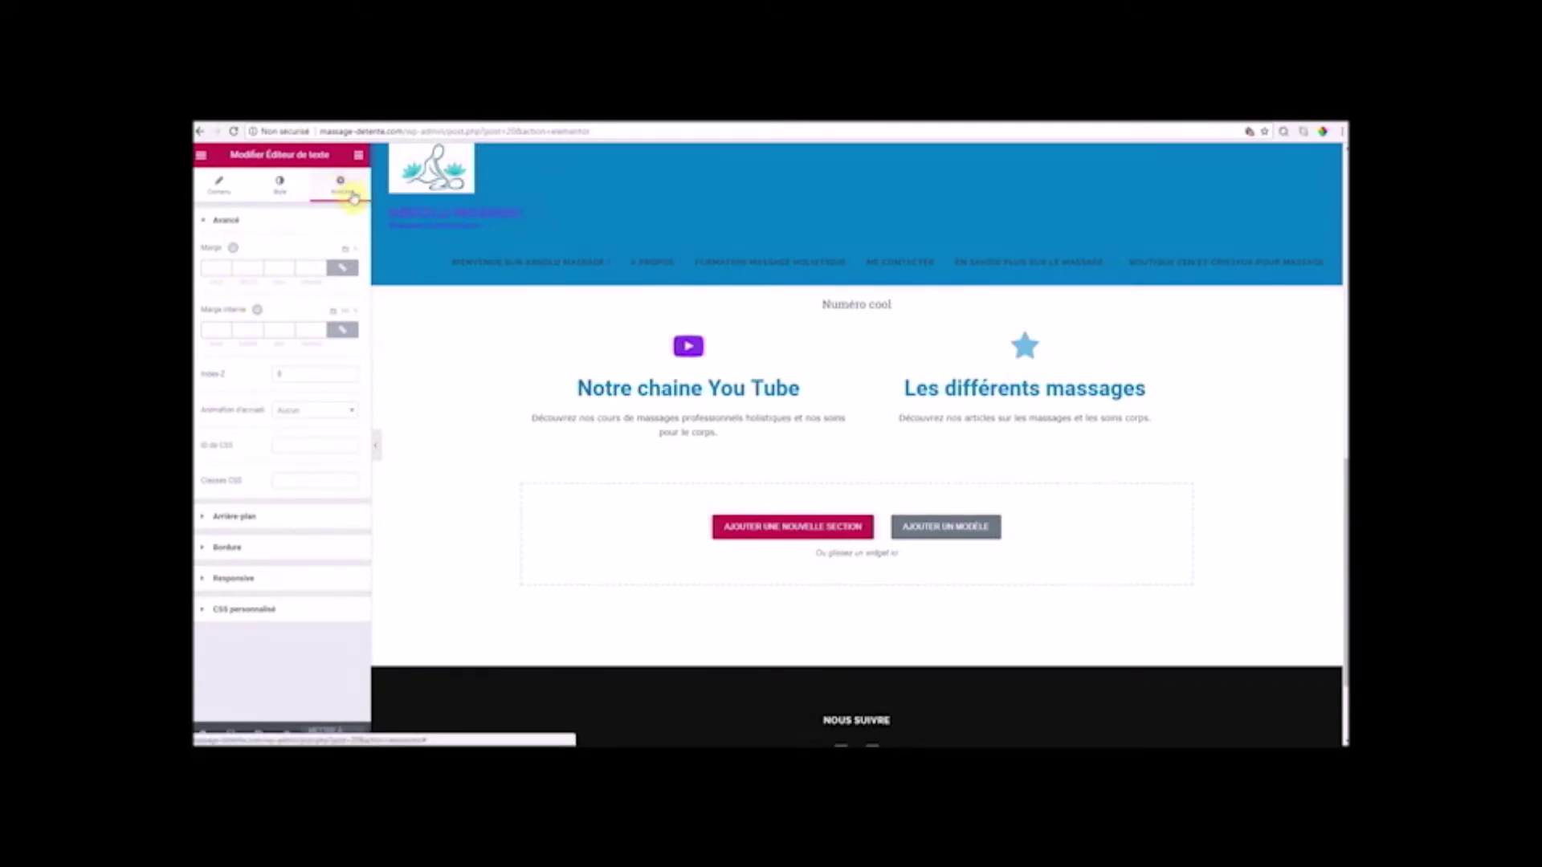
left_click(217, 194)
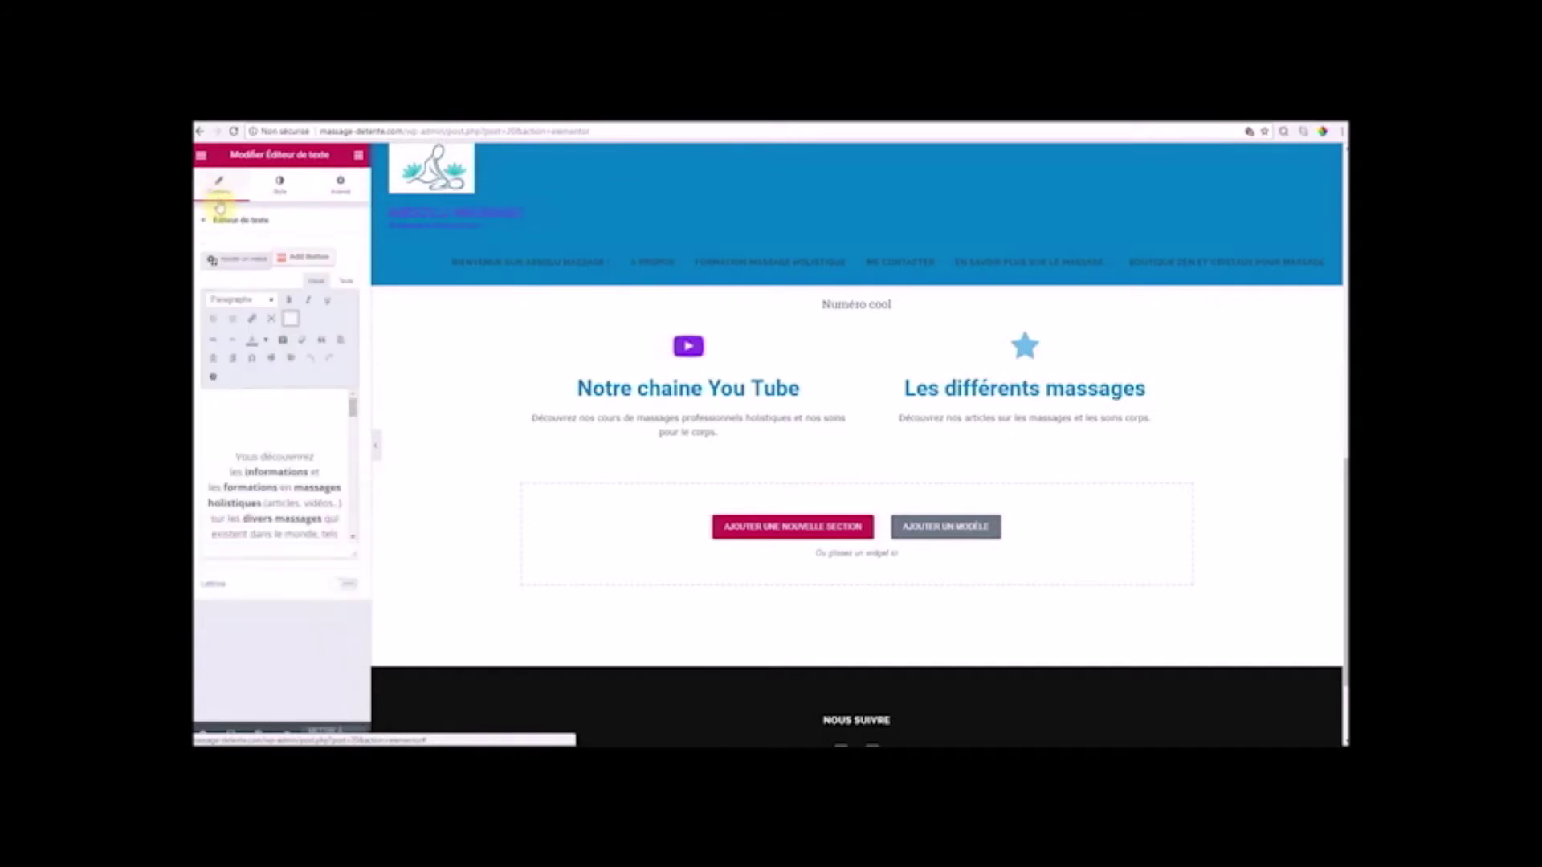
left_click(707, 396)
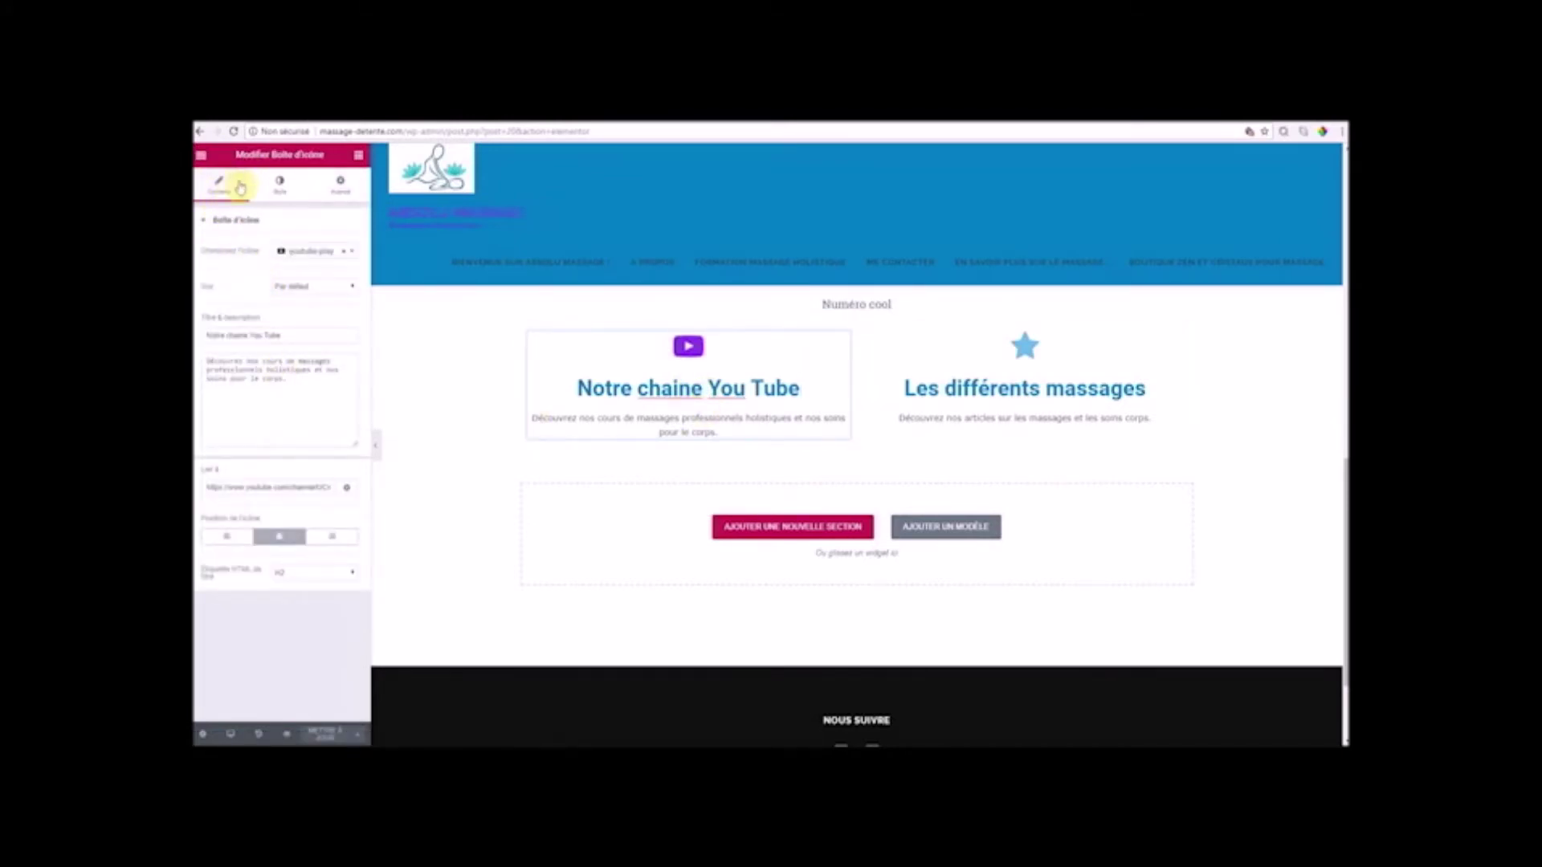
left_click(281, 191)
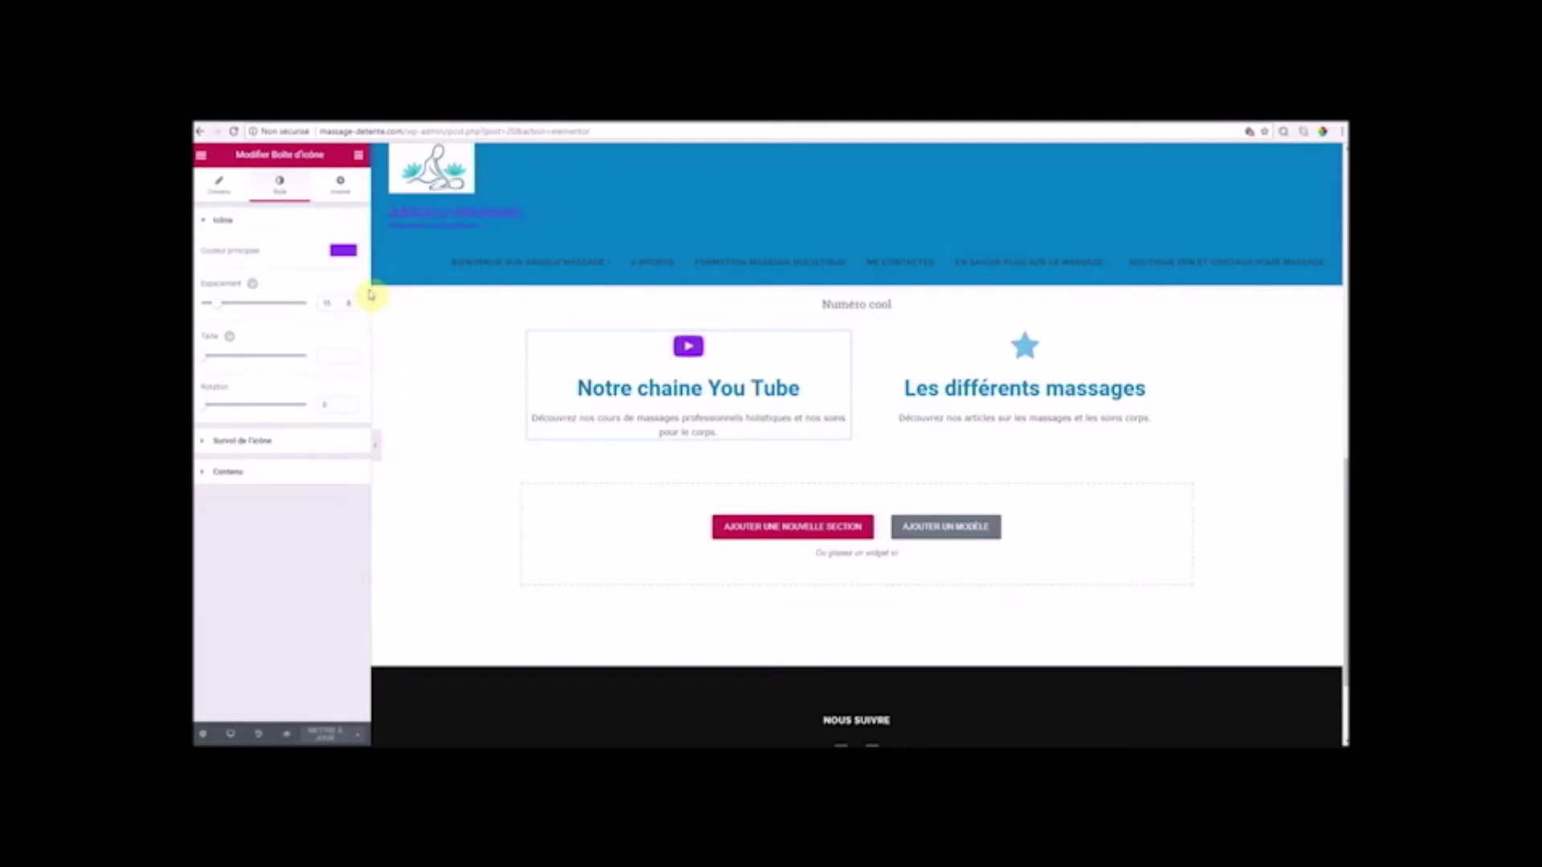
scroll(1003, 400, "up", 1)
scroll(1074, 421, "up", 10)
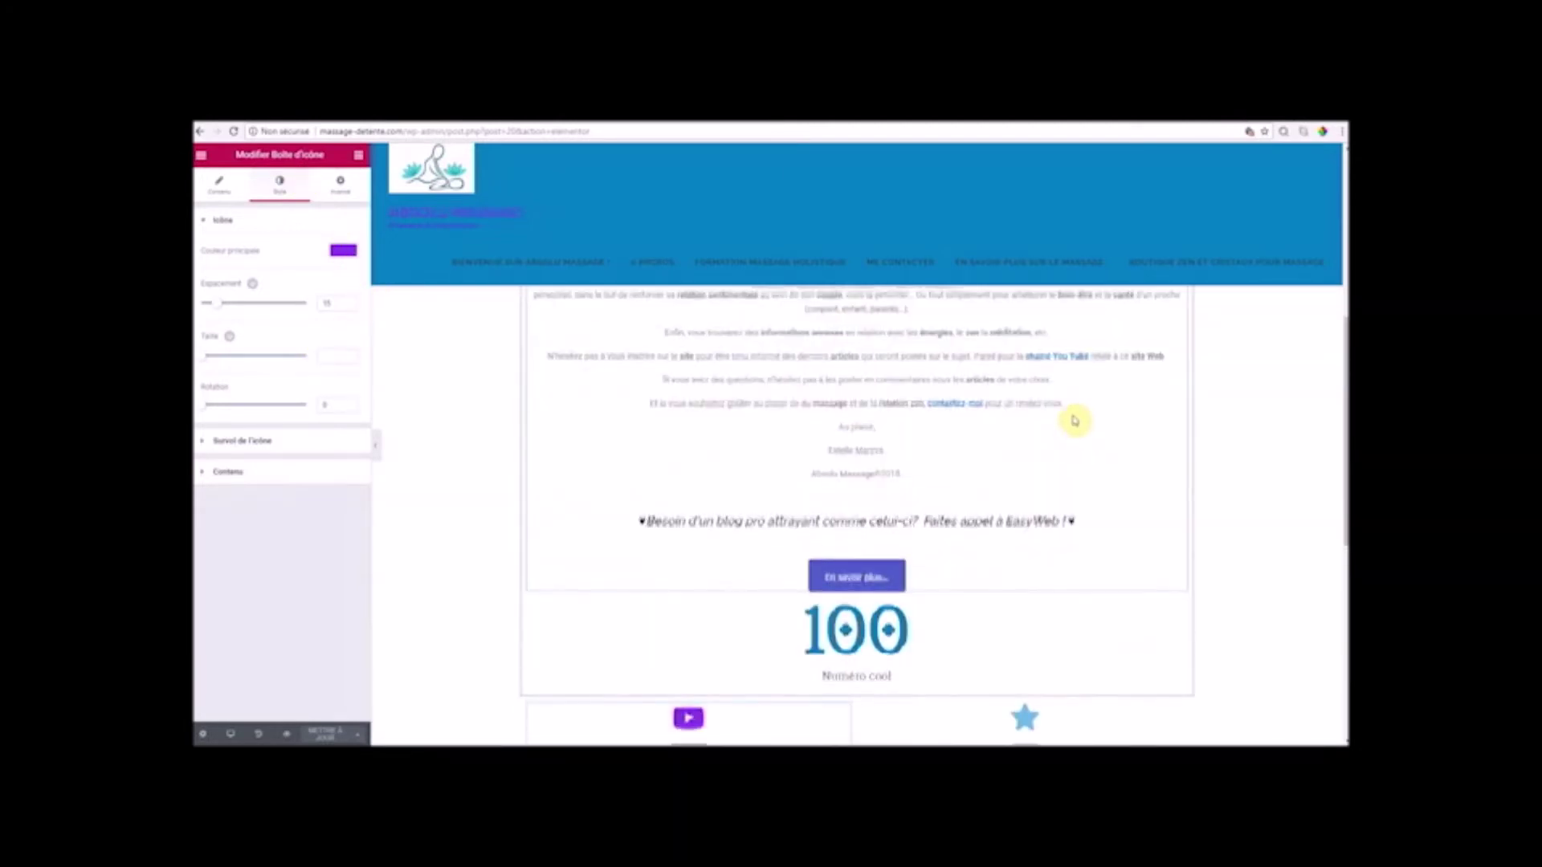
scroll(1074, 420, "down", 5)
scroll(1056, 447, "down", 2)
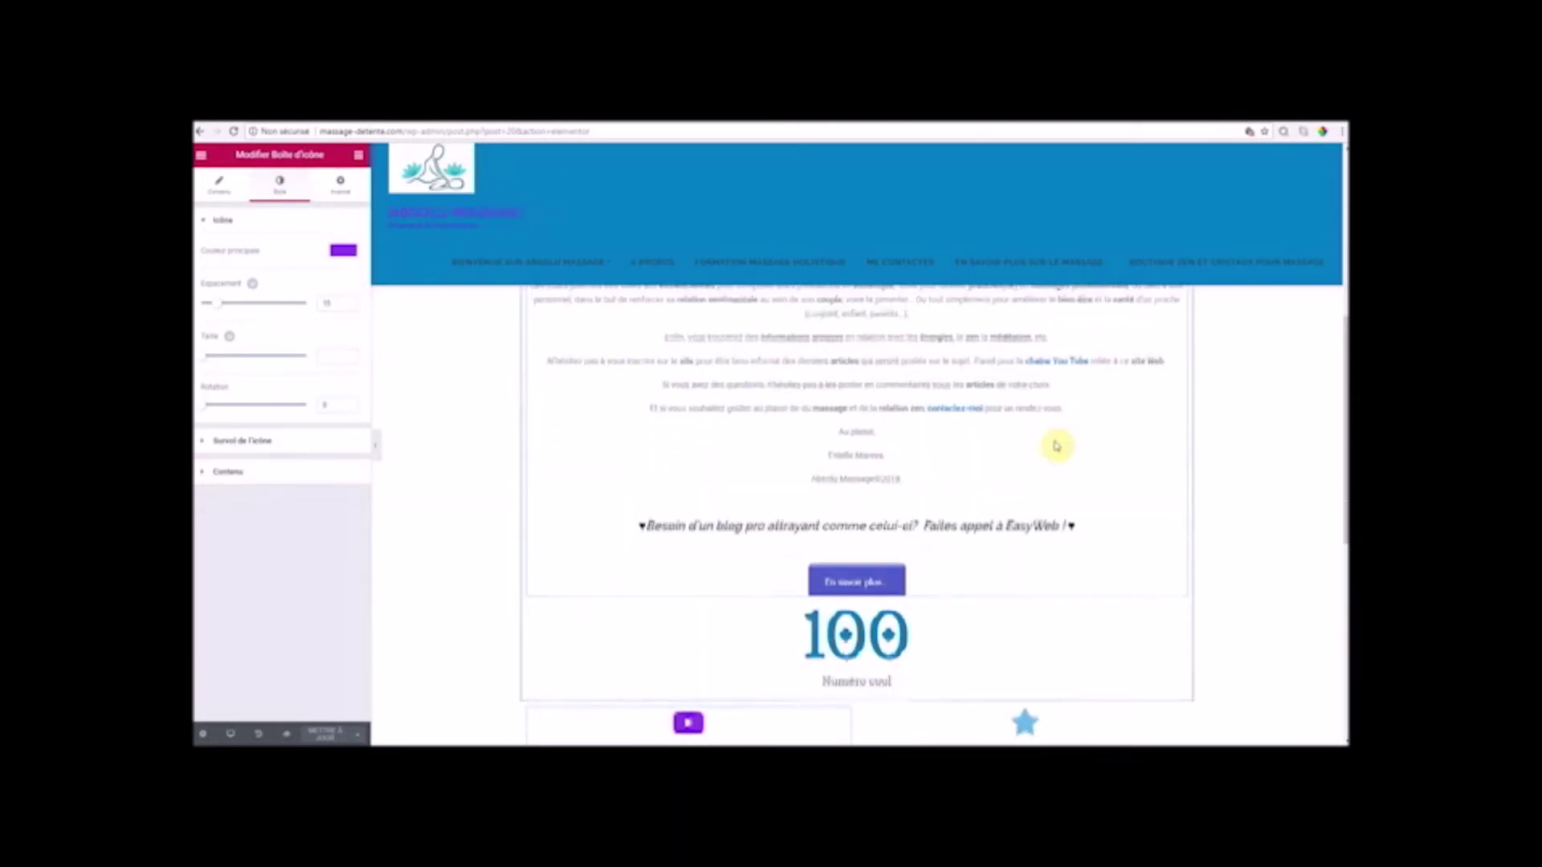
scroll(1057, 447, "up", 4)
scroll(902, 540, "down", 2)
scroll(902, 540, "up", 2)
- Give the "Notre chaine You Tube" box a gradient background starting in green, keeping the default pink-red second colour
left_click(343, 183)
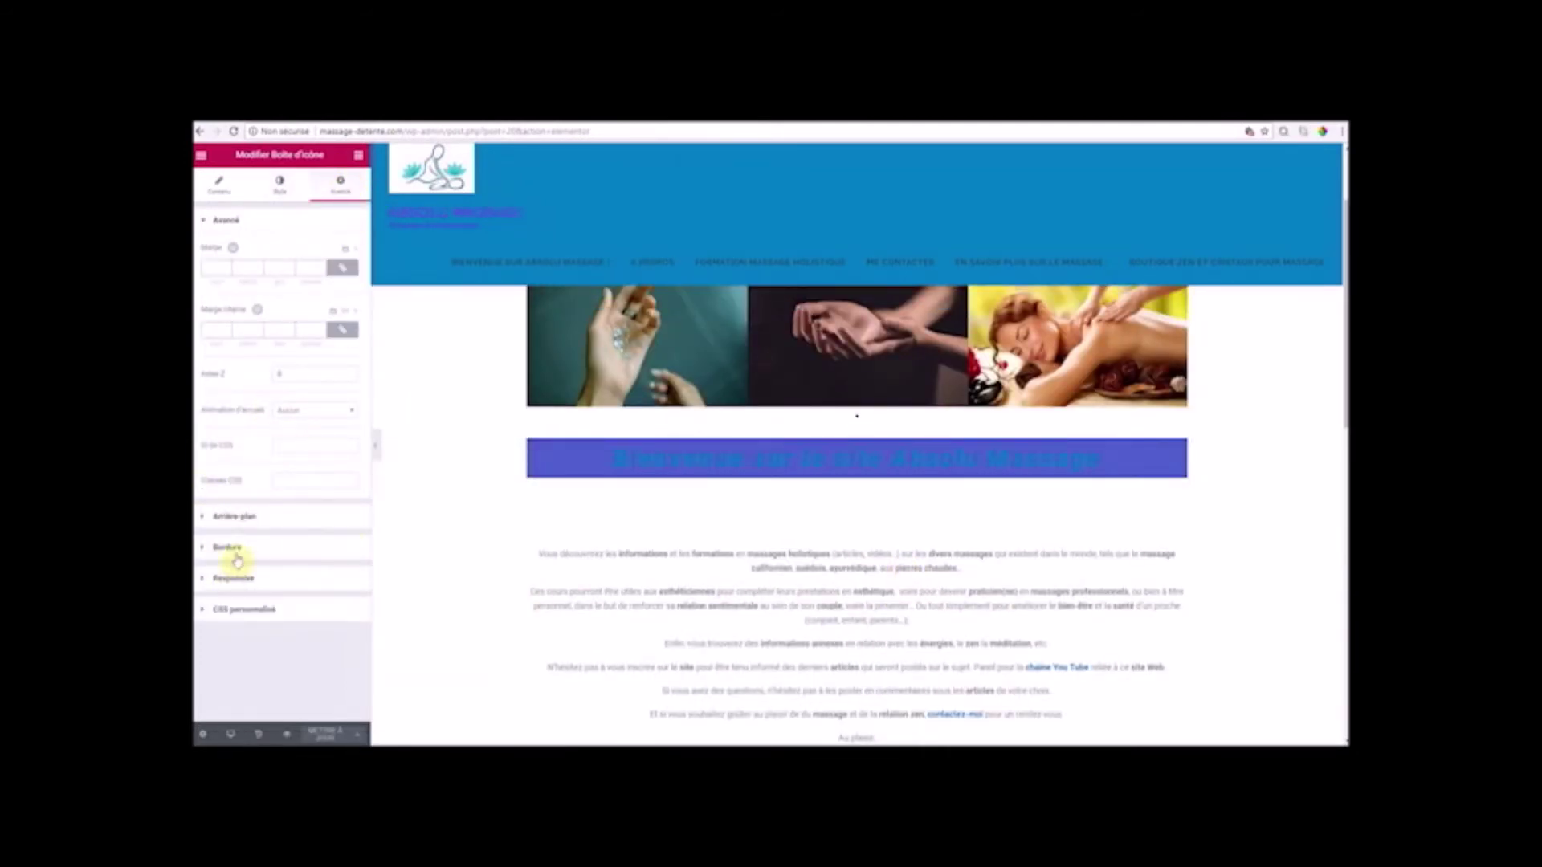
scroll(757, 602, "down", 8)
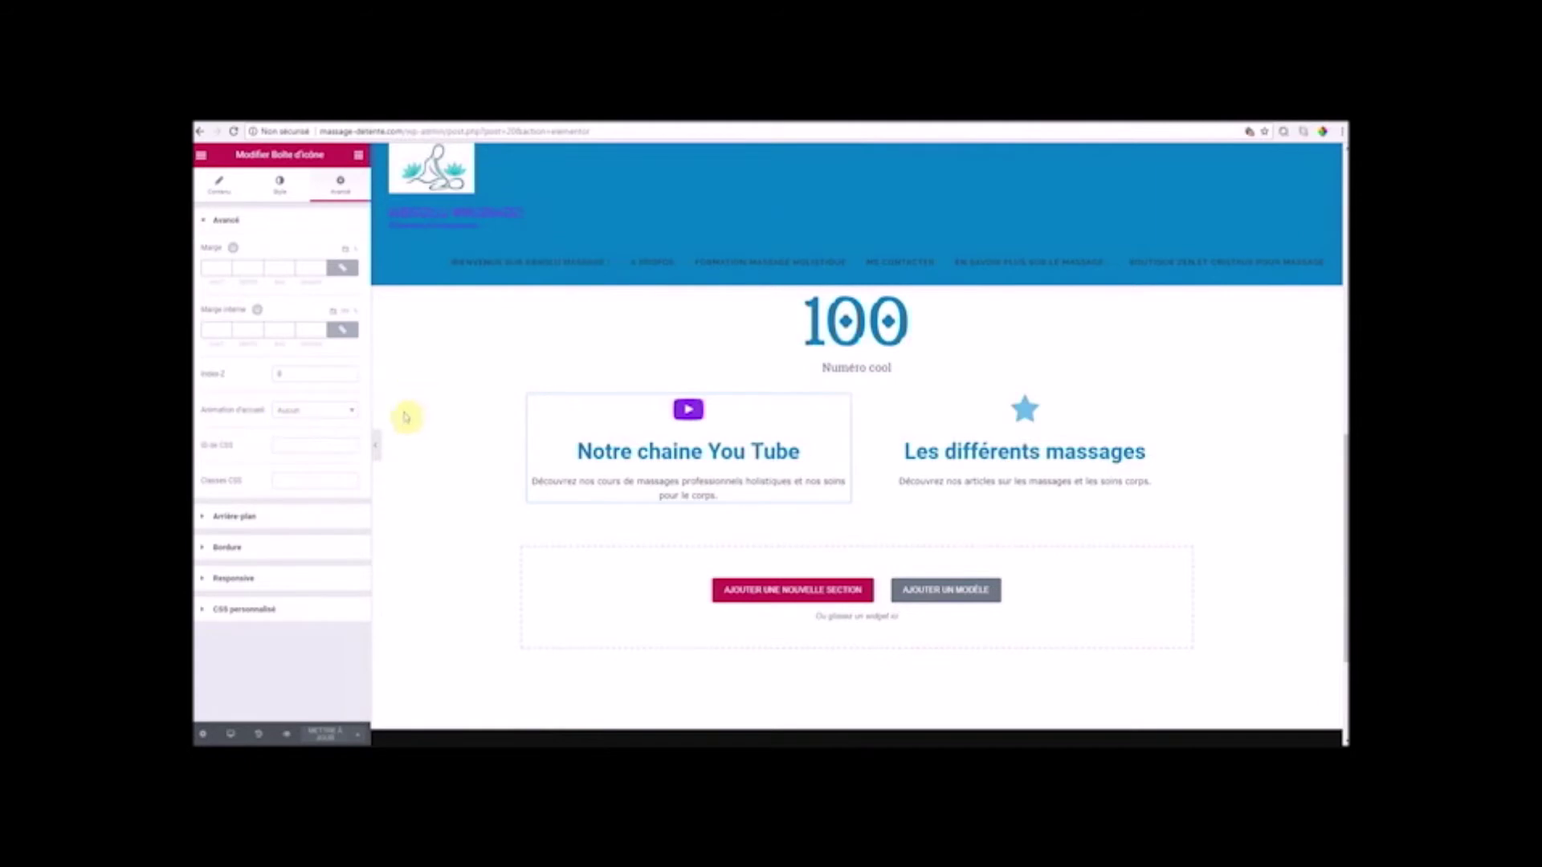
left_click(225, 522)
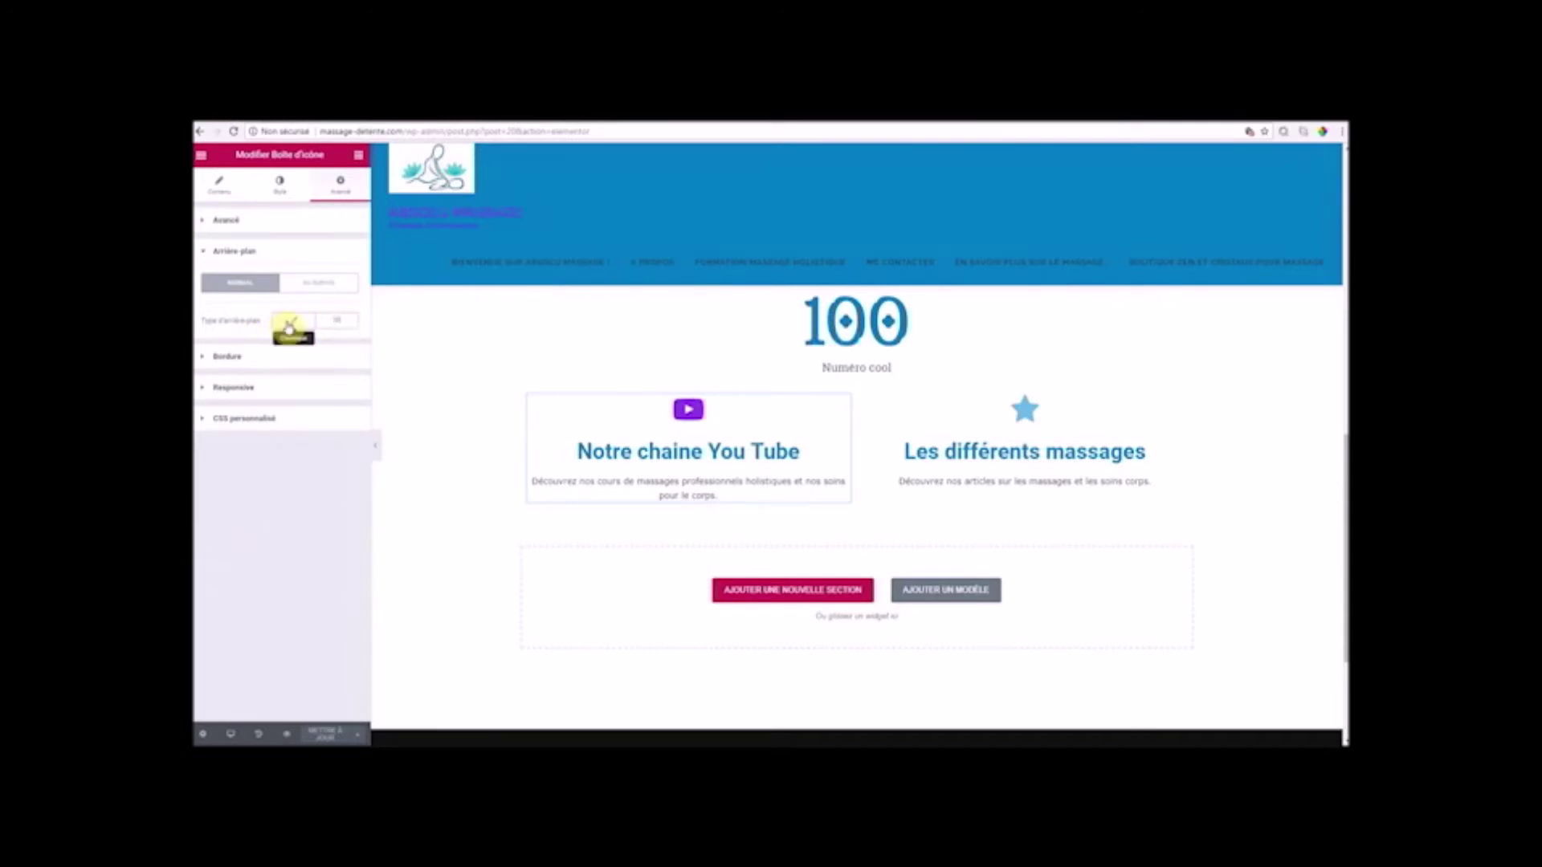
left_click(290, 324)
left_click(342, 355)
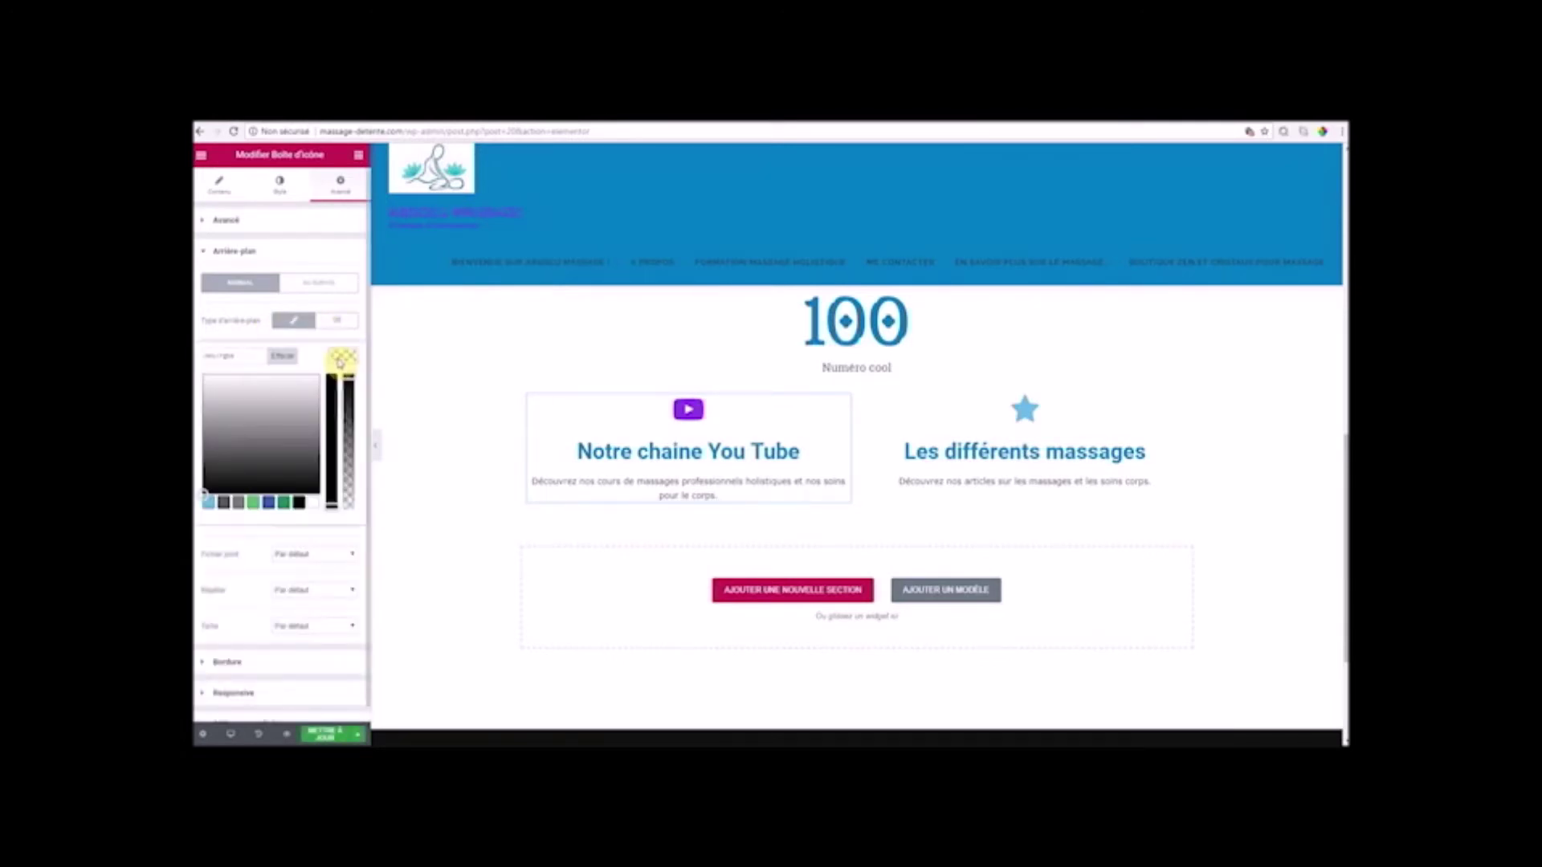
left_click(285, 504)
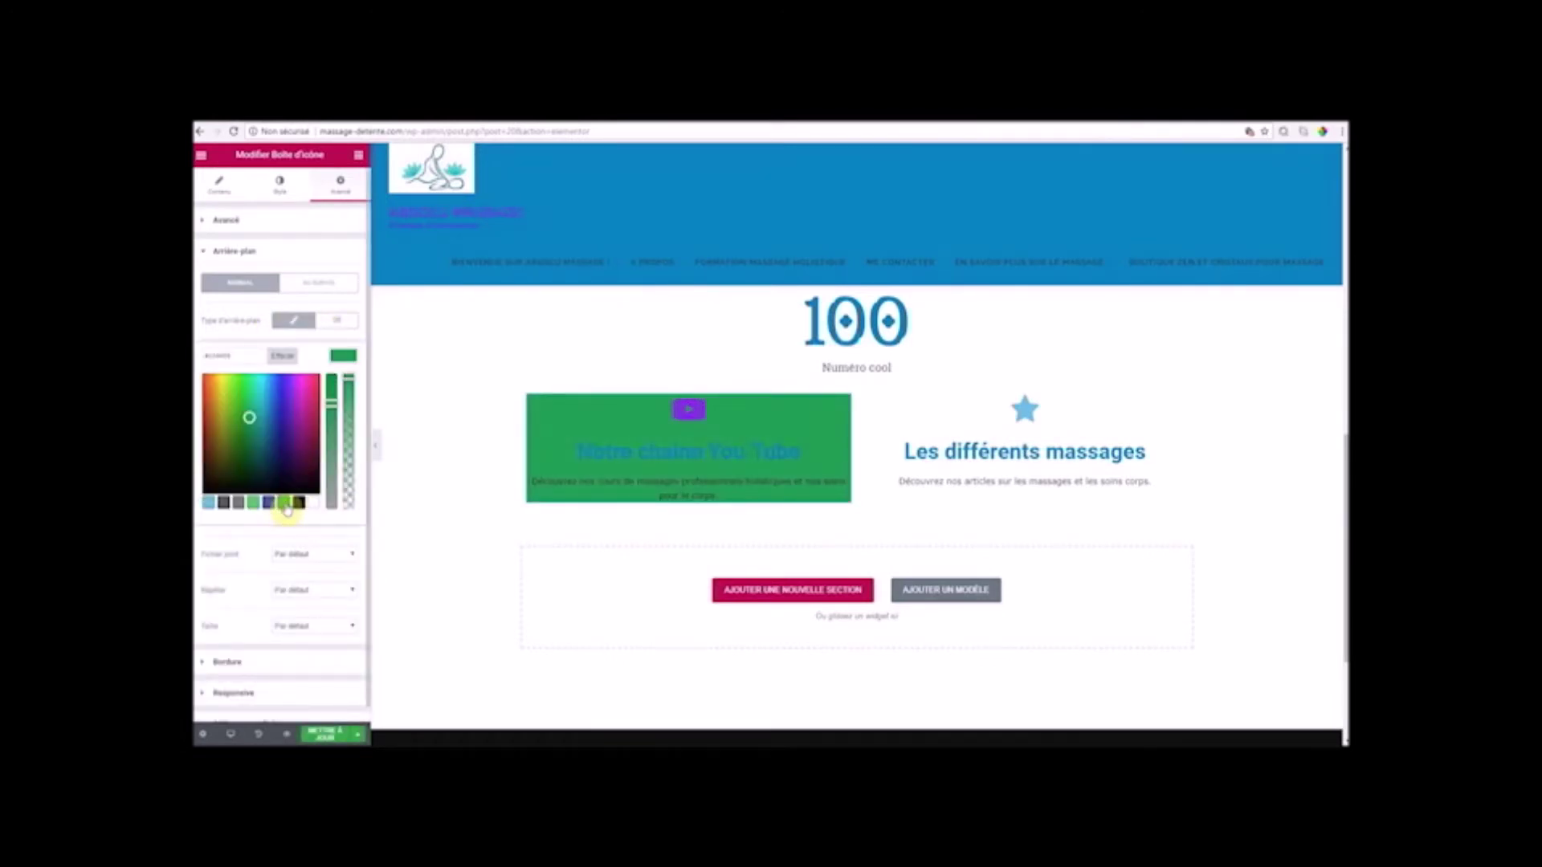
left_click(340, 323)
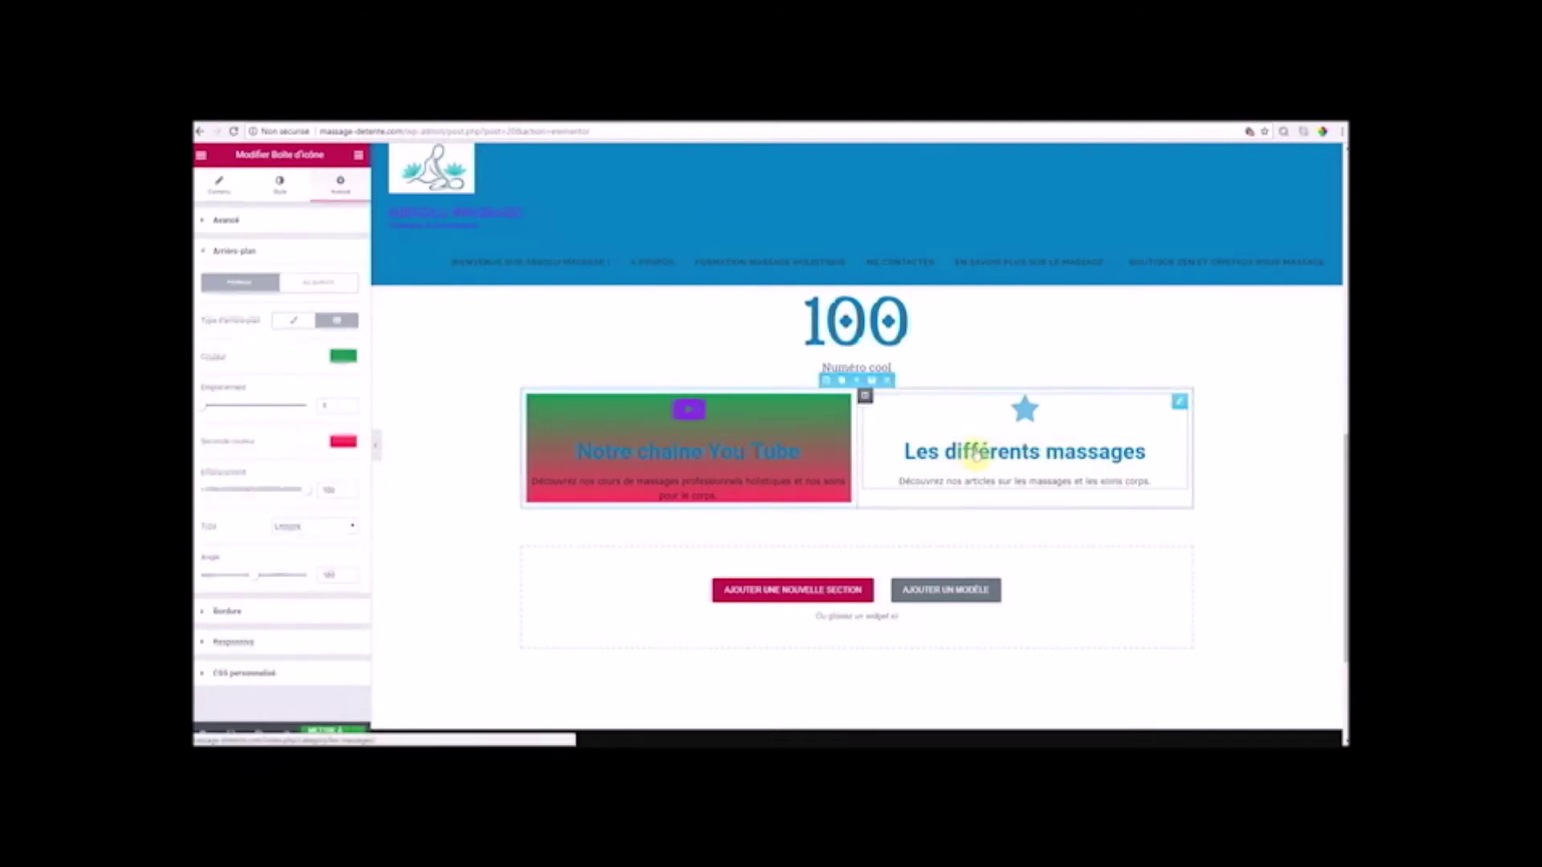
- Give the "Les différents massages" box the same gradient background, with green as first colour and the default pink-red second colour
left_click(602, 498)
left_click(341, 182)
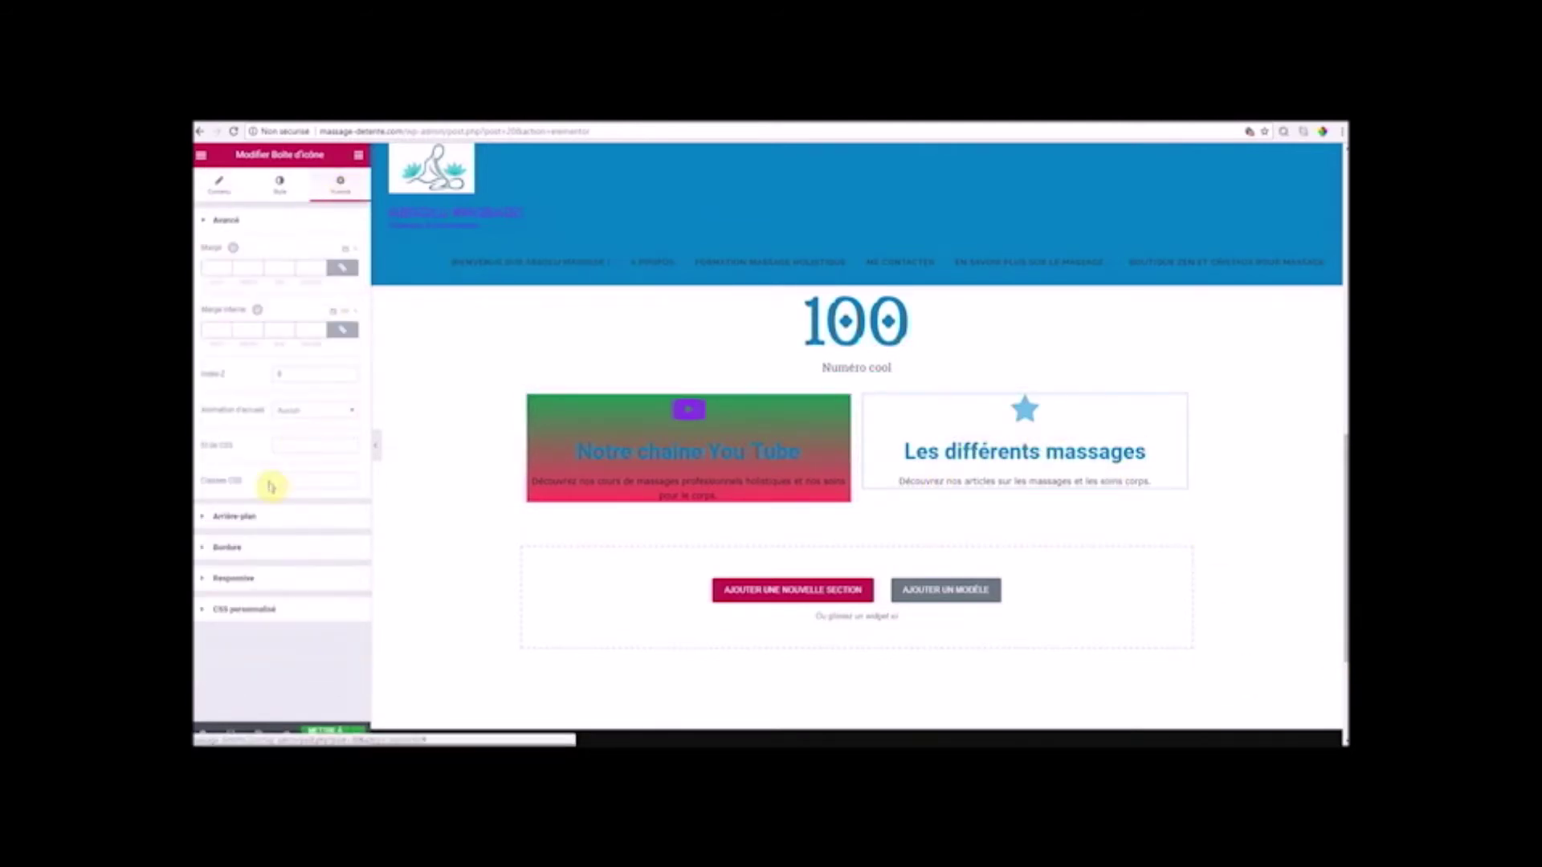
left_click(215, 517)
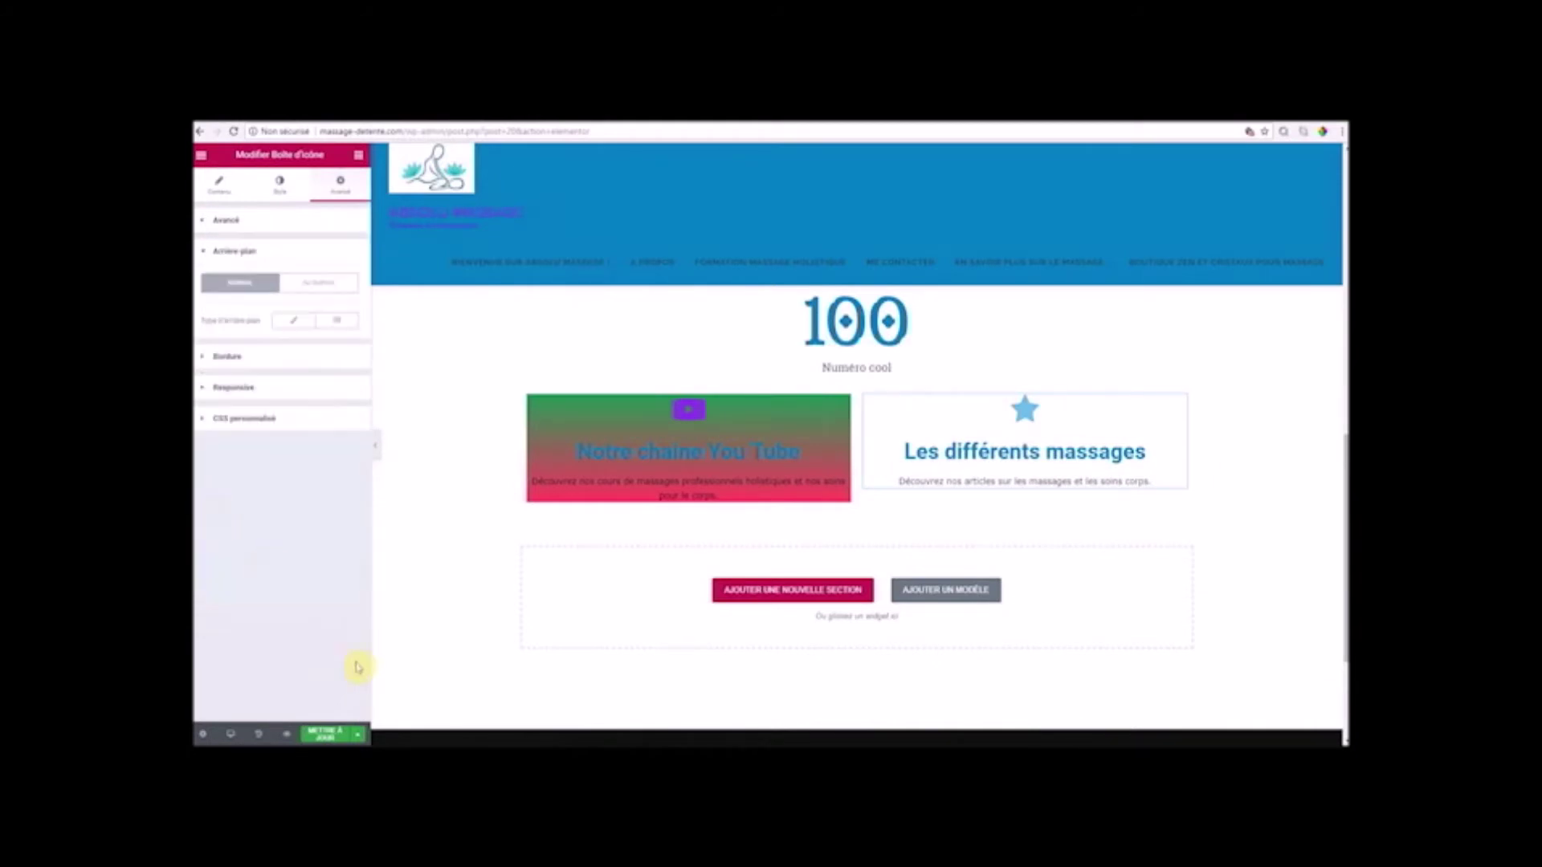
left_click(294, 320)
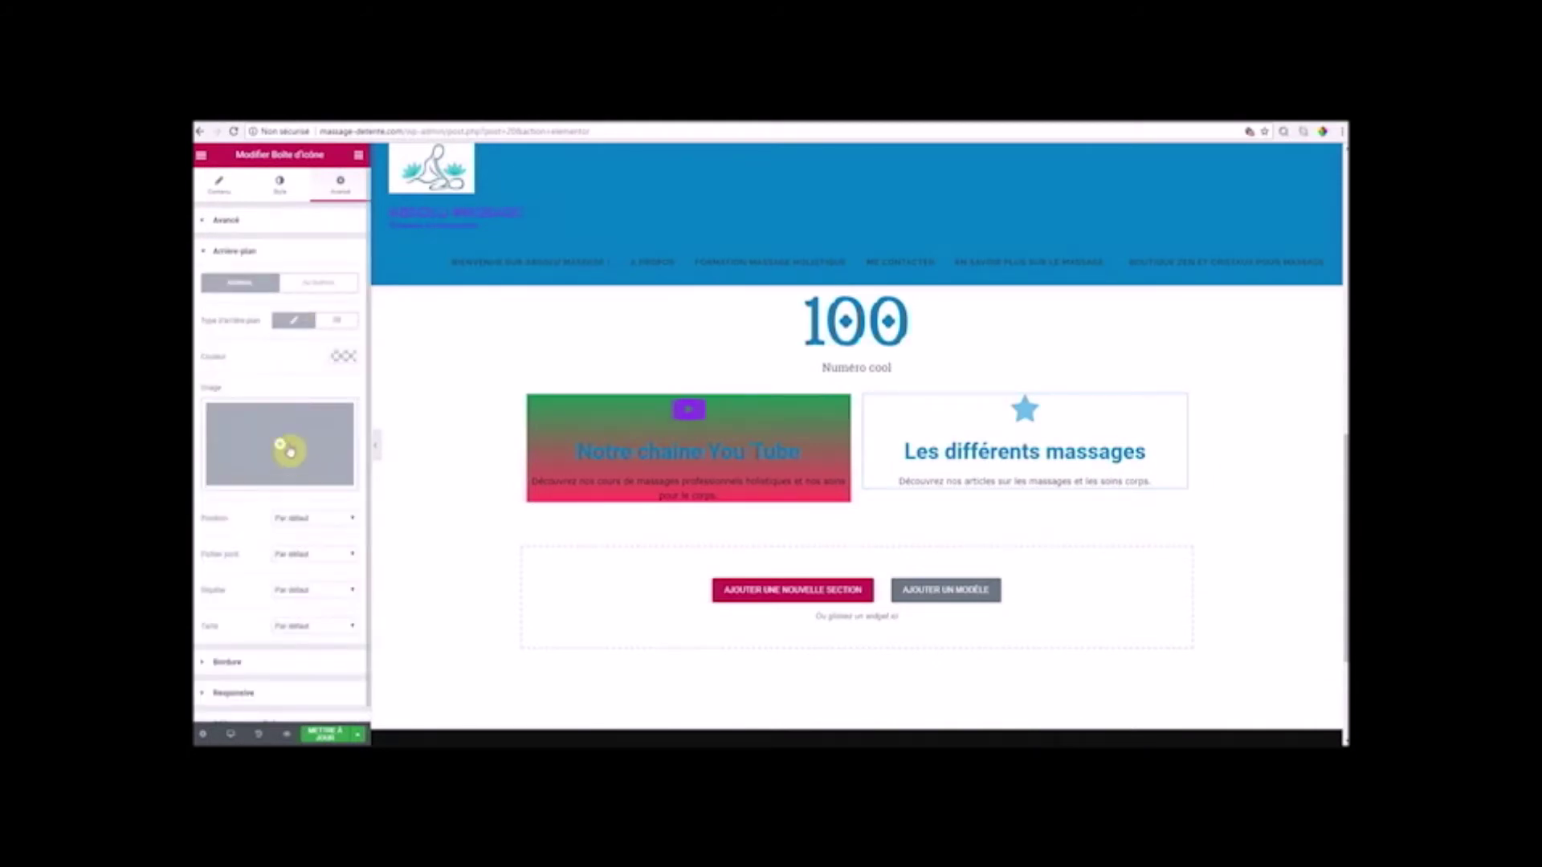
left_click(344, 356)
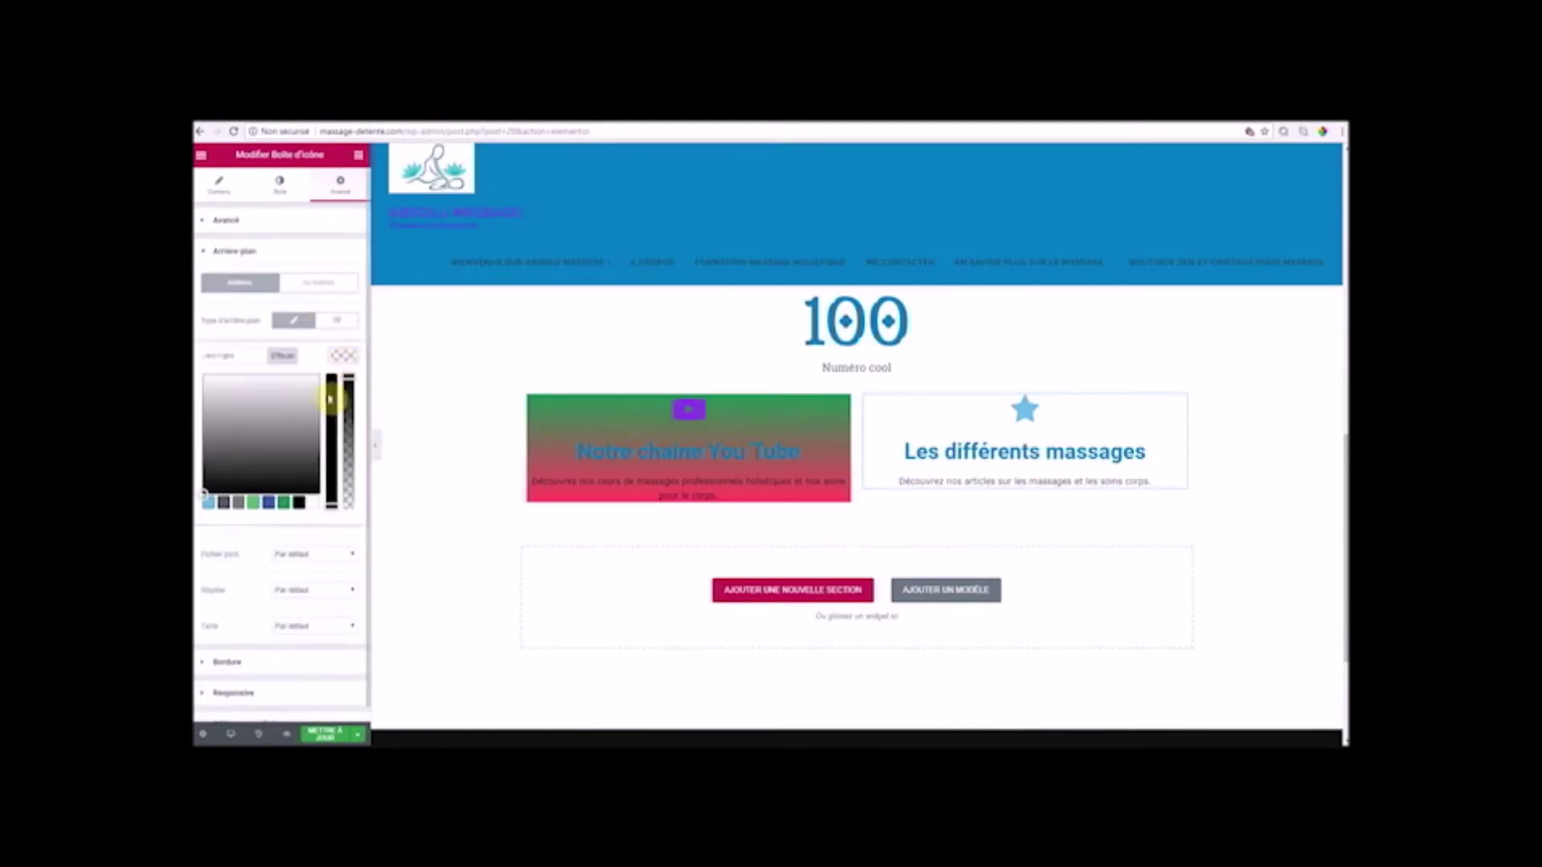
left_click(284, 504)
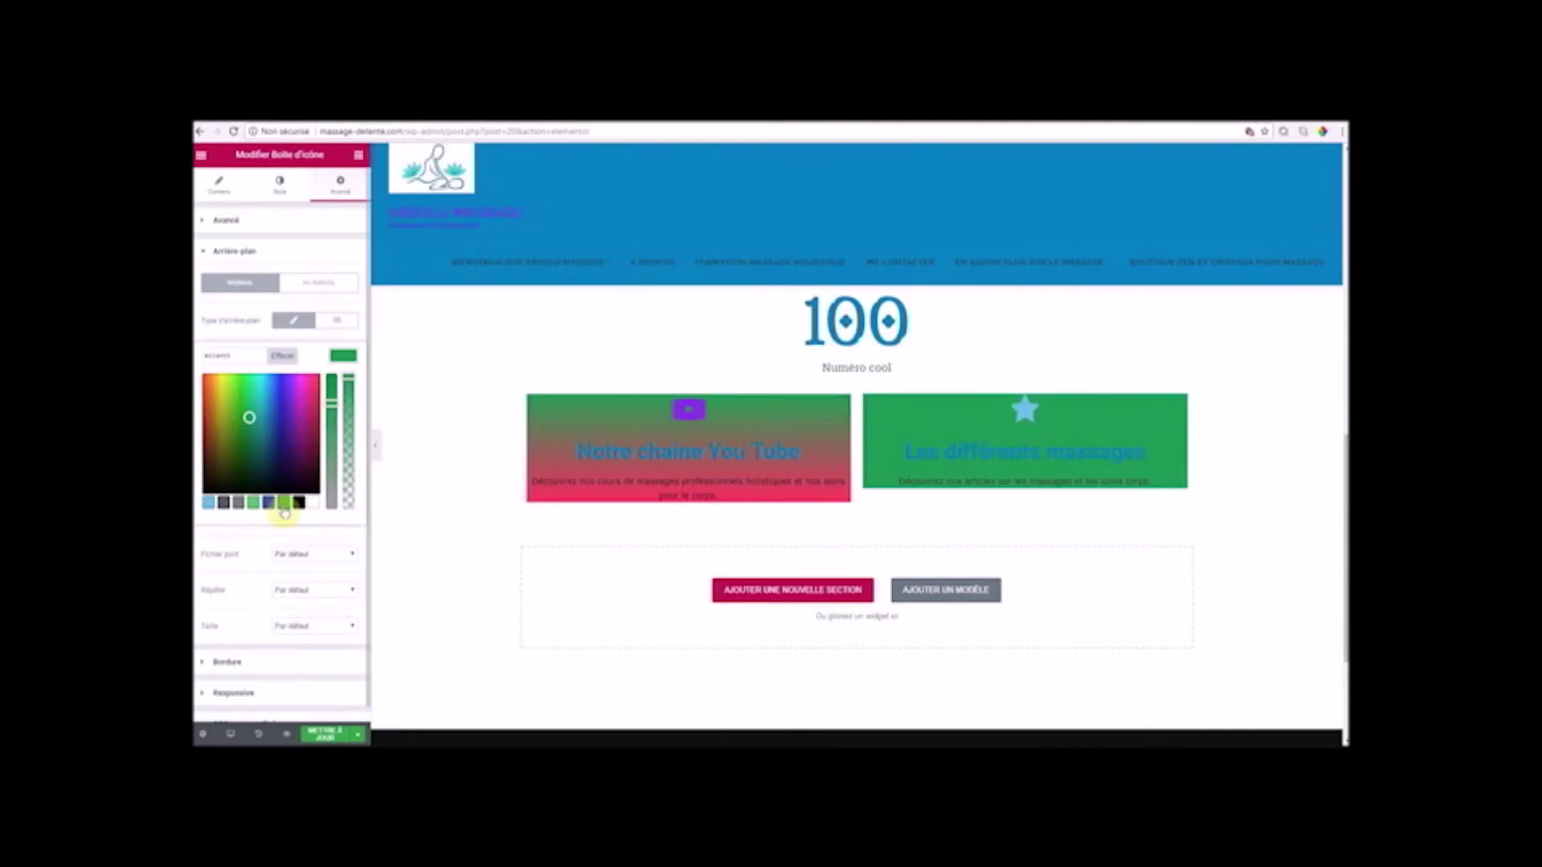
left_click(338, 323)
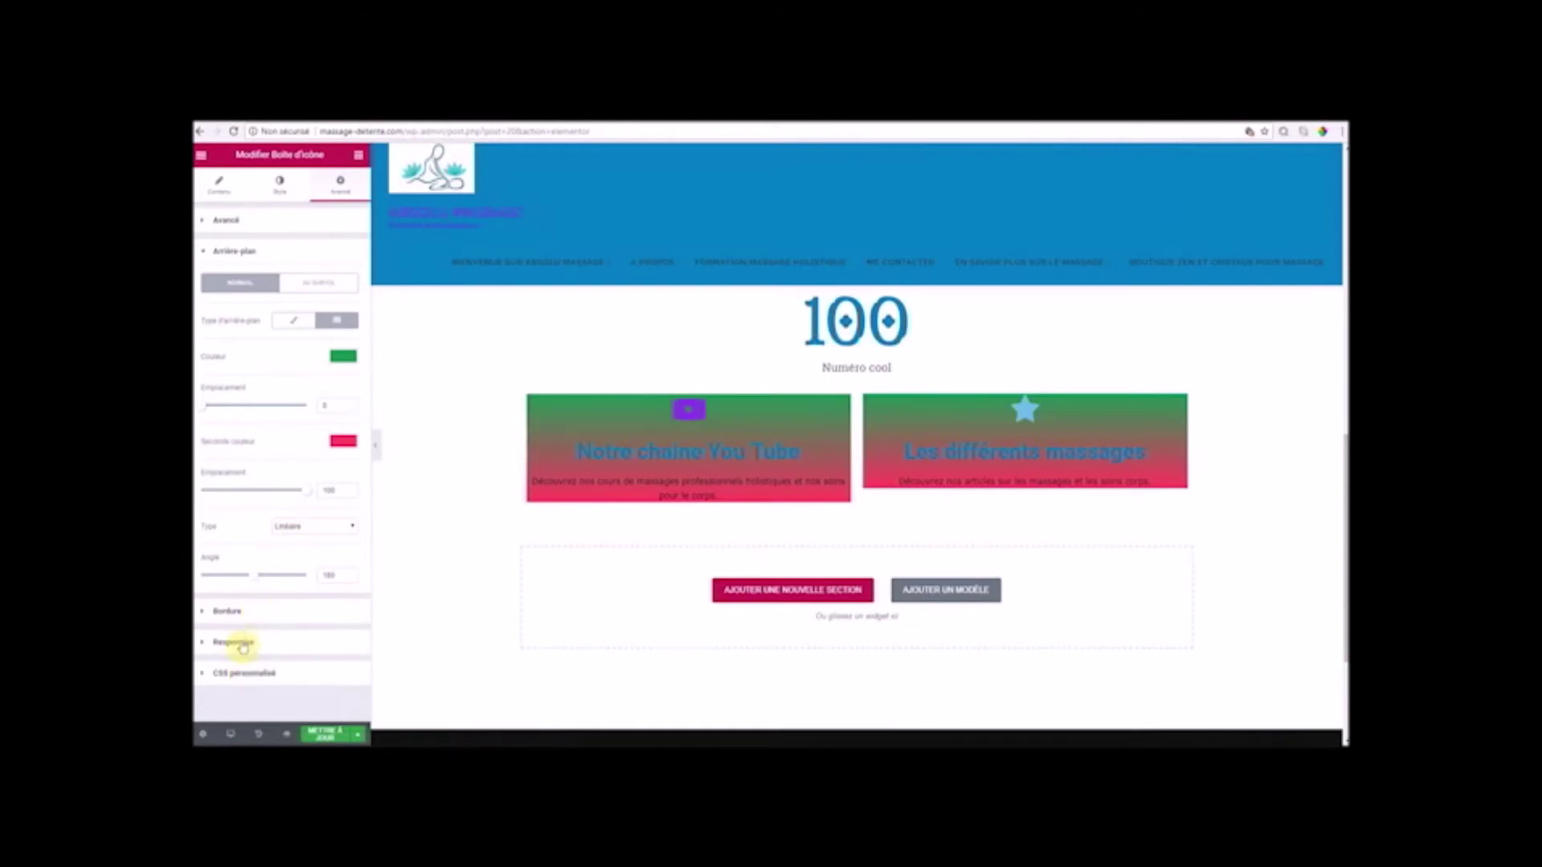
- Add a box shadow to the "Les différents massages" box and set its colour to the blue preset
left_click(229, 613)
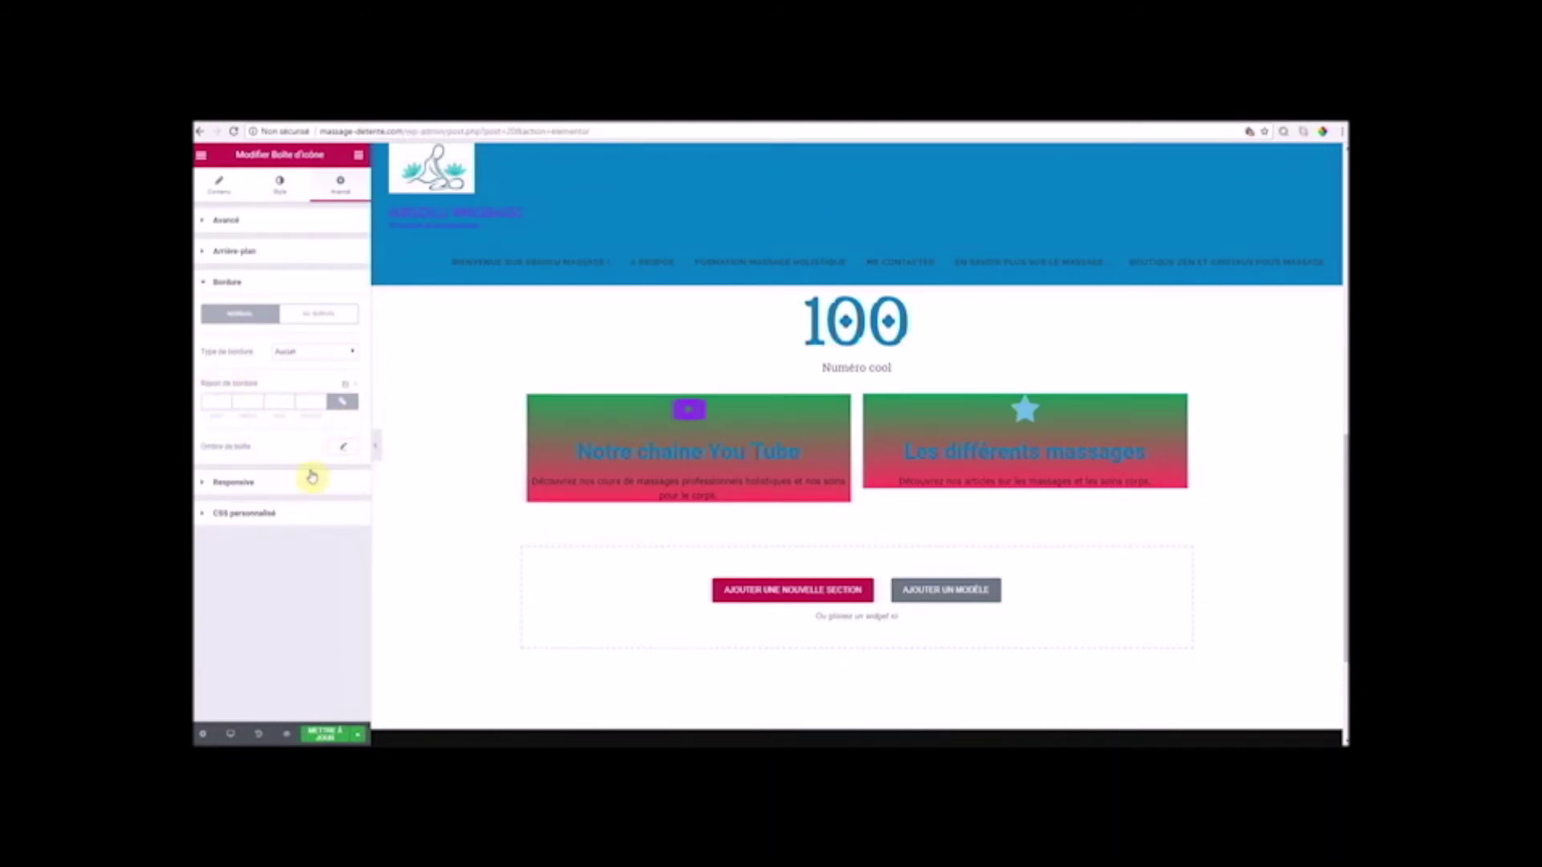
left_click(343, 448)
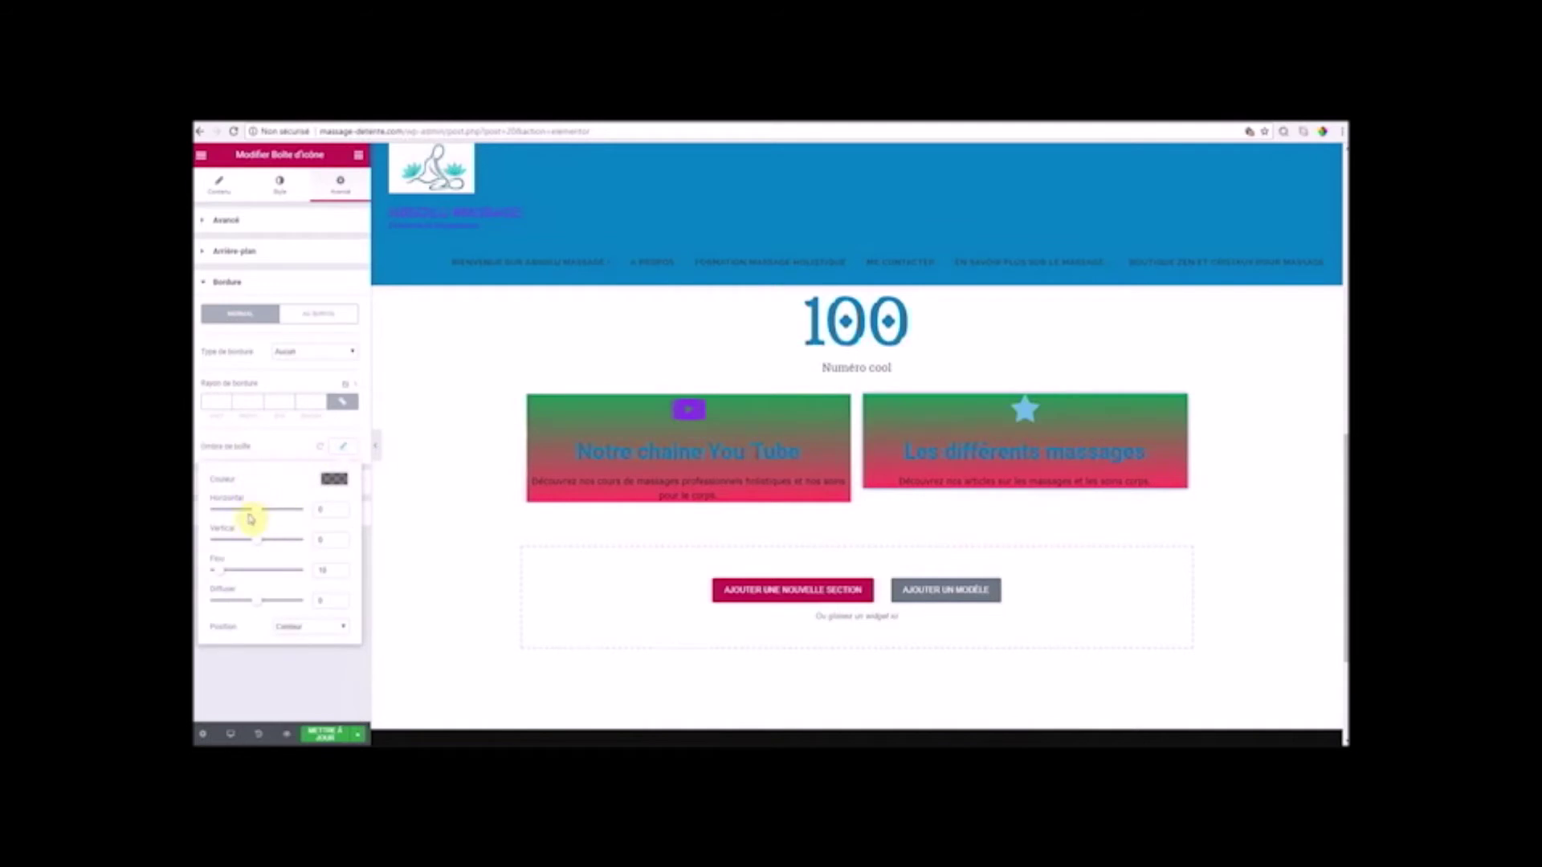
left_click(334, 478)
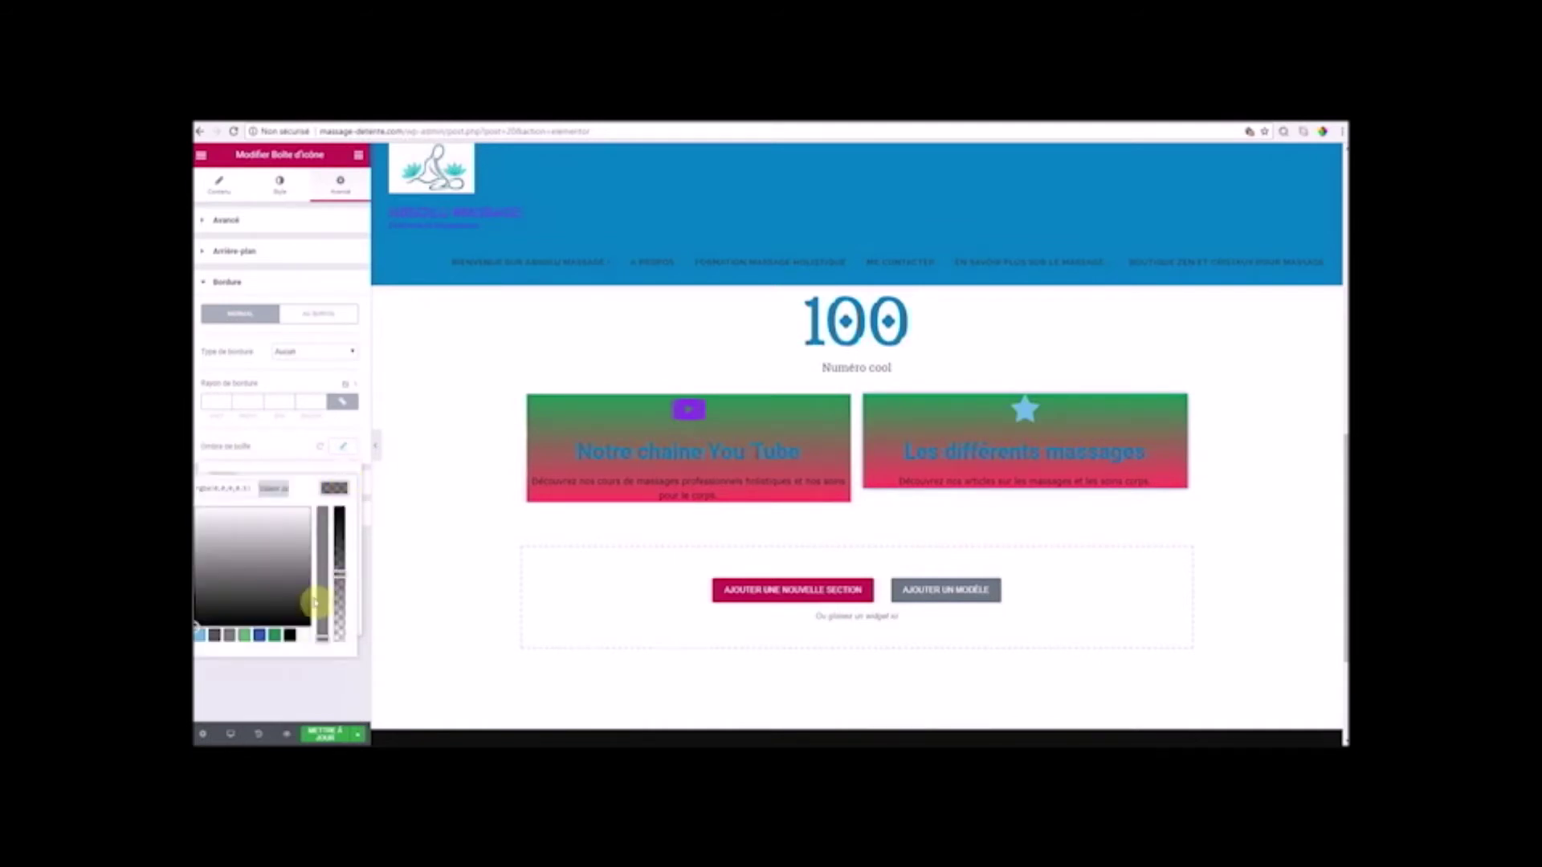
left_click(258, 636)
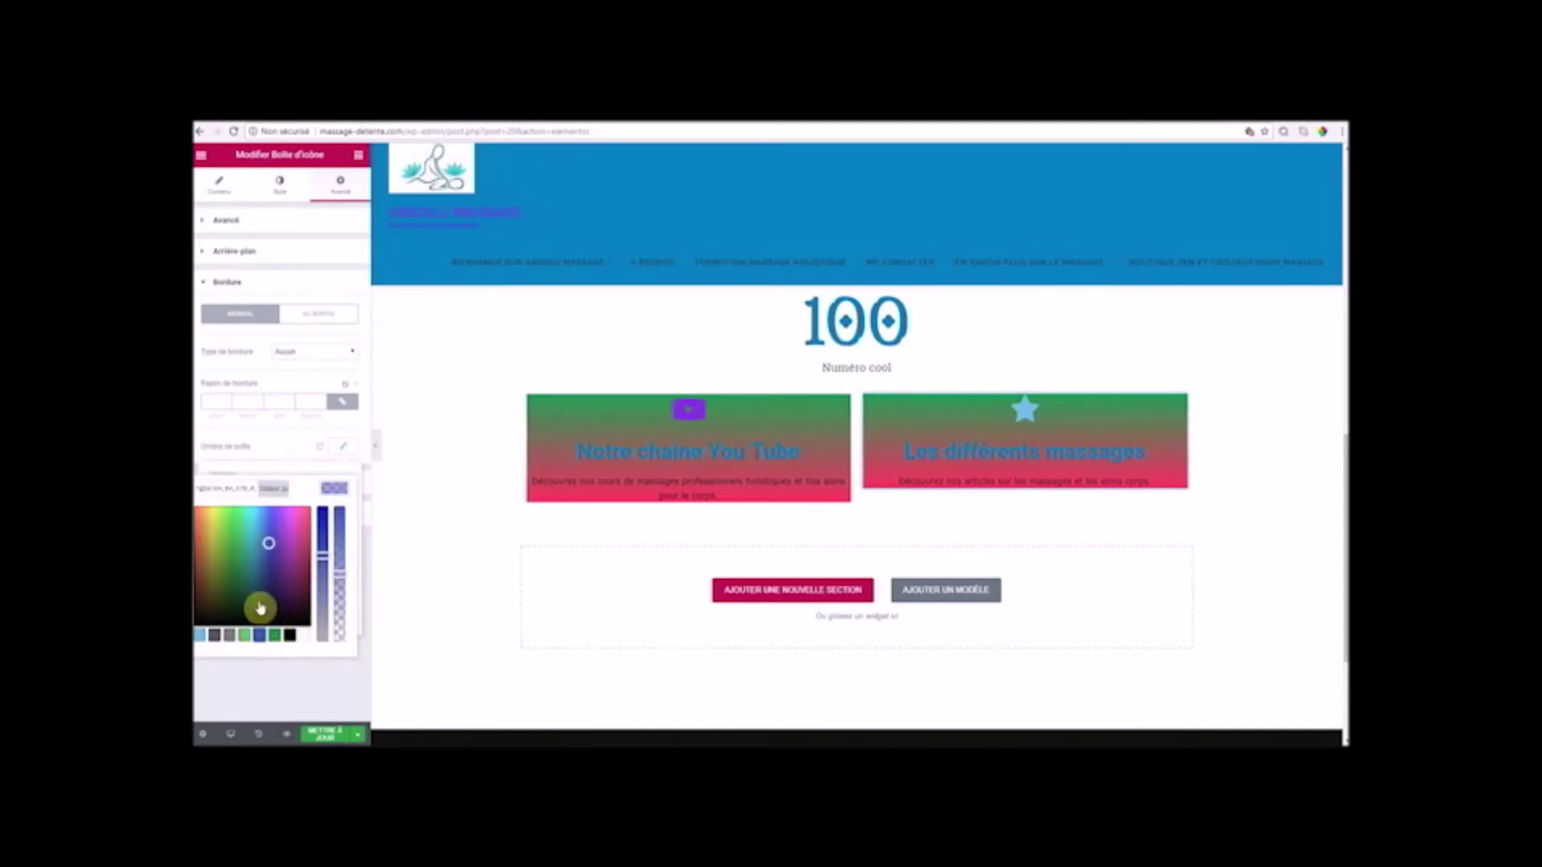
left_click(280, 459)
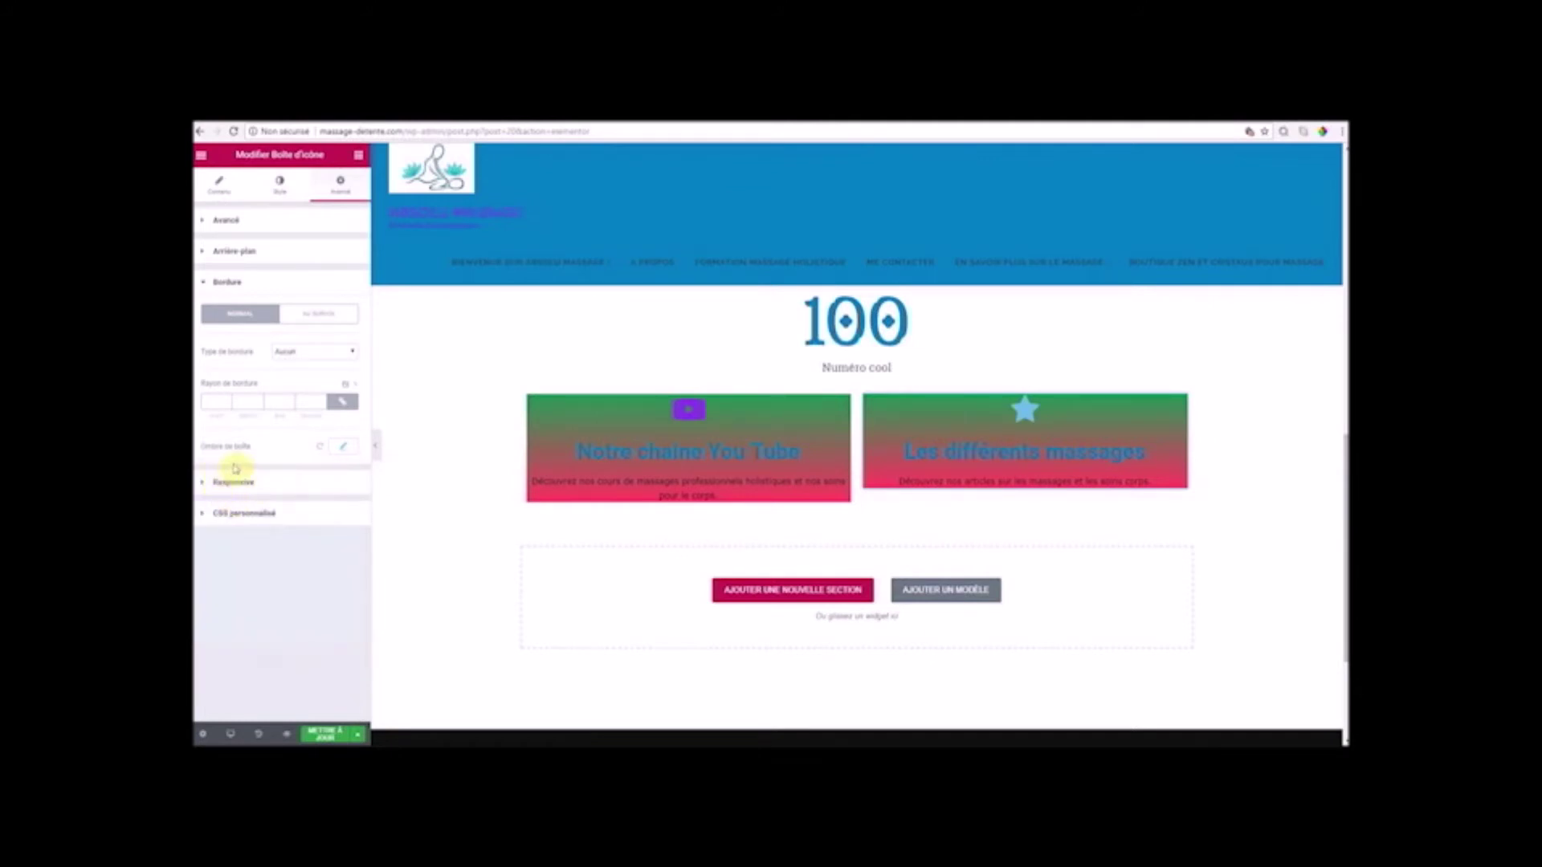
- Check the responsive visibility options of the "Les différents massages" box and set its border type to Continue
left_click(253, 482)
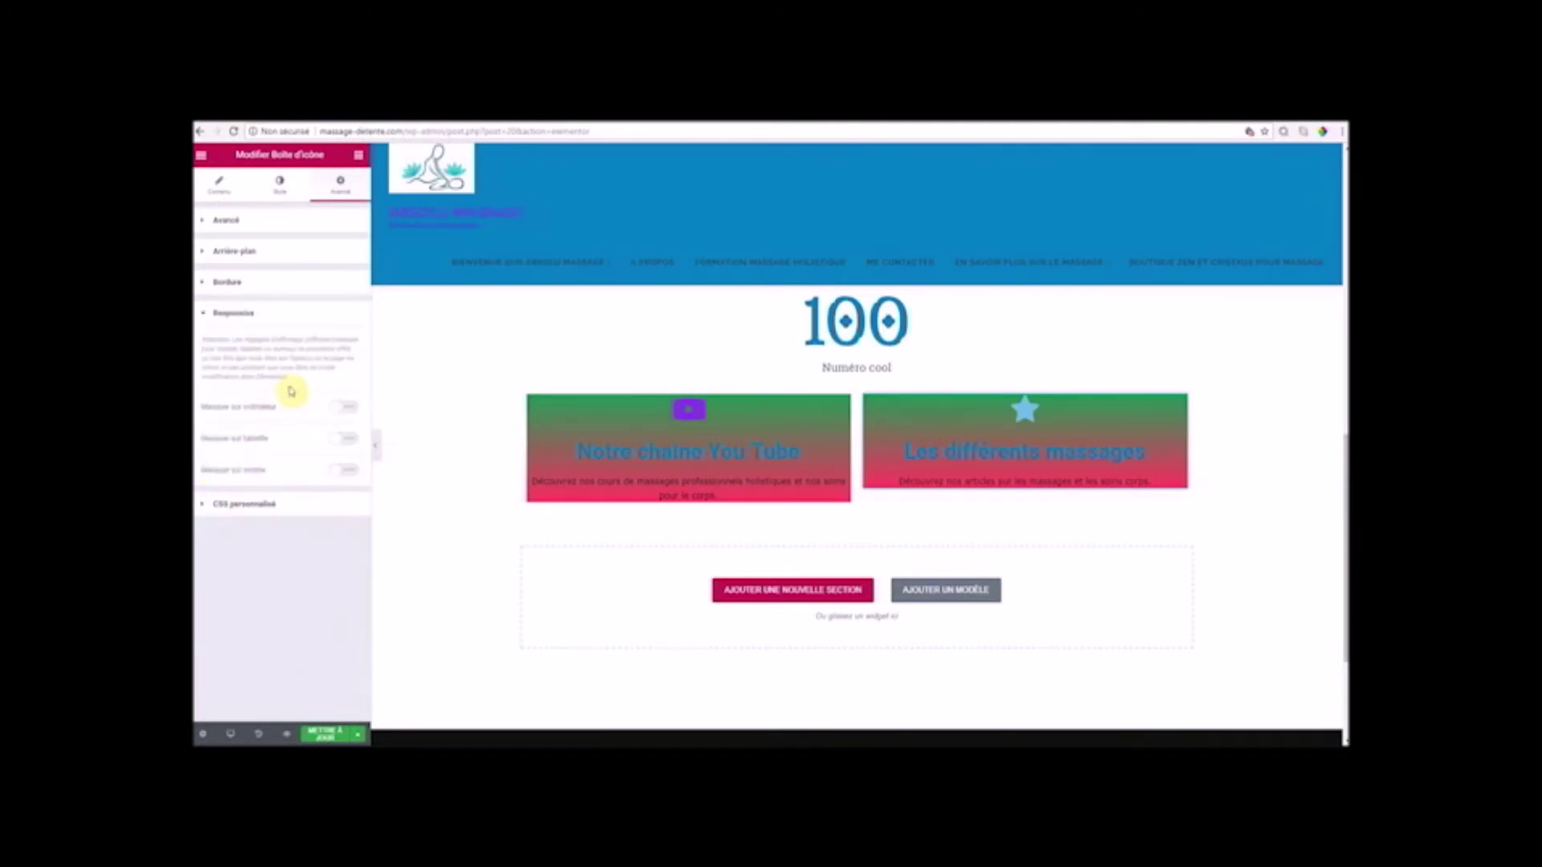
left_click(247, 287)
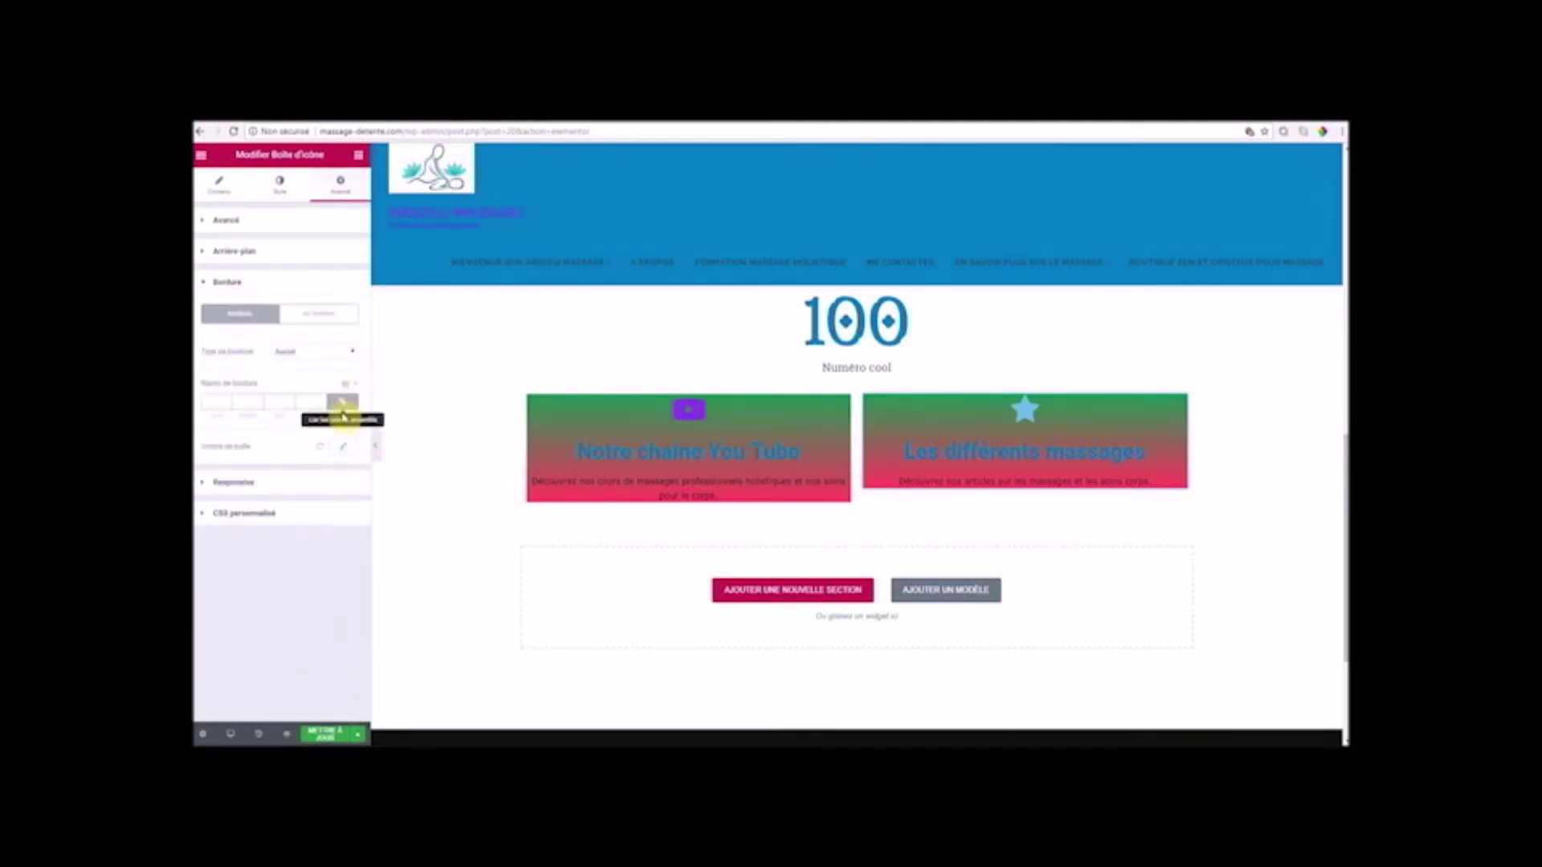
left_click(327, 354)
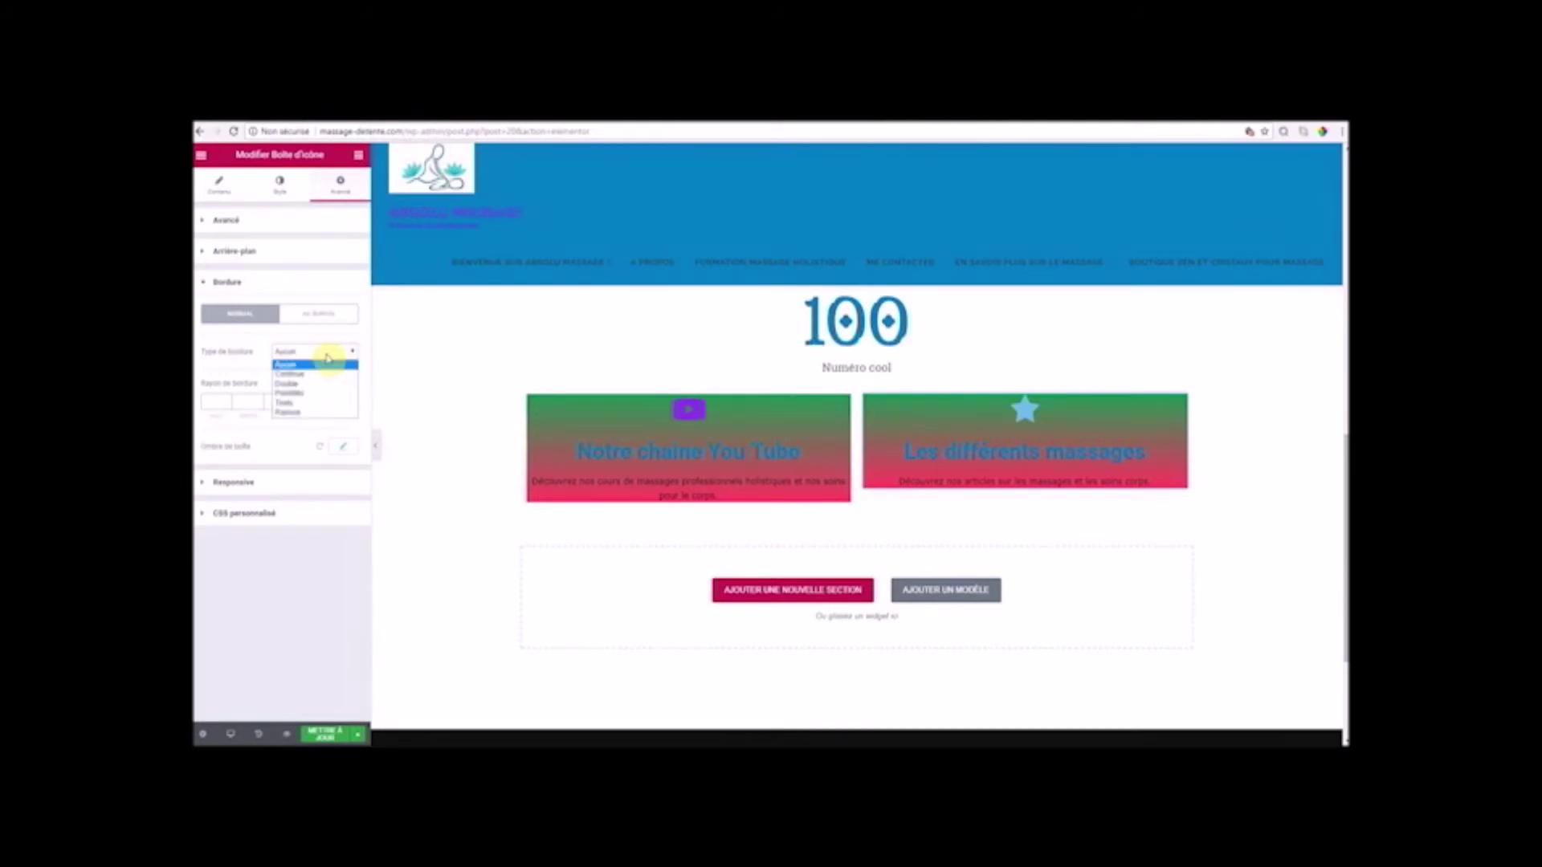
left_click(321, 373)
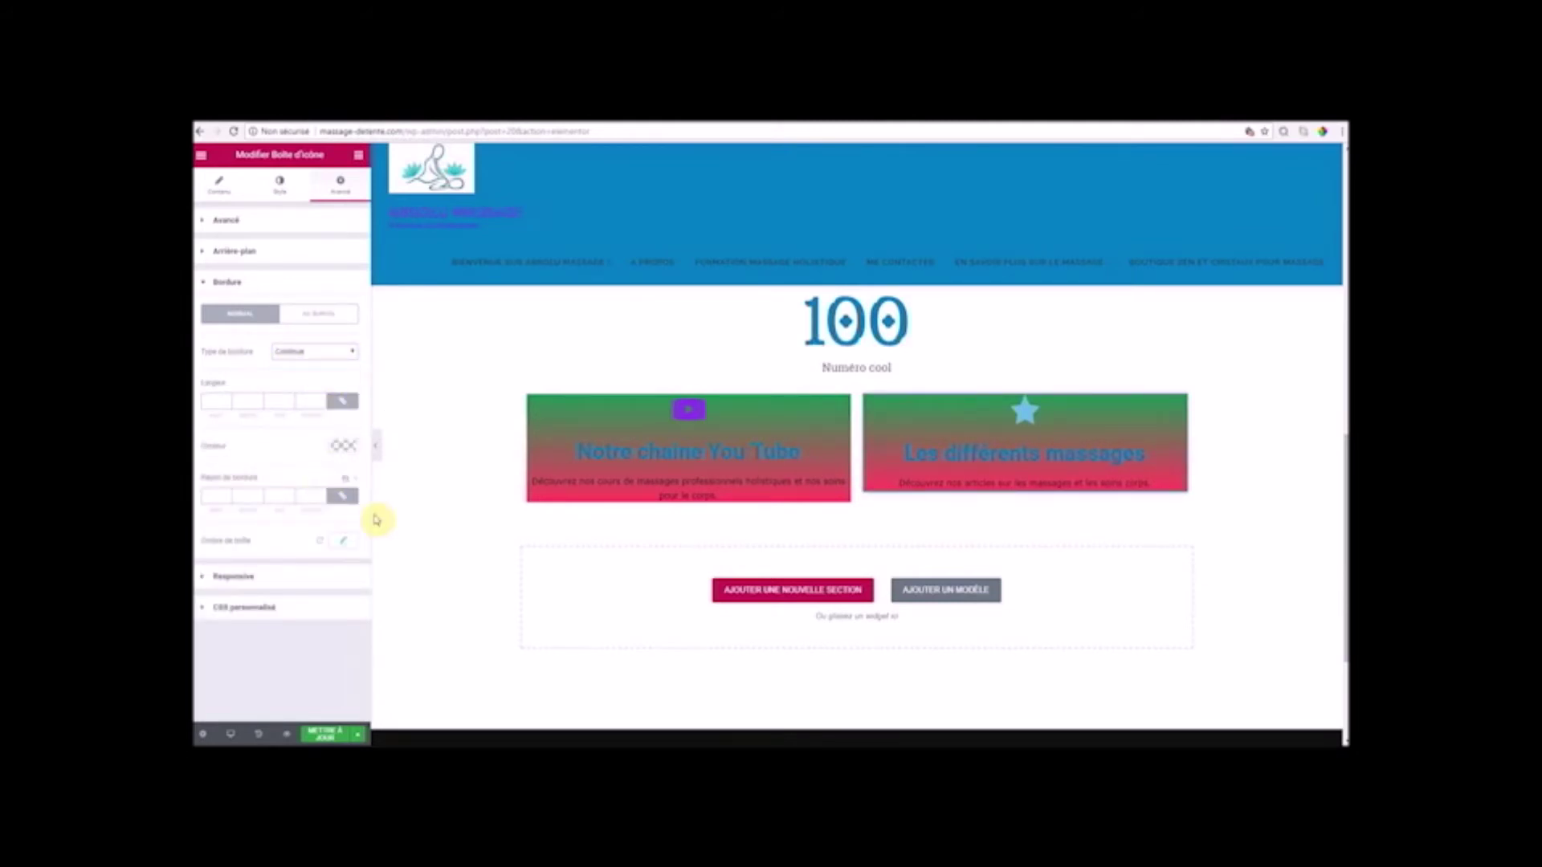
- Change the box shadow colour of the "Les différents massages" box to dark purple and view the result on the page
left_click(342, 545)
left_click(333, 575)
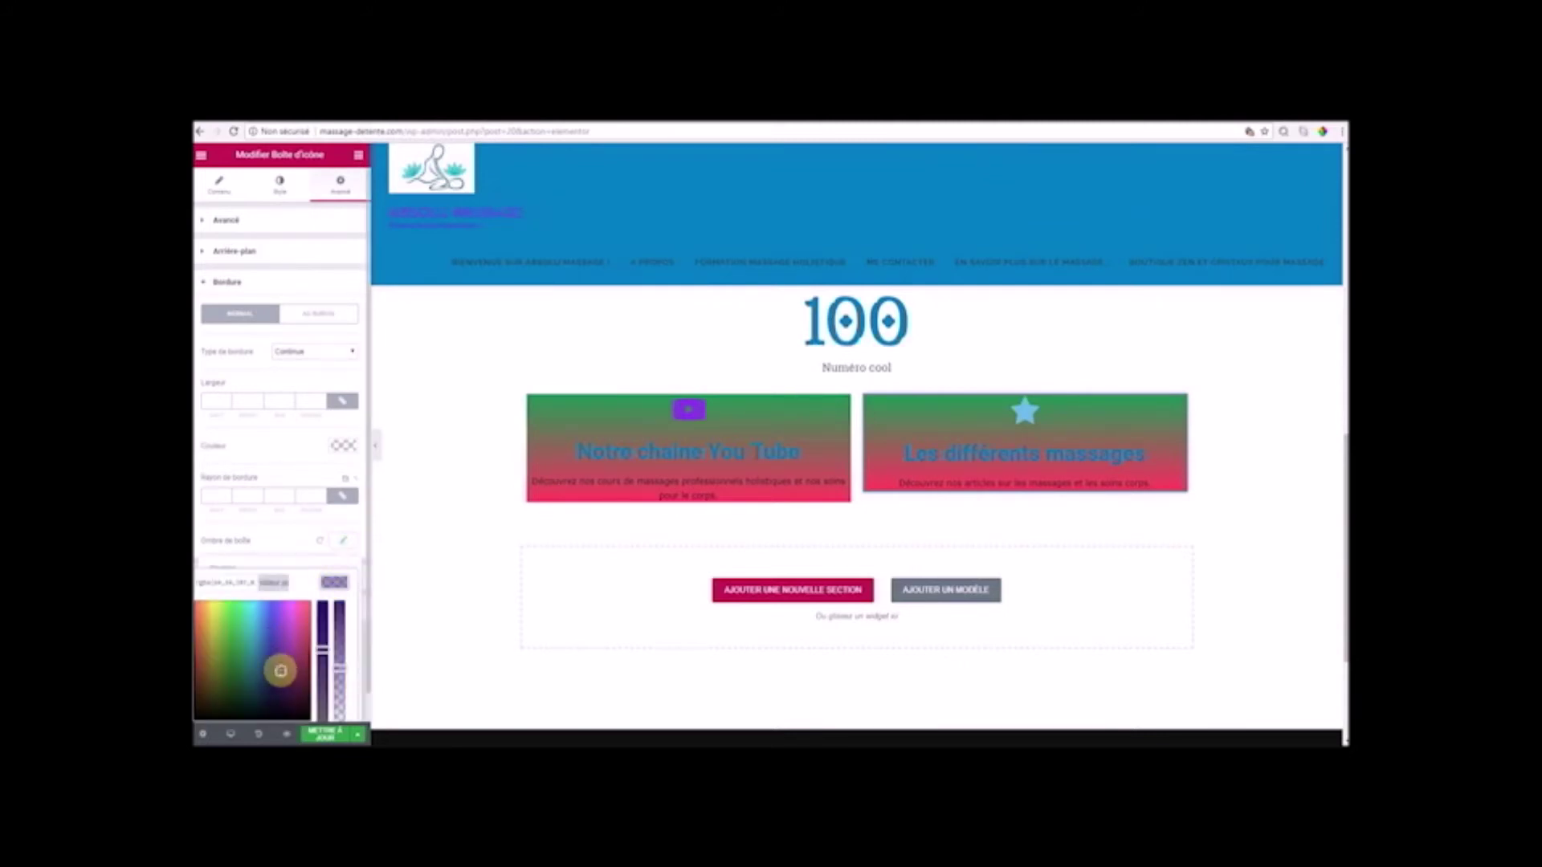
scroll(426, 651, "down", 3)
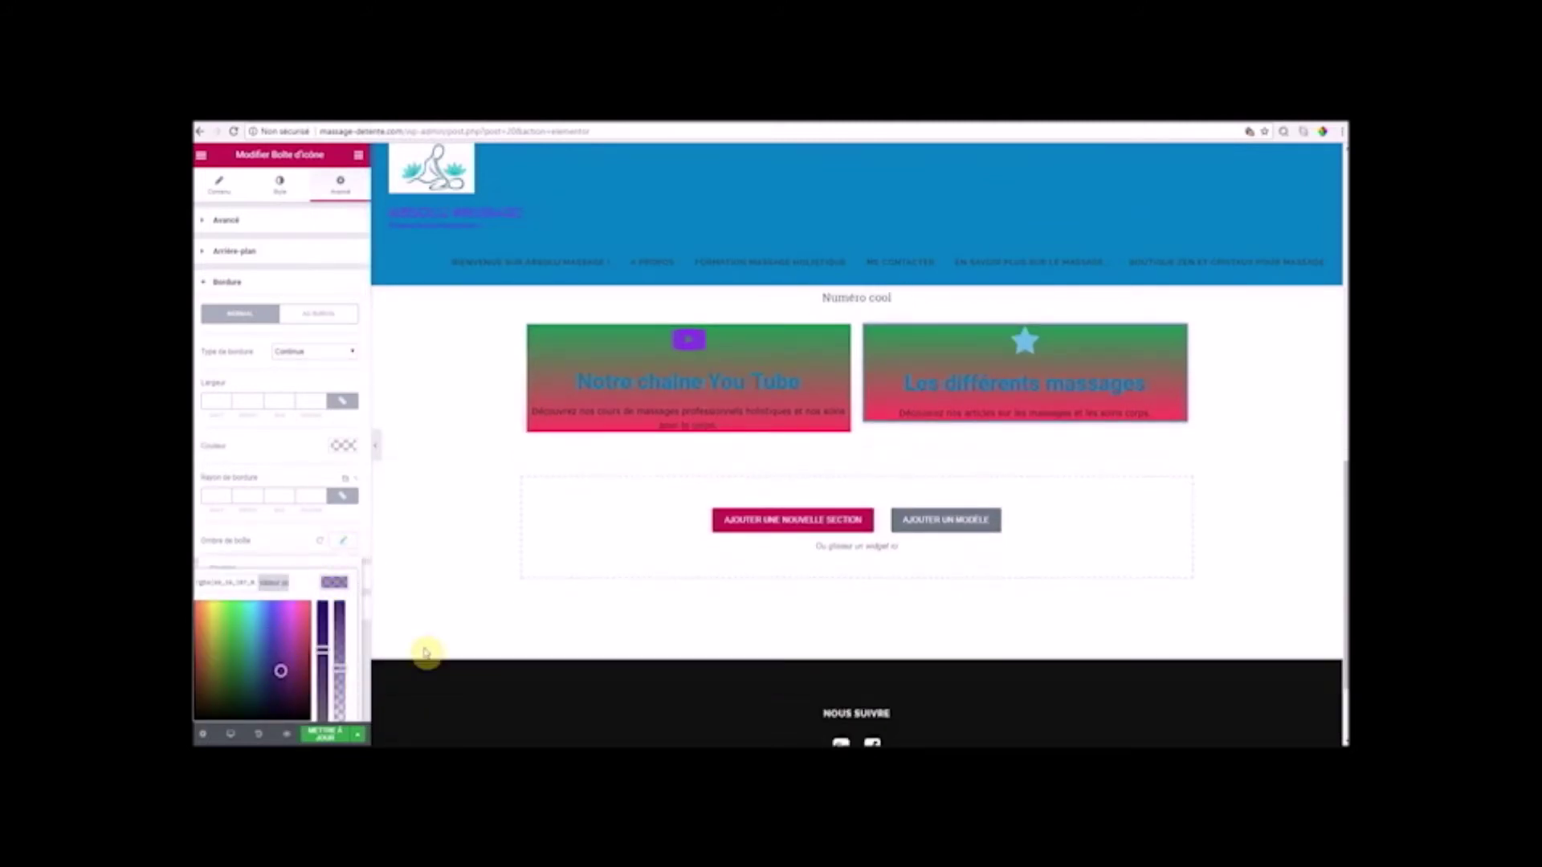
- Set the border colour of the "Les différents massages" box to the blue preset and copy its colour code
left_click_drag(370, 476, 370, 638)
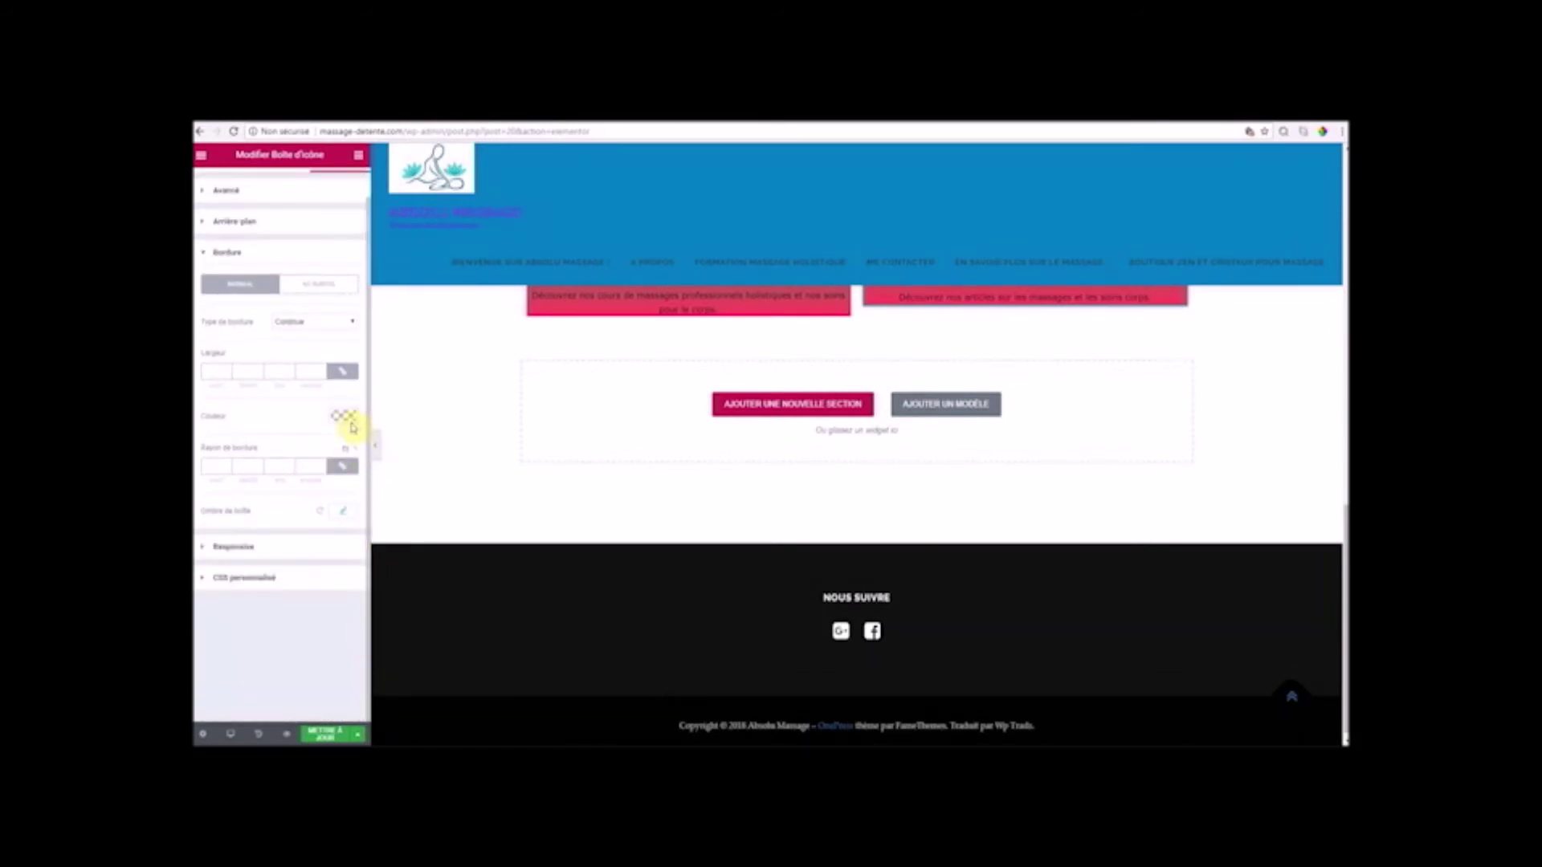
left_click(346, 418)
left_click(268, 562)
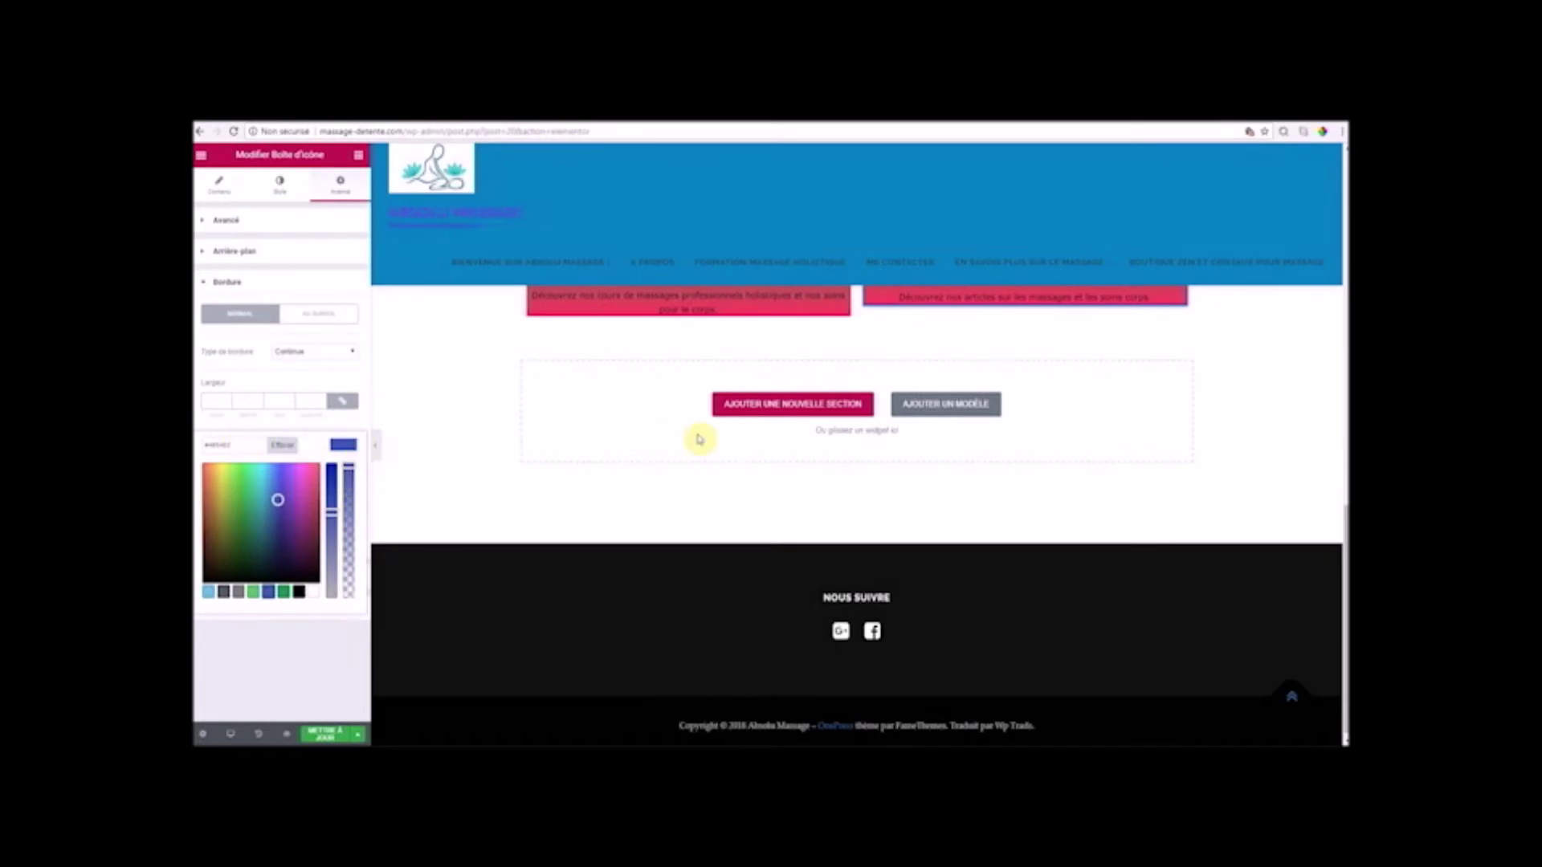
scroll(1115, 378, "up", 3)
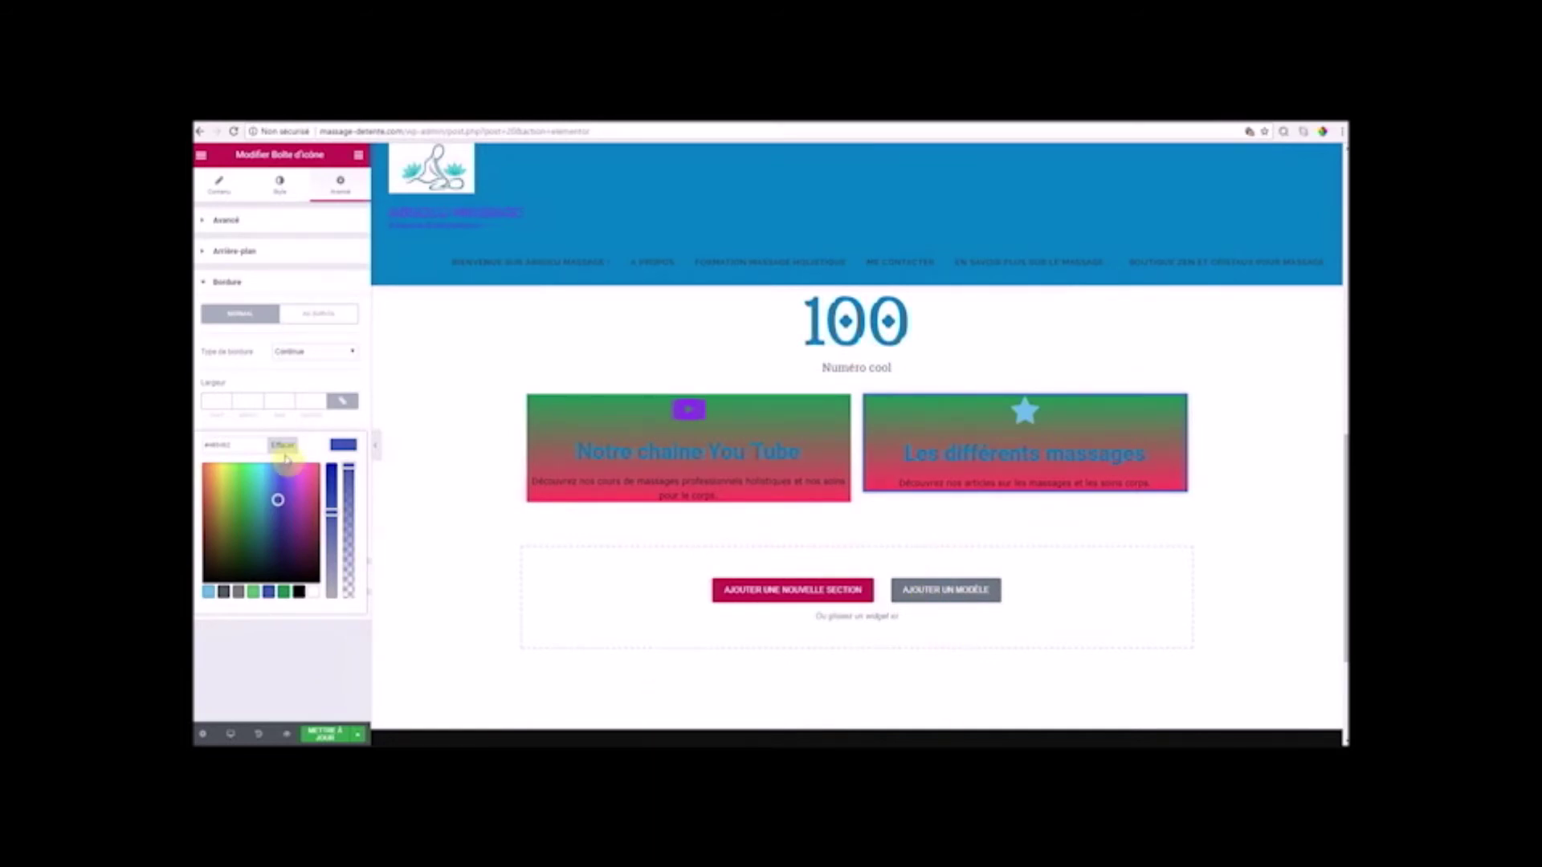
right_click(215, 444)
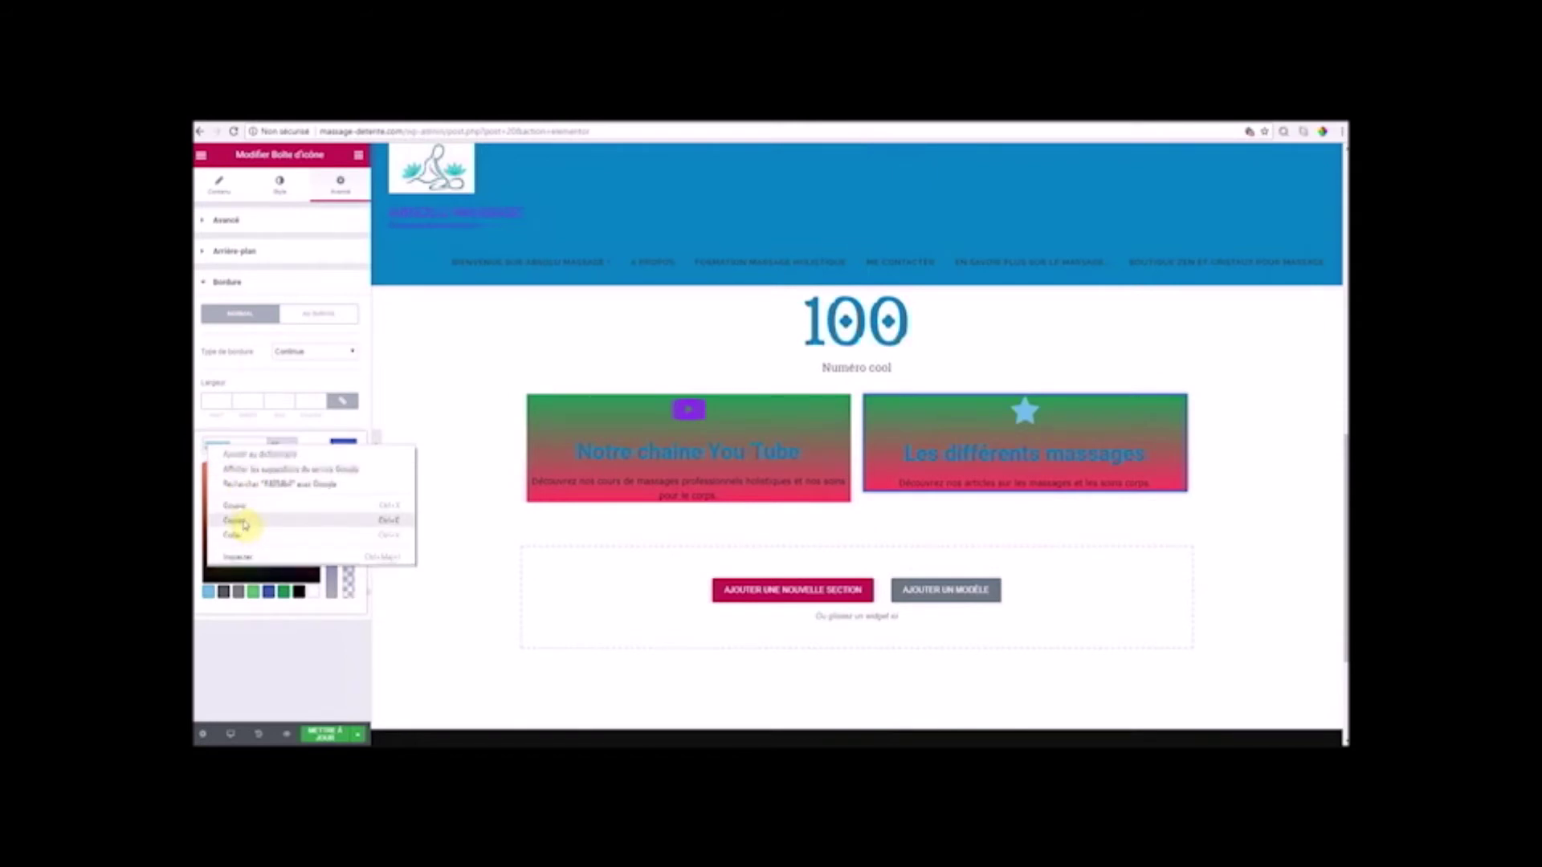
left_click(241, 522)
- Add a box shadow to the "Notre chaine You Tube" box and paste the copied blue colour code as its colour
left_click(647, 413)
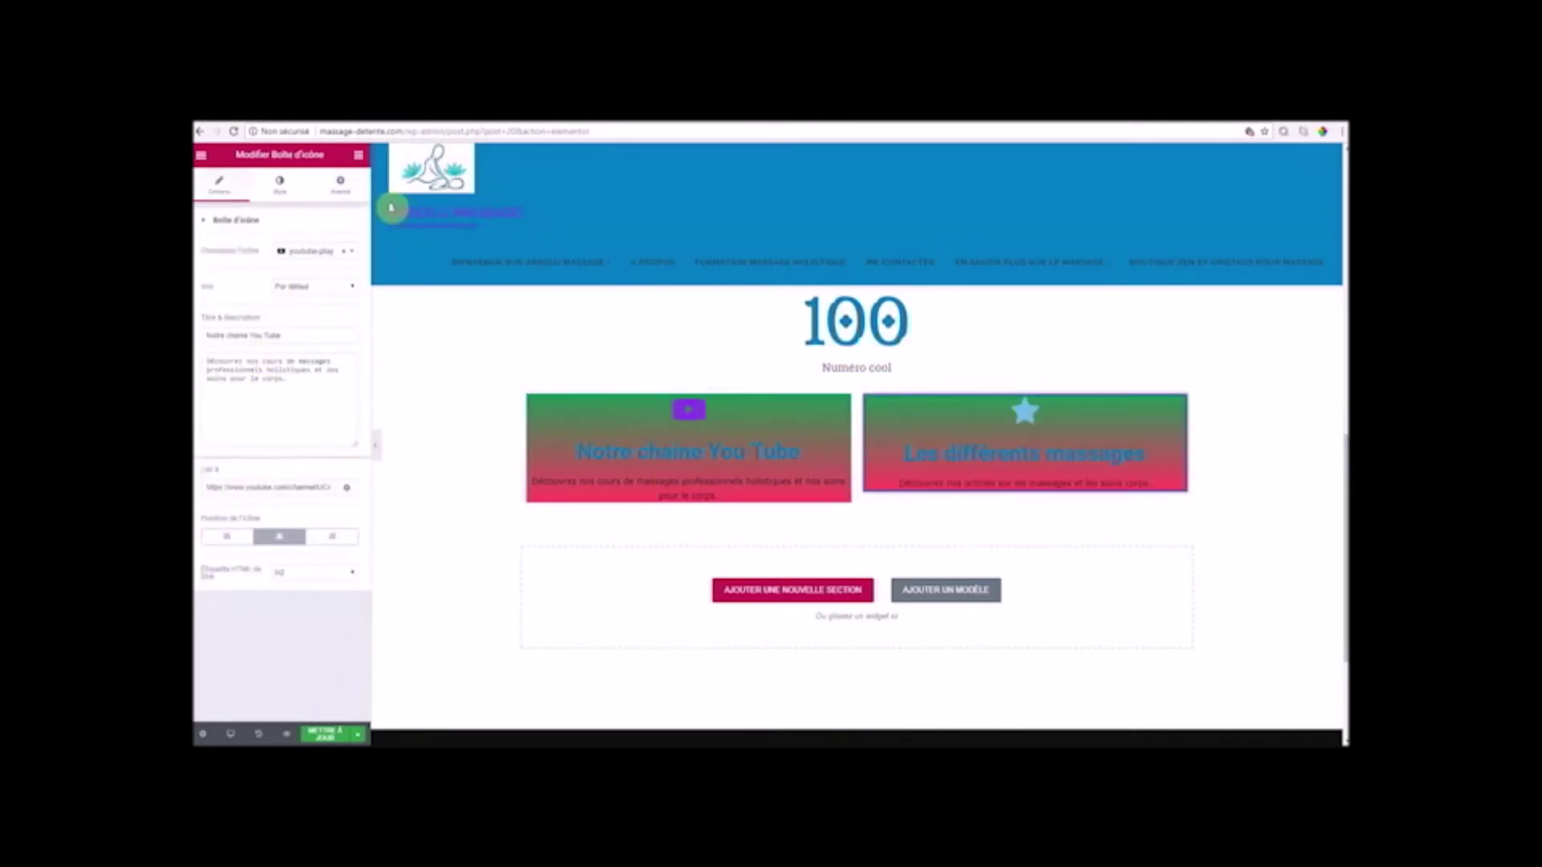
left_click(340, 189)
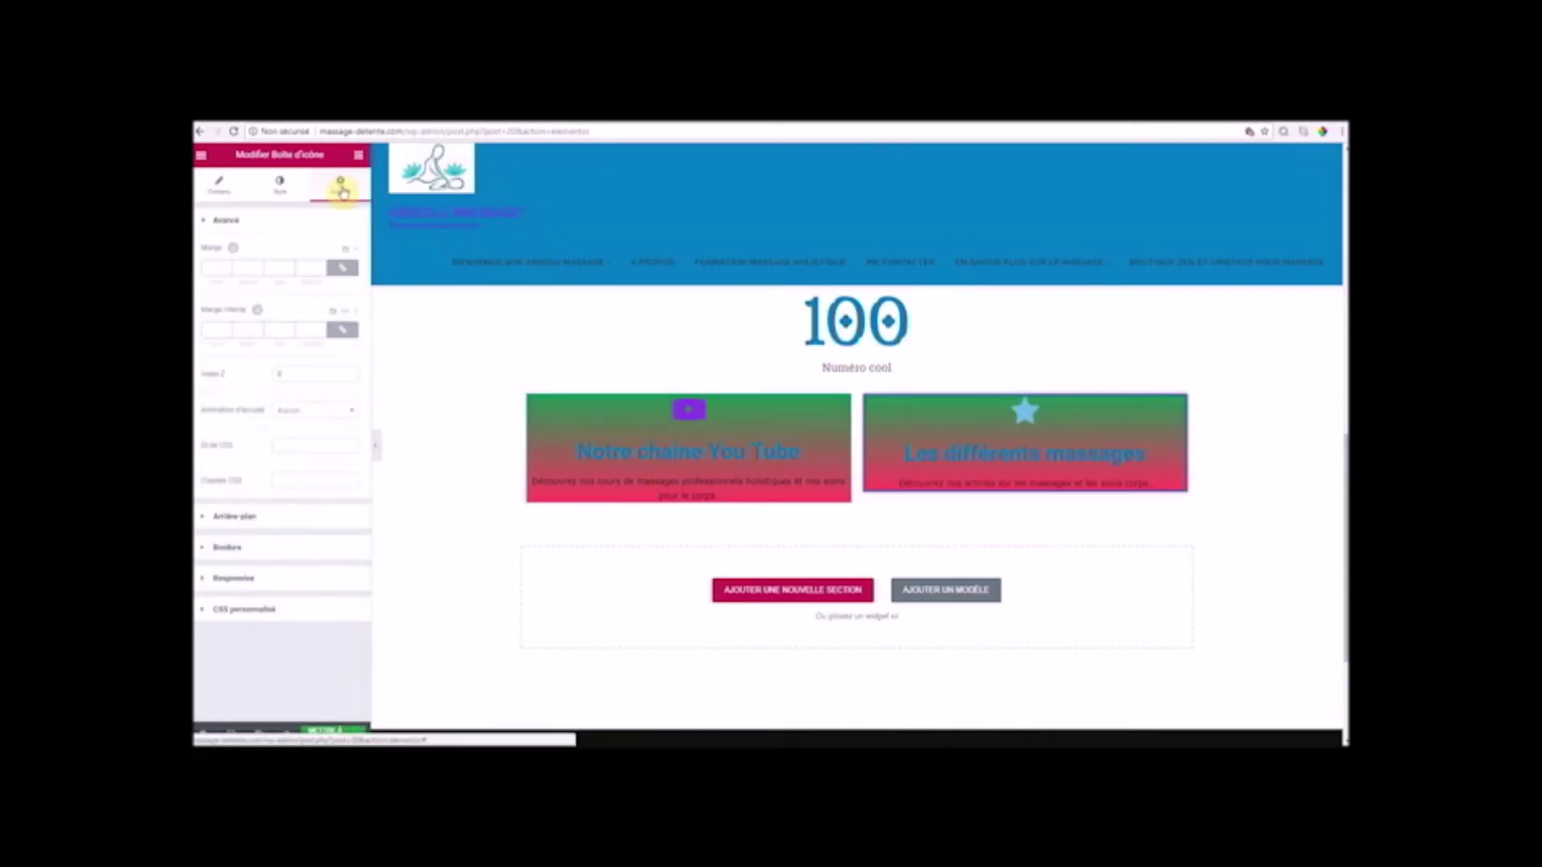
left_click(228, 547)
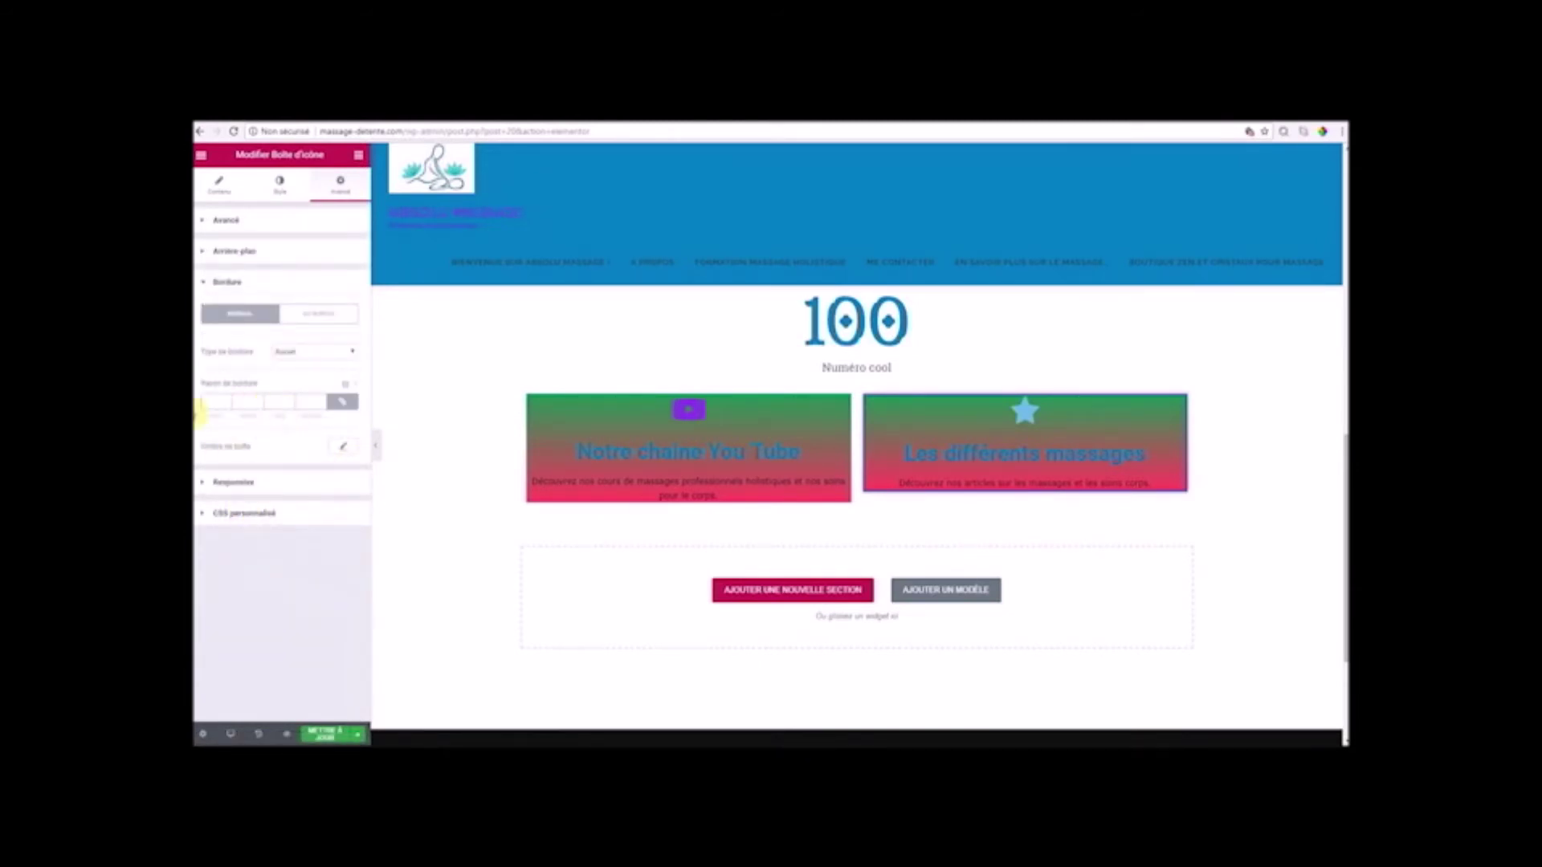
left_click(342, 448)
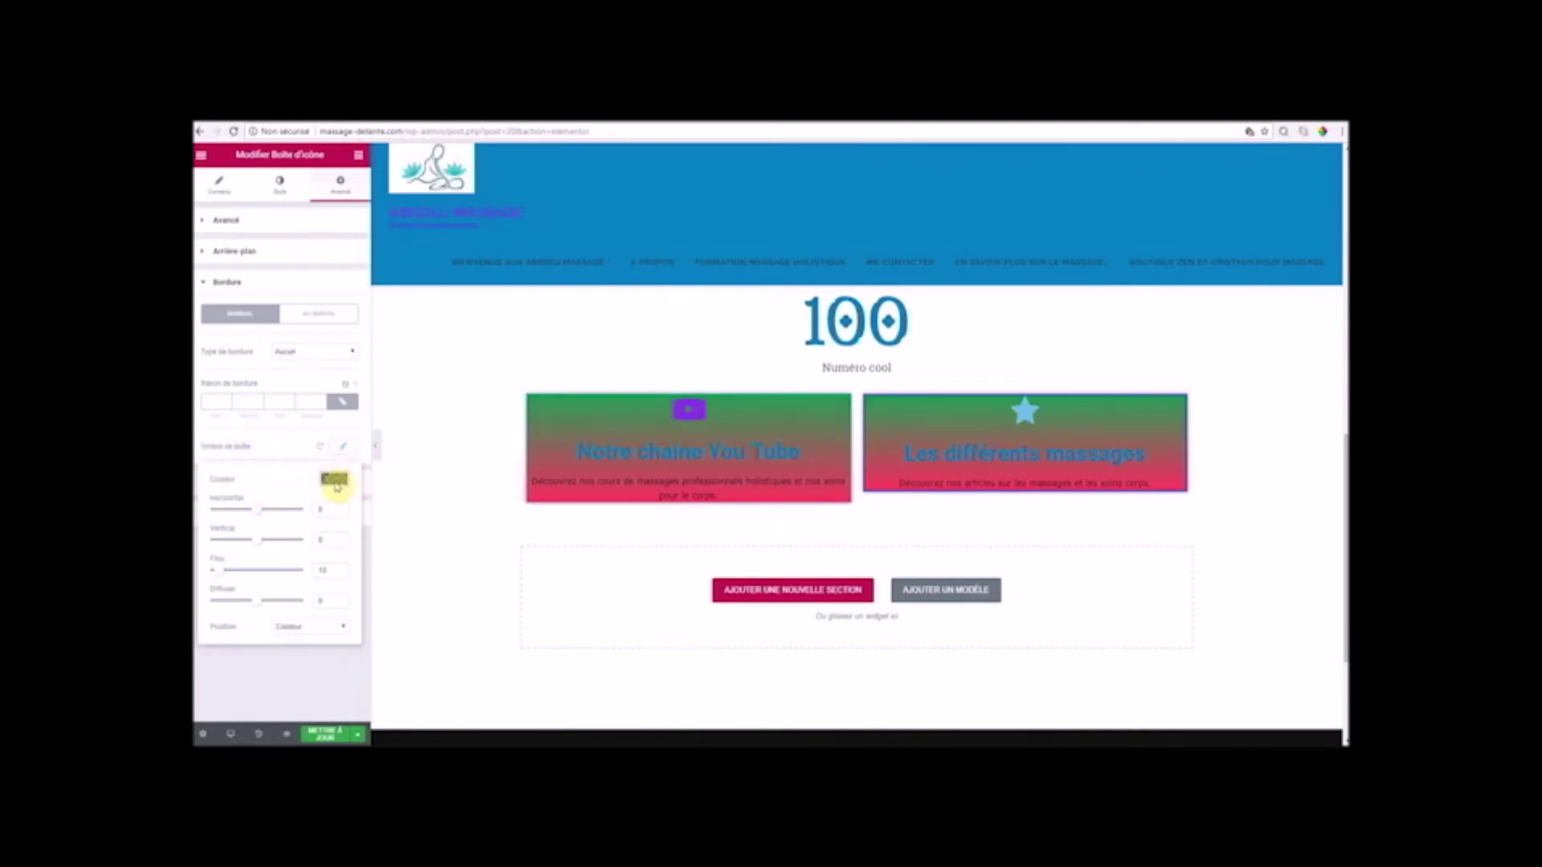
left_click(334, 480)
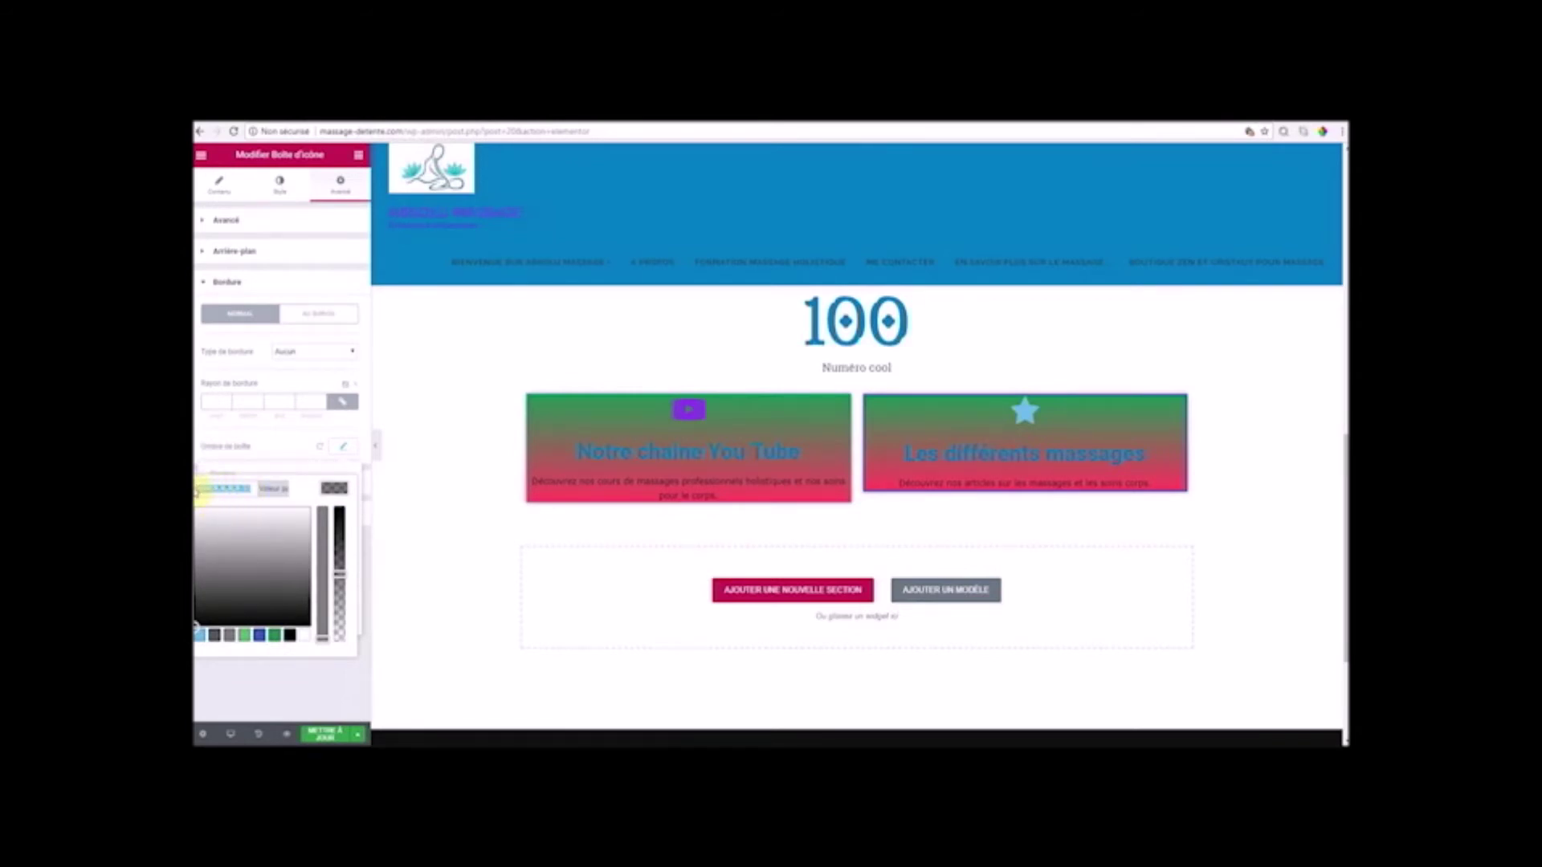
right_click(202, 488)
left_click(234, 553)
left_click(336, 487)
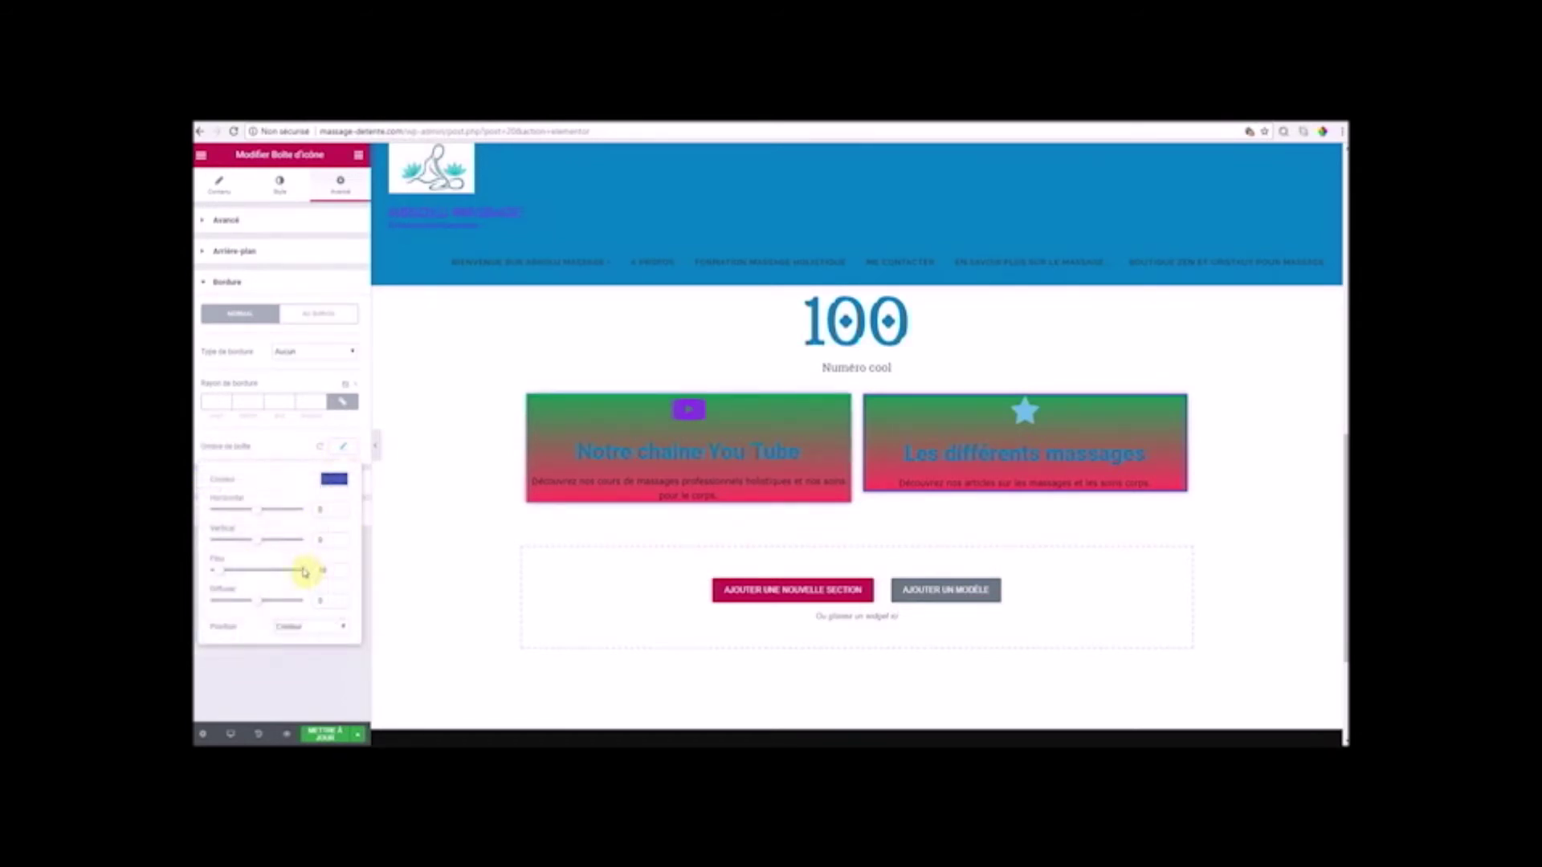
- Adjust the "Notre chaine You Tube" box shadow to about -3 horizontal, 1 vertical, 33 blur and 8 spread, and set the border radius to 3
mouse_move(267, 514)
left_mouse_down()
mouse_move(279, 515)
mouse_move(241, 506)
mouse_move(257, 513)
left_mouse_up()
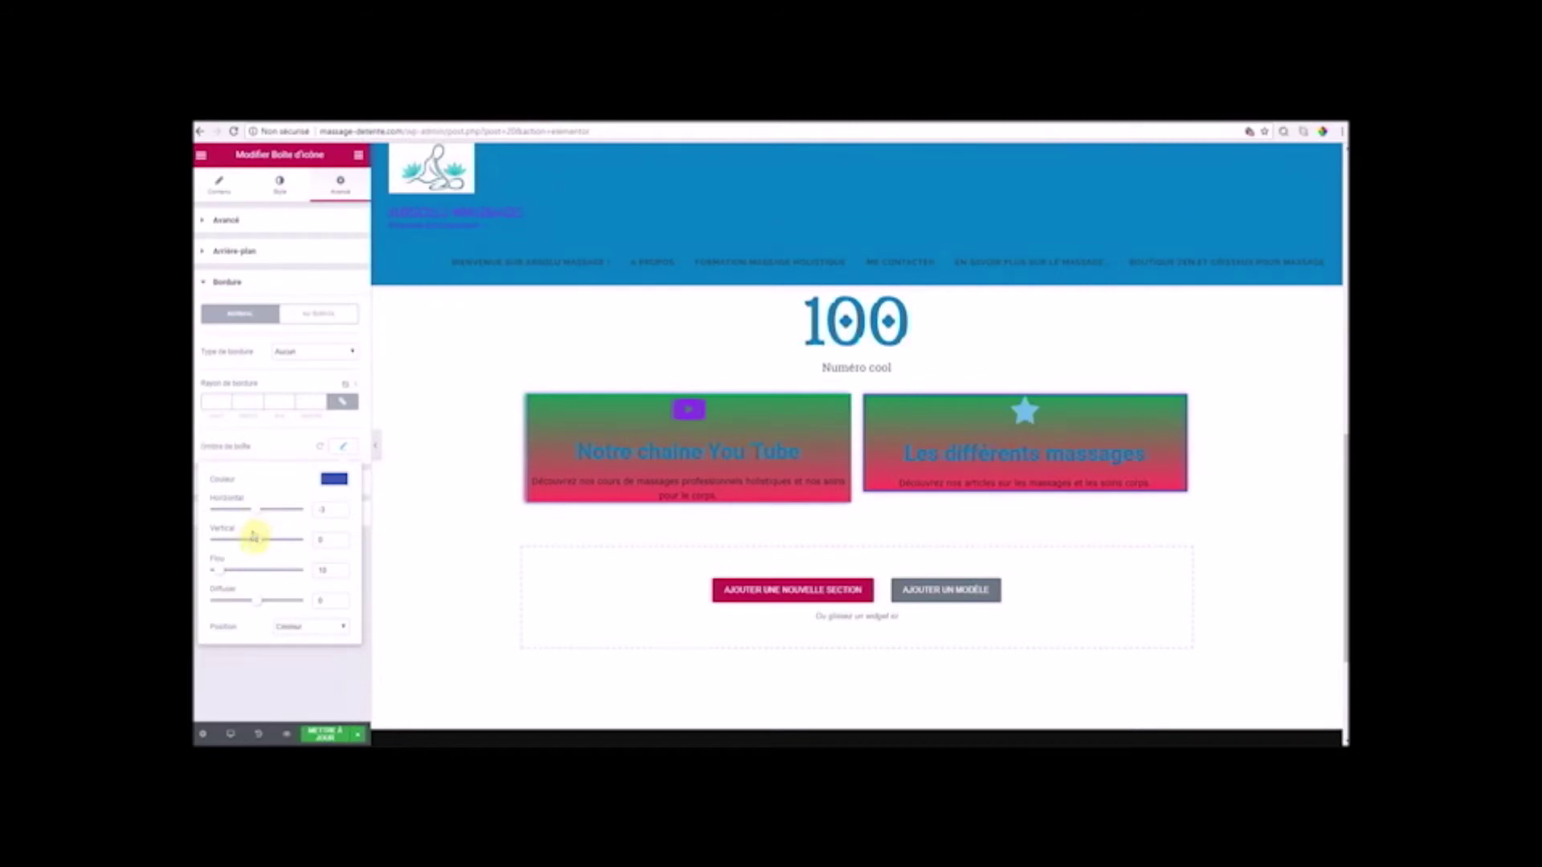
left_click_drag(255, 543, 266, 606)
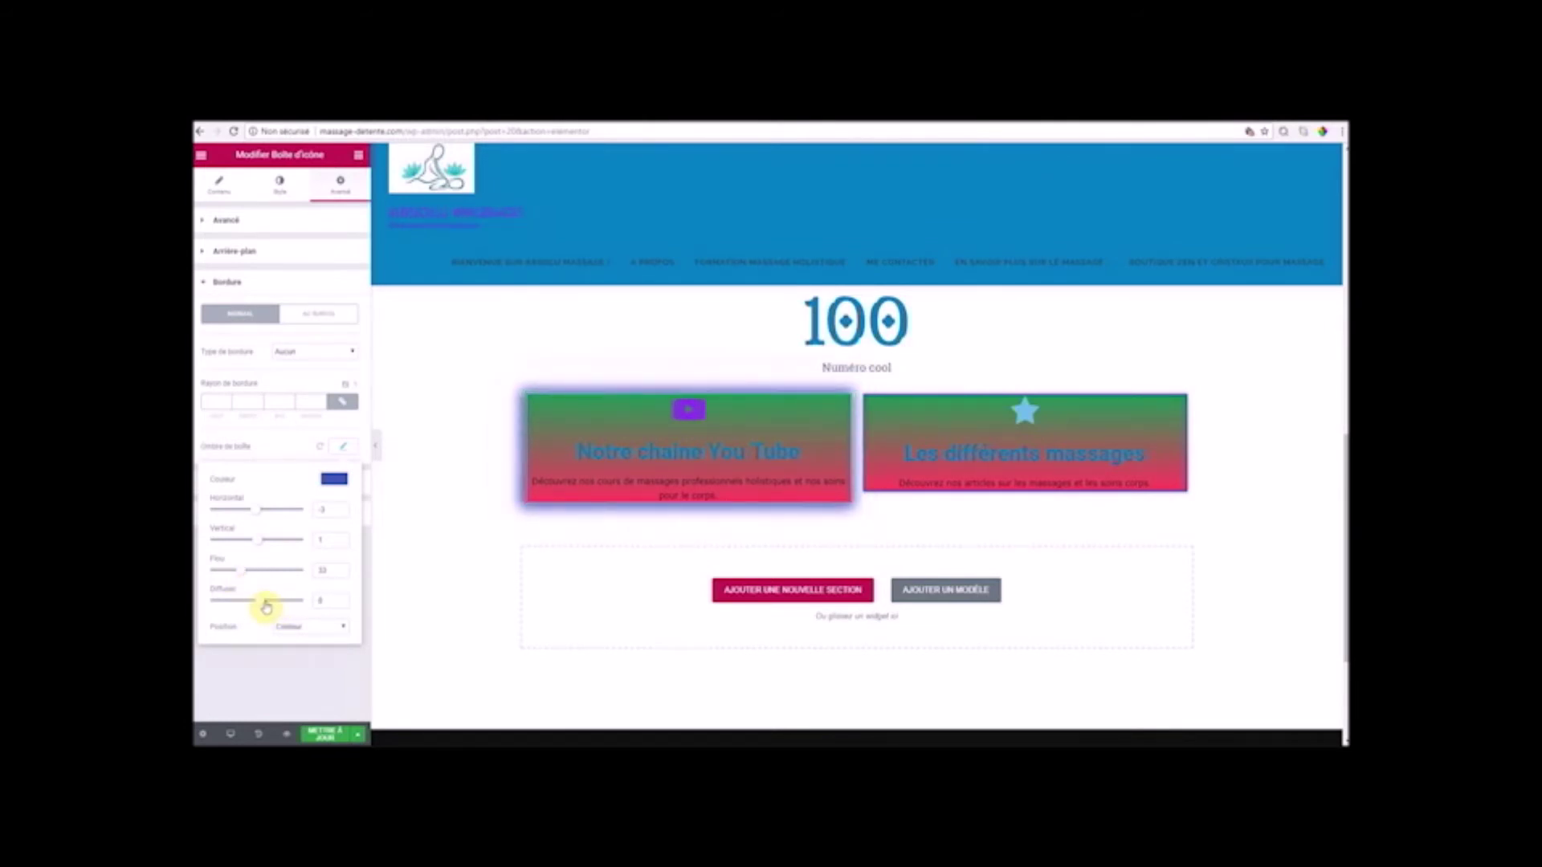
left_click(341, 628)
left_click(343, 638)
left_click(323, 403)
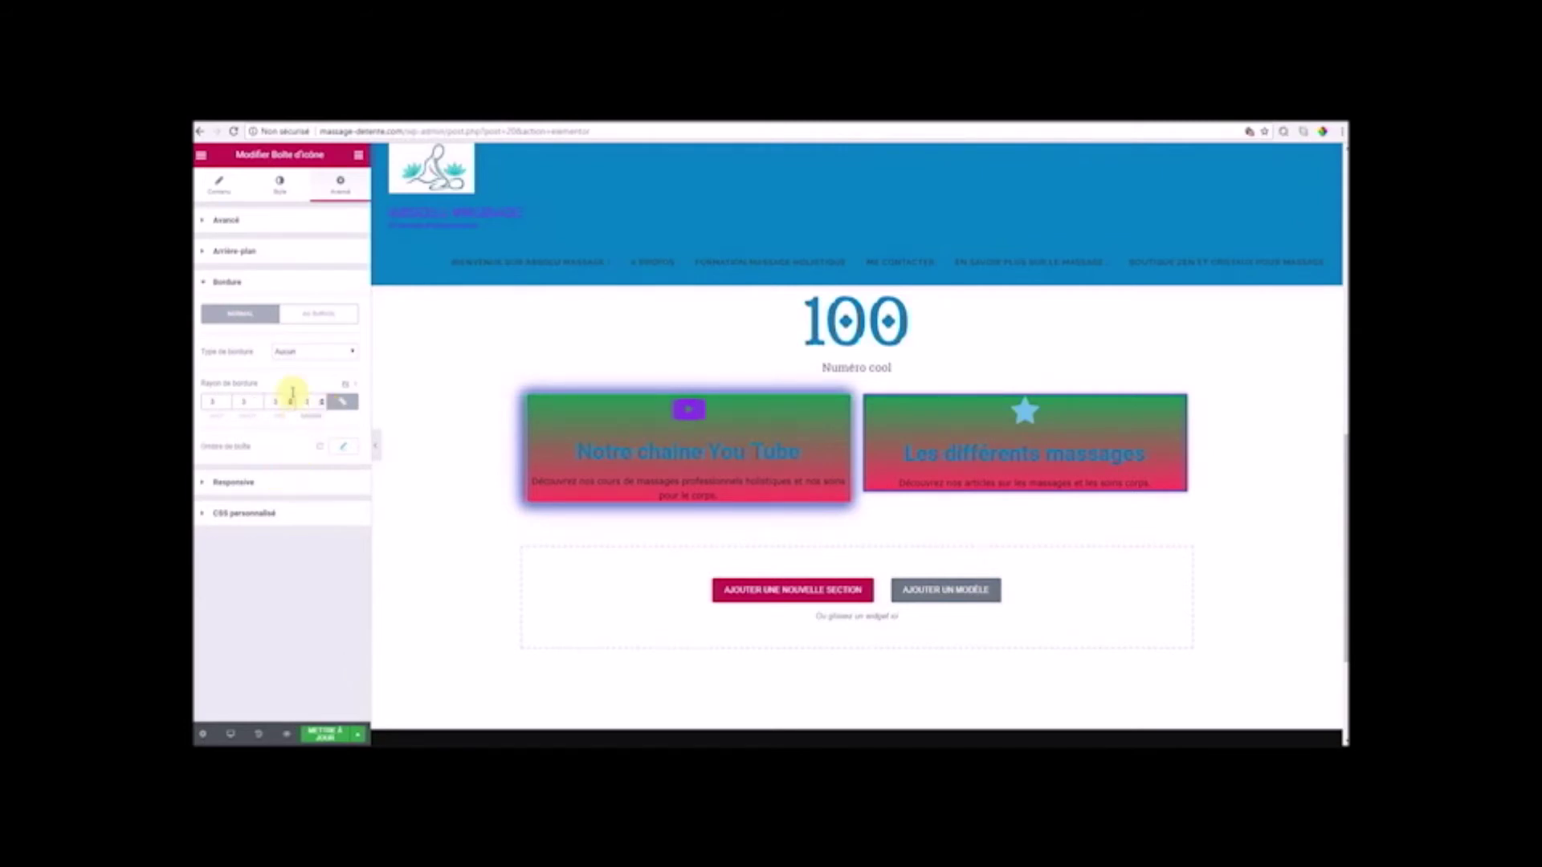
- Try the Continue, Double, Pointillés and Tirets border types on the "Notre chaine You Tube" box and return it to Aucun
left_click(350, 353)
left_click(312, 375)
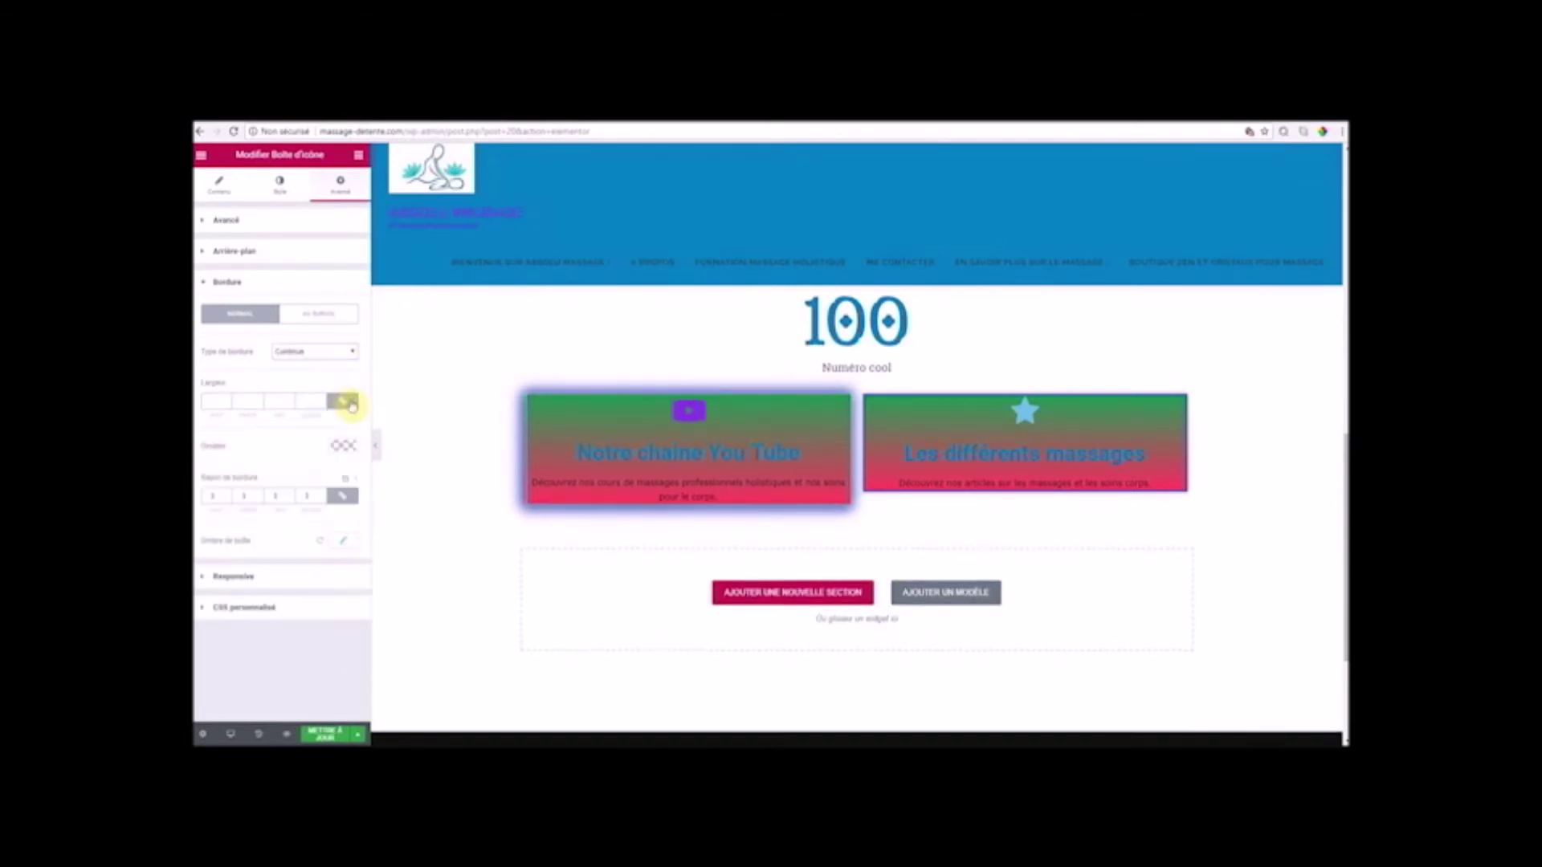
left_click(352, 354)
left_click(314, 384)
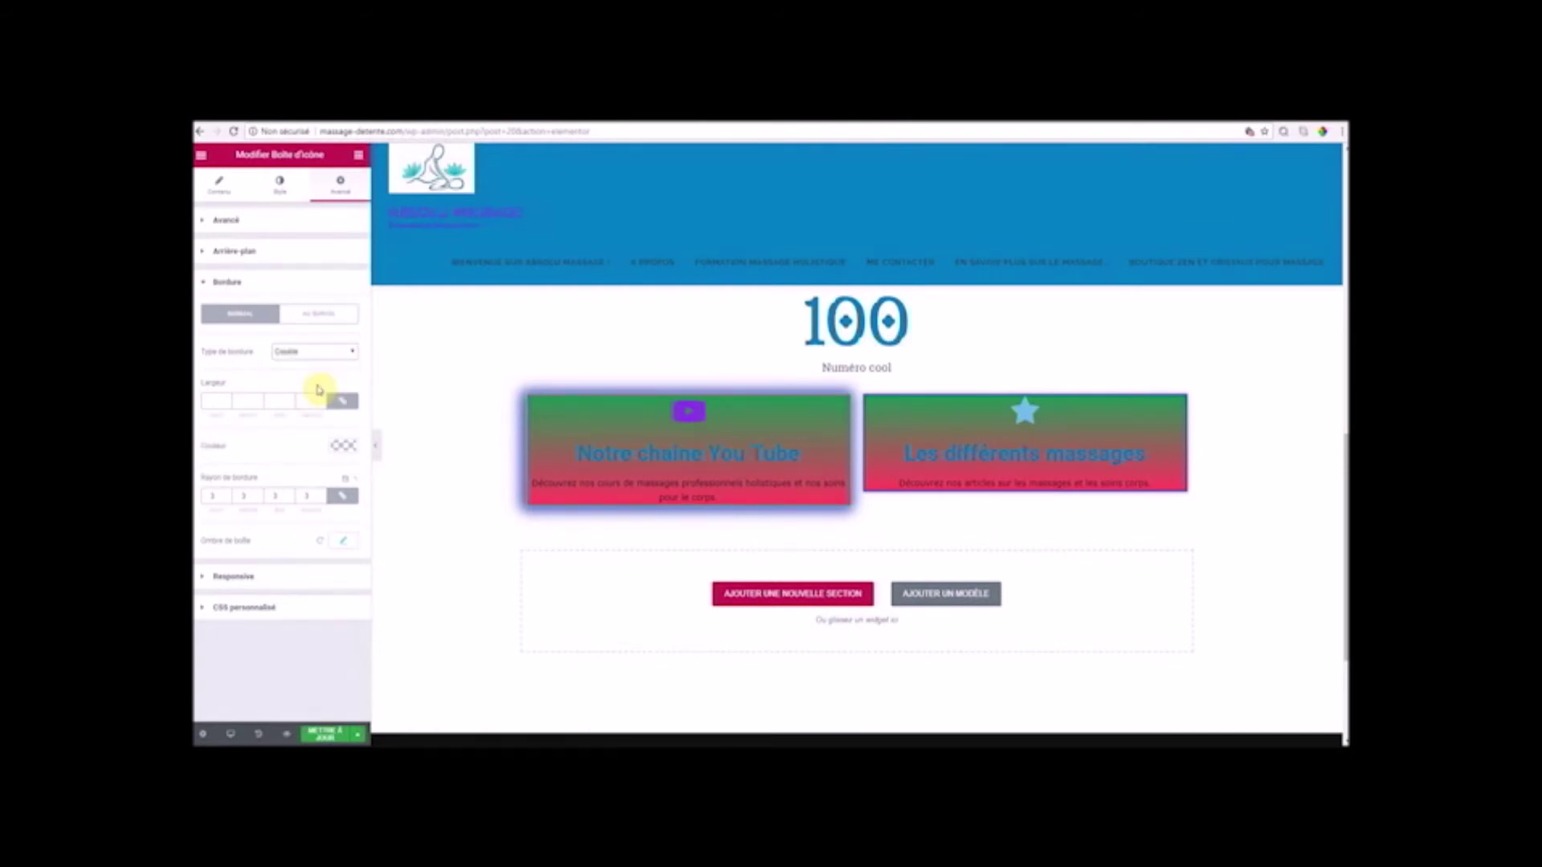
left_click(351, 356)
left_click(317, 395)
left_click(350, 356)
left_click(301, 404)
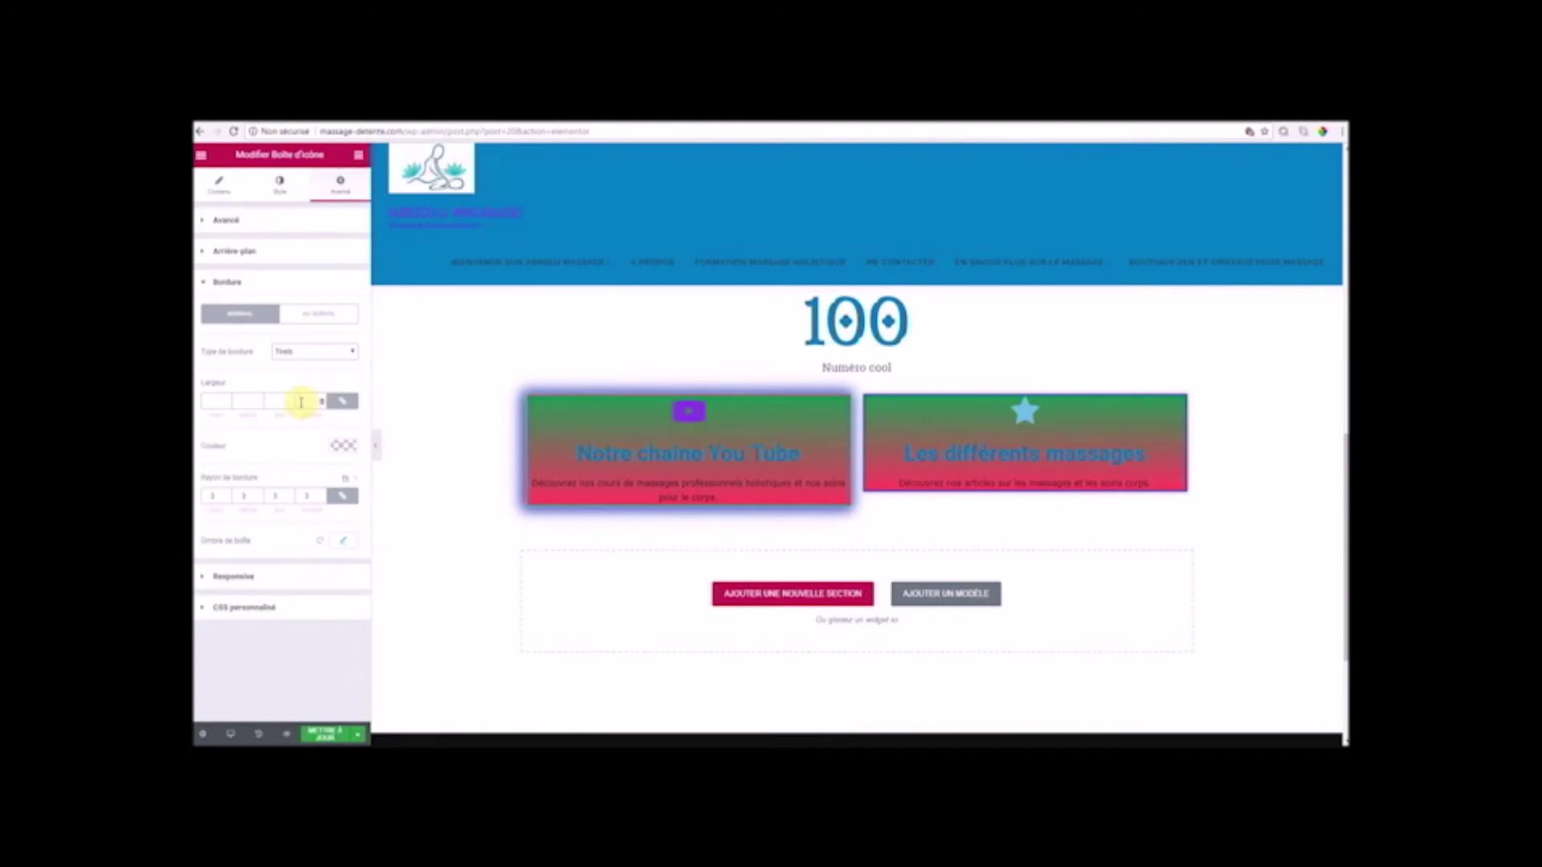
left_click(351, 354)
left_click(321, 366)
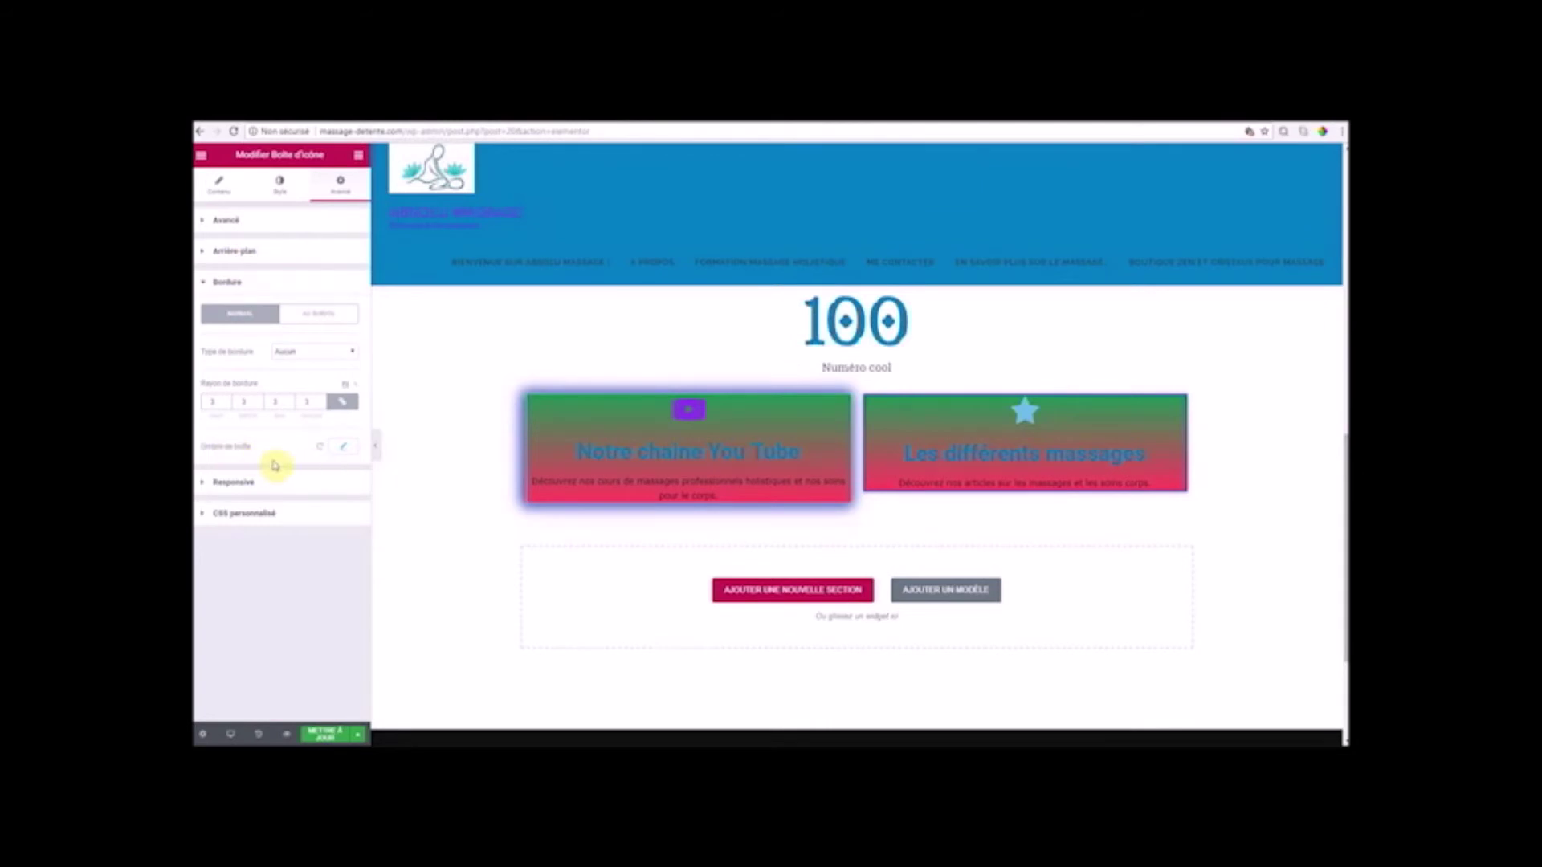
- Set the box shadow position of the "Notre chaine You Tube" box to Position interne
left_click(342, 449)
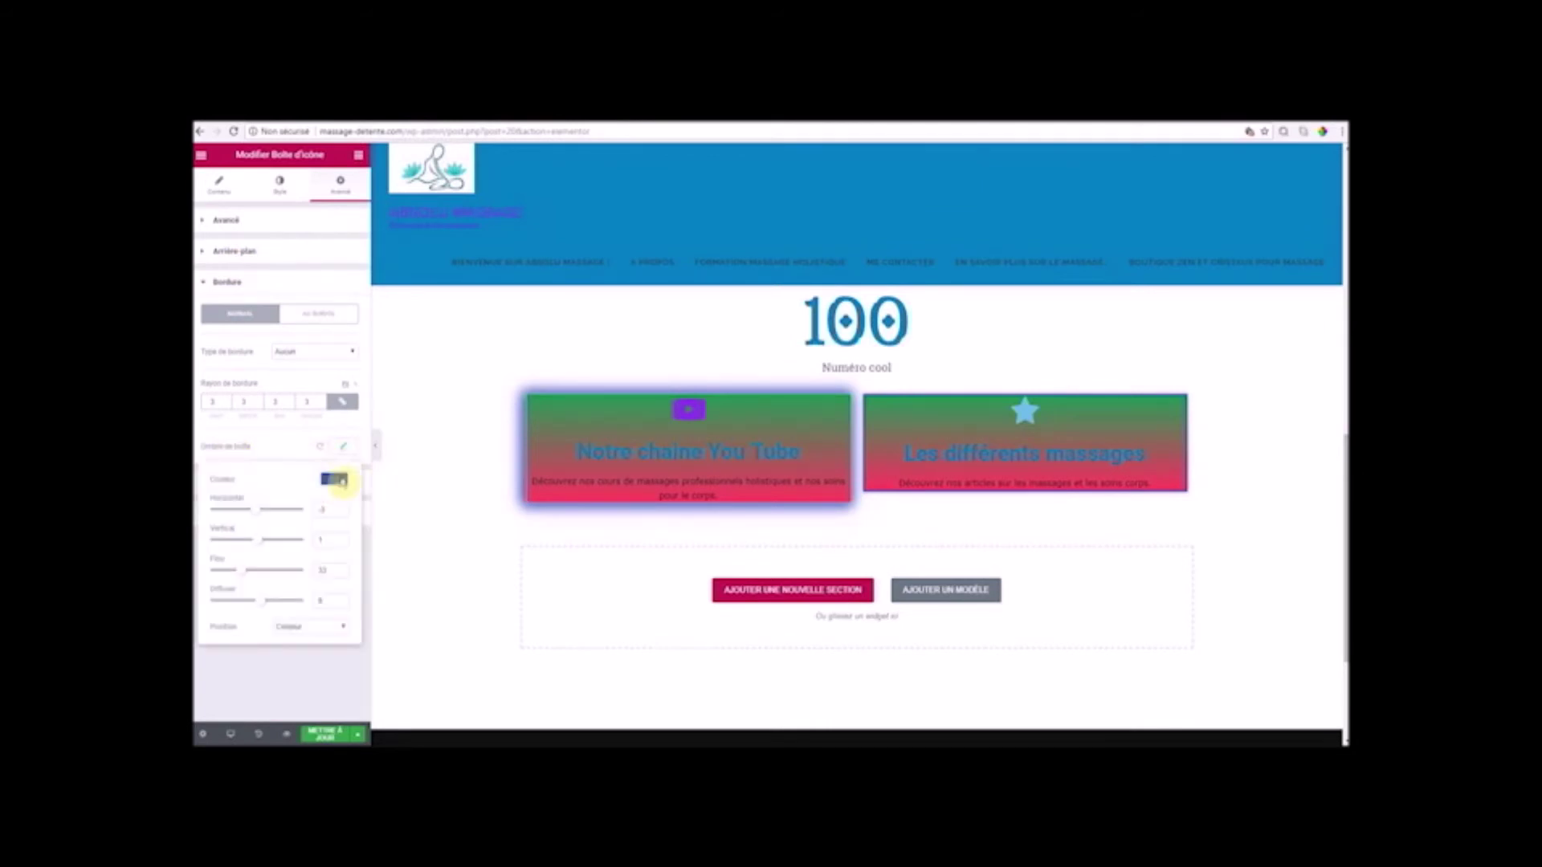
left_click(342, 628)
left_click(337, 650)
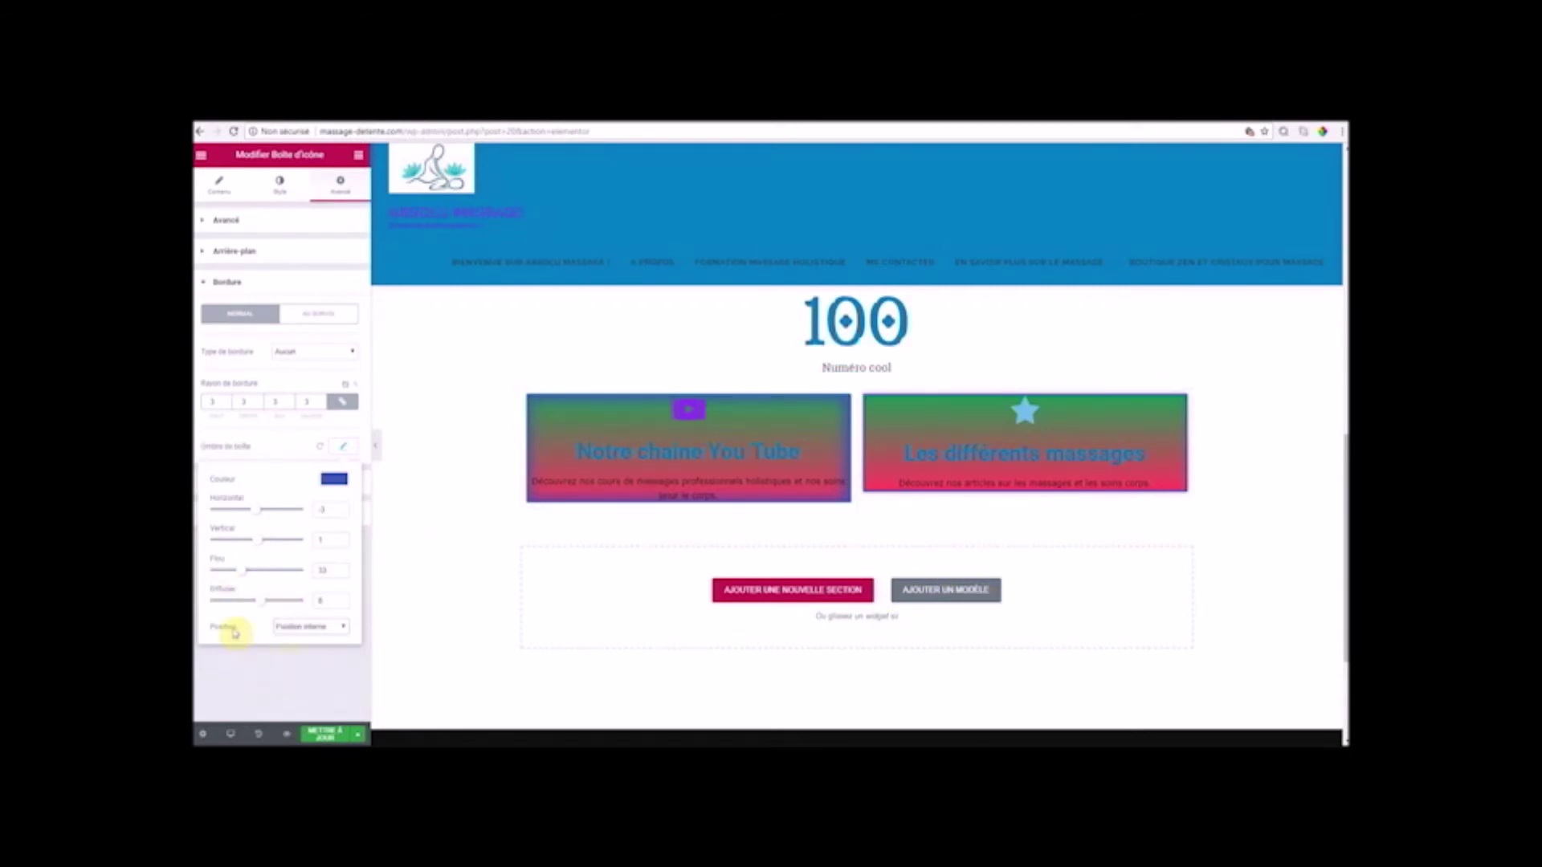
left_click(301, 685)
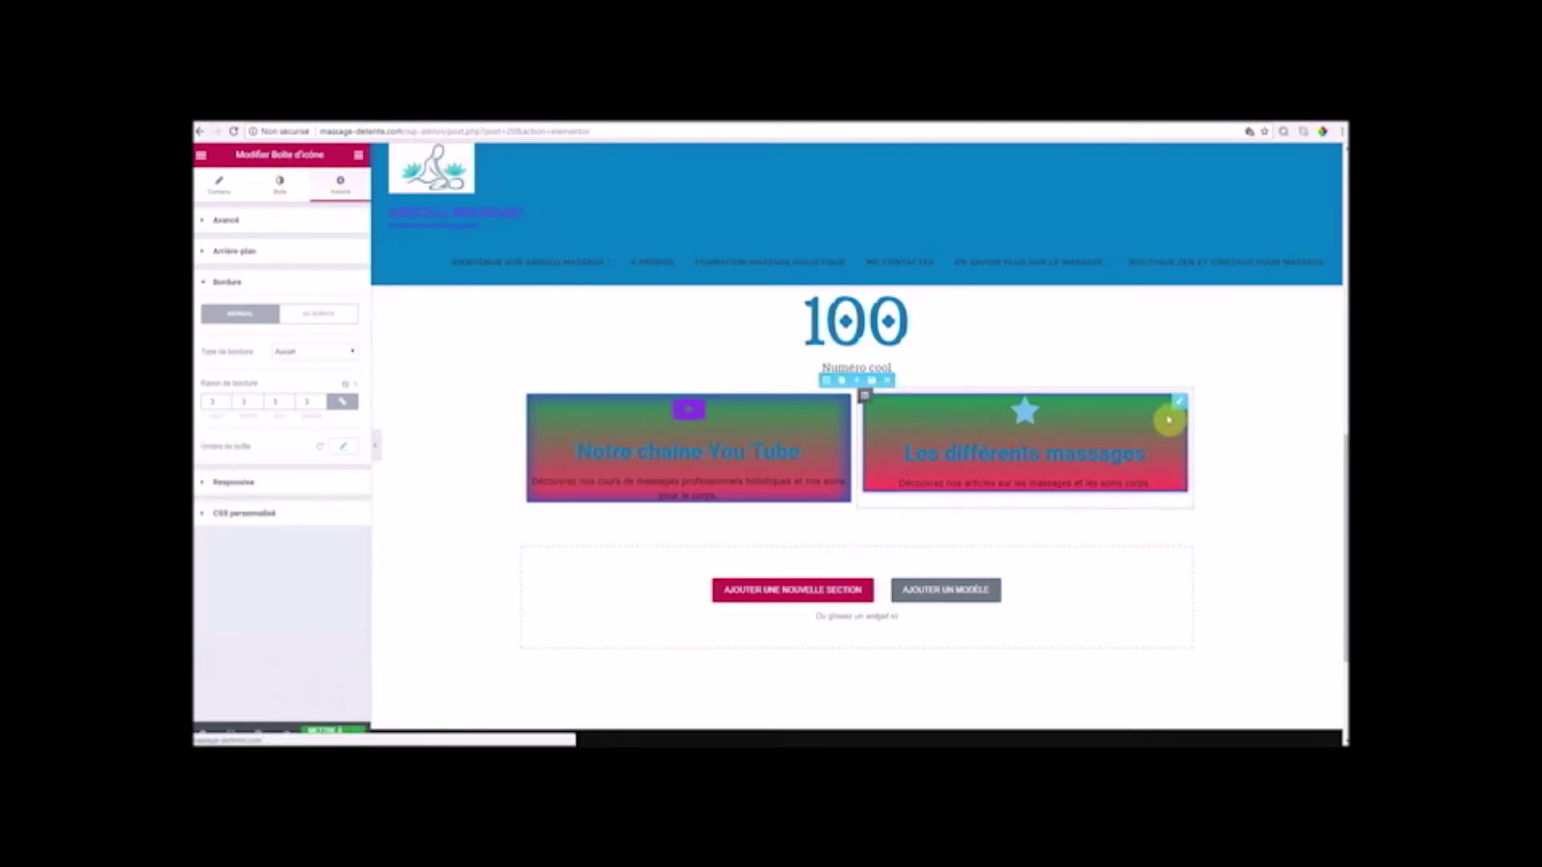
- Check the background and border colour of the "Les différents massages" box and set its box shadow position to Position interne
left_click(1046, 470)
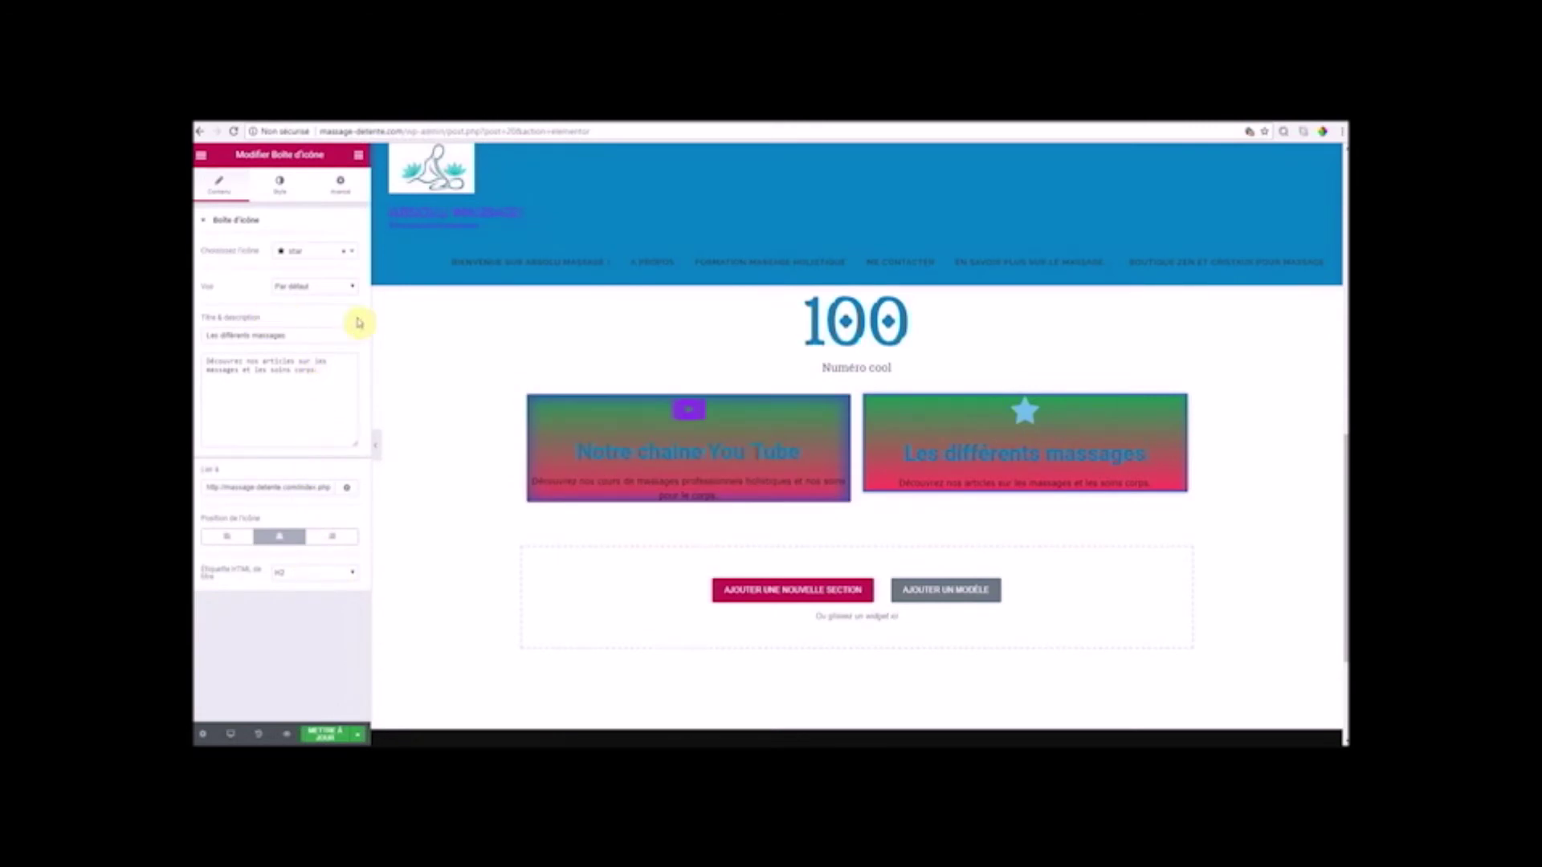
left_click(341, 183)
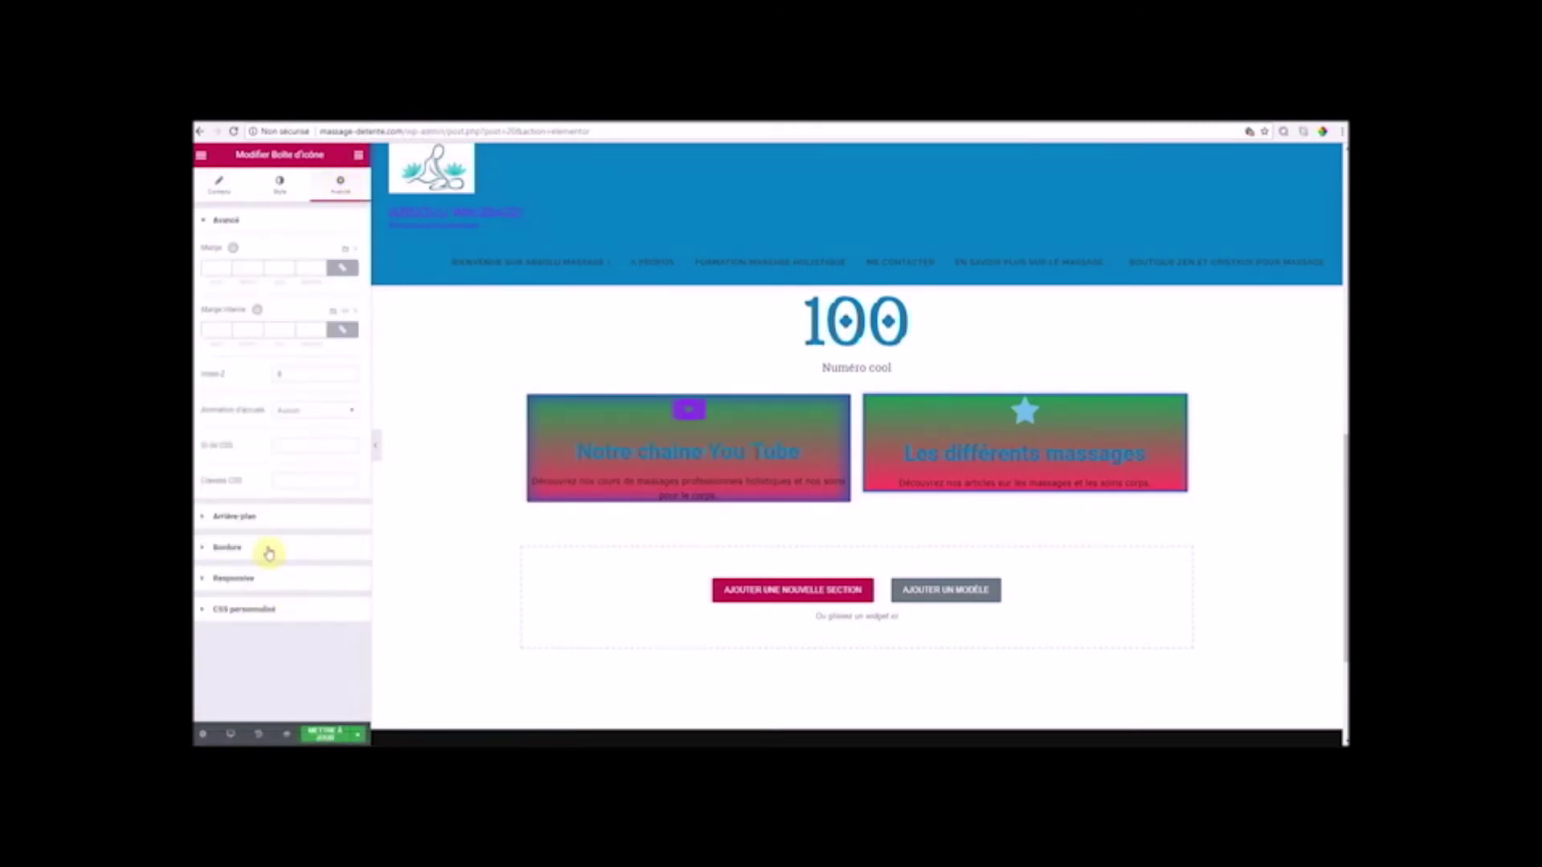
left_click(243, 524)
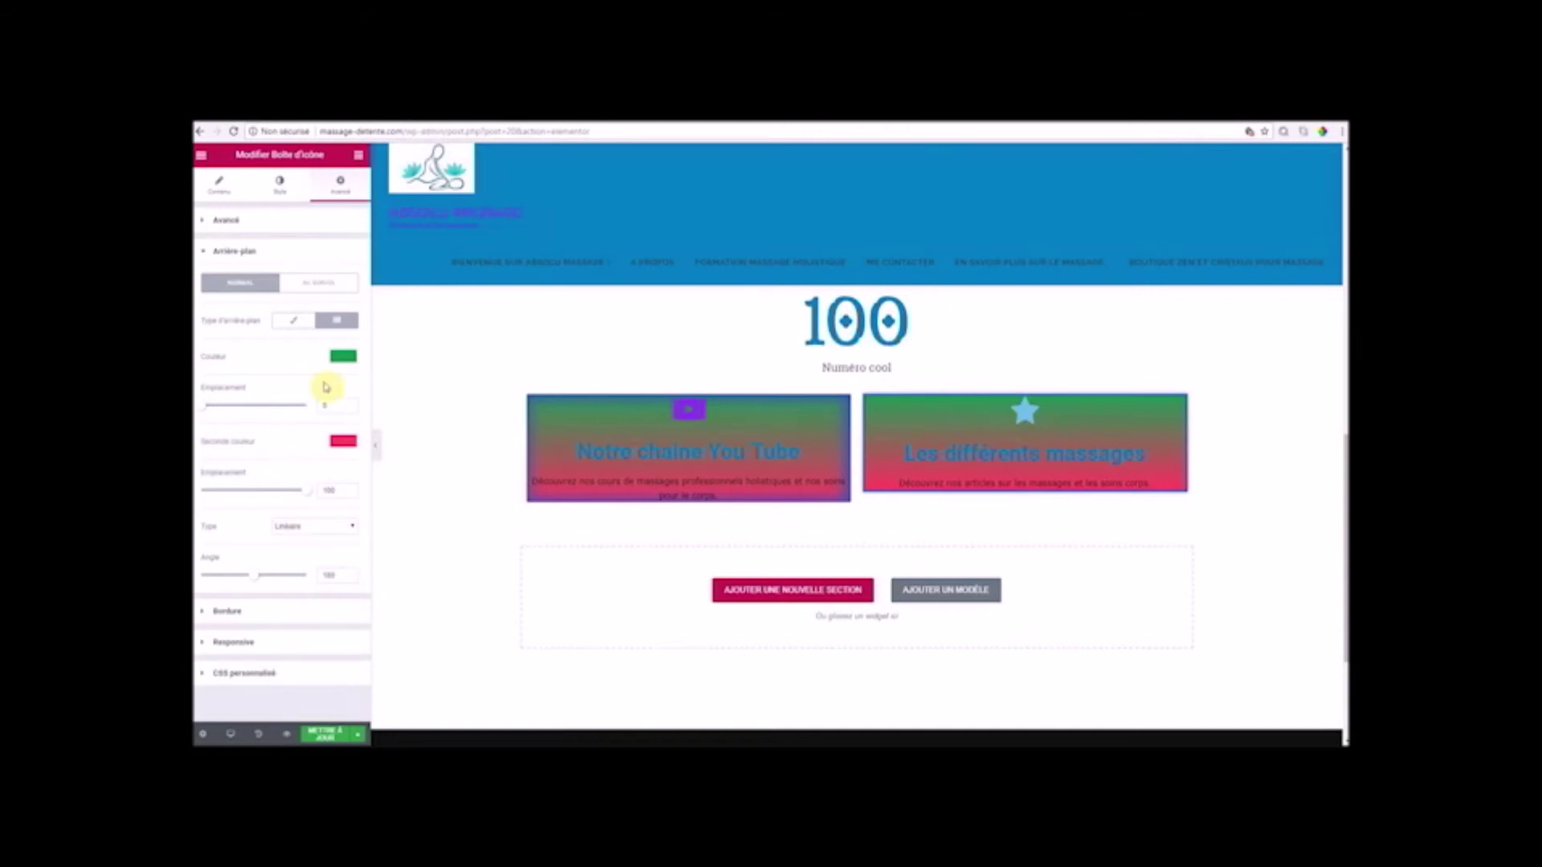
left_click(228, 612)
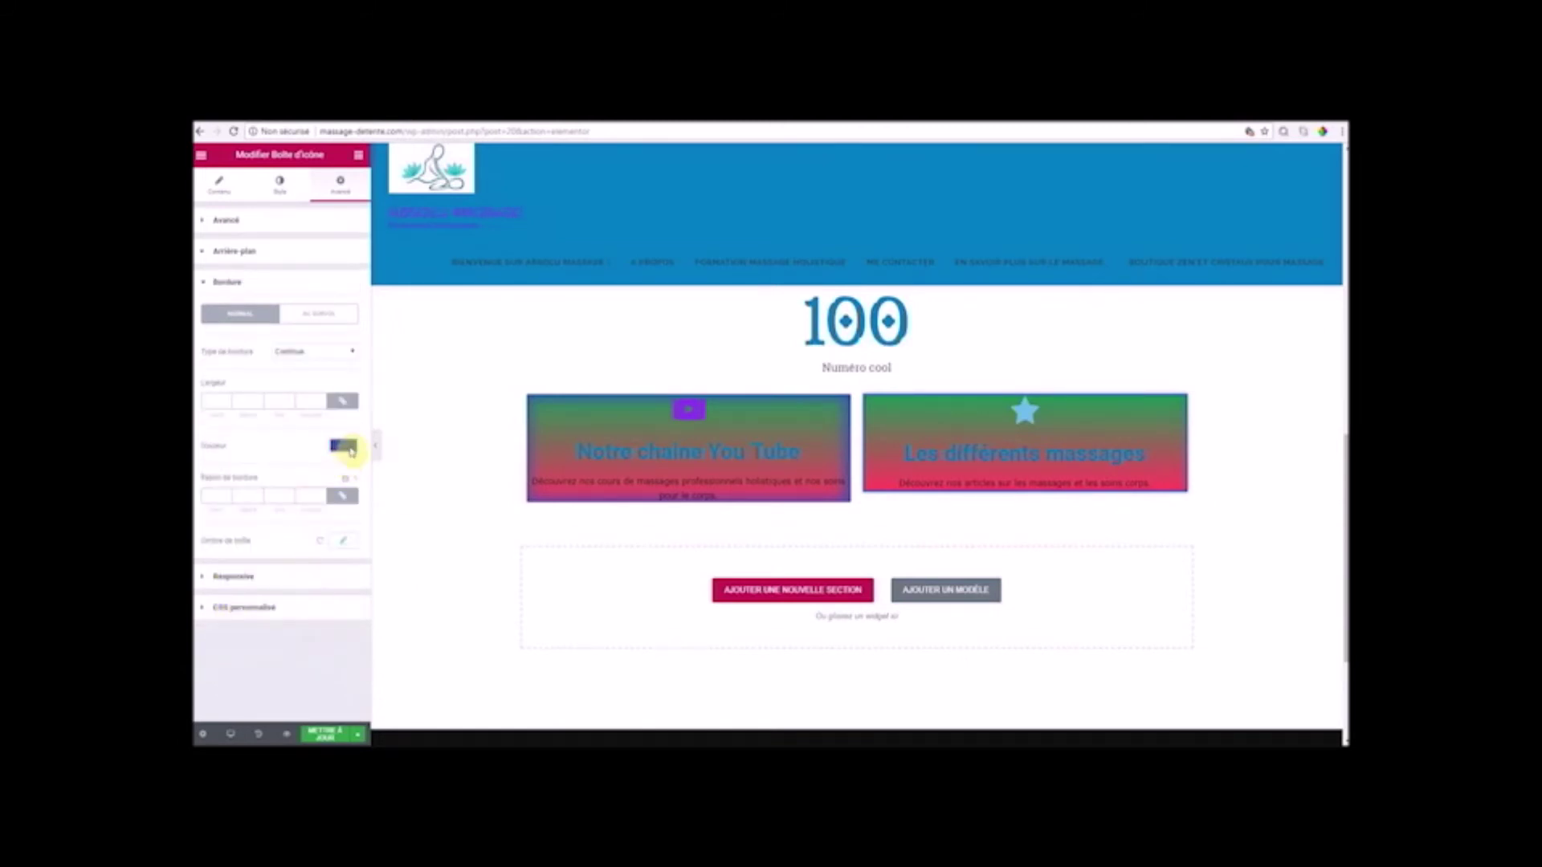
left_click(347, 446)
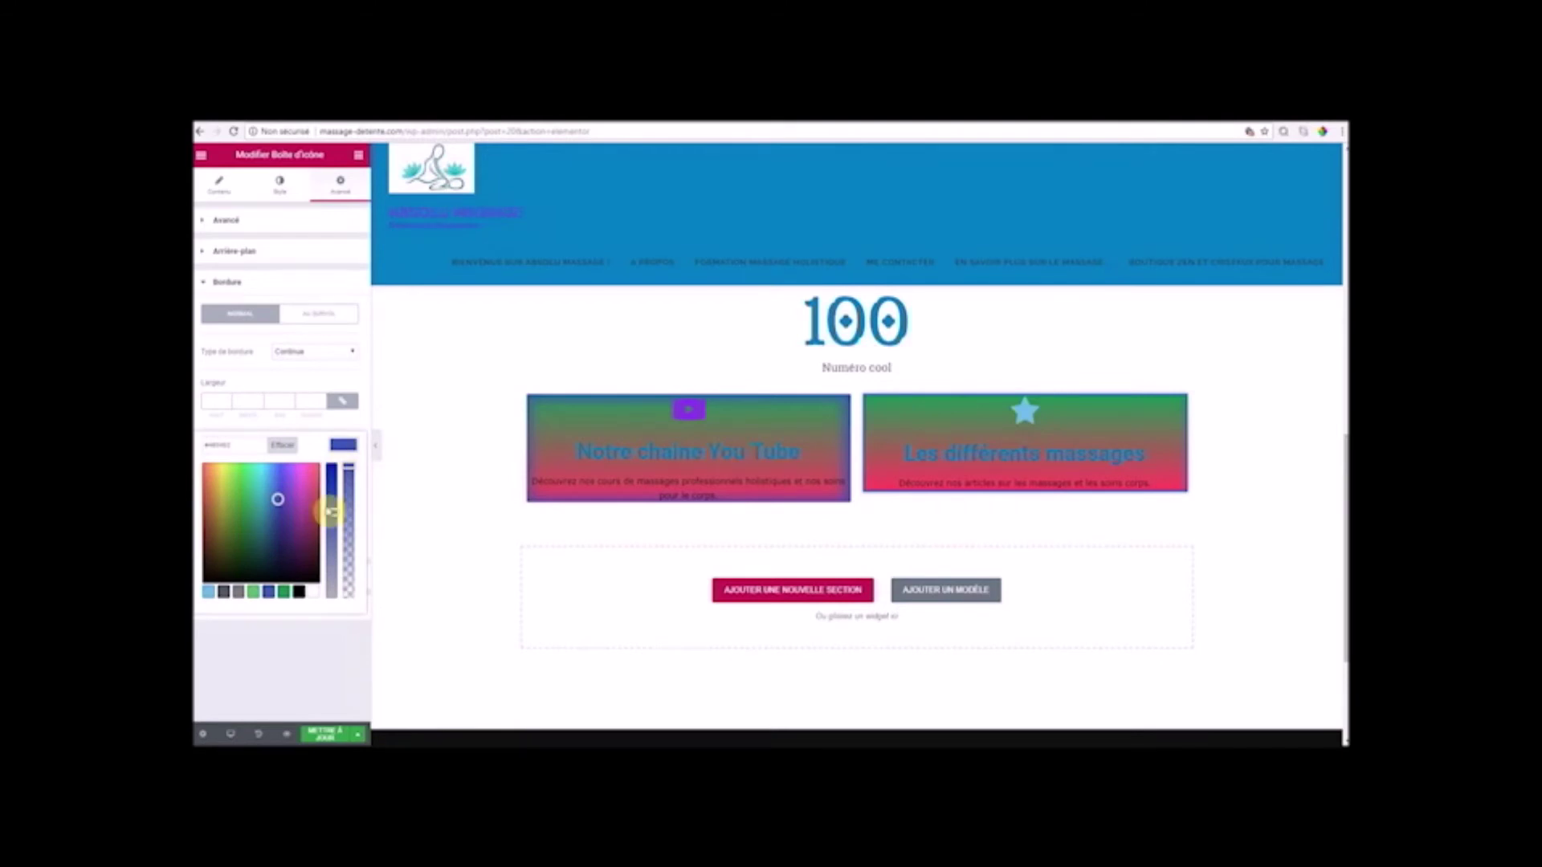
left_click(347, 447)
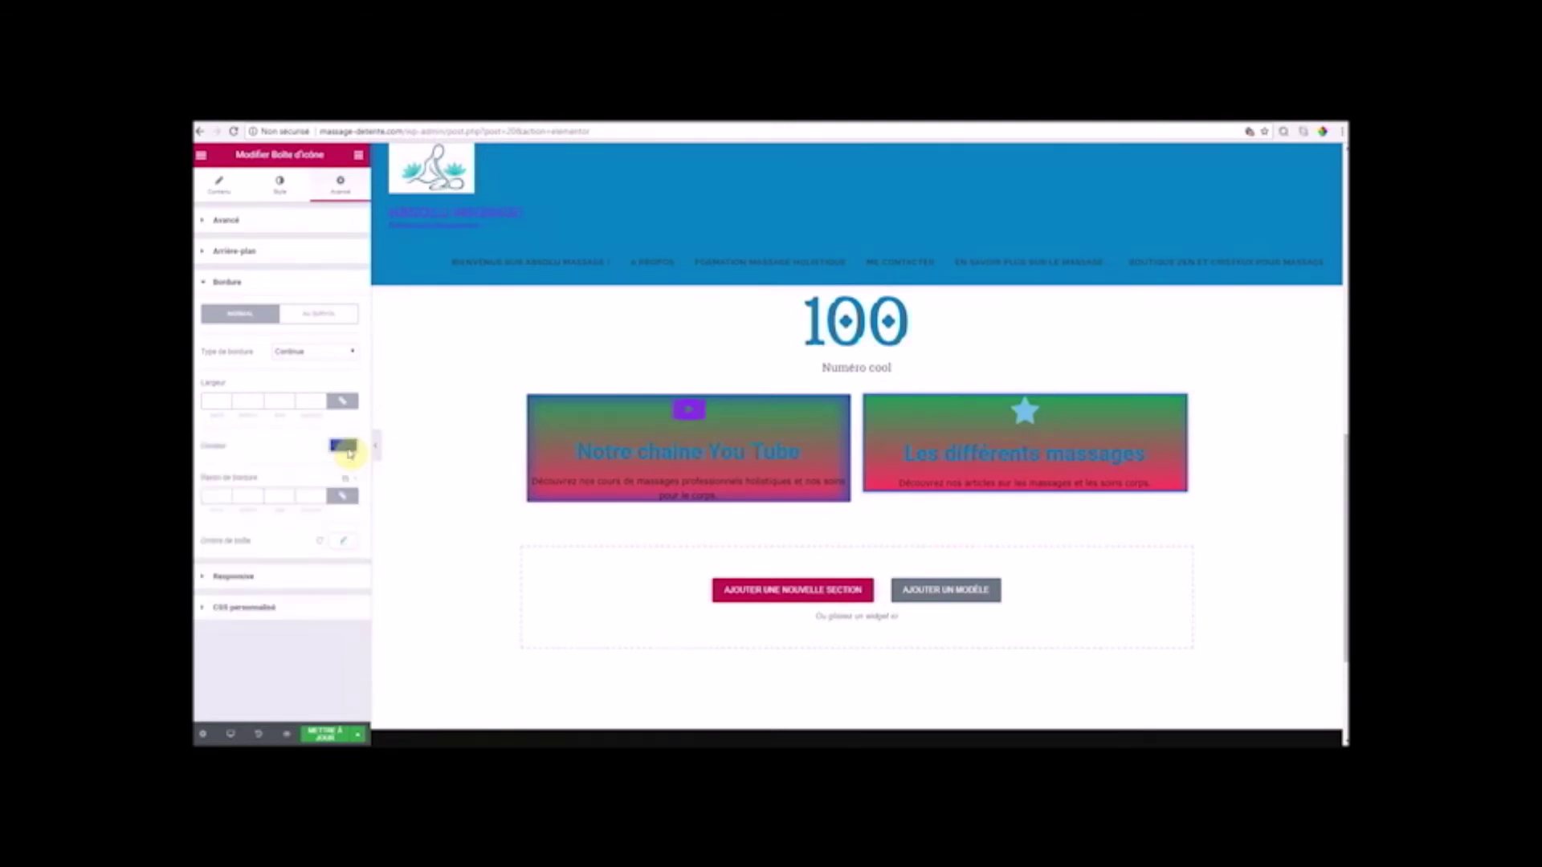
left_click(343, 540)
scroll(328, 616, "down", 1)
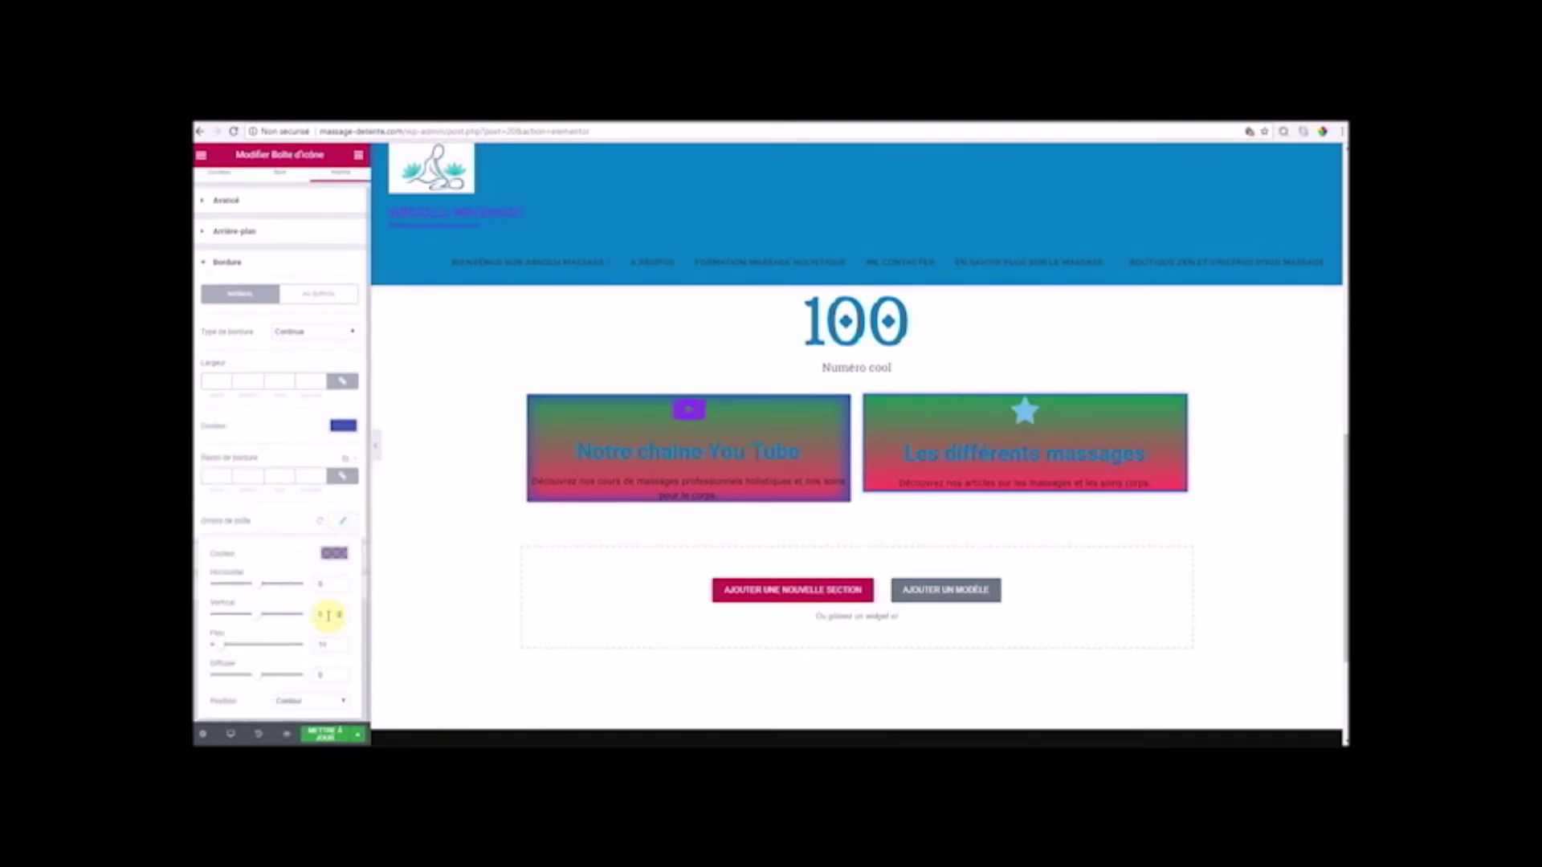
left_click(328, 704)
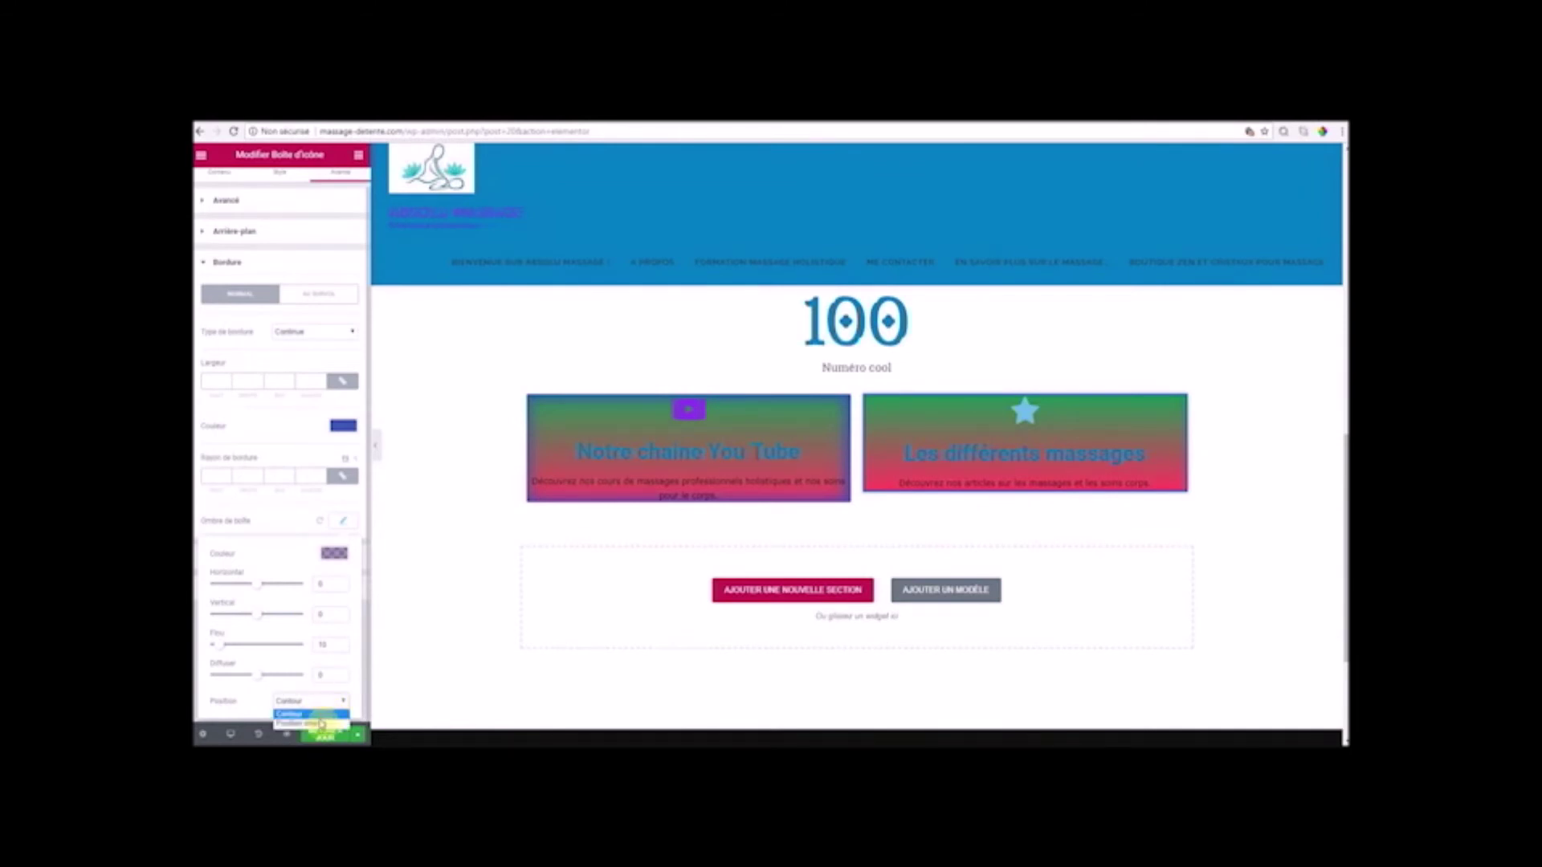
left_click(321, 731)
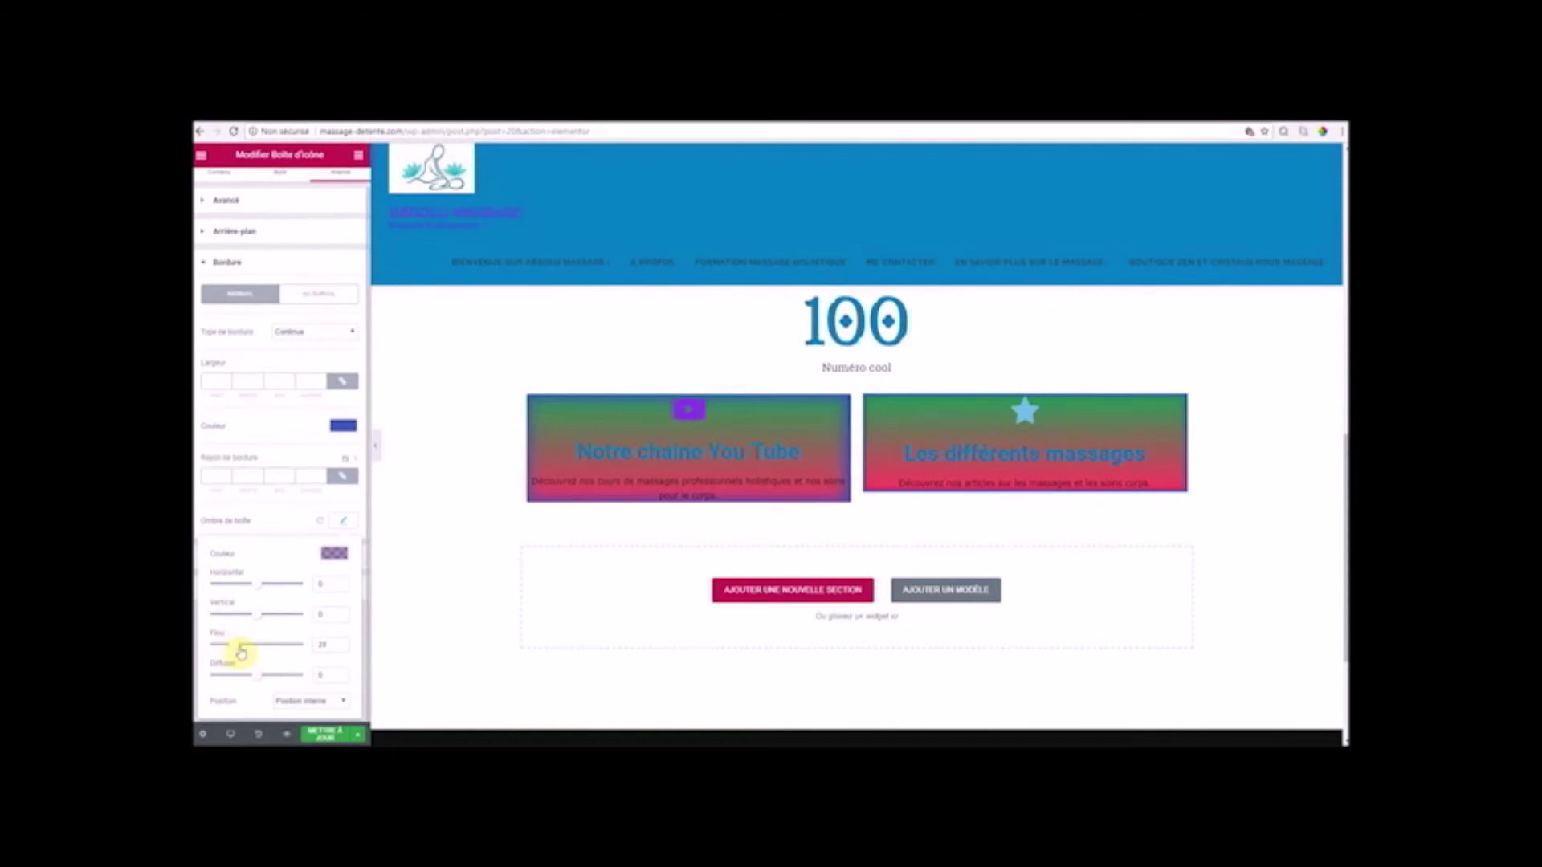
- Adjust the "Les différents massages" inner shadow to about -7 horizontal, 12 vertical and 26 blur, and set the border radius to 3
left_click_drag(264, 621, 232, 584)
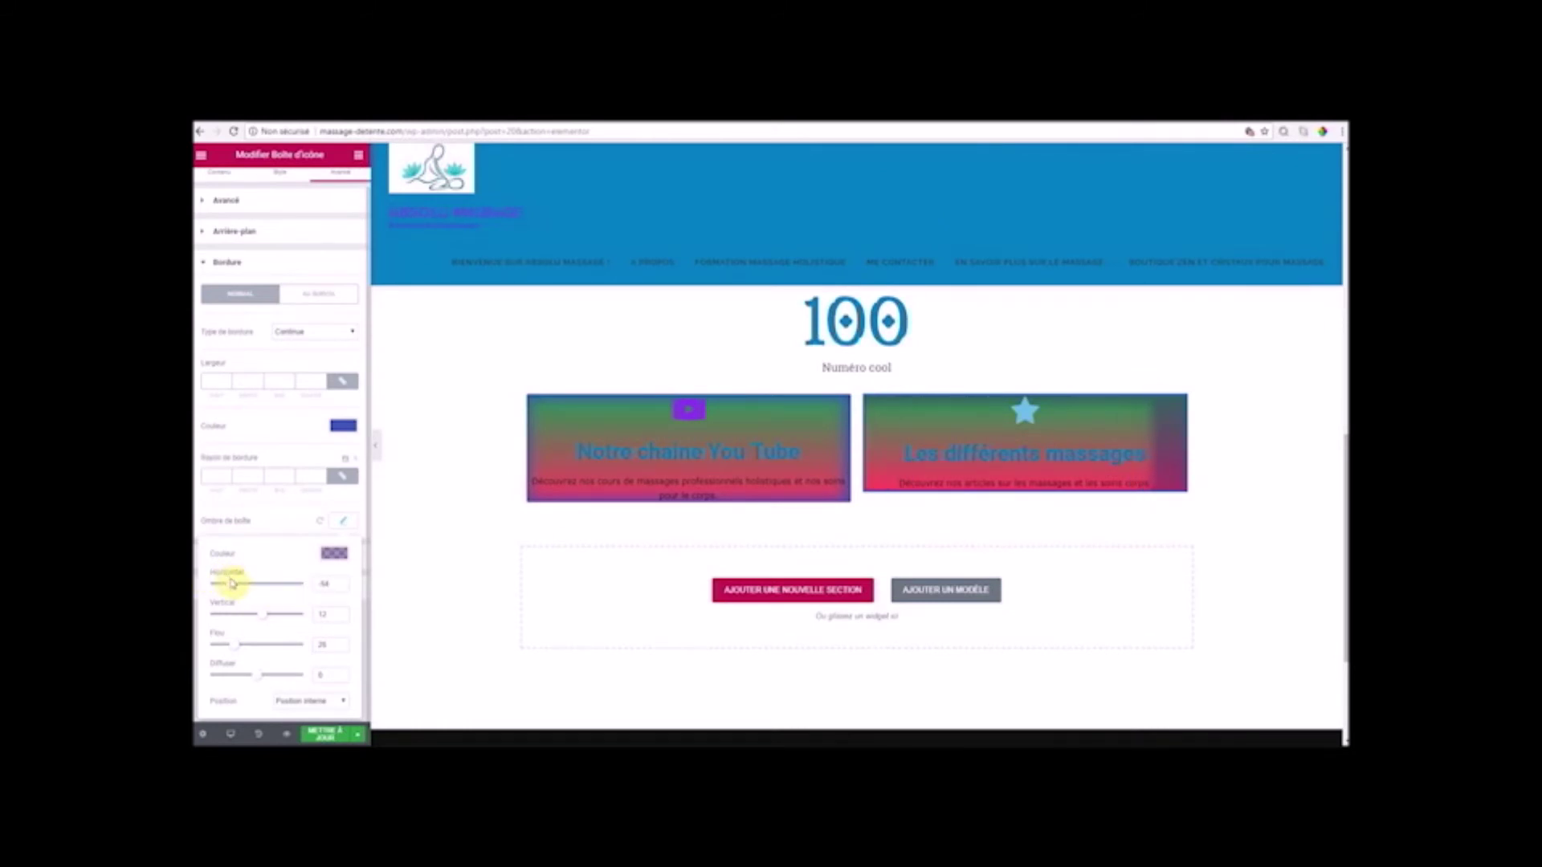
left_click(322, 479)
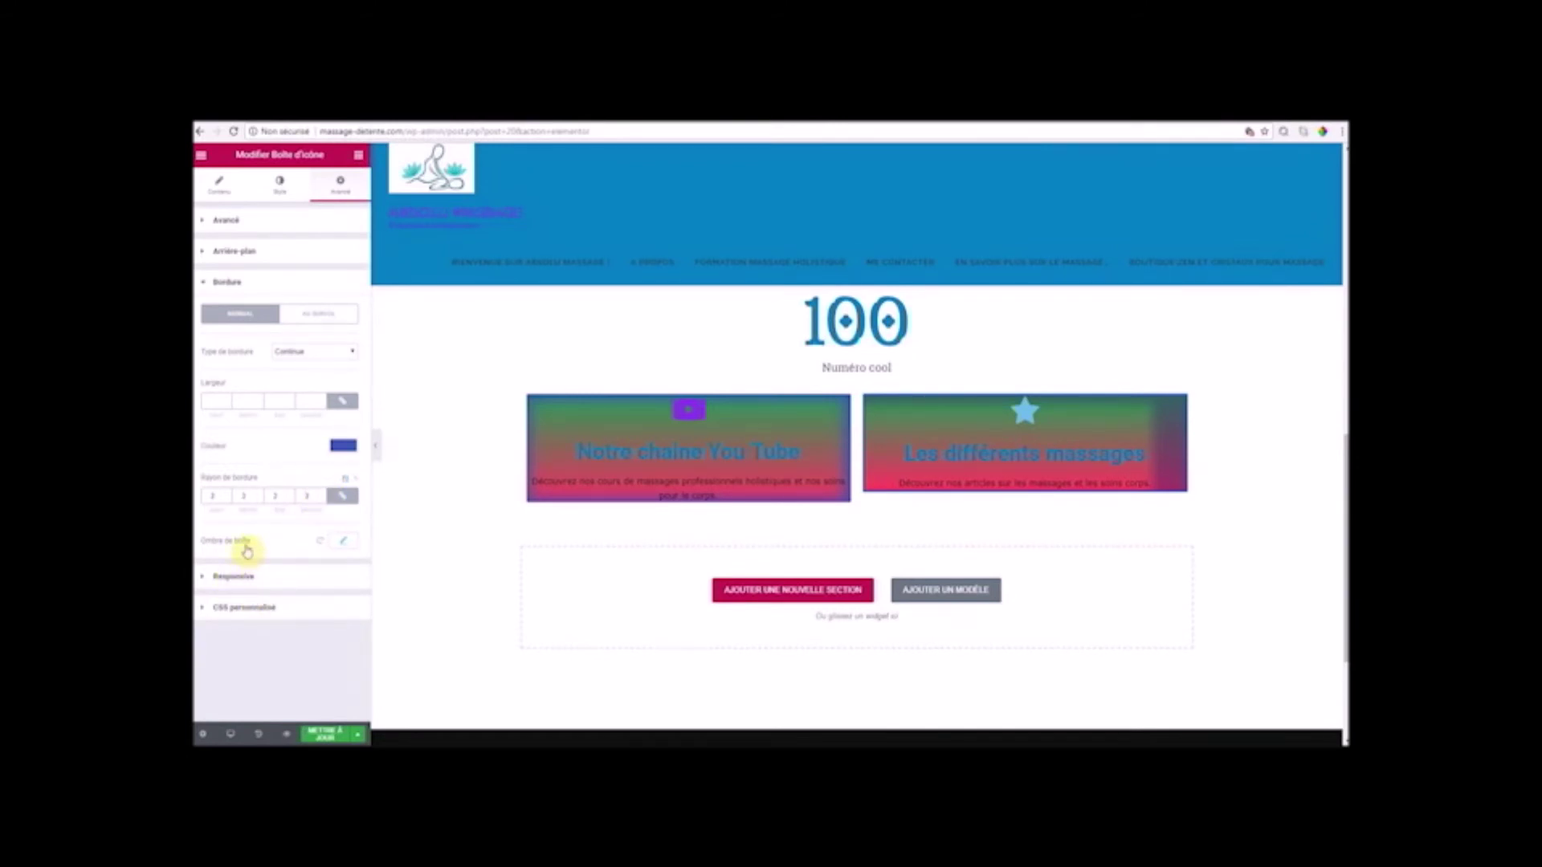
left_click(346, 545)
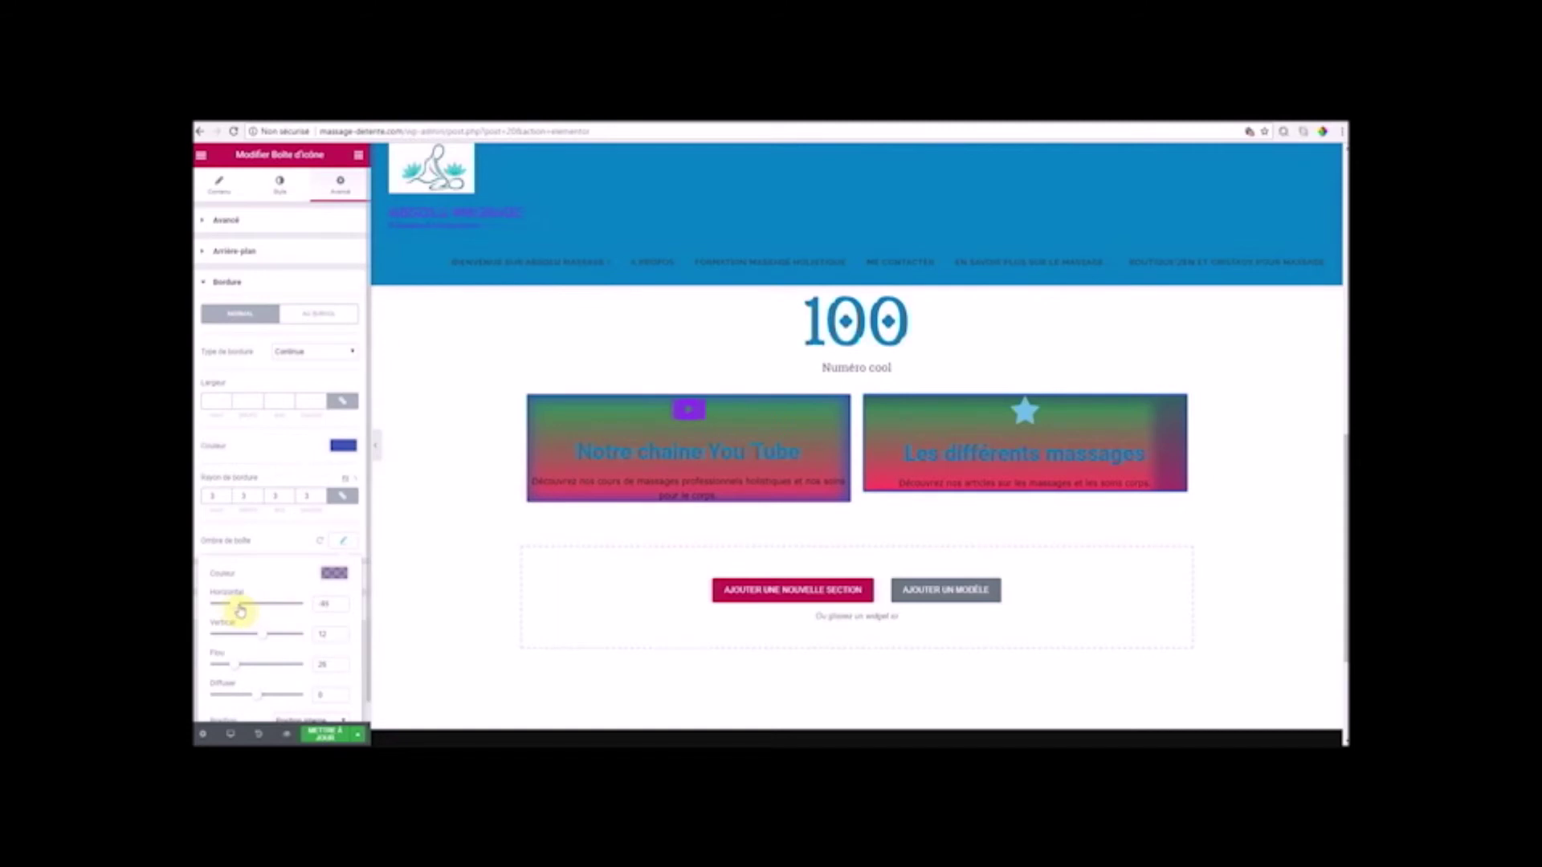
left_click_drag(255, 612, 258, 609)
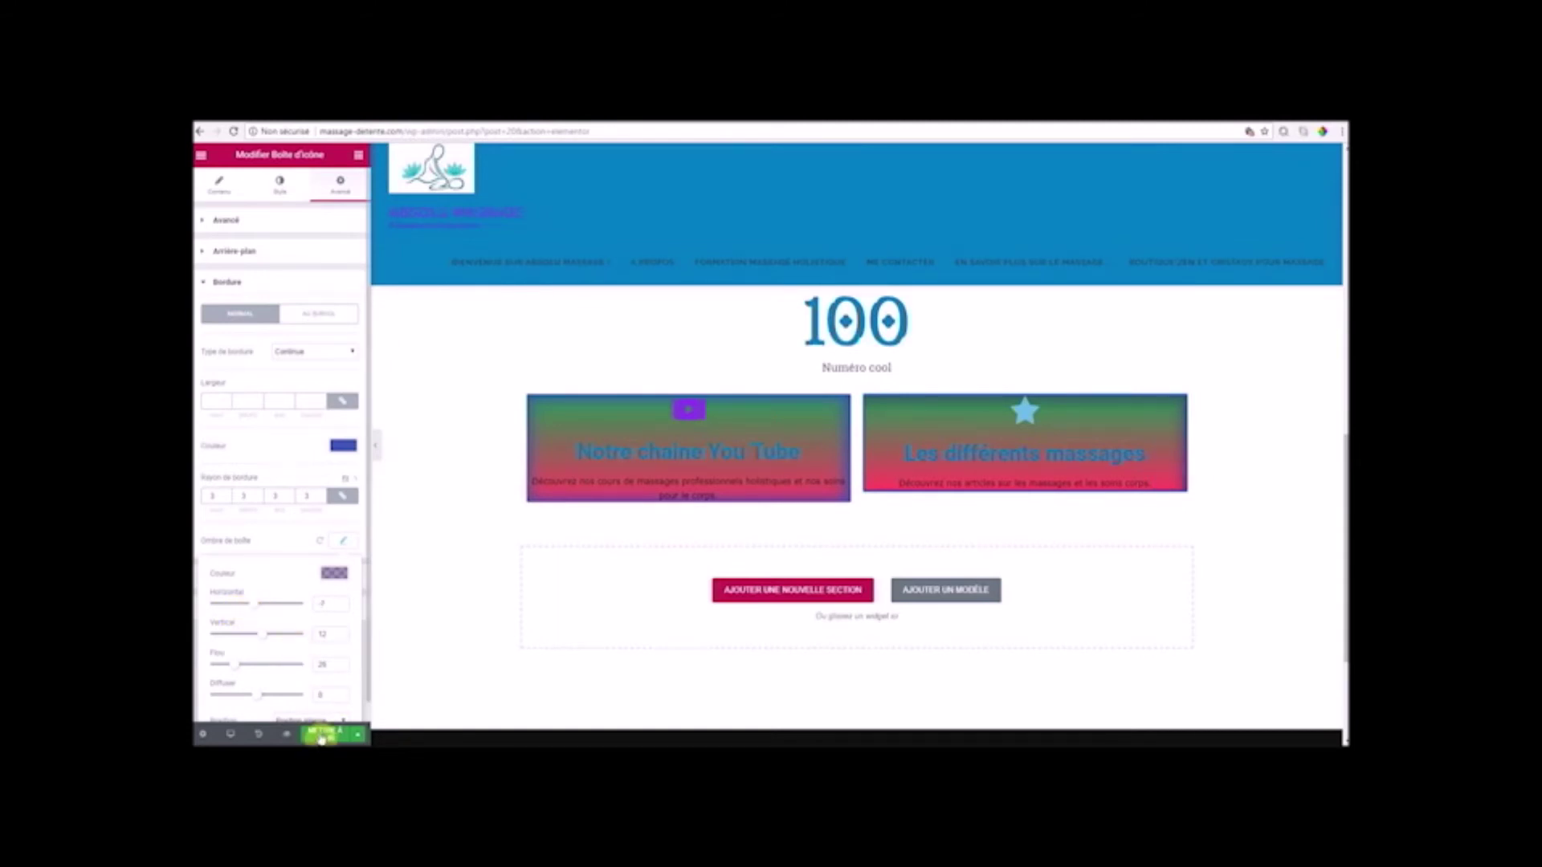
- Try the Double border type on the "Les différents massages" box, then choose Rainure with a border width of -2
scroll(348, 608, "down", 1)
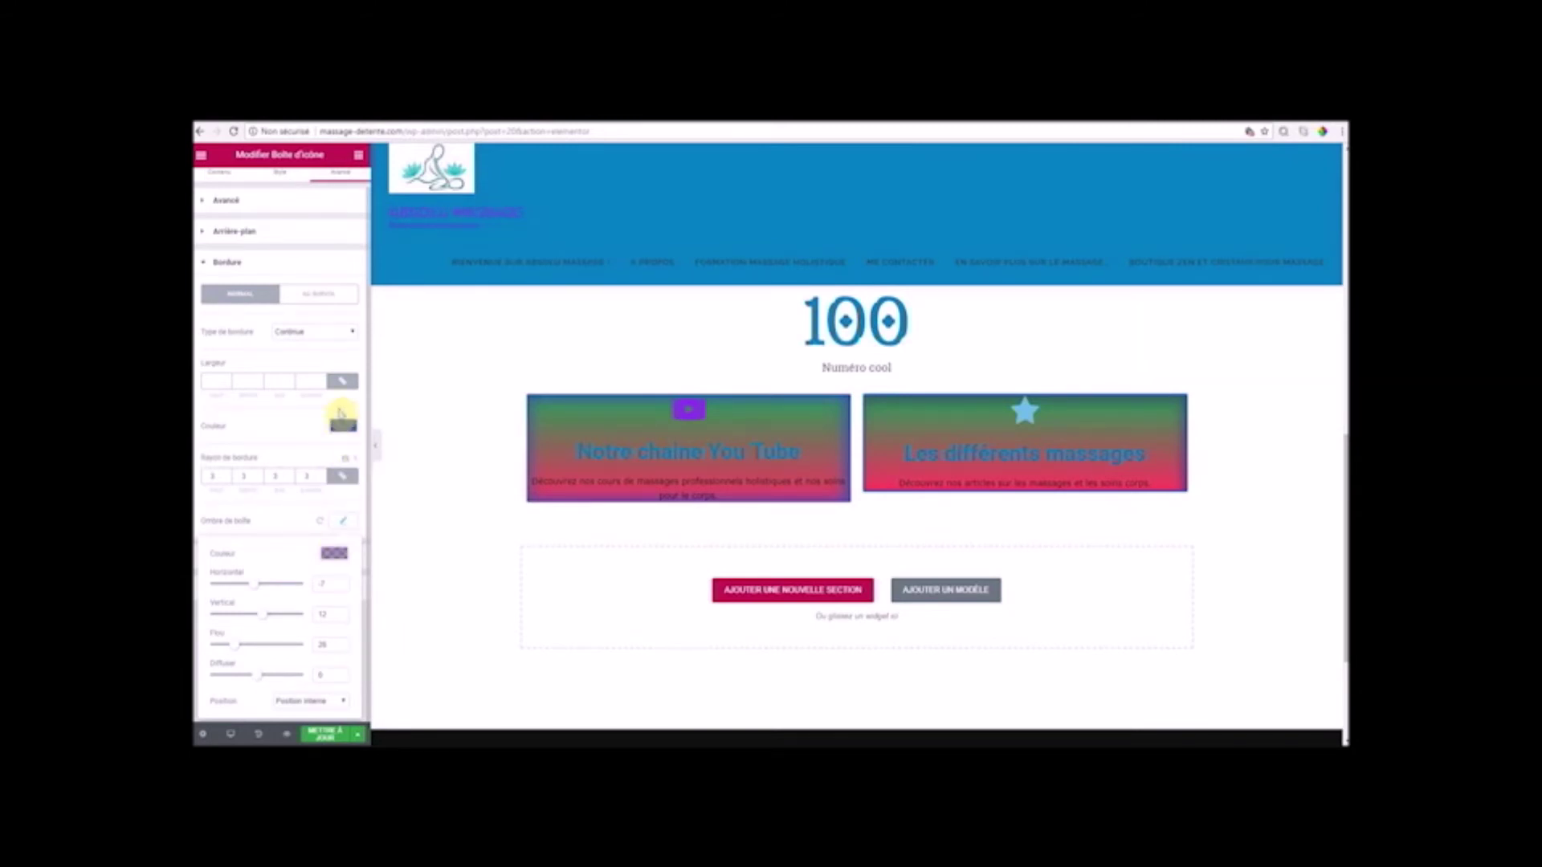
left_click(342, 336)
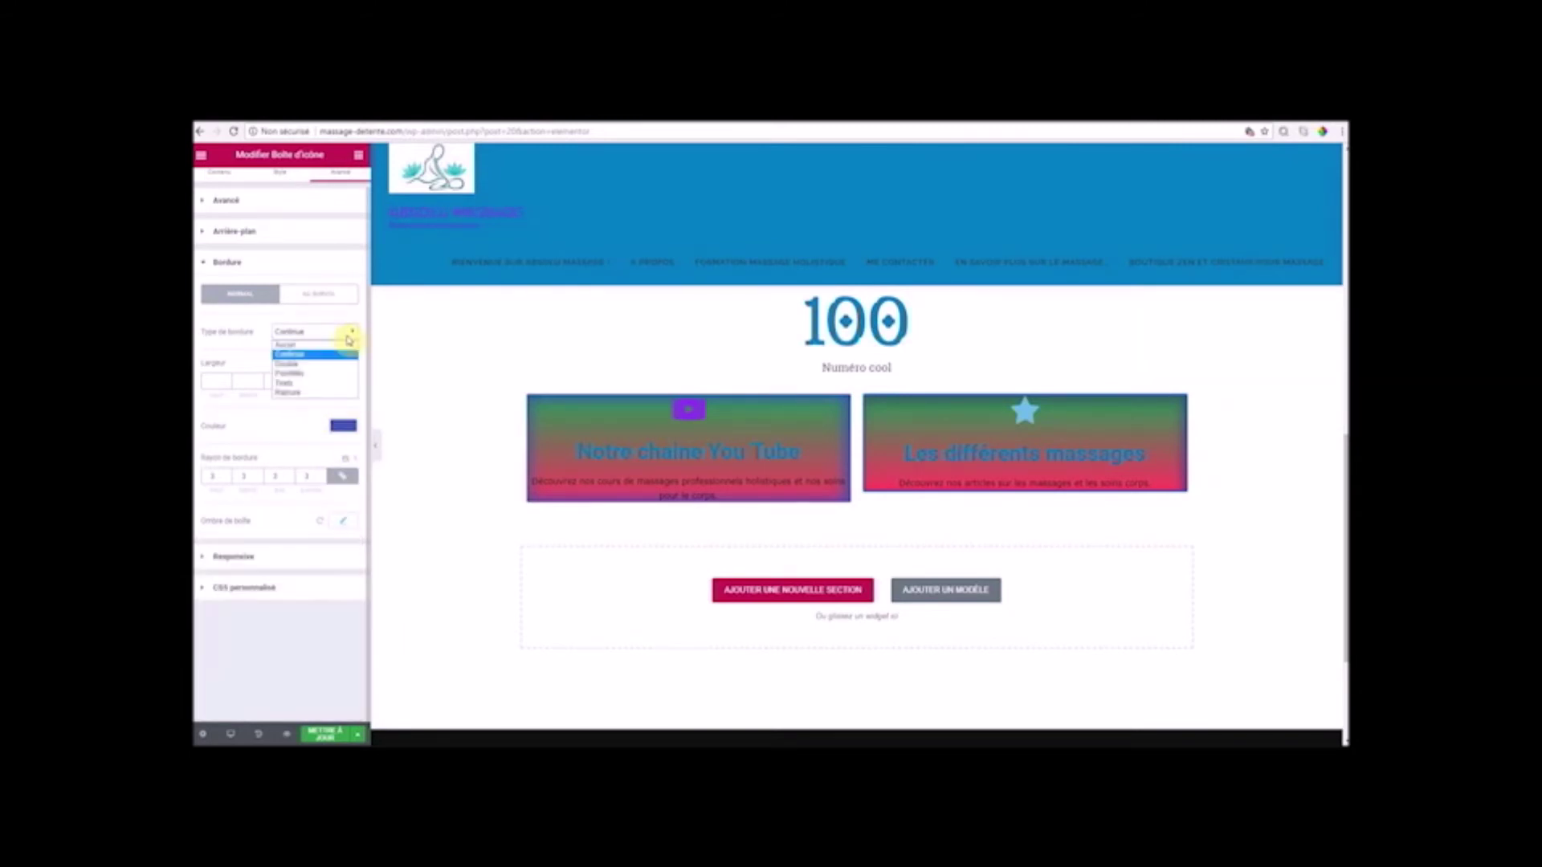
left_click(313, 366)
left_click(331, 354)
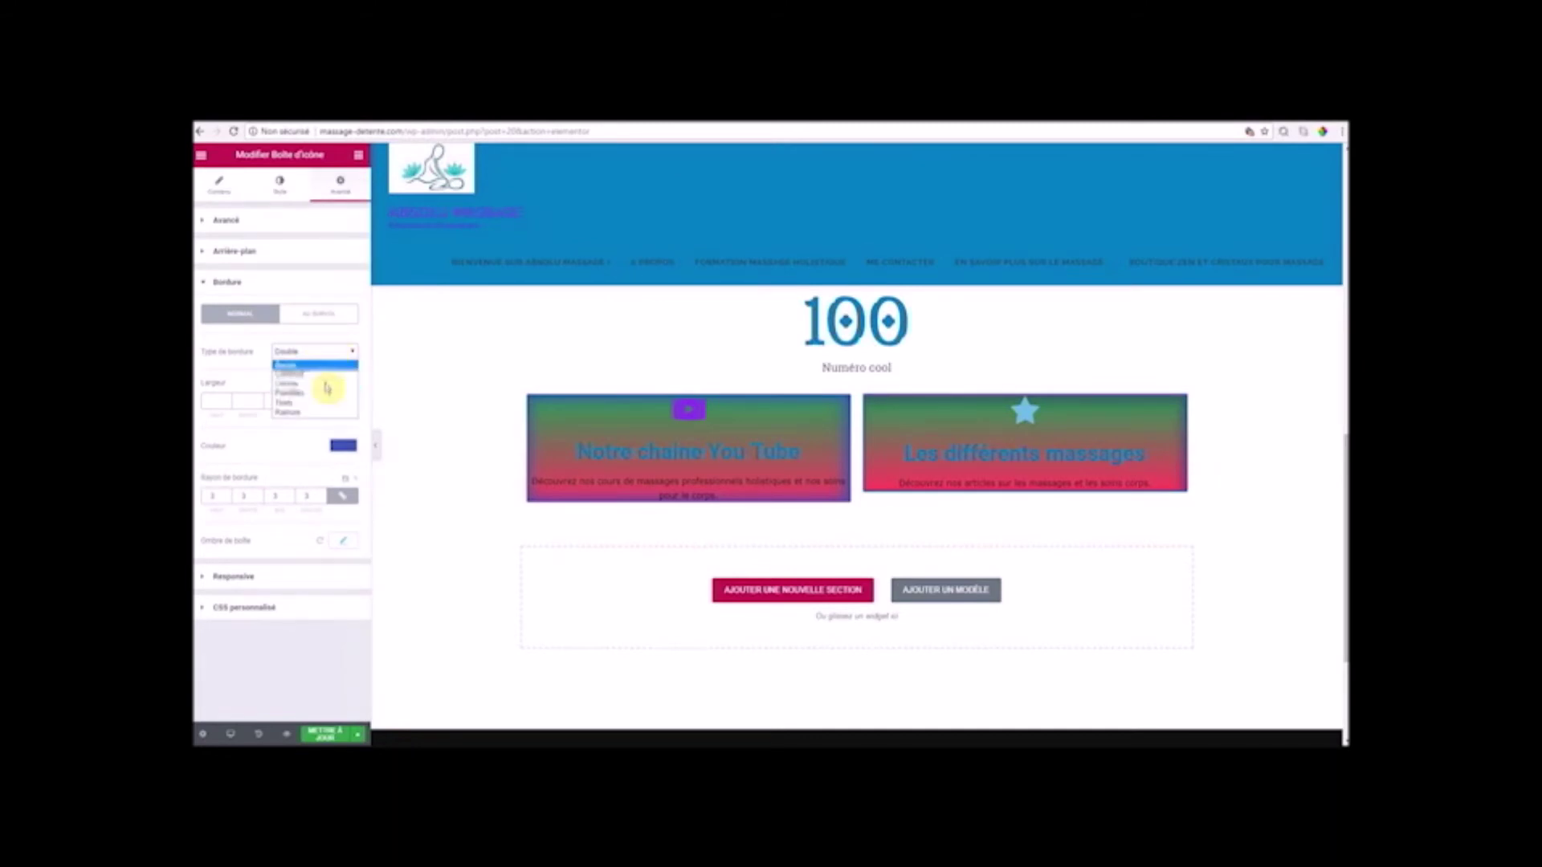
left_click(306, 415)
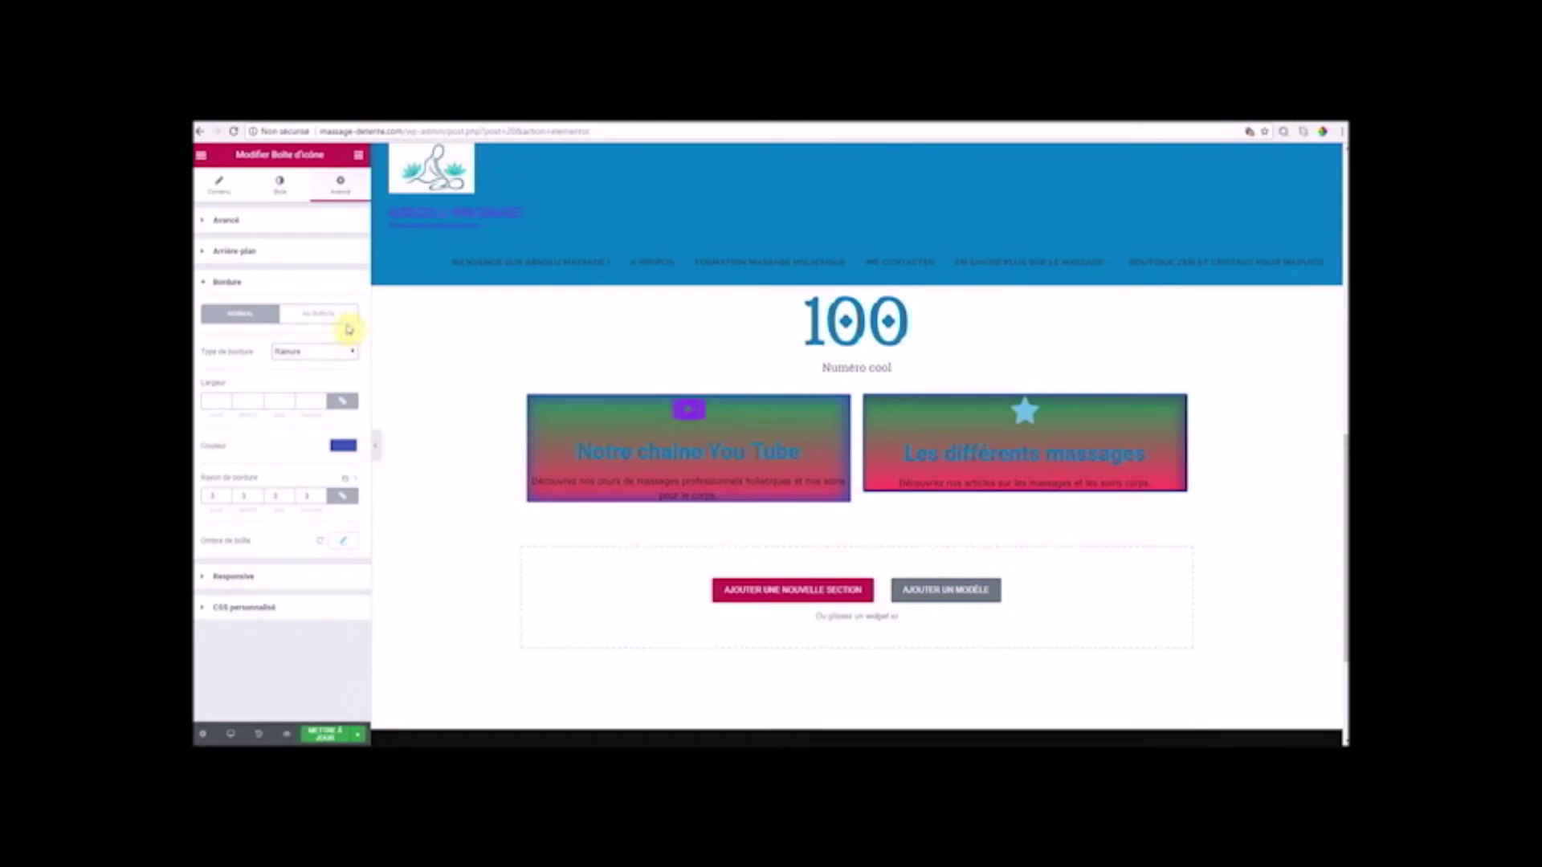
left_click(322, 402)
left_click(322, 401)
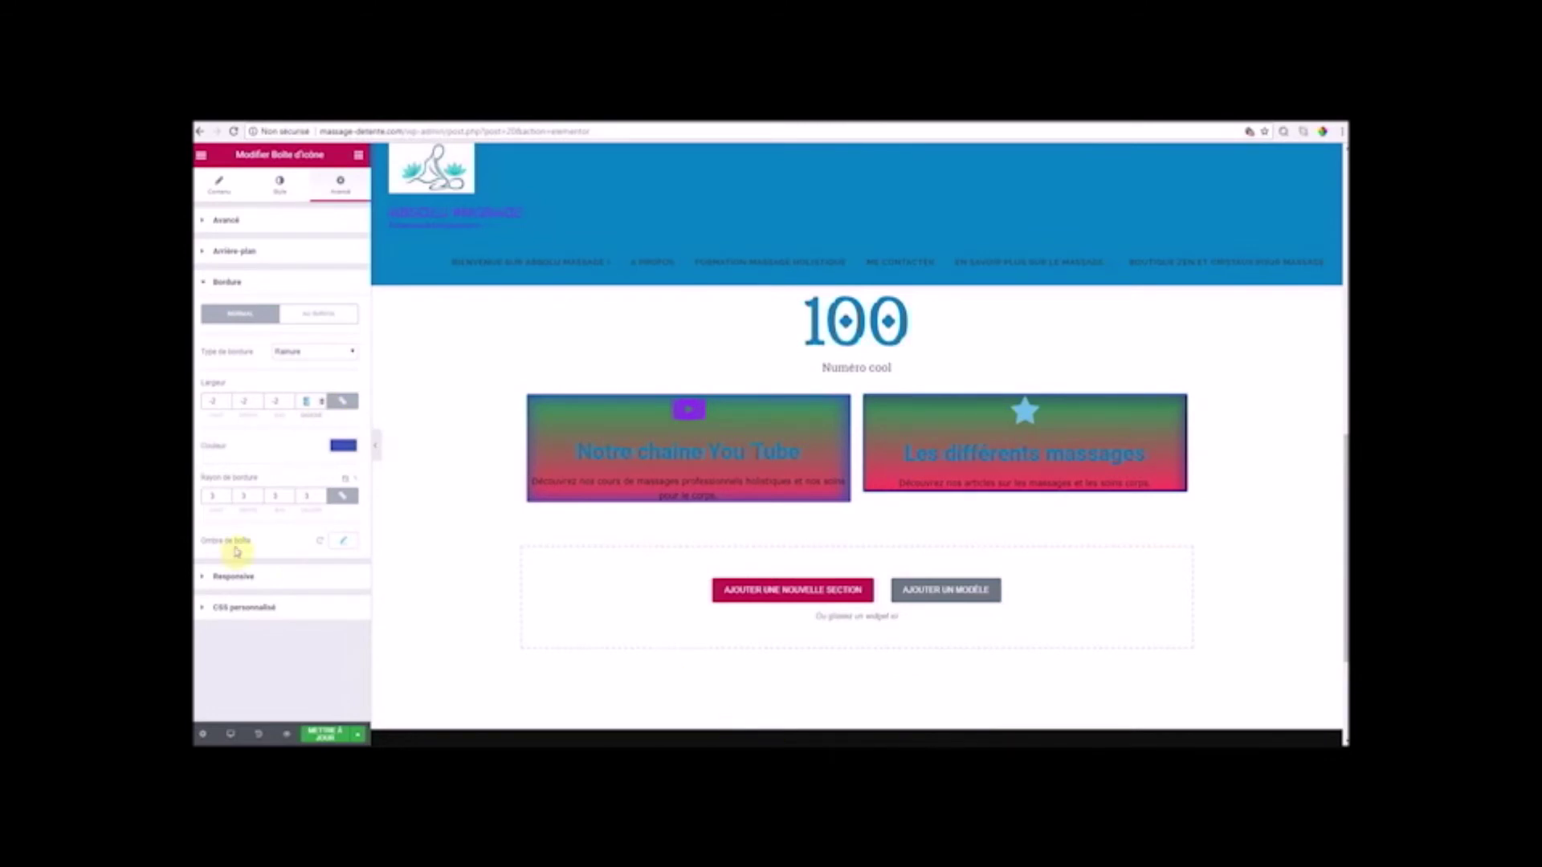
- Replace the gradient background of the "Les différents massages" box with a classic solid green one and check its hover background settings
left_click(236, 251)
mouse_move(220, 412)
left_mouse_down()
mouse_move(282, 407)
mouse_move(223, 407)
left_mouse_up()
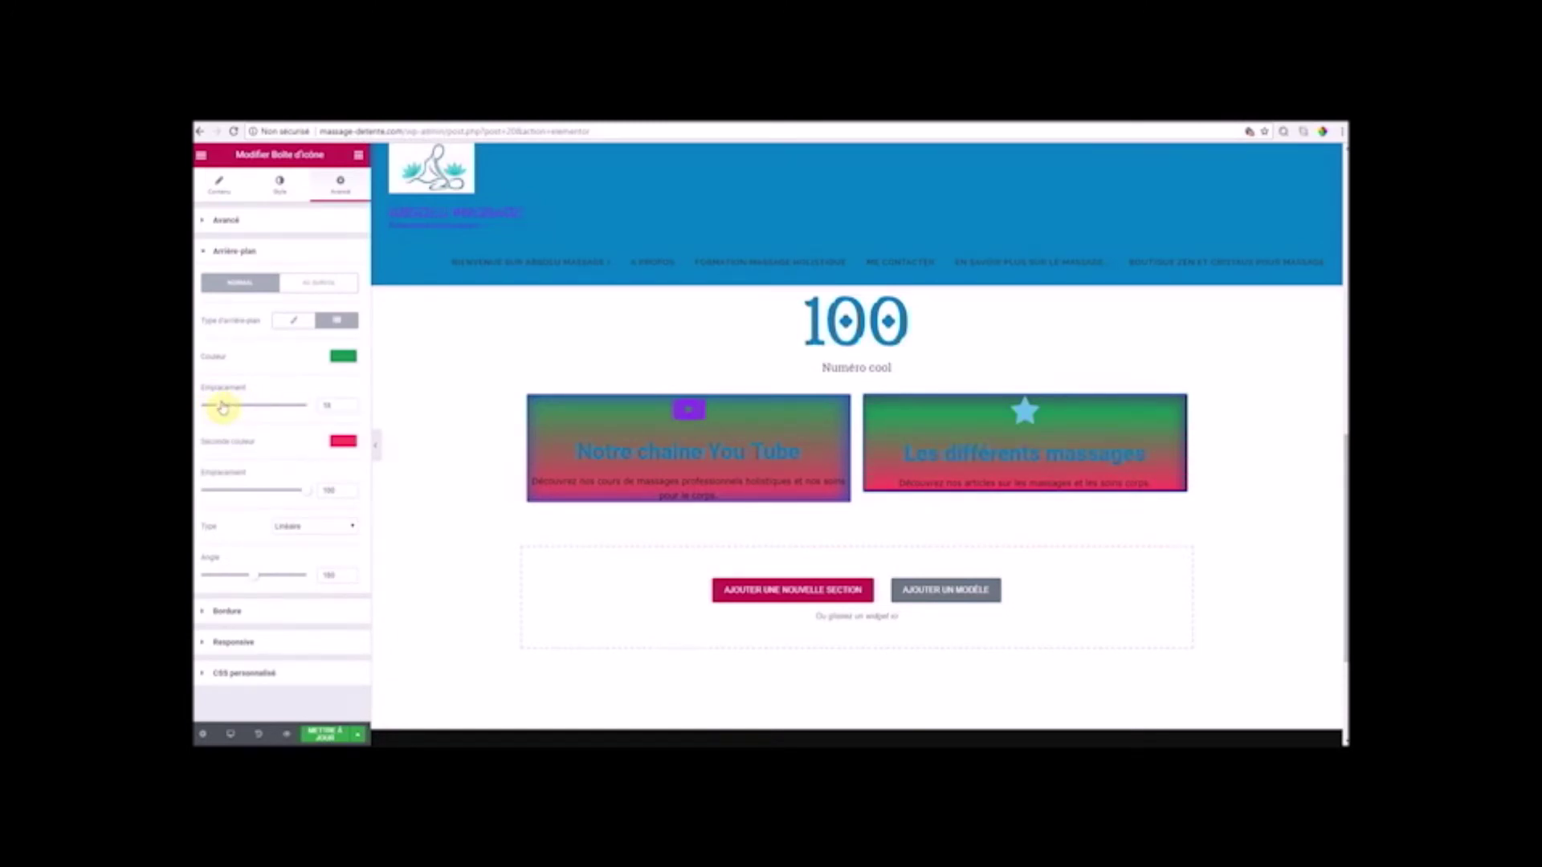
left_click(336, 321)
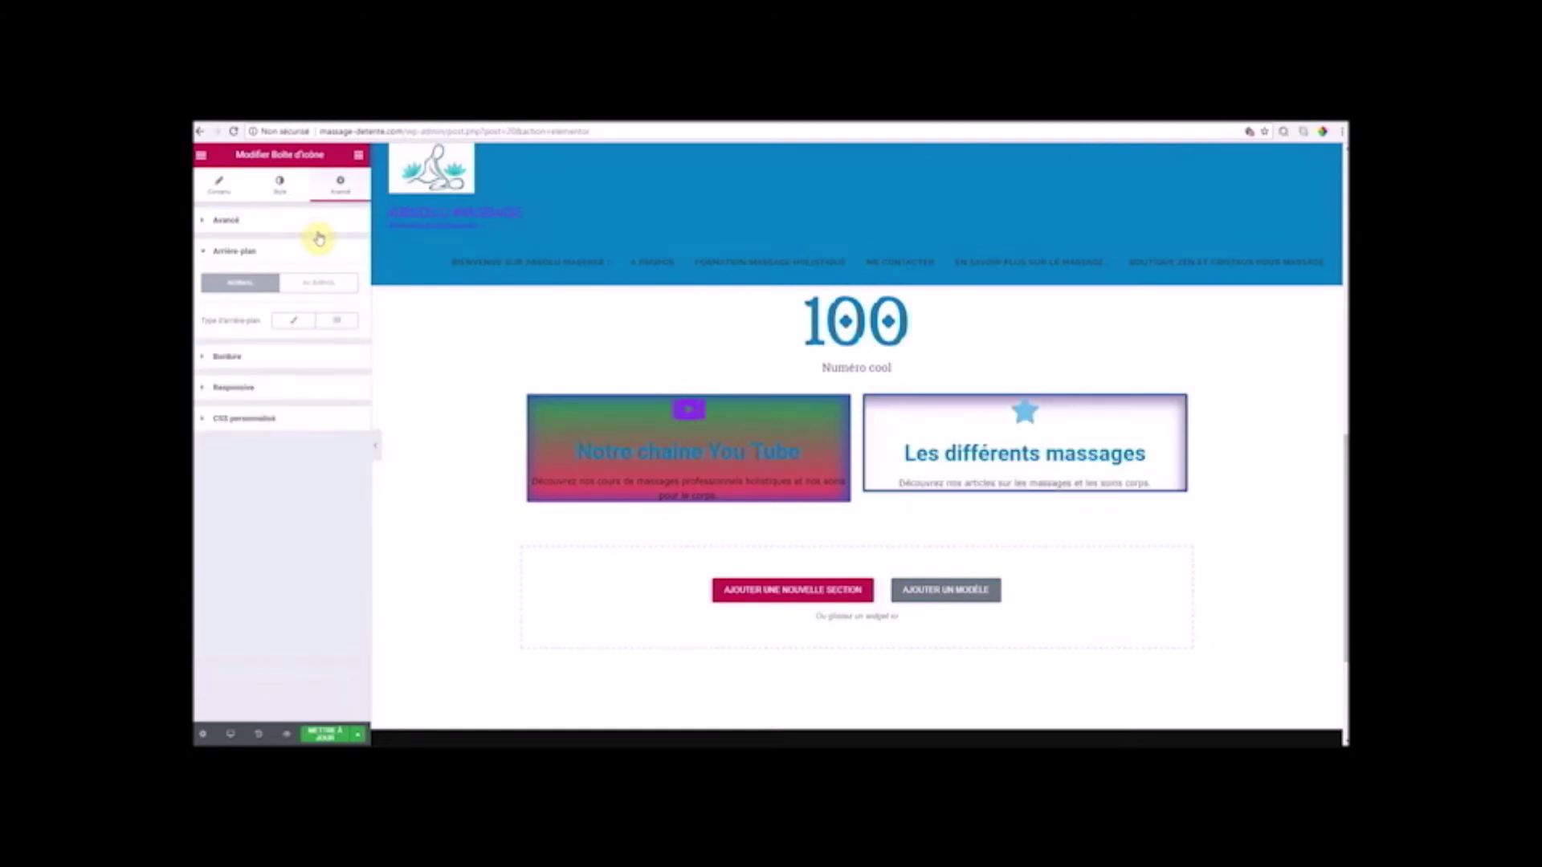
left_click(298, 322)
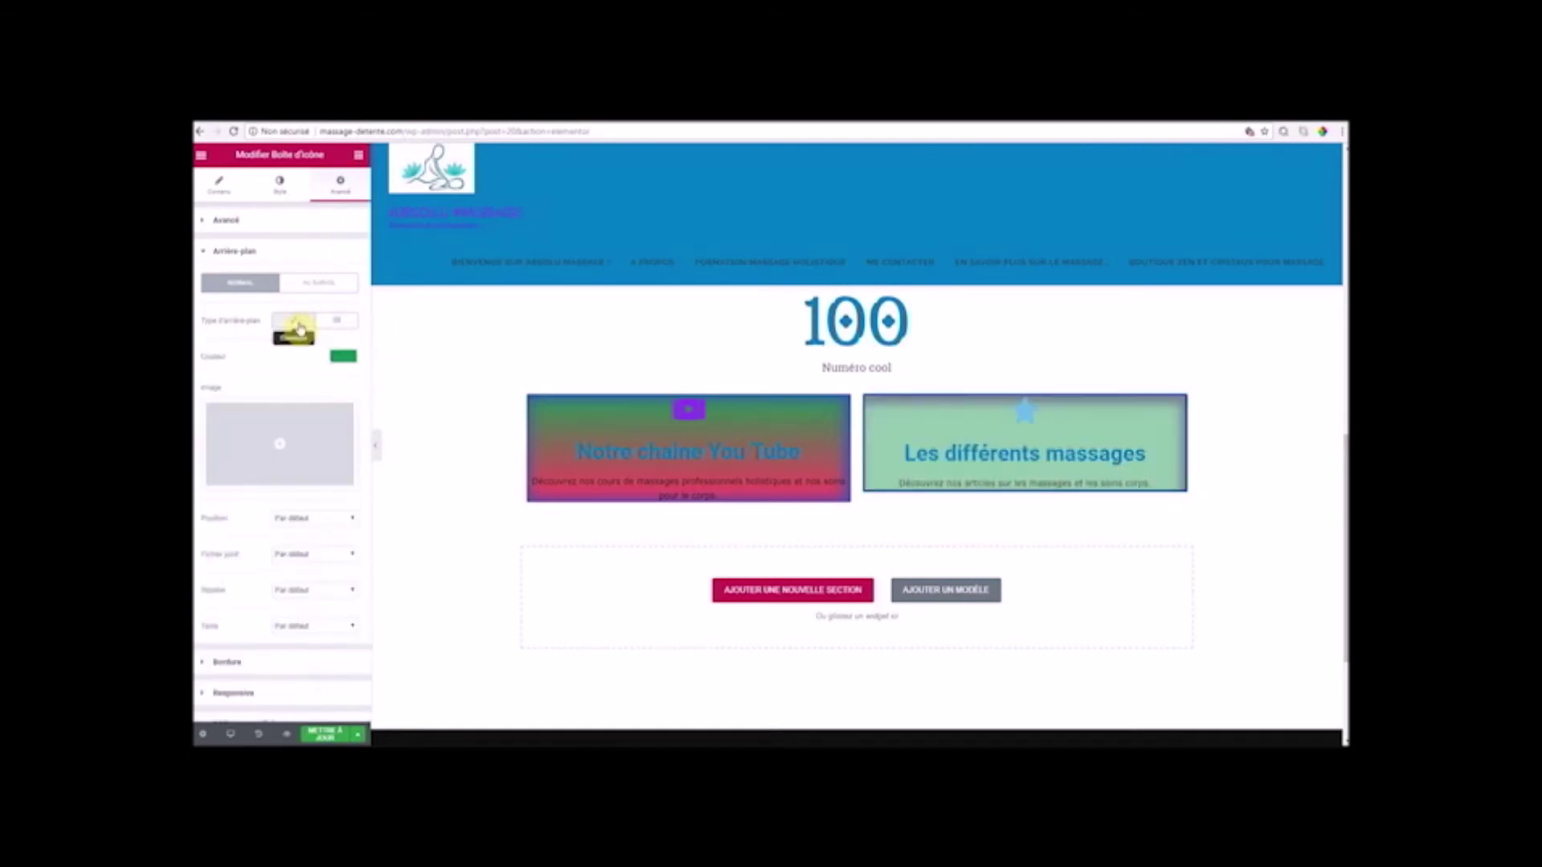
left_click(321, 291)
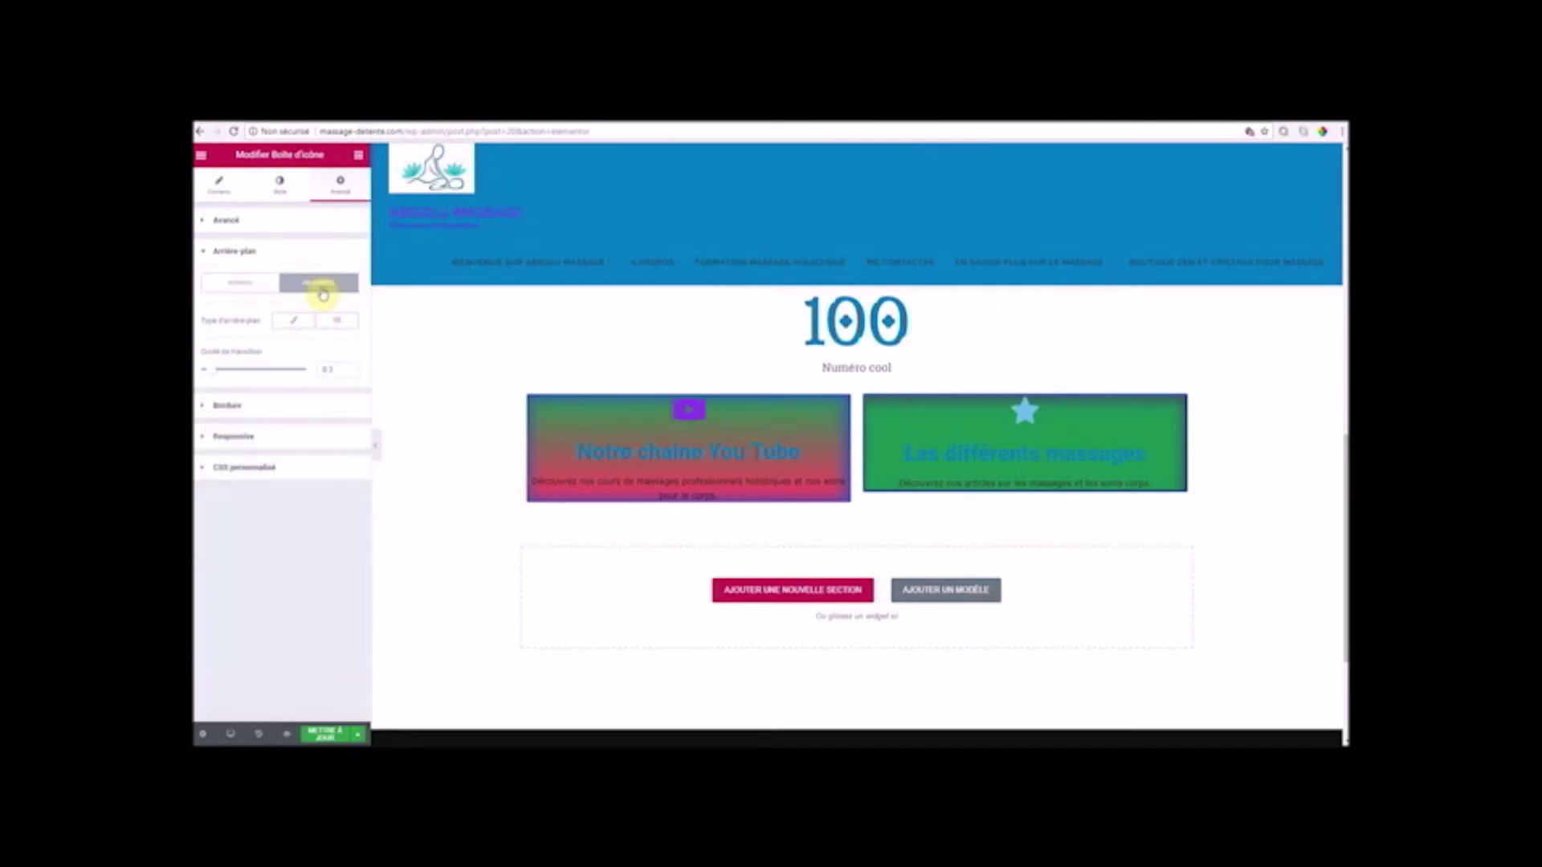
- Try larger linked margins on the "Les différents massages" box and settle on -2 for all sides
left_click(231, 220)
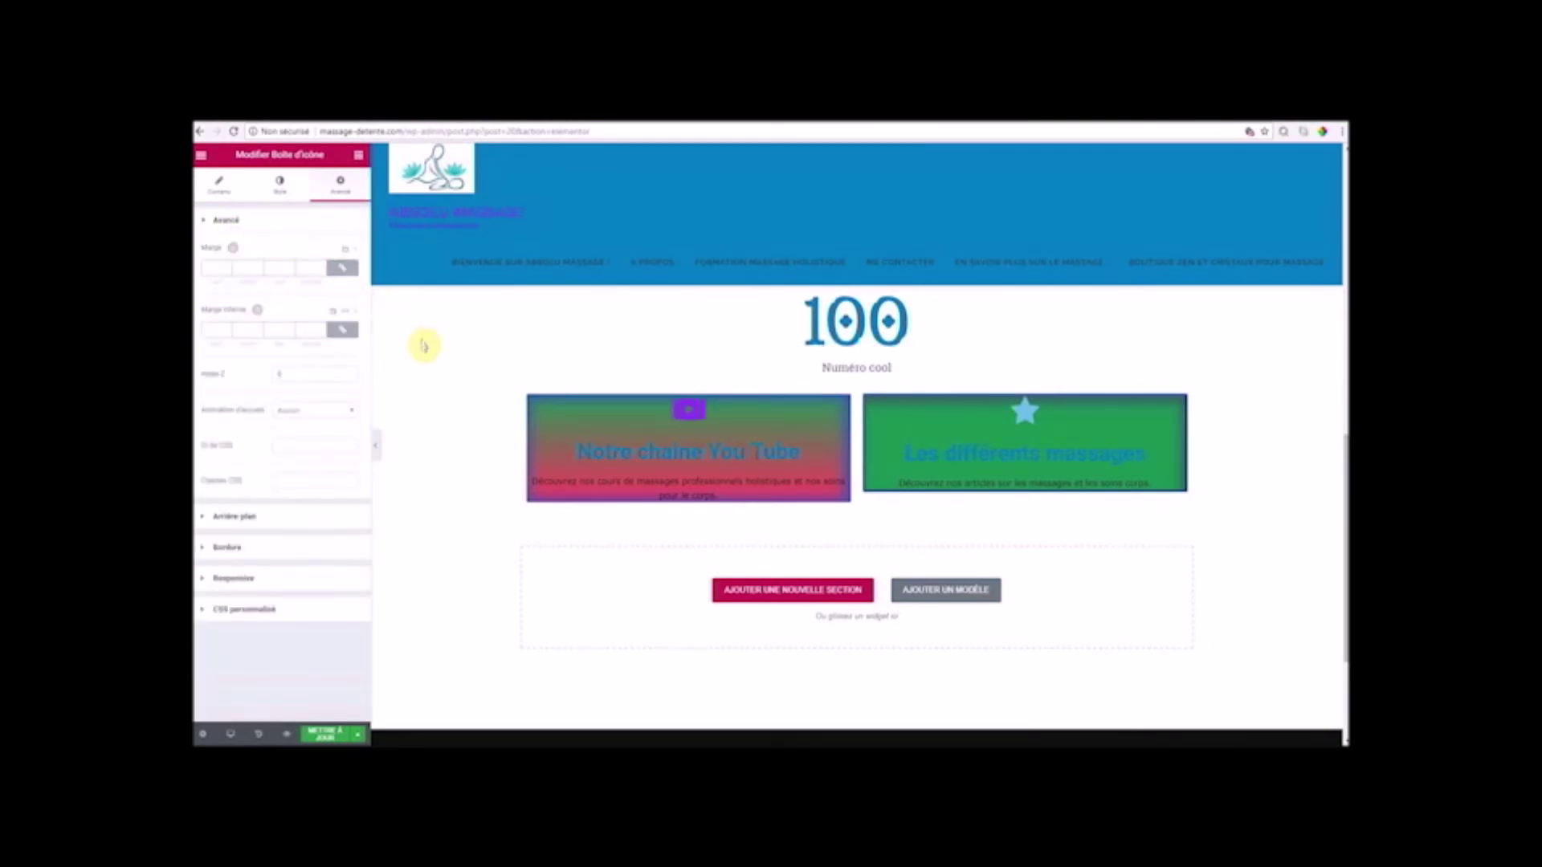
left_click(322, 268)
left_click(322, 268)
left_click(321, 269)
left_click(322, 268)
left_click(321, 268)
left_click(321, 268)
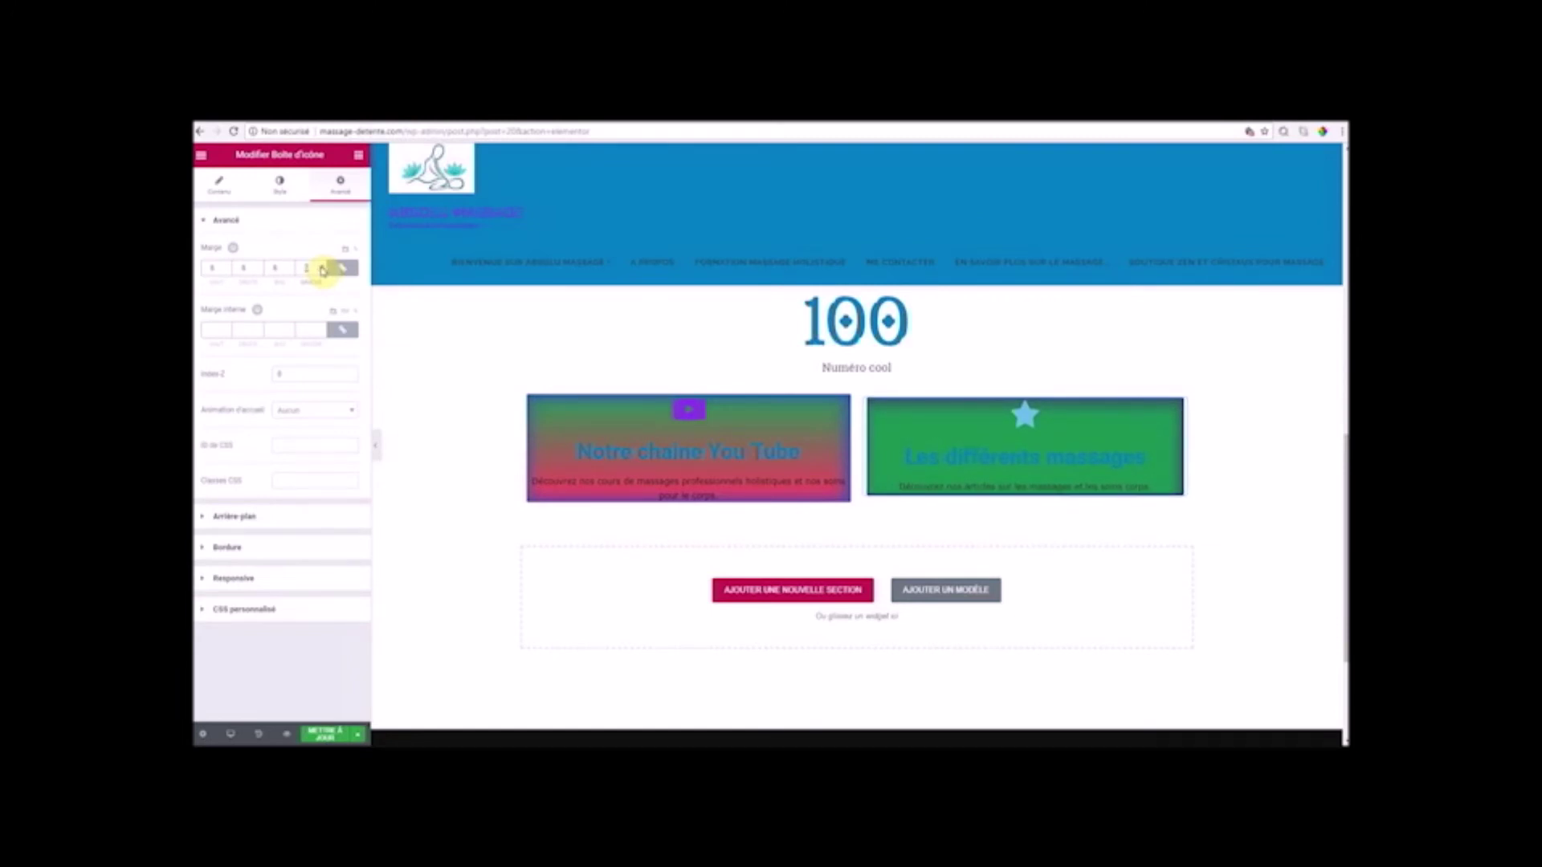
left_click(322, 273)
left_click(322, 273)
left_click(322, 273)
left_click(322, 273)
left_click(322, 270)
left_click(323, 271)
left_click(323, 270)
left_click(325, 269)
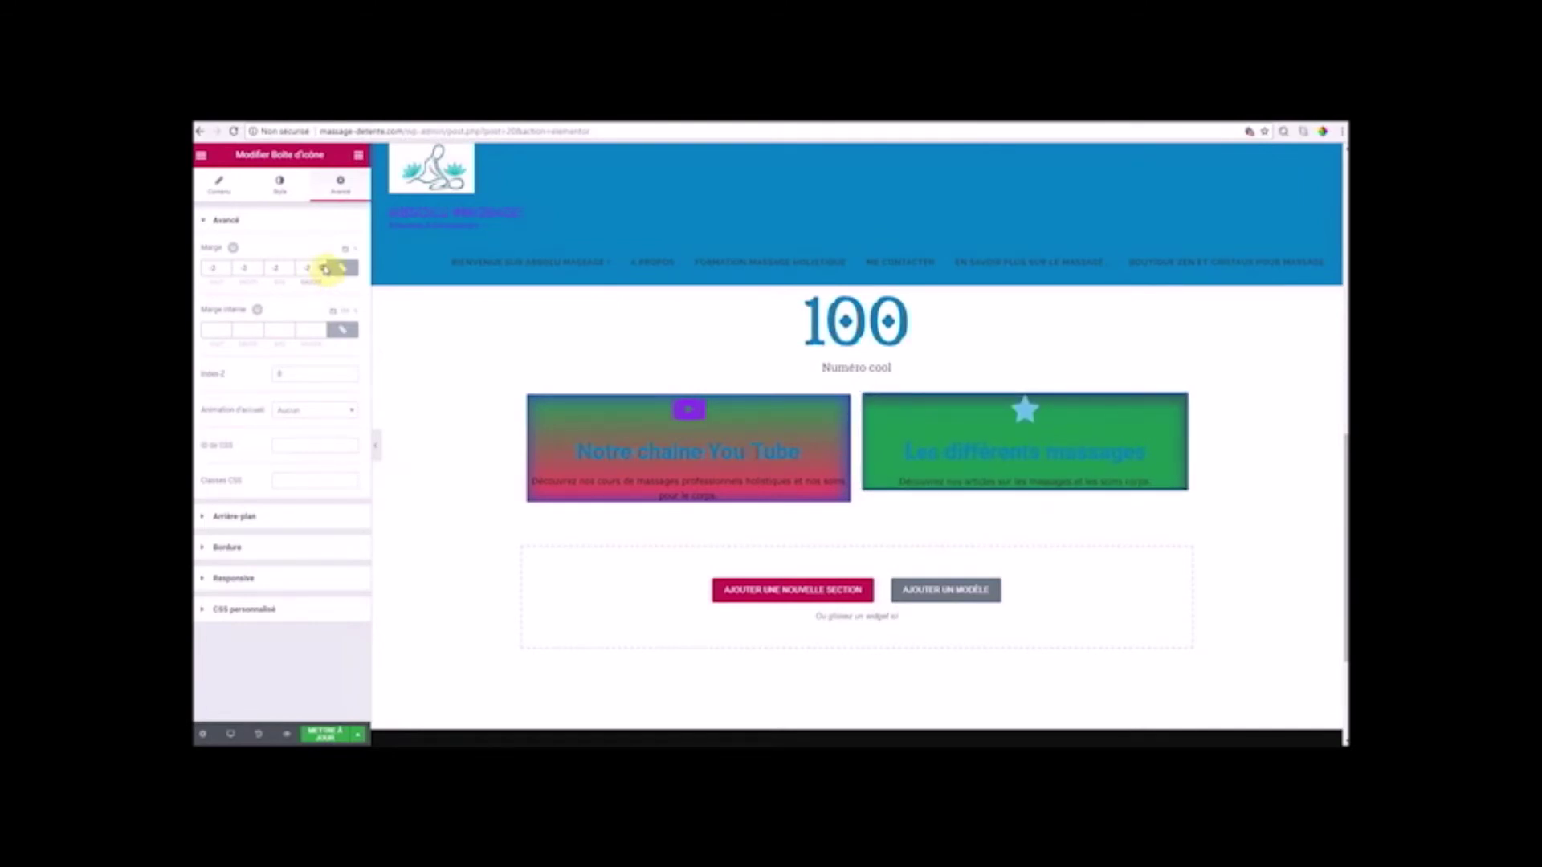
- Set the inner margin of the "Les différents massages" box to 10 on all sides
left_click(322, 328)
left_click(322, 328)
left_click(322, 328)
left_click(322, 327)
left_click(322, 328)
left_click(322, 328)
left_click(325, 336)
left_click(325, 336)
left_click(325, 336)
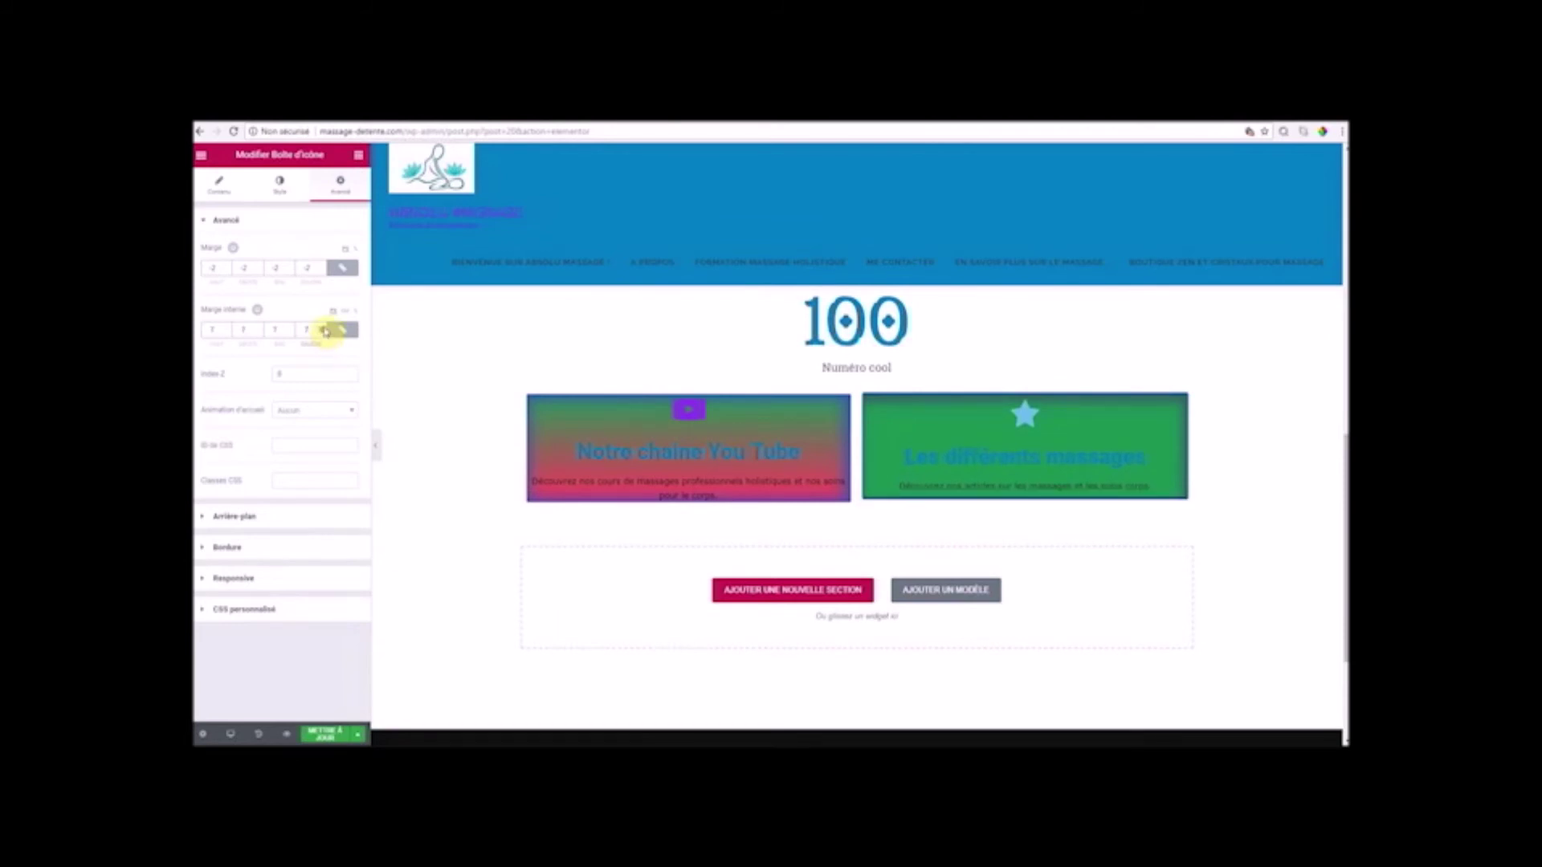
left_click(322, 327)
left_click(322, 327)
left_click(322, 327)
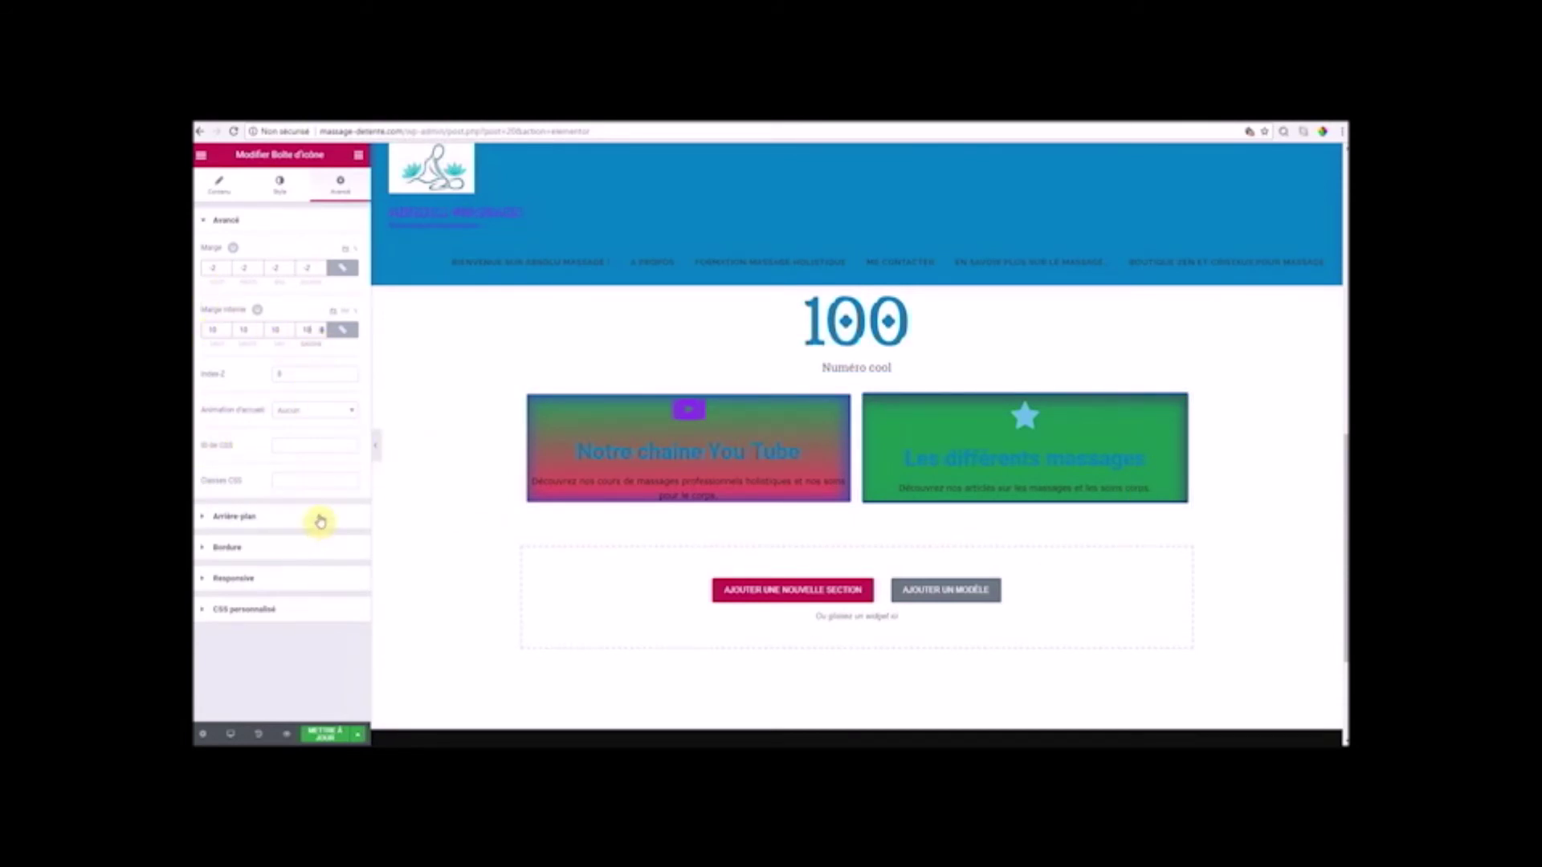
- Review the "Les différents massages" box on the page along with its border, background and margin settings
left_click(223, 554)
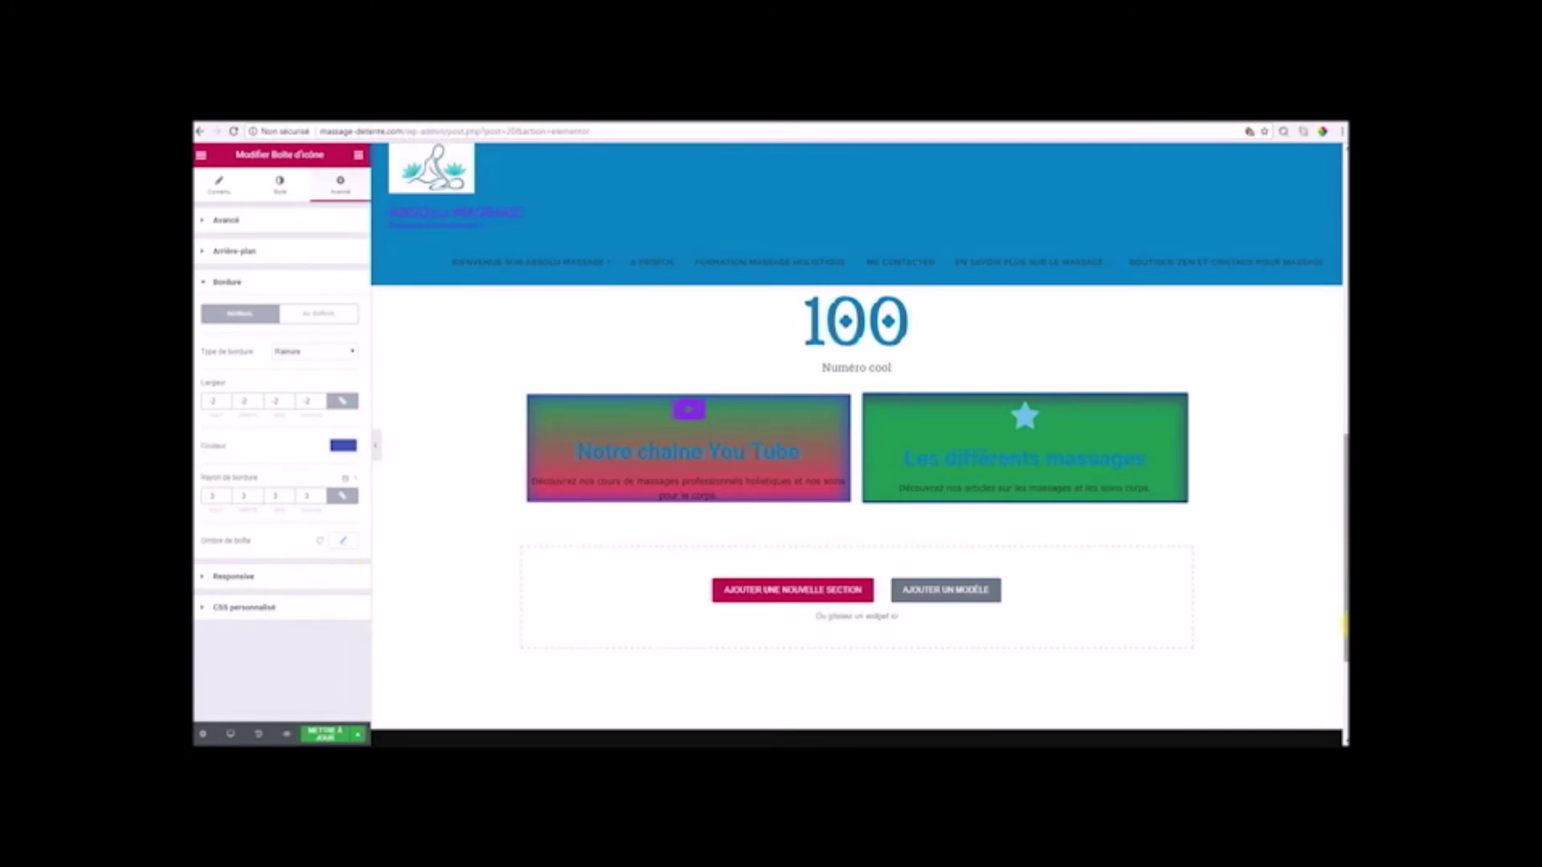
scroll(1040, 528, "up", 3)
scroll(1040, 528, "down", 4)
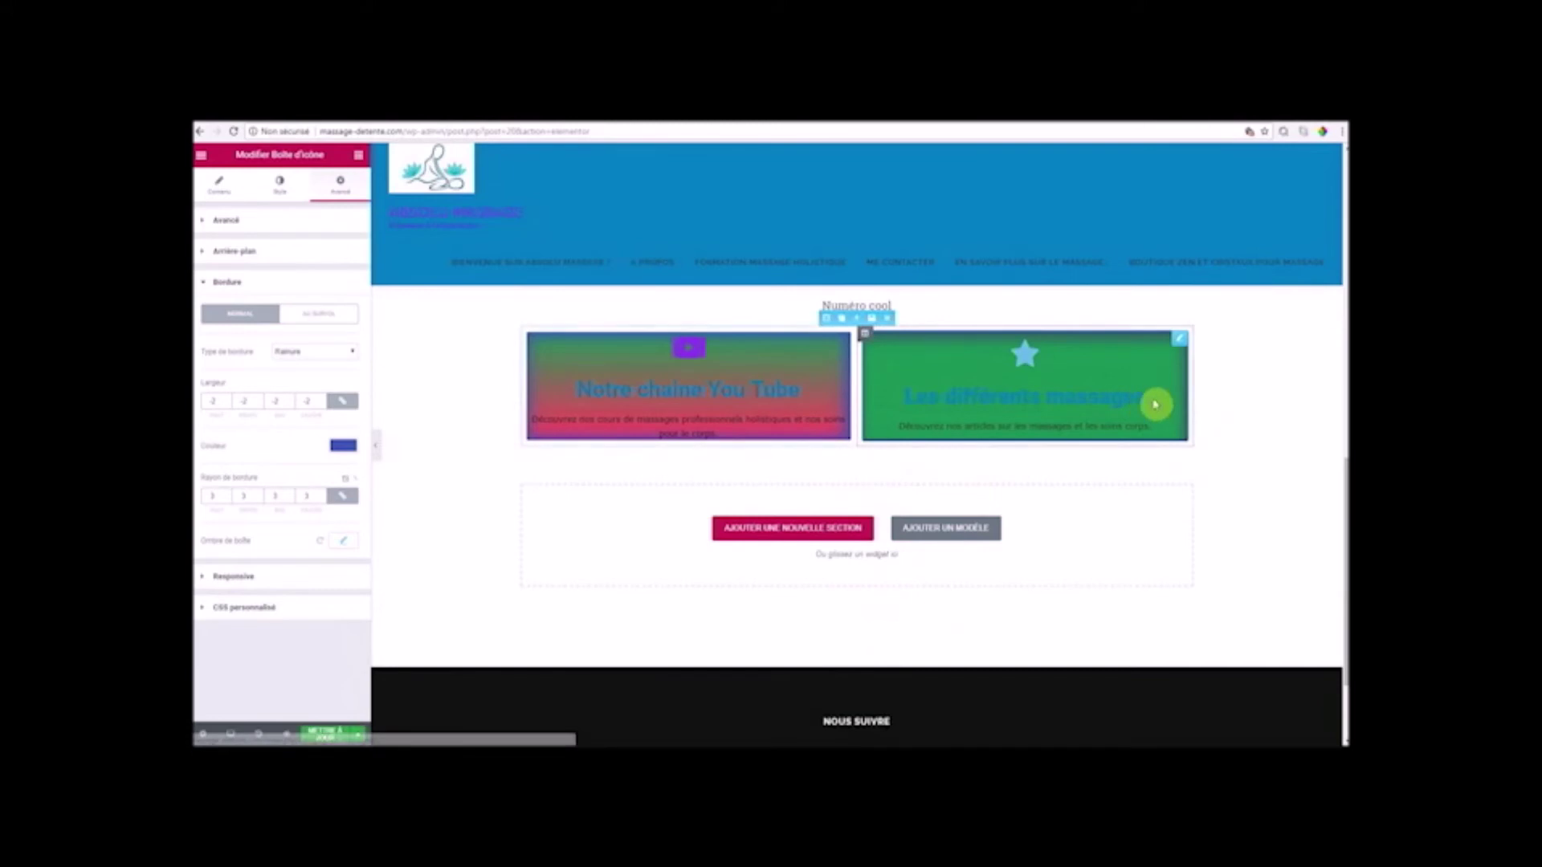
scroll(1044, 446, "up", 2)
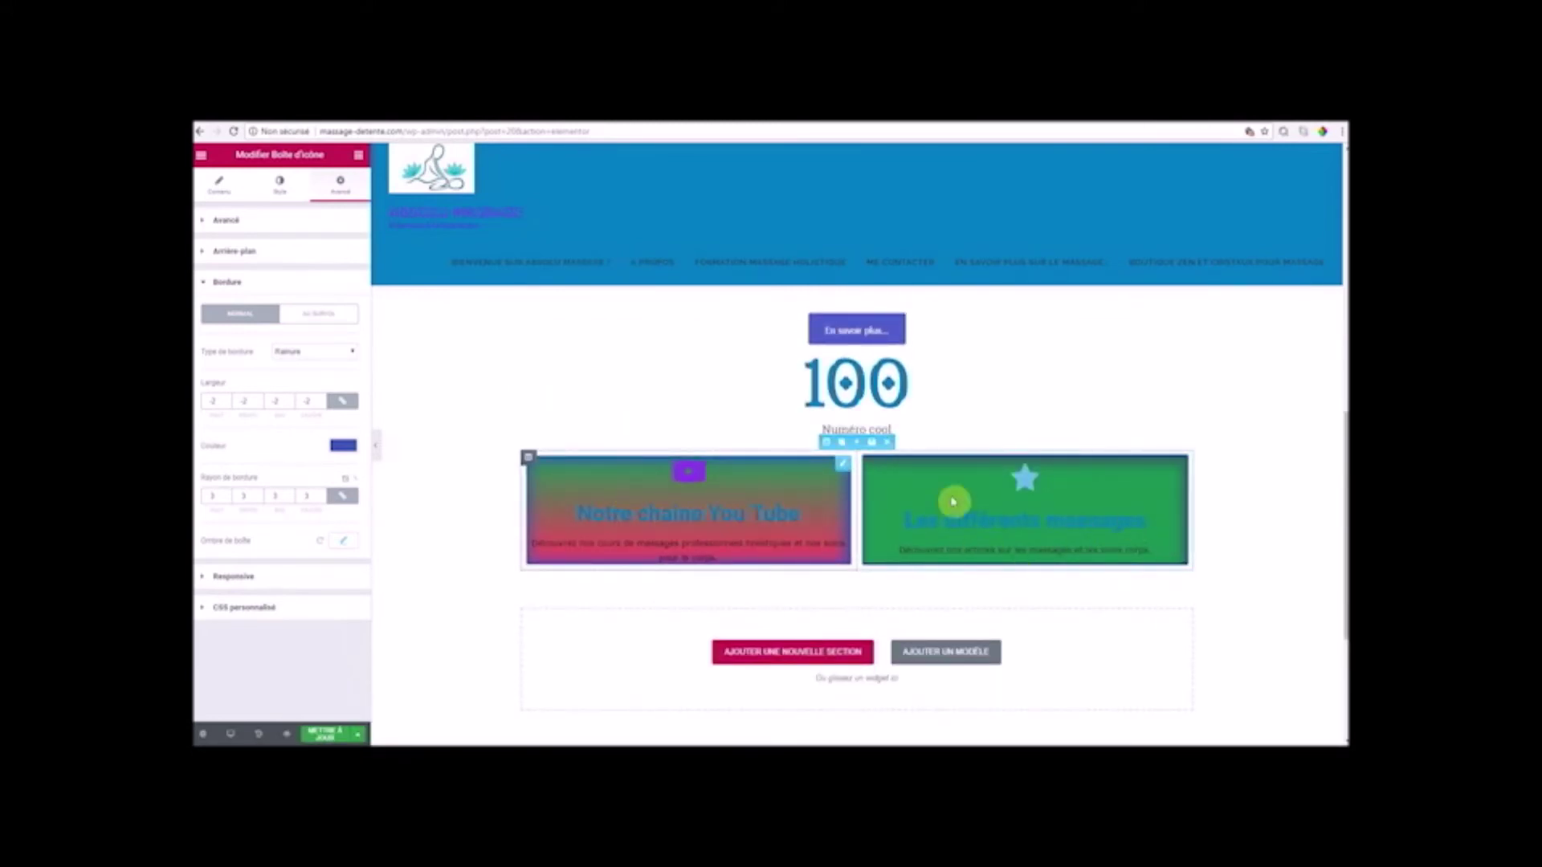
left_click(235, 253)
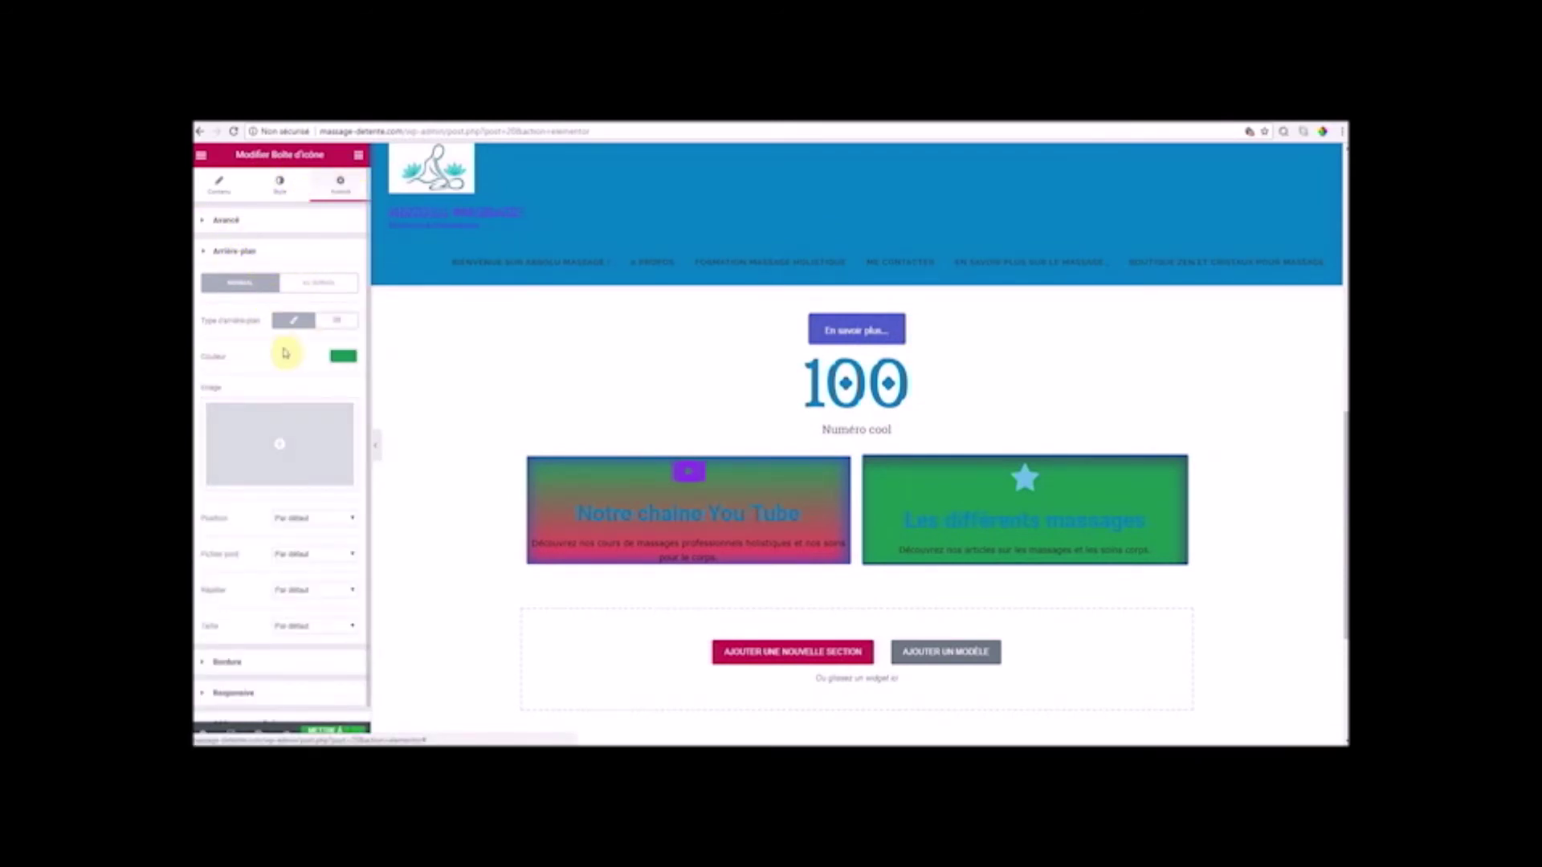
left_click(229, 222)
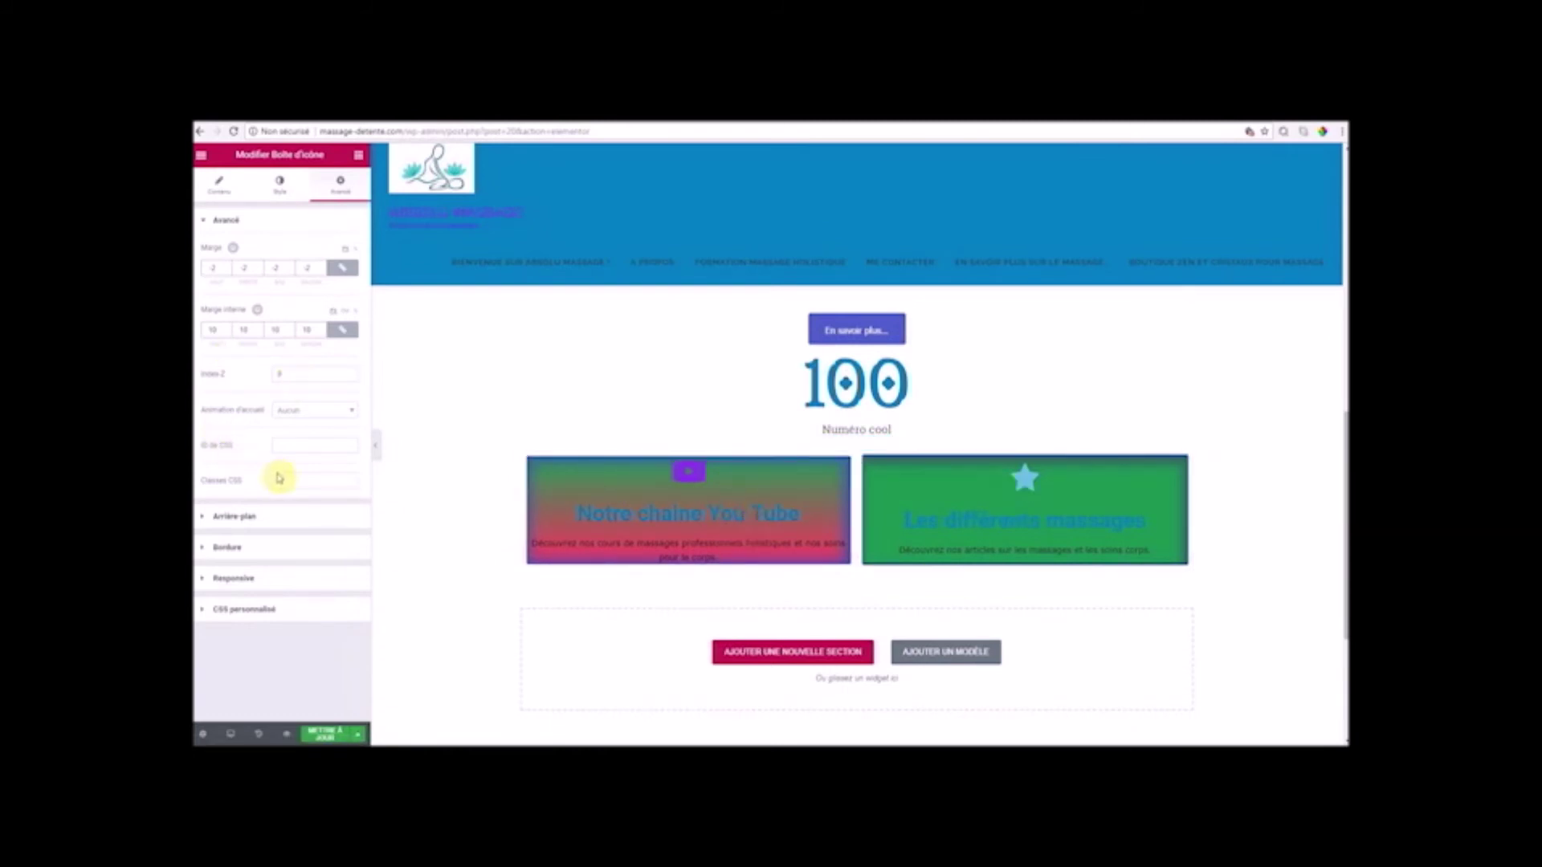
- Change the box shadow colour of the "Les différents massages" box to a dark semi-transparent purple
left_click(241, 550)
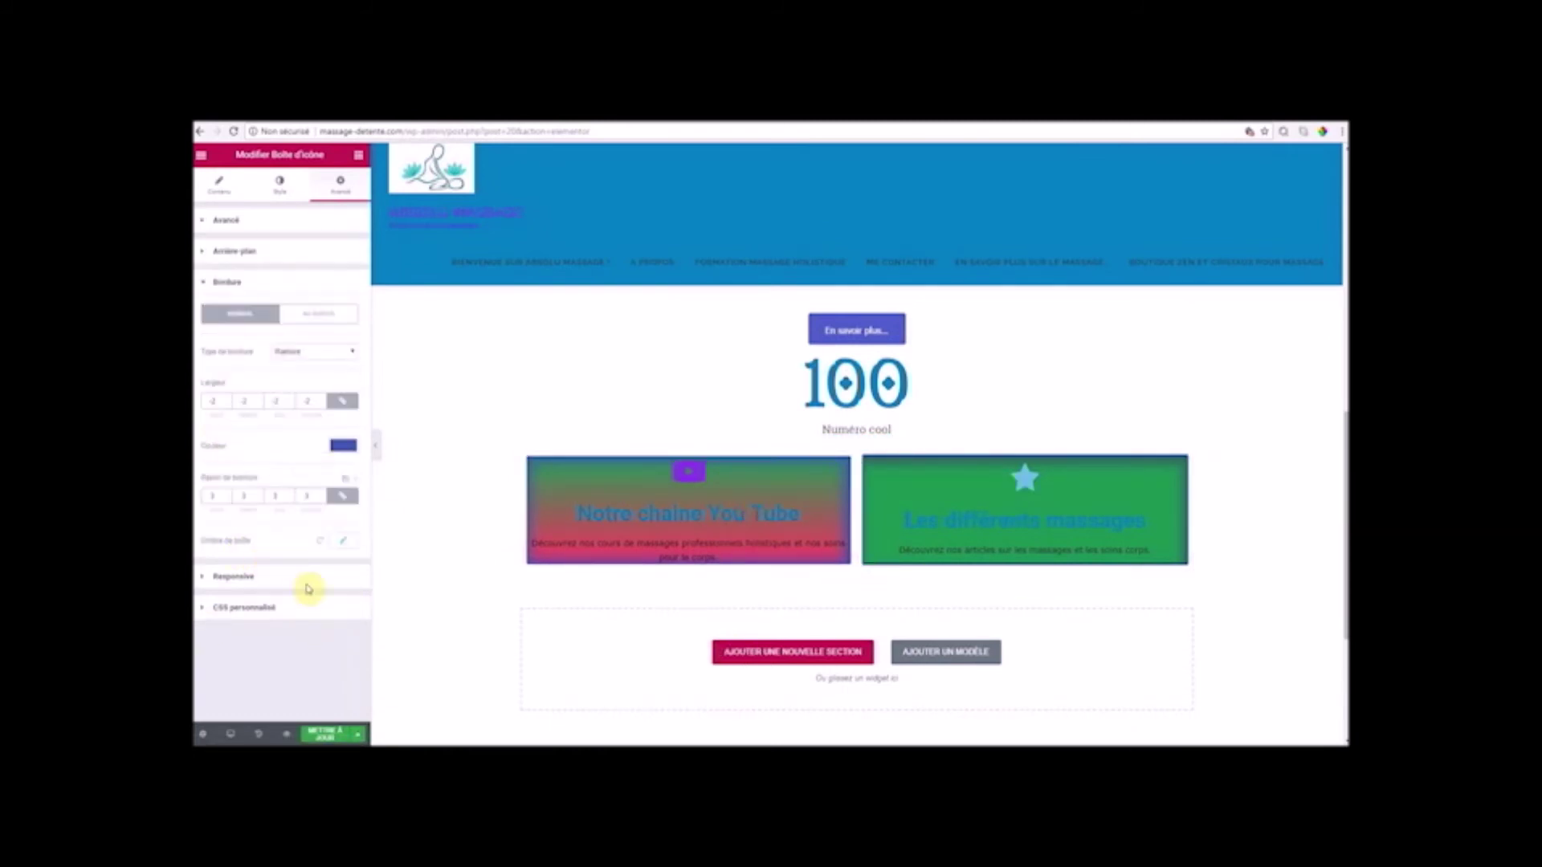
left_click(345, 548)
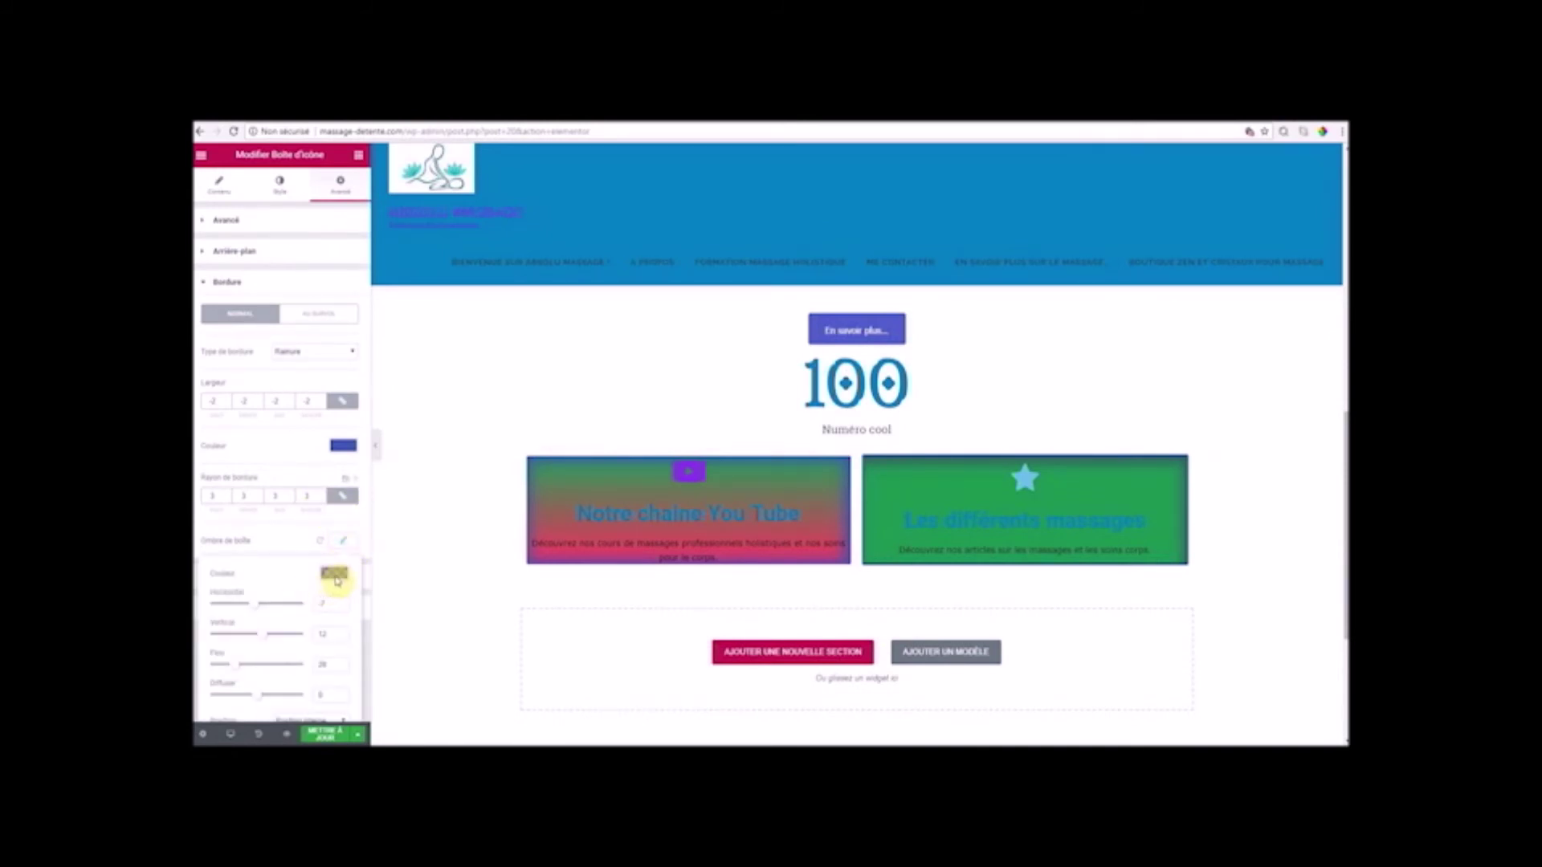
left_click(335, 575)
left_click_drag(283, 647, 290, 684)
left_click_drag(340, 622, 340, 637)
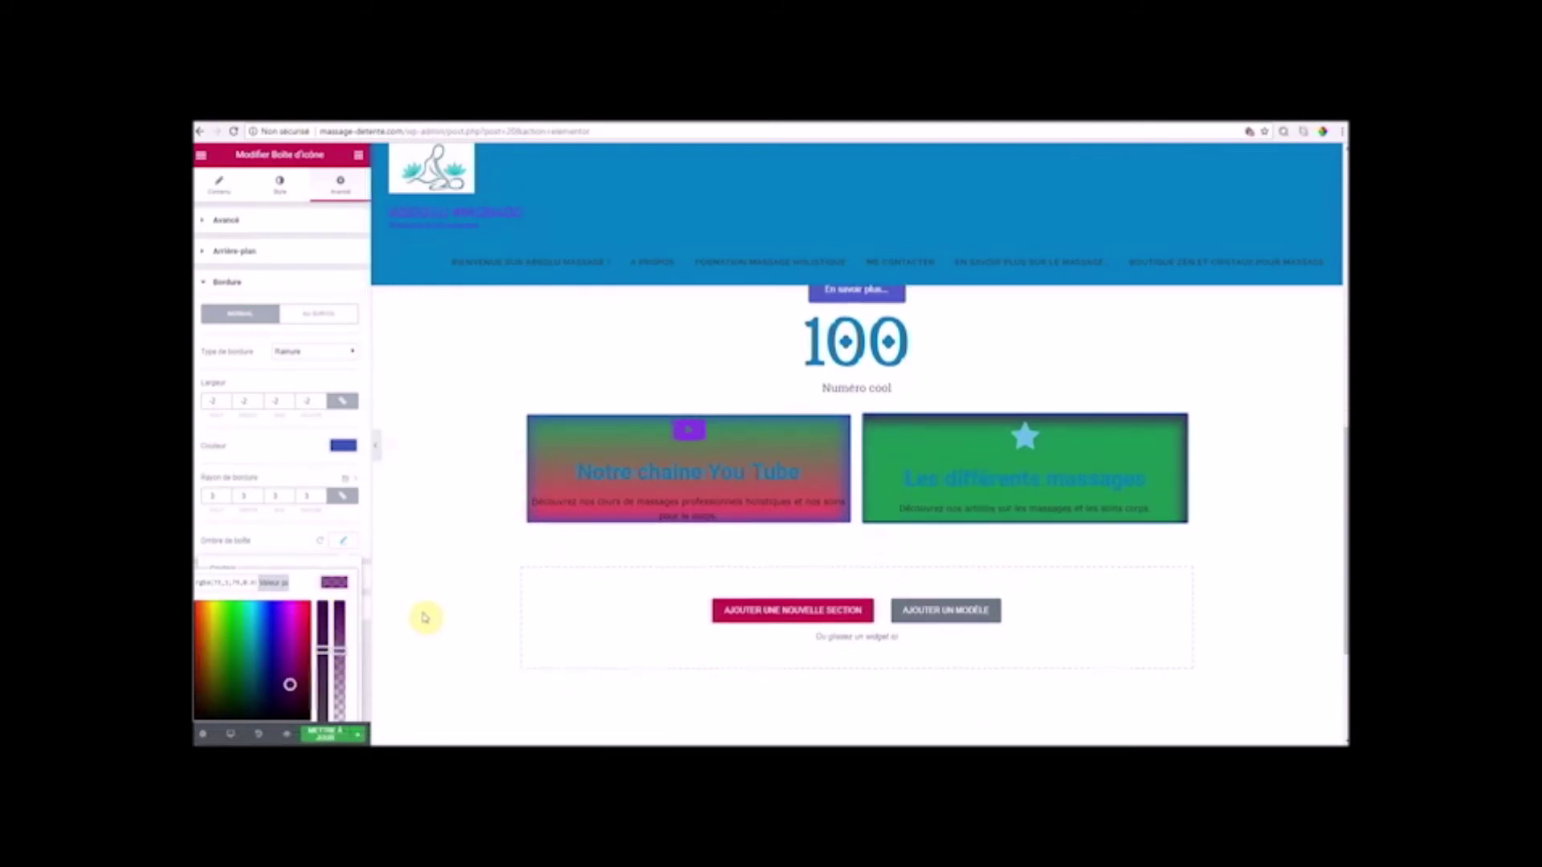
scroll(423, 619, "down", 3)
scroll(368, 562, "down", 1)
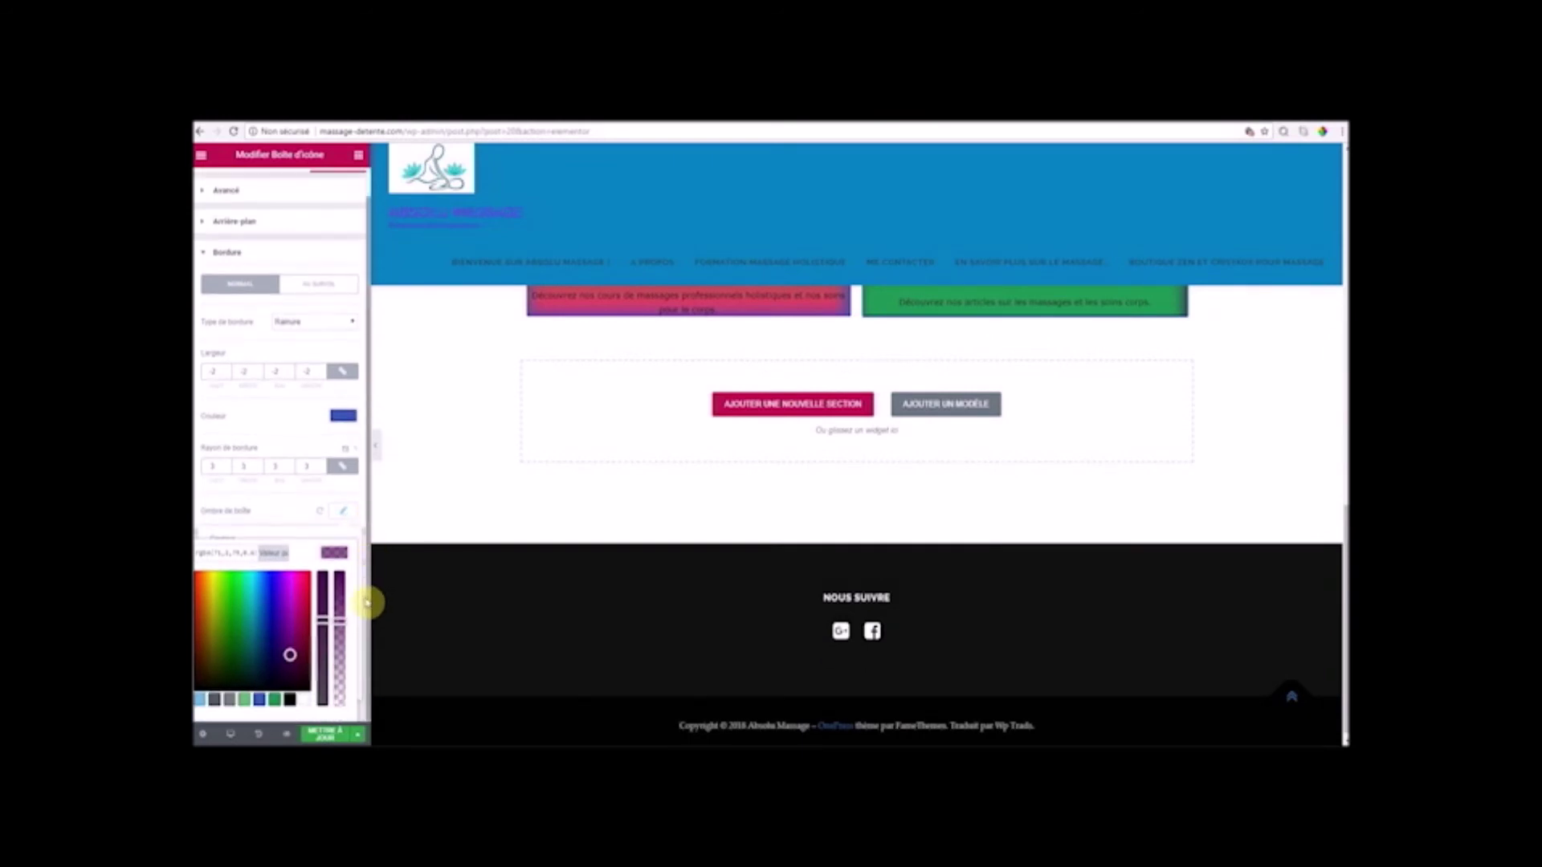
left_click(313, 696)
- Check the responsive visibility options of the "Les différents massages" box and set its border type to Aucun
left_click(235, 548)
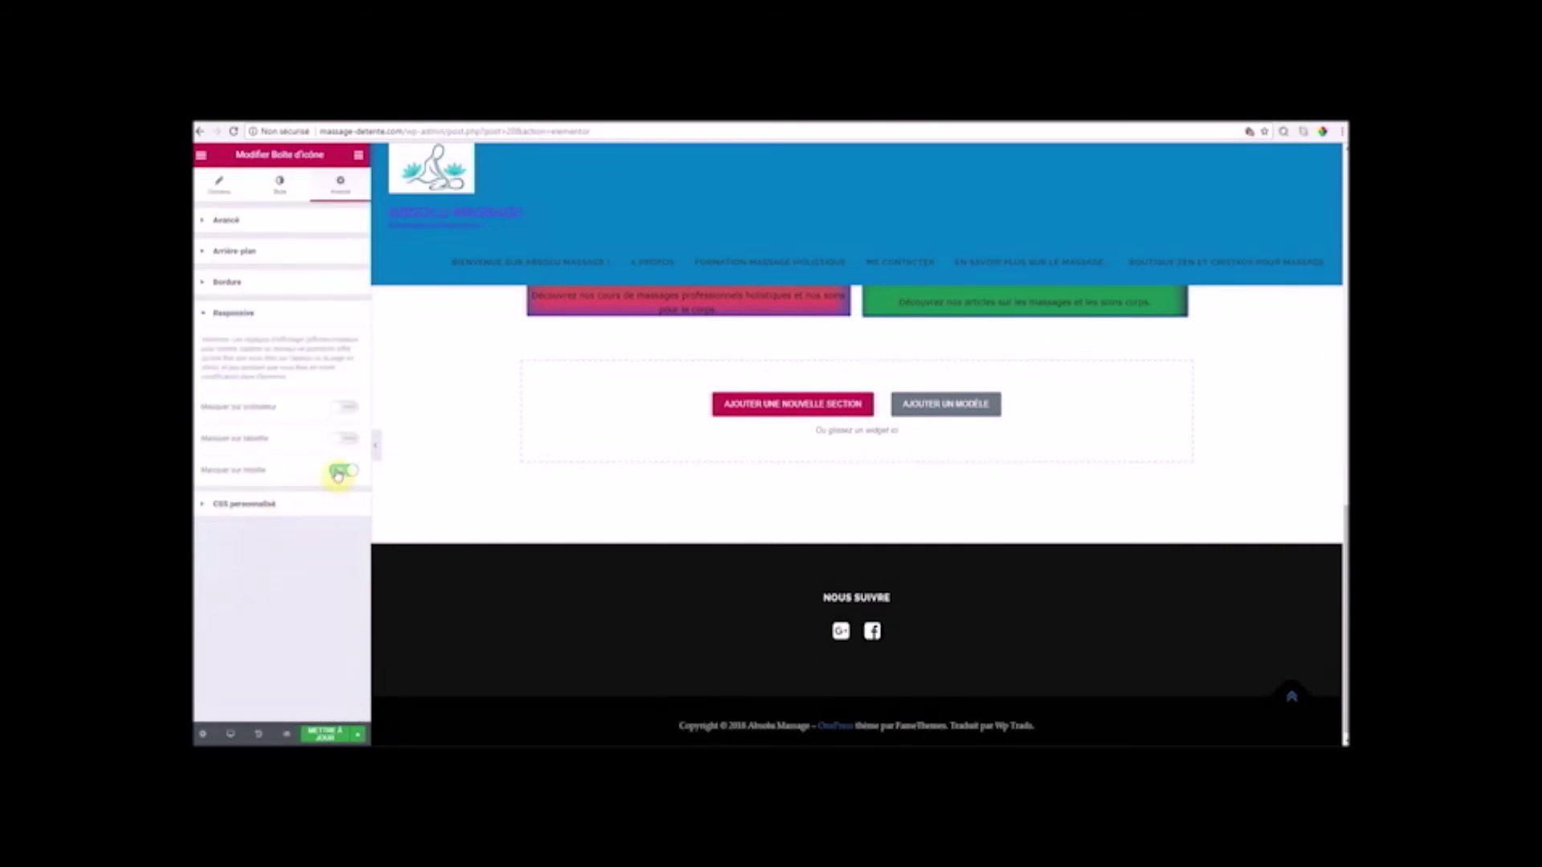
left_click(227, 284)
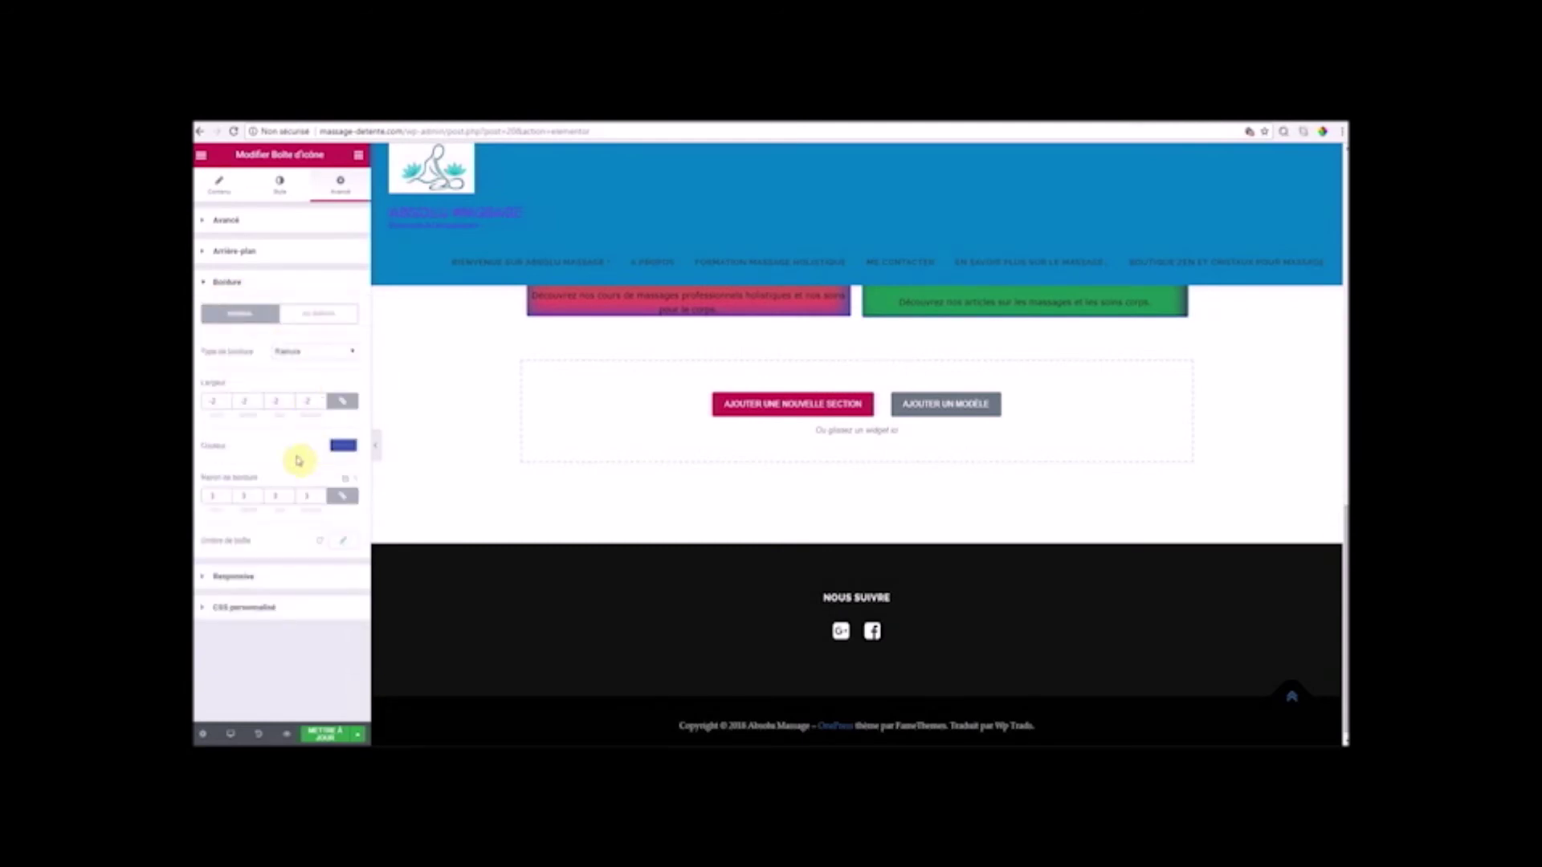
left_click(354, 352)
left_click(306, 366)
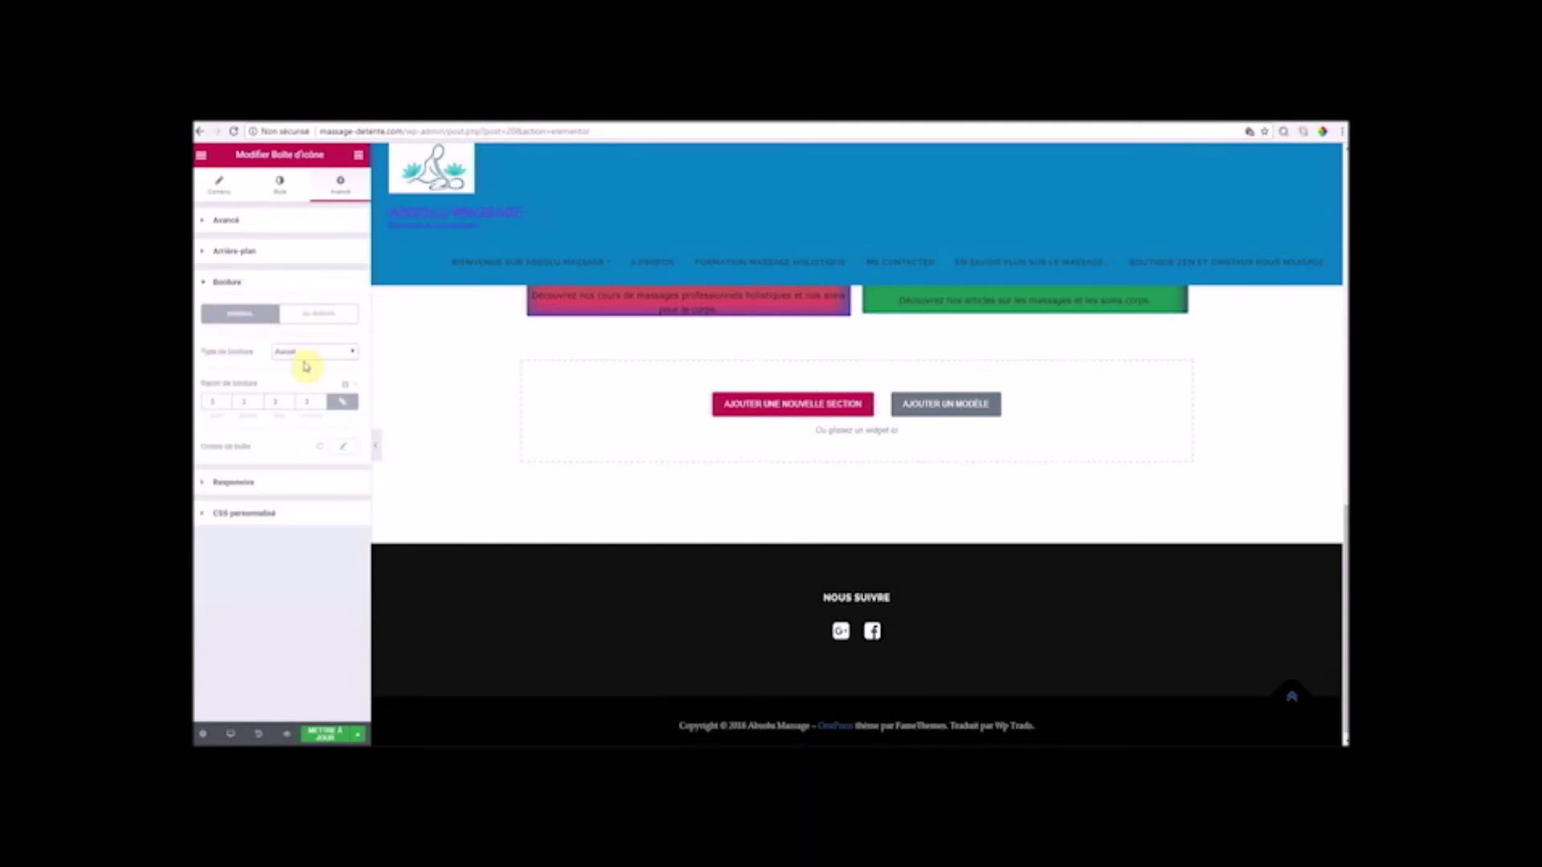
scroll(839, 555, "up", 3)
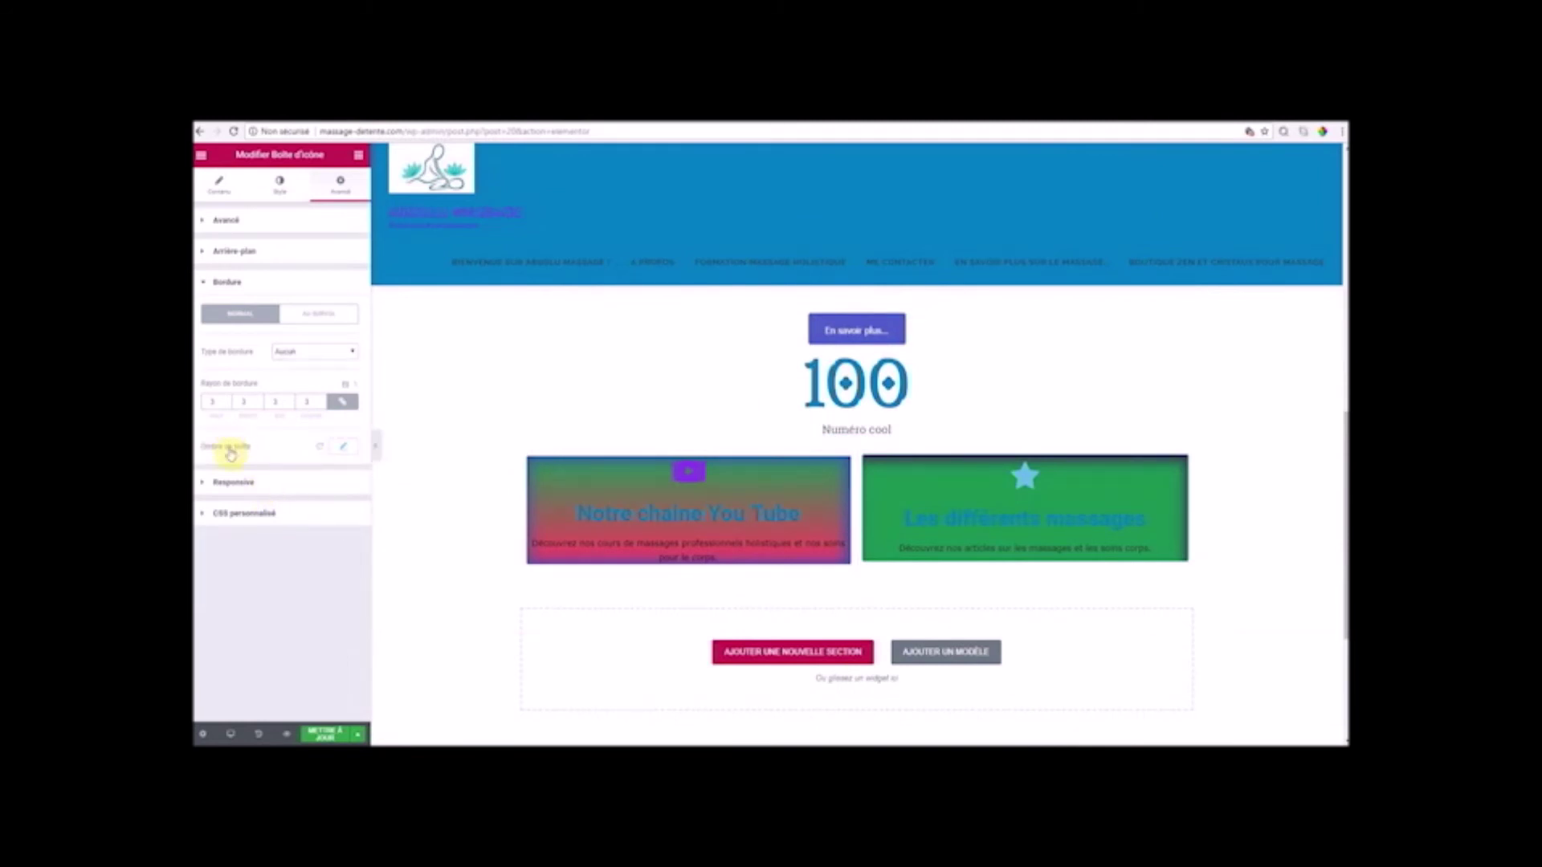
- Adjust the box's inner shadow to about 3 horizontal, -1 vertical, 100 blur and 21 spread
left_click(345, 447)
mouse_move(254, 515)
left_mouse_down()
mouse_move(276, 515)
mouse_move(255, 514)
left_mouse_up()
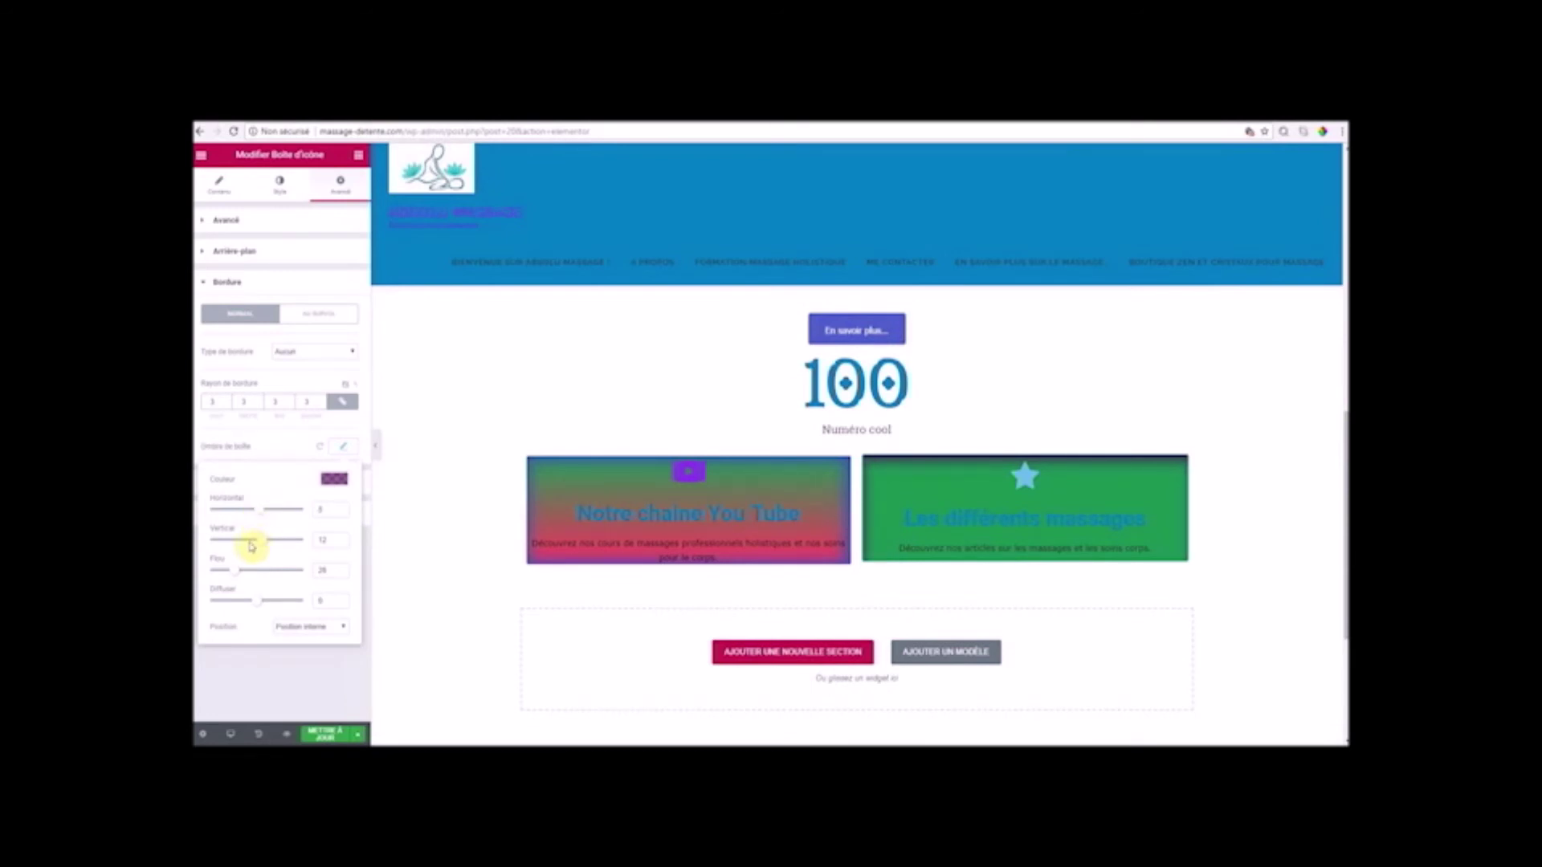
mouse_move(265, 548)
left_mouse_down()
mouse_move(282, 543)
mouse_move(244, 541)
mouse_move(257, 547)
left_mouse_up()
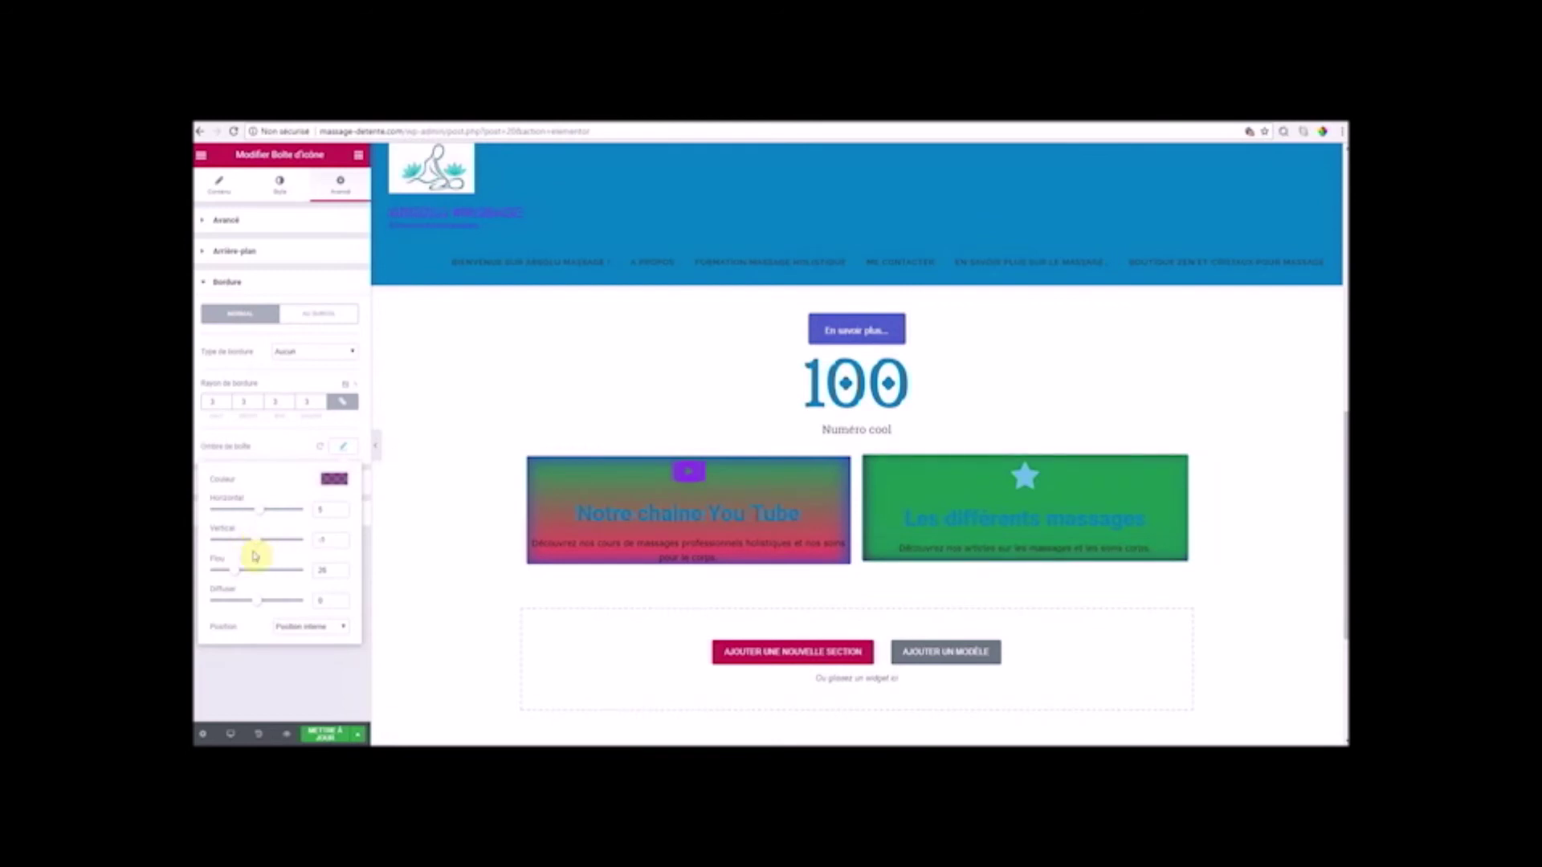
left_click_drag(266, 576, 271, 607)
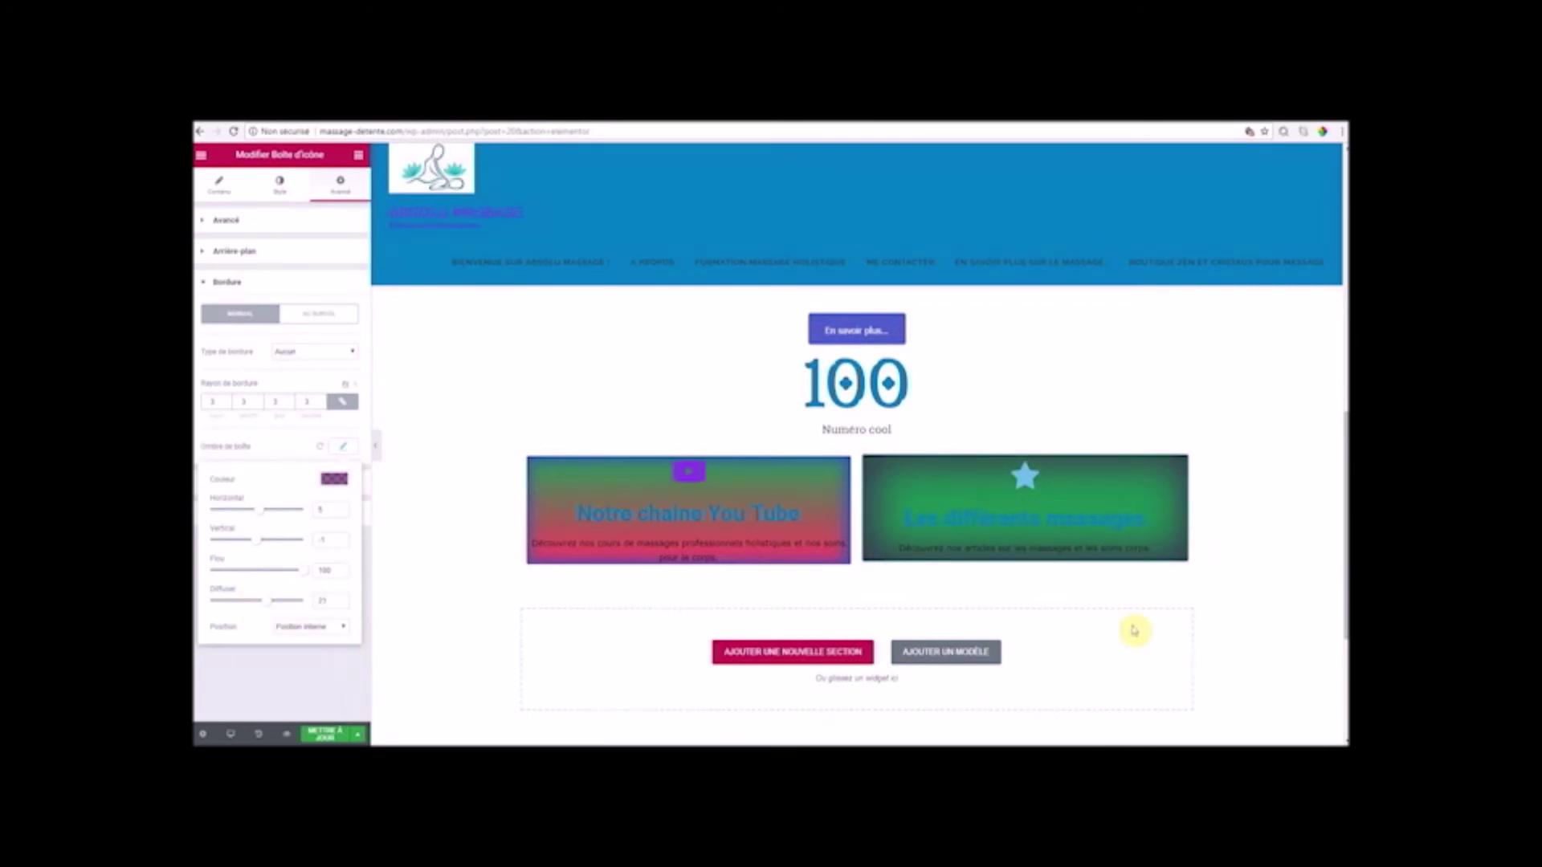
- Change the inner shadow colour of the "Les différents massages" box to a brighter magenta-purple
left_click(336, 481)
left_click_drag(287, 585, 297, 540)
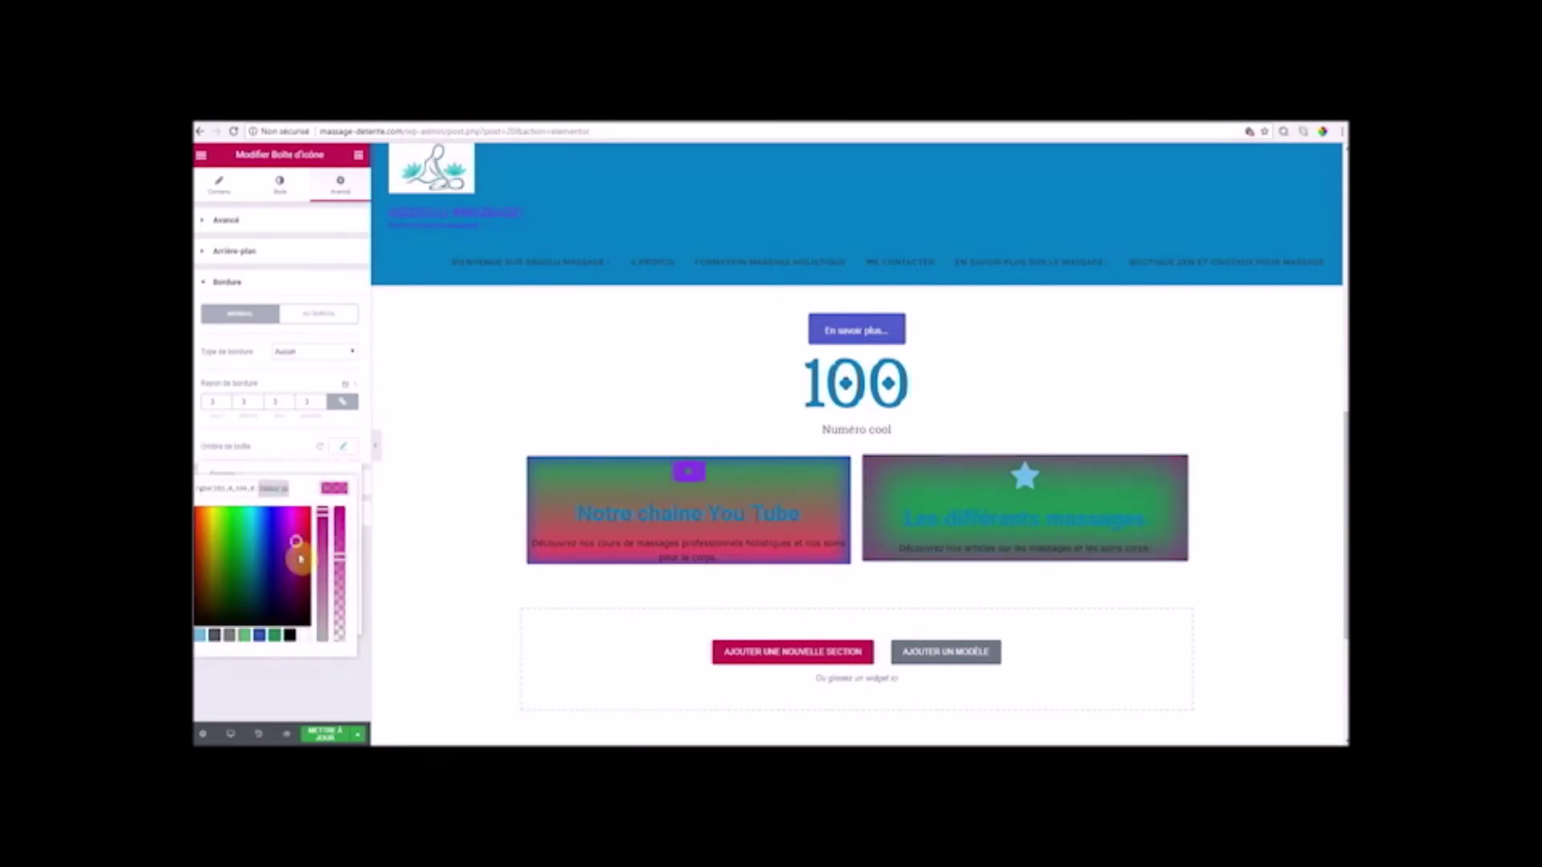
left_click(239, 549)
left_click_drag(245, 550, 294, 552)
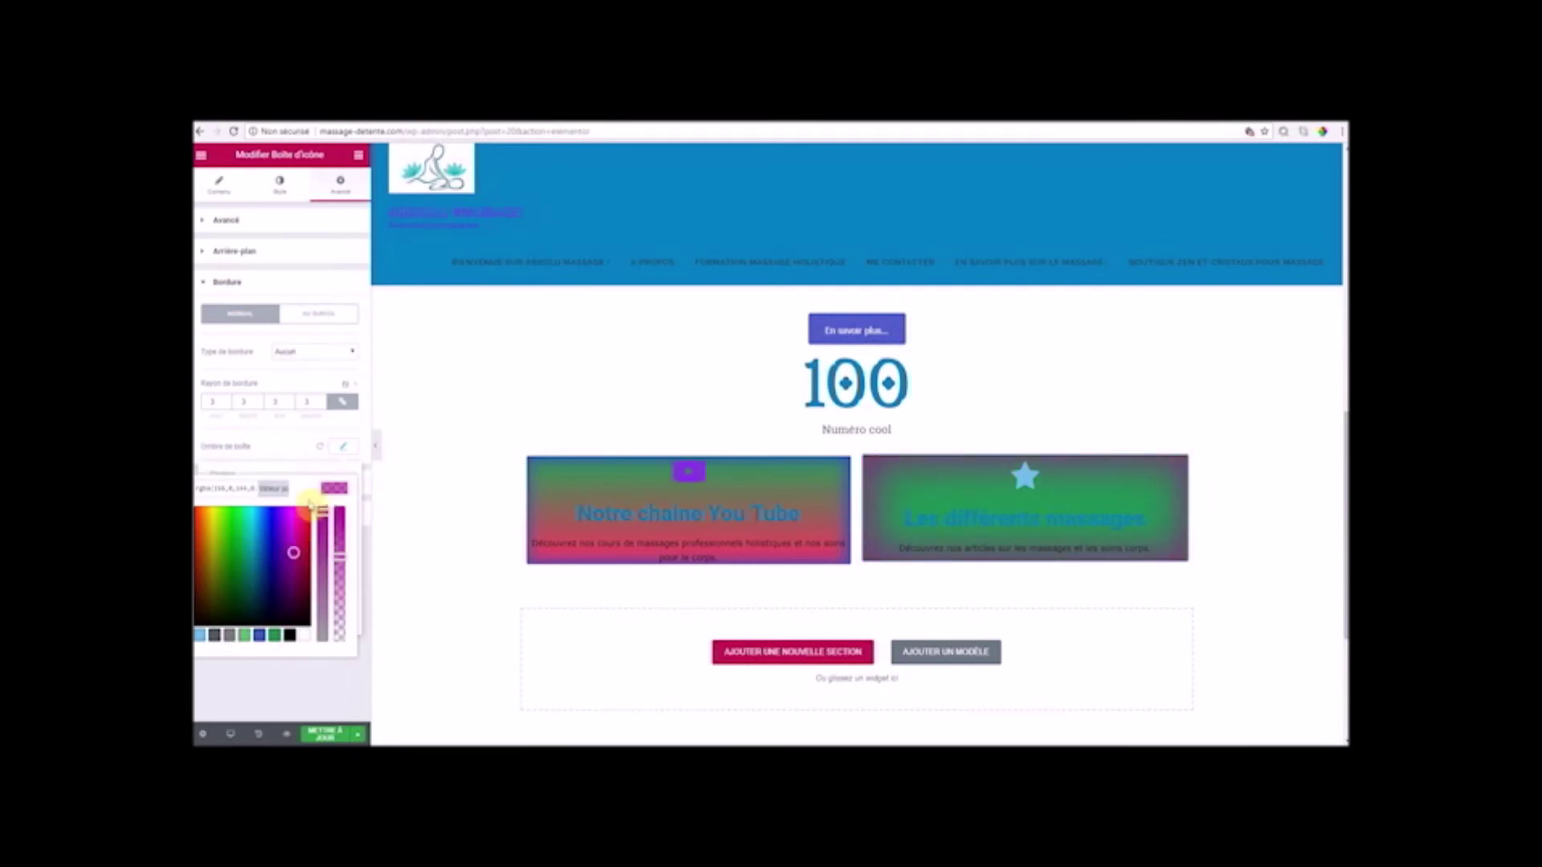
left_click(295, 442)
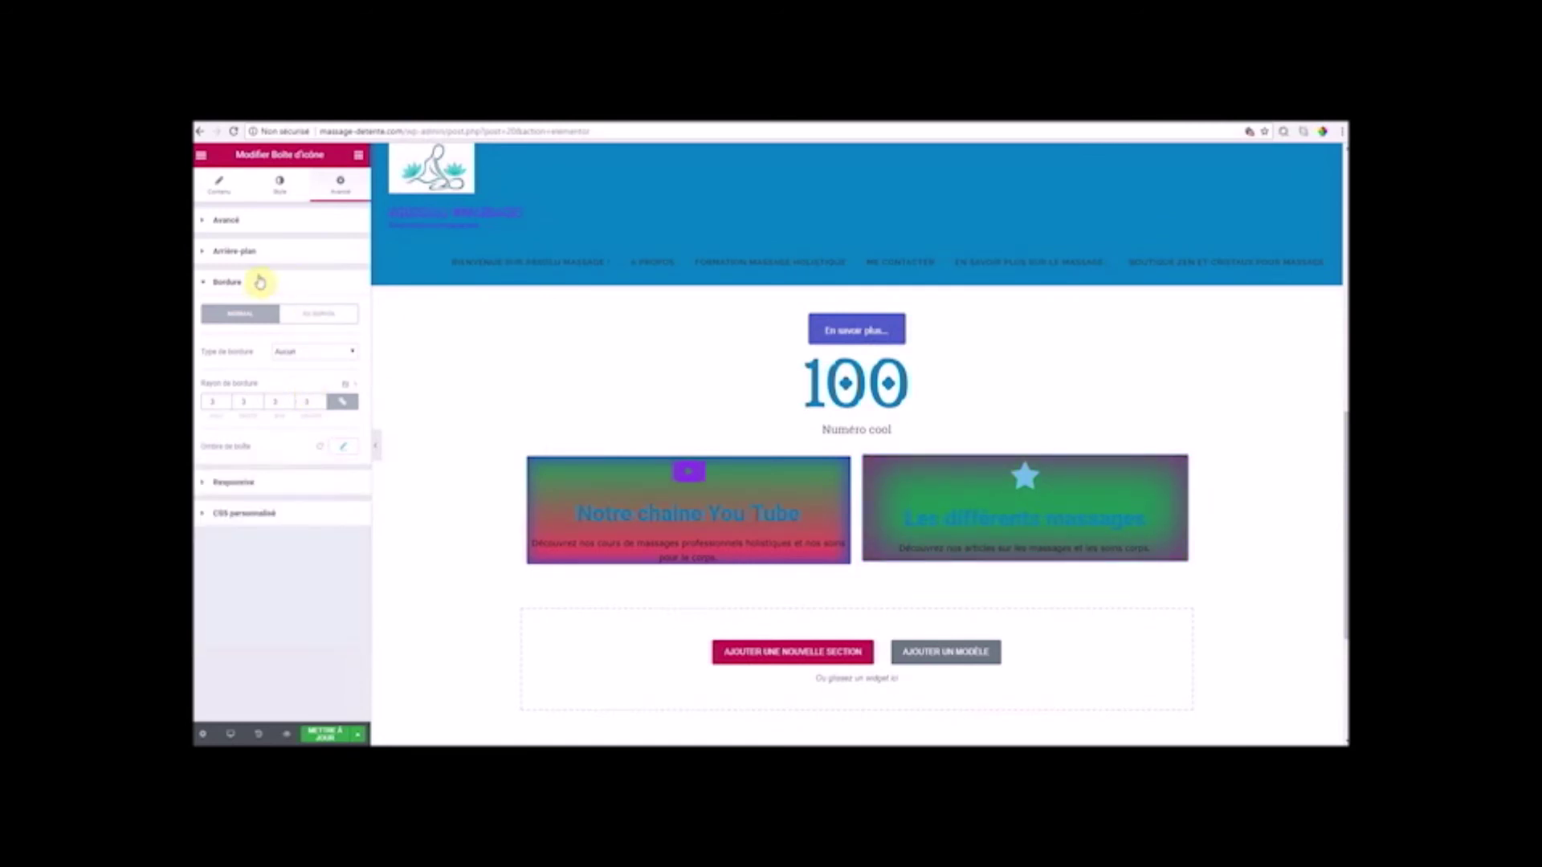
- Set the hover background of the "Les différents massages" box to a solid bright blue
left_click(247, 252)
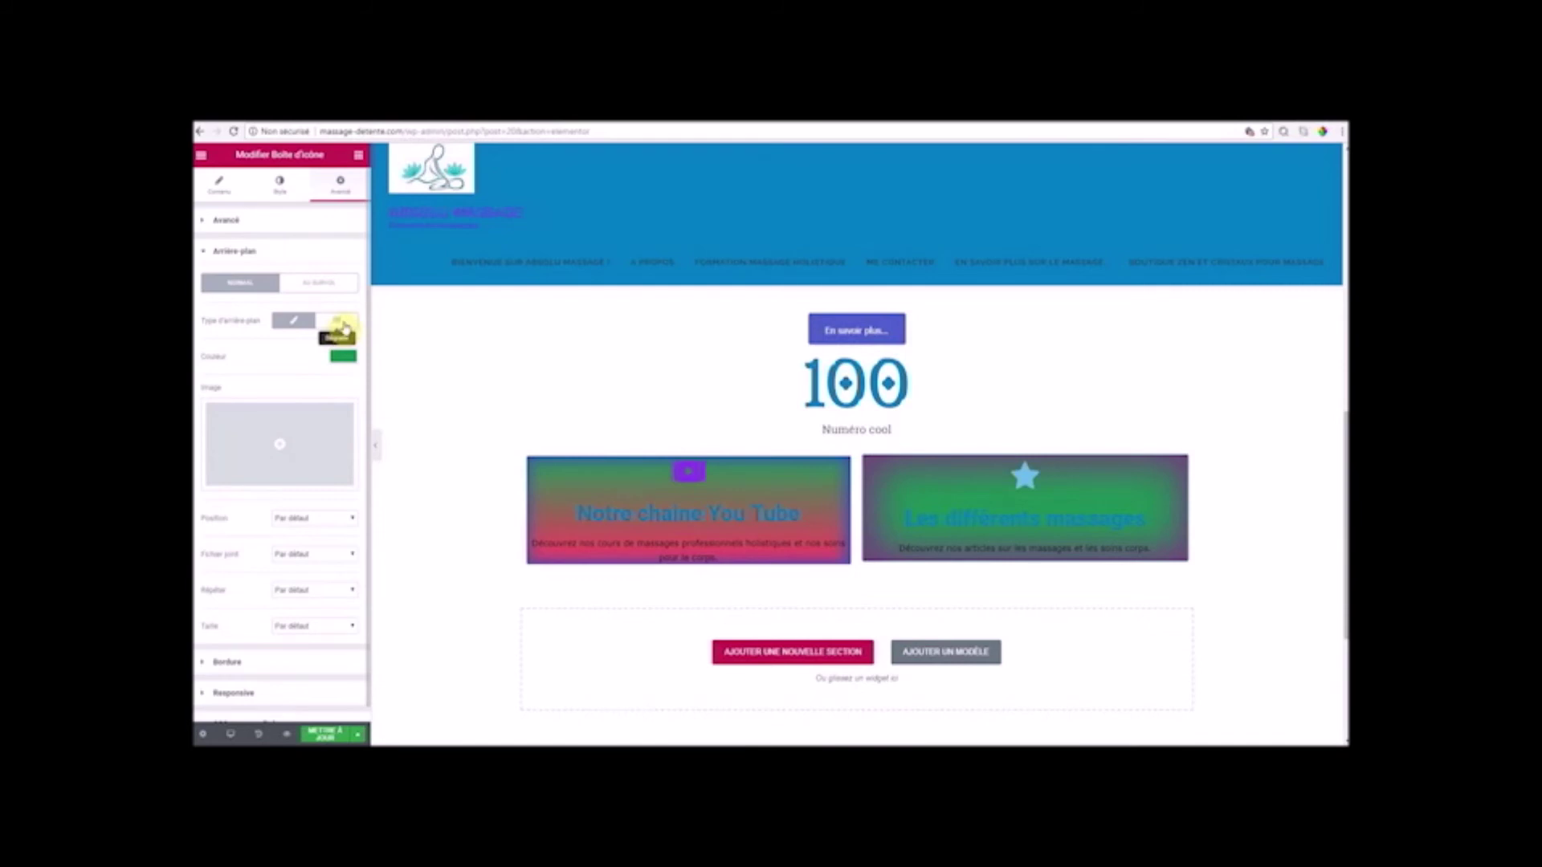
left_click(321, 290)
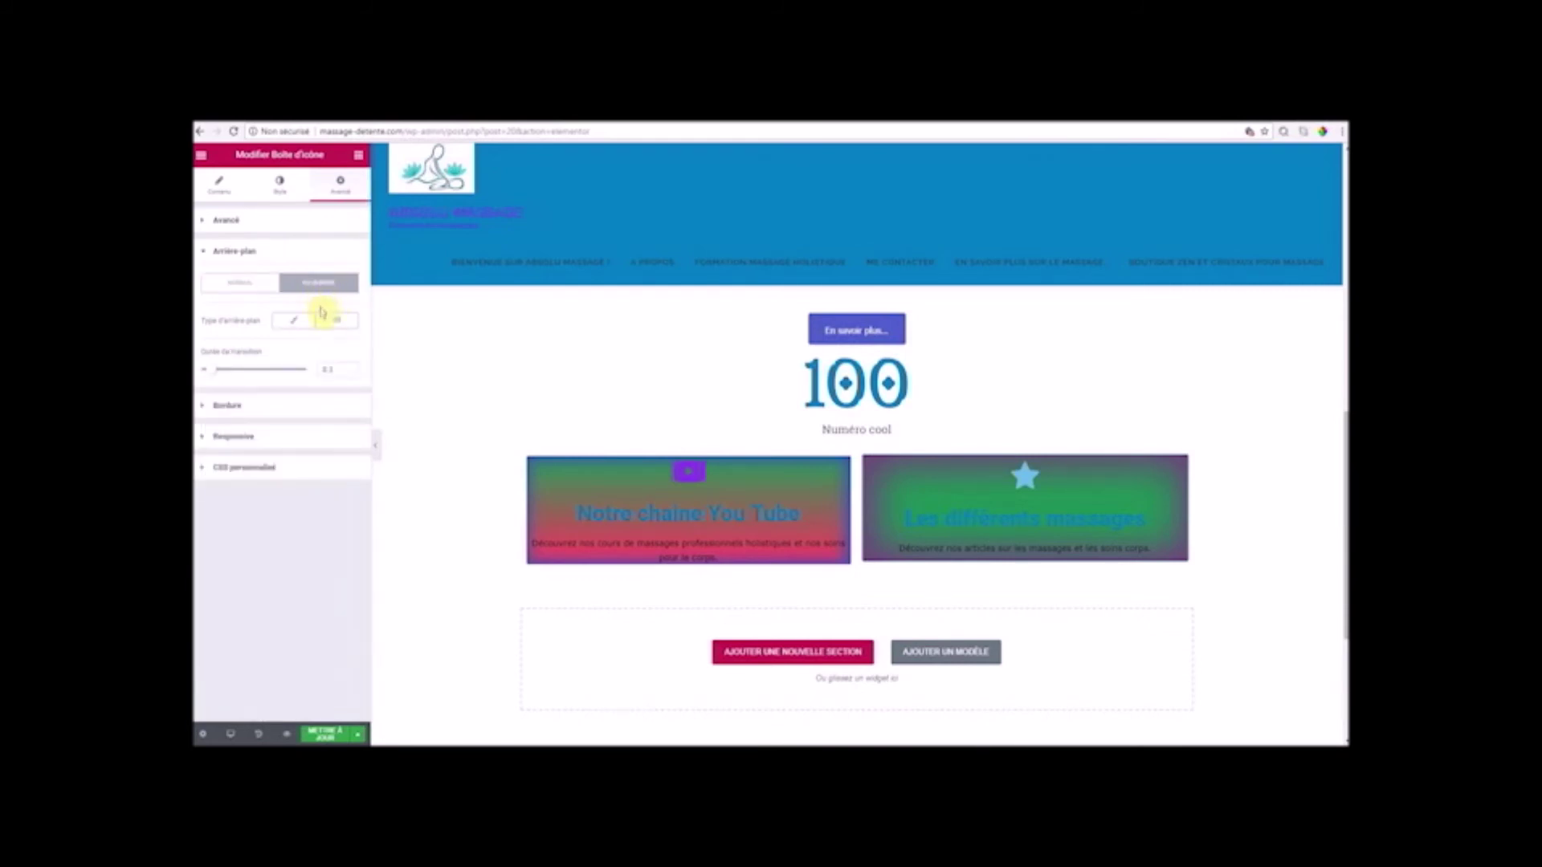
left_click(294, 321)
left_click(342, 356)
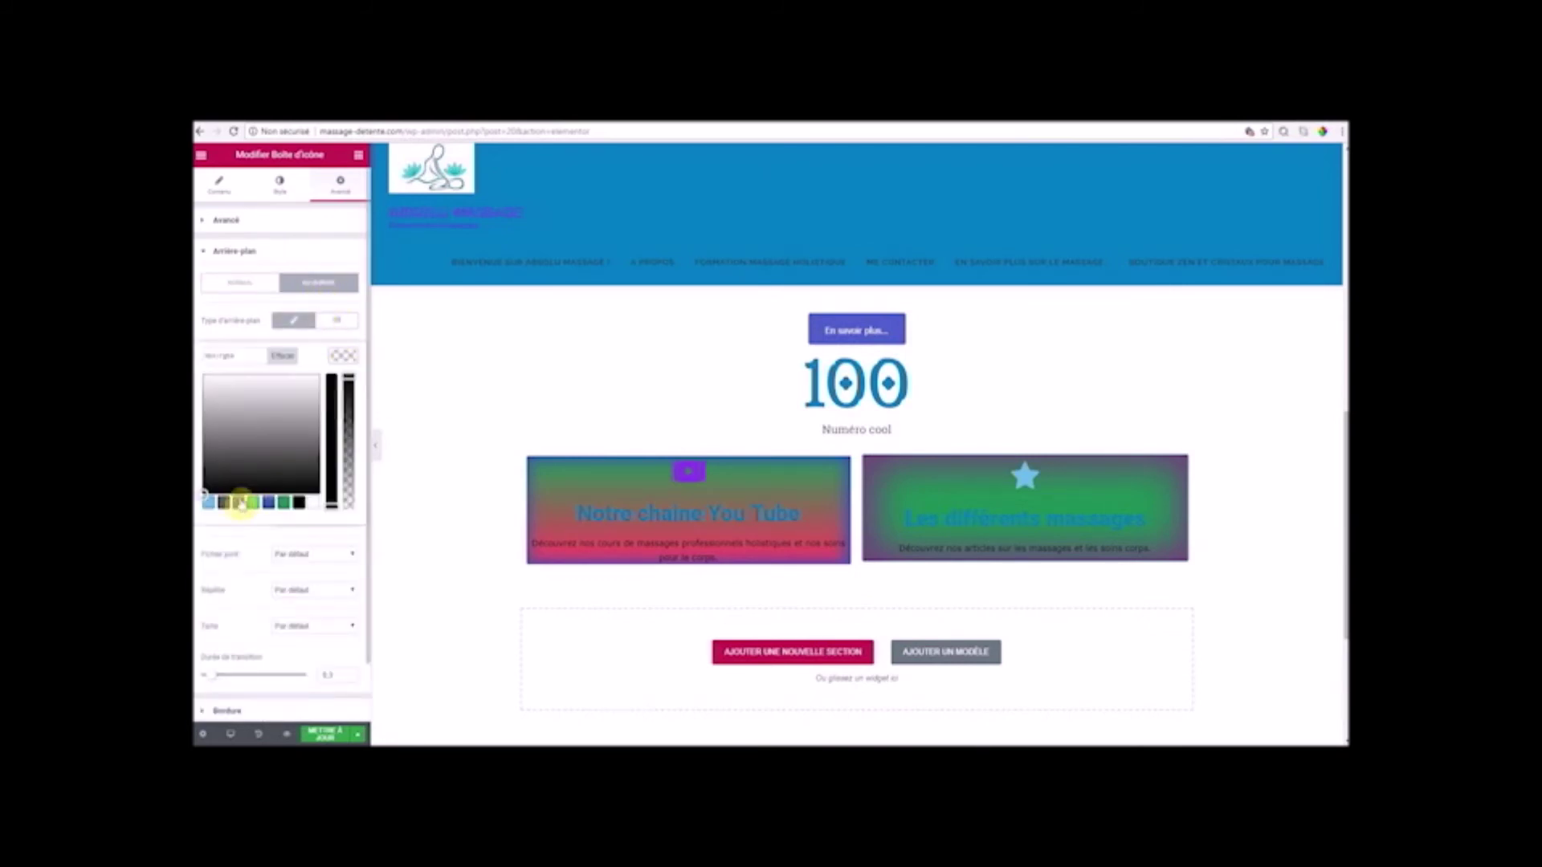
left_click(281, 504)
left_click(287, 406)
left_click(280, 398)
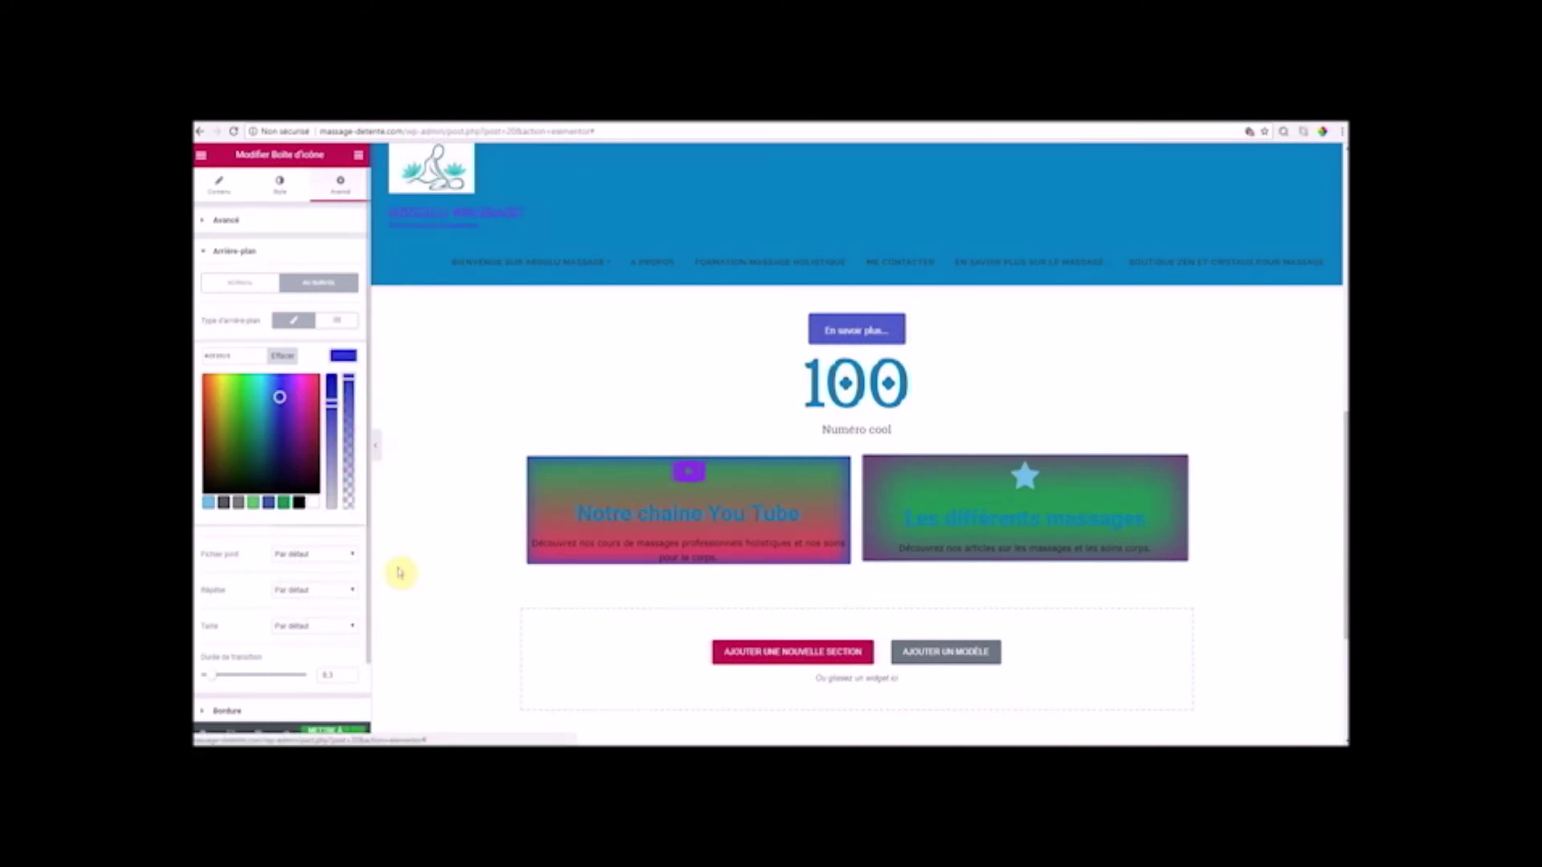
left_click(518, 379)
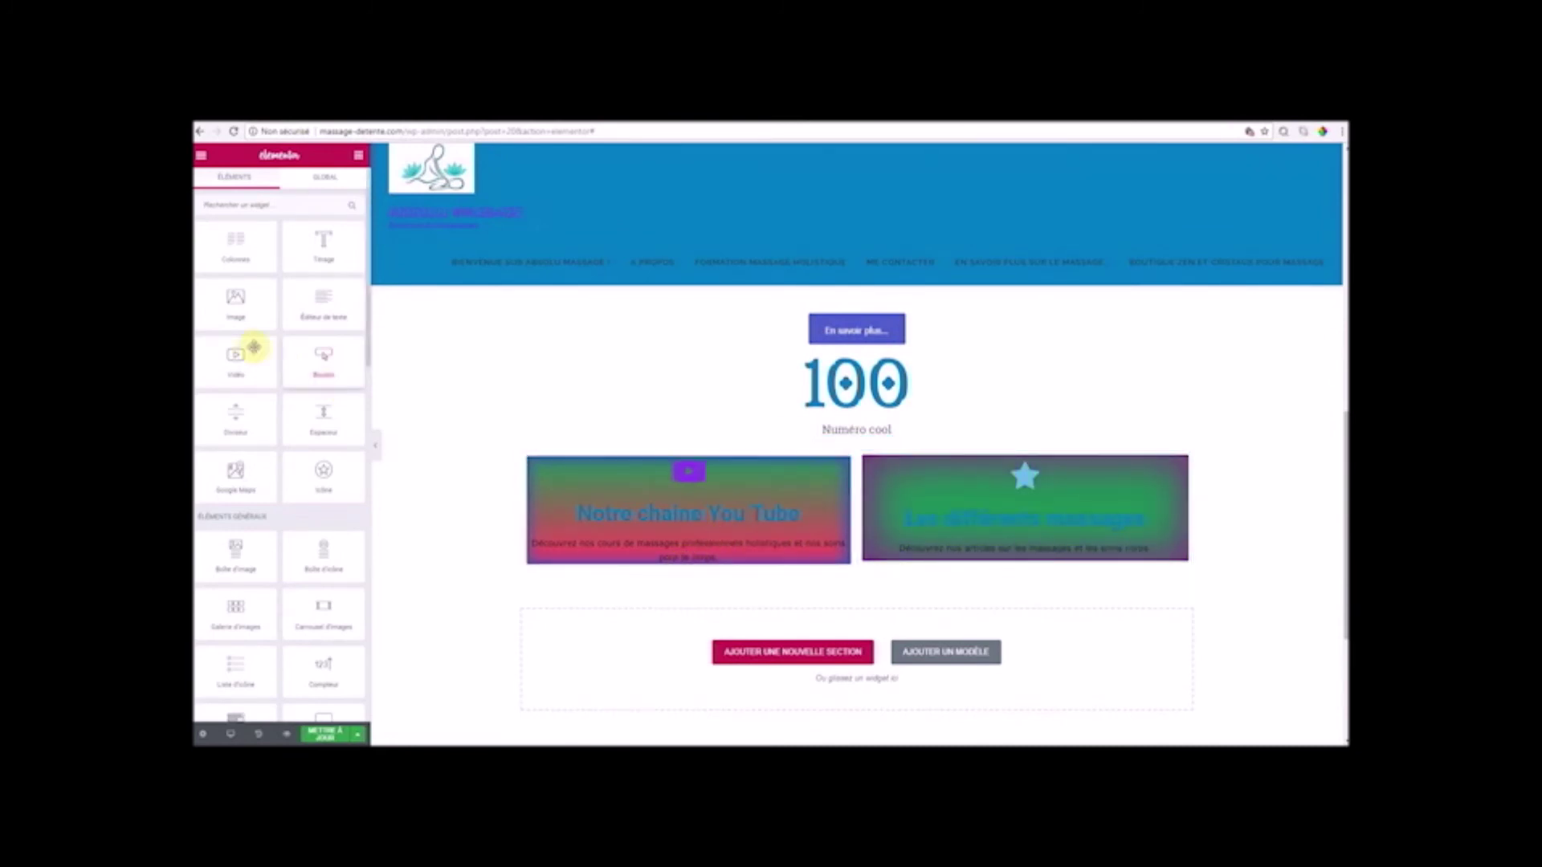
- Give the "Notre chaîne You Tube" box a linear blue-to-pinkish-red gradient as its hover background and update the page
left_click(549, 517)
left_click(340, 185)
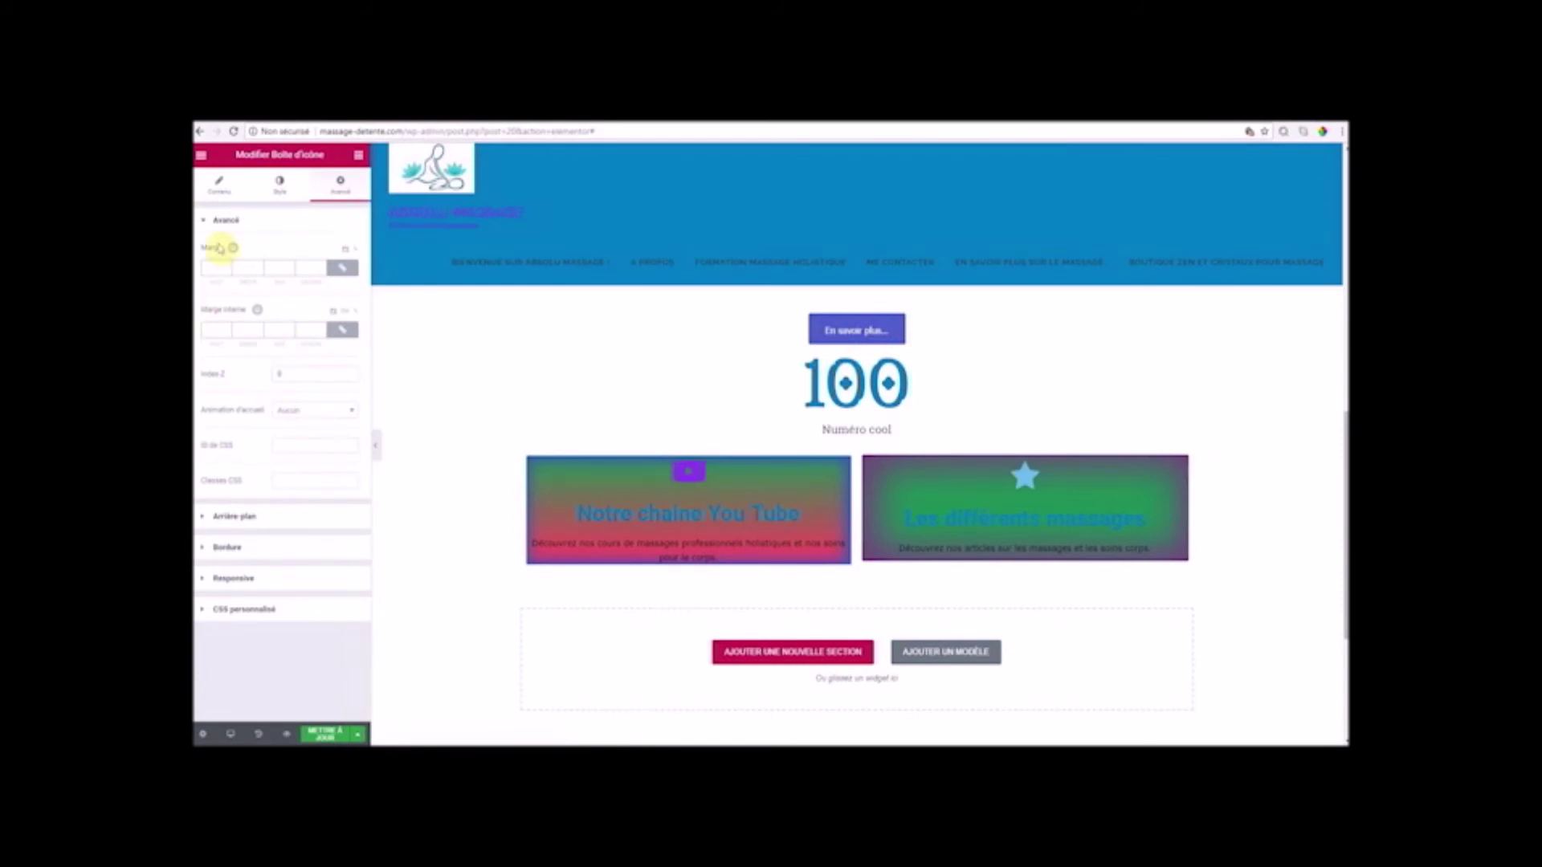
left_click(236, 522)
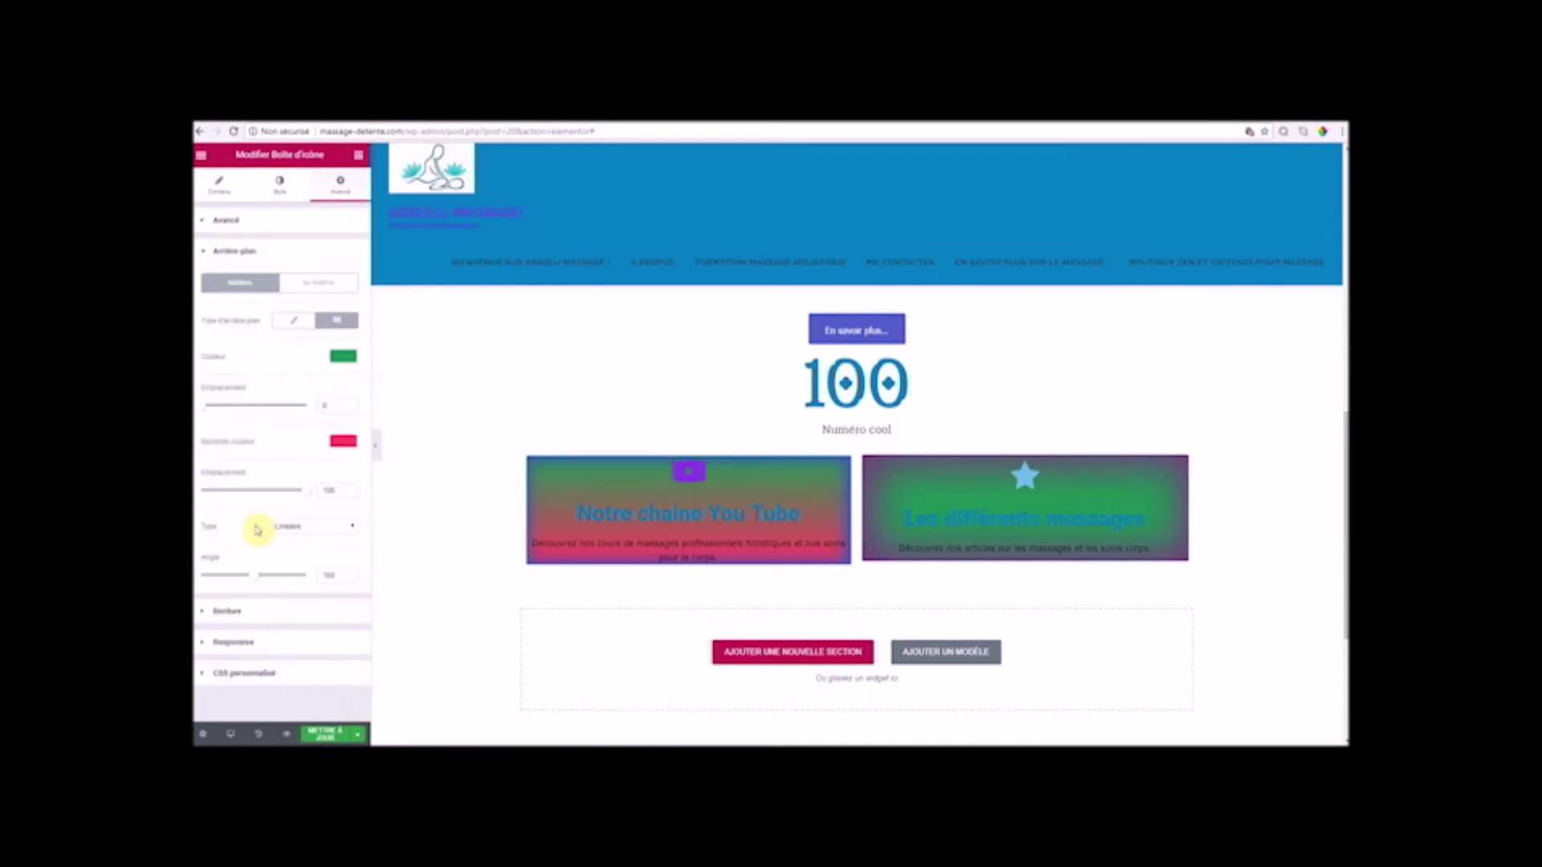
left_click(325, 287)
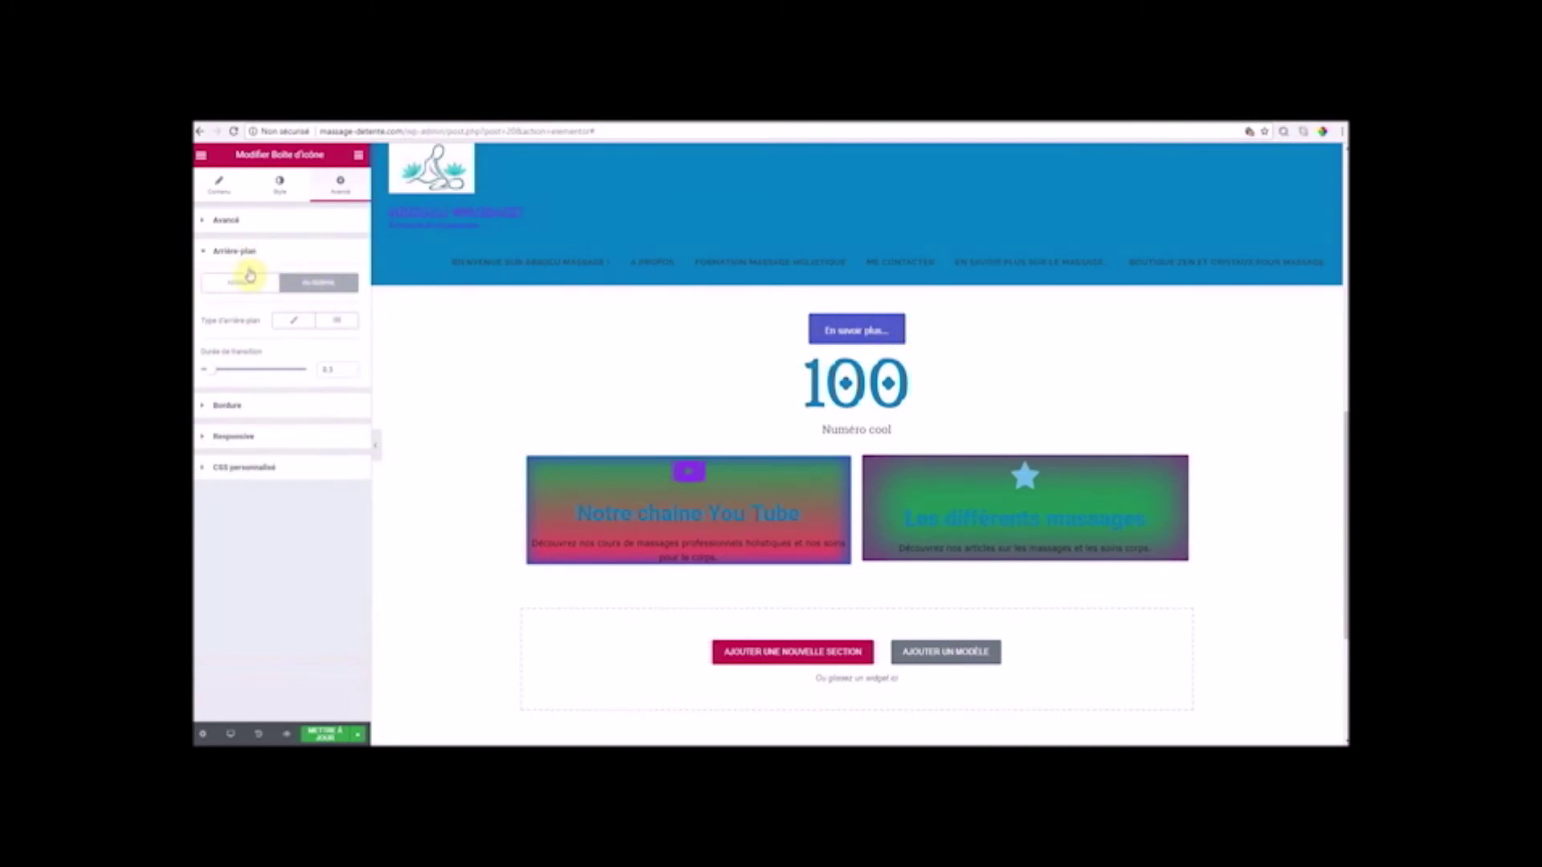
left_click(303, 331)
left_click(344, 357)
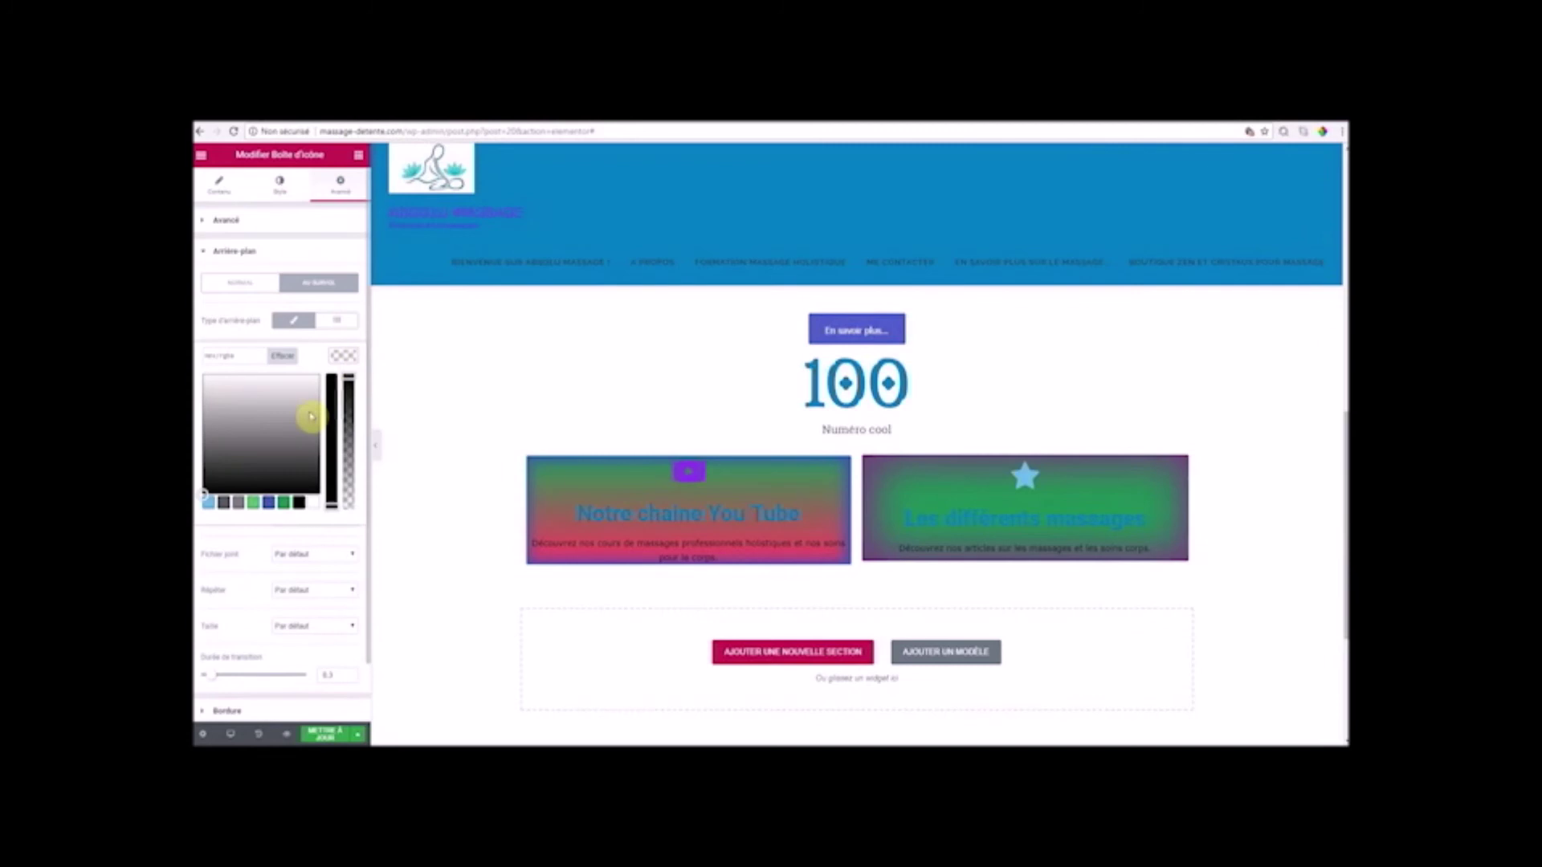
left_click(269, 503)
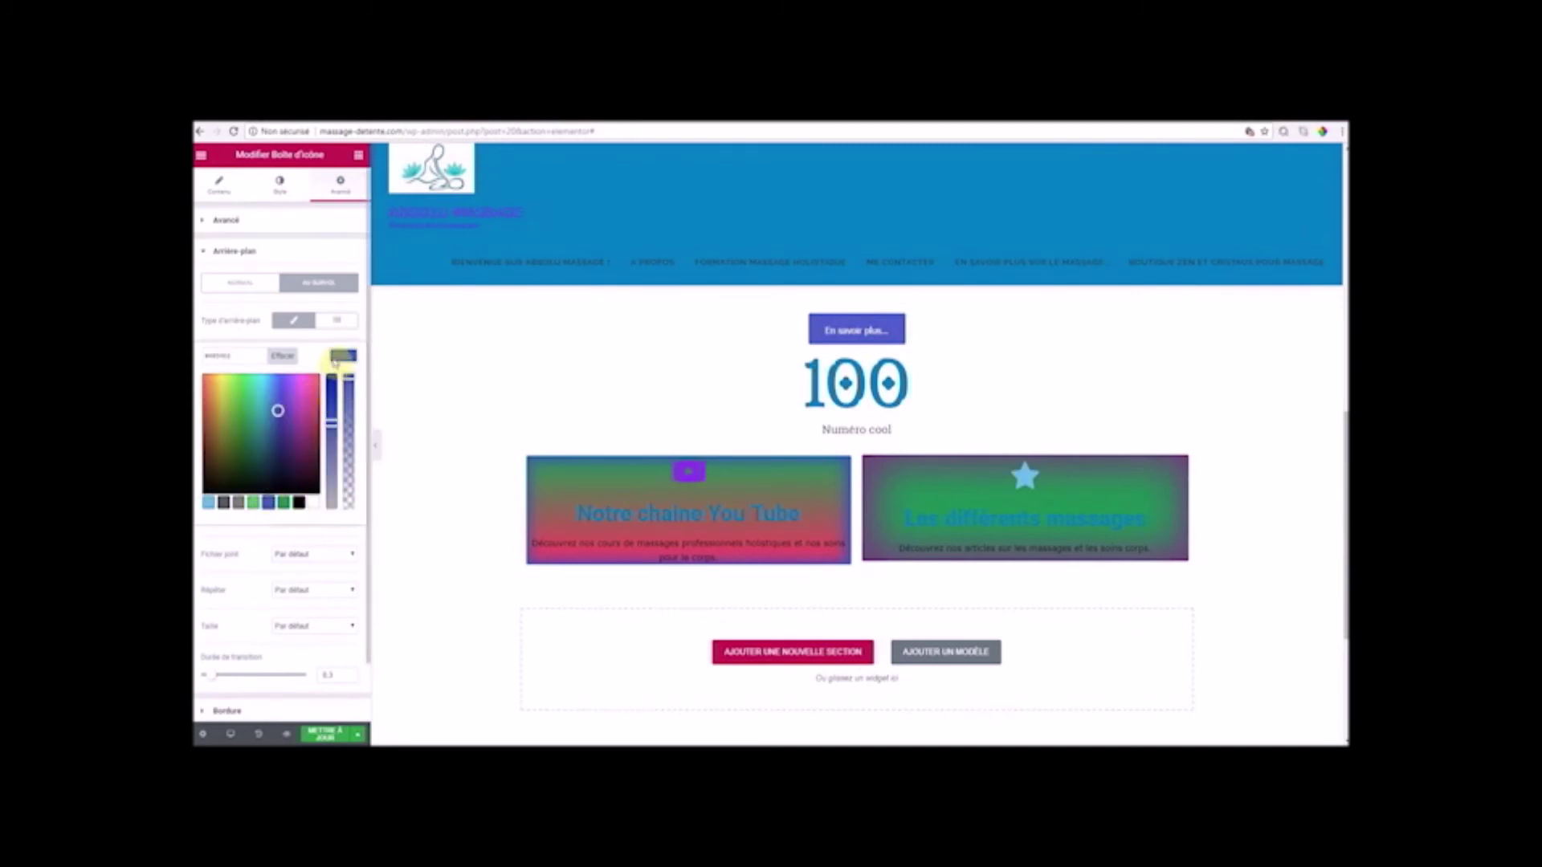
left_click(337, 321)
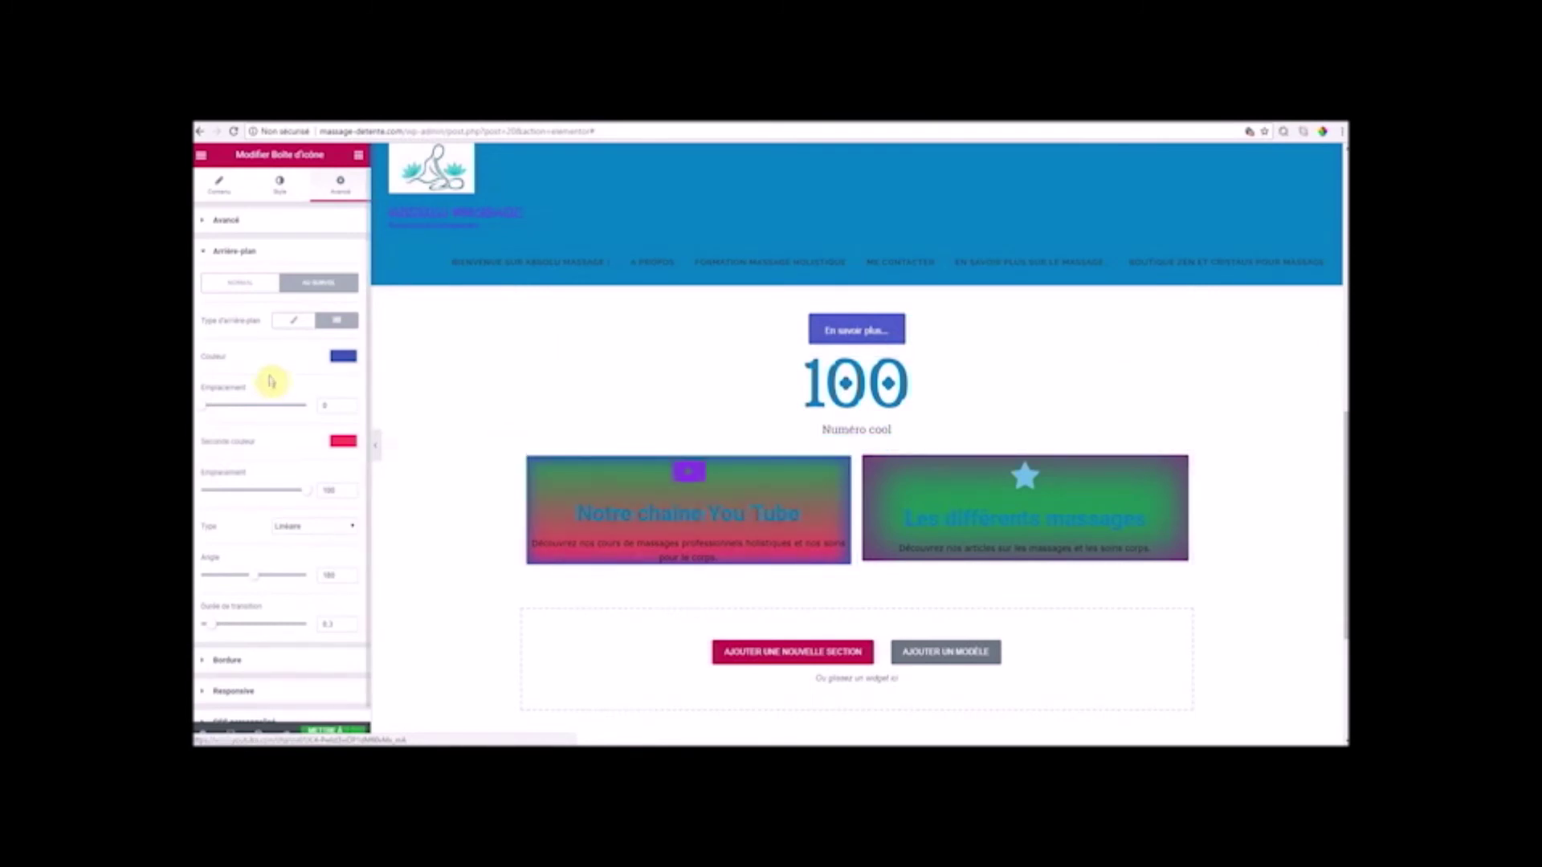
left_click(328, 738)
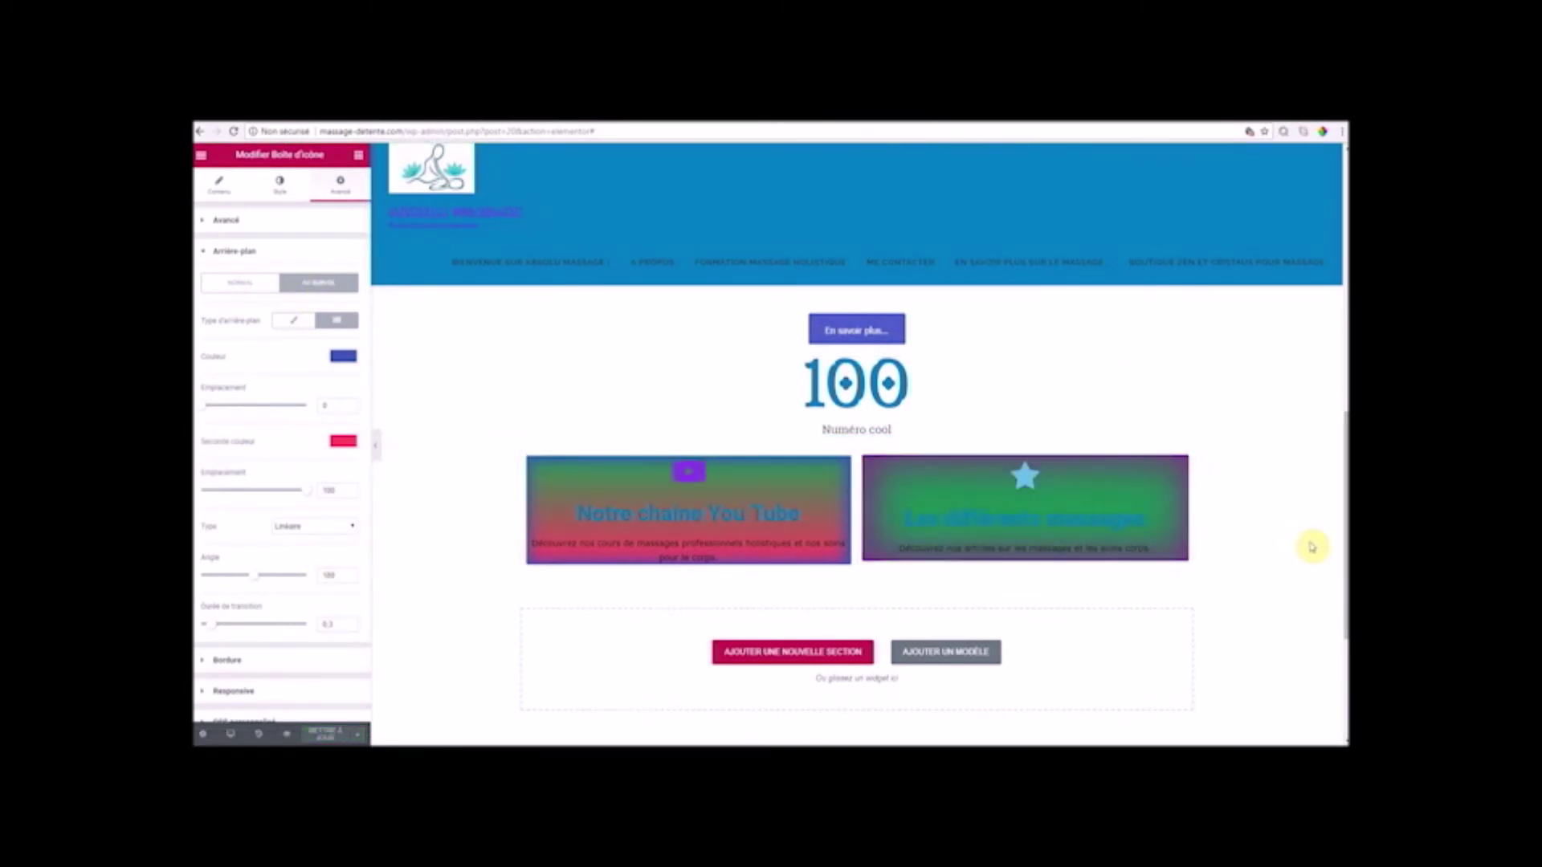
- Look over the whole page from the image carousel down to the two icon boxes
scroll(1312, 544, "up", 6)
scroll(1321, 546, "down", 10)
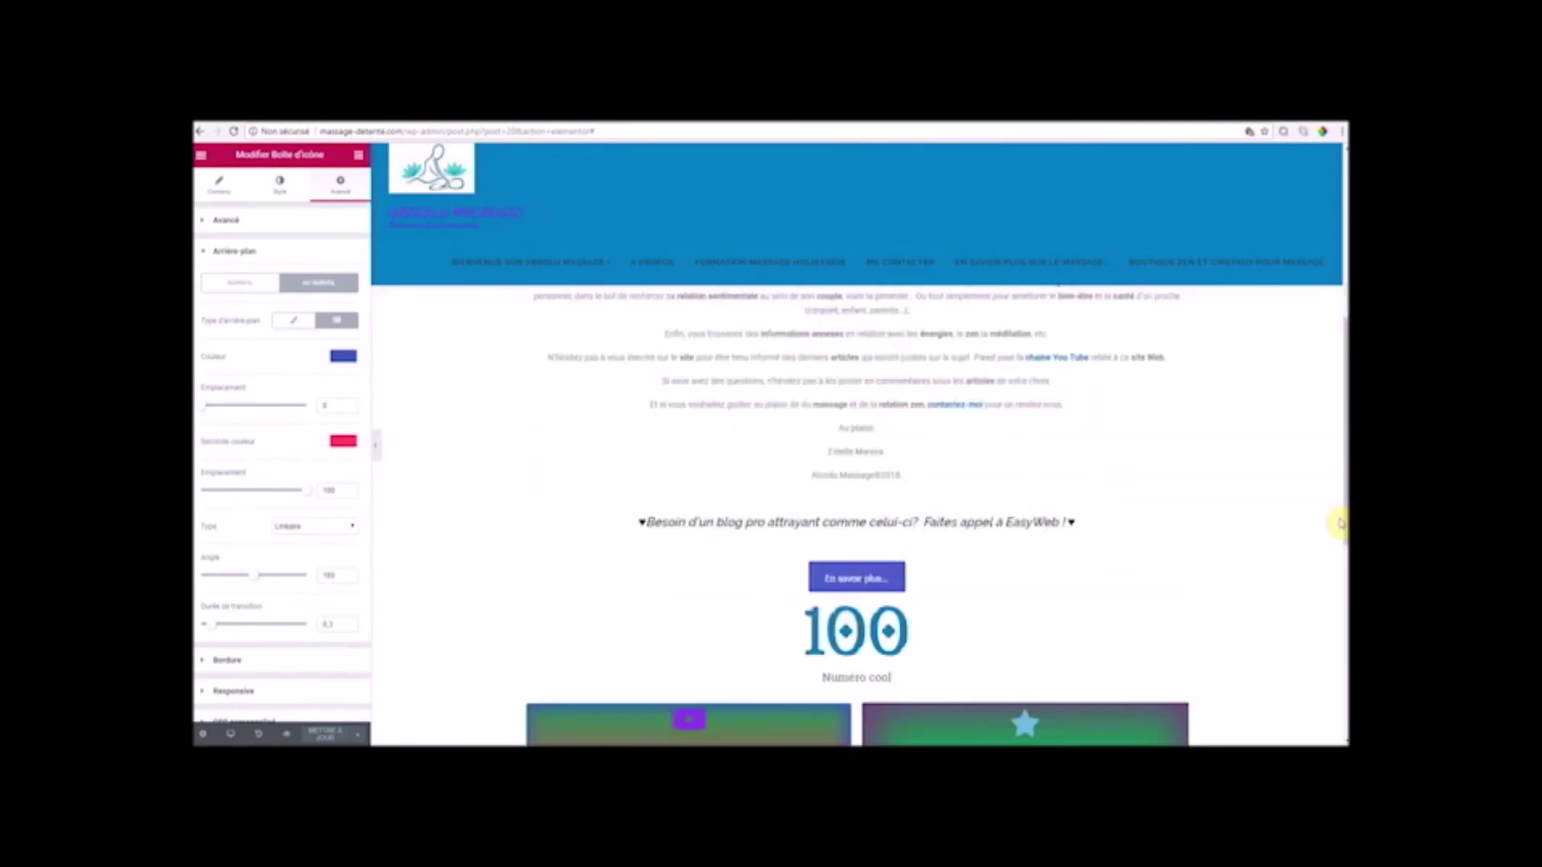
scroll(1337, 530, "up", 4)
scroll(1339, 526, "up", 6)
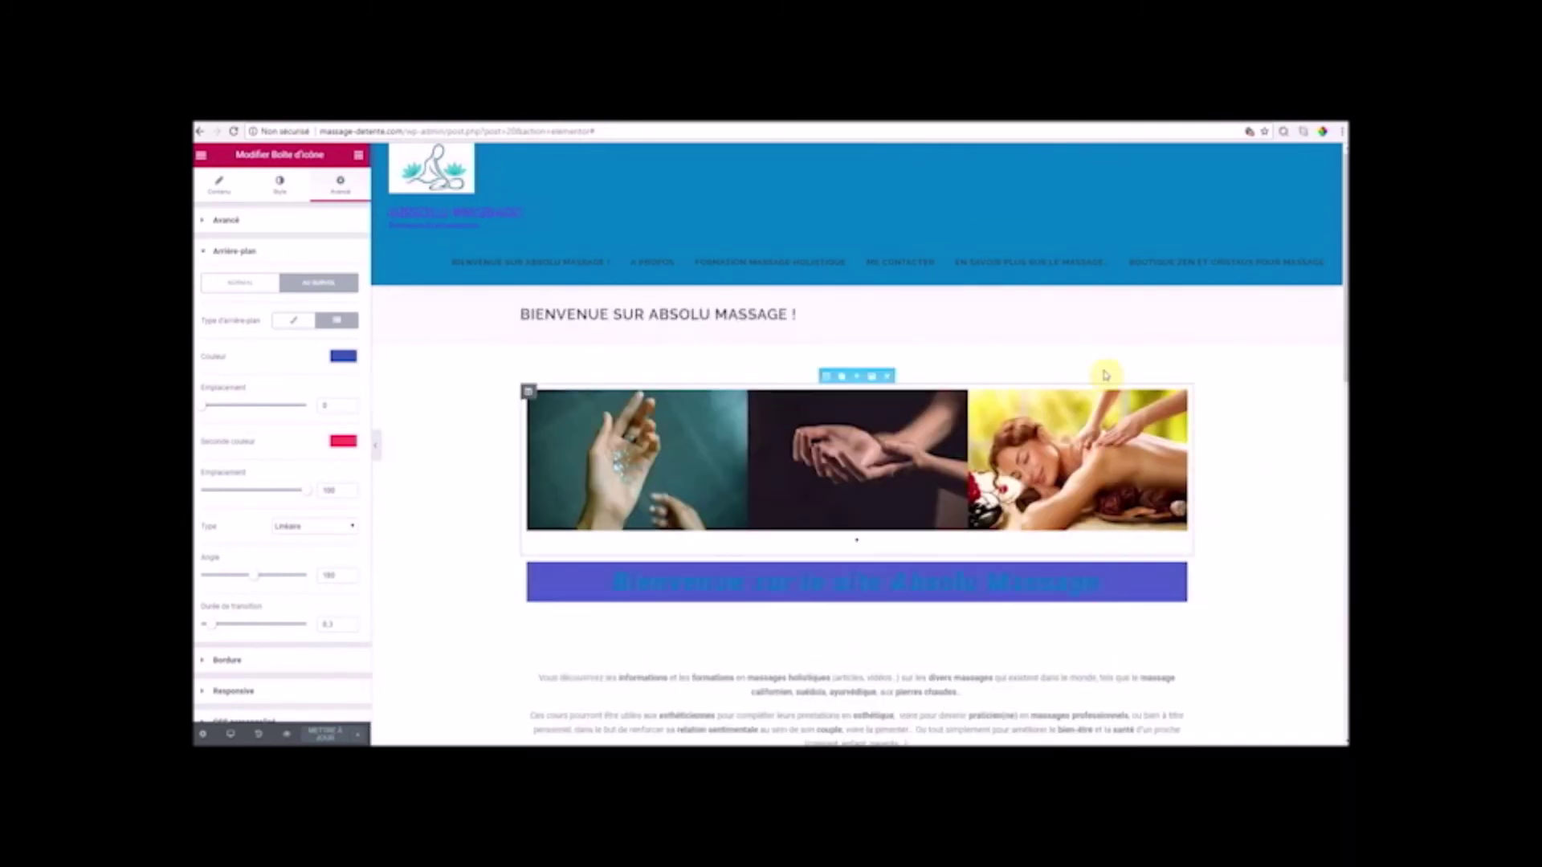
scroll(1318, 399, "down", 6)
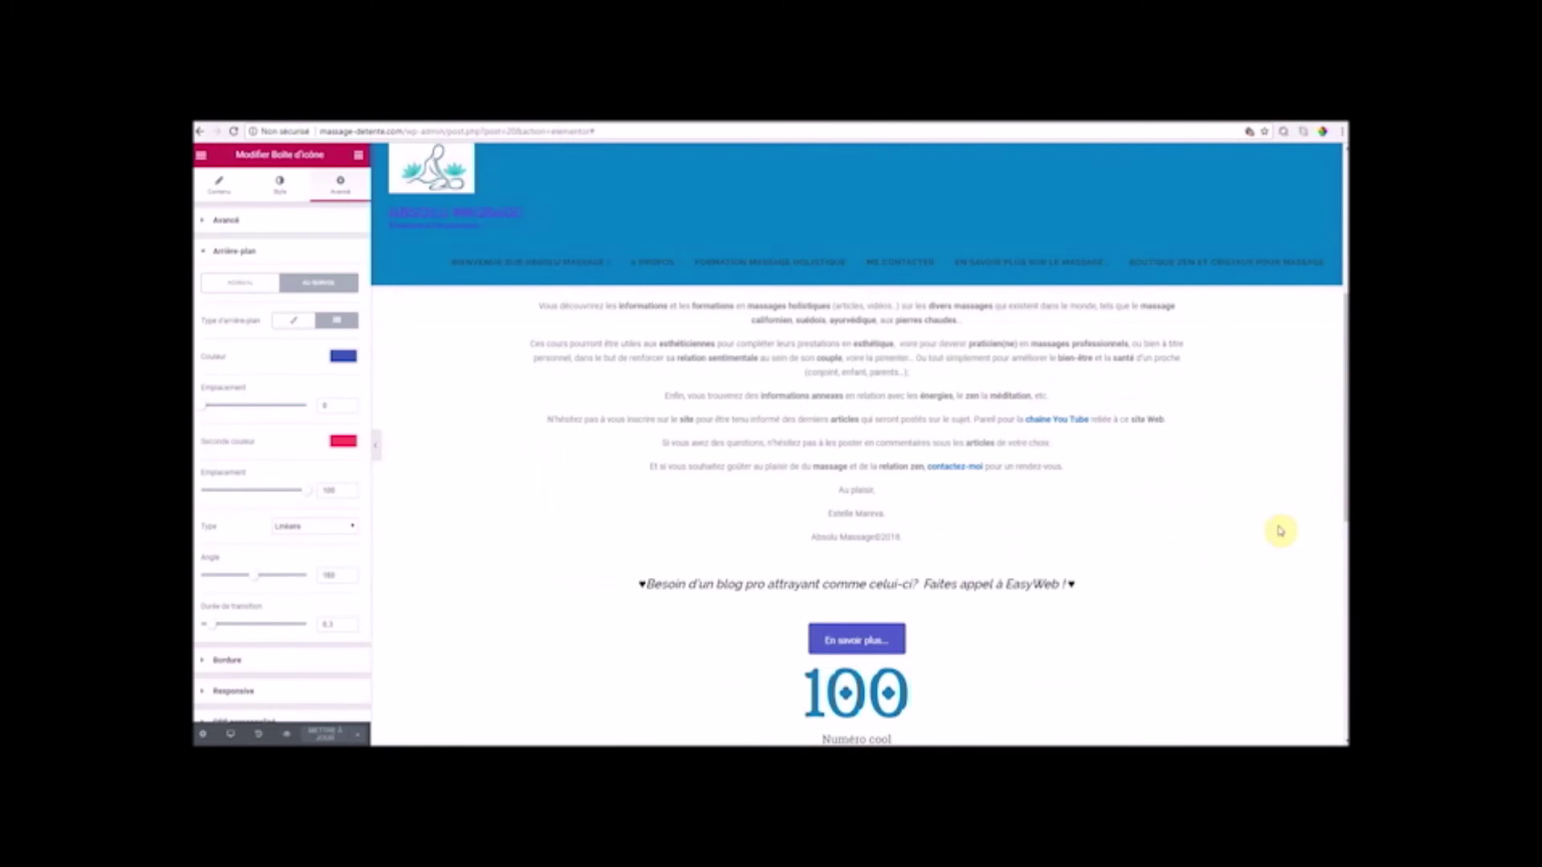
scroll(1297, 514, "down", 4)
scroll(1311, 540, "down", 4)
scroll(1312, 540, "up", 10)
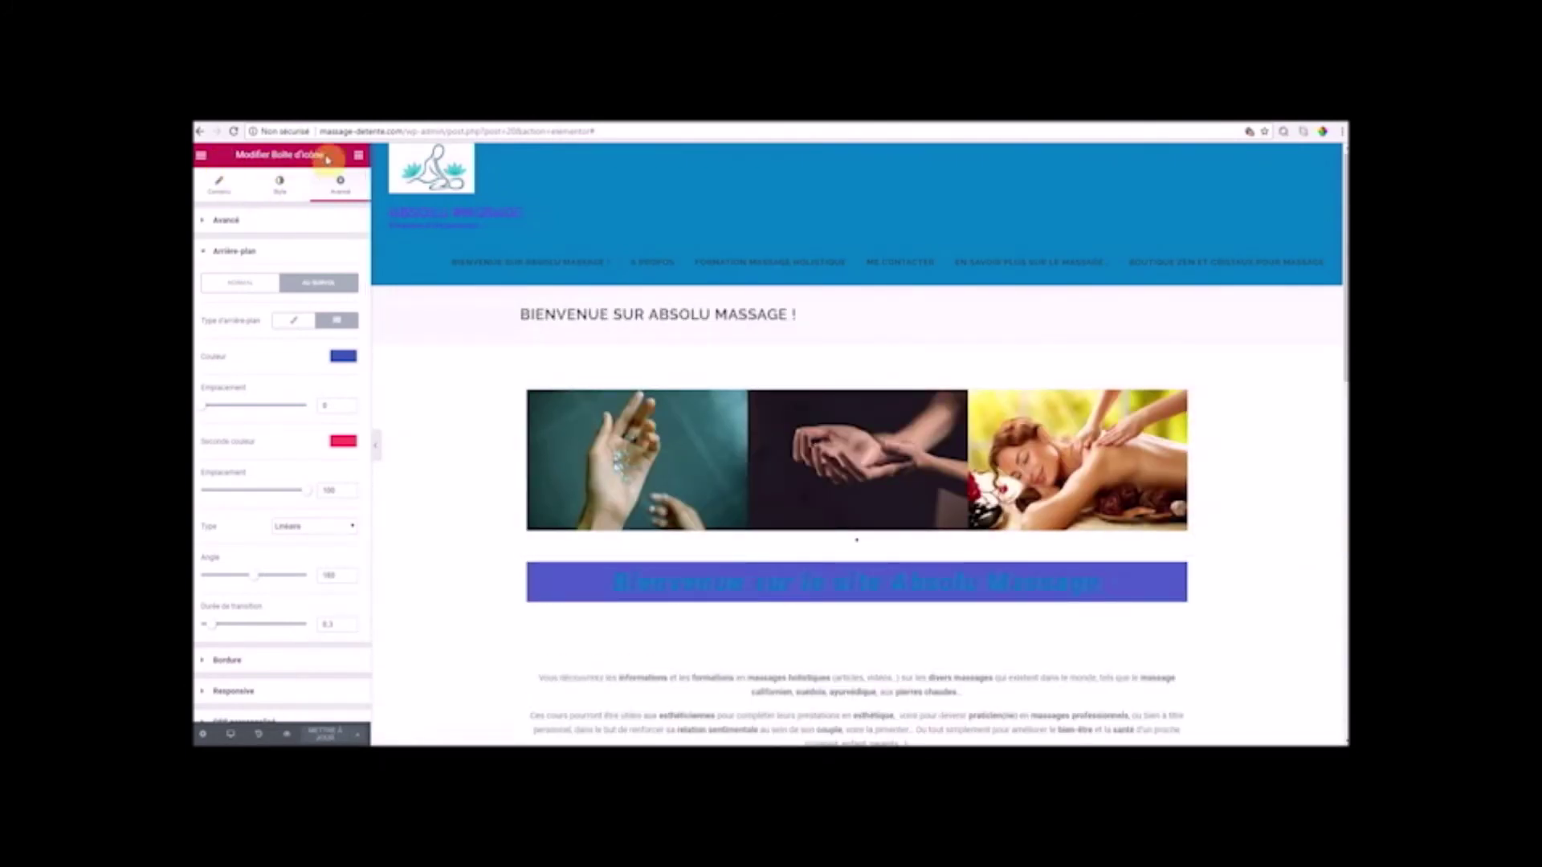
- Select the opening paragraphs of the welcome text block and apply the Paragraph format to them
left_click(359, 157)
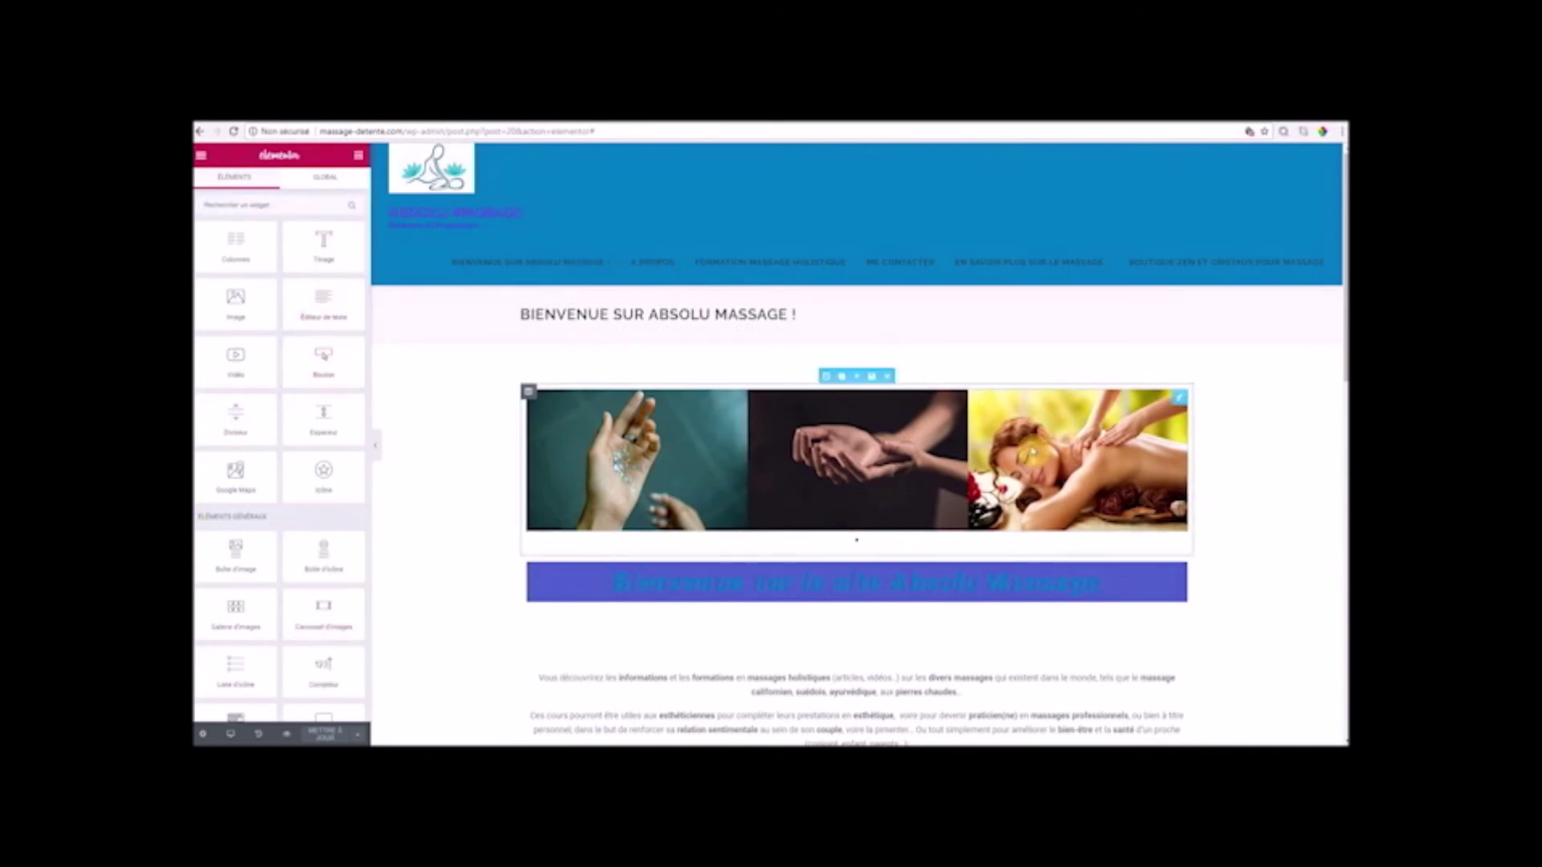
scroll(834, 464, "down", 3)
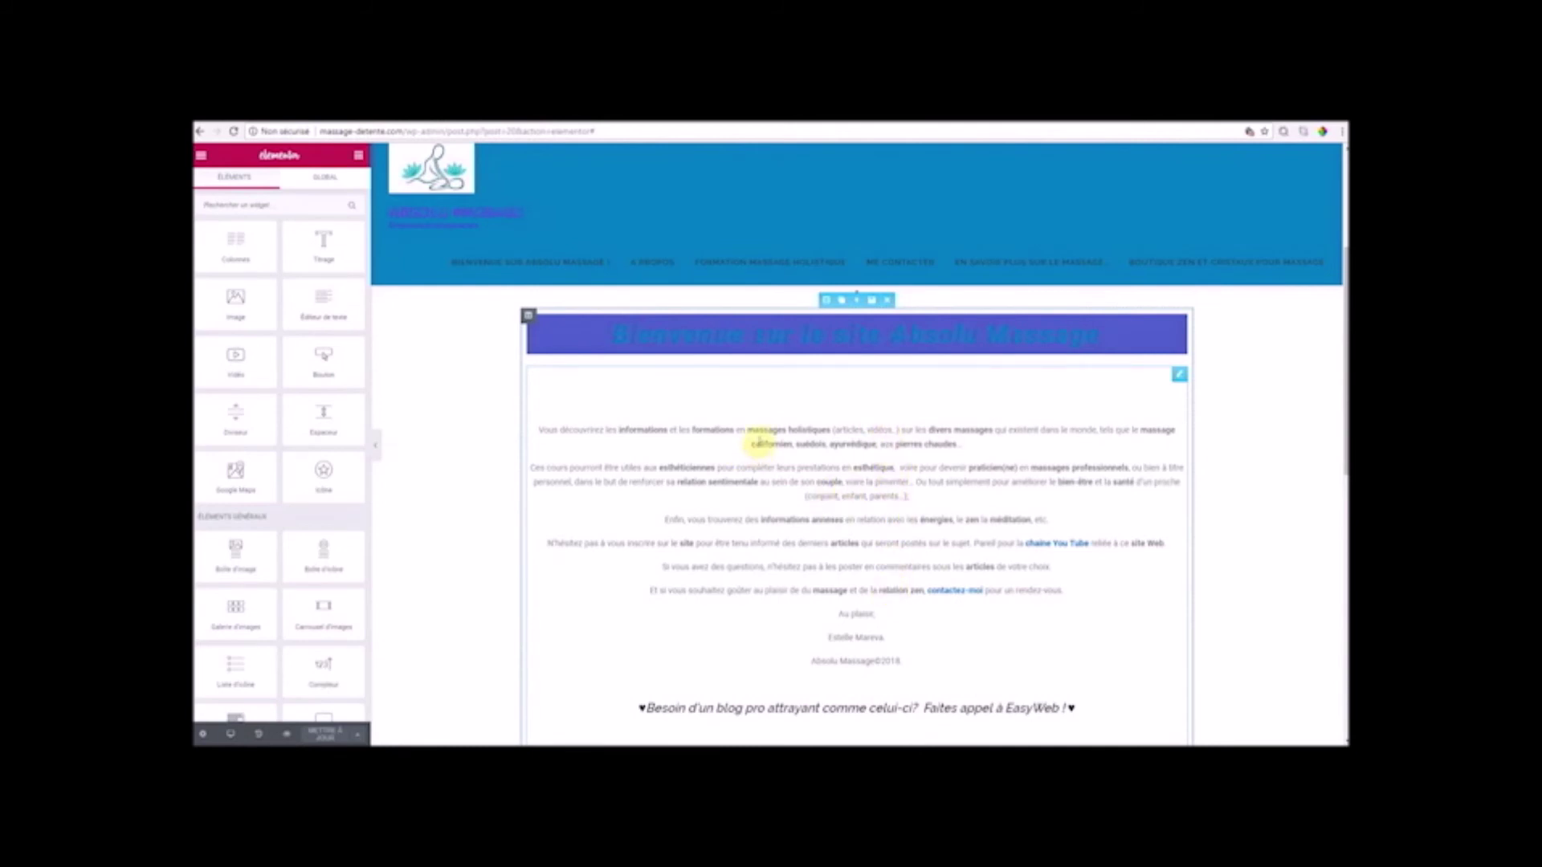
left_click_drag(548, 430, 916, 663)
scroll(946, 592, "up", 2)
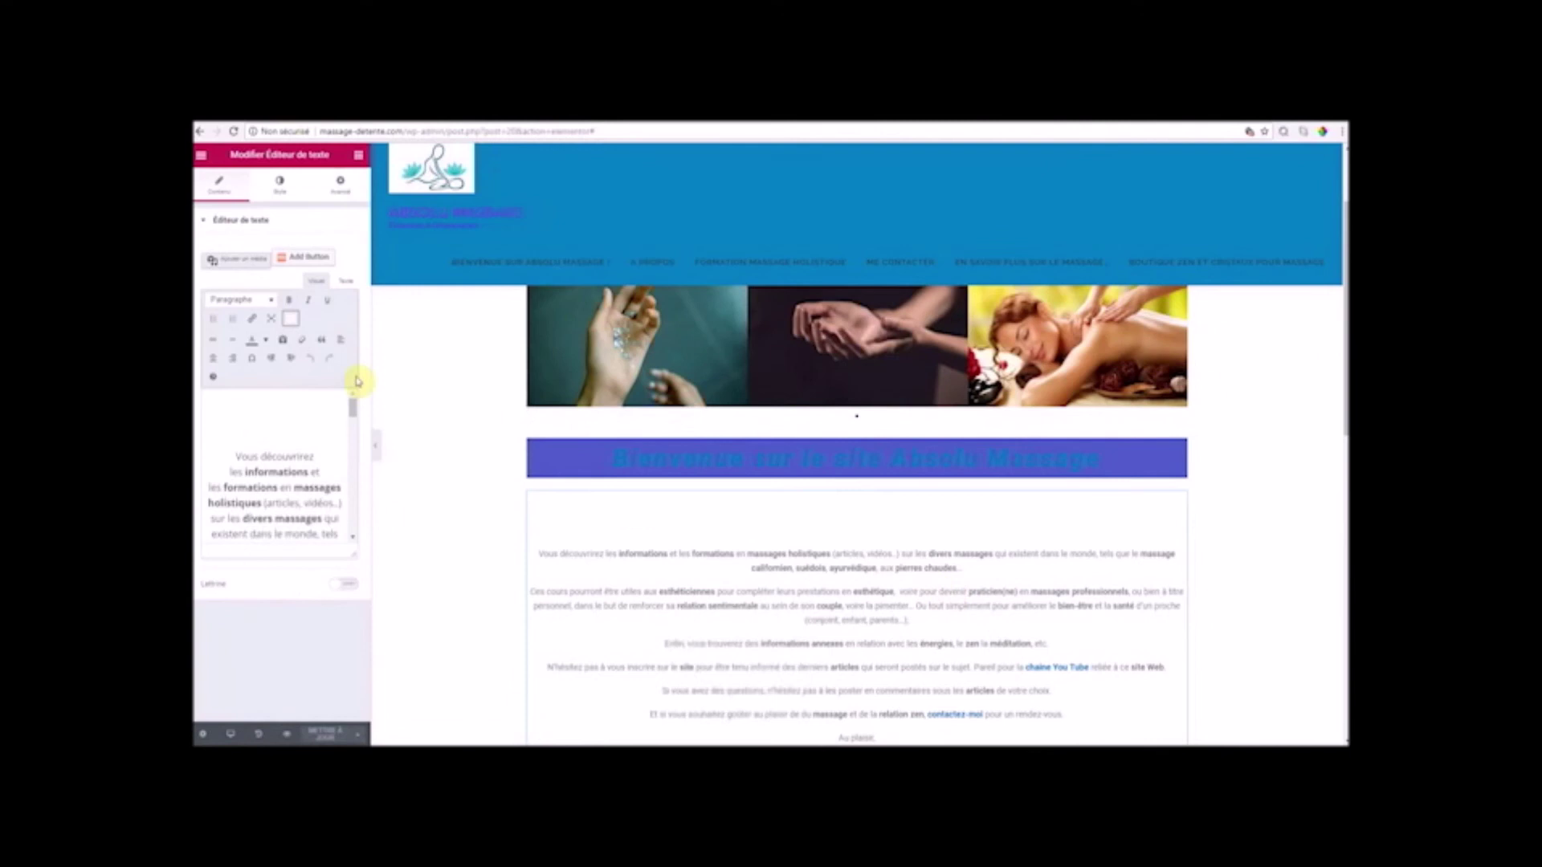
left_click_drag(234, 447, 292, 291)
left_click(268, 304)
left_click(259, 303)
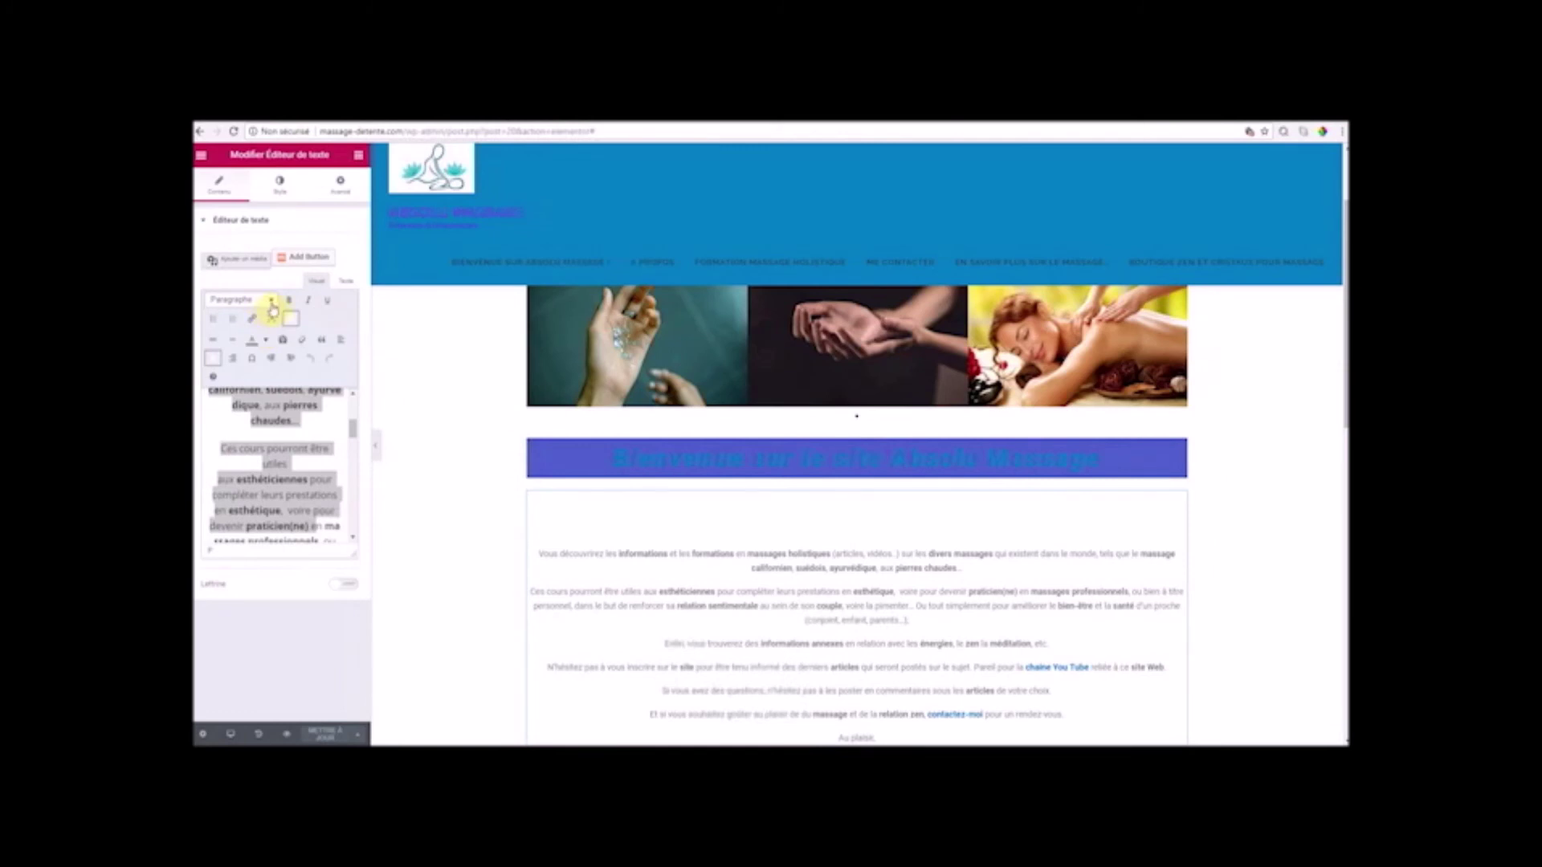
left_click(270, 304)
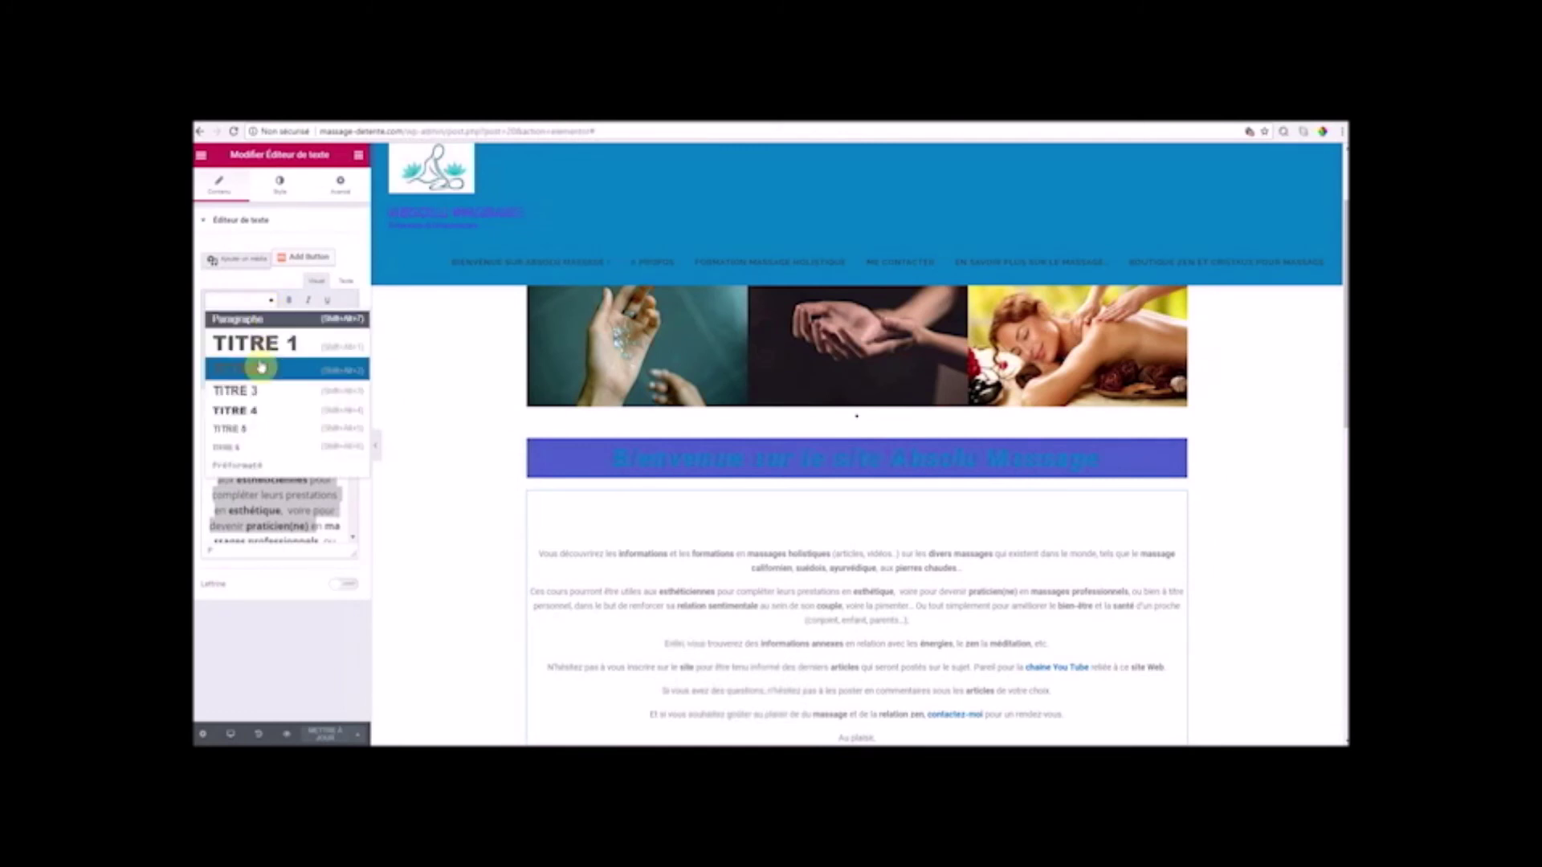
left_click(265, 320)
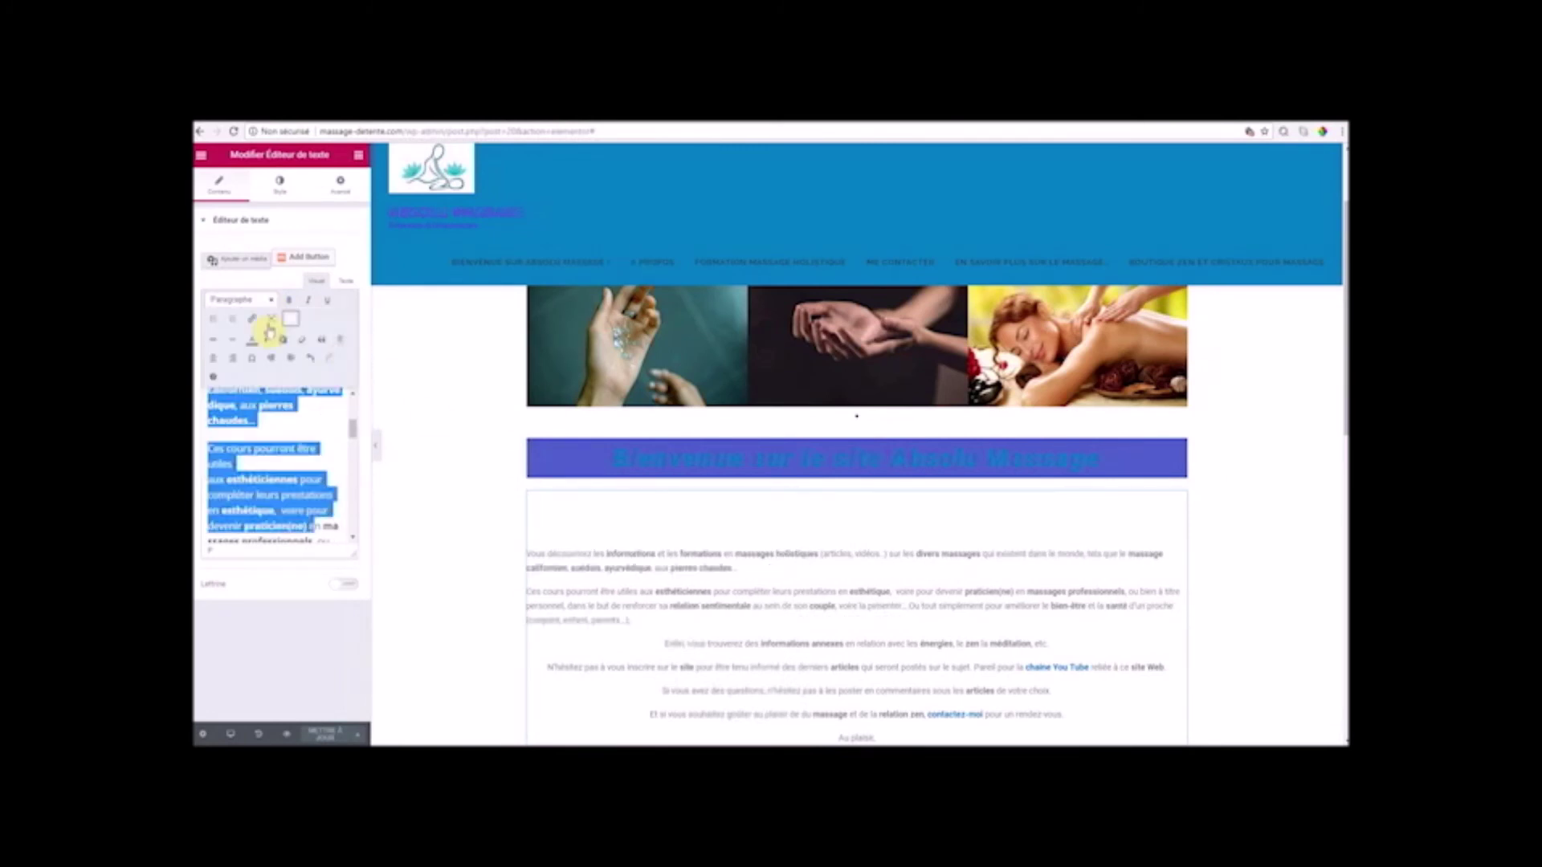
left_click(480, 426)
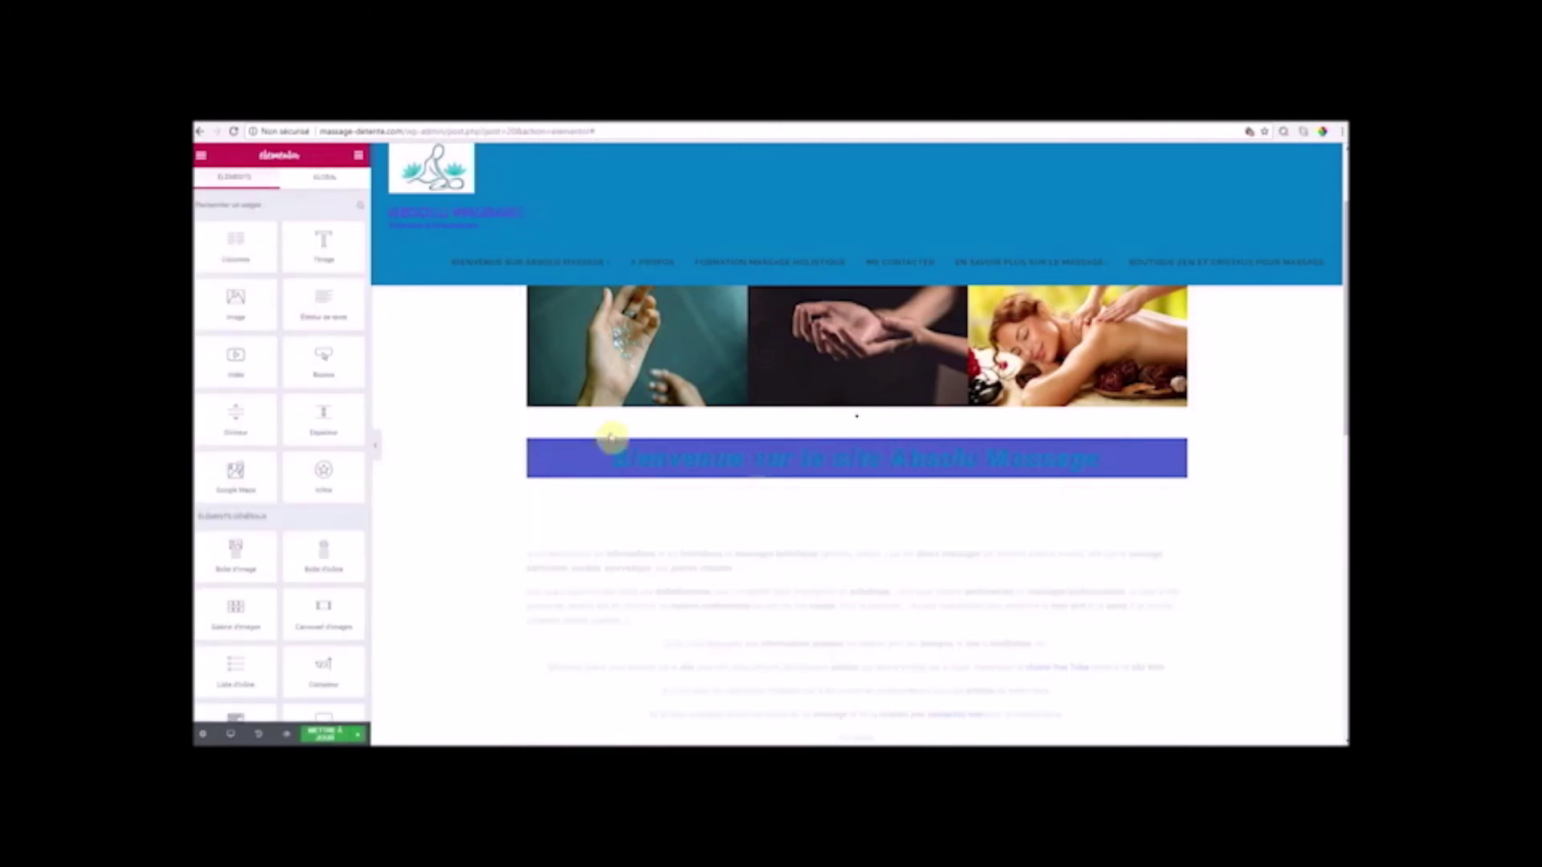
- Copy the welcome text through the "Besoin d'un blog pro" line, leaving out the button shortcode
left_click(893, 617)
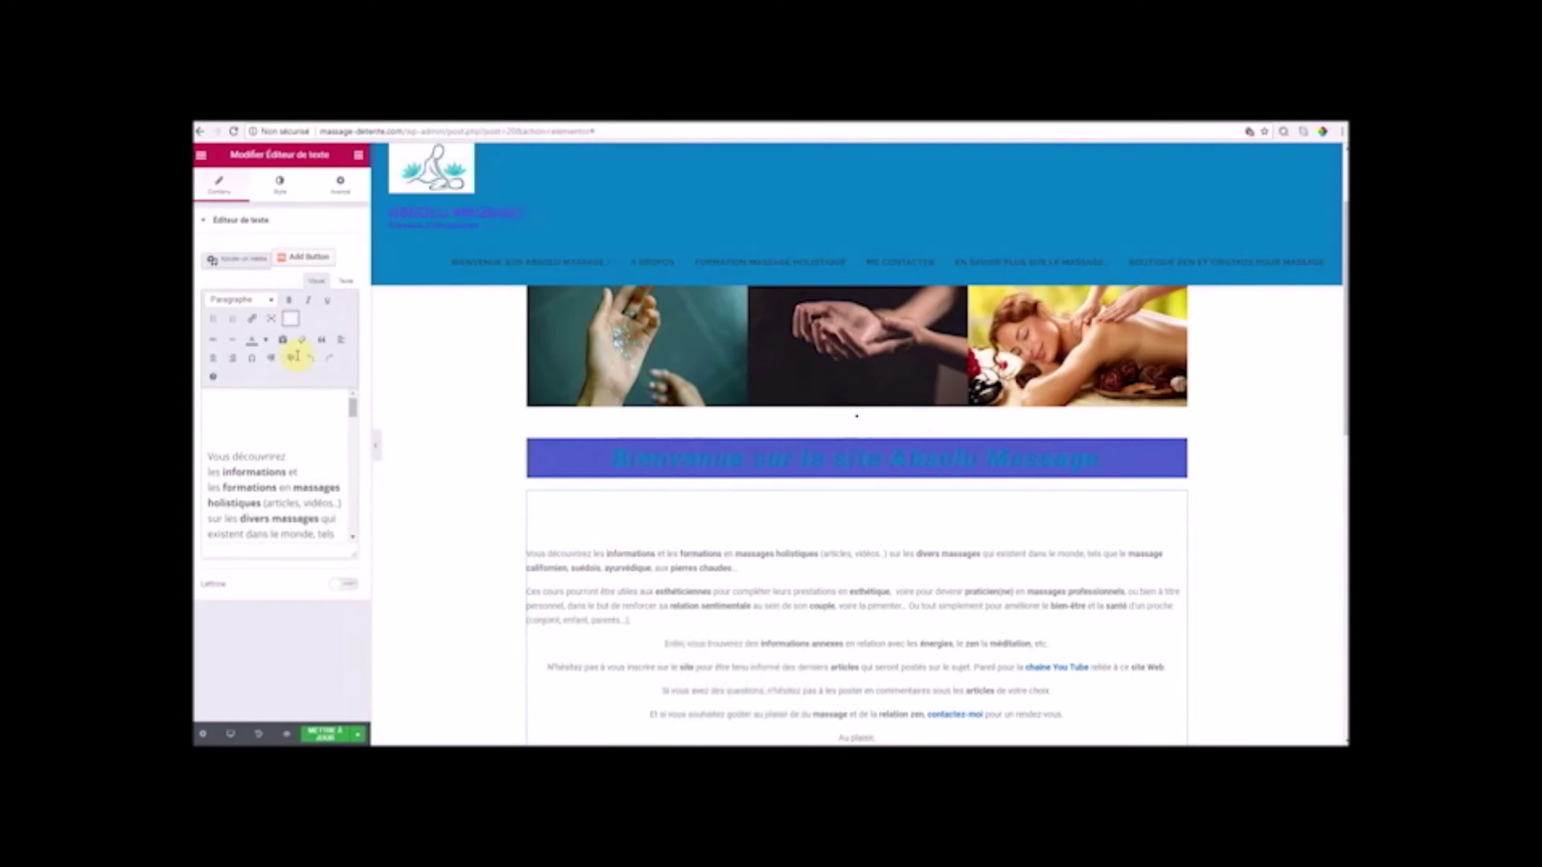
left_click_drag(209, 455, 352, 593)
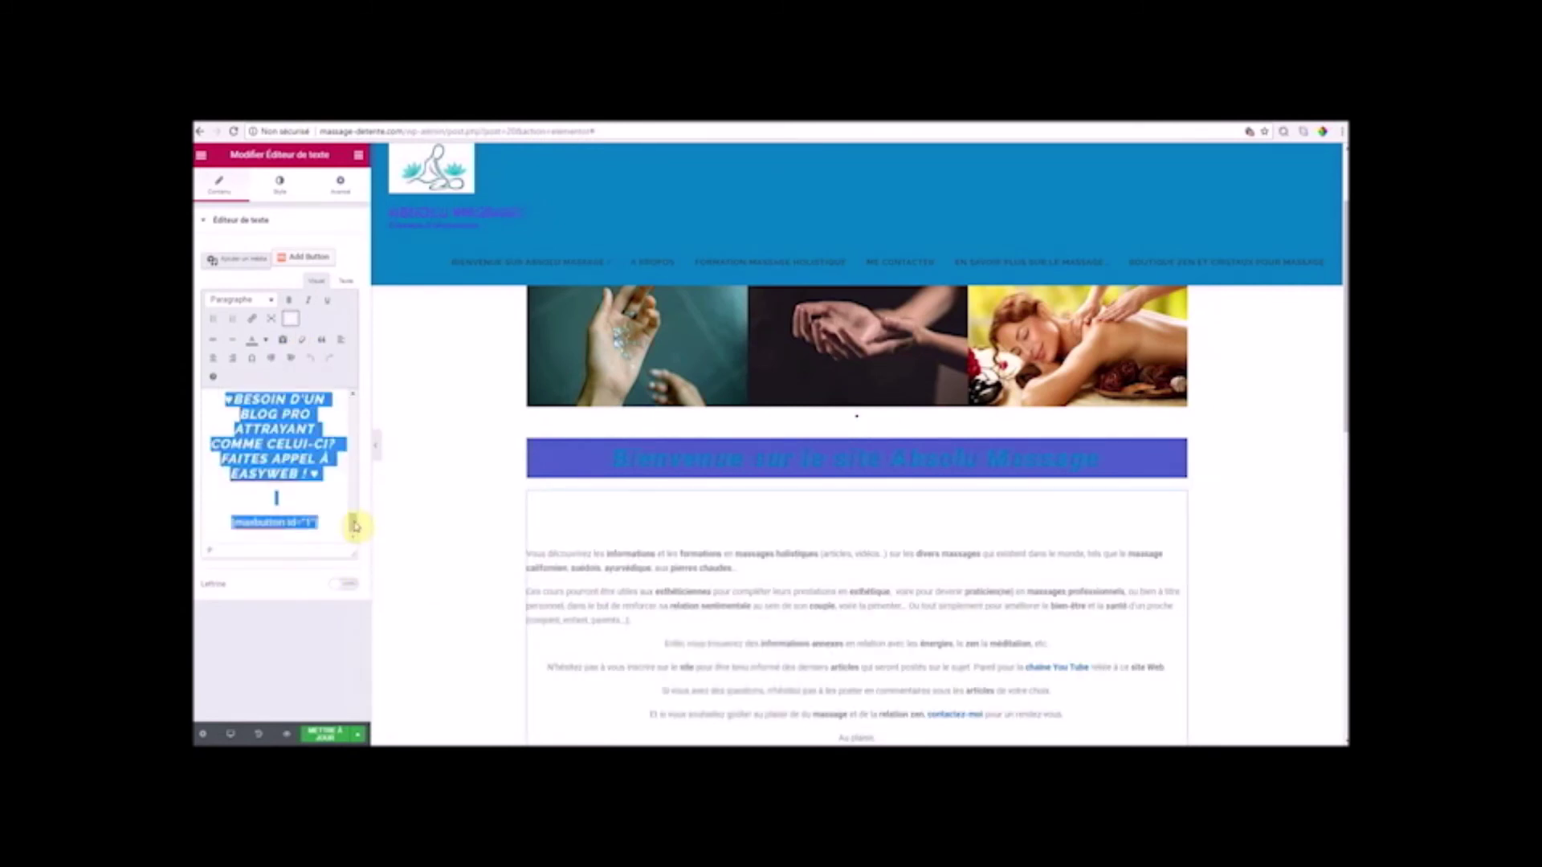
left_click_drag(354, 526, 336, 484)
right_click(286, 427)
left_click(341, 454)
scroll(856, 416, "down", 4)
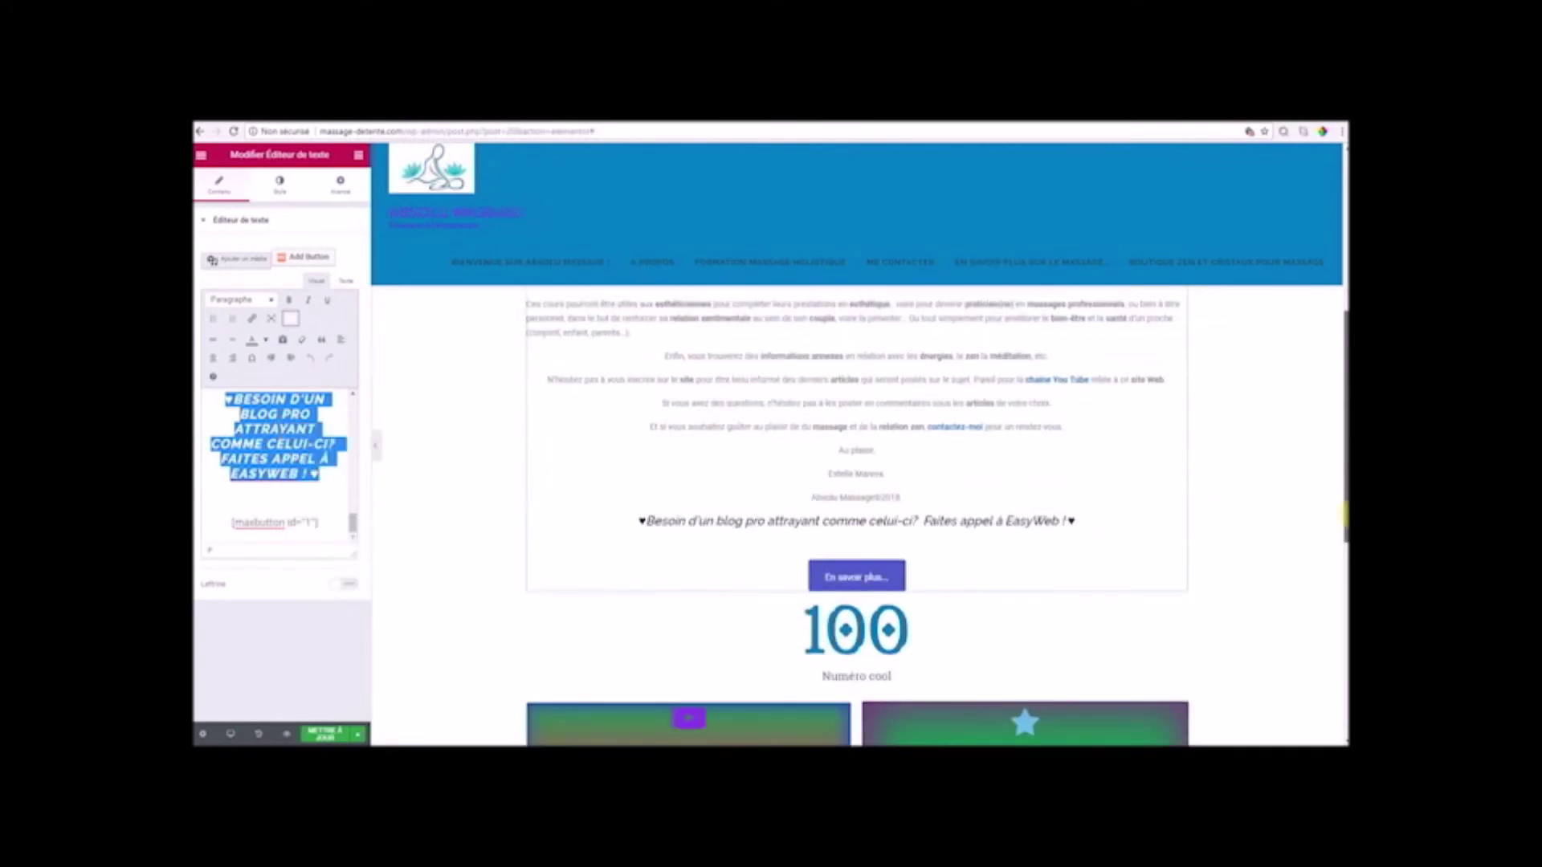
scroll(1341, 514, "up", 4)
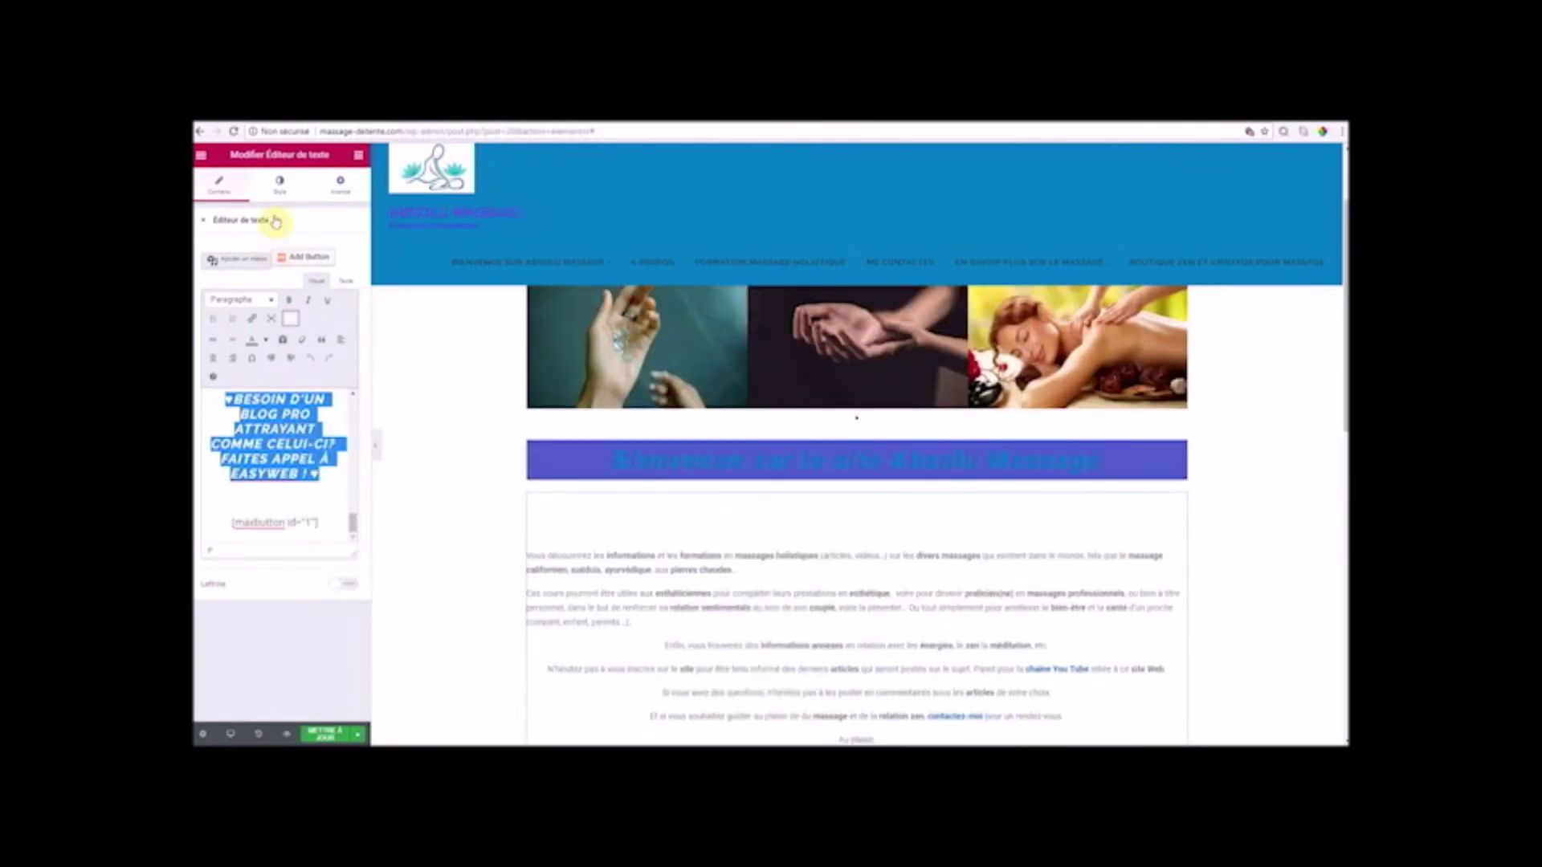
- Add a new text editor widget between the "Bienvenue sur le site Absolu Massage" heading and the existing welcome text
left_click(321, 227)
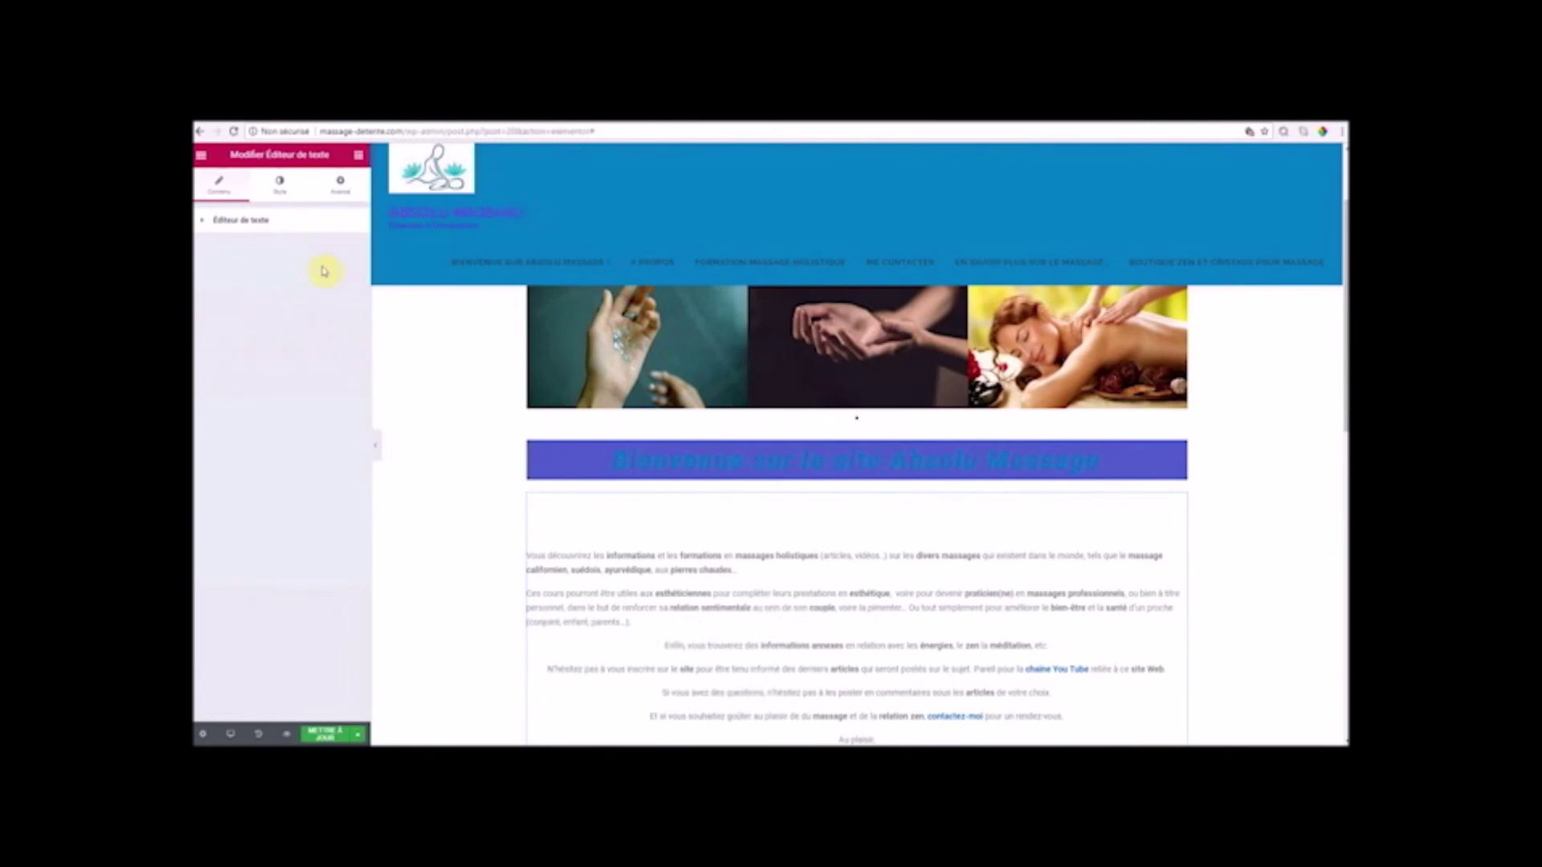
left_click(358, 155)
left_click_drag(332, 311, 894, 541)
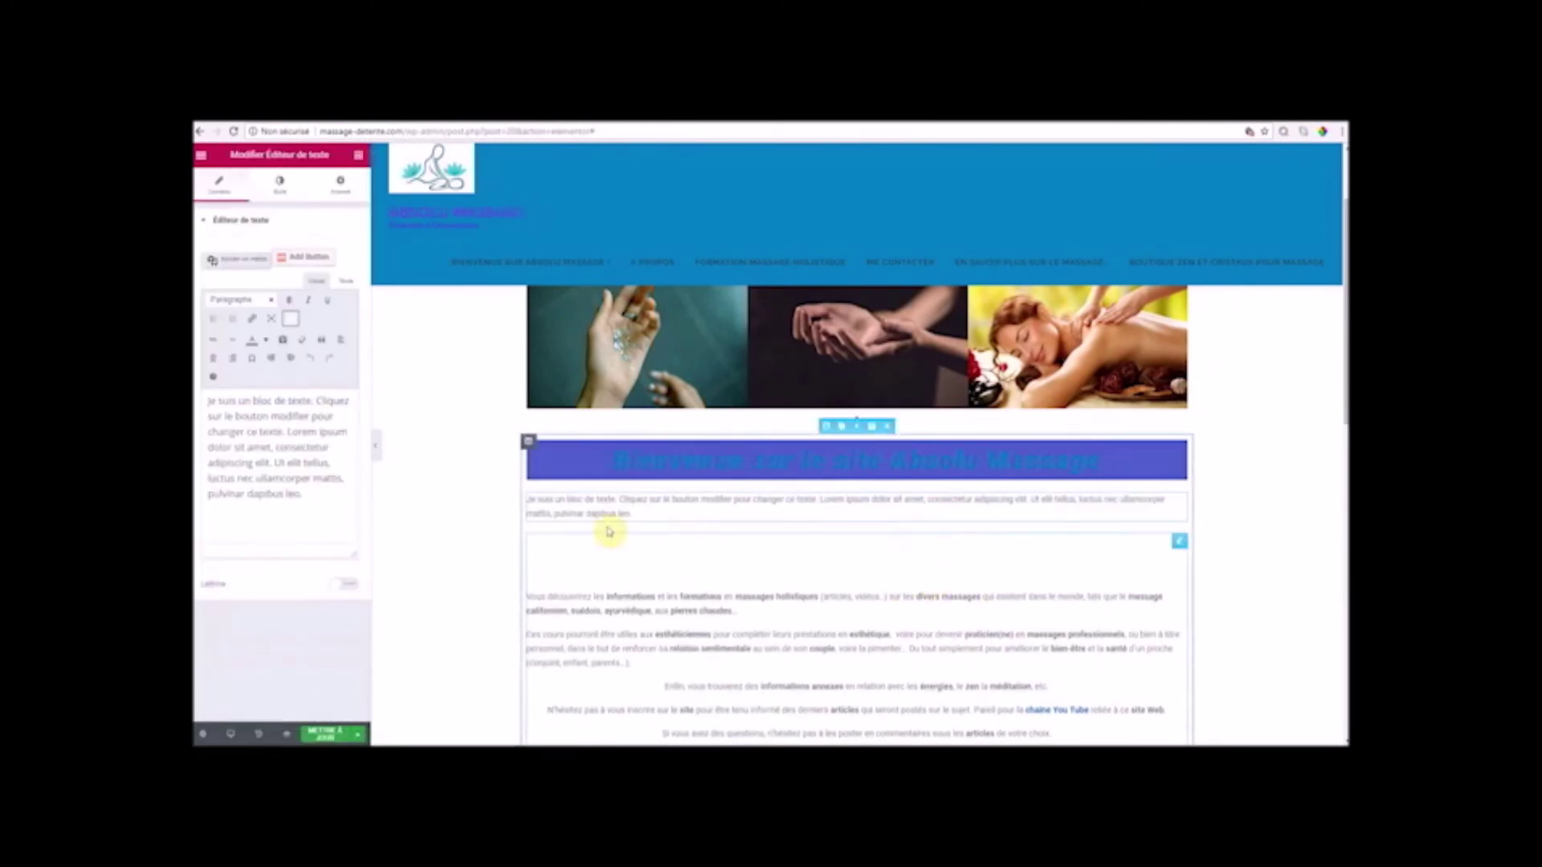
- Replace the new text block's placeholder with the copied welcome text, pasted as plain text
mouse_move(309, 497)
left_mouse_down()
mouse_move(208, 476)
mouse_move(202, 399)
left_mouse_up()
key("BackSpace")
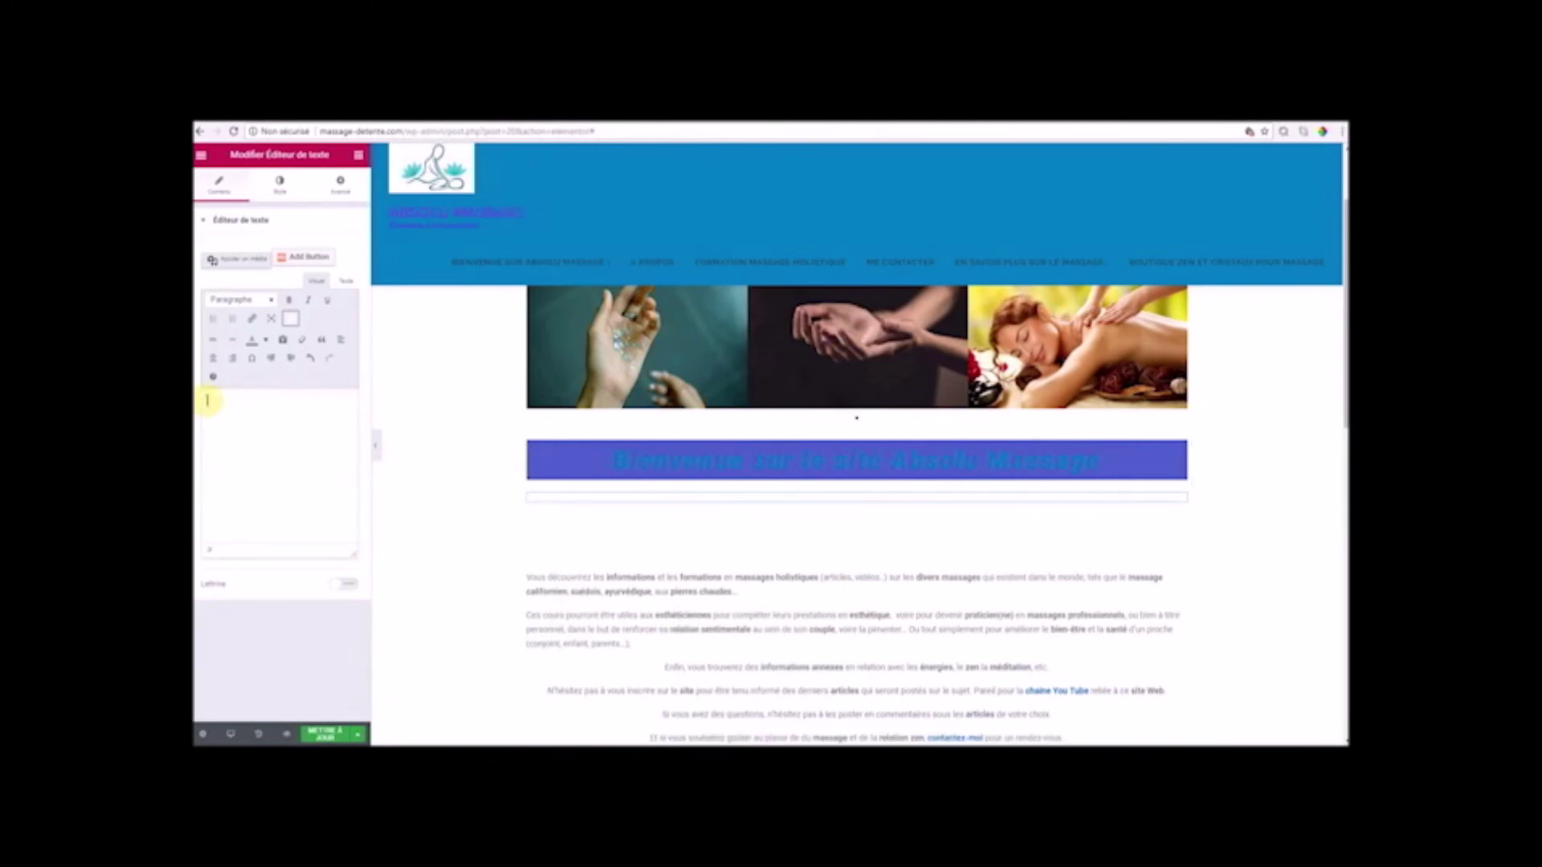
right_click(213, 404)
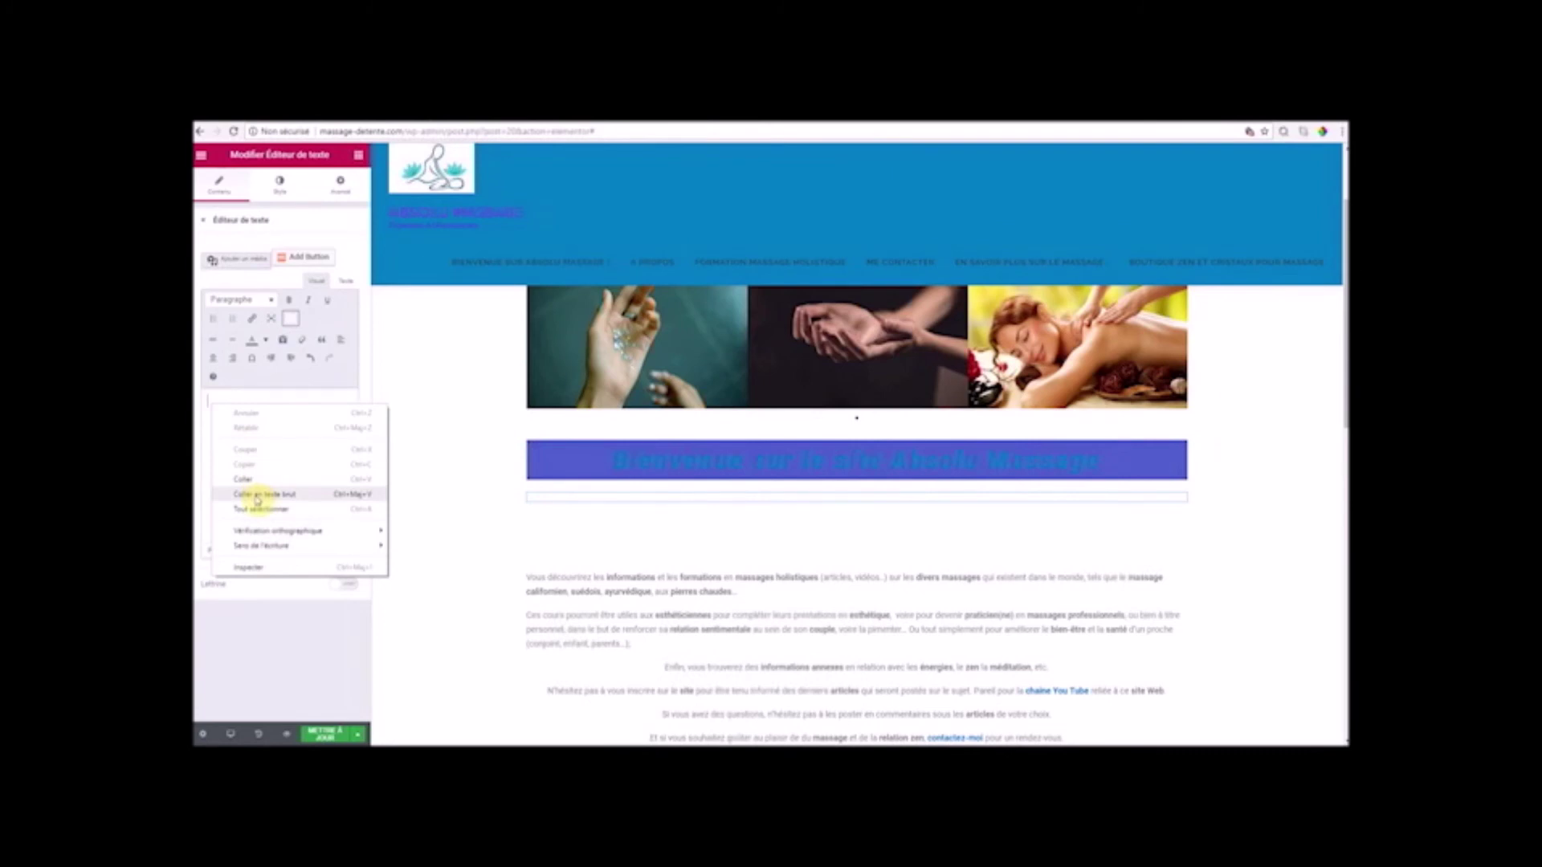
left_click(257, 495)
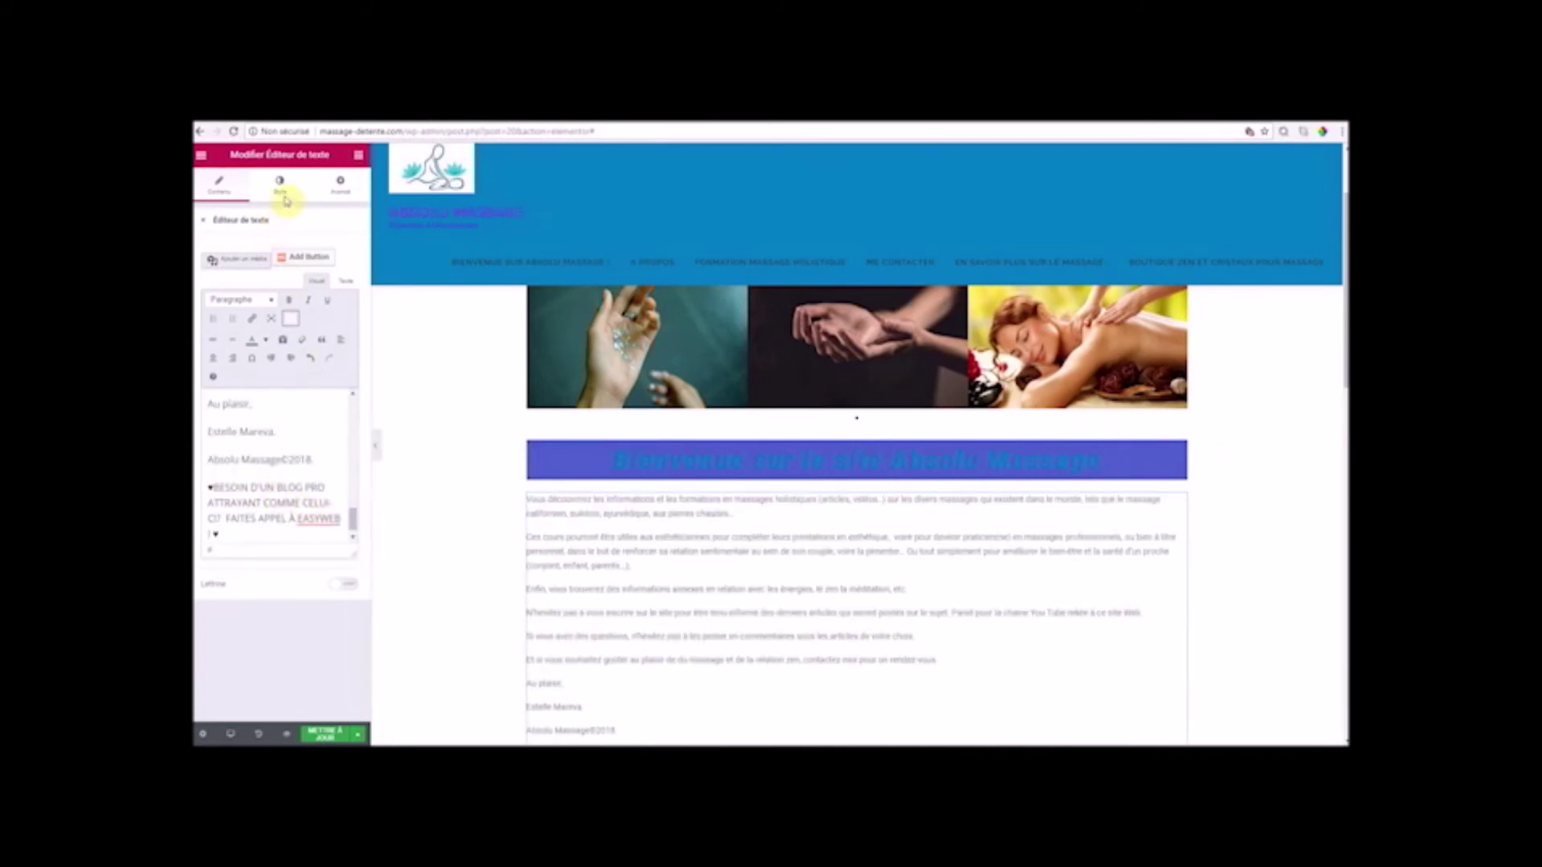
- Set the new text block's typography to Verdana, size 19 px with 0.3 letter spacing, and centre its text
left_click(285, 199)
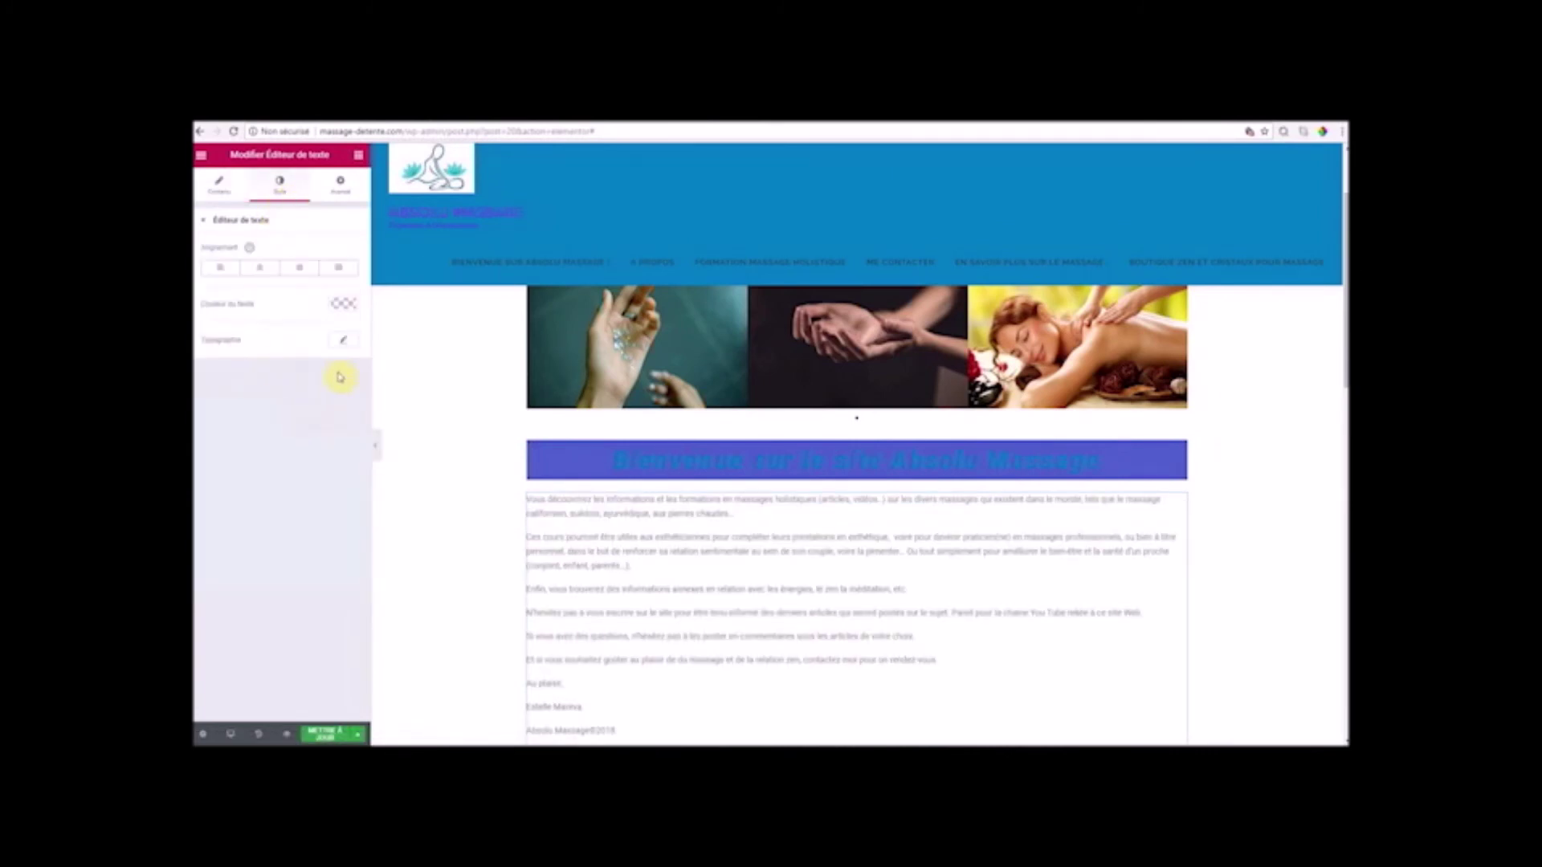
left_click(345, 347)
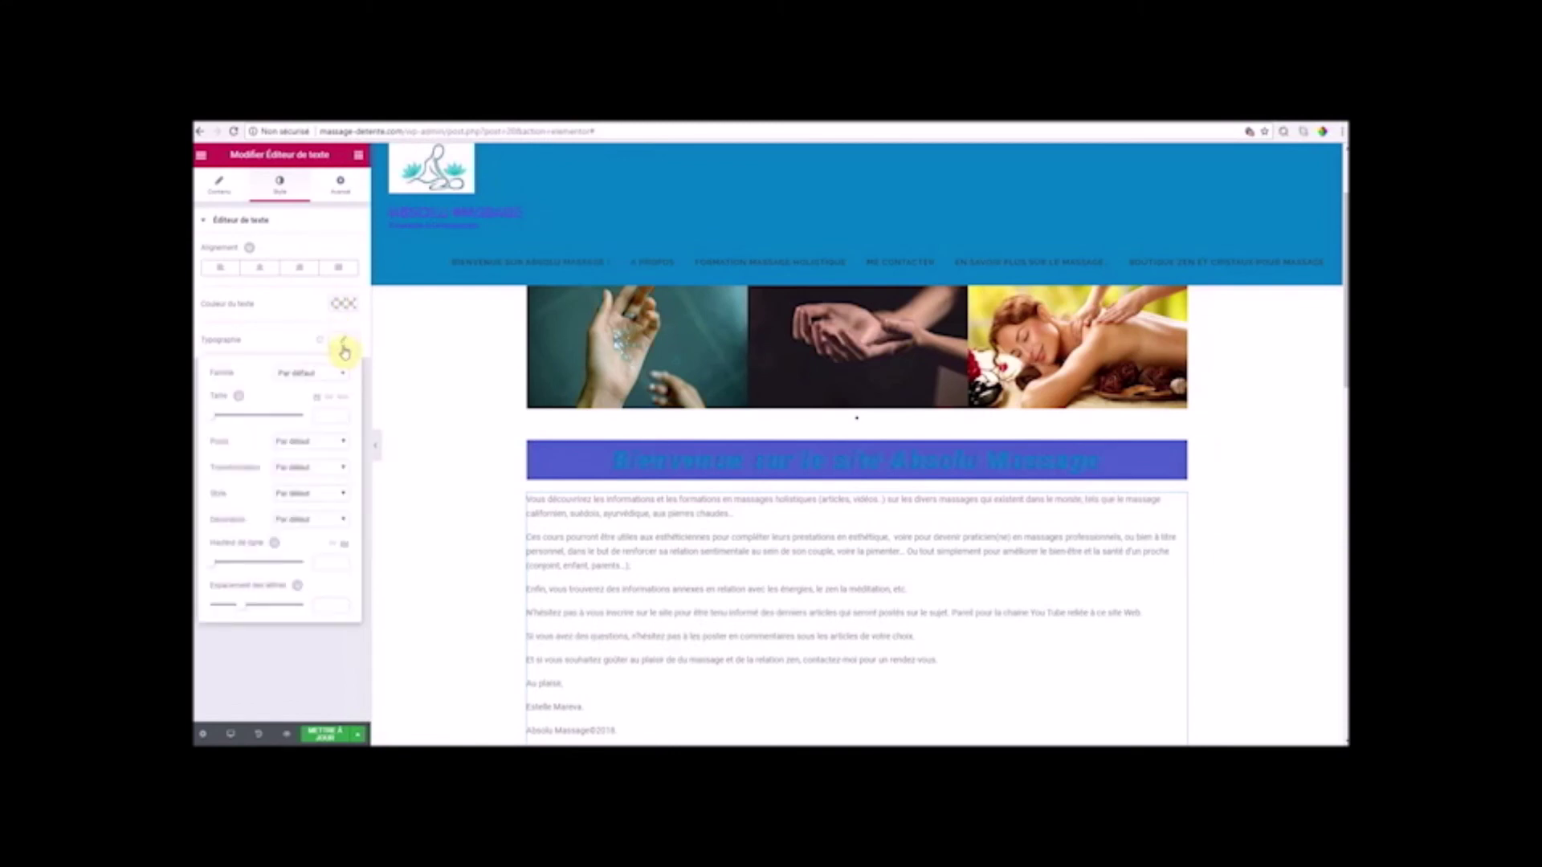
left_click(346, 375)
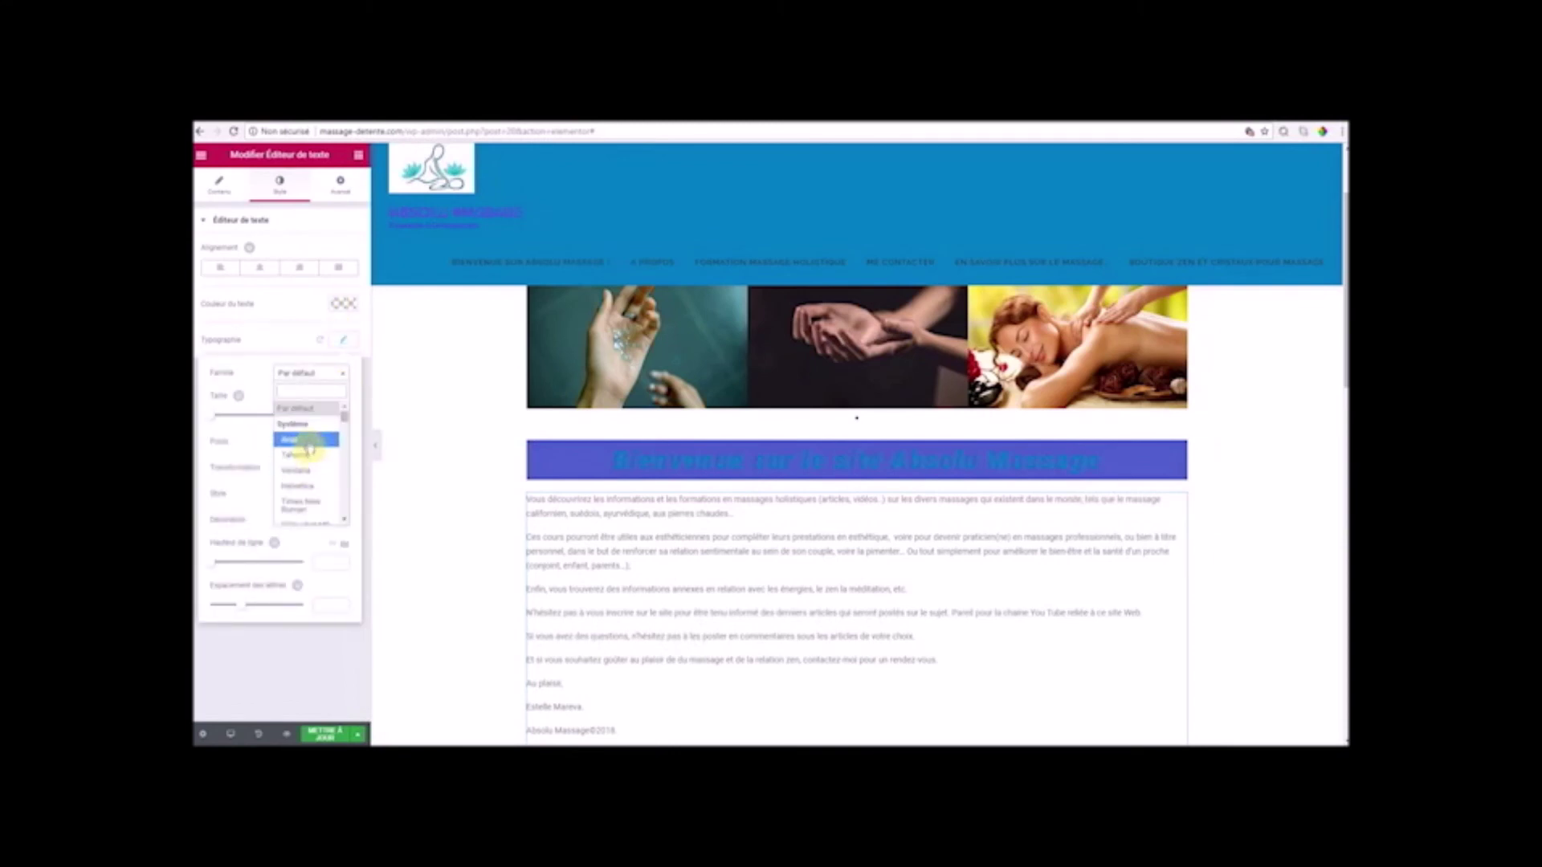
left_click(310, 474)
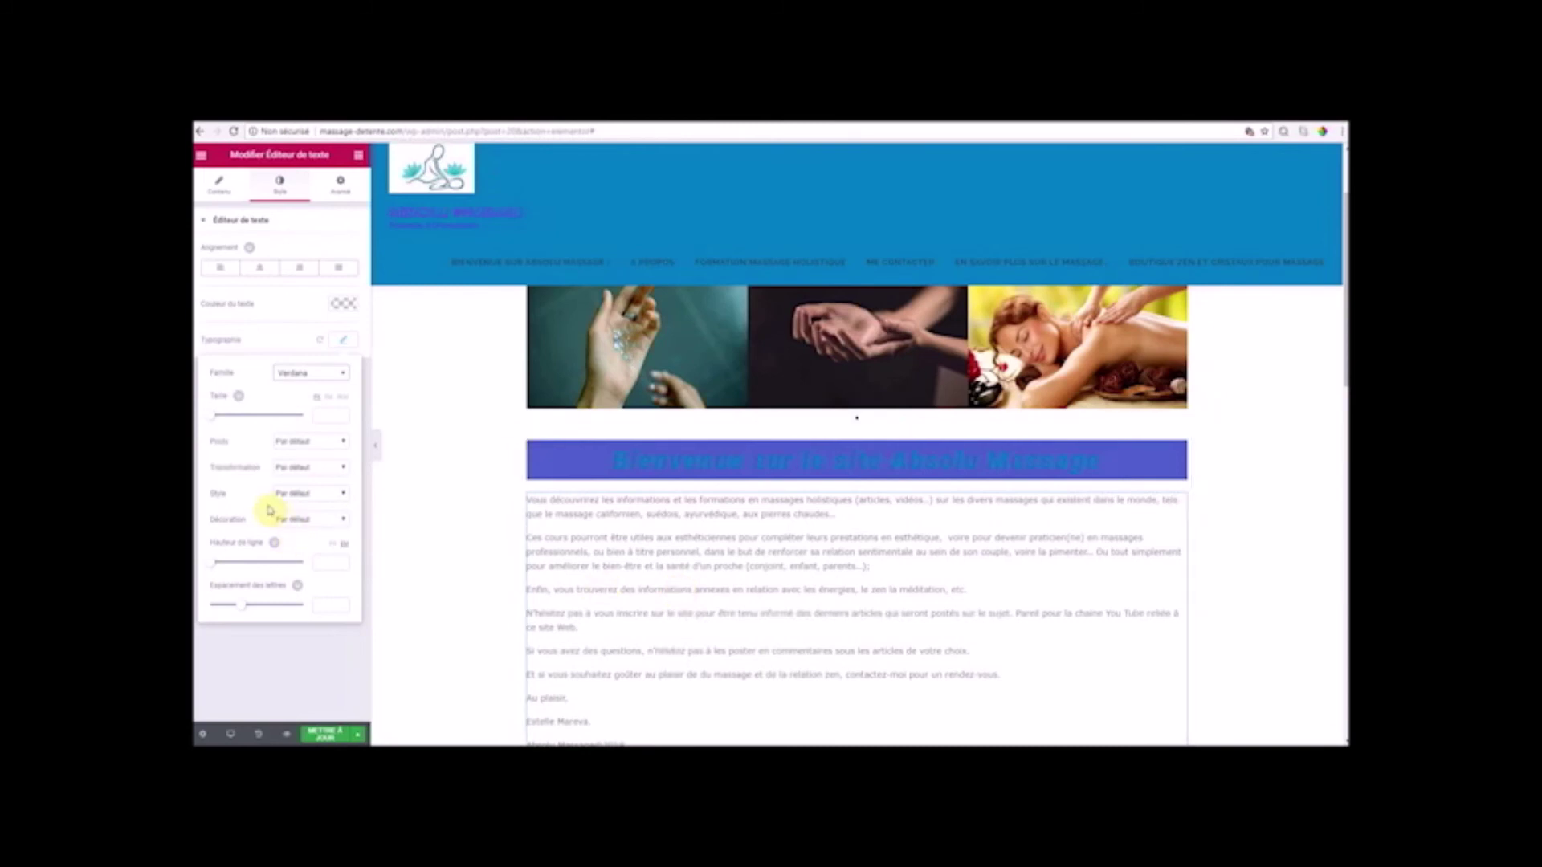
left_click_drag(209, 423, 220, 425)
mouse_move(1346, 361)
left_mouse_down()
mouse_move(1346, 463)
mouse_move(1342, 387)
left_mouse_up()
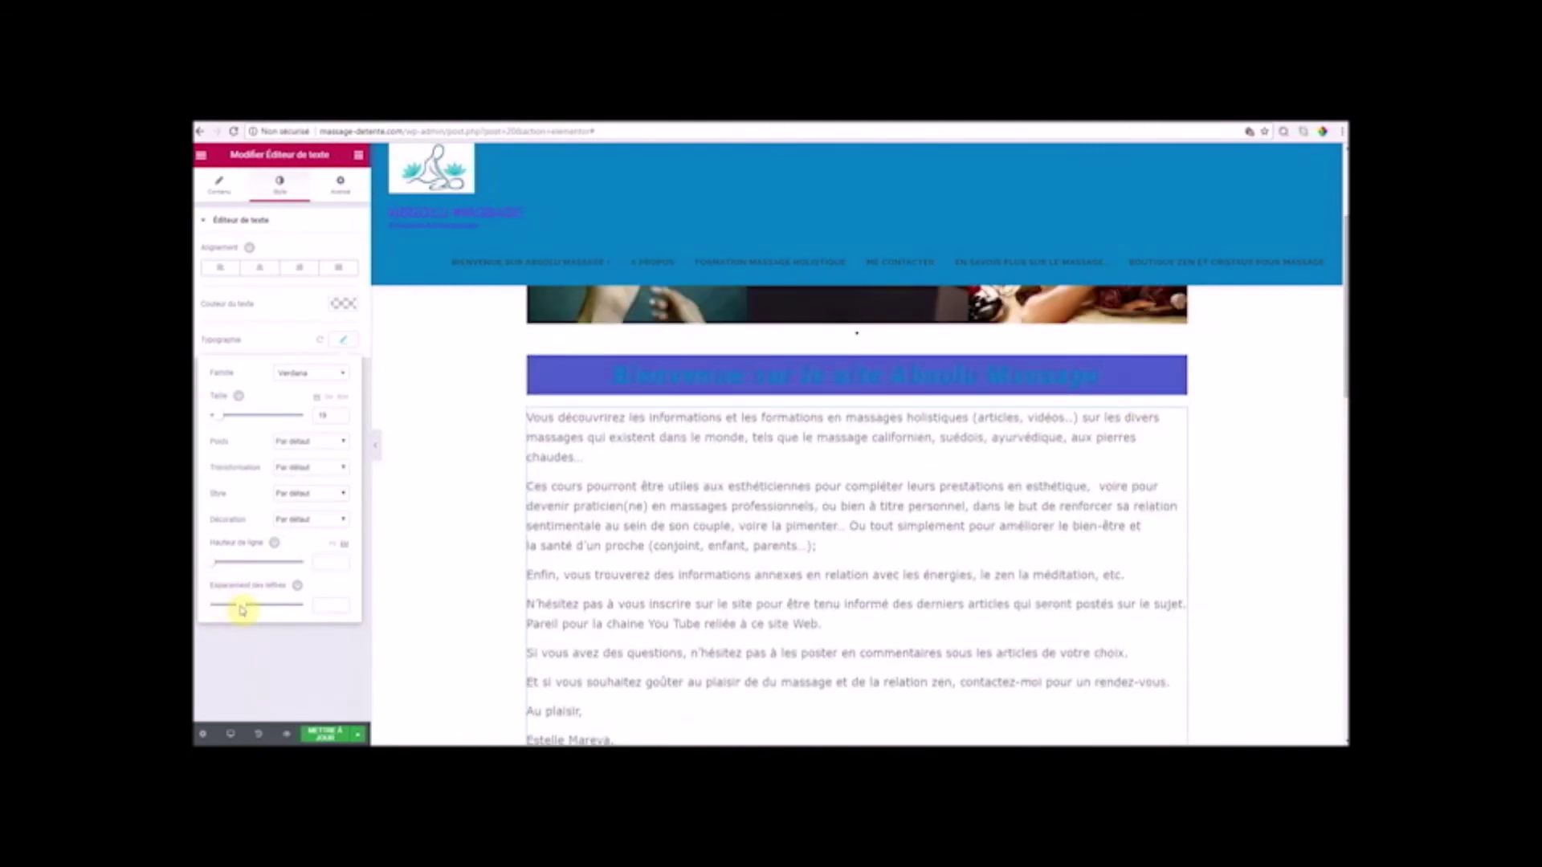
left_click_drag(246, 611, 249, 611)
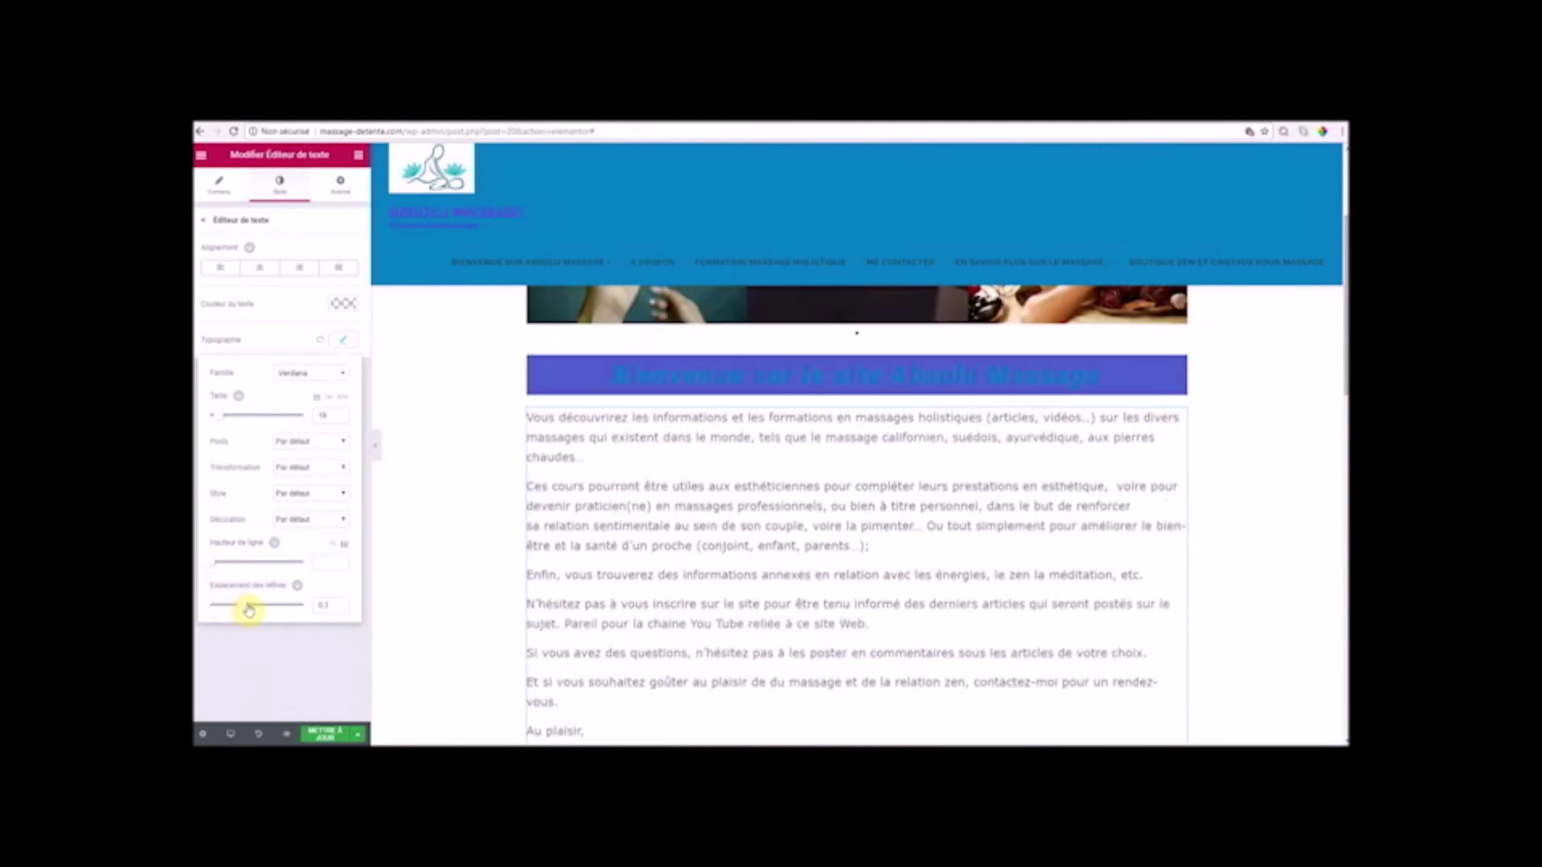
left_click(260, 271)
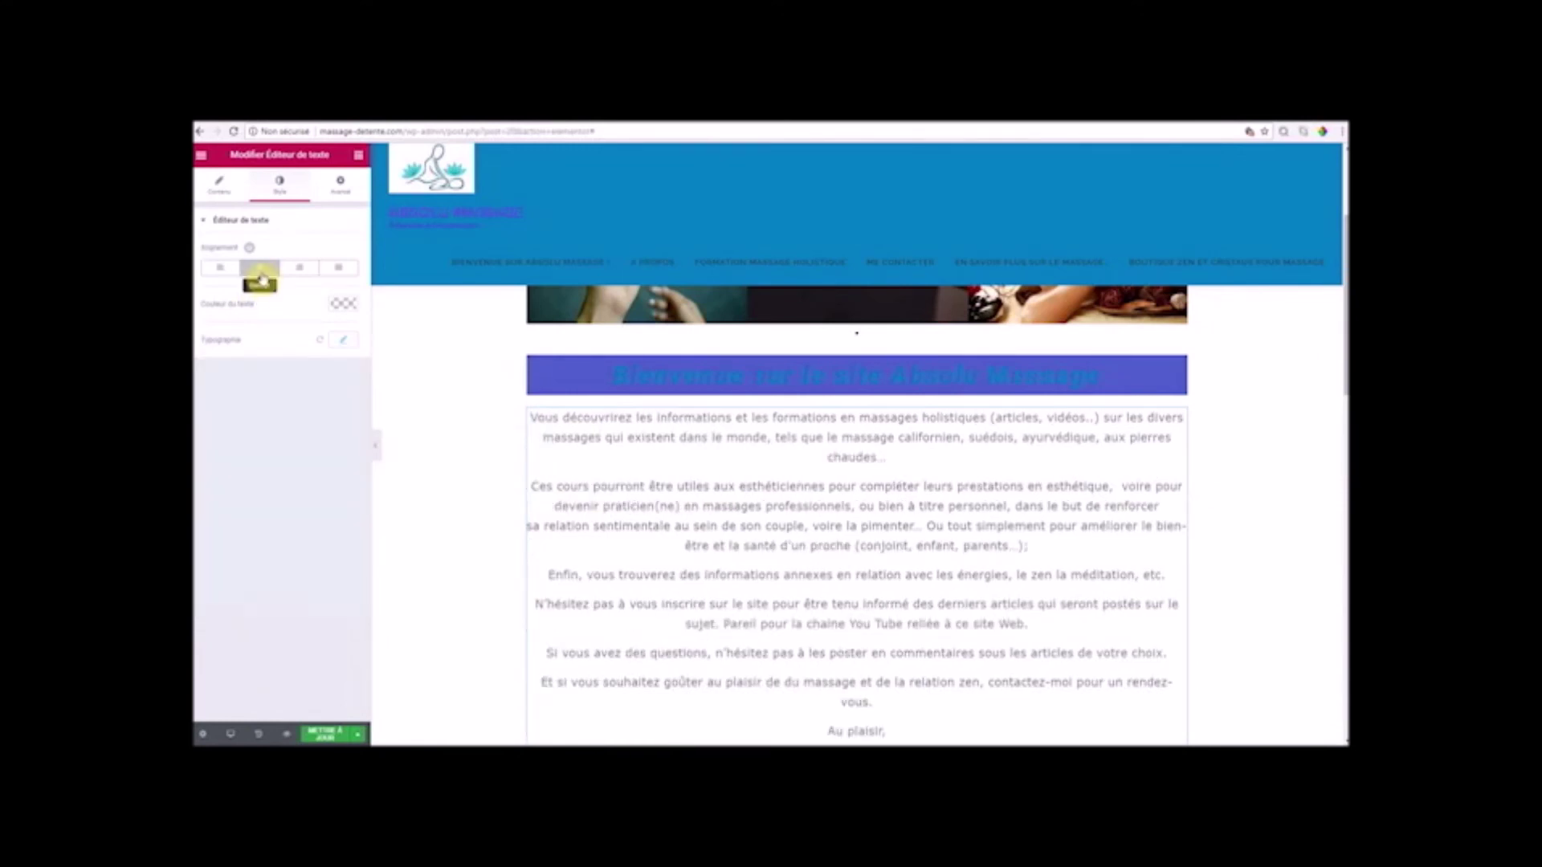
- Delete the duplicated welcome paragraphs from the old text block, from "Vous découvrirez" through "Absolu Massage©2018."
scroll(1050, 613, "down", 2)
scroll(1054, 622, "down", 3)
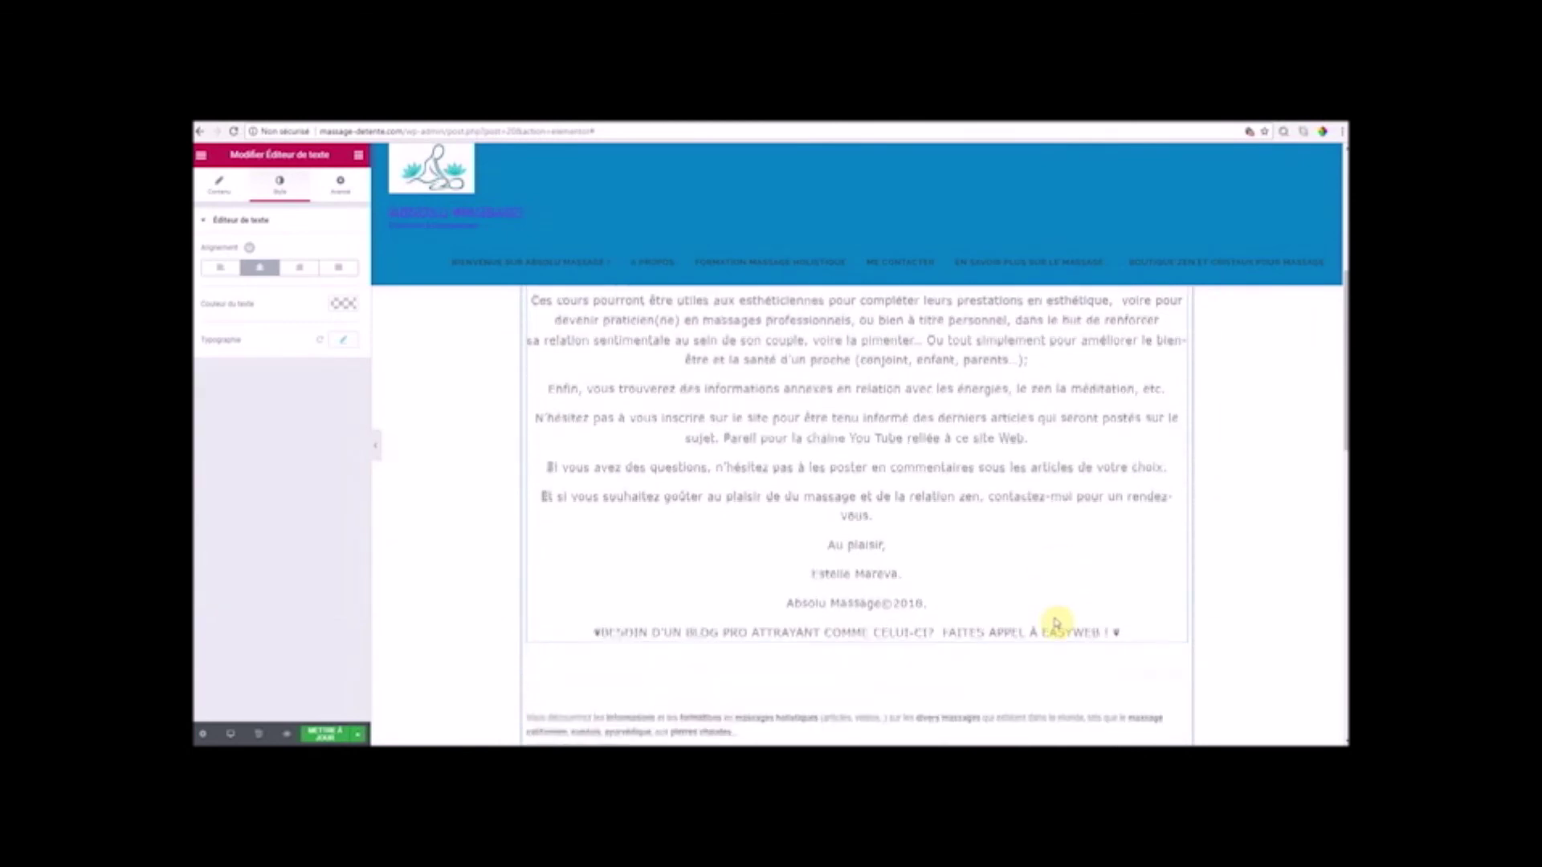
scroll(1012, 562, "down", 3)
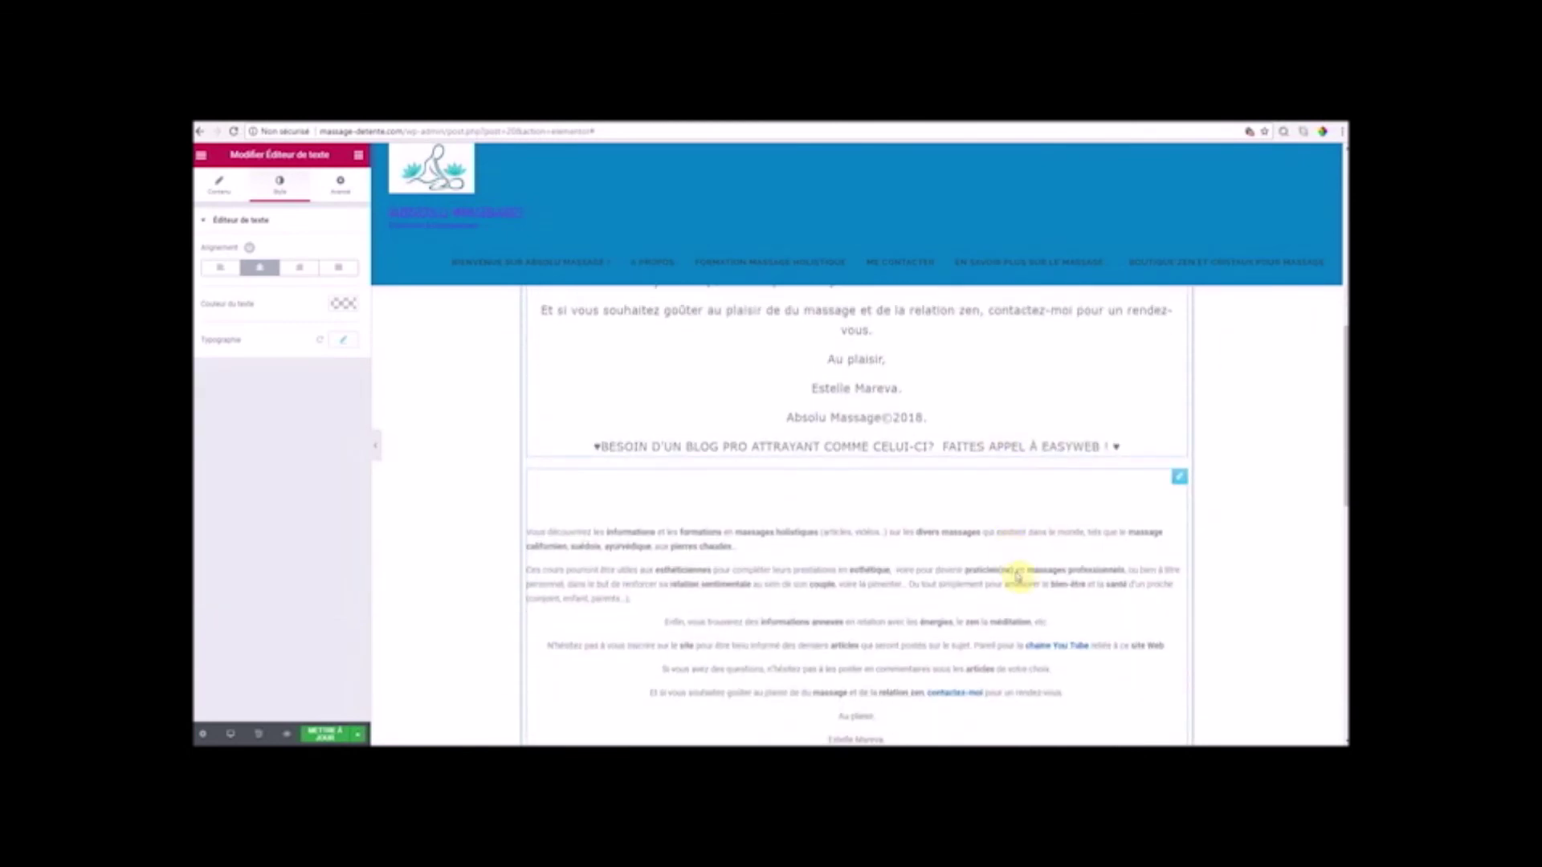
scroll(1019, 584, "up", 1)
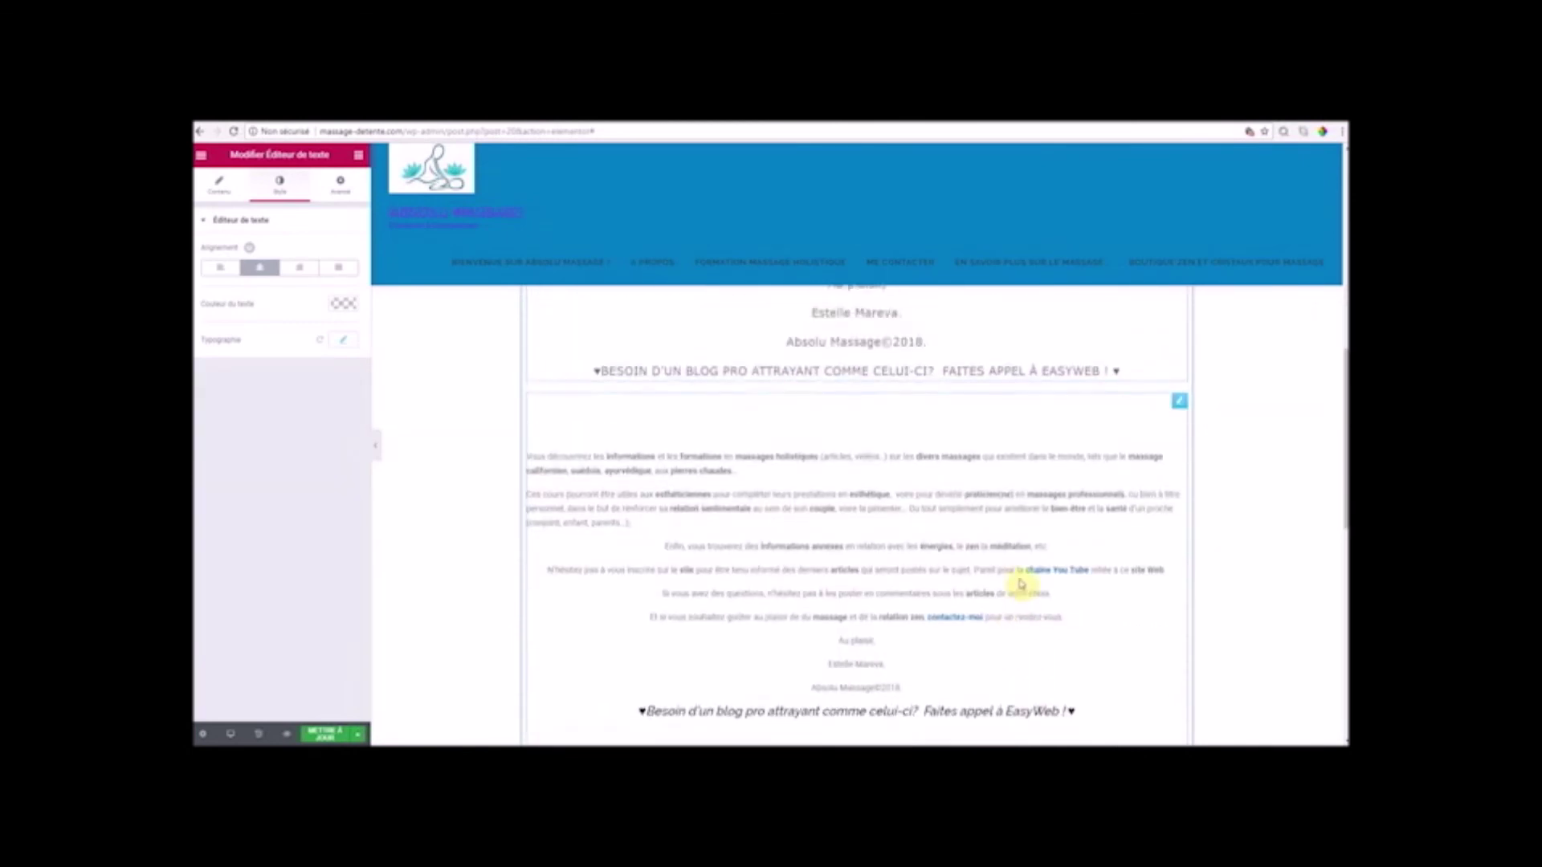
left_click(815, 504)
left_click_drag(532, 465, 947, 700)
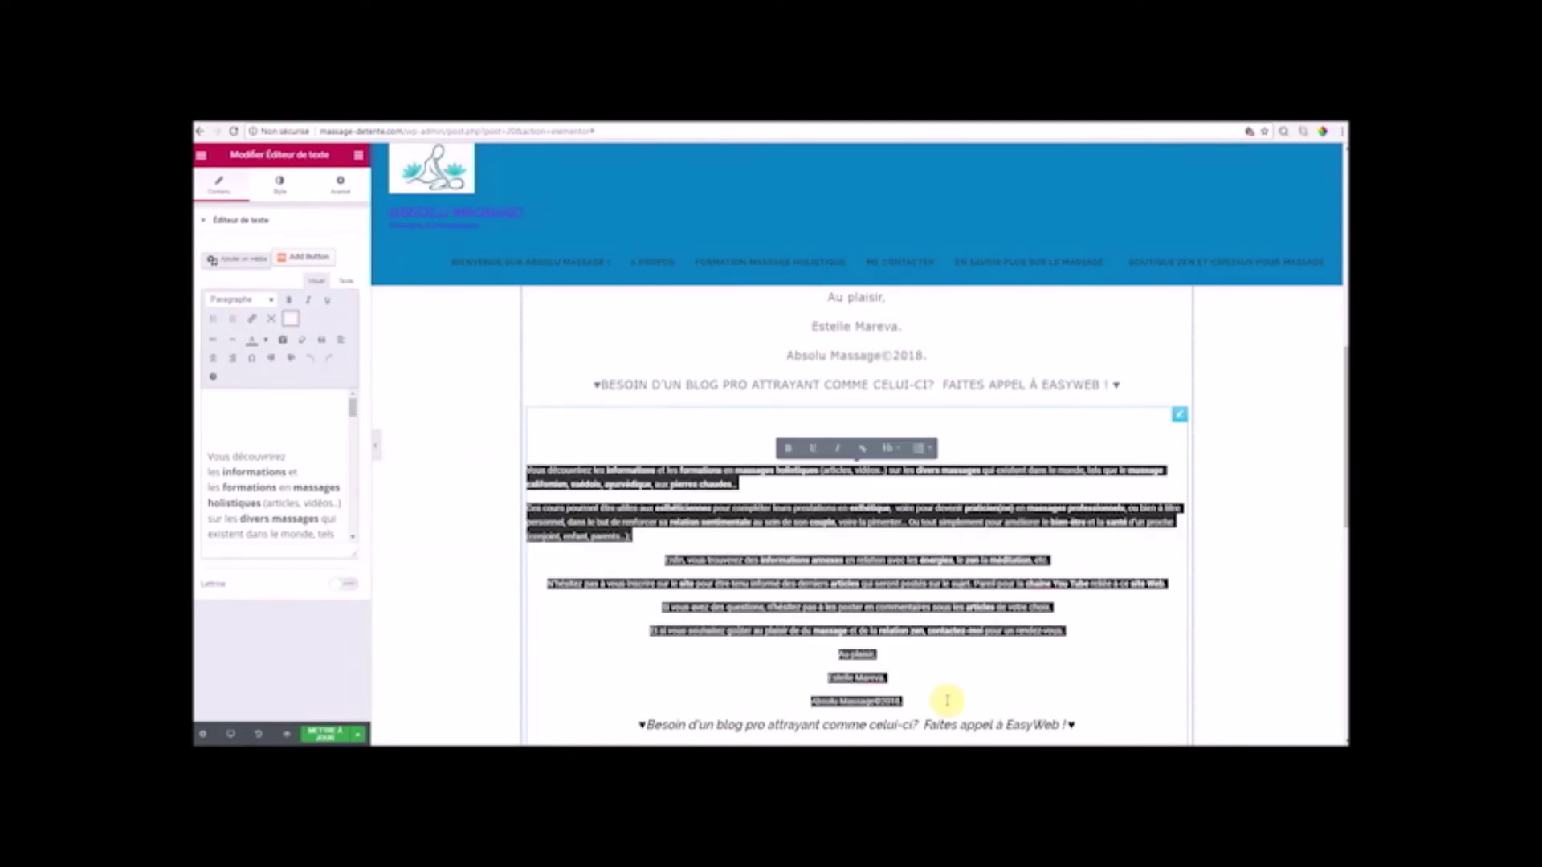
key("BackSpace")
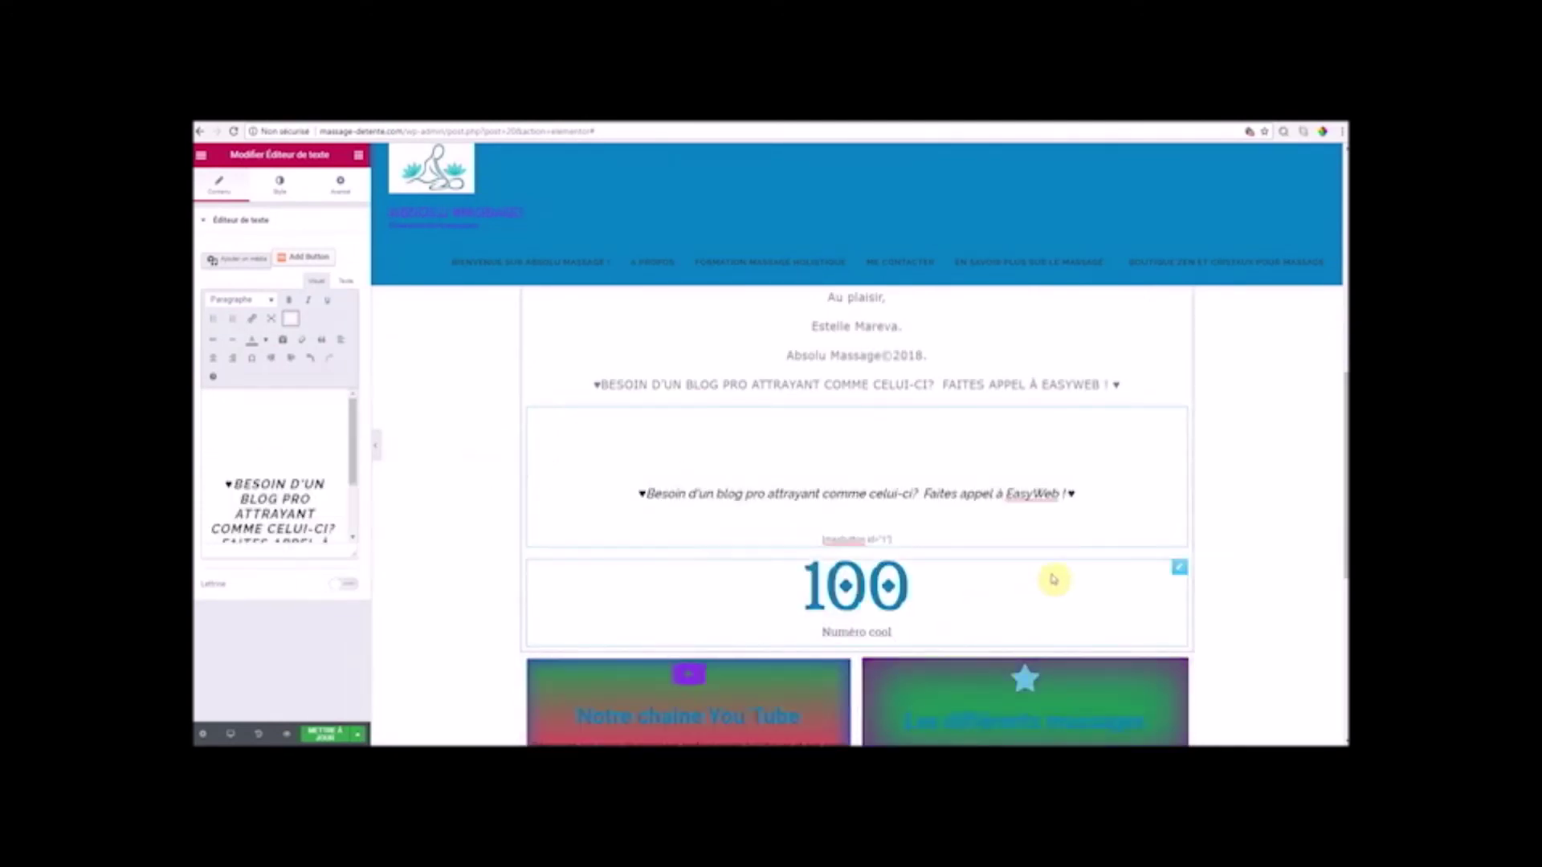
- Delete the "Besoin d'un blog pro" line from the old text block, keeping only the maxbutton shortcode
scroll(1033, 523, "up", 3)
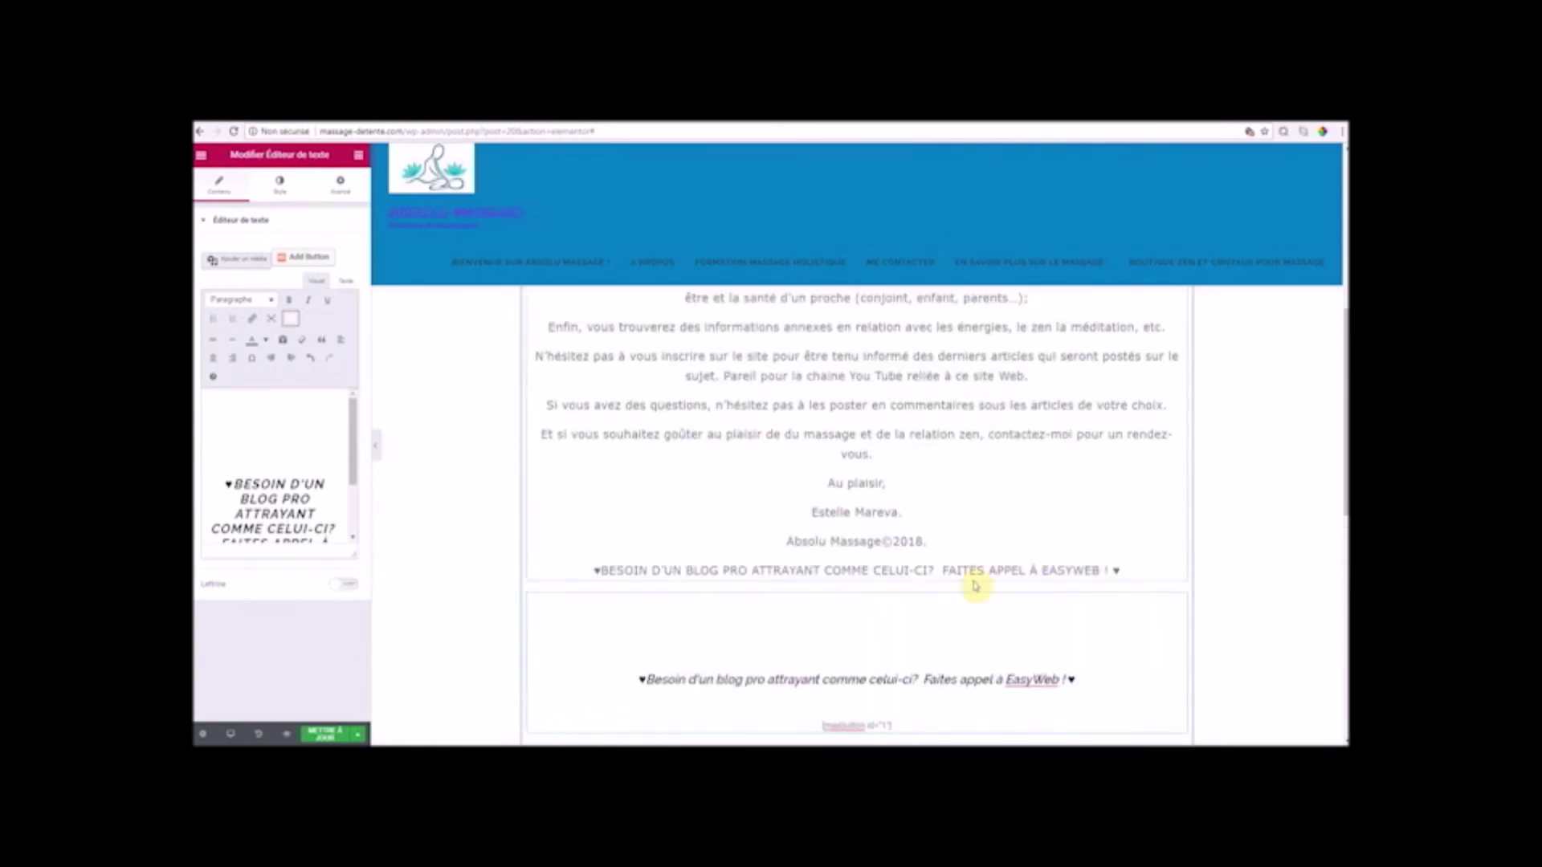
scroll(639, 553, "down", 3)
left_click_drag(623, 490, 1090, 503)
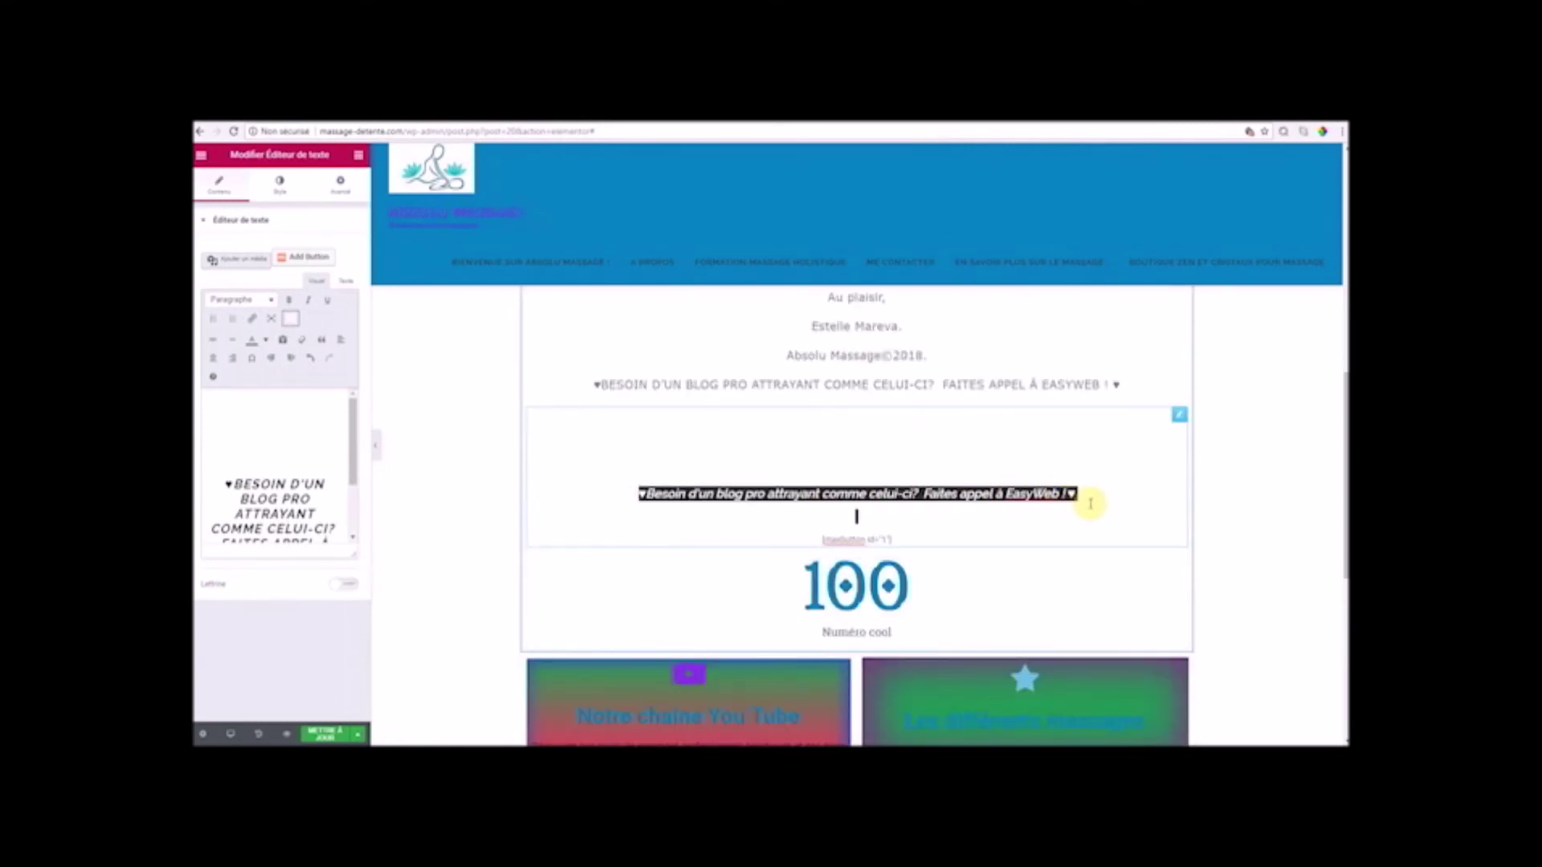
key("BackSpace")
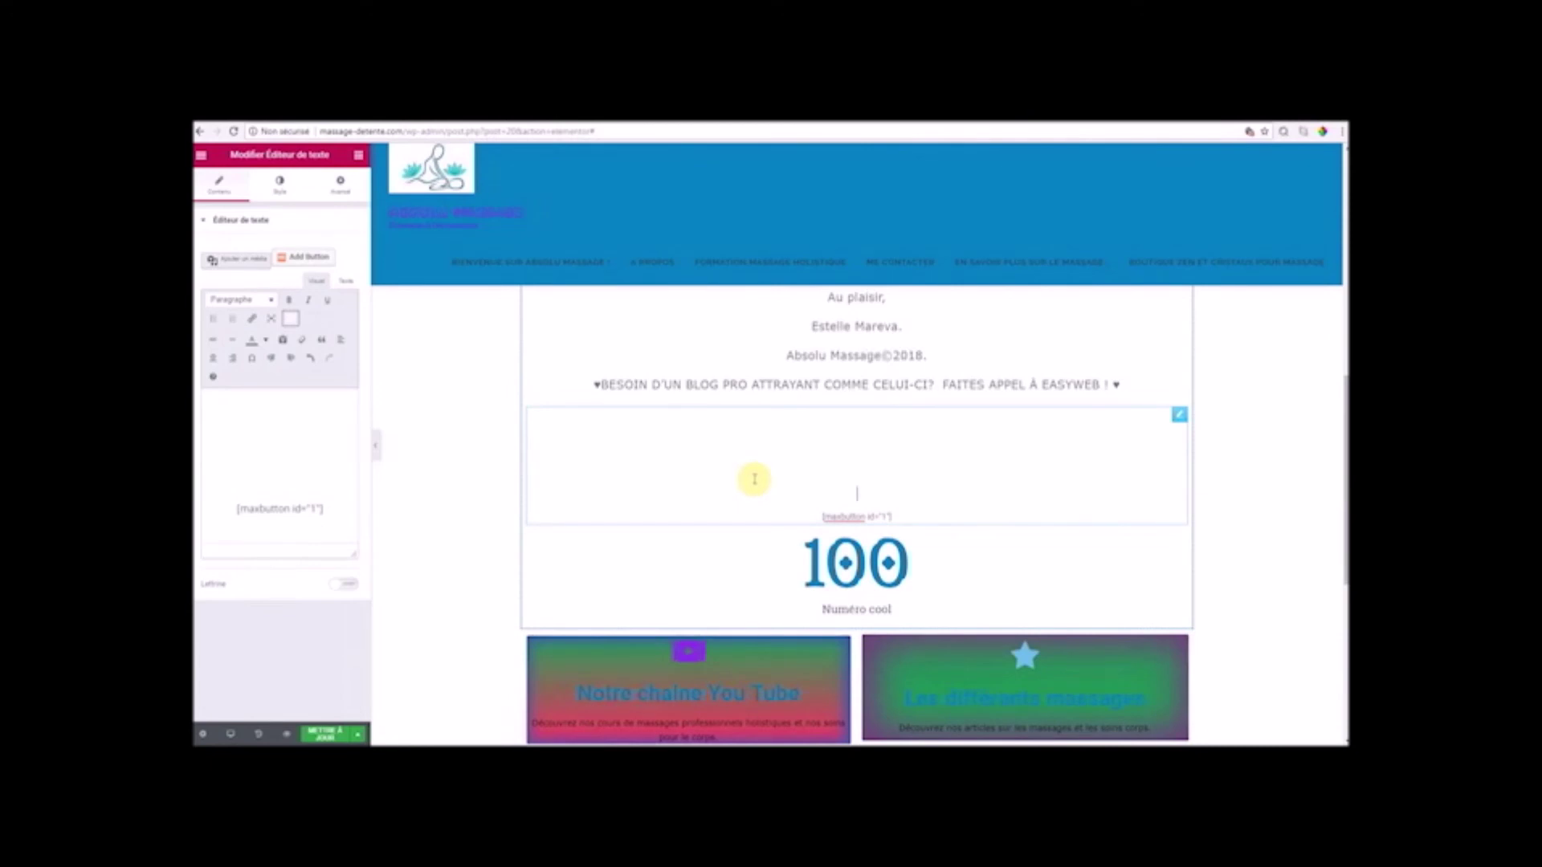
scroll(1160, 560, "down", 2)
scroll(1161, 565, "up", 3)
scroll(1160, 562, "down", 1)
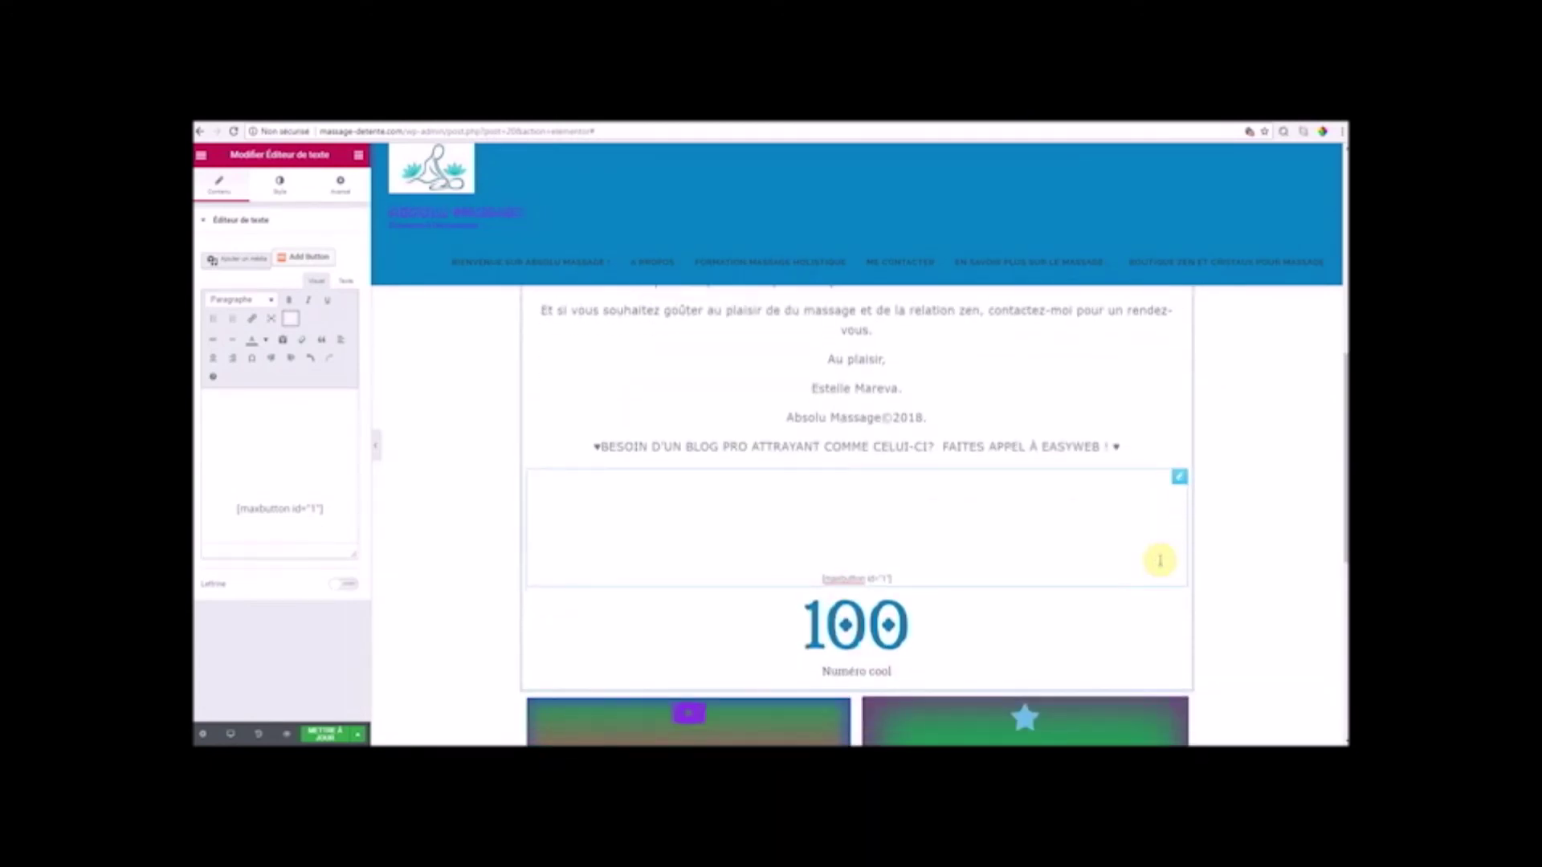
left_click(1113, 399)
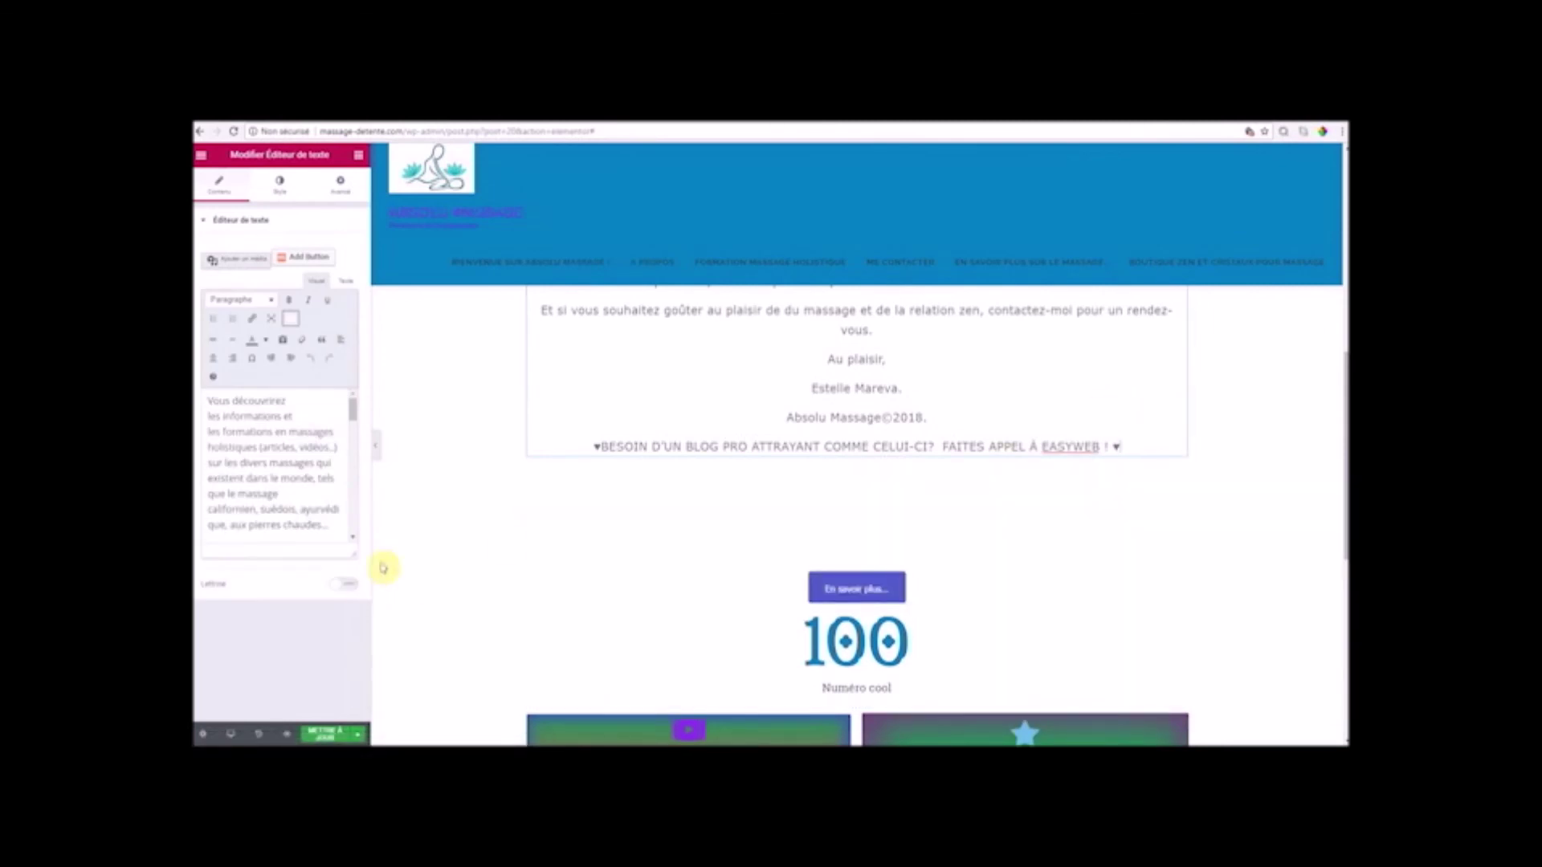
left_click(1289, 442)
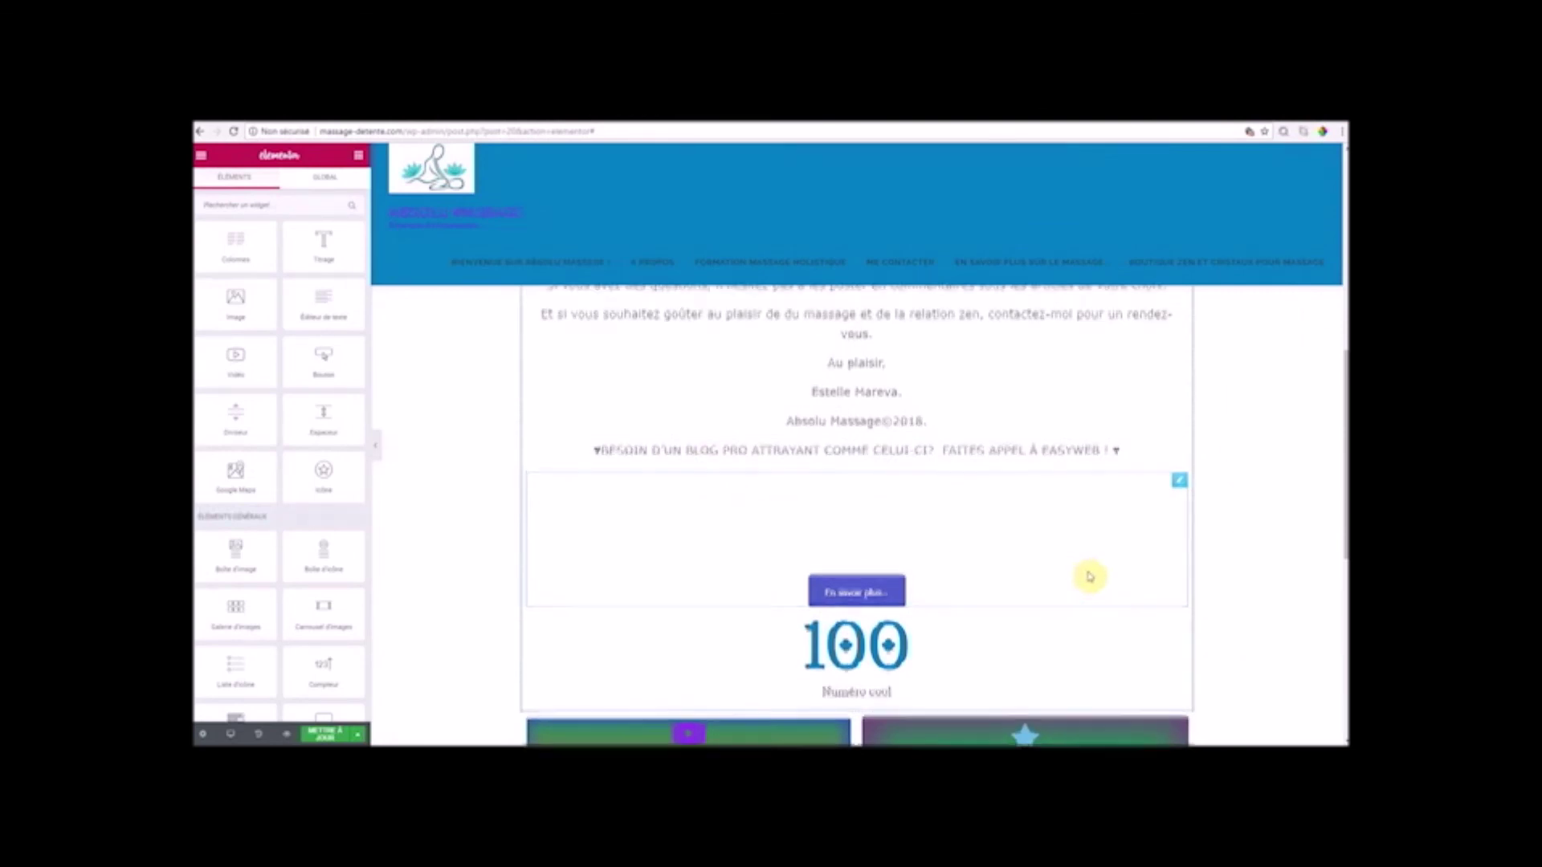
- Make "massages holistiques" bold in the first paragraph of the new welcome text block
scroll(1086, 575, "up", 5)
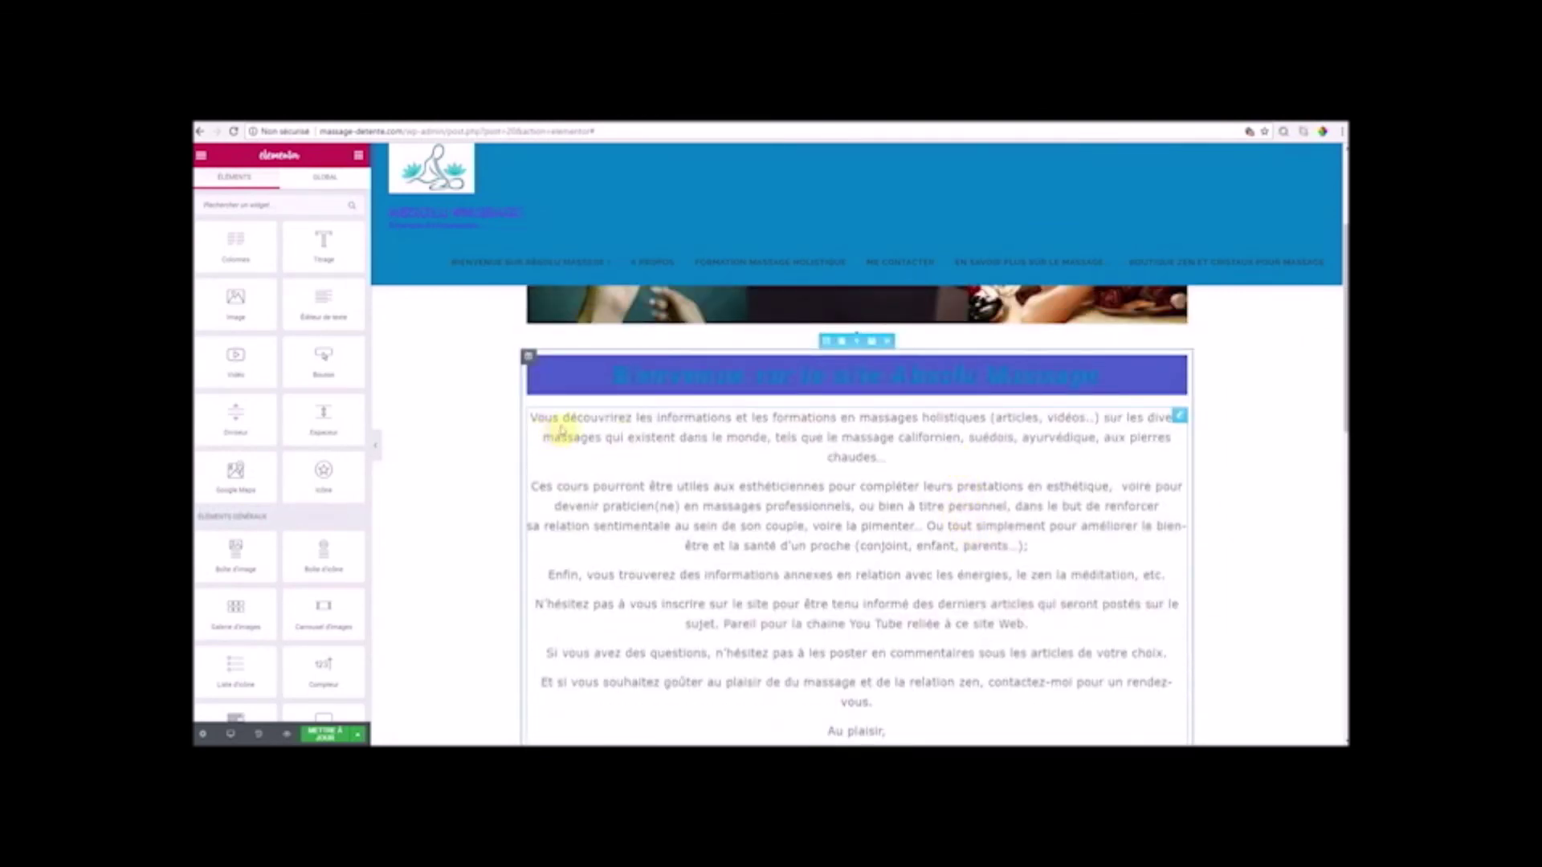
left_click(635, 440)
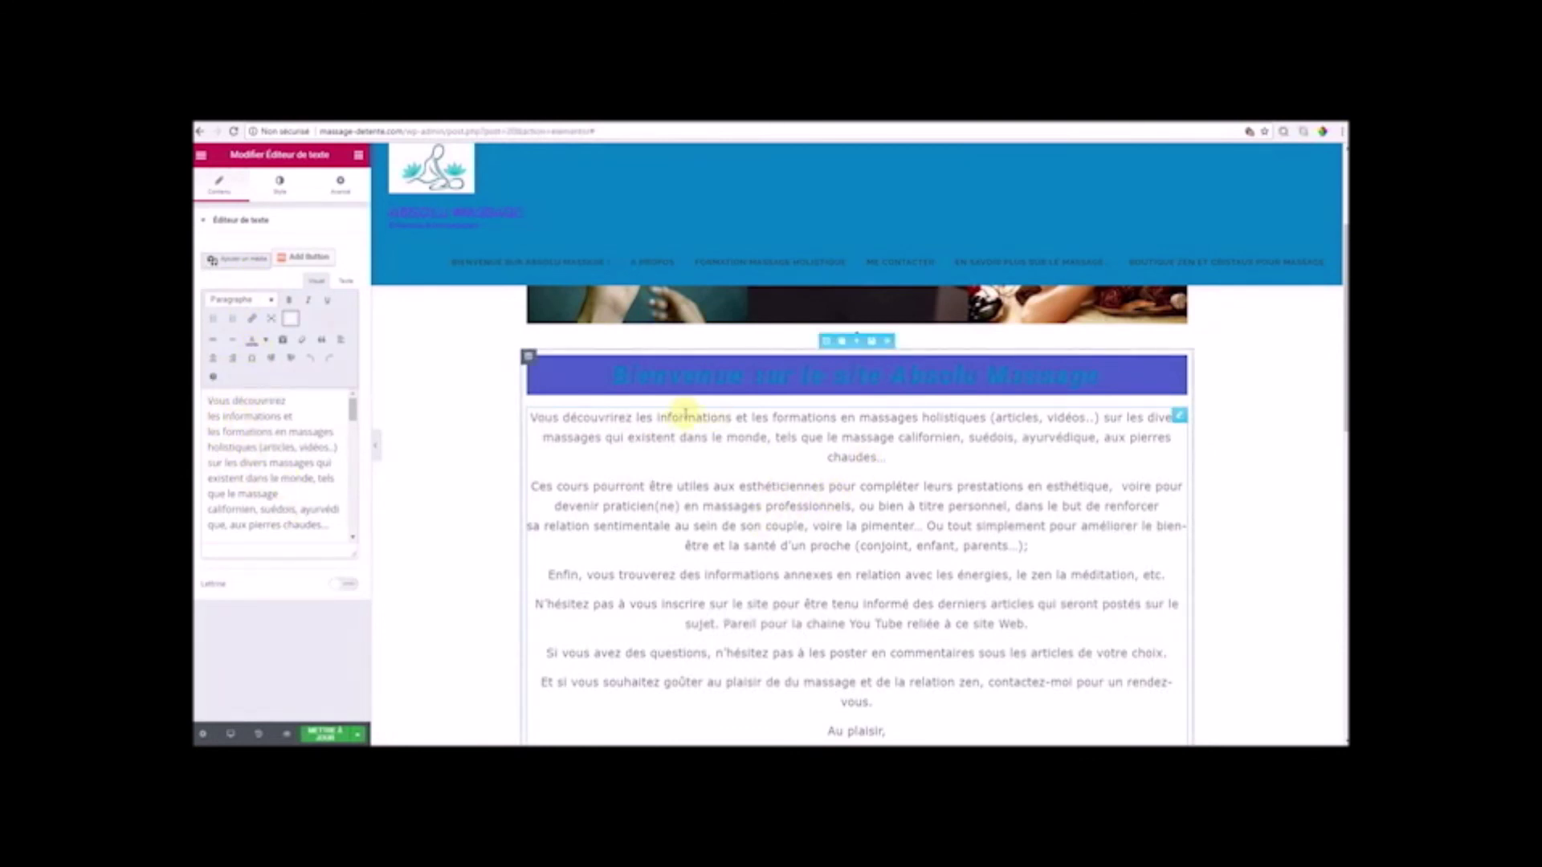
left_click(227, 414)
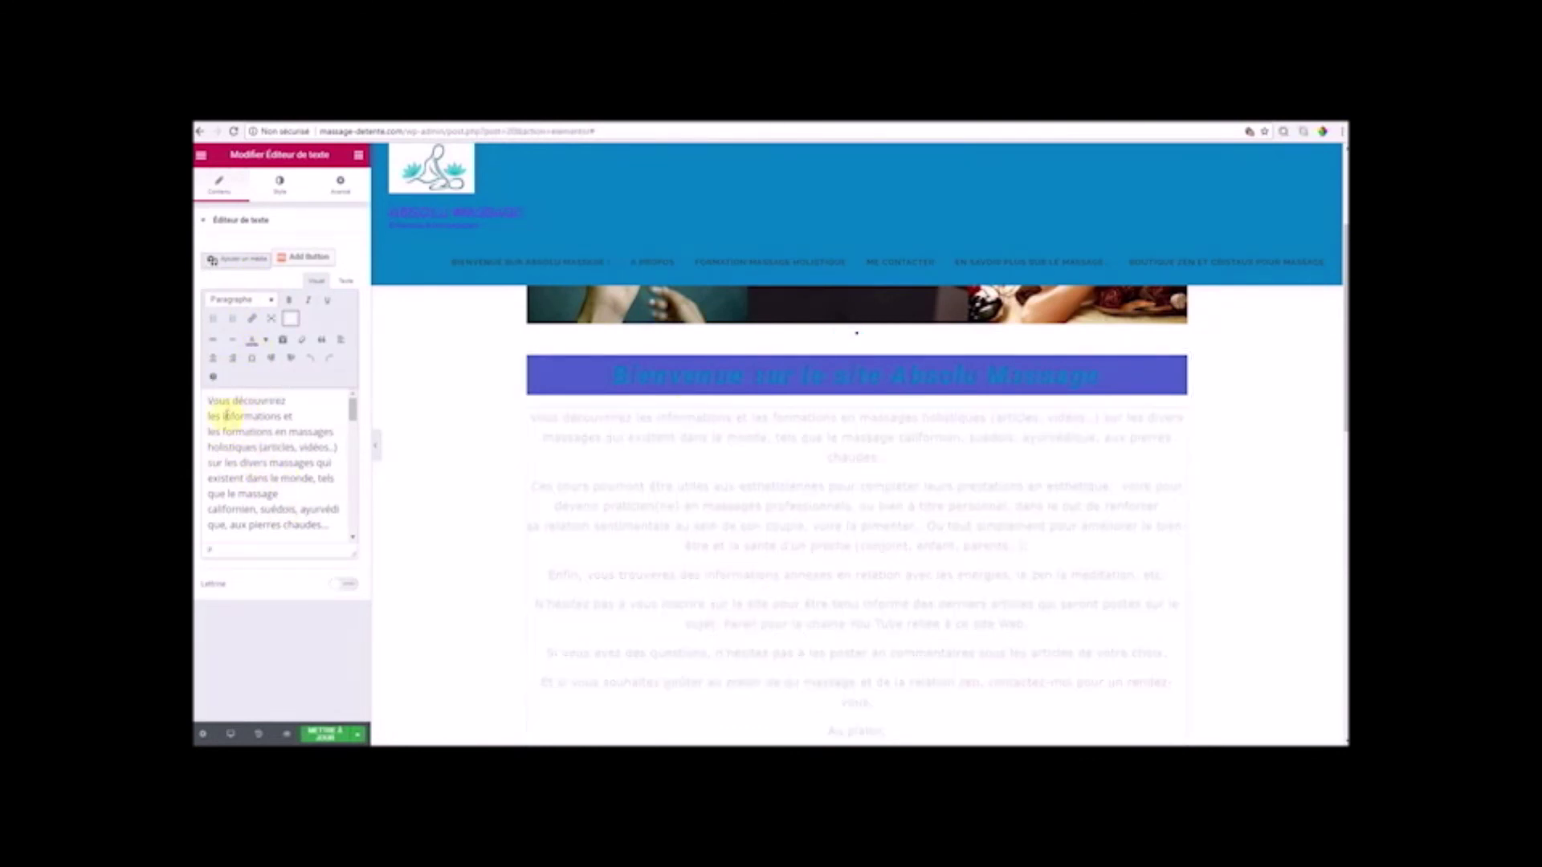
left_click(263, 475)
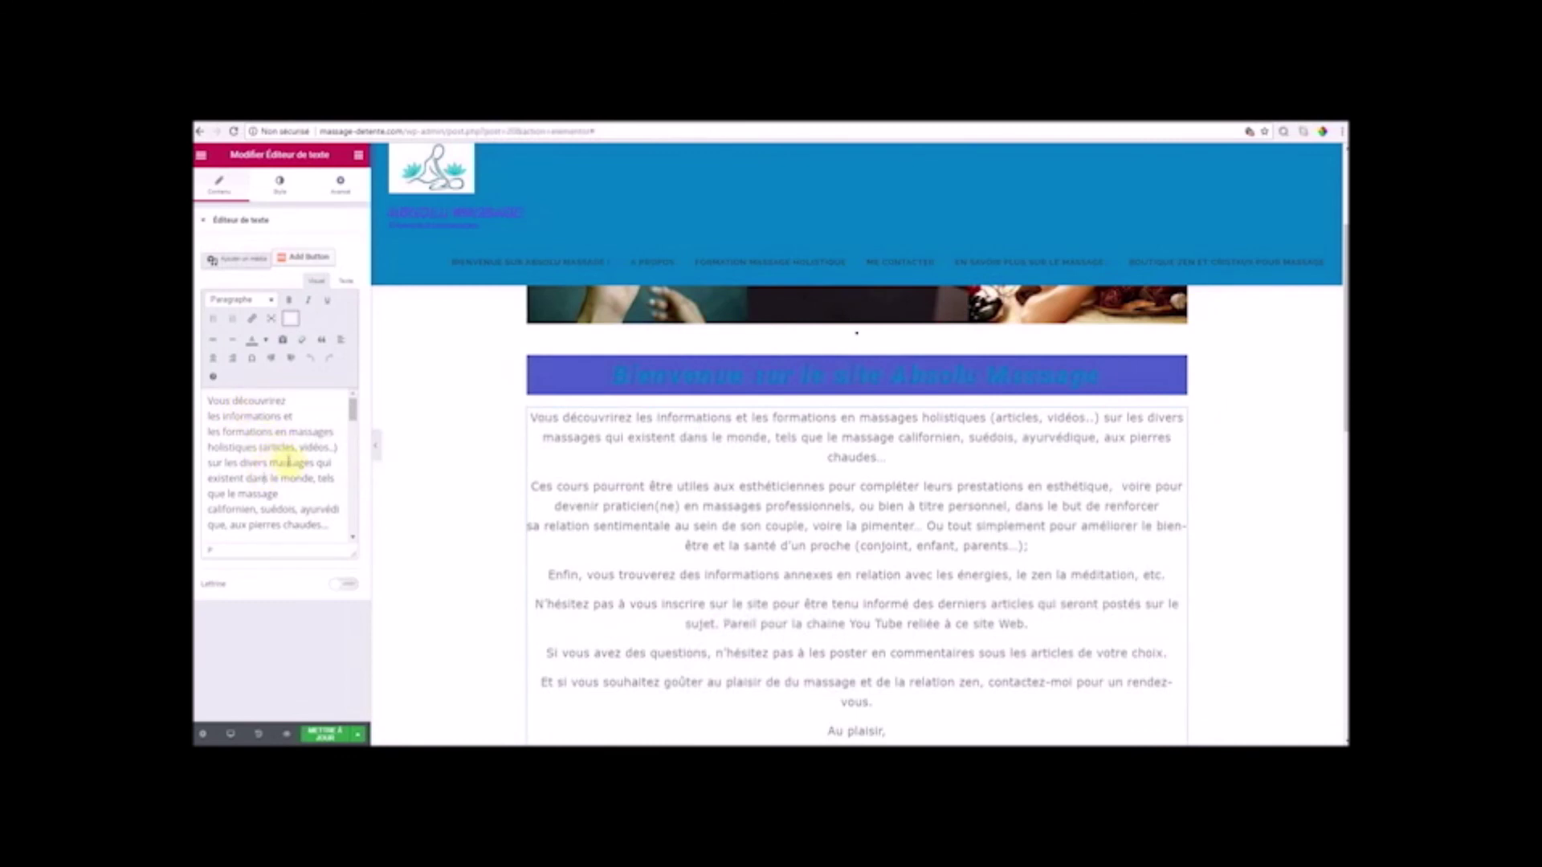
double_click(296, 431)
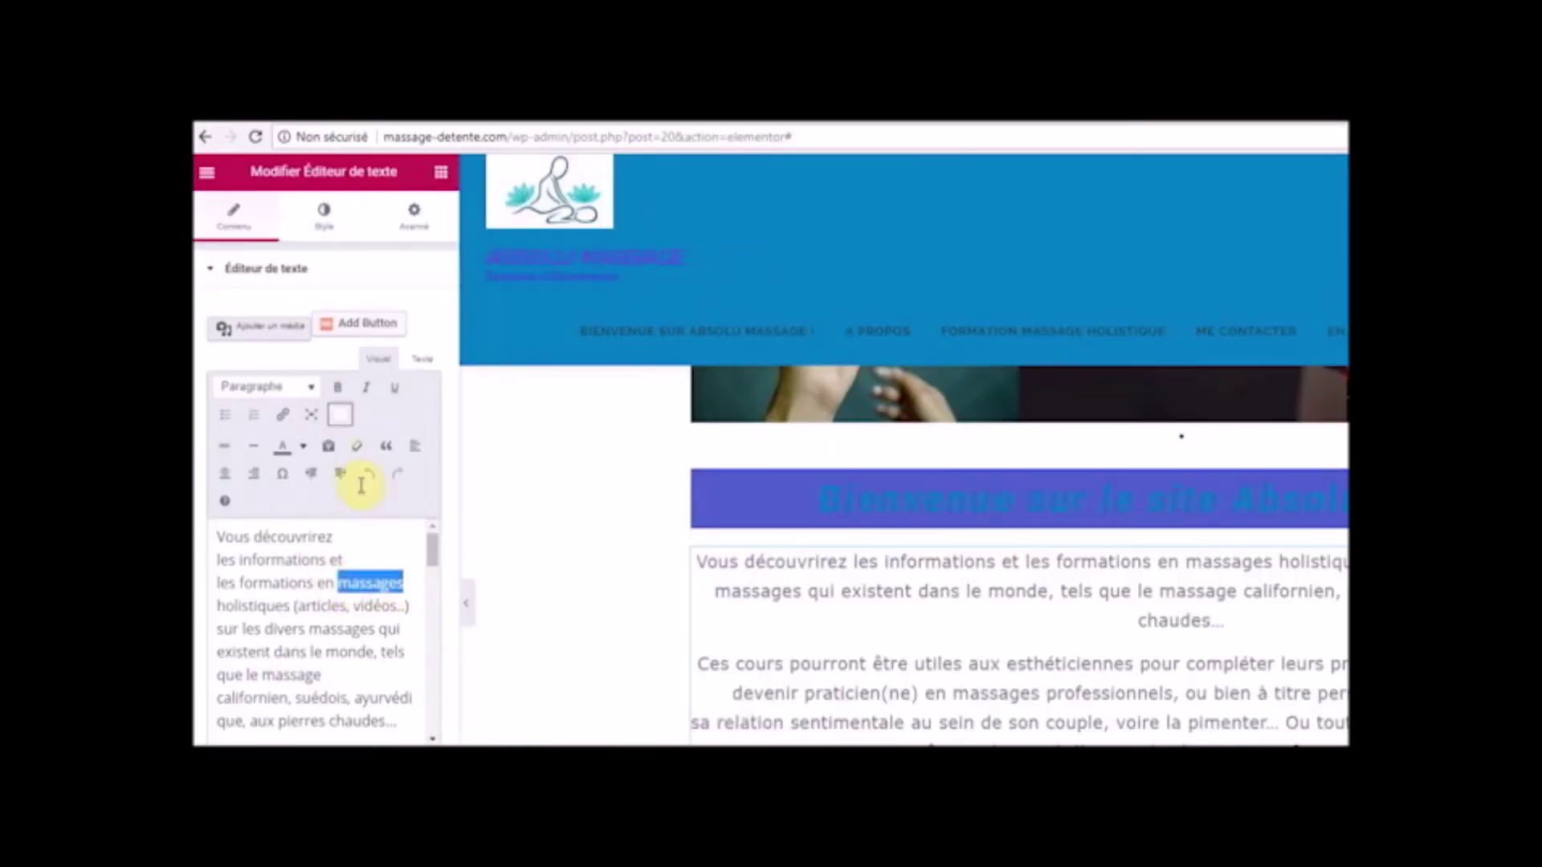
left_click(337, 387)
left_click(303, 630)
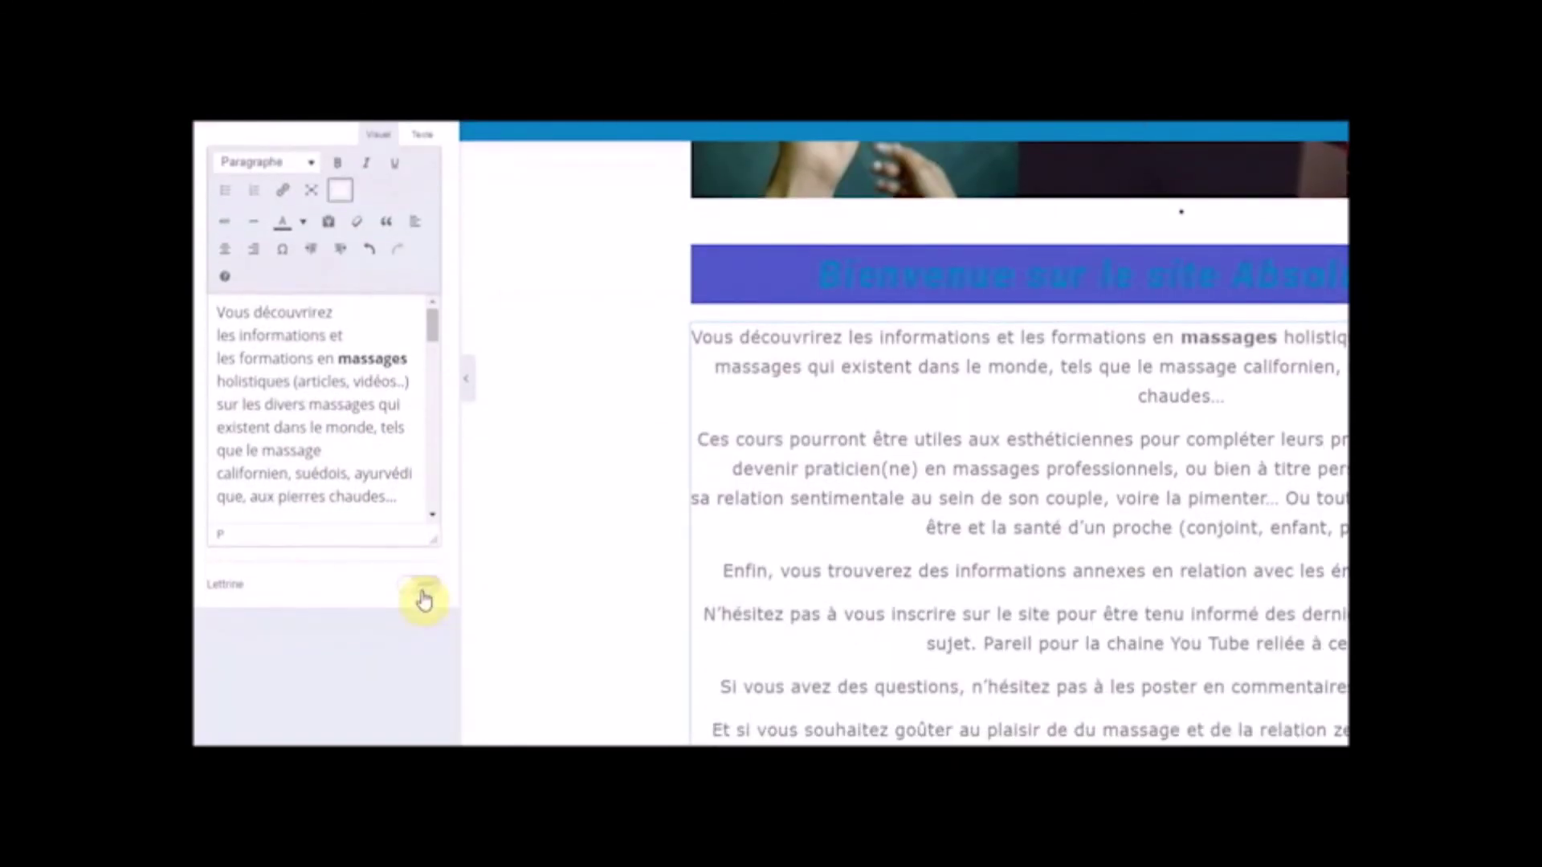
left_click_drag(245, 375, 216, 380)
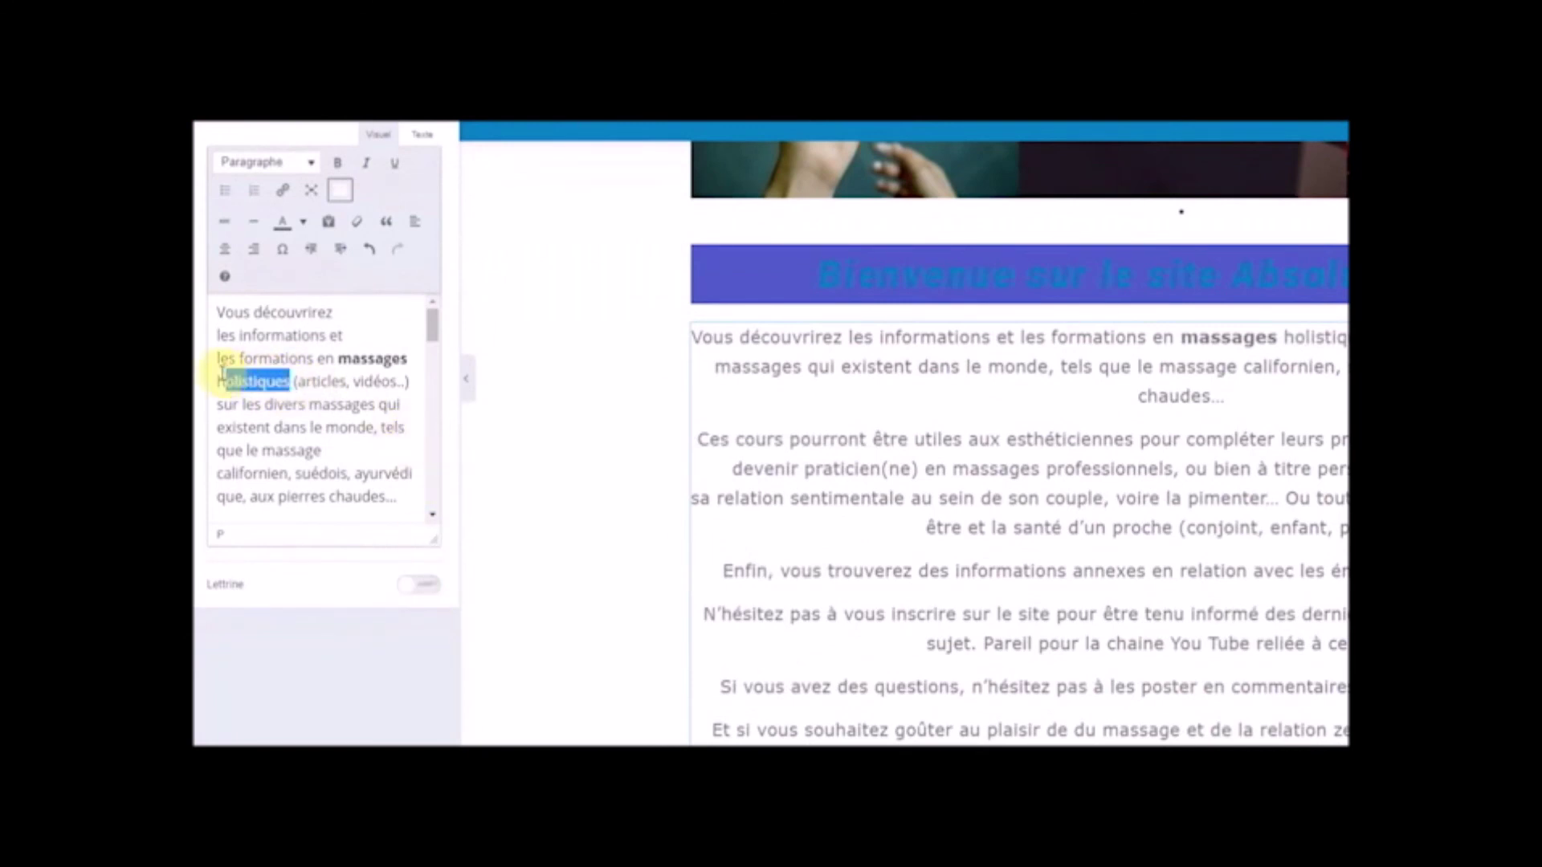
left_click(337, 162)
left_click(258, 589)
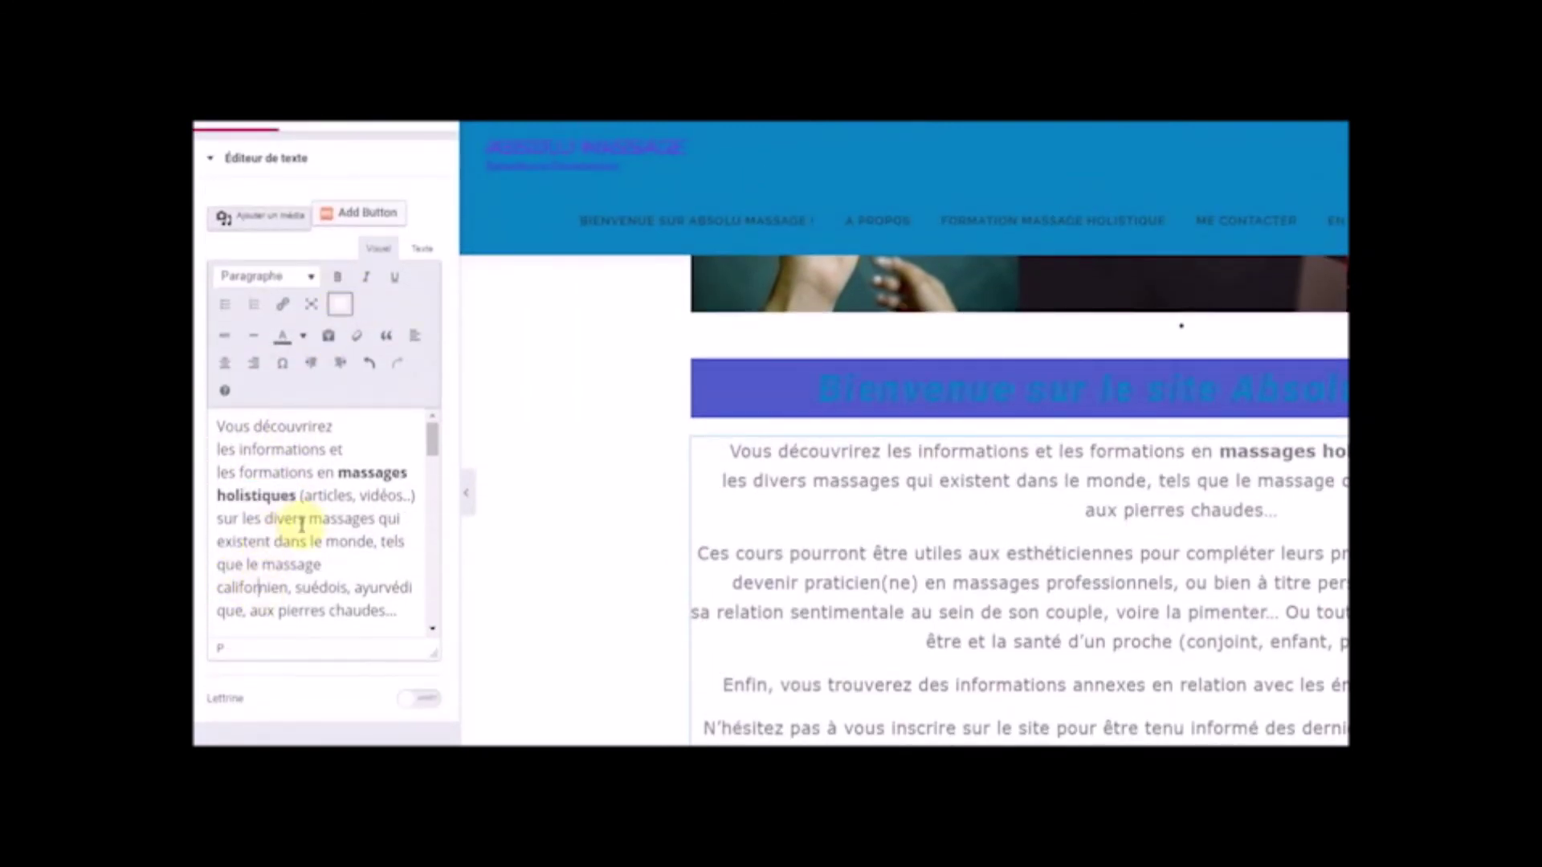
- Make "massages" after "les divers" and the phrase "massage californien" bold in the first paragraph
double_click(310, 516)
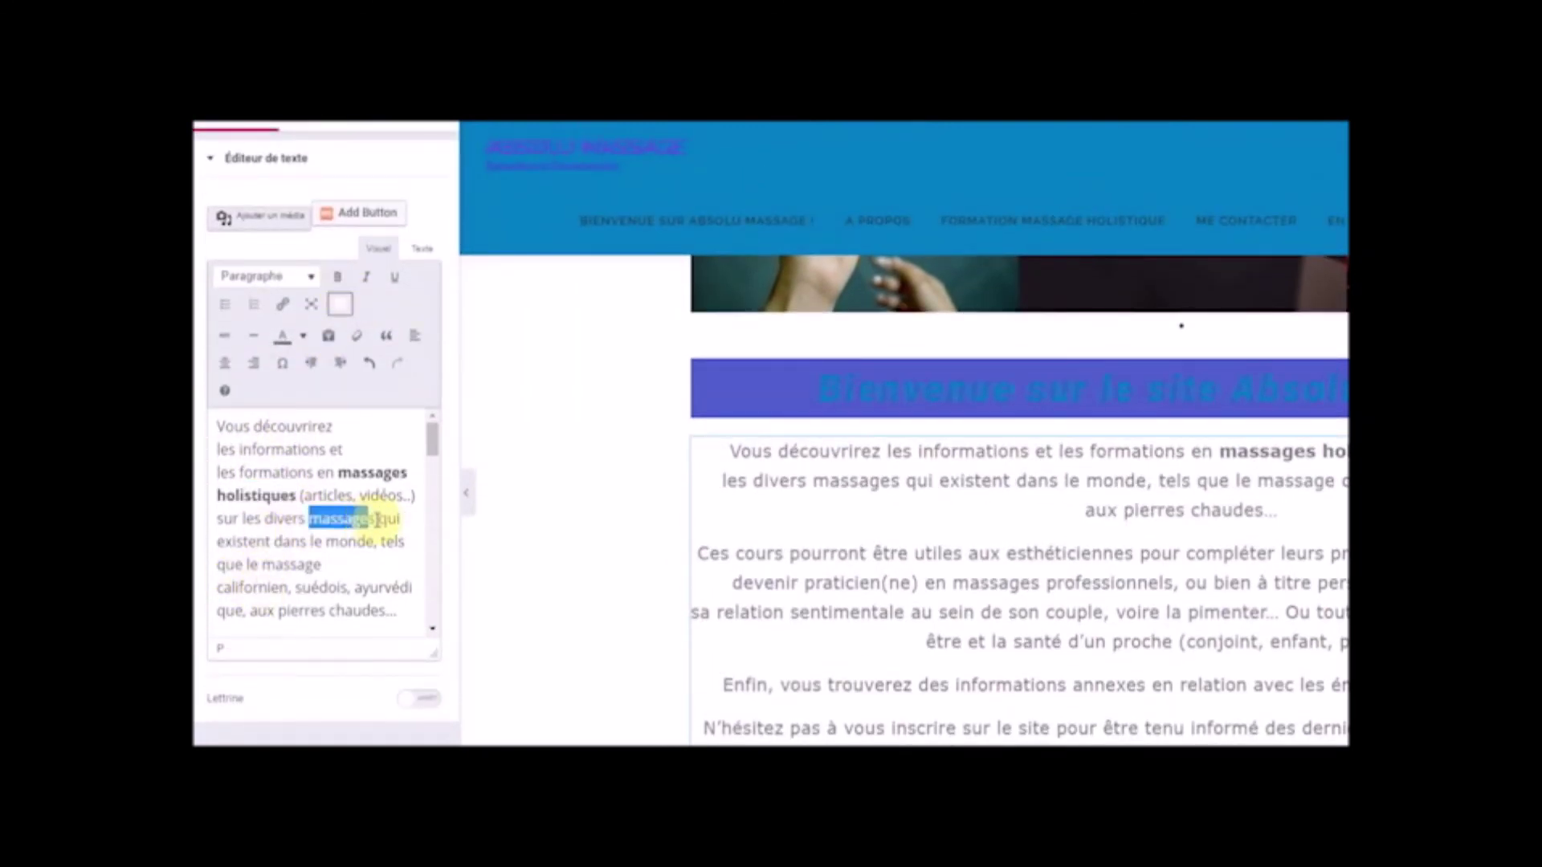
left_click(338, 277)
left_click(345, 518)
scroll(345, 518, "down", 2)
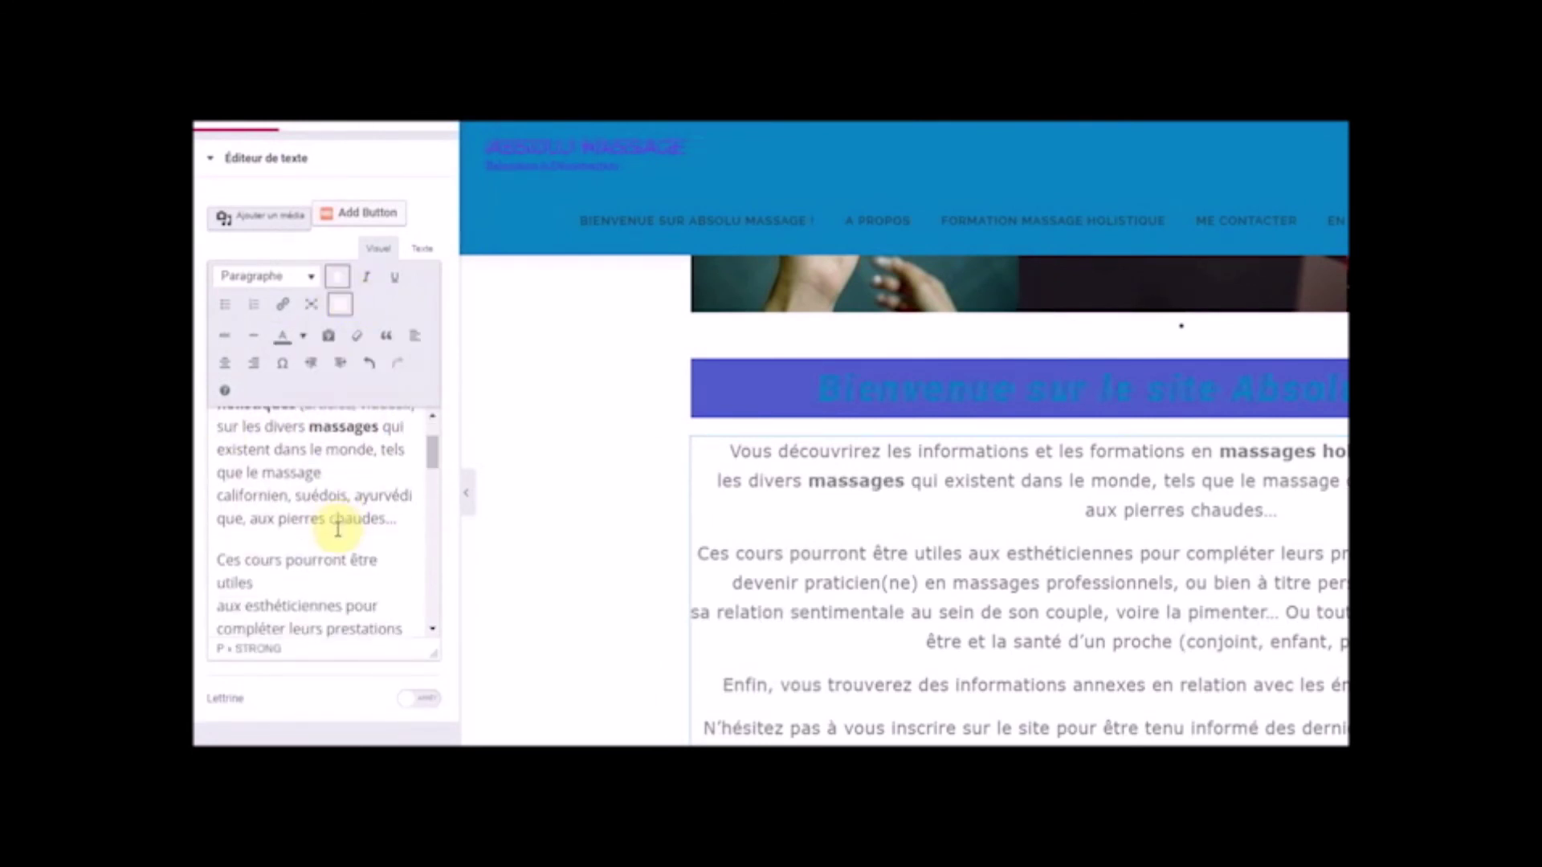
double_click(264, 472)
left_click(338, 277)
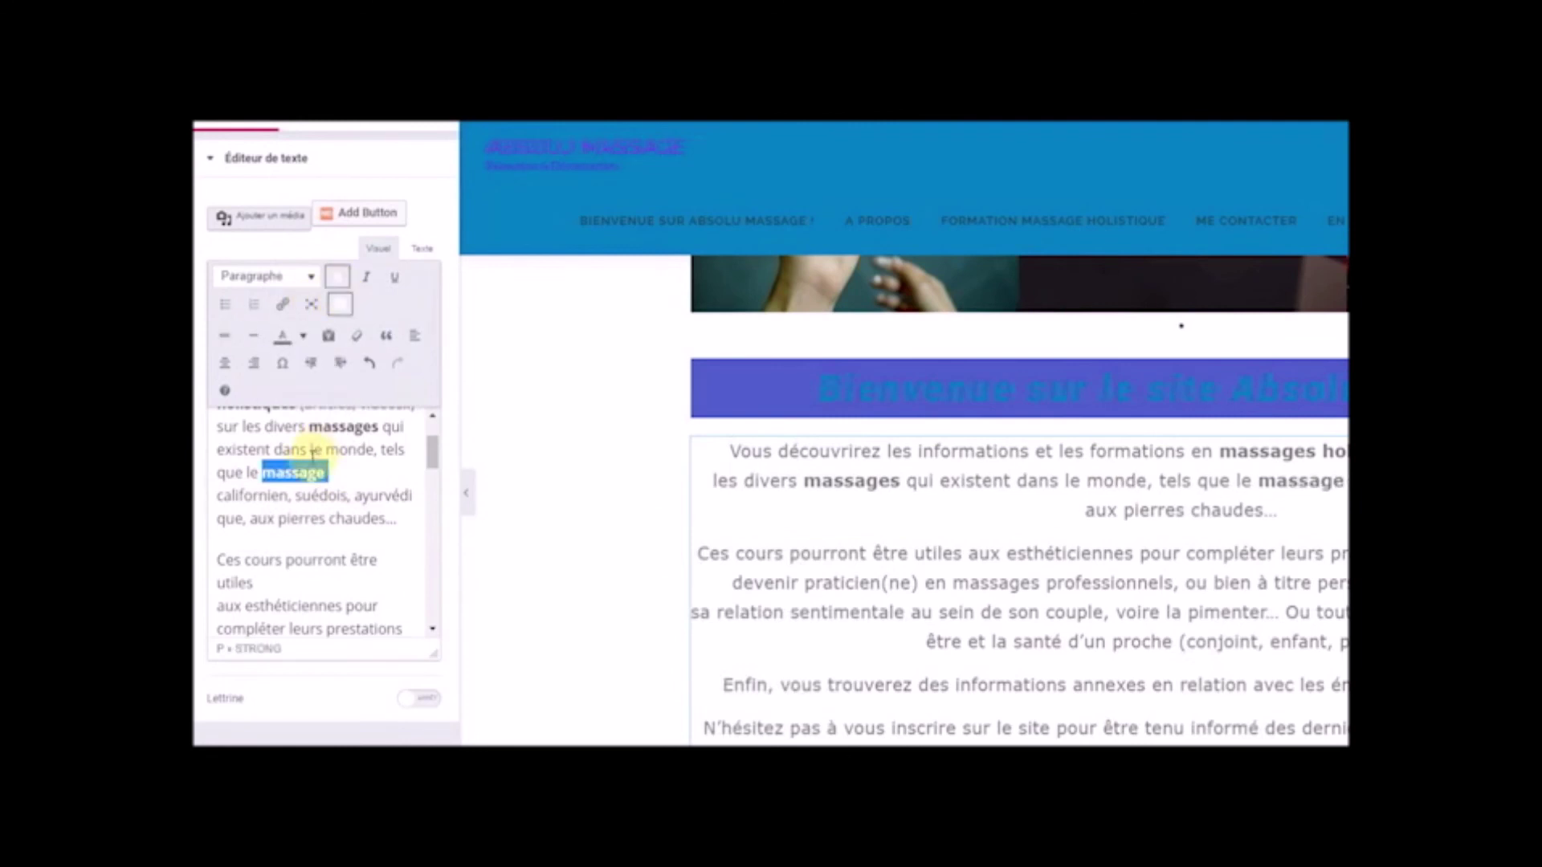
left_click(218, 493)
left_click_drag(288, 495, 233, 493)
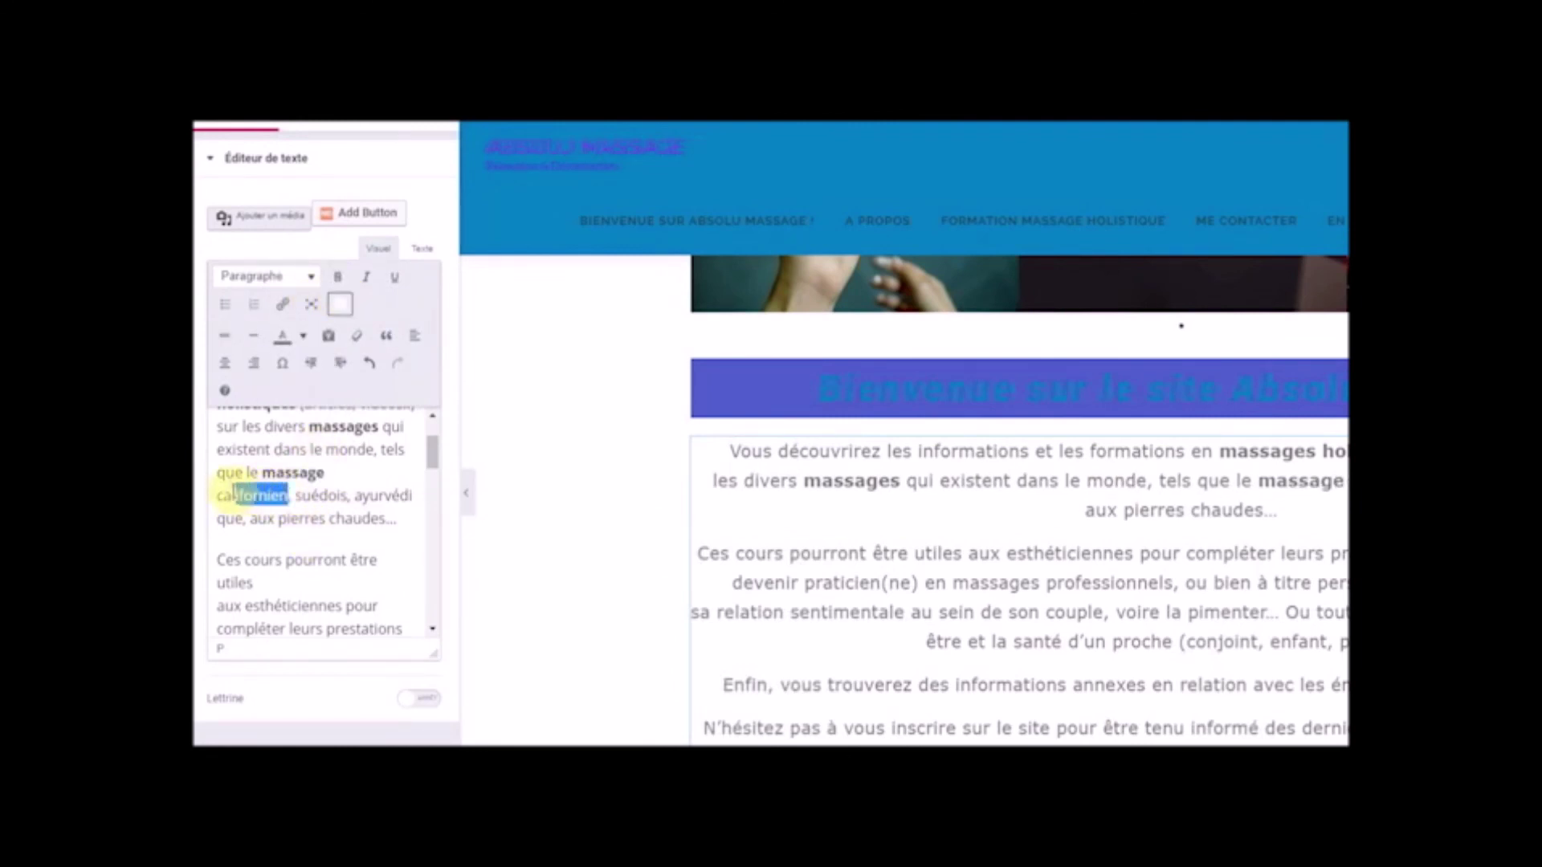
left_click(337, 277)
- Make "suédois", "ayurvédique" and "pierres chaudes" bold at the end of the first paragraph
left_click(303, 497)
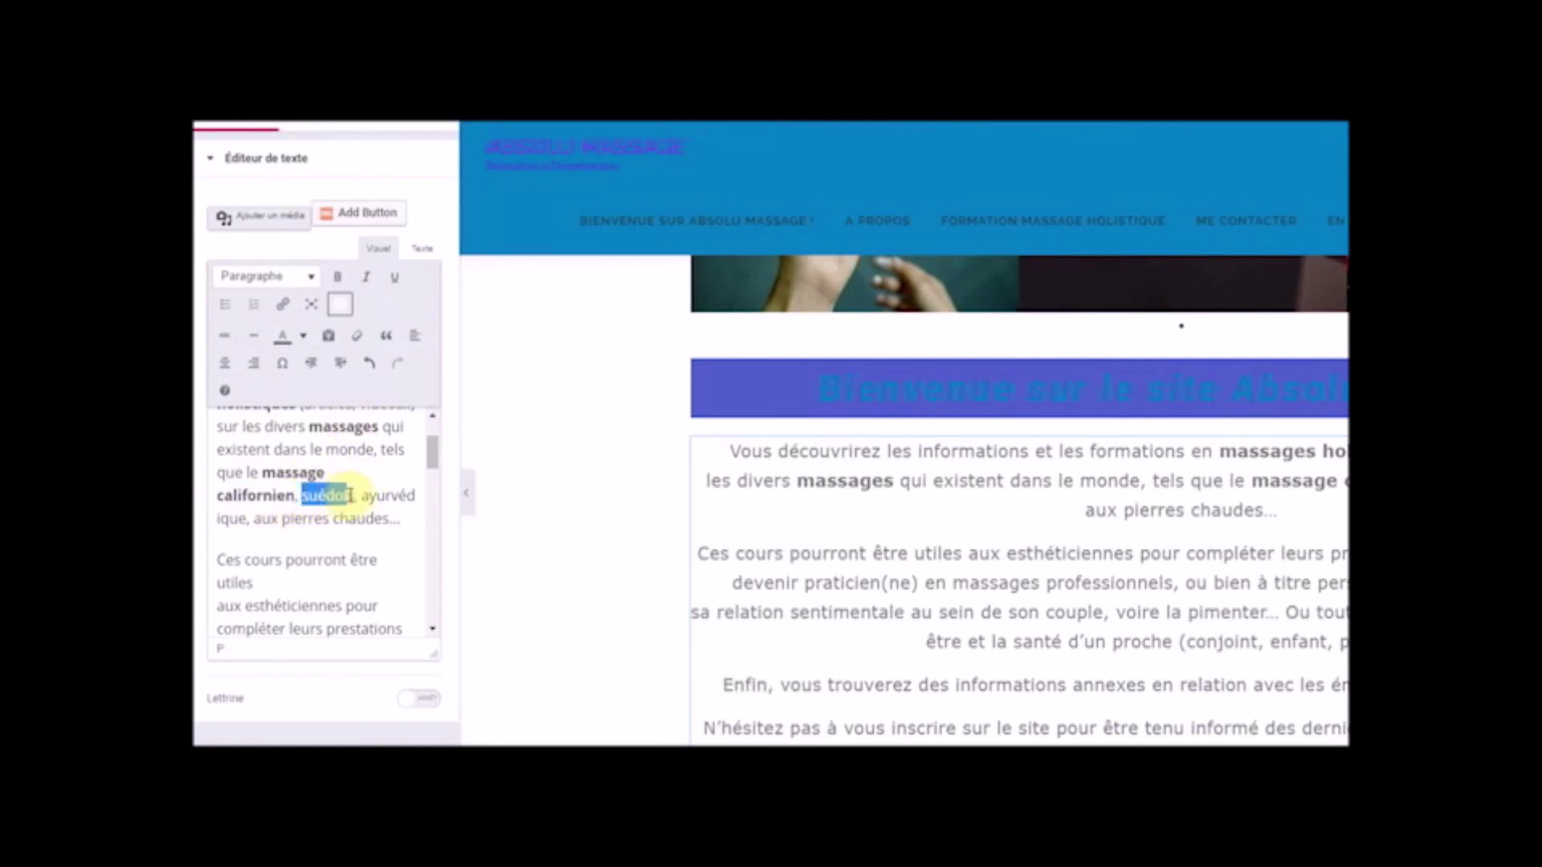
left_click(337, 277)
left_click_drag(363, 496, 255, 518)
left_click(337, 277)
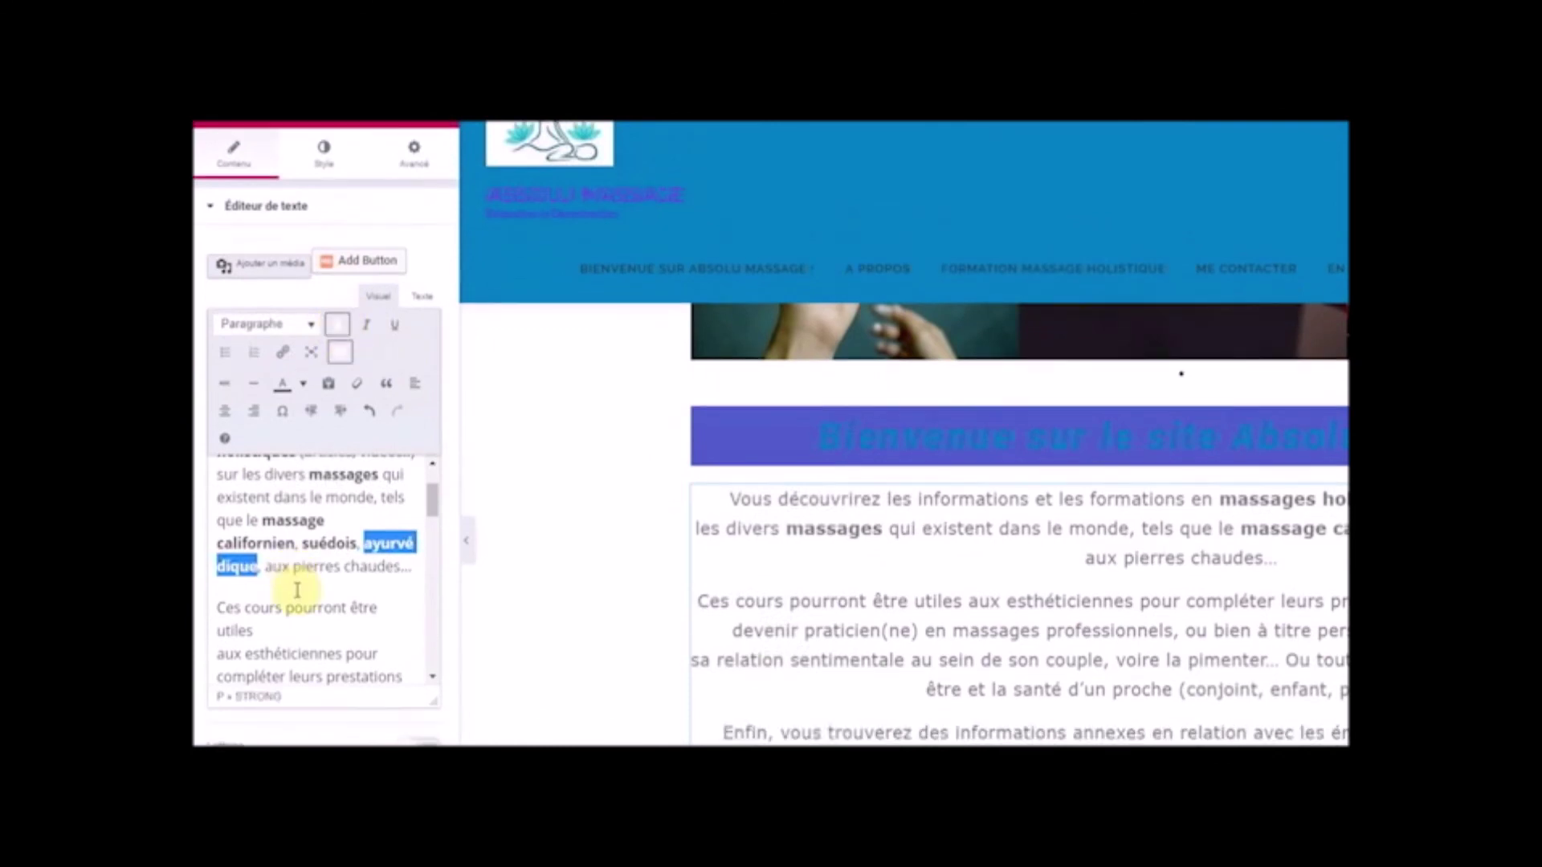
left_click_drag(296, 570, 413, 570)
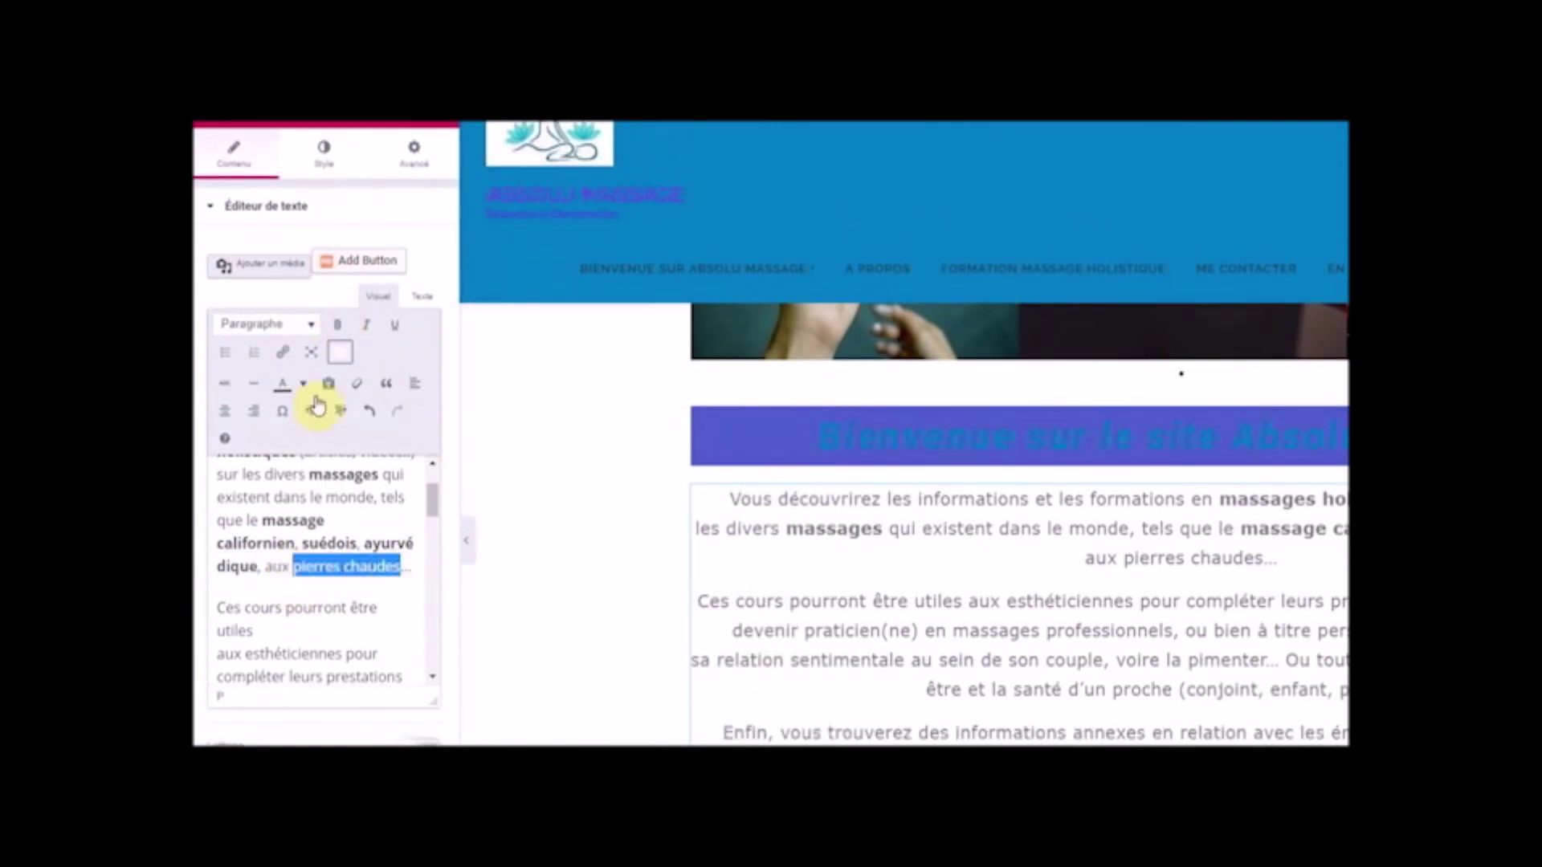
left_click(337, 325)
- Make "esthétique" and "massages professionnels" bold in the second paragraph of the welcome text
scroll(321, 538, "down", 3)
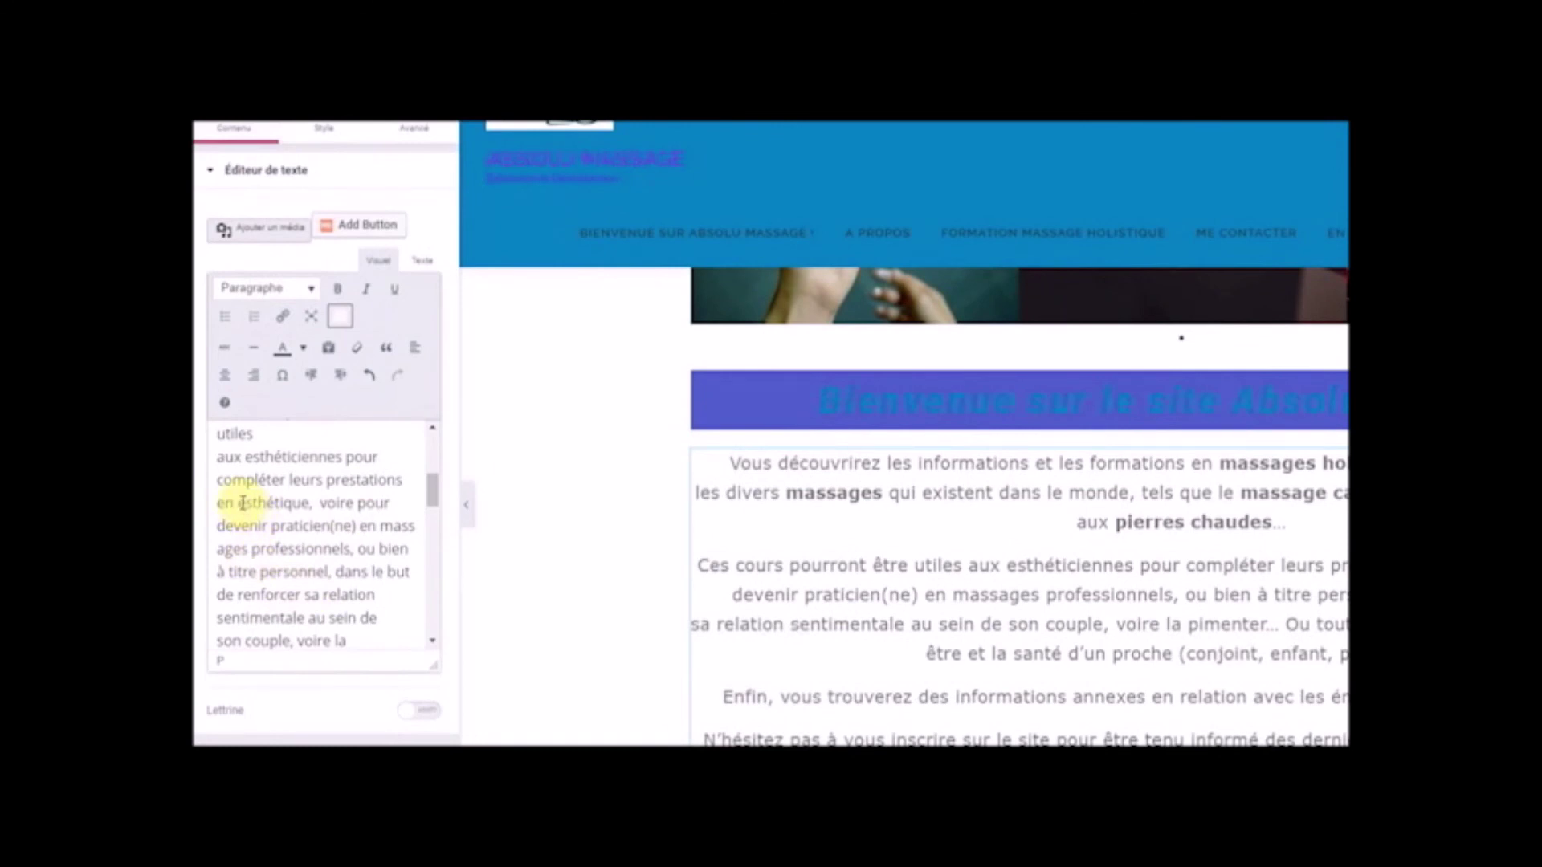
left_click_drag(239, 503, 306, 504)
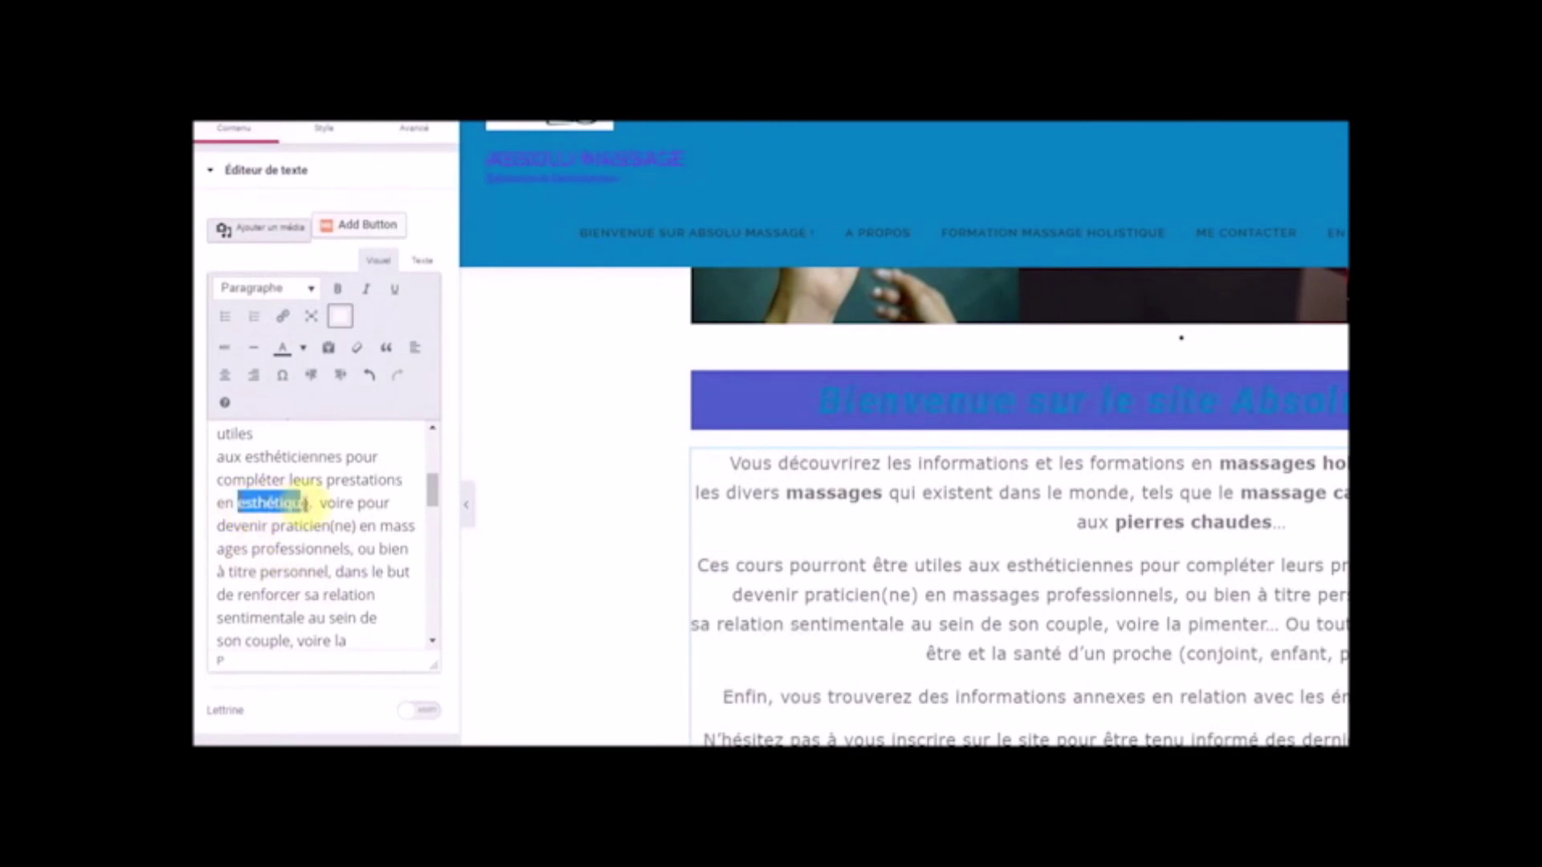
left_click(338, 289)
left_click(362, 554)
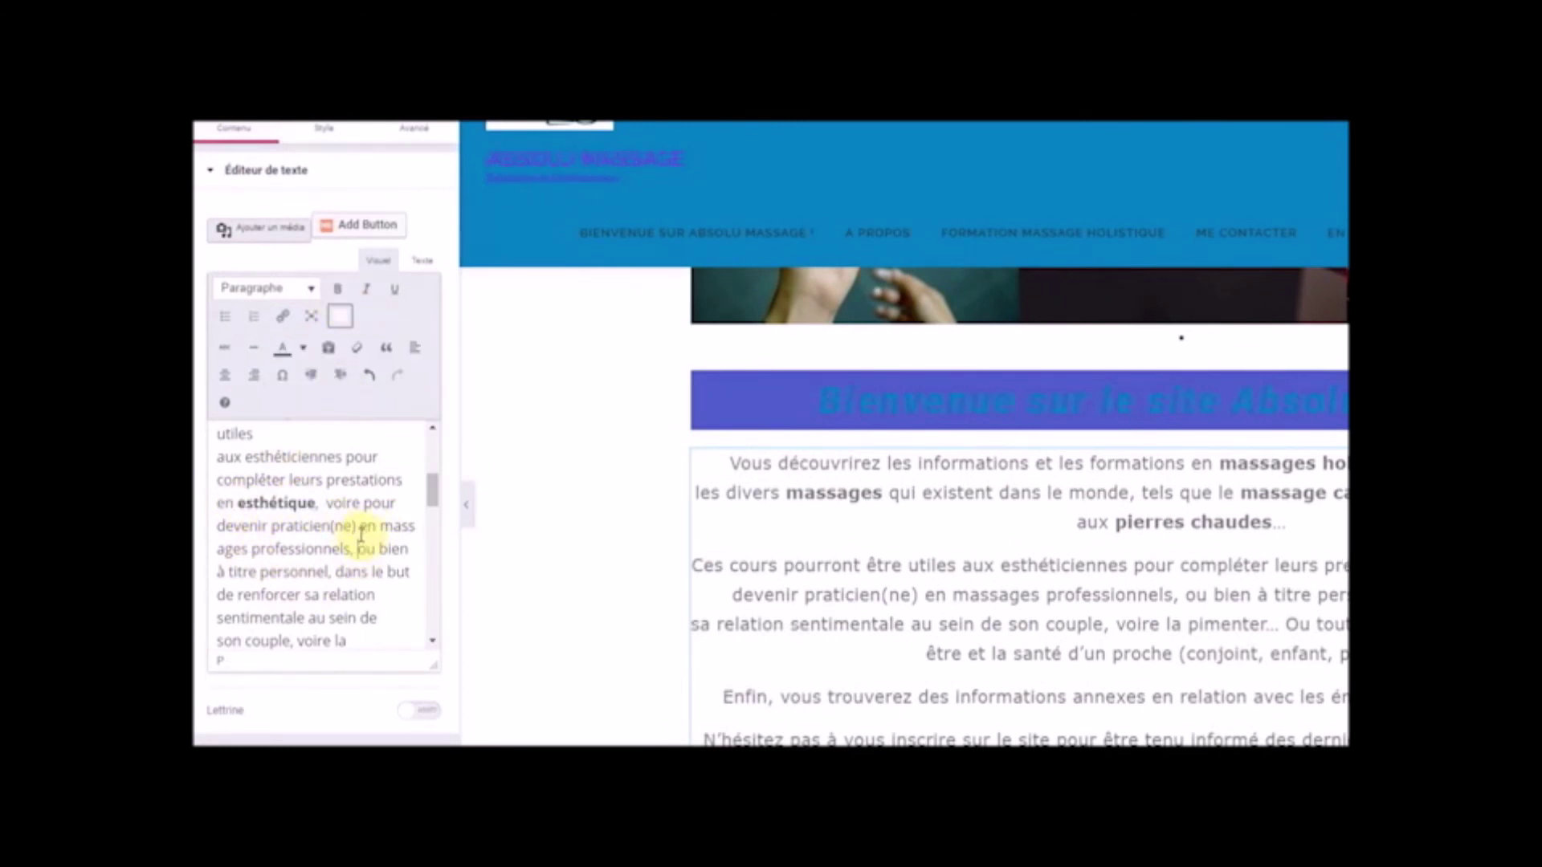
left_click_drag(381, 526, 350, 550)
left_click(338, 289)
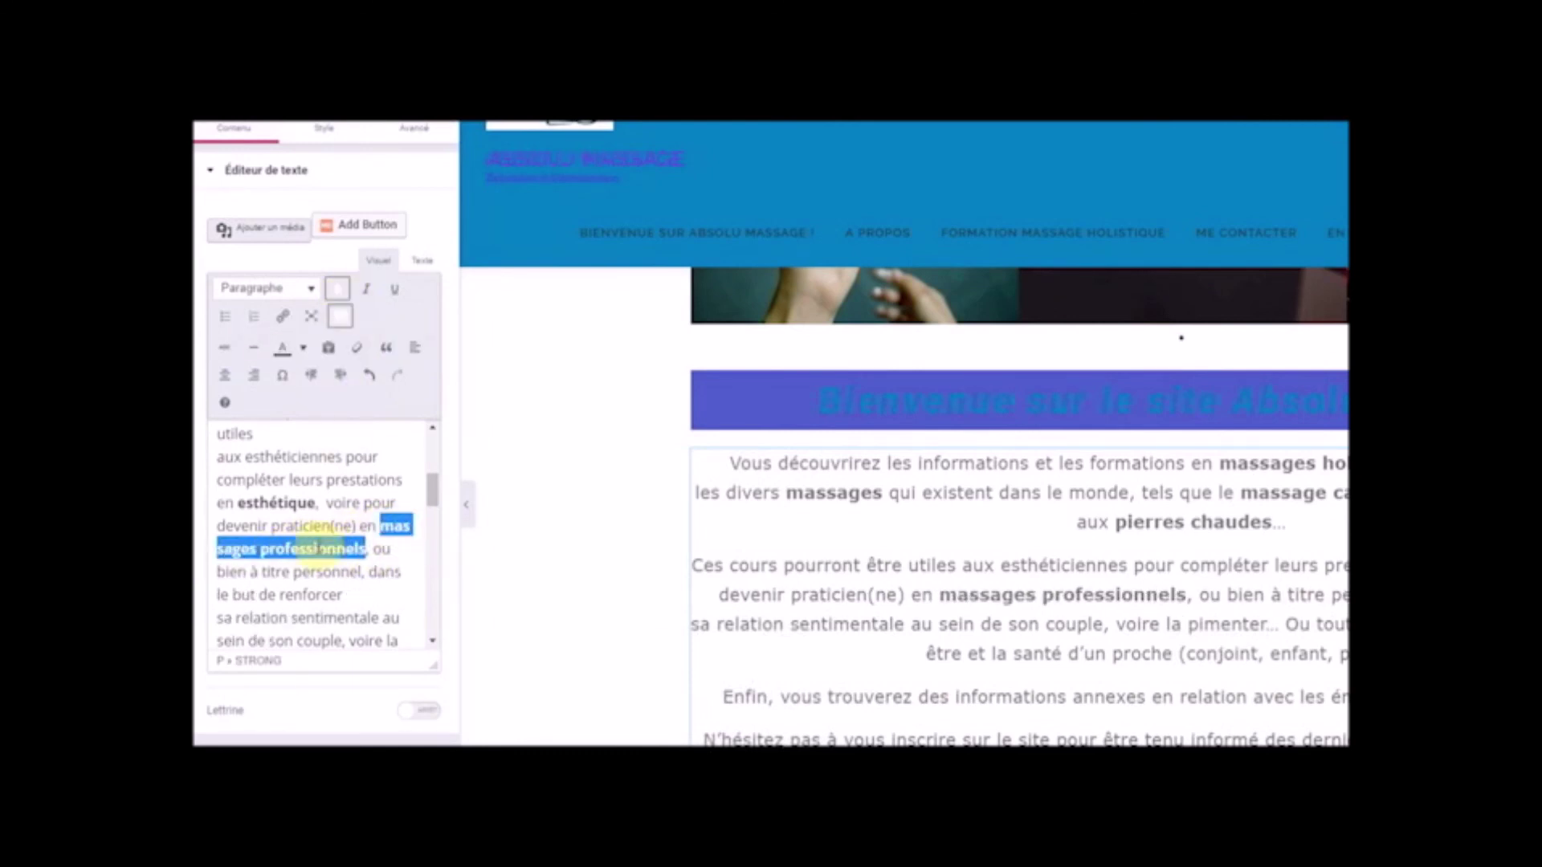
- Make "santé" and "bien-être" bold at the end of the second paragraph
scroll(359, 590, "down", 5)
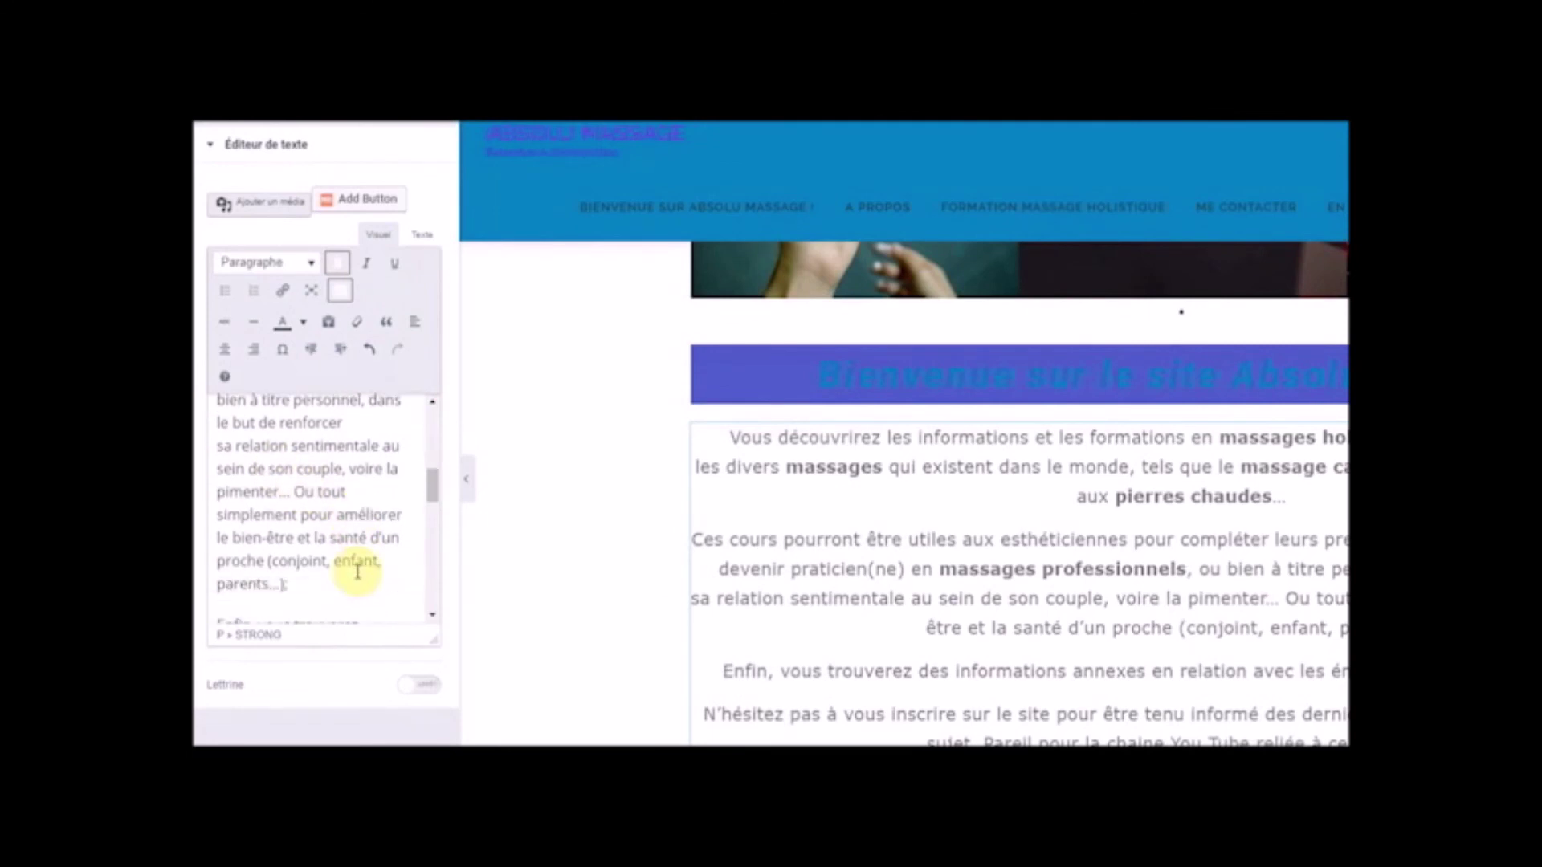
double_click(332, 500)
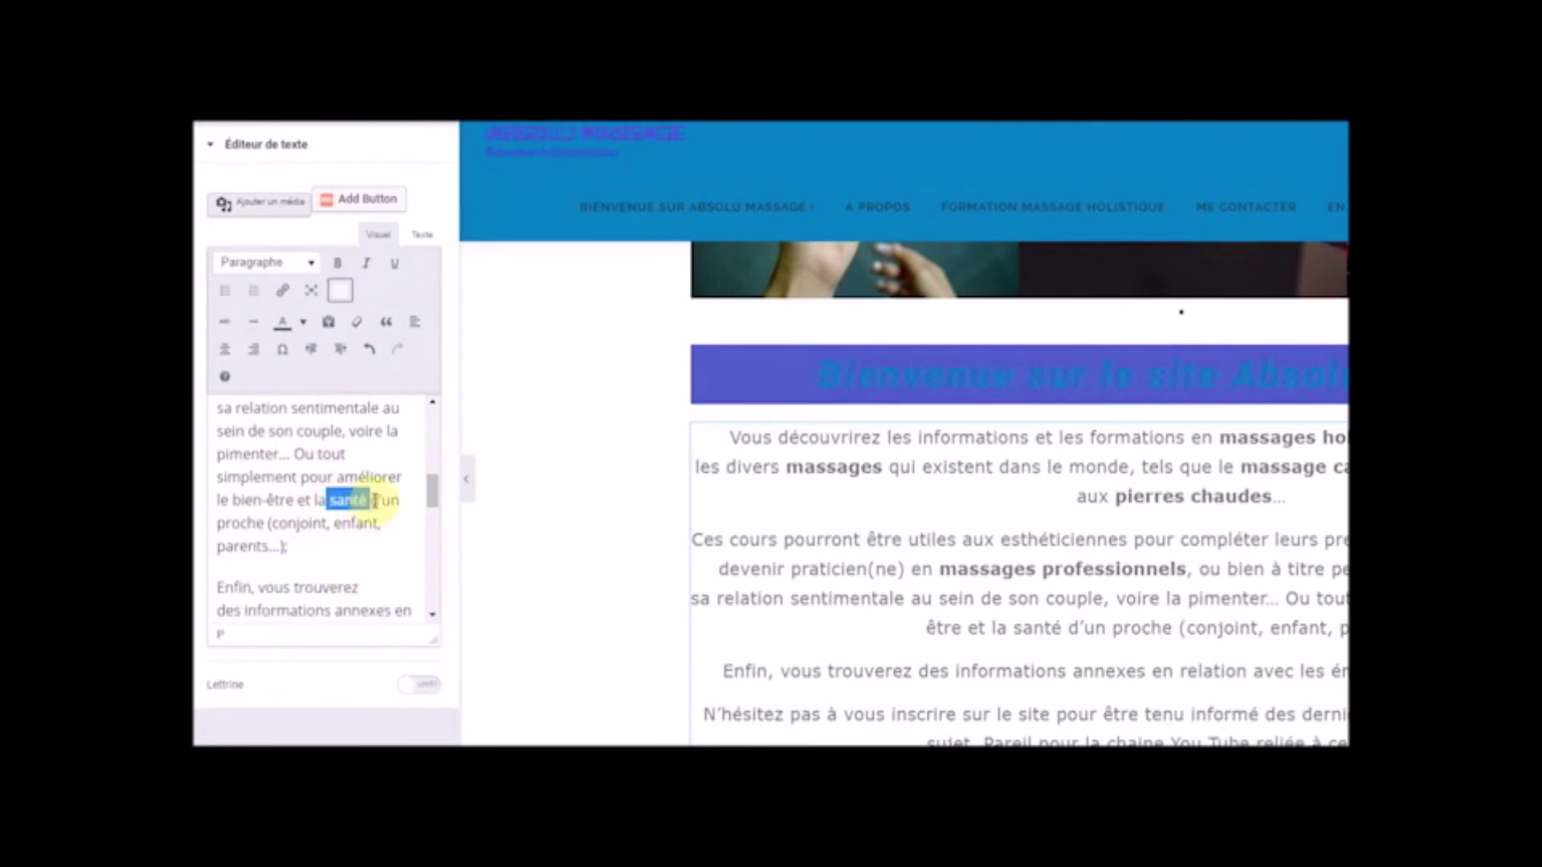
left_click(338, 274)
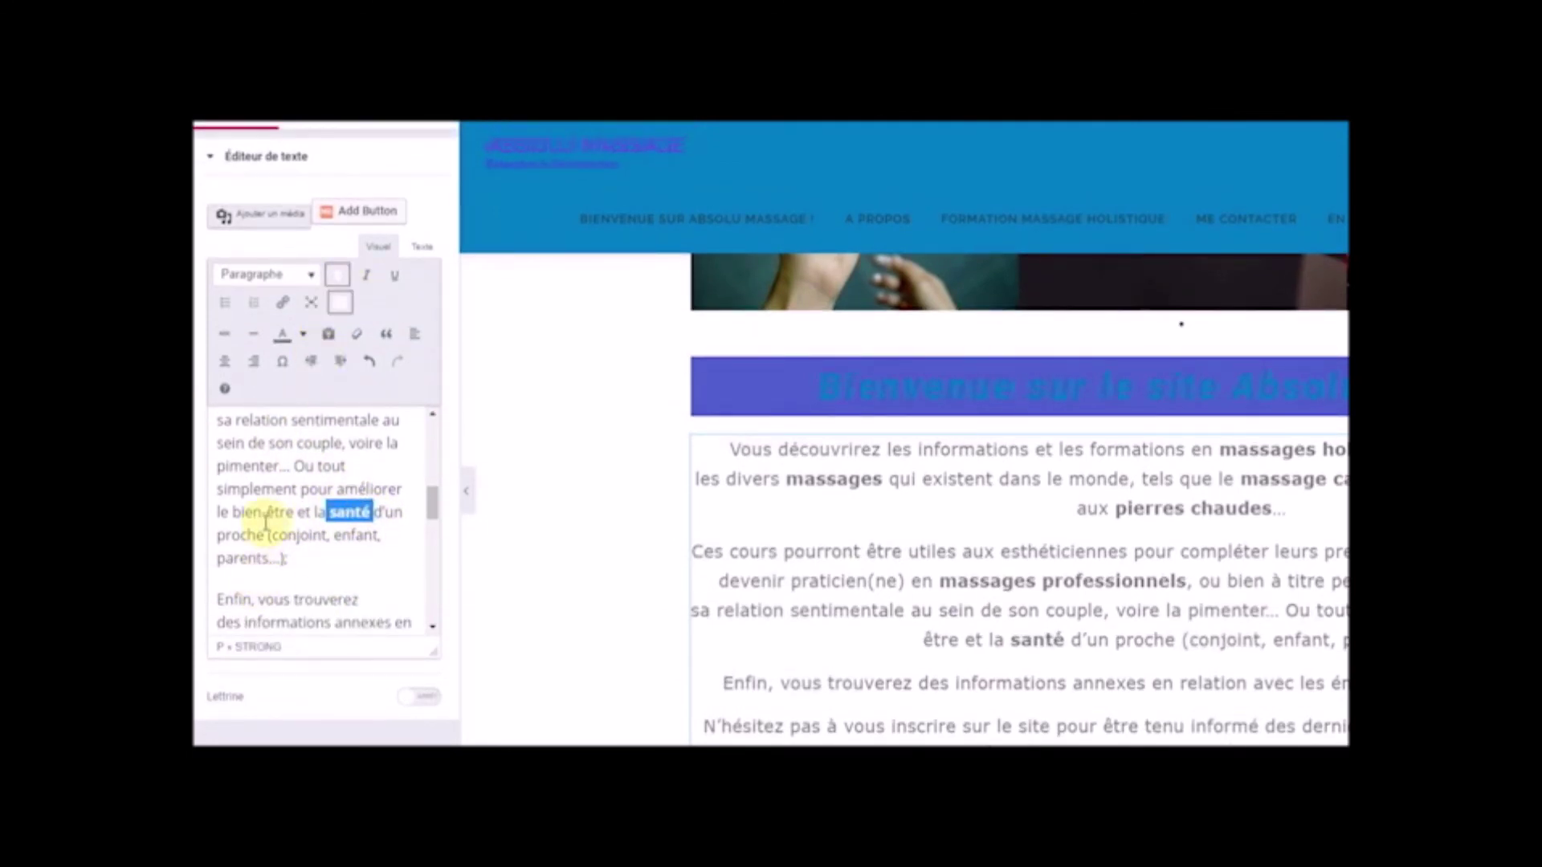
double_click(265, 511)
left_click(337, 275)
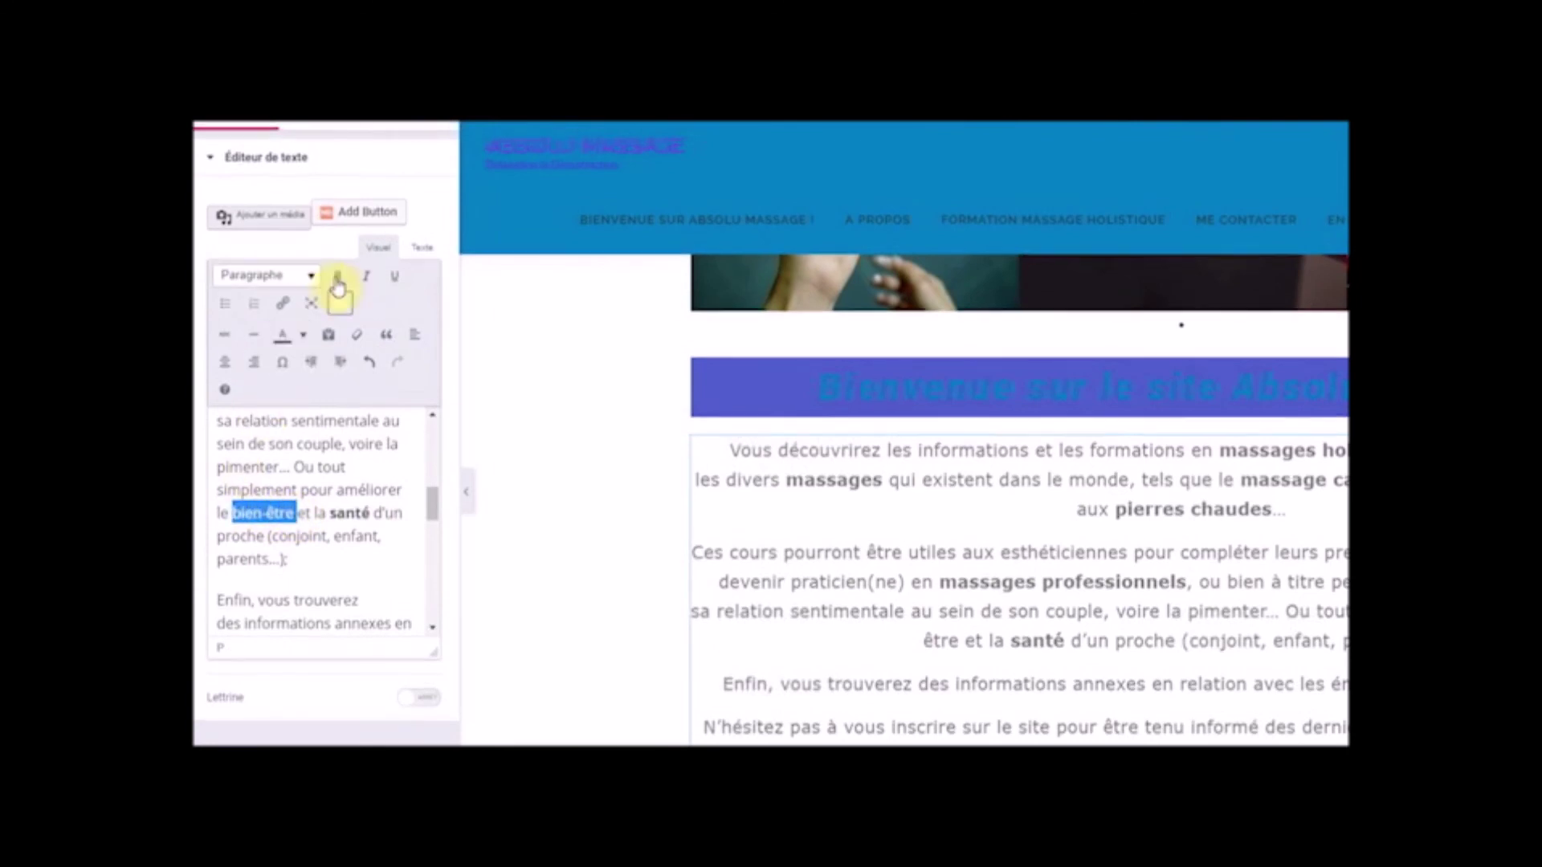
left_click(327, 515)
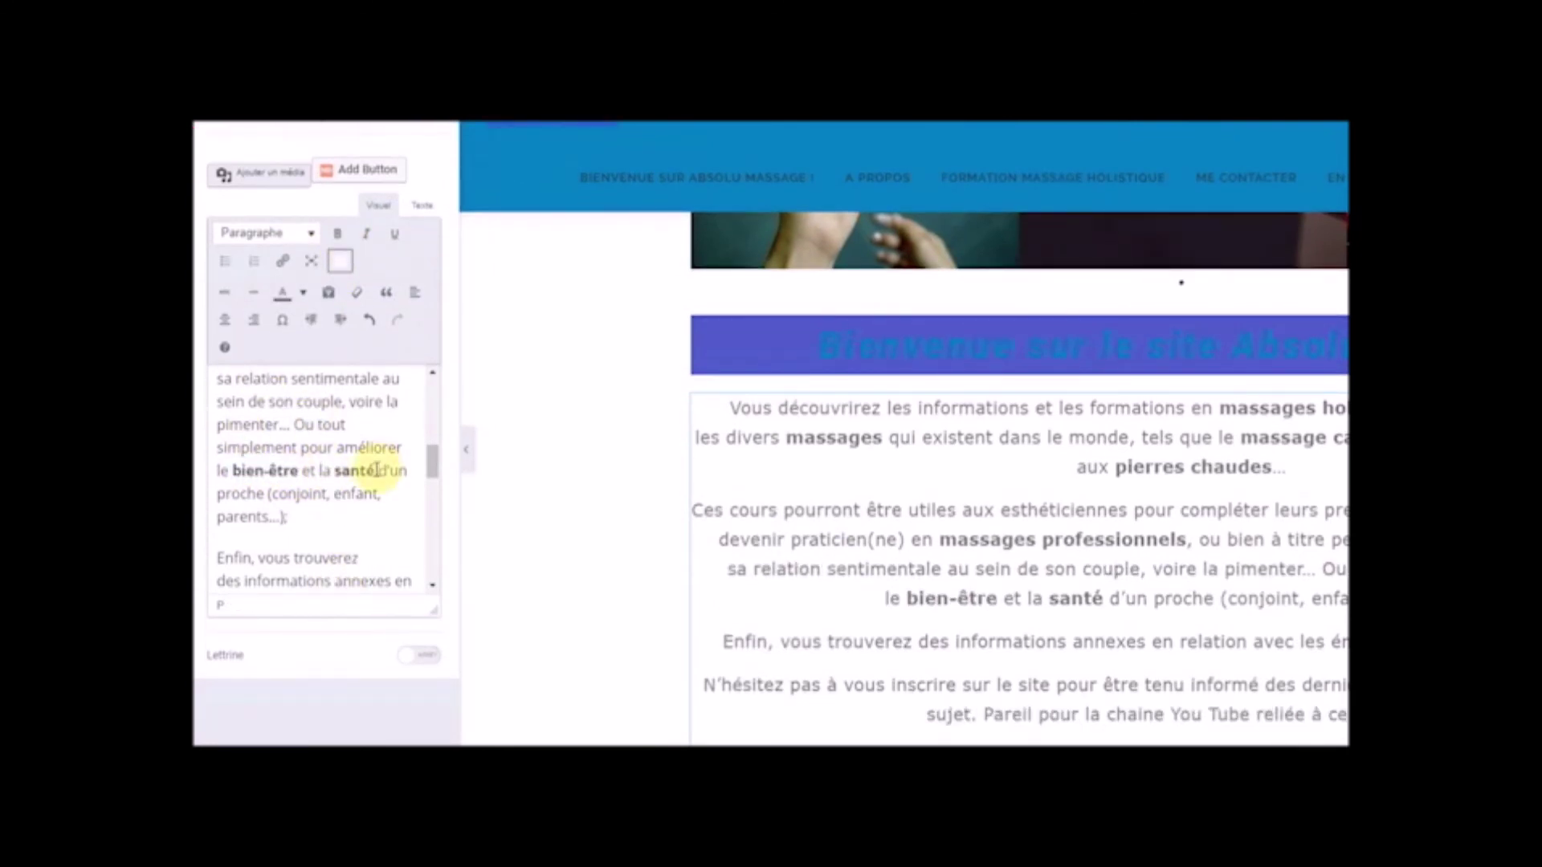
- Make "énergies", "zen" and "méditation" bold in the paragraph starting with "Enfin, vous trouverez"
scroll(373, 524, "down", 1)
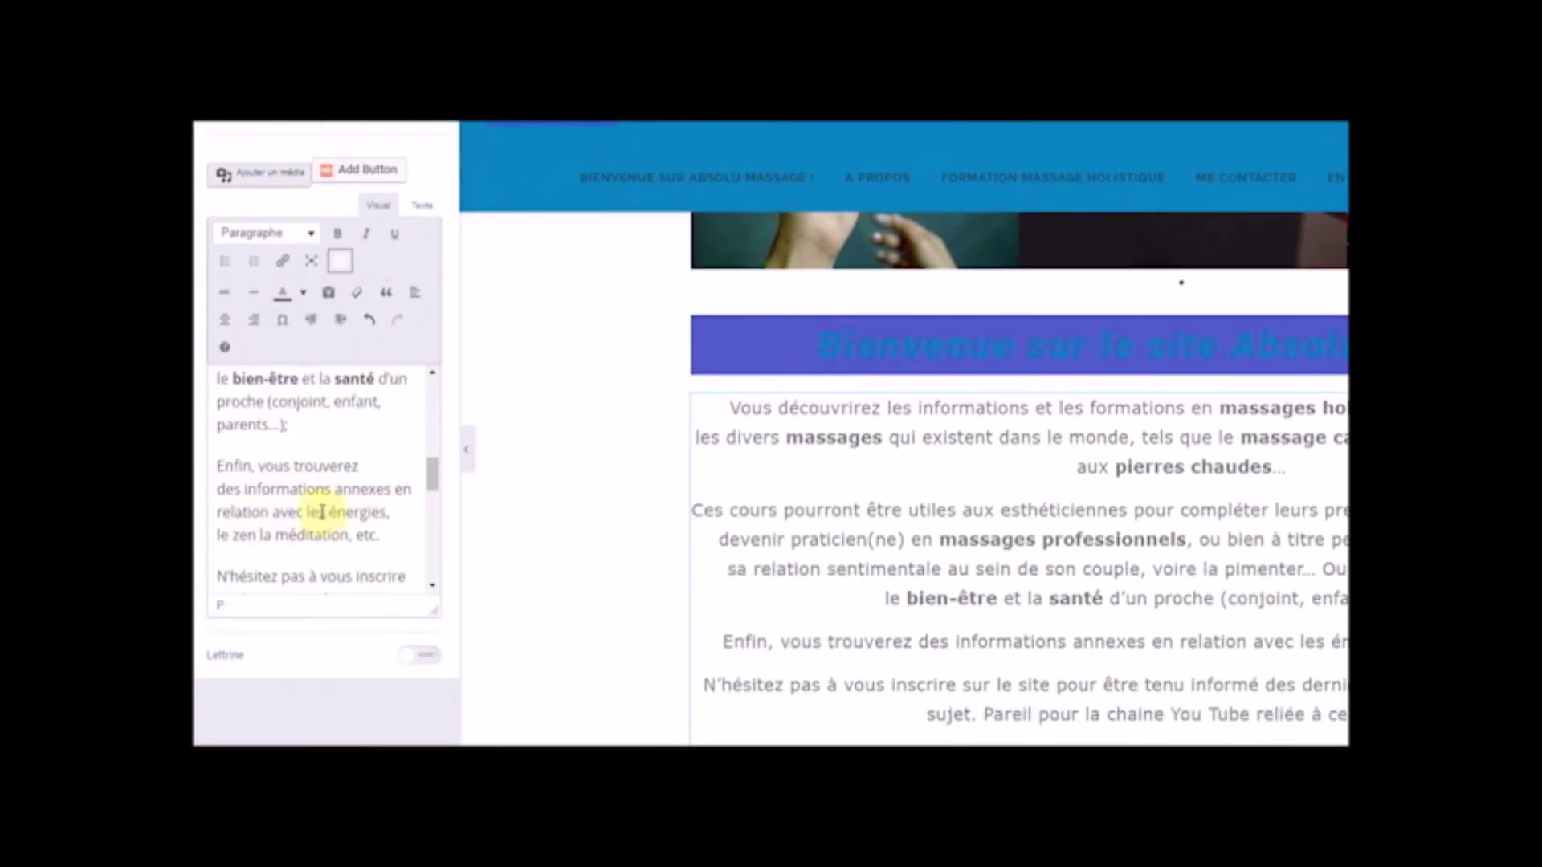
mouse_move(333, 514)
left_mouse_down()
mouse_move(368, 531)
mouse_move(259, 534)
mouse_move(347, 522)
left_mouse_up()
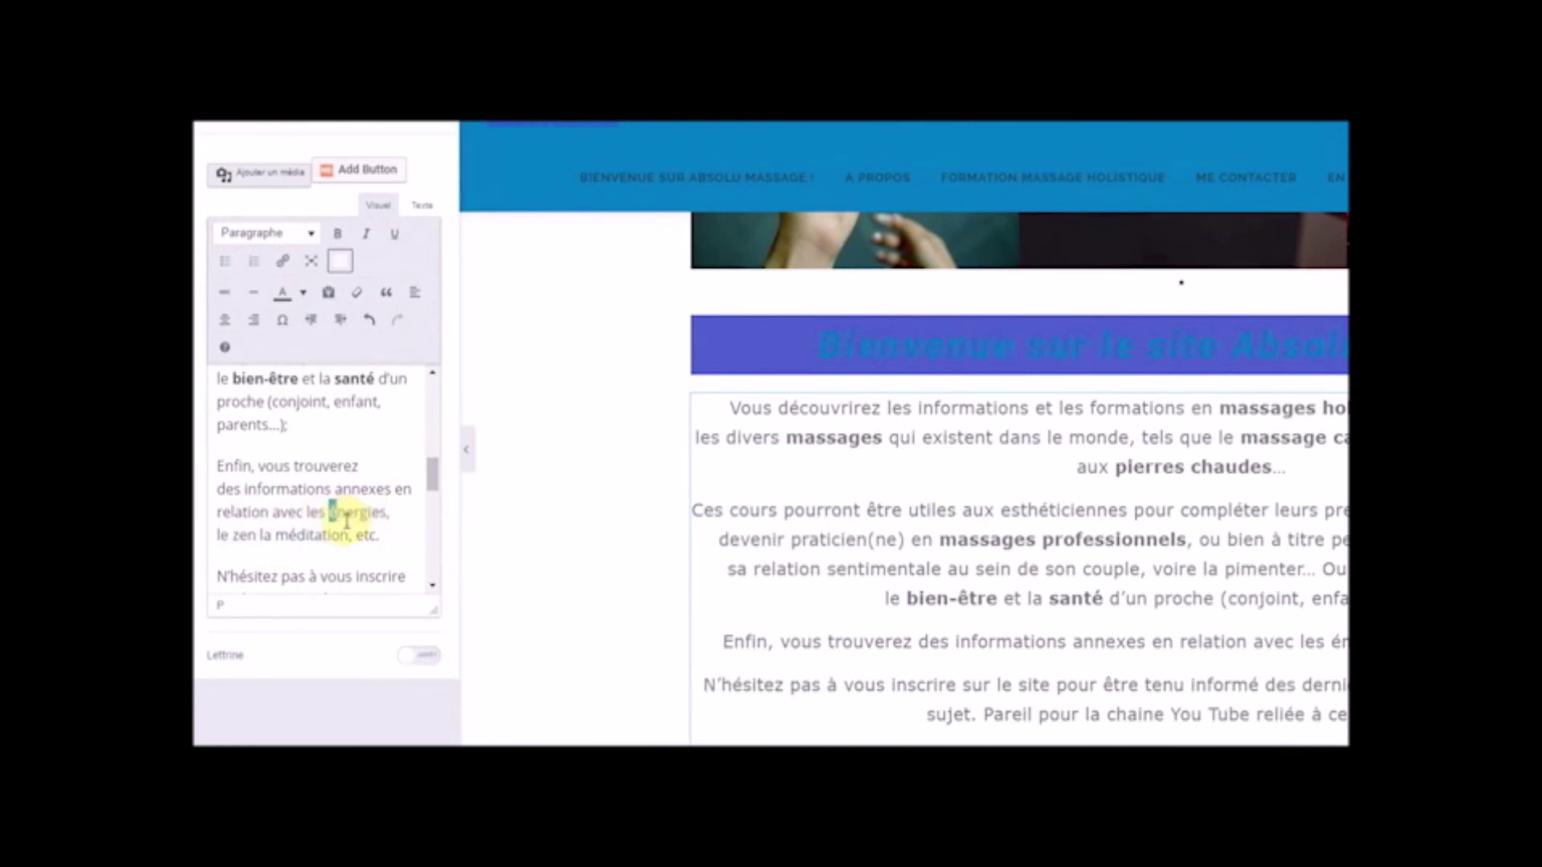
left_click(338, 234)
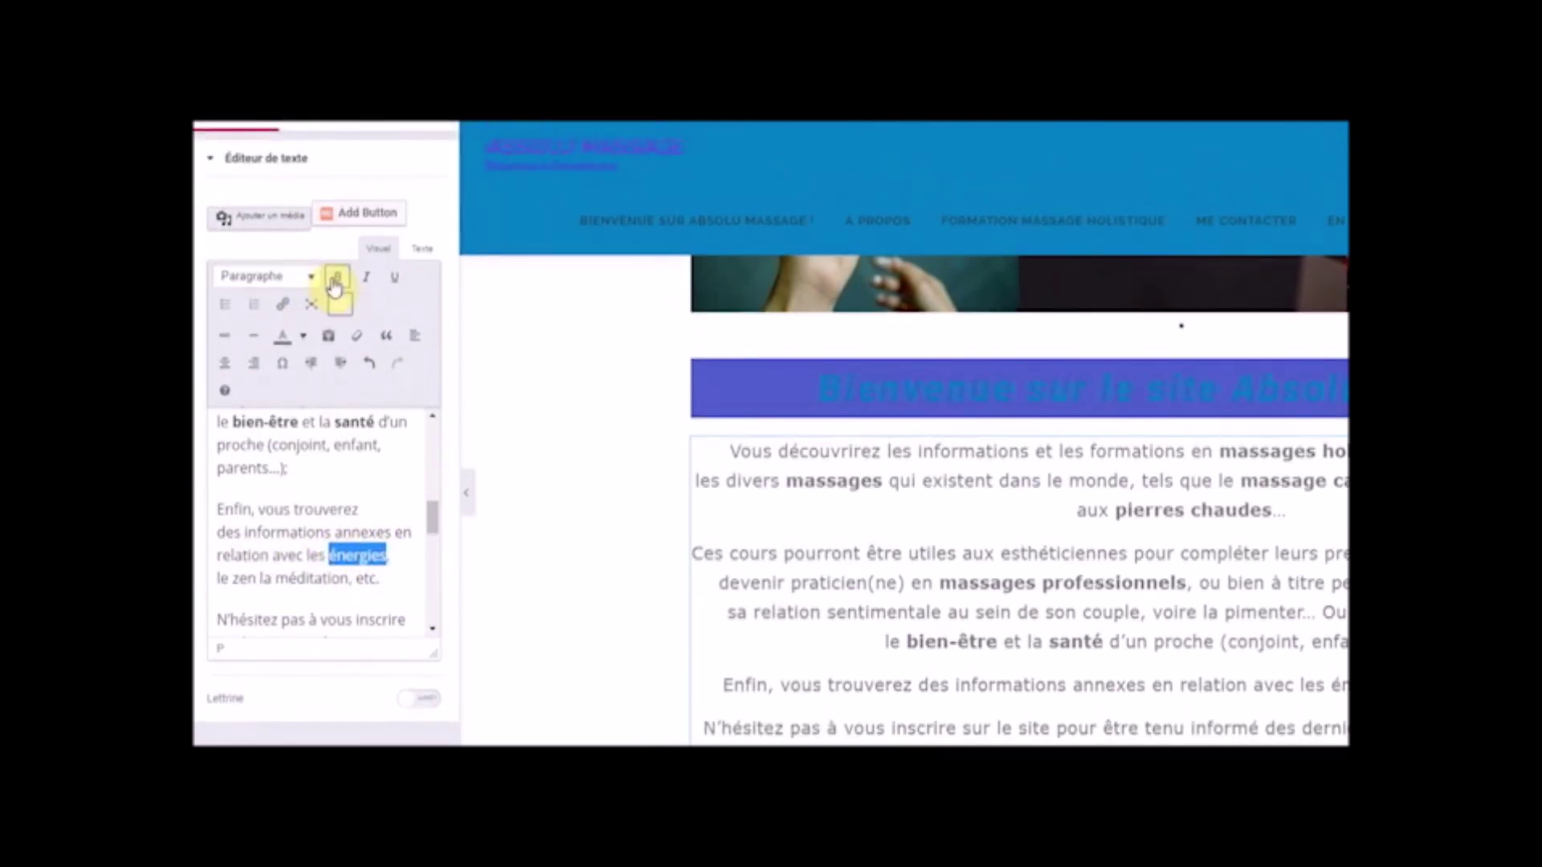
left_click(258, 535)
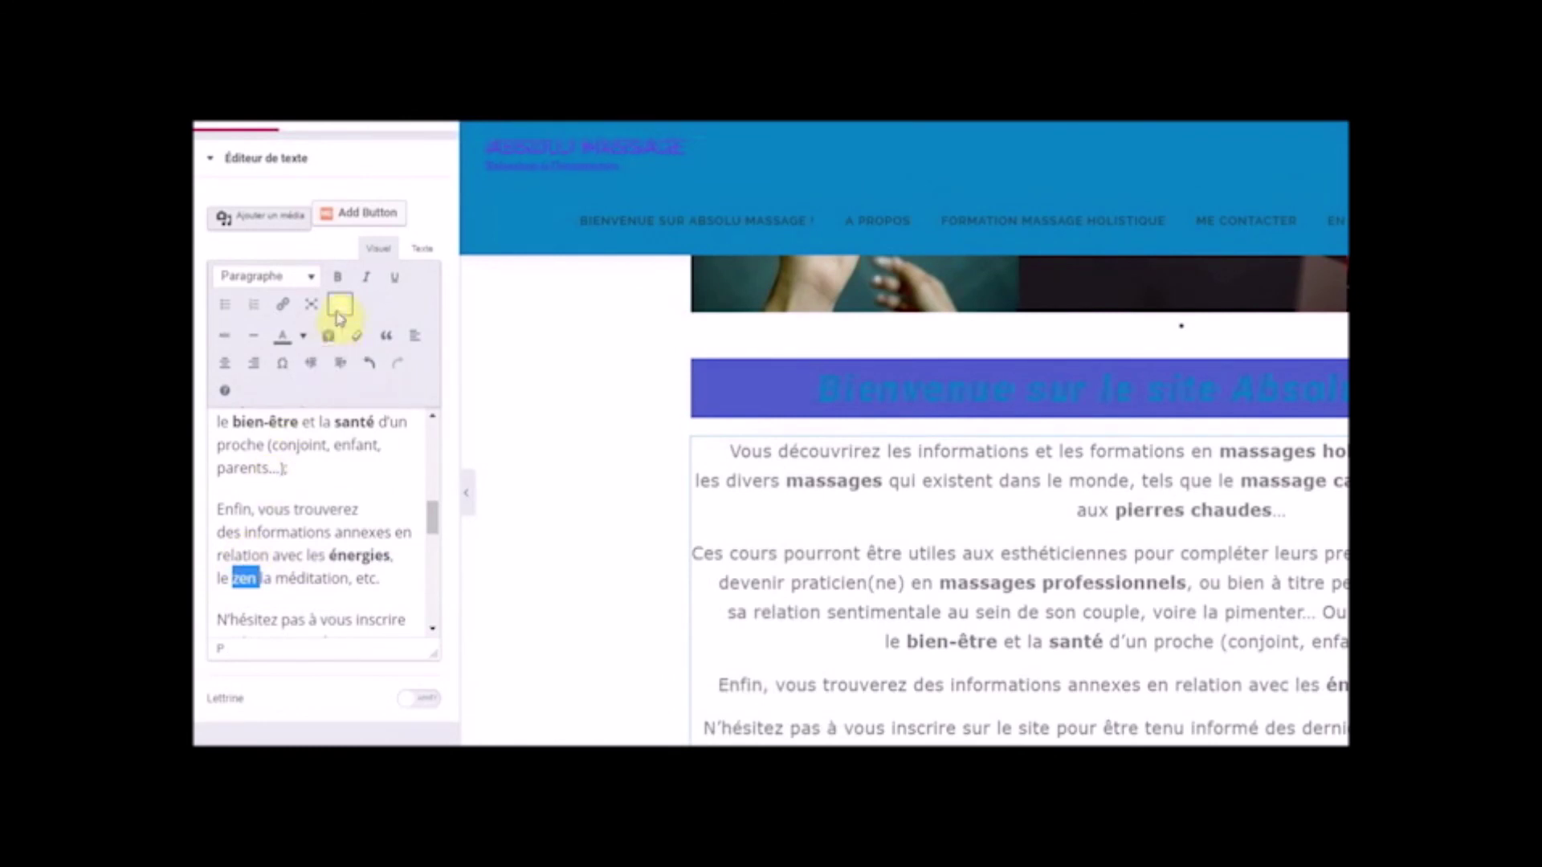
left_click(337, 276)
left_click_drag(277, 579, 351, 586)
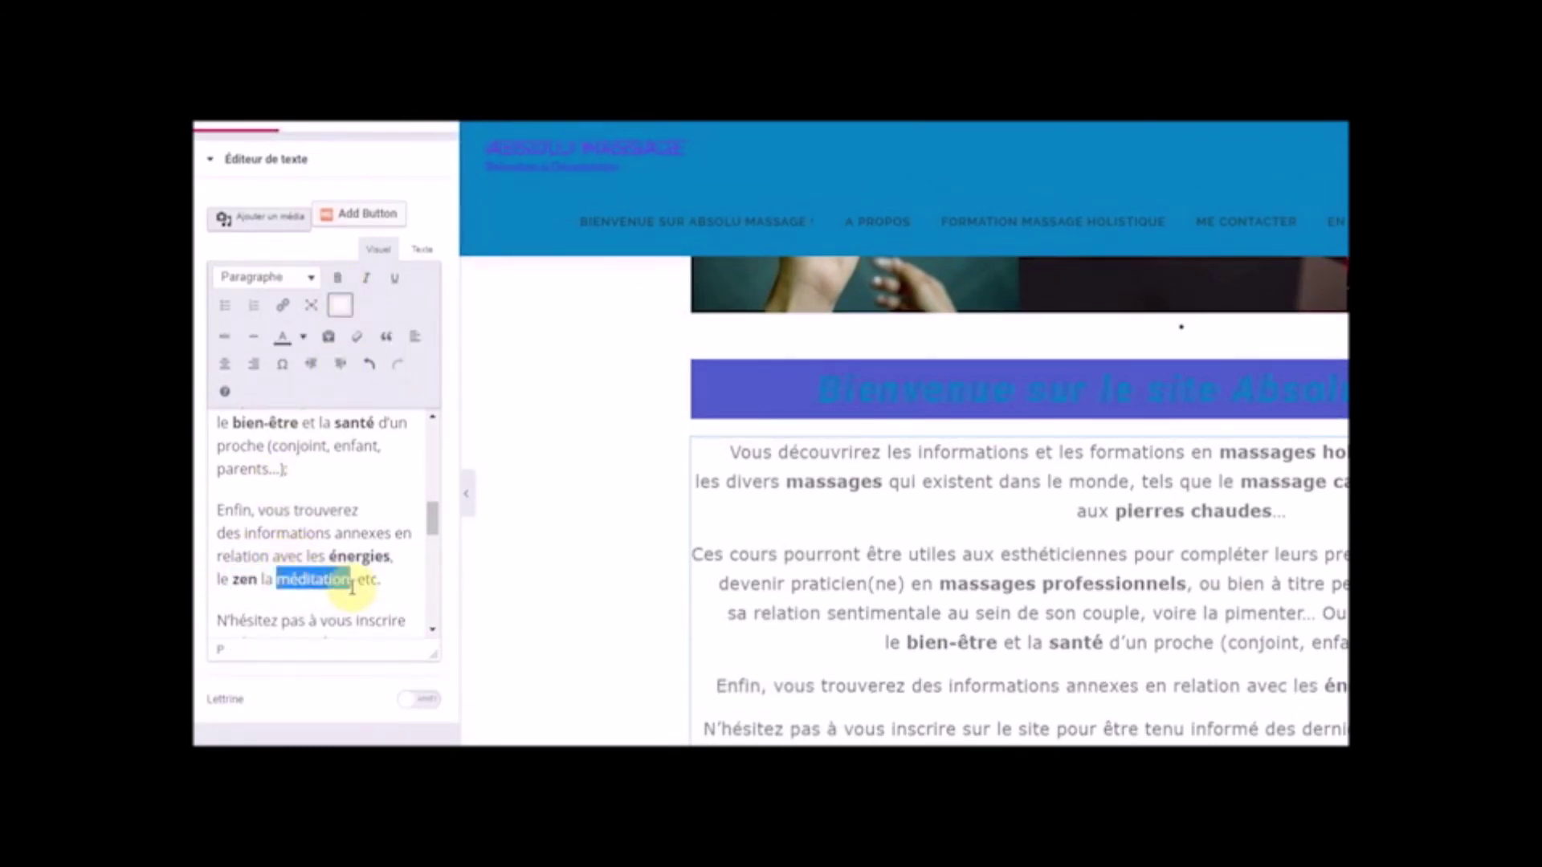
left_click(337, 276)
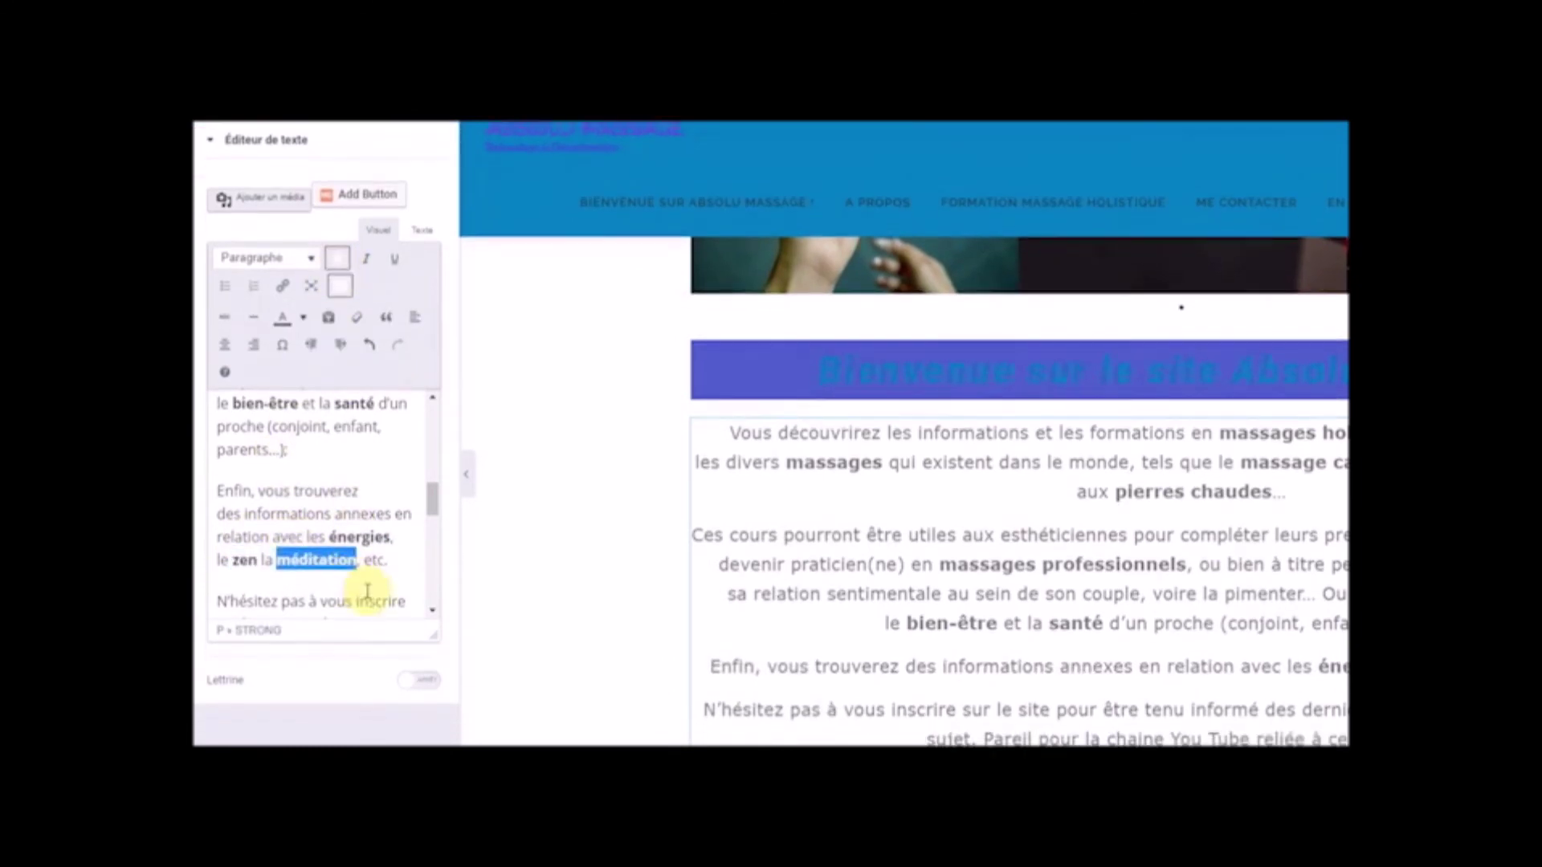
left_click(363, 598)
- Make "relation zen" and "massage" bold in the paragraph starting with "Et si vous souhaitez goûter"
scroll(358, 514, "up", 2)
scroll(365, 523, "down", 2)
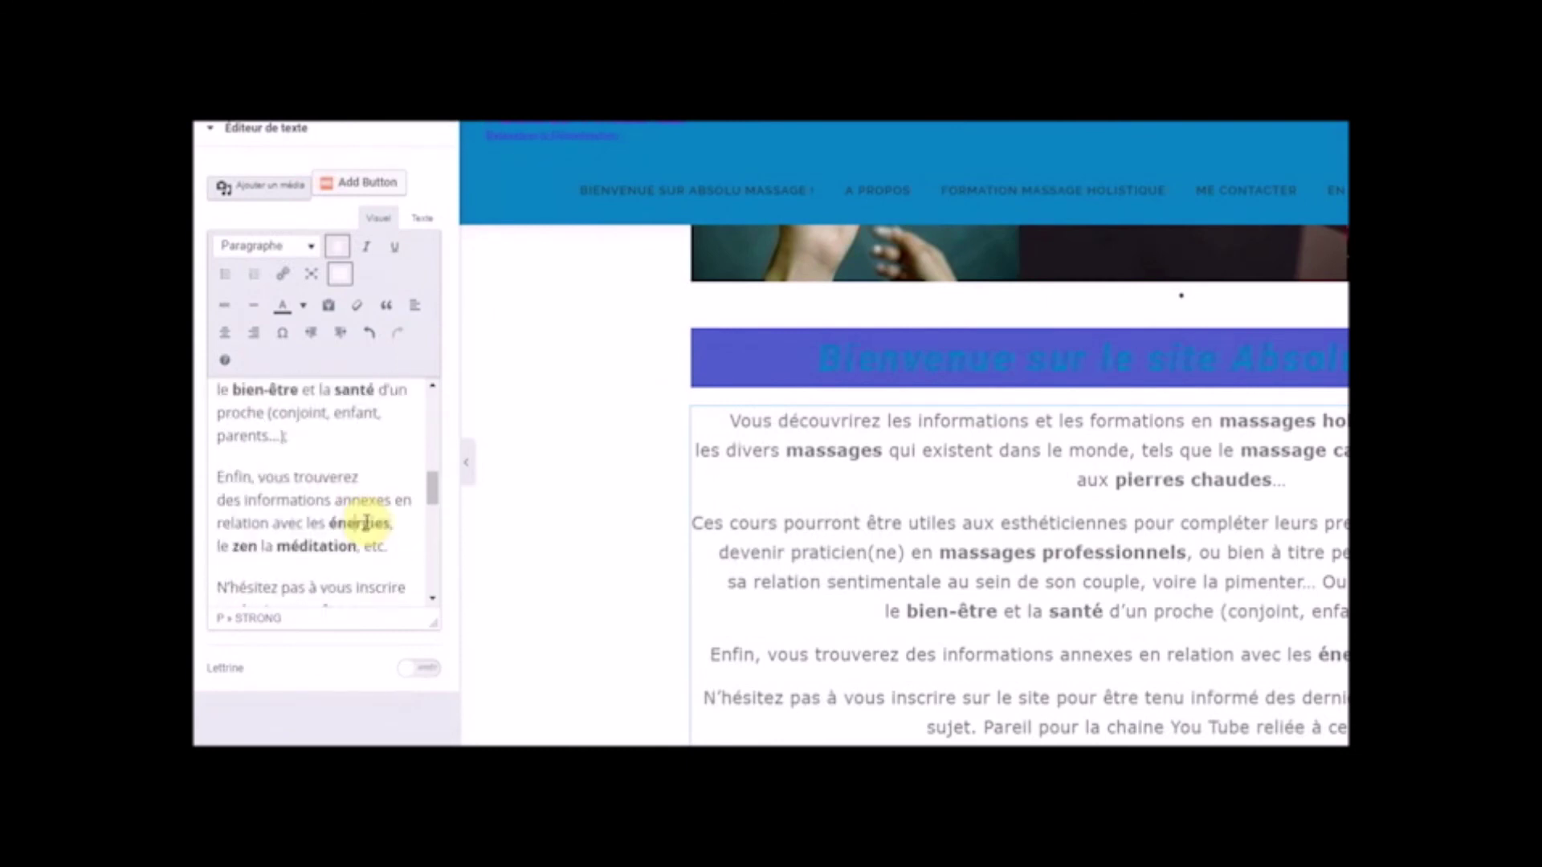
scroll(365, 523, "down", 3)
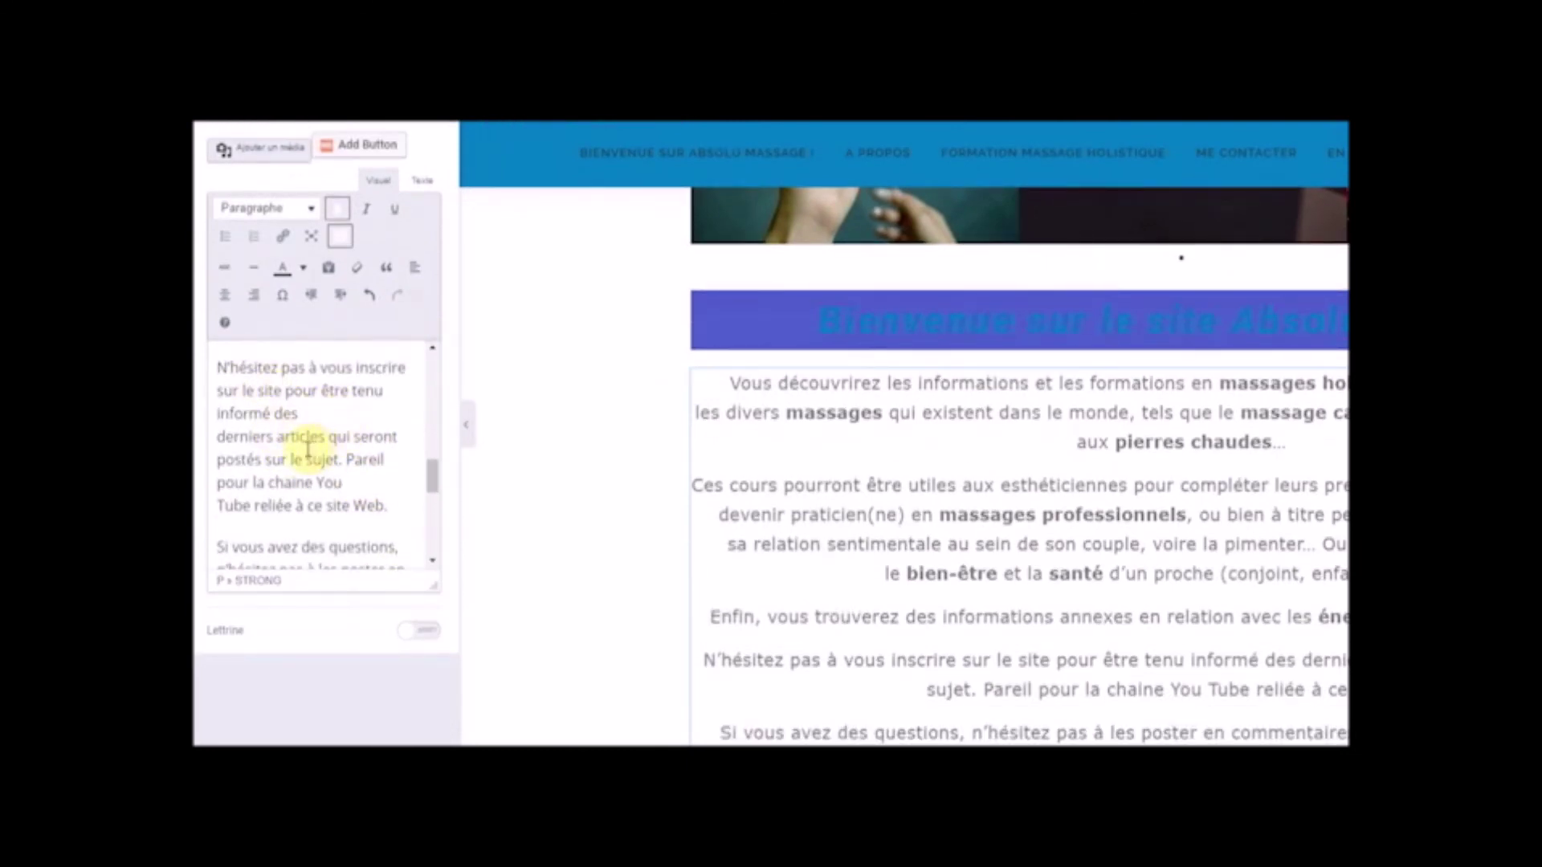
scroll(348, 494, "down", 3)
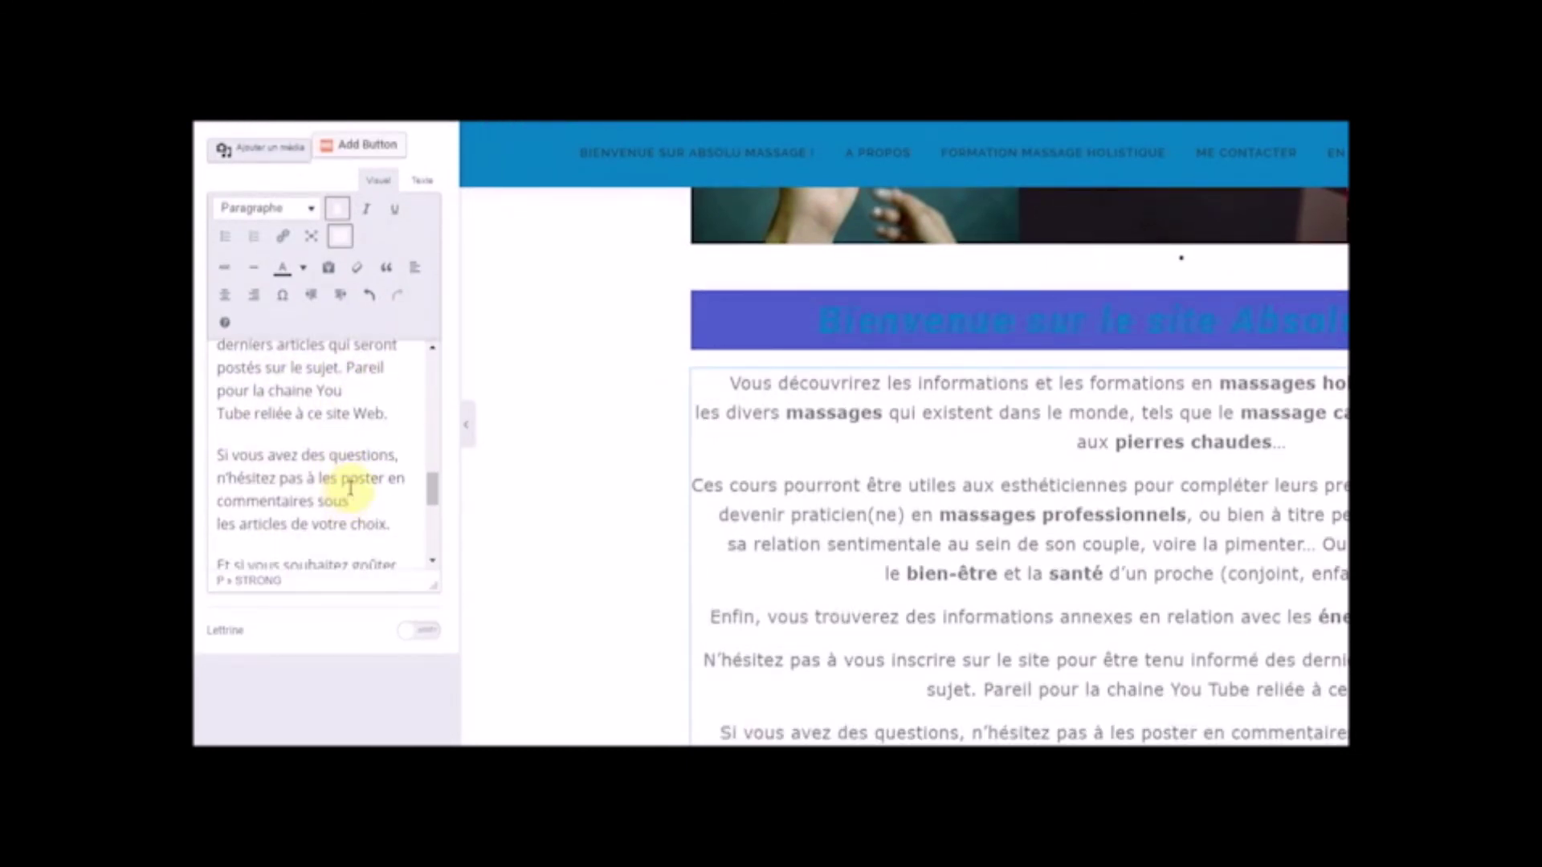
scroll(324, 498, "down", 3)
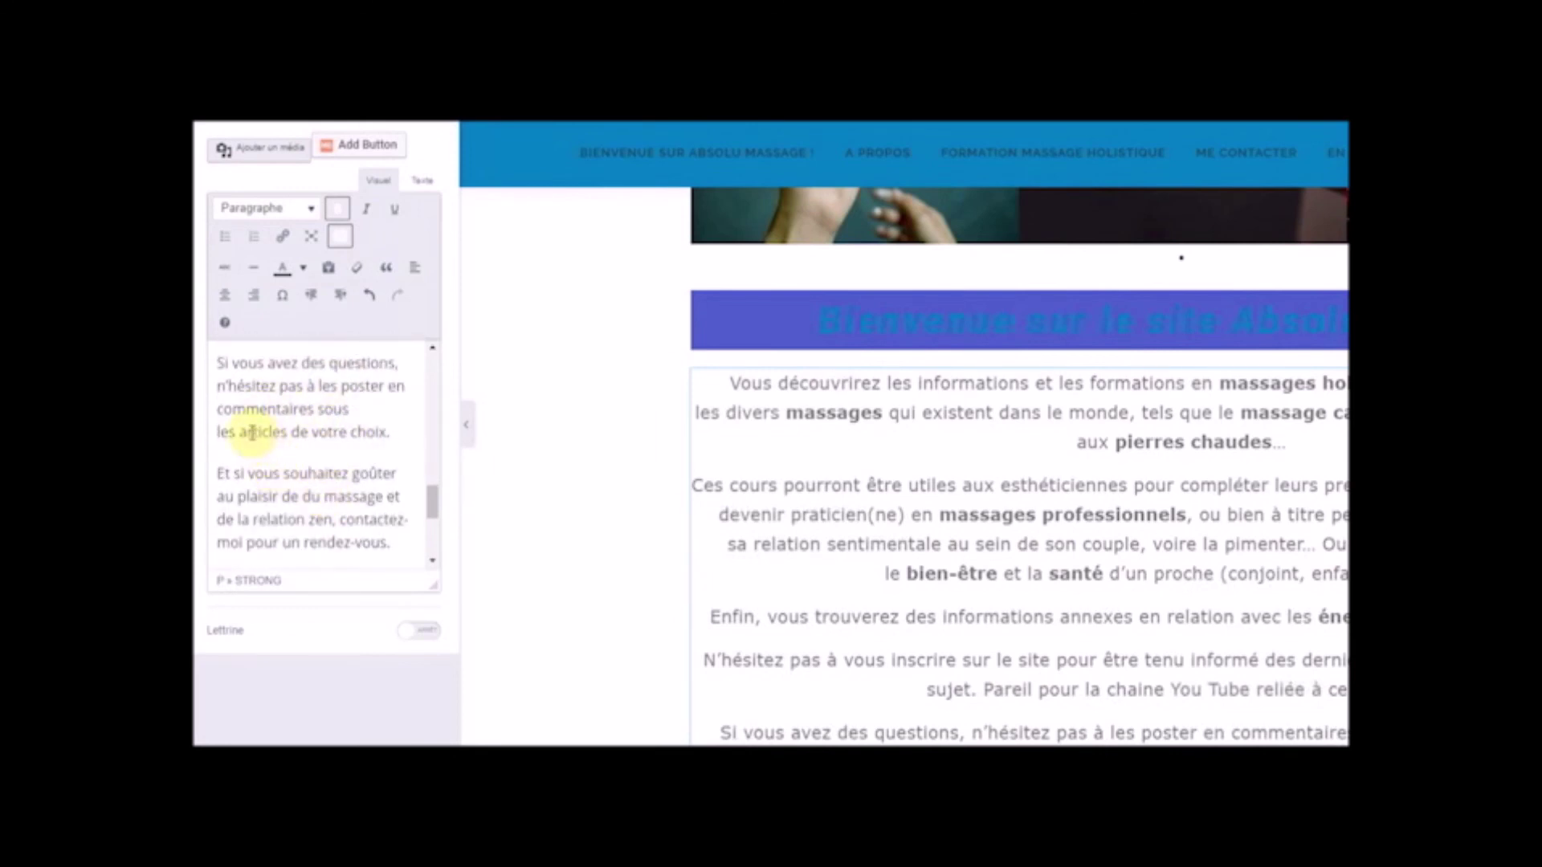
scroll(369, 472, "down", 3)
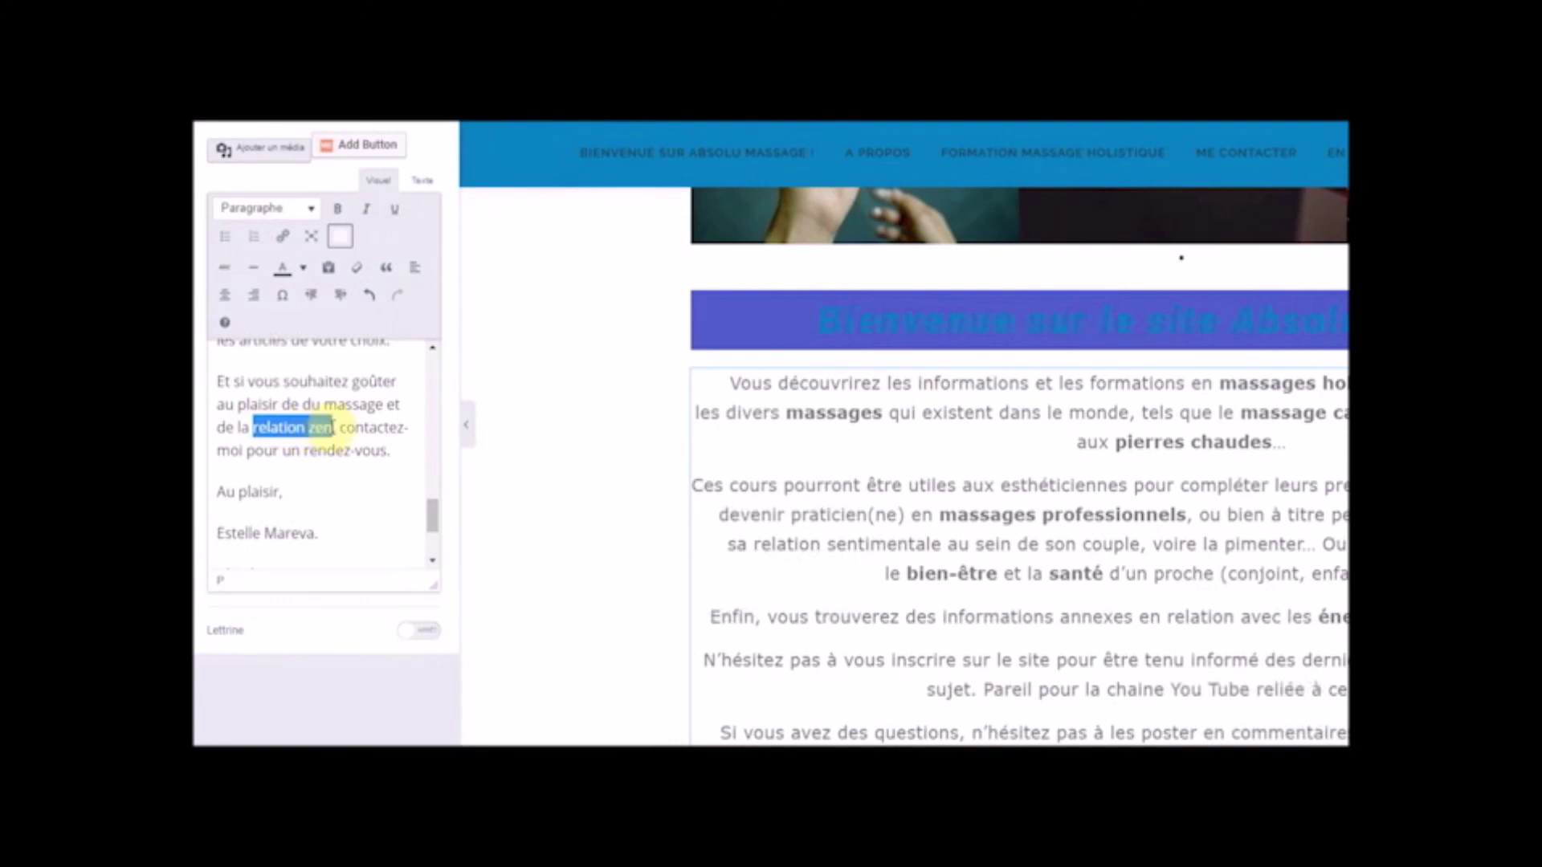
left_click(338, 209)
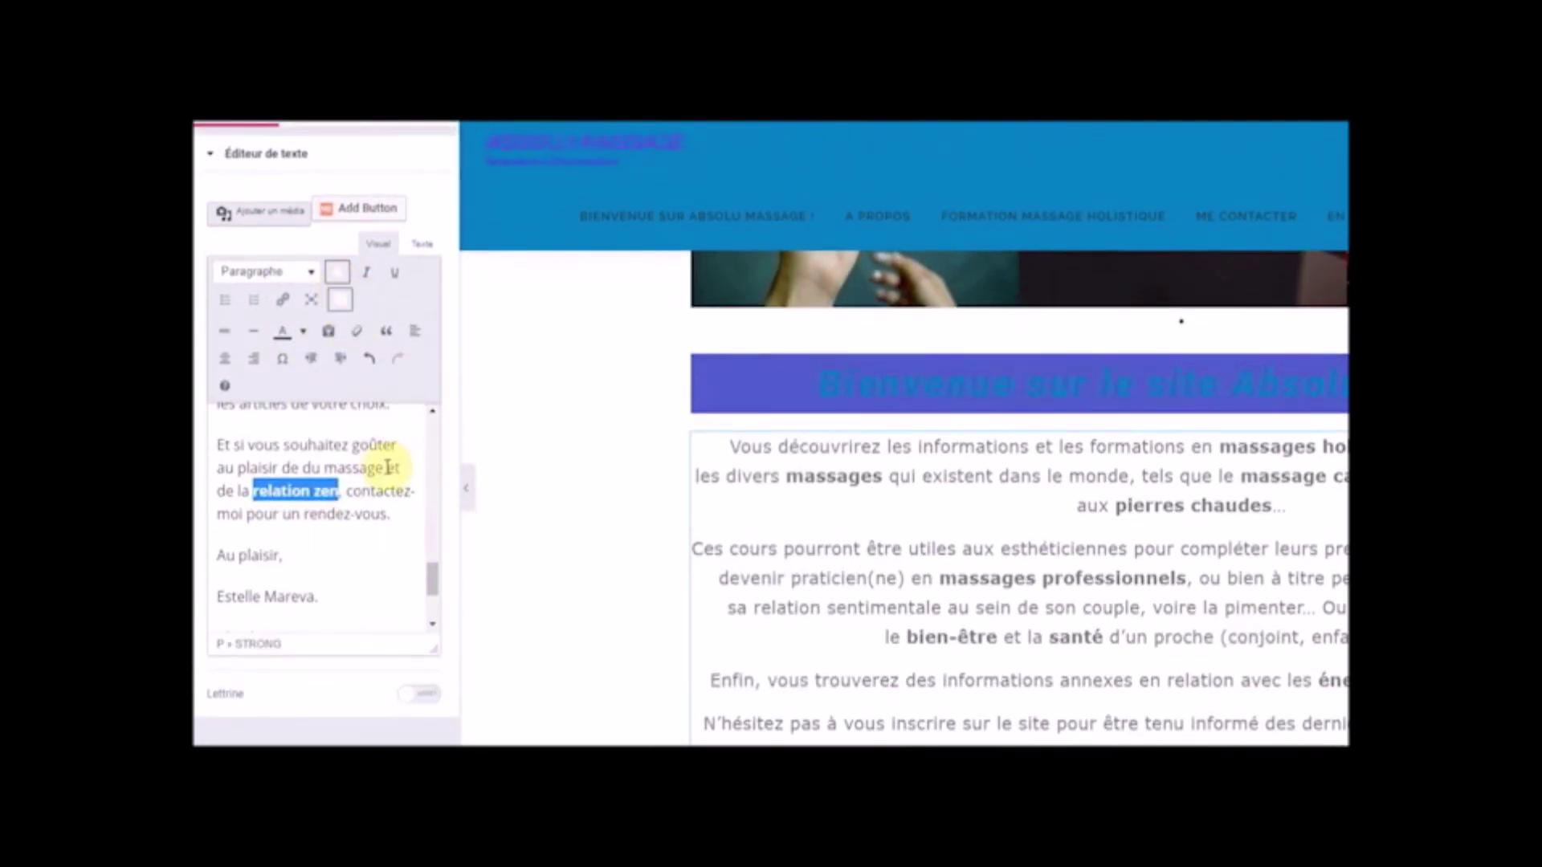
left_click_drag(389, 467, 349, 467)
left_click(338, 273)
left_click(378, 543)
- Check the bolded welcome text for missed keywords and update the page
scroll(378, 546, "up", 5)
scroll(327, 586, "up", 5)
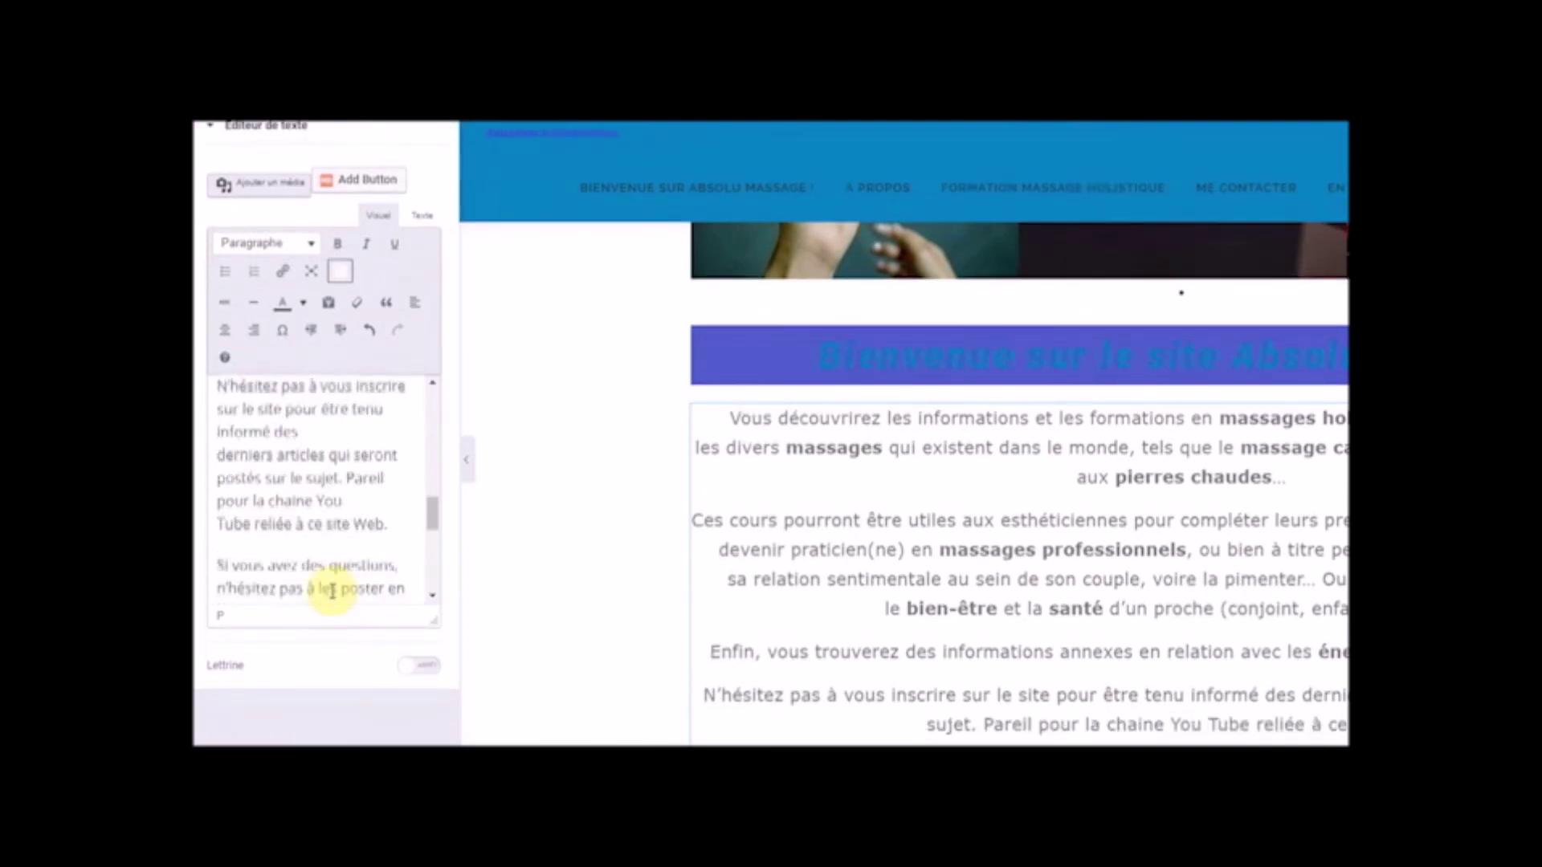
scroll(1064, 593, "down", 3)
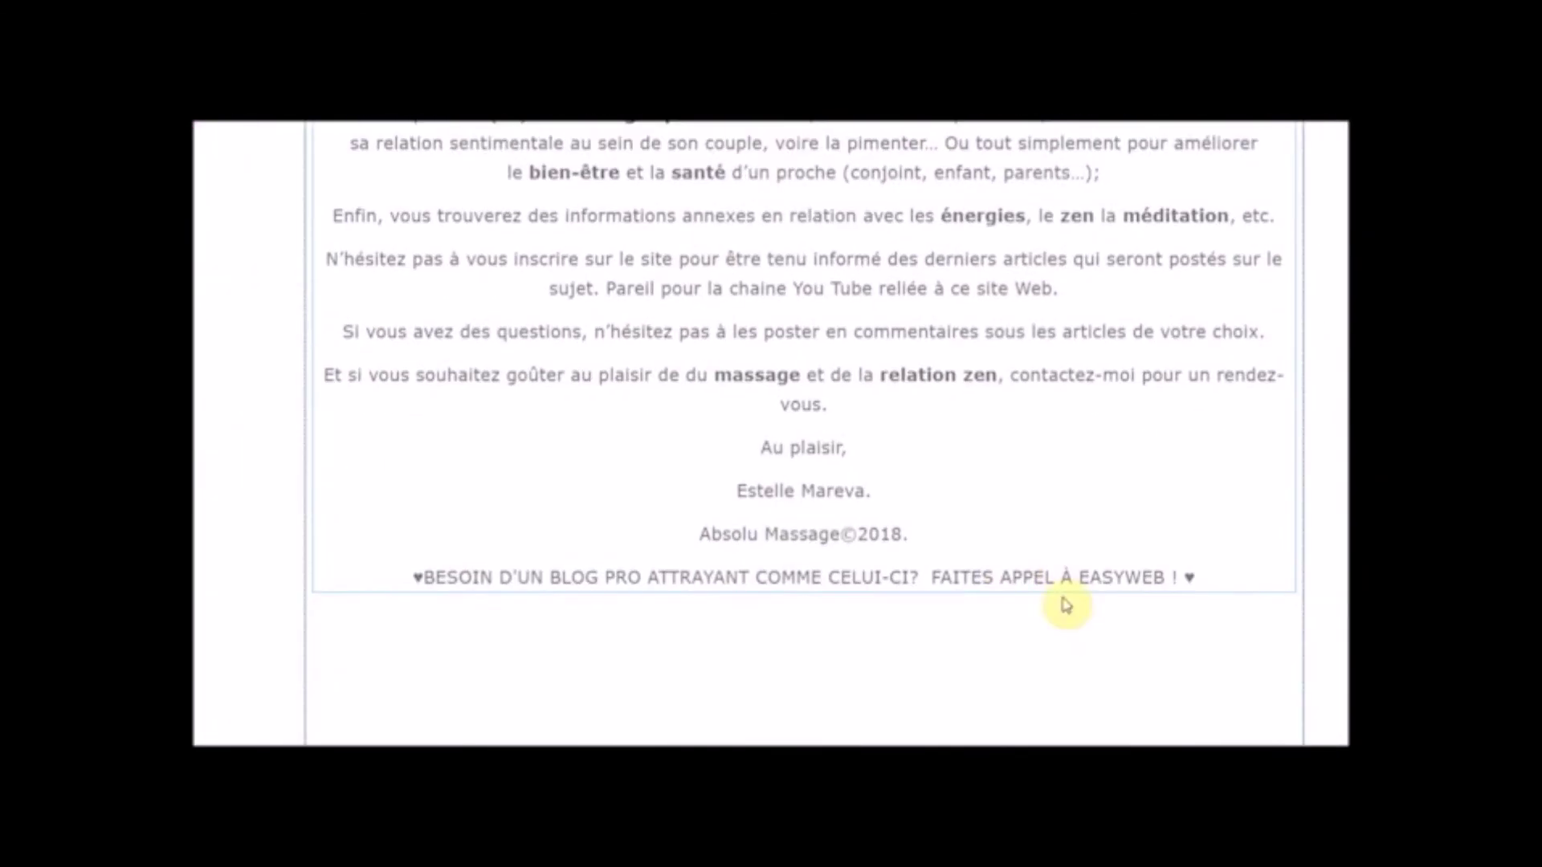
scroll(1064, 596, "up", 3)
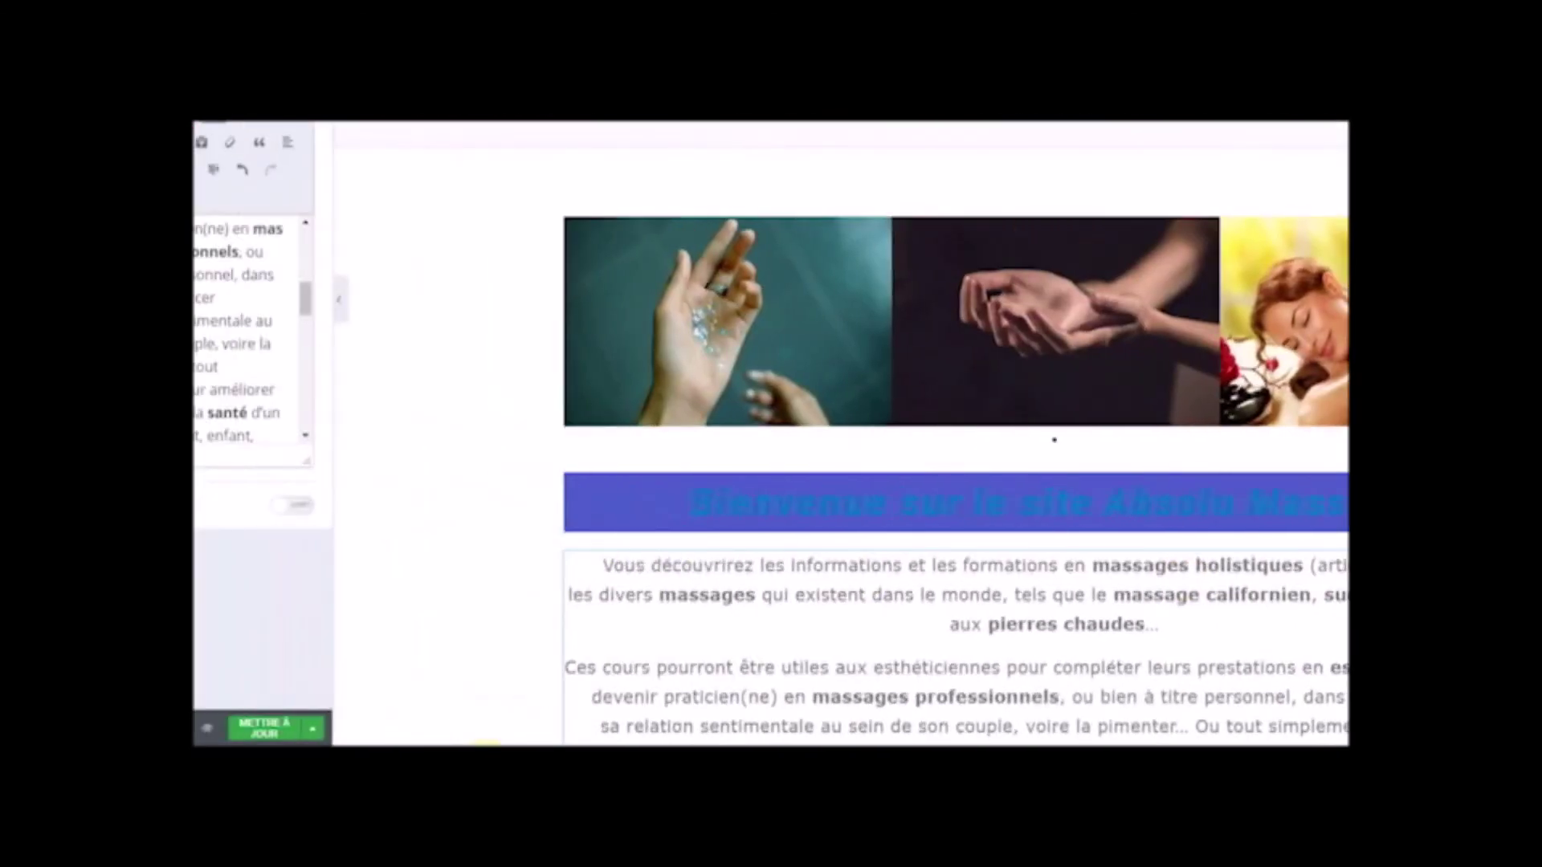
left_click(385, 732)
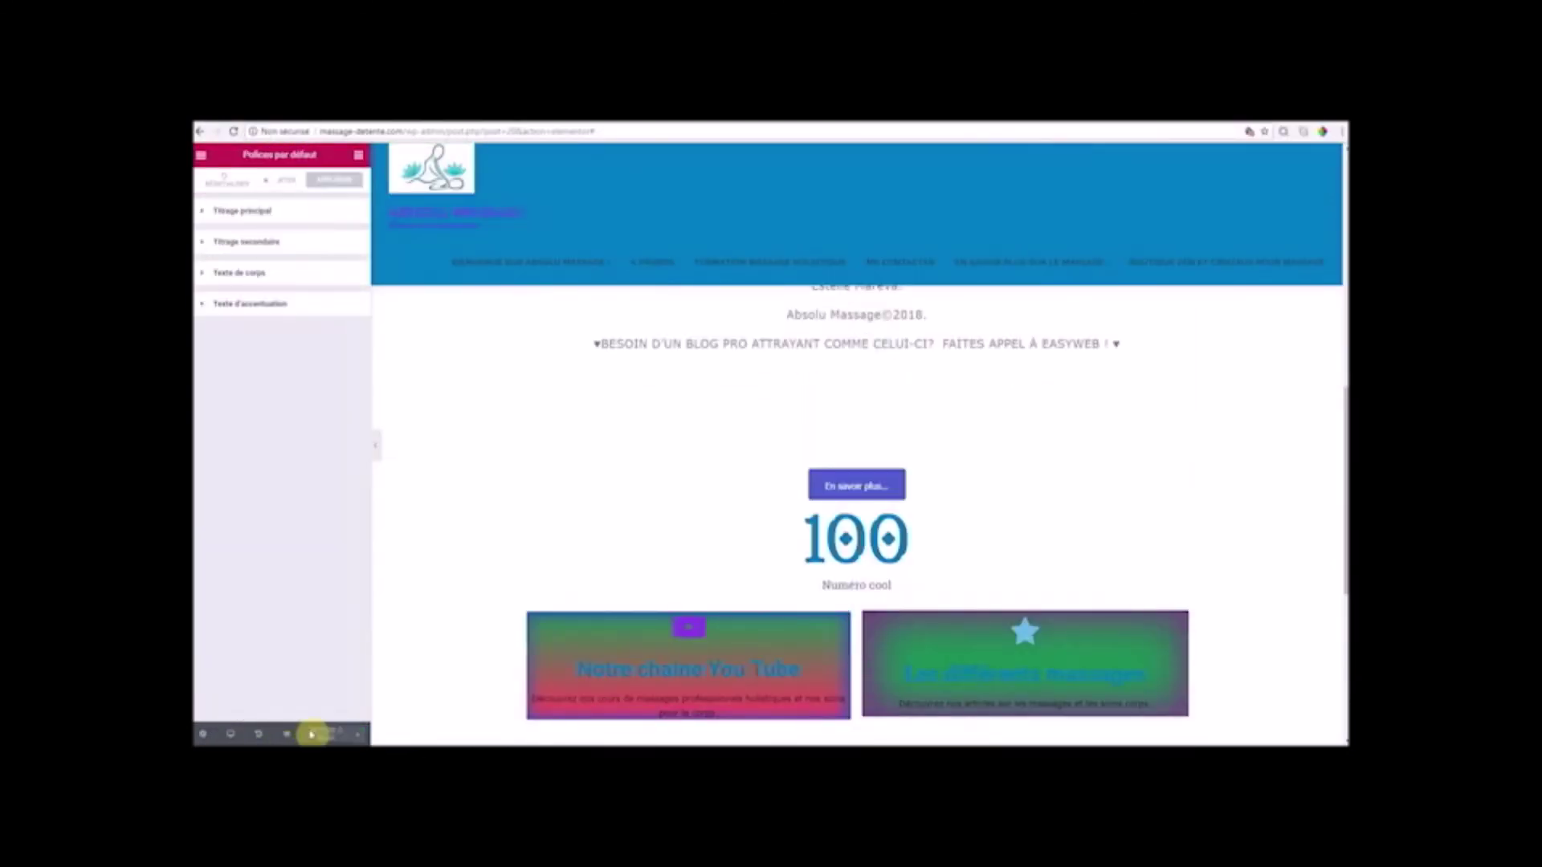
left_click(311, 734)
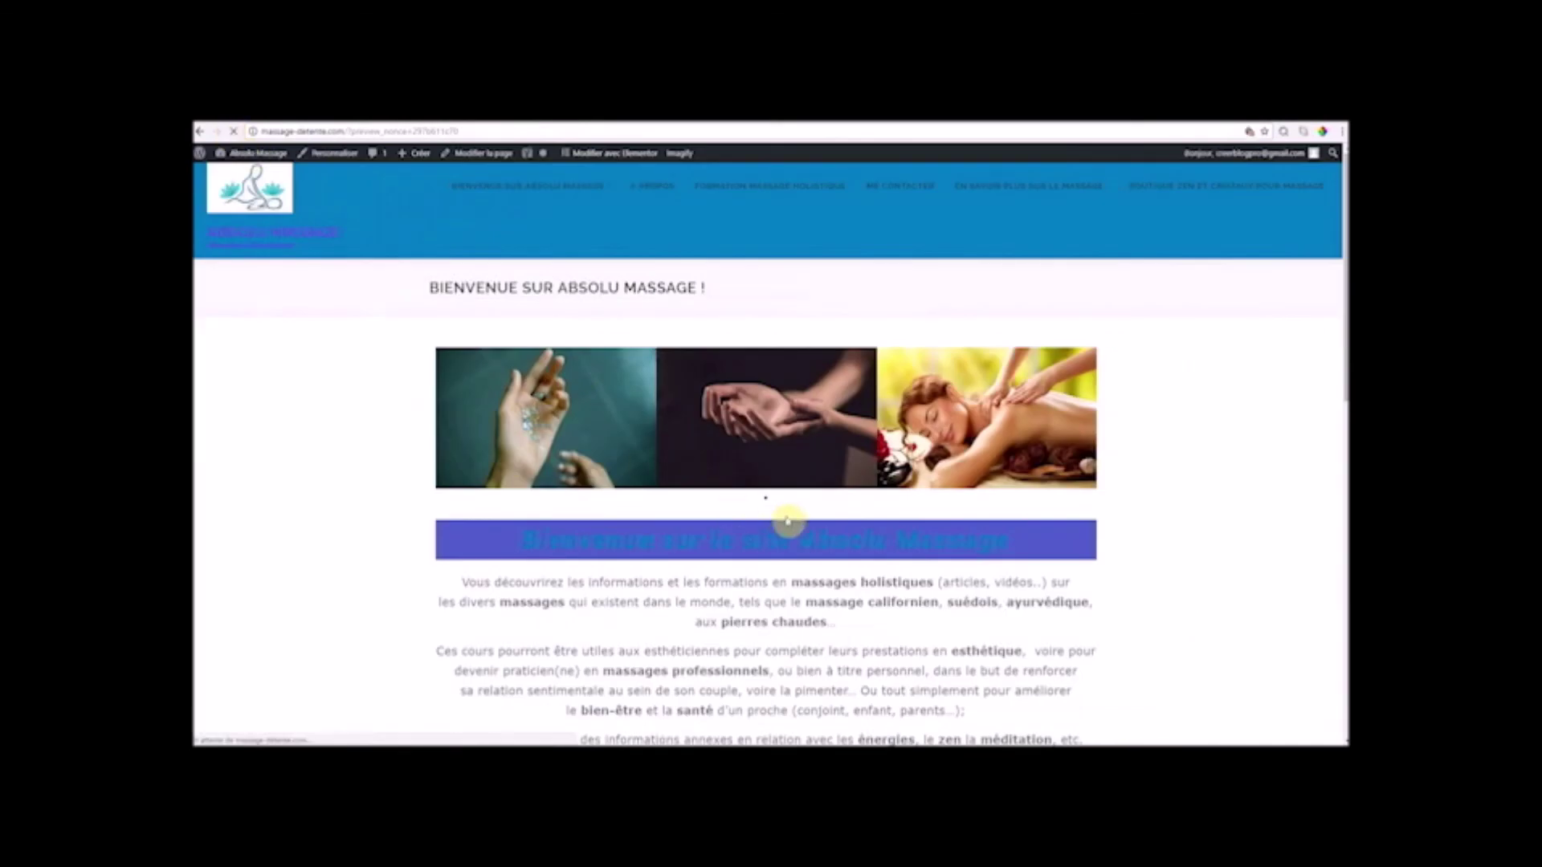
- Reload the site's welcome page and review it from the image carousel down to the footer
scroll(999, 655, "down", 6)
scroll(1040, 665, "down", 4)
scroll(1041, 663, "up", 10)
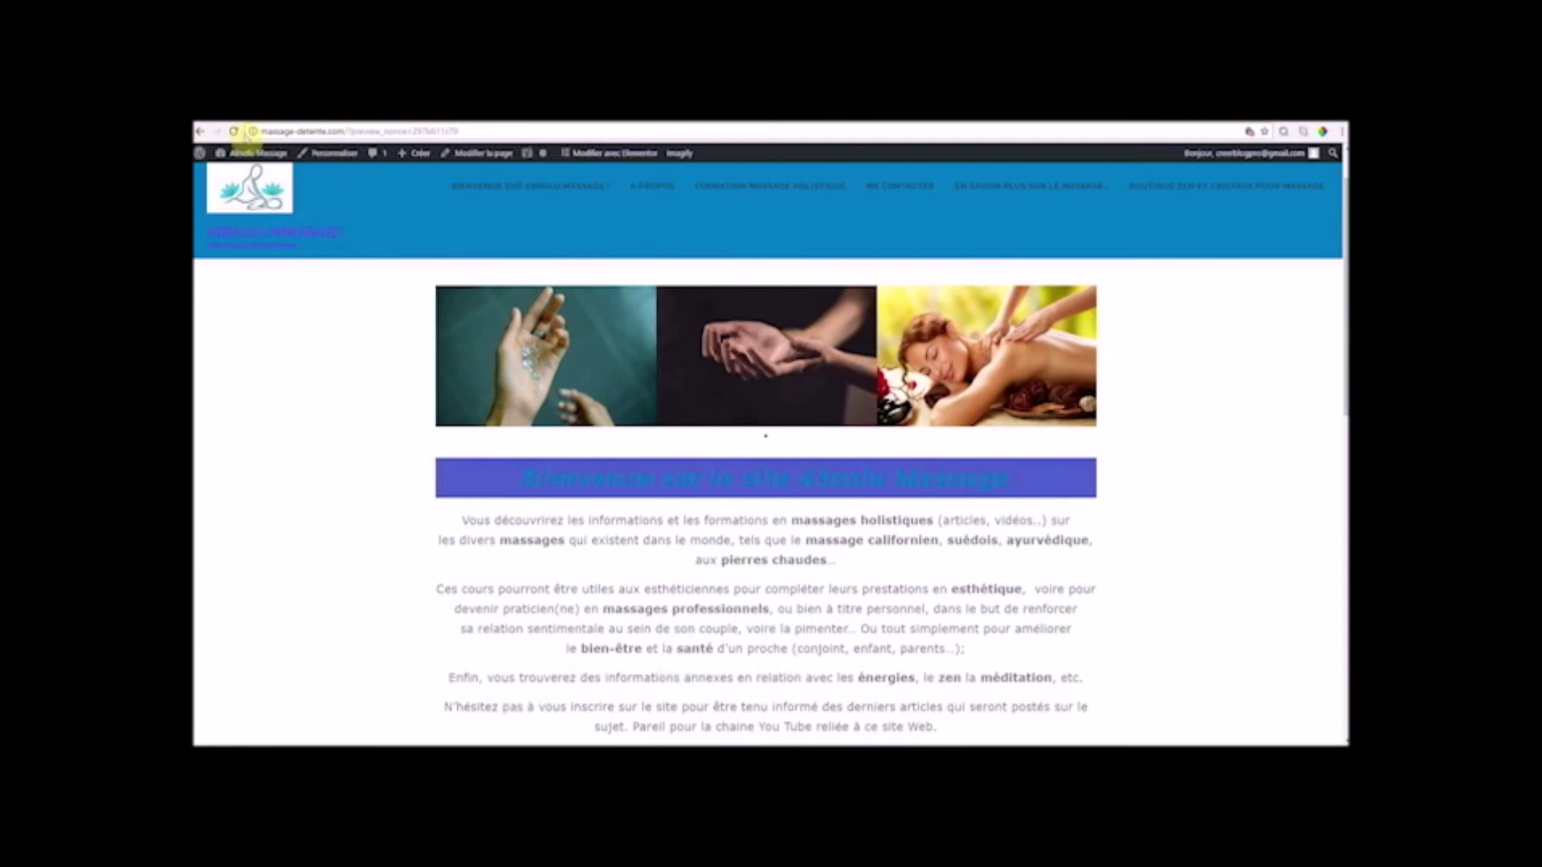
left_click(234, 131)
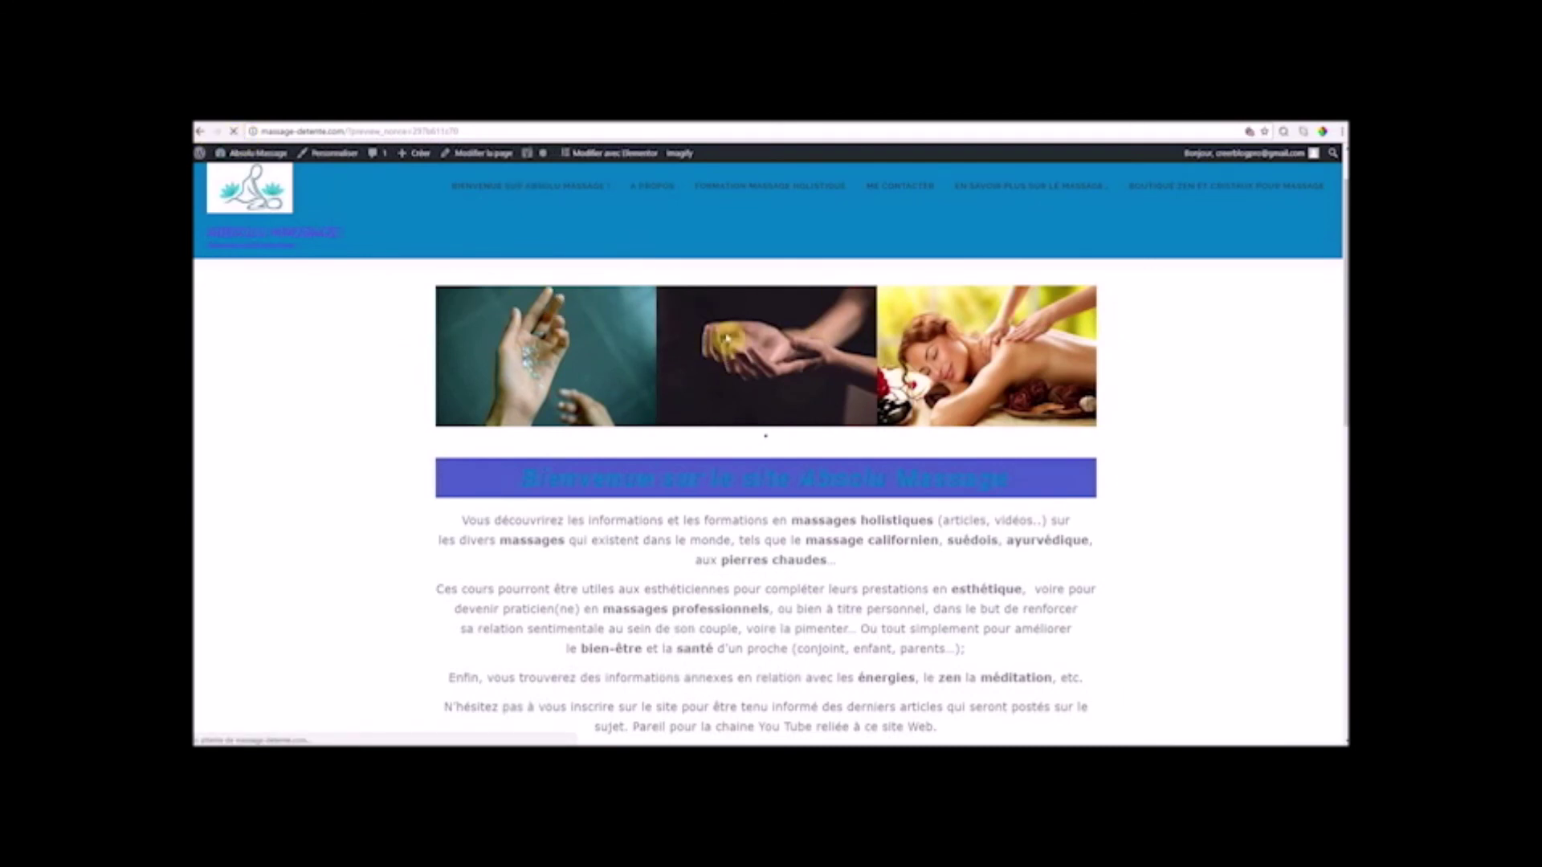
scroll(988, 441, "down", 10)
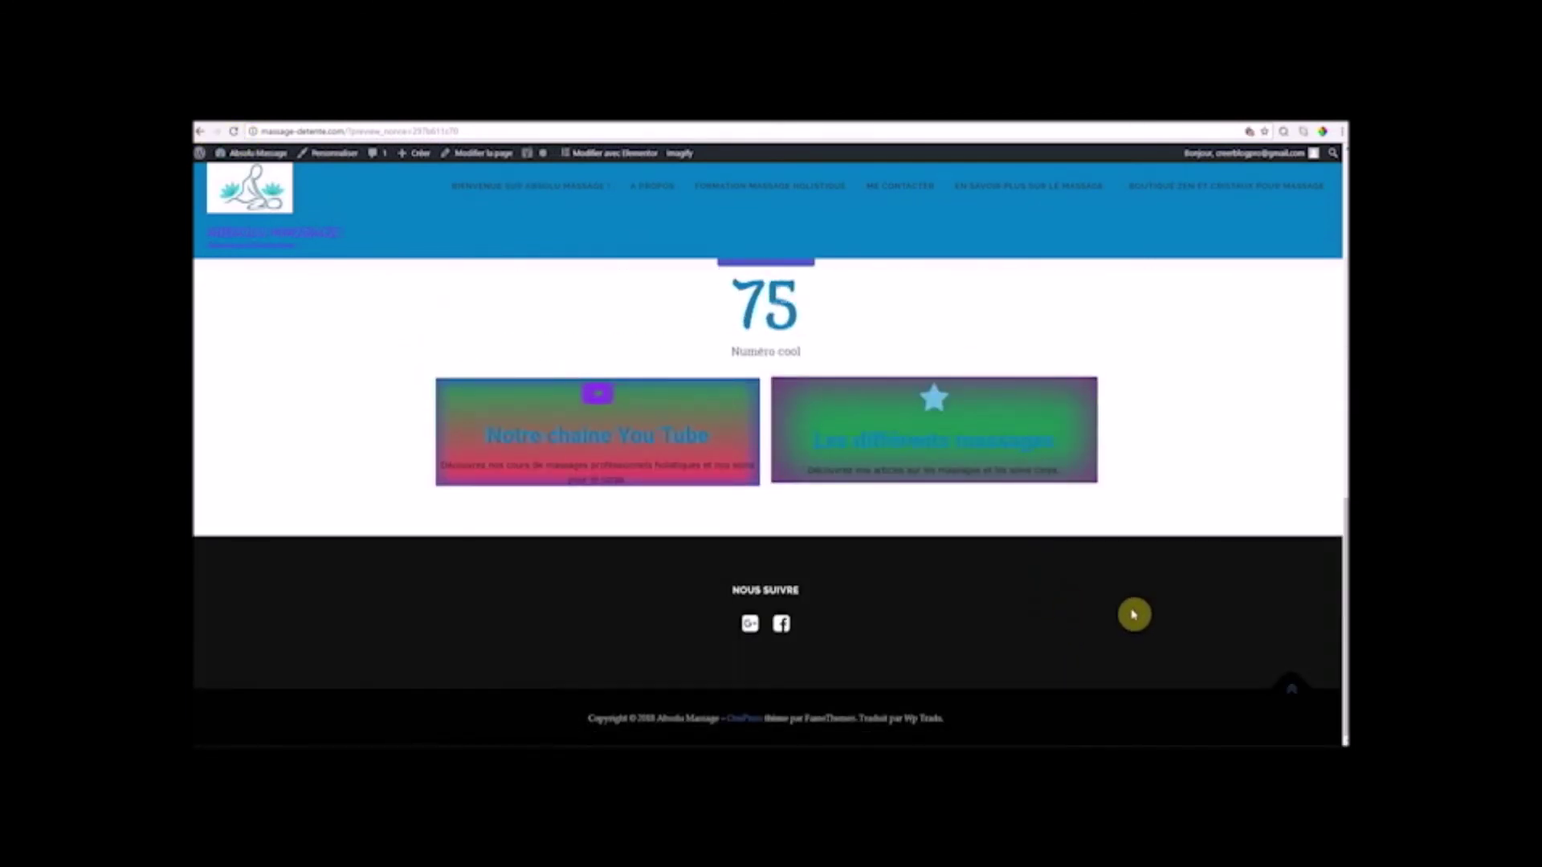
scroll(1133, 616, "up", 10)
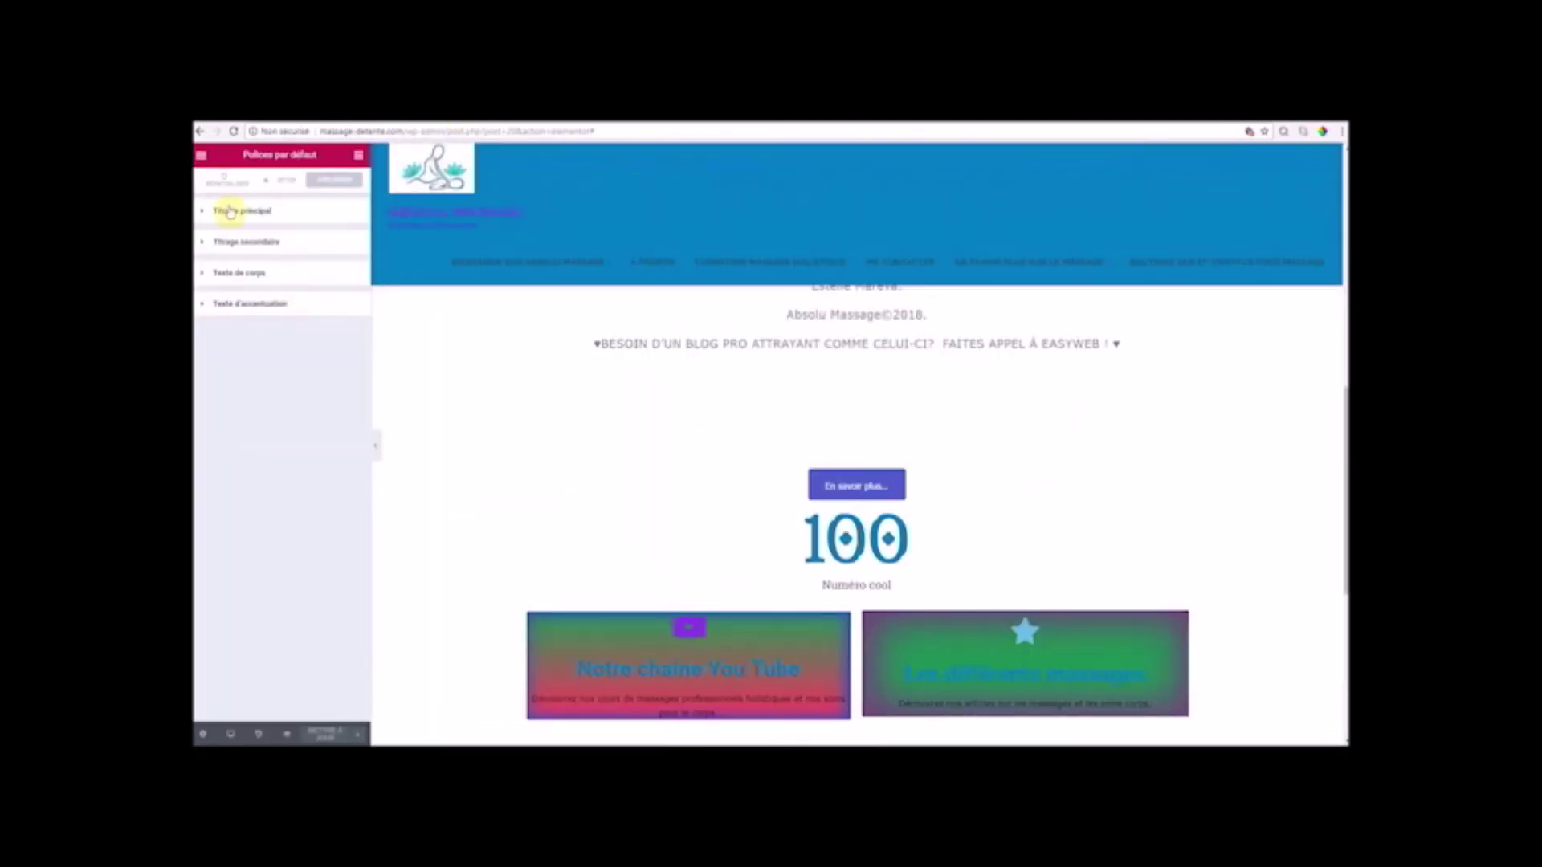
- Review the whole page layout in the editor, from the carousel to the add-section area and back to the page title
scroll(1187, 643, "up", 10)
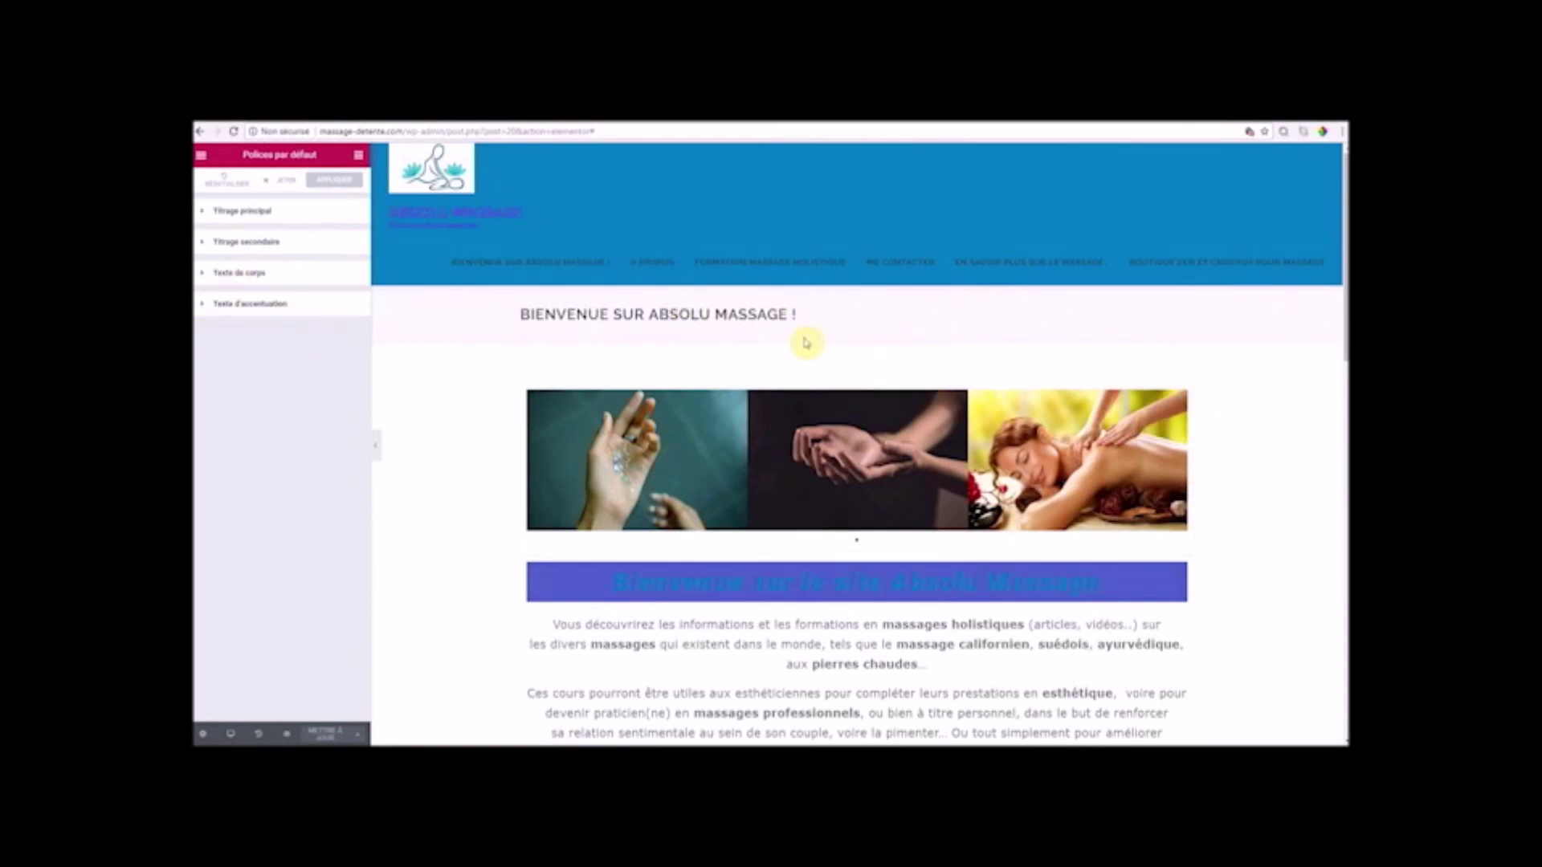
scroll(1077, 409, "down", 12)
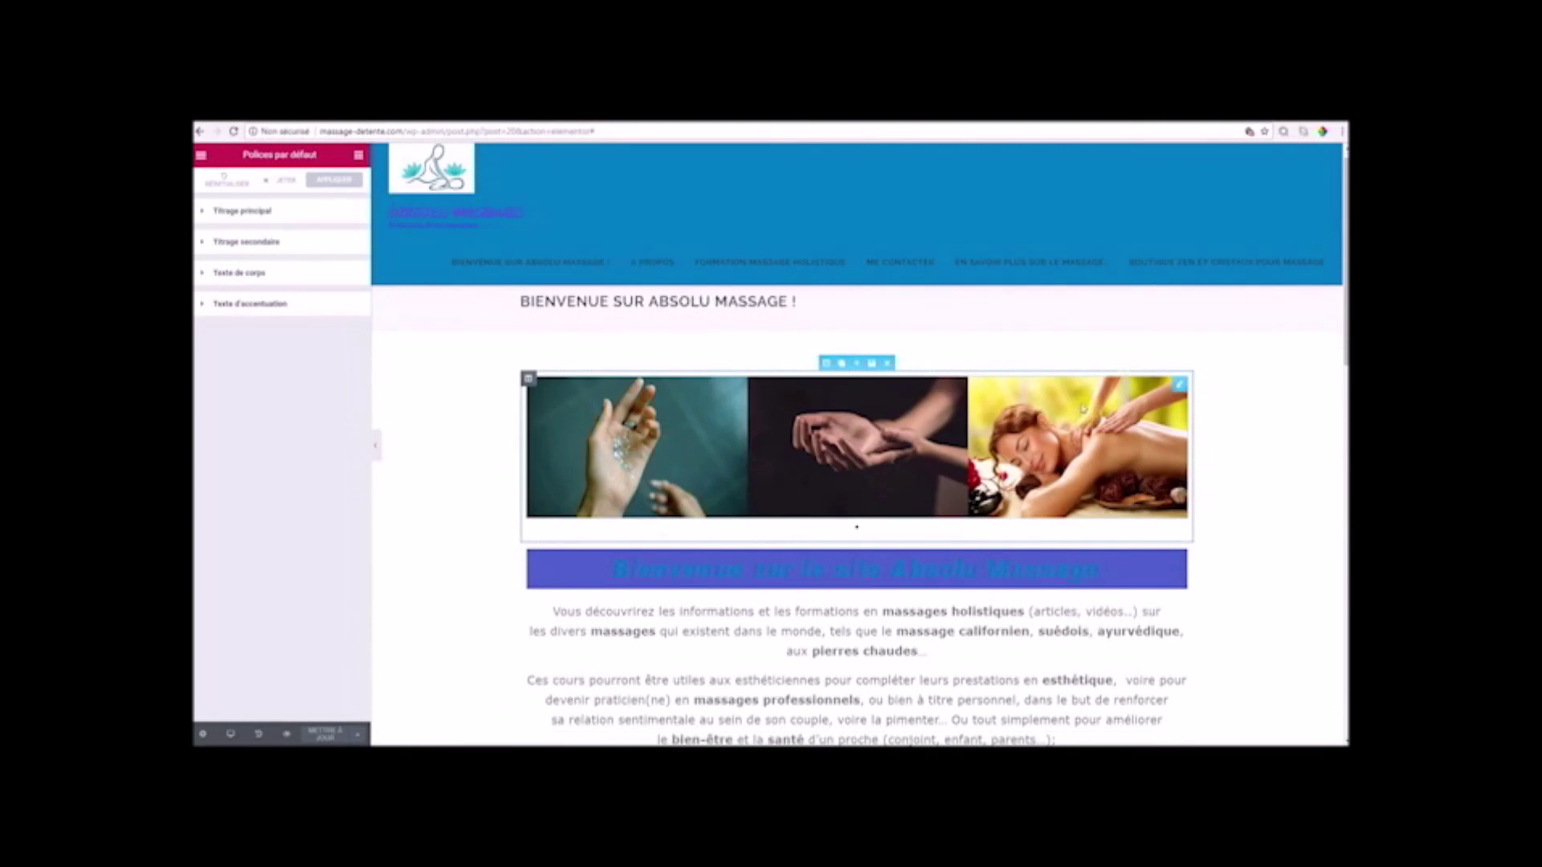
scroll(1199, 550, "down", 7)
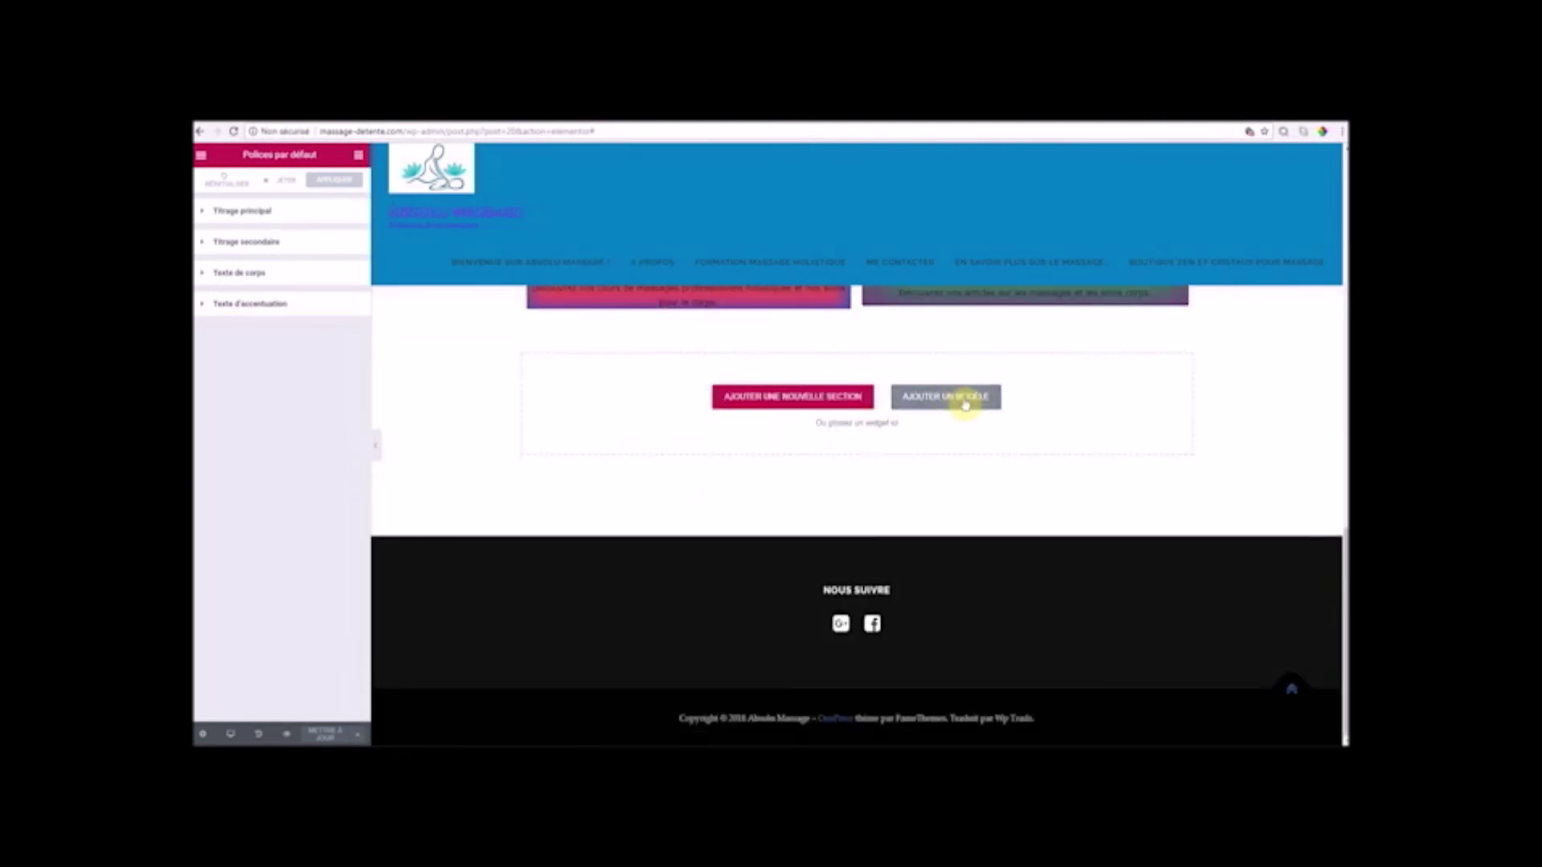
scroll(1077, 420, "up", 3)
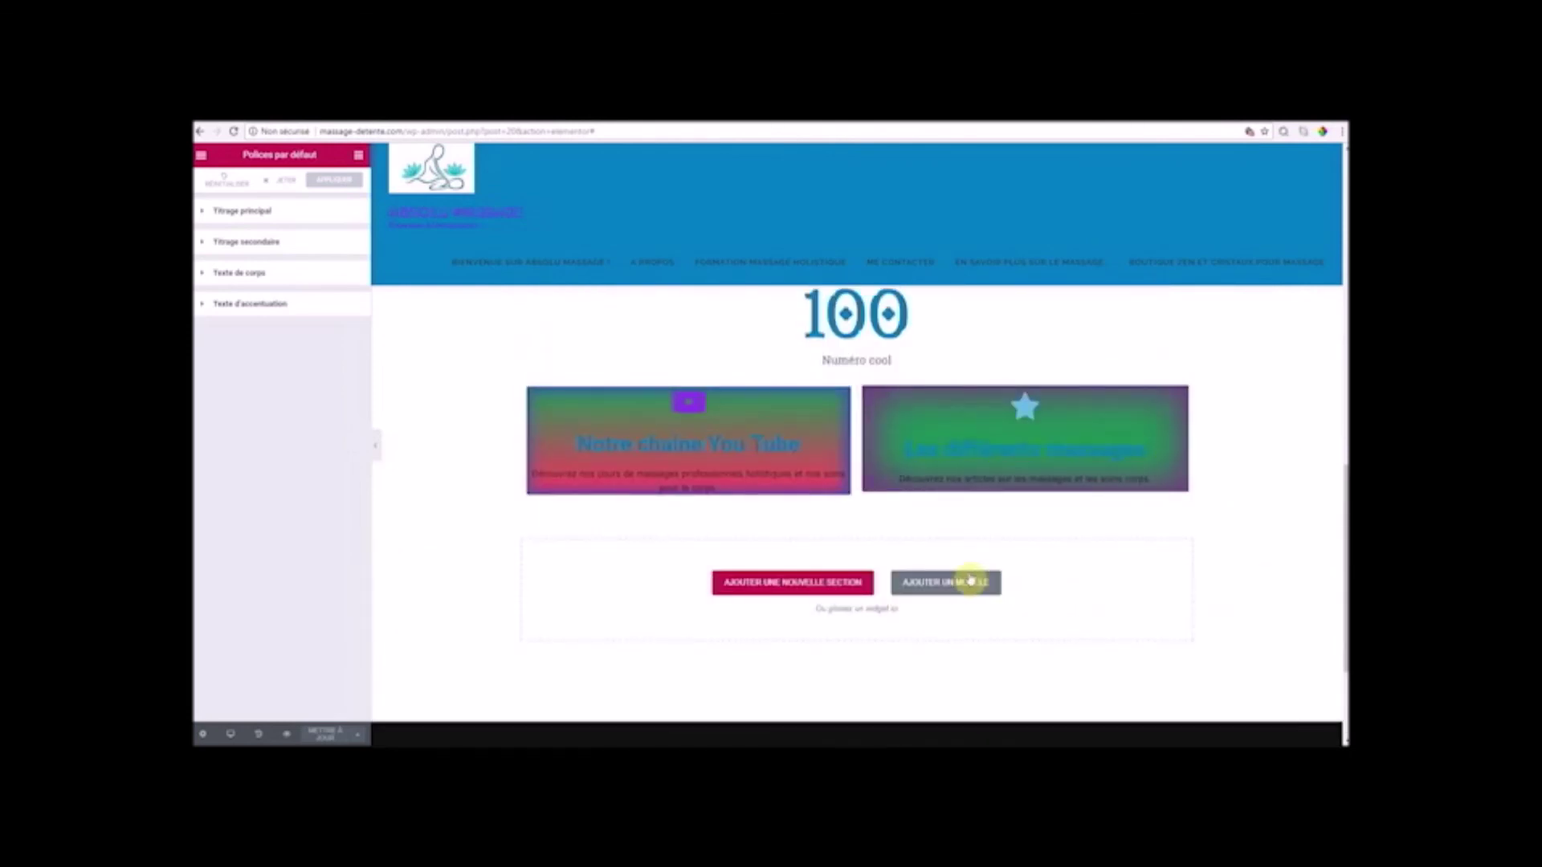
scroll(1211, 489, "up", 10)
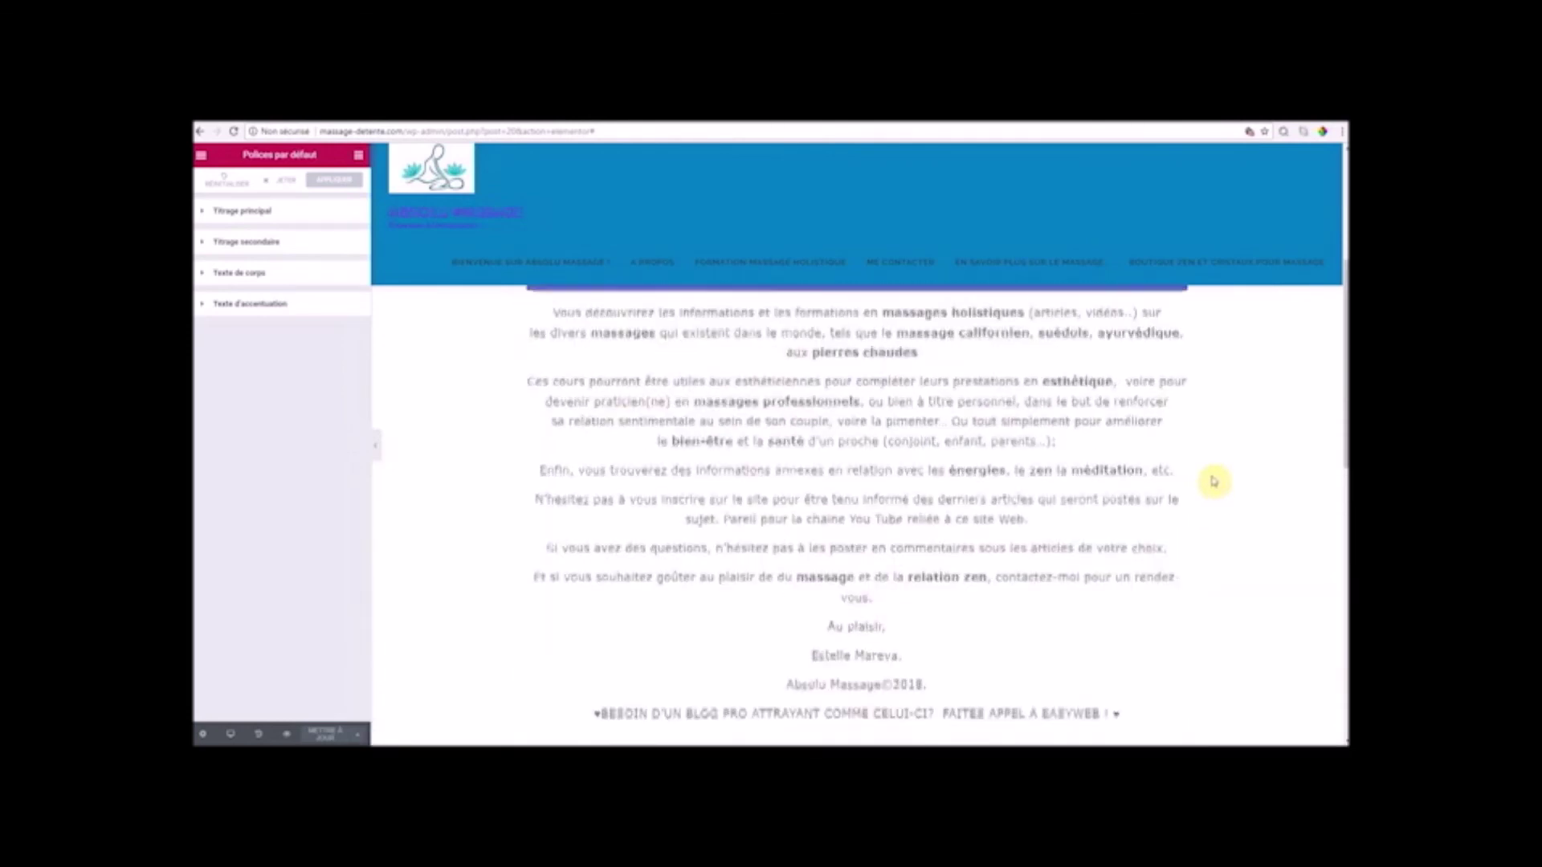
scroll(1214, 481, "up", 1)
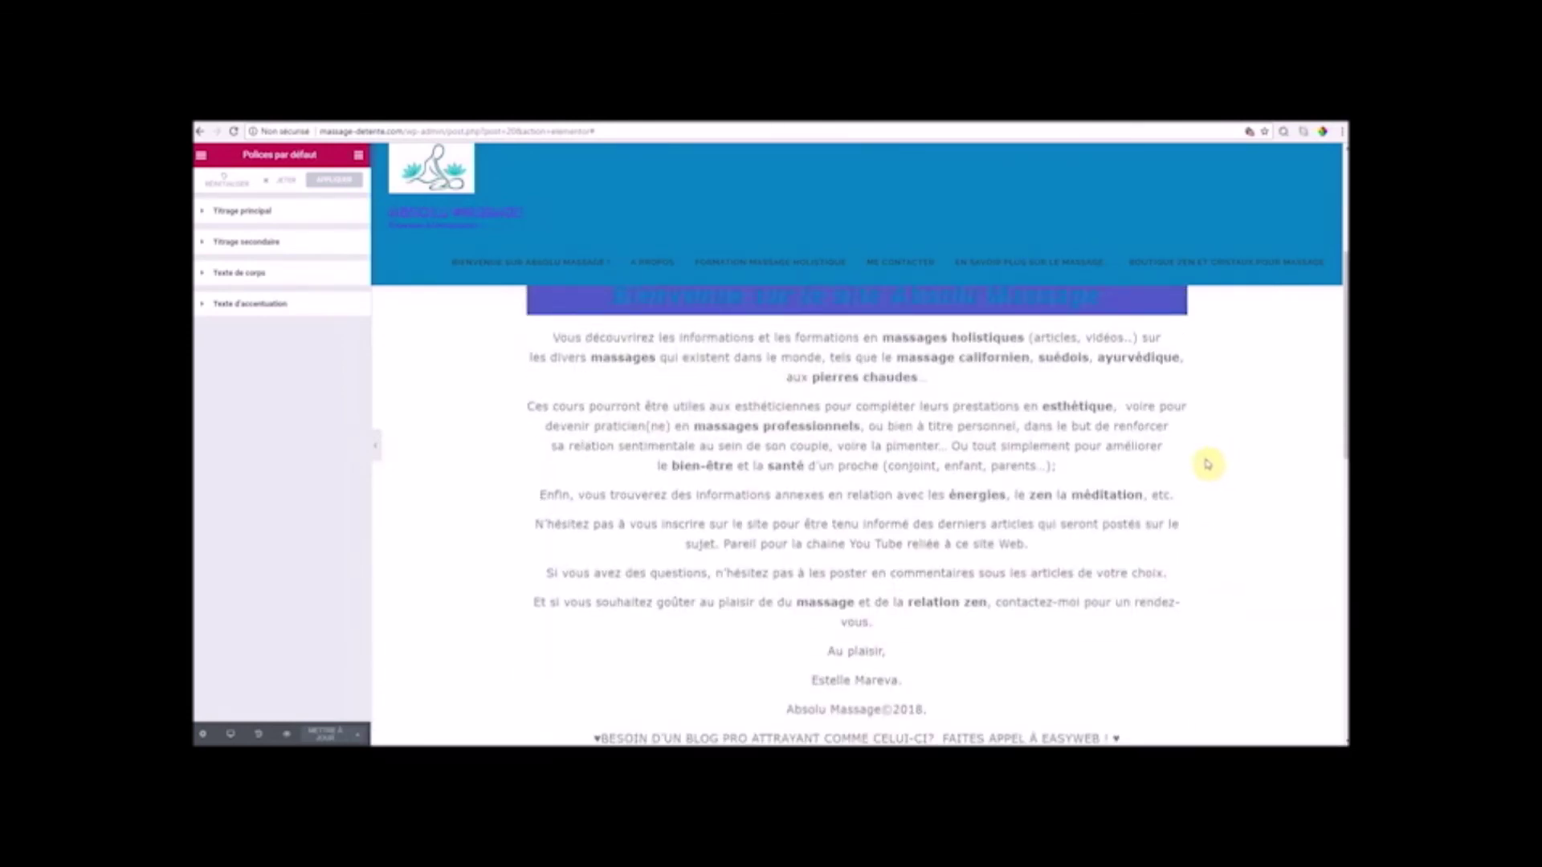
scroll(933, 402, "up", 5)
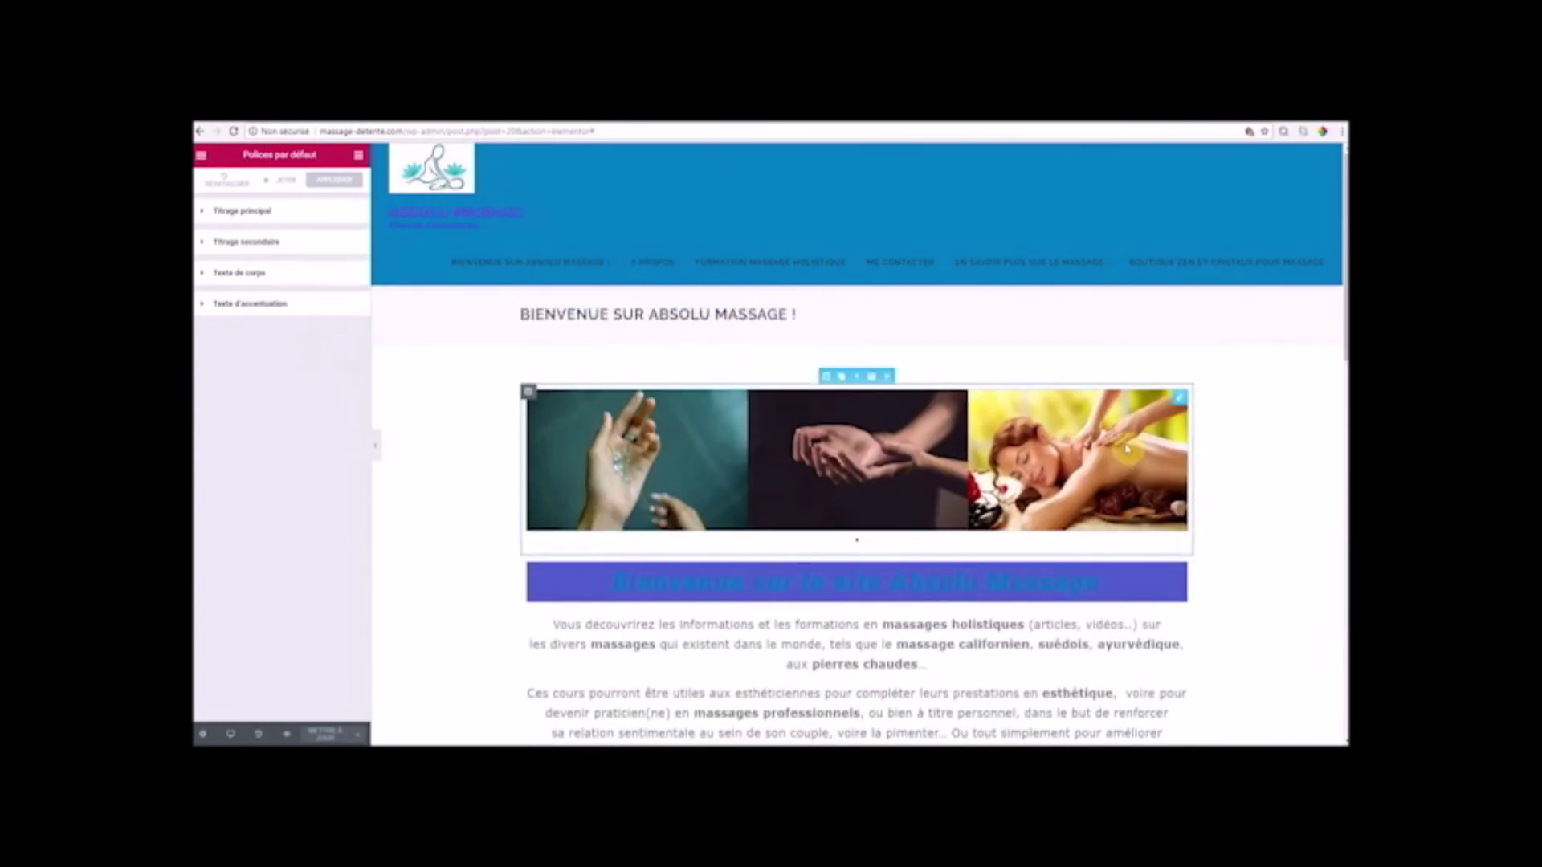